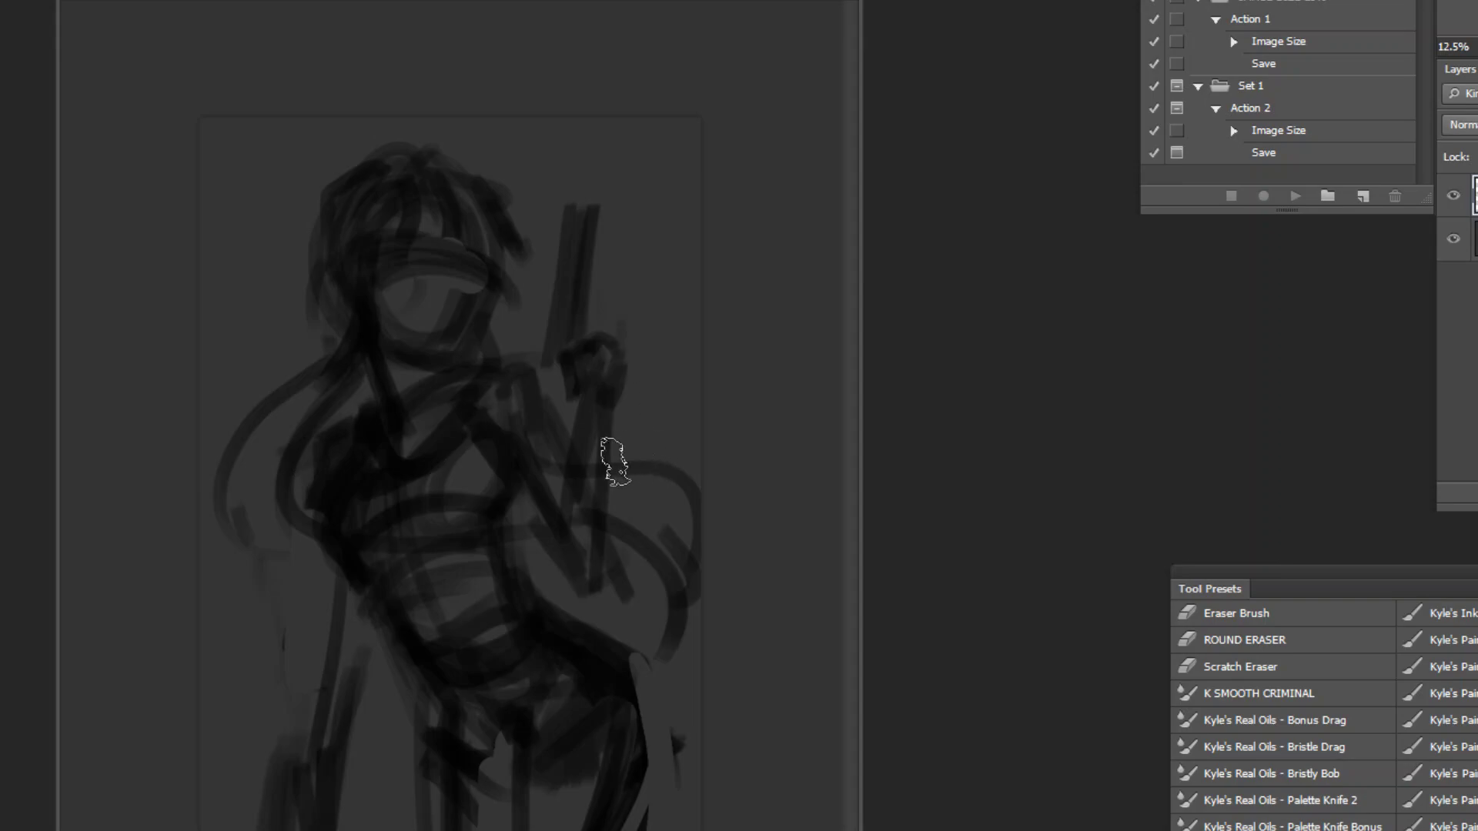
Step: Block in the figure's hips and thighs with dark gray brush strokes, sampling tones from the canvas
drag(645, 696, 583, 816)
key(ctrl+z)
alt+click(562, 793)
mouse_move(555, 758)
mouse_down()
mouse_move(515, 798)
mouse_move(543, 749)
mouse_up()
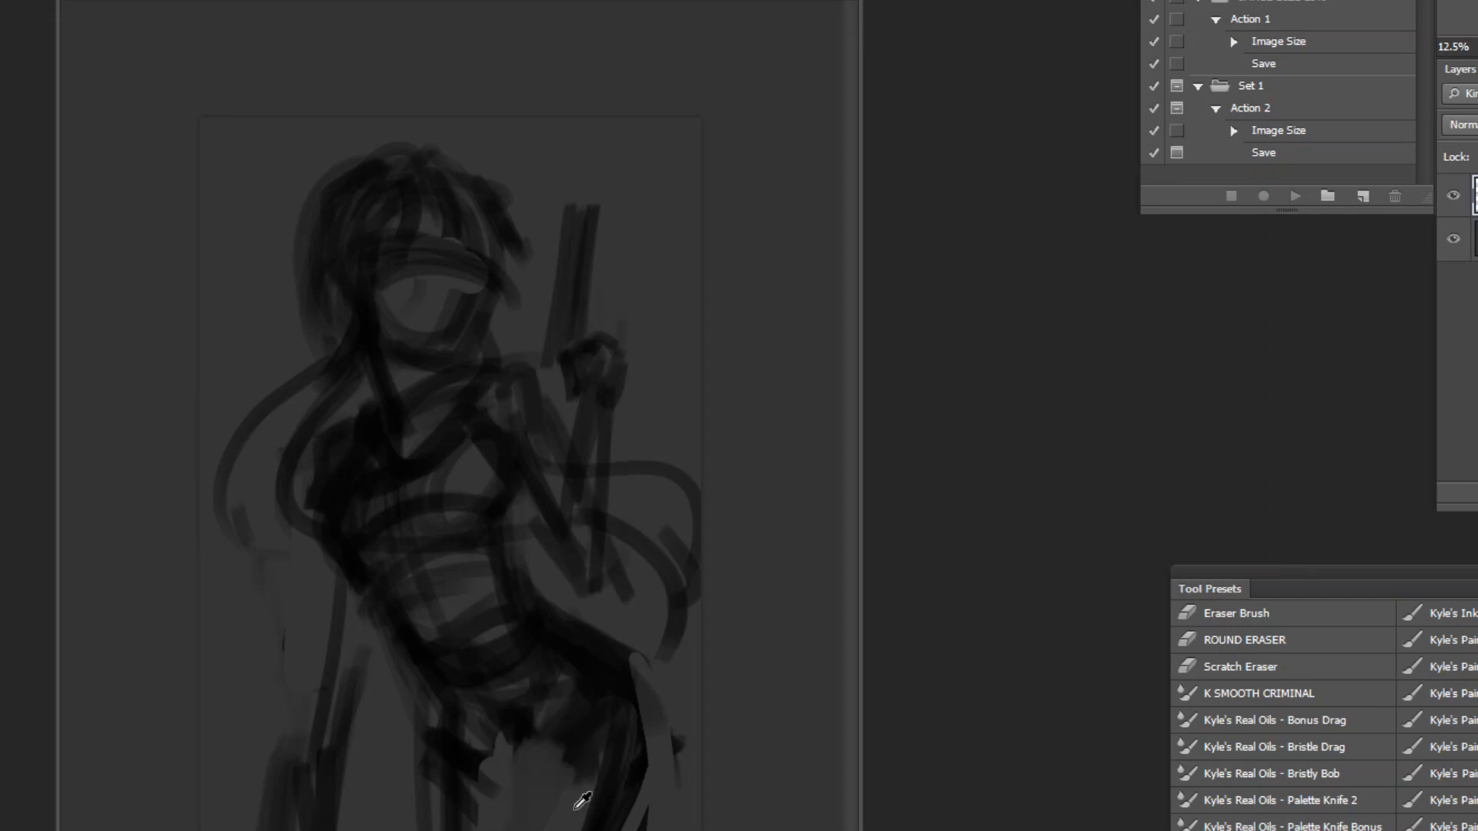
drag(431, 741, 440, 825)
alt+click(665, 721)
mouse_move(633, 723)
mouse_down()
mouse_move(646, 778)
mouse_move(600, 813)
mouse_up()
mouse_move(596, 674)
mouse_down()
mouse_move(531, 805)
mouse_move(587, 793)
mouse_move(627, 816)
mouse_move(637, 709)
mouse_move(623, 726)
mouse_move(584, 677)
mouse_move(589, 739)
mouse_up()
Step: Free-transform the figure sketch, enlarging it and shifting it so the head reaches the canvas's upper edge
key(ctrl+t)
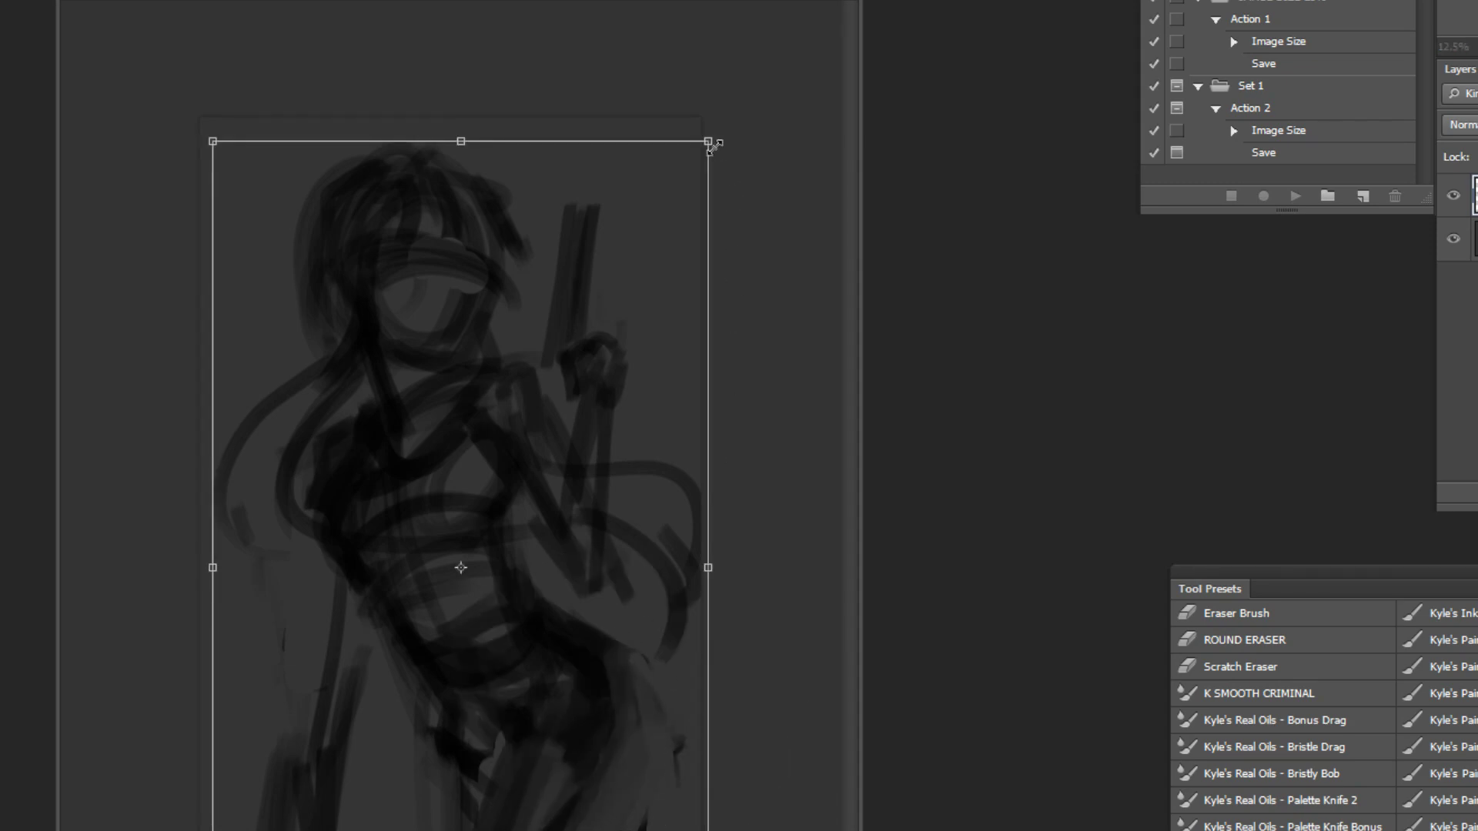
drag(717, 151, 744, 98)
mouse_move(641, 486)
mouse_down()
mouse_move(643, 509)
mouse_move(627, 501)
mouse_up()
drag(787, 547, 785, 534)
mouse_move(644, 658)
mouse_down()
mouse_move(630, 660)
mouse_move(642, 649)
mouse_up()
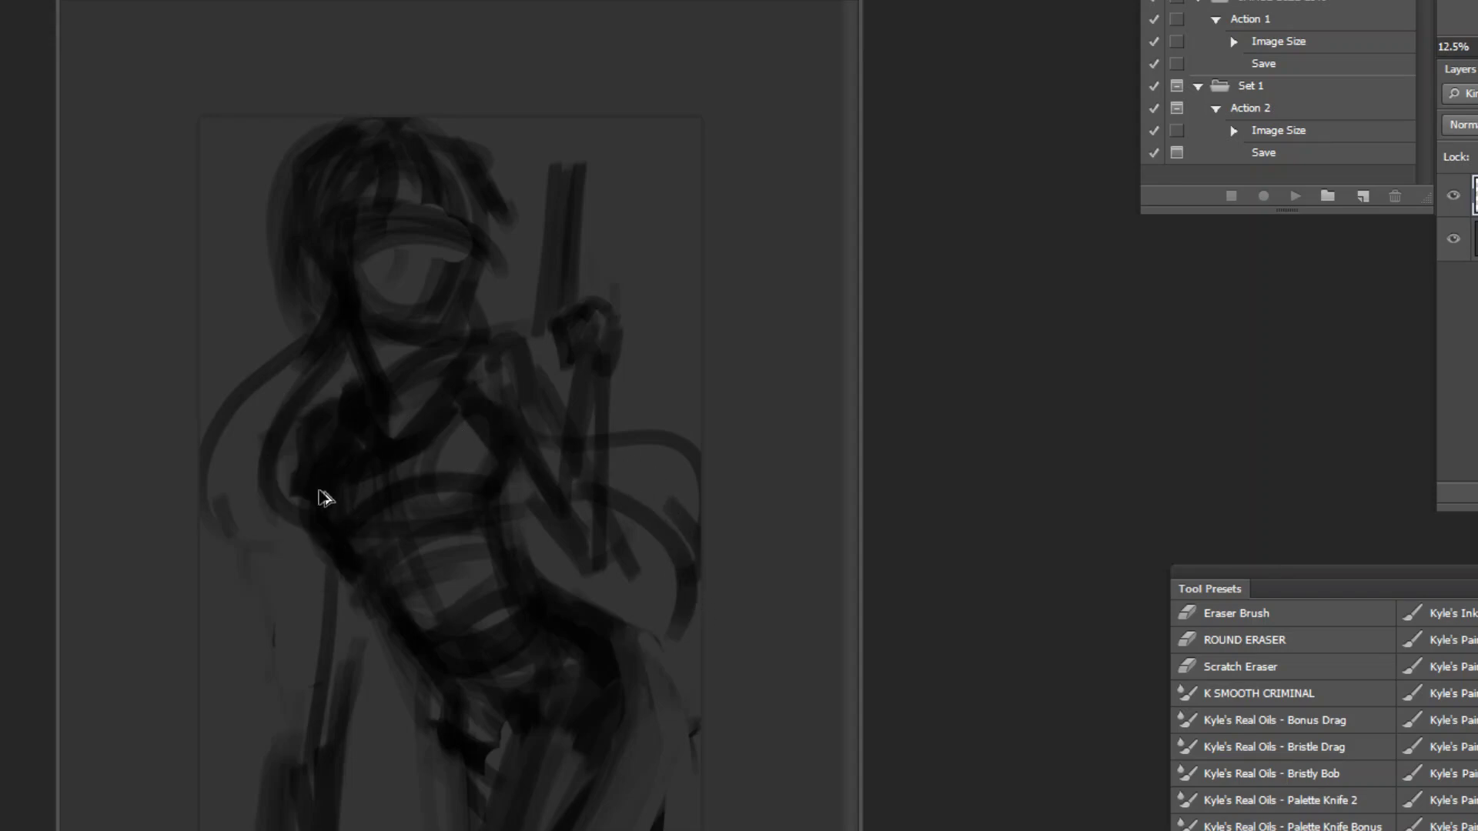
Step: Paint a broad dark hair strand curving down outside the shoulder opposite the raised arm
drag(246, 439, 304, 593)
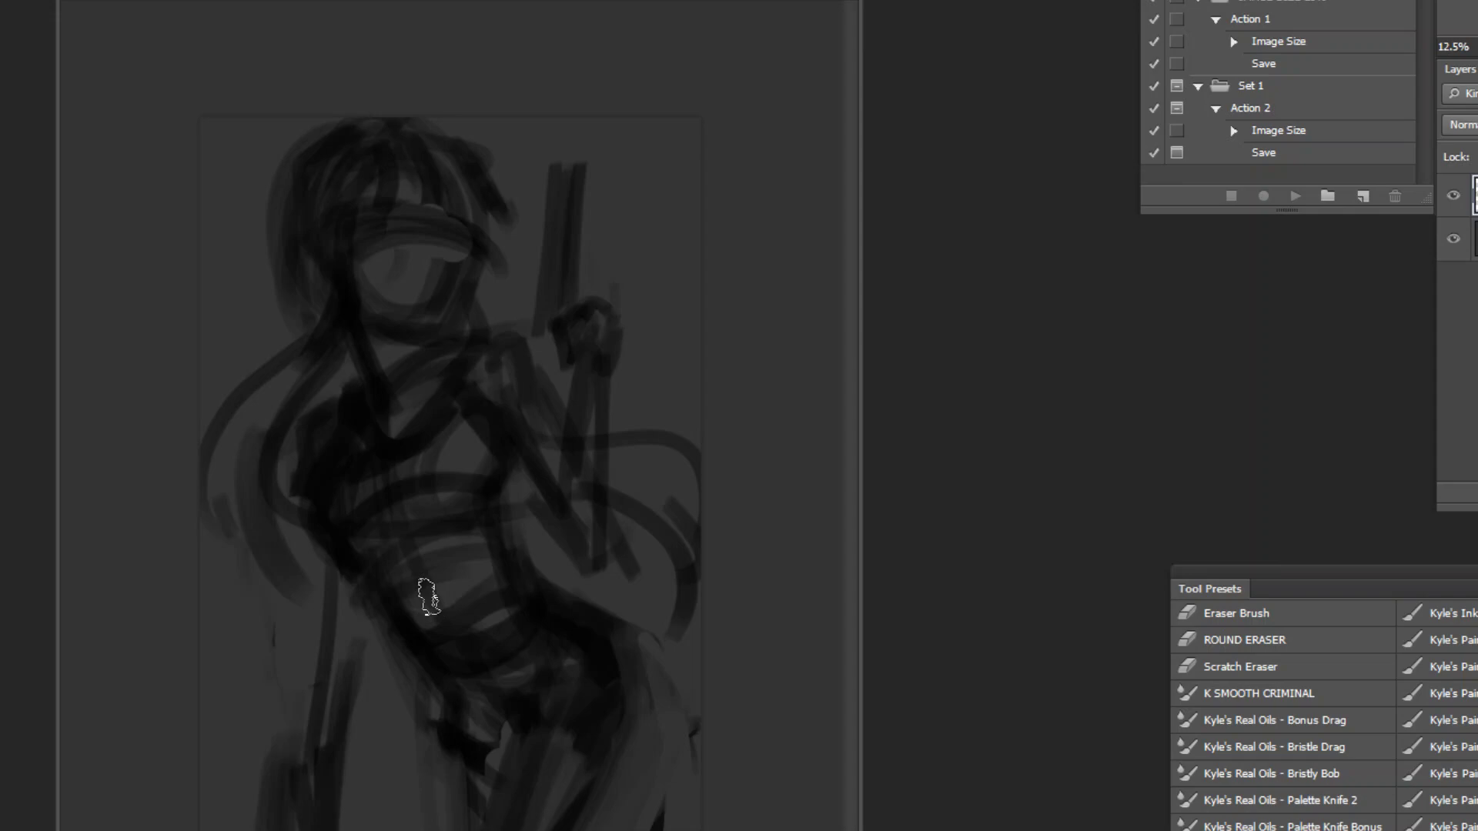
ctrl+click(433, 81)
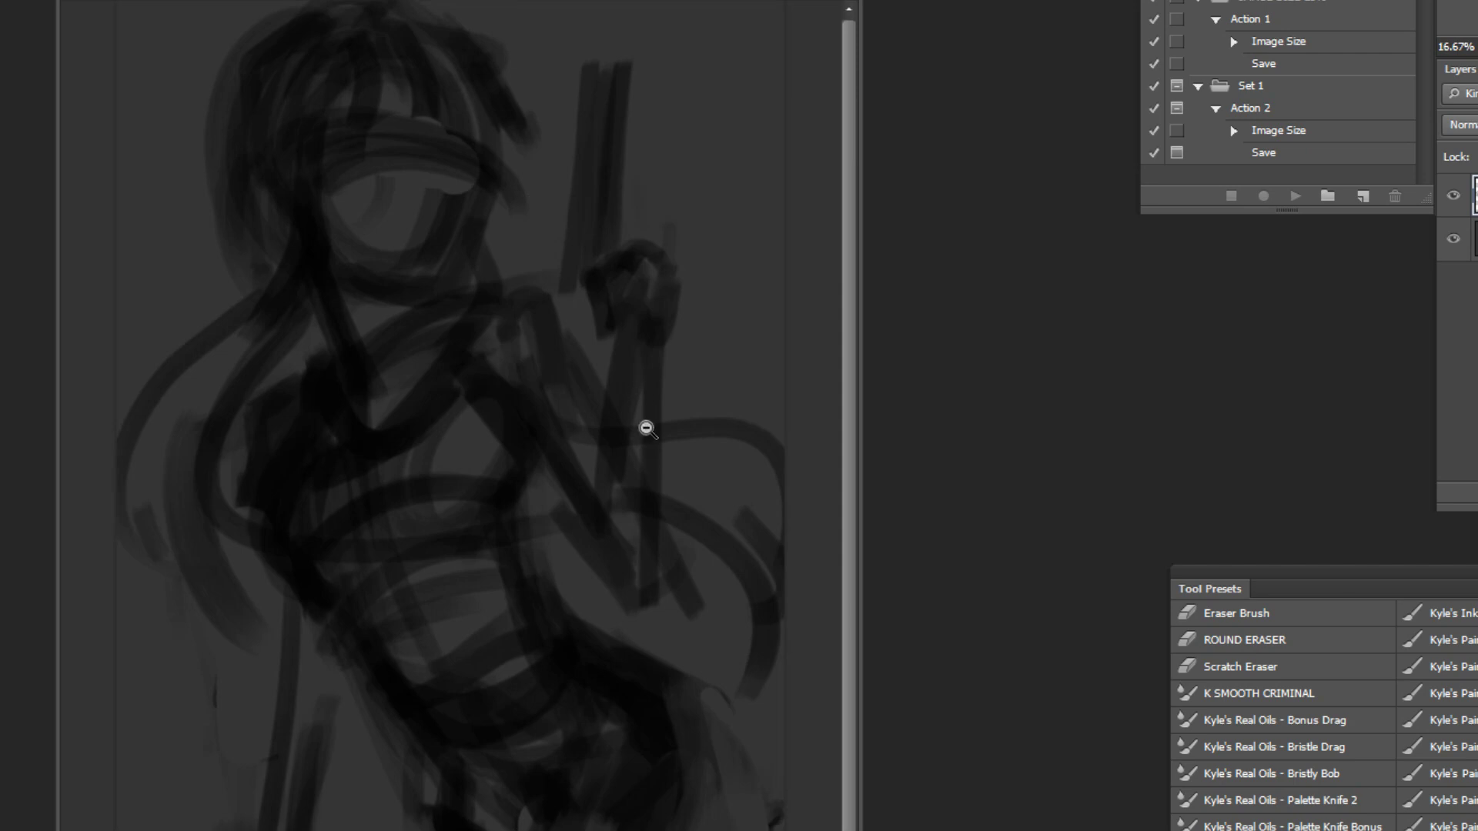
alt+click(646, 427)
ctrl+click(631, 522)
ctrl+click(628, 528)
alt+click(624, 561)
alt+click(623, 562)
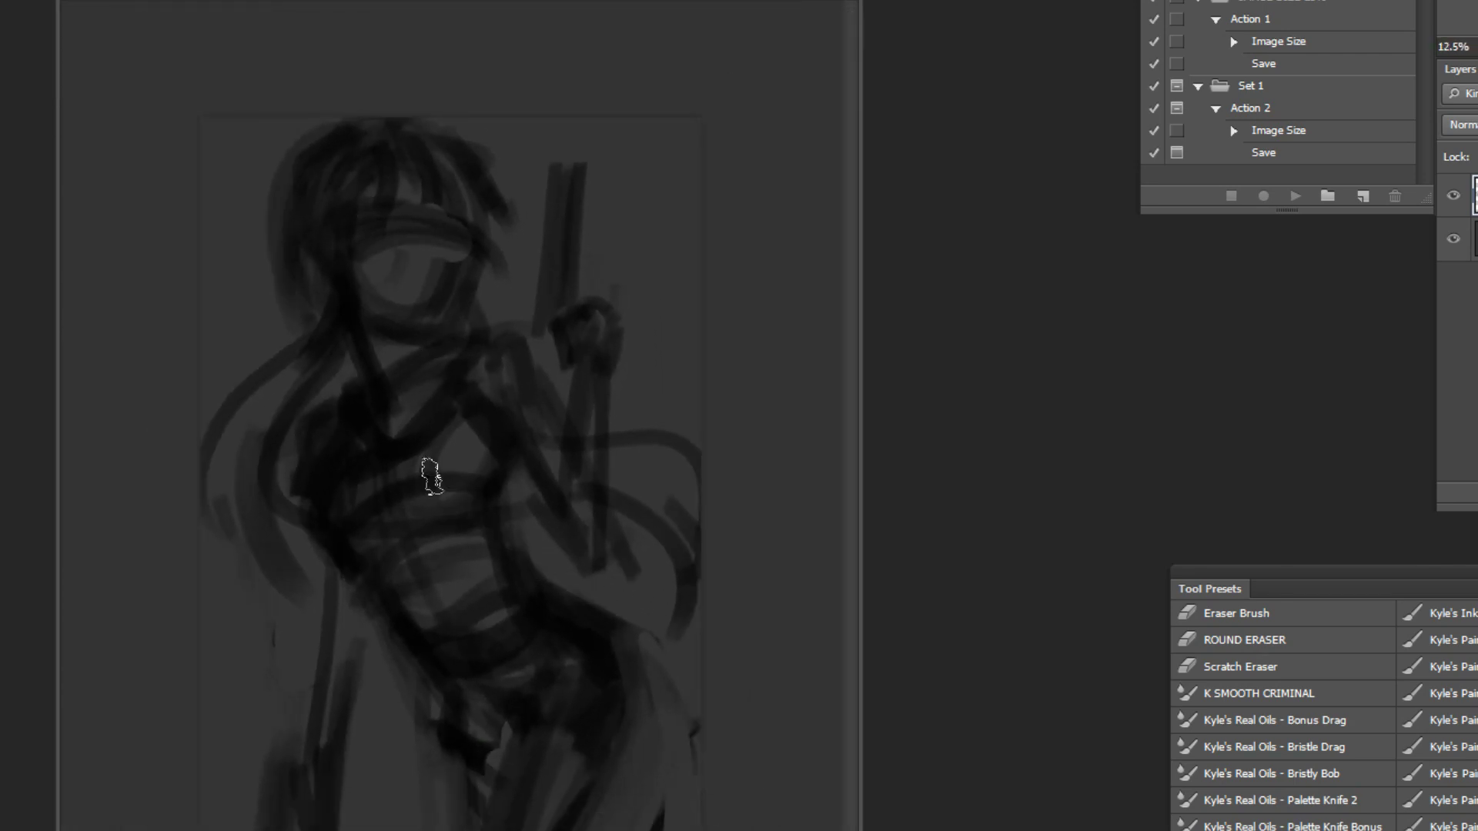
Step: Fill the face with light gray using a larger brush, covering the sketched facial guidelines
key(bracketright)
key(bracketright)
key(bracketright)
key(ctrl+z)
mouse_move(396, 231)
mouse_down()
mouse_move(385, 290)
mouse_move(383, 271)
mouse_move(414, 280)
mouse_up()
drag(450, 245, 444, 273)
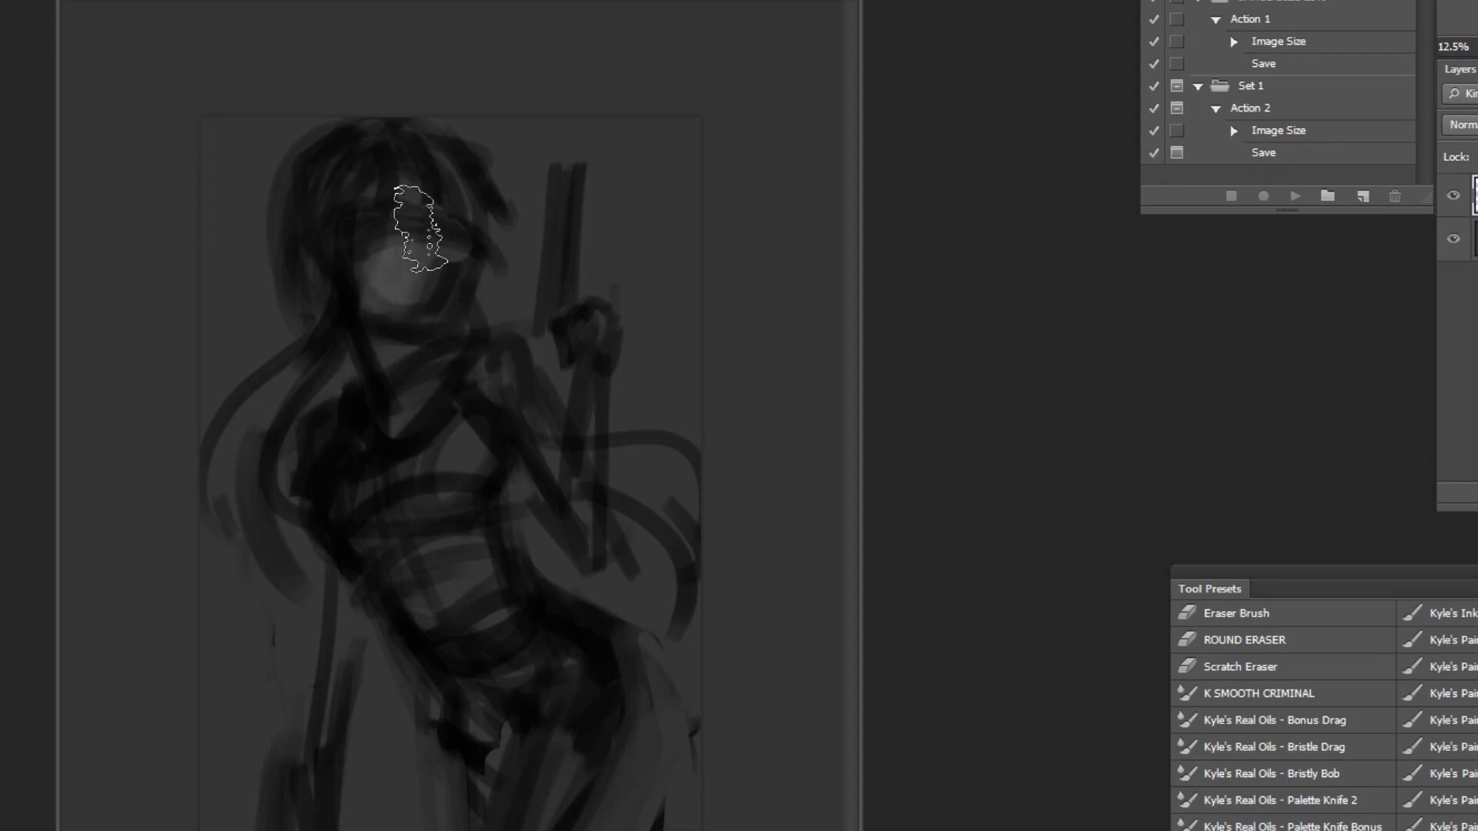
key(ctrl+z)
mouse_move(397, 254)
mouse_down()
mouse_move(432, 314)
mouse_move(382, 291)
mouse_move(379, 306)
mouse_move(424, 318)
mouse_up()
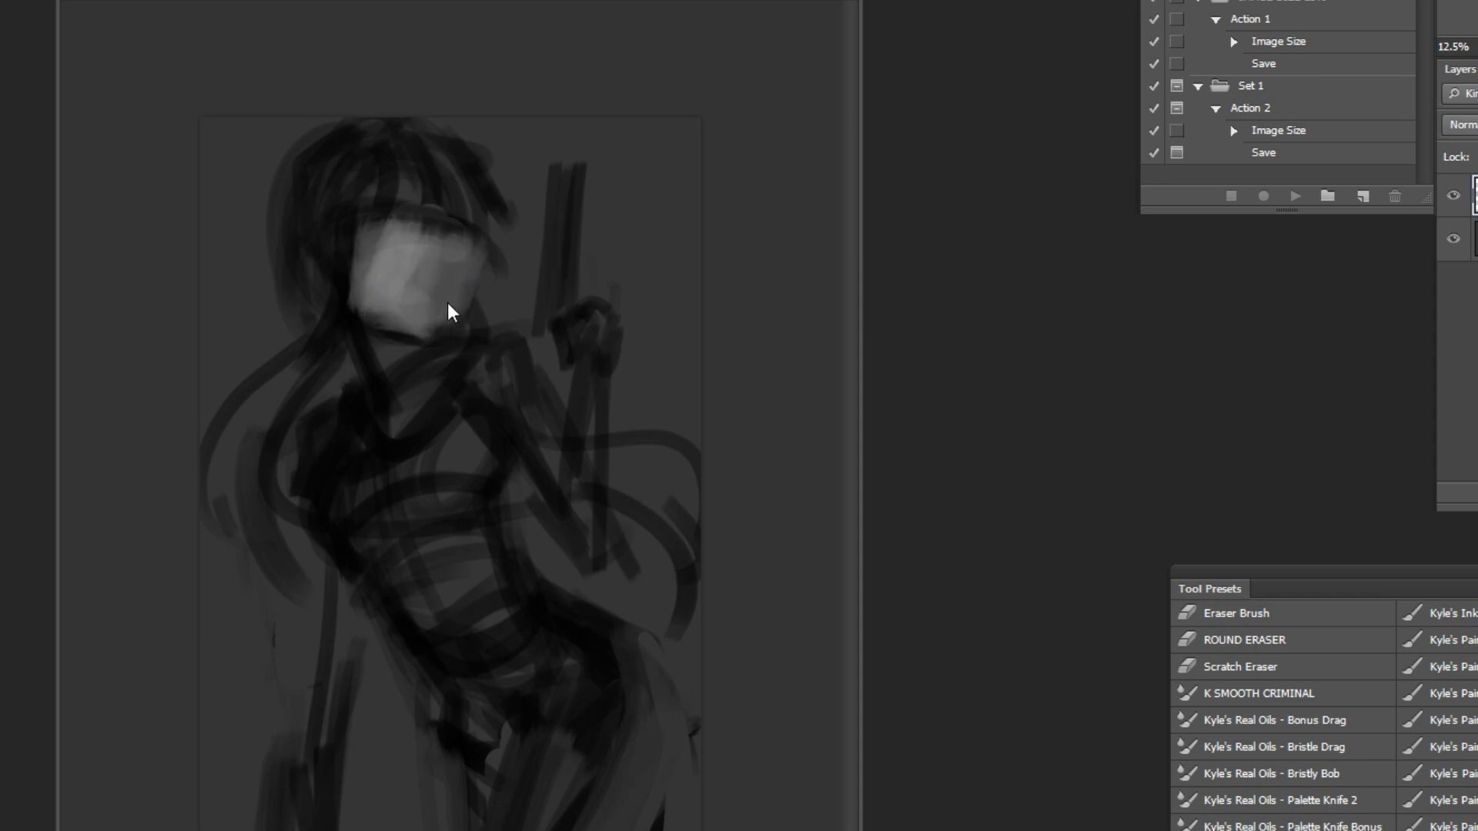
key(ctrl+z)
Step: Trim the face's hair-side edge with dark hair strokes using a smaller brush
key(bracketleft)
key(bracketleft)
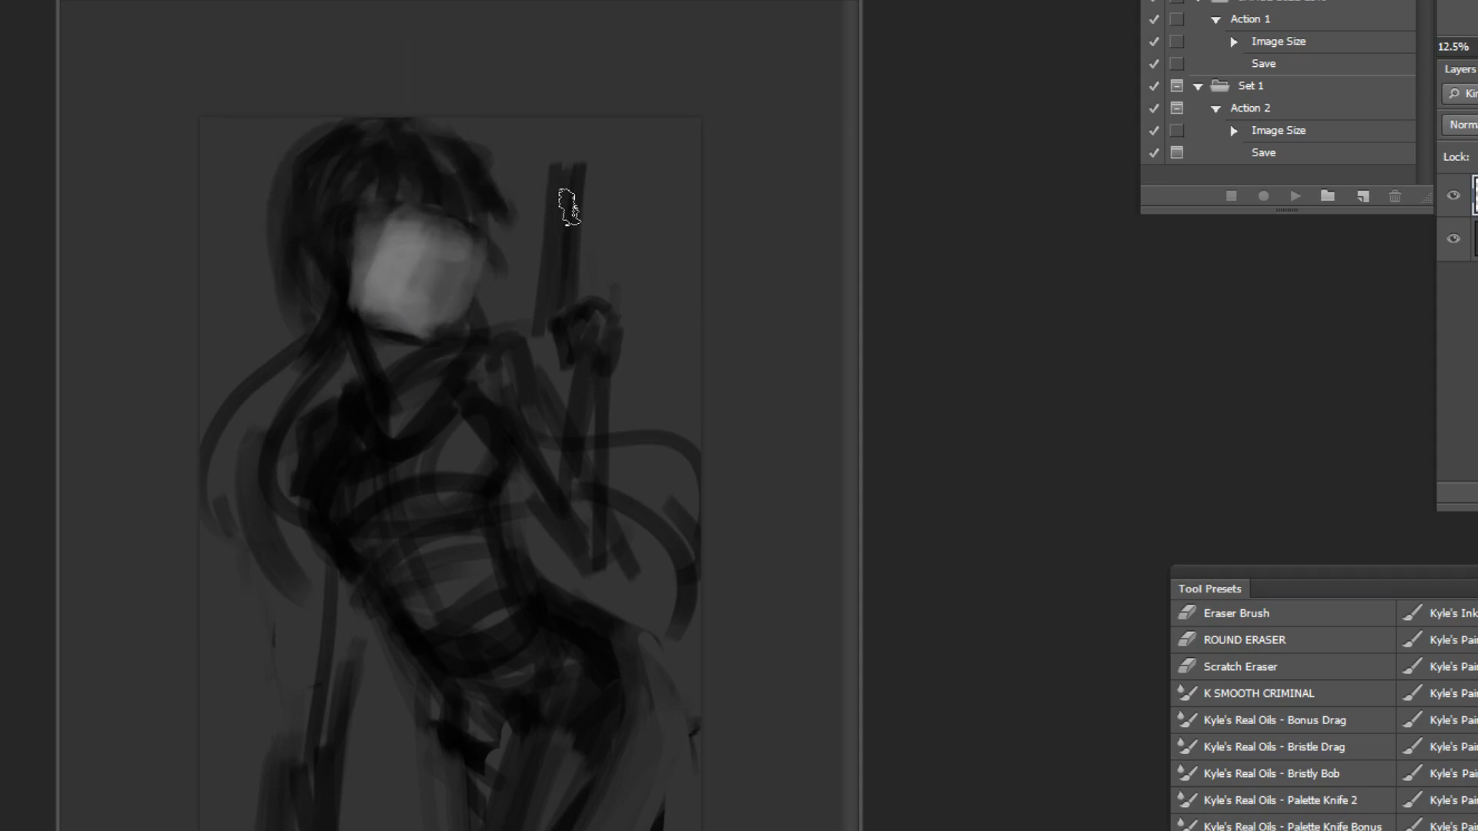
drag(353, 219, 368, 308)
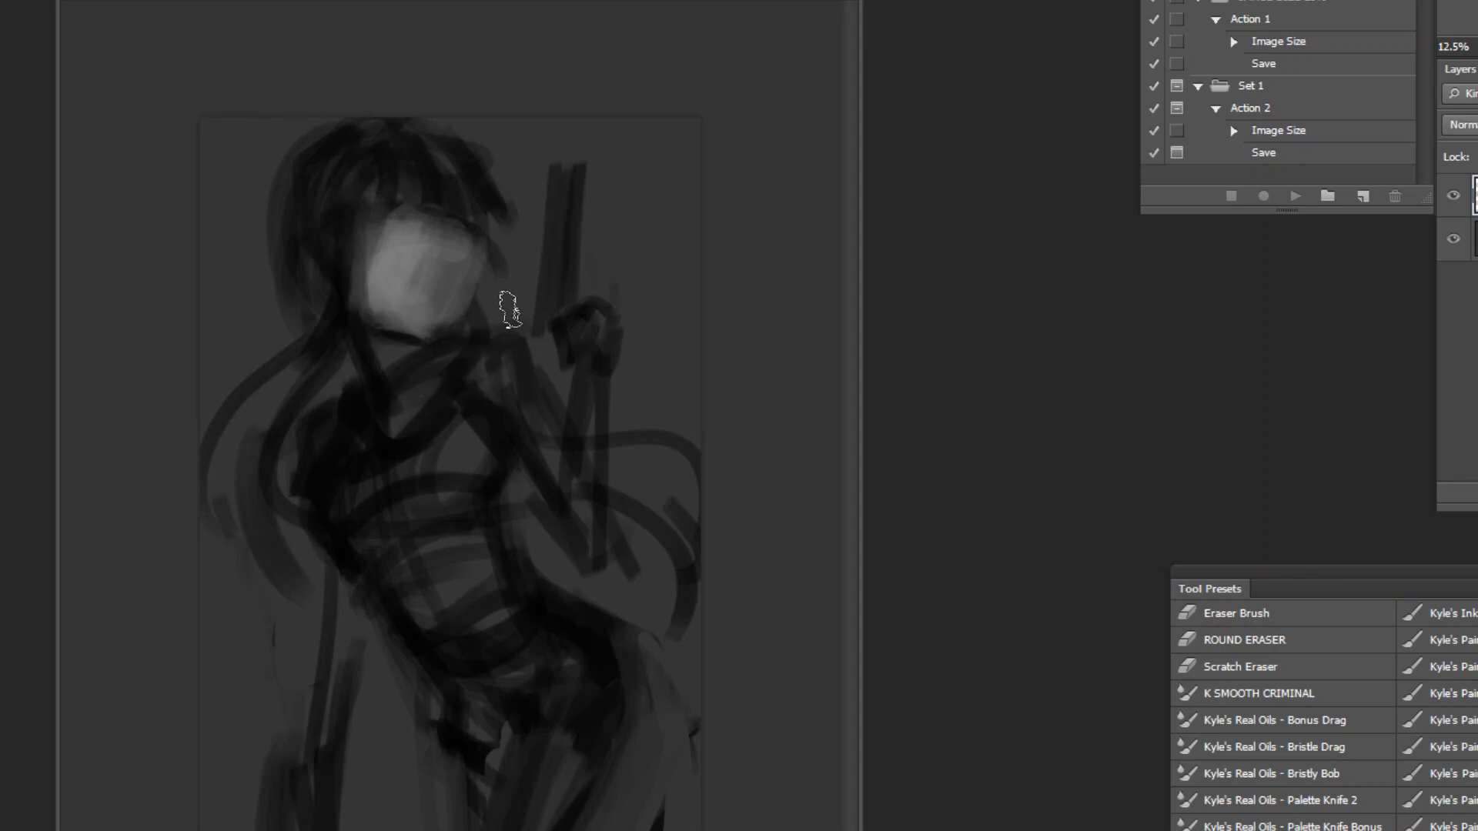
click(363, 220)
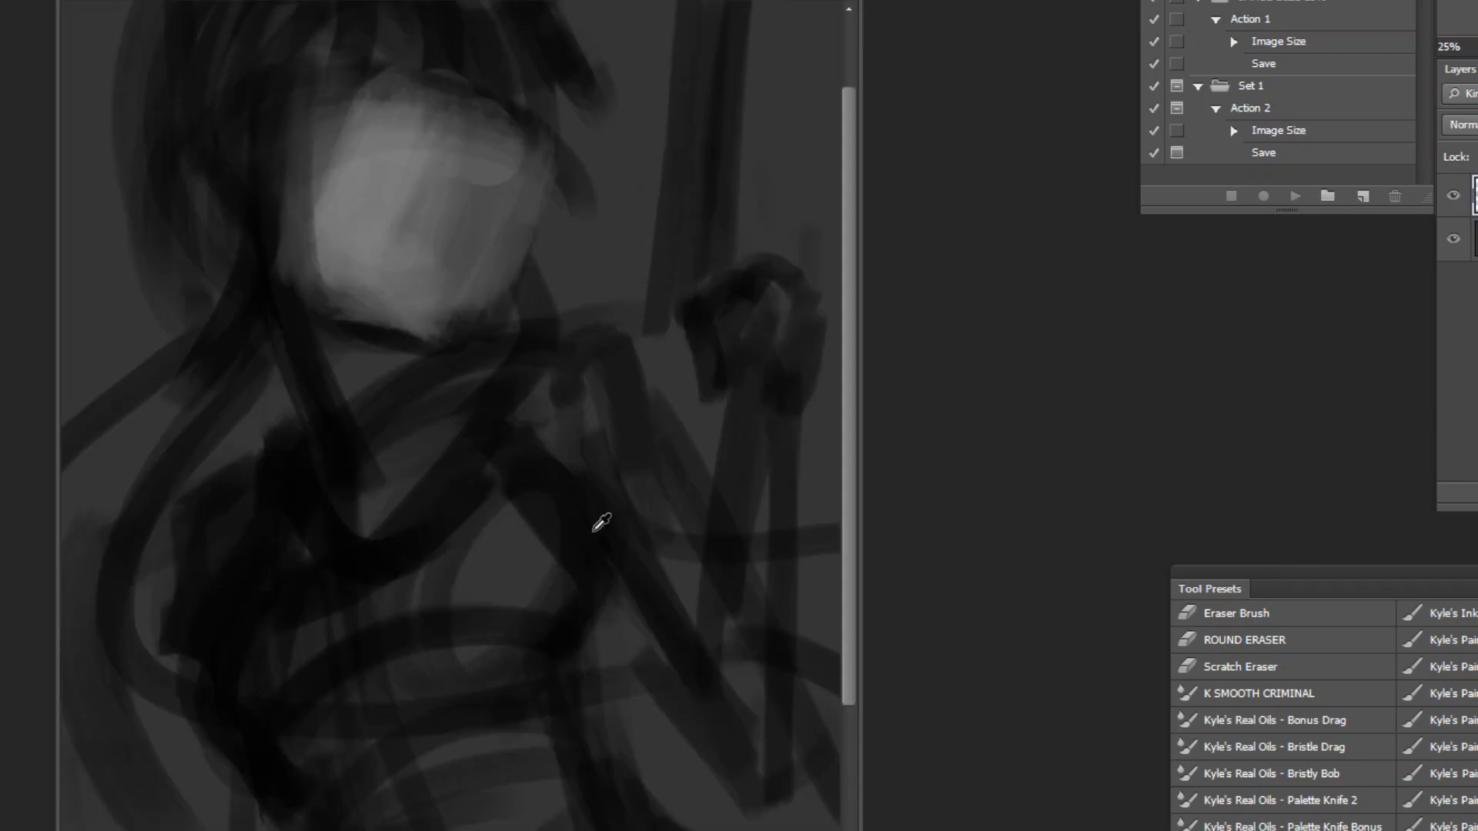
Step: Darken the torso and repaint the sketched upper arm and shoulder of the raised arm with sampled grays
key(ctrl+minus)
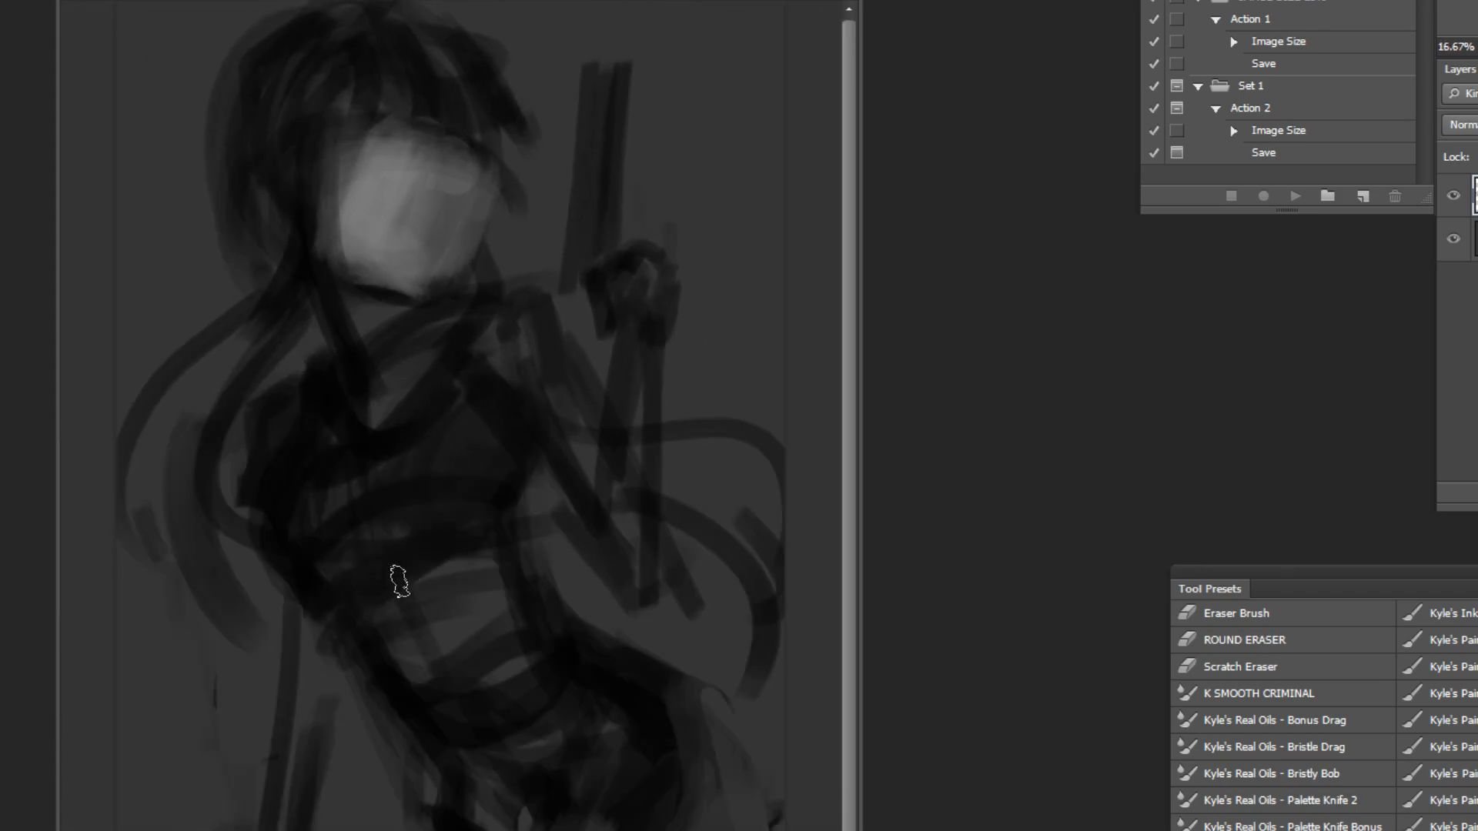
alt+click(557, 567)
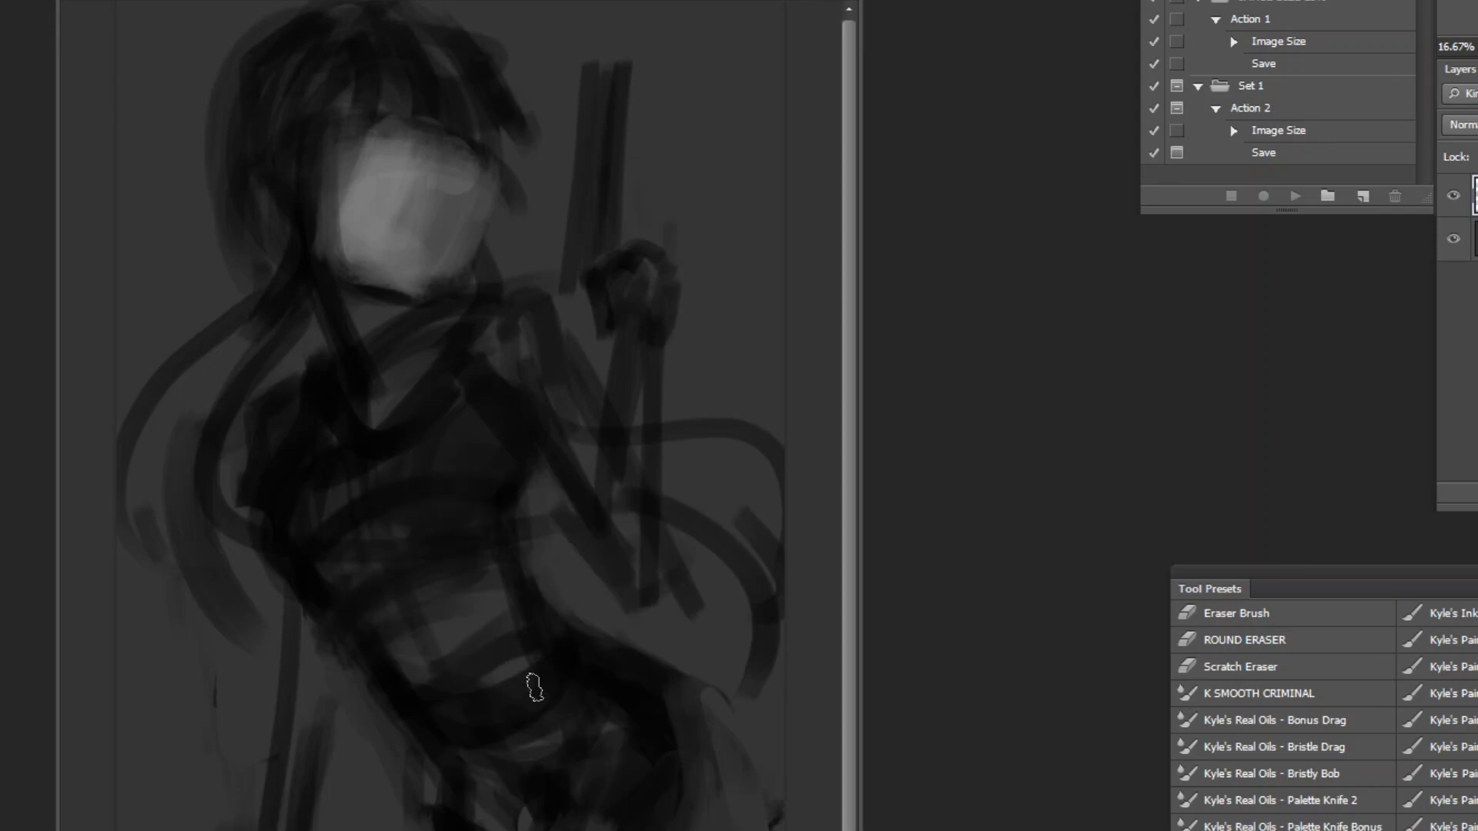
alt+click(537, 483)
mouse_move(538, 484)
mouse_down()
mouse_move(530, 429)
mouse_move(528, 499)
mouse_move(511, 415)
mouse_move(581, 466)
mouse_move(554, 444)
mouse_up()
drag(588, 518, 517, 409)
drag(484, 357, 506, 410)
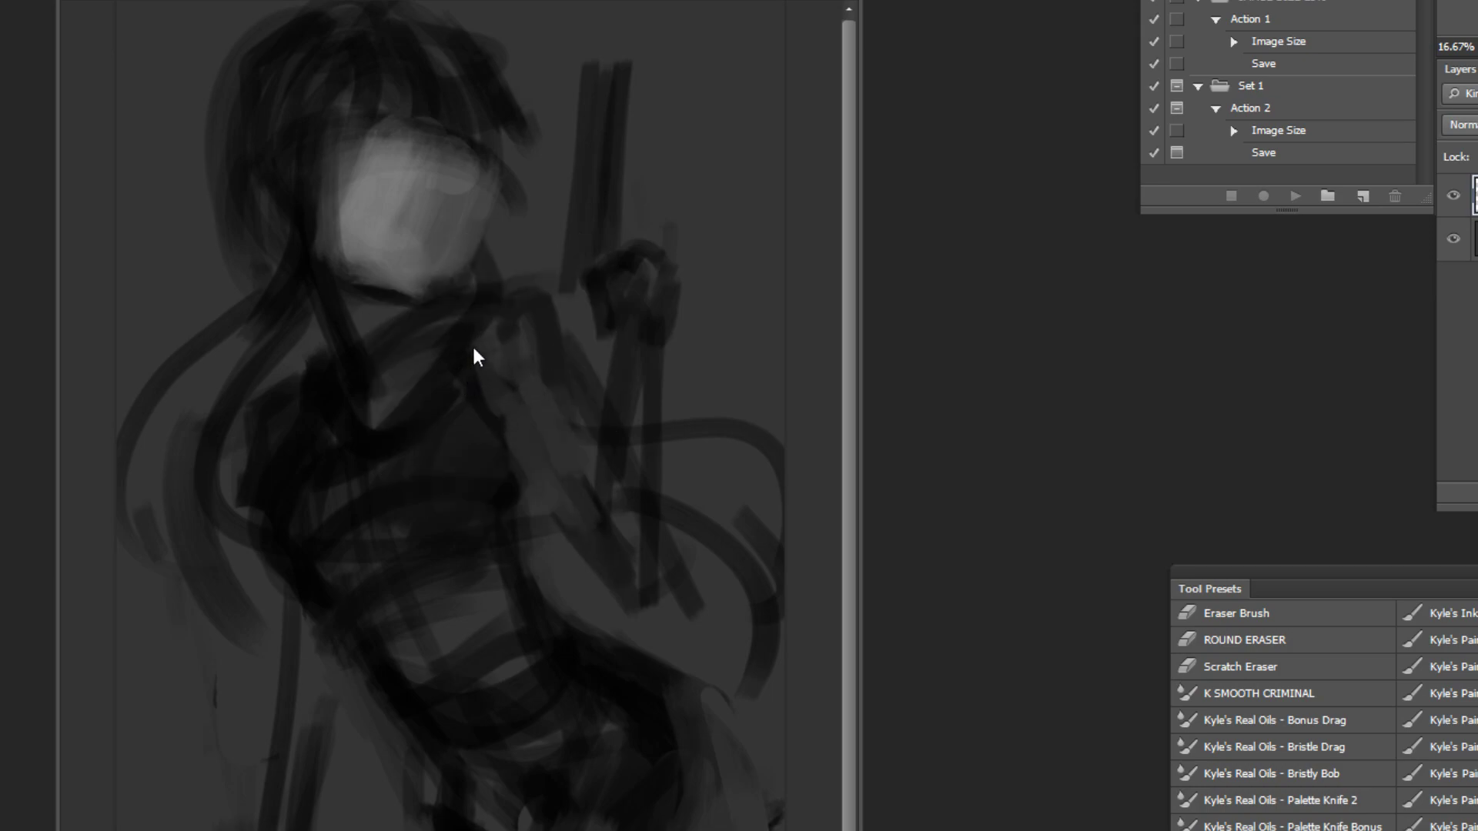
key(ctrl+minus)
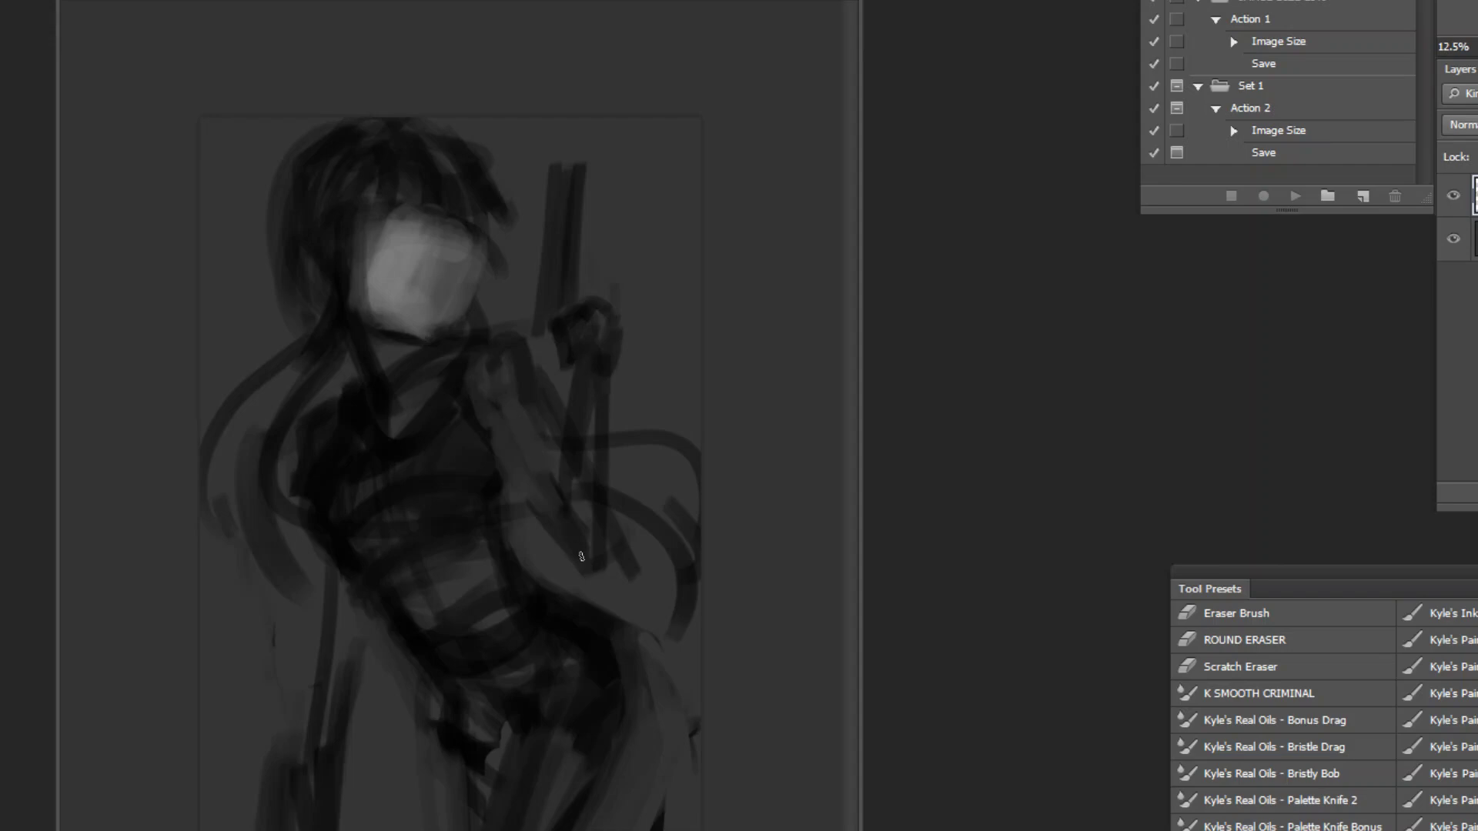
Step: Block in the raised arm, its fist and the lowered forearm with light gray strokes
mouse_move(569, 481)
mouse_down()
mouse_move(557, 394)
mouse_move(499, 377)
mouse_up()
key(ctrl+z)
mouse_move(568, 508)
mouse_down()
mouse_move(502, 406)
mouse_move(573, 504)
mouse_up()
mouse_move(345, 623)
mouse_down()
mouse_move(318, 777)
mouse_move(358, 610)
mouse_move(312, 797)
mouse_up()
key(ctrl+z)
drag(567, 512, 581, 404)
key(ctrl+z)
mouse_move(578, 542)
mouse_down()
mouse_move(585, 324)
mouse_move(566, 328)
mouse_move(600, 354)
mouse_up()
ctrl+click(478, 178)
ctrl+click(499, 180)
alt+click(523, 303)
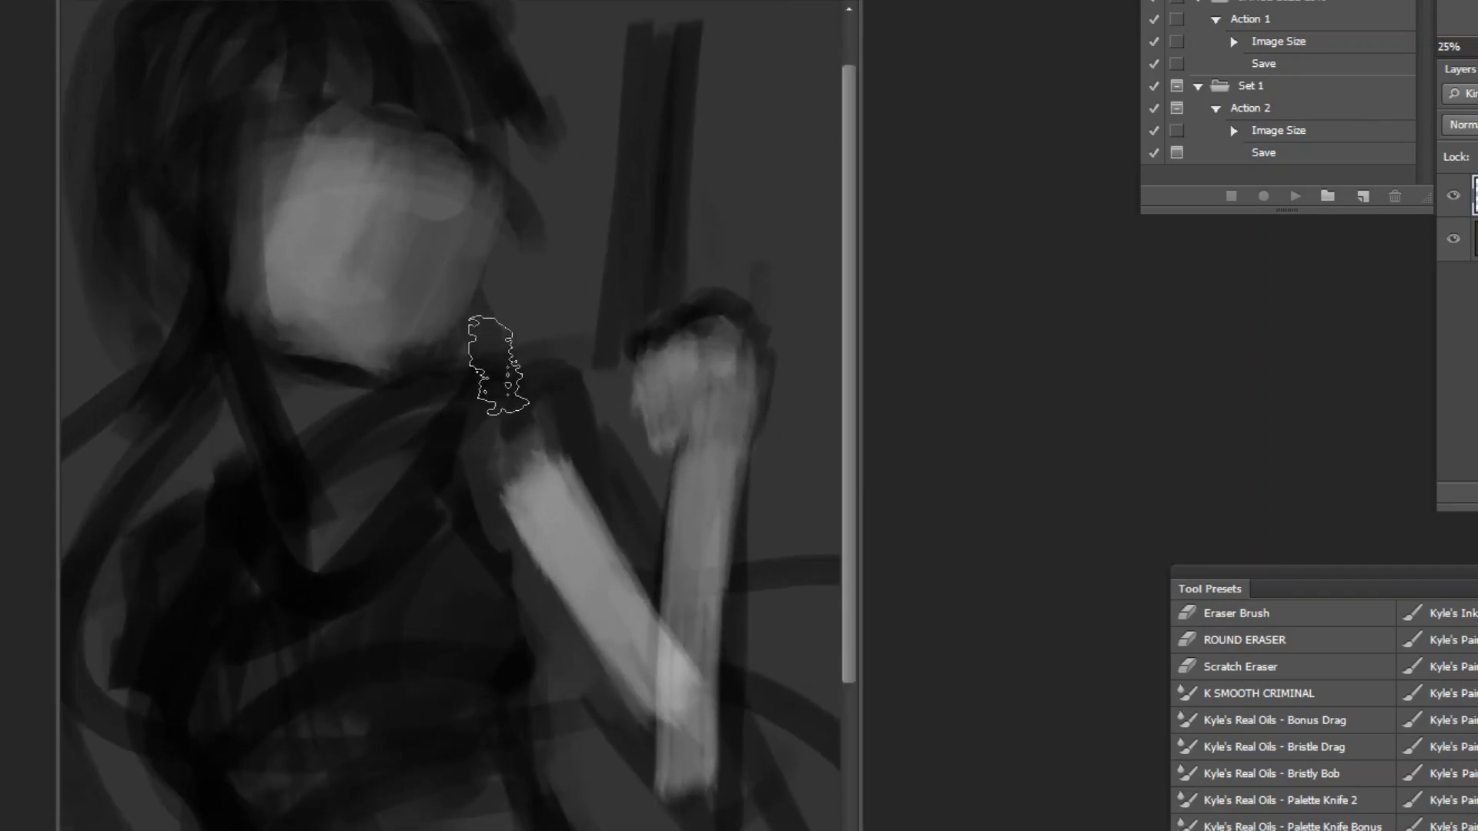
alt+click(676, 449)
alt+click(675, 449)
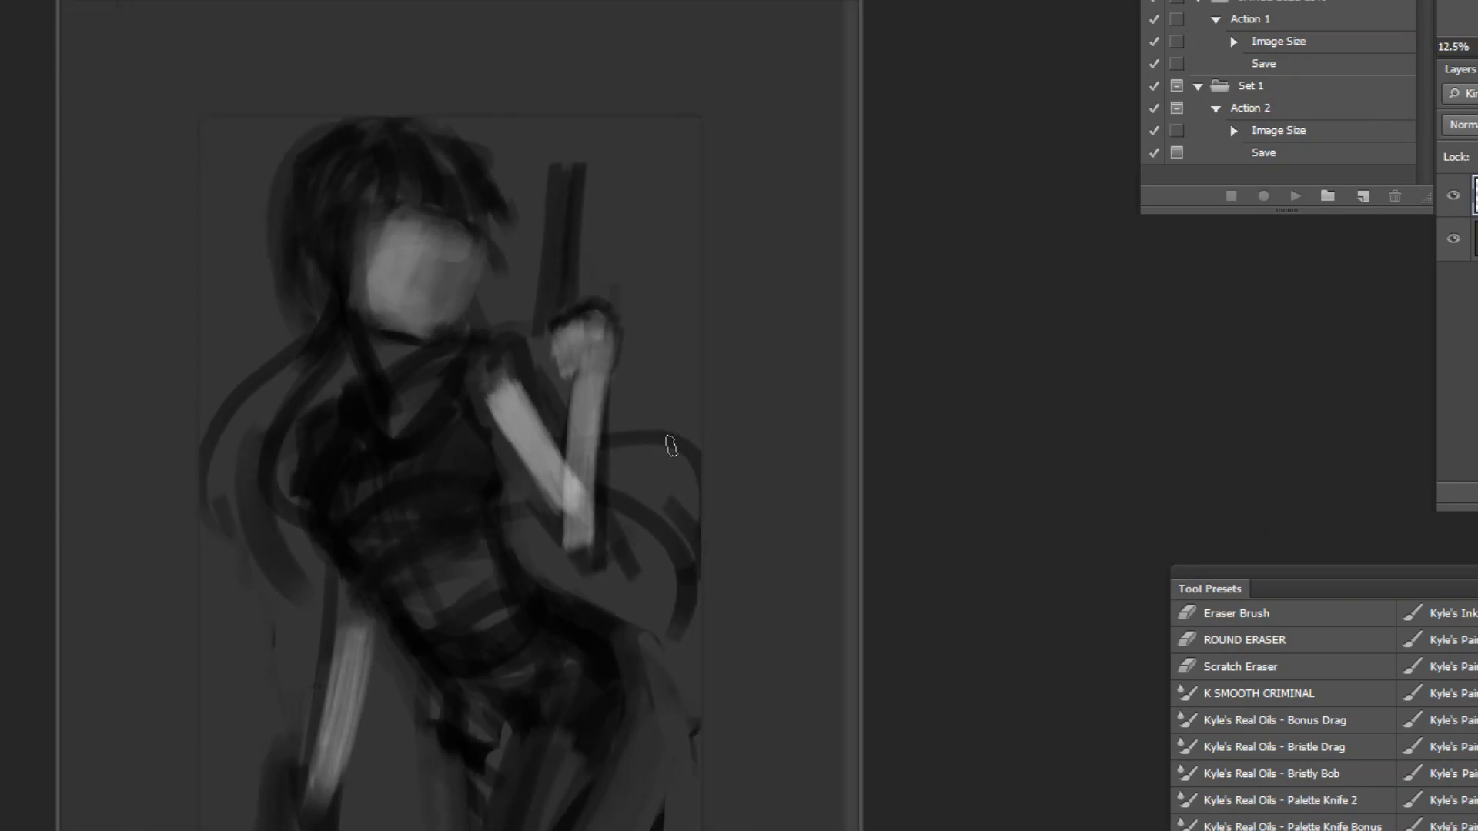
Step: Shape the dark bangs around the forehead and leave a lighter gray patch between them
mouse_move(474, 182)
mouse_down()
mouse_move(482, 238)
mouse_move(506, 254)
mouse_move(448, 192)
mouse_move(383, 231)
mouse_up()
drag(383, 175, 385, 243)
key(ctrl+z)
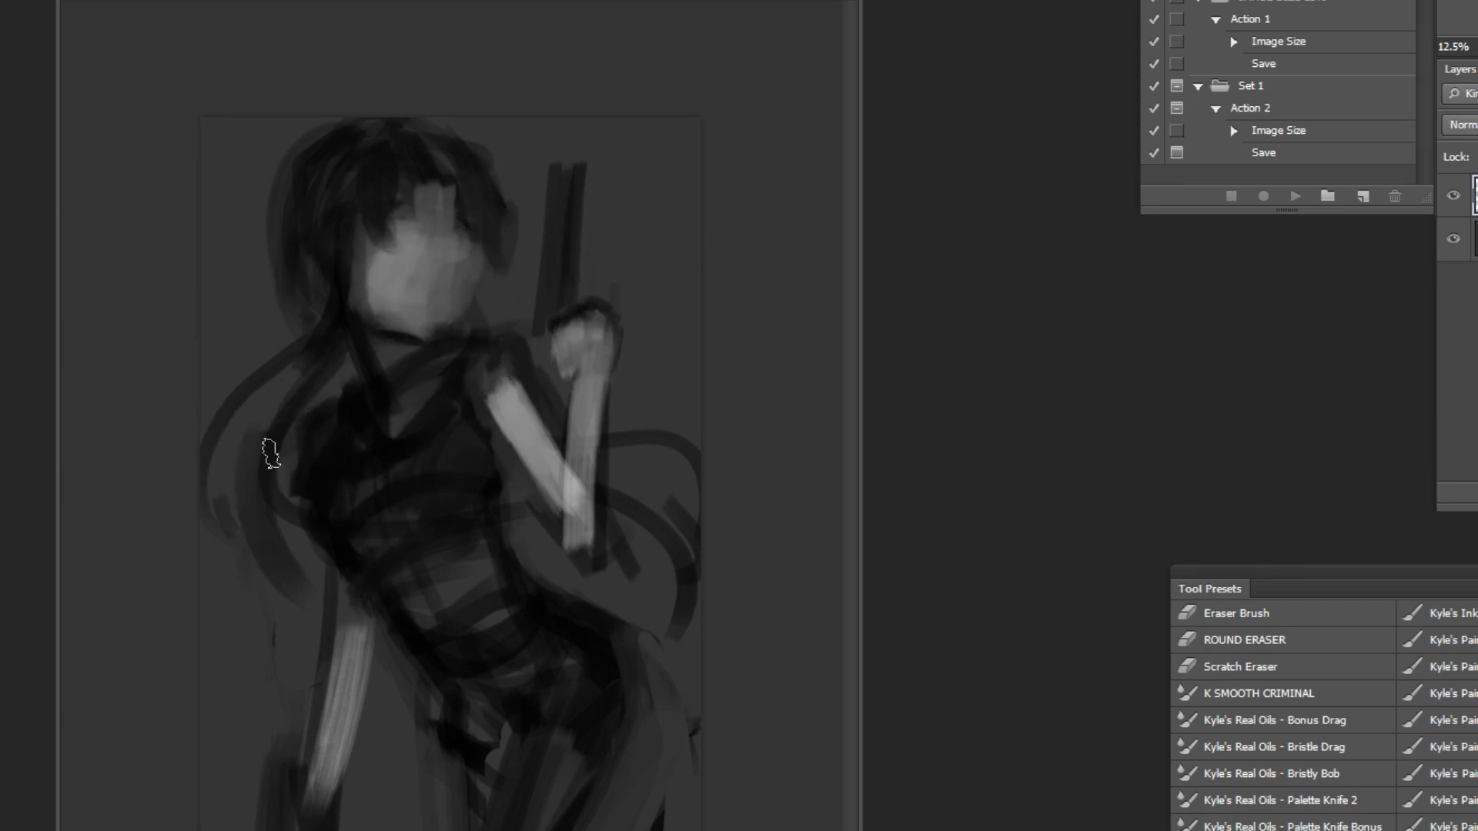
Step: Paint the neck below the chin in mid gray with a larger brush
key(l)
key(bracketright)
key(bracketright)
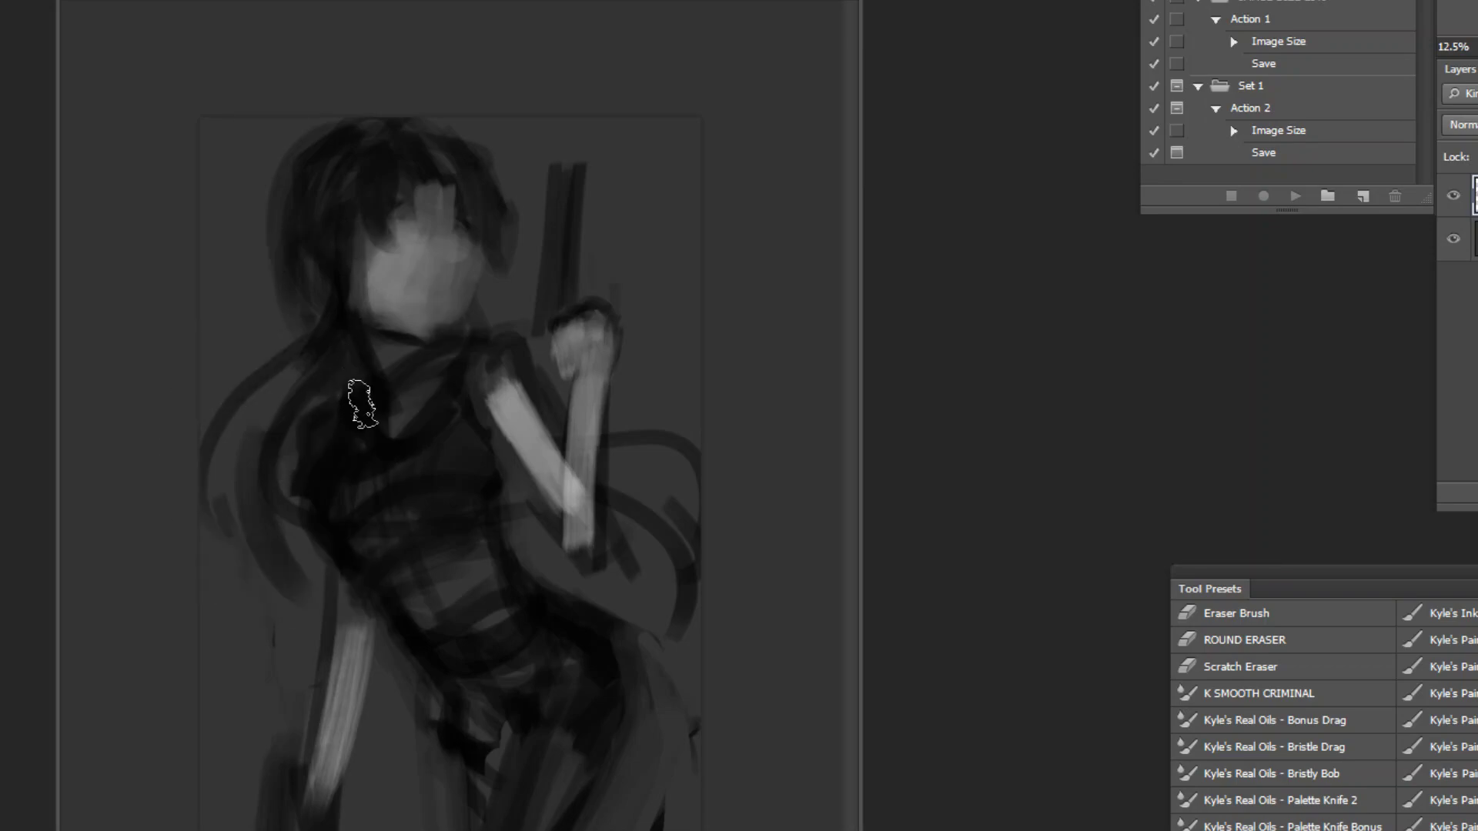
mouse_move(382, 376)
mouse_down()
mouse_move(367, 337)
mouse_move(388, 400)
mouse_move(401, 366)
mouse_up()
alt+click(383, 303)
key(ctrl+z)
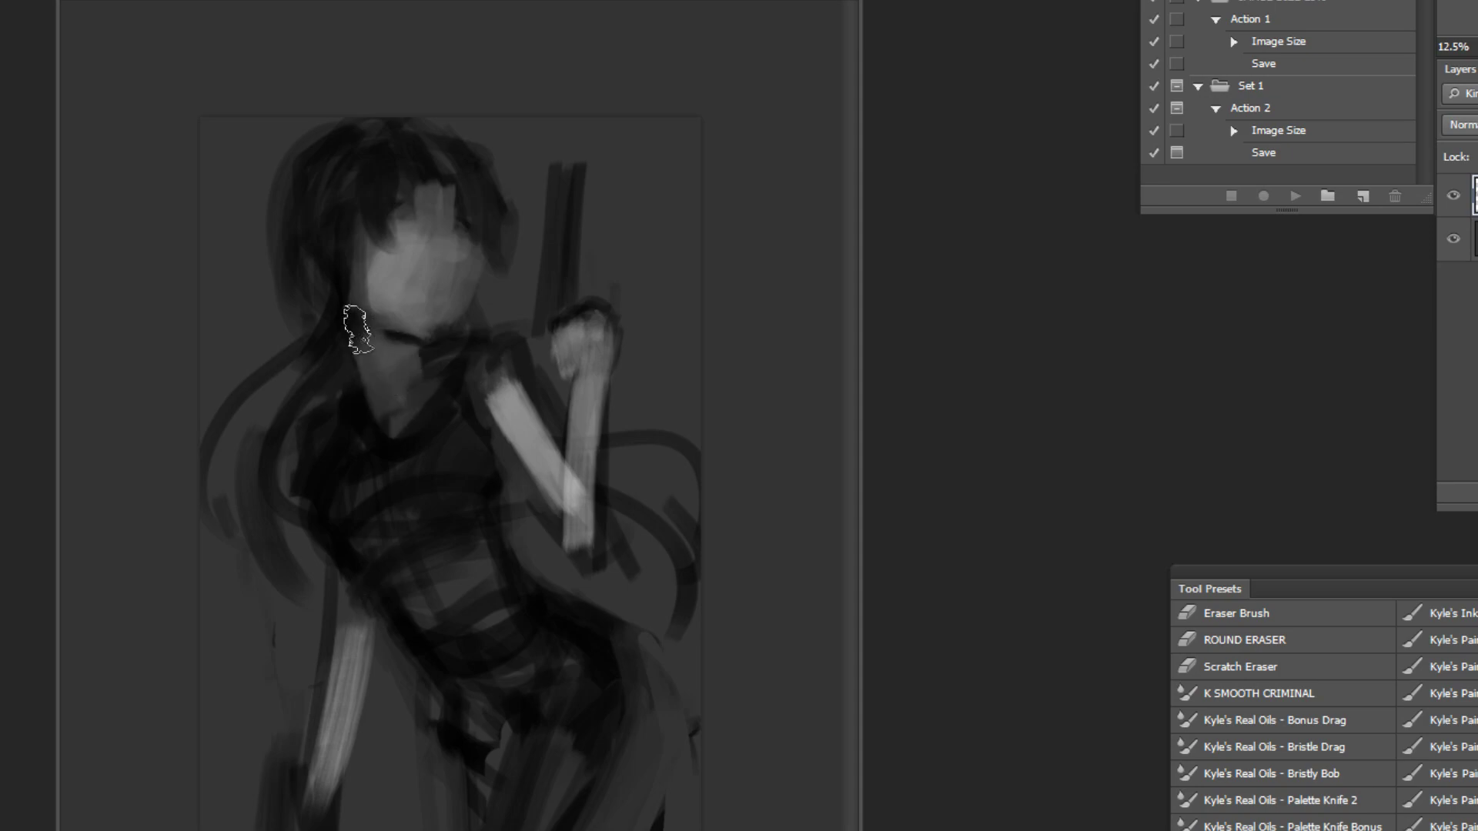
Step: Extend the gray skin tone into the upper chest and define the top's dark V-shaped neckline
scroll(377, 339, up, 1)
mouse_move(423, 436)
mouse_down()
mouse_move(353, 480)
mouse_move(466, 414)
mouse_move(432, 465)
mouse_move(444, 436)
mouse_move(388, 472)
mouse_move(502, 361)
mouse_move(419, 466)
mouse_move(346, 494)
mouse_move(424, 459)
mouse_move(491, 637)
mouse_move(493, 604)
mouse_move(418, 490)
mouse_move(438, 422)
mouse_move(473, 471)
mouse_move(382, 535)
mouse_move(516, 432)
mouse_up()
key(ctrl+minus)
key(ctrl+minus)
key(ctrl+minus)
key(ctrl+plus)
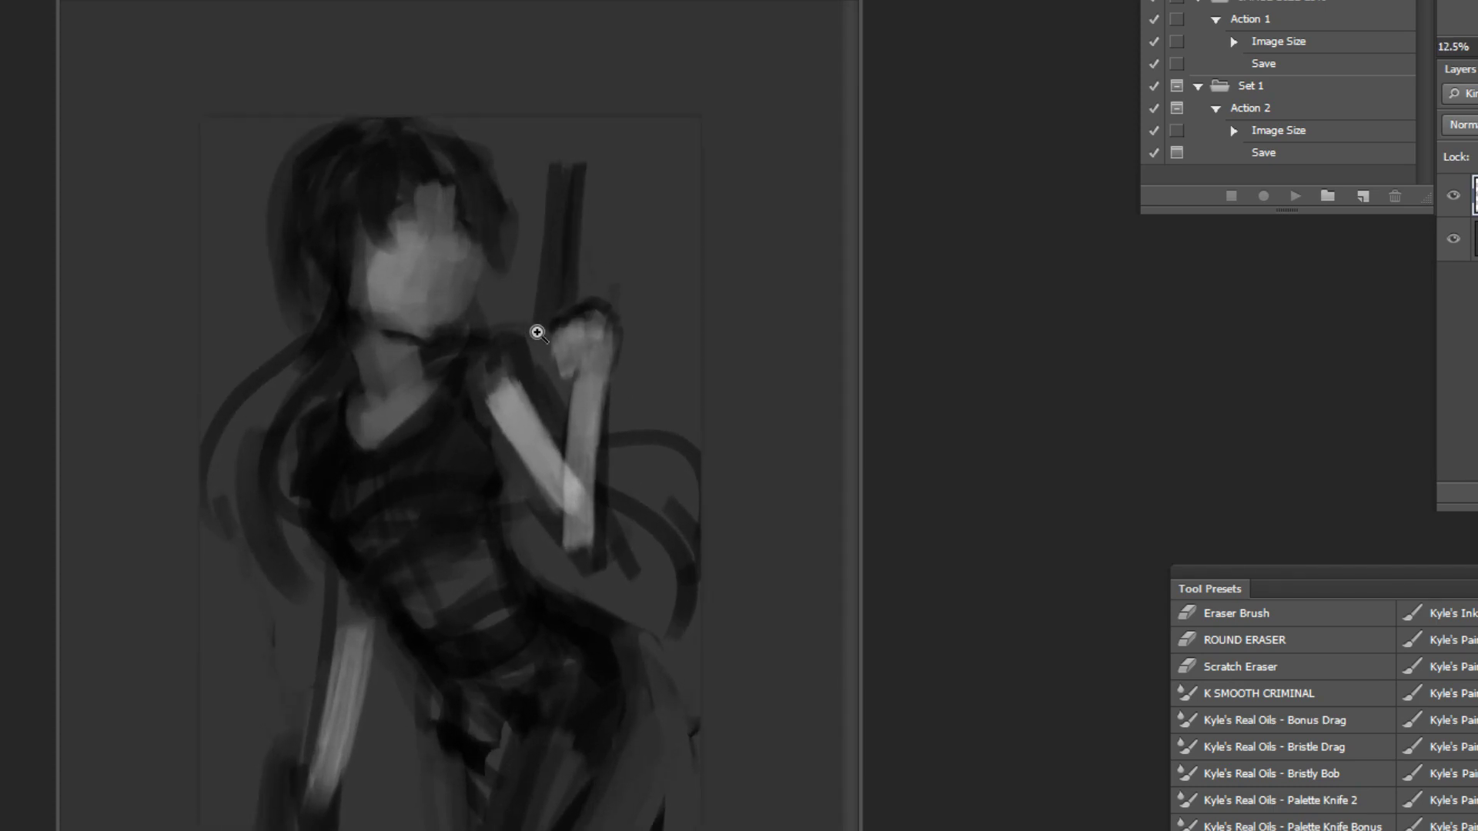
Step: Draw dark guide curves across the eye line and down the face, and soften the hair's outer edge with the background tone
mouse_move(363, 234)
mouse_down()
mouse_move(478, 275)
mouse_move(467, 291)
mouse_up()
mouse_move(423, 185)
mouse_down()
mouse_move(408, 315)
mouse_move(428, 334)
mouse_move(423, 314)
mouse_up()
key(ctrl+z)
drag(361, 230, 481, 254)
mouse_move(374, 231)
mouse_down()
mouse_move(381, 262)
mouse_move(484, 294)
mouse_up()
alt+click(261, 163)
mouse_move(278, 187)
mouse_down()
mouse_move(317, 133)
mouse_move(274, 211)
mouse_up()
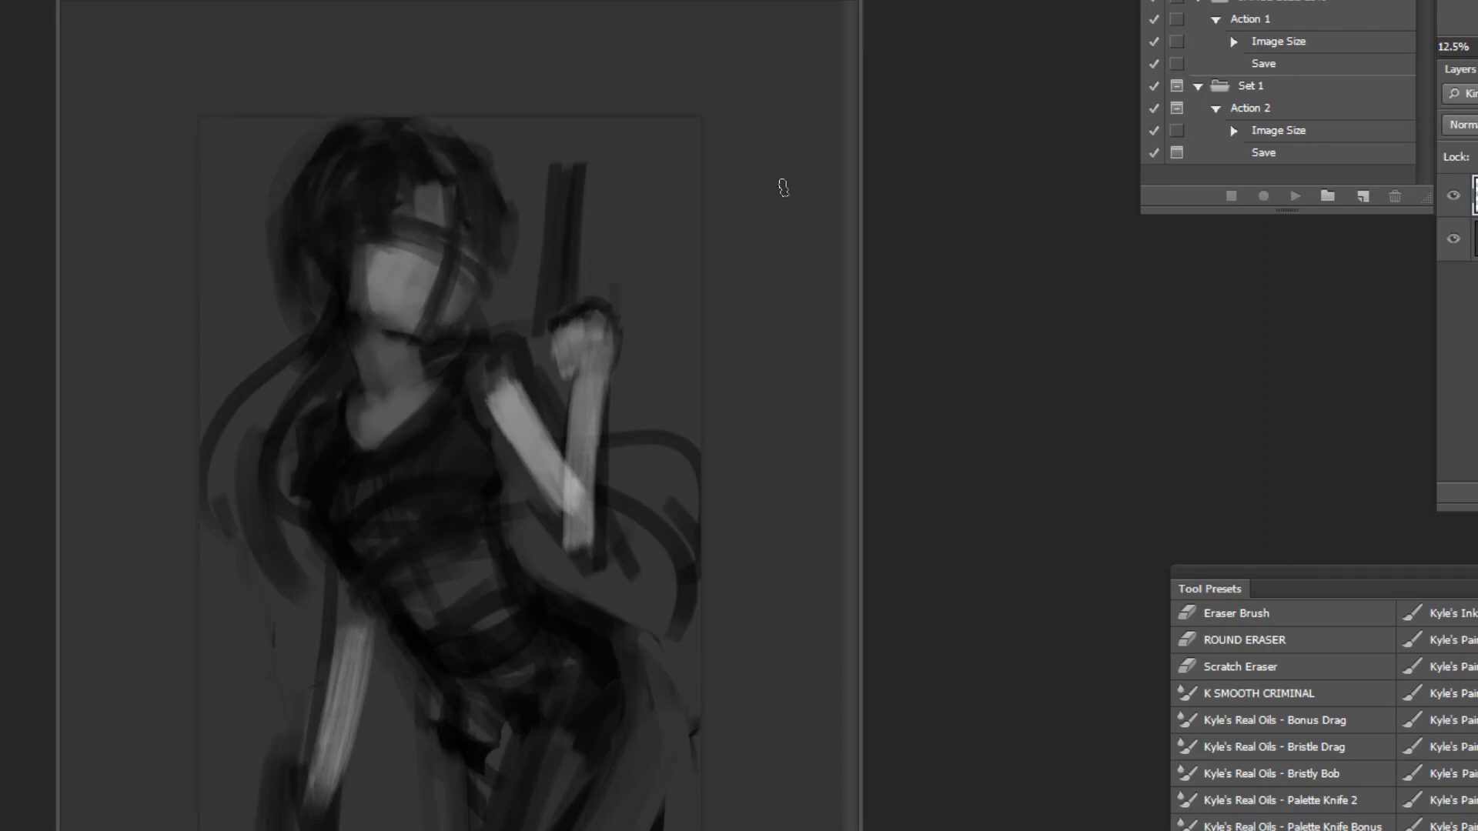
Step: Flip the canvas horizontally with the recorded action and darken the contours of the hips and thighs
click(1298, 197)
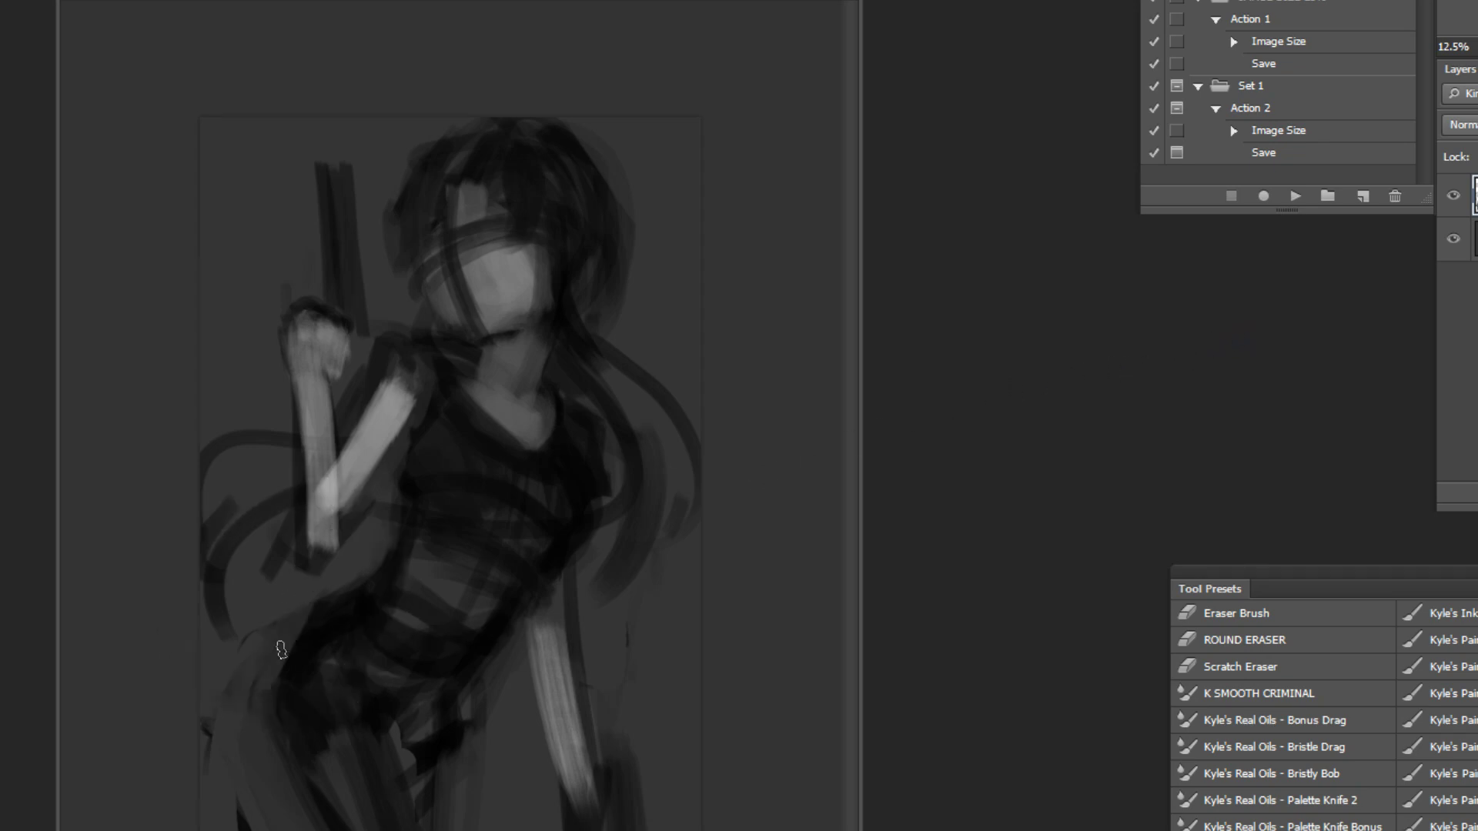
drag(285, 647, 222, 709)
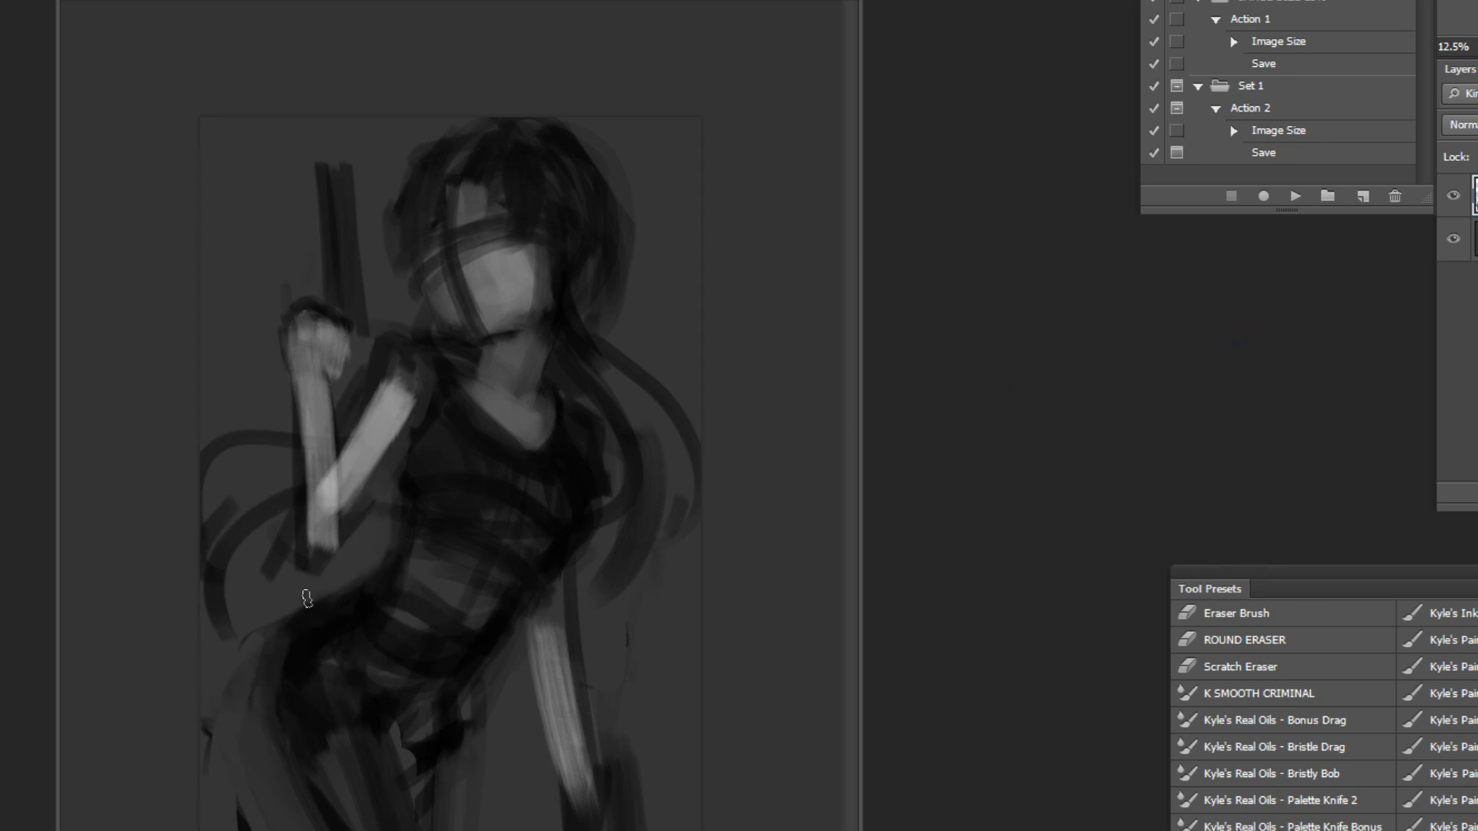
mouse_move(287, 657)
mouse_down()
mouse_move(287, 818)
mouse_move(323, 828)
mouse_move(295, 828)
mouse_up()
mouse_move(487, 686)
mouse_down()
mouse_move(472, 705)
mouse_move(486, 829)
mouse_up()
key(ctrl+z)
drag(475, 693, 439, 828)
key(ctrl+z)
drag(392, 732, 408, 830)
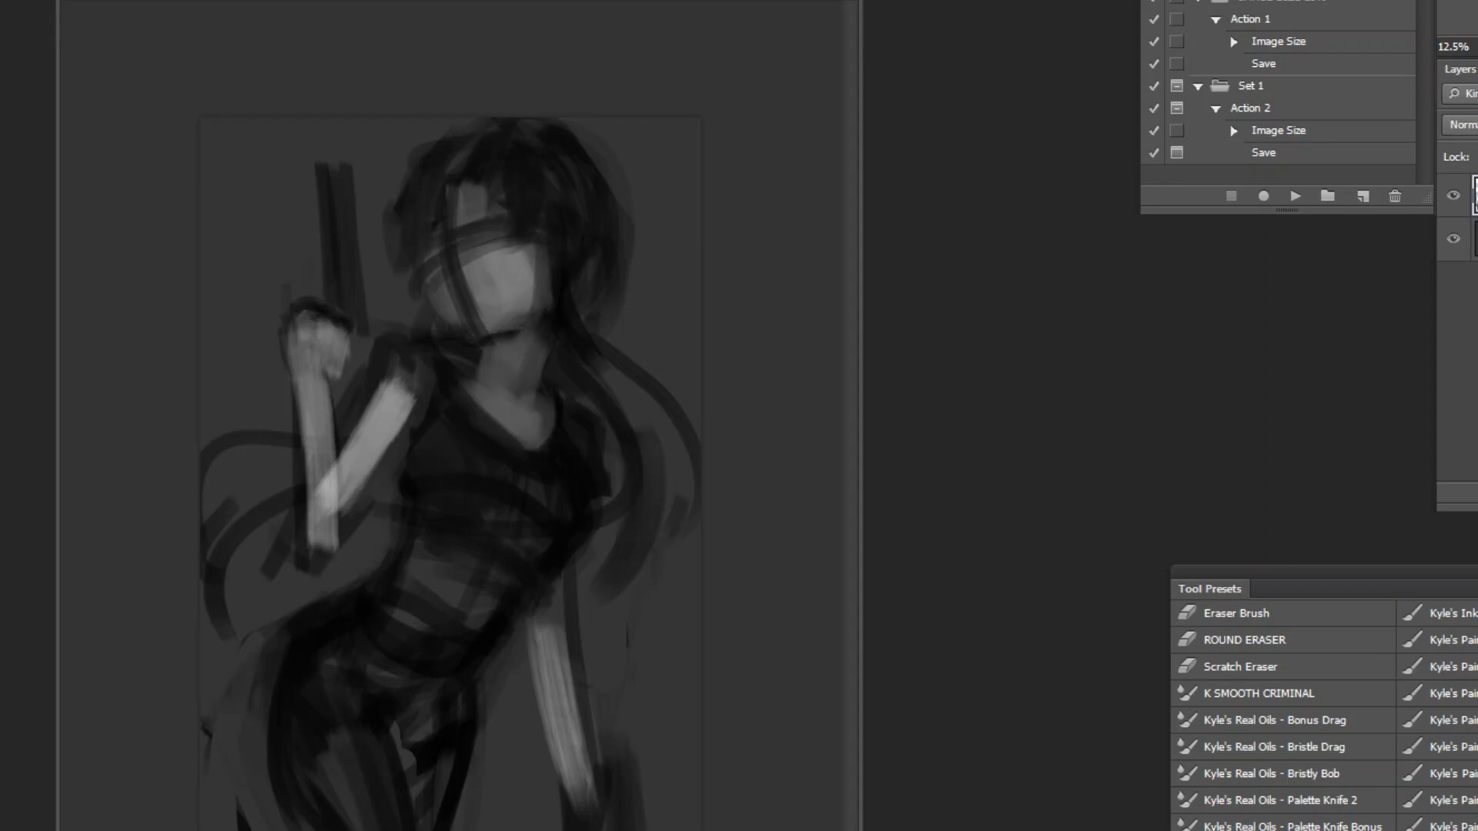
Step: Repaint the forehead, cheek and lower face in sampled light grays, covering the dark guide lines
key(ctrl+Tab)
scroll(593, 108, up, 2)
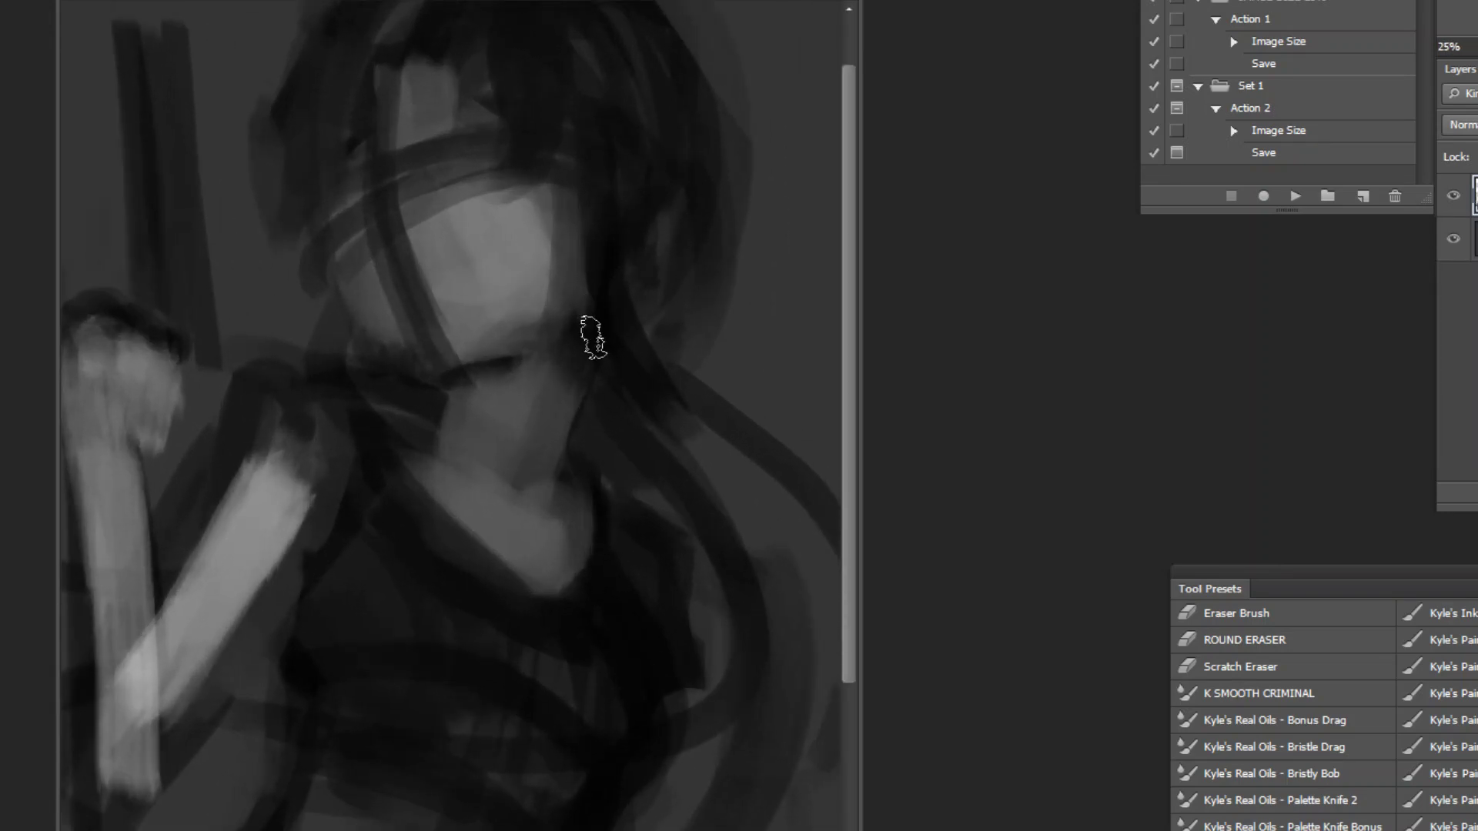
drag(455, 372, 494, 354)
key(ctrl+z)
mouse_move(465, 264)
mouse_down()
mouse_move(408, 244)
mouse_move(436, 299)
mouse_move(415, 354)
mouse_up()
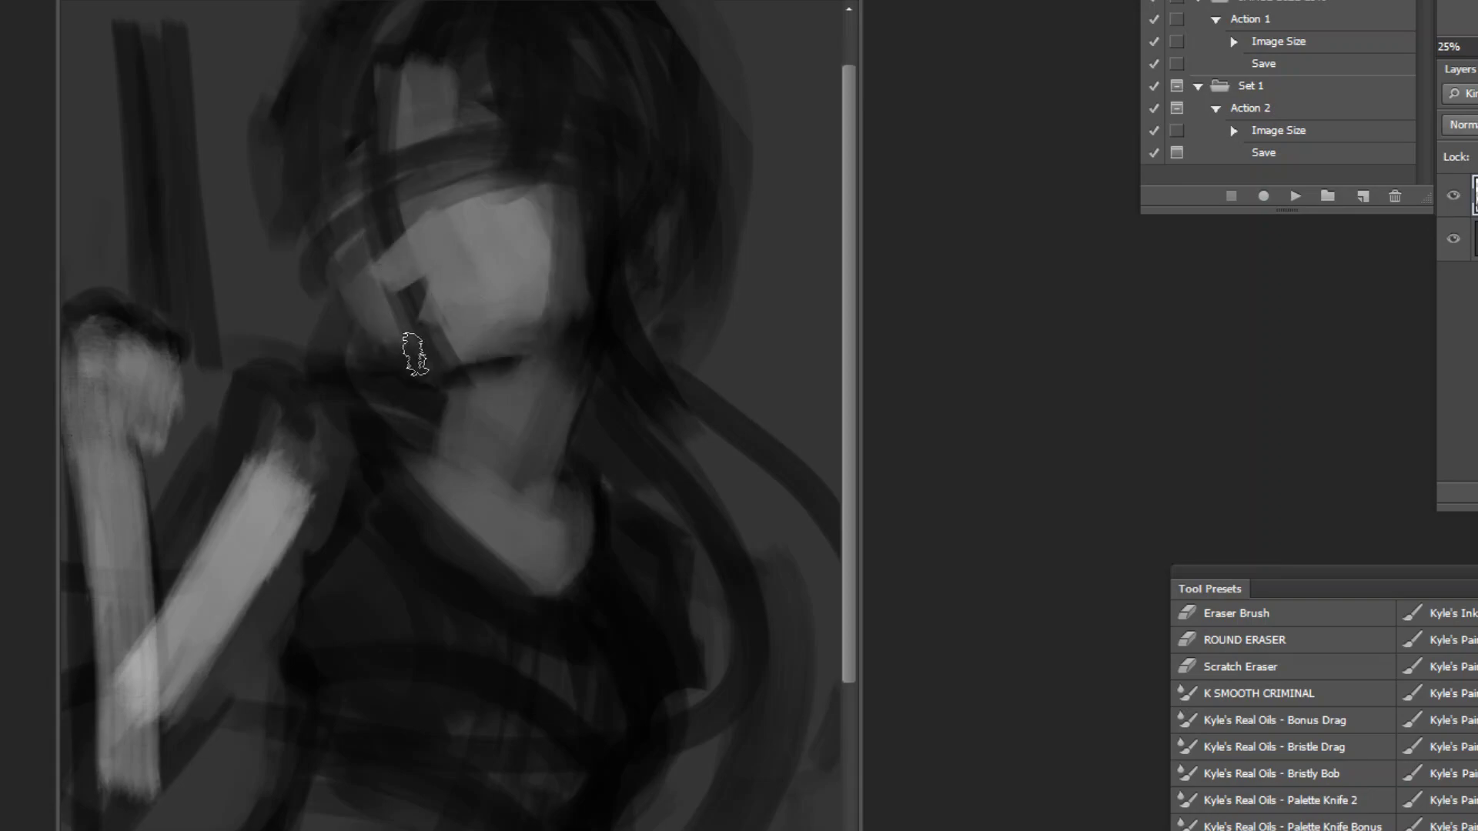
alt+click(420, 251)
mouse_move(368, 254)
mouse_down()
mouse_move(401, 210)
mouse_move(376, 203)
mouse_move(392, 229)
mouse_up()
drag(445, 137, 487, 187)
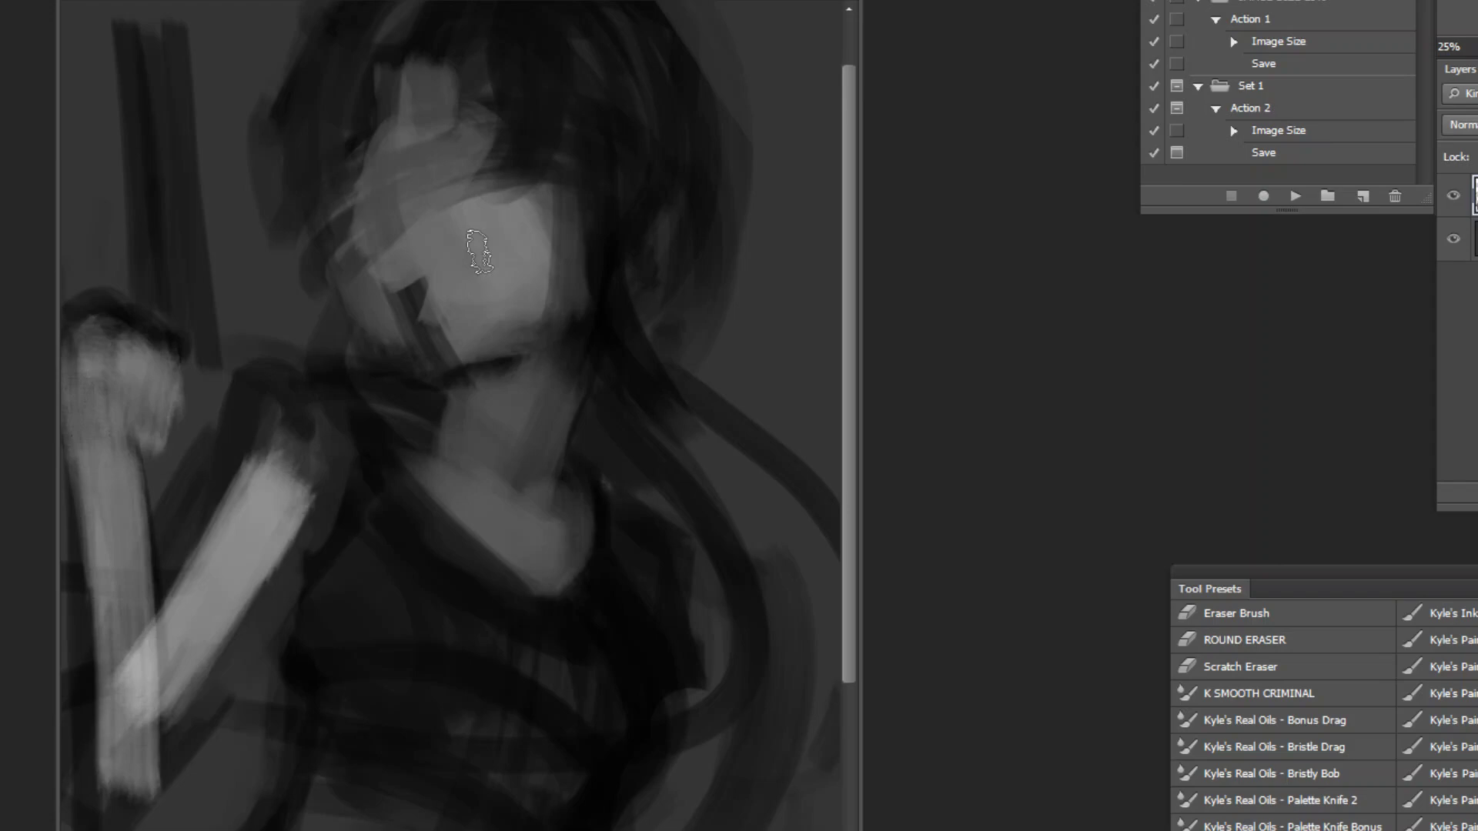
mouse_move(461, 261)
mouse_down()
mouse_move(391, 342)
mouse_move(436, 406)
mouse_up()
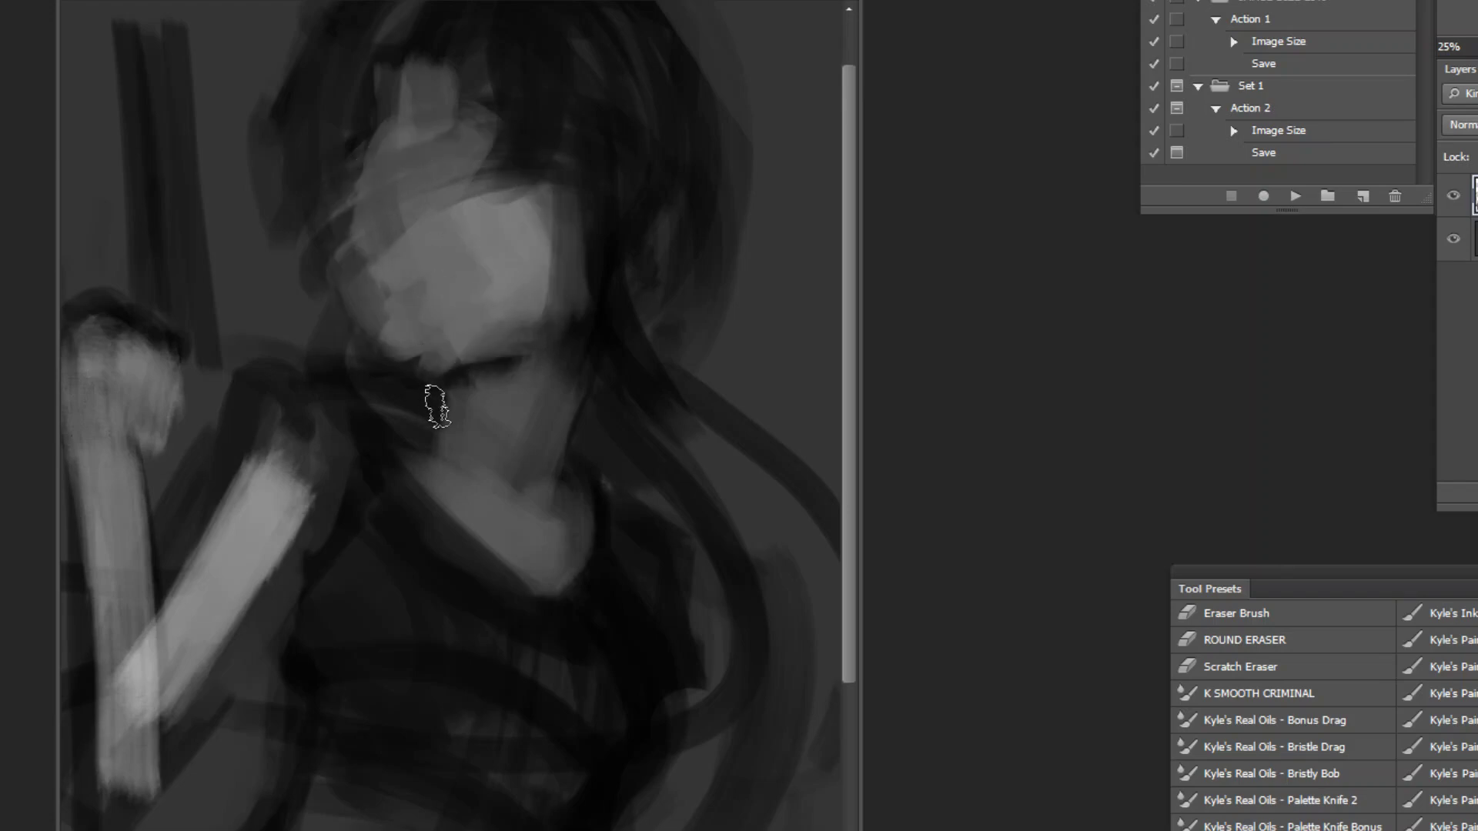
Step: Sharpen the jaw and chin with a sampled skin gray and tidy the face's outline
alt+click(447, 302)
mouse_move(391, 324)
mouse_down()
mouse_move(440, 362)
mouse_move(515, 321)
mouse_up()
key(ctrl+z)
mouse_move(423, 360)
mouse_down()
mouse_move(516, 322)
mouse_move(448, 350)
mouse_move(475, 311)
mouse_up()
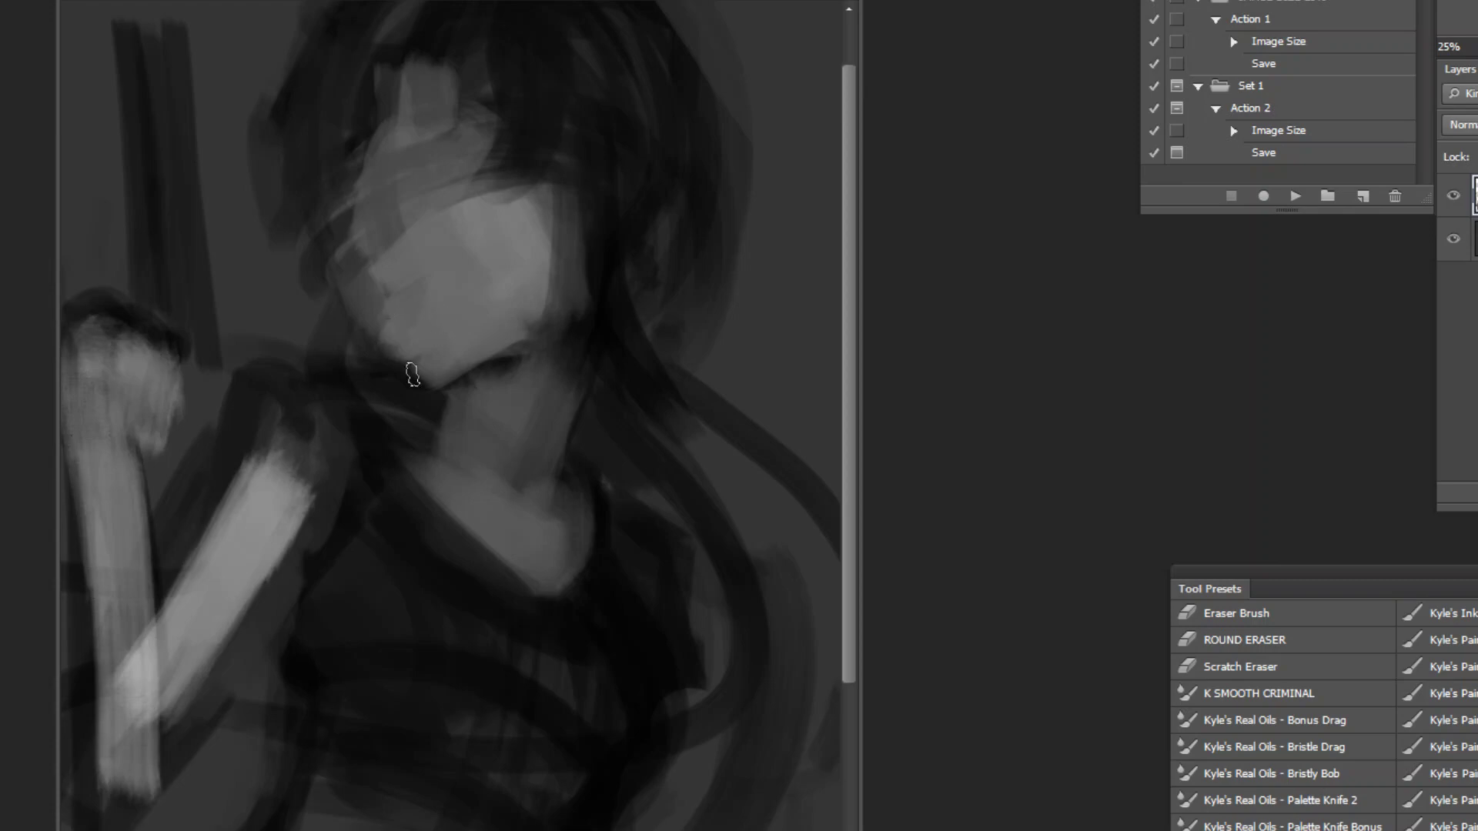
alt+click(693, 571)
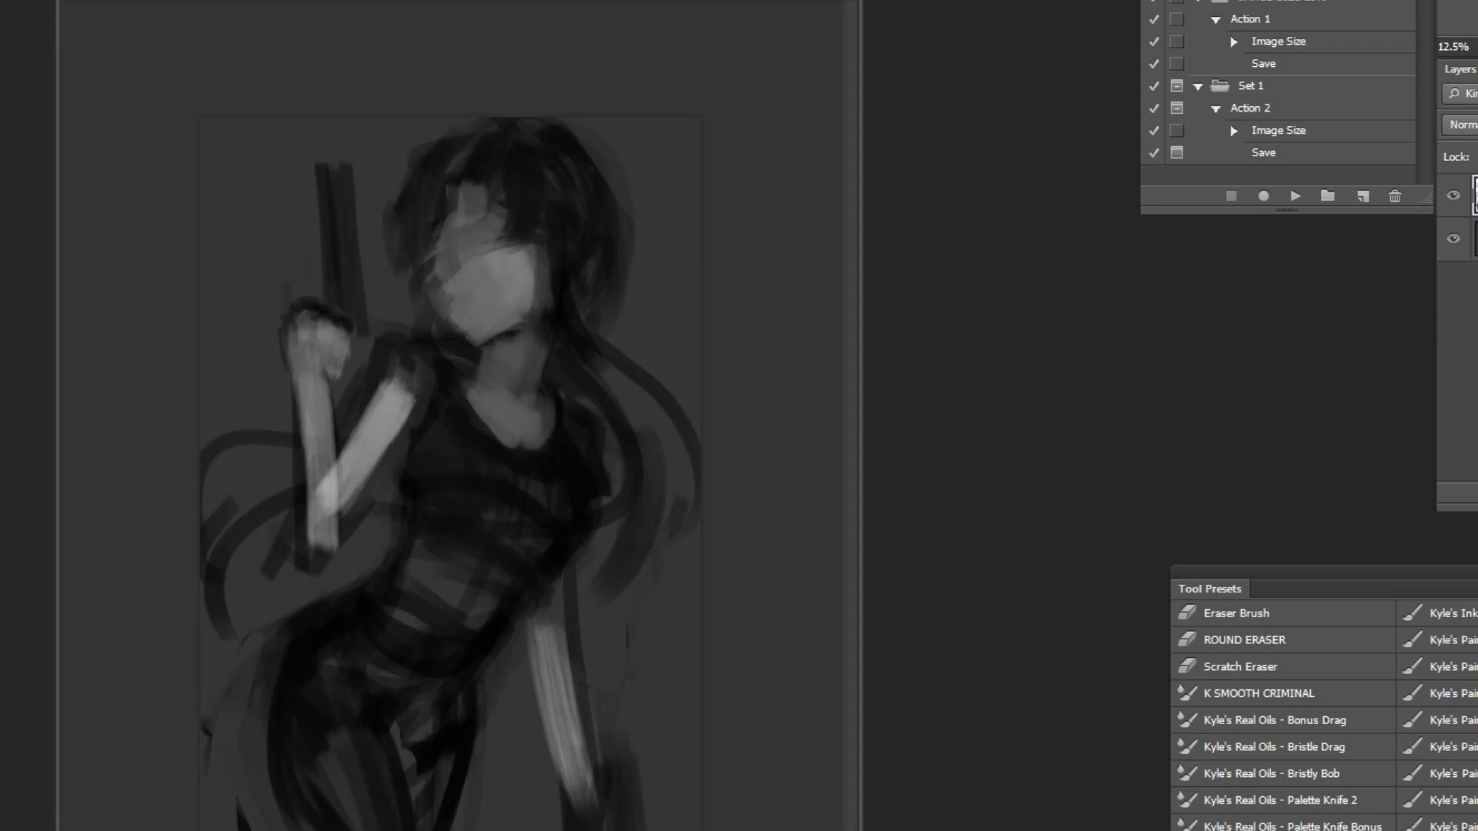
Step: Paint the raised arm's shoulder and the skin beside the armhole in light gray
key(ctrl+plus)
key(ctrl+plus)
mouse_move(361, 307)
mouse_down()
mouse_move(348, 381)
mouse_move(368, 412)
mouse_up()
mouse_move(396, 346)
mouse_down()
mouse_move(378, 431)
mouse_move(414, 350)
mouse_up()
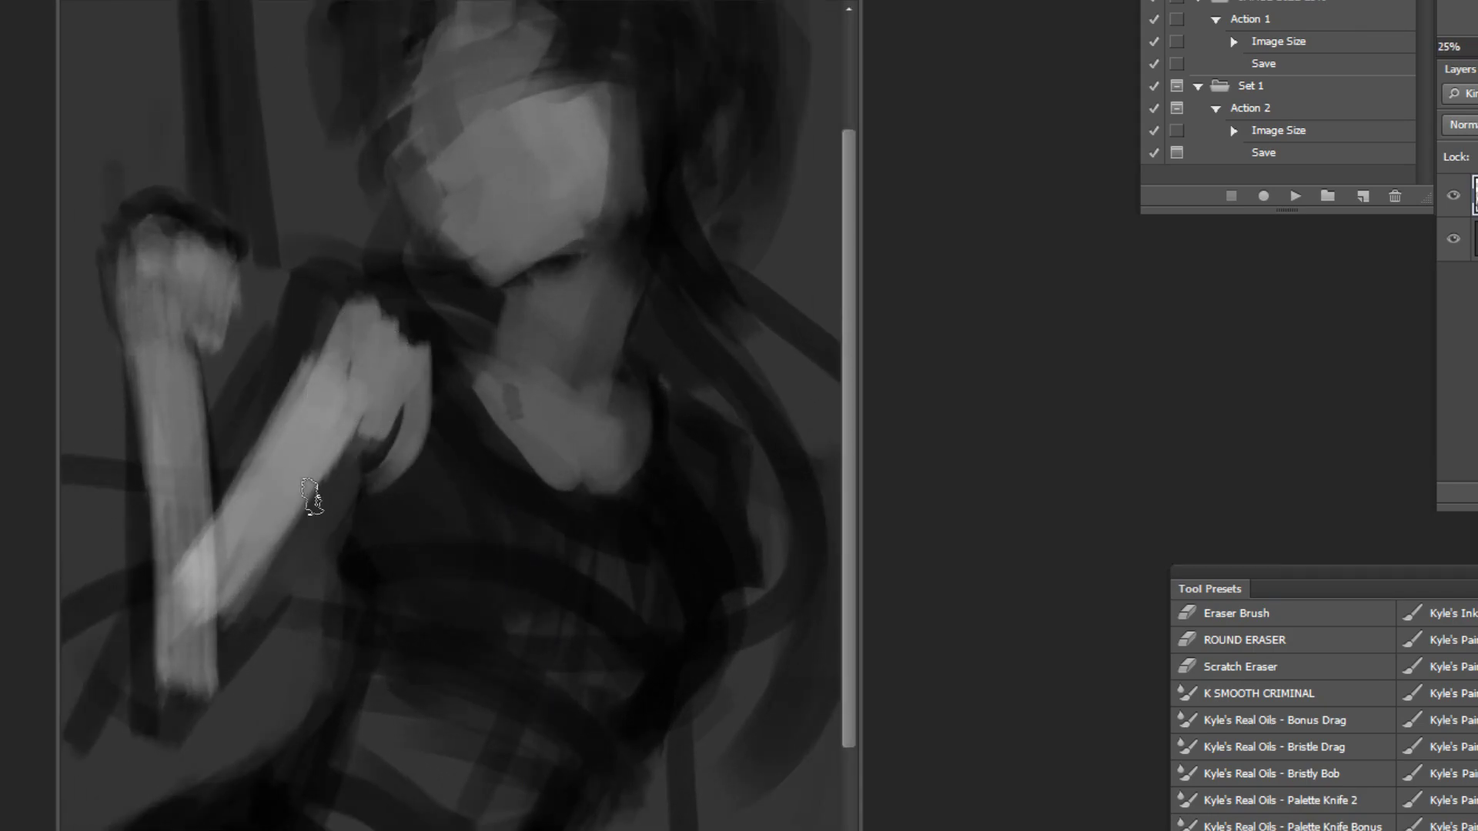
Step: Broaden and smooth the raised upper arm down to the elbow, and clean up the background around its shoulder
key(bracketright)
key(bracketright)
key(bracketright)
alt+click(357, 373)
mouse_move(296, 404)
mouse_down()
mouse_move(346, 311)
mouse_move(254, 435)
mouse_up()
alt+click(331, 225)
drag(260, 320, 338, 281)
alt+click(334, 365)
drag(308, 342, 270, 423)
drag(354, 441, 204, 686)
key(z)
mouse_move(758, 558)
mouse_down()
mouse_move(707, 573)
mouse_move(475, 498)
mouse_up()
alt+click(428, 413)
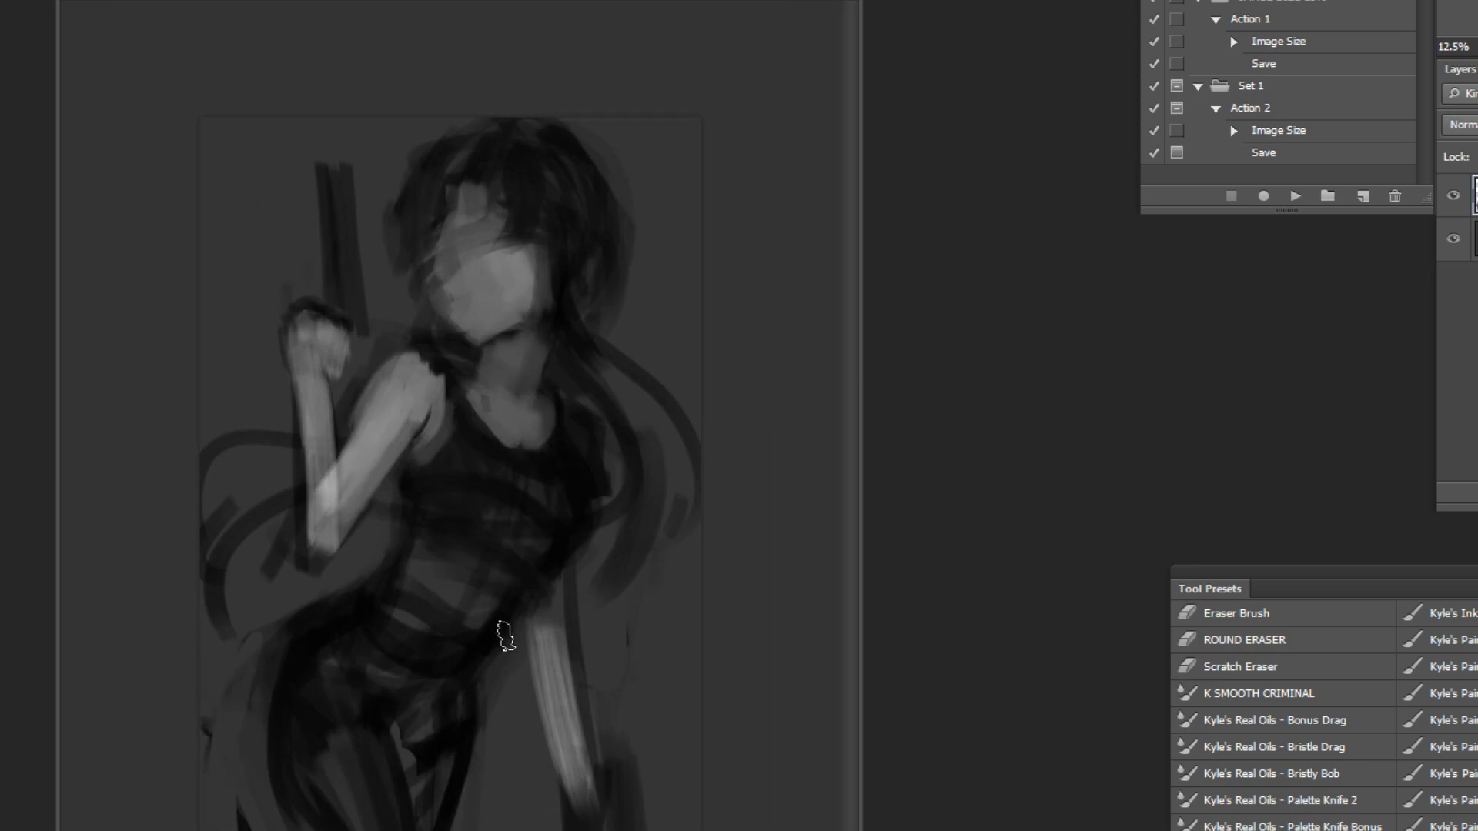
Step: Draw two dark curved lines across the forehead above the eyes with a smaller brush
key(ctrl+plus)
click(591, 118)
click(588, 112)
alt+click(596, 424)
drag(274, 303, 474, 204)
key(ctrl+z)
key(bracketleft)
key(bracketleft)
key(bracketleft)
key(bracketleft)
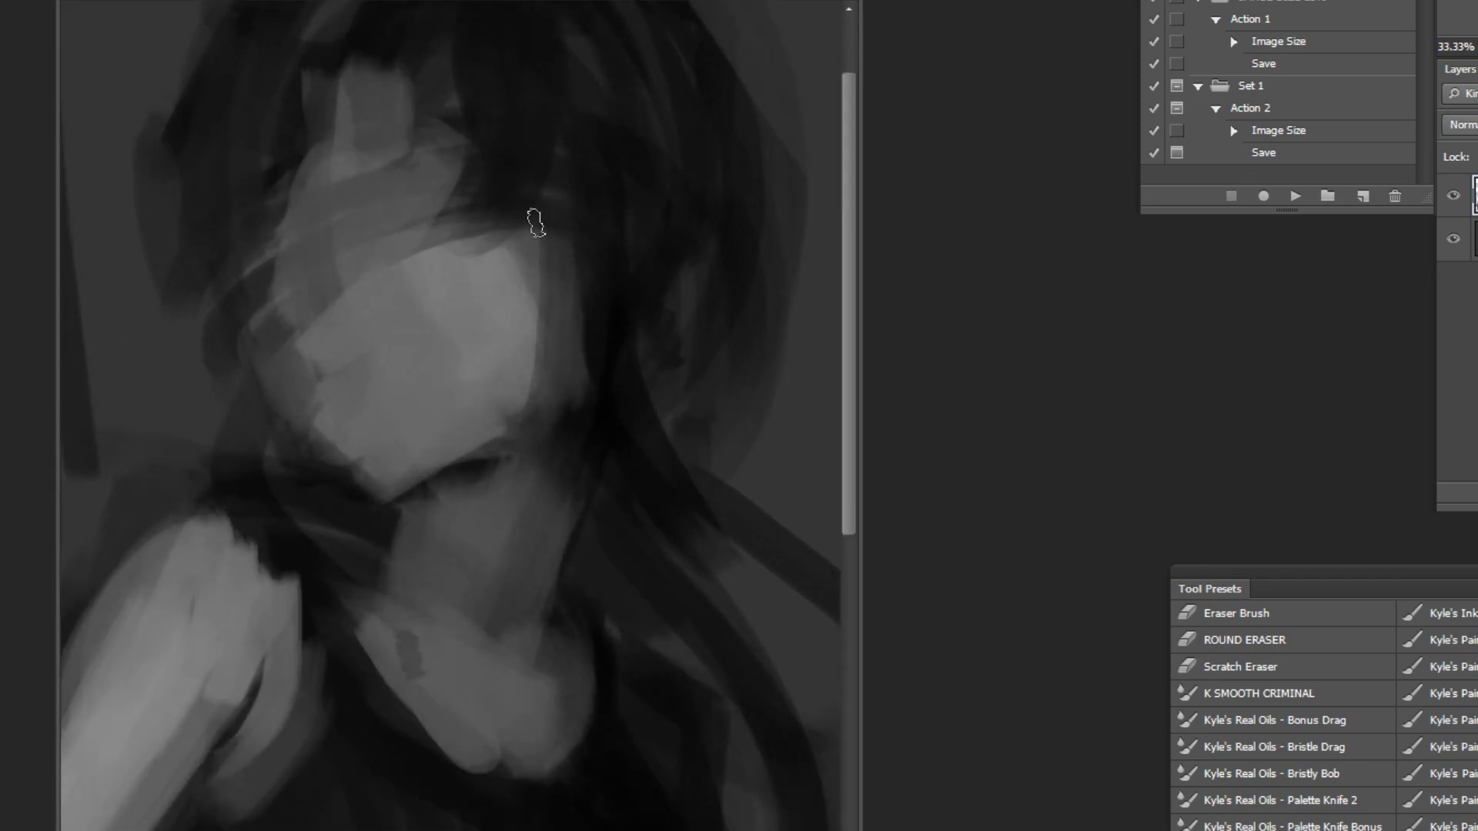
mouse_move(265, 308)
mouse_down()
mouse_move(466, 204)
mouse_move(460, 173)
mouse_move(537, 195)
mouse_up()
key(ctrl+z)
key(ctrl+z)
drag(250, 354, 469, 219)
drag(261, 297, 461, 171)
alt+click(625, 320)
alt+click(640, 326)
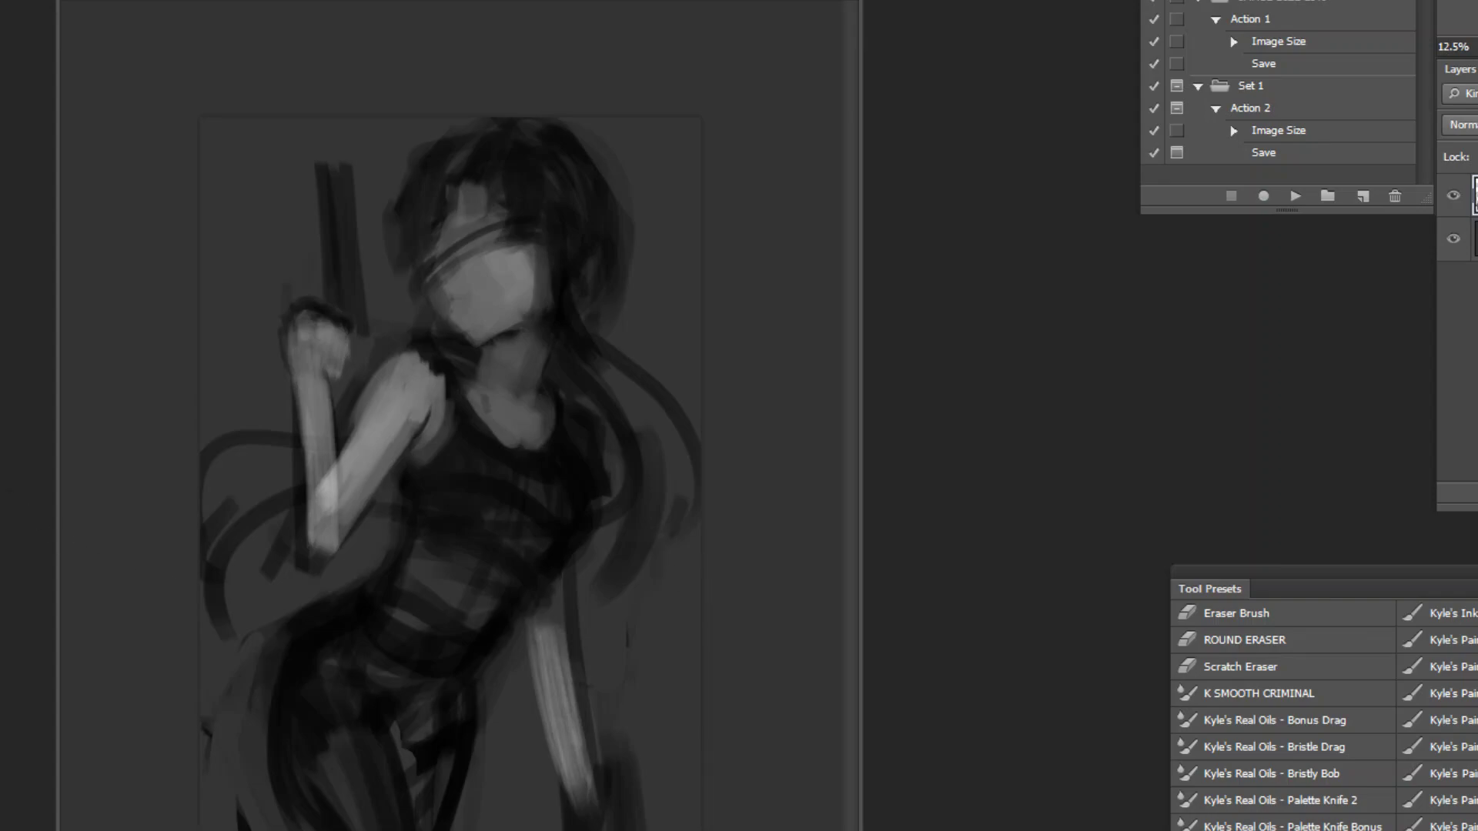
Step: Add a new blank layer above the painting for red guide marks
click(14, 501)
click(1225, 478)
click(1448, 429)
key(ctrl+shift+alt+n)
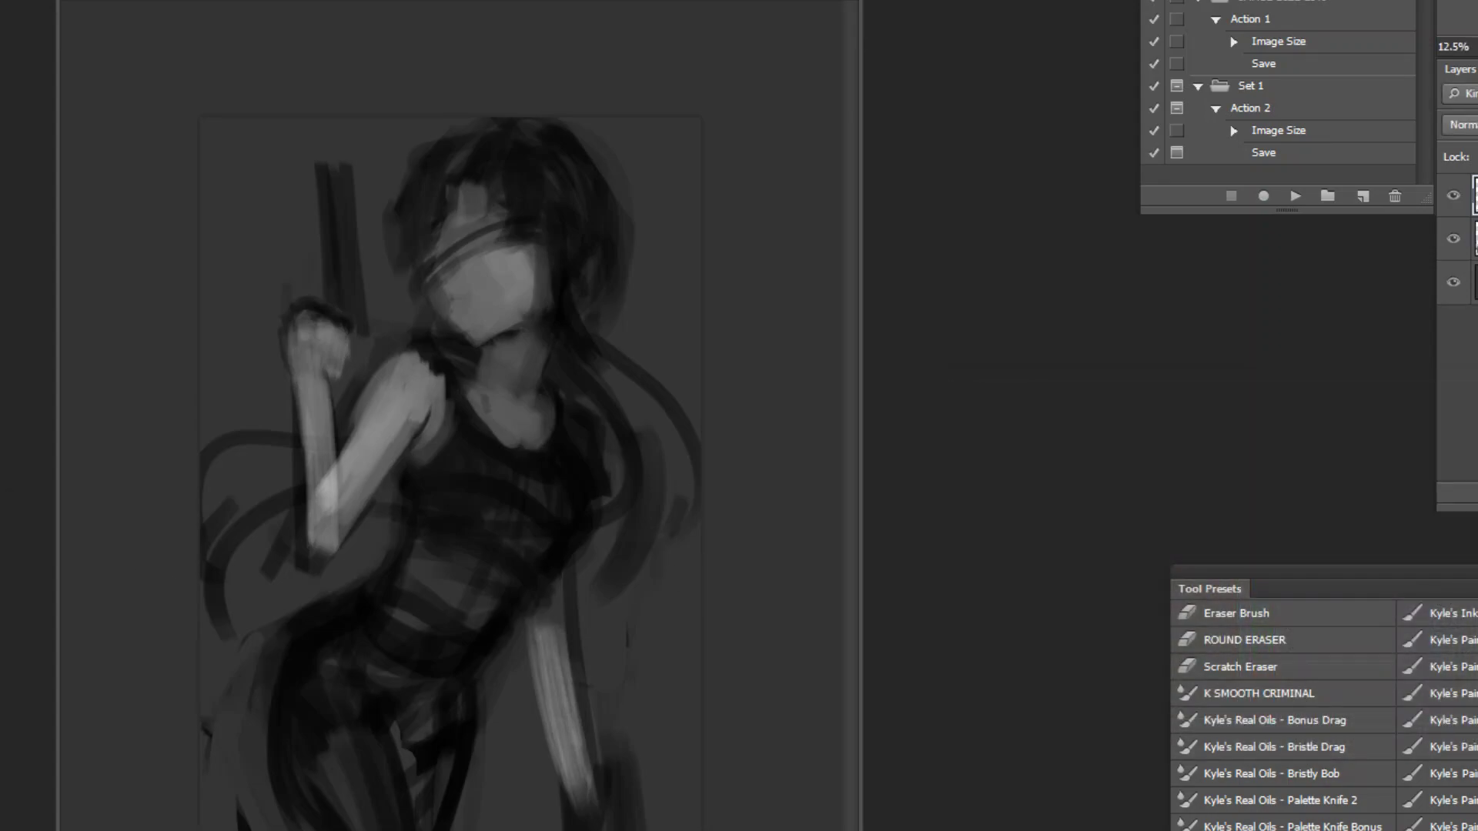
Step: Draw red guide lines for the slope of the shoulders and the tilt of the head, with an arrowhead beside the face
mouse_move(350, 325)
mouse_down()
mouse_move(604, 486)
mouse_move(700, 528)
mouse_up()
mouse_move(446, 281)
mouse_down()
mouse_move(539, 223)
mouse_move(395, 310)
mouse_move(669, 188)
mouse_move(323, 365)
mouse_up()
key(ctrl+z)
drag(416, 270, 400, 306)
drag(401, 308, 432, 318)
drag(406, 265, 397, 302)
Step: Mark the hip line in red with arrowheads at both ends, extend the shoulder line, and undo all the red guides
drag(292, 616, 488, 710)
key(ctrl+z)
drag(281, 655, 467, 705)
drag(331, 666, 502, 697)
drag(385, 685, 538, 709)
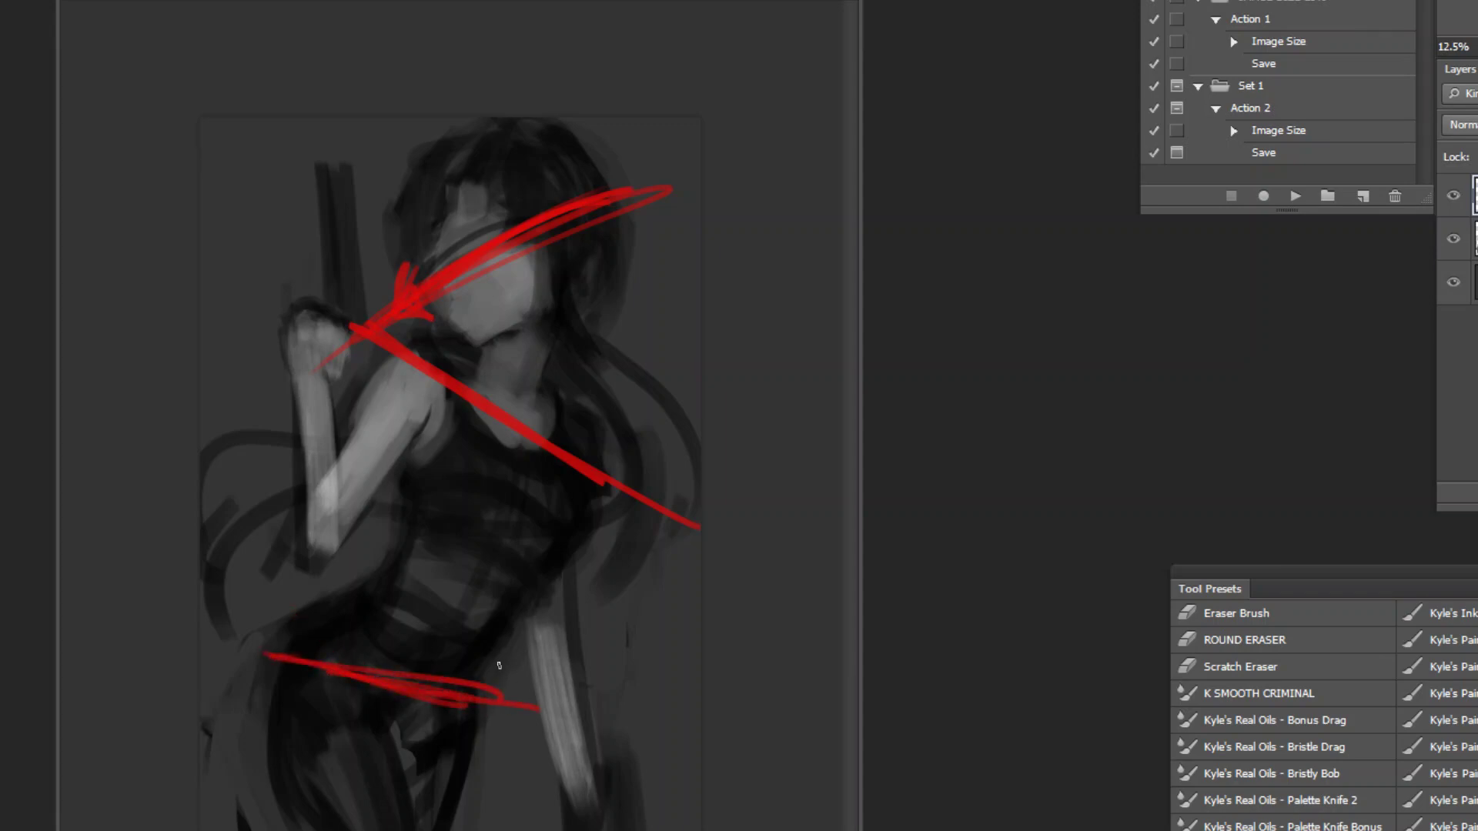
drag(317, 656, 234, 647)
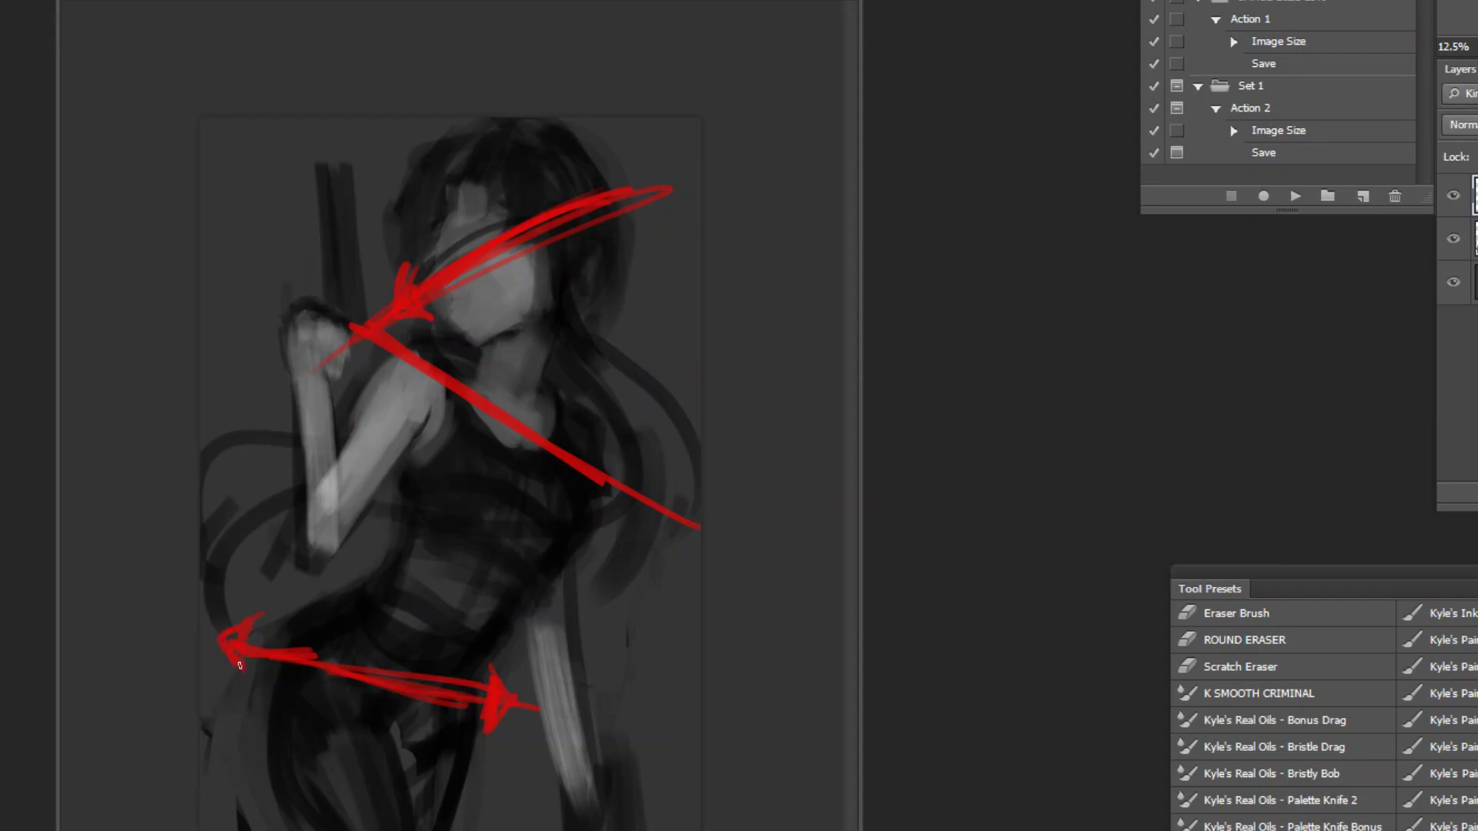
drag(443, 400, 700, 528)
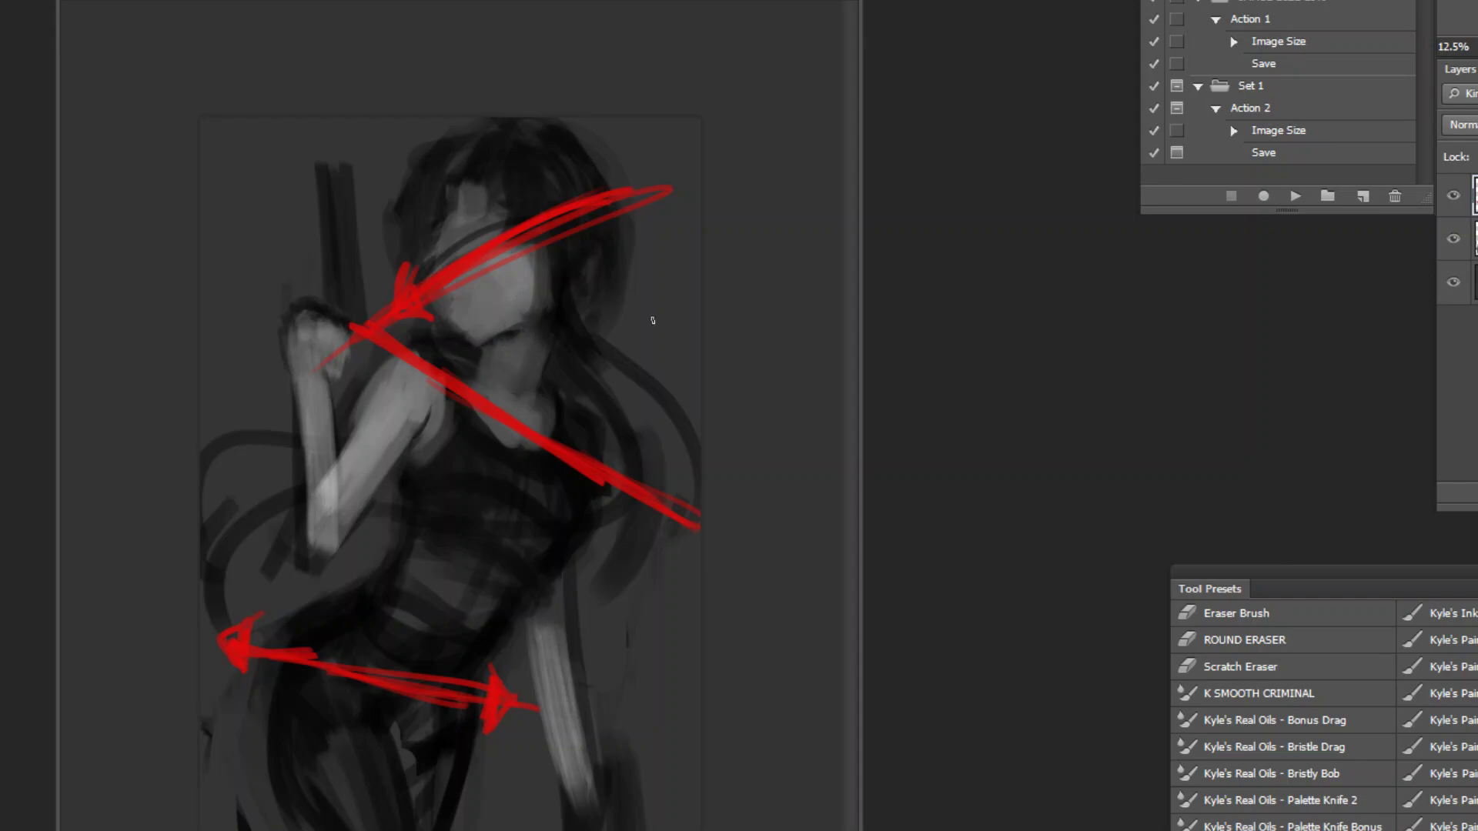
key(ctrl+alt+z)
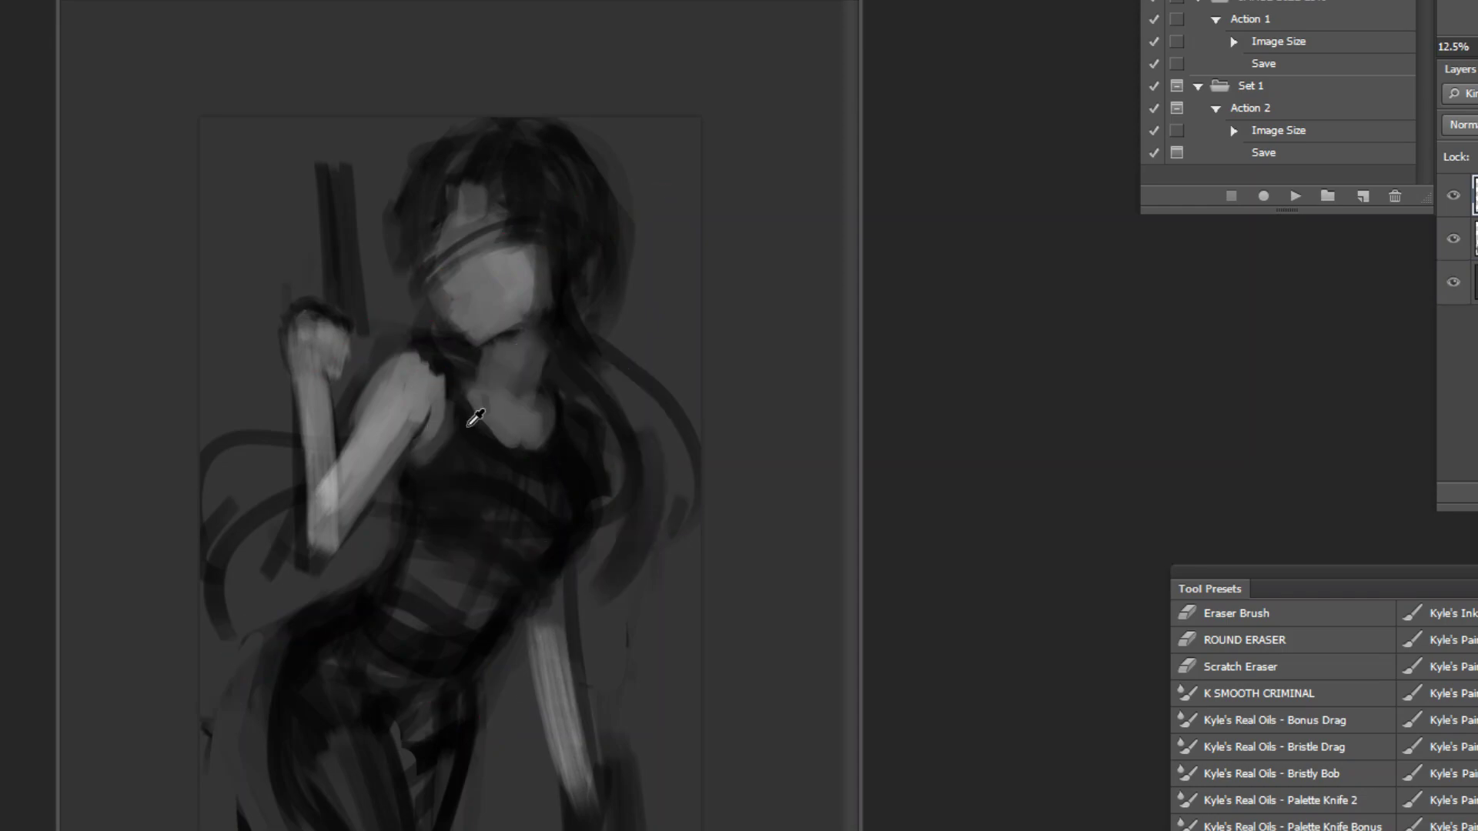
Step: Paint the far shoulder and upper arm beside the tank top's strap with sampled dark and skin grays
alt+click(520, 423)
drag(573, 415, 593, 471)
key(ctrl+z)
key(ctrl+z)
alt+click(396, 504)
alt+click(377, 568)
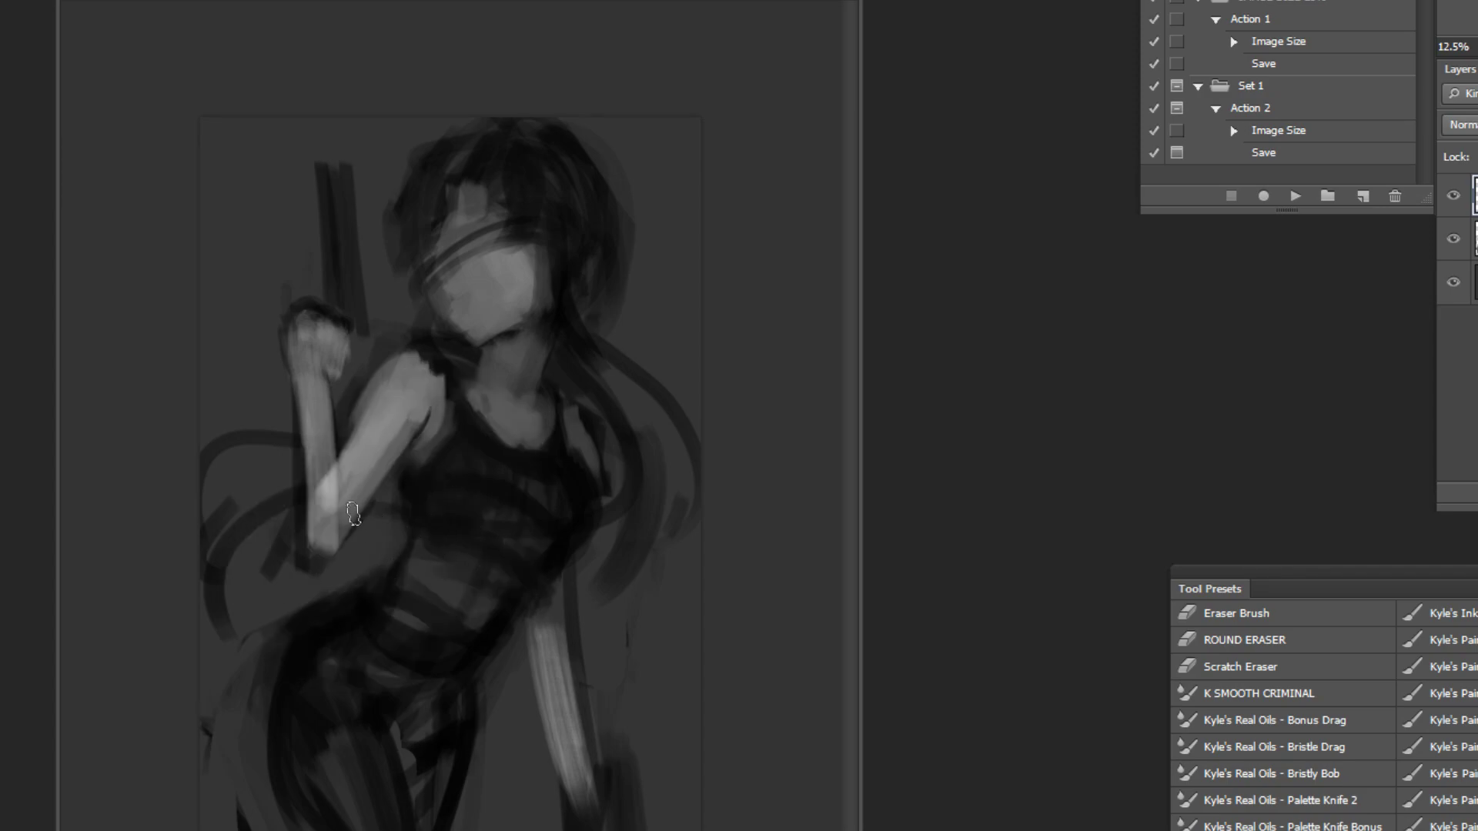
drag(51, 220, 465, 154)
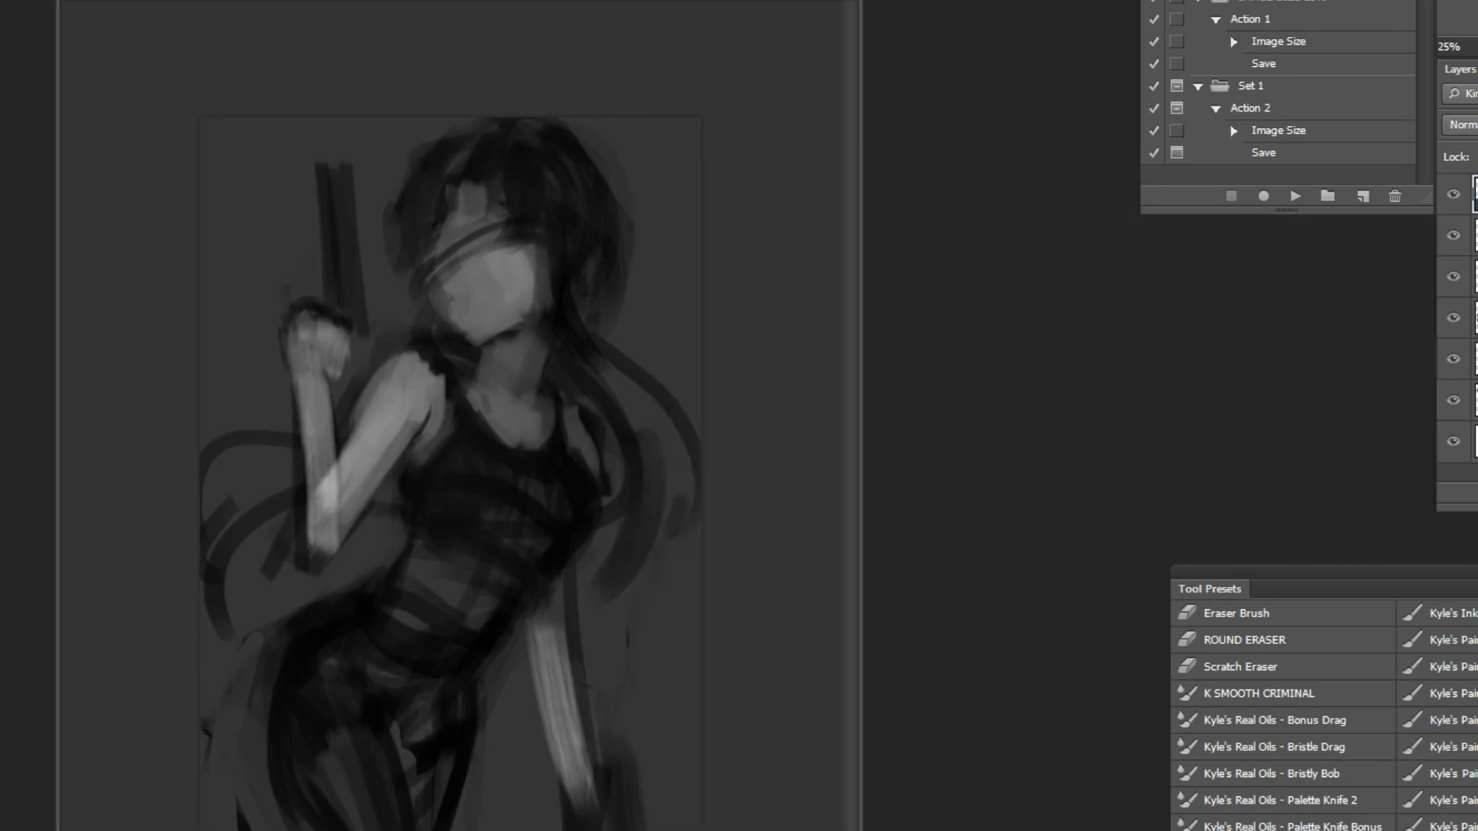
click(578, 507)
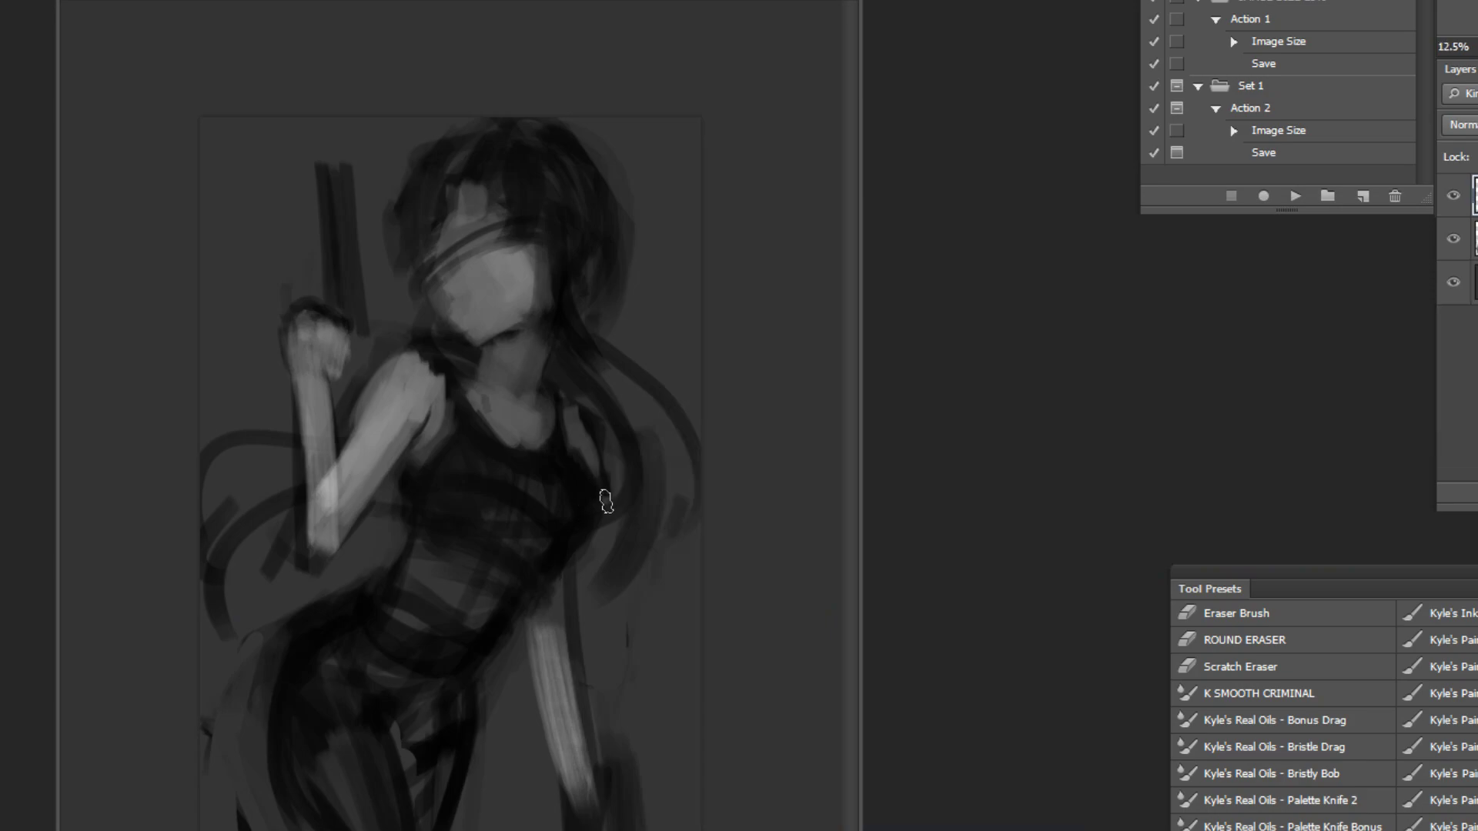
alt+click(587, 456)
mouse_move(588, 460)
mouse_down()
mouse_move(605, 482)
mouse_move(581, 416)
mouse_move(591, 520)
mouse_up()
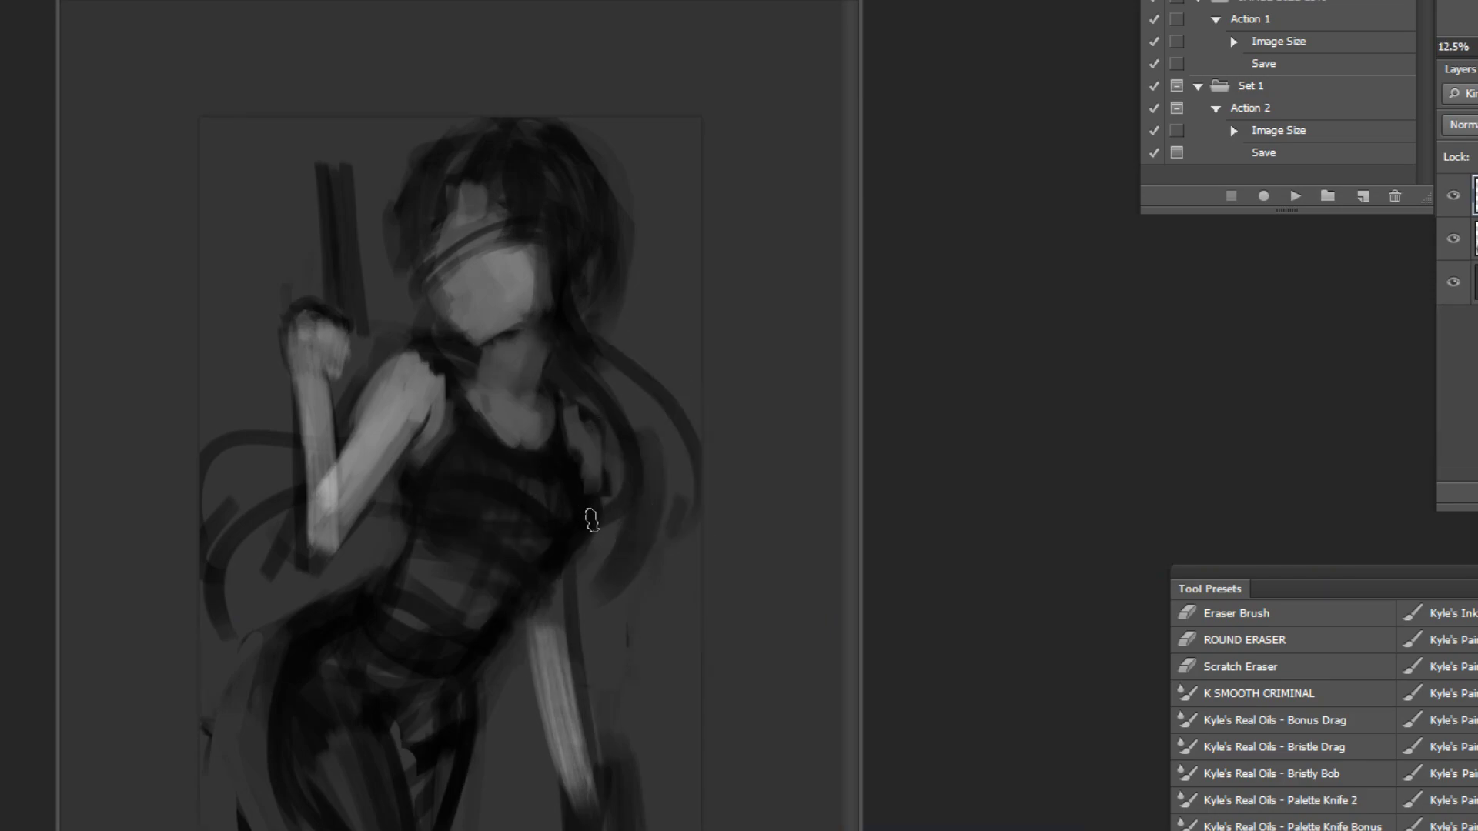
Step: Flip the canvas horizontally and round out the raised arm's shoulder in light gray up to the armhole
click(1296, 197)
ctrl+click(452, 109)
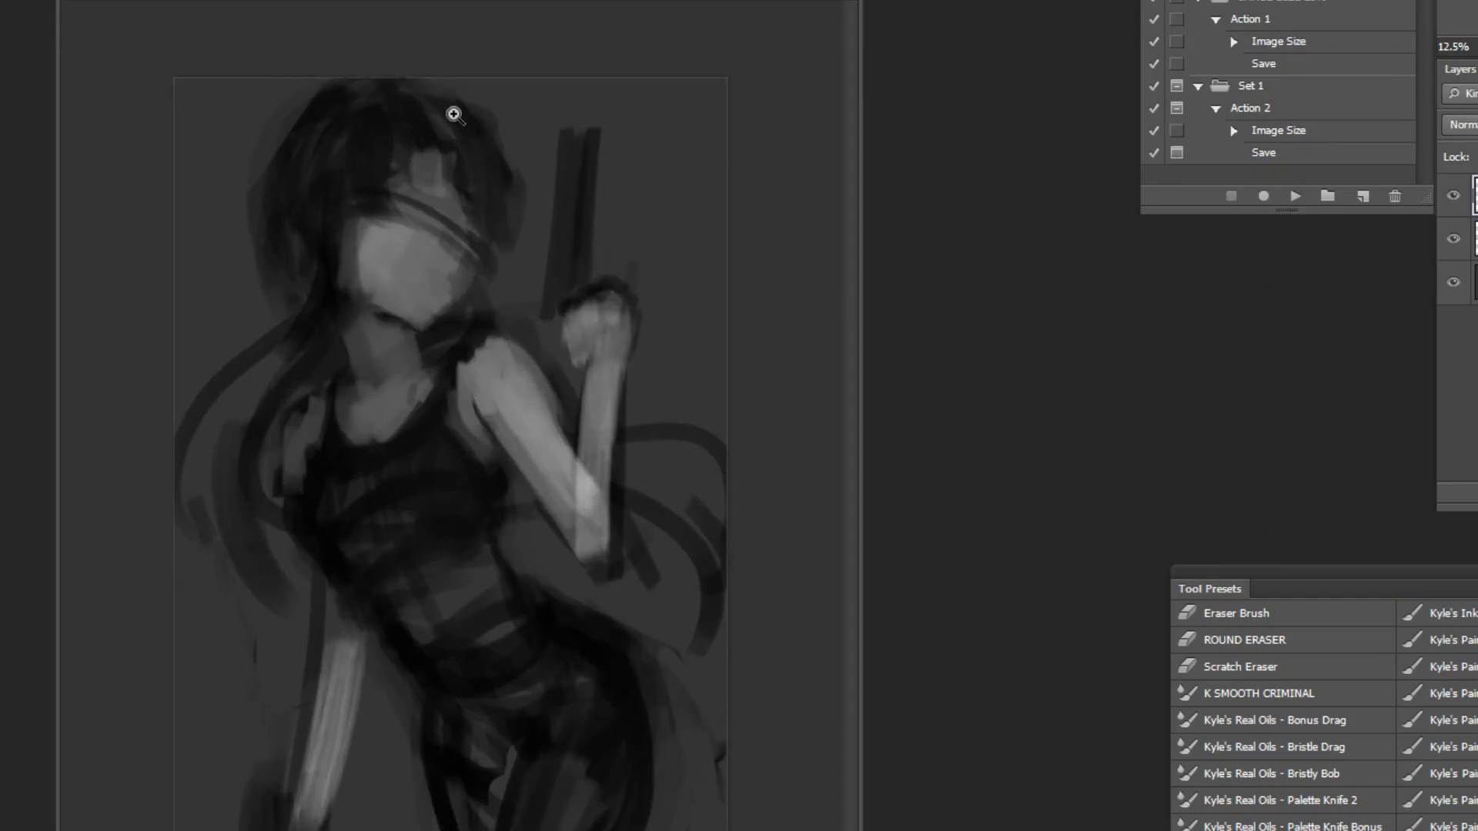
ctrl+click(452, 108)
mouse_move(291, 141)
mouse_down()
mouse_move(498, 261)
mouse_move(550, 331)
mouse_up()
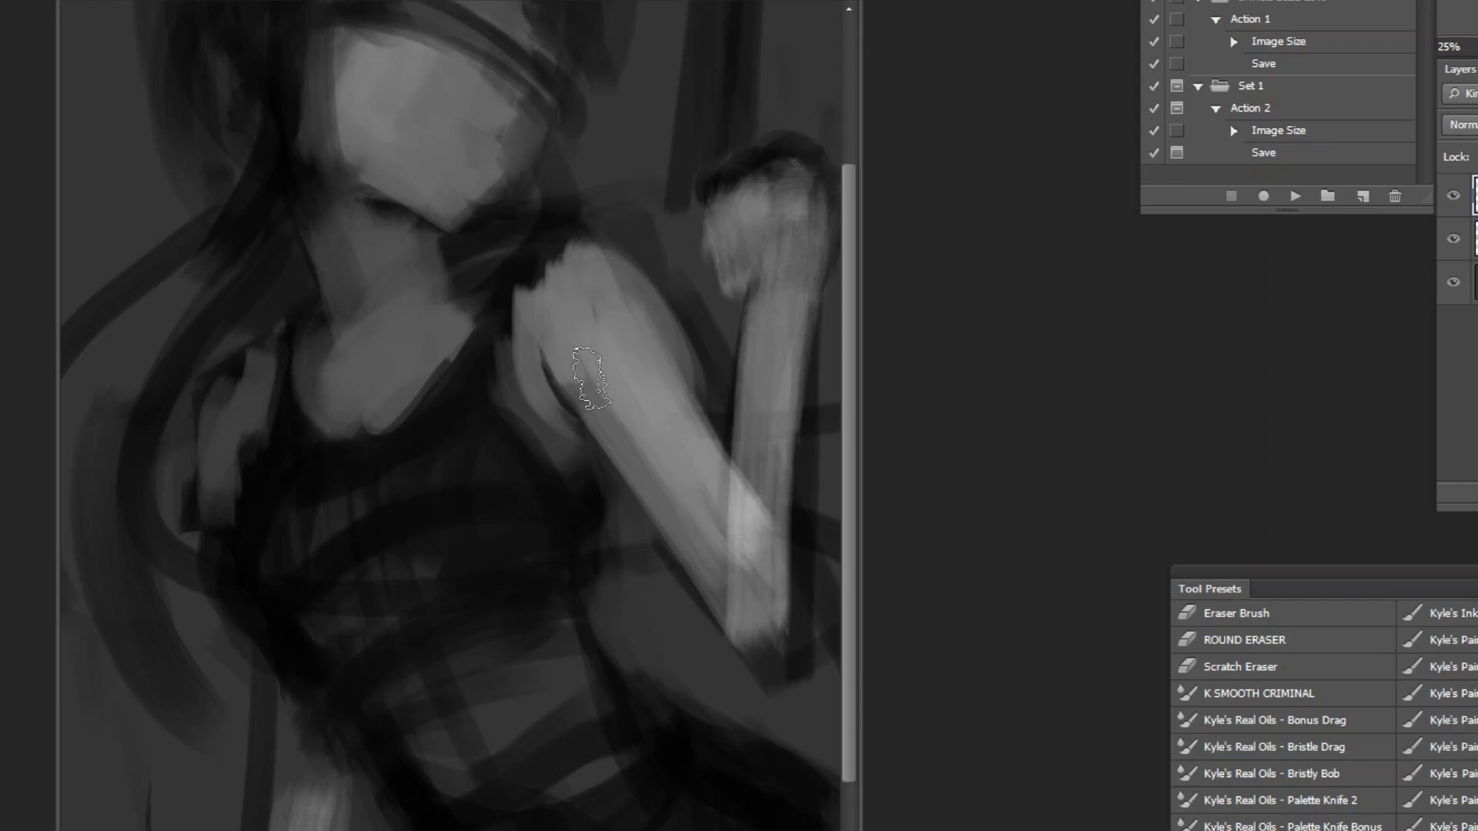
drag(565, 270, 508, 346)
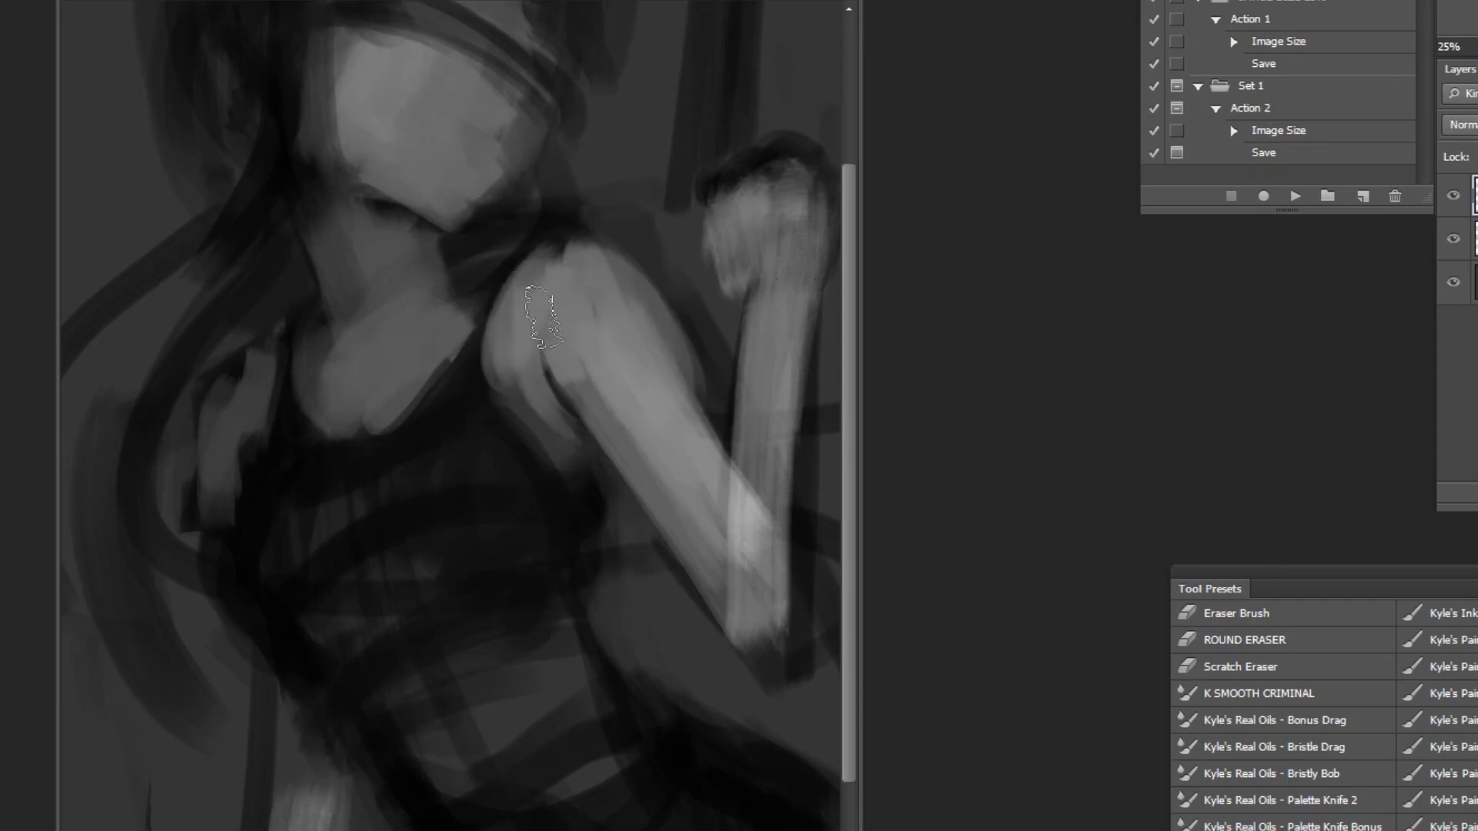
drag(539, 250, 454, 416)
key(ctrl+alt+z)
key(ctrl+alt+z)
alt+click(603, 174)
drag(563, 188, 577, 218)
Step: Reshape the far shoulder and the chest's outer edge with dark strokes using a smaller brush
key(ctrl+minus)
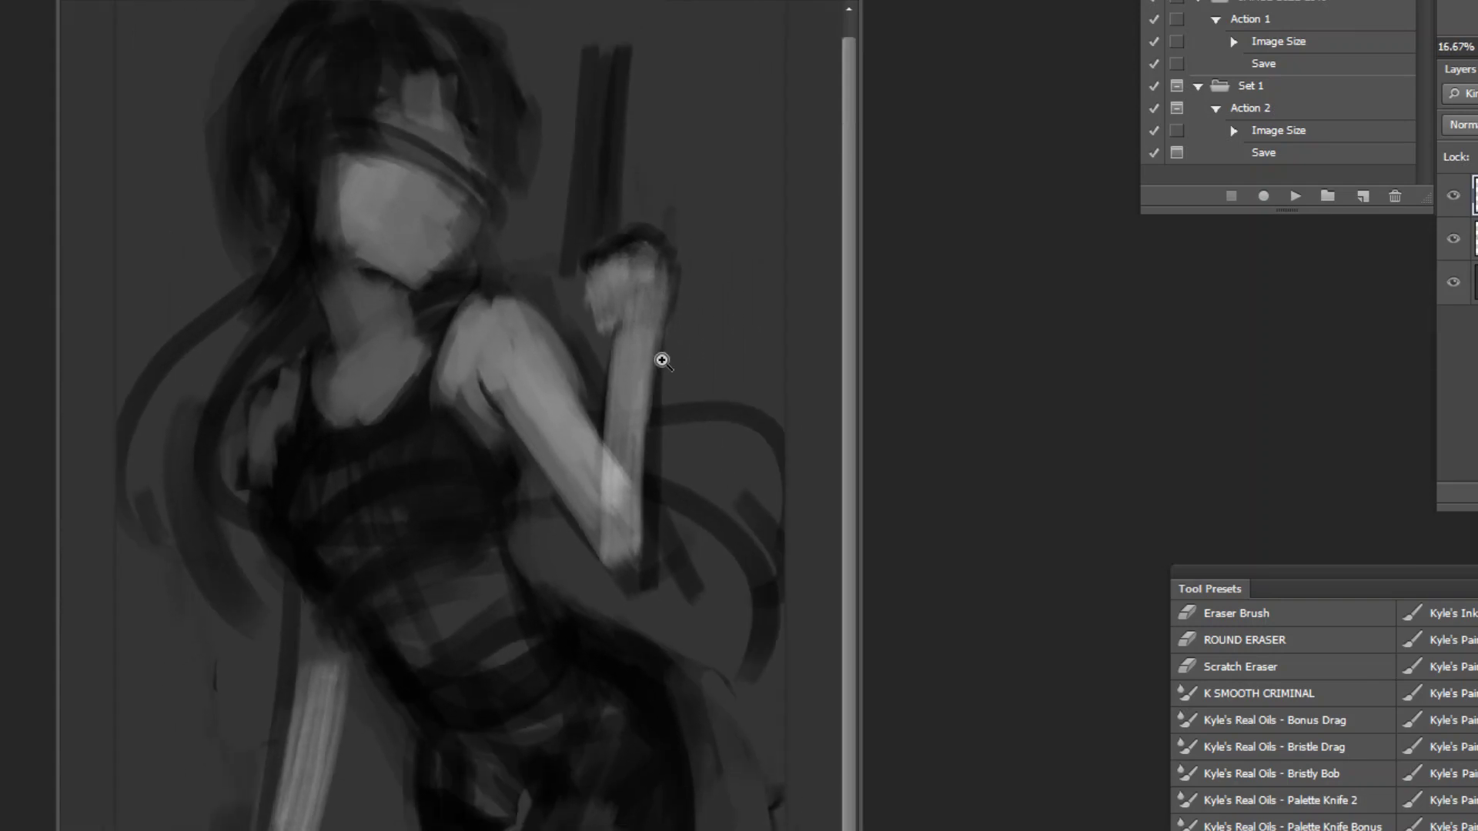
key(bracketleft)
key(bracketleft)
mouse_move(297, 337)
mouse_down()
mouse_move(234, 395)
mouse_move(216, 462)
mouse_move(251, 456)
mouse_move(258, 492)
mouse_up()
key(ctrl+alt+z)
alt+click(284, 460)
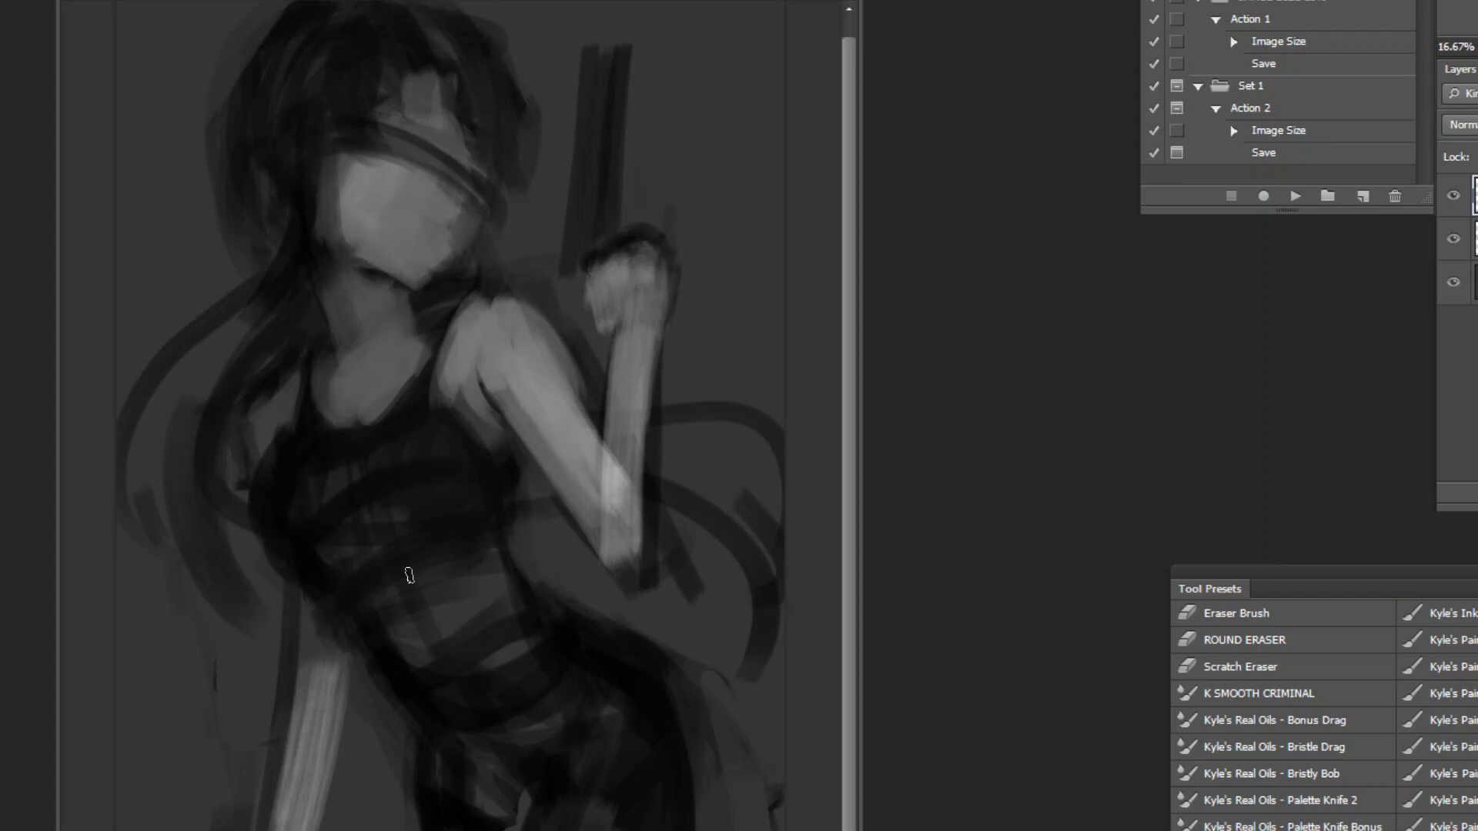
alt+click(544, 511)
key(ctrl+minus)
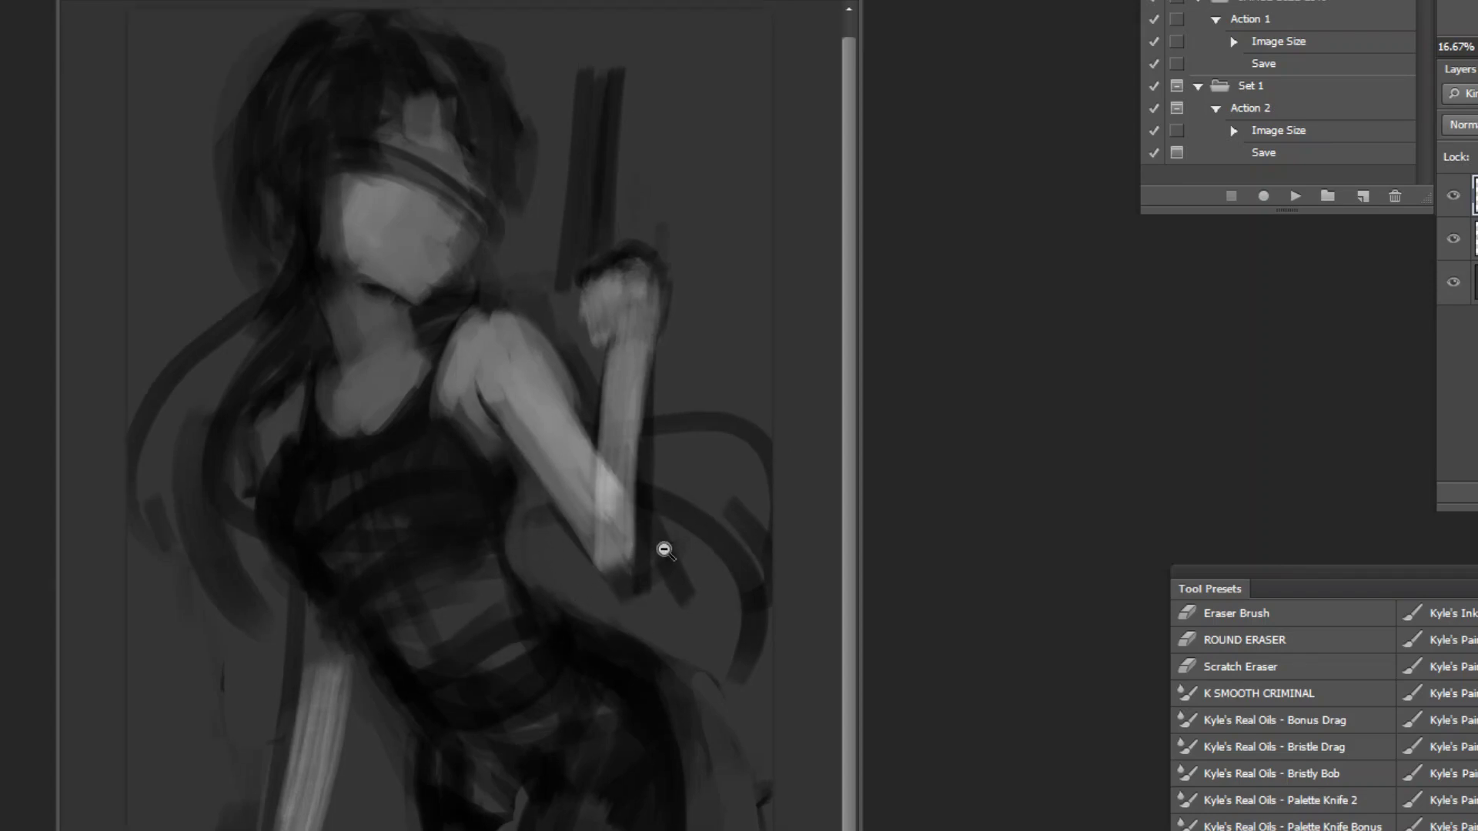
Step: Fill out the raised forearm down to the elbow in light gray and block in the near thigh in mid gray
drag(624, 663, 633, 762)
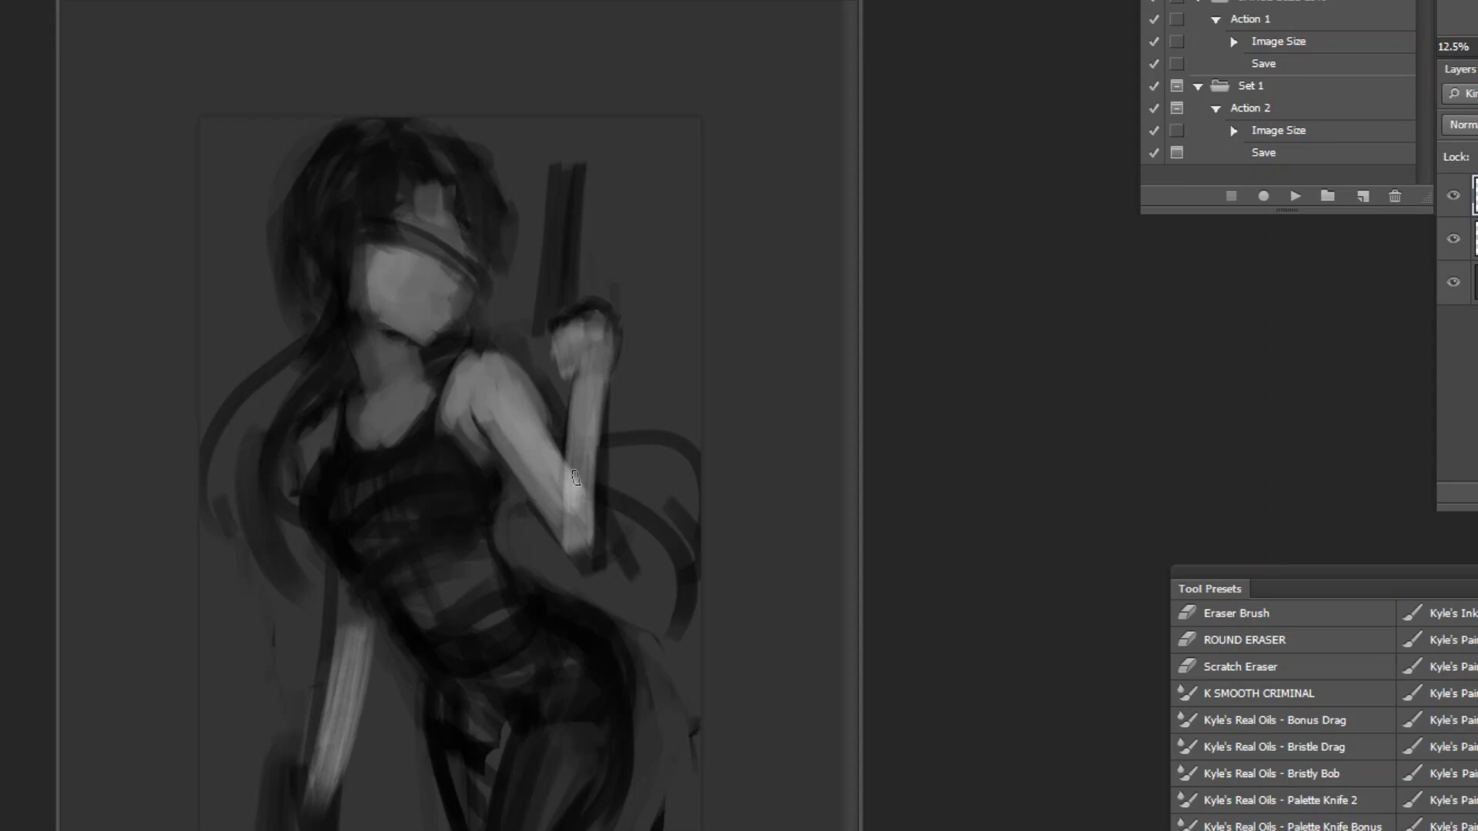
mouse_move(575, 477)
mouse_down()
mouse_move(568, 545)
mouse_move(585, 505)
mouse_move(578, 483)
mouse_move(557, 520)
mouse_move(570, 540)
mouse_move(569, 471)
mouse_move(581, 522)
mouse_move(549, 522)
mouse_move(581, 489)
mouse_move(581, 524)
mouse_move(587, 448)
mouse_move(589, 520)
mouse_move(590, 502)
mouse_move(576, 539)
mouse_move(548, 512)
mouse_move(607, 582)
mouse_move(580, 589)
mouse_move(588, 559)
mouse_move(559, 576)
mouse_move(581, 548)
mouse_up()
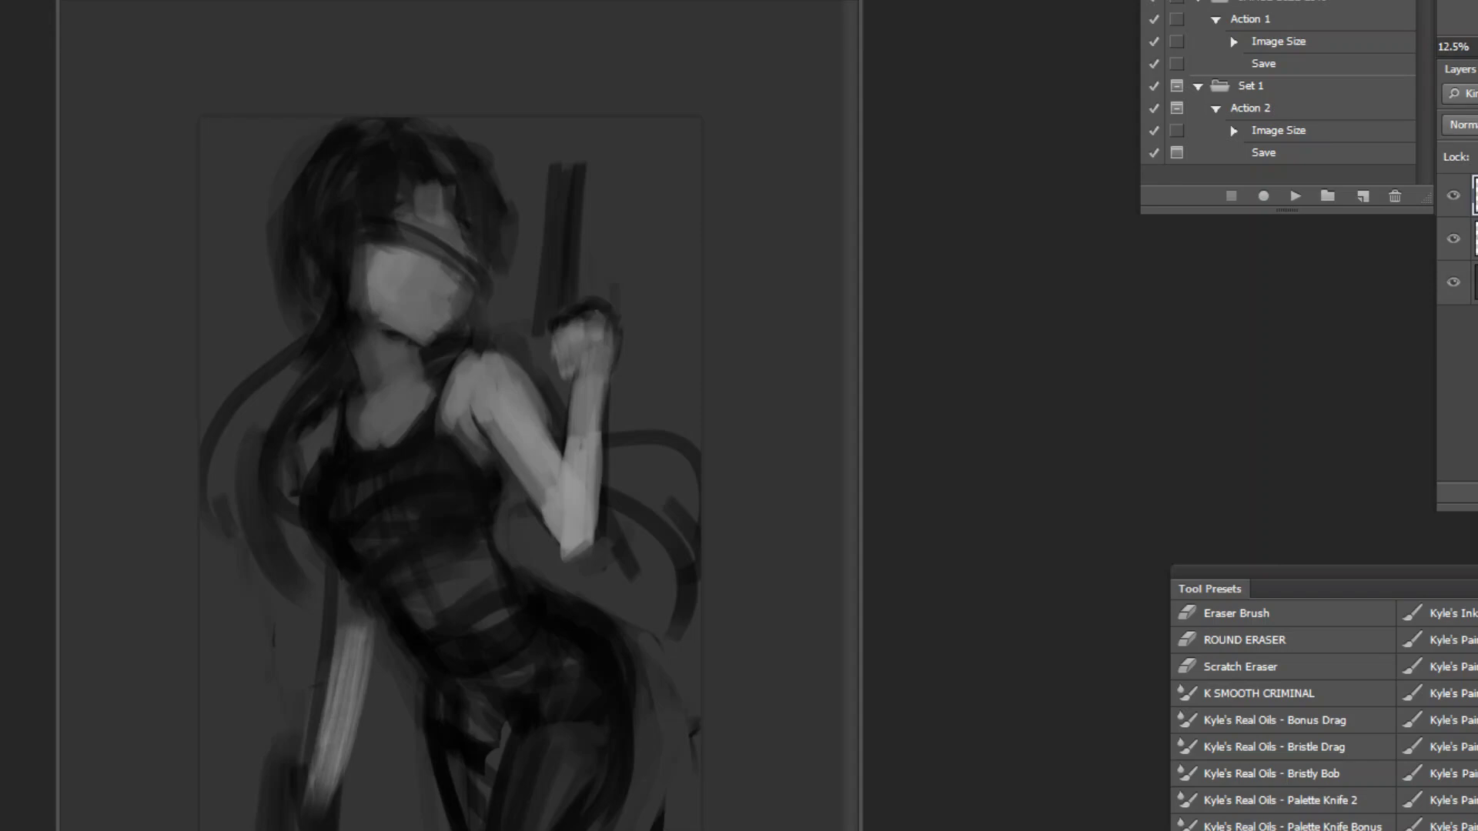
mouse_move(546, 792)
mouse_down()
mouse_move(535, 824)
mouse_move(555, 811)
mouse_move(521, 782)
mouse_move(559, 827)
mouse_up()
alt+click(529, 797)
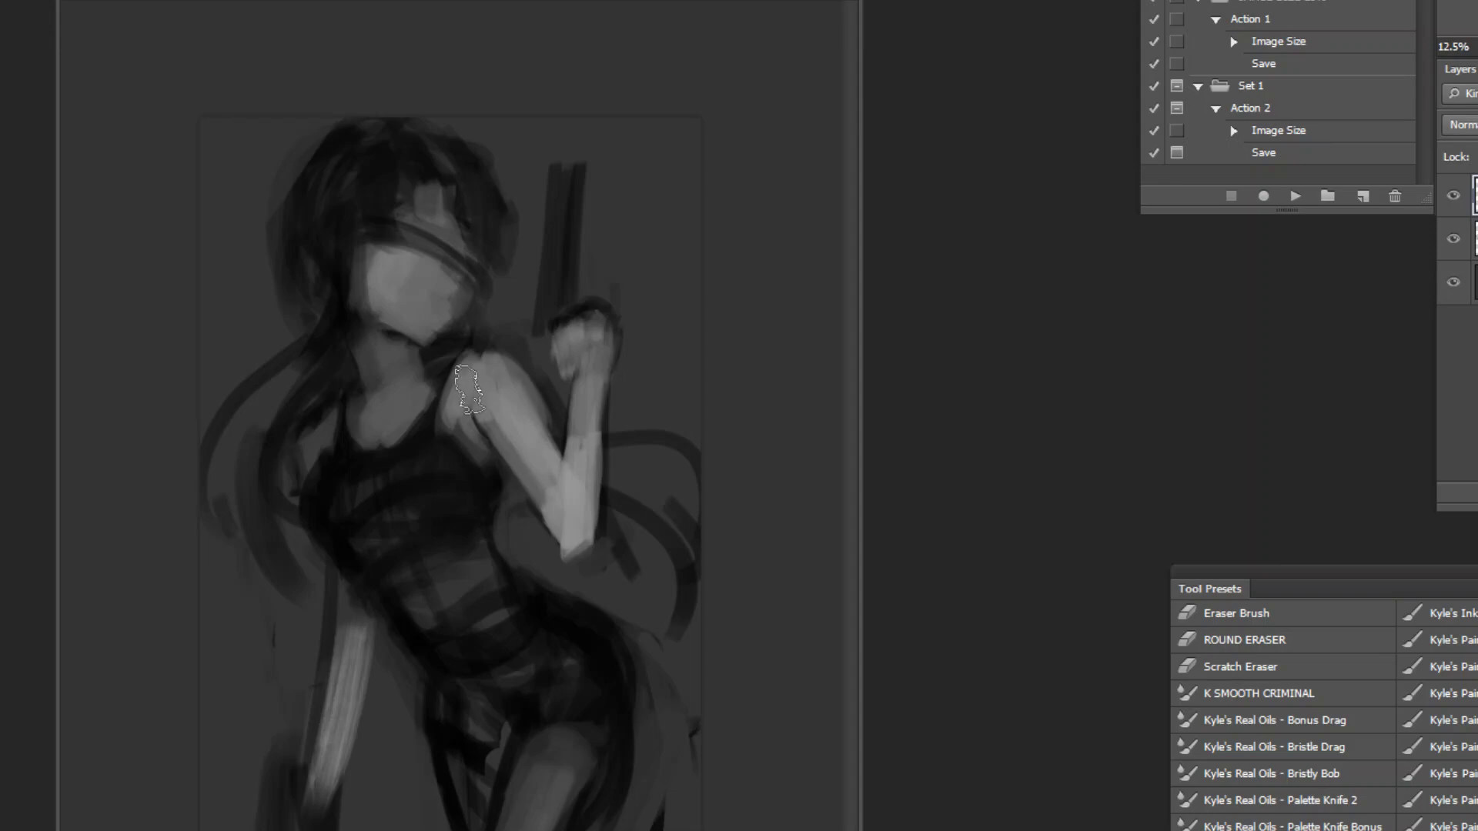
Step: Paint the upper chest above the neckline in light gray
drag(468, 371, 482, 394)
key(ctrl+z)
key(ctrl+z)
key(ctrl+z)
mouse_move(390, 385)
mouse_down()
mouse_move(388, 419)
mouse_move(343, 445)
mouse_move(377, 443)
mouse_move(366, 371)
mouse_move(368, 408)
mouse_move(408, 454)
mouse_move(393, 459)
mouse_move(416, 401)
mouse_move(411, 465)
mouse_up()
alt+click(374, 442)
alt+click(356, 366)
alt+click(358, 414)
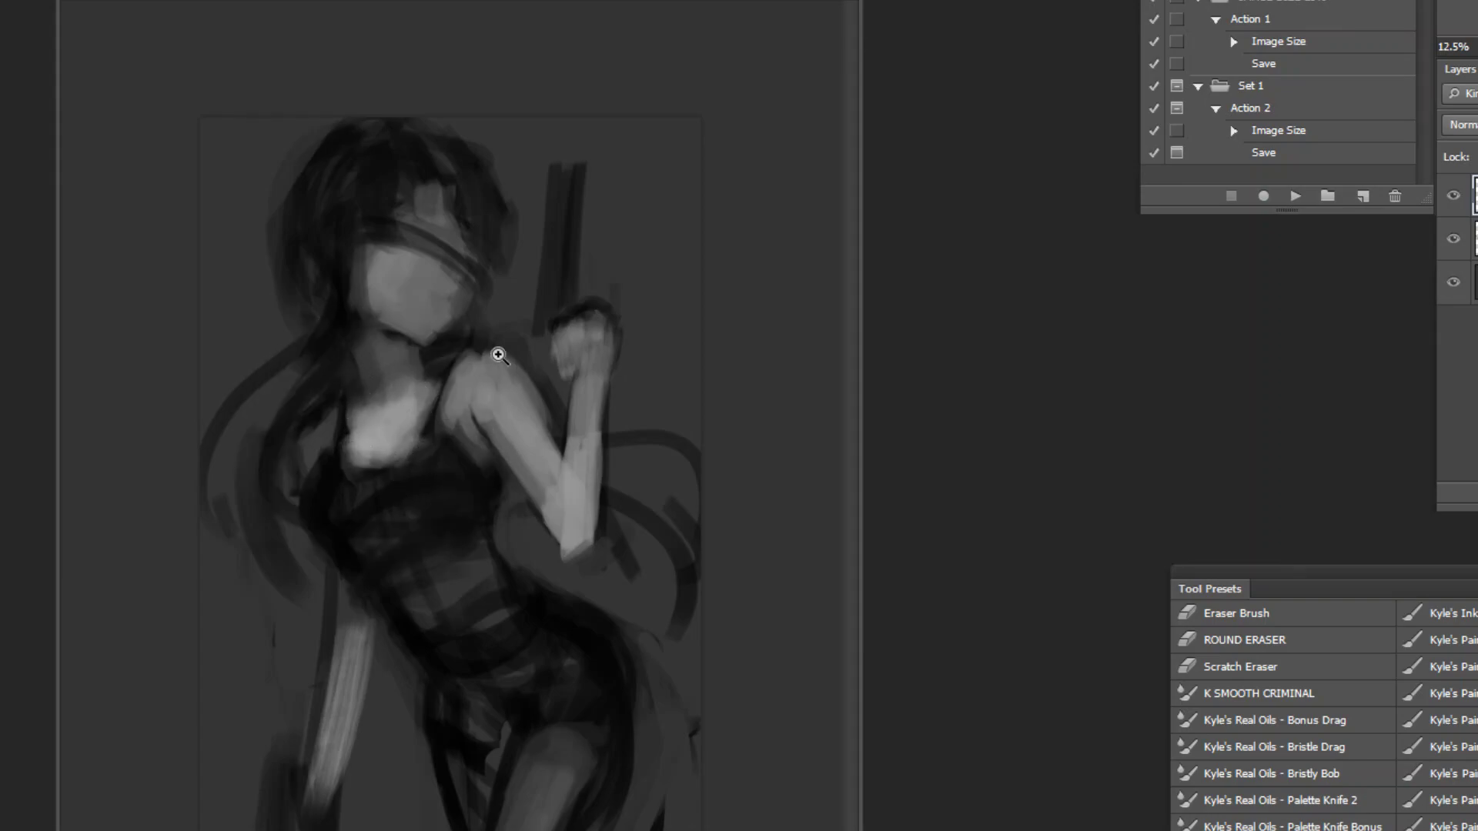
Step: Sharpen the top's neckline and strap with dark strokes and add a short shadow at the center of the chest
key(ctrl+plus)
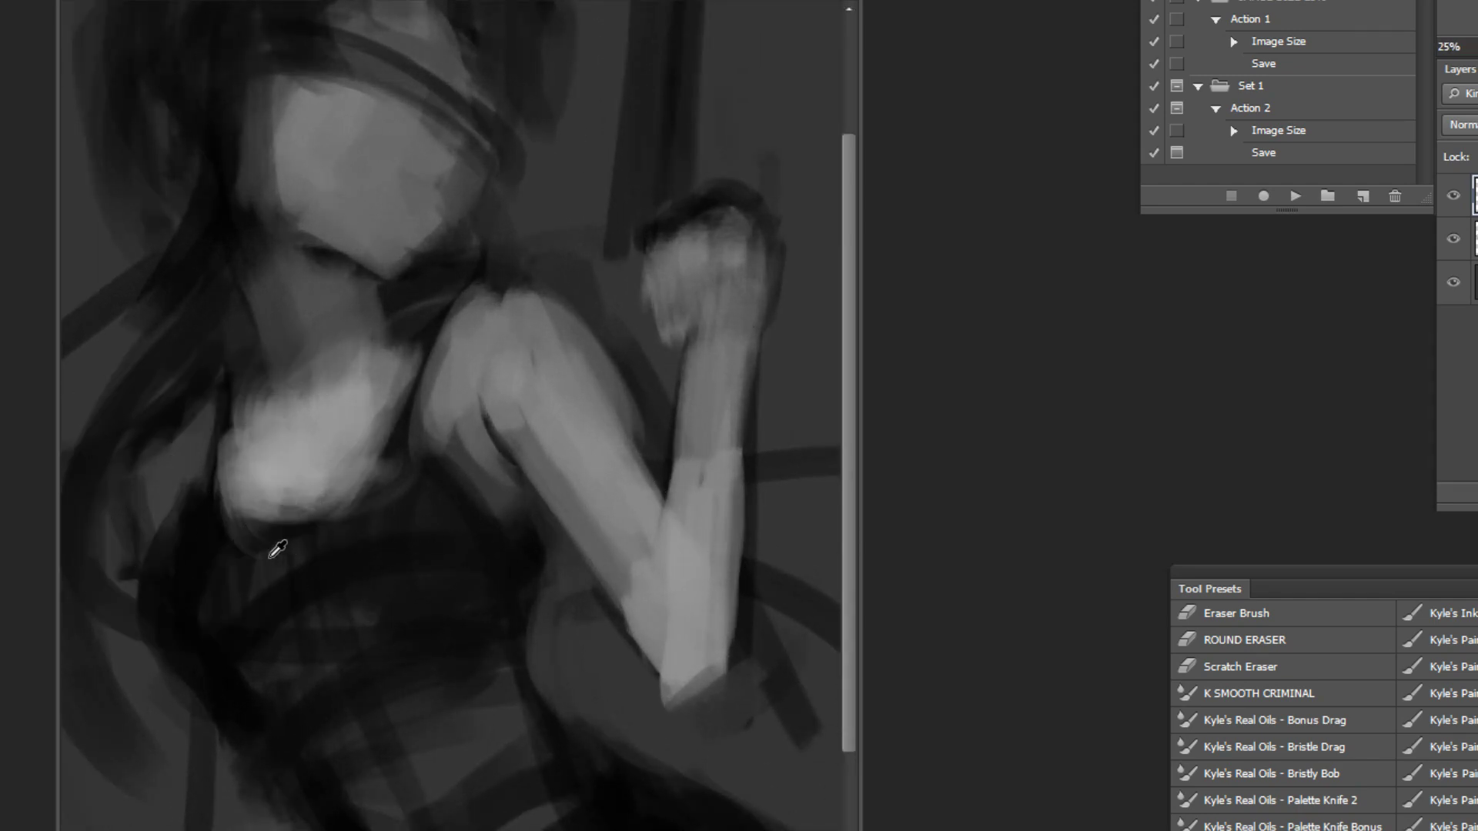
mouse_move(299, 545)
mouse_down()
mouse_move(352, 495)
mouse_move(343, 542)
mouse_up()
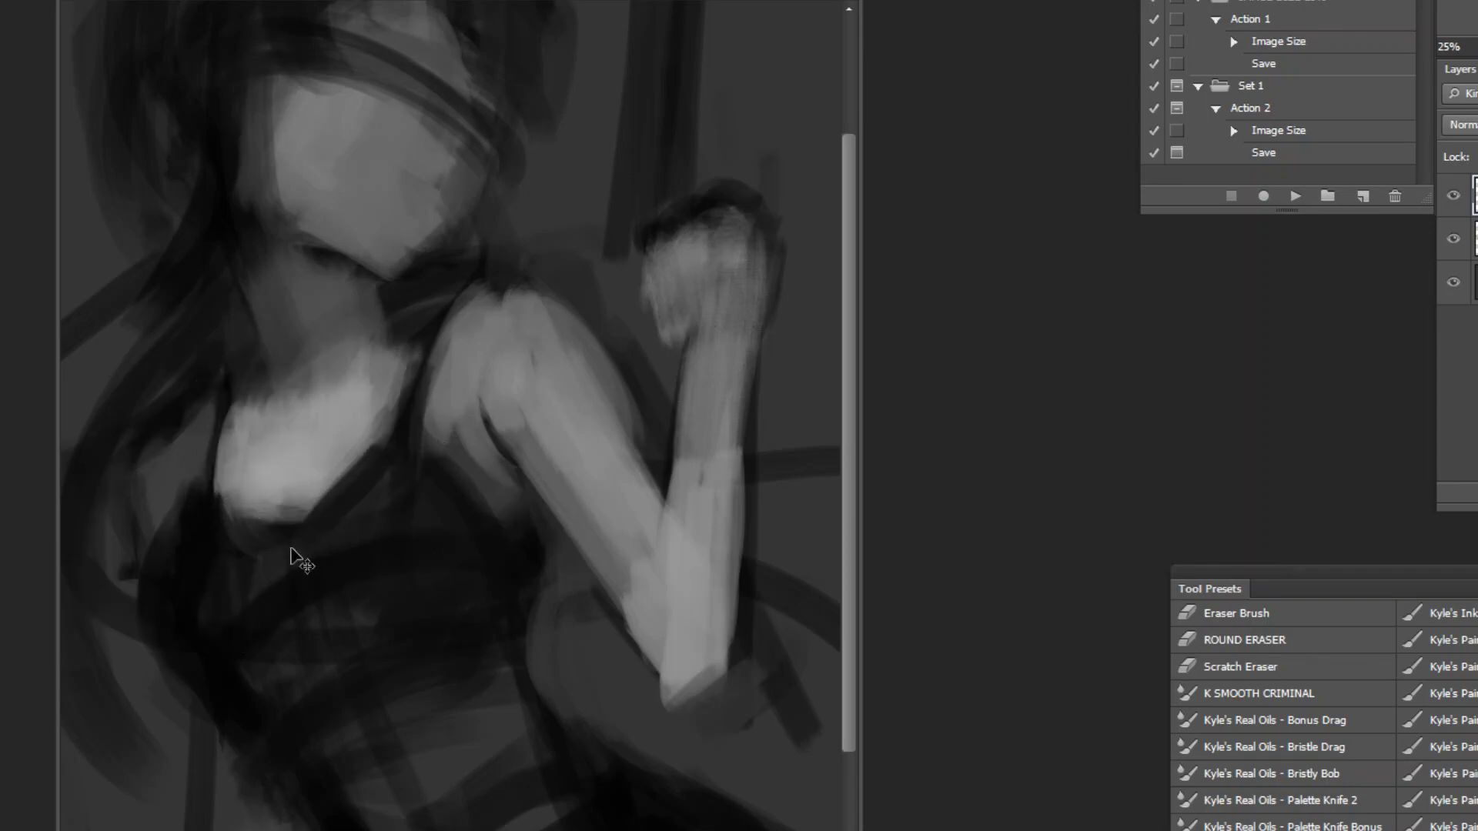
drag(304, 469, 289, 510)
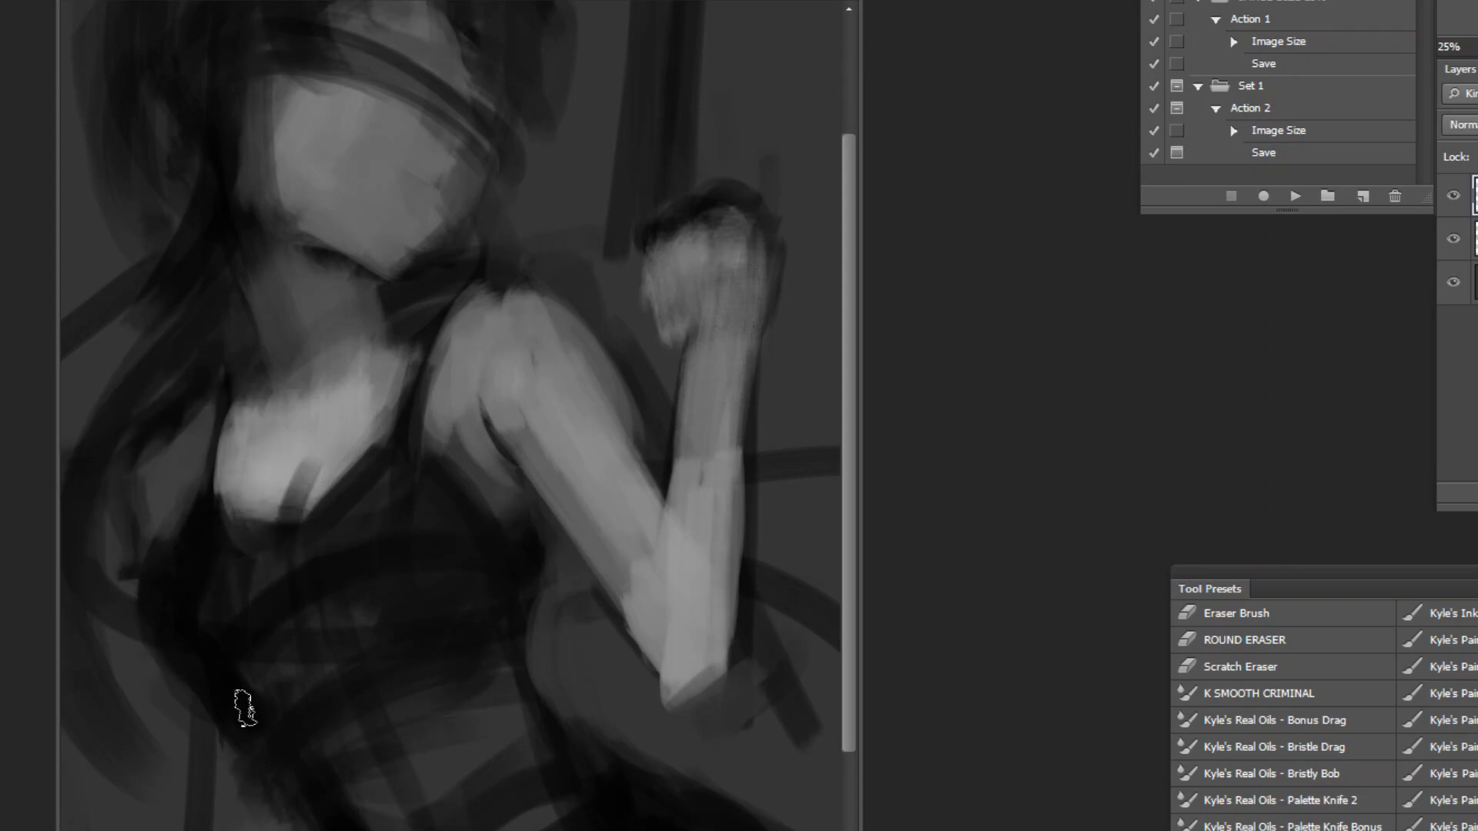
Step: Fill in the skin under the raised arm and smooth the rounded shoulder and upper arm with sampled light grays
drag(445, 443, 495, 502)
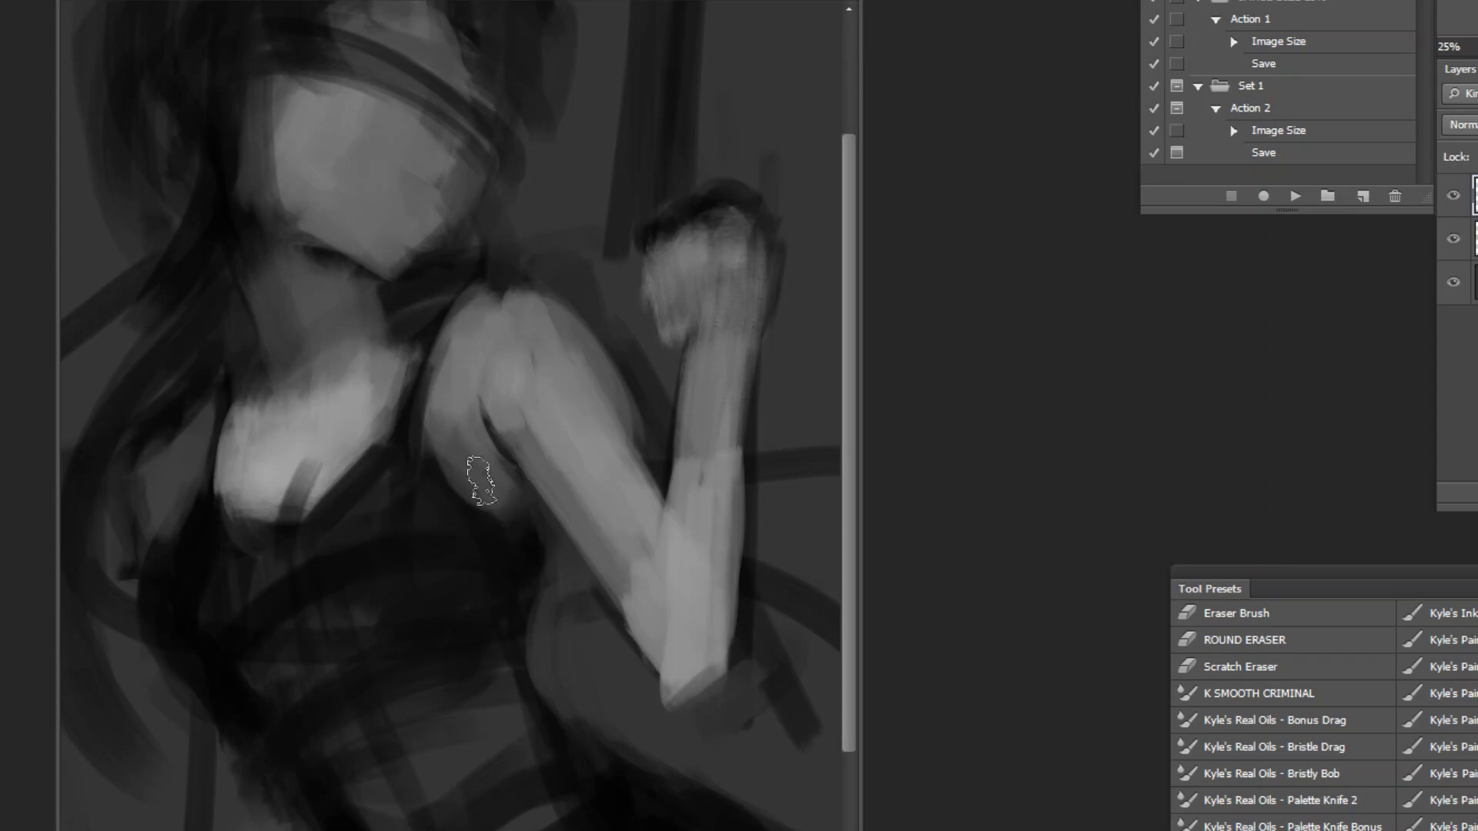
mouse_move(582, 345)
mouse_down()
mouse_move(507, 377)
mouse_move(543, 347)
mouse_move(516, 299)
mouse_move(490, 341)
mouse_move(544, 346)
mouse_up()
key(ctrl+Tab)
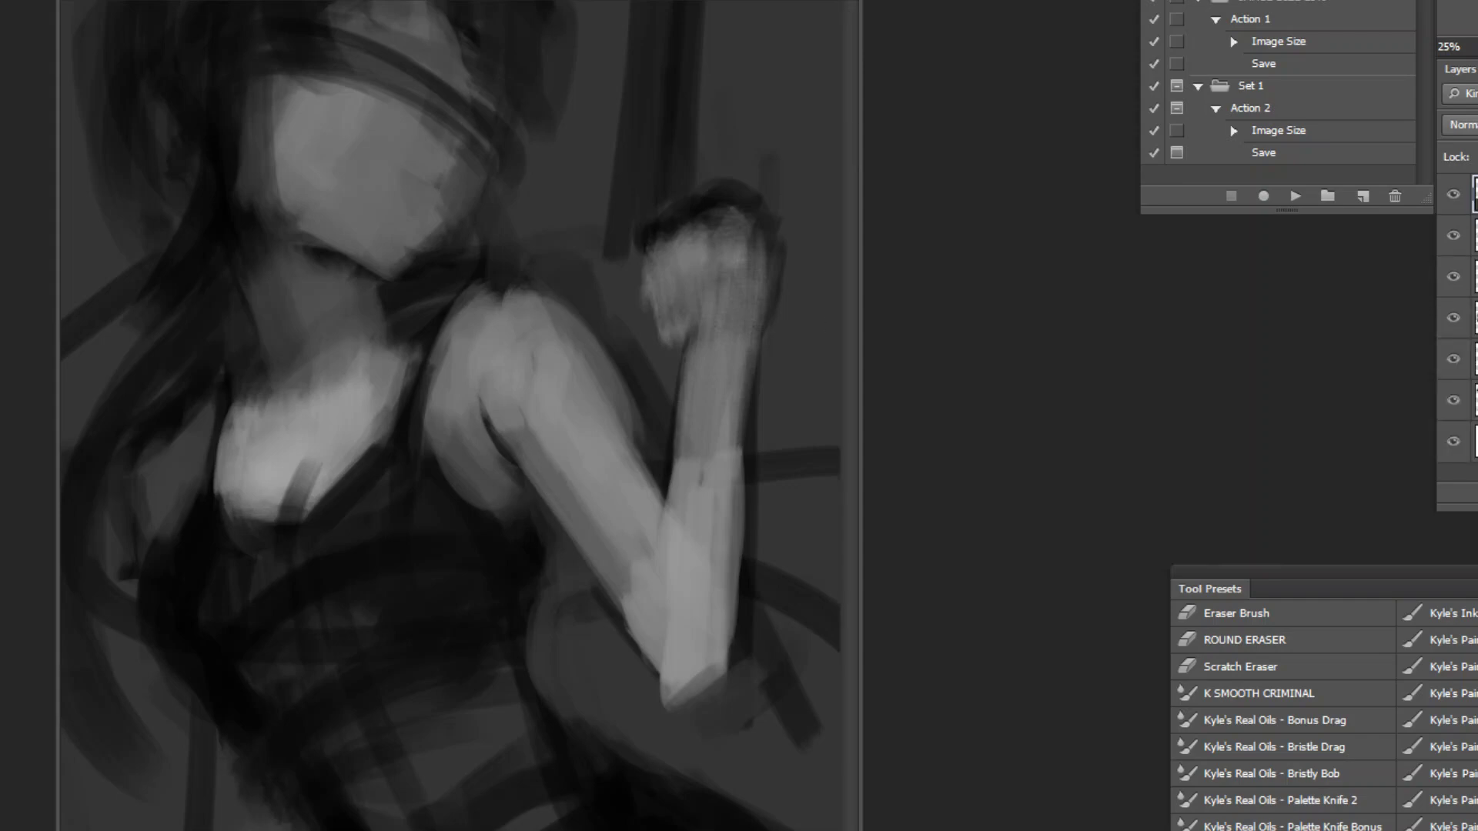
key(ctrl+Tab)
drag(512, 317, 498, 393)
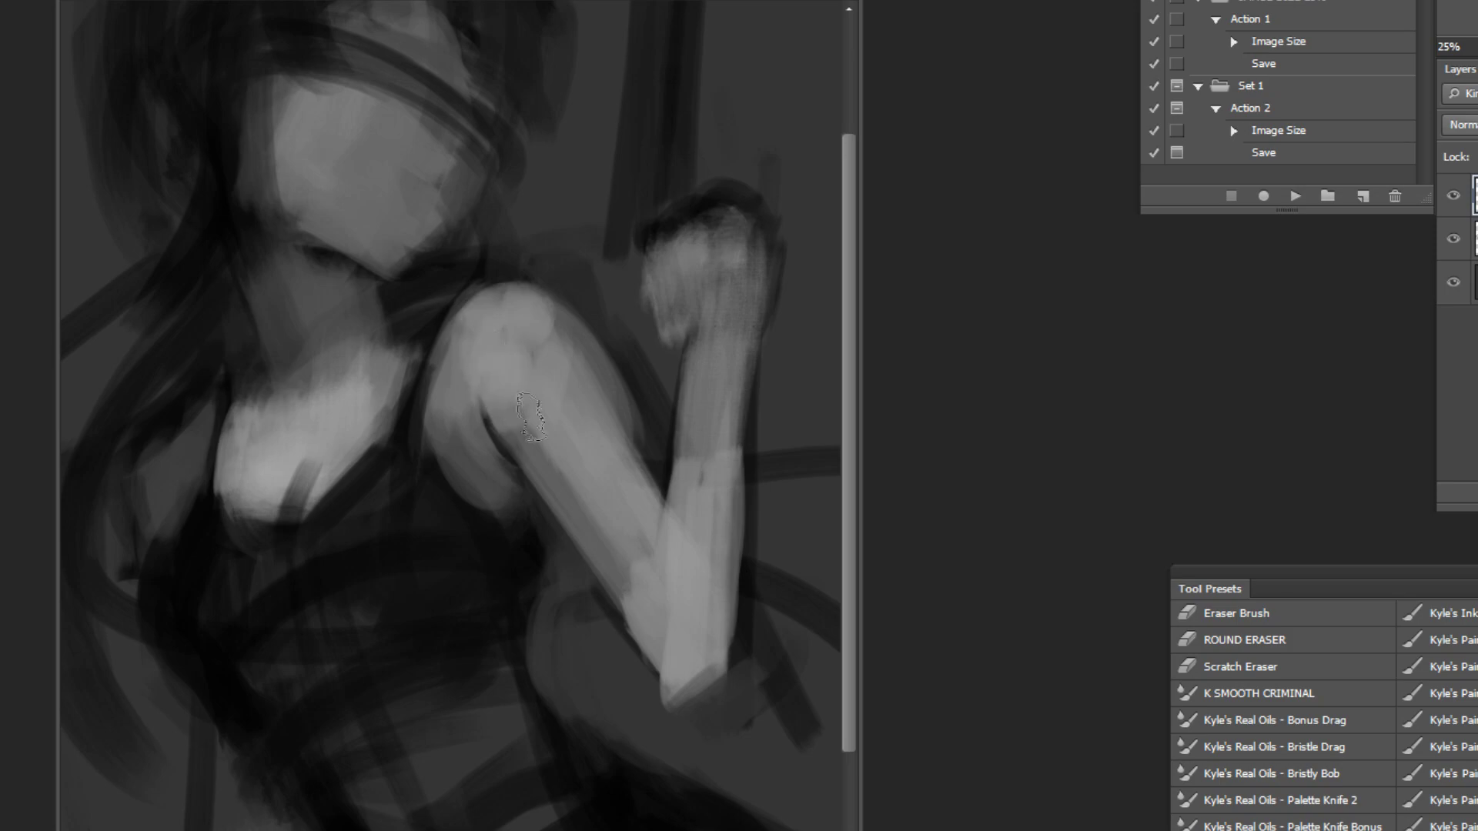
alt+click(624, 450)
alt+click(637, 429)
ctrl+click(400, 167)
ctrl+click(416, 181)
ctrl+click(520, 231)
drag(543, 450, 606, 391)
alt+click(679, 452)
alt+click(683, 501)
alt+click(684, 501)
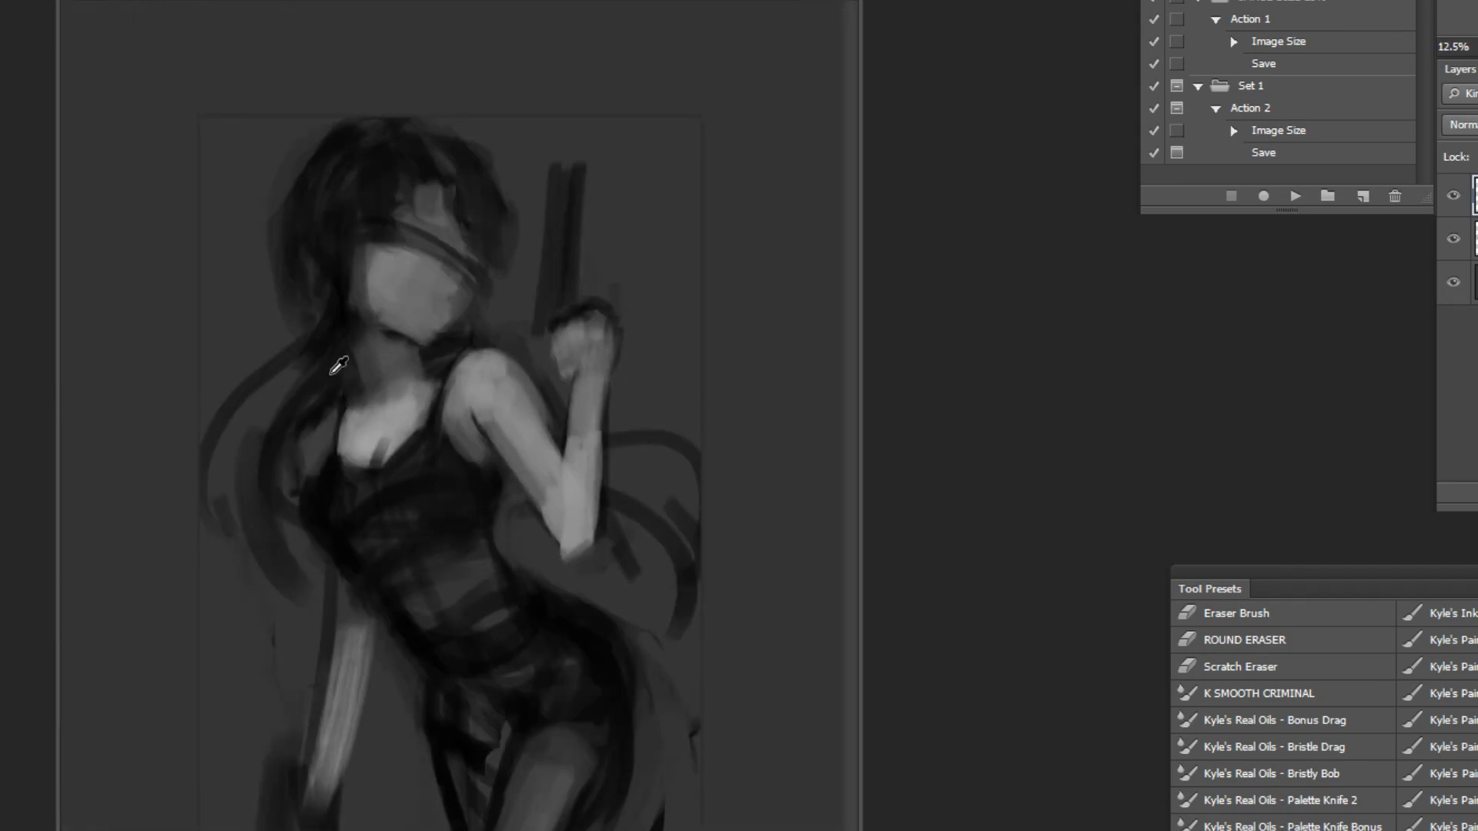
Step: Paint a dark waistband and cropped hem around the midriff, and lighten the near thigh
mouse_move(635, 578)
mouse_down()
mouse_move(593, 585)
mouse_move(550, 488)
mouse_move(550, 577)
mouse_up()
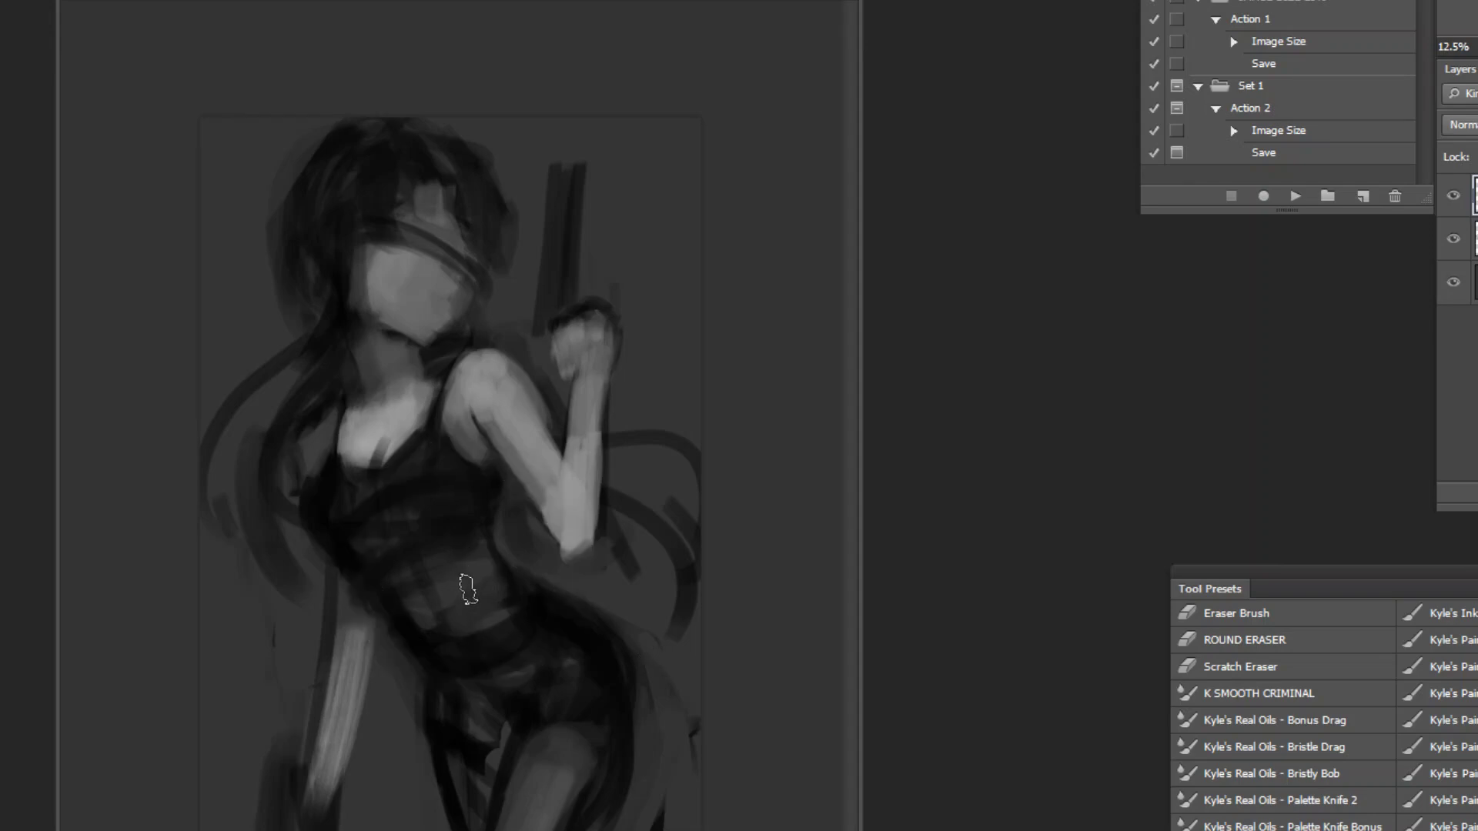
alt+click(445, 527)
alt+click(508, 529)
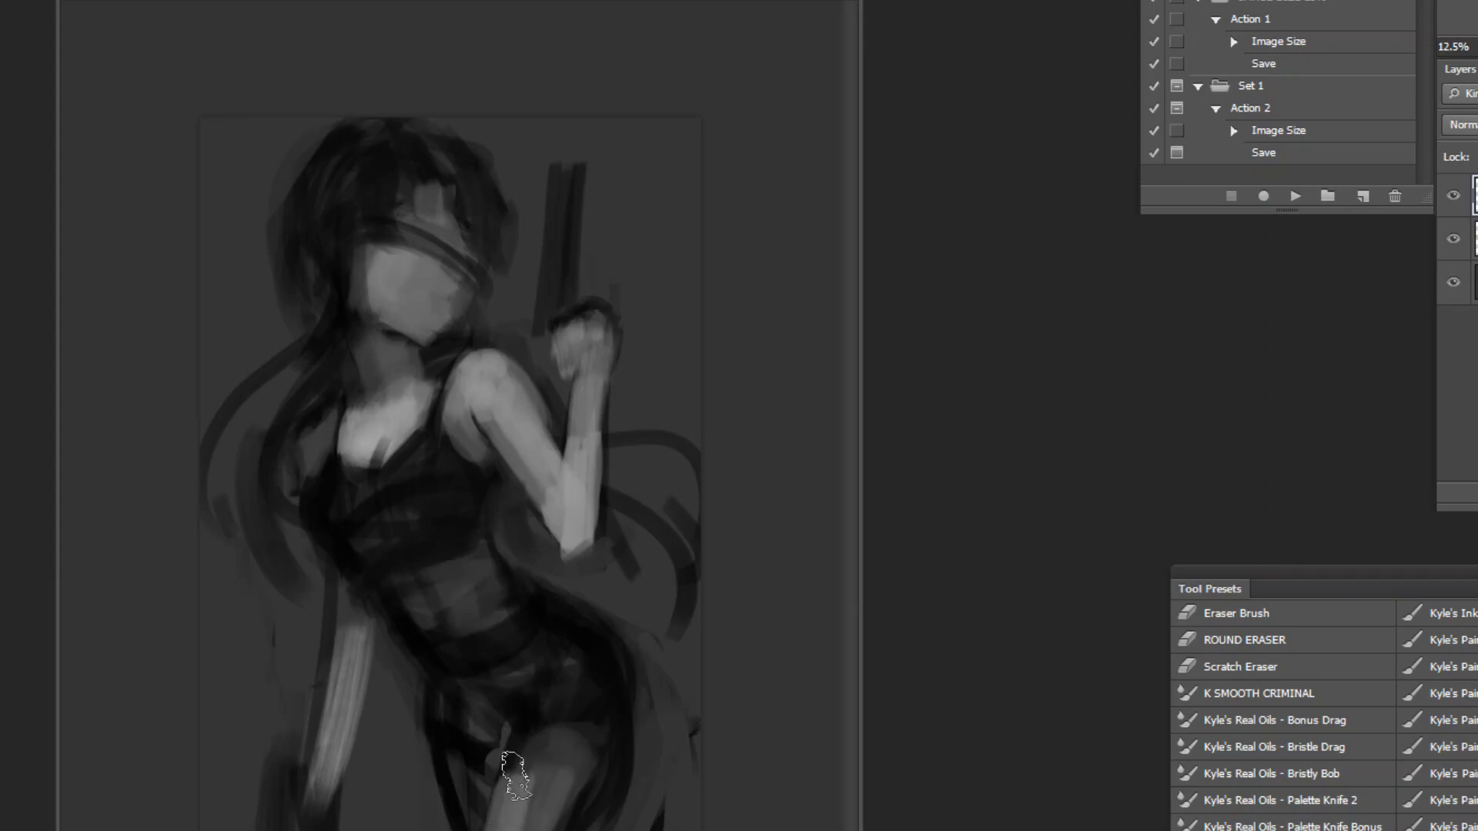
Step: Darken the shorts over the far hip and block in the lowered arm's hand in gray
alt+click(403, 743)
drag(425, 724, 436, 792)
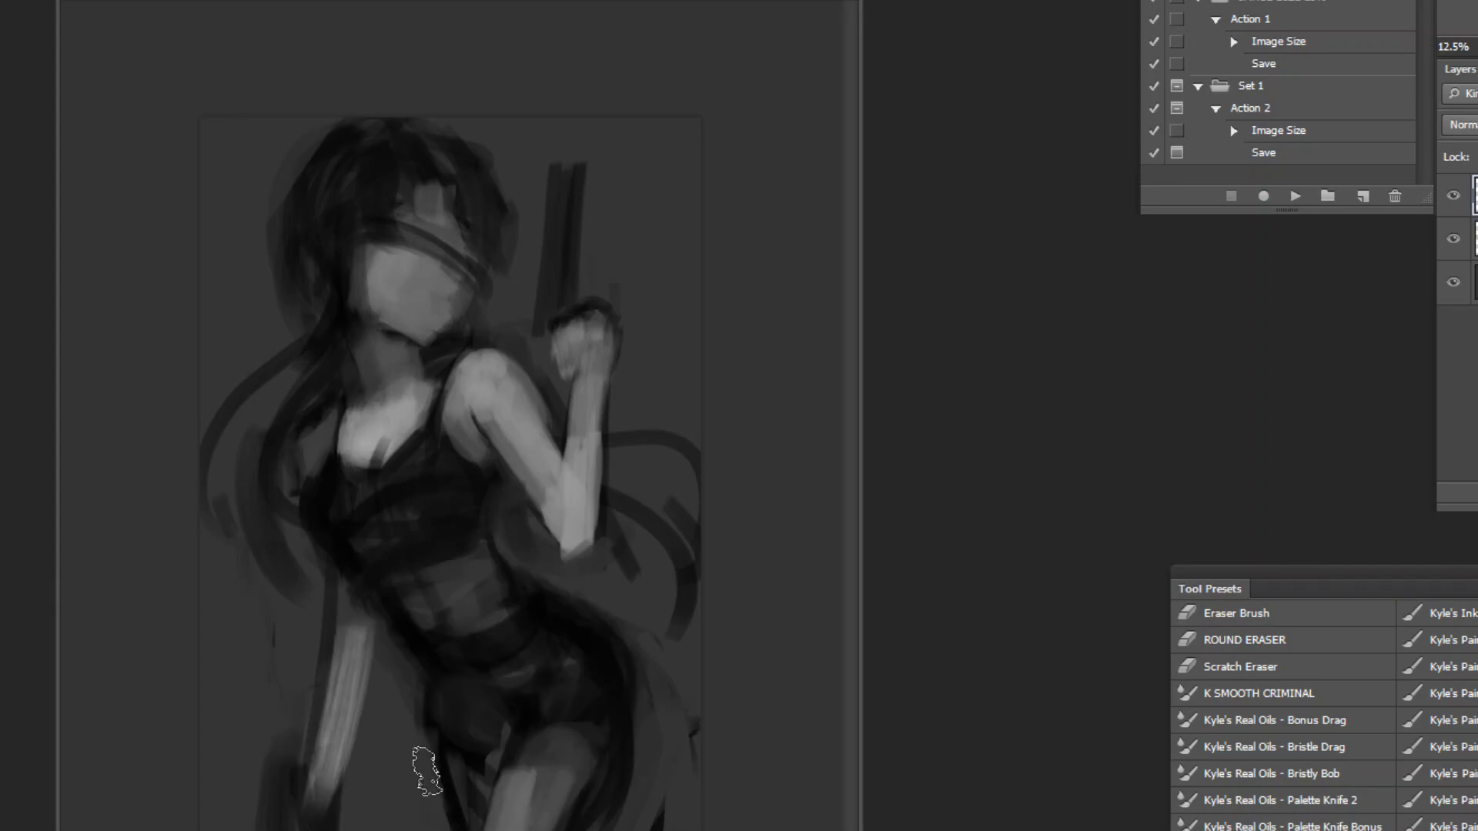
drag(379, 699, 317, 821)
alt+click(328, 747)
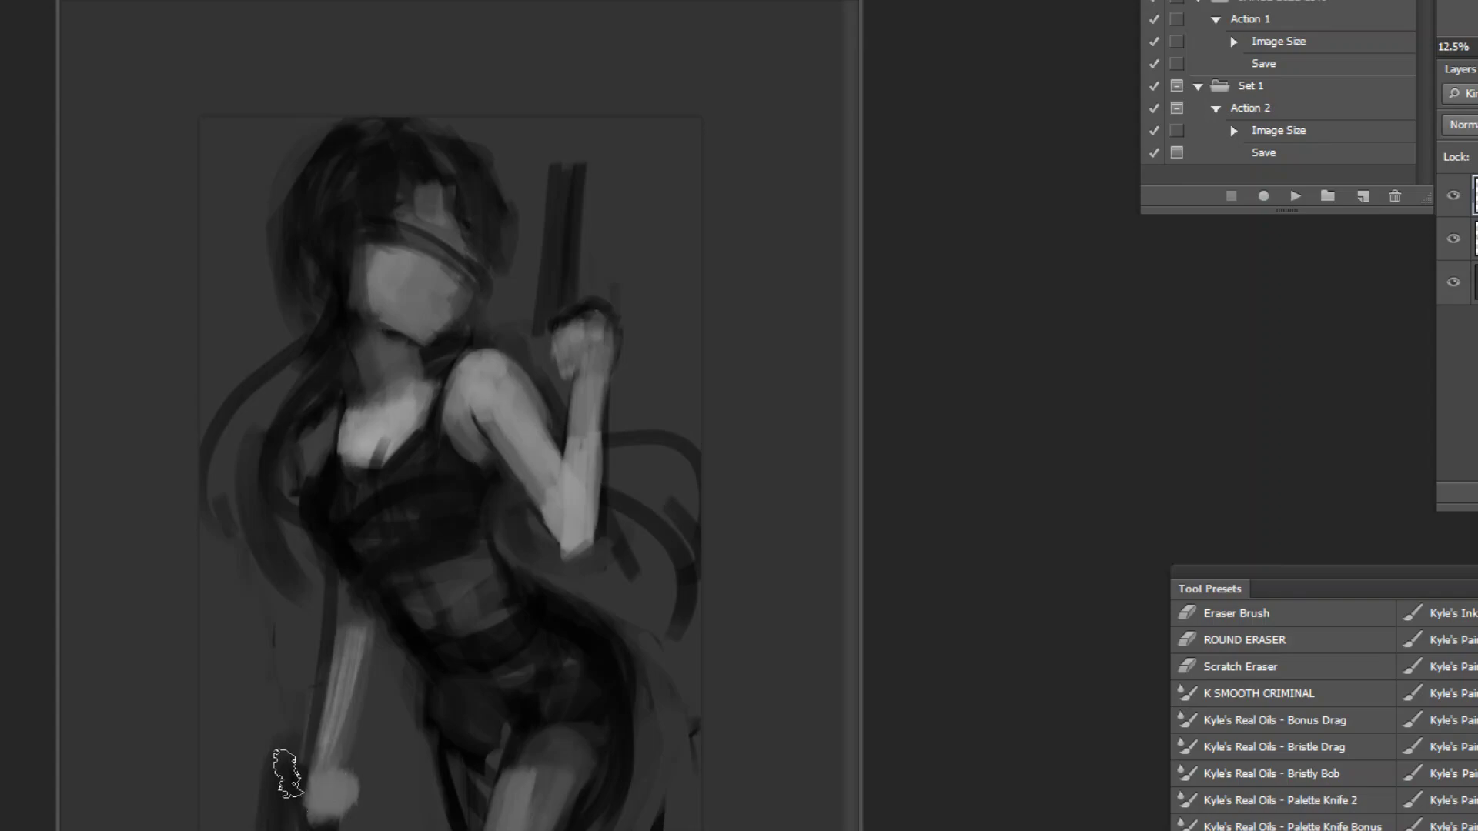
Step: Add a dark curved hair strand below the raised elbow with a smaller brush
drag(637, 664, 614, 614)
alt+click(466, 487)
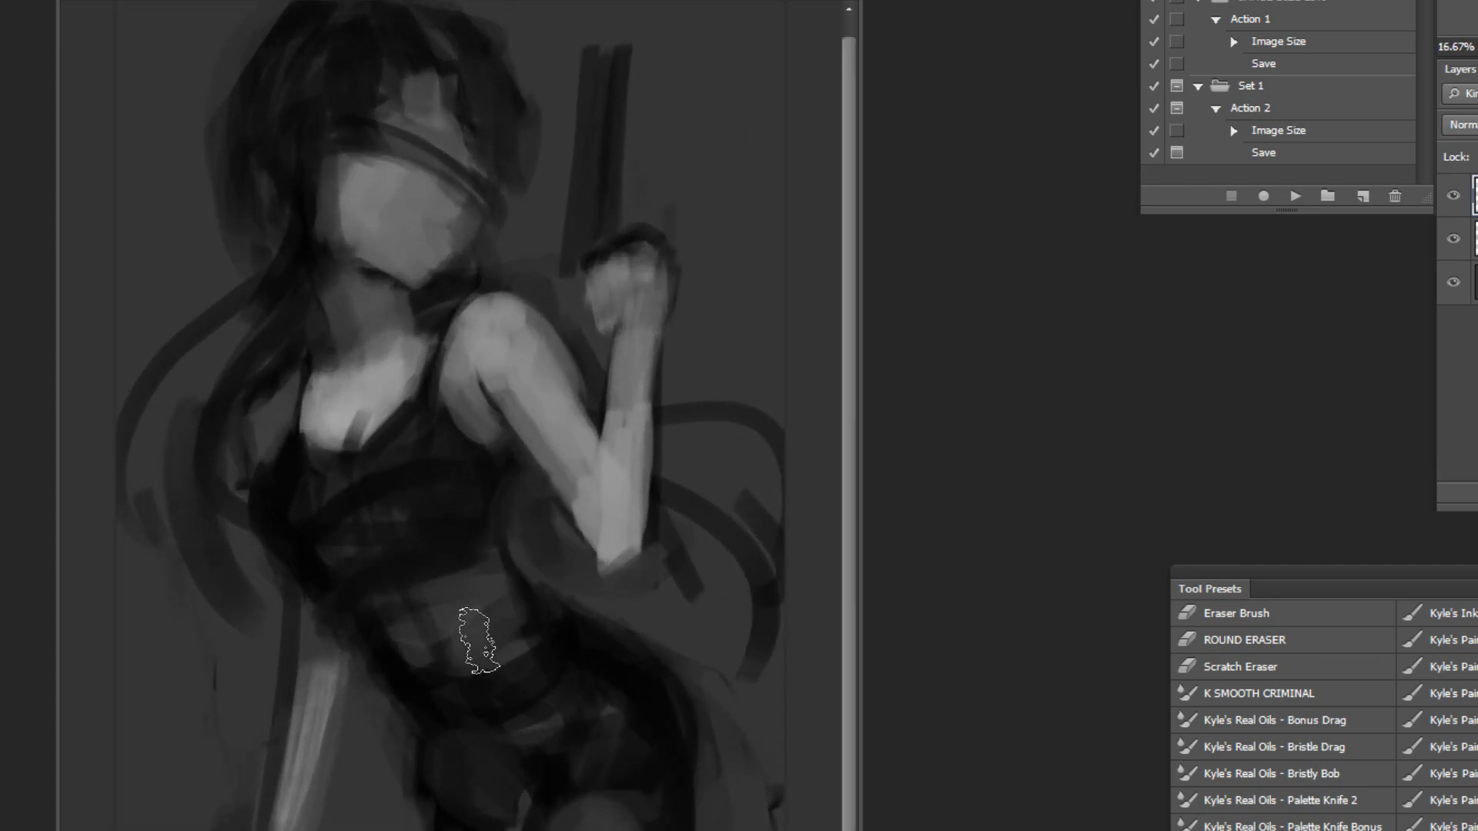
key(bracketleft)
mouse_move(539, 492)
mouse_down()
mouse_move(520, 538)
mouse_move(620, 593)
mouse_up()
key(ctrl+z)
key(ctrl+z)
drag(678, 543, 731, 632)
key(ctrl+z)
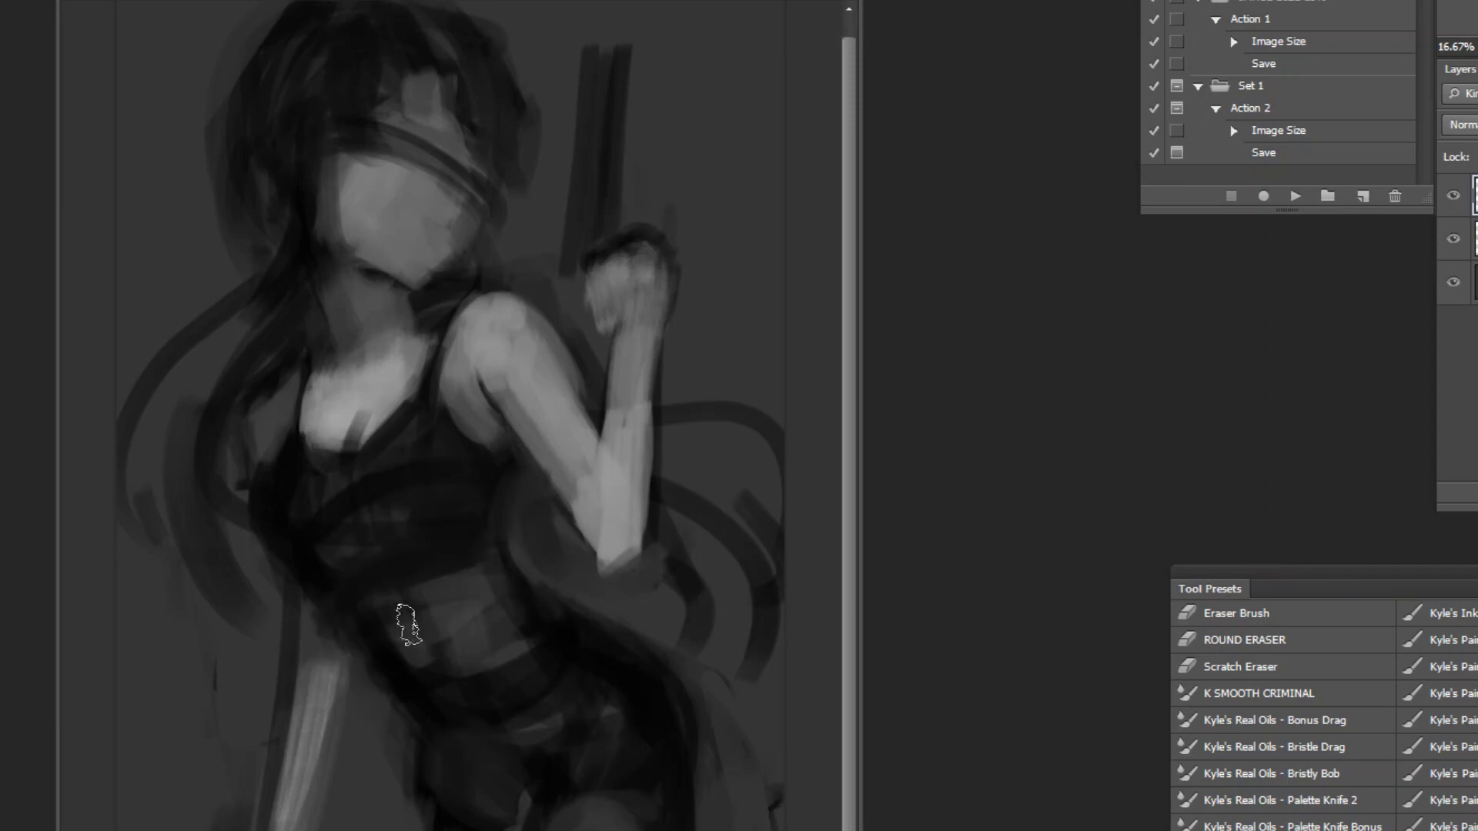
Step: Block in the bare midriff between the top and the waistband with a sampled gray
alt+click(456, 624)
drag(408, 622, 420, 677)
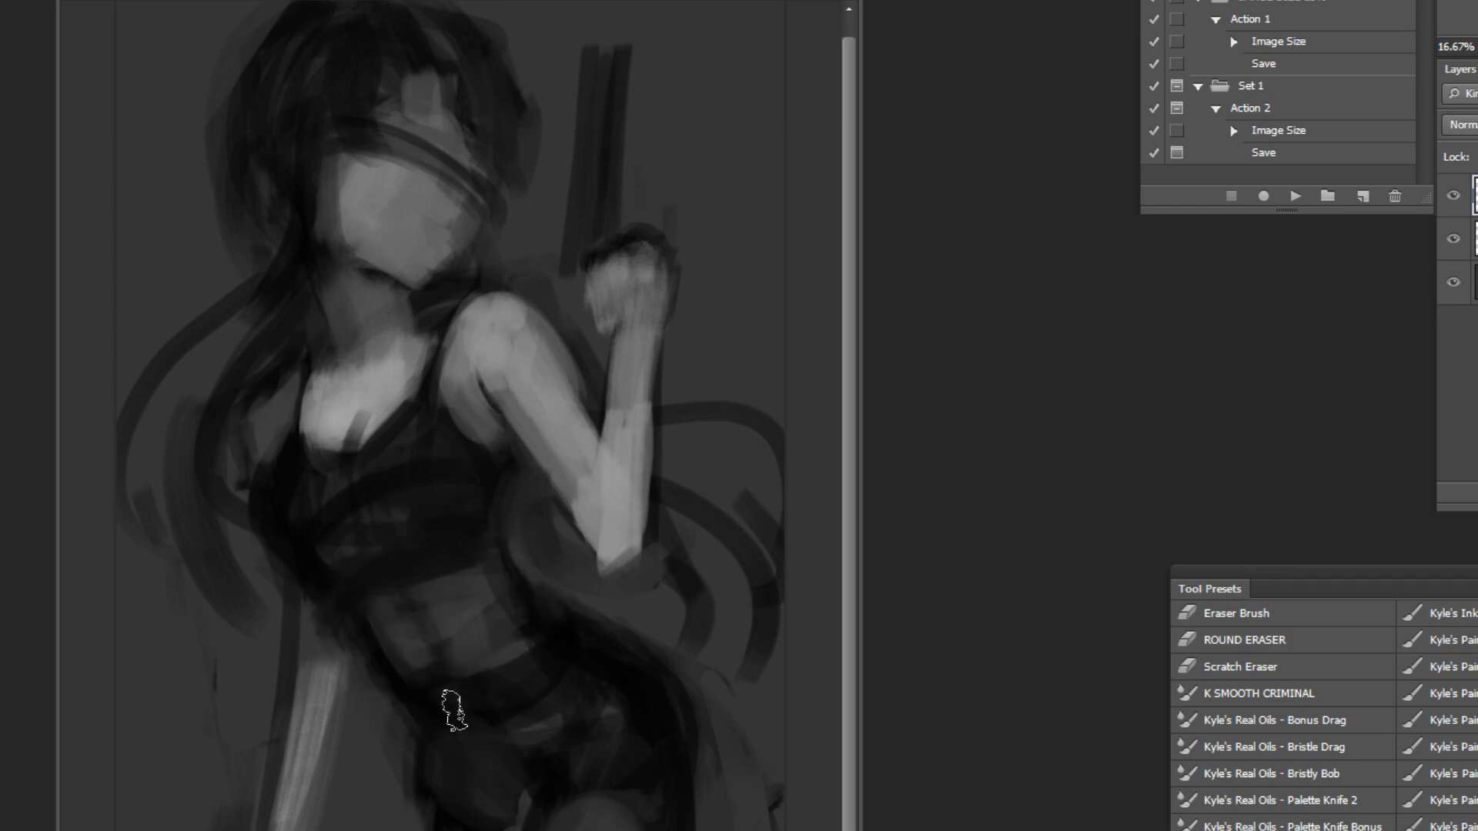
key(])
alt+click(447, 619)
mouse_move(408, 608)
mouse_down()
mouse_move(452, 631)
mouse_move(416, 676)
mouse_move(471, 668)
mouse_up()
key(ctrl+alt+z)
key(ctrl+alt+z)
Step: Extend the light skin tone of the chest down toward the neckline
alt+click(380, 400)
drag(379, 409, 358, 462)
ctrl+alt+click(571, 392)
ctrl+alt+click(462, 287)
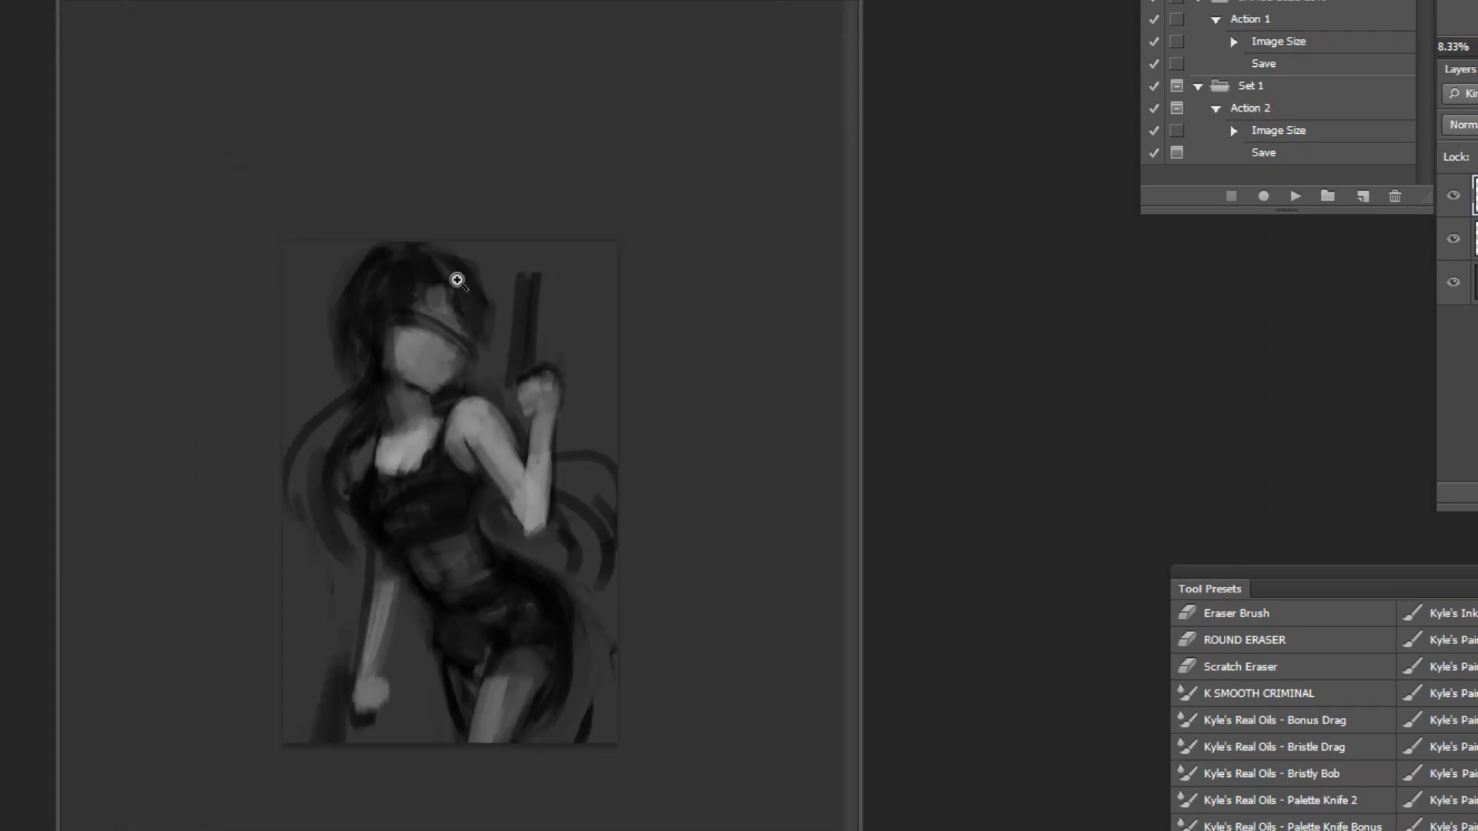
Step: Shade the raised arm's shoulder down toward the armpit with sampled grays
ctrl+click(437, 223)
ctrl+click(435, 214)
ctrl+click(450, 219)
alt+click(530, 402)
mouse_move(548, 373)
mouse_down()
mouse_move(493, 391)
mouse_move(439, 461)
mouse_move(441, 537)
mouse_up()
alt+click(469, 529)
alt+click(418, 594)
drag(428, 420, 403, 485)
key(ctrl+z)
Step: Refine the lower edge of the lit chest along the neckline with sampled tones and a smaller brush
alt+click(363, 527)
mouse_move(385, 539)
mouse_down()
mouse_move(312, 588)
mouse_move(330, 582)
mouse_move(309, 536)
mouse_up()
key(bracketleft)
key(bracketleft)
alt+click(322, 530)
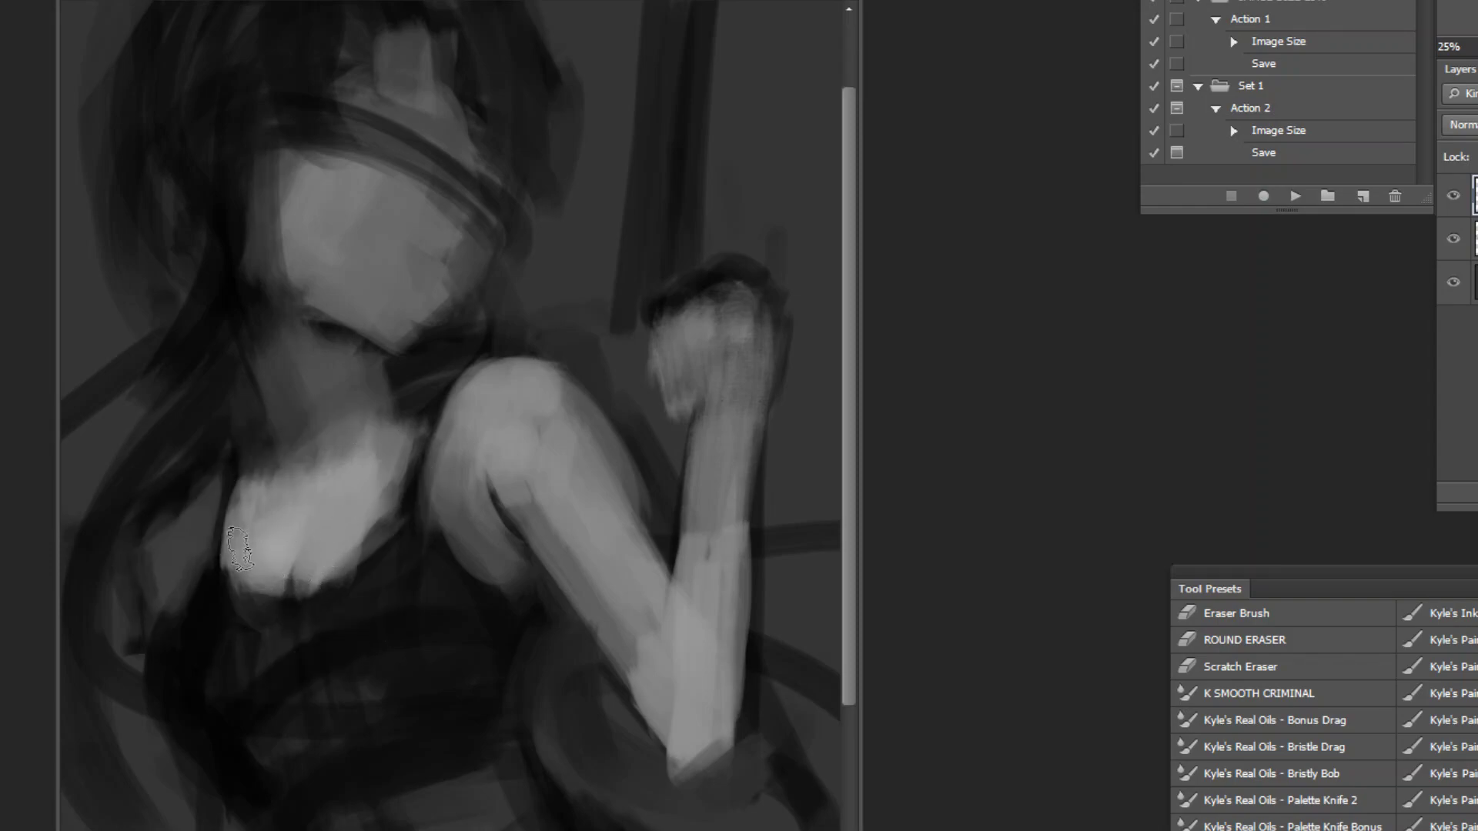
alt+click(531, 602)
alt+click(644, 706)
Step: Paint a short dark nose shadow on the blank face with a sampled gray
ctrl+click(376, 102)
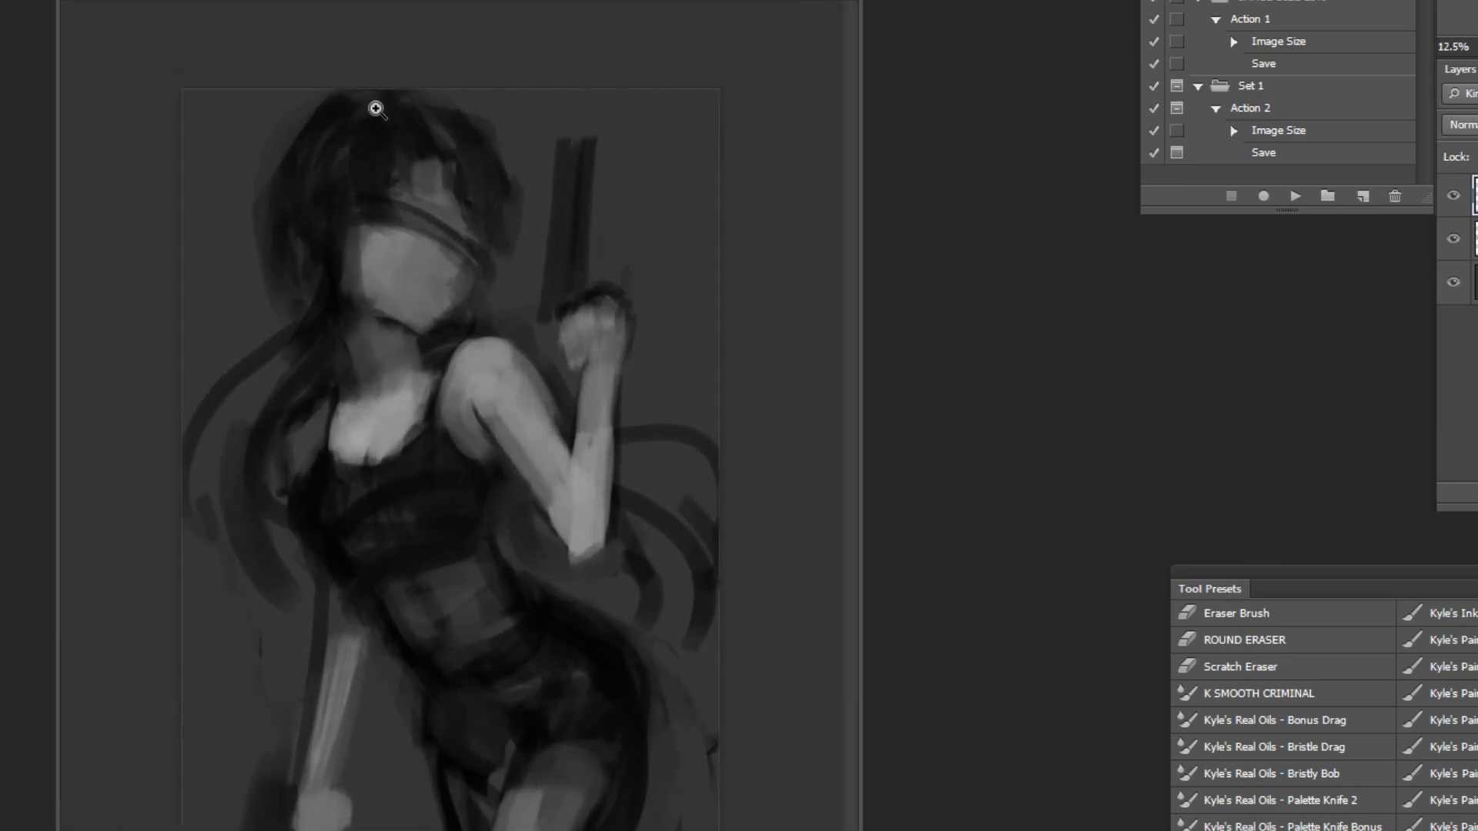
ctrl+click(419, 123)
ctrl+click(461, 146)
ctrl+click(461, 146)
alt+click(535, 308)
drag(543, 471, 471, 470)
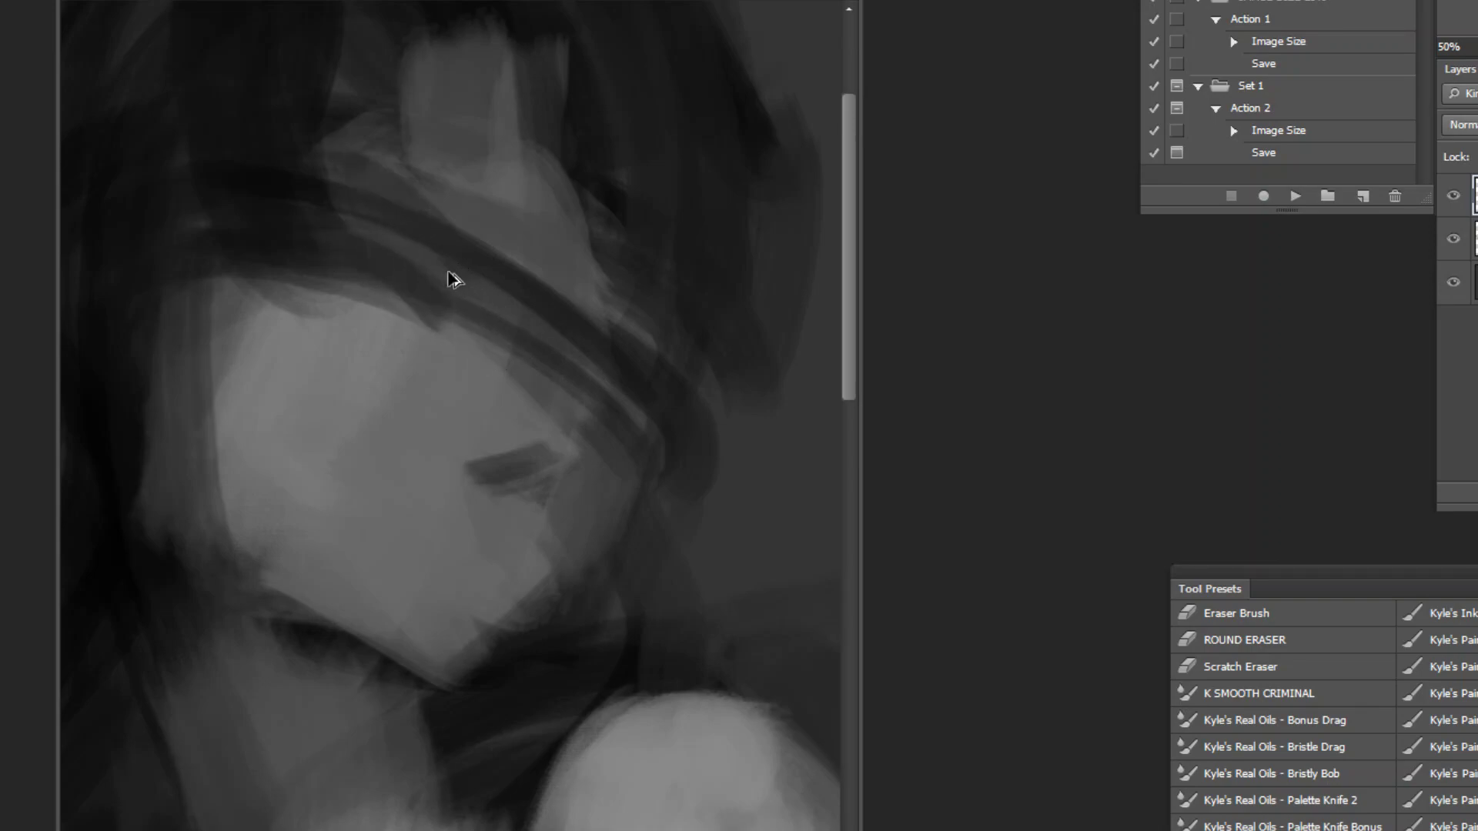
Step: Thicken the dark fringe over the near eye and paint mid gray over the band's line across the brow
drag(373, 243, 446, 333)
drag(373, 271, 462, 345)
drag(388, 181, 404, 198)
key(ctrl+z)
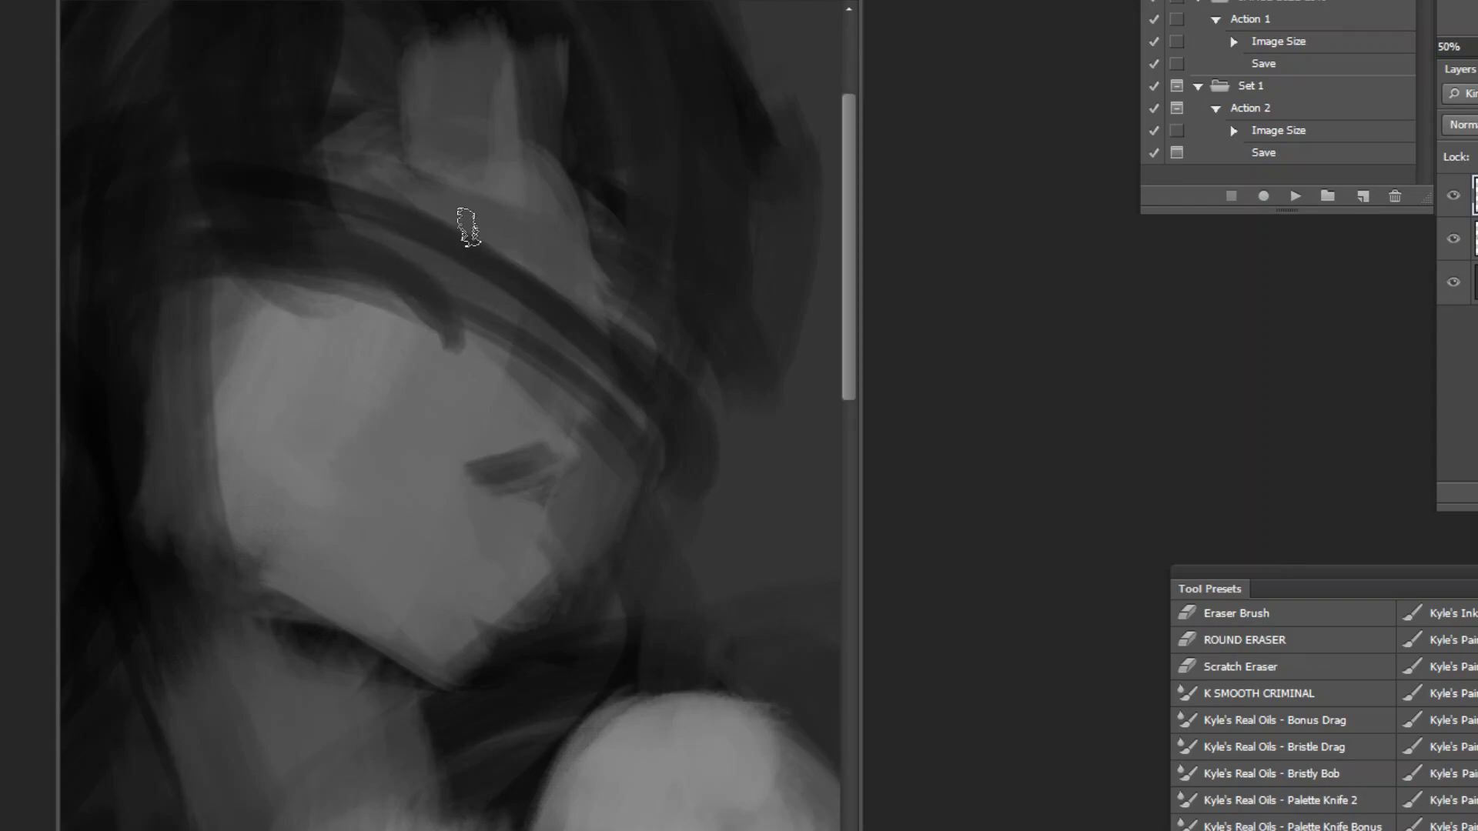
mouse_move(375, 185)
mouse_down()
mouse_move(480, 221)
mouse_move(370, 196)
mouse_move(460, 280)
mouse_up()
key(ctrl+z)
drag(589, 413, 631, 408)
key(ctrl+z)
drag(485, 270, 598, 331)
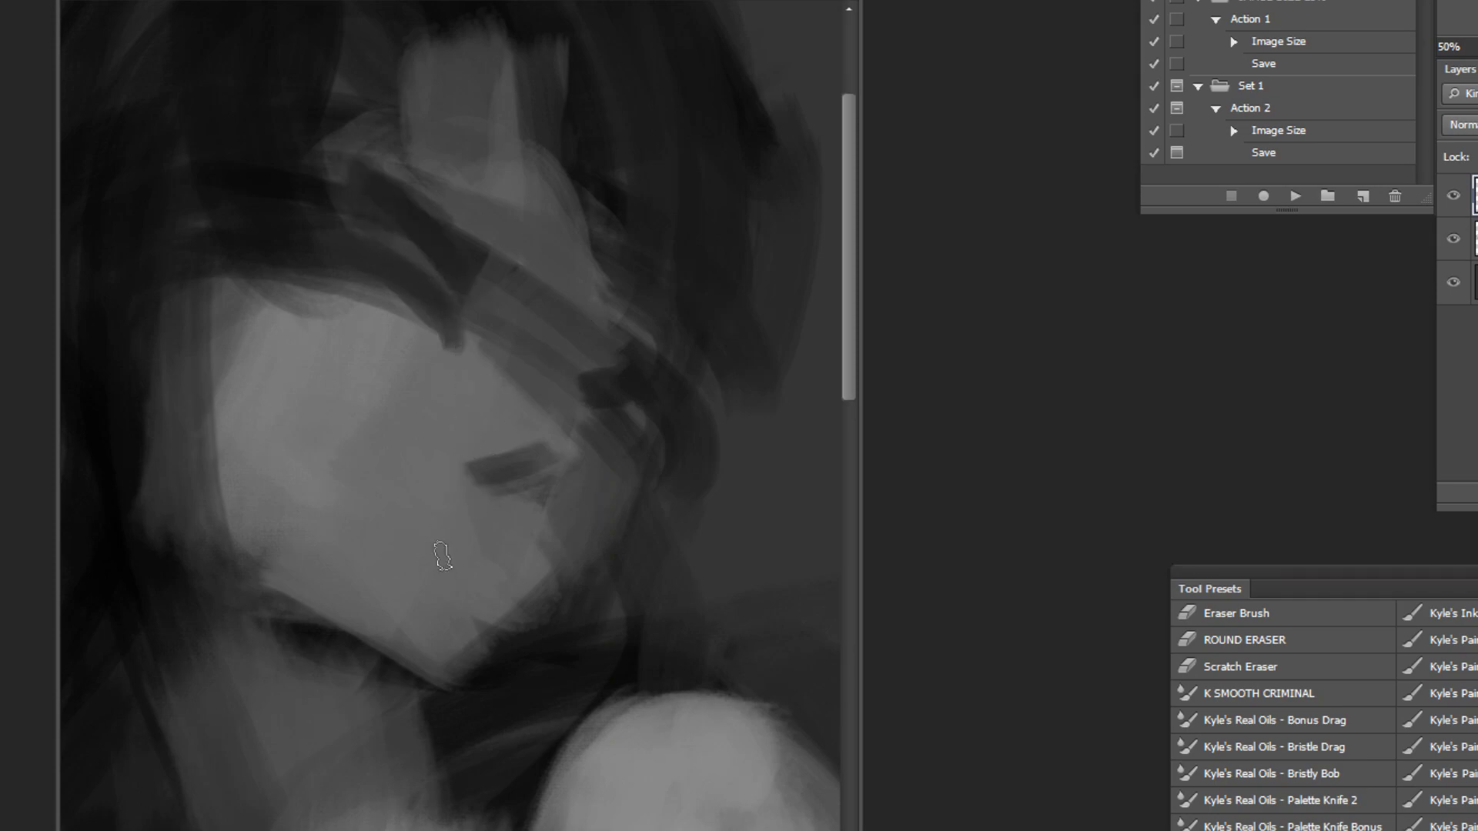
Step: Add a thin mouth line below the nose and mirror the canvas horizontally with the recorded action
mouse_move(481, 506)
mouse_down()
mouse_move(374, 503)
mouse_move(428, 532)
mouse_move(406, 512)
mouse_move(450, 536)
mouse_up()
key(ctrl+z)
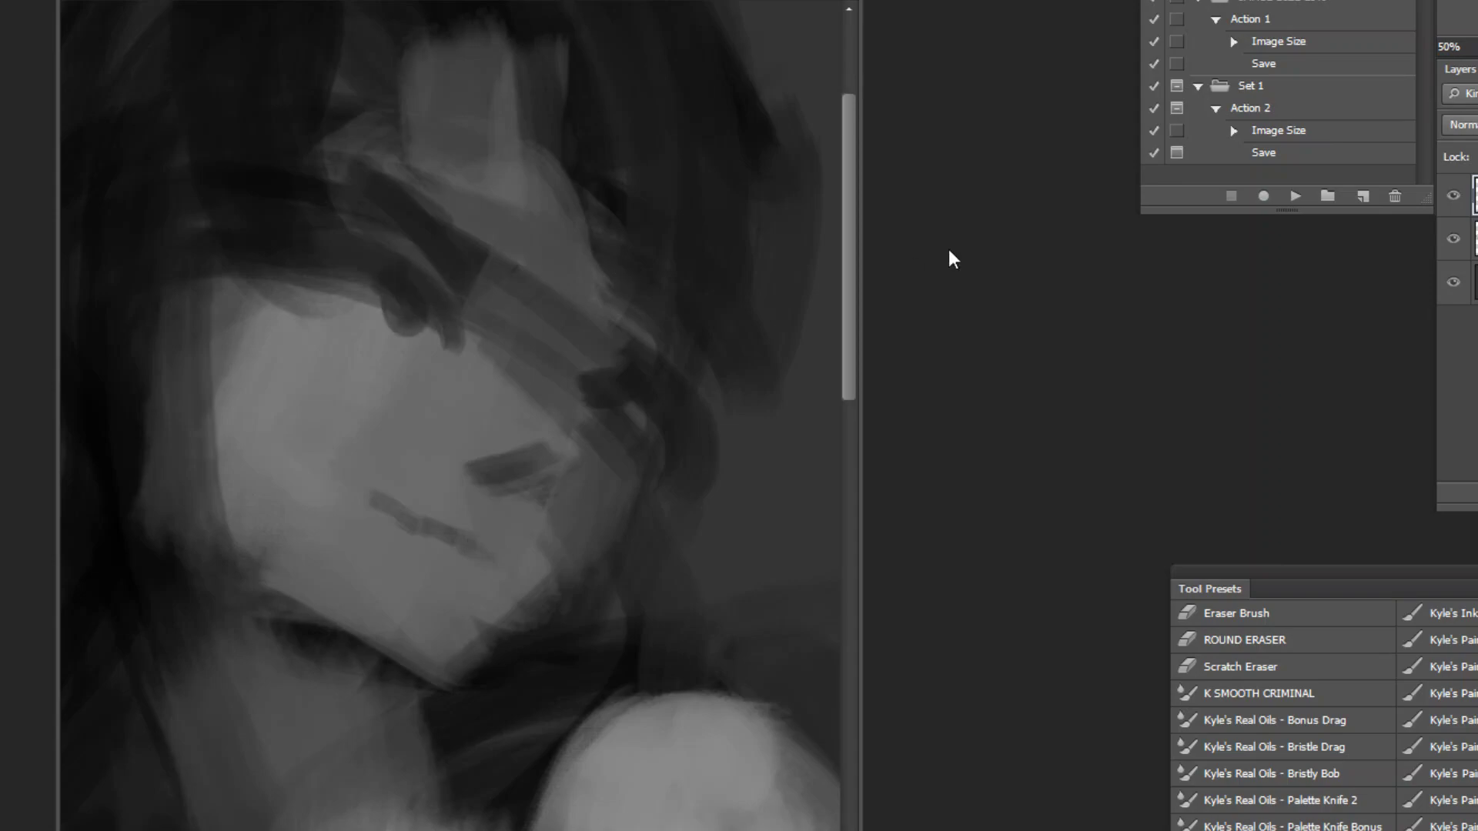
click(1296, 197)
ctrl+alt+click(606, 628)
ctrl+alt+click(703, 630)
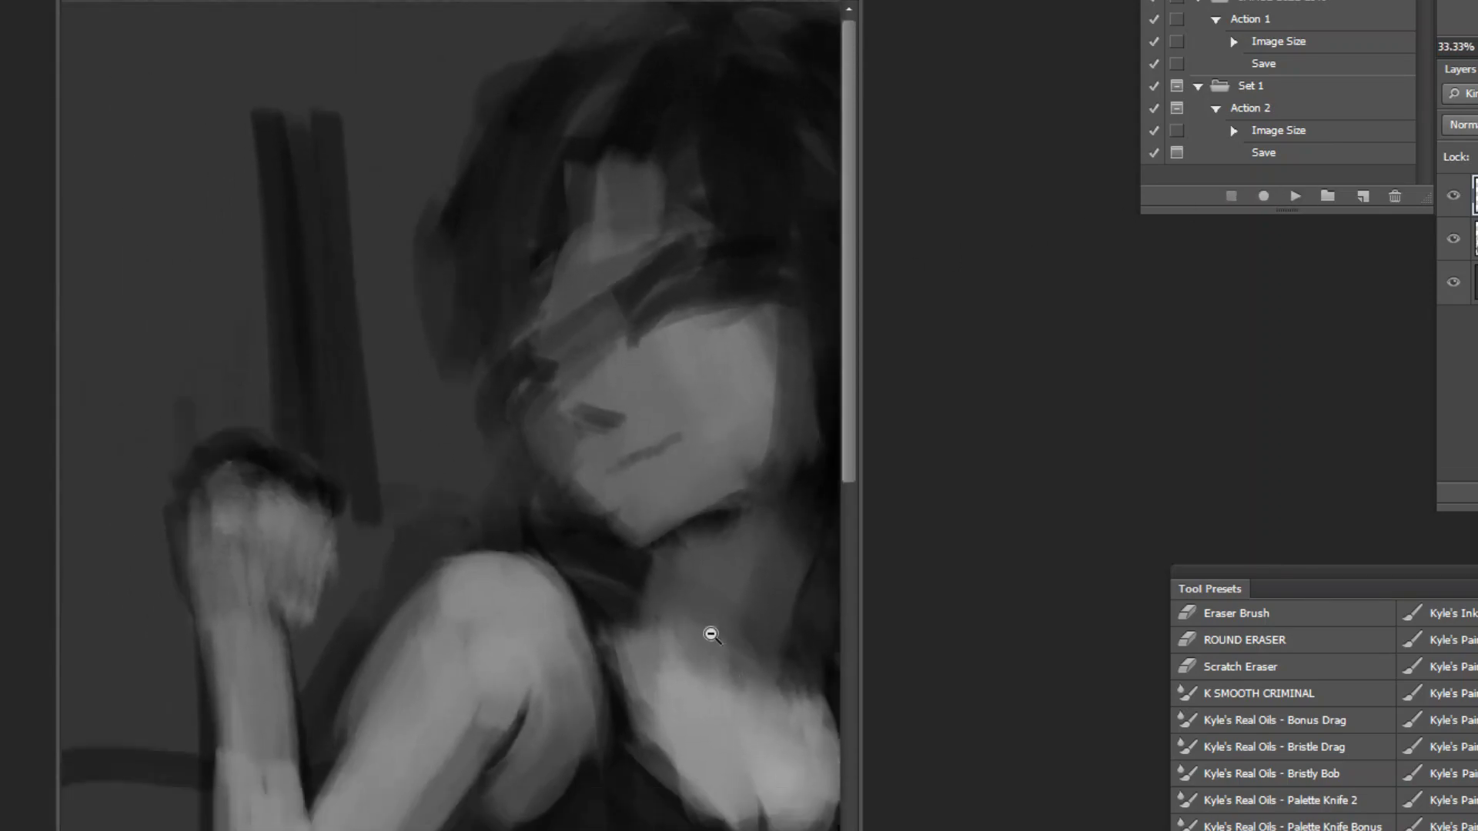
Step: Add a small dark mark at the fringe's lower edge and touch up the eye area with sampled face gray
ctrl+click(620, 197)
ctrl+click(621, 198)
drag(693, 308, 667, 323)
key(ctrl+z)
drag(424, 428, 469, 435)
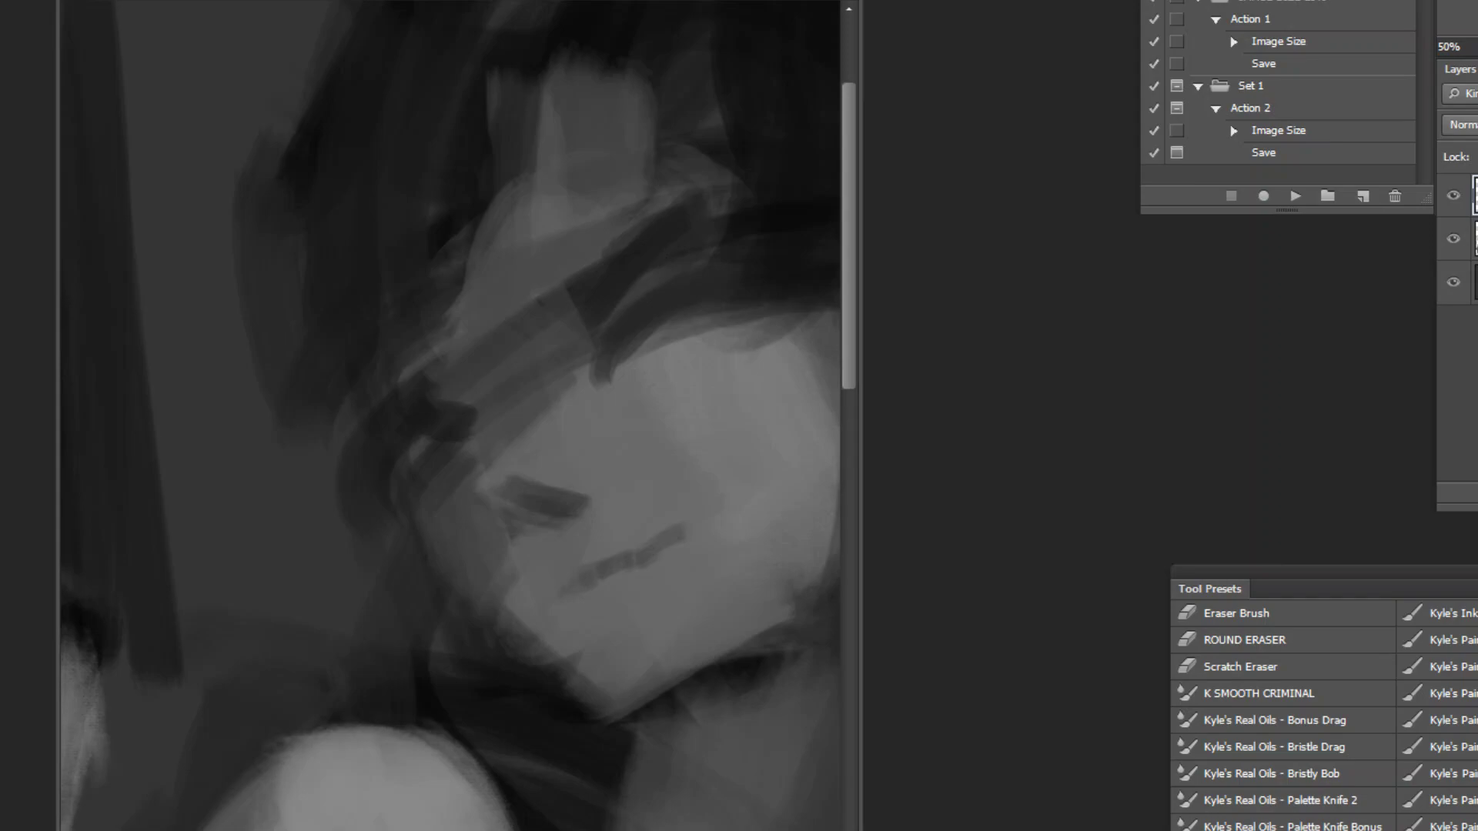
drag(668, 337, 673, 354)
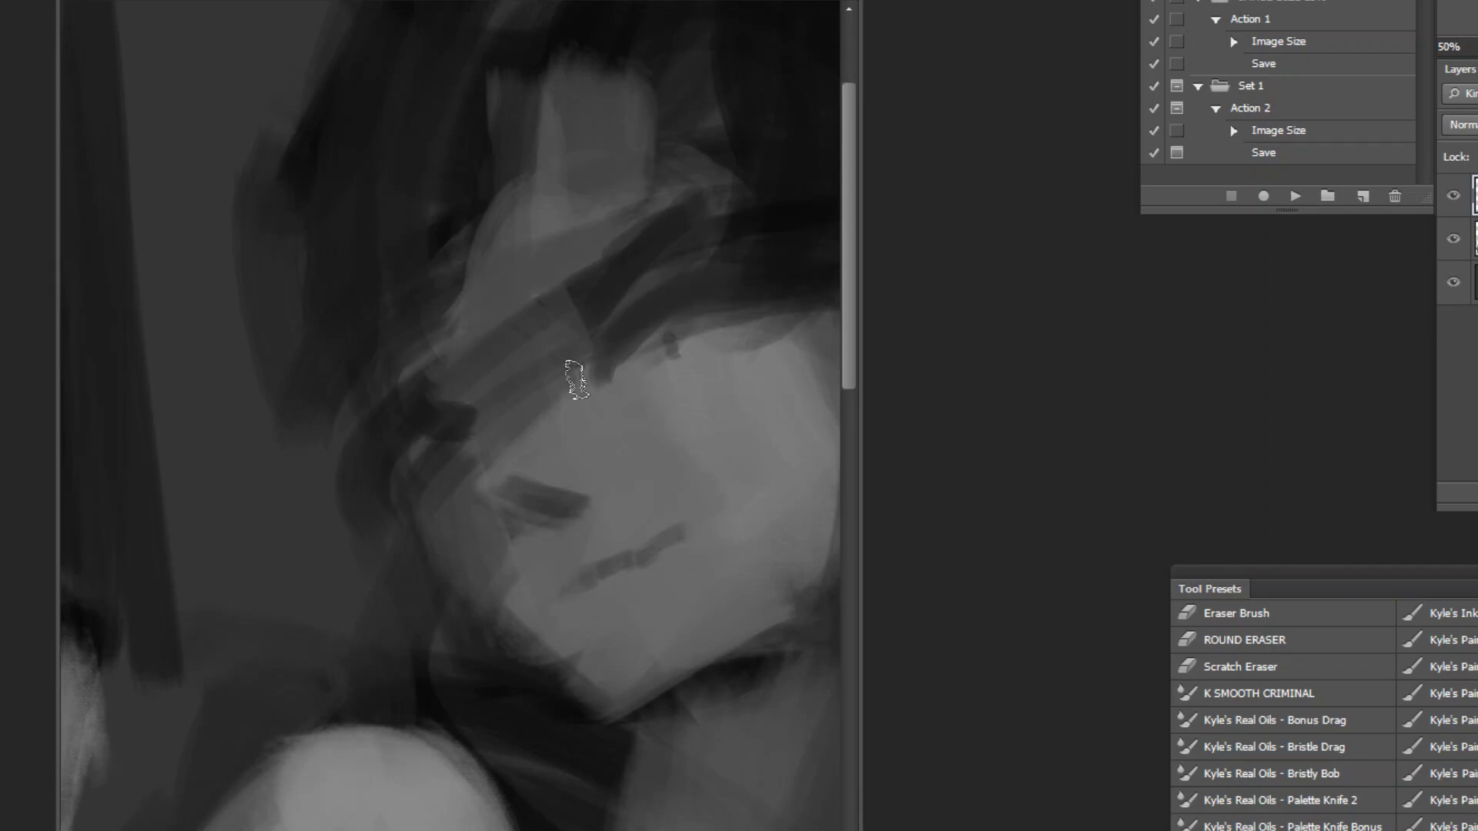
alt+click(528, 561)
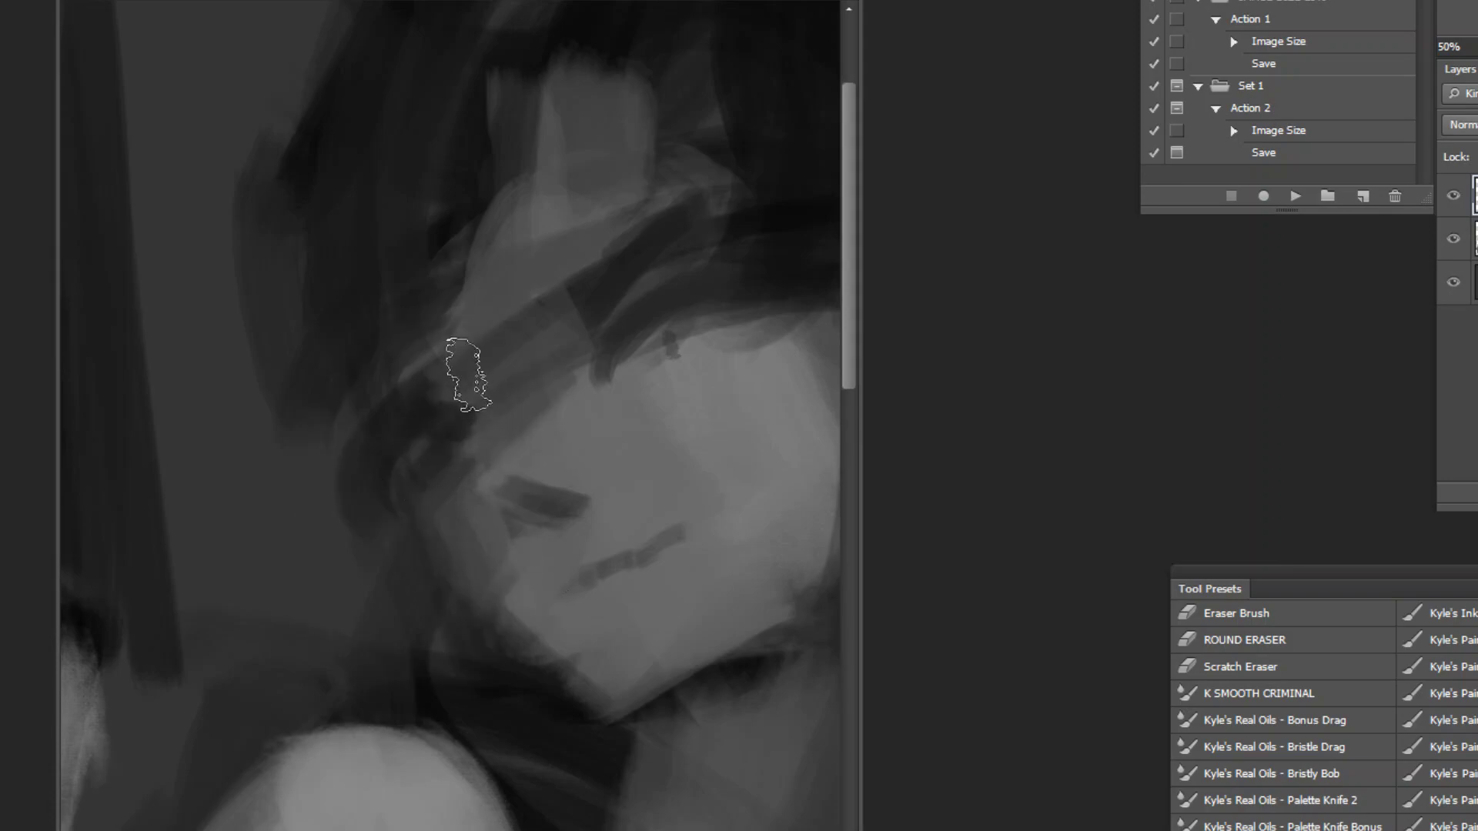
drag(590, 402, 540, 369)
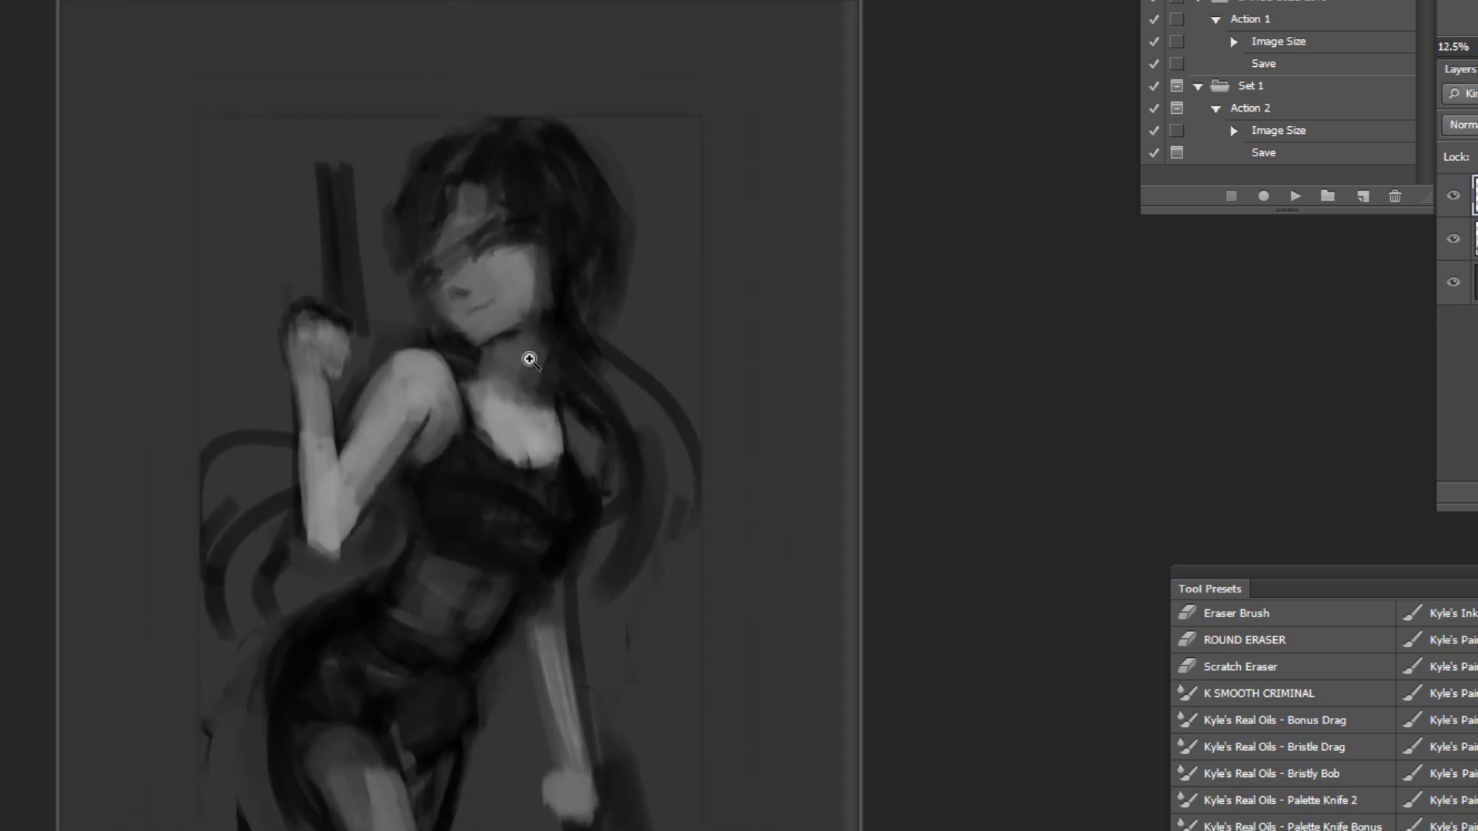
Step: Reshape the upright gun above the fist, extending its dark edge and lightening the barrel with sampled grays
alt+click(338, 298)
mouse_move(362, 327)
mouse_down()
mouse_move(358, 231)
mouse_move(361, 289)
mouse_up()
alt+click(306, 192)
mouse_move(322, 174)
mouse_down()
mouse_move(328, 296)
mouse_move(353, 303)
mouse_up()
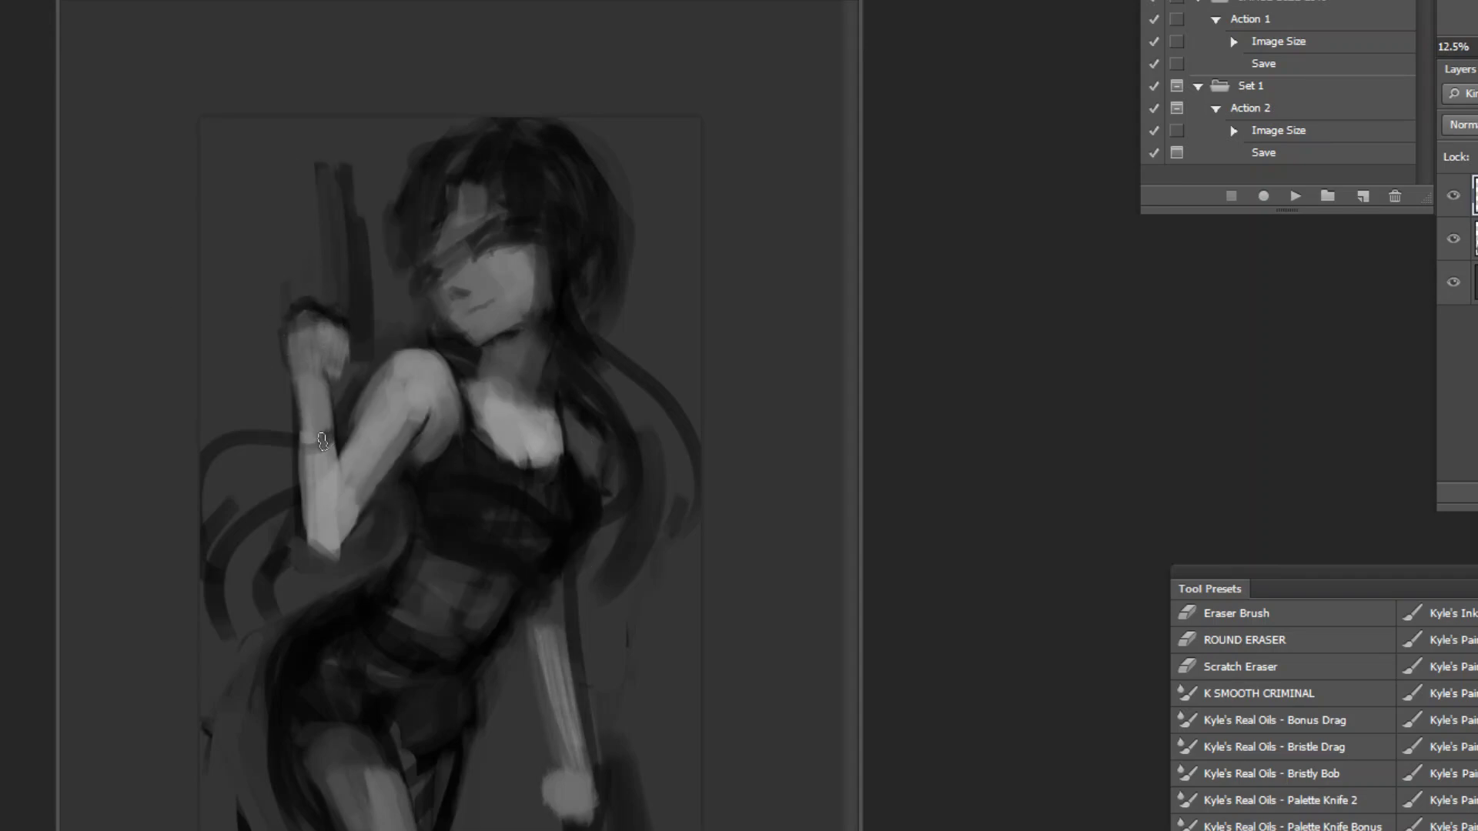
Step: Paint a dark band around the raised forearm and mirror the canvas back to check the fist
drag(301, 446, 320, 426)
click(1296, 196)
click(545, 260)
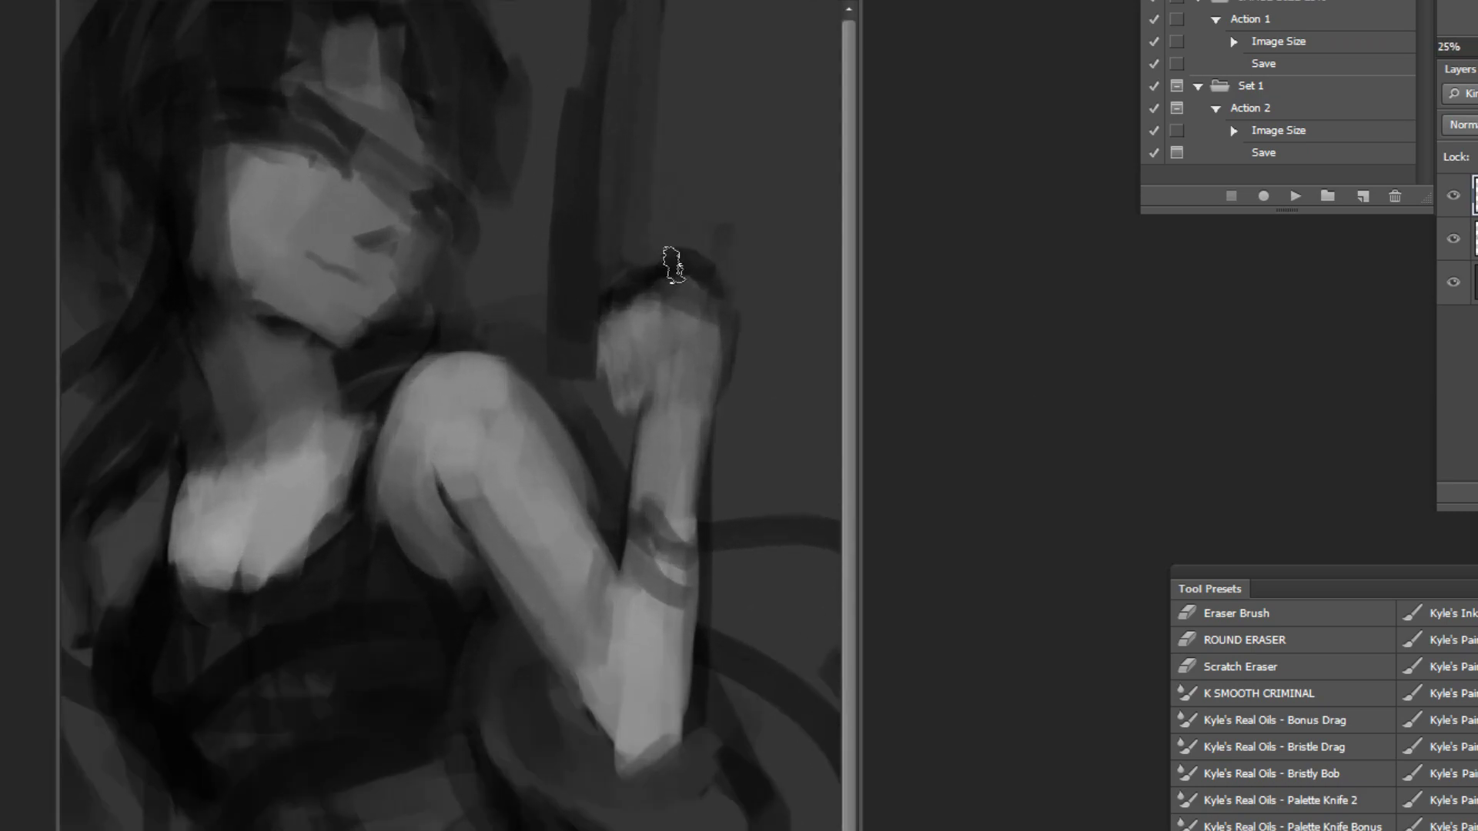
alt+click(660, 283)
alt+click(762, 389)
alt+click(763, 390)
ctrl+click(529, 462)
ctrl+click(521, 452)
Step: Slim the lowered forearm by painting along its outer edge with a sampled background gray
alt+click(356, 706)
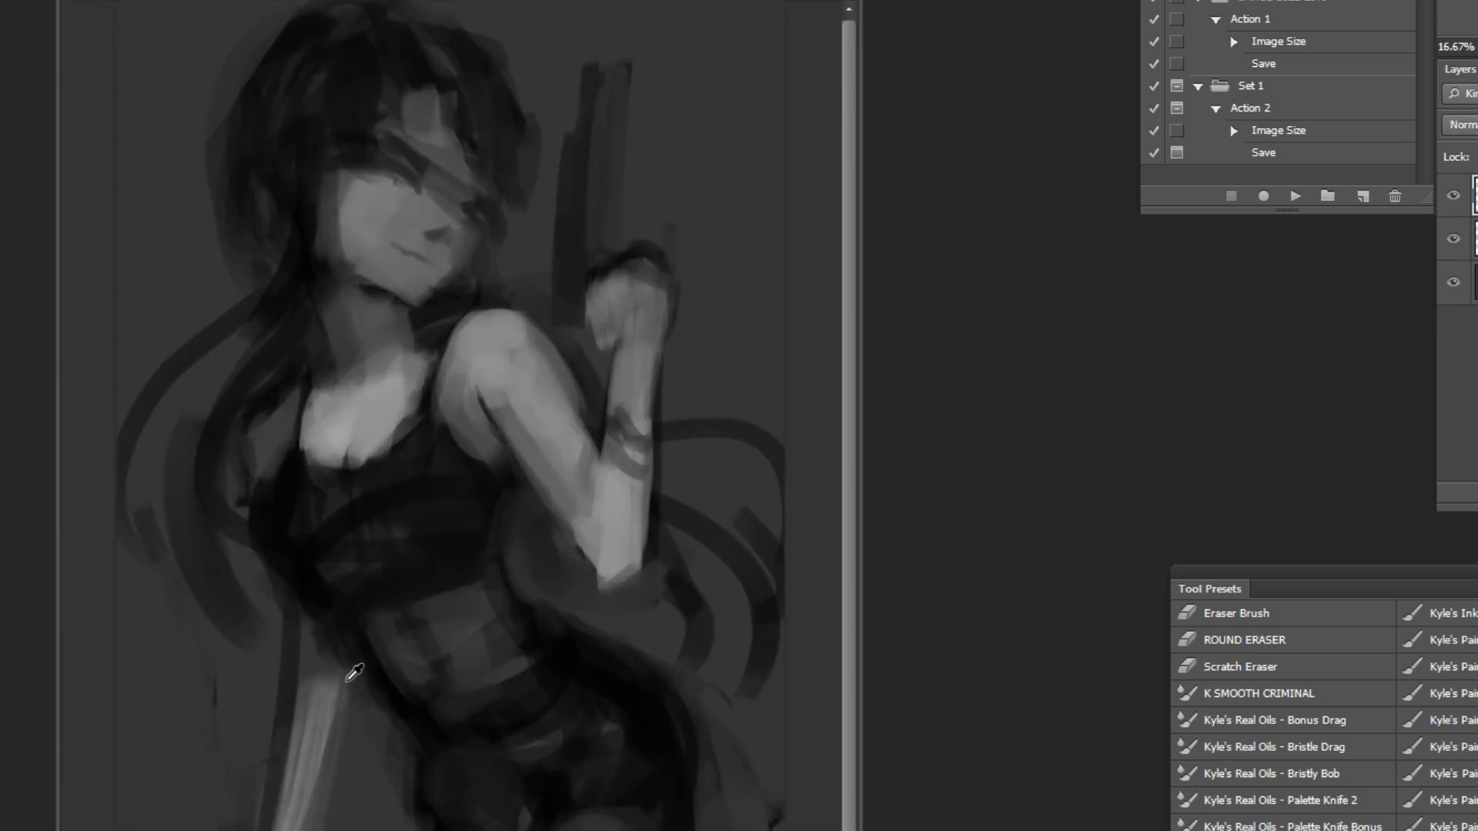
drag(290, 661, 285, 829)
drag(296, 712, 290, 814)
alt+click(317, 695)
alt+click(573, 702)
mouse_move(392, 518)
mouse_down()
mouse_move(305, 545)
mouse_move(281, 603)
mouse_up()
mouse_move(283, 515)
mouse_down()
mouse_move(450, 744)
mouse_move(283, 514)
mouse_up()
drag(491, 685, 283, 481)
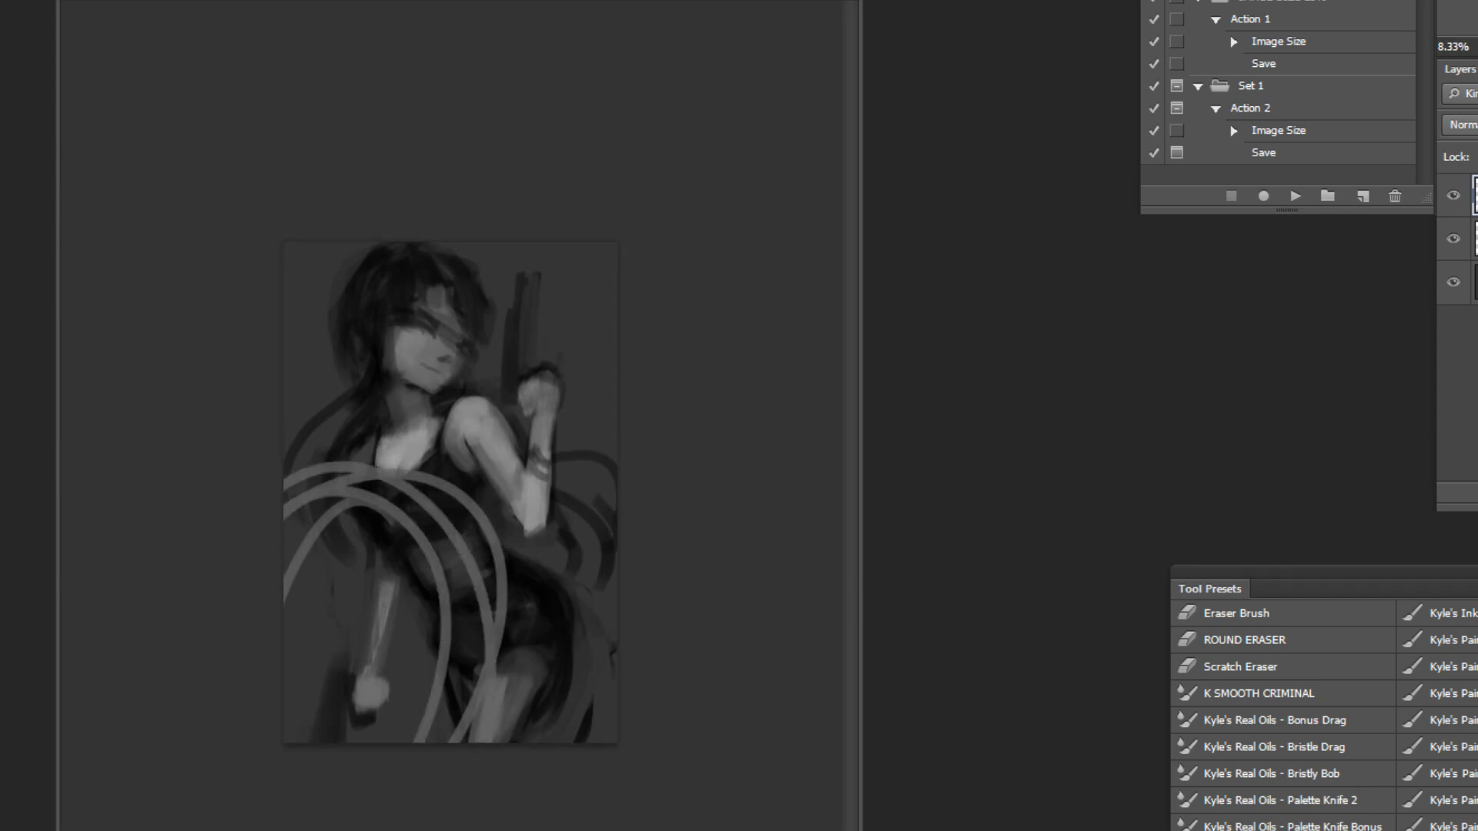
drag(457, 739, 283, 512)
key(ctrl+z)
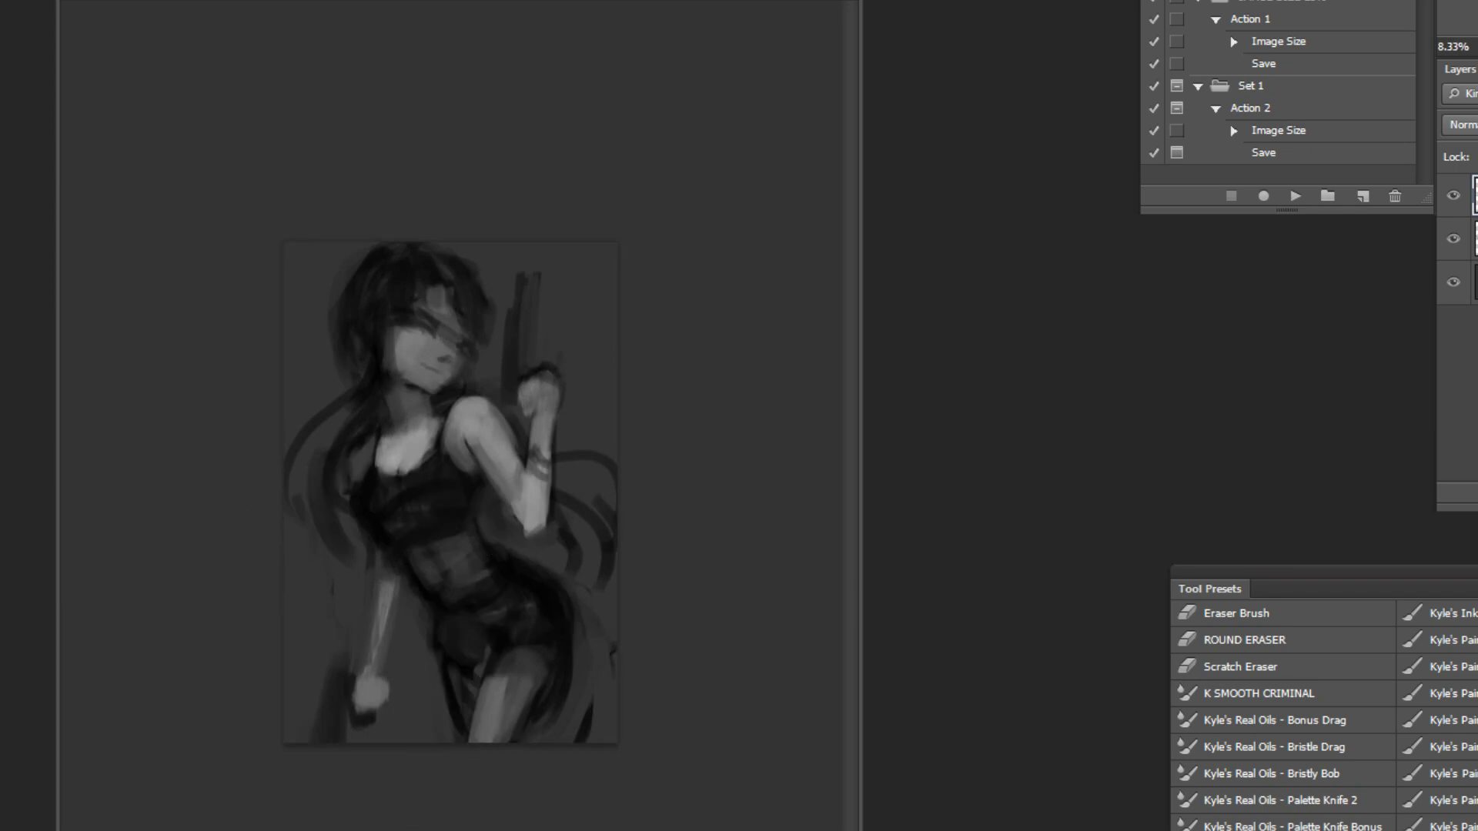
Step: Paint a light gray ear in the dark hair beside the face with a sampled skin tone
key(ctrl+plus)
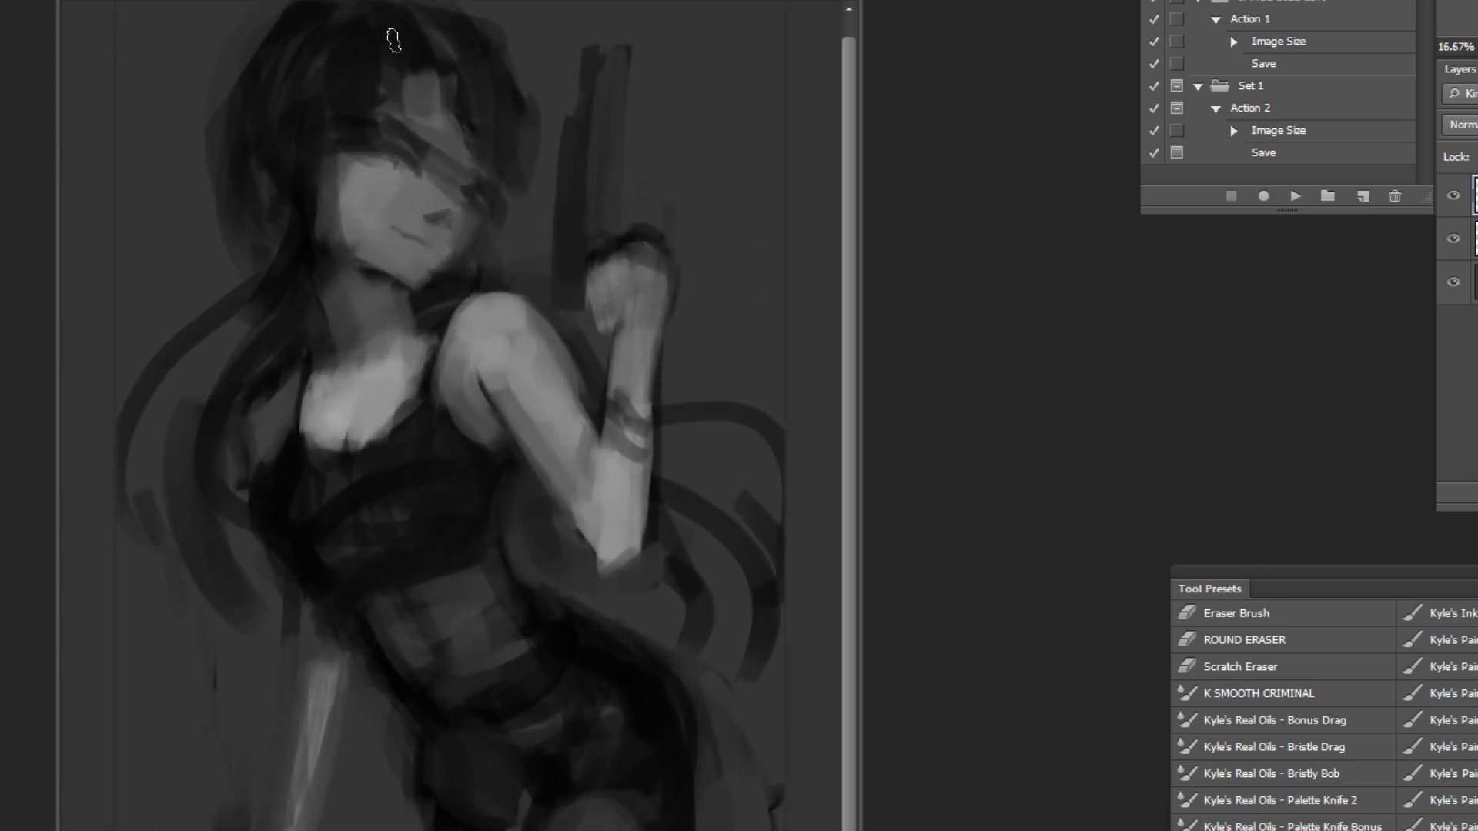
scroll(370, 43, up, 2)
alt+click(366, 373)
mouse_move(218, 297)
mouse_down()
mouse_move(224, 369)
mouse_move(227, 347)
mouse_move(202, 346)
mouse_up()
key(ctrl+alt+z)
key(ctrl+alt+z)
key(ctrl+alt+z)
mouse_move(202, 284)
mouse_down()
mouse_move(225, 354)
mouse_move(204, 354)
mouse_move(235, 381)
mouse_up()
alt+click(322, 406)
drag(327, 424, 350, 462)
key(ctrl+alt+z)
key(bracketleft)
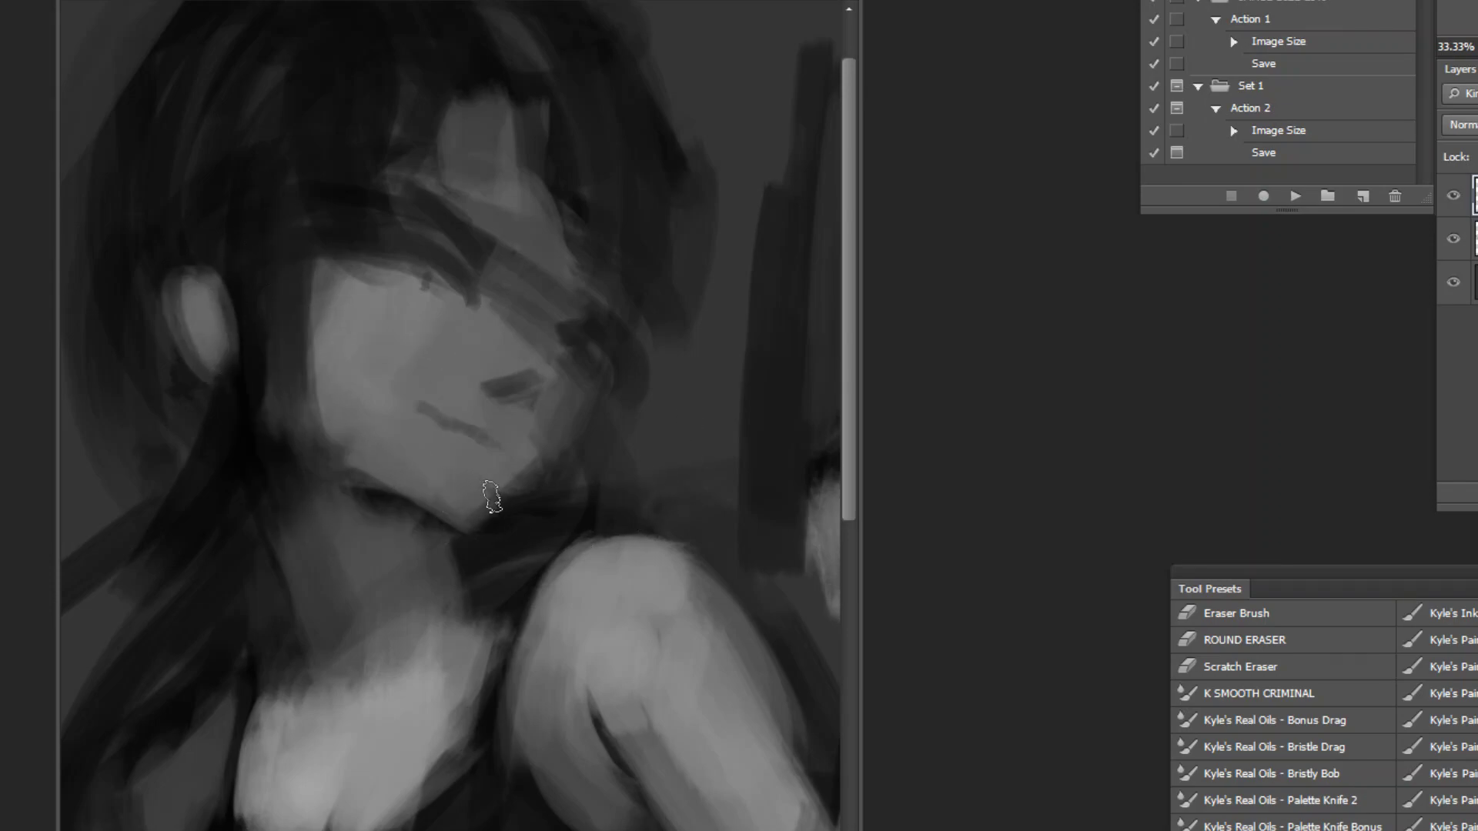
Step: Clean up the waist edge with sampled background gray and refine the top's neckline beside the chest
key(ctrl+minus)
key(ctrl+minus)
key(ctrl+minus)
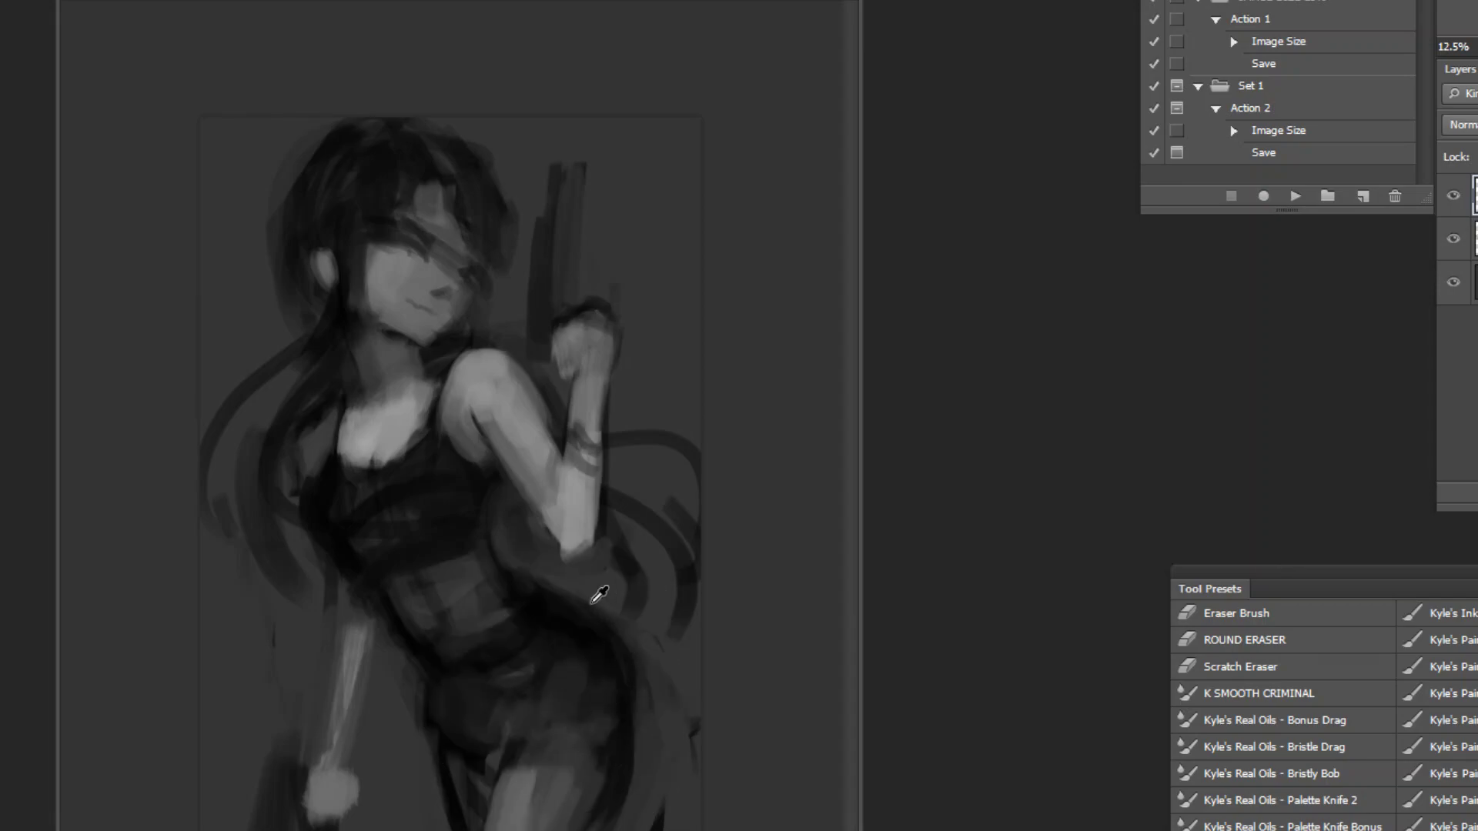
alt+click(391, 653)
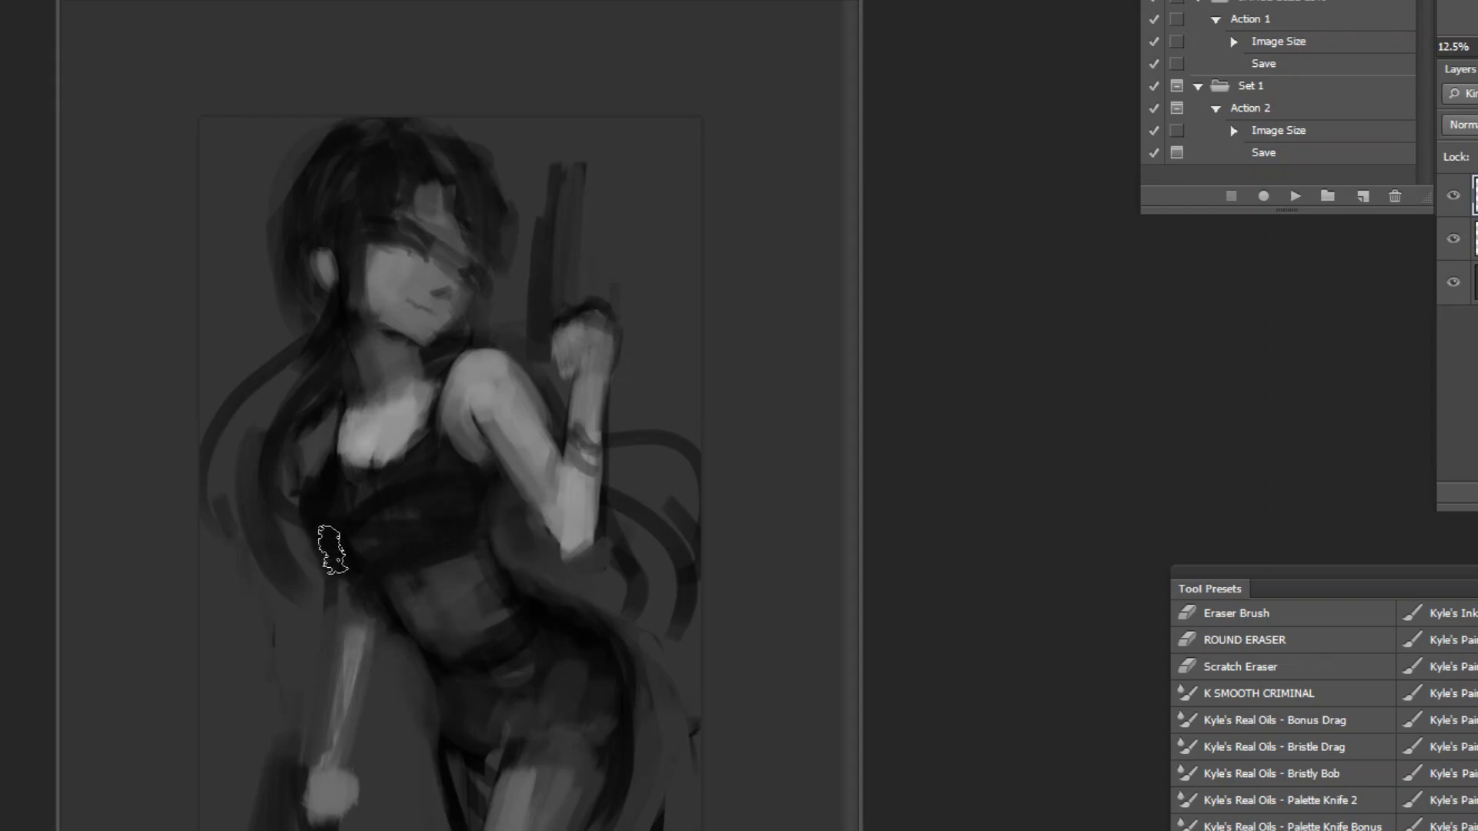
alt+click(373, 431)
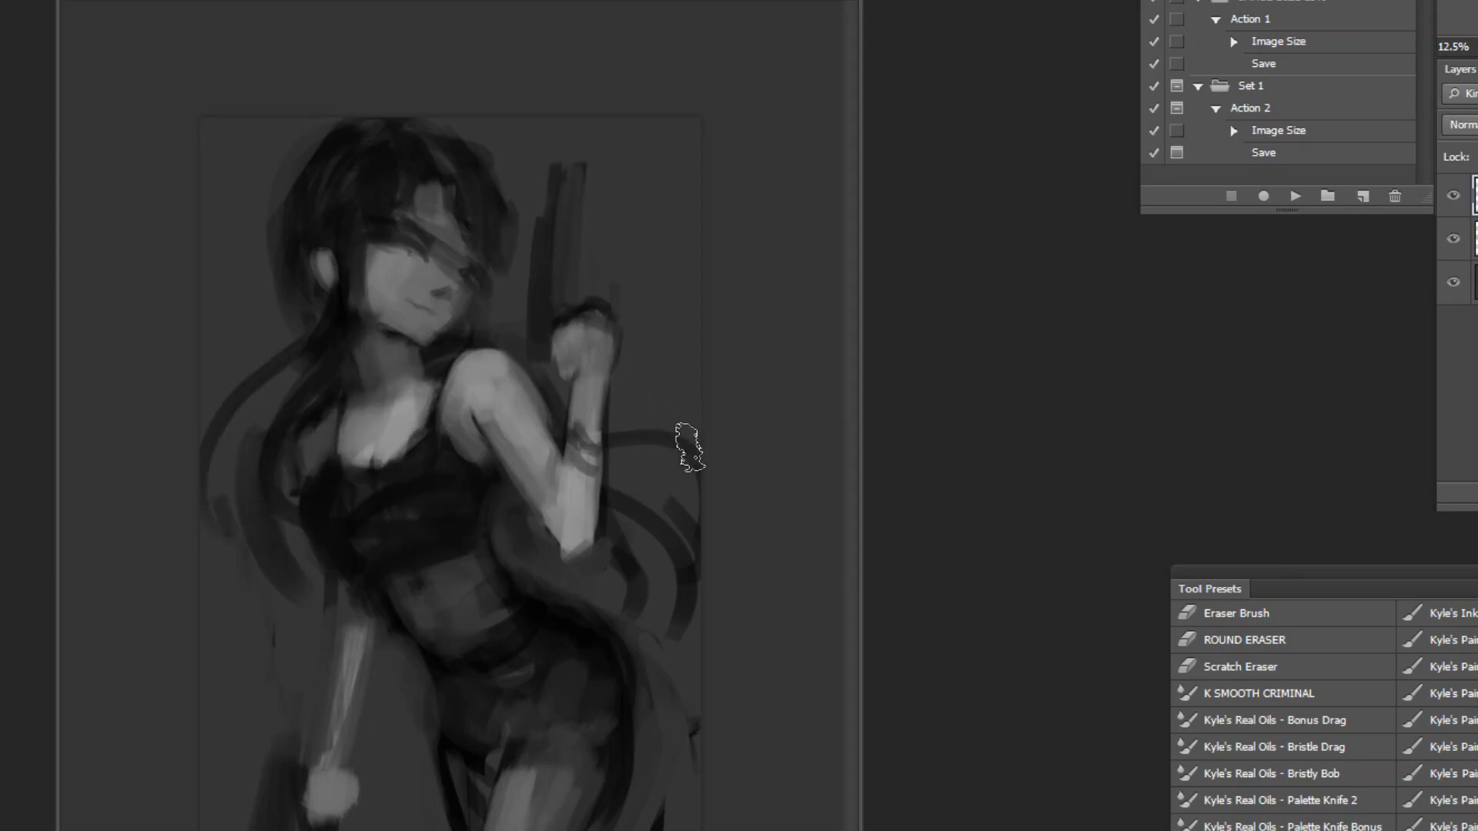
Step: Shade the outer edge of the raised upper arm with a darker sampled gray
alt+click(616, 534)
ctrl+click(617, 534)
ctrl+click(506, 363)
alt+click(648, 575)
alt+click(543, 532)
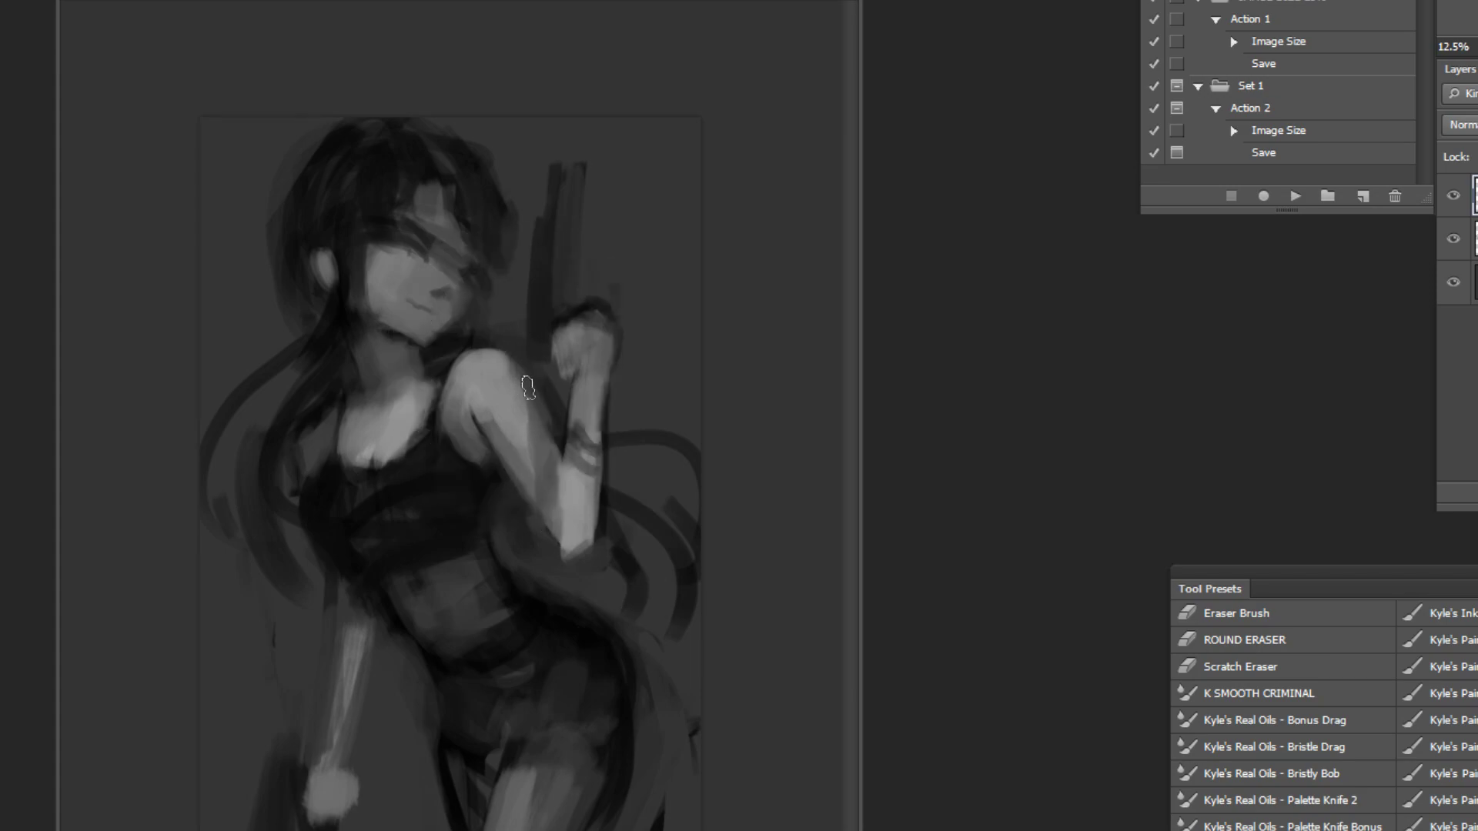
Step: Clean up the area below the gun with sampled gray and darken the top of the lowered forearm
alt+click(486, 304)
alt+click(298, 396)
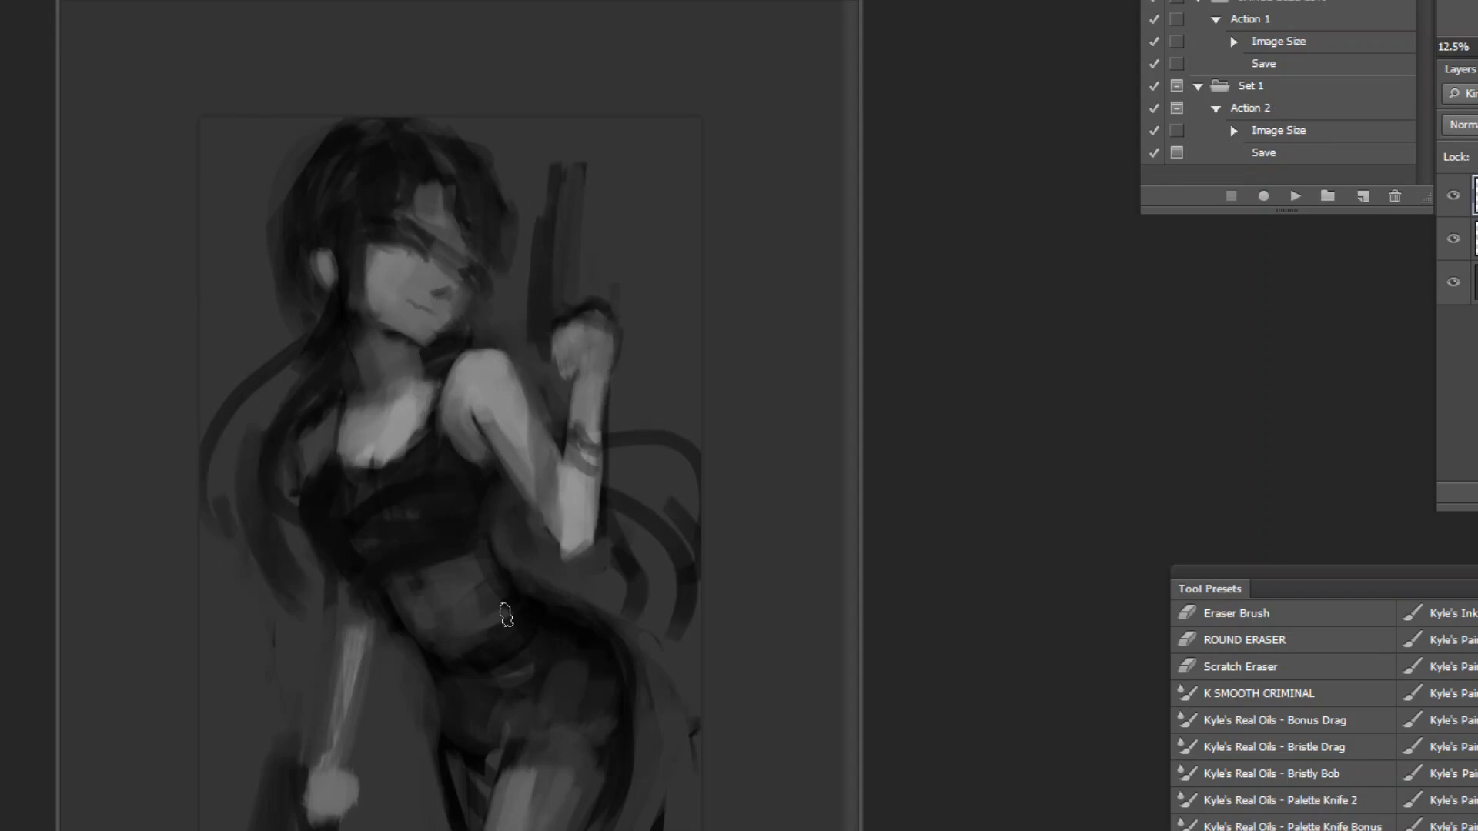
drag(351, 621, 368, 662)
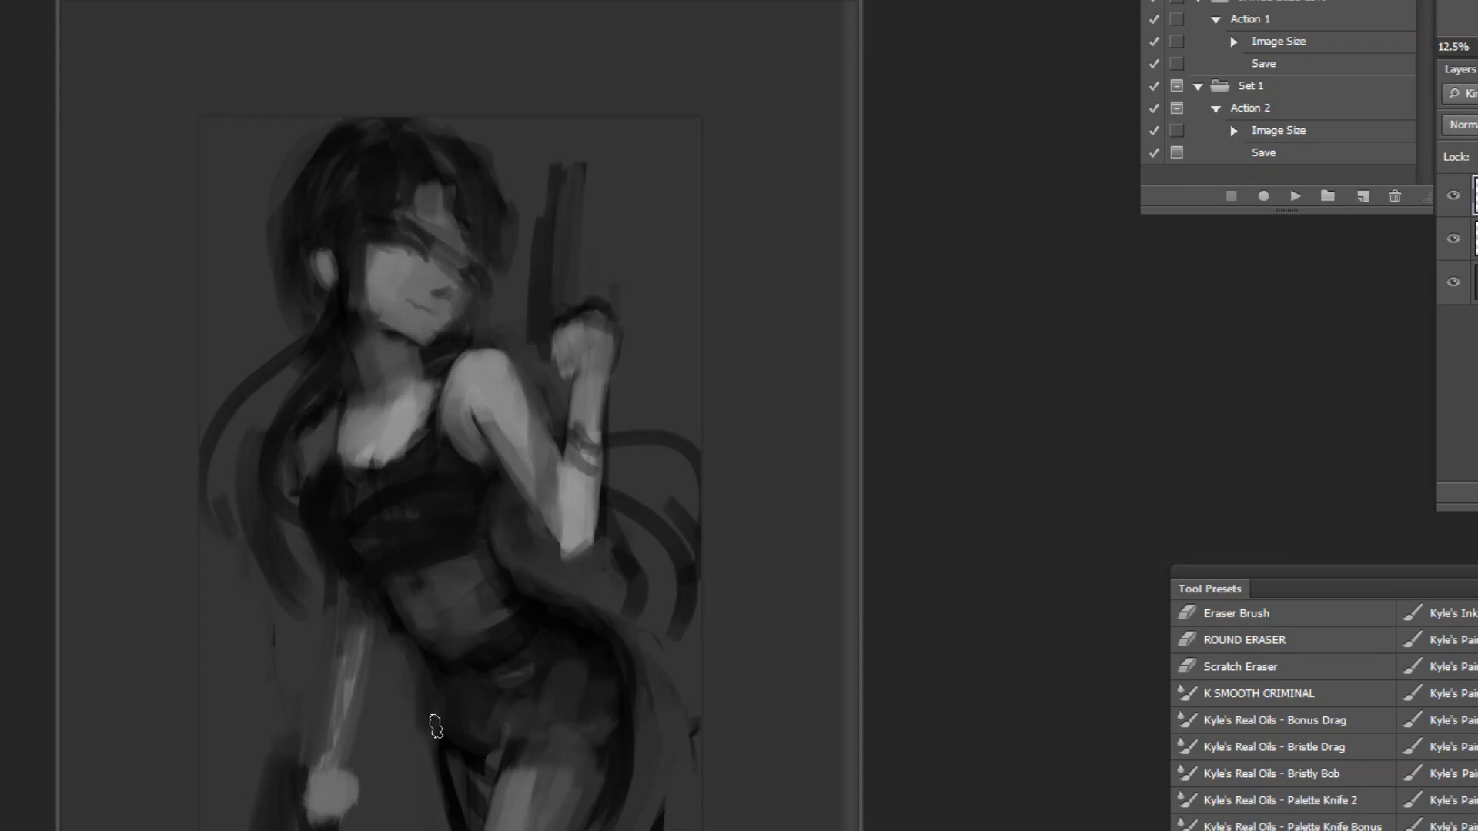
Step: Soften the dark hair beside the far eye and smooth the fringe's lower edge above the face
click(474, 241)
click(396, 103)
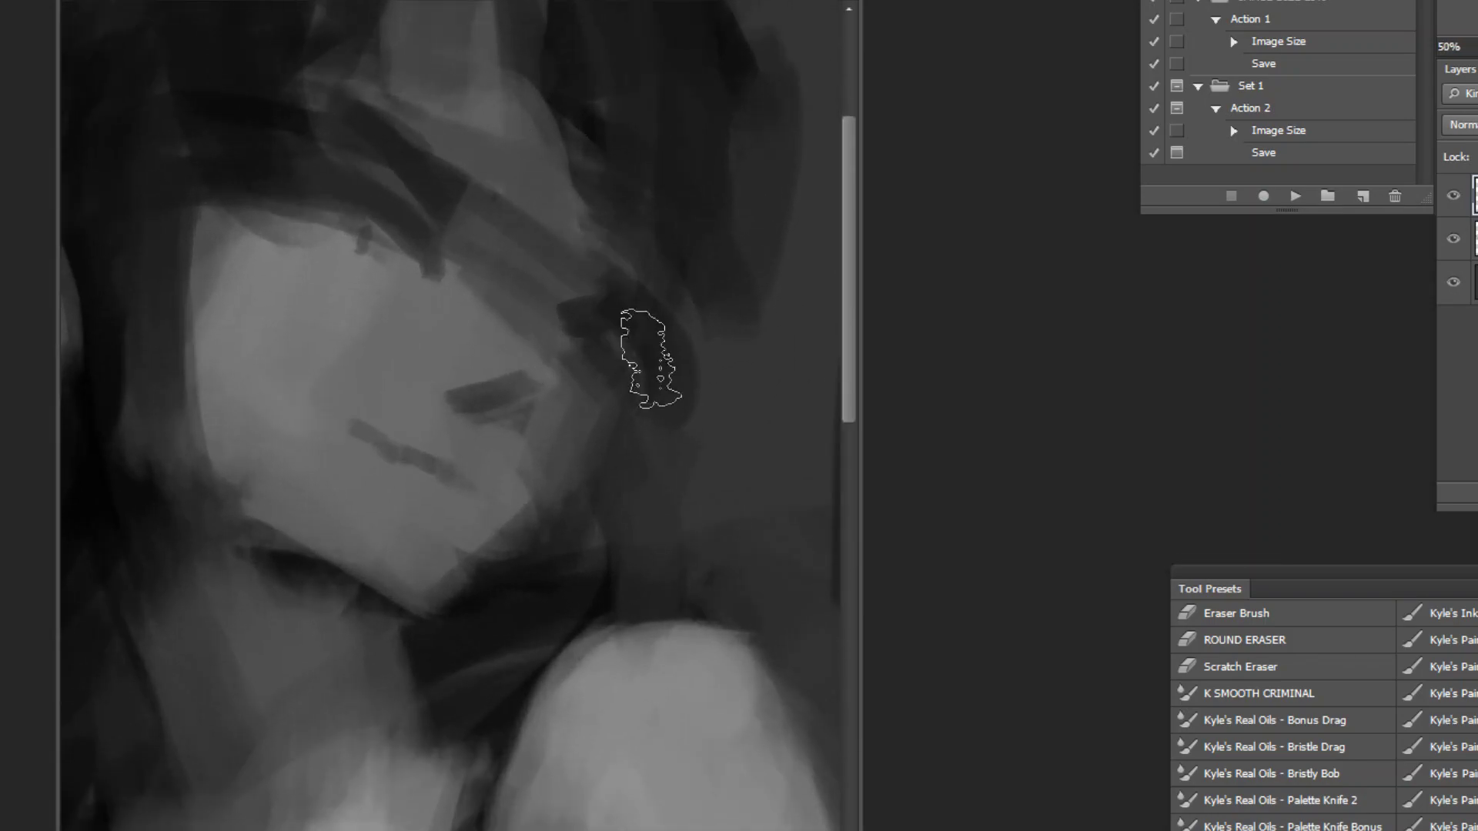
click(413, 231)
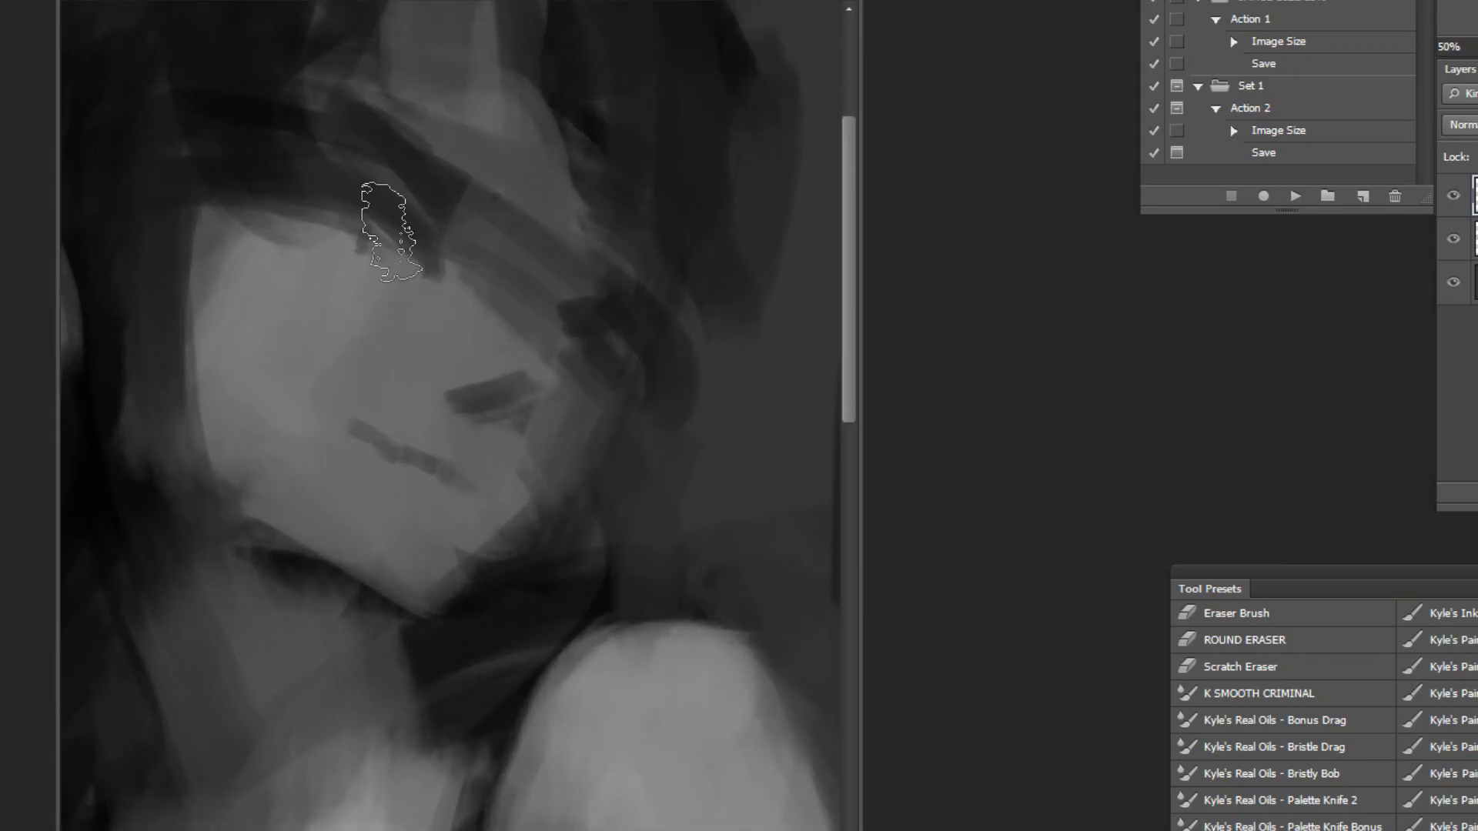
drag(360, 209, 402, 236)
key(ctrl+space)
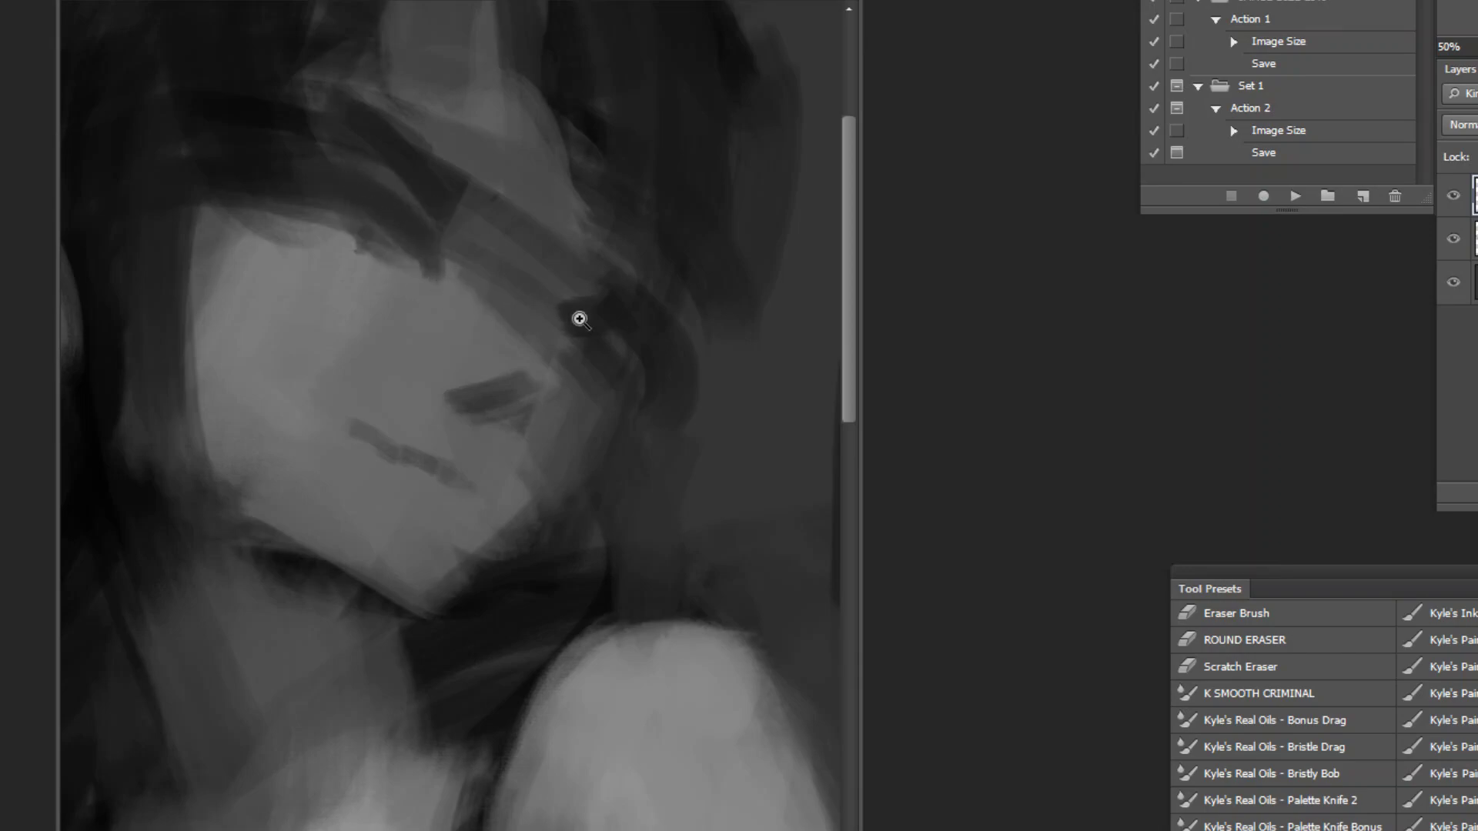
alt+click(593, 312)
Step: Darken the hair lock along the cheek and reshape the ear higher and slimmer with sampled tones
click(420, 142)
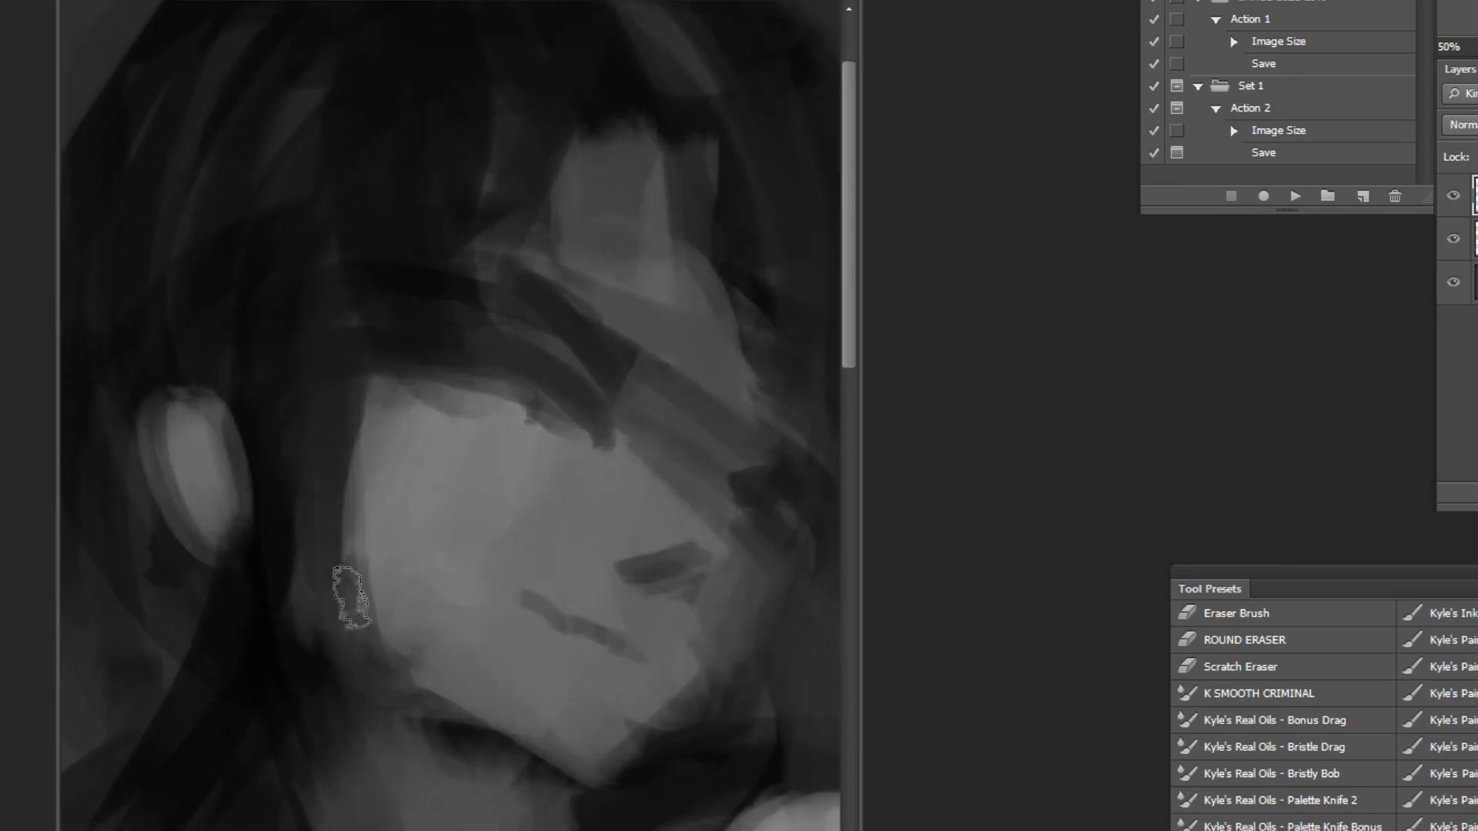
drag(368, 475, 355, 556)
alt+click(201, 441)
drag(206, 408, 230, 497)
mouse_move(201, 382)
mouse_down()
mouse_move(230, 431)
mouse_move(170, 505)
mouse_up()
alt+click(157, 341)
drag(166, 435, 204, 539)
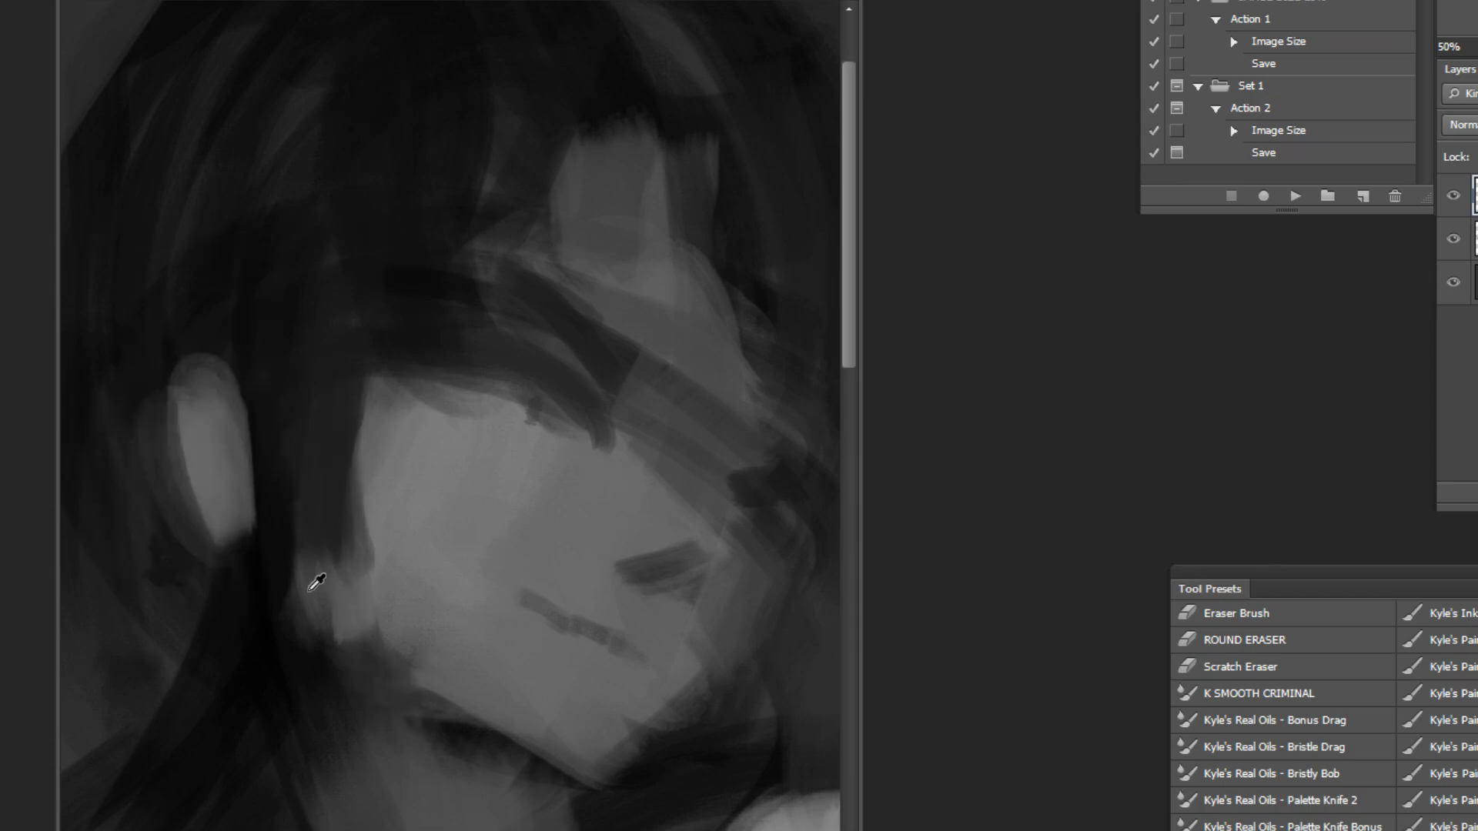
Step: Extend the jawline back toward the ear with skin gray and narrow the forehead patch with dark hair
alt+click(420, 606)
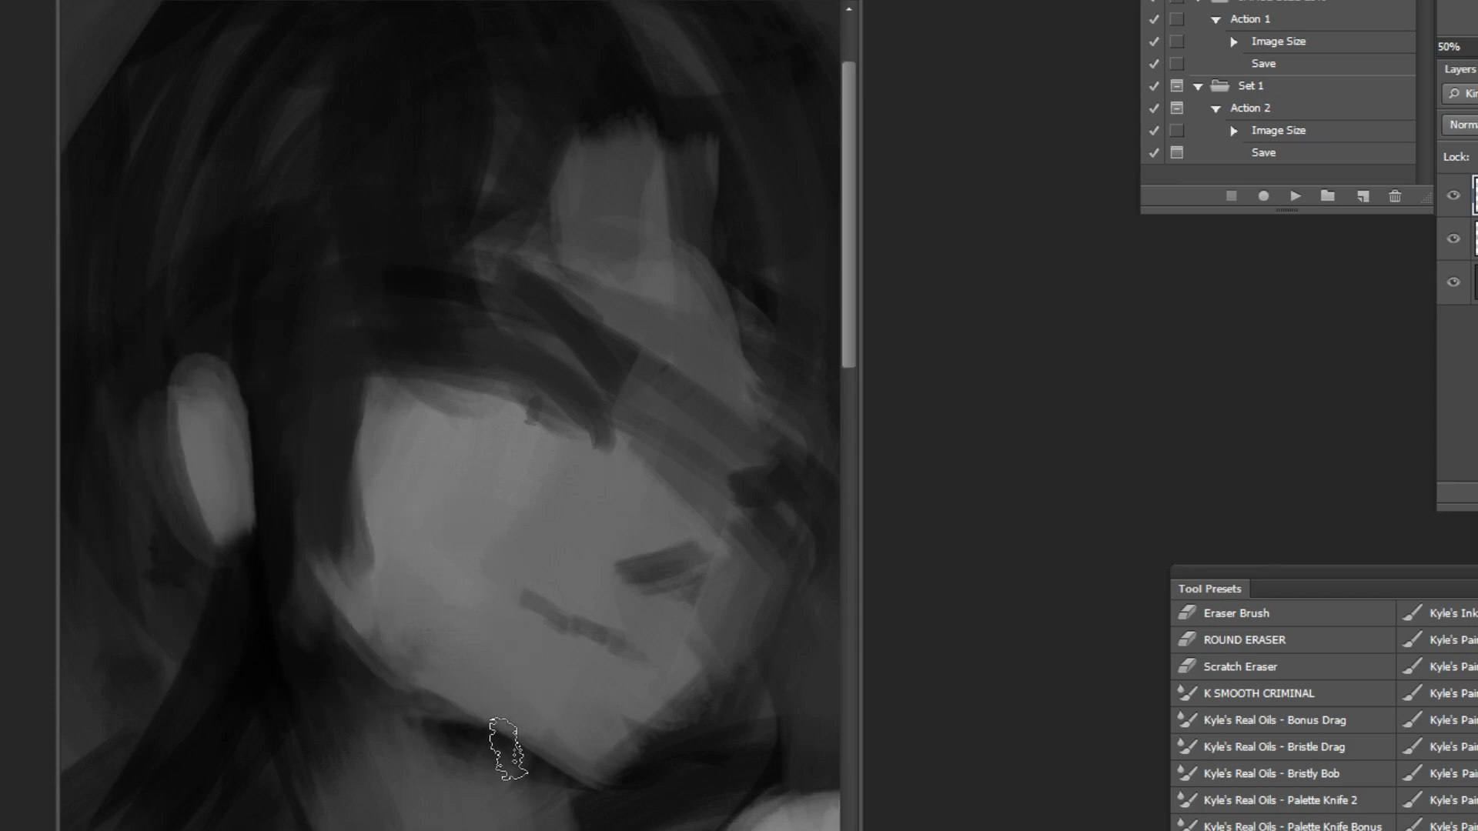
alt+click(674, 773)
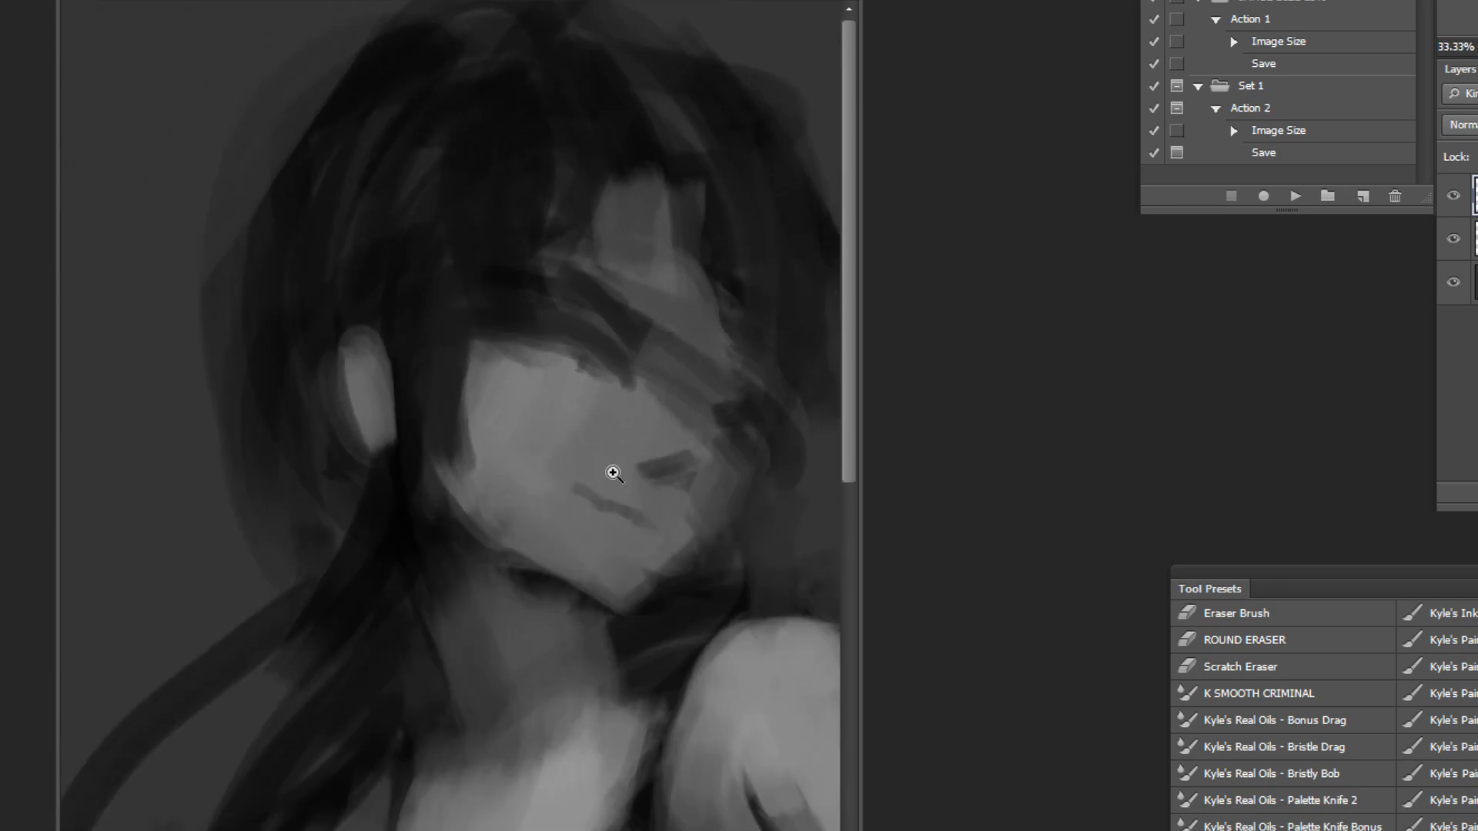
drag(607, 197, 634, 209)
alt+click(680, 308)
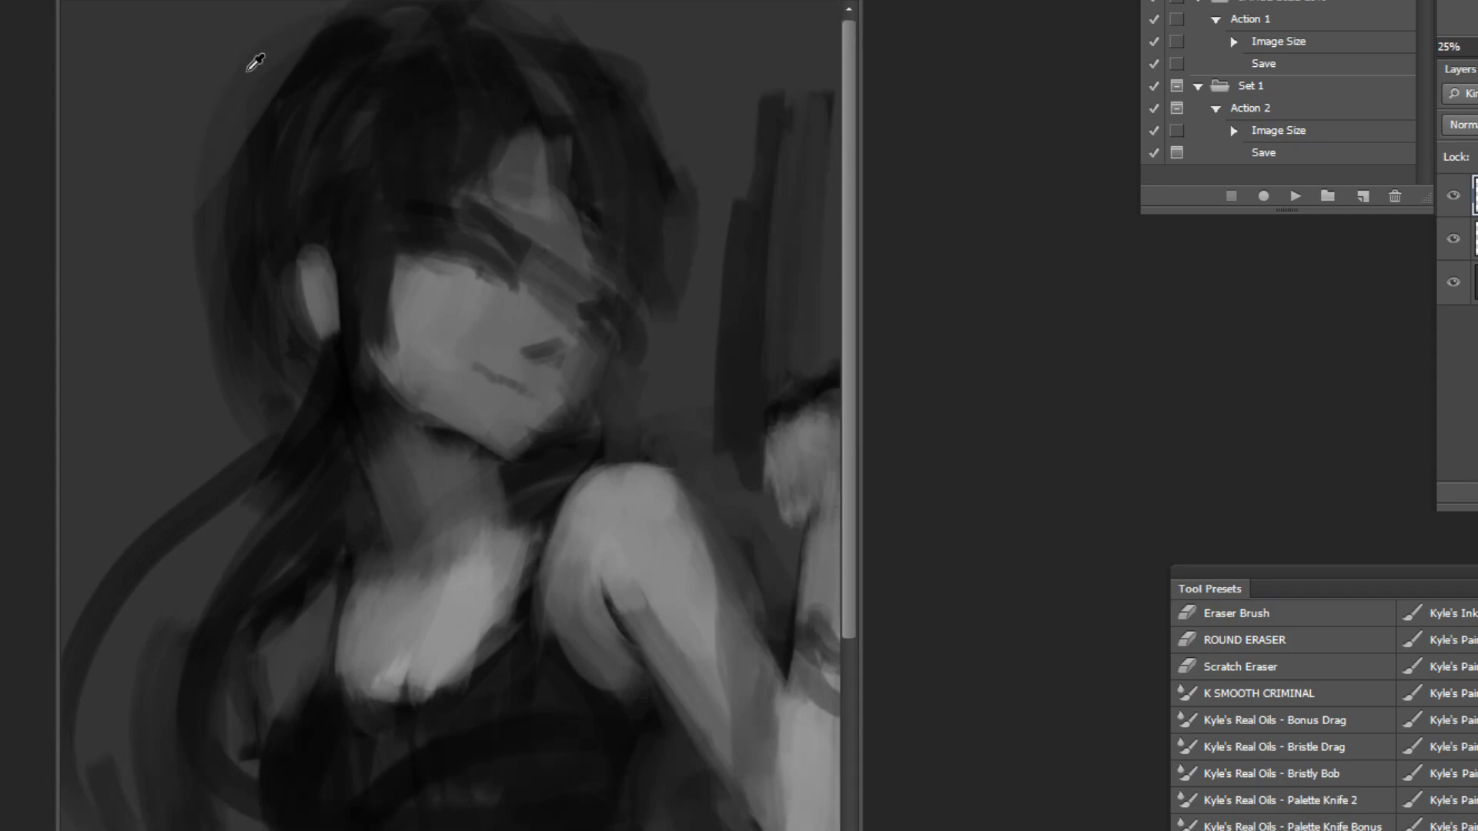
key(ctrl+minus)
key(ctrl+minus)
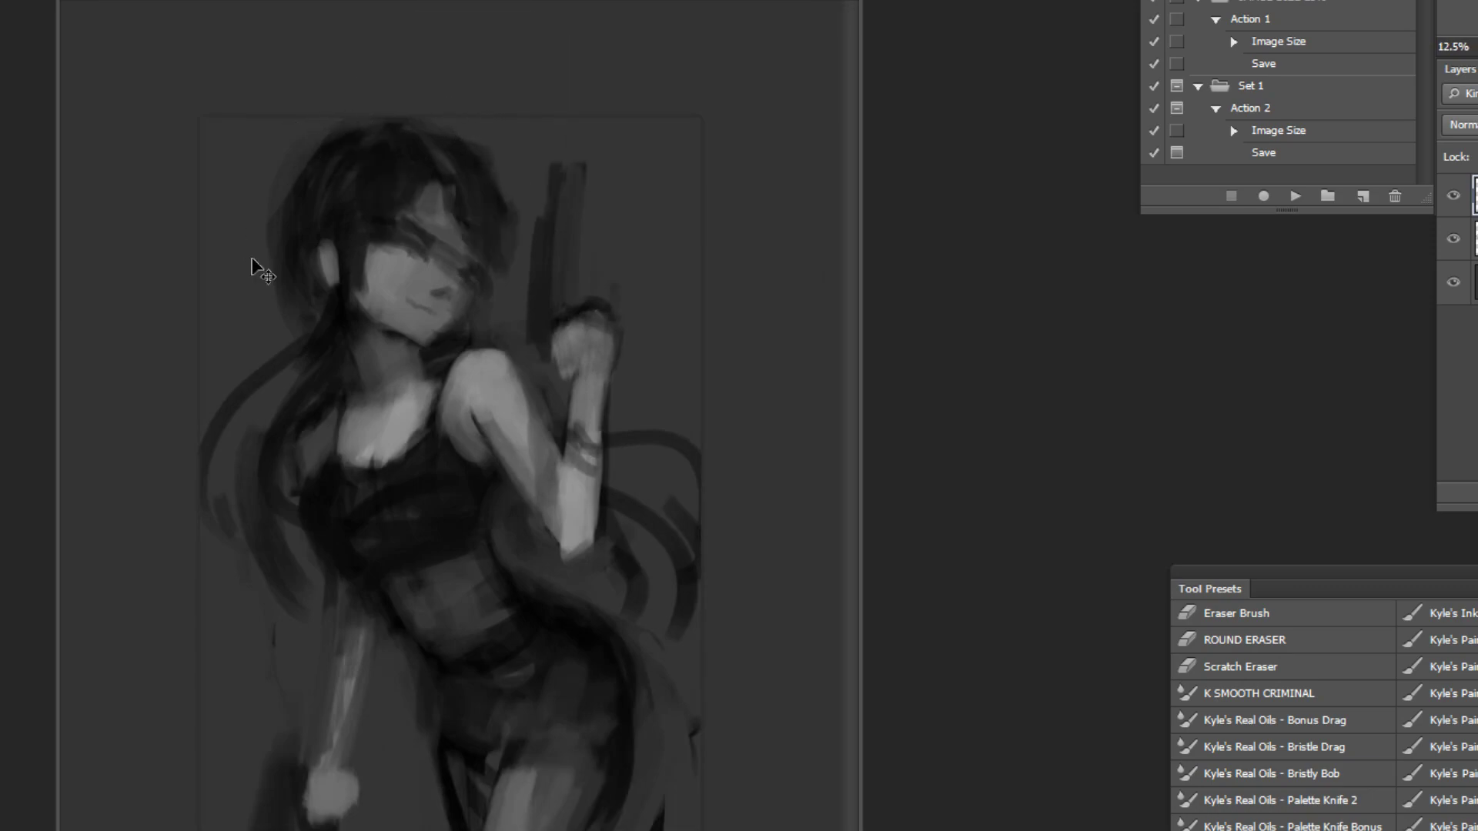
Step: Merge the painting layer down and scale the figure up slightly past the canvas edges with Free Transform
key(ctrl+e)
key(ctrl+t)
drag(729, 88, 754, 82)
drag(649, 517, 649, 530)
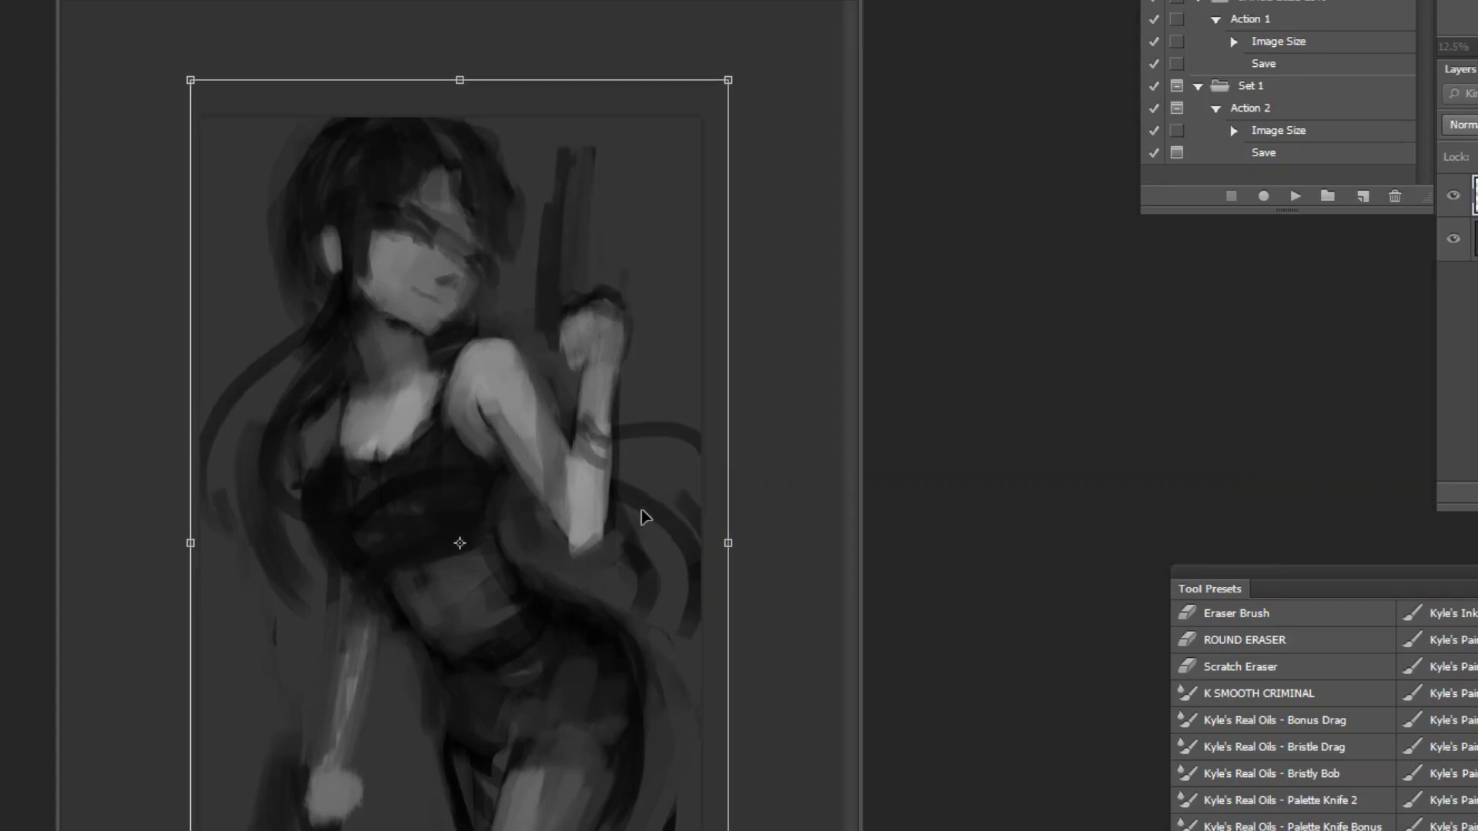
key(Return)
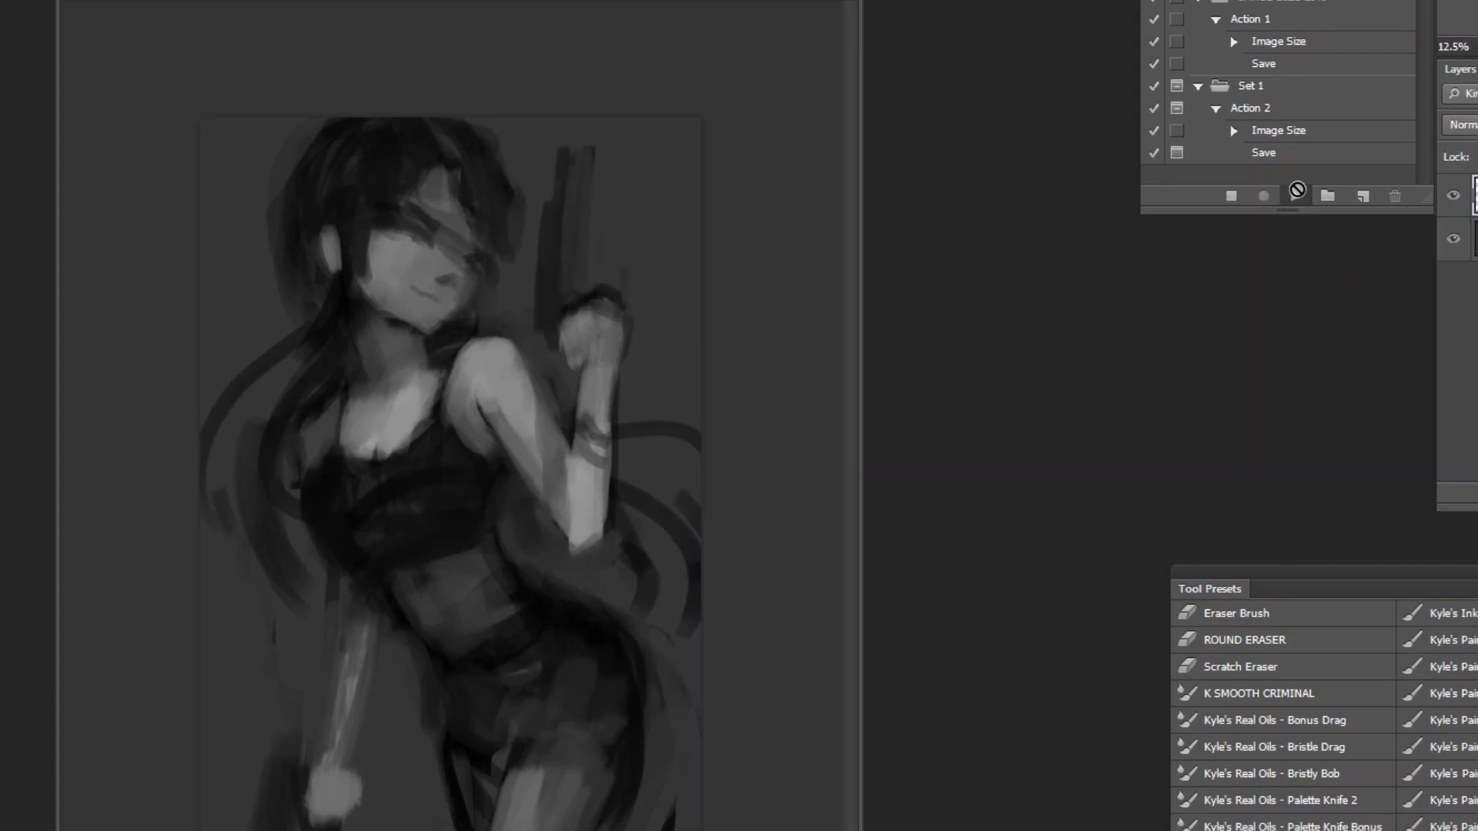
Step: Mirror the canvas and brush over the forehead and hair edge above the far eye
click(1296, 197)
ctrl+click(535, 116)
ctrl+click(532, 103)
ctrl+click(528, 91)
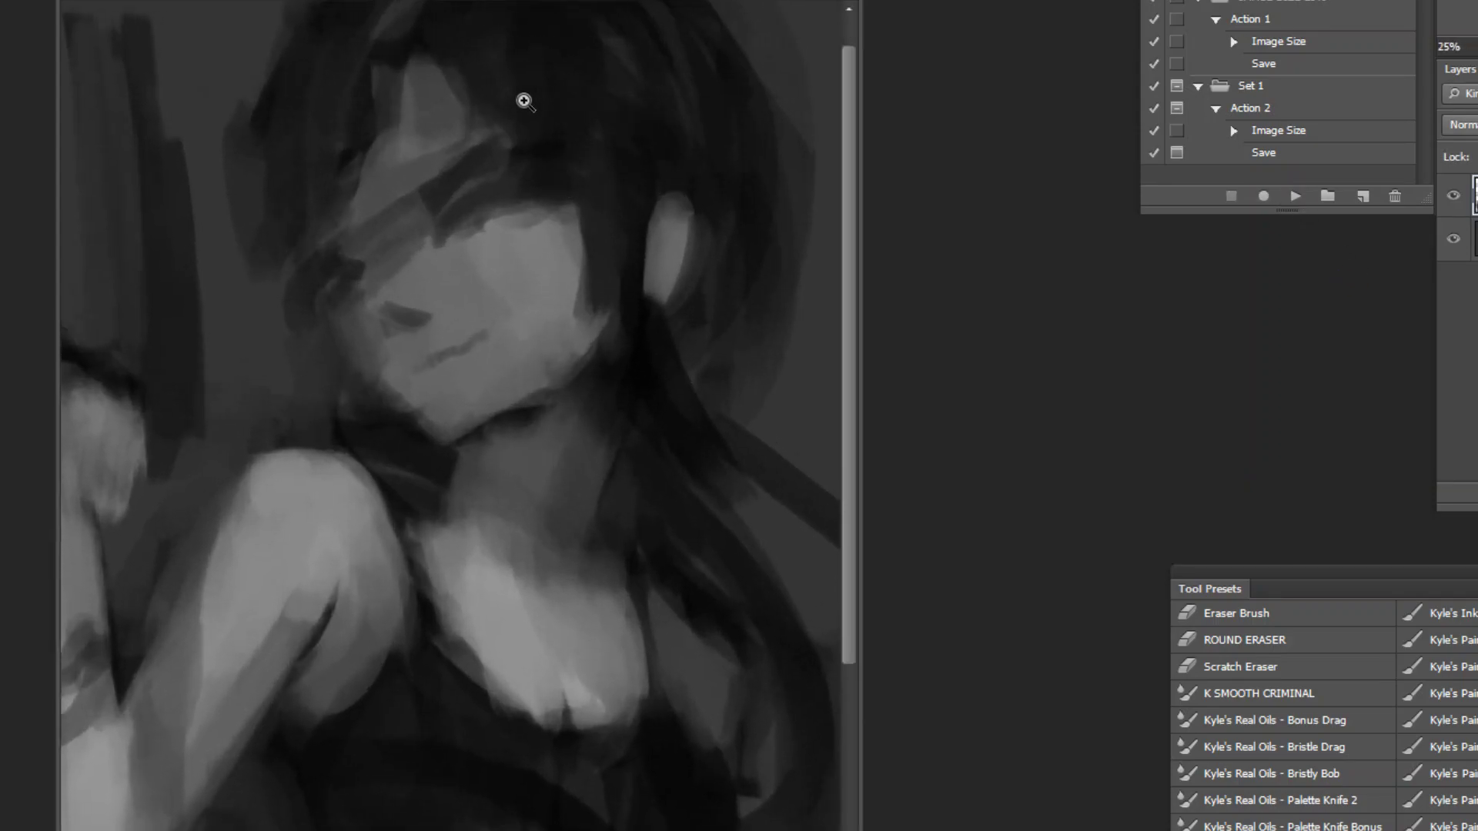
alt+click(488, 277)
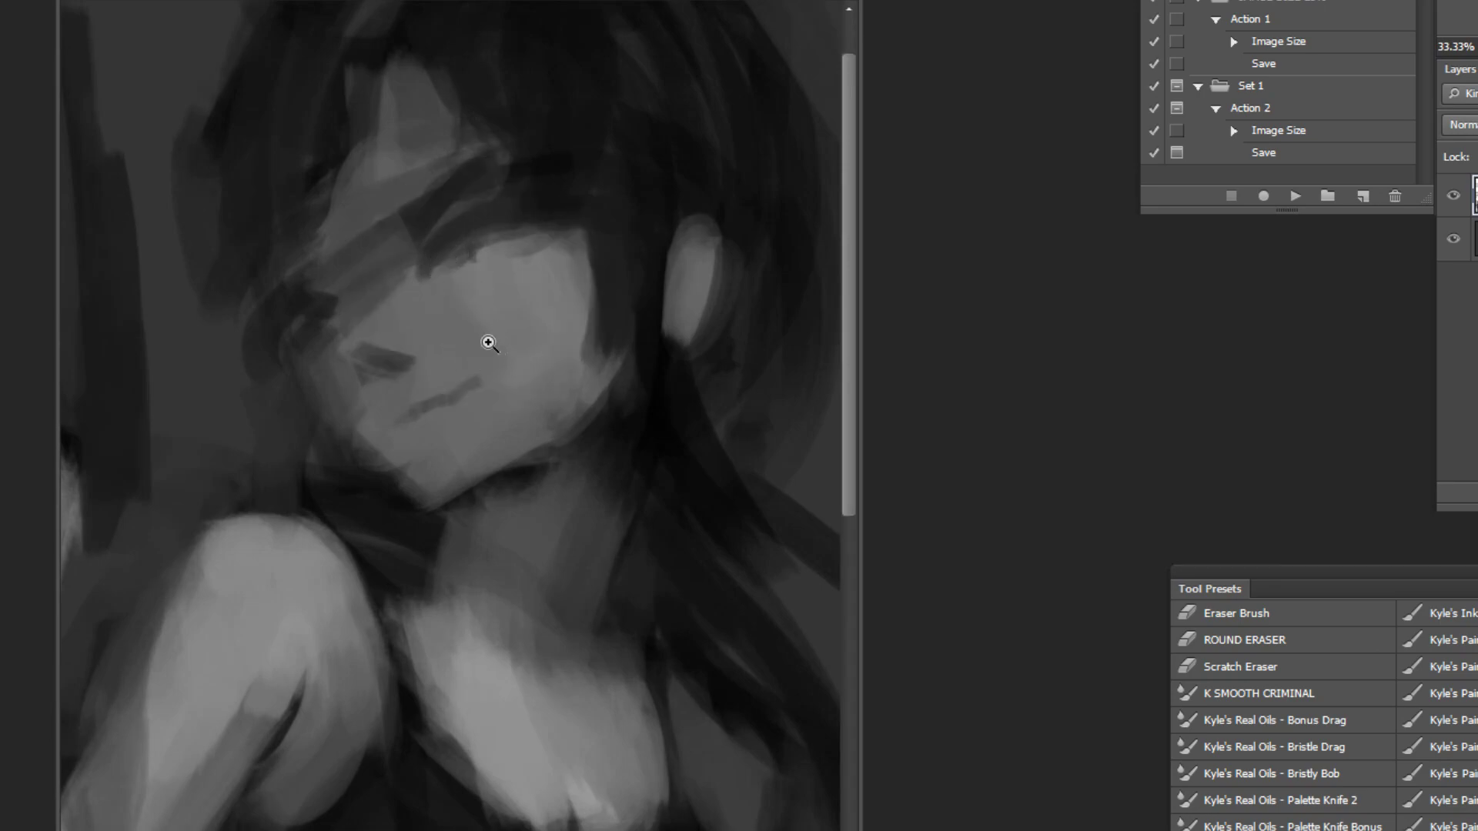
click(476, 213)
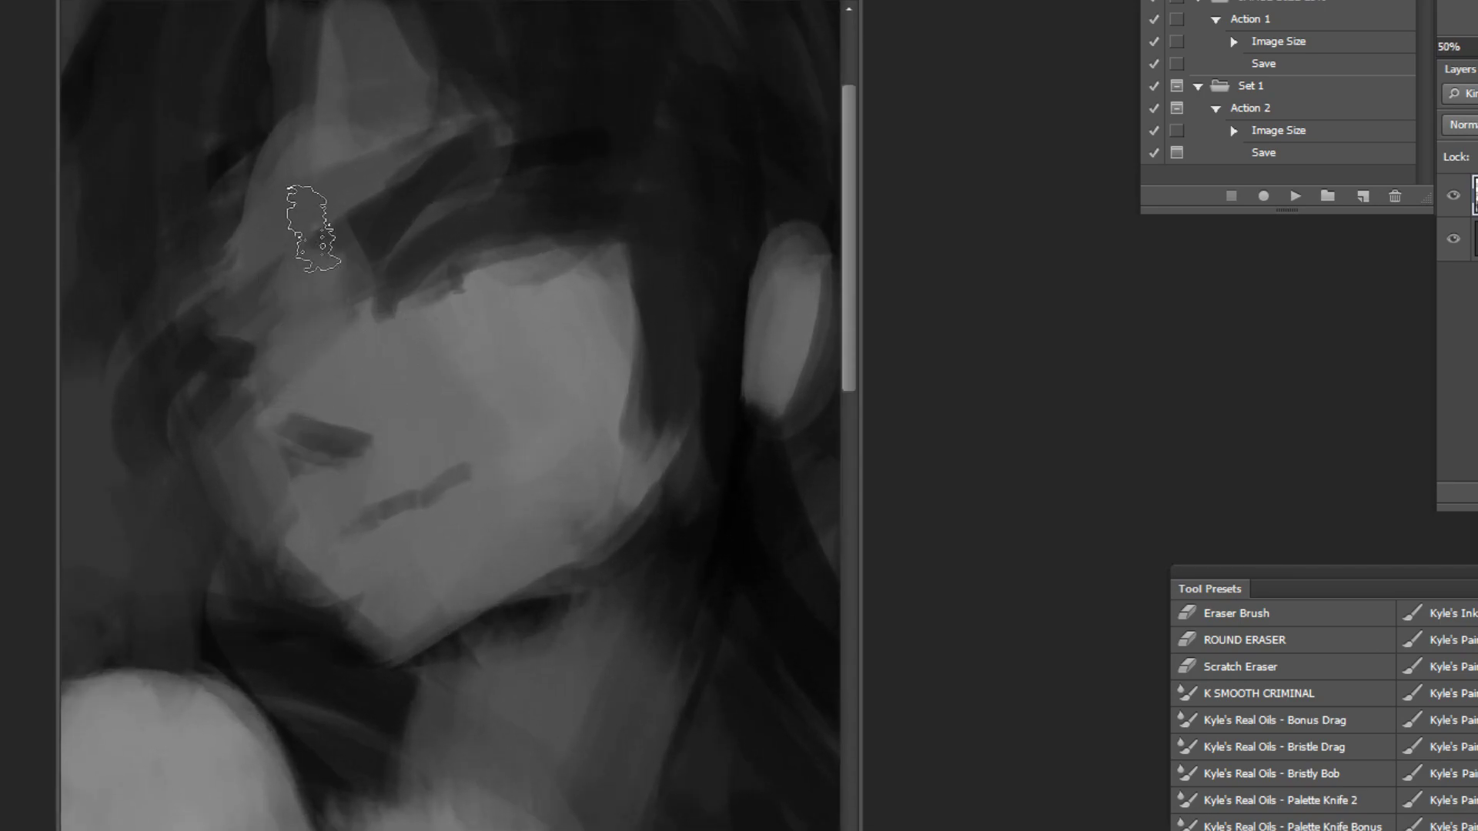
drag(362, 260, 325, 263)
mouse_move(304, 132)
mouse_down()
mouse_move(223, 189)
mouse_move(194, 252)
mouse_up()
Step: Reshape the outer hair edge beside the forehead with sampled tones and mirror the canvas back
alt+click(522, 179)
alt+click(587, 182)
alt+click(639, 193)
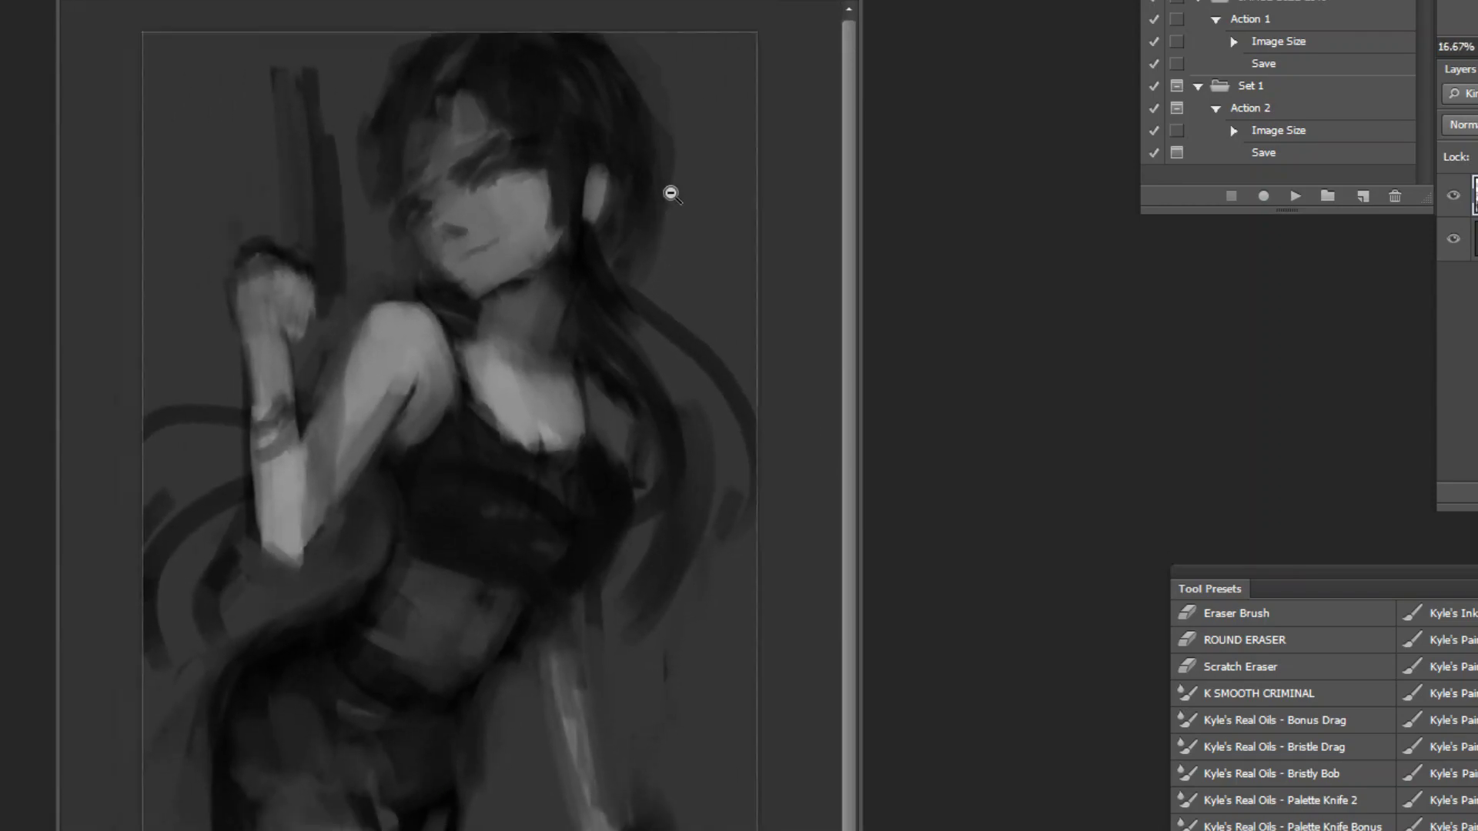
scroll(668, 199, down, 1)
alt+click(440, 216)
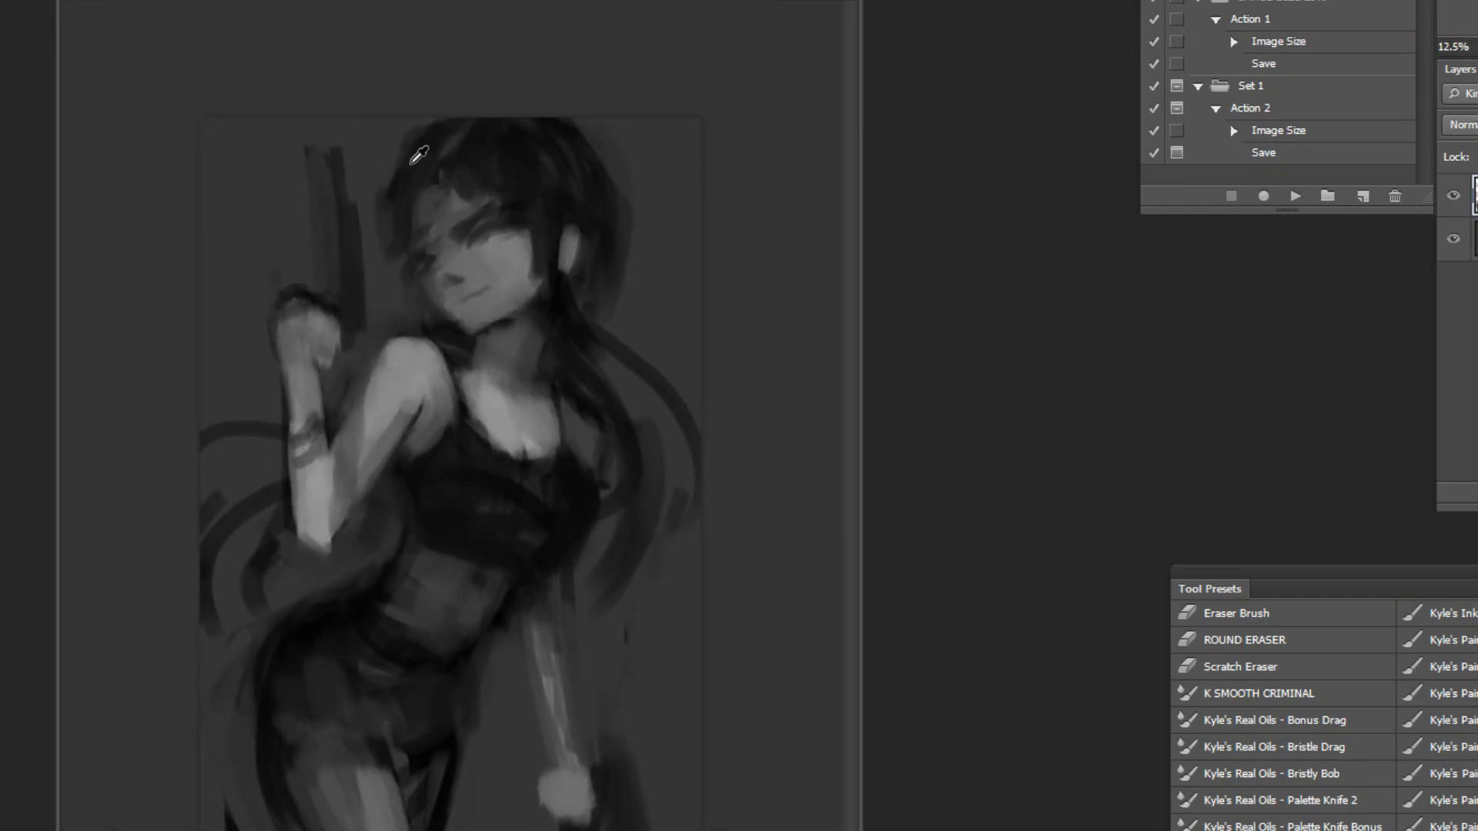
alt+click(397, 298)
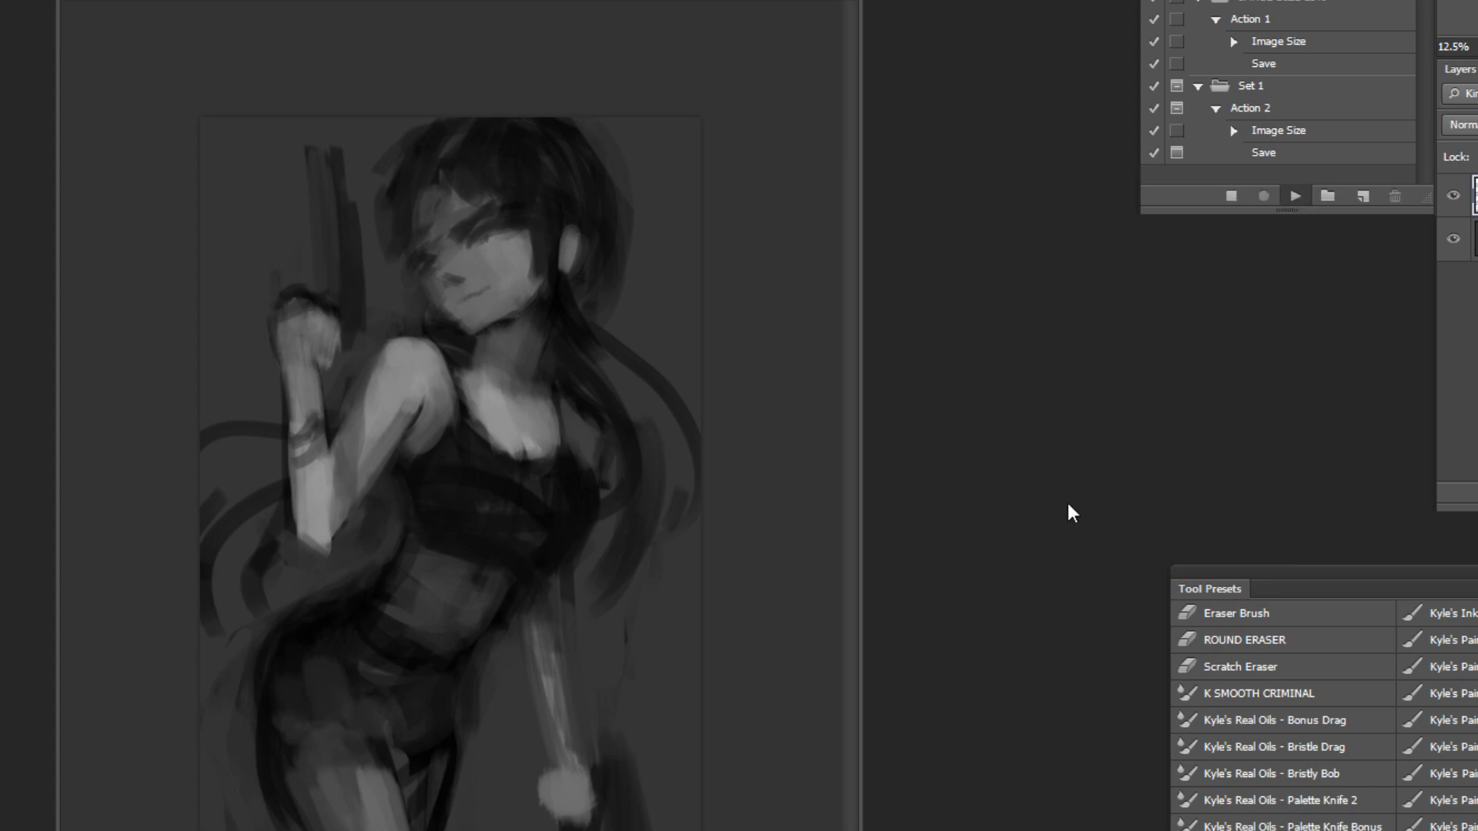
key(h)
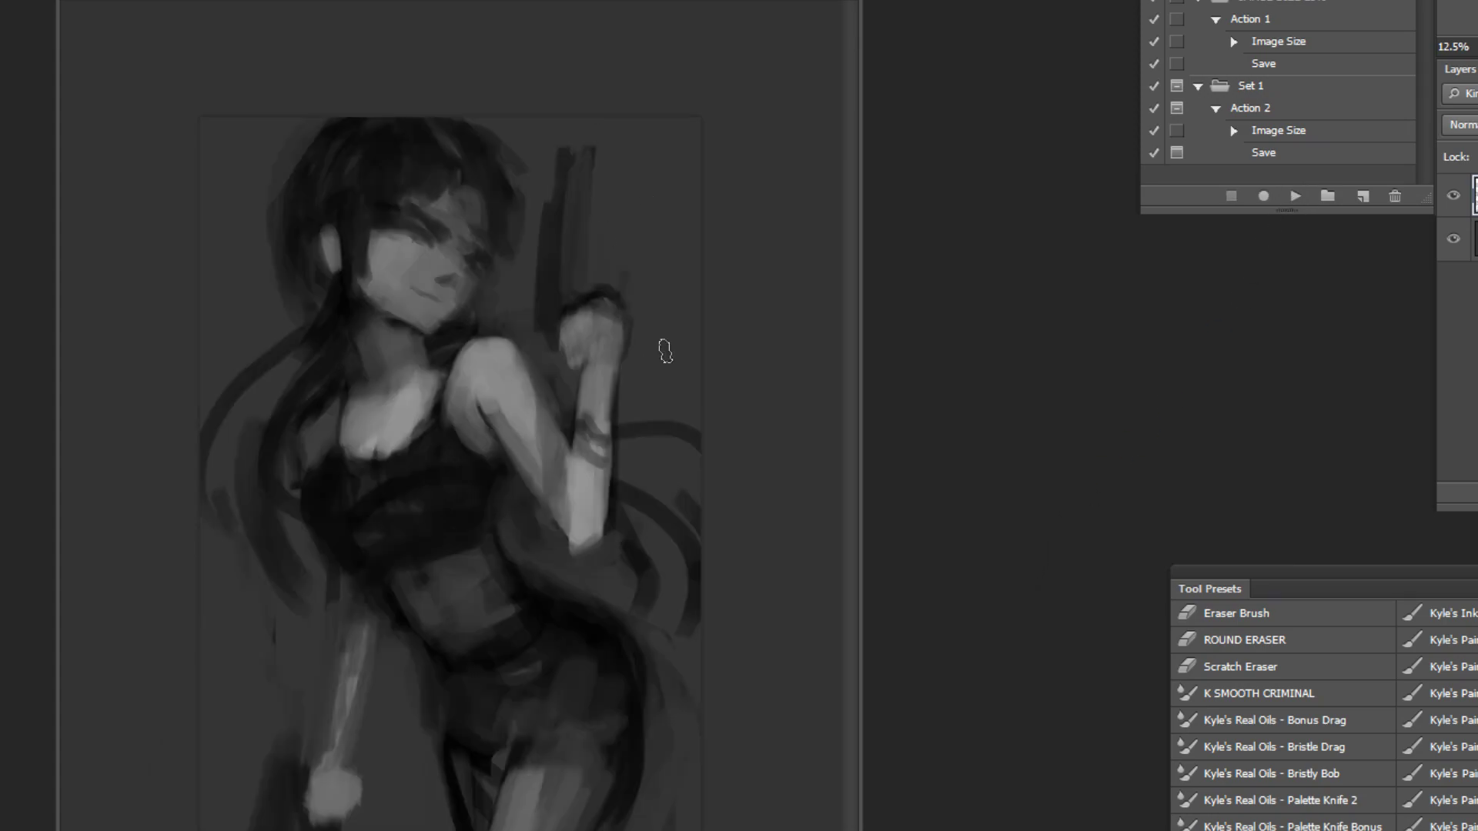
Step: Raise the midtones and highlights of the Blue channel in a Curves adjustment on the painting
key(ctrl+m)
click(1251, 537)
click(1201, 621)
mouse_move(1298, 725)
mouse_down()
mouse_move(1298, 690)
mouse_move(1333, 660)
mouse_move(1346, 689)
mouse_move(1338, 644)
mouse_up()
click(1303, 695)
drag(1303, 695, 1298, 691)
Step: Lift the upper tones of the Green and Red channel curves to warm the tint
click(1277, 539)
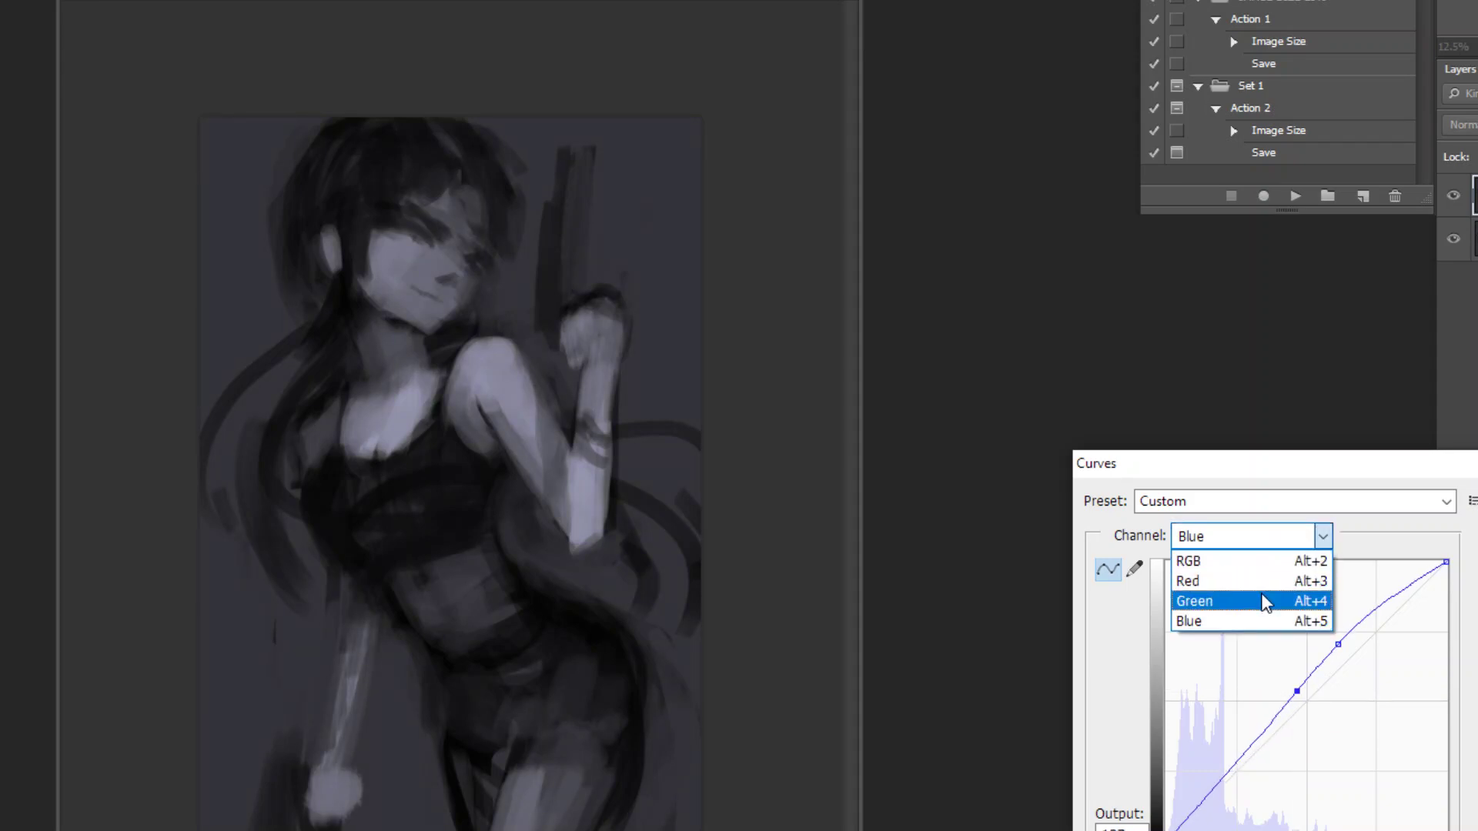
click(1267, 601)
mouse_move(1323, 688)
mouse_down()
mouse_move(1336, 693)
mouse_move(1334, 657)
mouse_move(1320, 696)
mouse_move(1302, 696)
mouse_move(1339, 648)
mouse_up()
mouse_move(1305, 703)
mouse_down()
mouse_move(1303, 685)
mouse_move(1343, 657)
mouse_move(1338, 634)
mouse_up()
click(1283, 548)
click(1274, 599)
Step: Raise the Red channel's midtones and shadows further and apply the Curves adjustment
click(1268, 545)
click(1255, 584)
drag(1274, 714, 1270, 703)
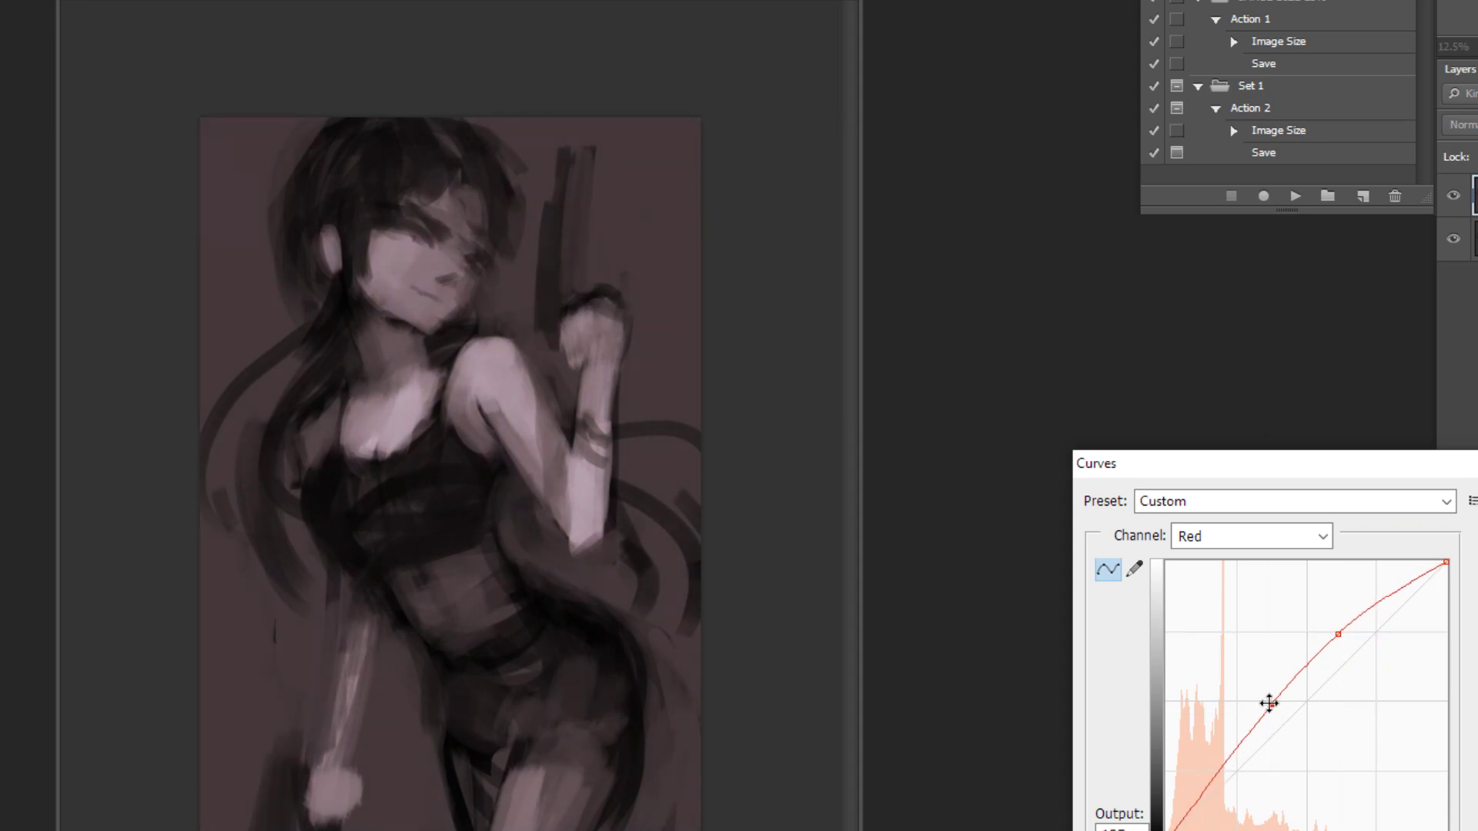
drag(1219, 762, 1233, 746)
key(Return)
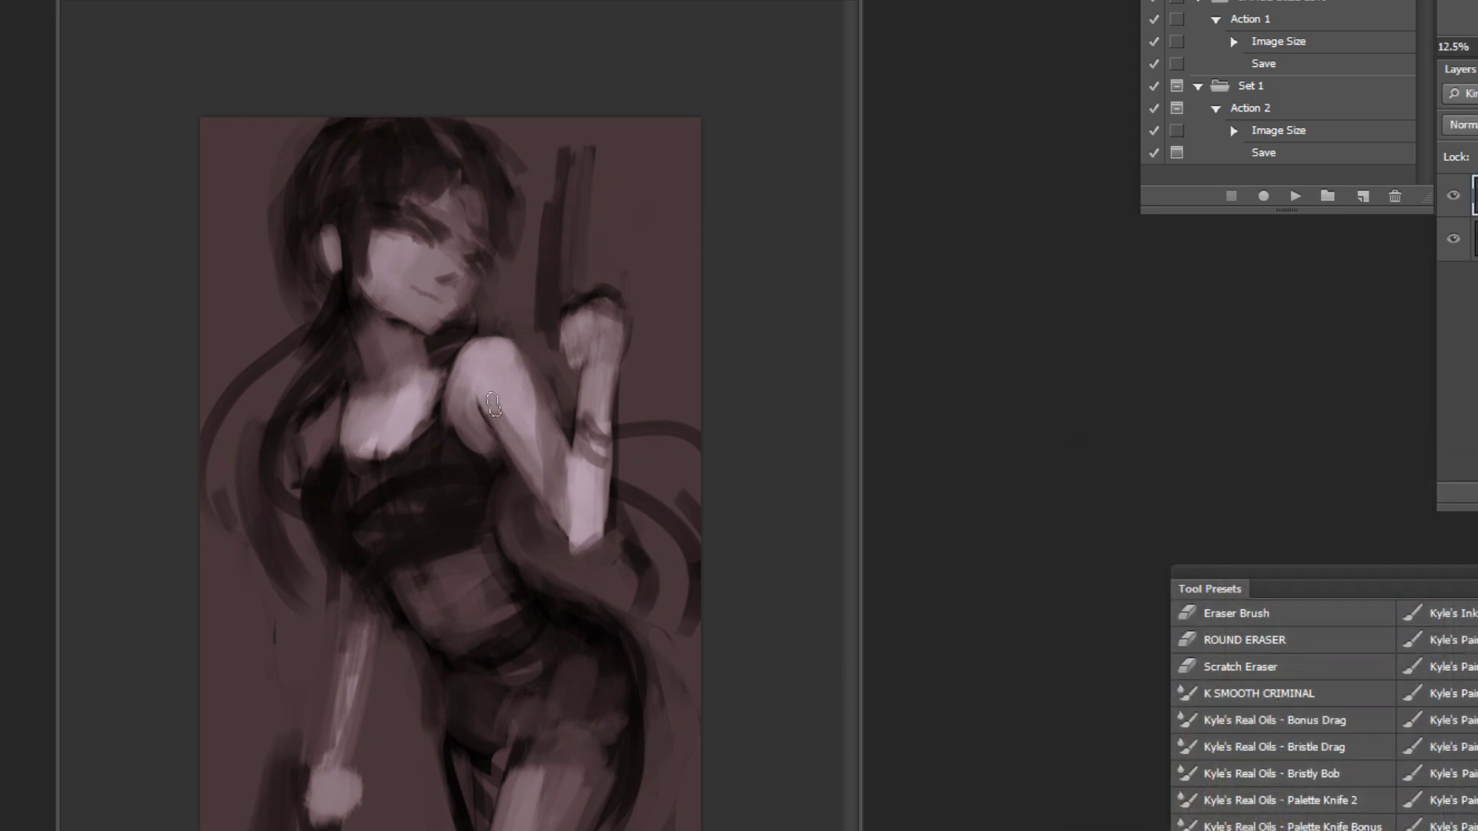
Step: Set the foreground color to a saturated dark red
click(358, 146)
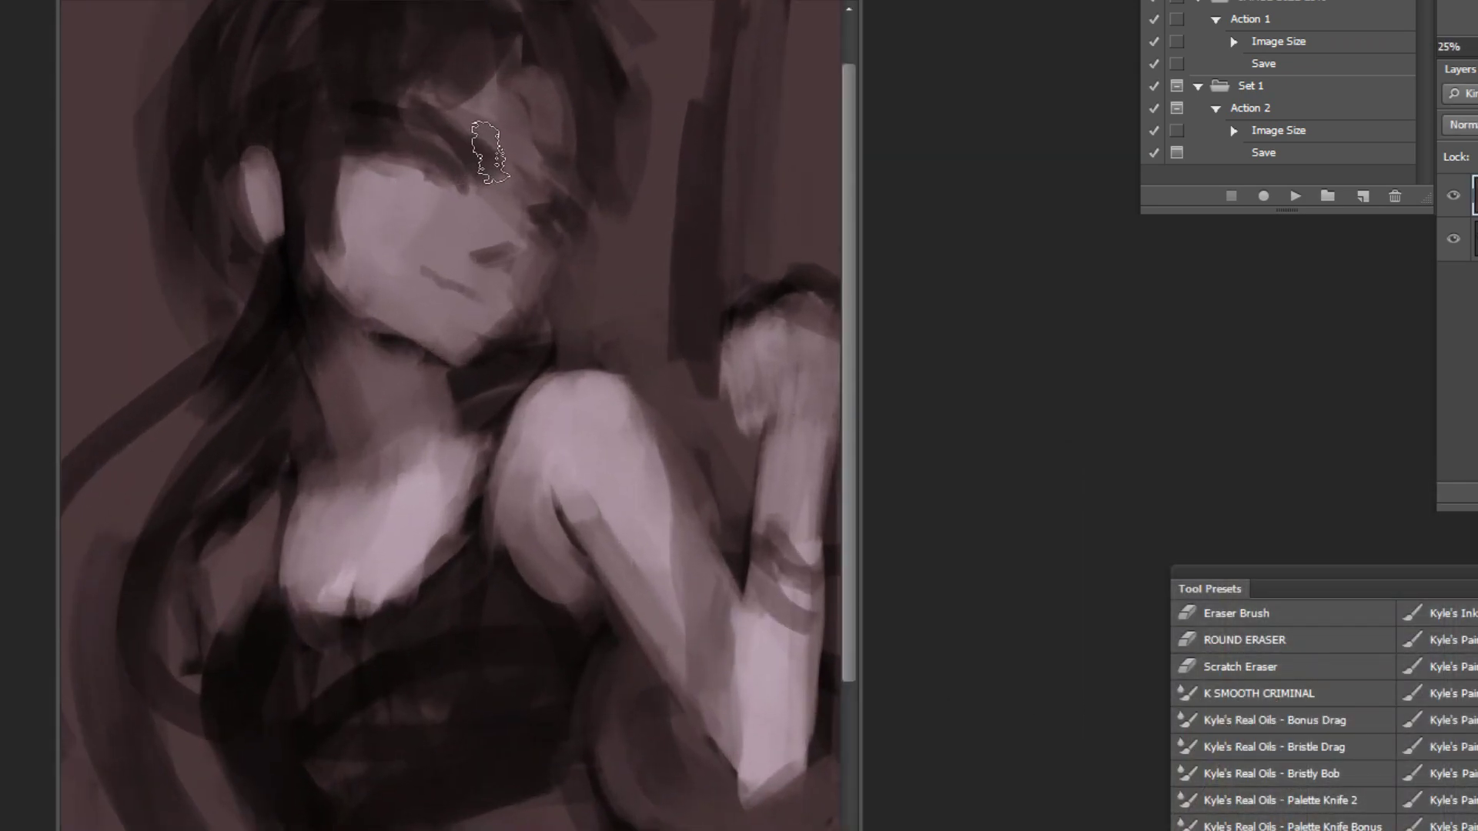
click(216, 2)
click(257, 499)
click(1, 532)
mouse_move(1176, 578)
mouse_down()
mouse_move(1188, 549)
mouse_move(1176, 565)
mouse_up()
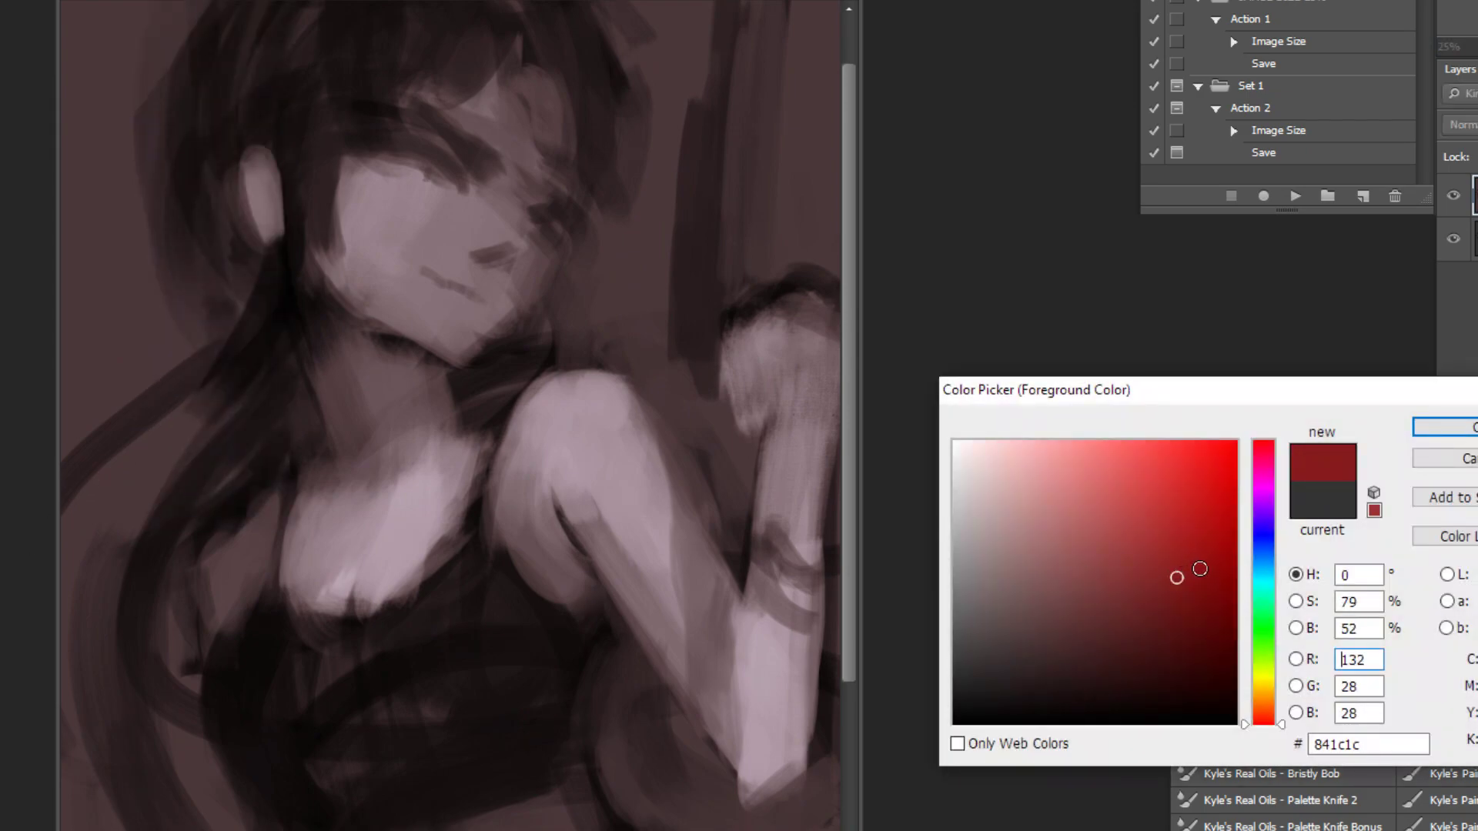
drag(1266, 545, 1273, 441)
click(1175, 574)
click(1467, 428)
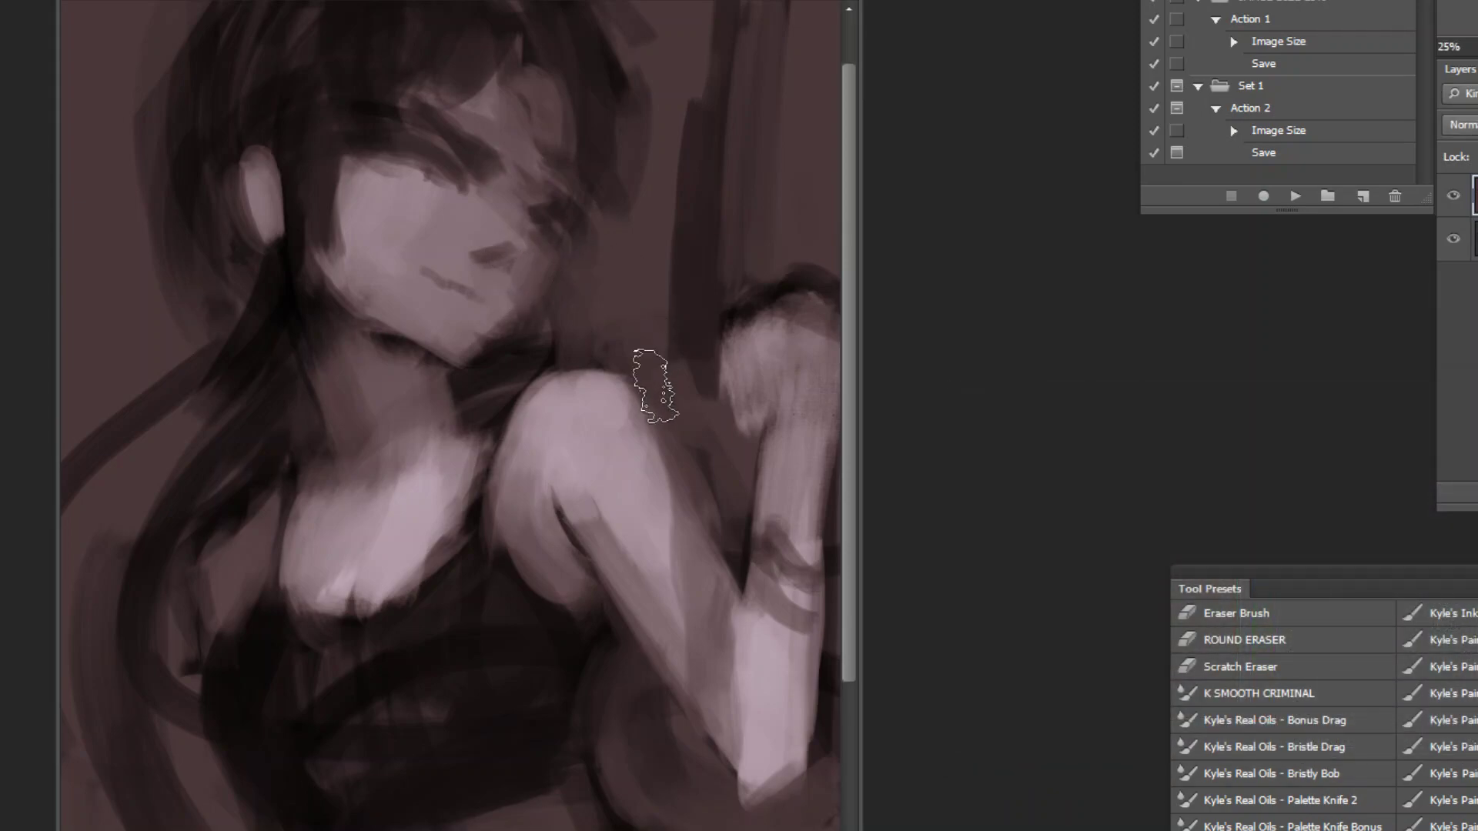
Step: Brush dark red with an enlarged brush into the hair around the ear, the fringe and the locks by the neck
drag(377, 88, 323, 229)
key(bracketright)
key(bracketright)
key(bracketright)
key(bracketright)
drag(368, 48, 335, 183)
mouse_move(240, 76)
mouse_down()
mouse_move(192, 261)
mouse_move(206, 454)
mouse_up()
key(ctrl+z)
drag(522, 371, 462, 401)
drag(273, 331, 164, 485)
drag(538, 75, 591, 102)
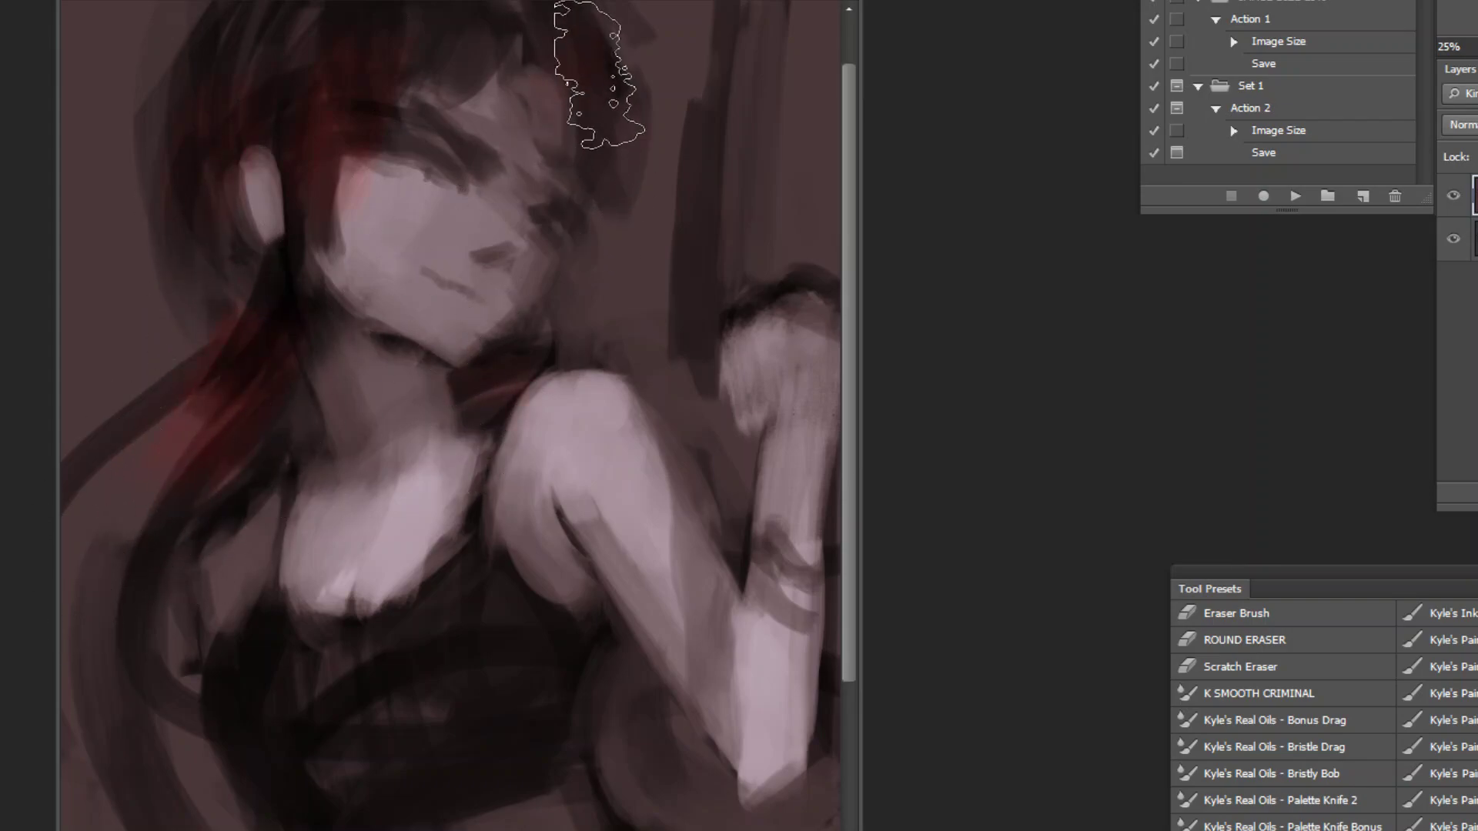
Step: Add dark red to the long lower hair lock and the strands behind the raised elbow
key(ctrl+minus)
key(ctrl+minus)
key(ctrl+minus)
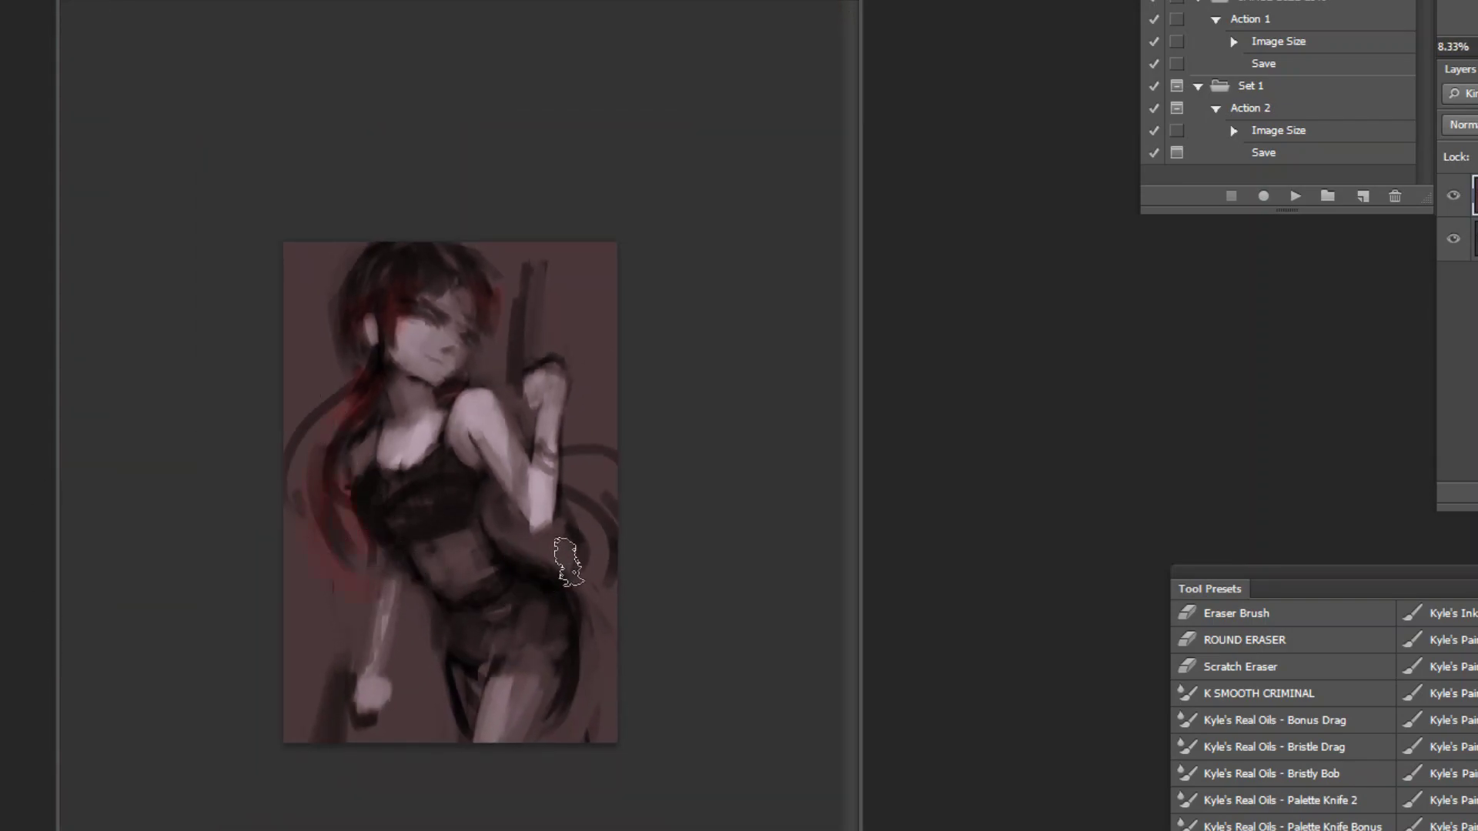
drag(596, 548, 558, 522)
drag(358, 443, 367, 578)
Step: Set the foreground color to the muted skin pink #b1776f
key(ctrl+plus)
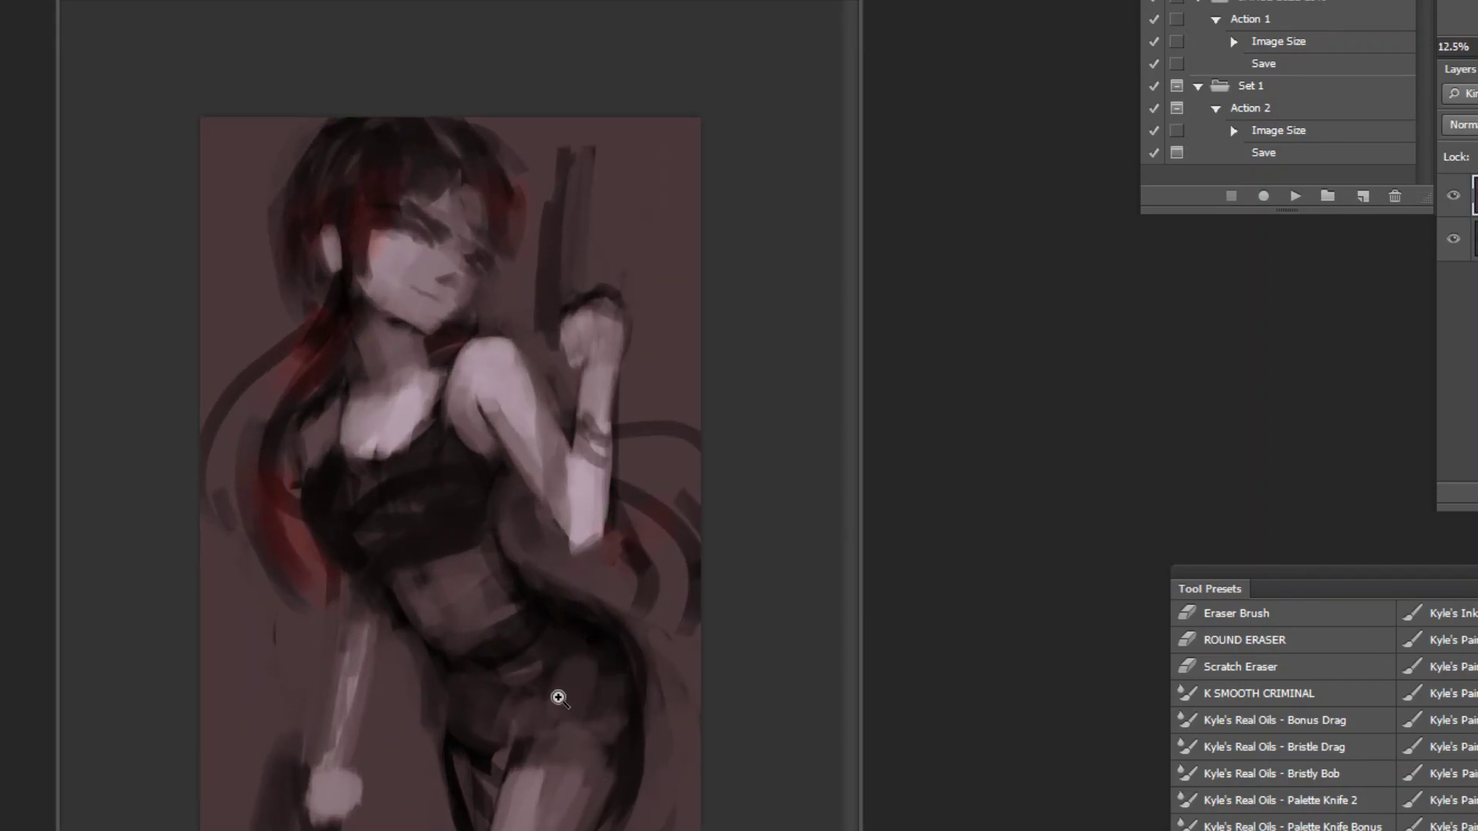
key(ctrl+plus)
ctrl+click(430, 141)
ctrl+click(493, 83)
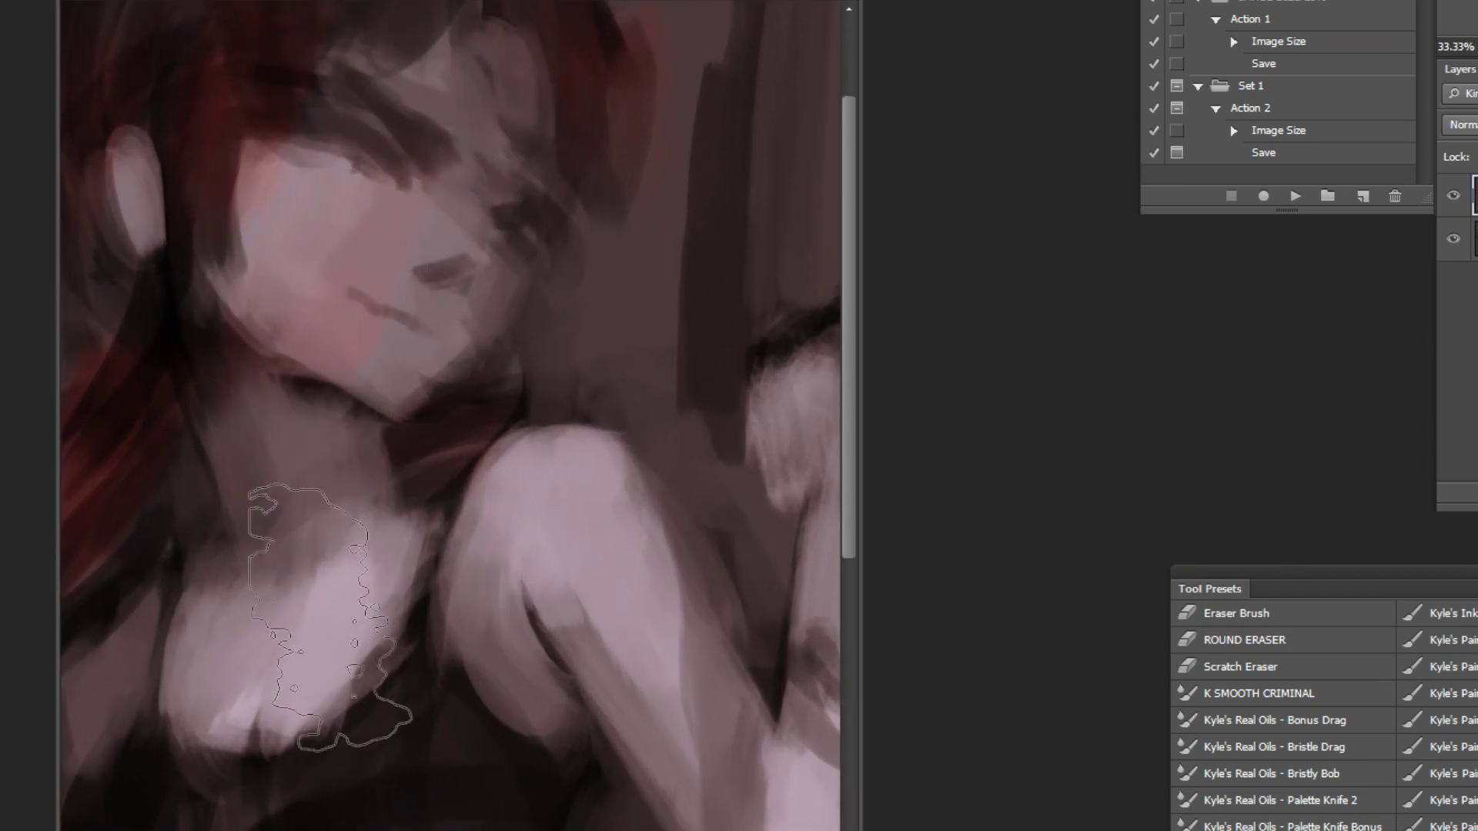
drag(1115, 575, 1053, 514)
click(1059, 528)
drag(1265, 720, 1266, 715)
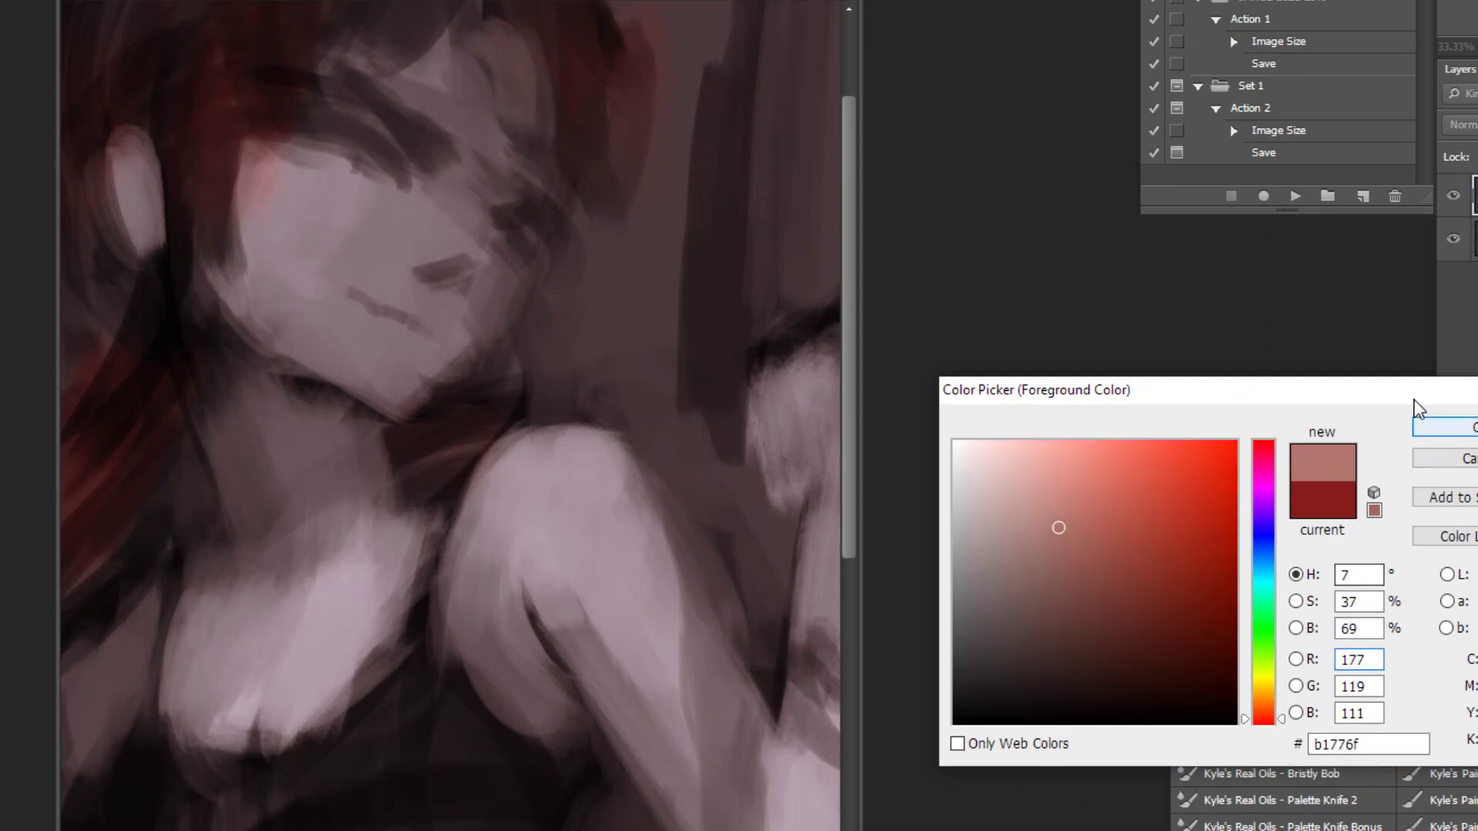
click(1440, 427)
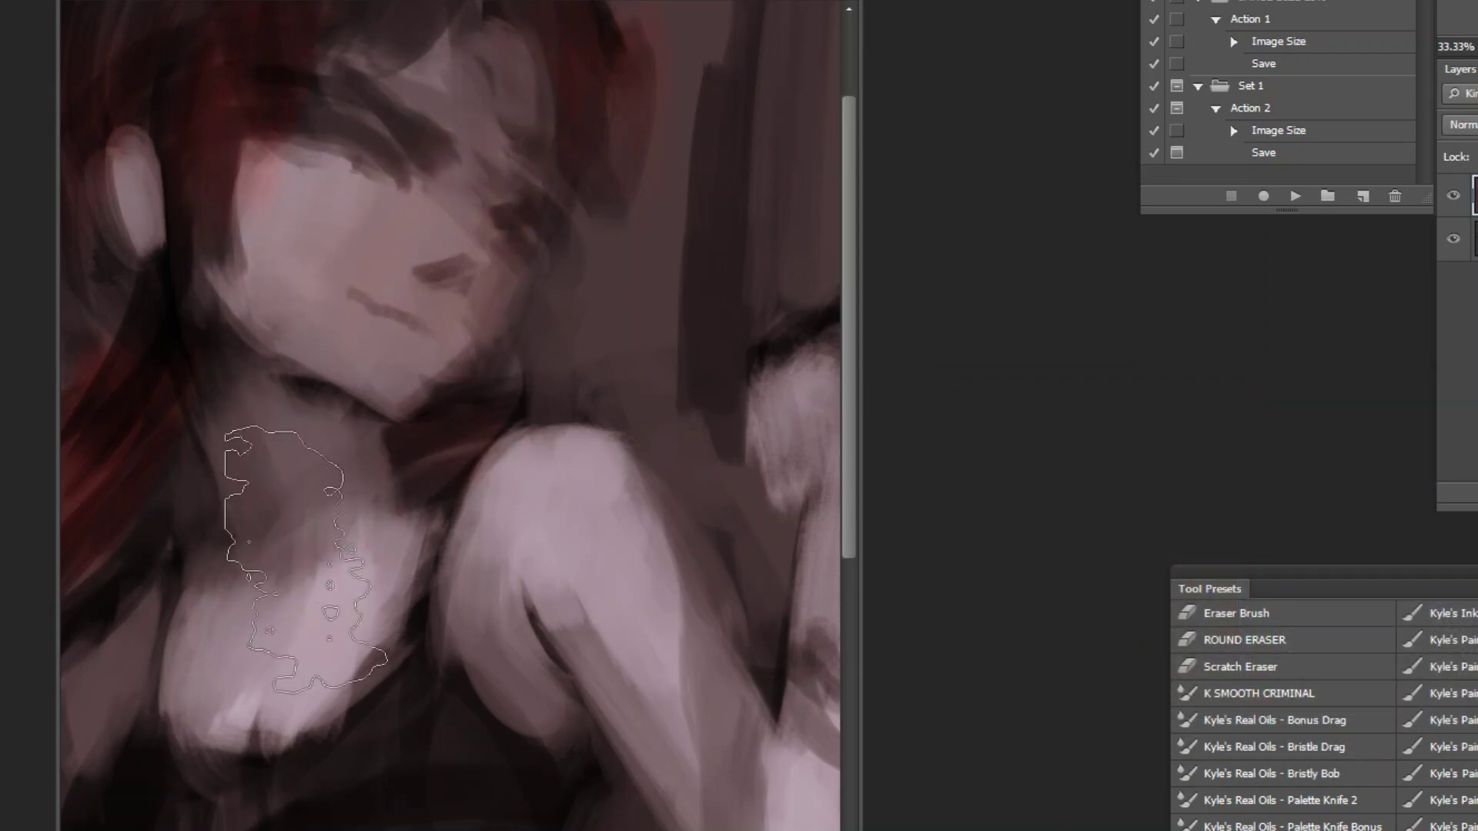
Step: Tint the chest, raised arm and thigh with the warm skin pink
key(ctrl+minus)
key(ctrl+minus)
key(ctrl+minus)
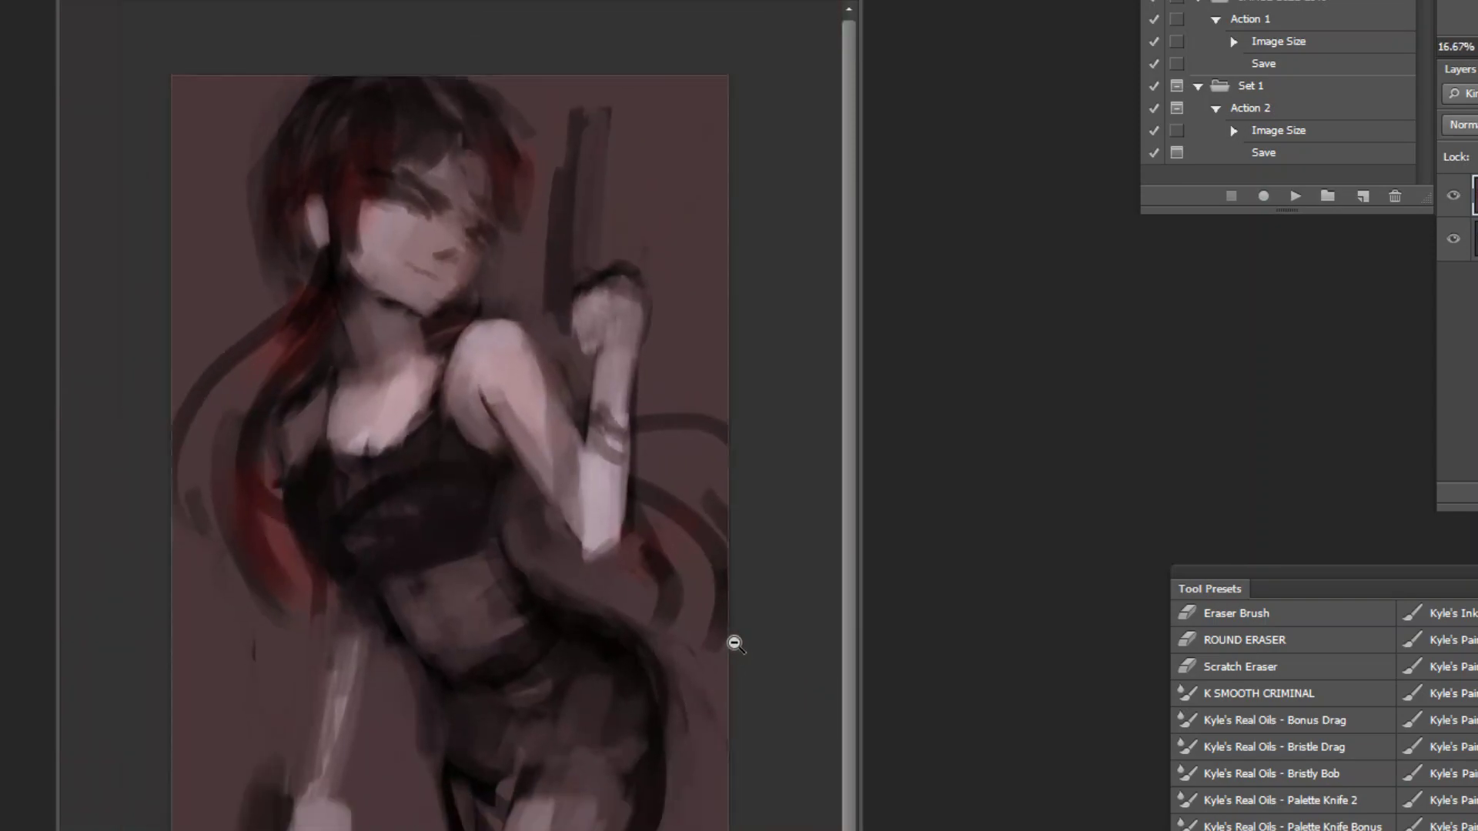
key(ctrl+minus)
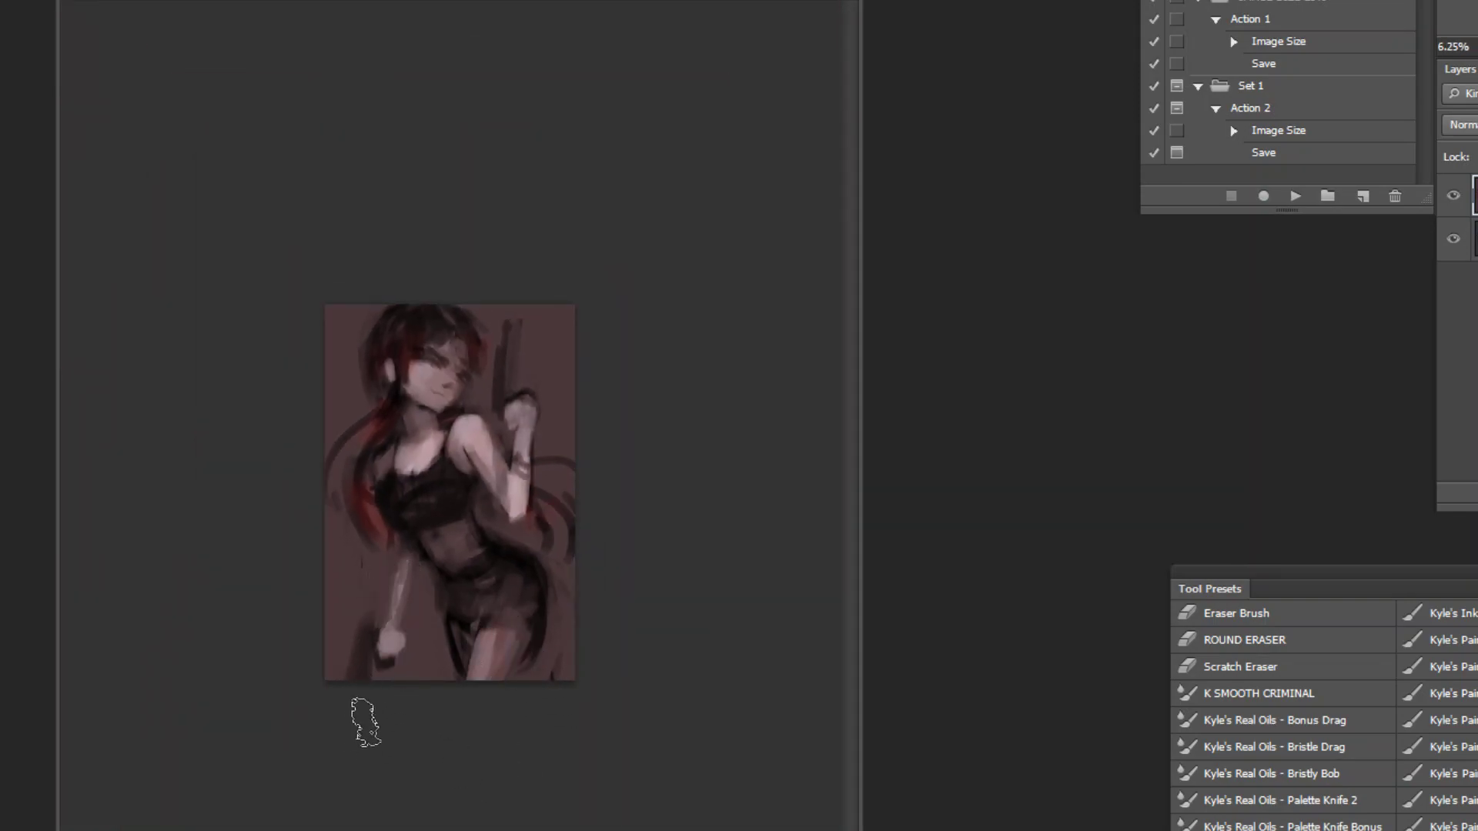
key(ctrl+plus)
key(ctrl+plus)
key(ctrl+plus)
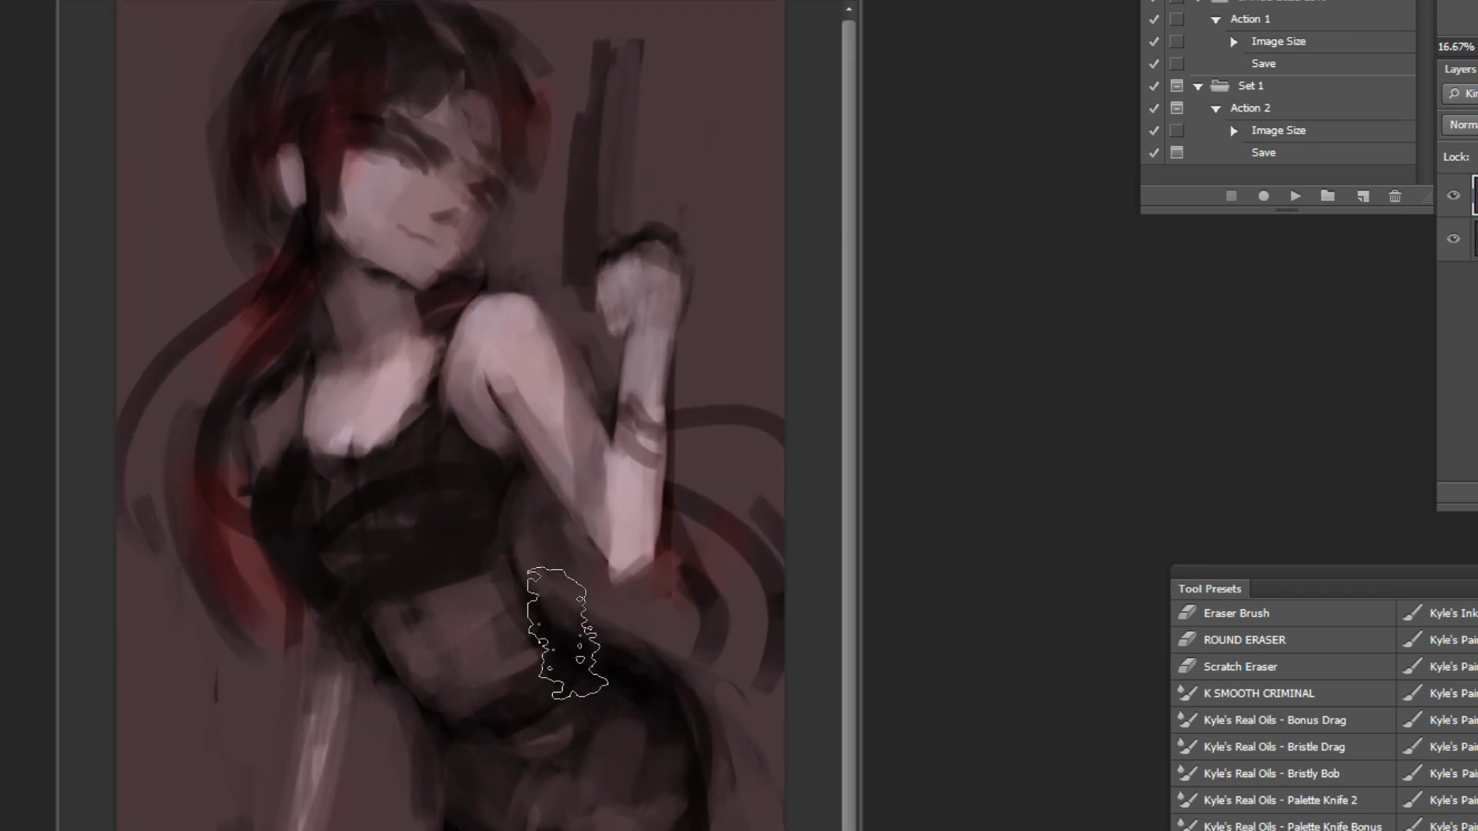
Step: Warm the bare midriff with reddish-brown strokes using a smaller brush
key(bracketleft)
key(bracketleft)
key(bracketleft)
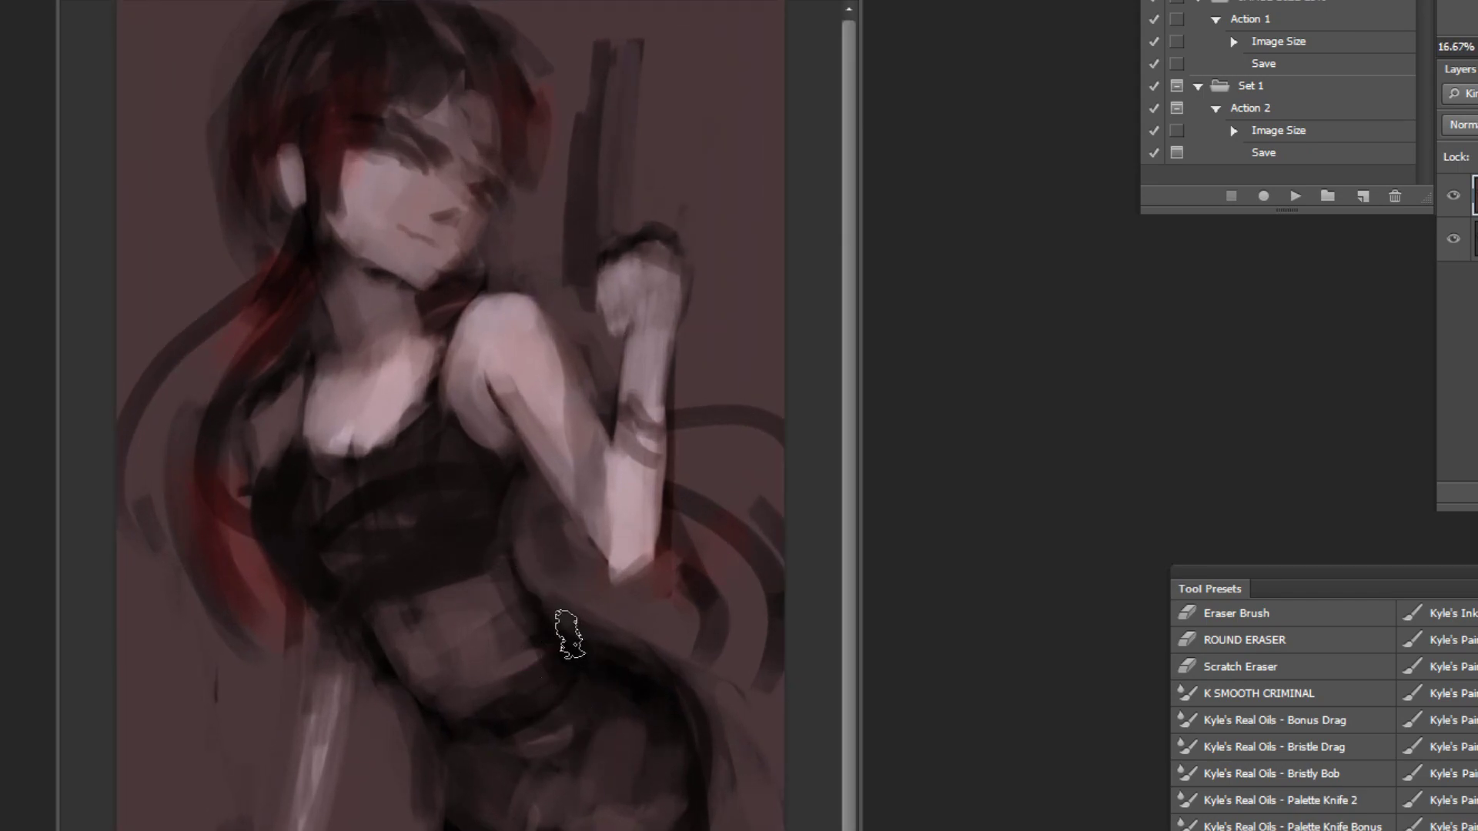
alt+click(625, 592)
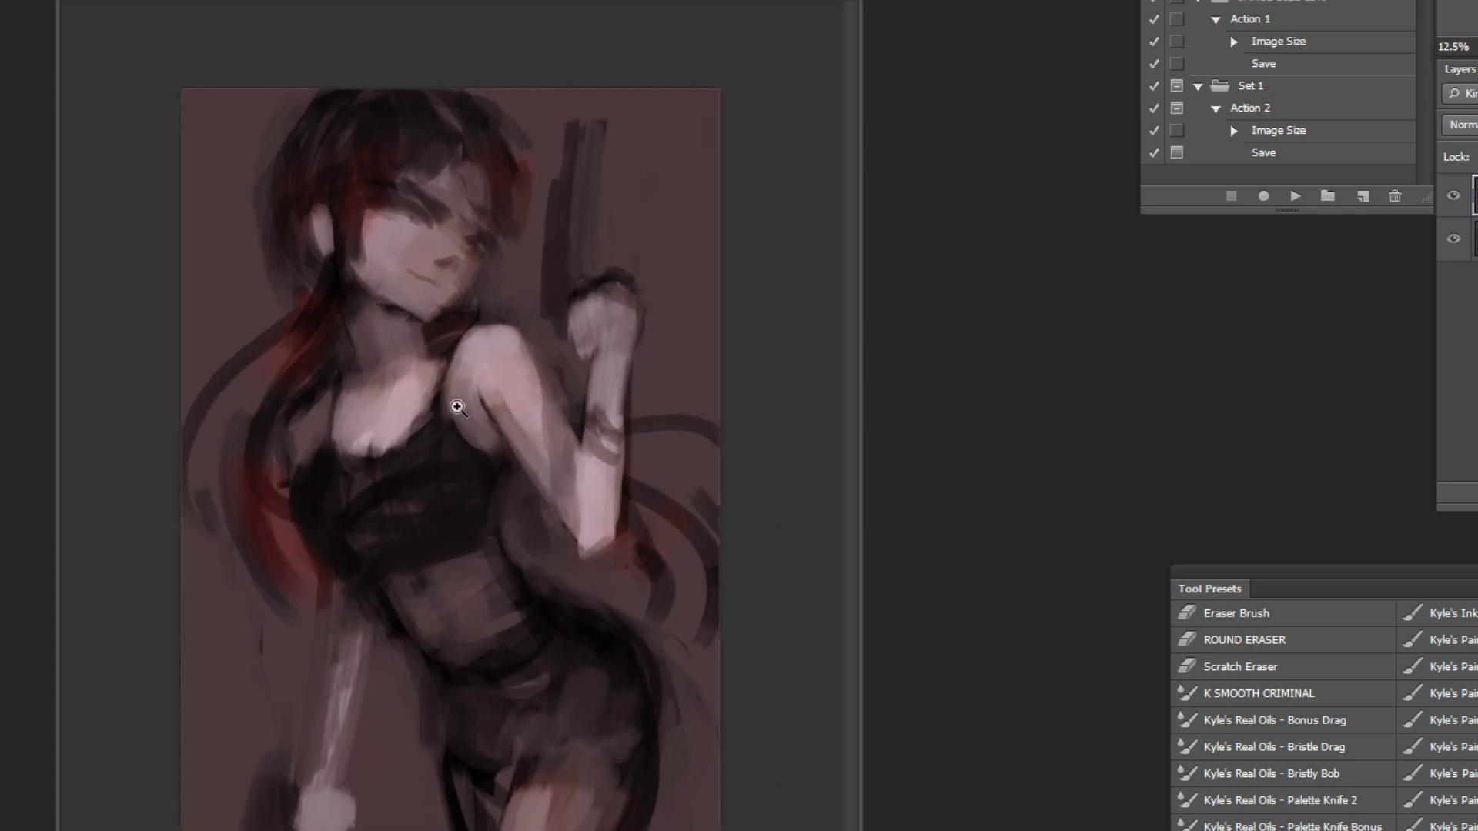
ctrl+click(452, 409)
ctrl+click(452, 409)
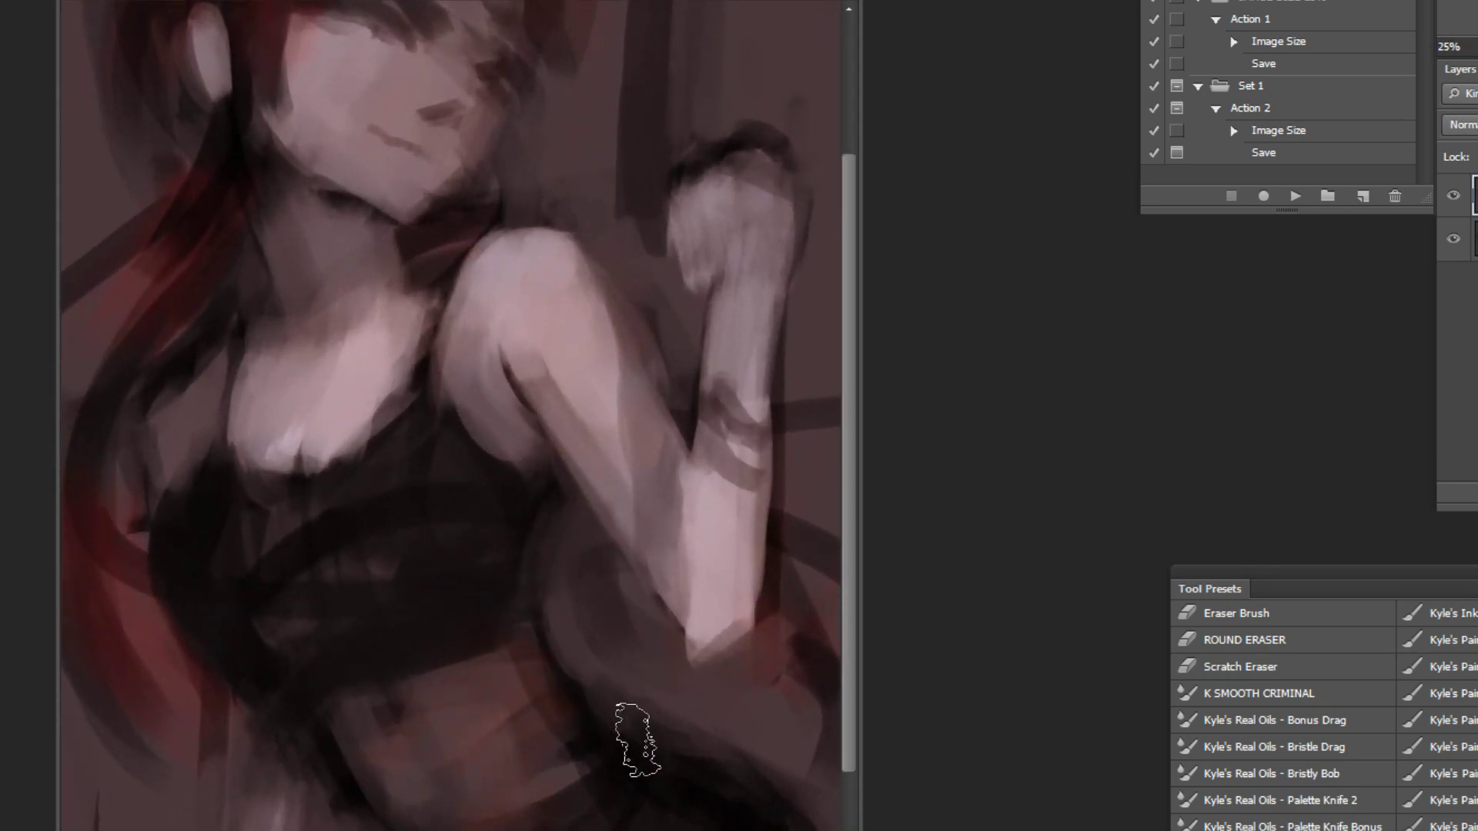
Step: Touch up the midriff and waistband with a sampled dark clothing tone and mirror the canvas
key(ctrl+minus)
key(ctrl+minus)
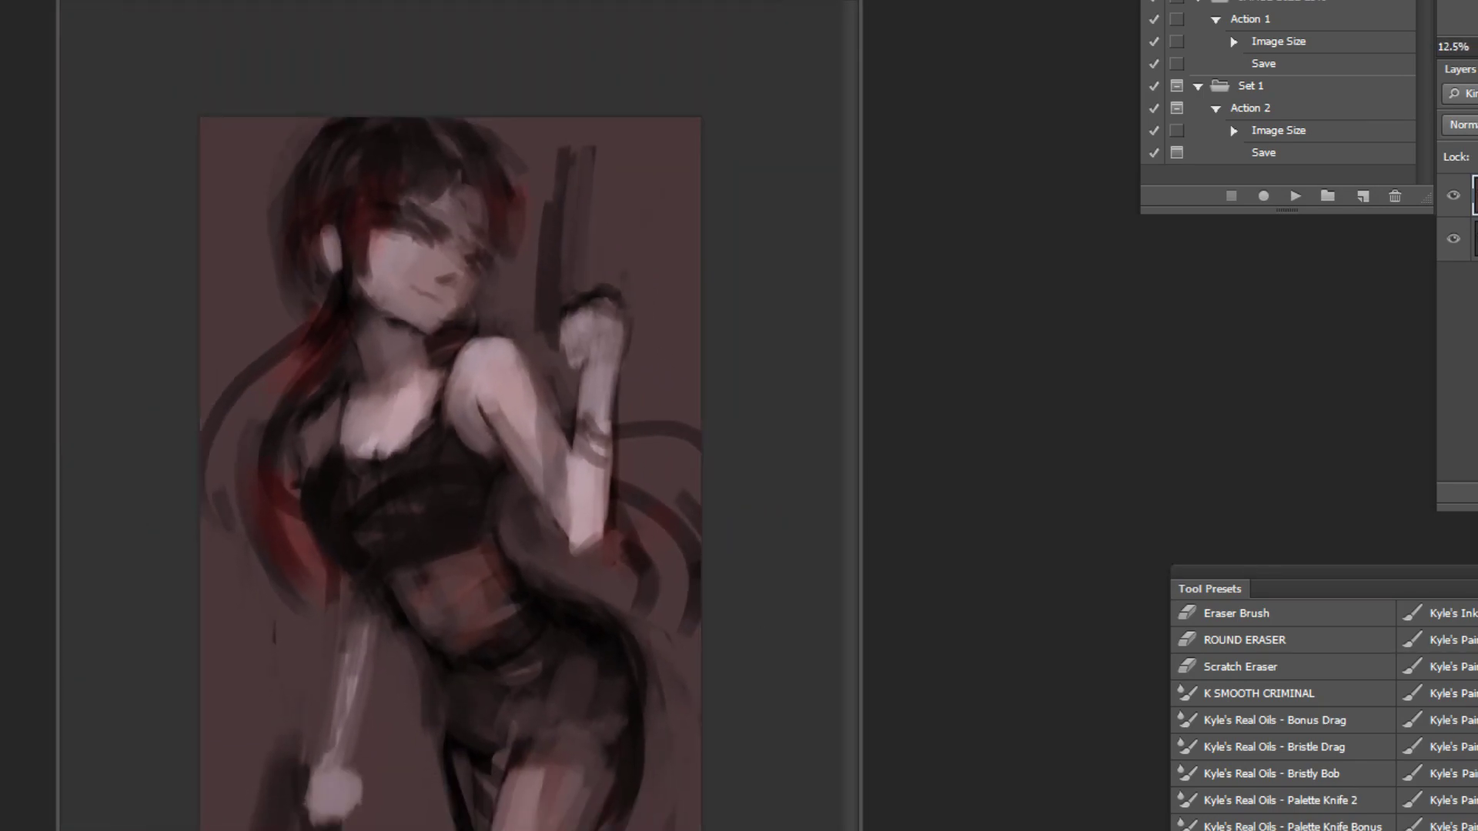
alt+click(566, 637)
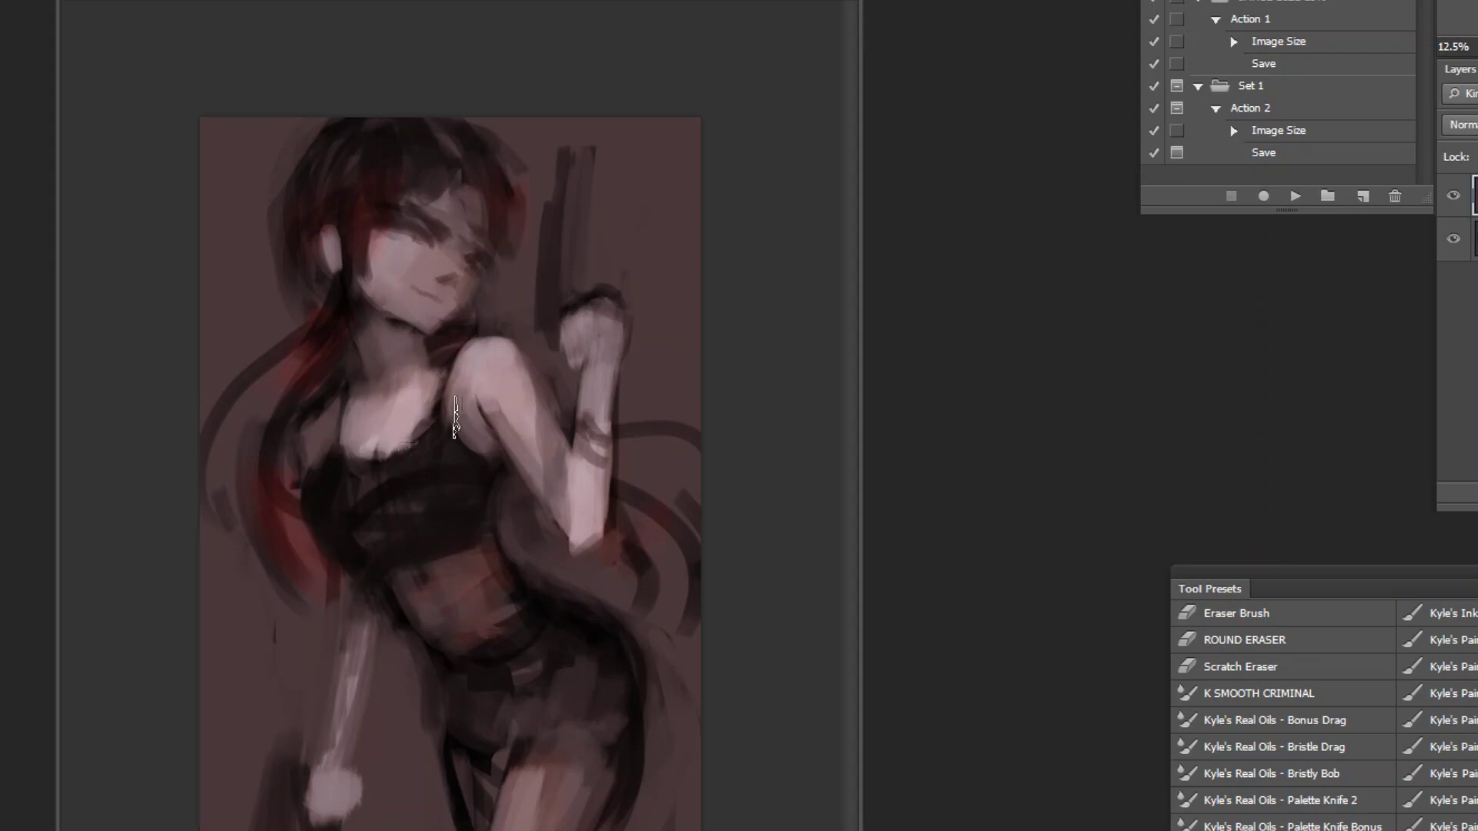
click(1295, 195)
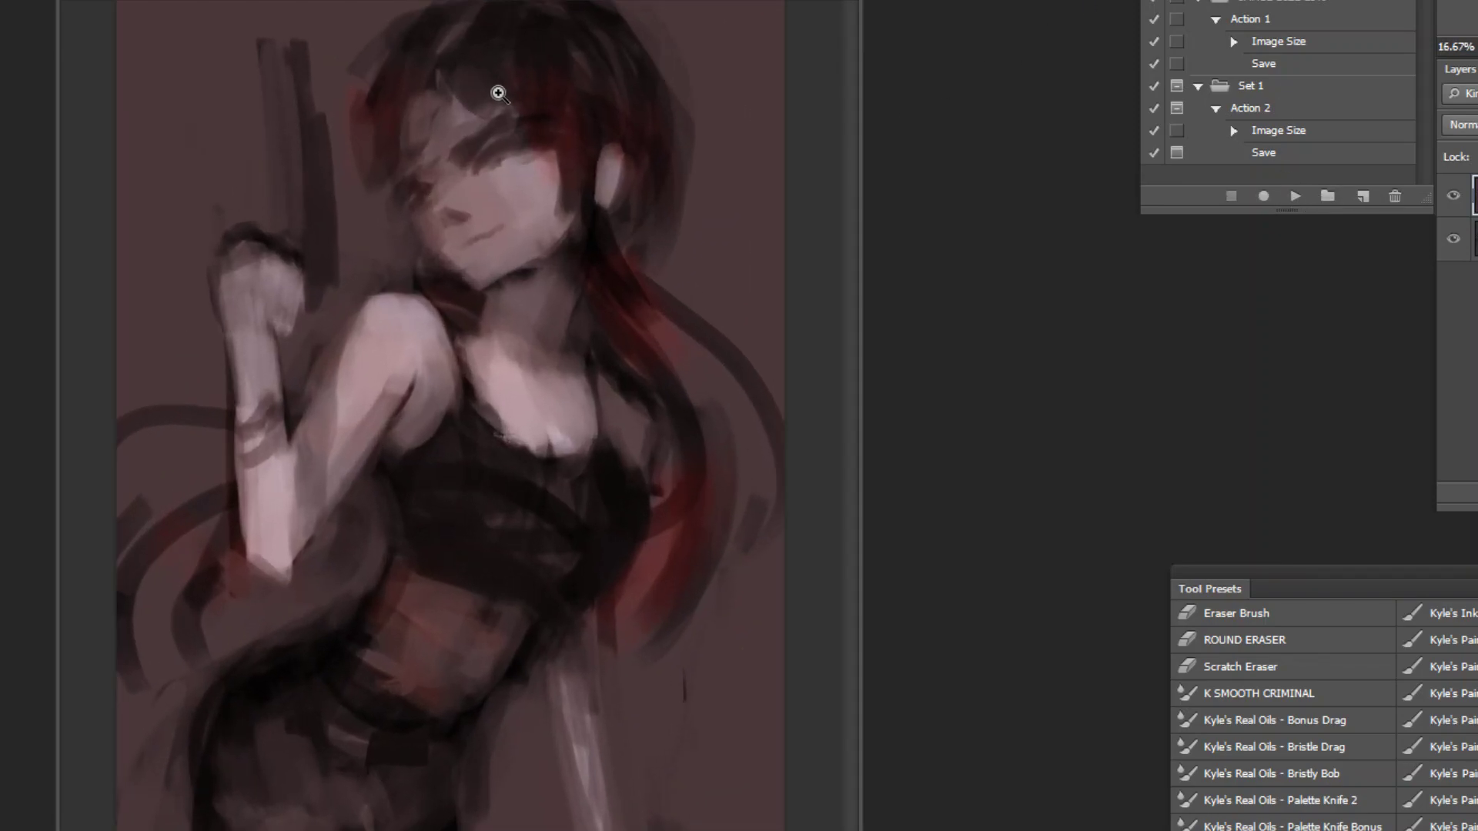
Step: Refine the near eye's upper lid below the brow with a small textured brush
click(500, 98)
click(500, 98)
click(504, 96)
click(507, 93)
click(506, 93)
scroll(1283, 716, down, 10)
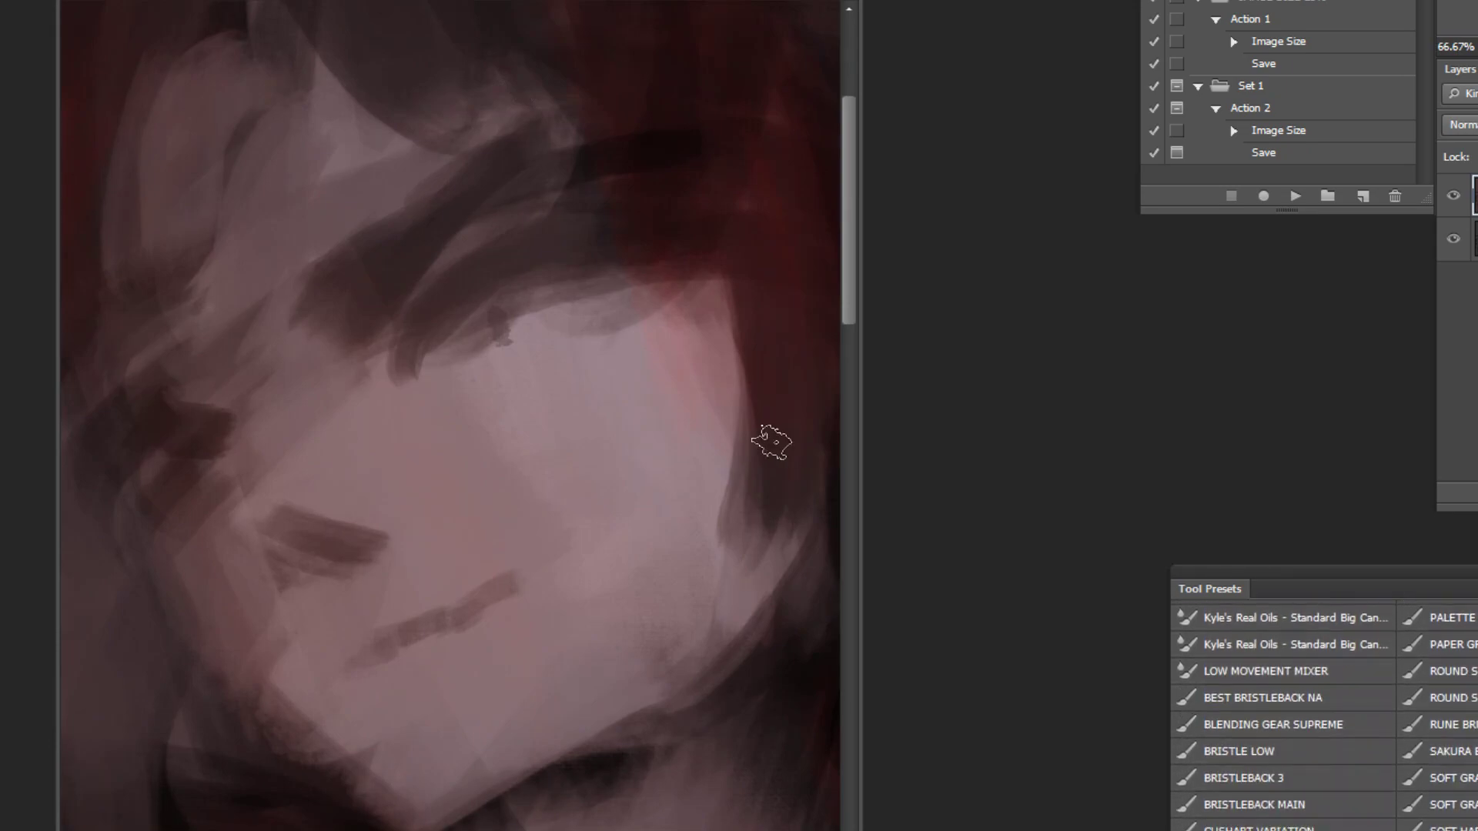
drag(450, 377, 570, 324)
Step: Copy the whole painting onto a new layer above the existing ones
alt+click(634, 237)
alt+click(649, 305)
alt+click(685, 398)
alt+click(685, 399)
alt+click(685, 399)
alt+click(685, 400)
key(ctrl+shift+alt+n)
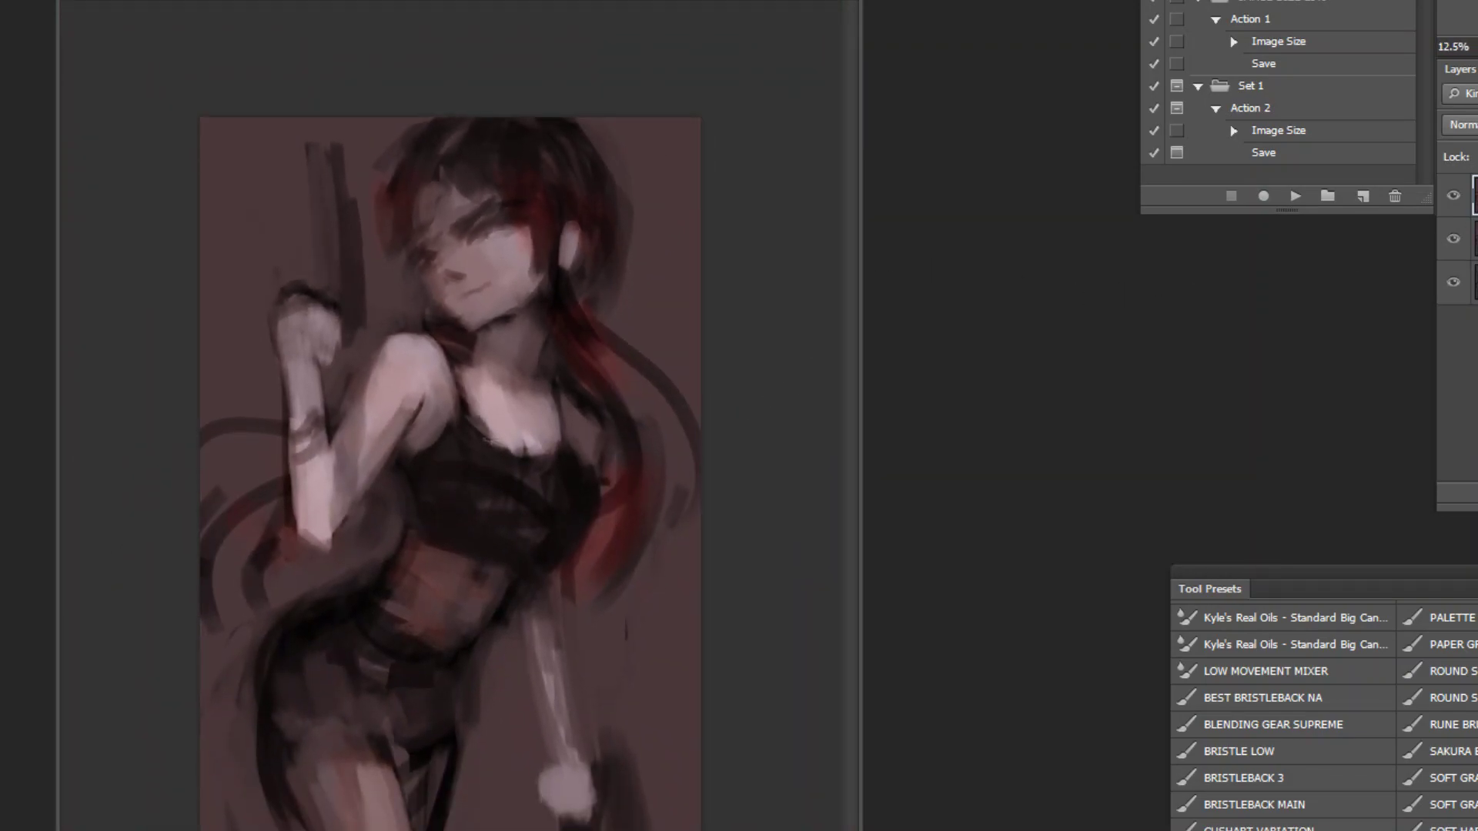
Step: Restrict the copied layer to the red channel in its blending options and set its blend mode to Lighten
double_click(1475, 196)
click(1342, 663)
click(1385, 664)
click(1385, 664)
key(Return)
click(1464, 125)
click(1462, 410)
Step: Offset the copied layer slightly up and left, mirror the canvas back and merge the layer down
drag(514, 452, 511, 445)
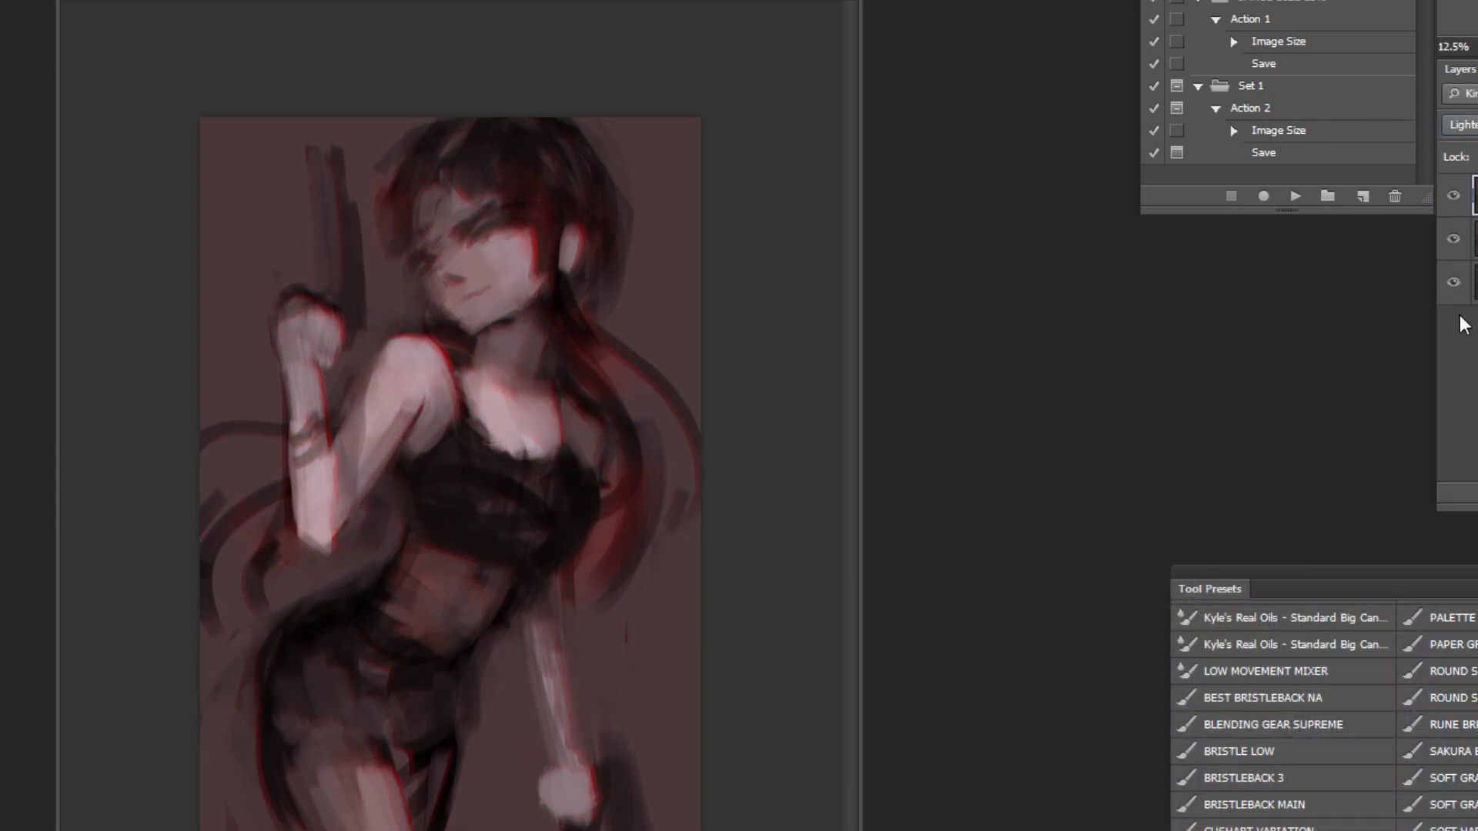
click(1295, 197)
key(ctrl+e)
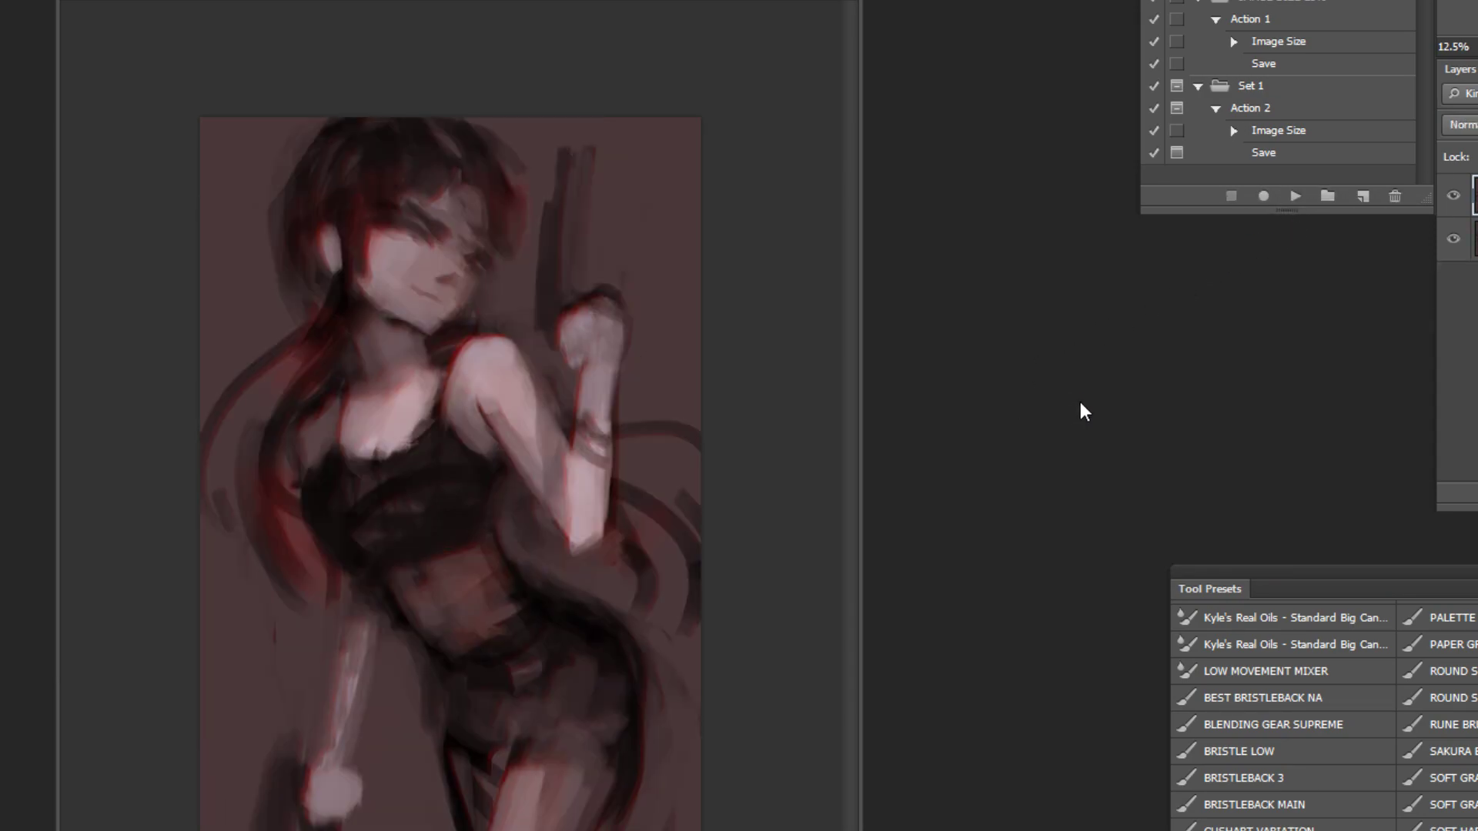
Step: Paint out the red fringe along the inner edge of the raised forearm with a sampled tone
ctrl+click(579, 401)
ctrl+click(578, 401)
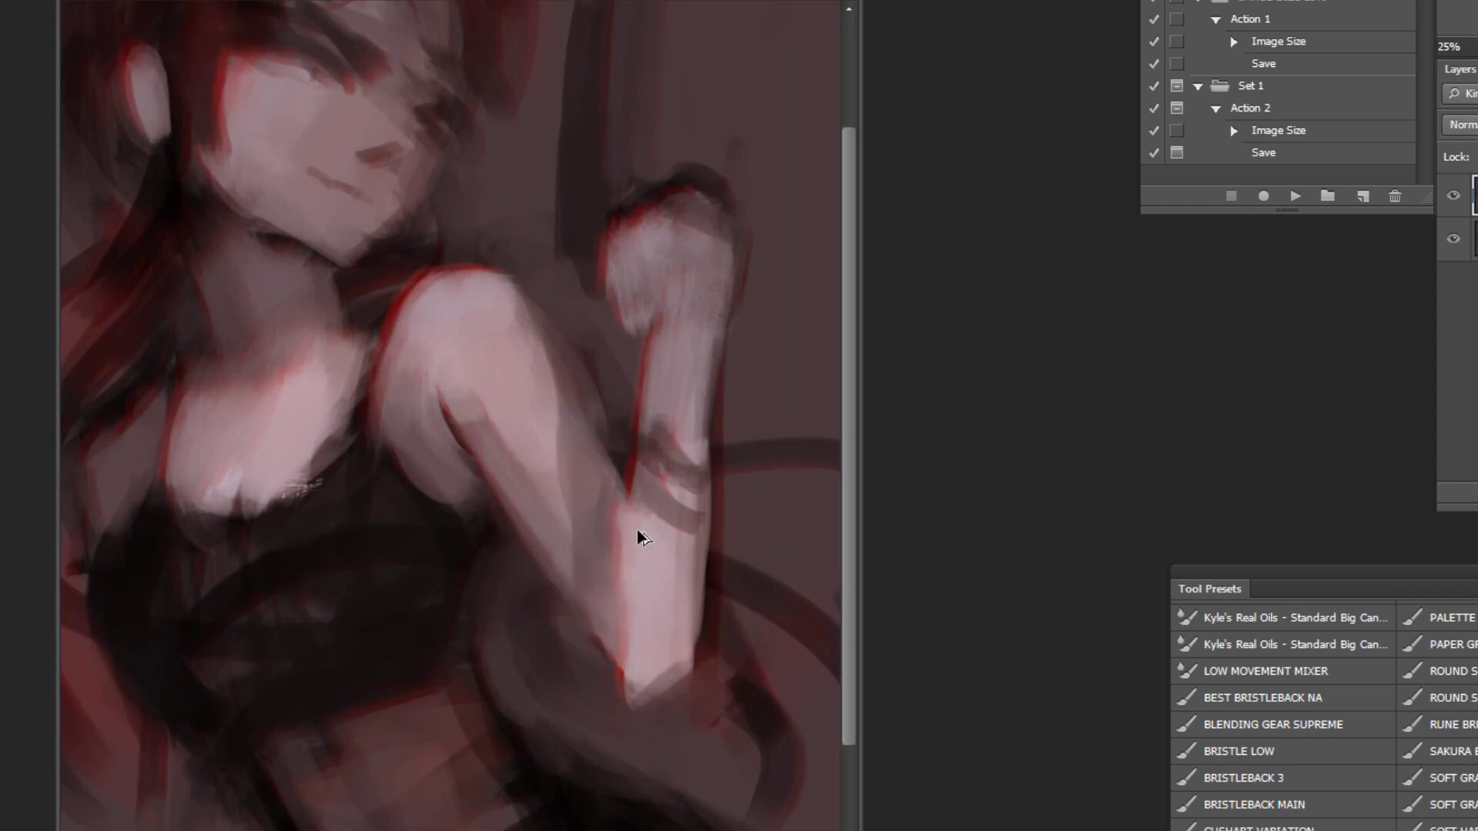
alt+click(630, 364)
drag(639, 350, 633, 426)
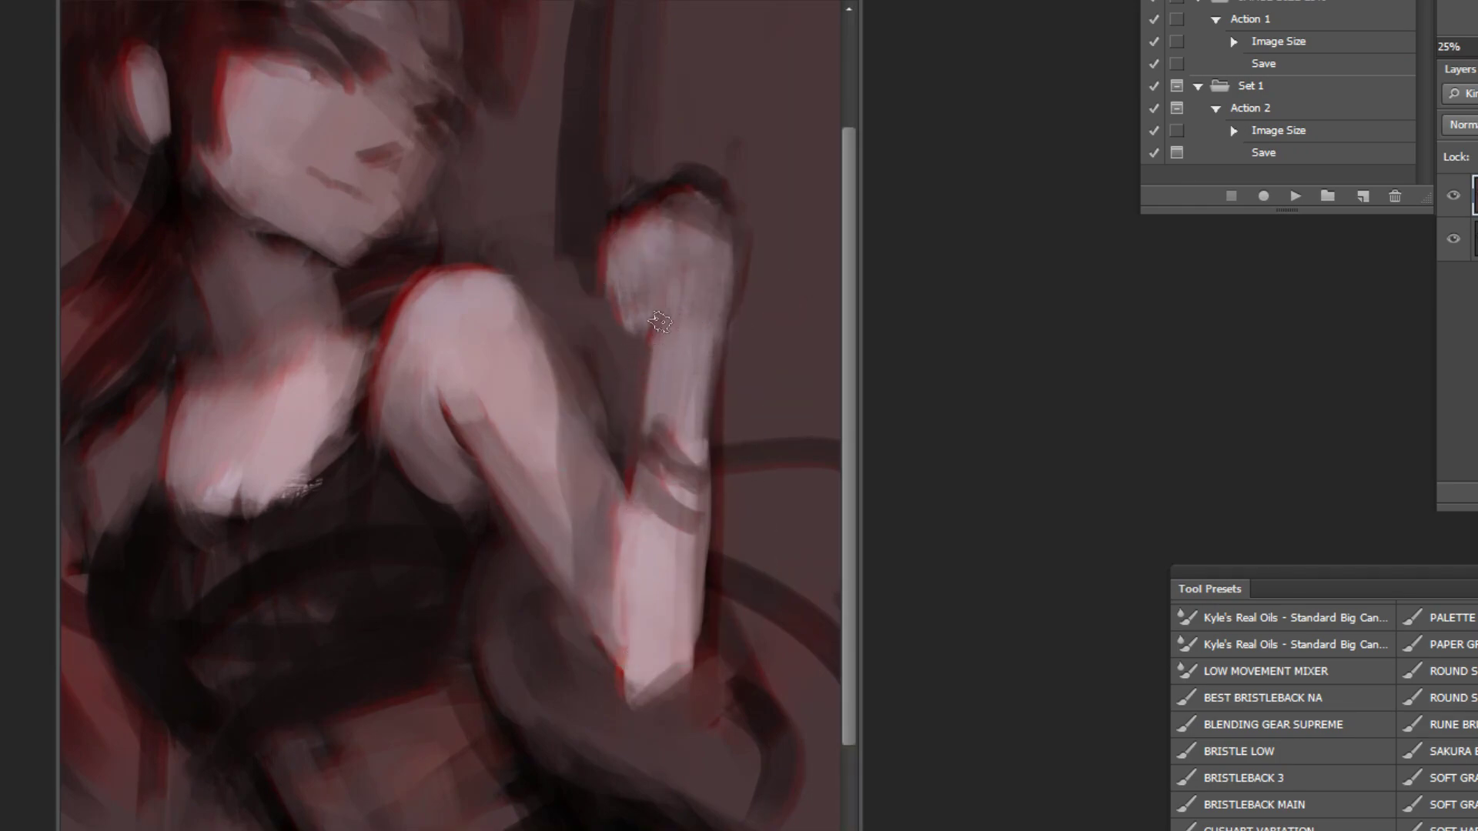
alt+click(660, 351)
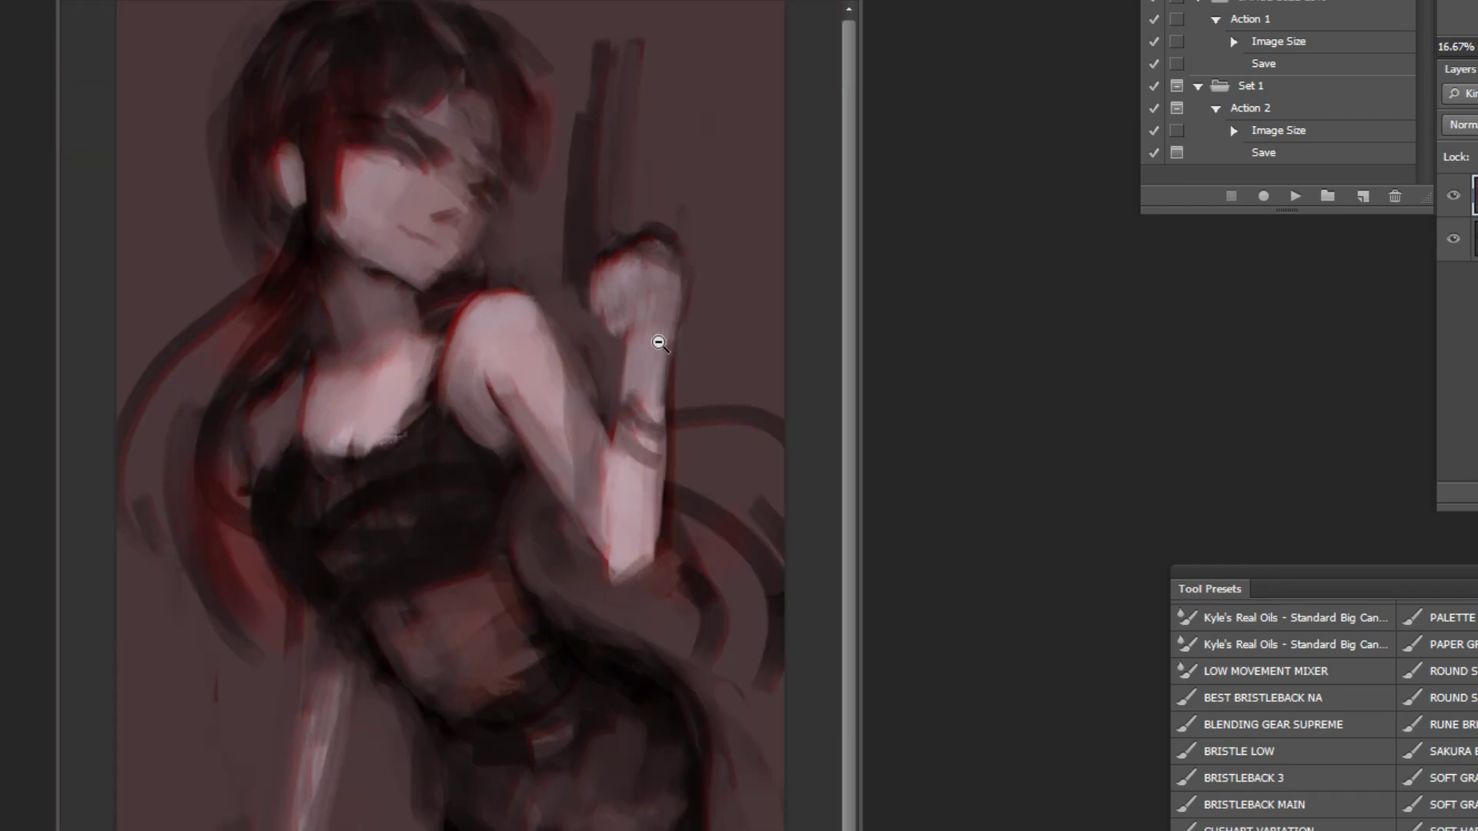
Step: Paint a light skin-toned stroke at the front of the raised arm's shoulder, where it meets the chest
alt+click(660, 351)
click(416, 254)
click(428, 264)
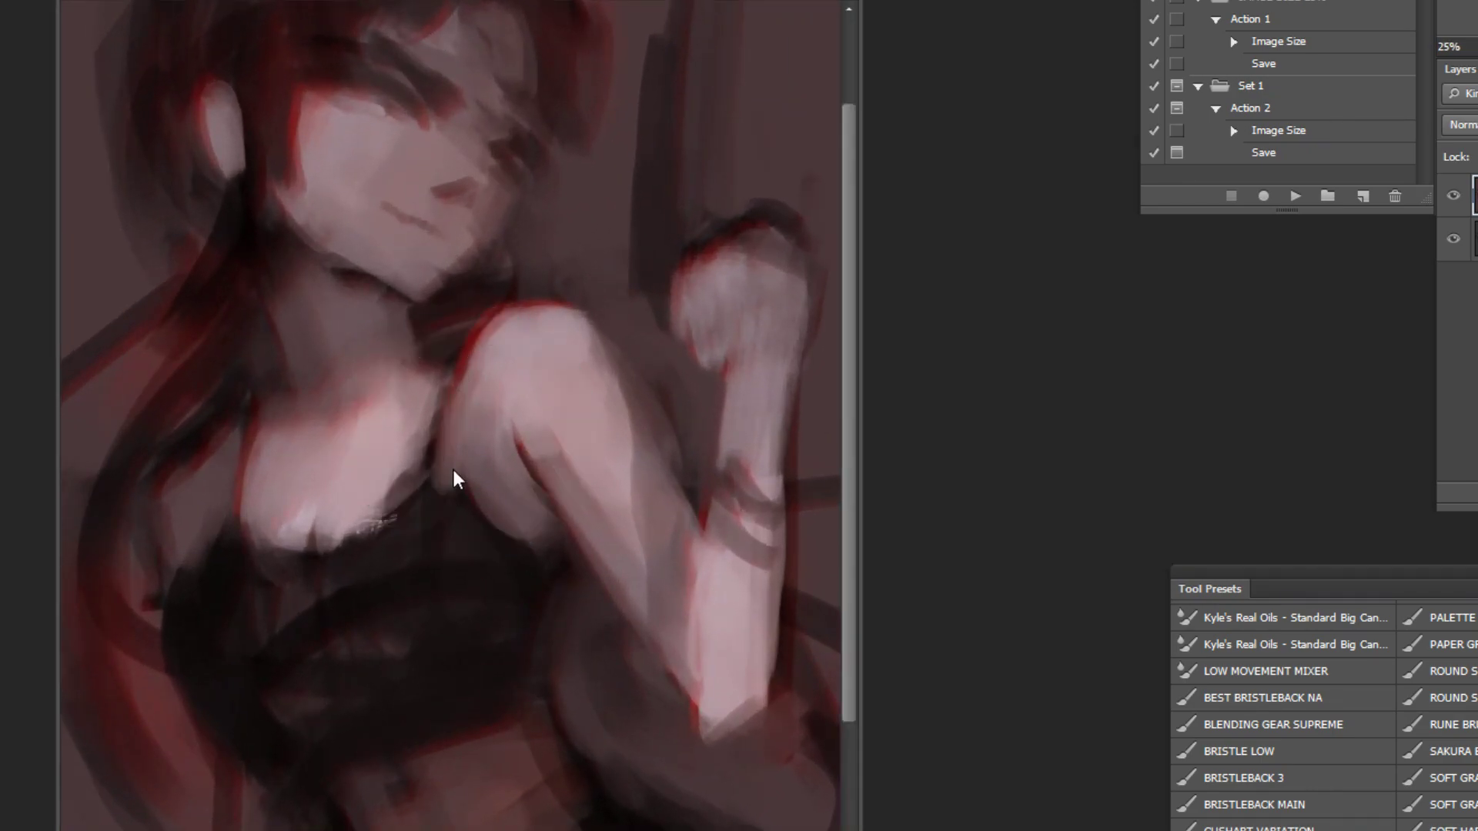
alt+click(338, 466)
alt+click(509, 462)
alt+click(568, 427)
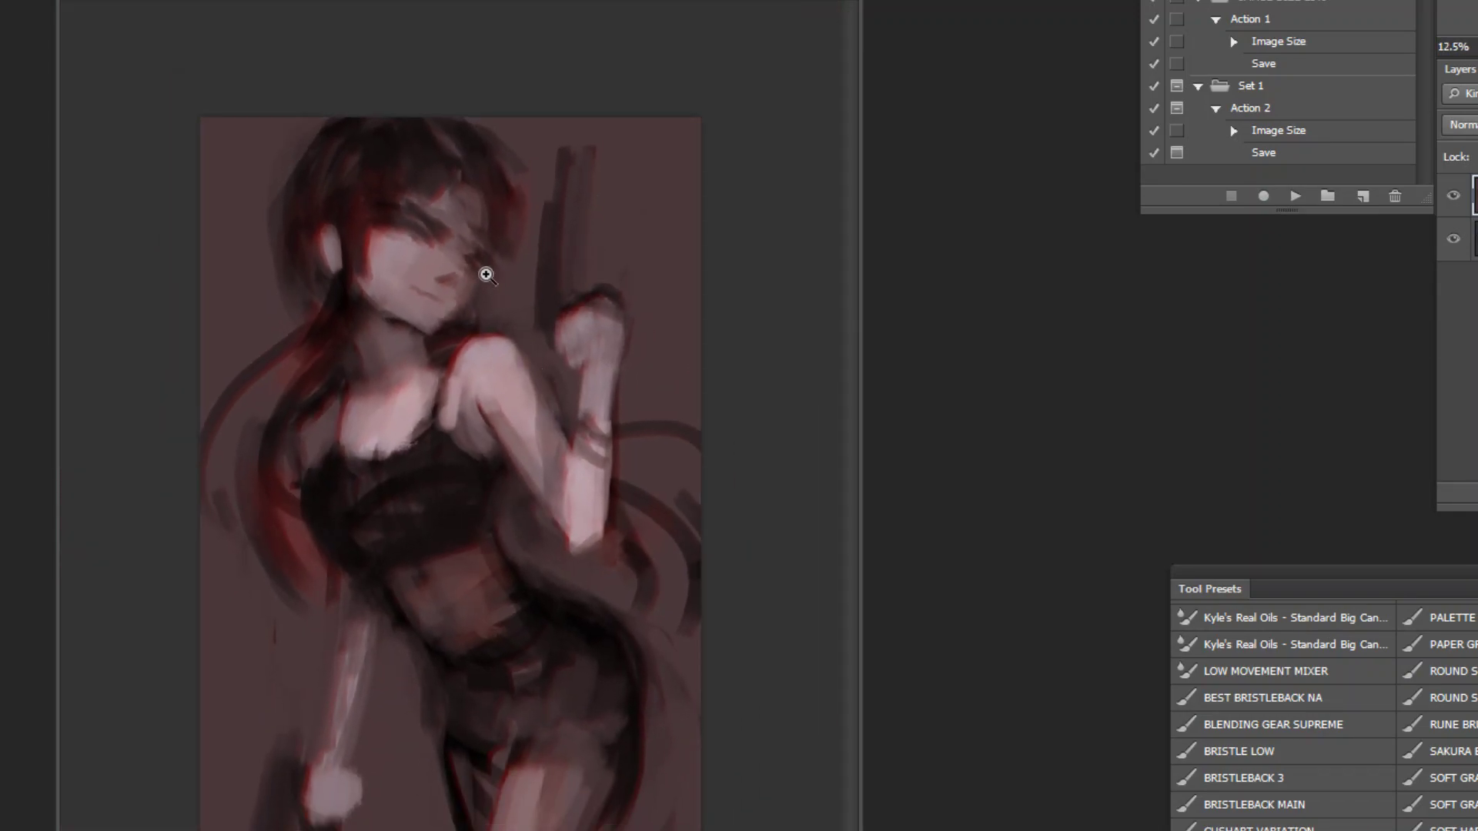
click(393, 212)
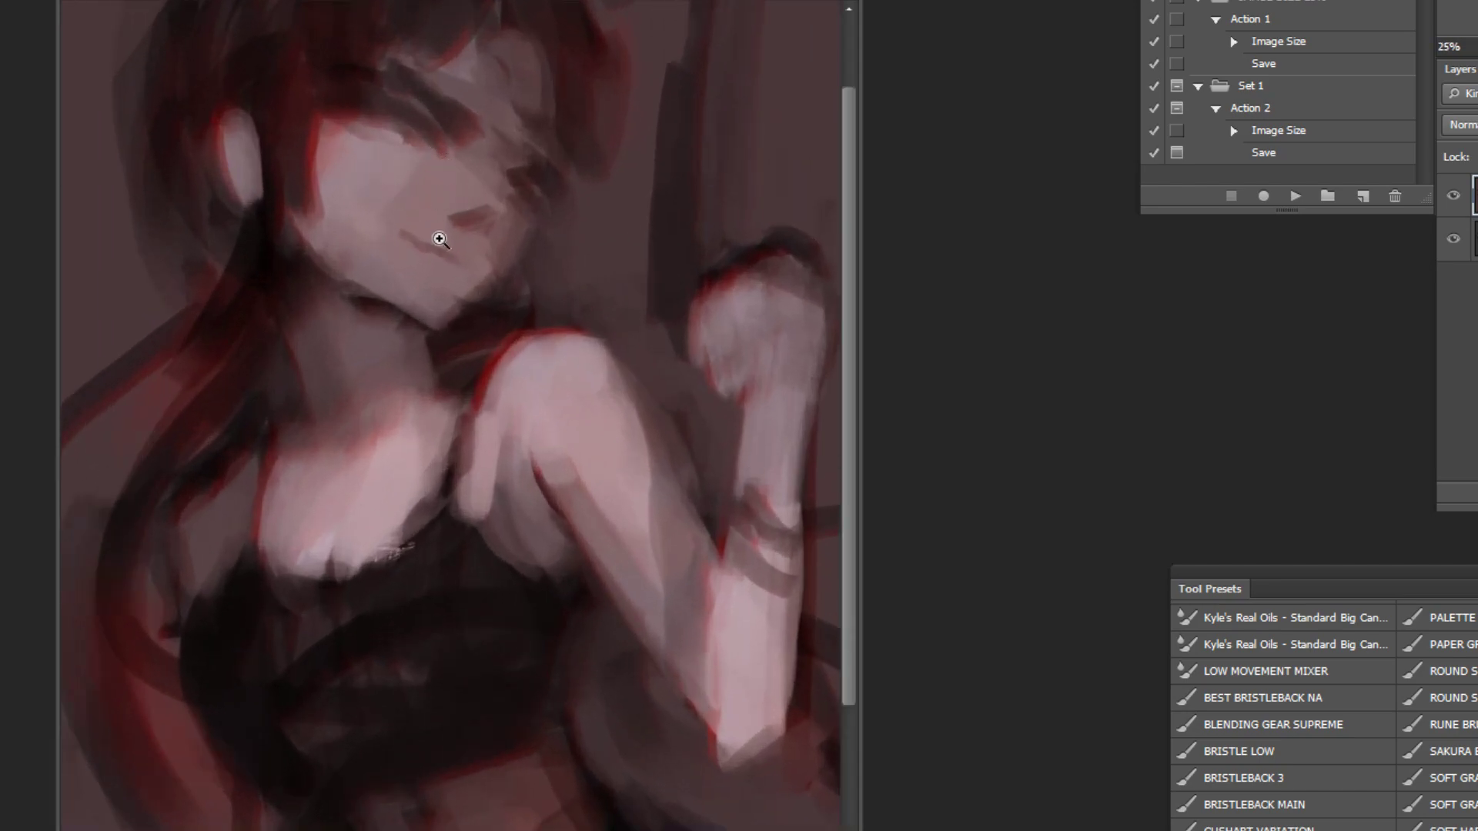
click(399, 245)
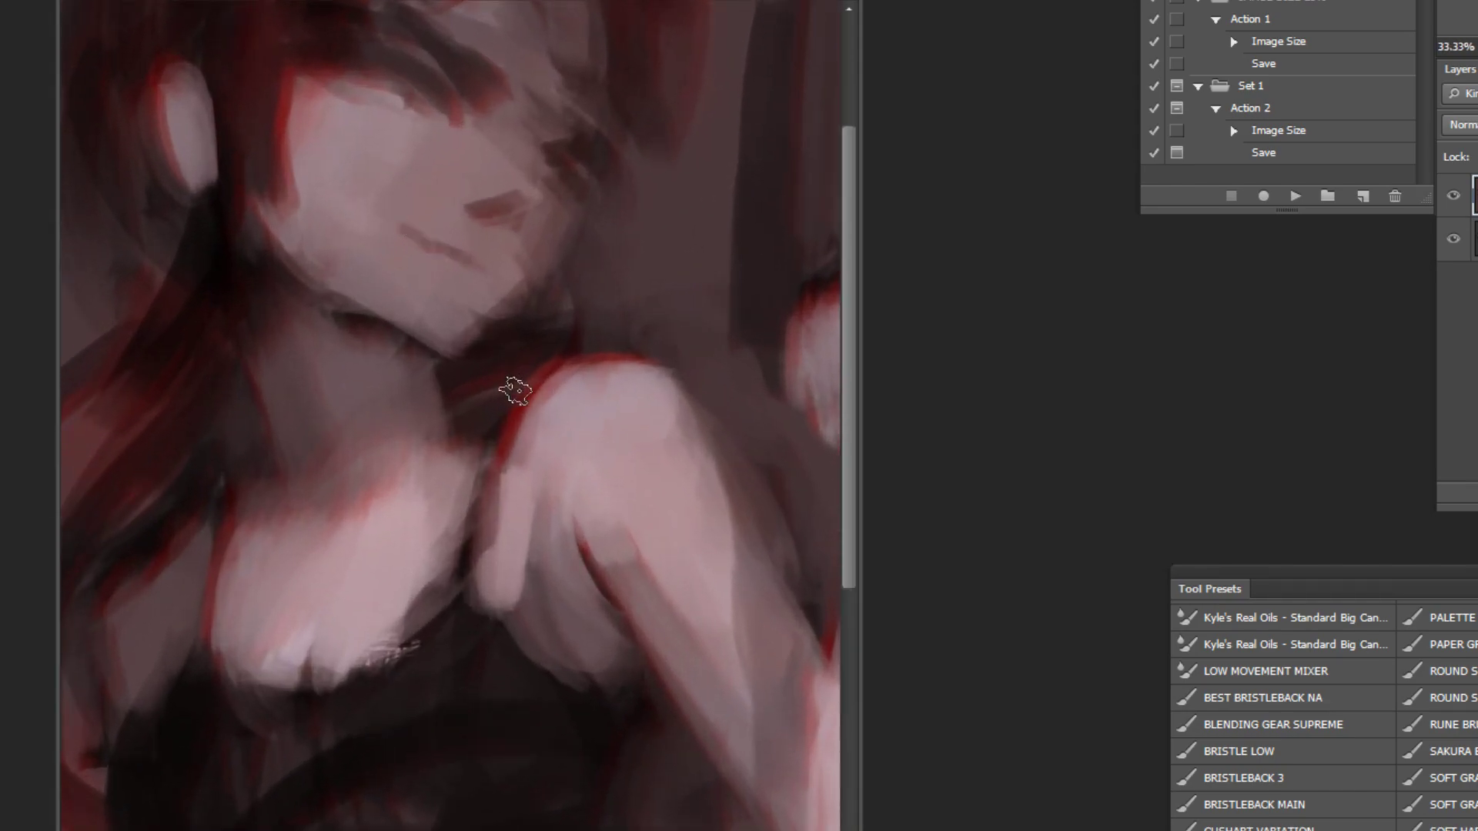
key(w)
click(385, 459)
key(z)
alt+click(493, 561)
alt+click(523, 562)
alt+click(570, 568)
alt+click(593, 571)
drag(380, 438, 405, 473)
key(ctrl+z)
Step: Reduce the brush size and retouch the corner of the mouth with a tone sampled from the face
key(z)
click(402, 234)
click(385, 148)
click(373, 138)
click(361, 129)
click(362, 129)
key(ctrl+shift+d)
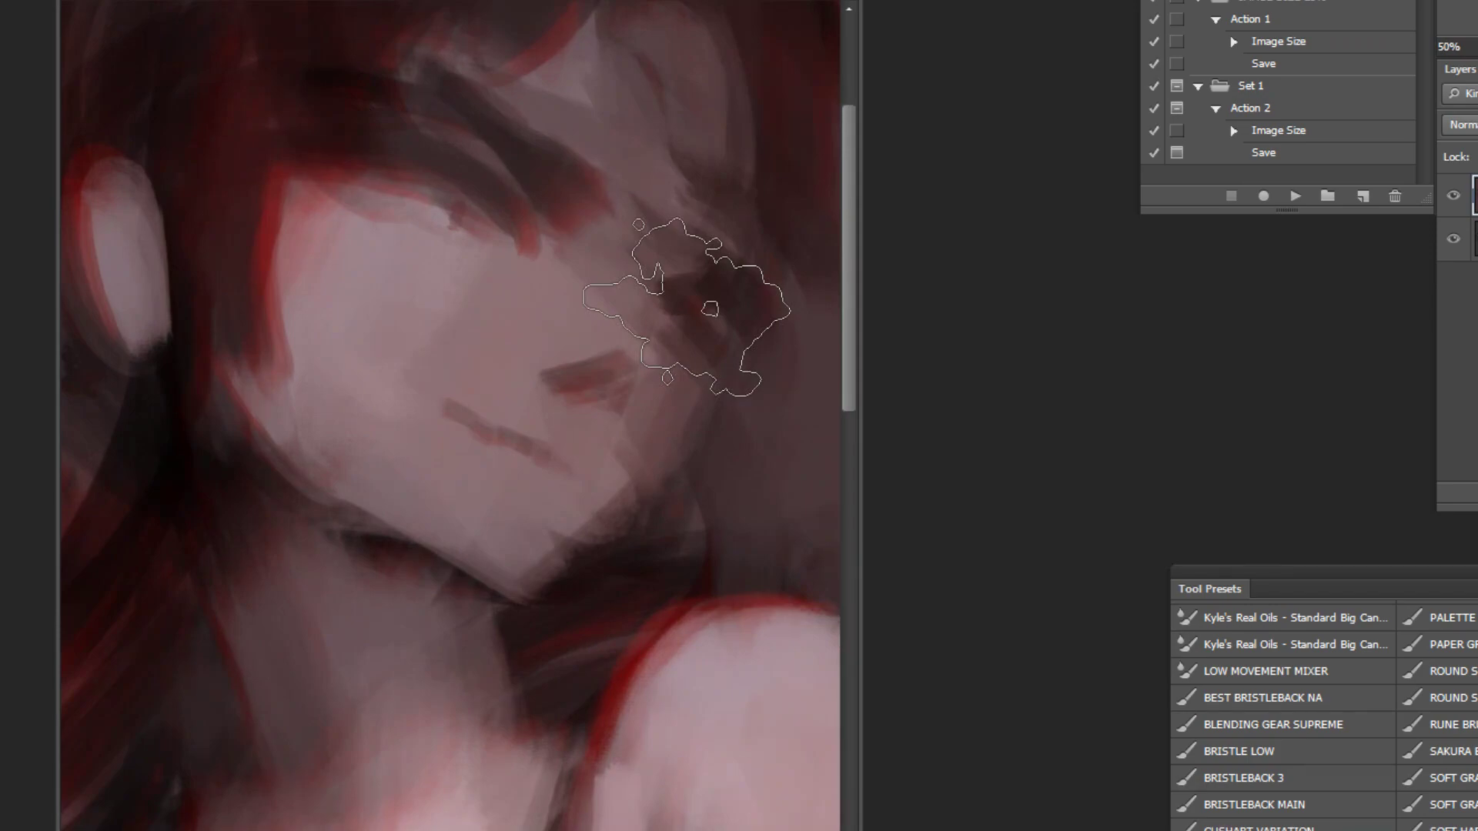
key(bracketleft)
key(bracketleft)
key(bracketleft)
key(bracketleft)
alt+click(479, 412)
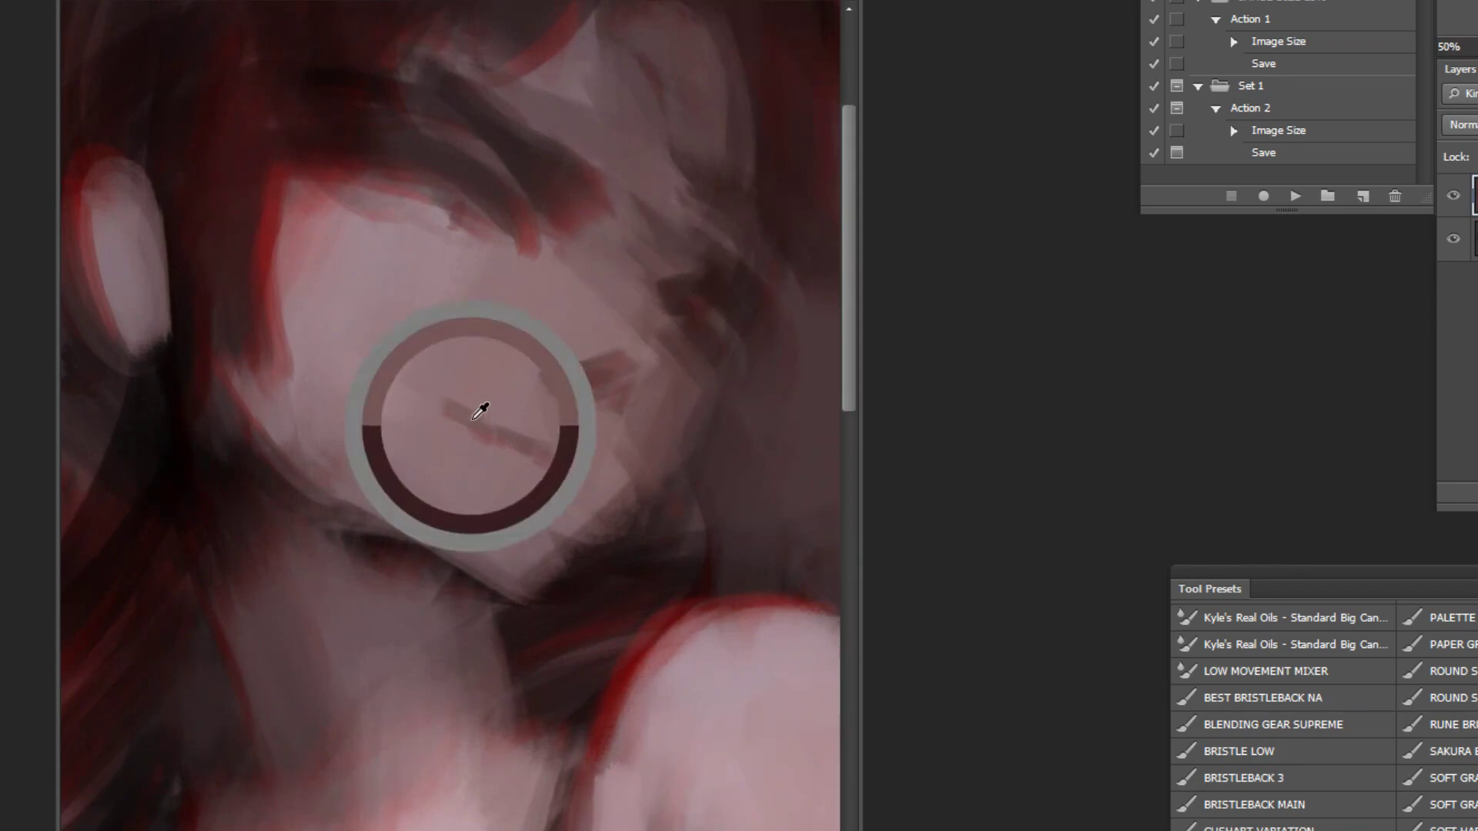
drag(543, 438, 570, 461)
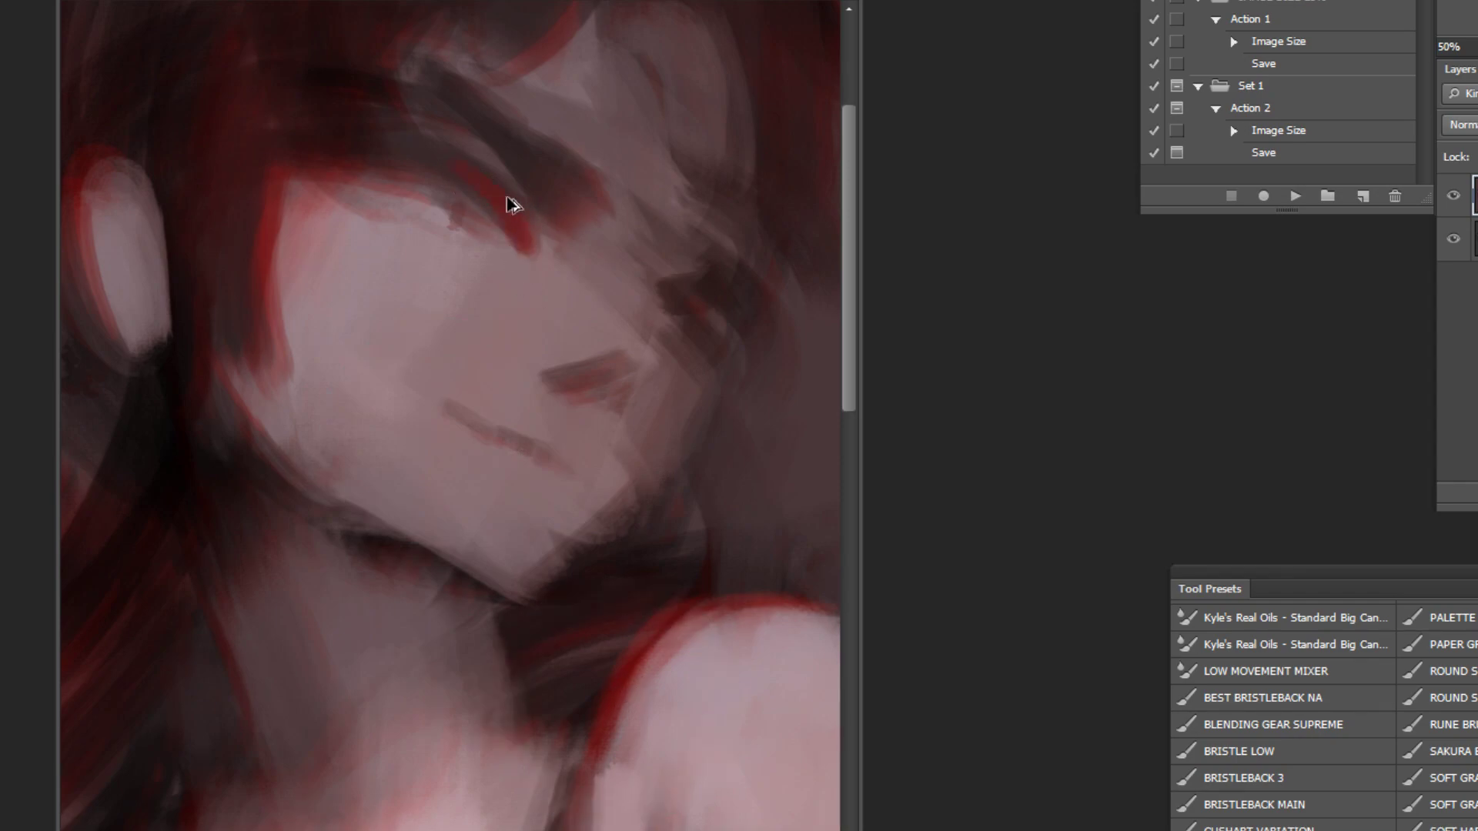
Step: Darken the red upper eyelid of the near eye and add light skin strokes through the hair above it
mouse_move(489, 181)
mouse_down()
mouse_move(628, 195)
mouse_move(511, 202)
mouse_up()
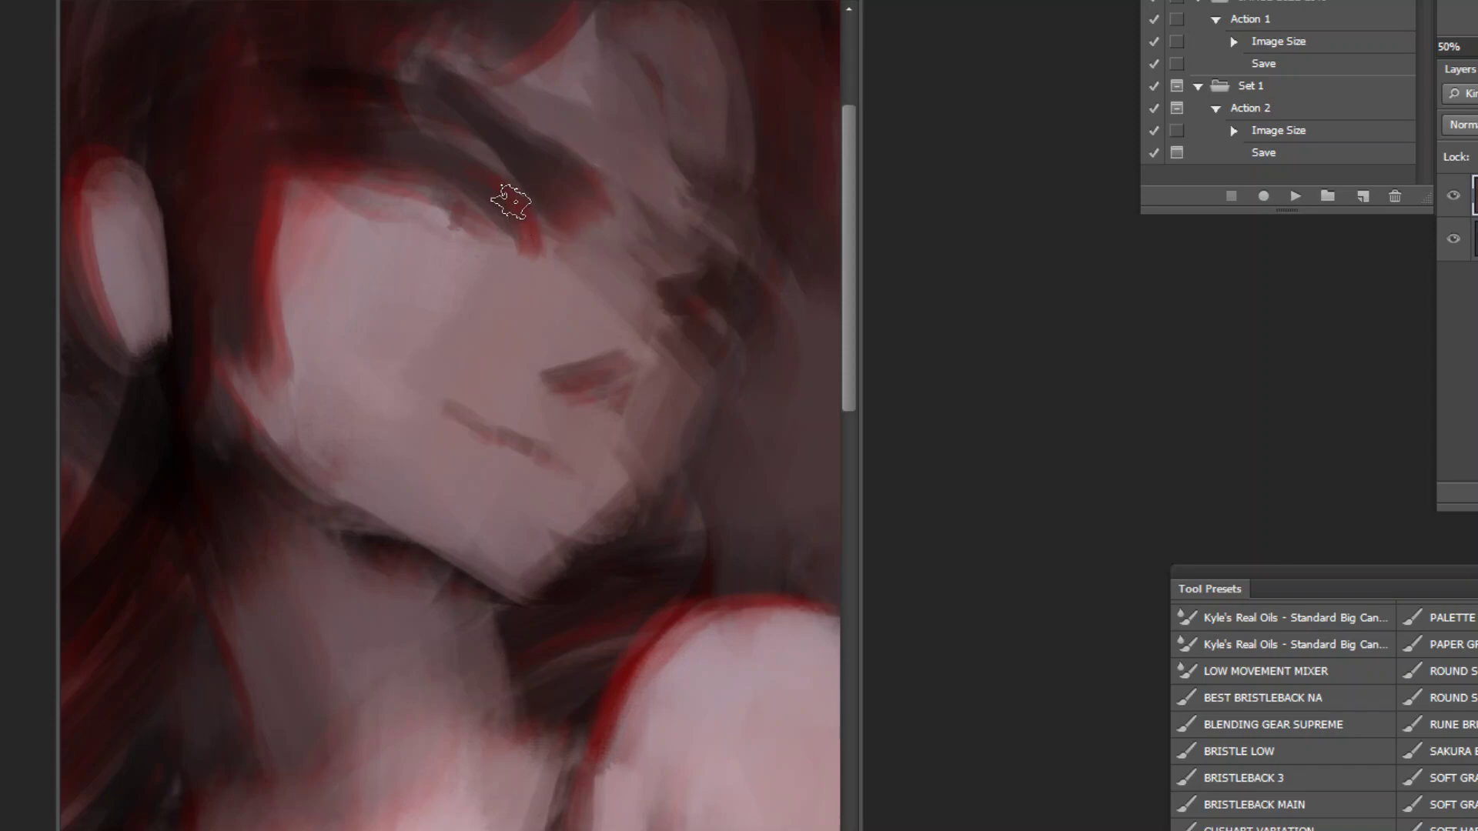
mouse_move(495, 231)
mouse_down()
mouse_move(457, 187)
mouse_move(497, 235)
mouse_move(408, 231)
mouse_move(438, 112)
mouse_move(429, 185)
mouse_move(419, 129)
mouse_move(434, 198)
mouse_up()
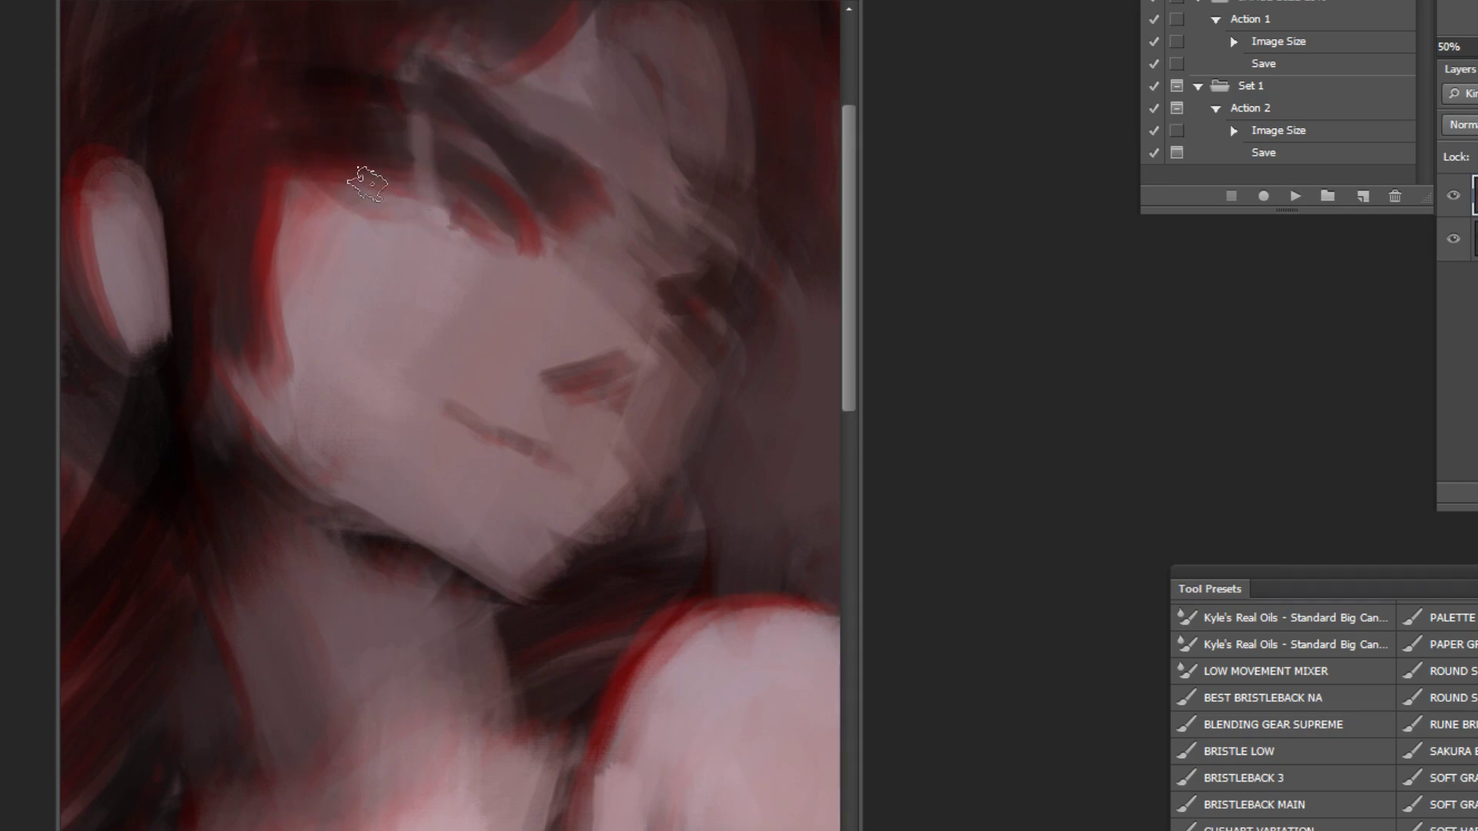
drag(327, 193, 336, 129)
alt+click(539, 260)
alt+click(521, 277)
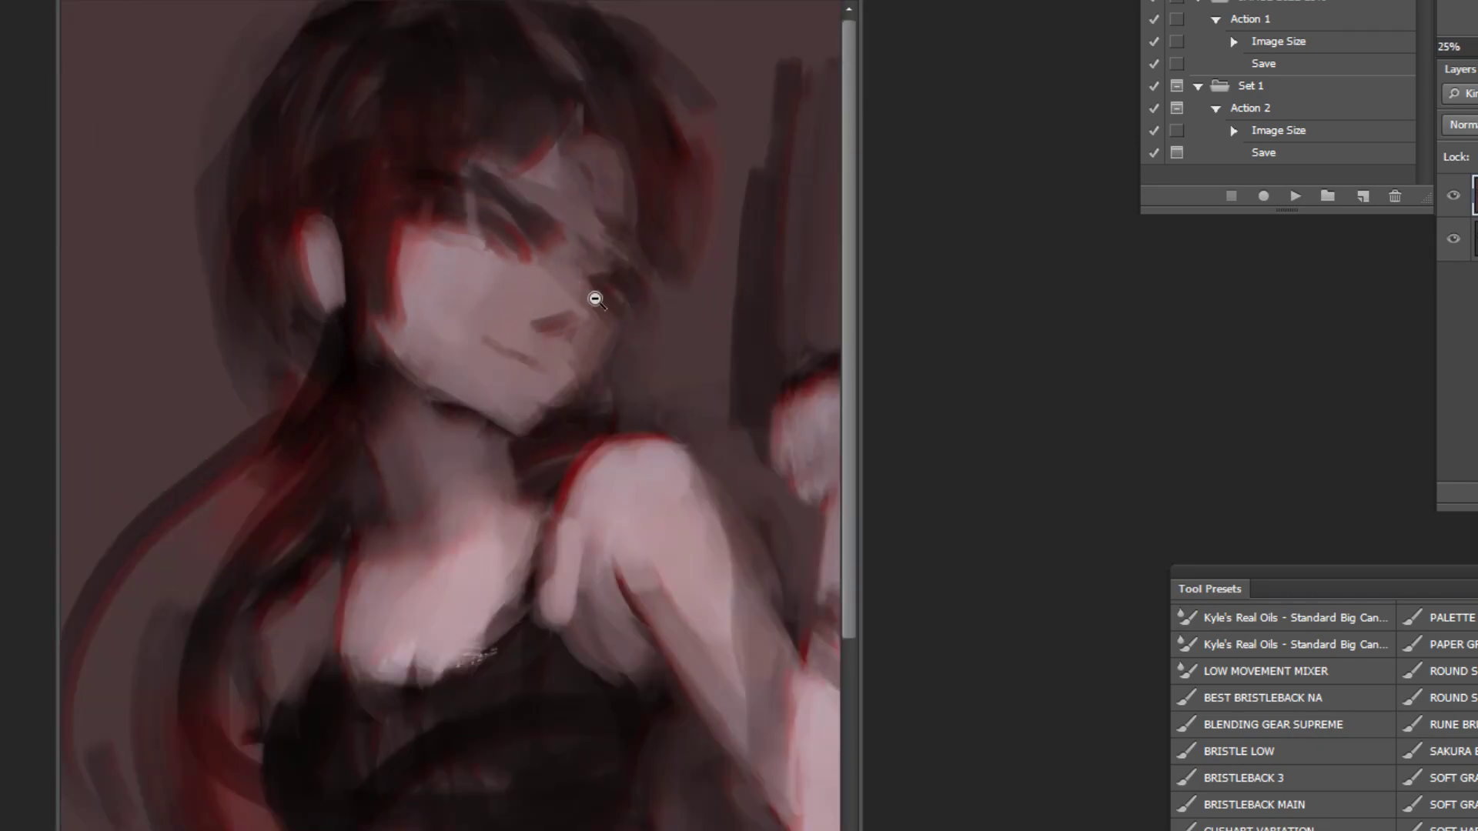
Step: Mirror the canvas horizontally and undo the last stroke on the face
alt+click(554, 225)
click(1294, 196)
ctrl+click(511, 62)
ctrl+click(511, 62)
ctrl+click(511, 62)
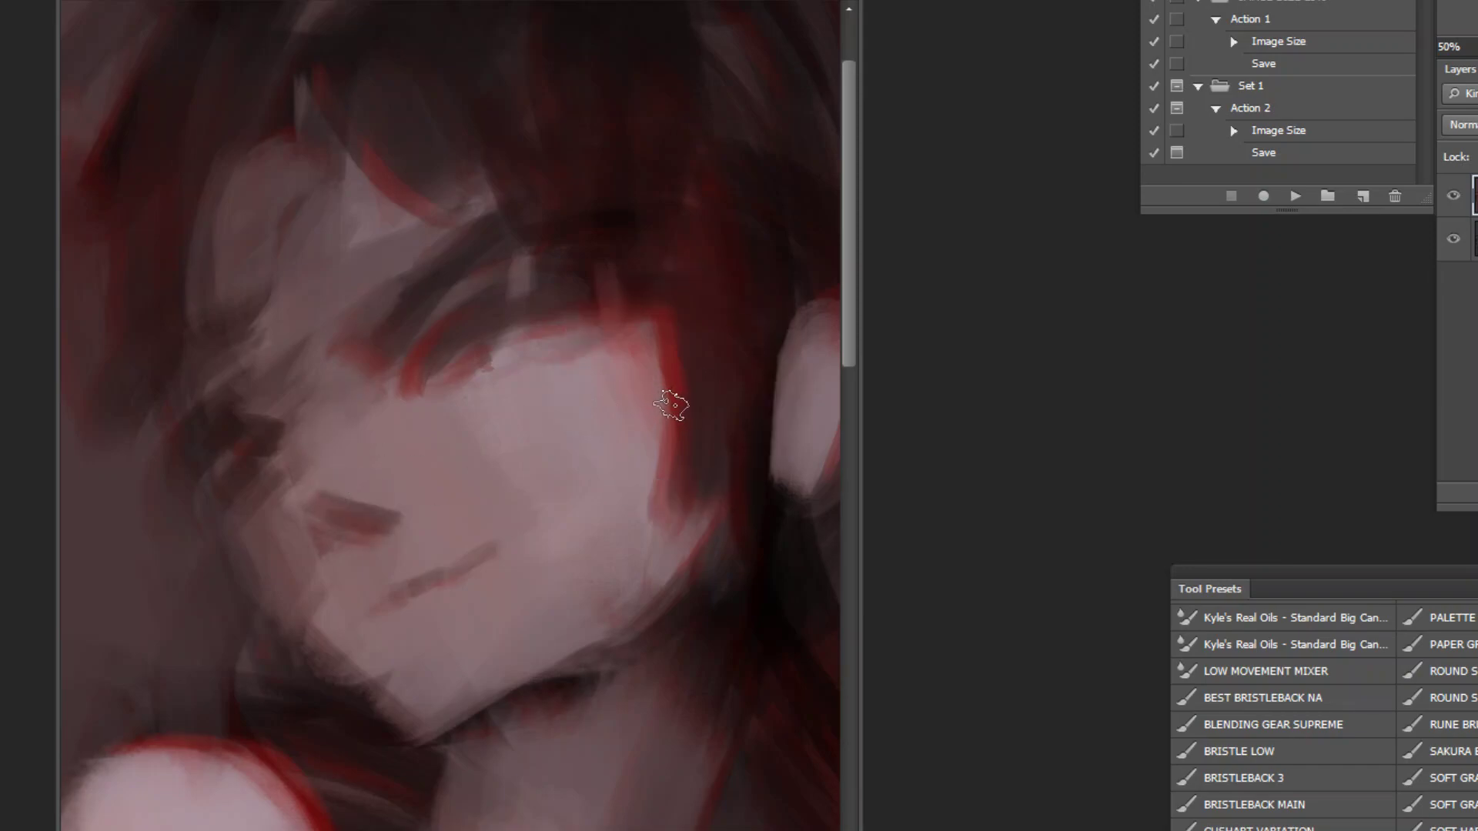
key(ctrl+z)
Step: Rework the bridge of the nose and the edge of the far eye with sampled face tones
drag(306, 508, 325, 455)
alt+click(315, 460)
drag(186, 406, 219, 389)
alt+click(233, 435)
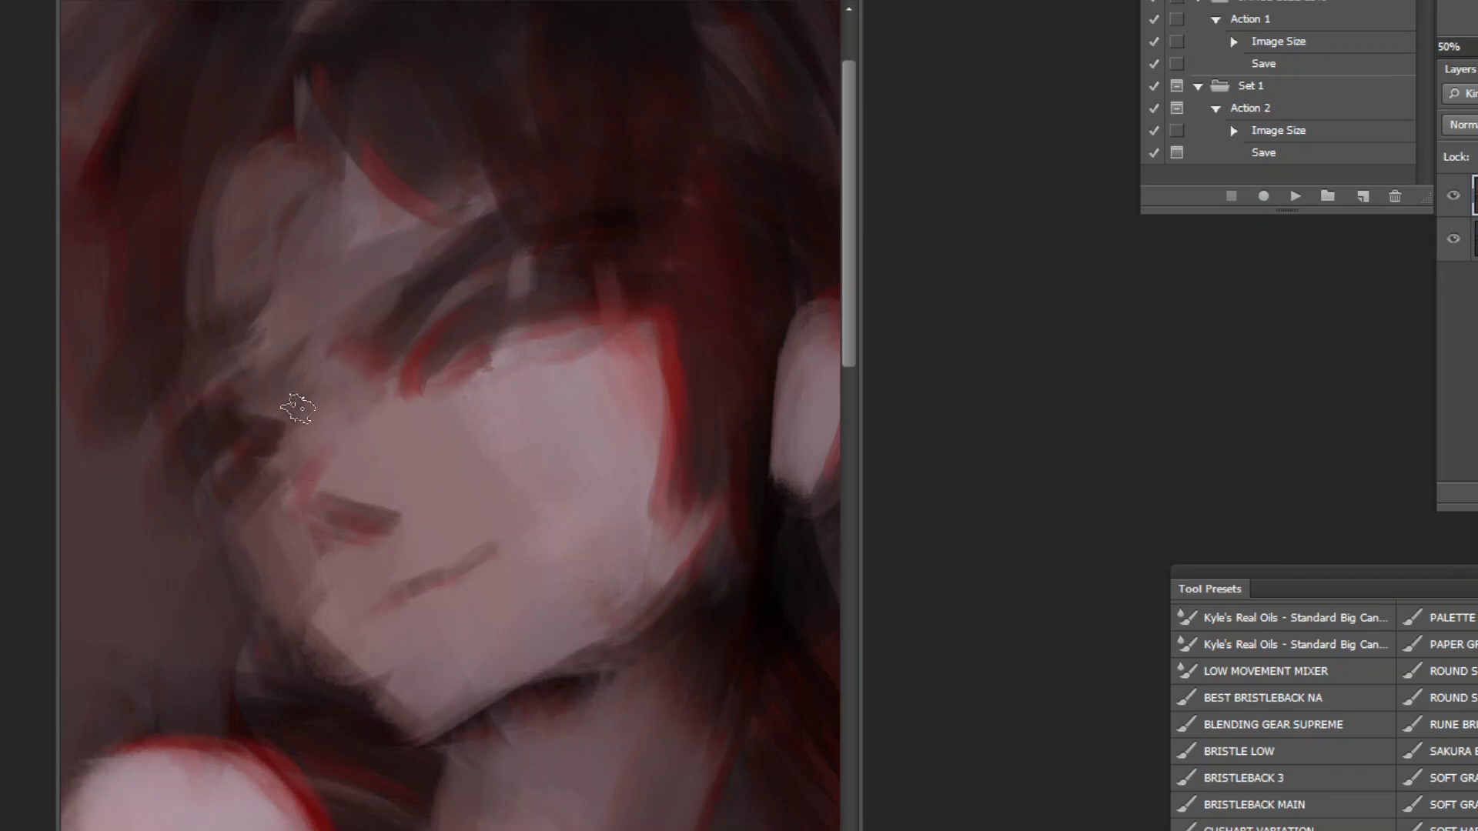
alt+click(229, 428)
mouse_move(190, 420)
mouse_down()
mouse_move(207, 410)
mouse_move(192, 414)
mouse_up()
alt+click(235, 451)
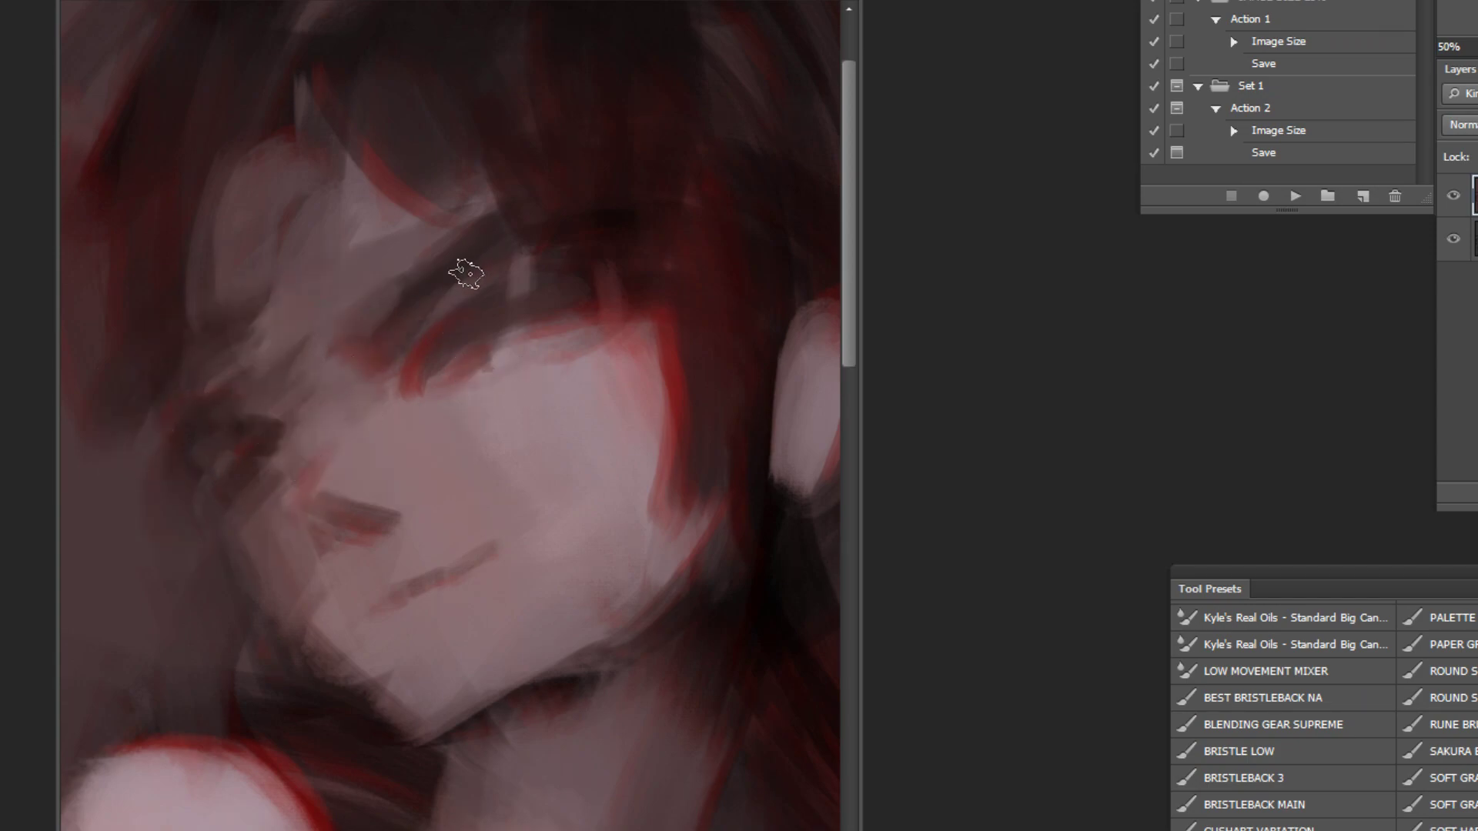
Step: Paint a dark stroke from the fringe into the brow and add loose hair strands beside the far cheek
mouse_move(443, 180)
mouse_down()
mouse_move(497, 206)
mouse_move(494, 222)
mouse_up()
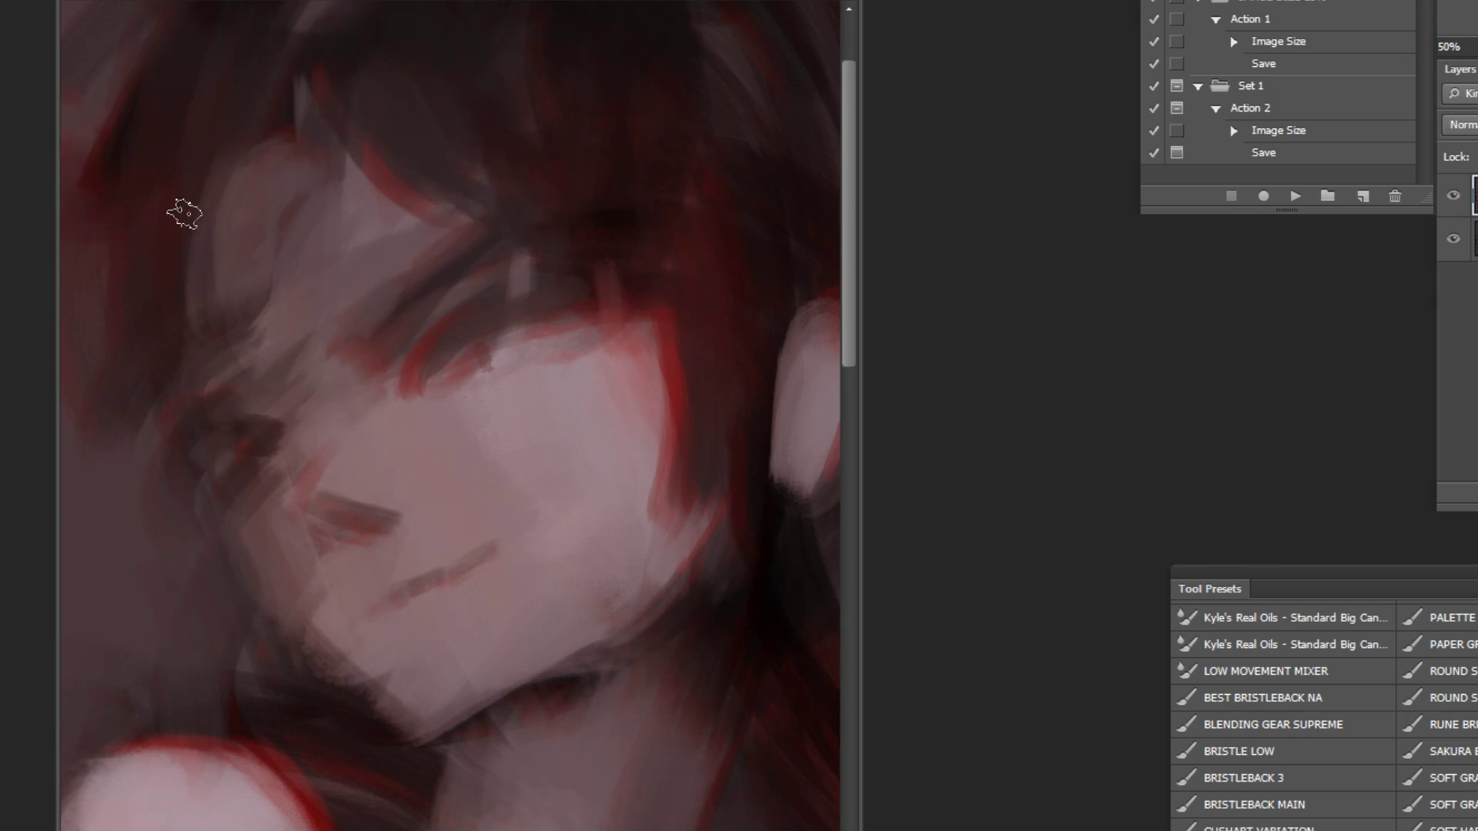
drag(171, 416, 158, 539)
drag(133, 439, 97, 540)
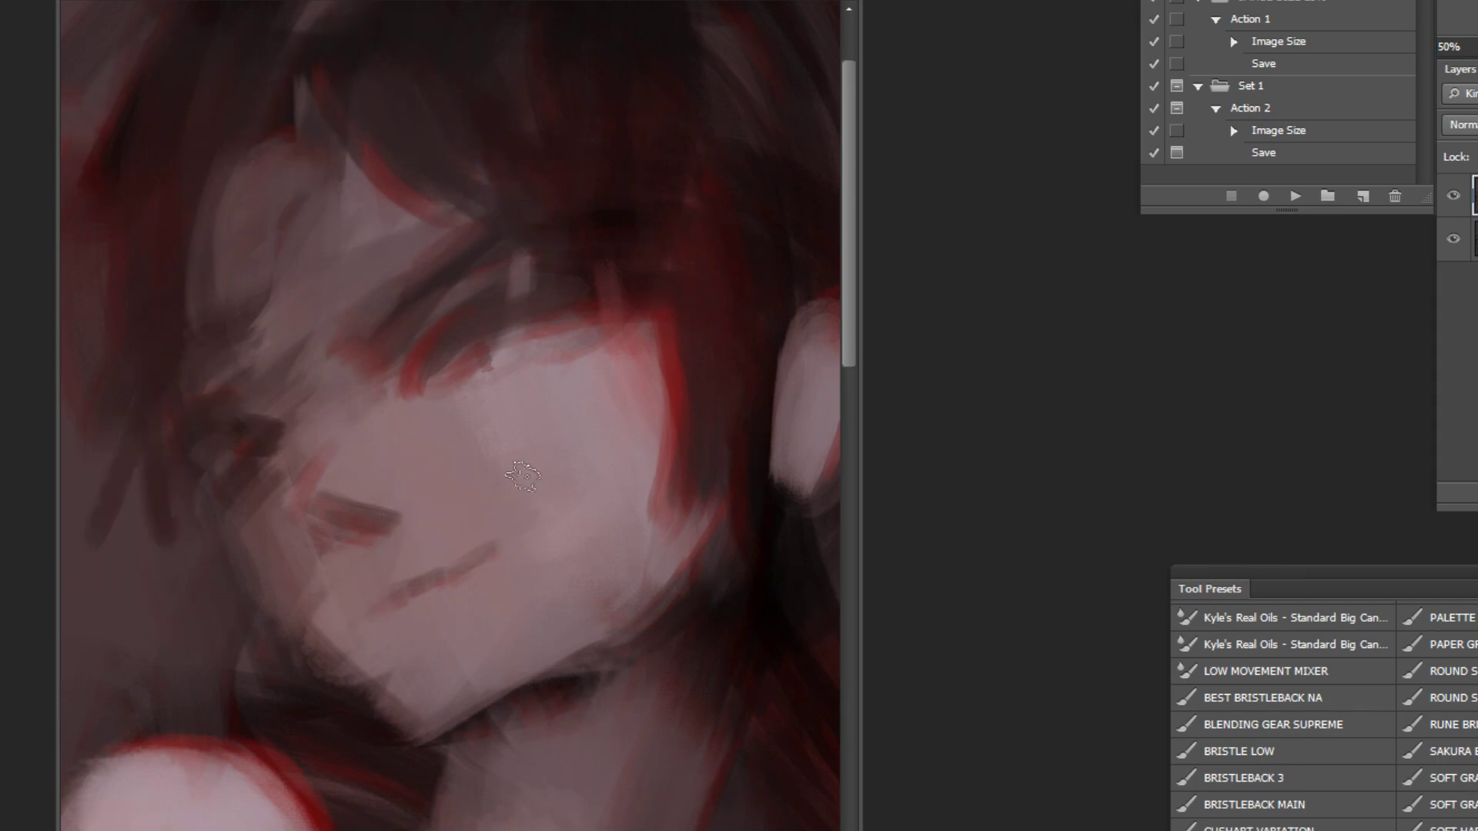
Step: Mirror the canvas back to its original orientation
alt+click(629, 480)
alt+click(640, 432)
ctrl+click(495, 181)
alt+click(354, 422)
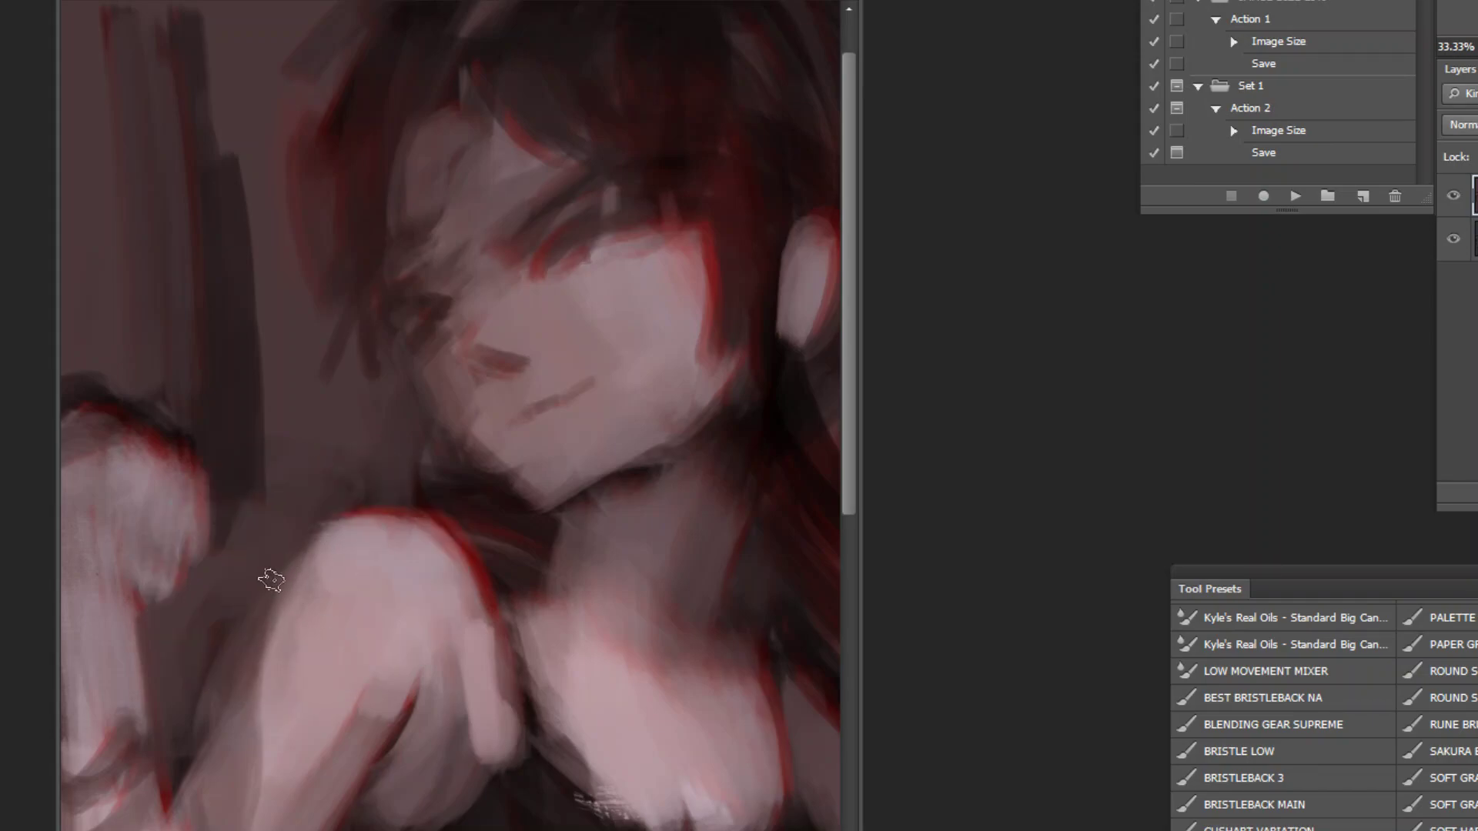
alt+click(699, 597)
alt+click(699, 597)
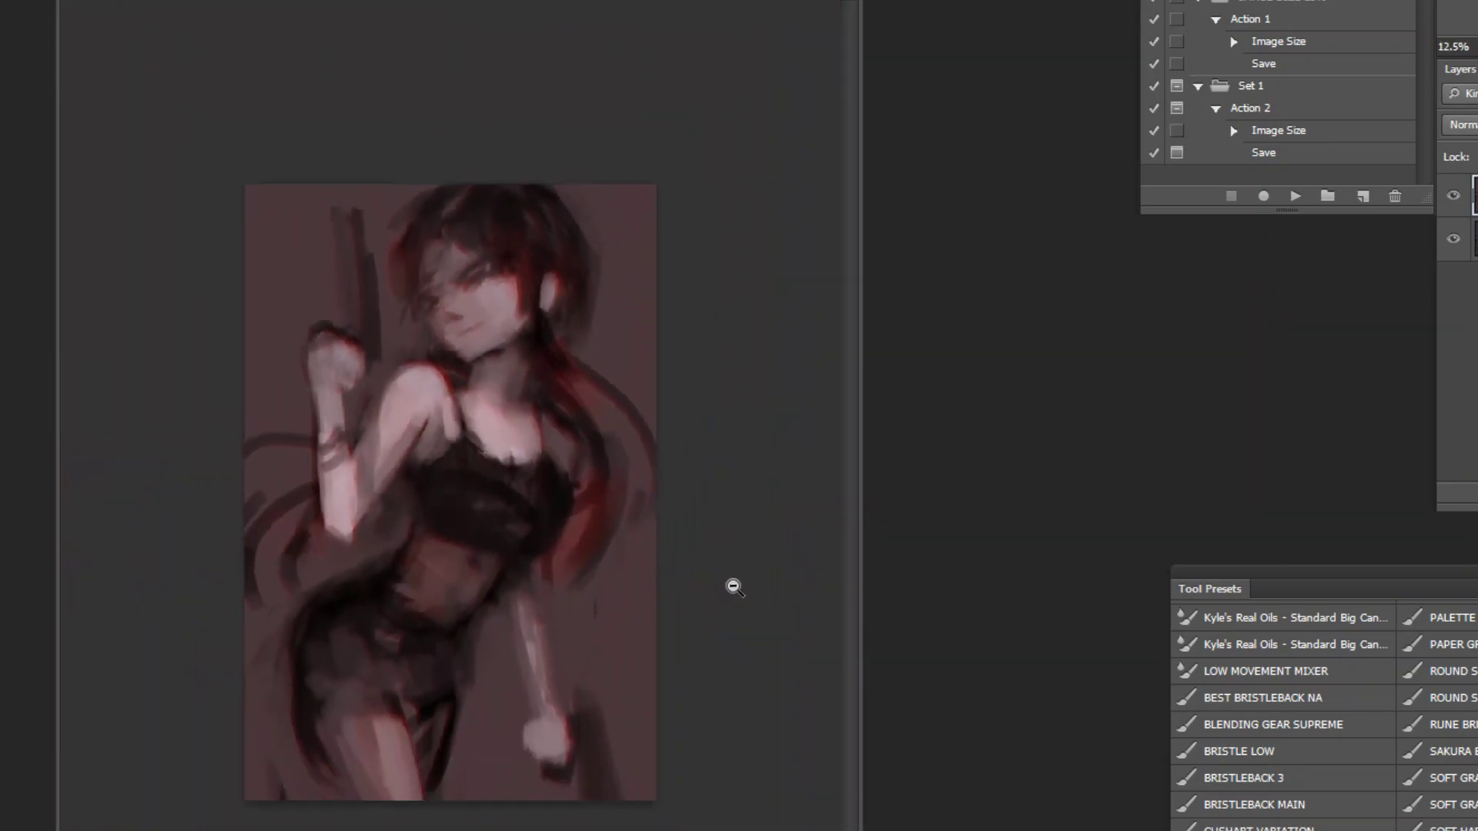
ctrl+click(467, 202)
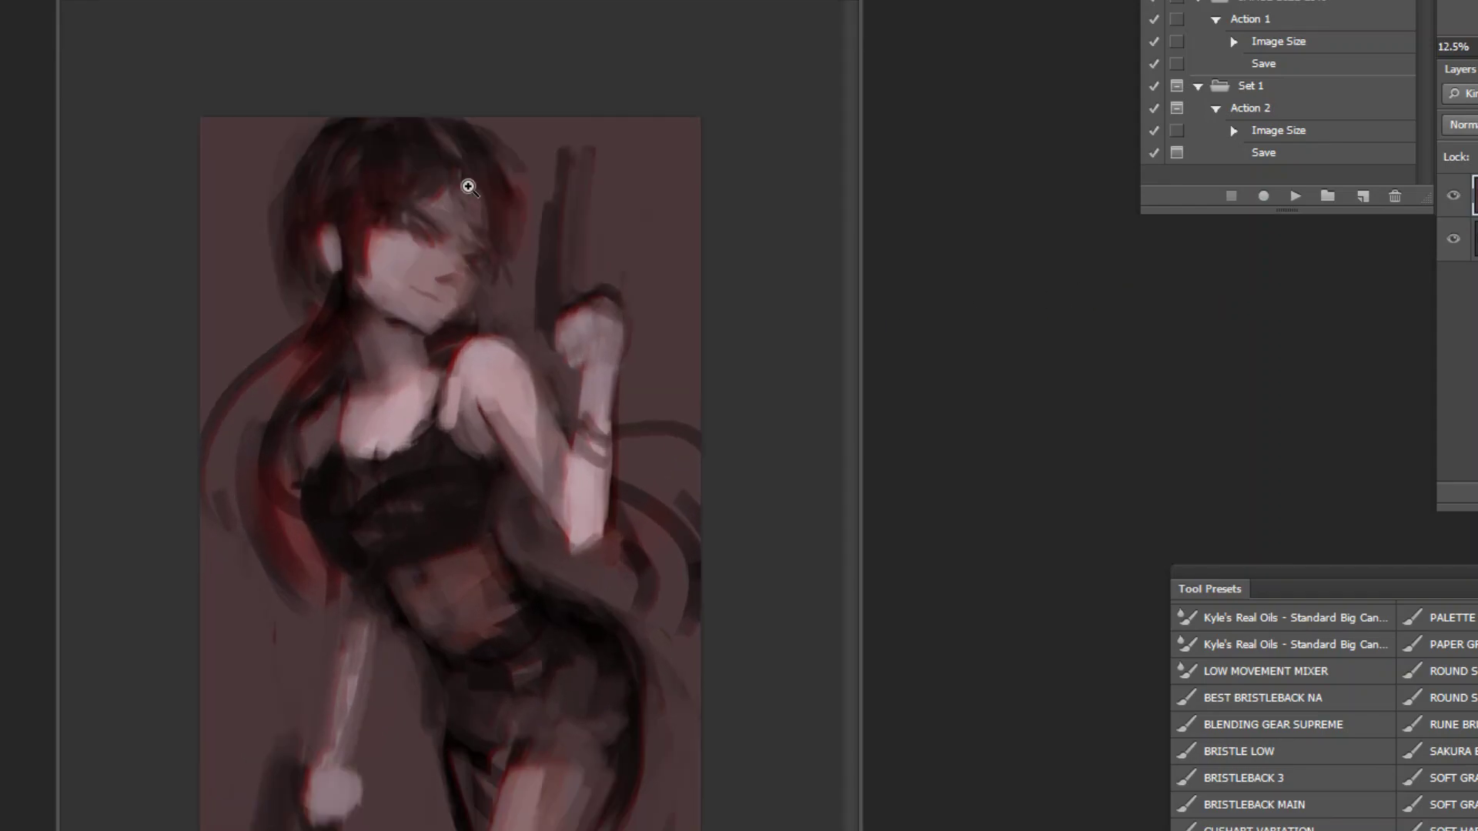
Step: Refine the near eye and the forehead below the fringe with sampled tones
ctrl+click(450, 173)
ctrl+click(420, 131)
ctrl+click(389, 100)
ctrl+click(418, 146)
mouse_move(347, 196)
mouse_down()
mouse_move(420, 239)
mouse_move(446, 206)
mouse_move(434, 232)
mouse_move(513, 180)
mouse_move(429, 240)
mouse_move(421, 206)
mouse_up()
alt+click(447, 103)
alt+click(463, 77)
drag(463, 151, 485, 164)
mouse_move(539, 98)
mouse_down()
mouse_move(561, 95)
mouse_move(593, 154)
mouse_up()
Step: Paint over the mouth line with the surrounding skin tone
ctrl+alt+click(646, 196)
ctrl+alt+click(653, 223)
ctrl+alt+click(659, 258)
ctrl+alt+click(660, 297)
ctrl+click(393, 202)
ctrl+click(386, 154)
ctrl+click(388, 154)
ctrl+click(450, 259)
mouse_move(483, 335)
mouse_down()
mouse_move(515, 351)
mouse_move(446, 341)
mouse_move(557, 406)
mouse_up()
ctrl+alt+click(571, 355)
ctrl+alt+click(579, 363)
ctrl+alt+click(646, 541)
ctrl+alt+click(640, 608)
Step: Draw a thin dark upper lash line on the near eye with the Brush tool, redoing the first attempt
scroll(1325, 716, down, 5)
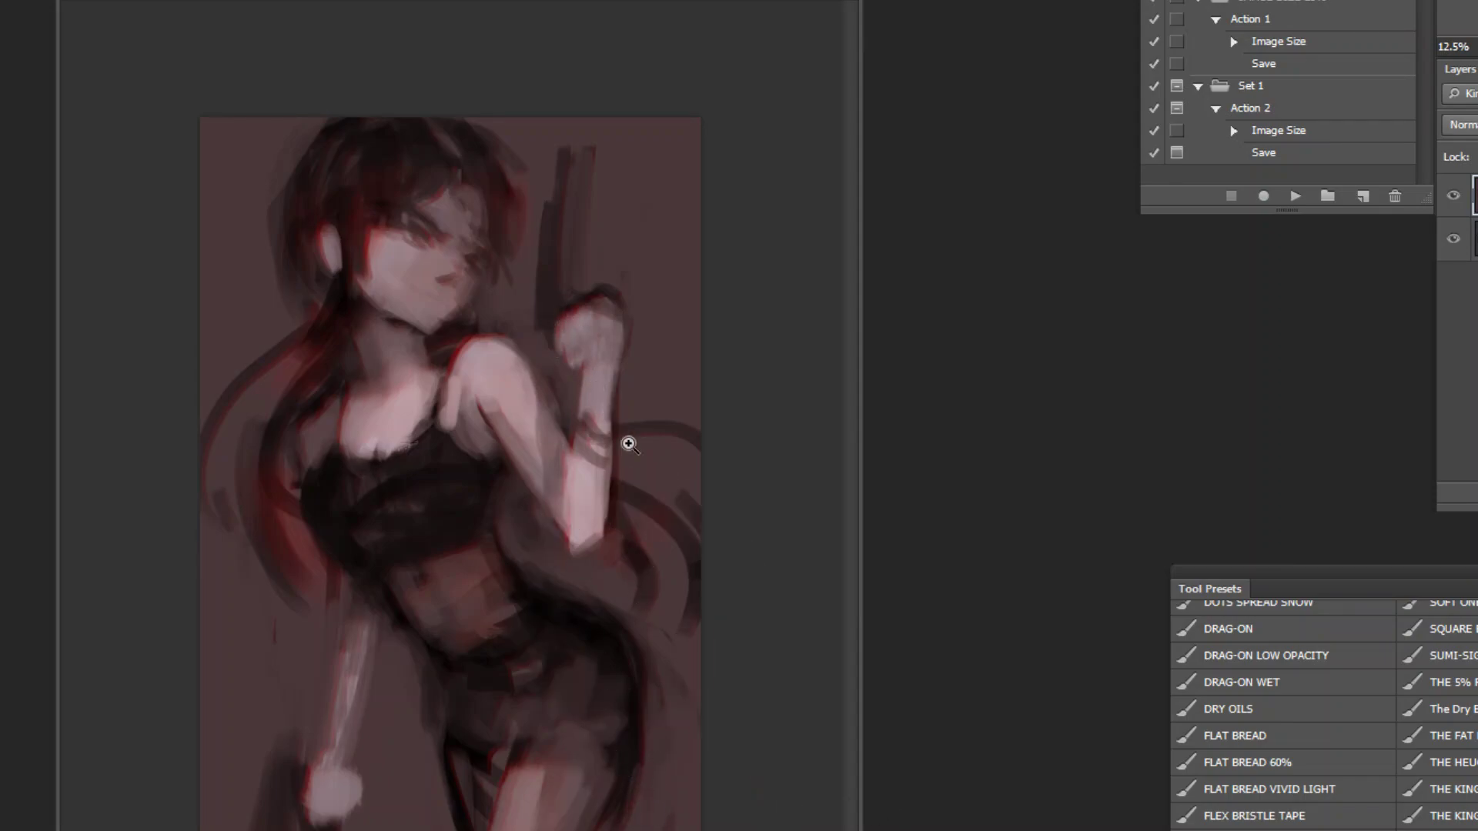
ctrl+click(408, 133)
key(b)
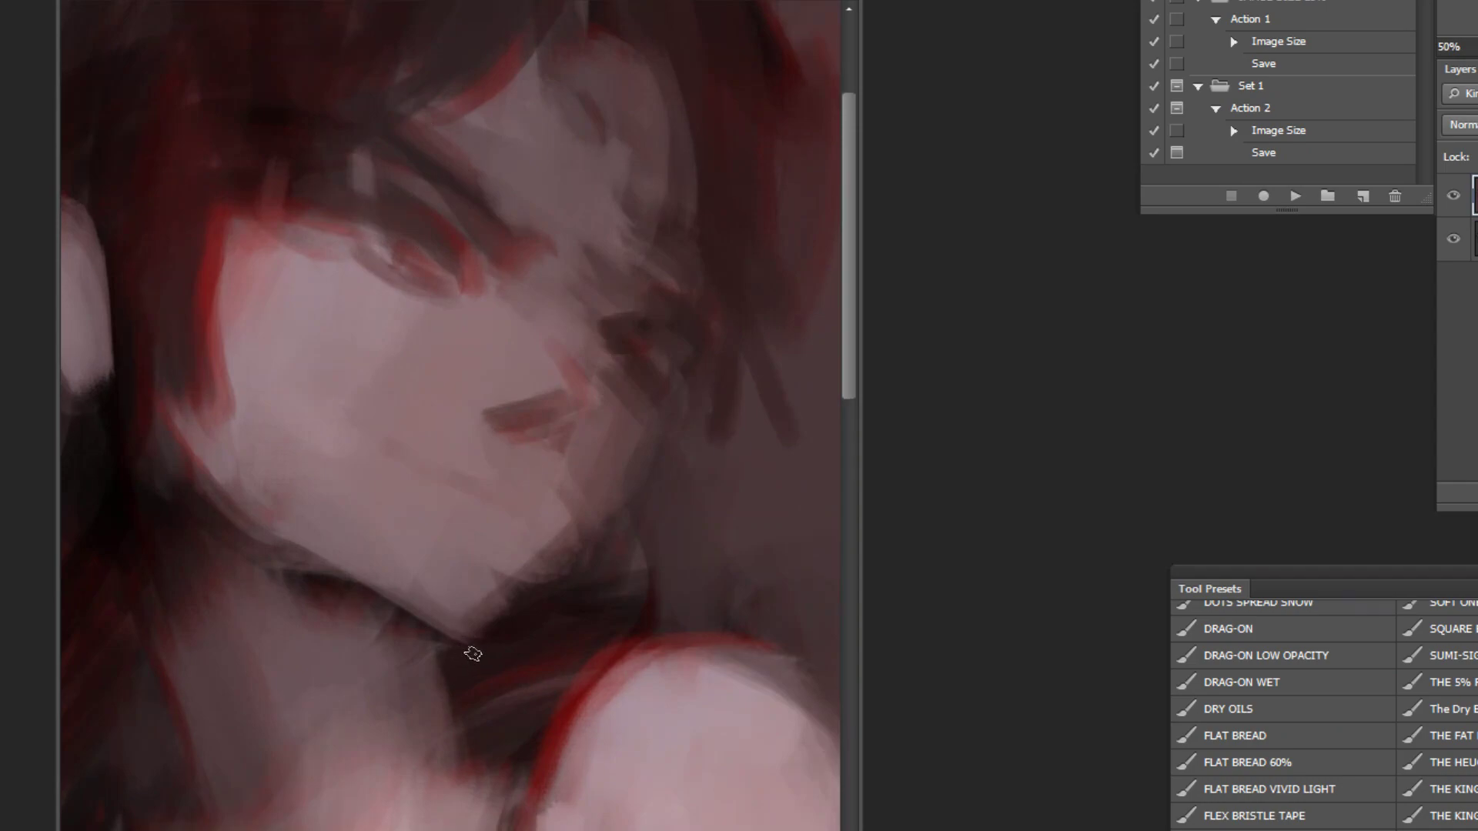
mouse_move(360, 208)
mouse_down()
mouse_move(455, 270)
mouse_move(442, 258)
mouse_up()
key(ctrl+z)
drag(357, 197, 487, 307)
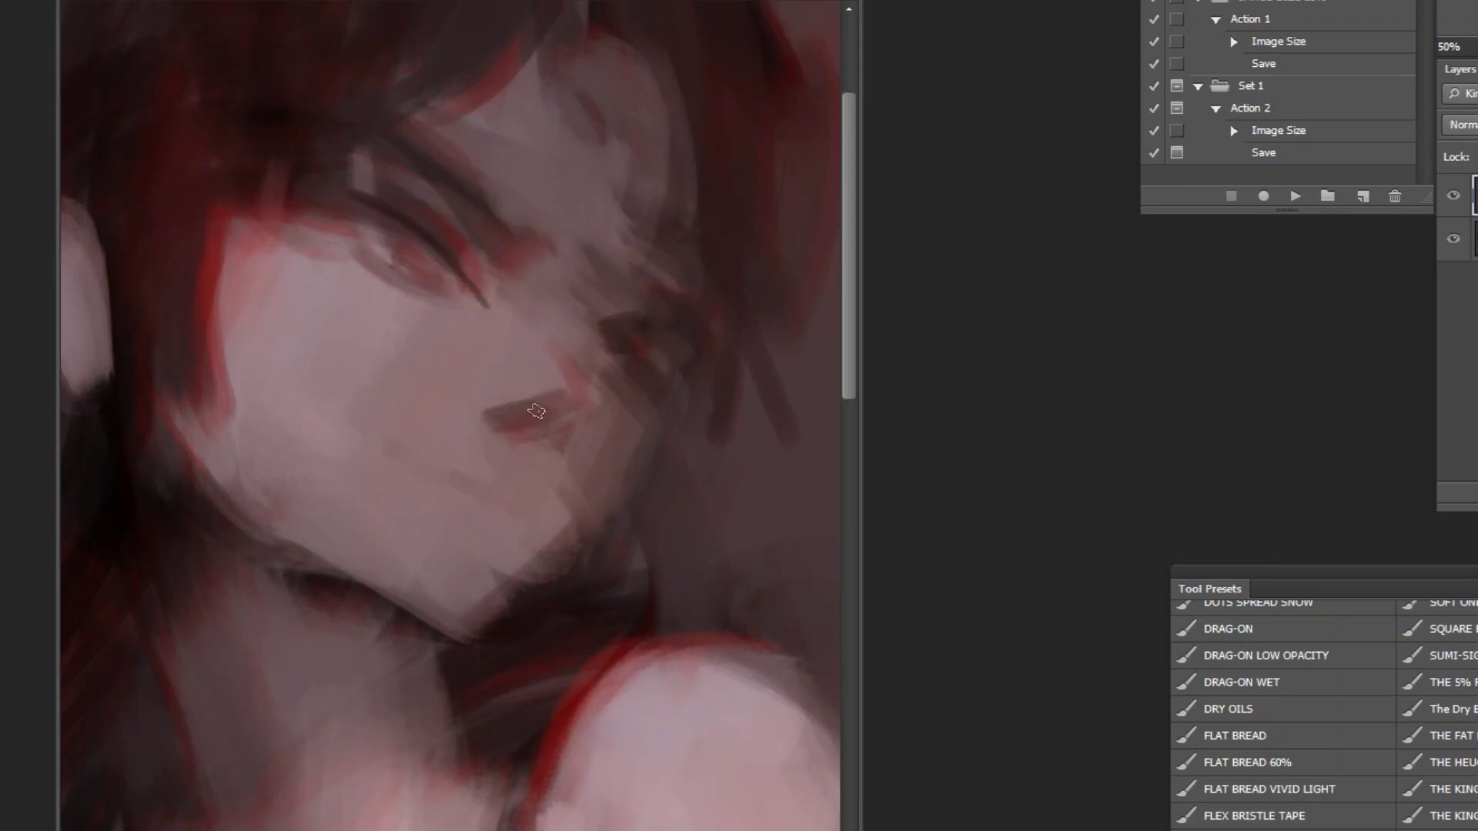
Step: Add saturated red accents under the nose, along the near eye's lower lid and at the mouth
mouse_move(493, 429)
mouse_down()
mouse_move(567, 422)
mouse_move(553, 426)
mouse_move(571, 402)
mouse_move(511, 440)
mouse_move(542, 430)
mouse_up()
drag(359, 214, 409, 279)
drag(361, 219, 404, 276)
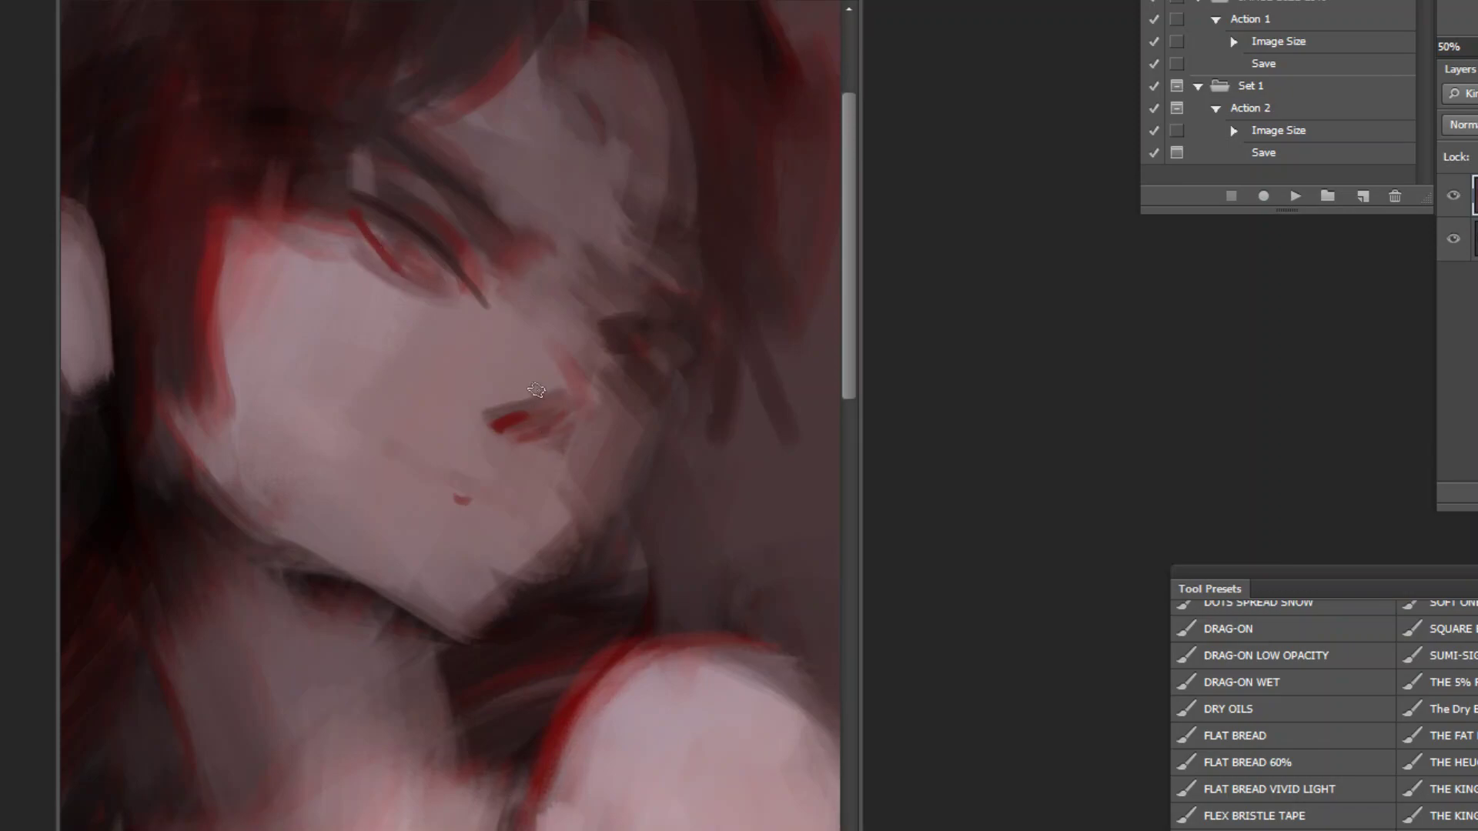
Step: Paint out the red shadow under the nose with skin tone, undoing the first strokes
ctrl+alt+click(615, 480)
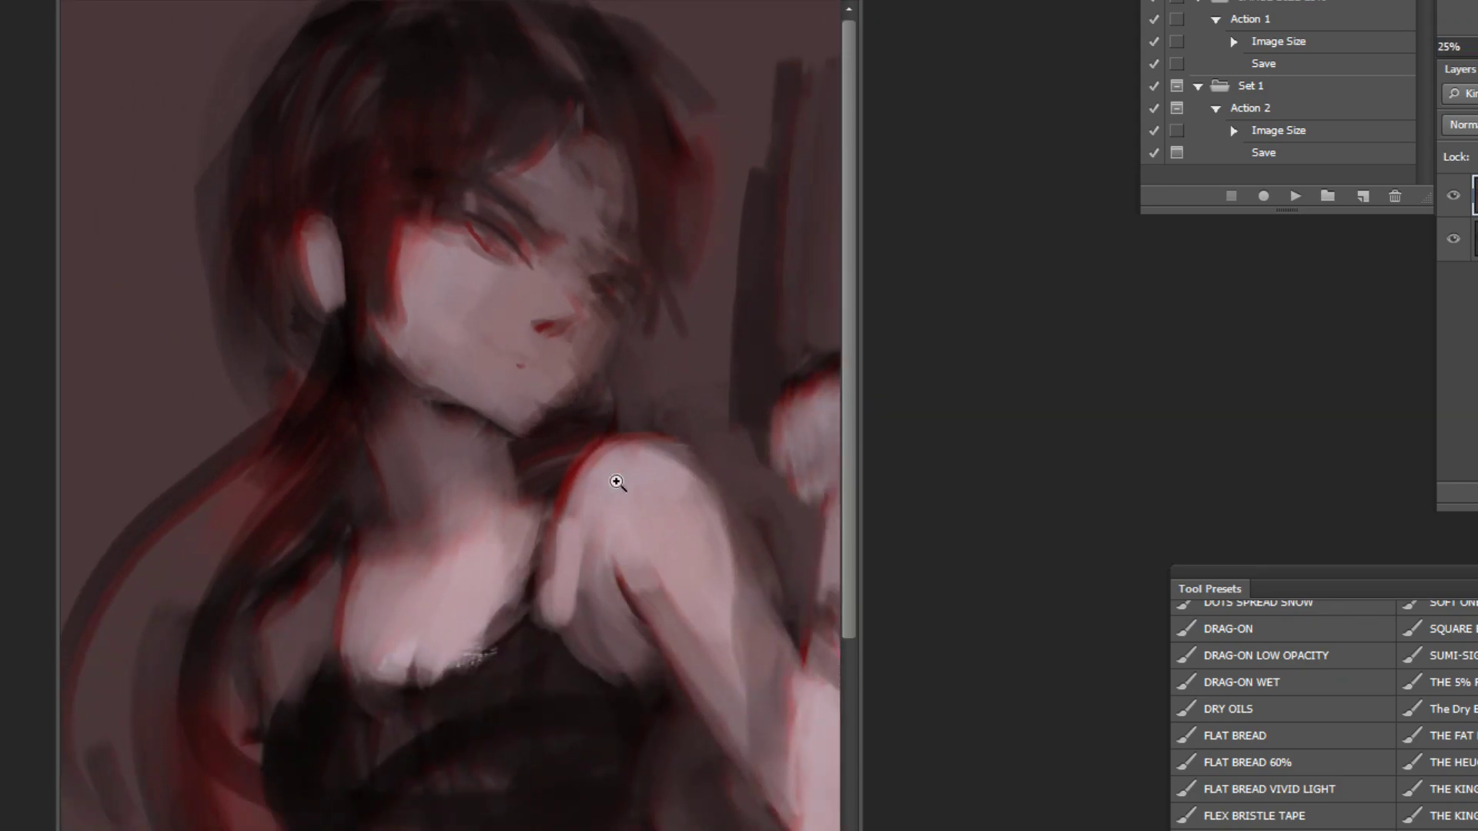
drag(479, 214, 601, 359)
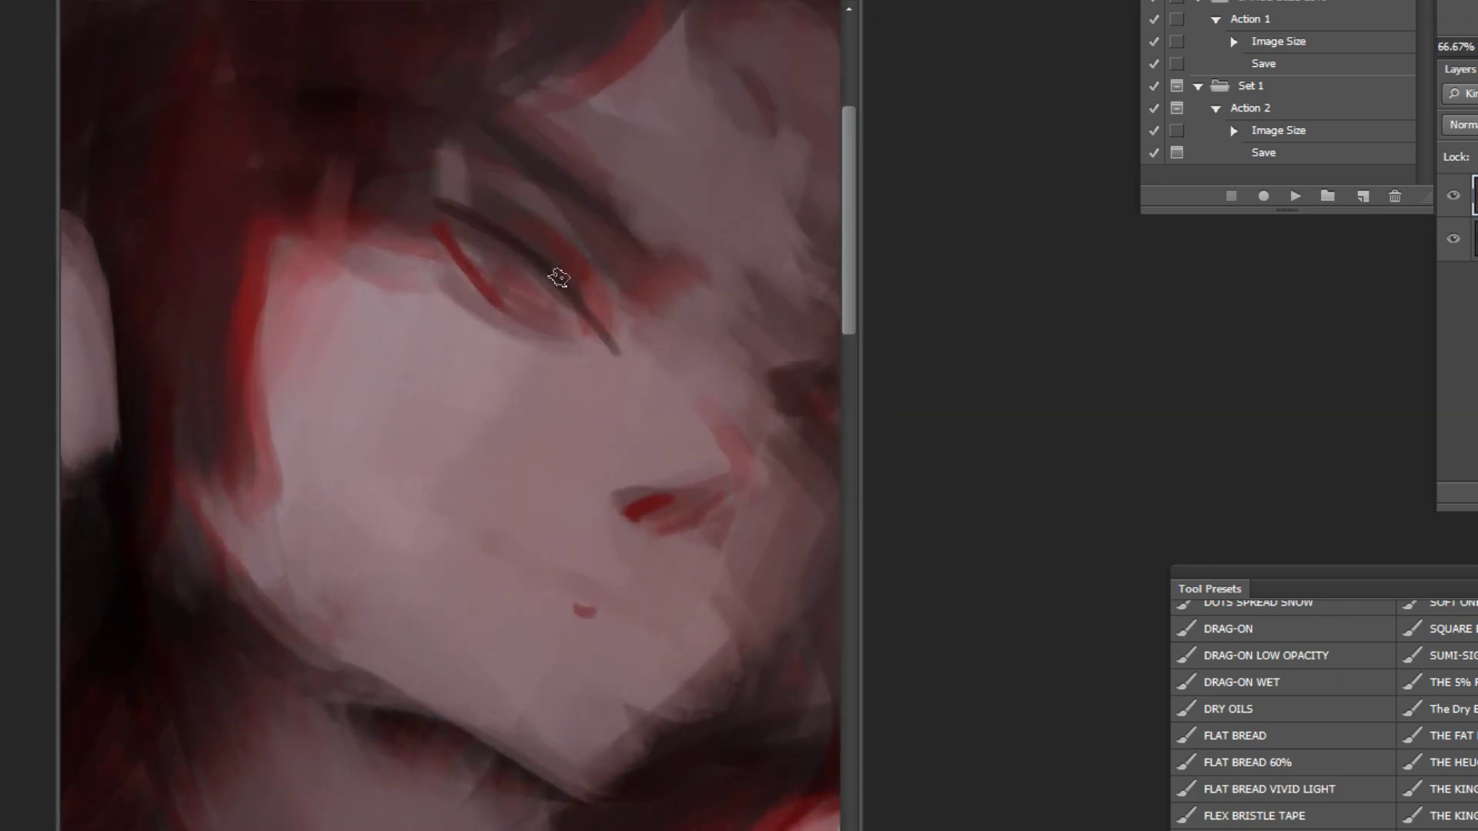
mouse_move(629, 539)
mouse_down()
mouse_move(742, 479)
mouse_move(739, 508)
mouse_up()
key(ctrl+alt+z)
key(ctrl+alt+z)
drag(670, 554, 727, 538)
key(ctrl+minus)
key(ctrl+minus)
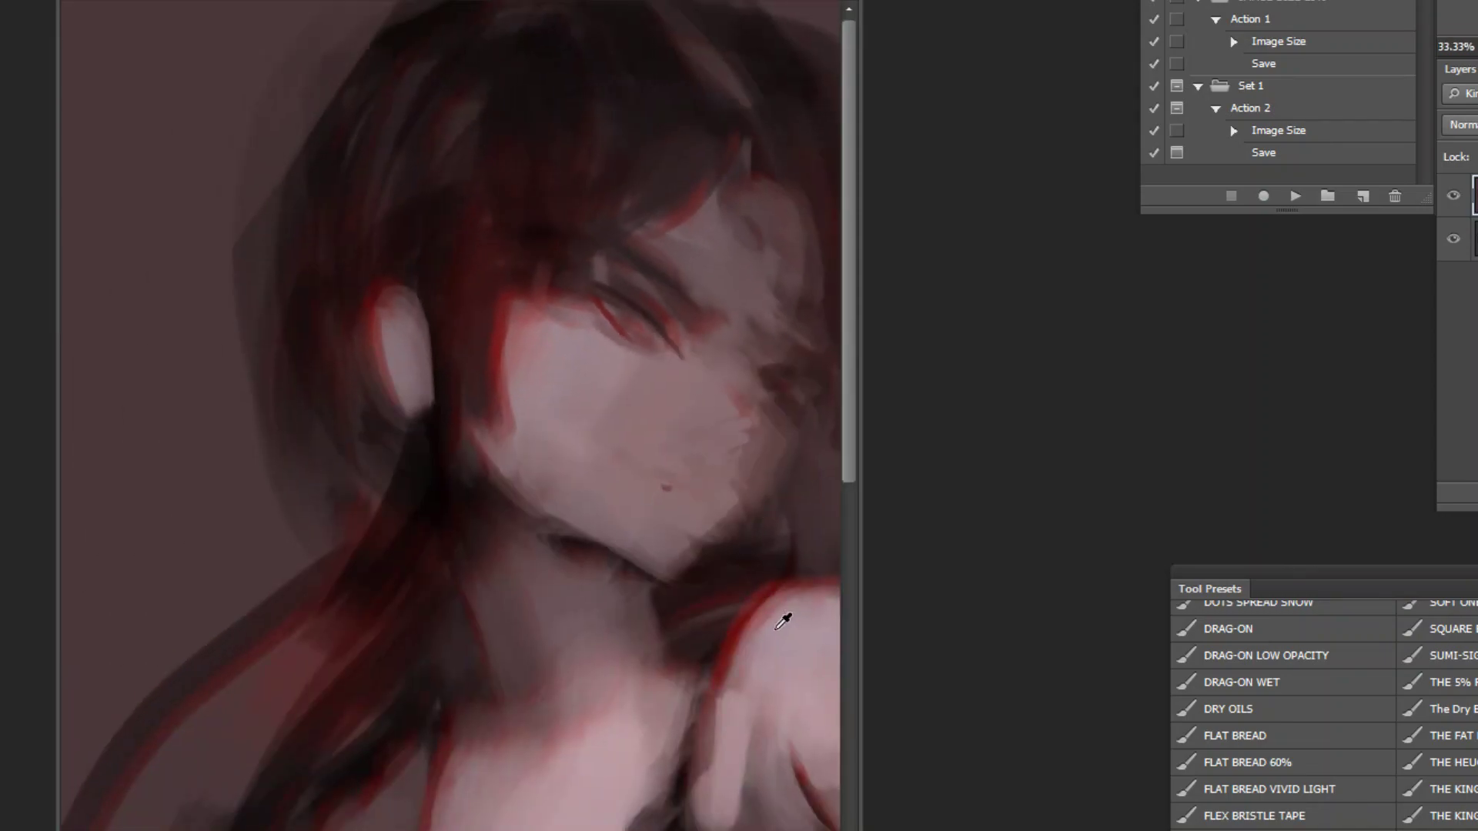
Step: Redraw the nose with short red strokes, touch up the hair at the temple and mirror the canvas
key(ctrl+z)
mouse_move(736, 385)
mouse_down()
mouse_move(738, 421)
mouse_move(713, 445)
mouse_up()
drag(694, 446, 725, 432)
drag(746, 379, 741, 428)
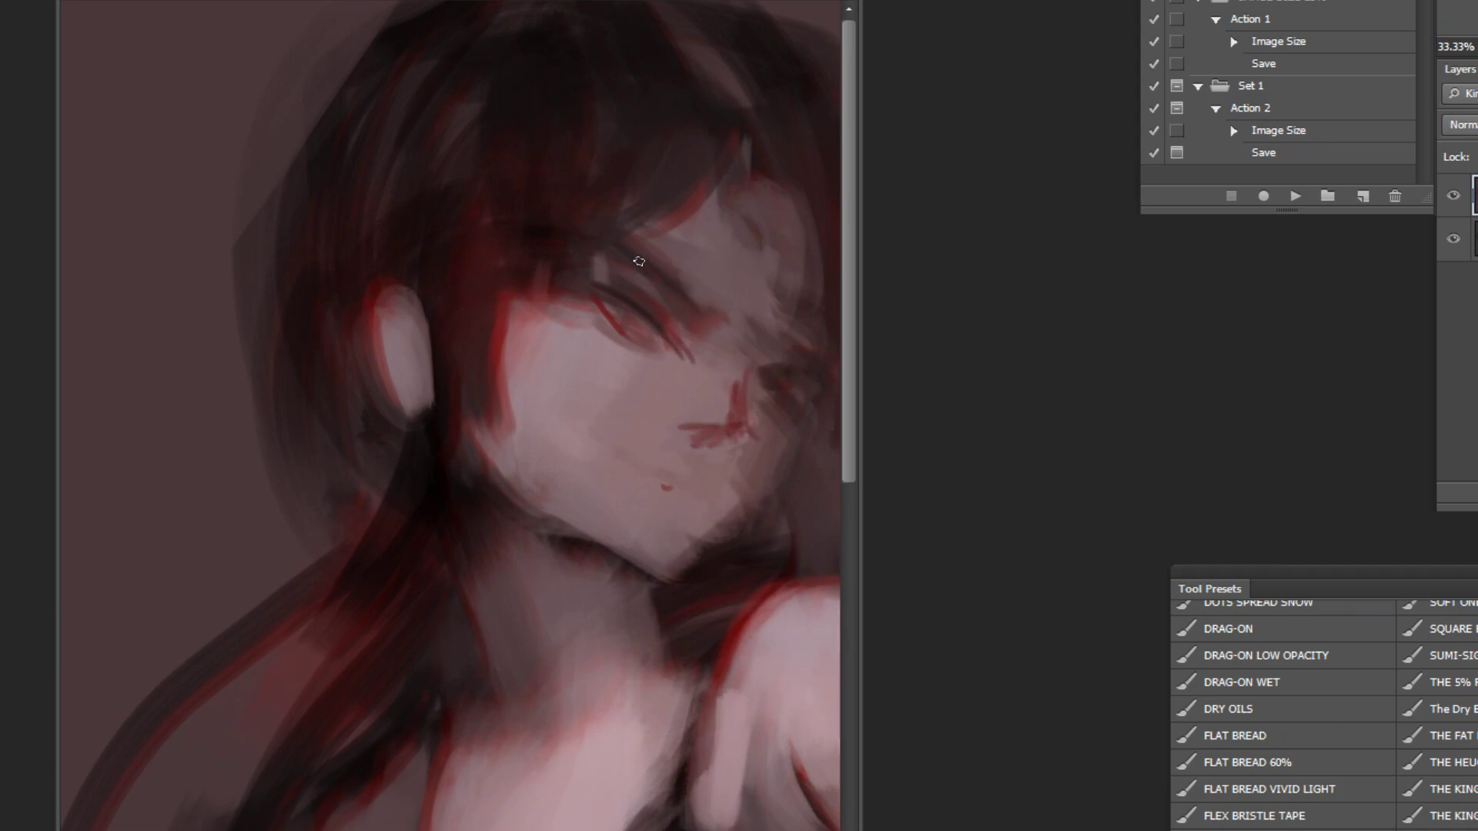
drag(553, 302, 511, 342)
click(1290, 196)
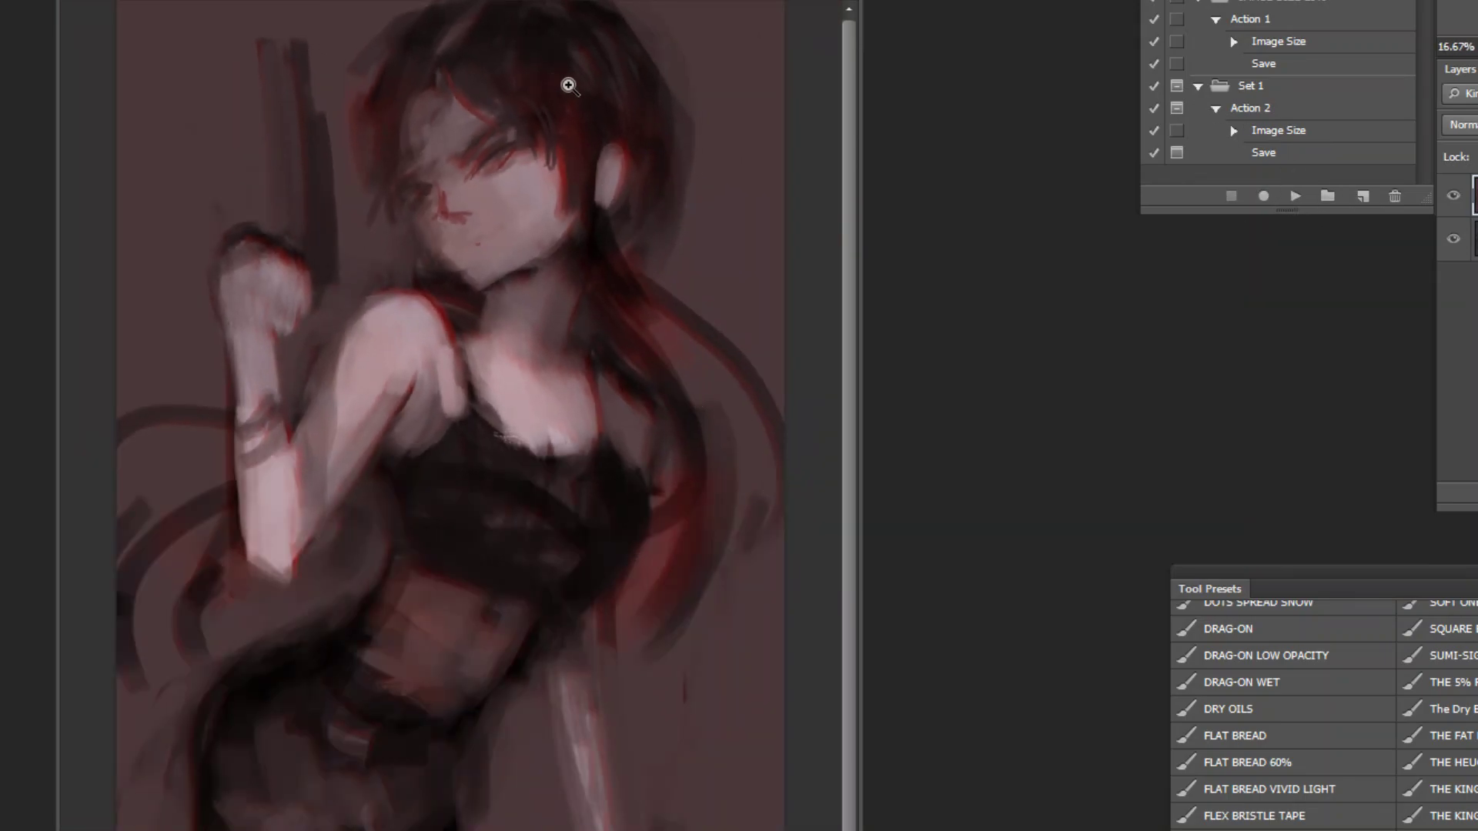
Step: Lighten the jaw and paint over both eyes and brows with sampled skin tone
alt+click(500, 258)
drag(482, 290, 517, 263)
drag(445, 154, 415, 201)
drag(504, 135, 443, 175)
alt+click(447, 110)
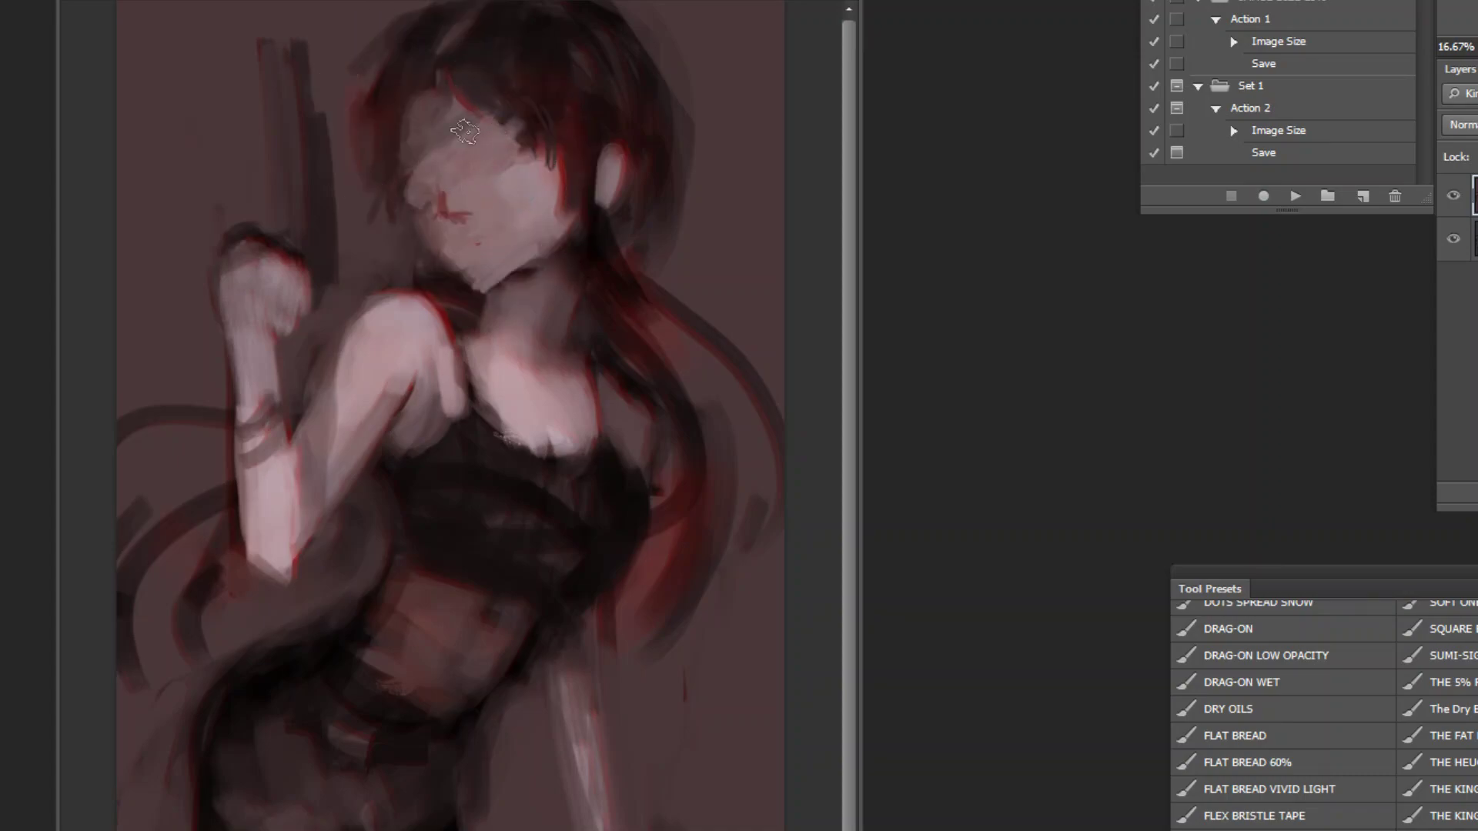
Step: Undo the last stroke and block in a dark slanted band across the face at eye level
key(ctrl+z)
drag(410, 187, 531, 129)
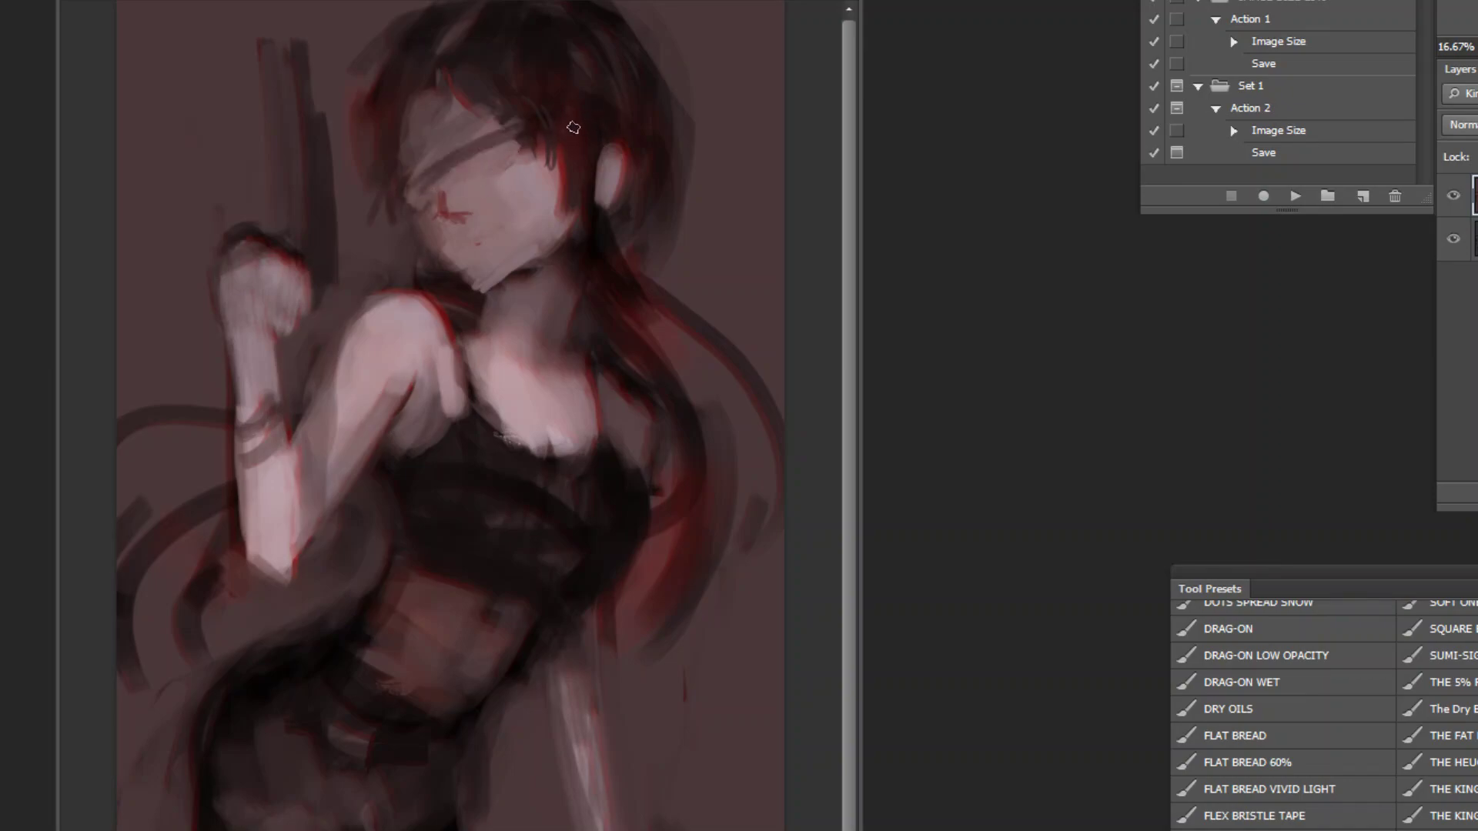
alt+click(468, 280)
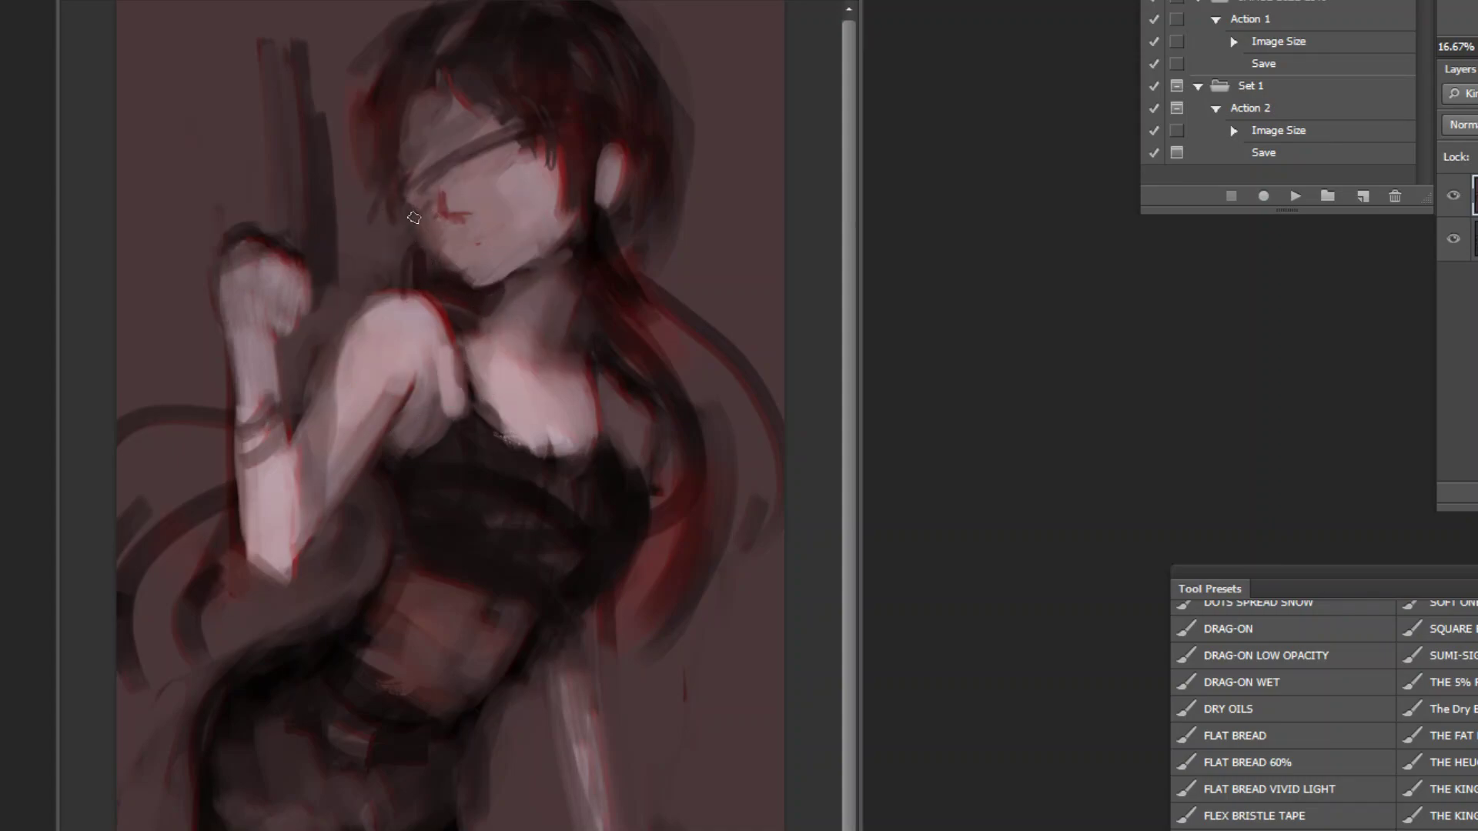
Step: Clean up the area between the raised arm's elbow and the torso with a sampled dark tone
alt+click(354, 551)
drag(340, 512, 288, 577)
drag(348, 482, 289, 562)
key(ctrl+alt+z)
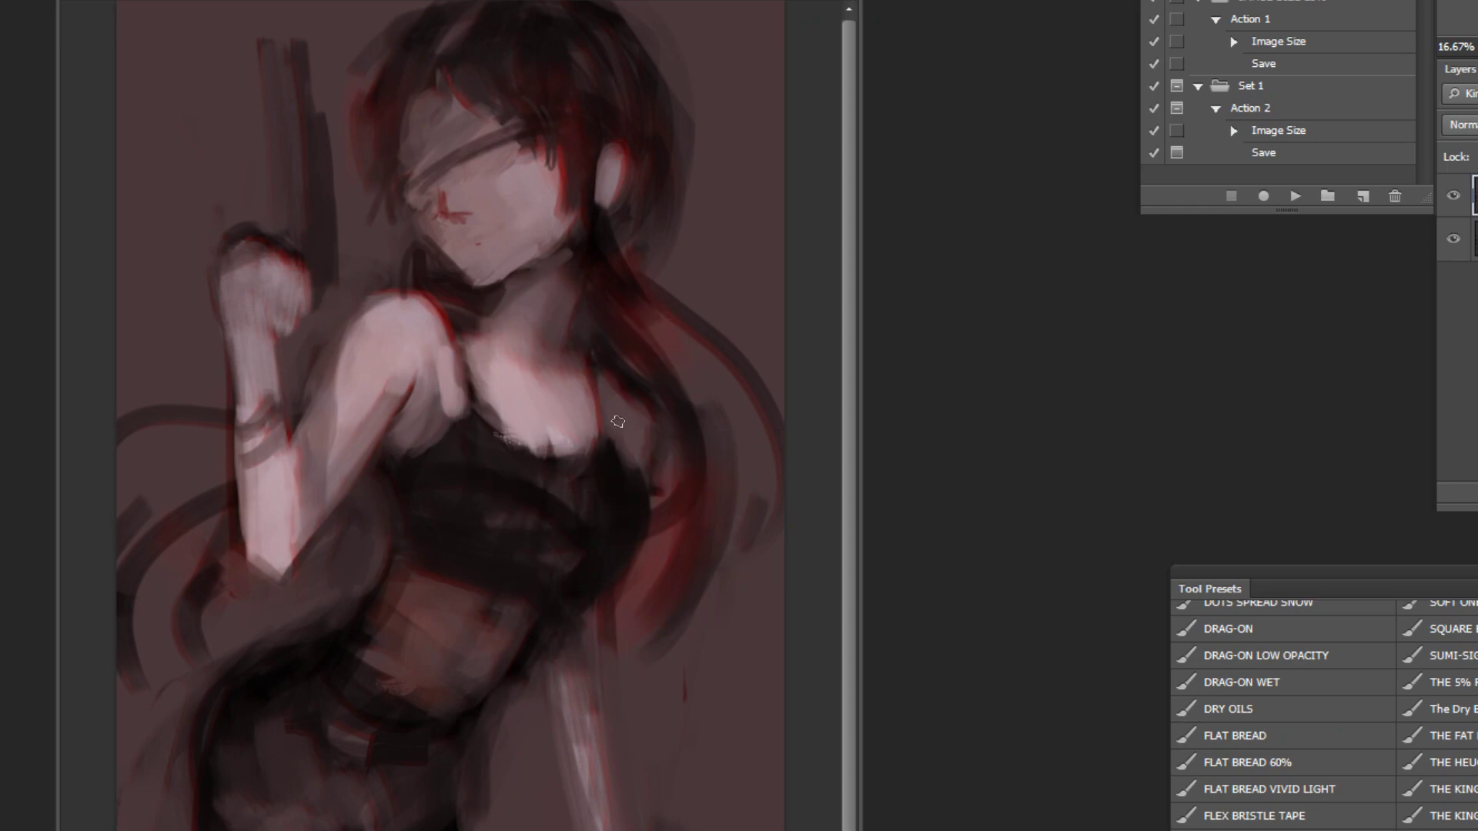
Step: Lighten the far shoulder beside the hair and strengthen the dark contour of the hip with a sampled tone
mouse_move(631, 402)
mouse_down()
mouse_move(607, 393)
mouse_move(615, 446)
mouse_move(616, 393)
mouse_move(634, 423)
mouse_up()
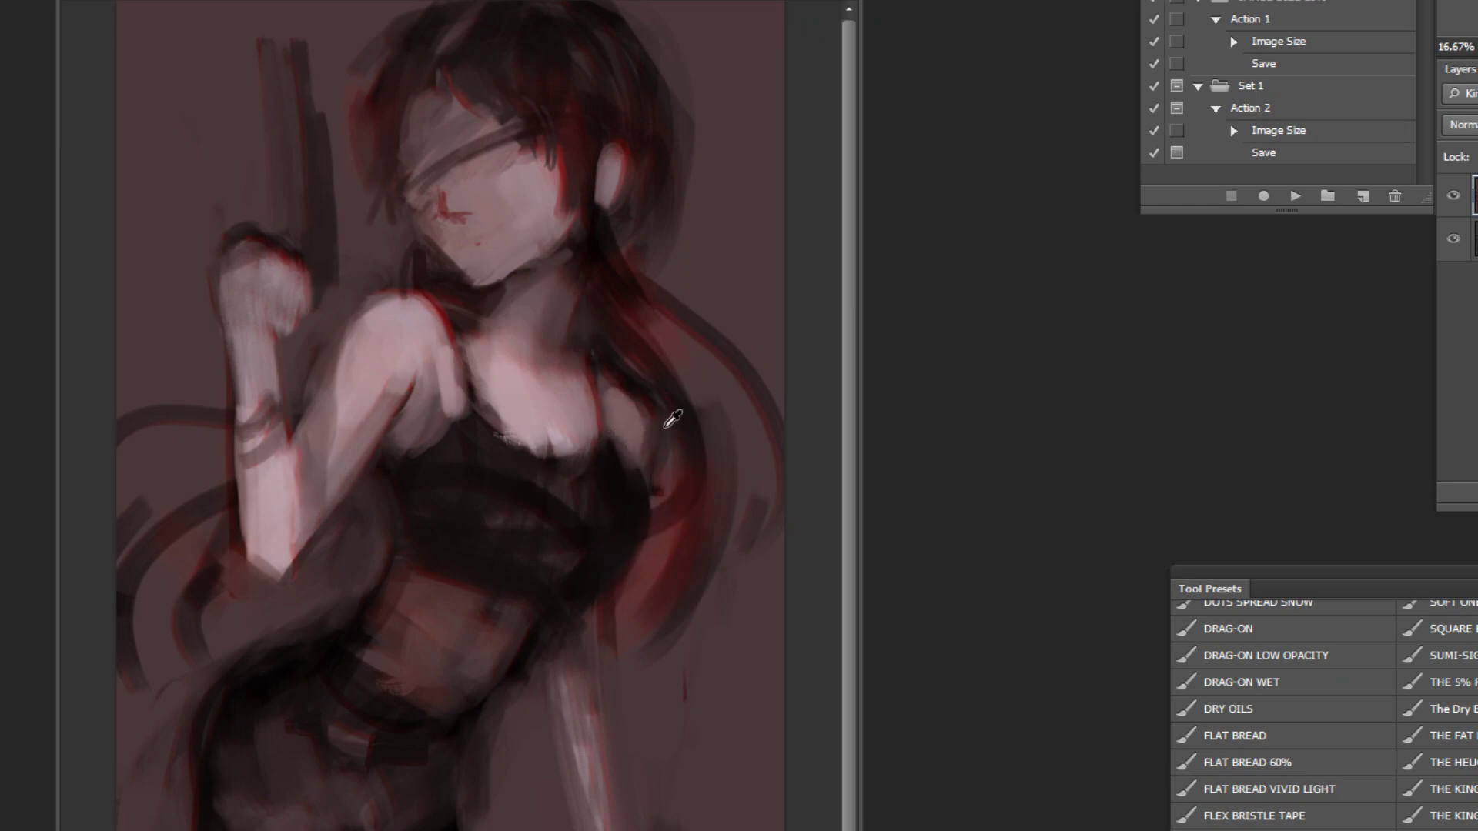
alt+click(327, 639)
drag(333, 622, 248, 662)
Step: Mirror the canvas and switch to the FLAT BREAD brush preset for work on the neck and chest
click(1291, 198)
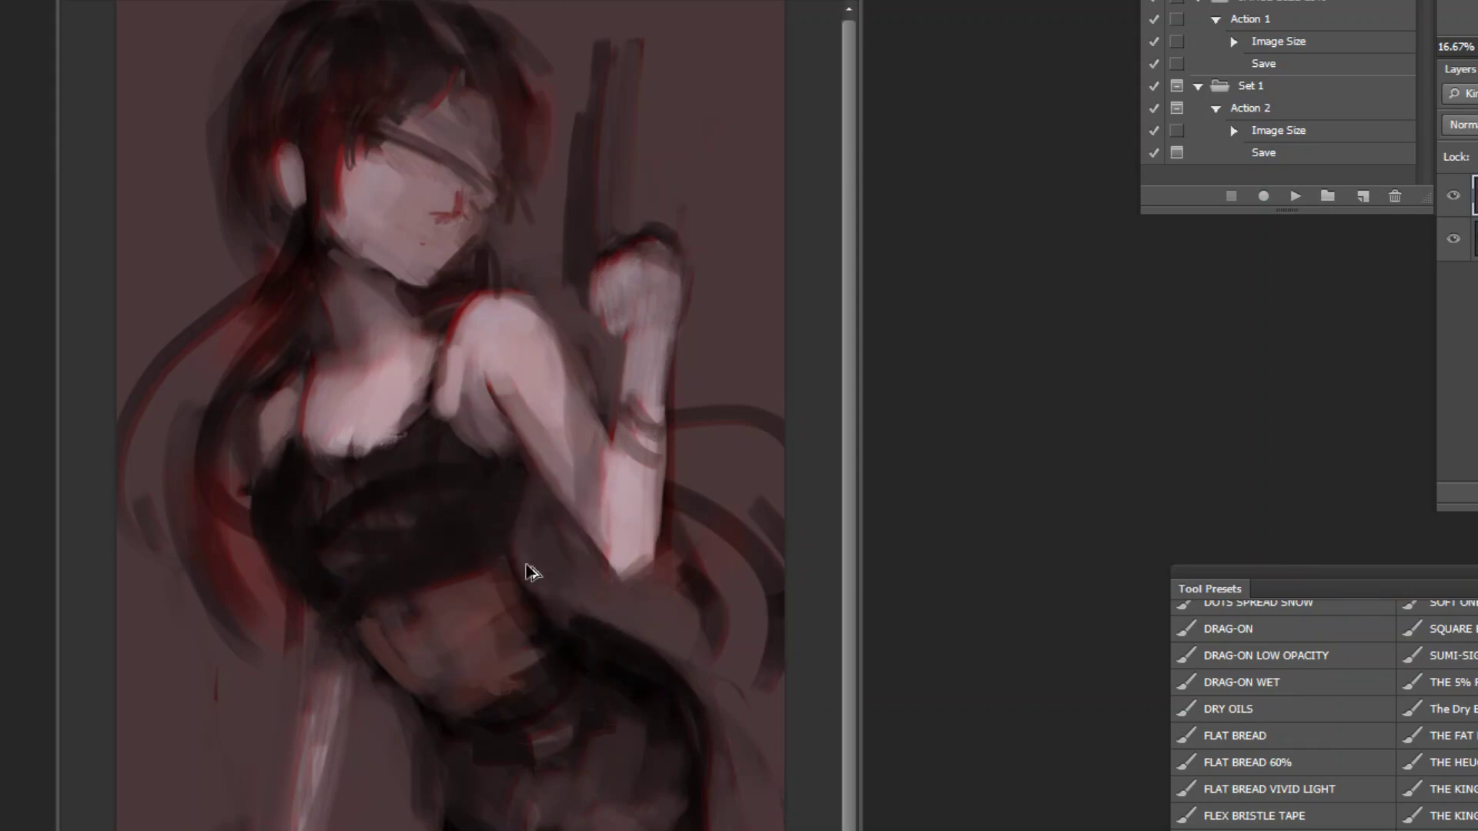
click(365, 330)
click(366, 329)
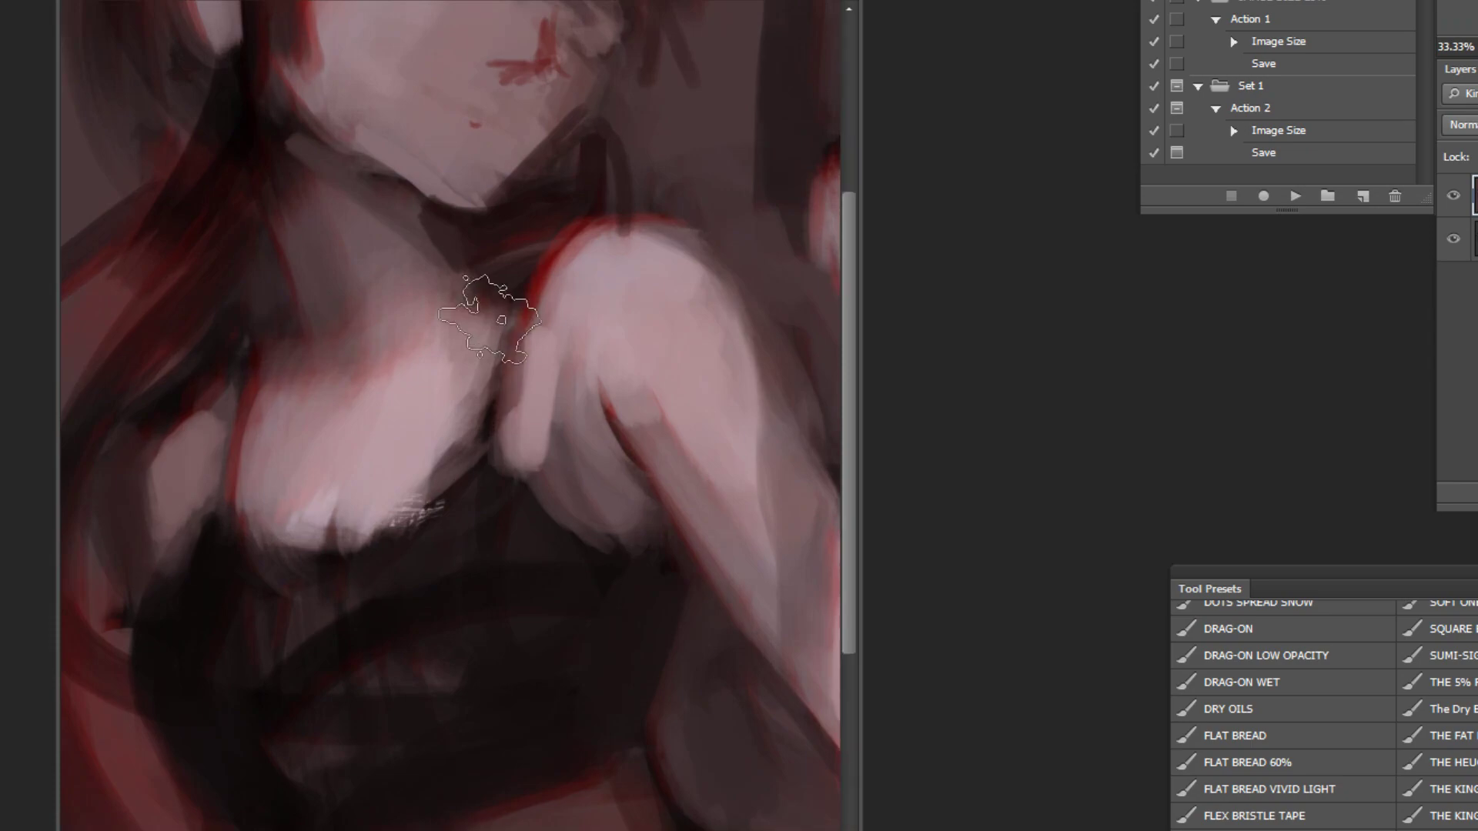
click(1258, 745)
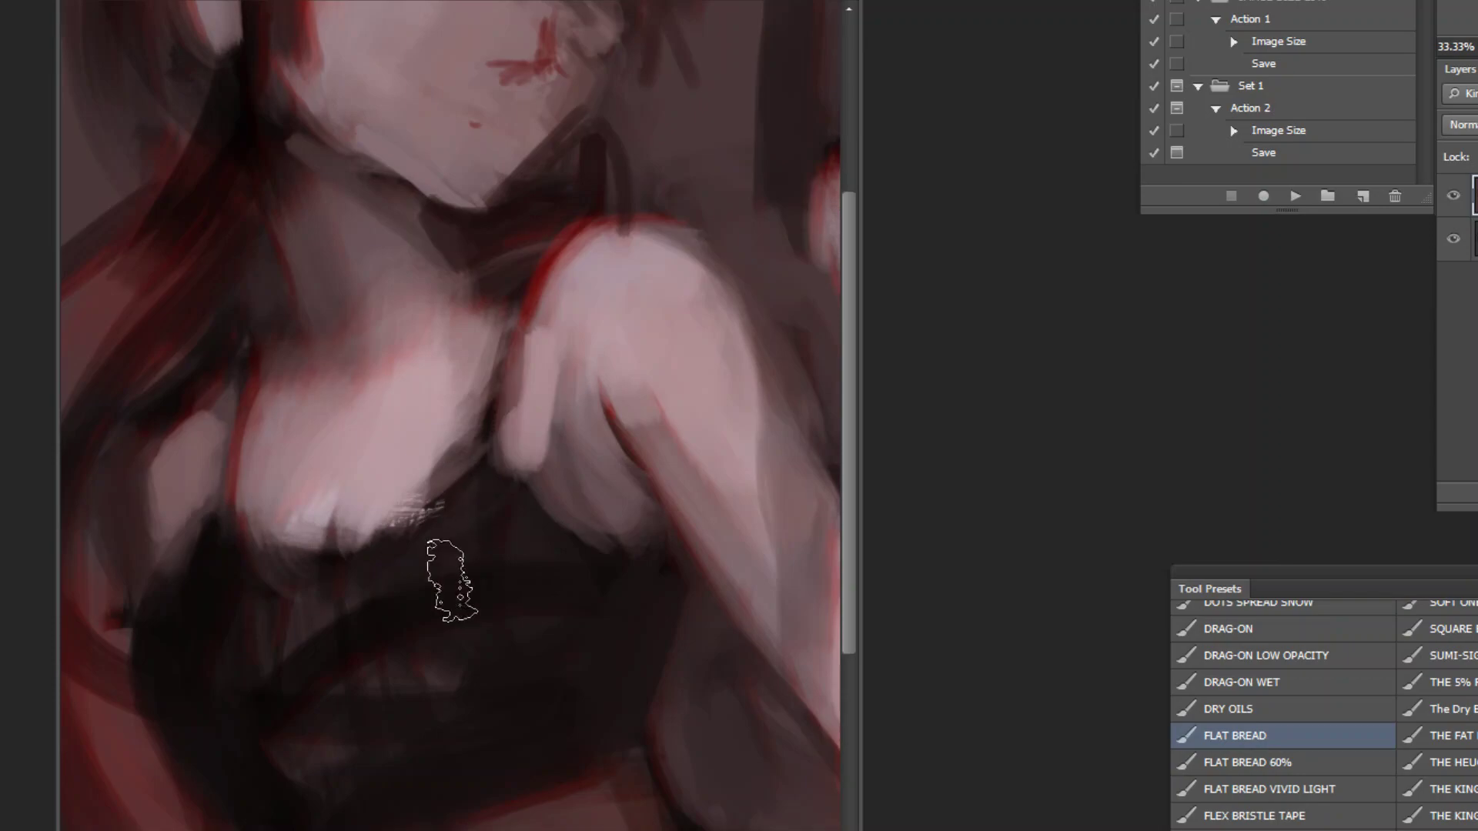
Step: Set the foreground colour to slate blue 35414a and paint bluish tones over the front of the black top
key(n)
drag(1044, 640, 1024, 639)
click(1267, 564)
click(1031, 639)
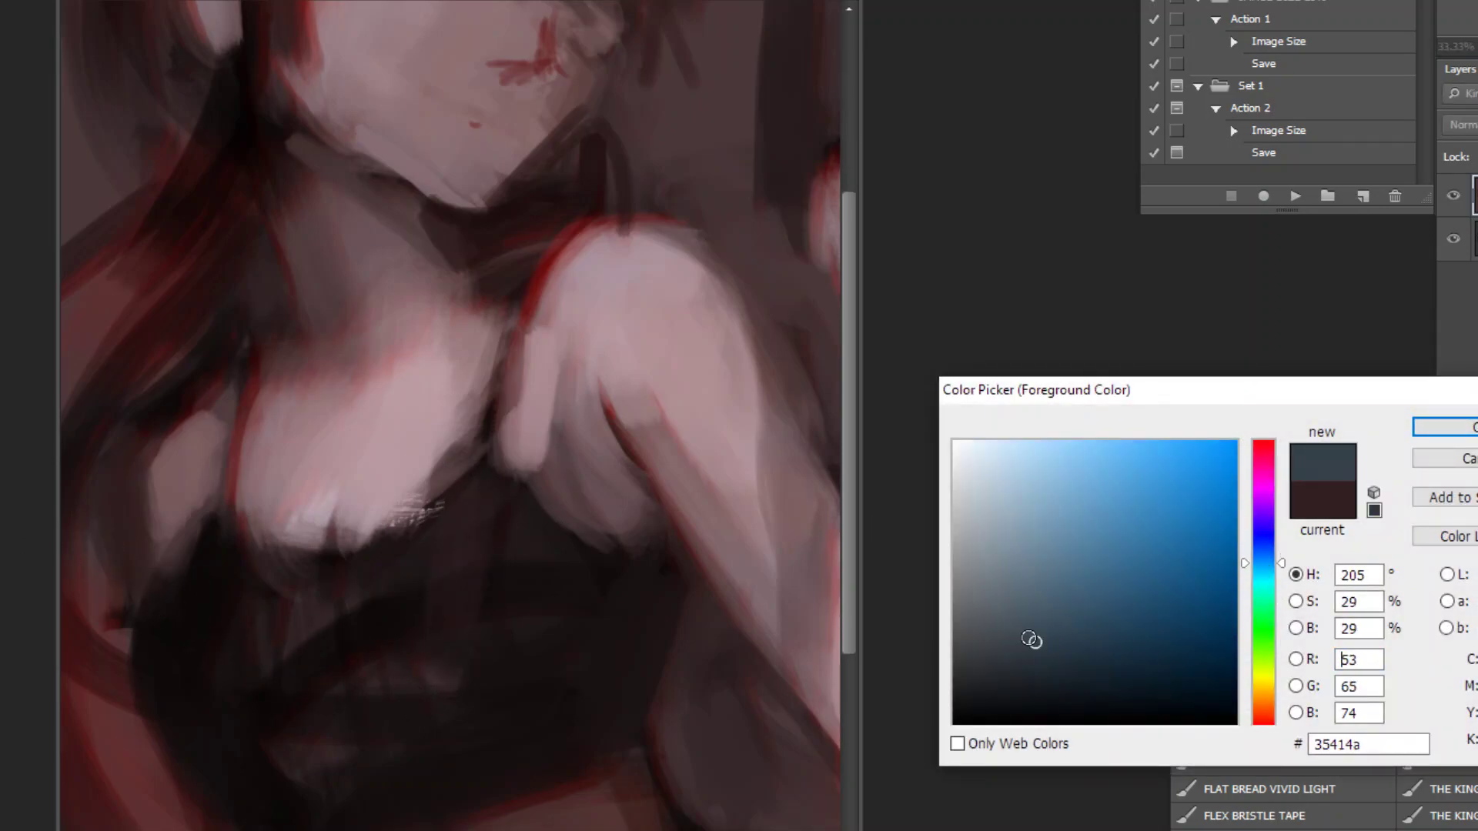
key(Return)
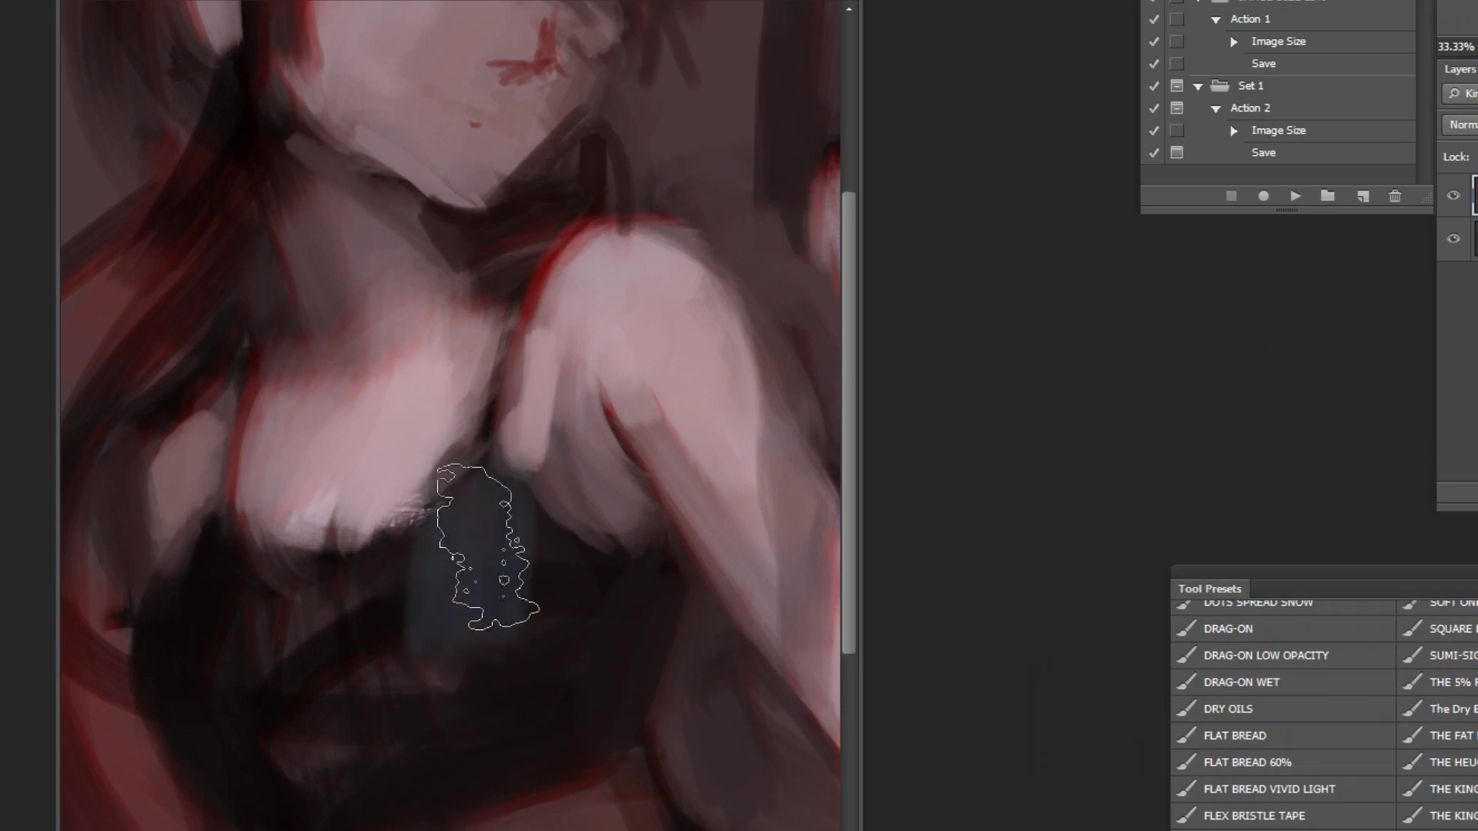
mouse_move(485, 585)
mouse_down()
mouse_move(506, 641)
mouse_move(435, 618)
mouse_move(378, 657)
mouse_move(355, 608)
mouse_move(335, 629)
mouse_move(349, 672)
mouse_move(291, 634)
mouse_move(434, 573)
mouse_move(251, 651)
mouse_move(212, 699)
mouse_up()
alt+click(363, 611)
alt+click(449, 714)
Step: Define the nostril and both eyes with small dark strokes, using a much smaller brush and a sampled tone
key(ctrl+minus)
key(ctrl+minus)
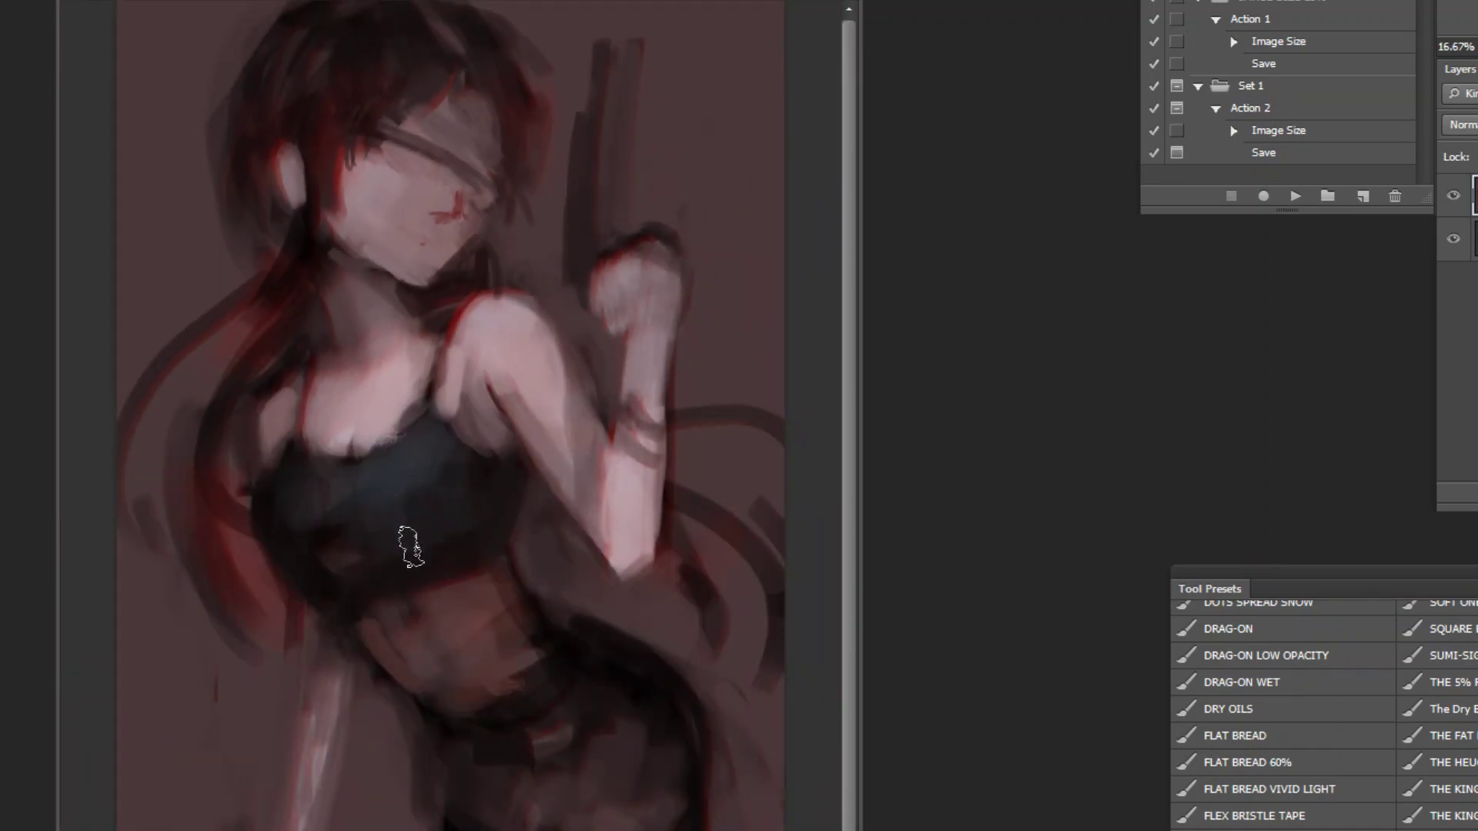
ctrl+click(442, 115)
ctrl+click(442, 85)
ctrl+click(443, 69)
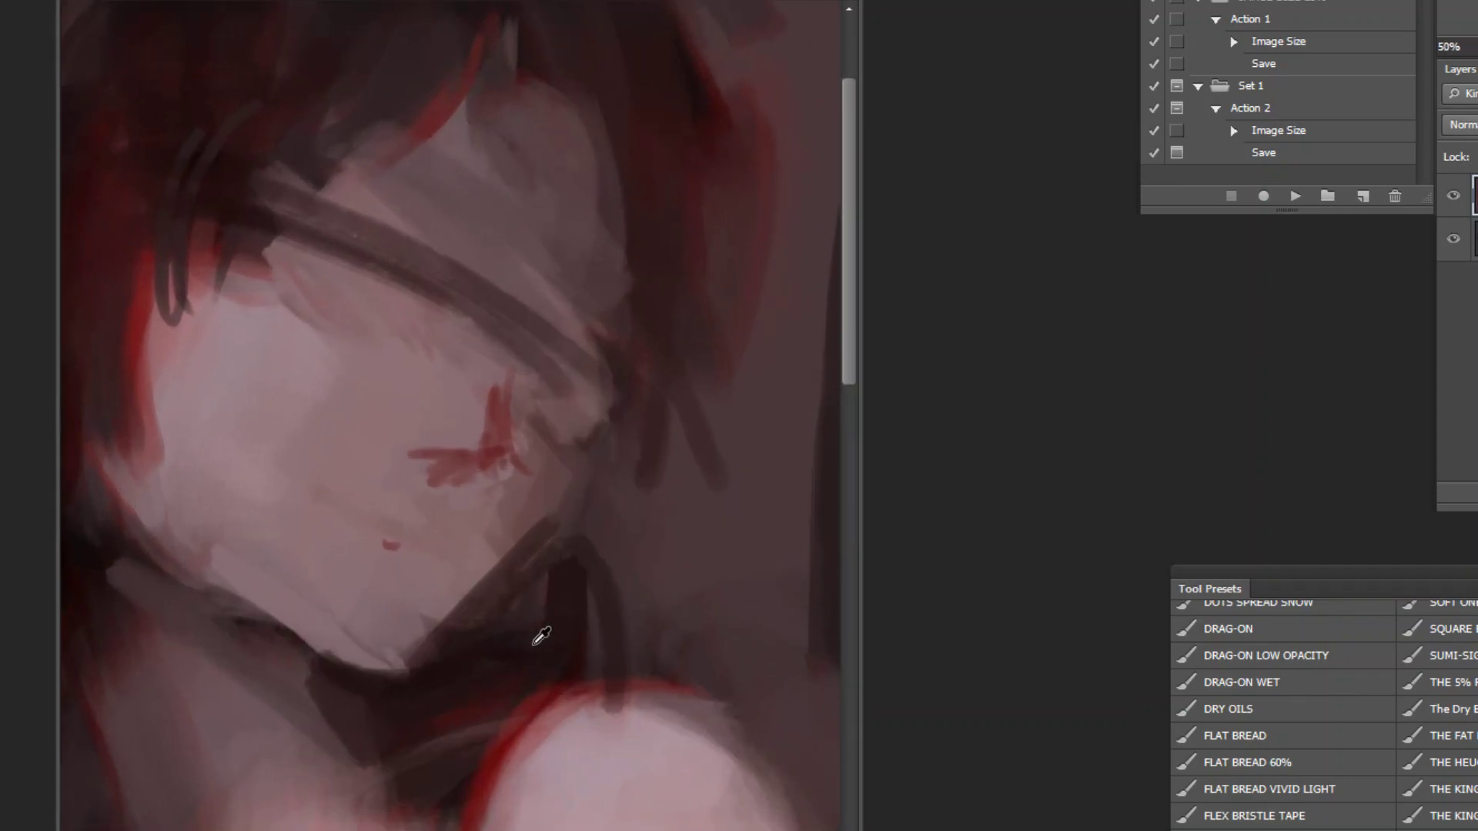
key([)
key([)
key([)
key([)
key([)
key([)
key([)
key([)
key([)
key([)
alt+click(473, 472)
drag(488, 462, 479, 474)
mouse_move(402, 321)
mouse_down()
mouse_move(306, 235)
mouse_move(388, 310)
mouse_move(328, 232)
mouse_move(401, 292)
mouse_move(319, 238)
mouse_move(346, 269)
mouse_up()
mouse_move(293, 238)
mouse_down()
mouse_move(381, 296)
mouse_move(349, 284)
mouse_up()
drag(331, 189, 400, 261)
mouse_move(560, 399)
mouse_down()
mouse_move(585, 422)
mouse_move(548, 390)
mouse_move(551, 403)
mouse_up()
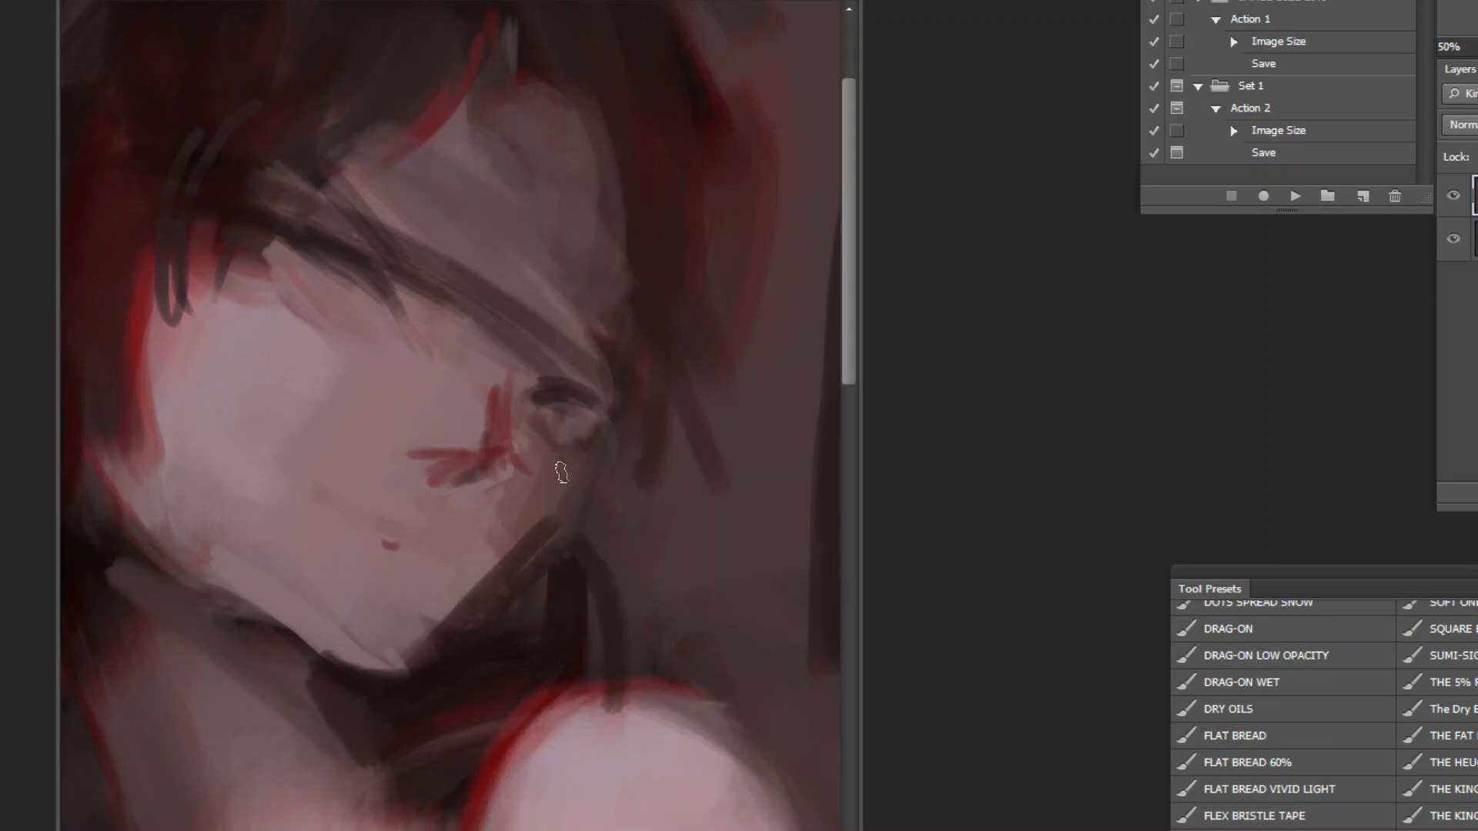
Step: Paint a slanted reddish smile line beside the lip mark and add a short stroke along the near eye
alt+click(490, 556)
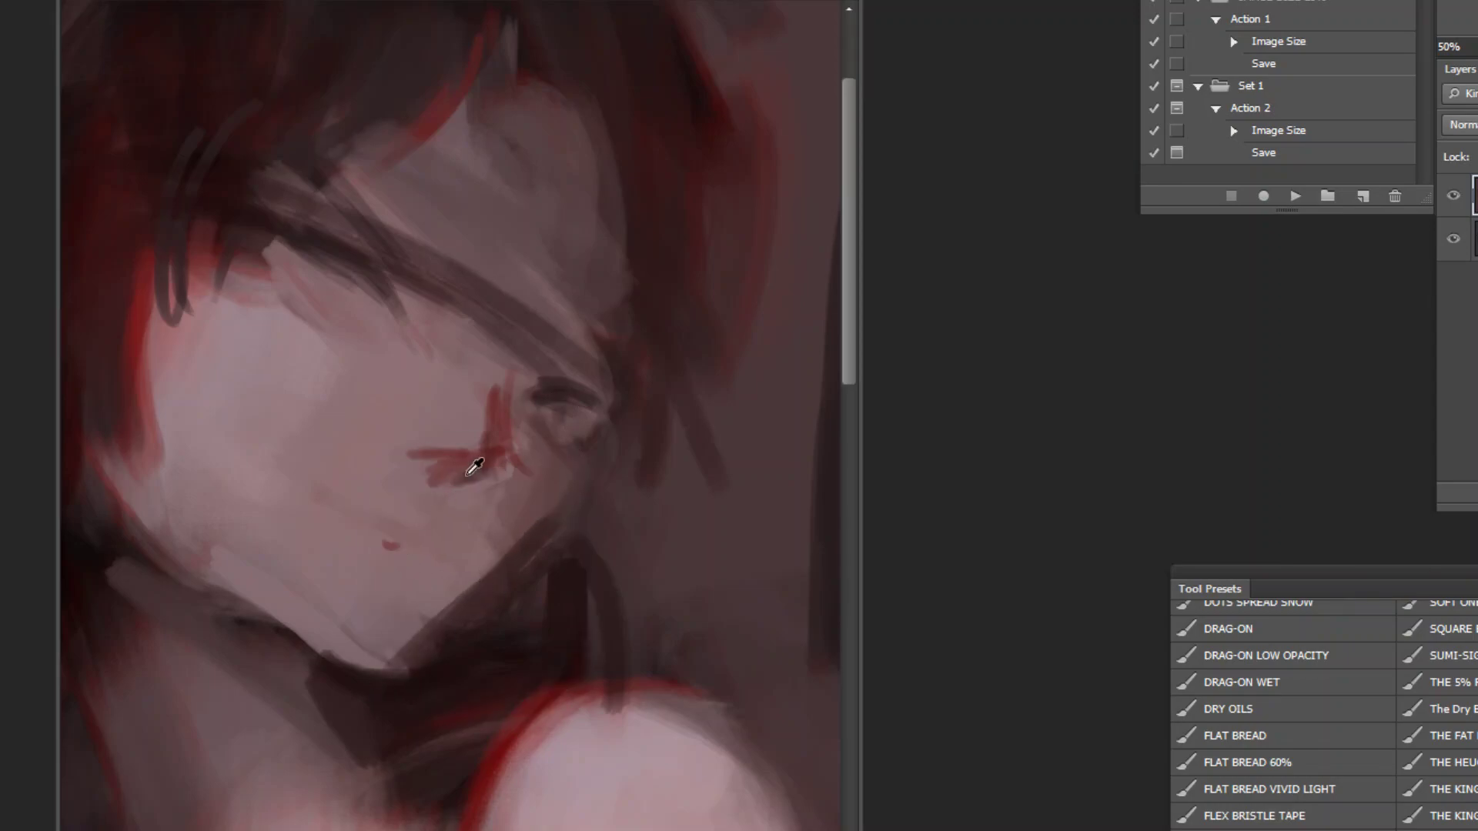
drag(383, 526, 283, 475)
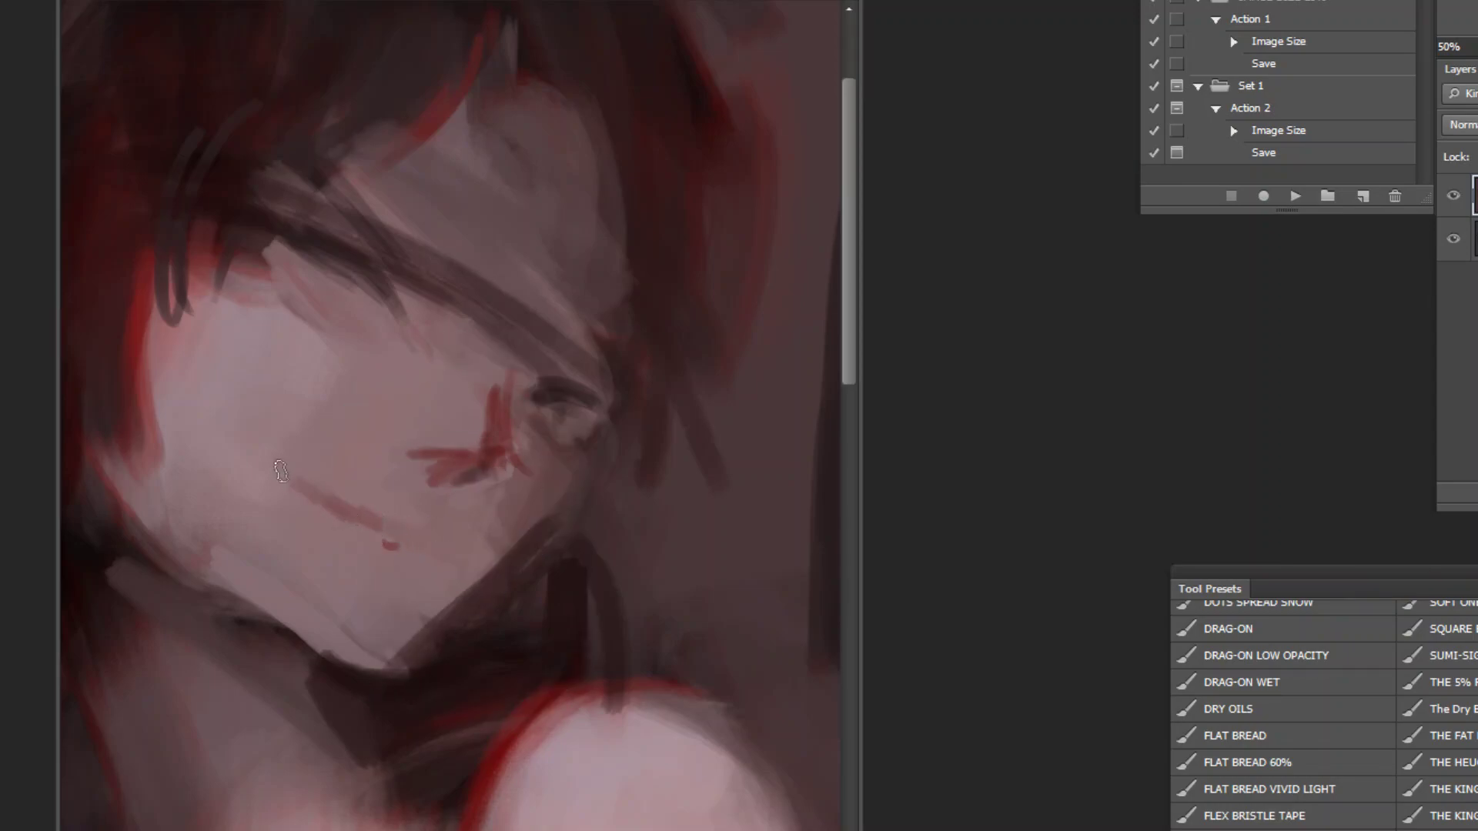
drag(280, 243, 334, 281)
key(ctrl+minus)
key(ctrl+minus)
key(ctrl+minus)
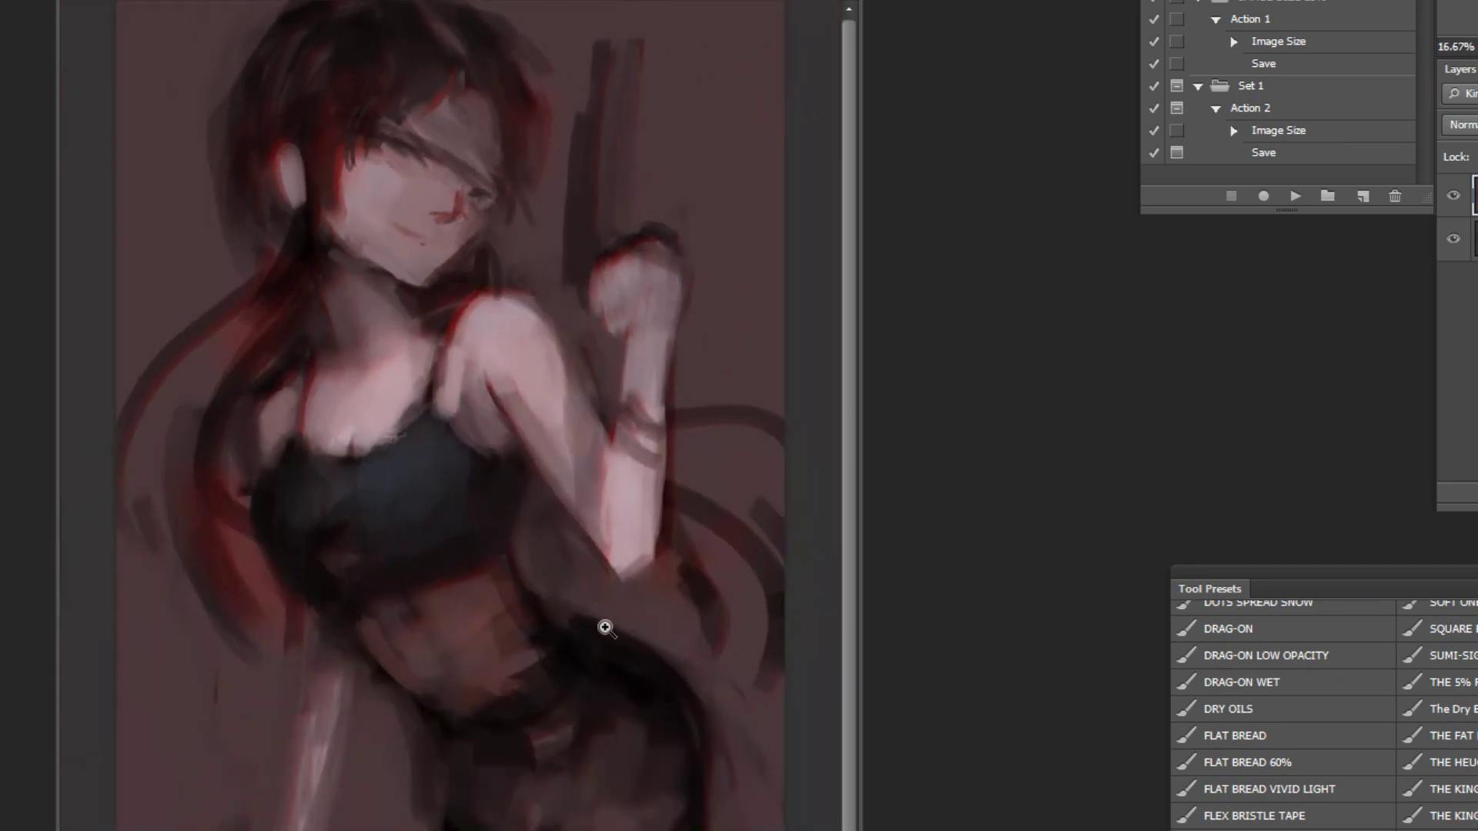
Step: Add a red accent at the inner corner of the near eye and undo the extra stroke
key(ctrl+plus)
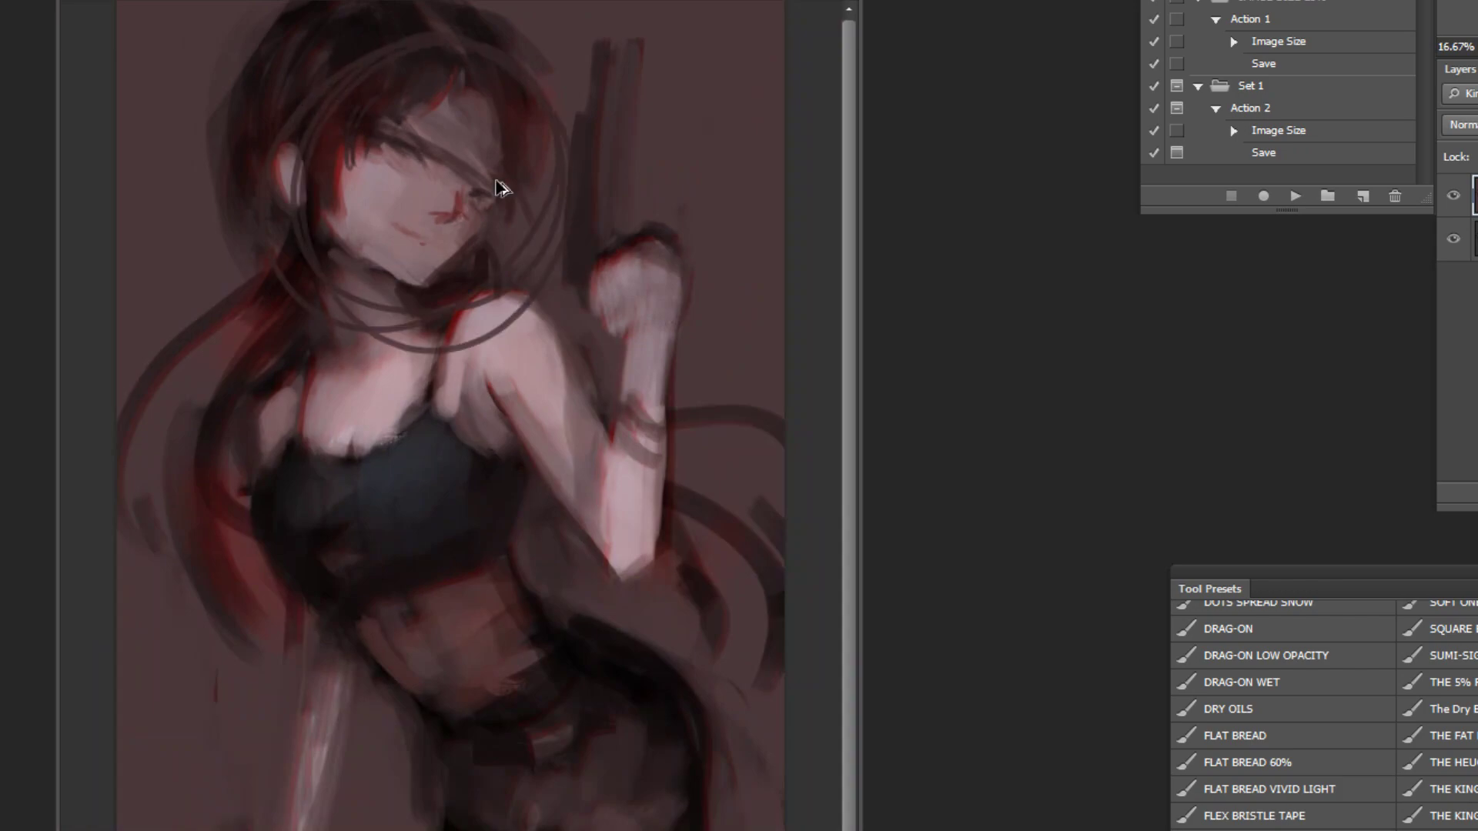
key(ctrl+plus)
key(ctrl+plus)
alt+click(542, 776)
mouse_move(418, 303)
mouse_down()
mouse_move(447, 358)
mouse_move(409, 304)
mouse_up()
key(ctrl+z)
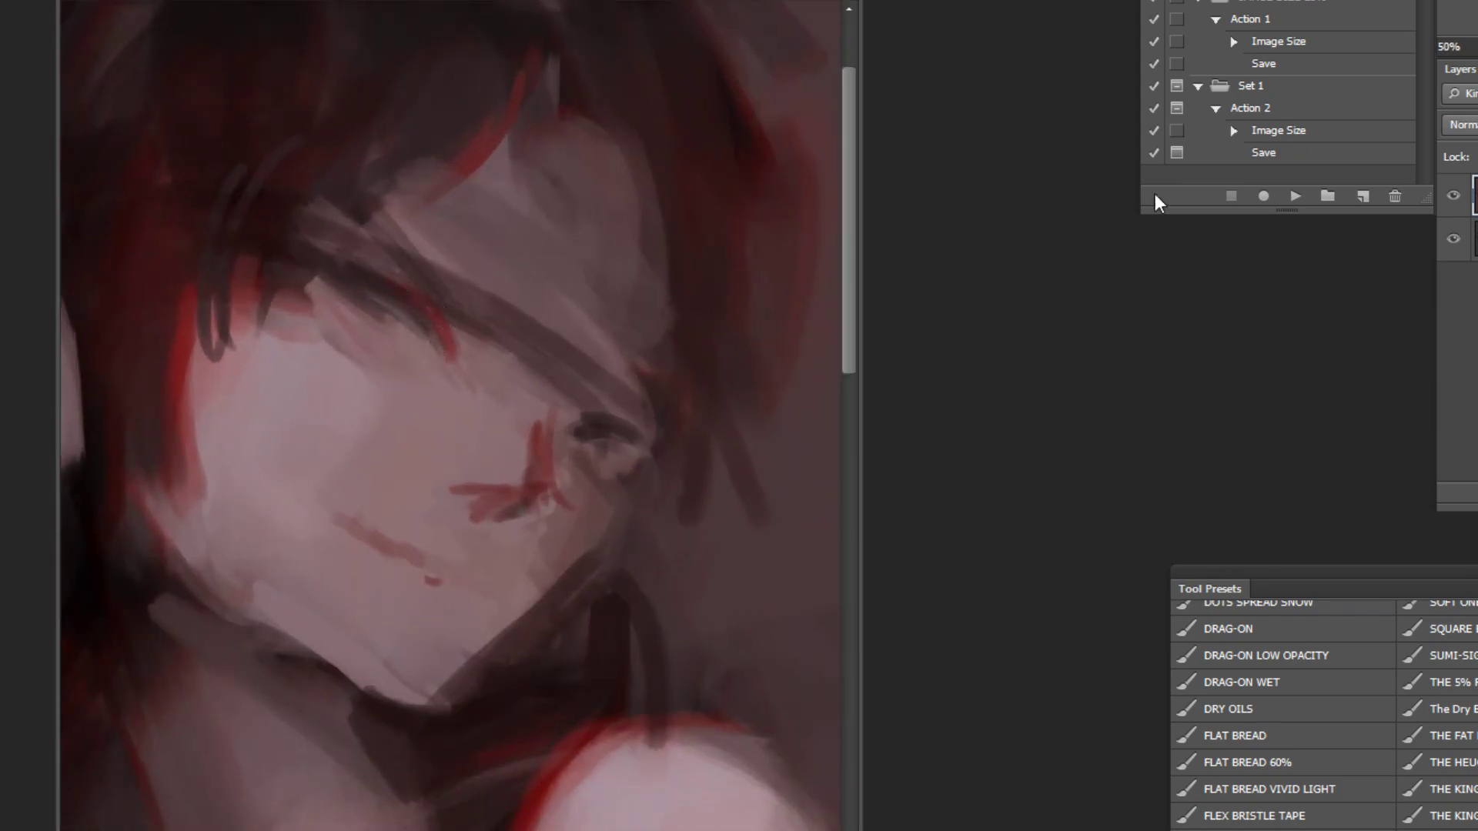
Step: Mirror the canvas and check the face and the whole figure in the flipped view
click(1295, 199)
scroll(693, 646, down, 1)
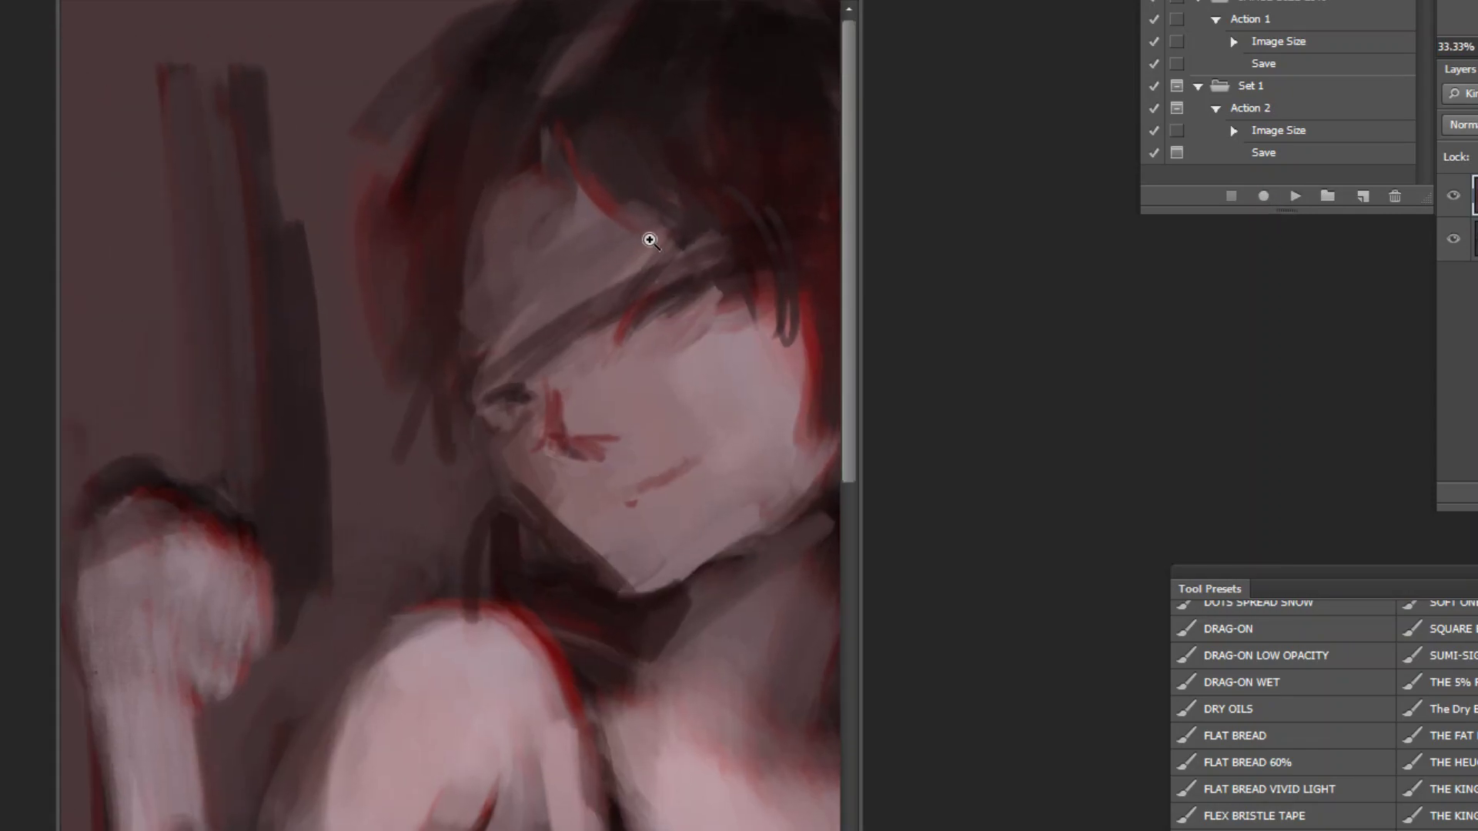
scroll(623, 292, up, 2)
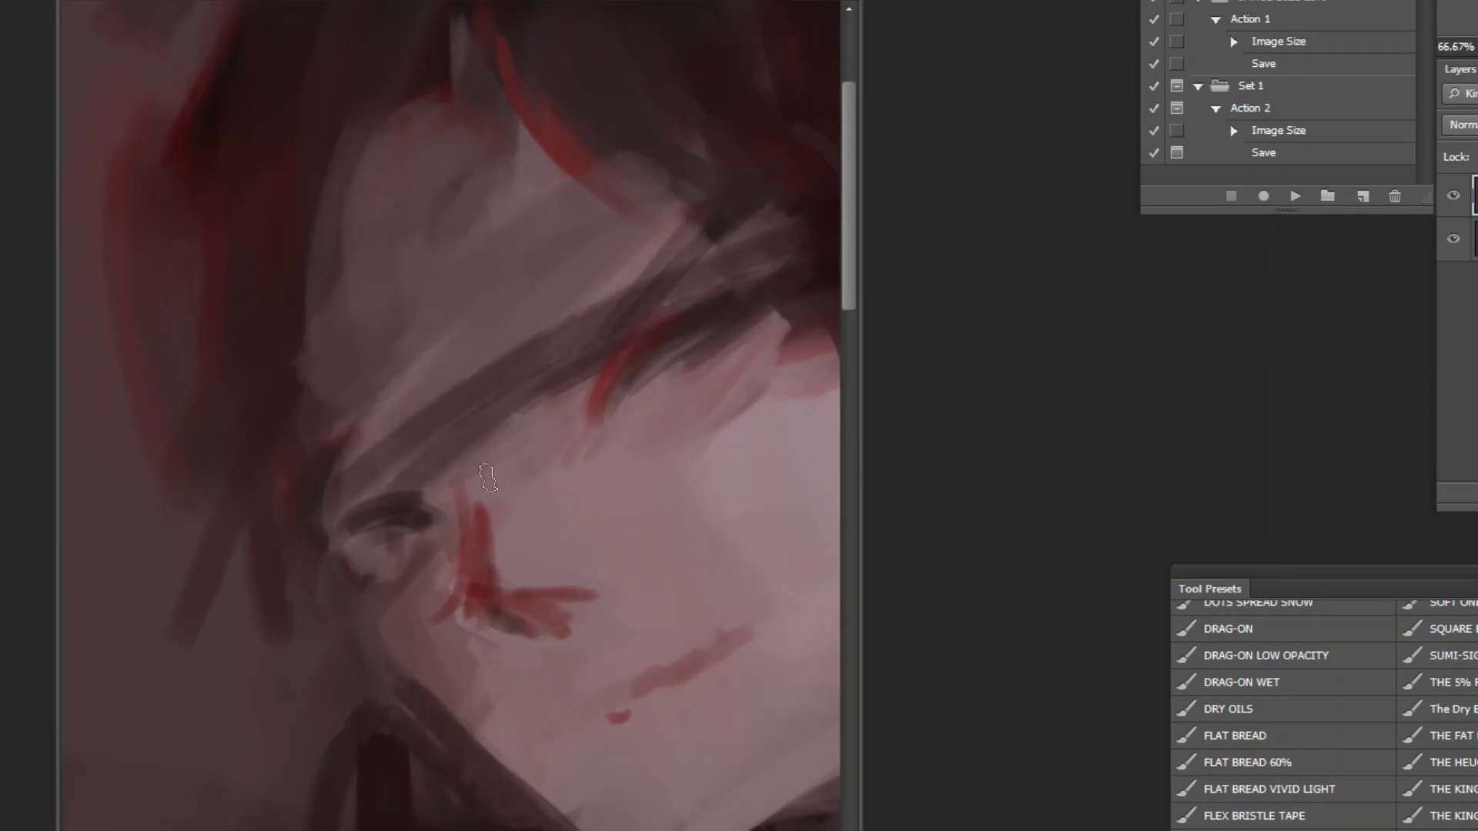
alt+click(736, 521)
alt+click(738, 528)
alt+click(739, 537)
alt+click(739, 537)
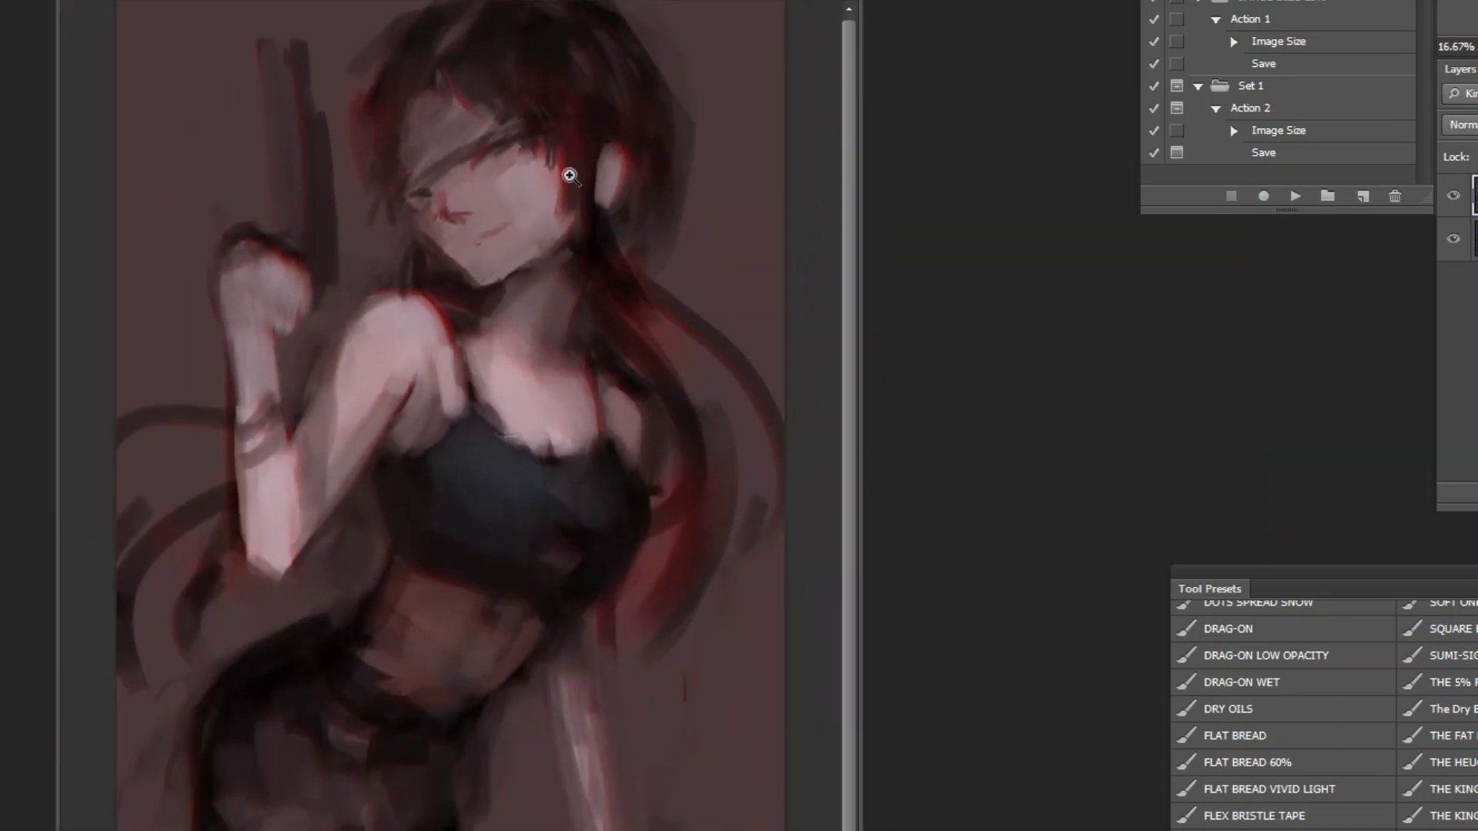
Step: Paint a dark slanted eyebrow above the near eye with a sampled tone, replacing the first attempted stroke
ctrl+click(498, 68)
ctrl+click(498, 68)
ctrl+click(497, 68)
alt+click(432, 311)
mouse_move(454, 240)
mouse_down()
mouse_move(406, 310)
mouse_move(357, 337)
mouse_move(462, 228)
mouse_up()
key(ctrl+z)
drag(413, 286, 487, 226)
mouse_move(365, 308)
mouse_down()
mouse_move(505, 218)
mouse_move(418, 333)
mouse_up()
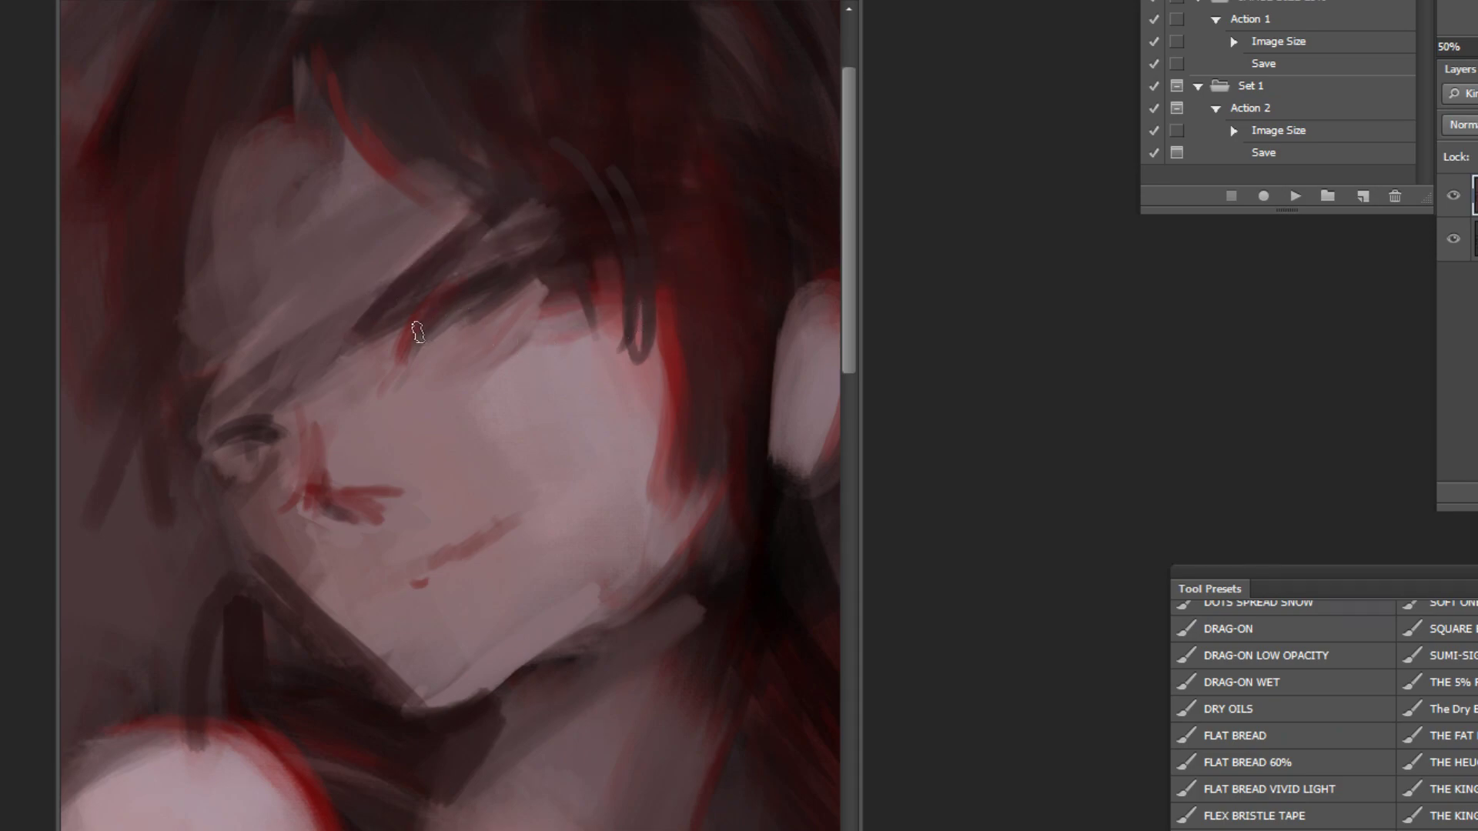
Step: Try strokes along the jawline, brow and nose with a sampled tone, and undo them
key(ctrl+minus)
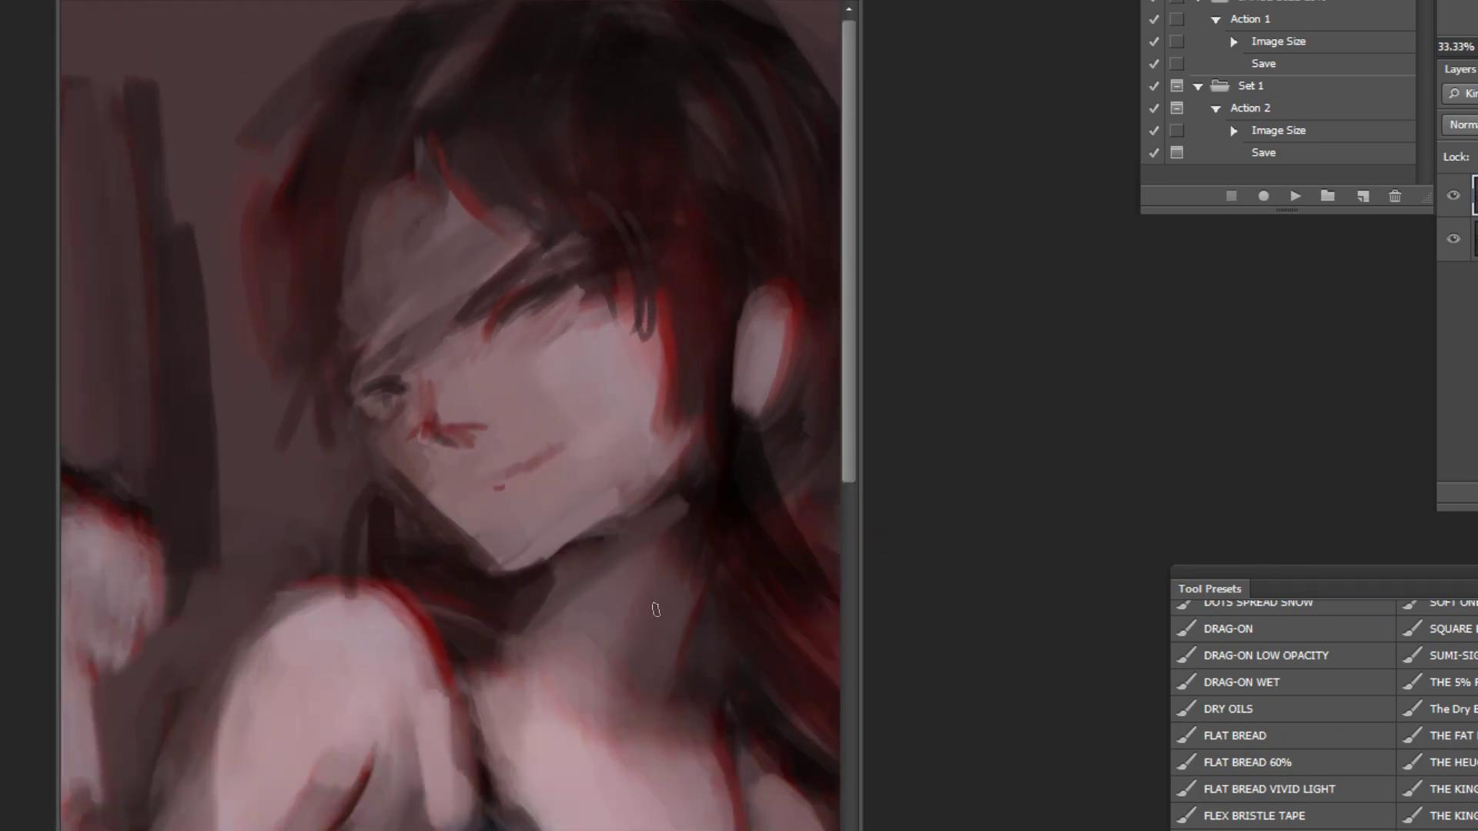
alt+click(529, 556)
mouse_move(523, 568)
mouse_down()
mouse_move(596, 537)
mouse_move(622, 505)
mouse_up()
key(ctrl+z)
key(ctrl+minus)
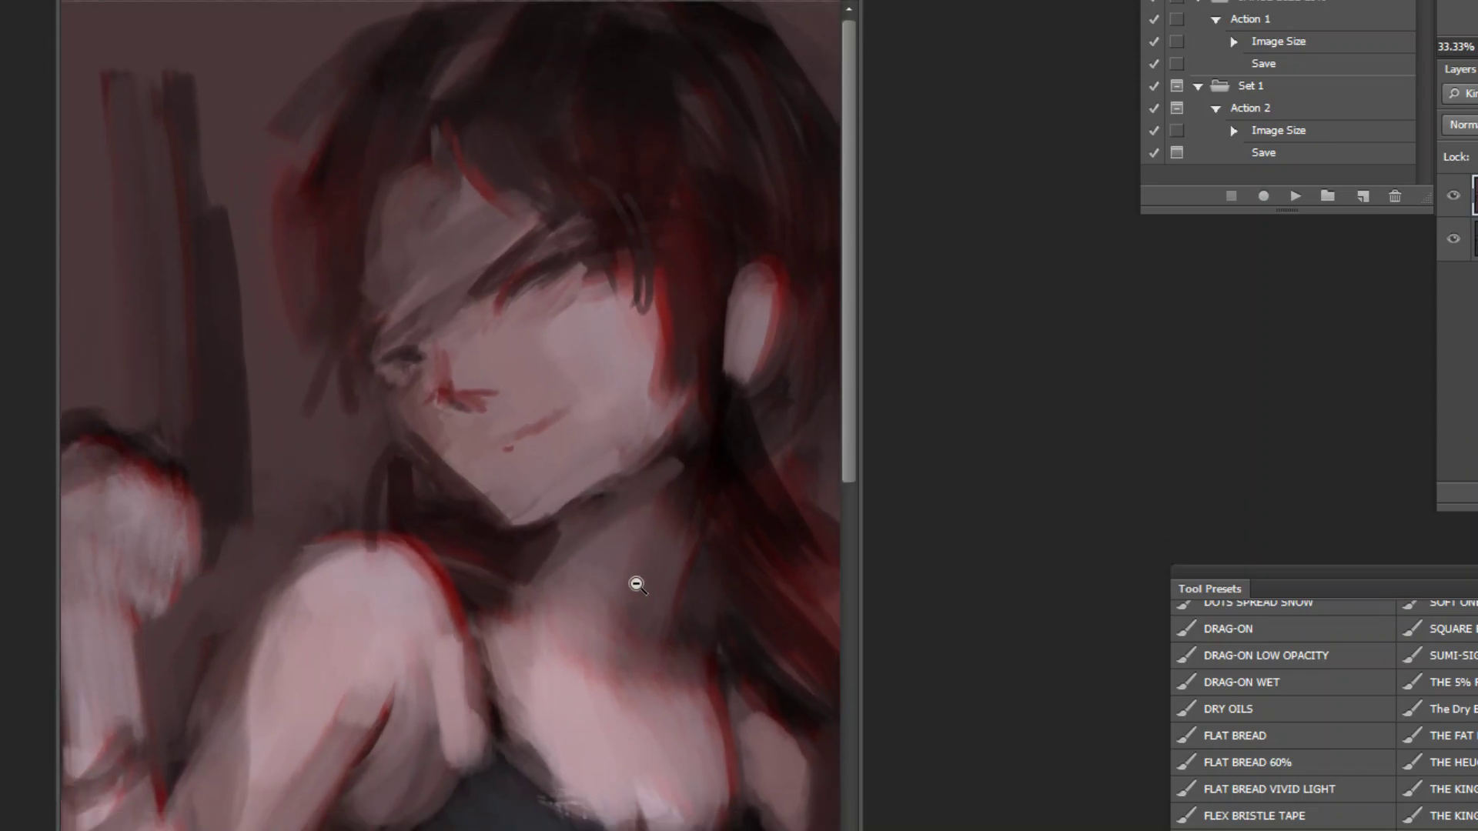
mouse_move(556, 210)
mouse_down()
mouse_move(533, 247)
mouse_move(566, 216)
mouse_move(614, 208)
mouse_move(581, 222)
mouse_up()
drag(455, 287, 460, 319)
key(ctrl+alt+z)
key(ctrl+alt+z)
key(ctrl+alt+z)
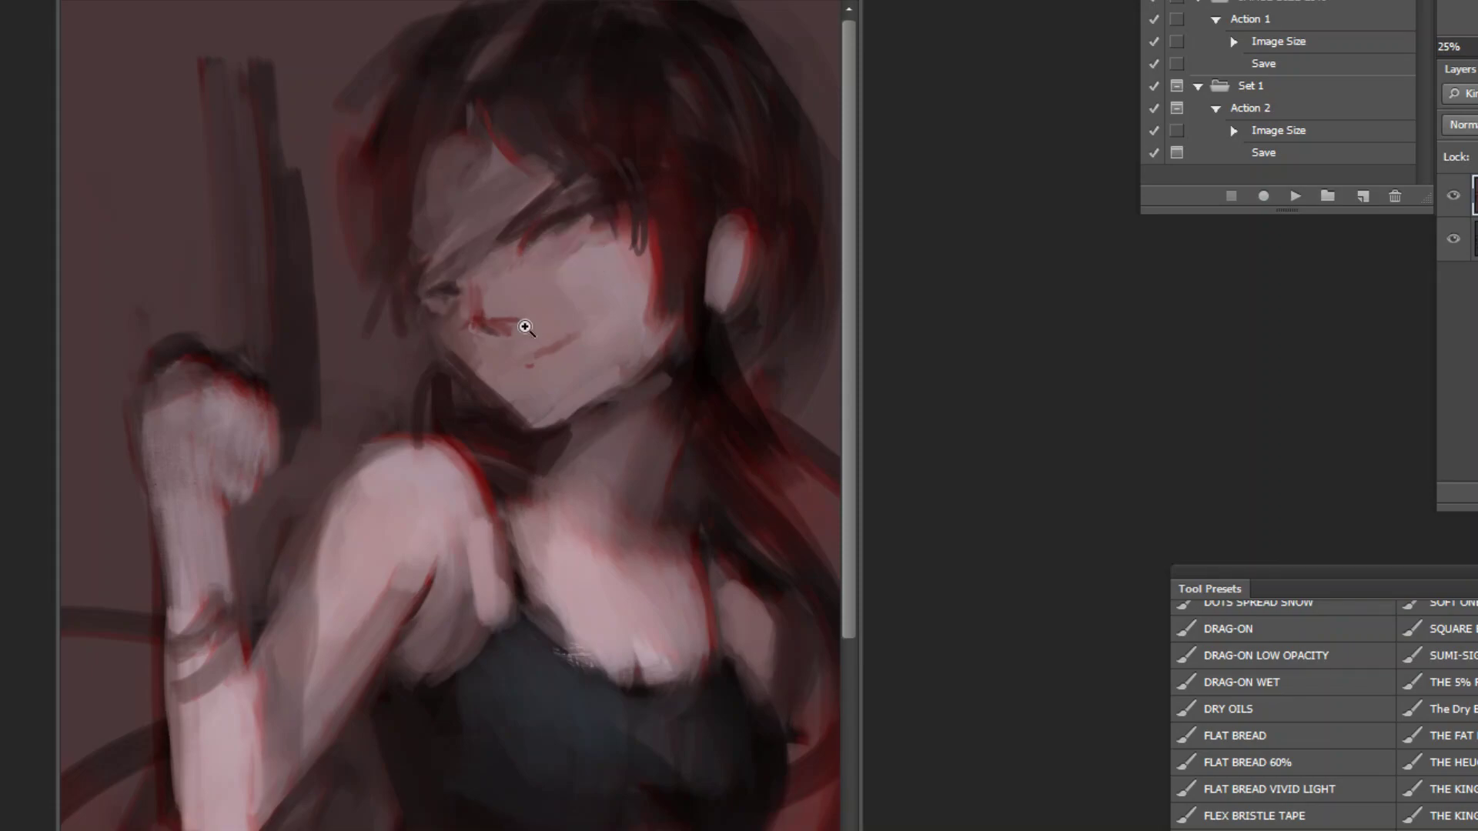
ctrl+click(542, 162)
ctrl+click(559, 129)
alt+click(570, 299)
key(v)
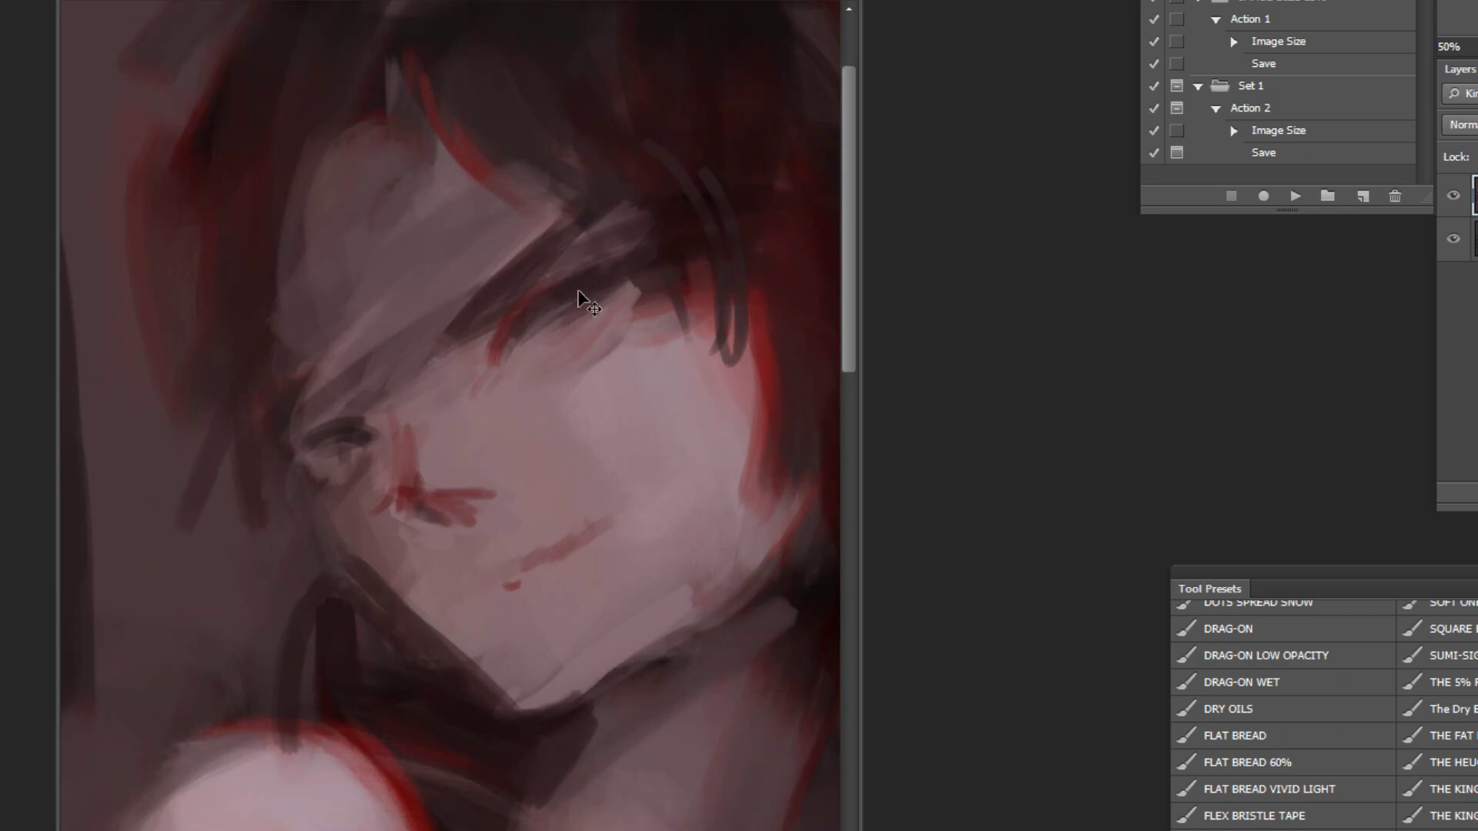
scroll(699, 344, down, 3)
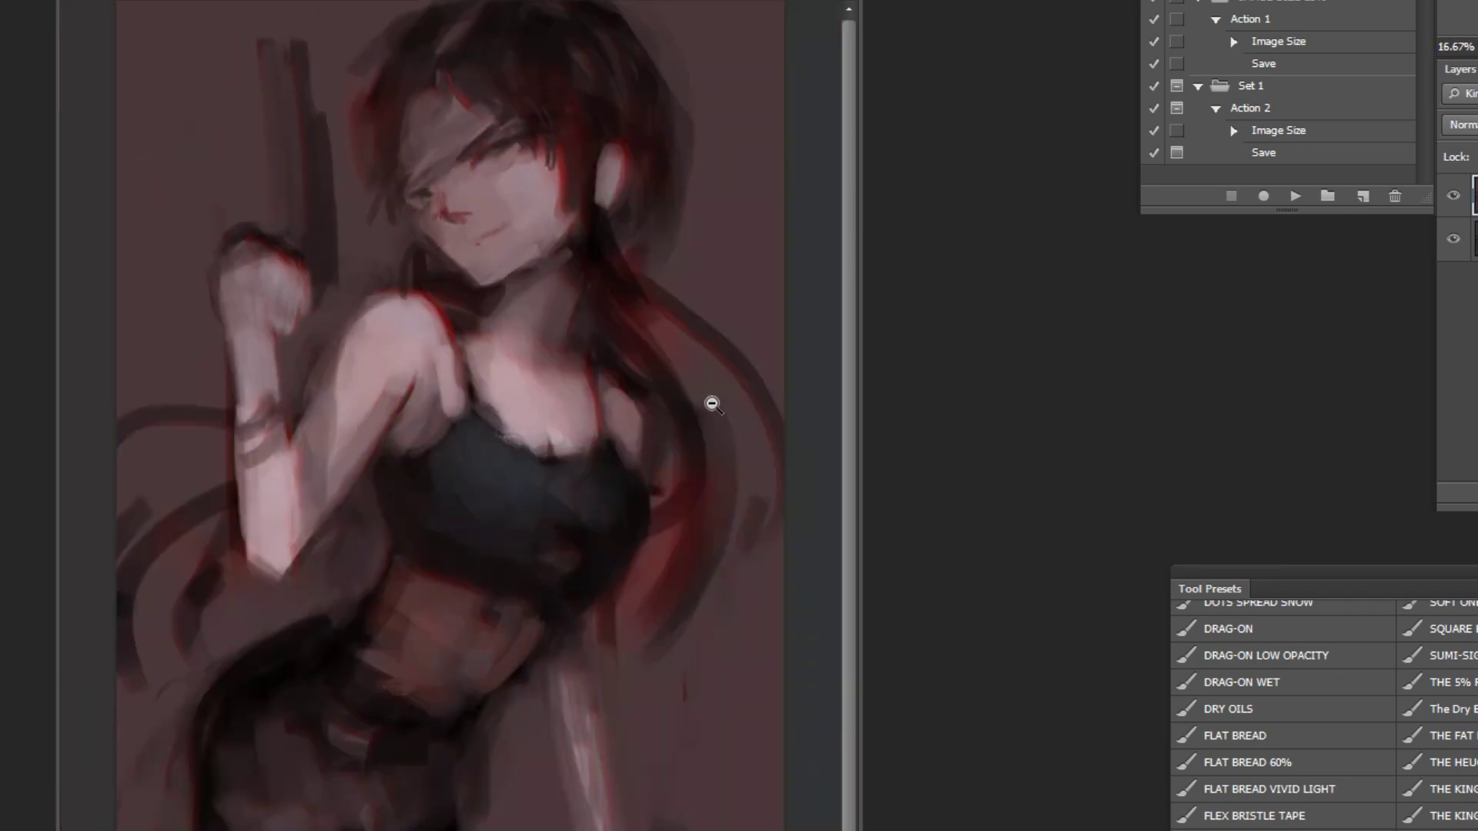
Step: Paint the hip of the shorts with the bluish tone of the top and mirror the canvas back
scroll(712, 403, down, 1)
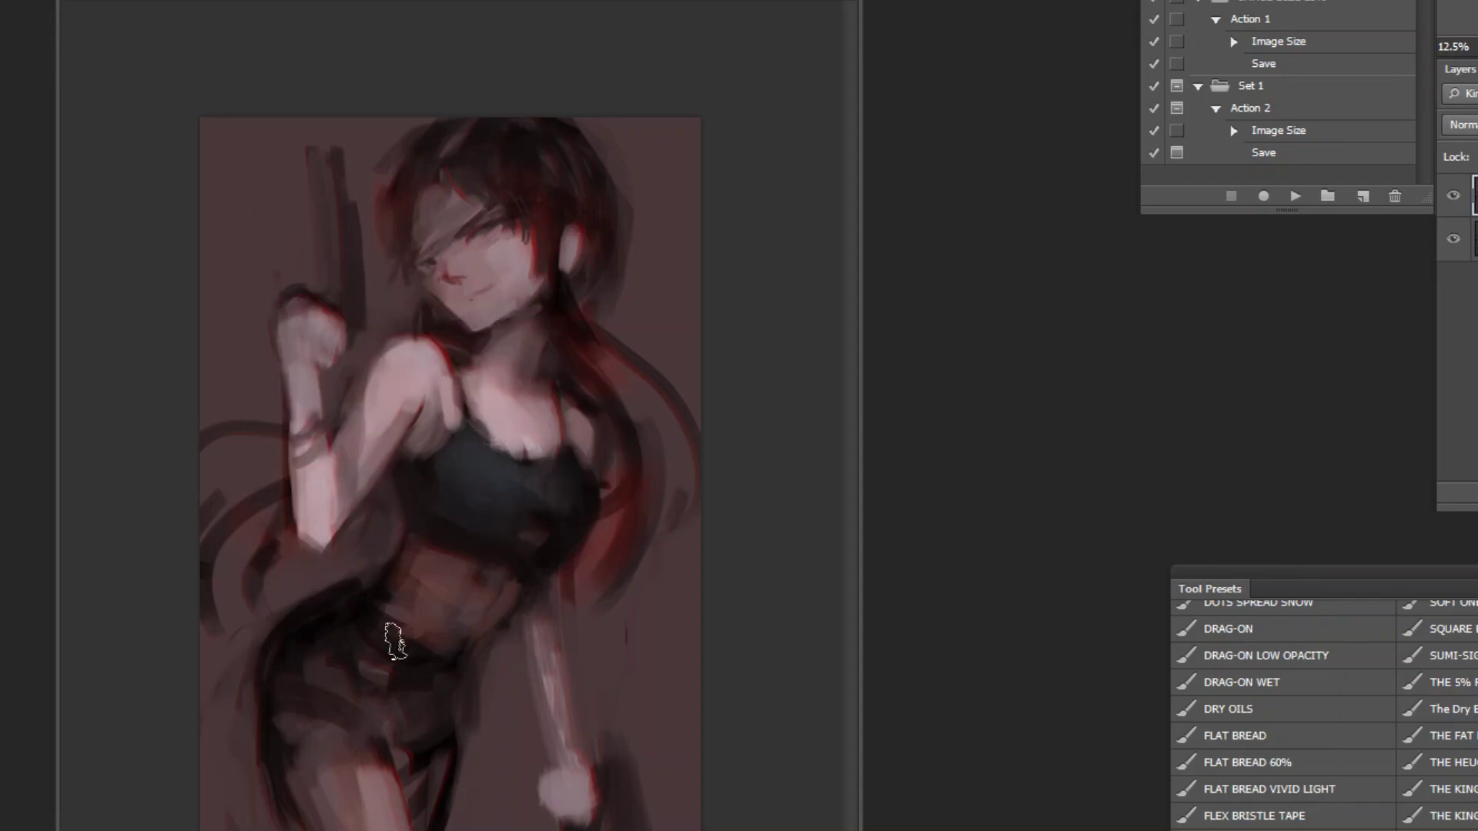
mouse_move(307, 689)
mouse_down()
mouse_move(331, 651)
mouse_move(289, 682)
mouse_move(405, 710)
mouse_up()
alt+click(506, 482)
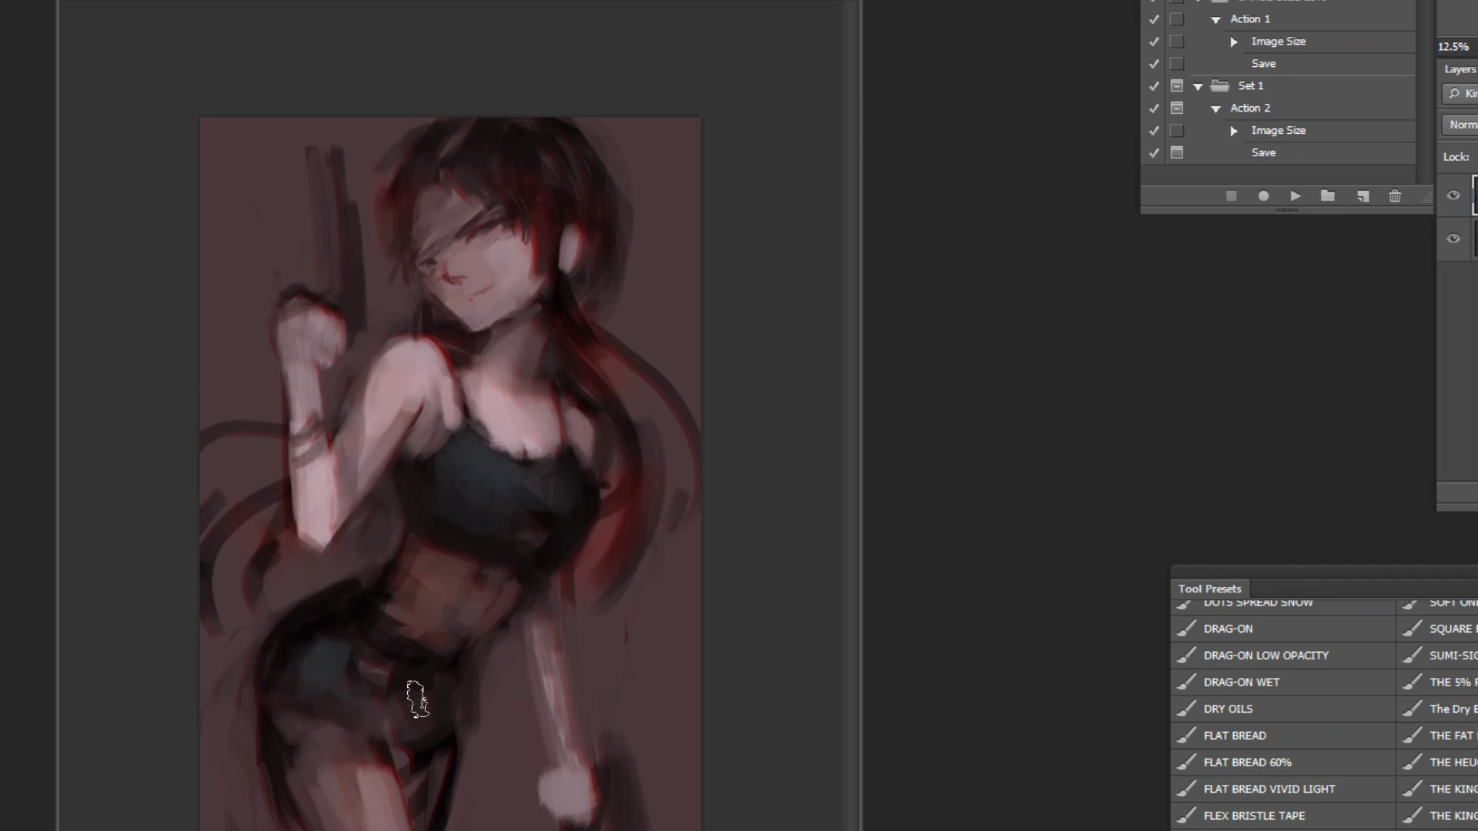
click(1295, 196)
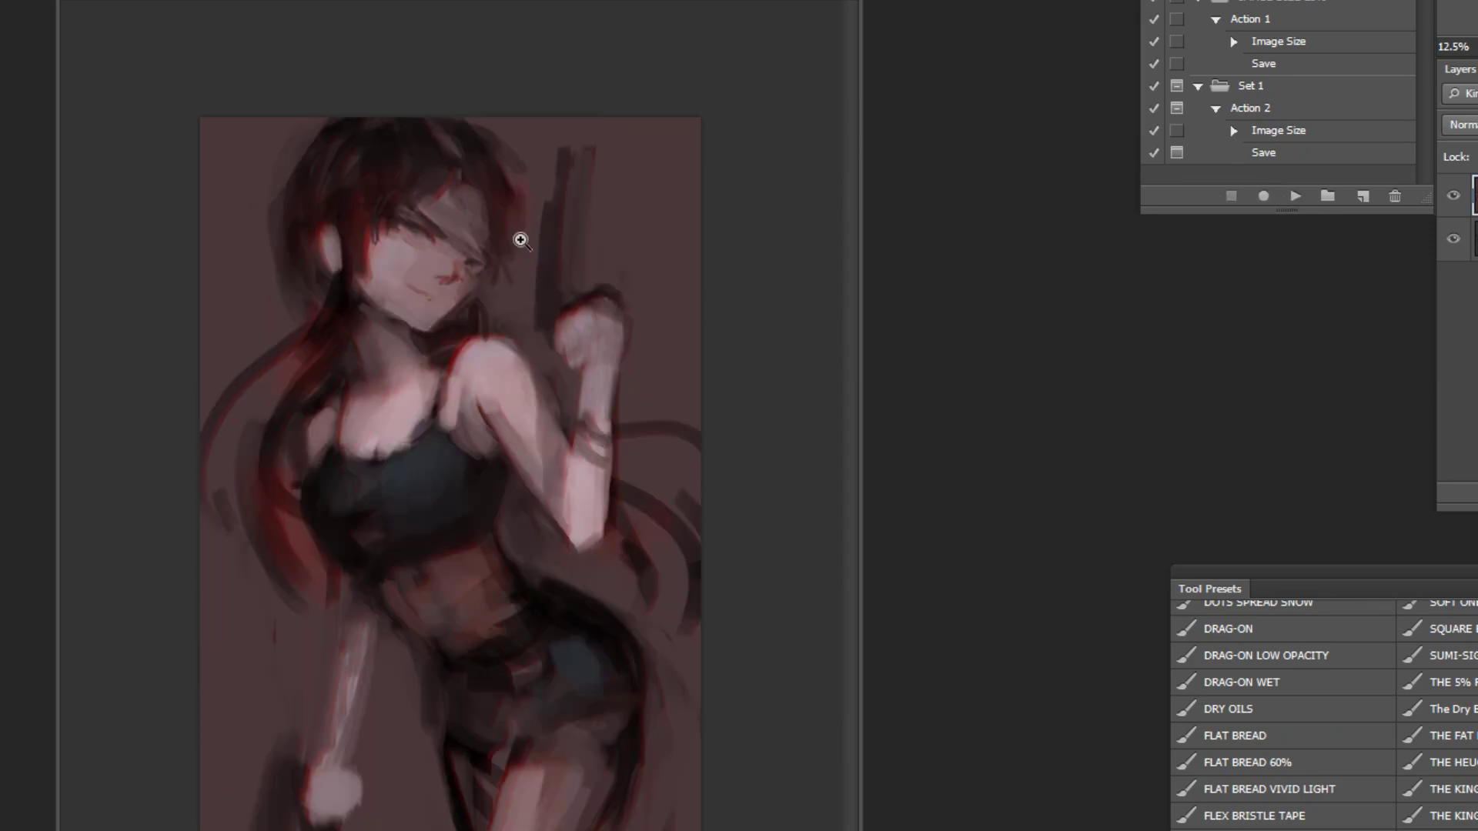
Step: Clean up the skin around the near eye's lower edge with a smaller brush and a sampled skin tone
click(395, 66)
click(396, 66)
click(401, 85)
click(404, 108)
key(bracketleft)
key(bracketleft)
key(bracketleft)
key(bracketleft)
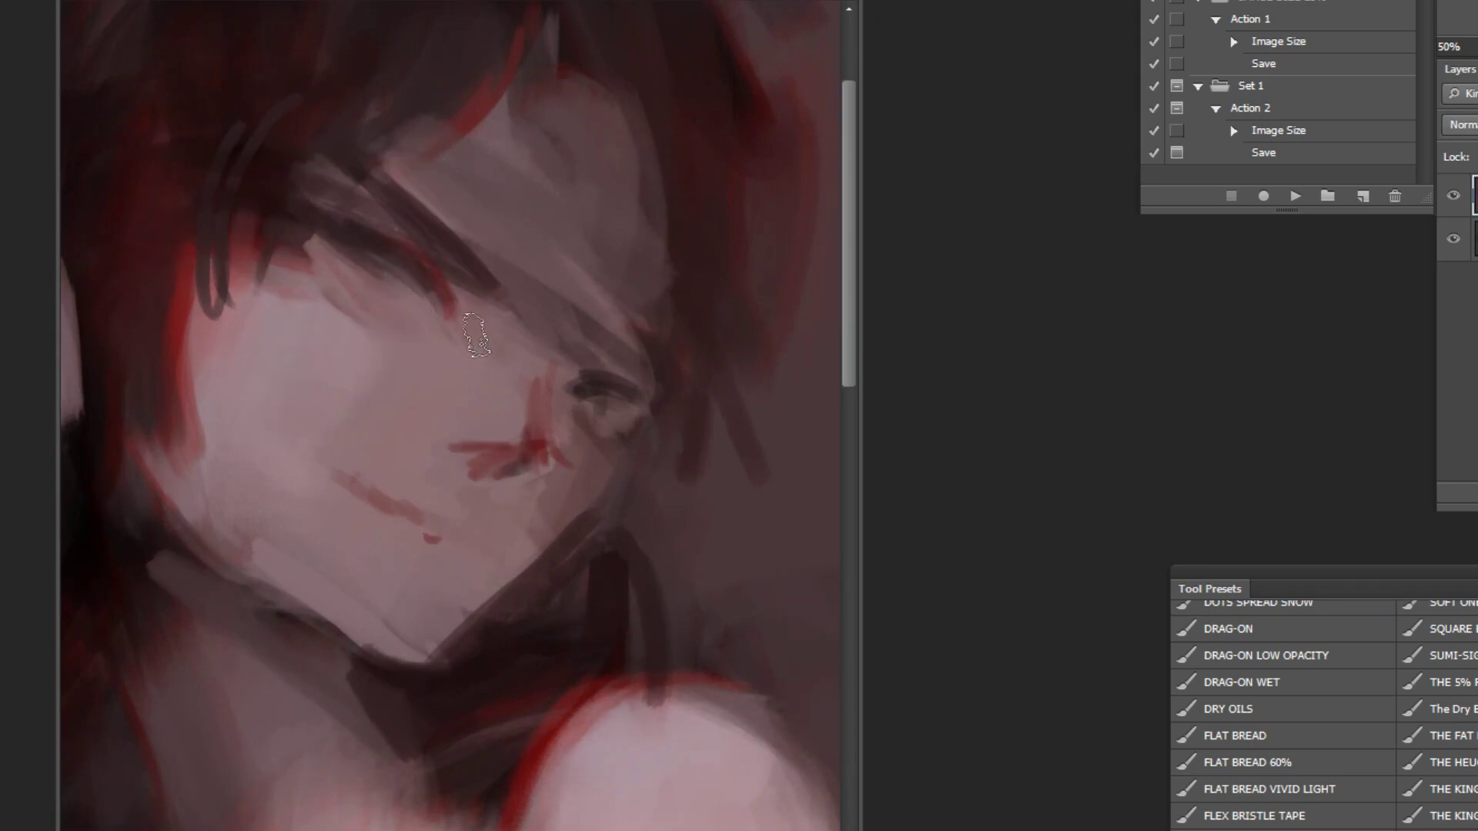
alt+click(401, 305)
drag(391, 276, 362, 242)
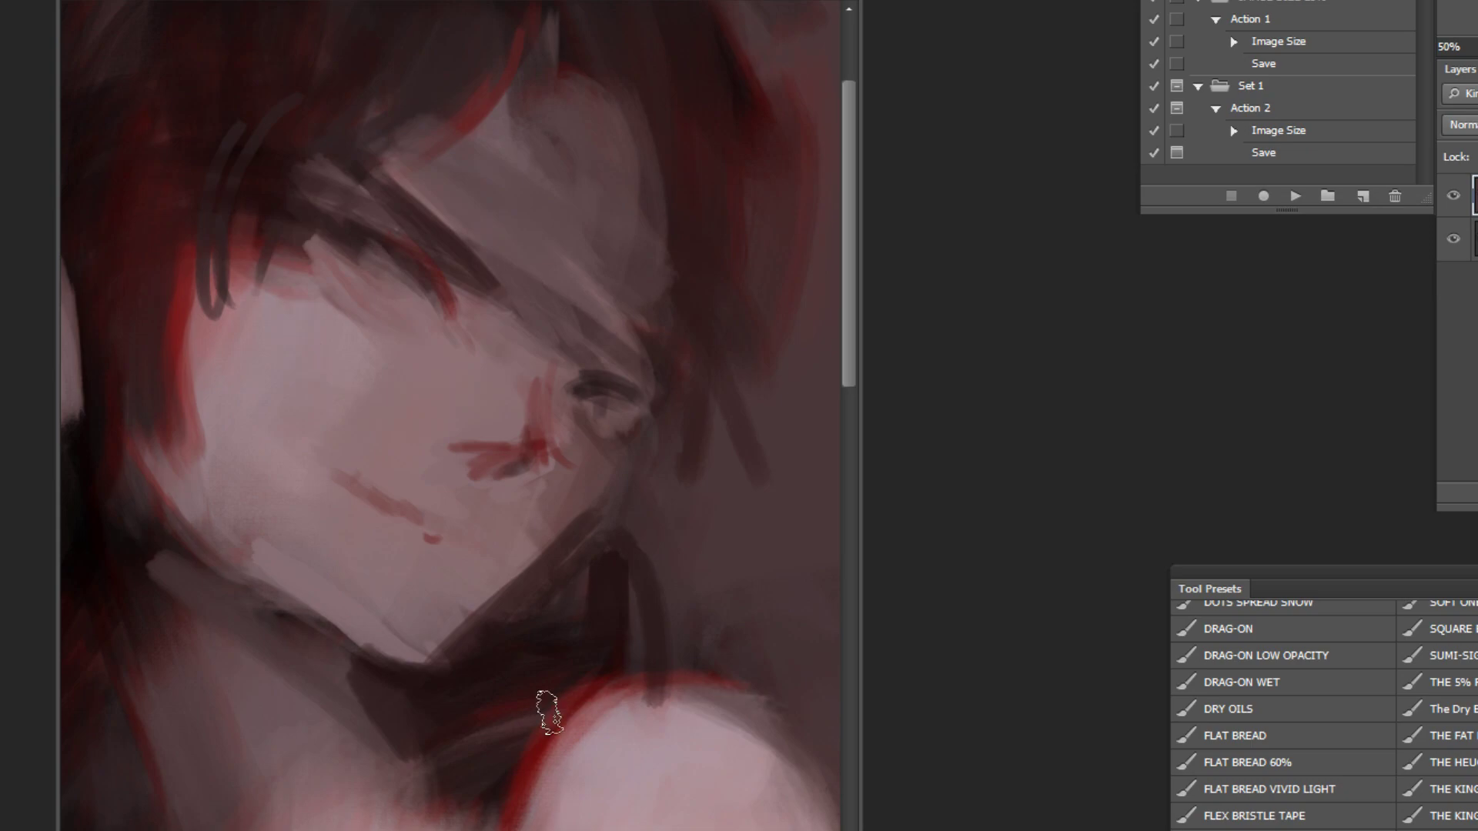
Step: Sharpen the near eye's lash line and touch up the far eye with a sampled dark tone
alt+click(599, 612)
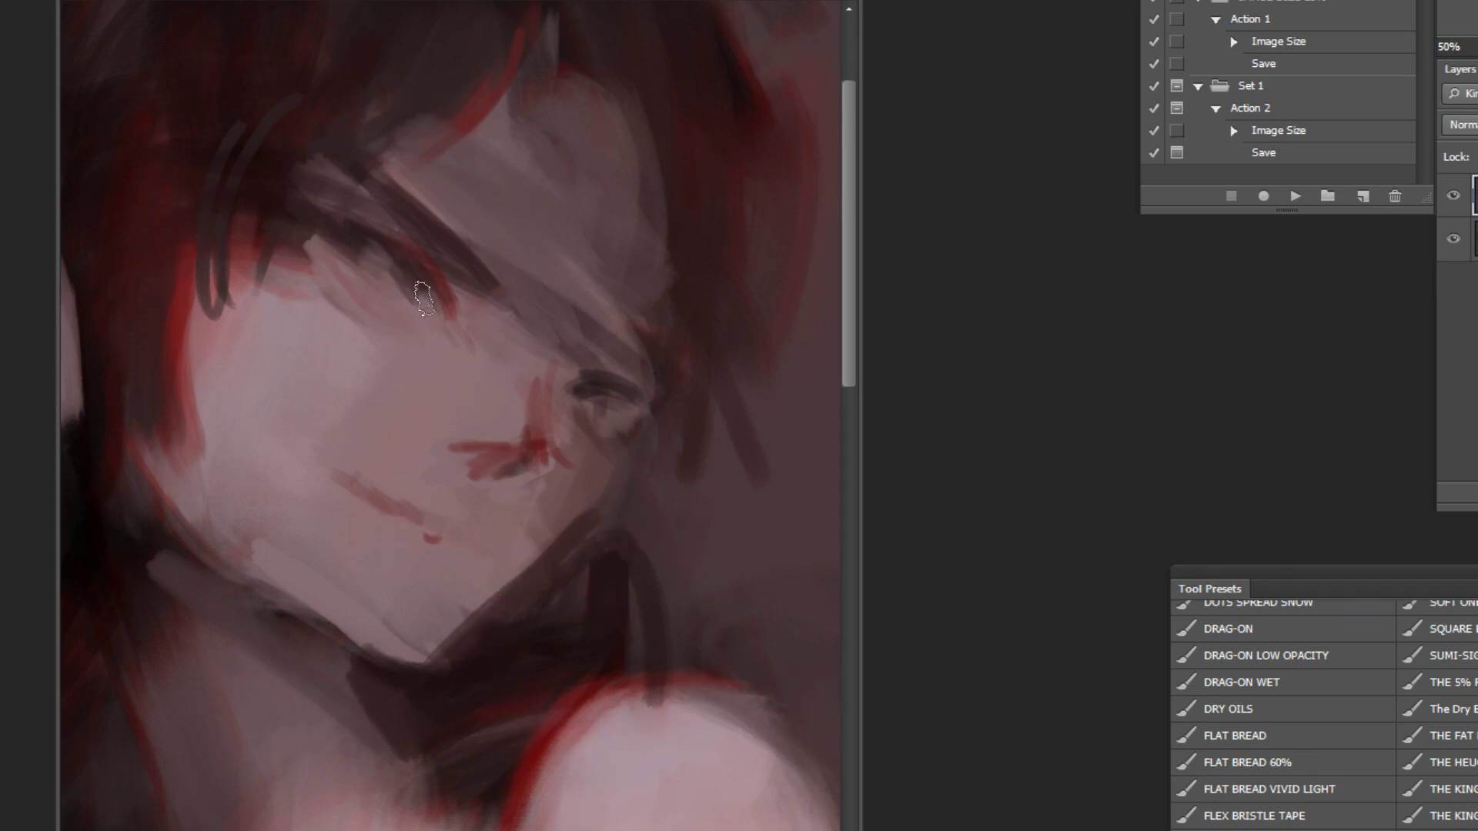
drag(391, 270, 427, 312)
drag(608, 392, 617, 412)
key(ctrl+minus)
key(ctrl+minus)
key(ctrl+minus)
key(ctrl+minus)
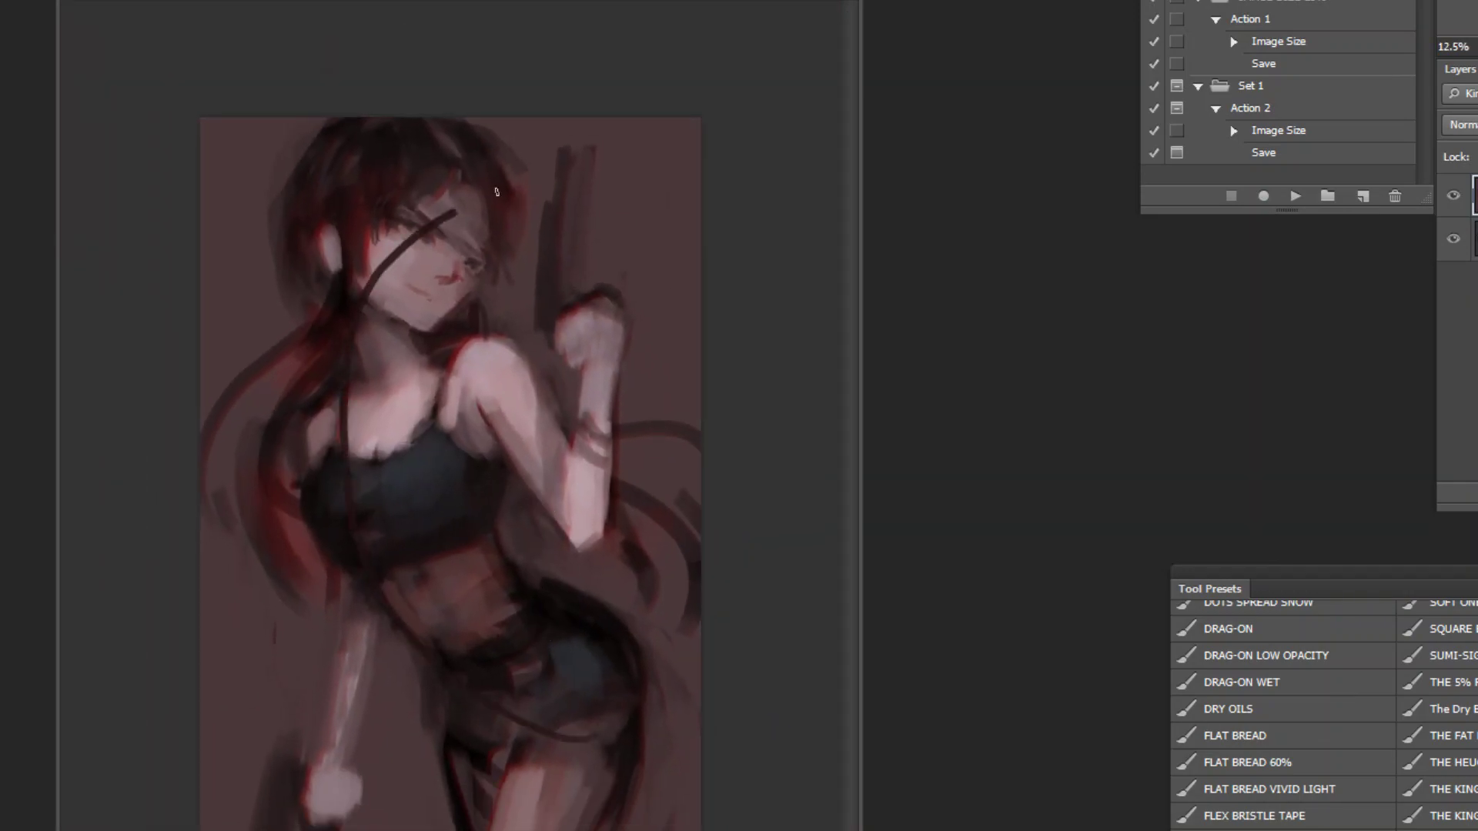
Step: Try long dark guide strokes from the face toward the raised hand, and undo them
mouse_move(497, 191)
mouse_down()
mouse_move(535, 187)
mouse_move(636, 289)
mouse_move(547, 219)
mouse_move(606, 254)
mouse_move(549, 298)
mouse_up()
key(ctrl+z)
mouse_move(396, 202)
mouse_down()
mouse_move(631, 254)
mouse_move(611, 228)
mouse_up()
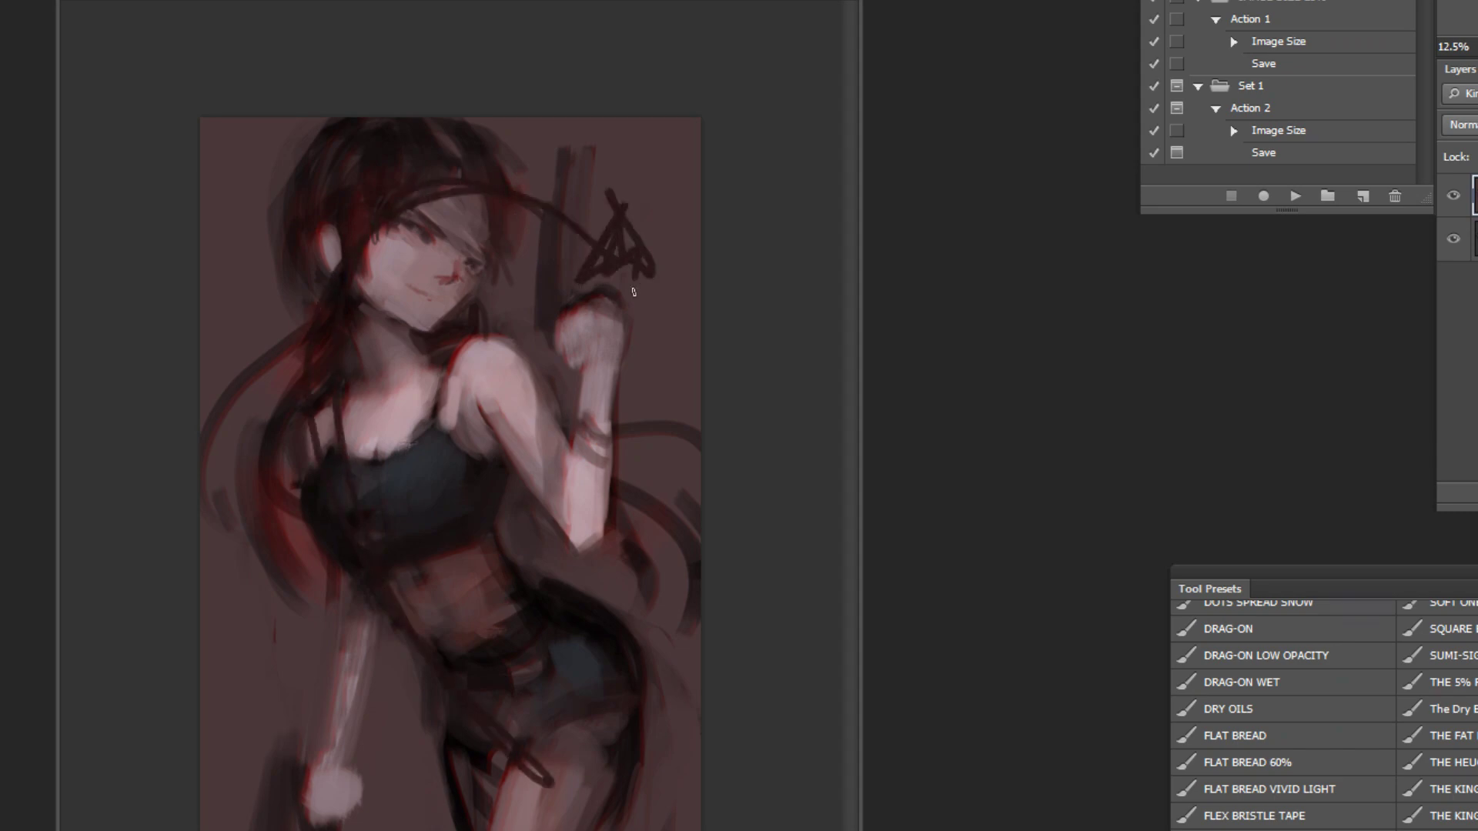
key(ctrl+z)
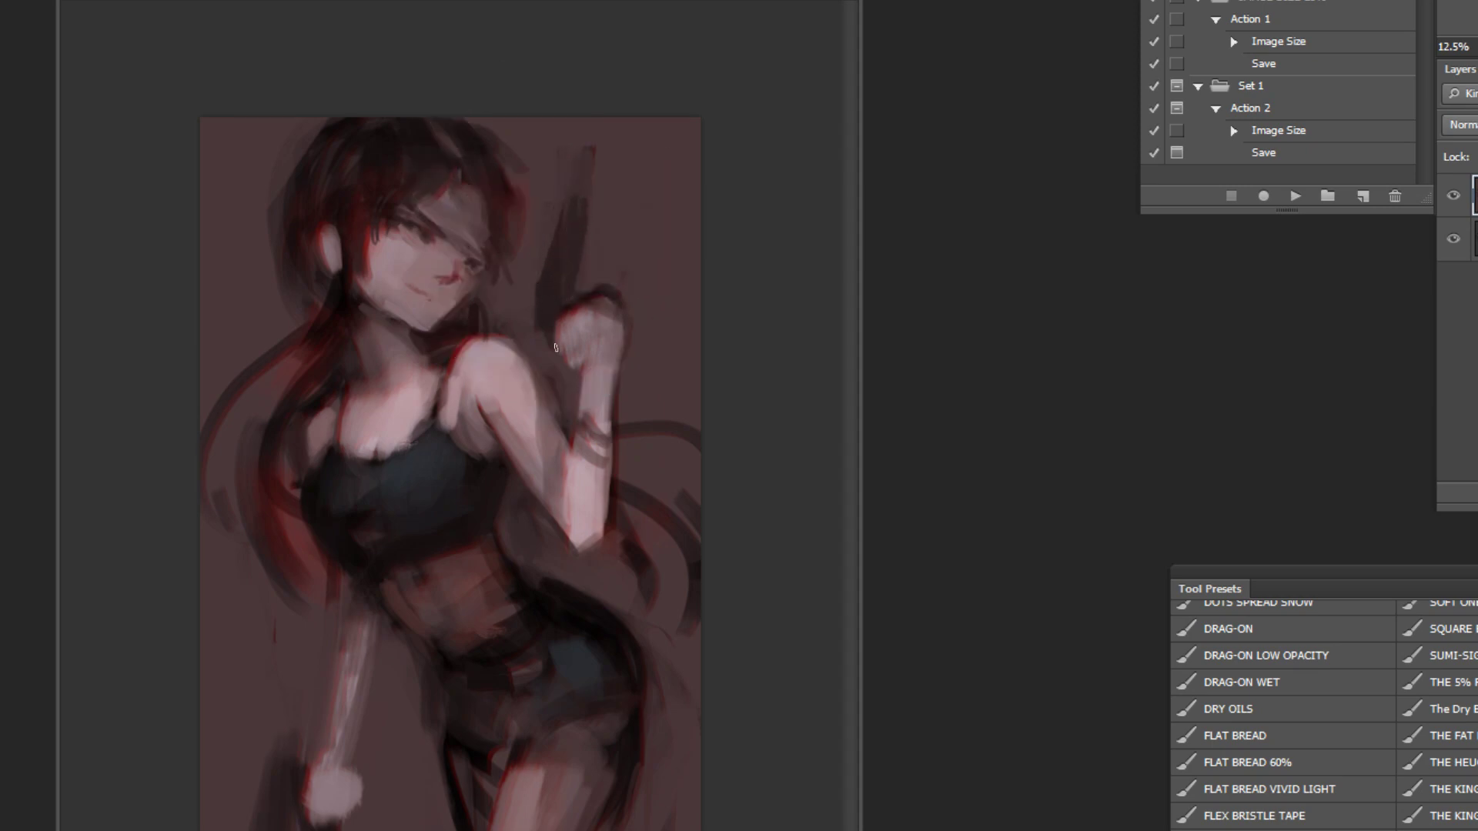
Step: Duplicate the painting layer and apply a Gaussian Blur to the copy
key(ctrl+j)
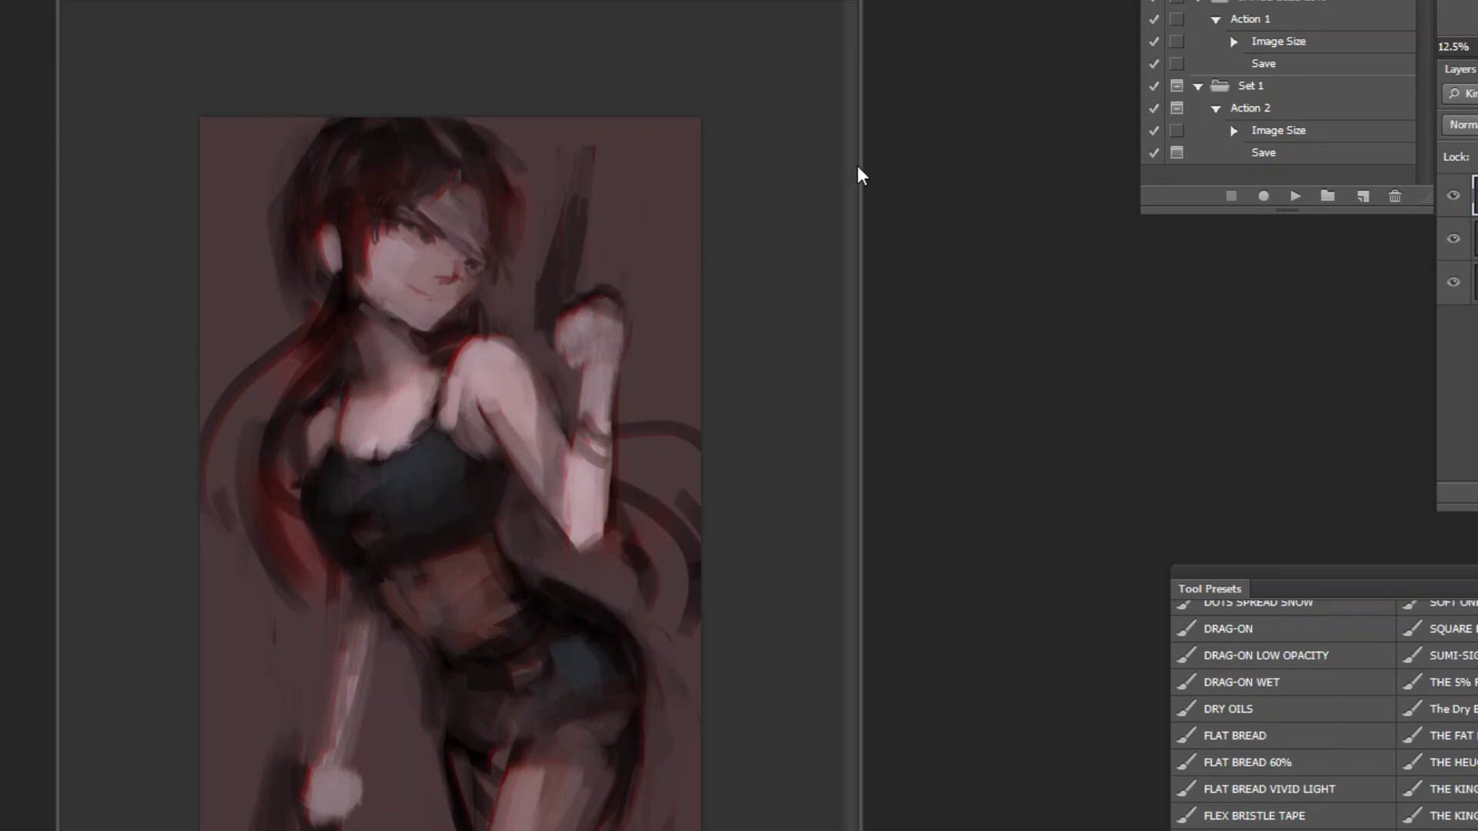
click(347, 1)
mouse_move(324, 16)
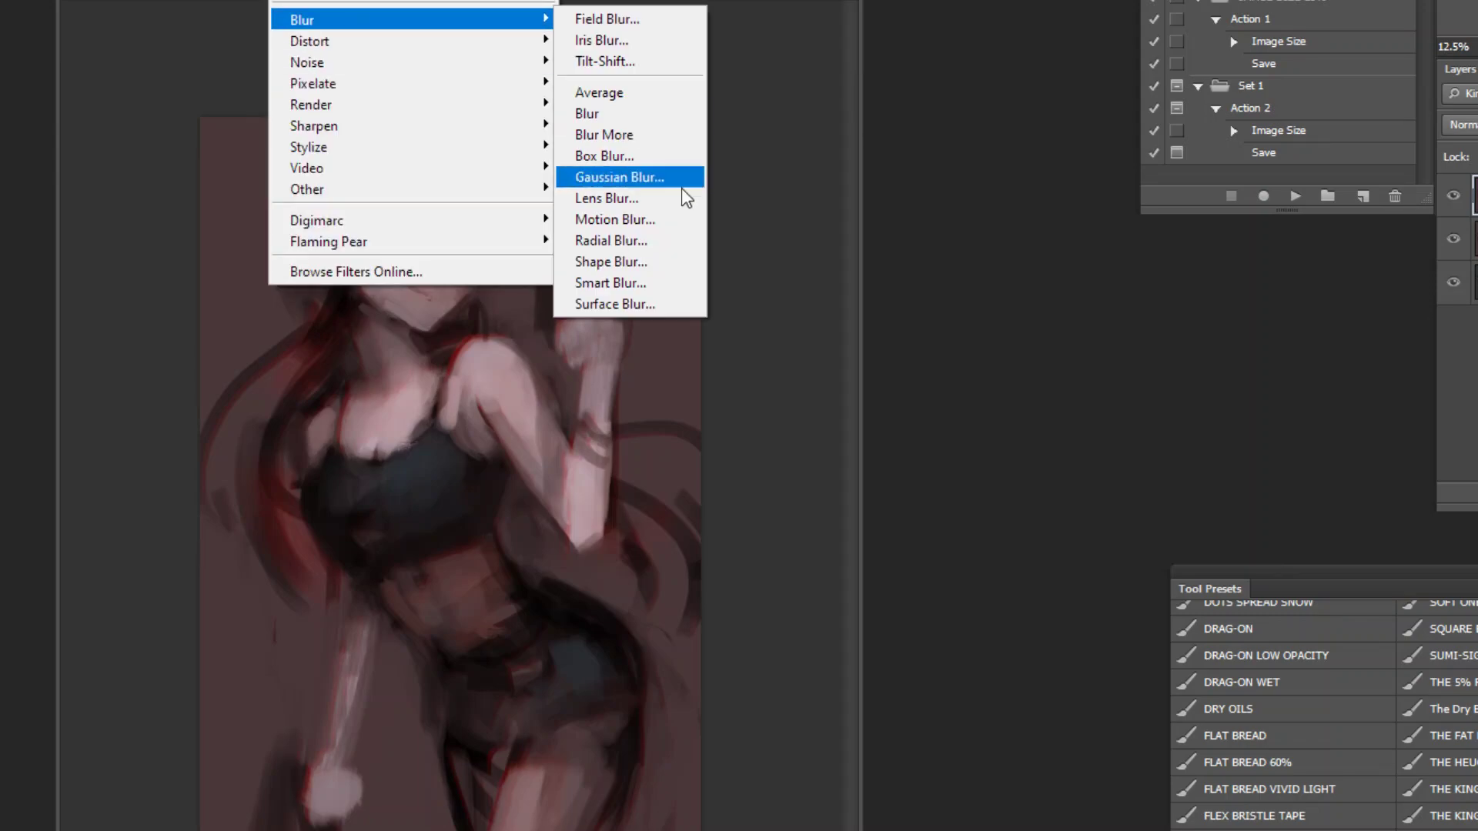
click(662, 177)
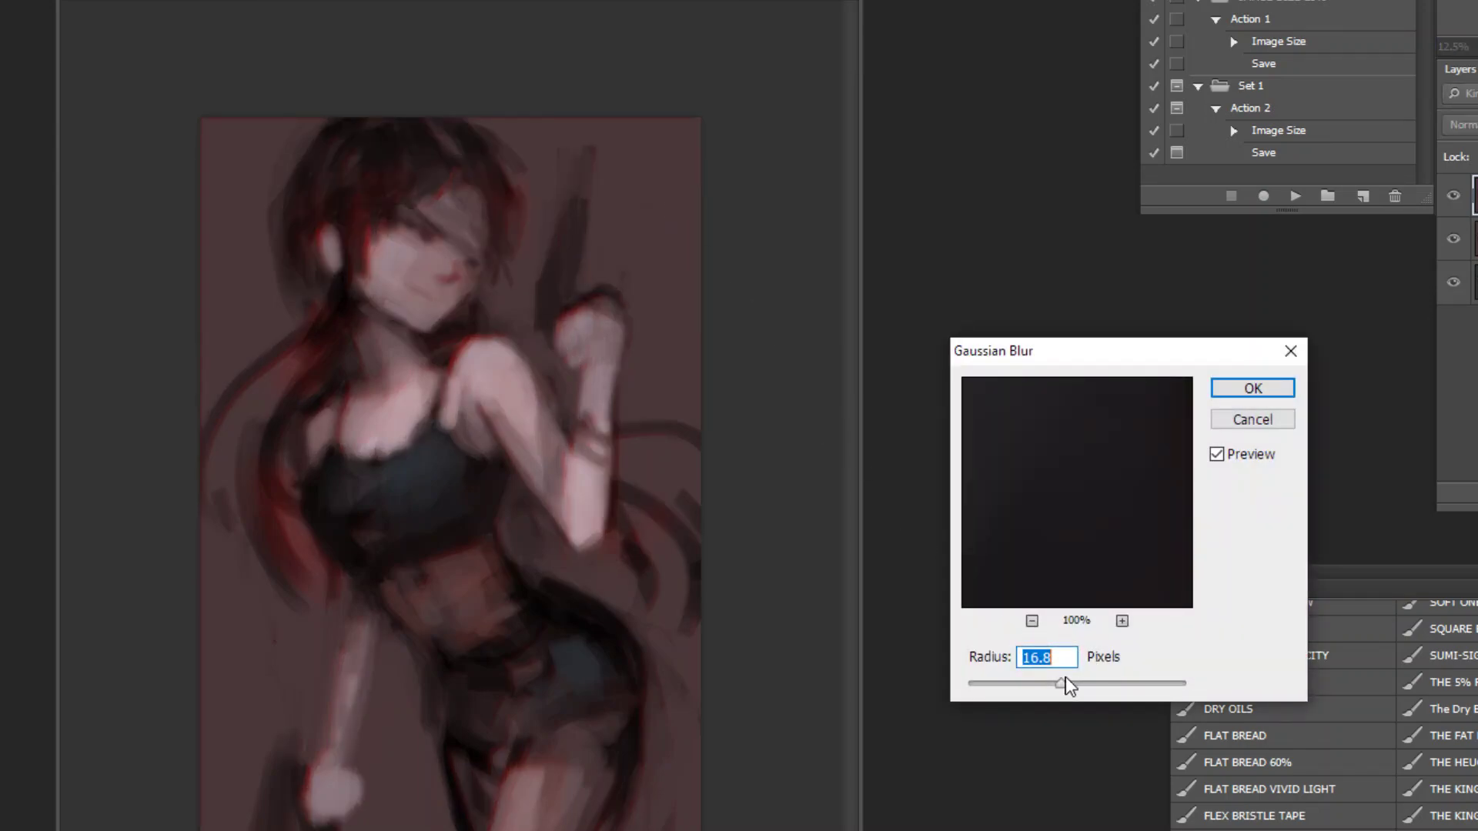
drag(1076, 685, 1068, 680)
key(Return)
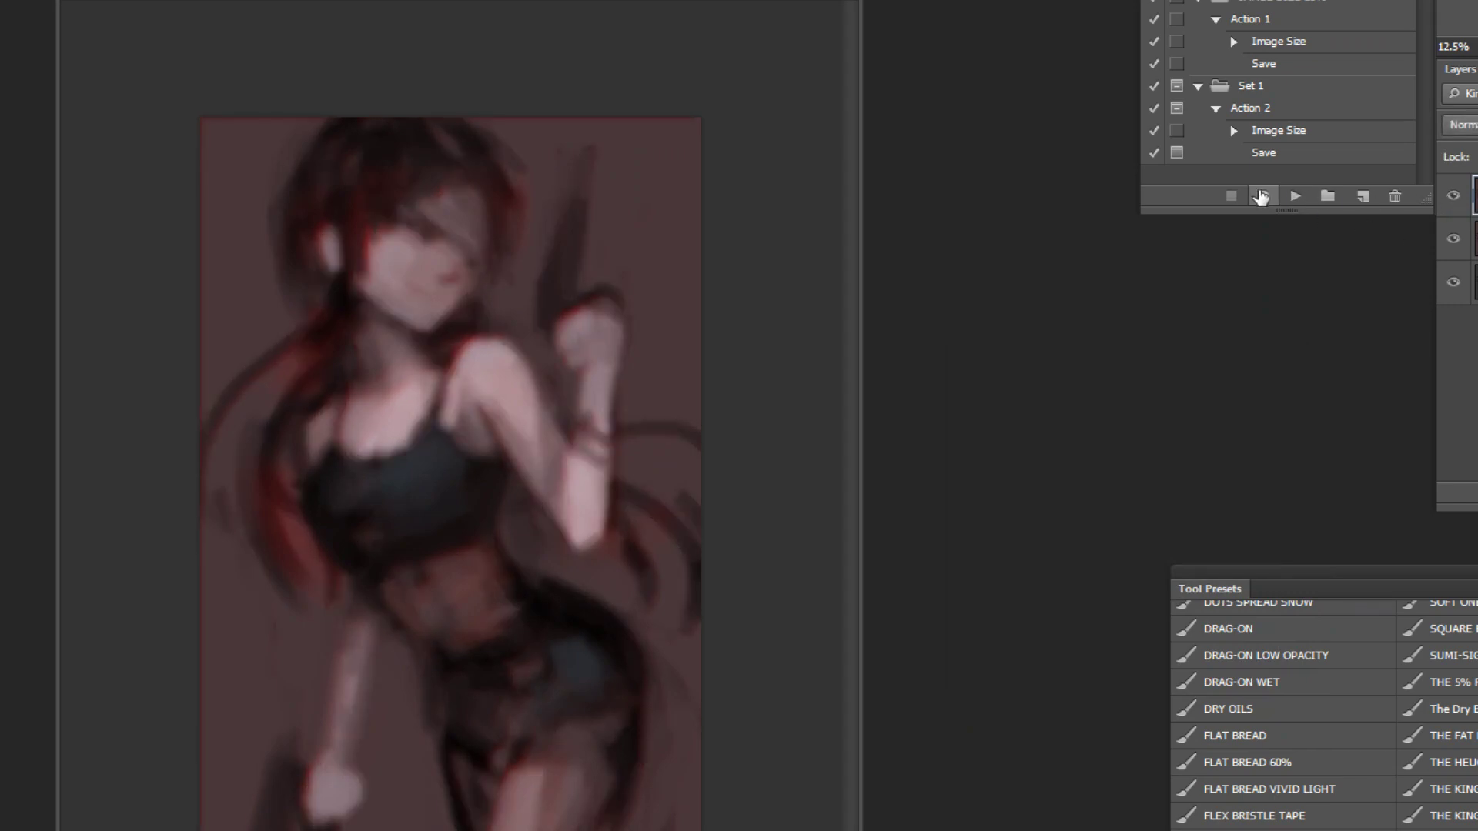
Step: Bring back the sharp face through the blurred copy with an enlarged brush, checking it mirrored, and merge the layer down
click(1292, 197)
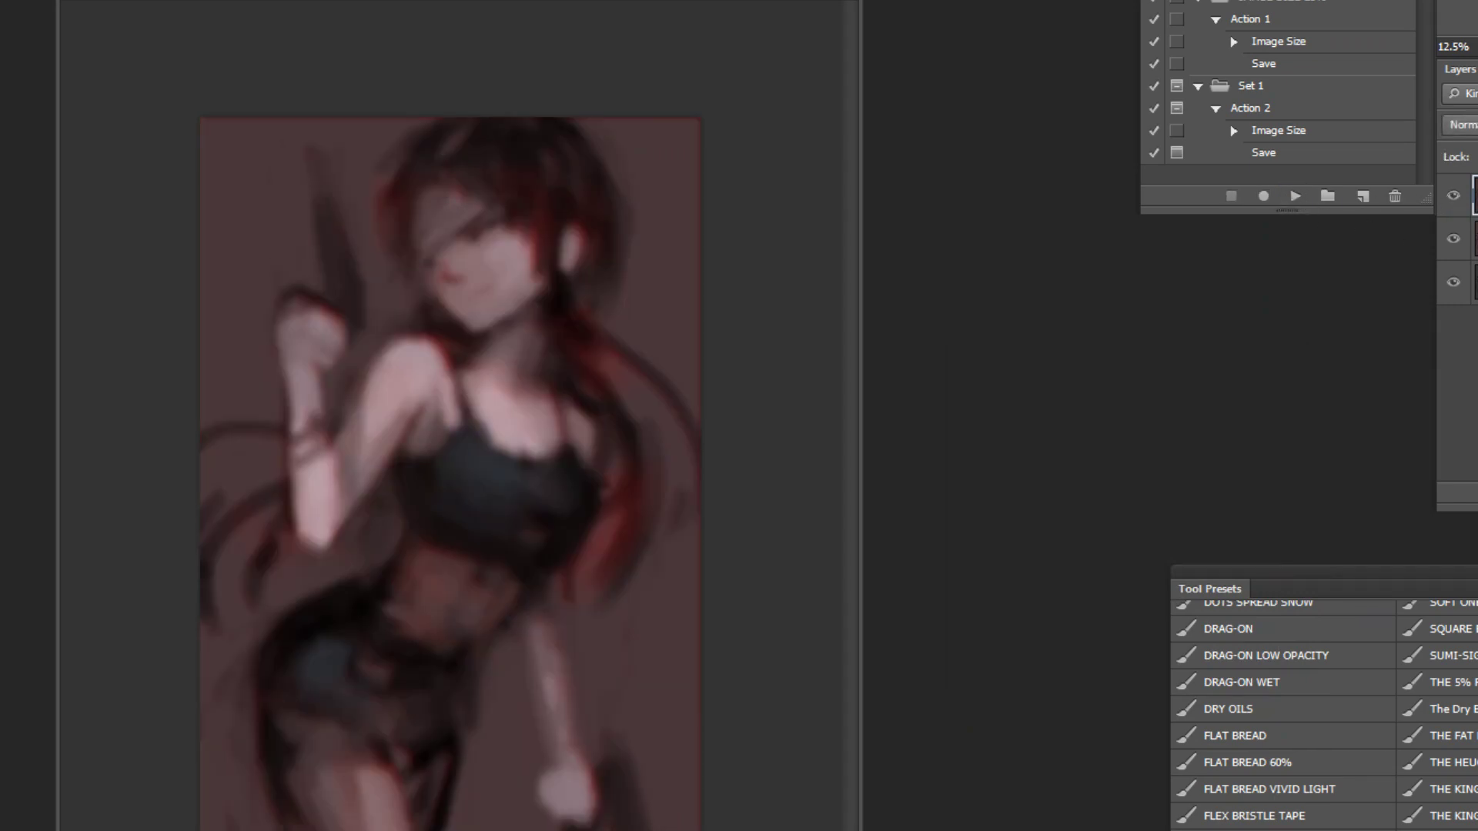
key(bracketright)
key(bracketright)
key(bracketright)
key(bracketright)
key(bracketright)
click(1296, 198)
key(ctrl+e)
Step: Increase the colour saturation of the merged painting with a Hue/Saturation adjustment
key(ctrl+u)
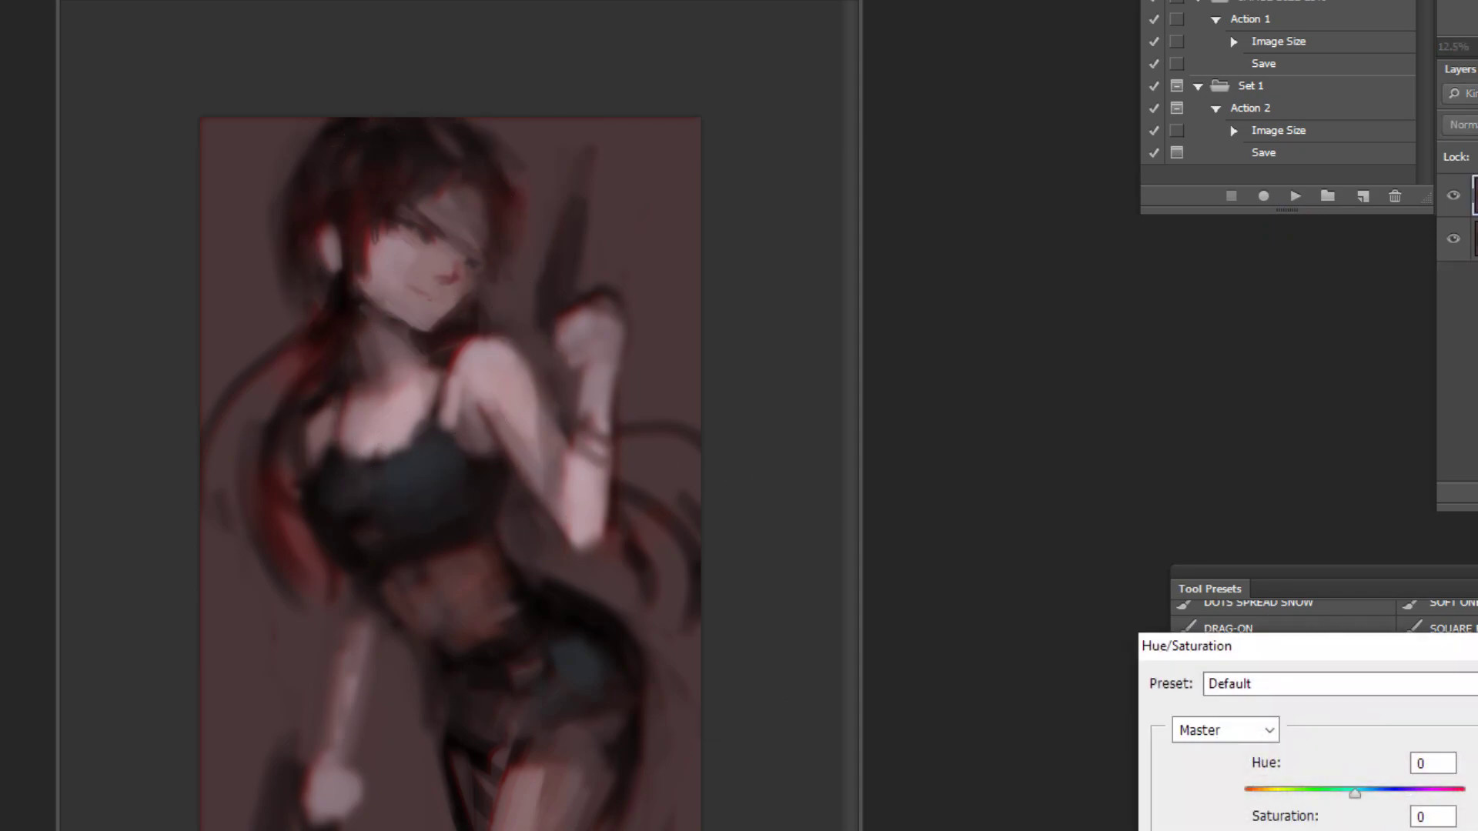
drag(1355, 830, 1391, 830)
key(Return)
click(420, 1)
mouse_move(477, 2)
click(731, 231)
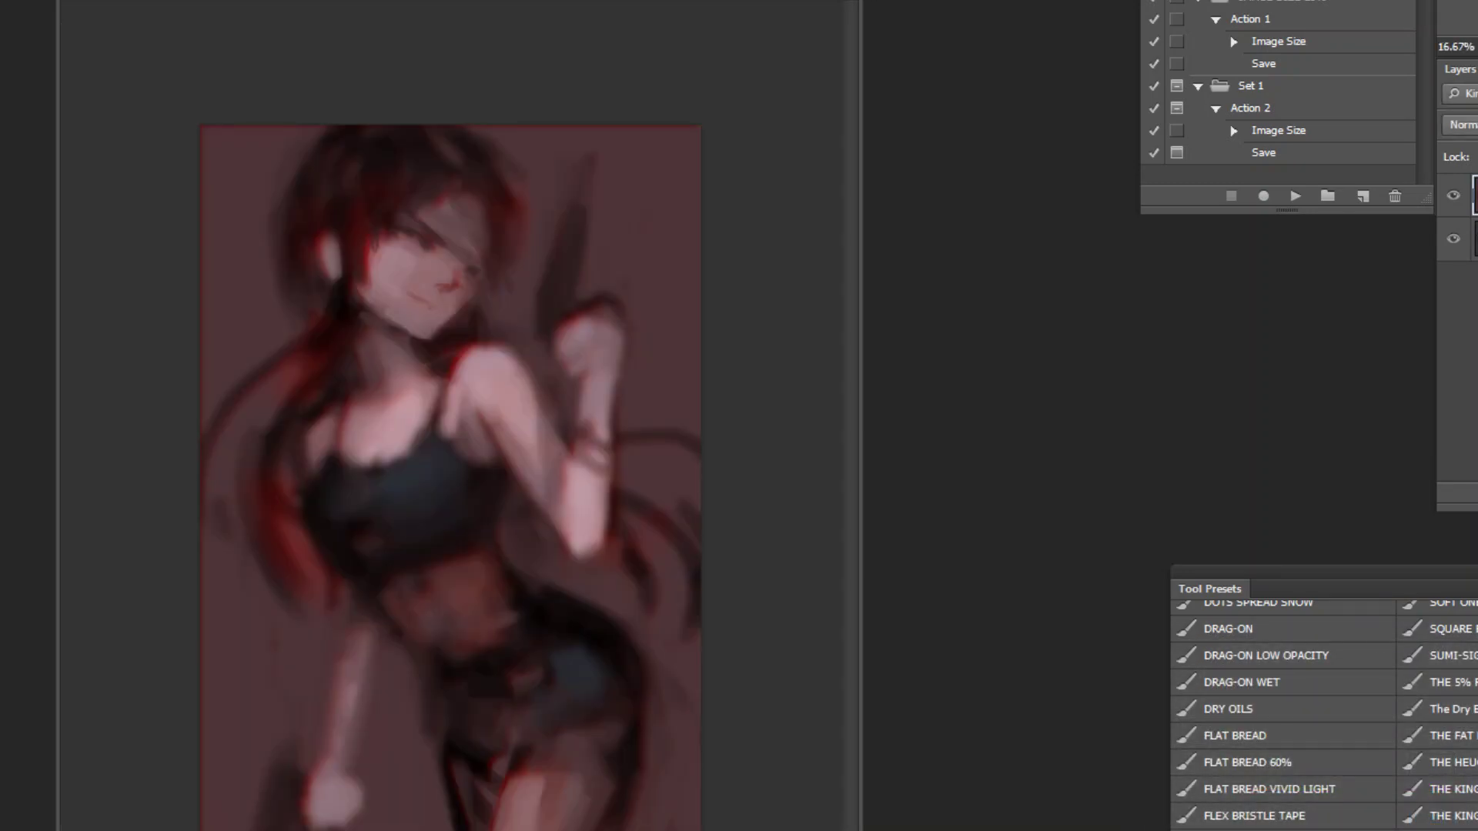
Step: Examine the portrait of the woman in the dark teal top on the revy ref.psd sheet and move the sheet off the canvas
click(543, 695)
click(1271, 735)
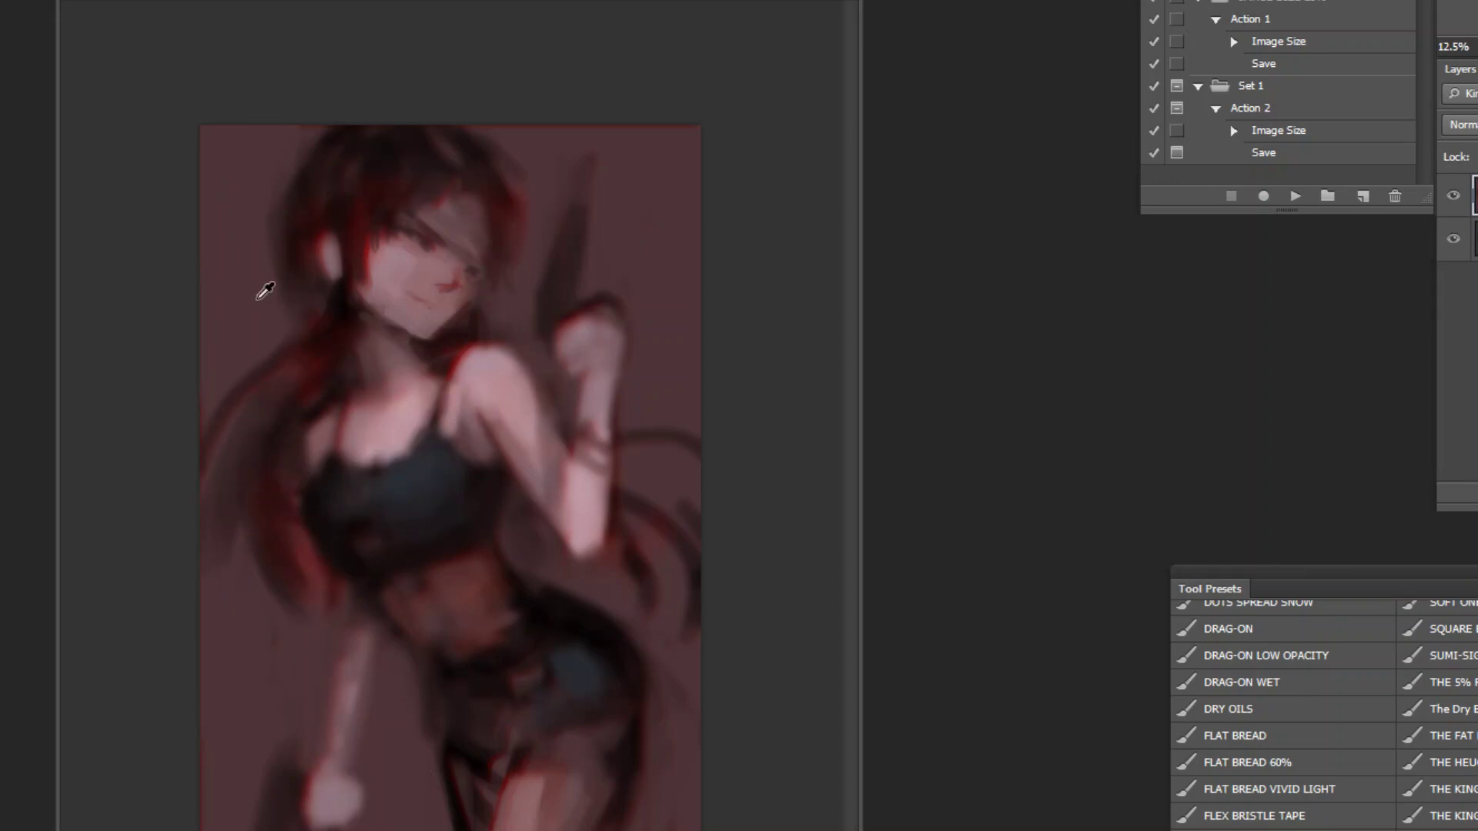
key(v)
drag(833, 828, 828, 205)
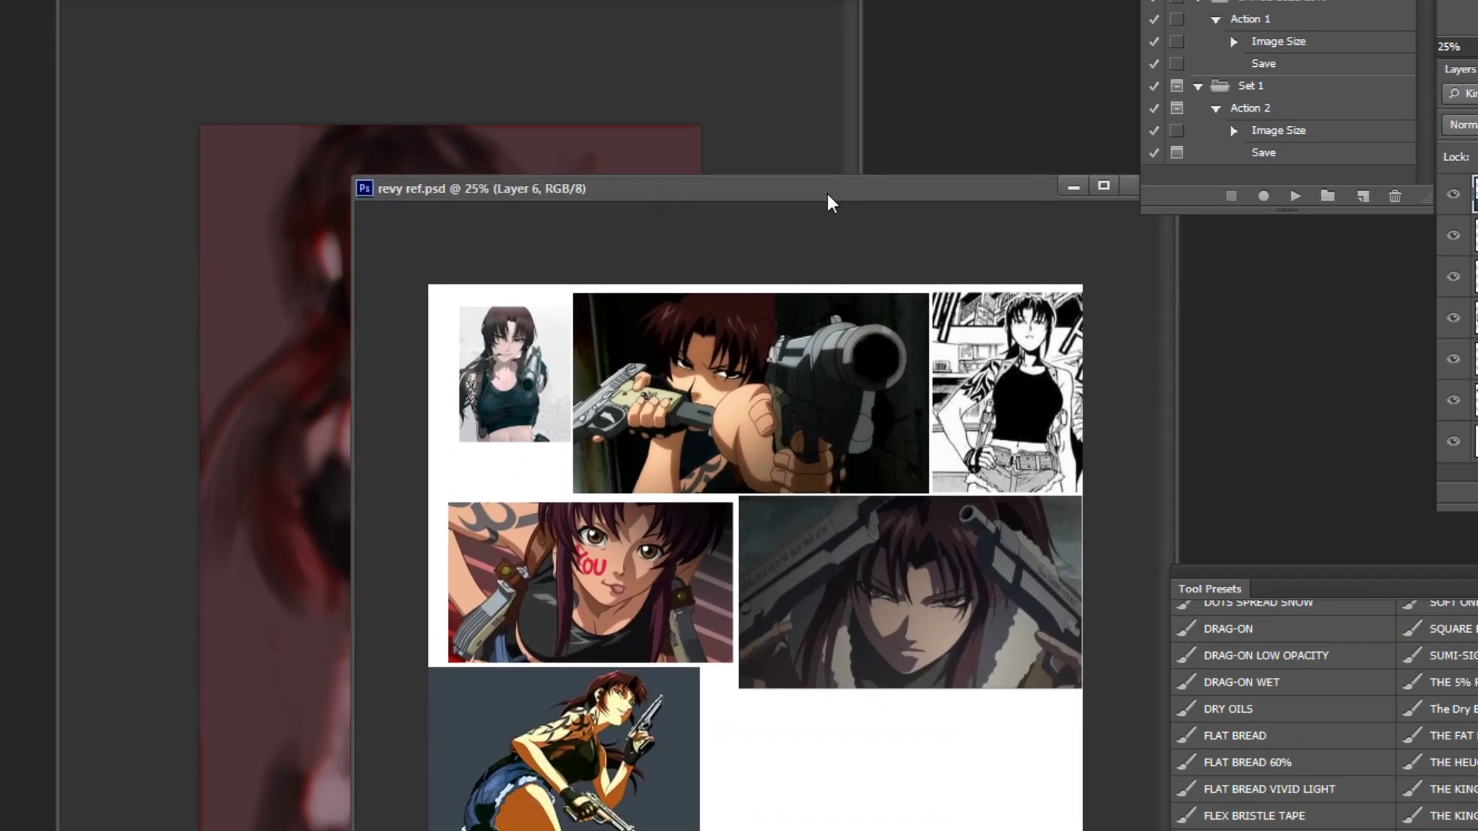
key(z)
click(382, 293)
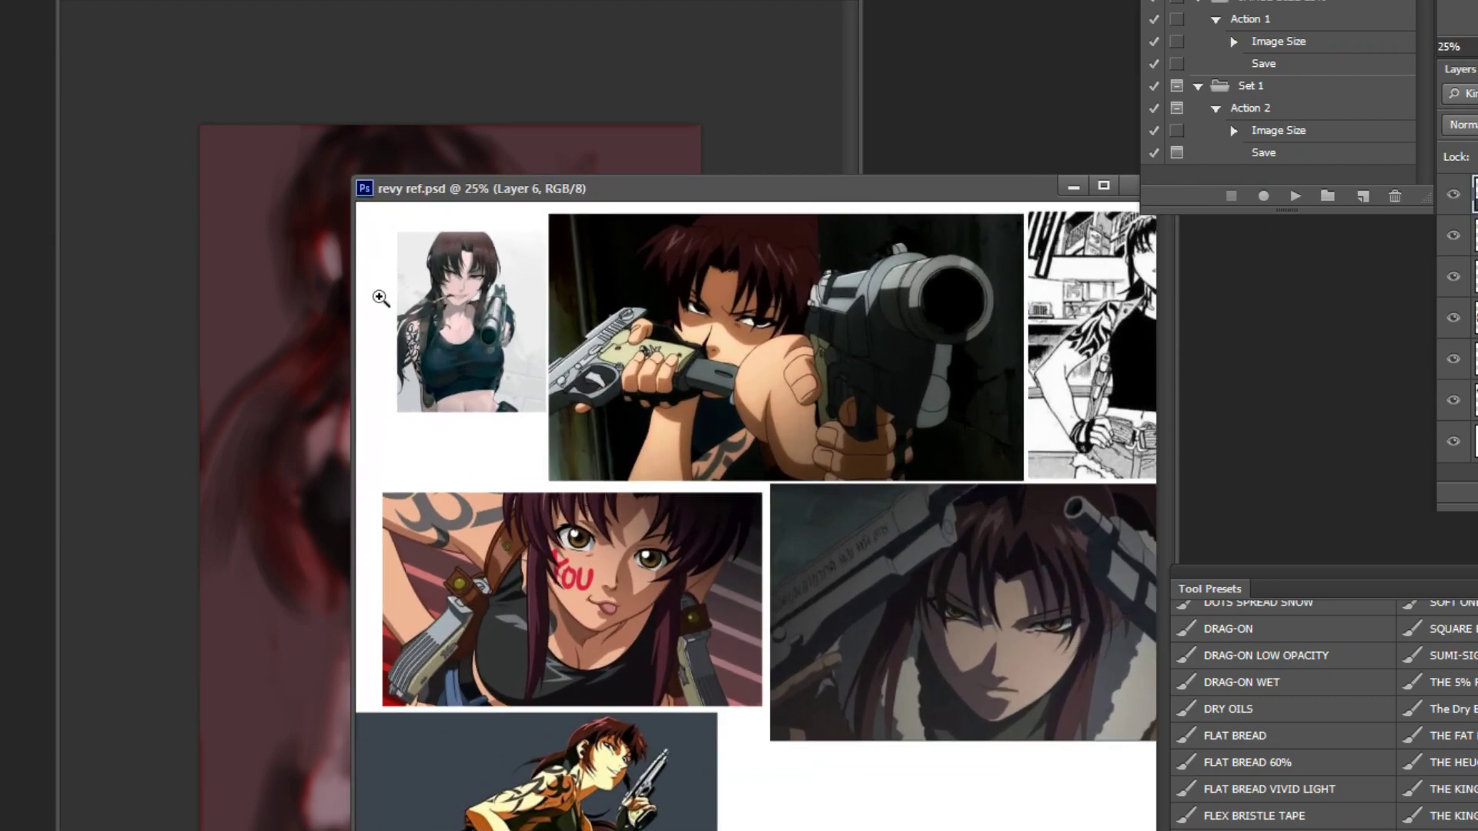
click(374, 288)
click(367, 284)
click(368, 284)
click(371, 284)
alt+click(782, 432)
scroll(868, 350, up, 2)
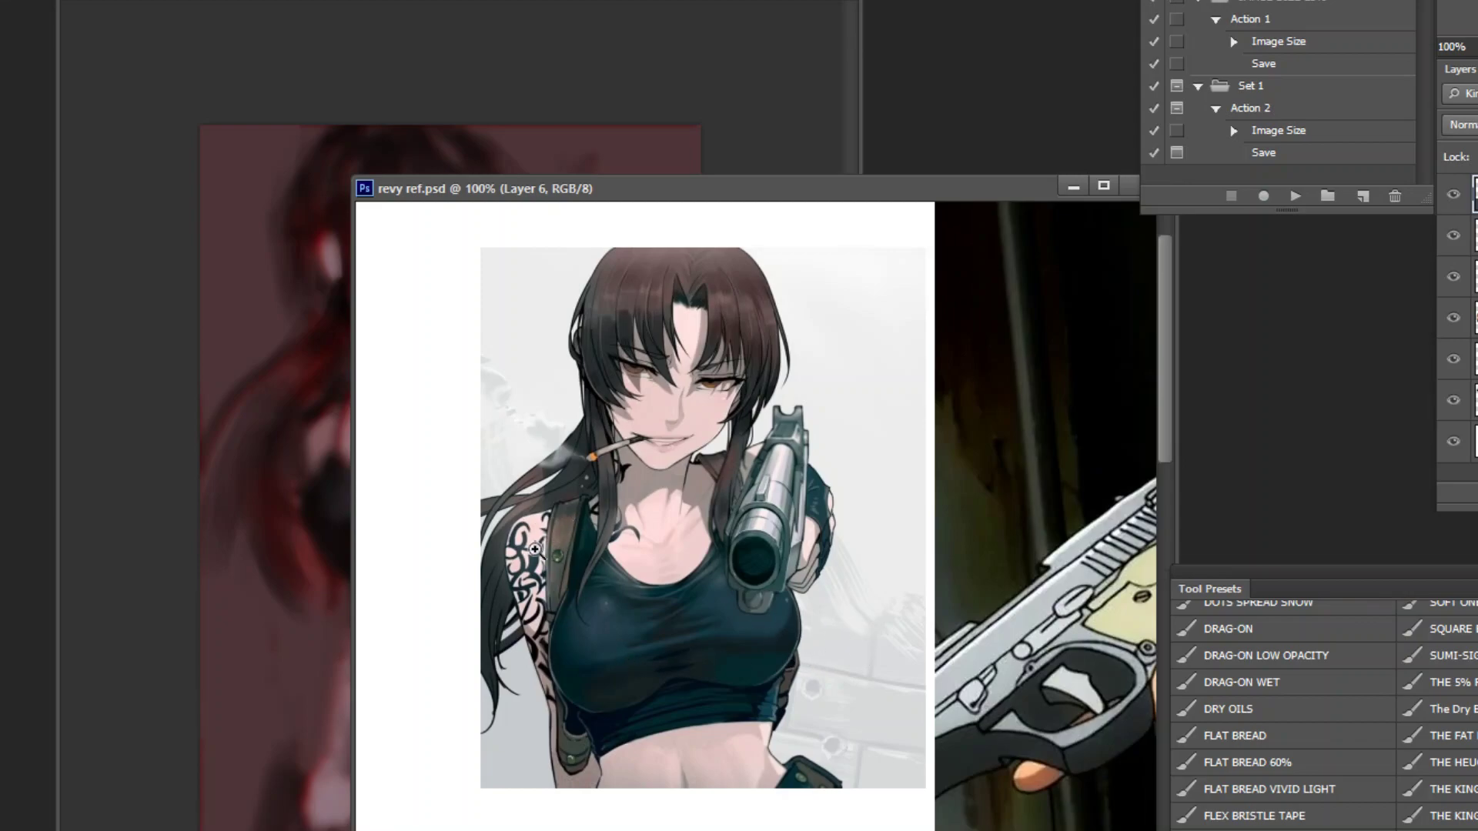
alt+click(768, 670)
alt+click(768, 670)
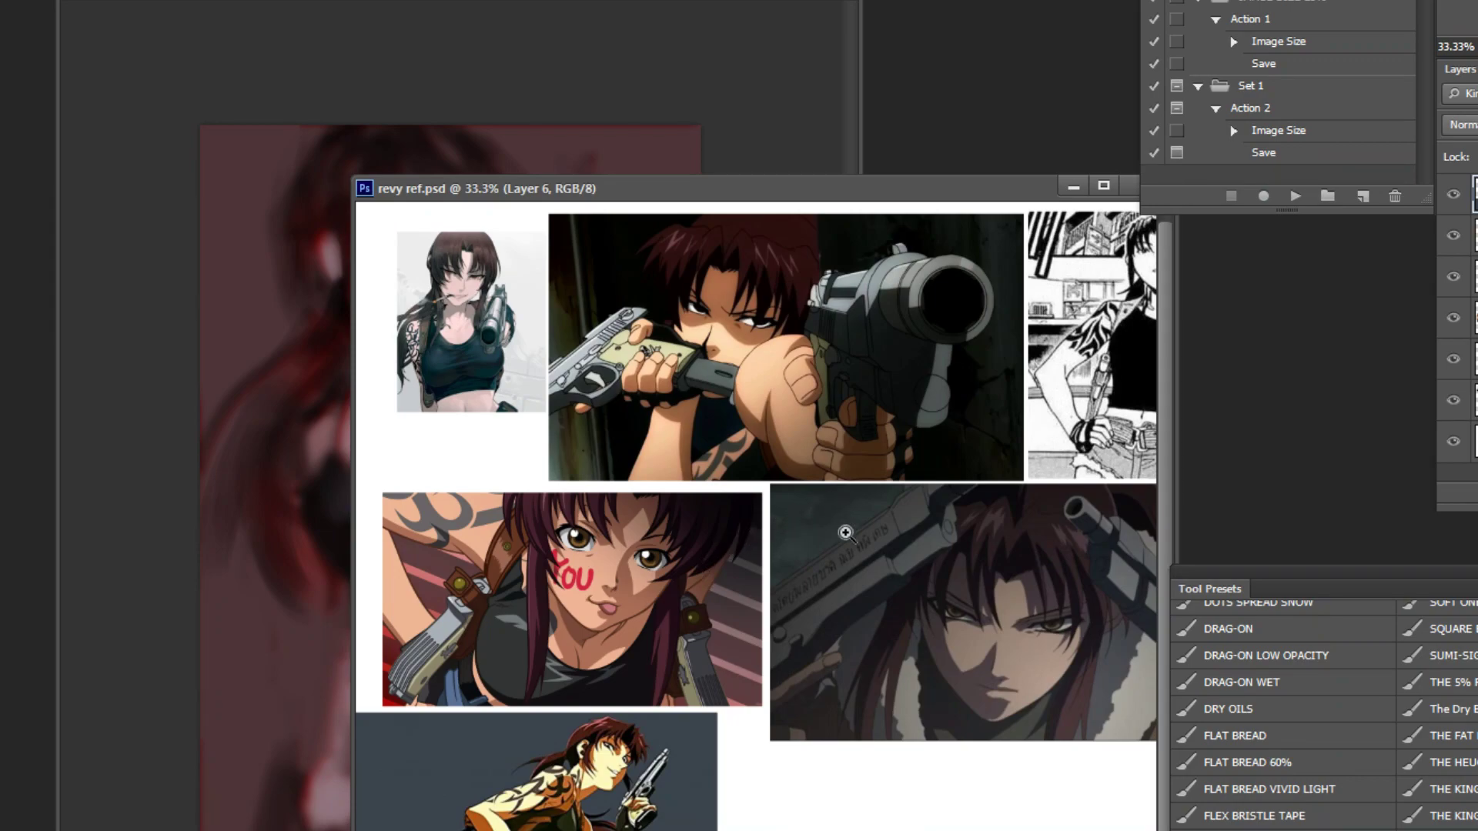
alt+click(844, 589)
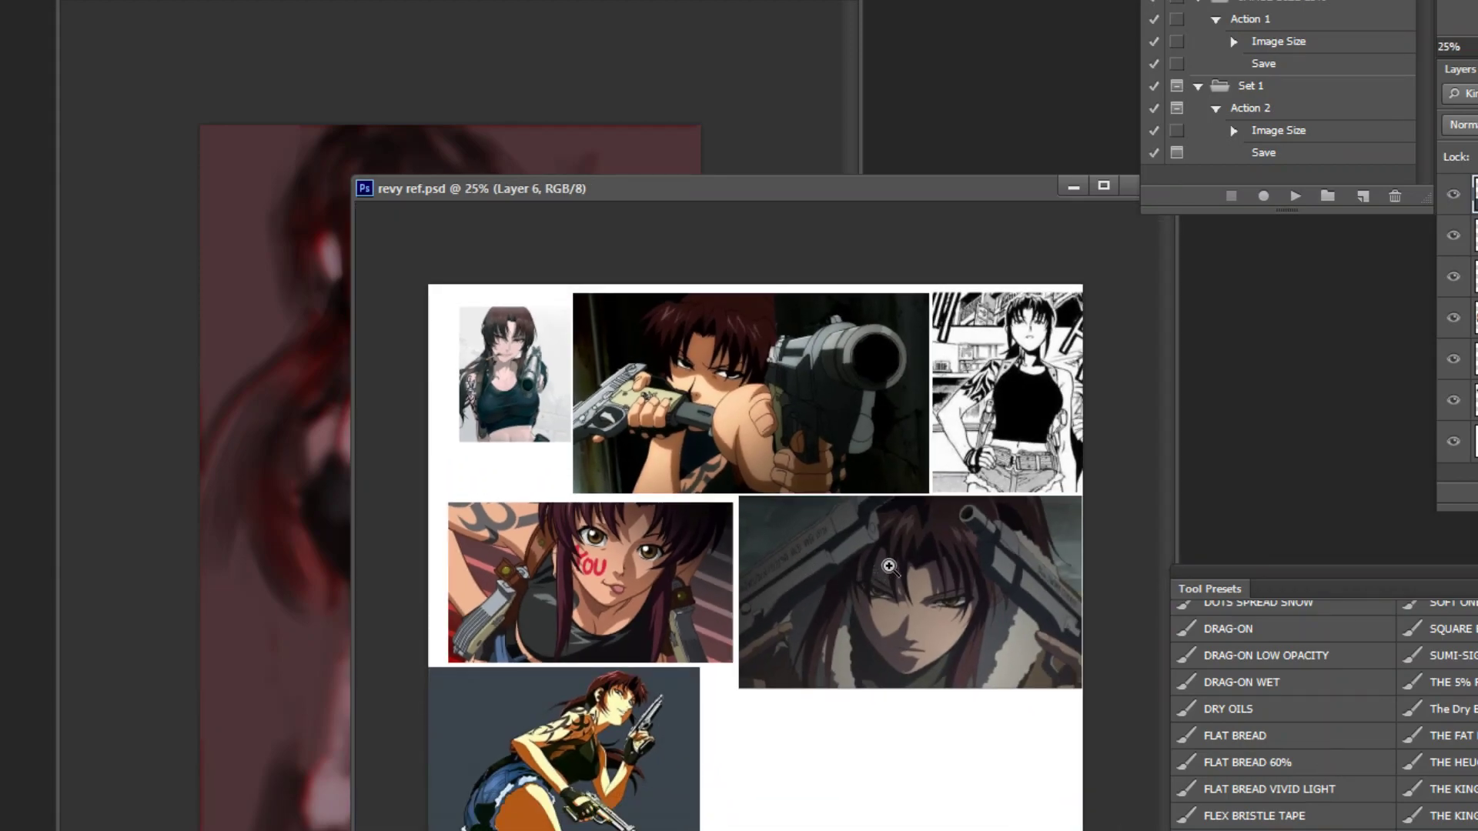
drag(792, 193, 1477, 192)
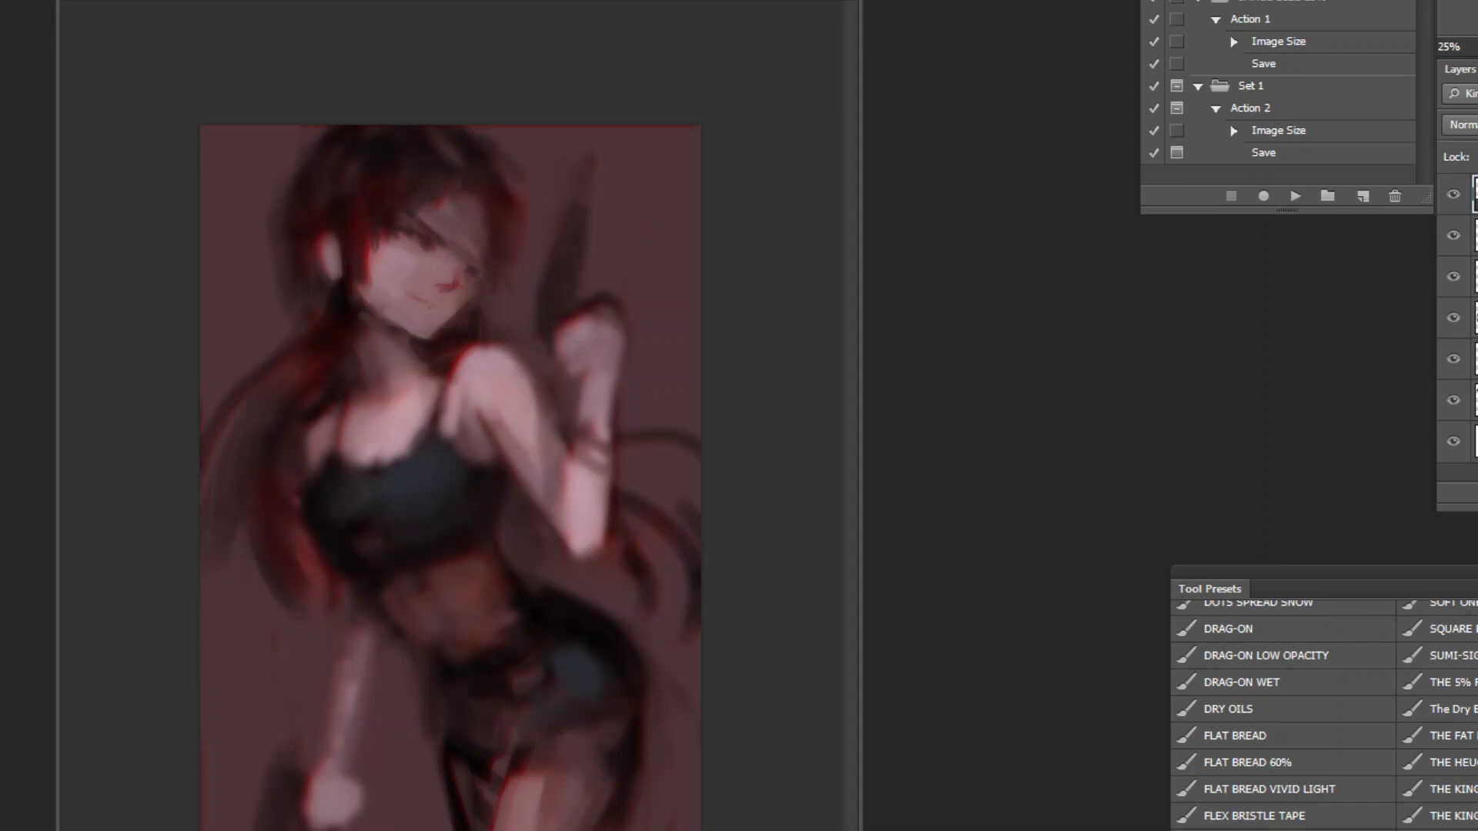
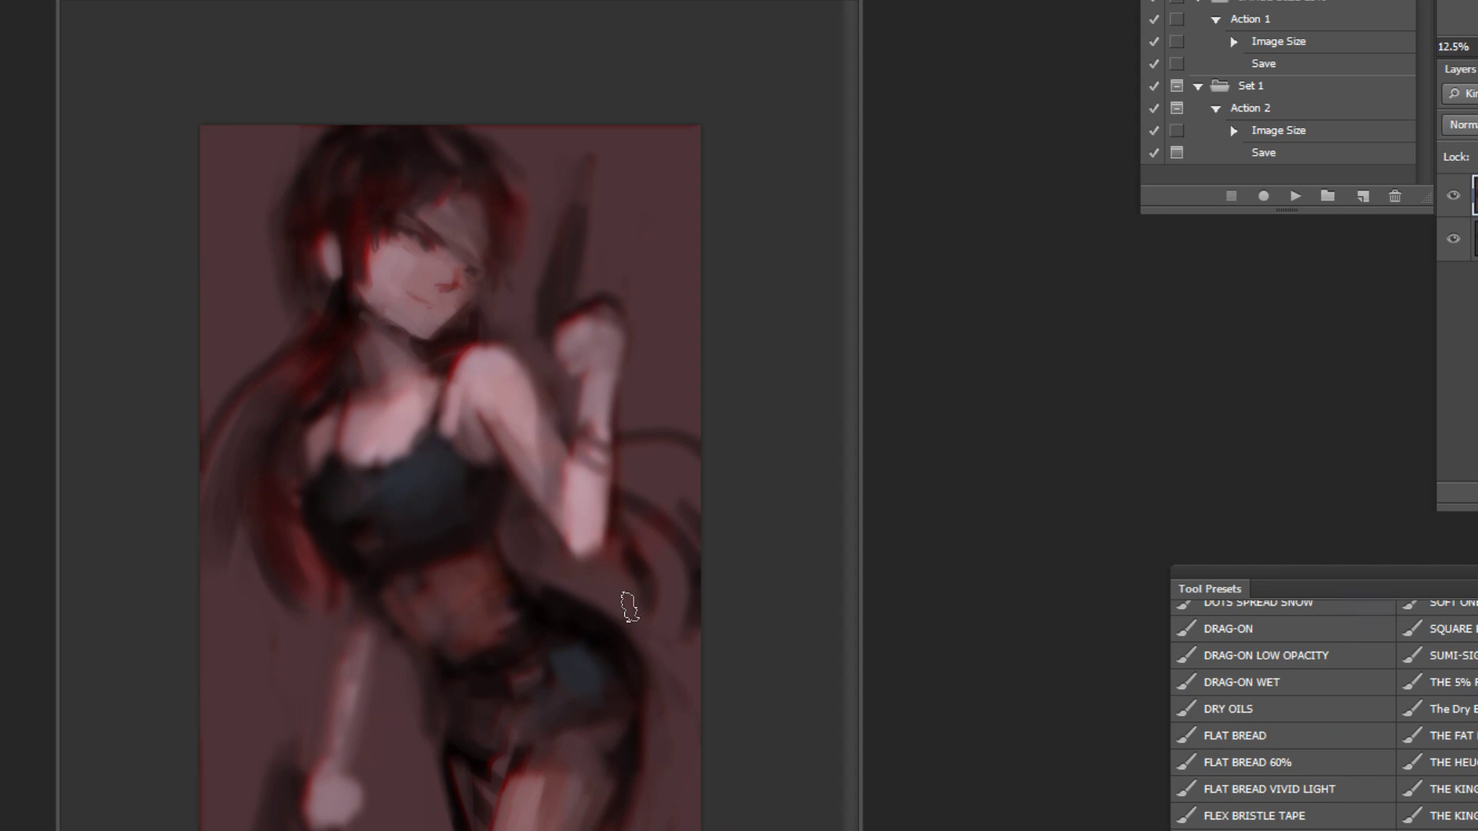
Step: Touch up the bare shoulder opposite the raised arm with sampled skin tone, undoing the last stroke
key(ctrl+plus)
alt+click(357, 528)
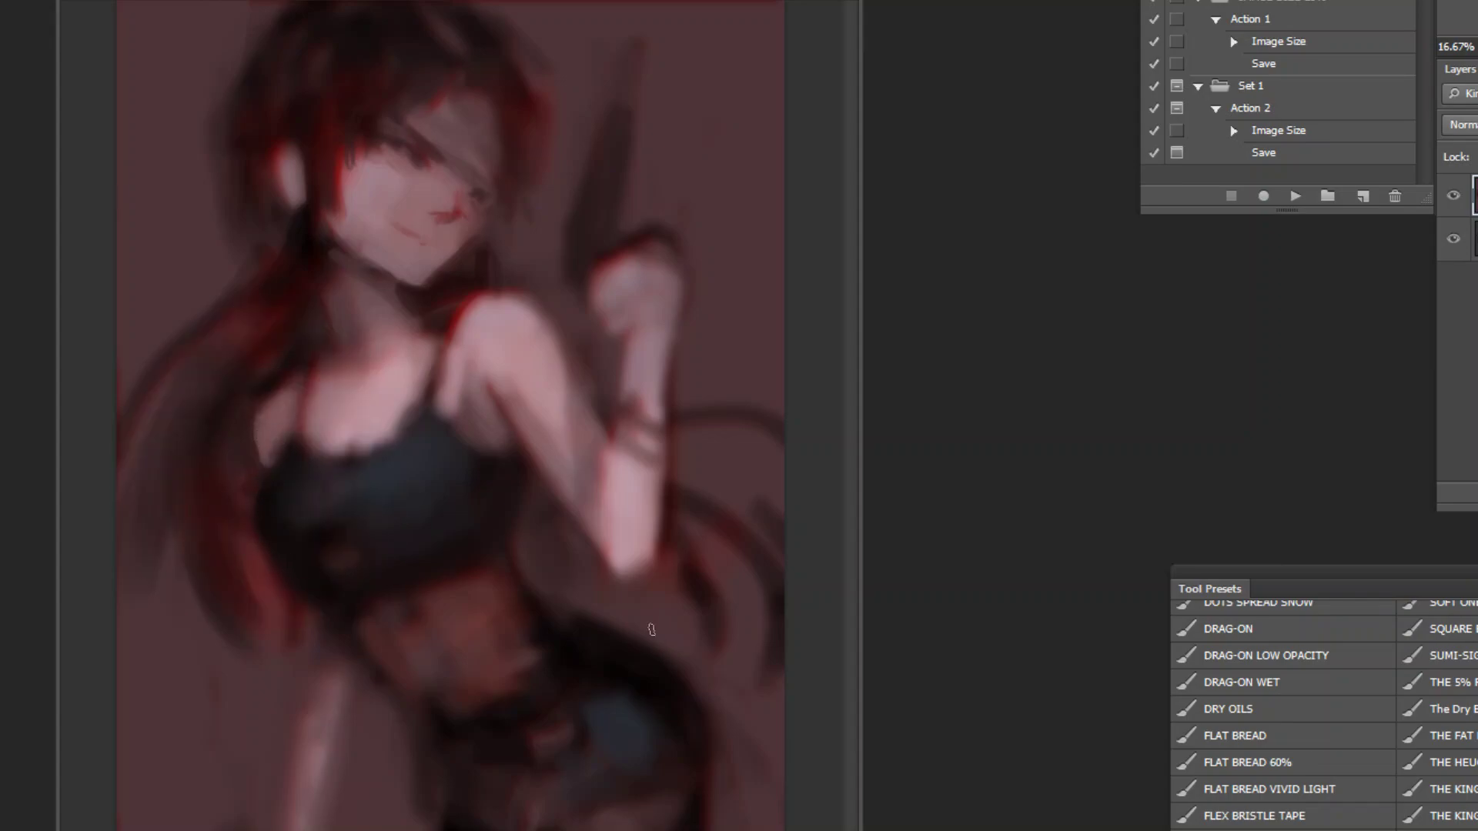
scroll(287, 367, up, 2)
alt+click(257, 488)
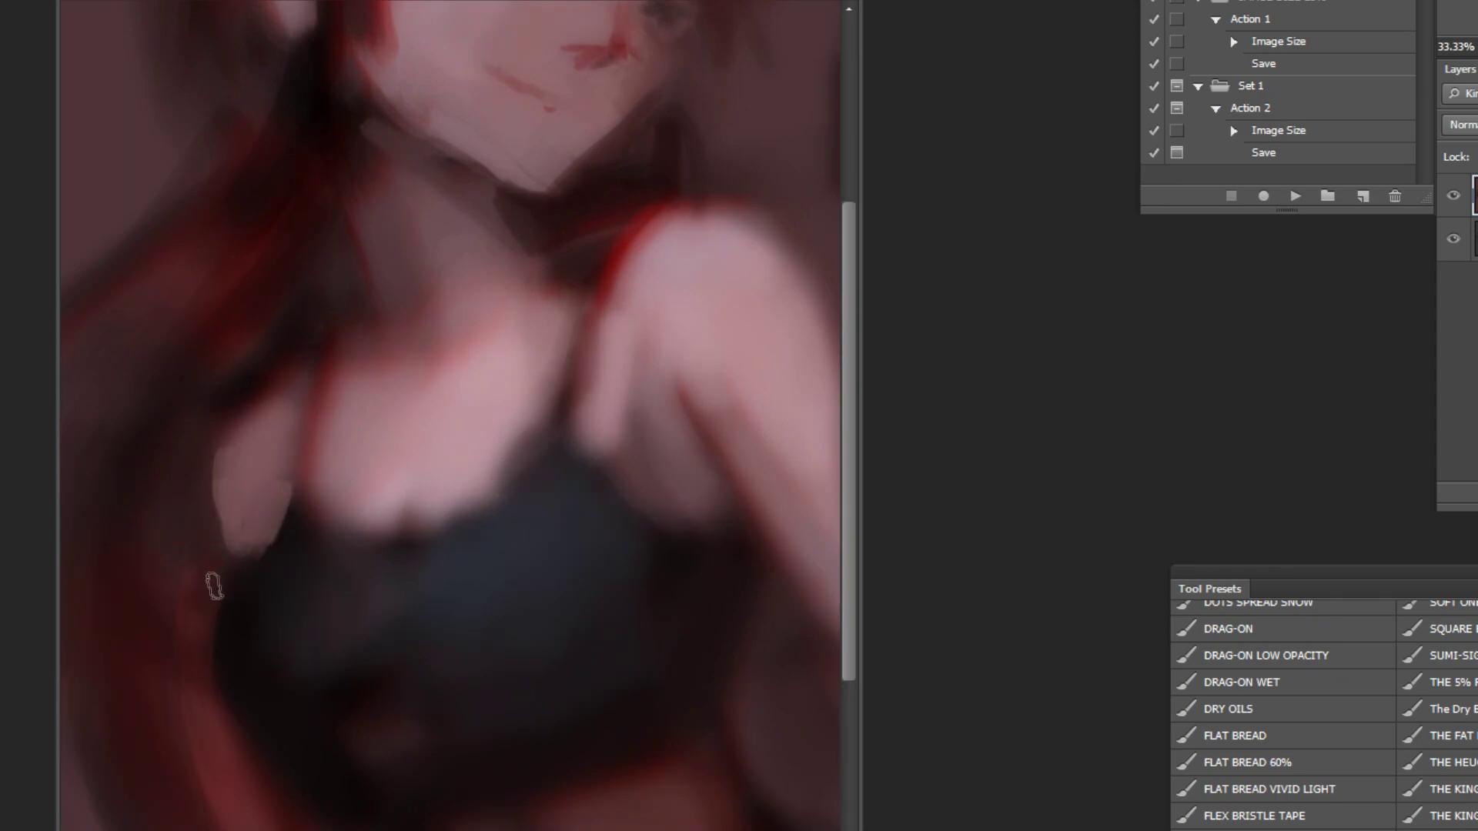
drag(219, 495, 256, 515)
key(ctrl+z)
Step: Examine the reference picture of the woman aiming a large gun in revy ref.psd and move the sheet away
key(ctrl+Tab)
drag(598, 297, 432, 285)
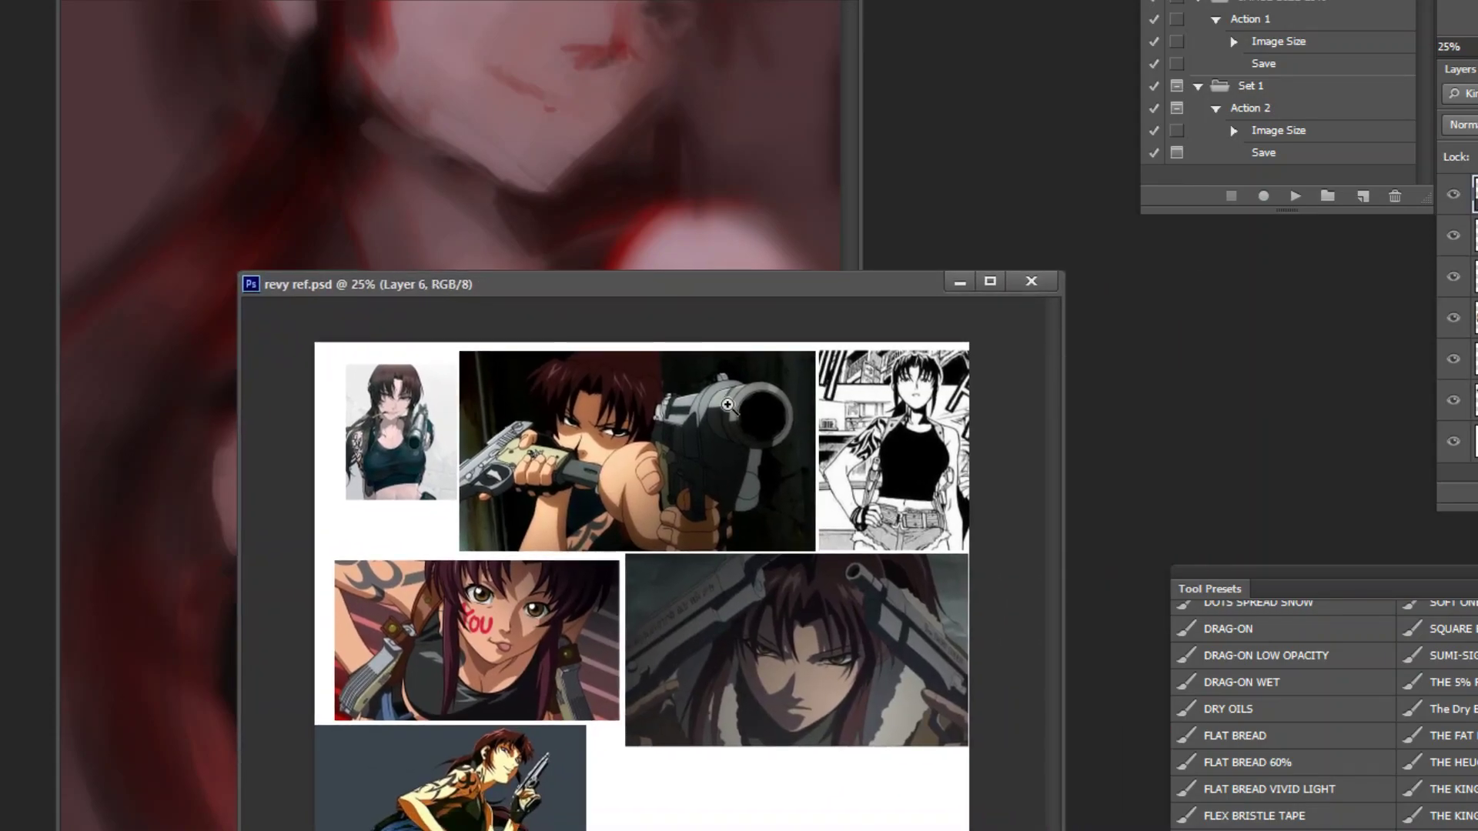
key(z)
click(644, 362)
click(640, 359)
click(640, 360)
scroll(695, 398, up, 2)
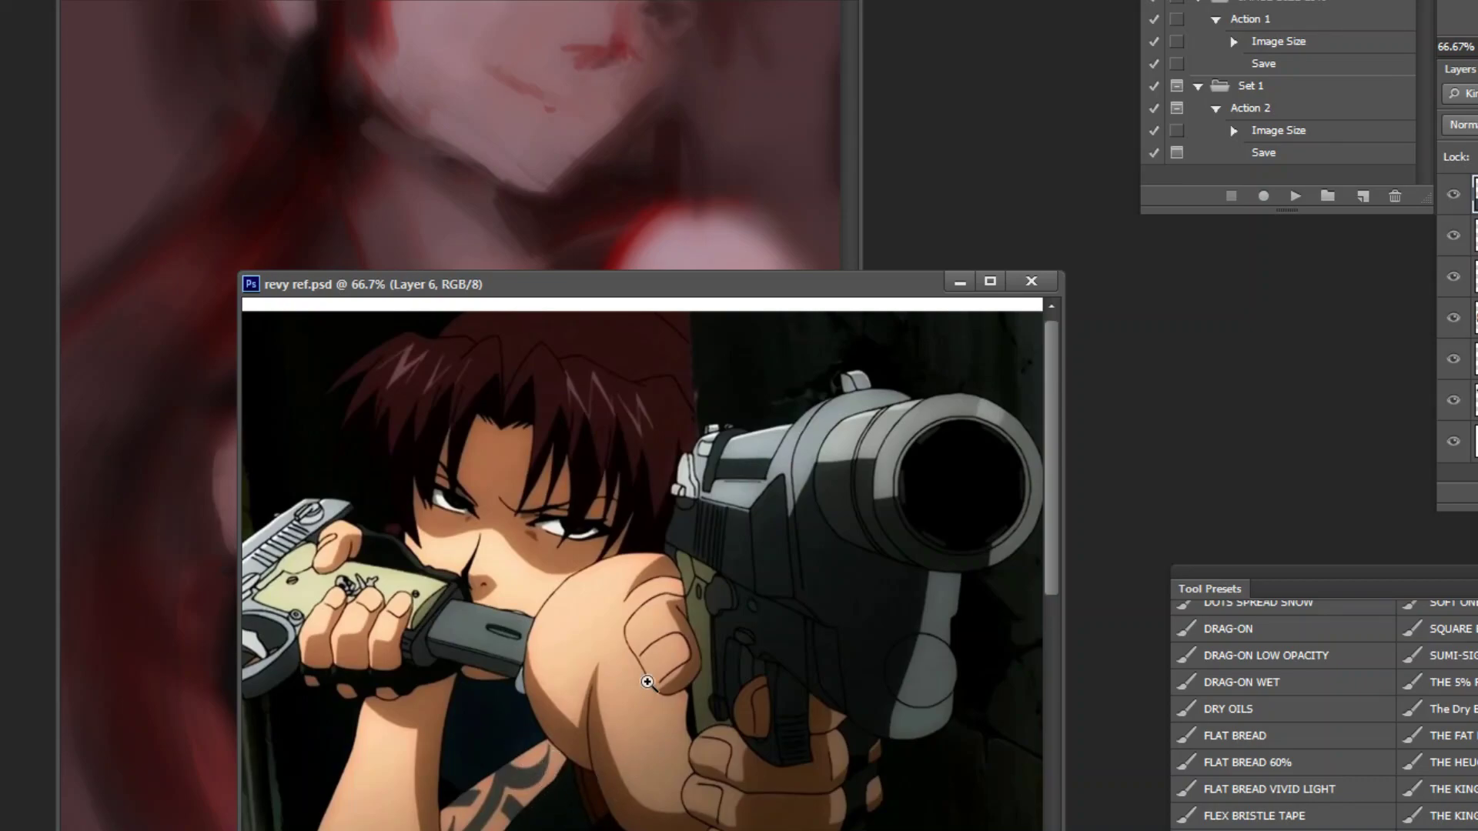
alt+click(575, 653)
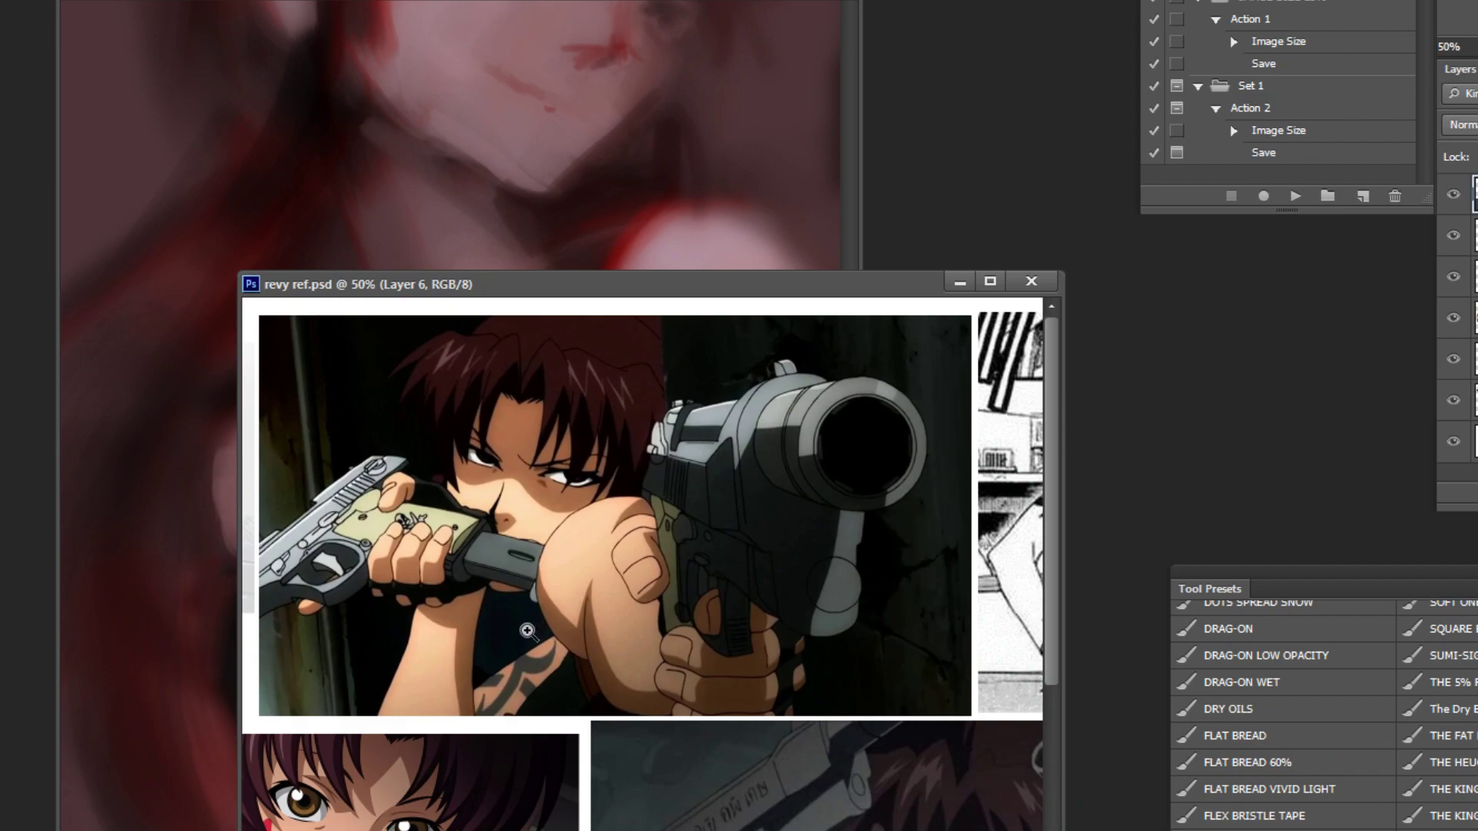
alt+click(564, 593)
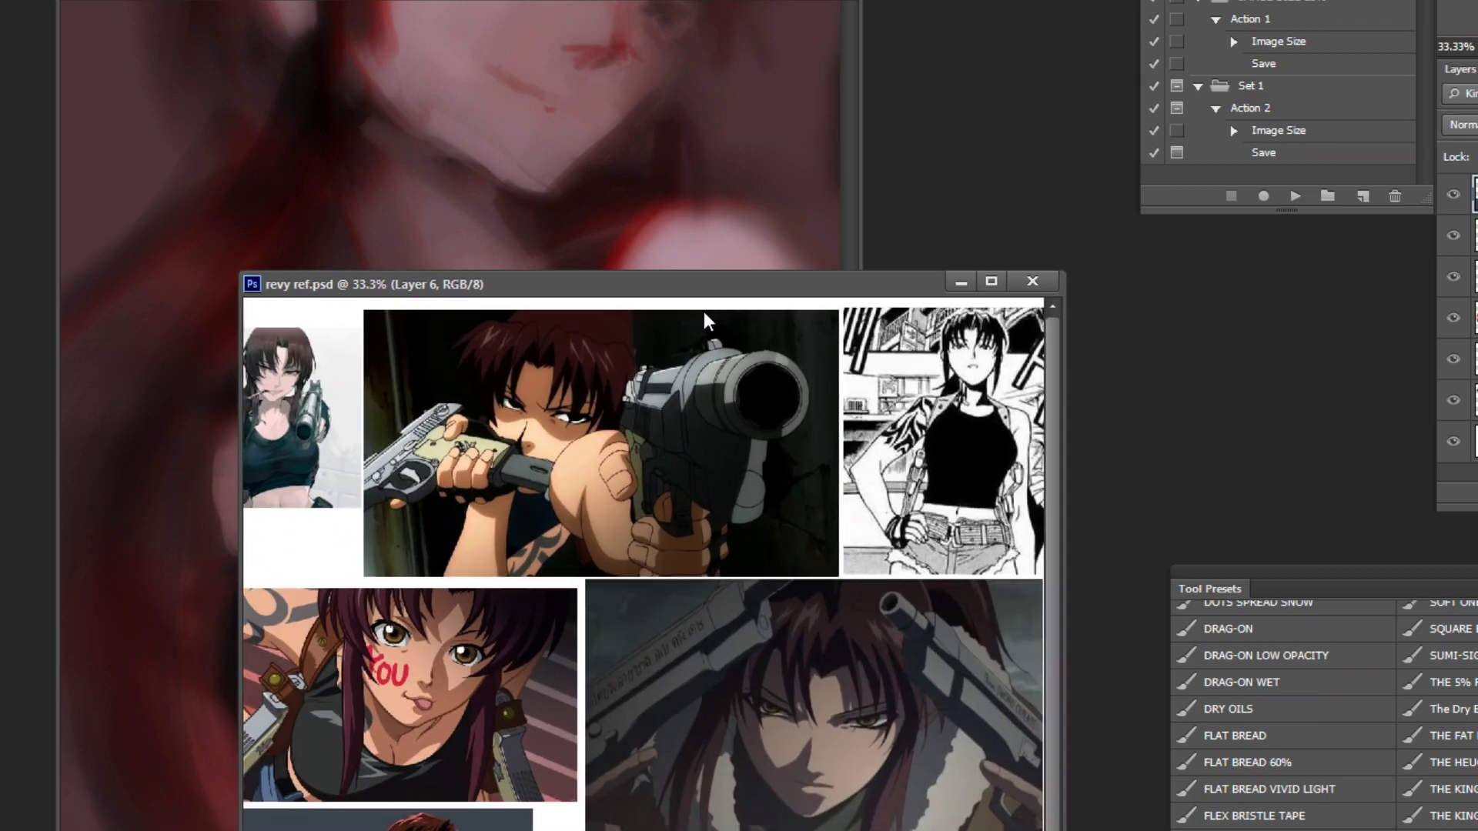
drag(653, 284, 678, 830)
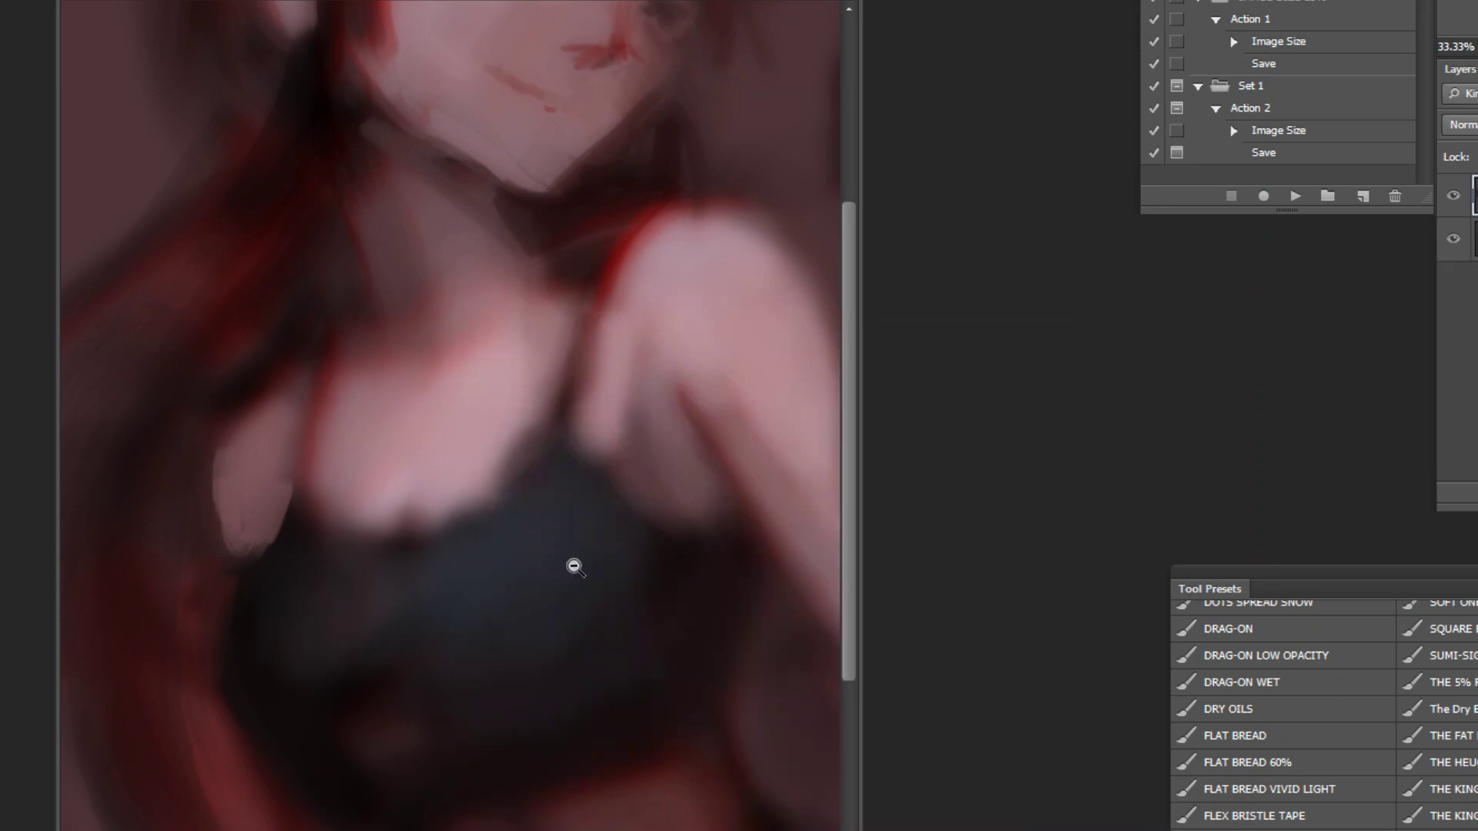
Step: Paint small shadow and skin-tone strokes on the shoulder beside the long hair, undoing unwanted ones
key(ctrl+minus)
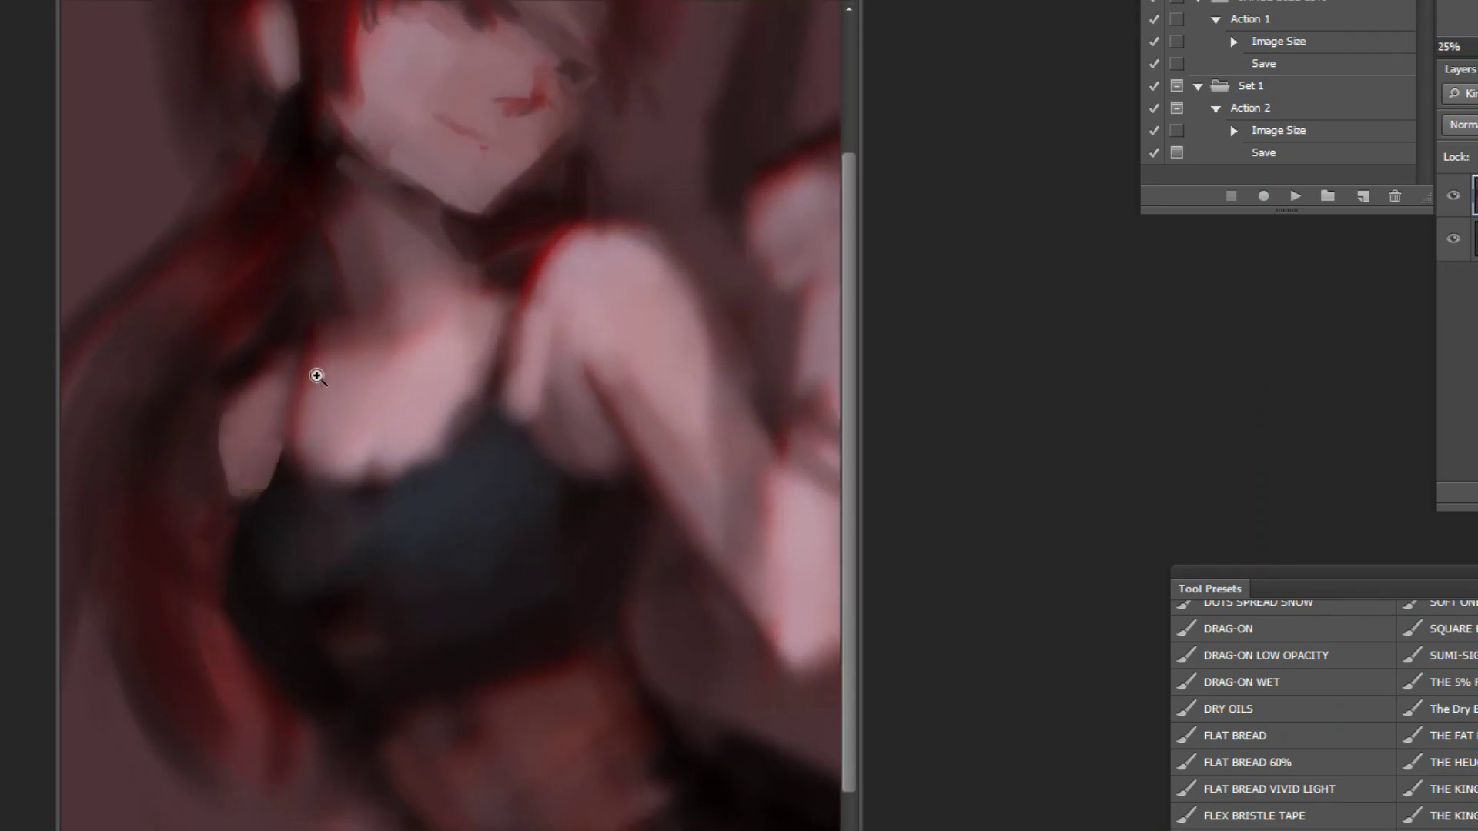
click(314, 401)
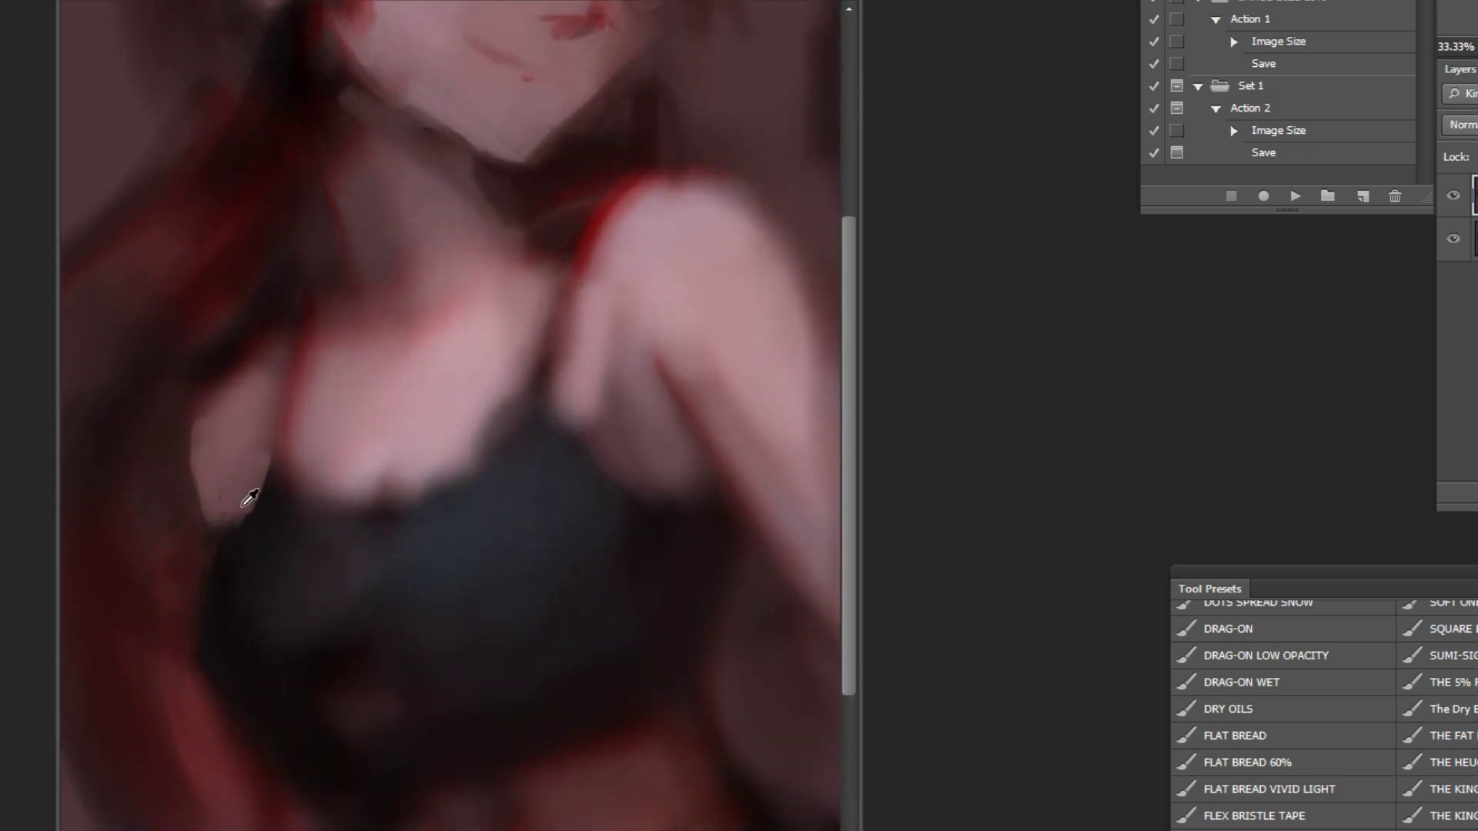
key(ctrl+z)
drag(209, 488, 219, 500)
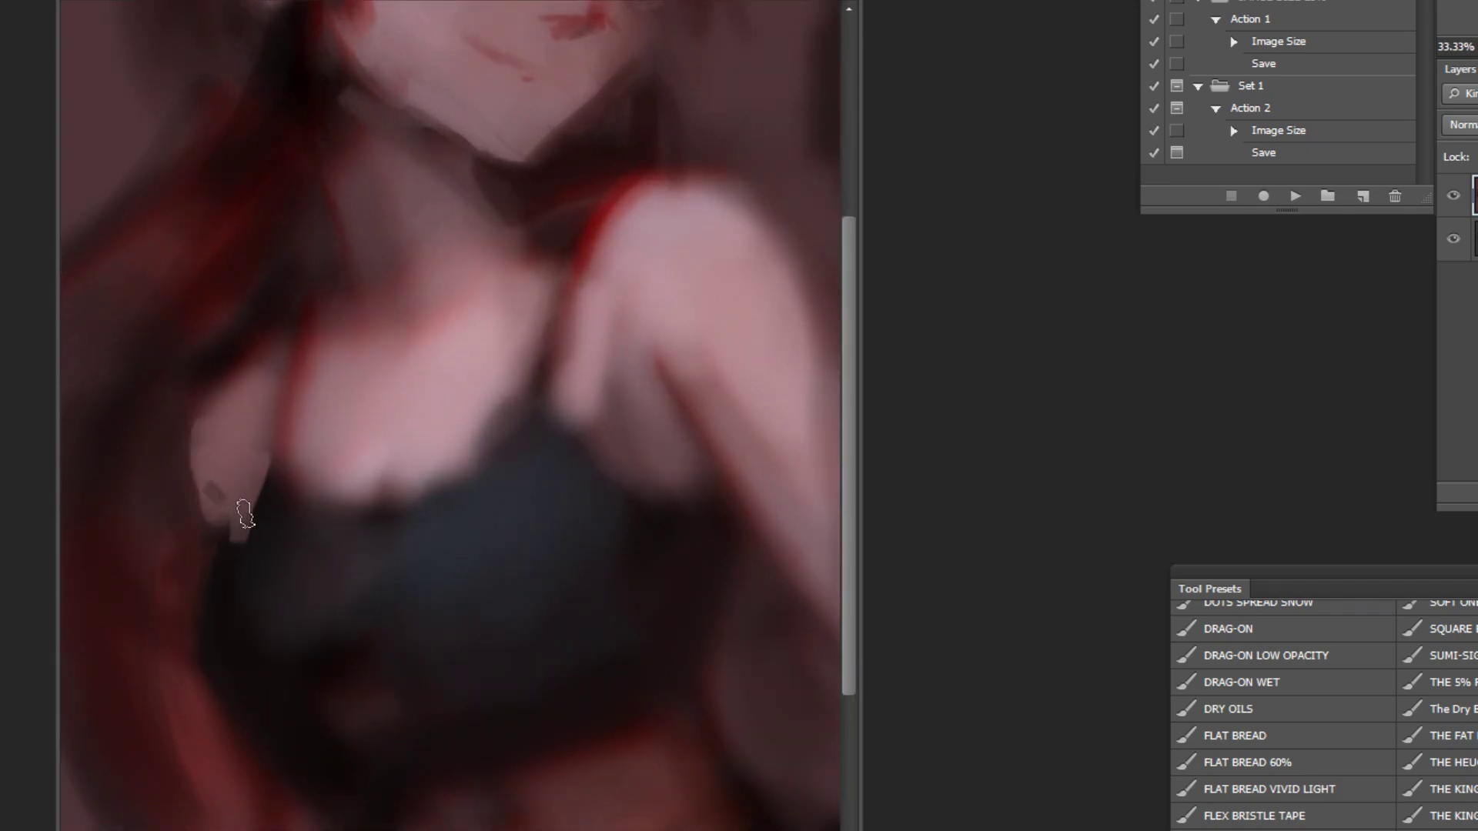
drag(207, 491, 237, 480)
mouse_move(235, 416)
mouse_down()
mouse_move(241, 471)
mouse_move(231, 381)
mouse_move(276, 322)
mouse_up()
key(ctrl+z)
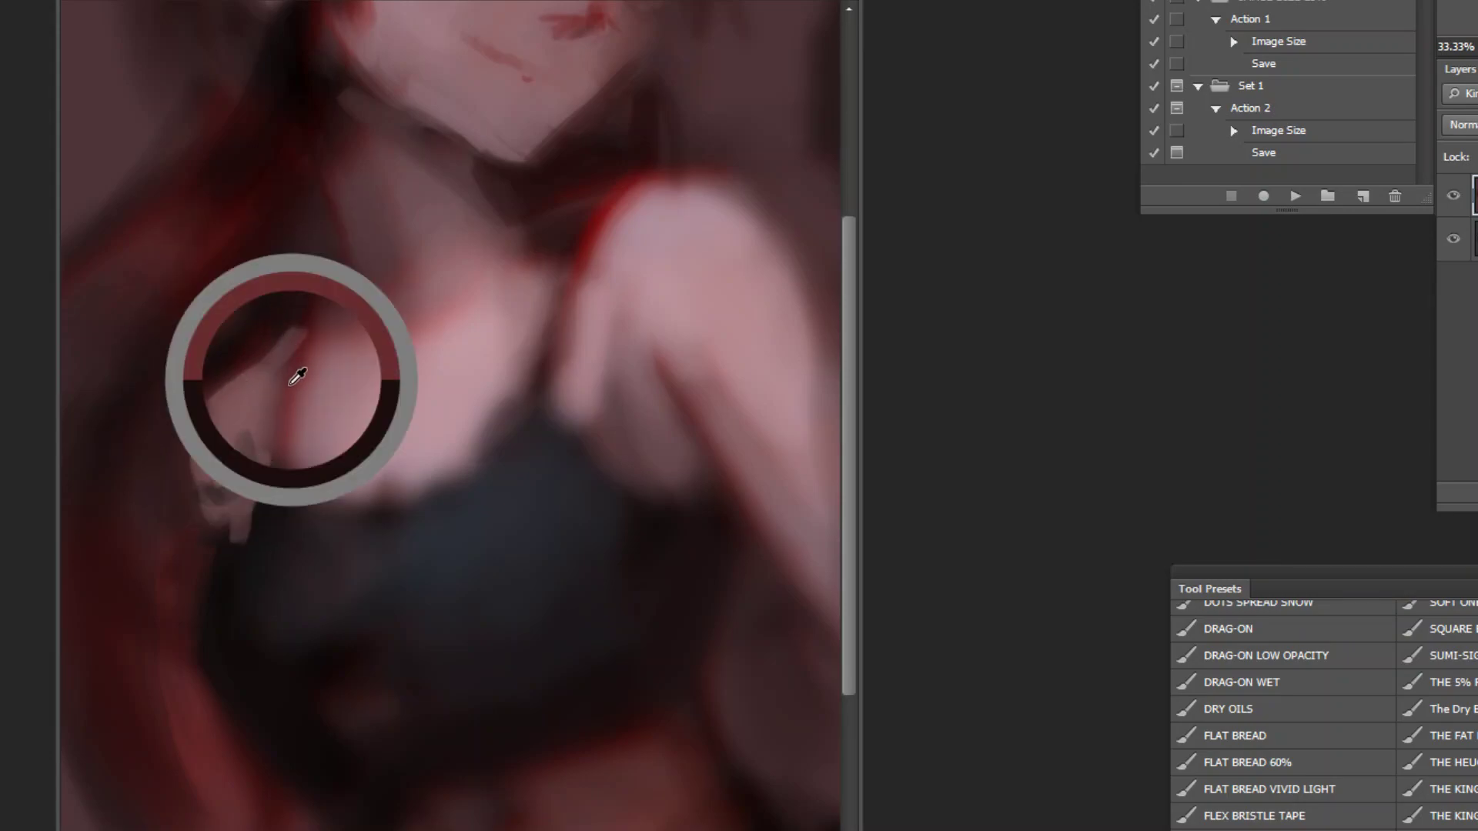
Step: Paint collarbone strokes near the raised arm's shoulder and sharpen the chest's edge along the top's neckline
drag(556, 294, 508, 329)
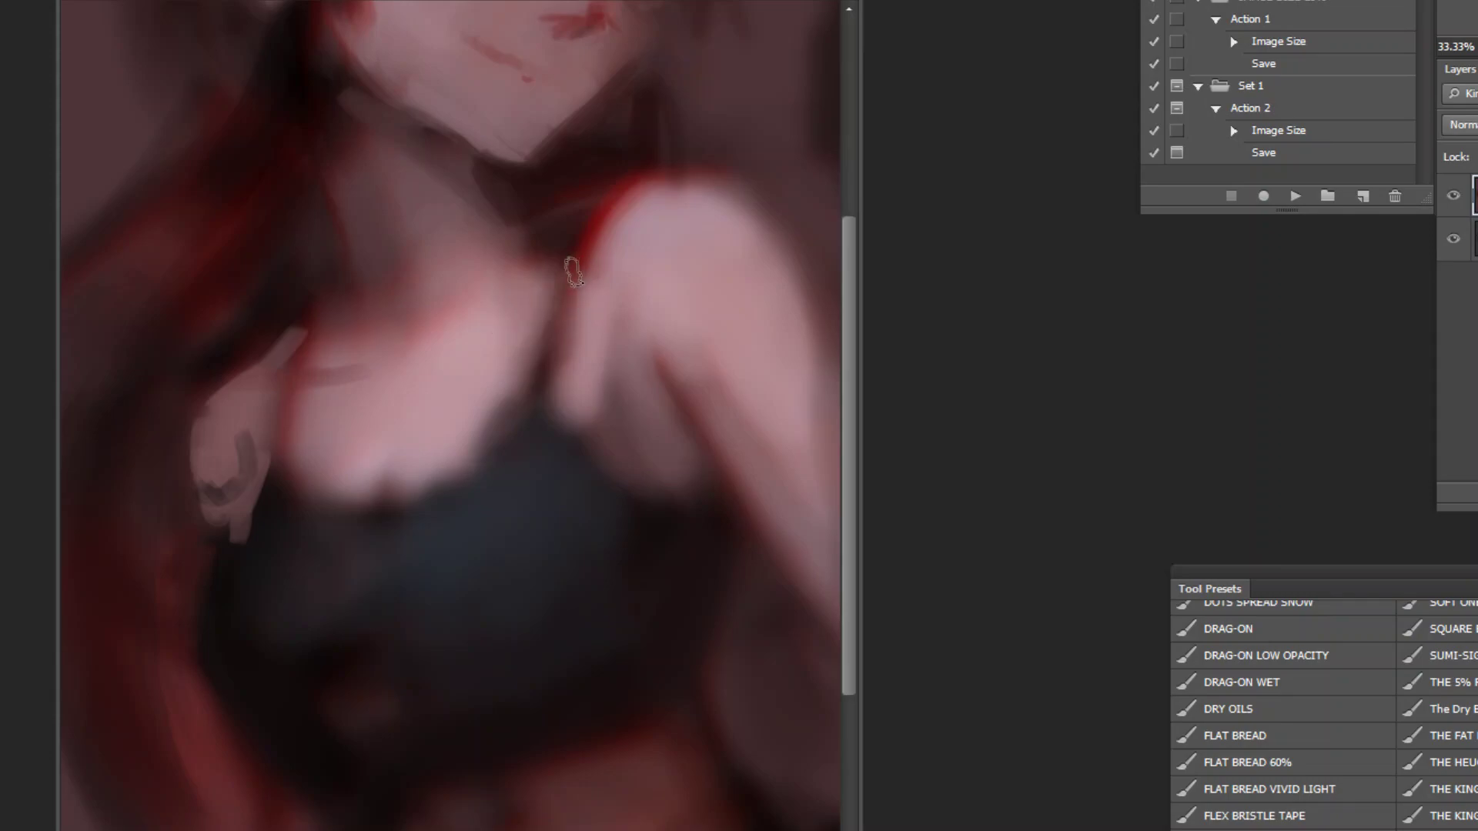
drag(560, 242, 517, 273)
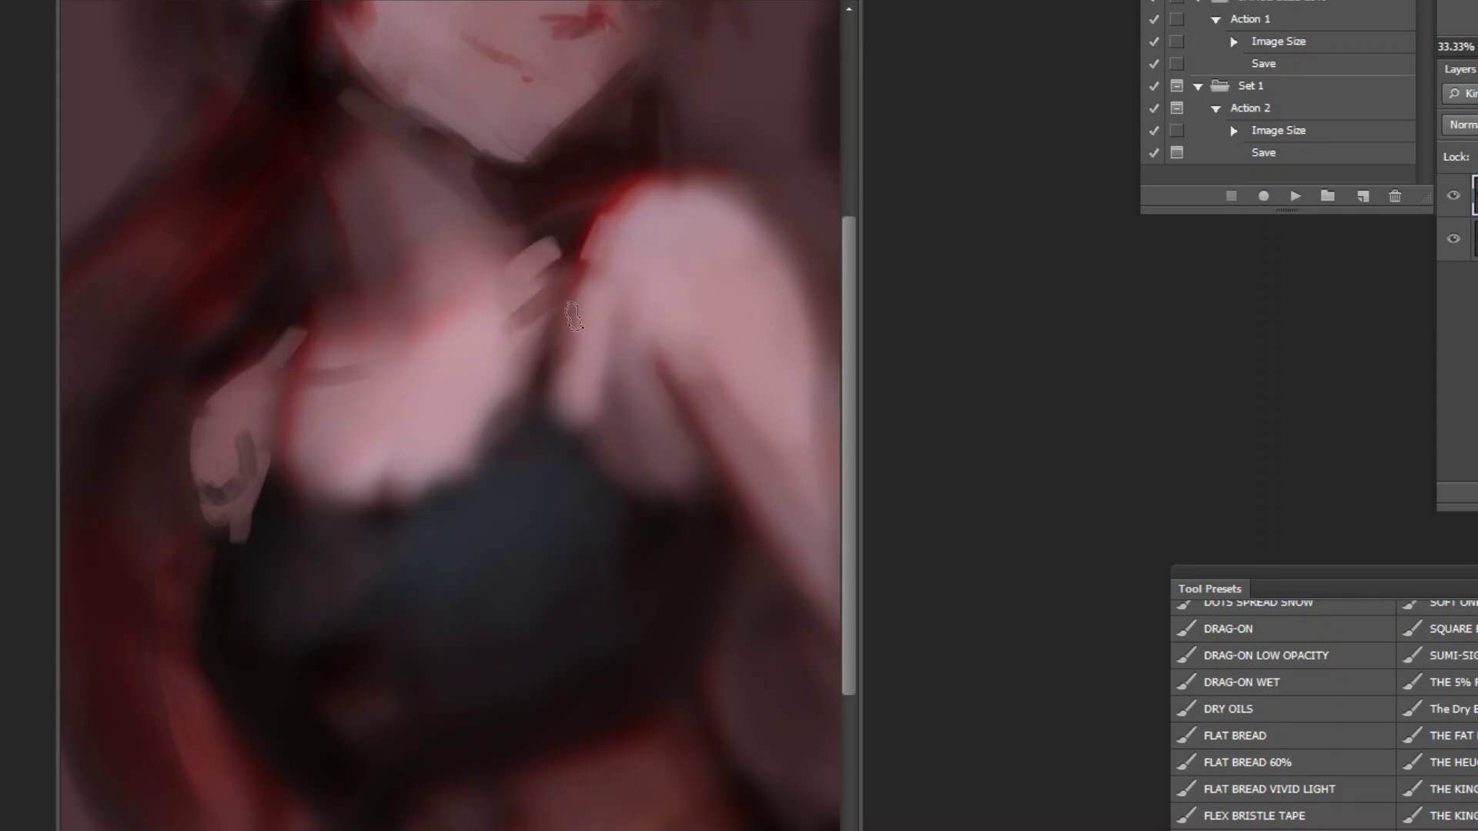
alt+click(477, 391)
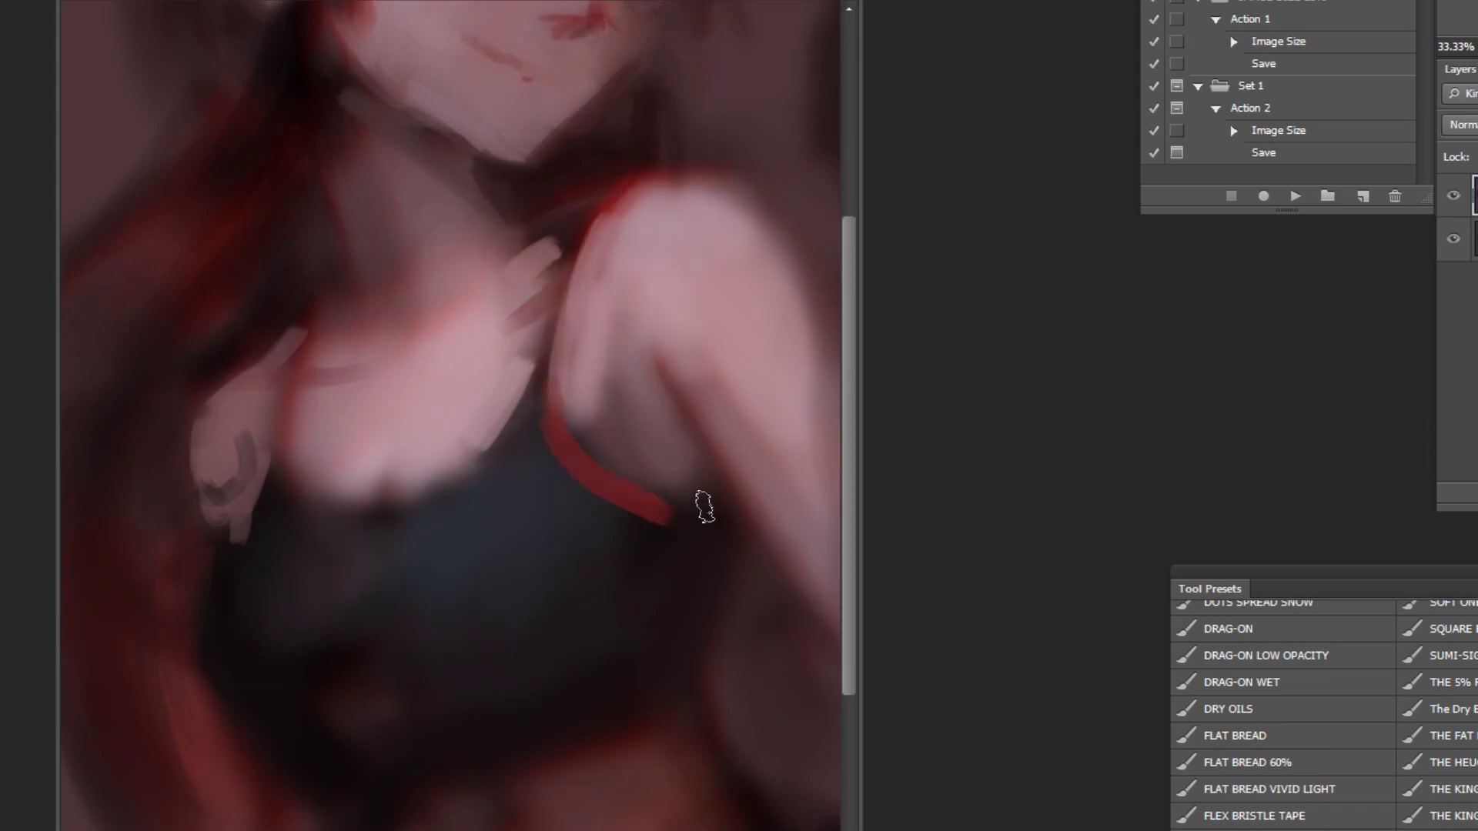
mouse_move(607, 355)
mouse_down()
mouse_move(593, 422)
mouse_move(621, 347)
mouse_move(614, 445)
mouse_up()
key(ctrl+z)
alt+click(386, 528)
alt+click(614, 212)
mouse_move(389, 490)
mouse_down()
mouse_move(412, 449)
mouse_move(389, 489)
mouse_up()
alt+click(442, 451)
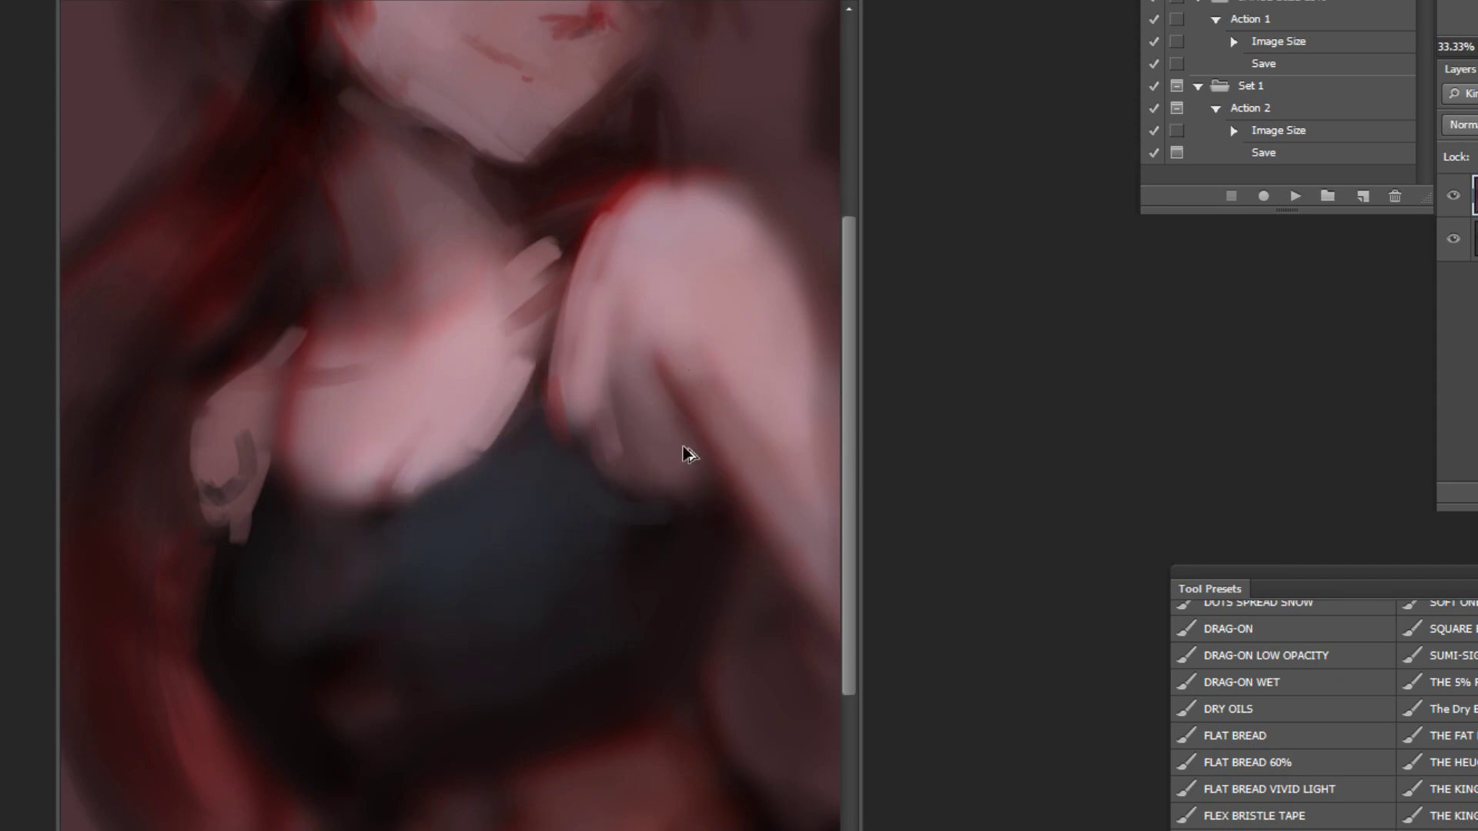
key(ctrl+z)
Step: Blend sampled skin tones over the armpit and the inner upper part of the raised arm
drag(585, 381, 612, 445)
drag(616, 368, 626, 436)
drag(648, 355, 697, 416)
alt+click(599, 384)
mouse_move(591, 420)
mouse_down()
mouse_move(620, 372)
mouse_move(588, 416)
mouse_move(562, 396)
mouse_move(658, 431)
mouse_up()
drag(608, 297, 740, 460)
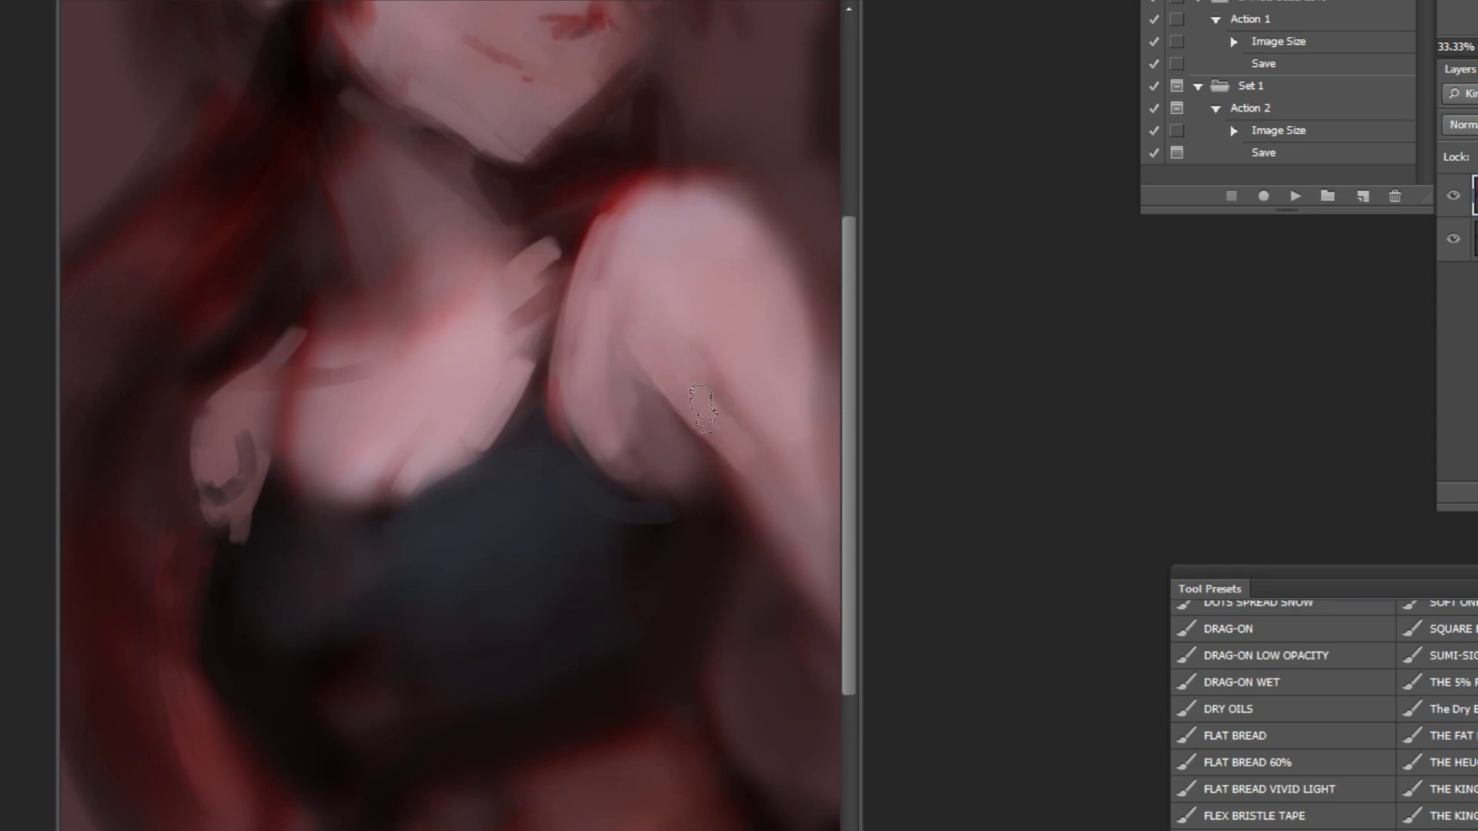
key(ctrl+minus)
key(ctrl+minus)
key(ctrl+minus)
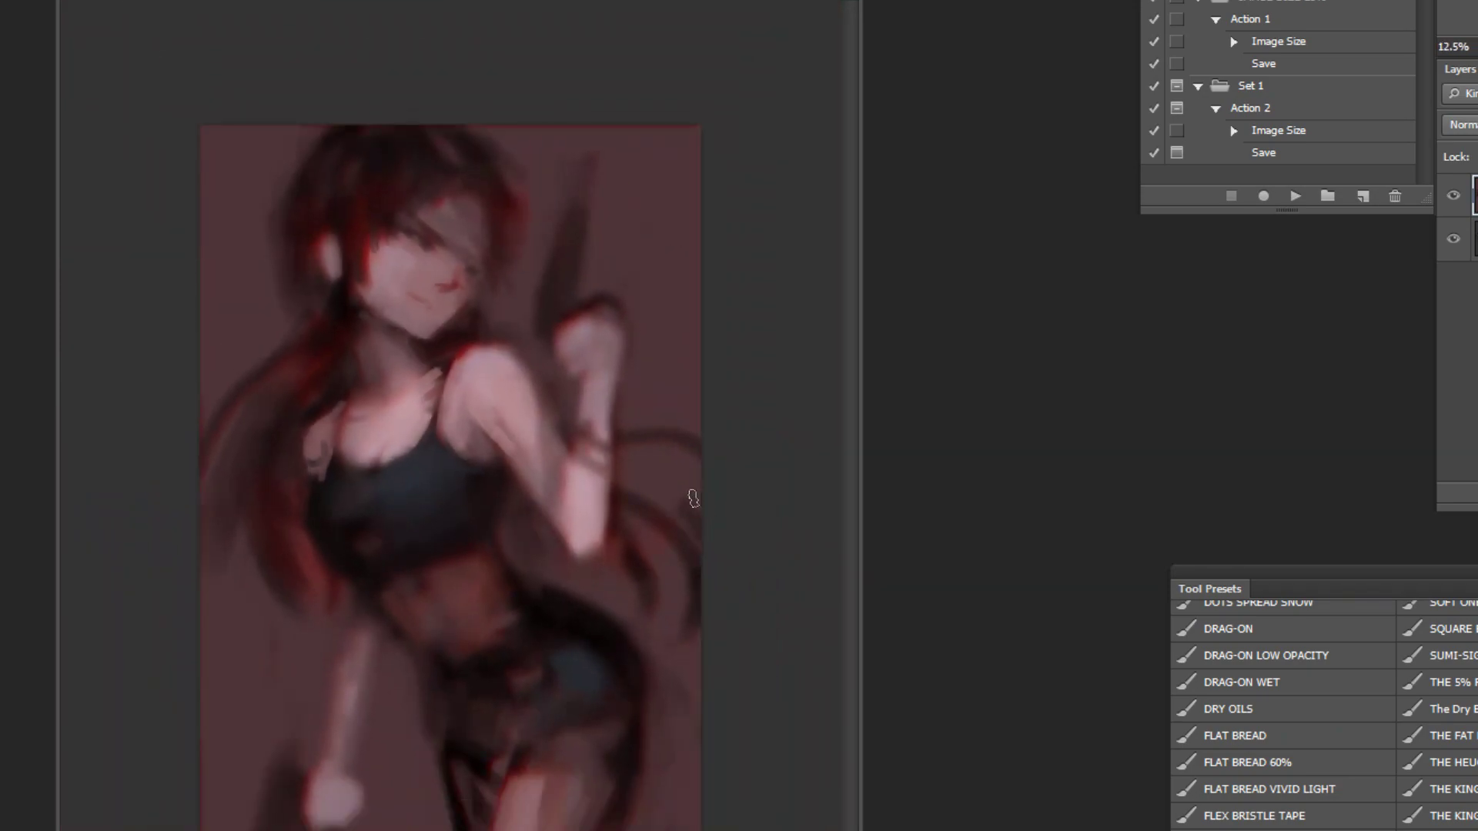
alt+click(495, 395)
drag(496, 423, 536, 458)
Step: Mirror the canvas horizontally and check the face, raised arm and torso close up
ctrl+click(403, 126)
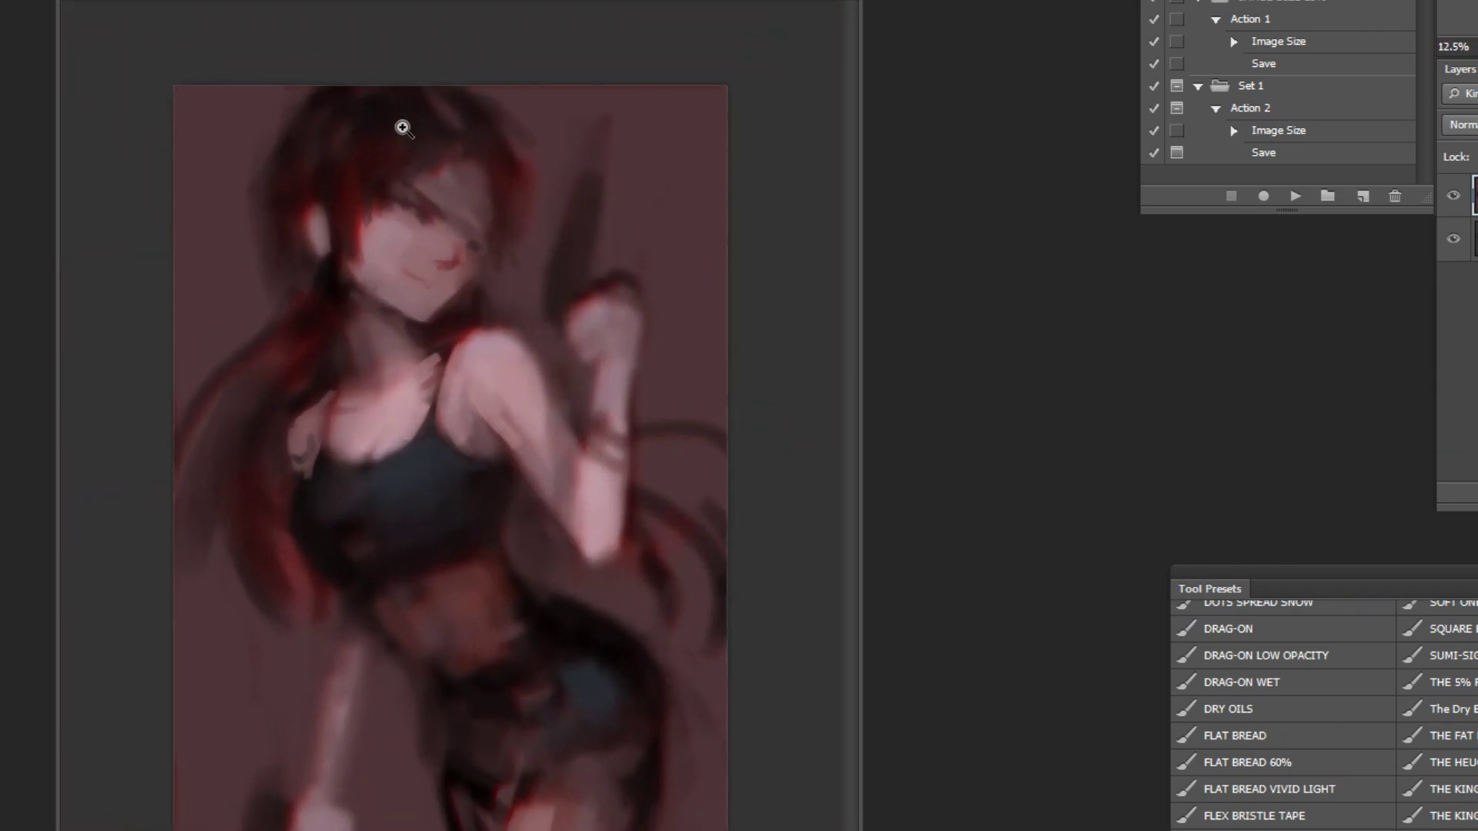
ctrl+click(427, 91)
click(428, 93)
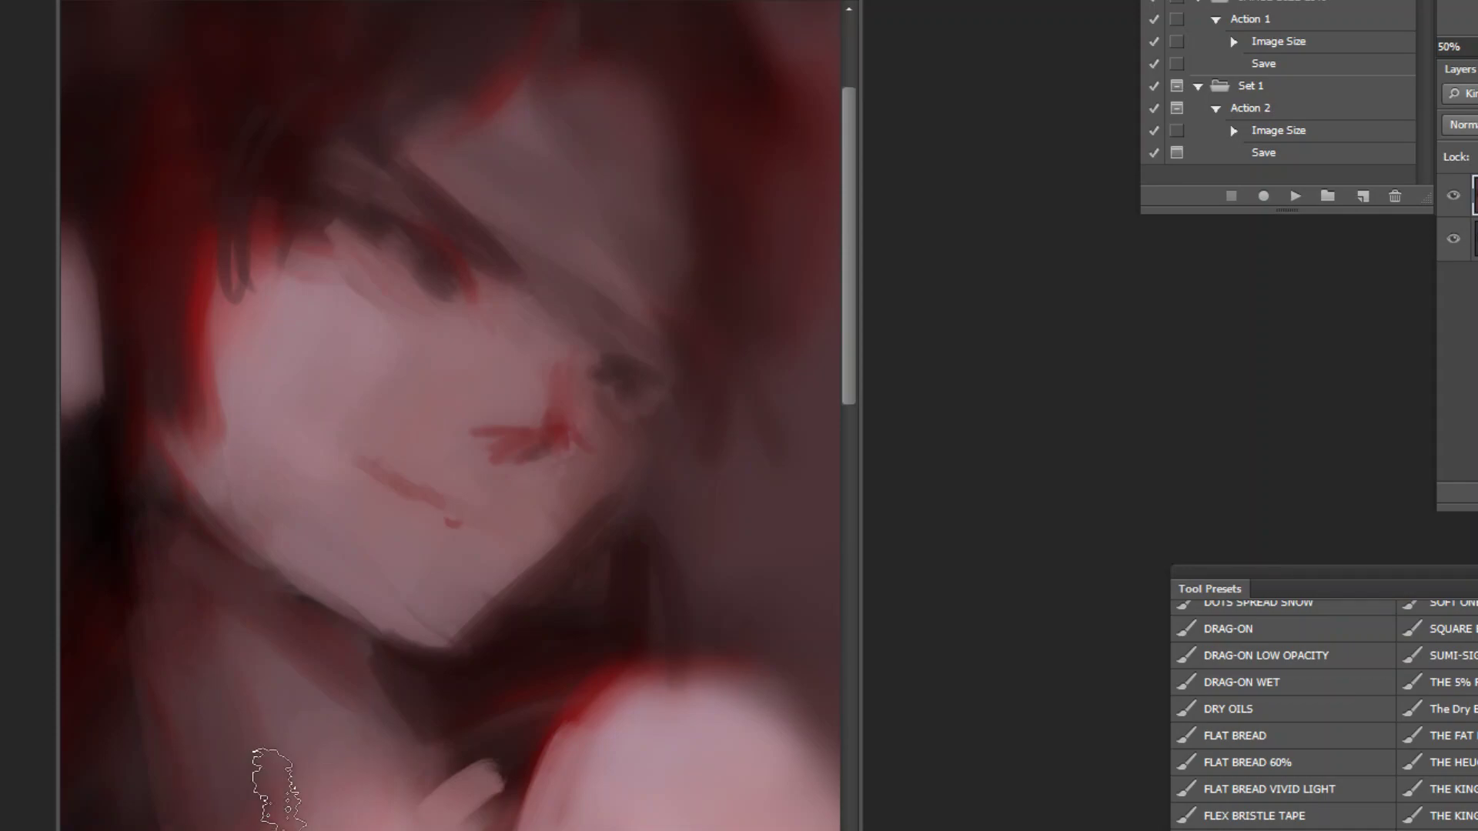
alt+click(627, 758)
alt+click(646, 726)
alt+click(630, 794)
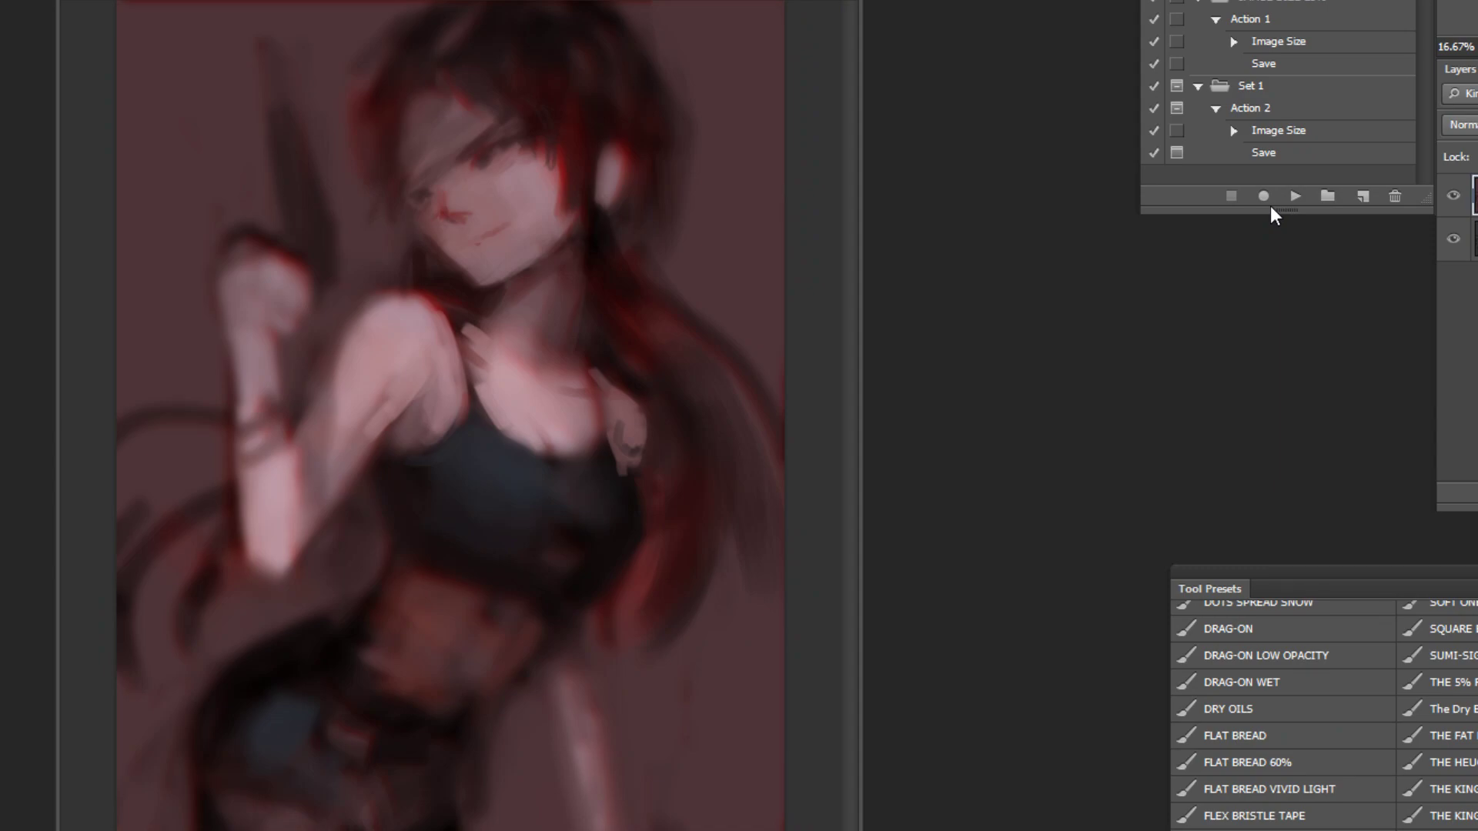
scroll(307, 205, up, 2)
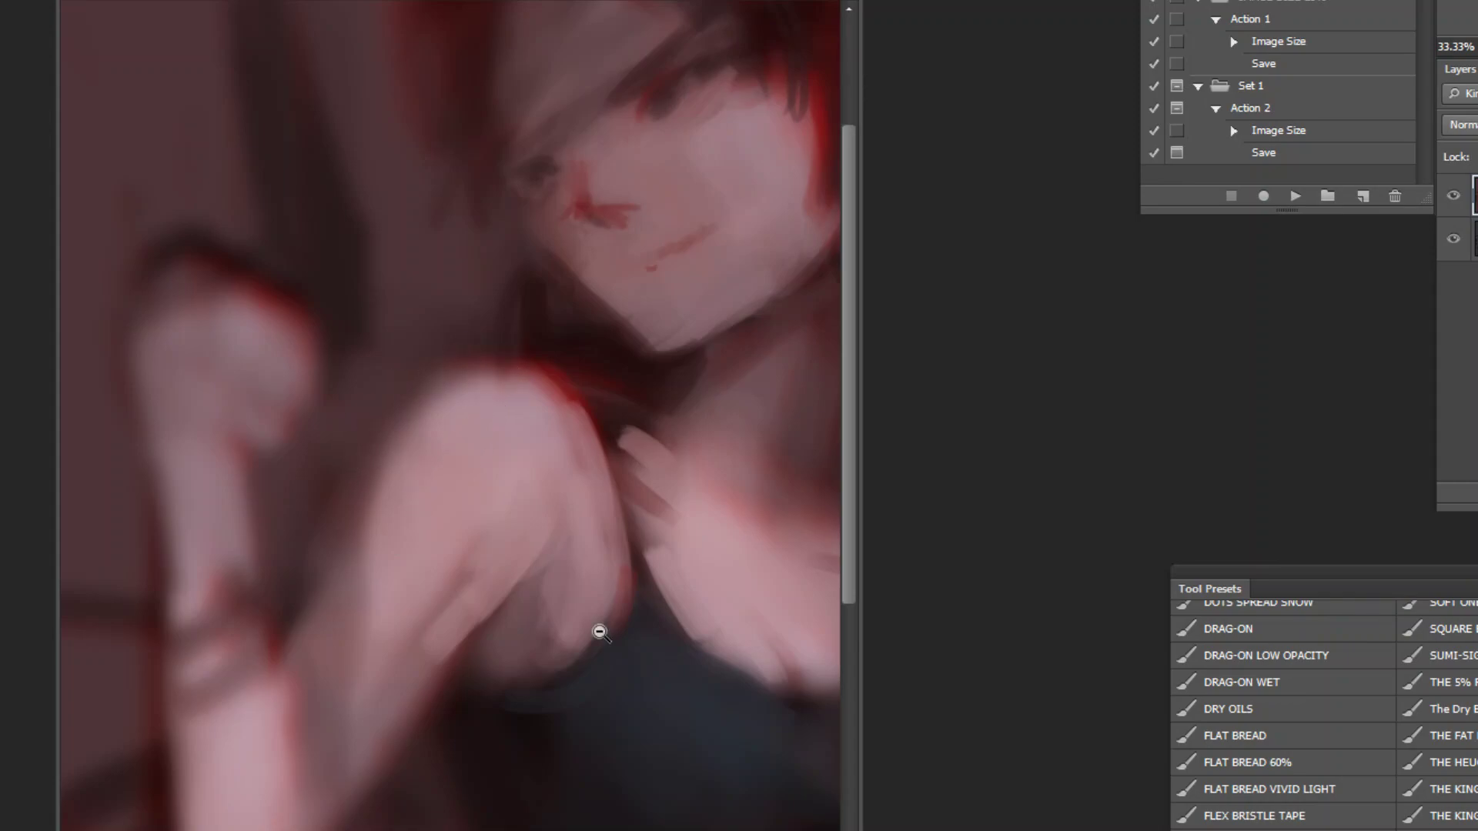
scroll(425, 525, down, 4)
scroll(452, 503, up, 1)
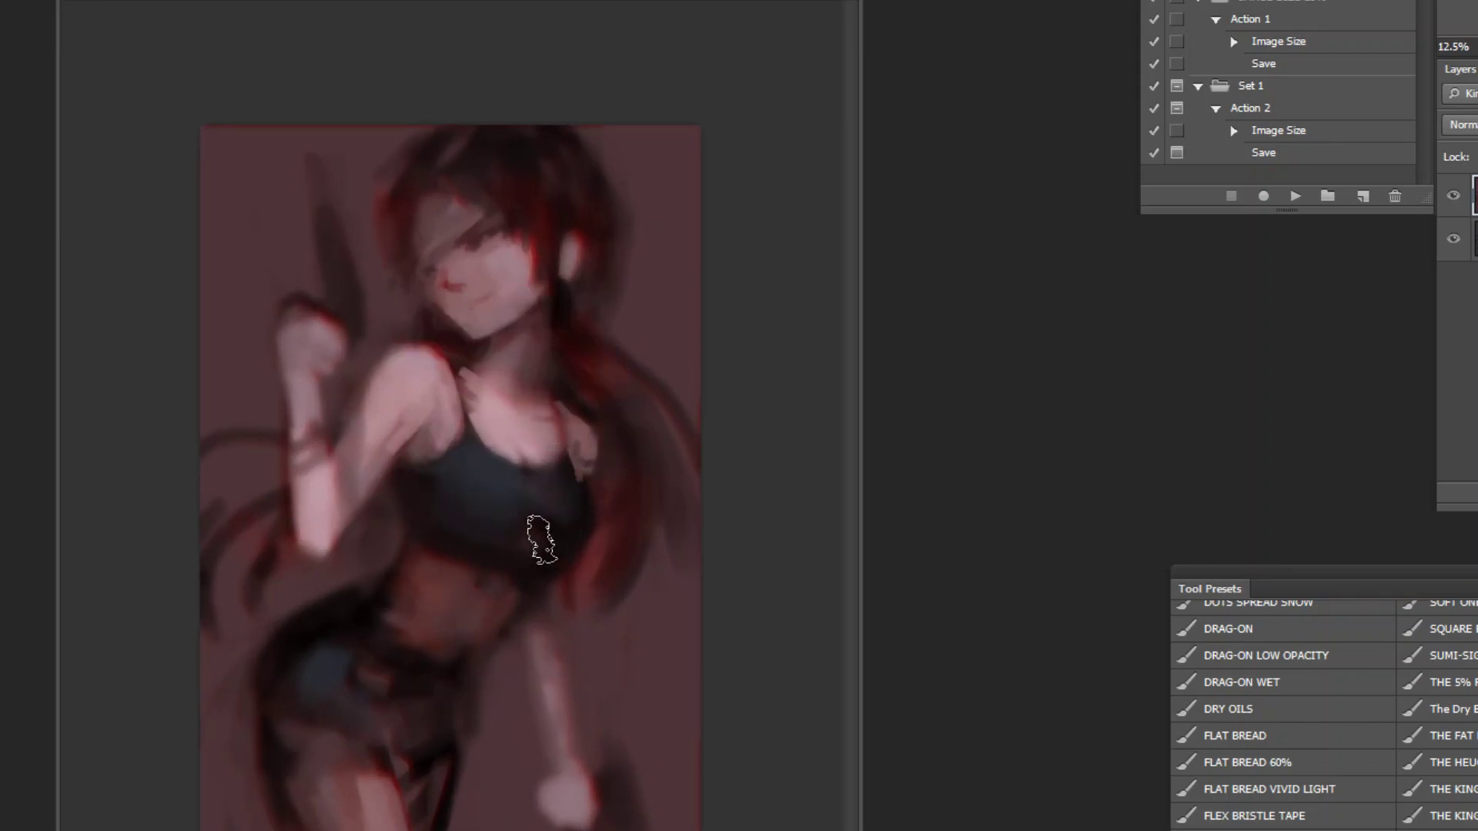
click(586, 521)
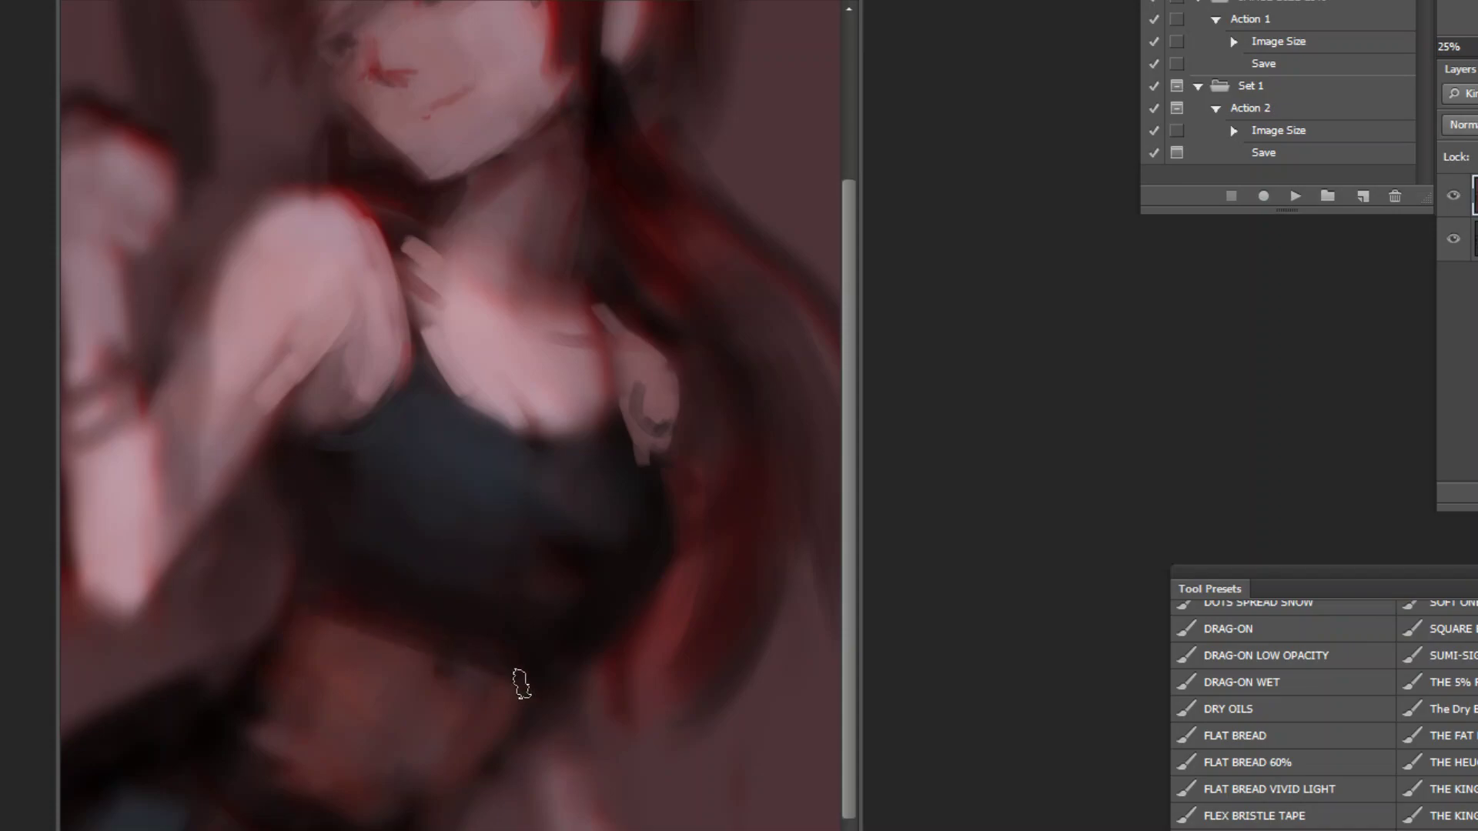
alt+click(597, 429)
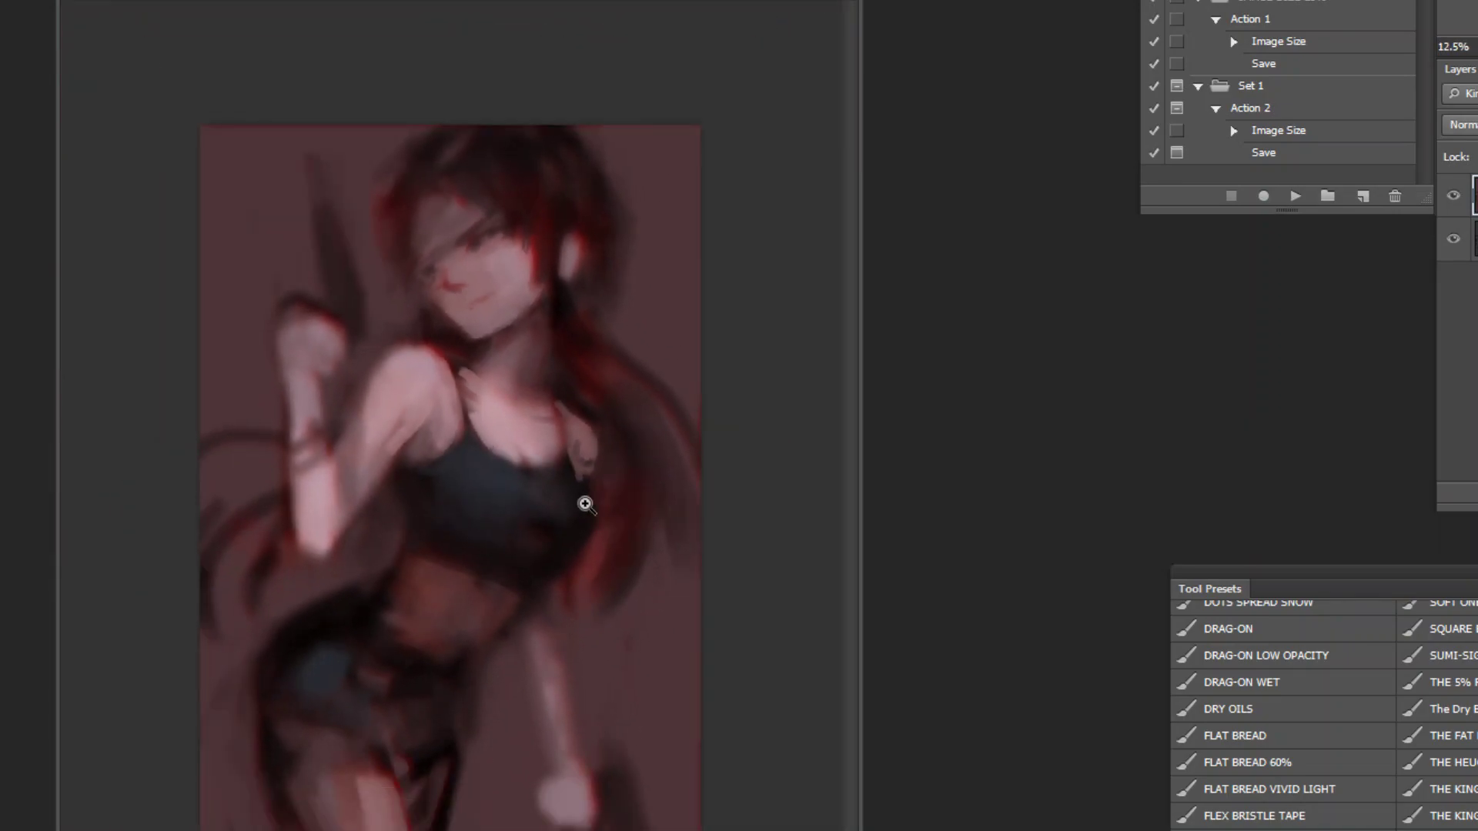
Step: Sample the dark tone around the eye on the mirrored face and shrink the brush, checking the face against the whole figure
drag(479, 121, 510, 95)
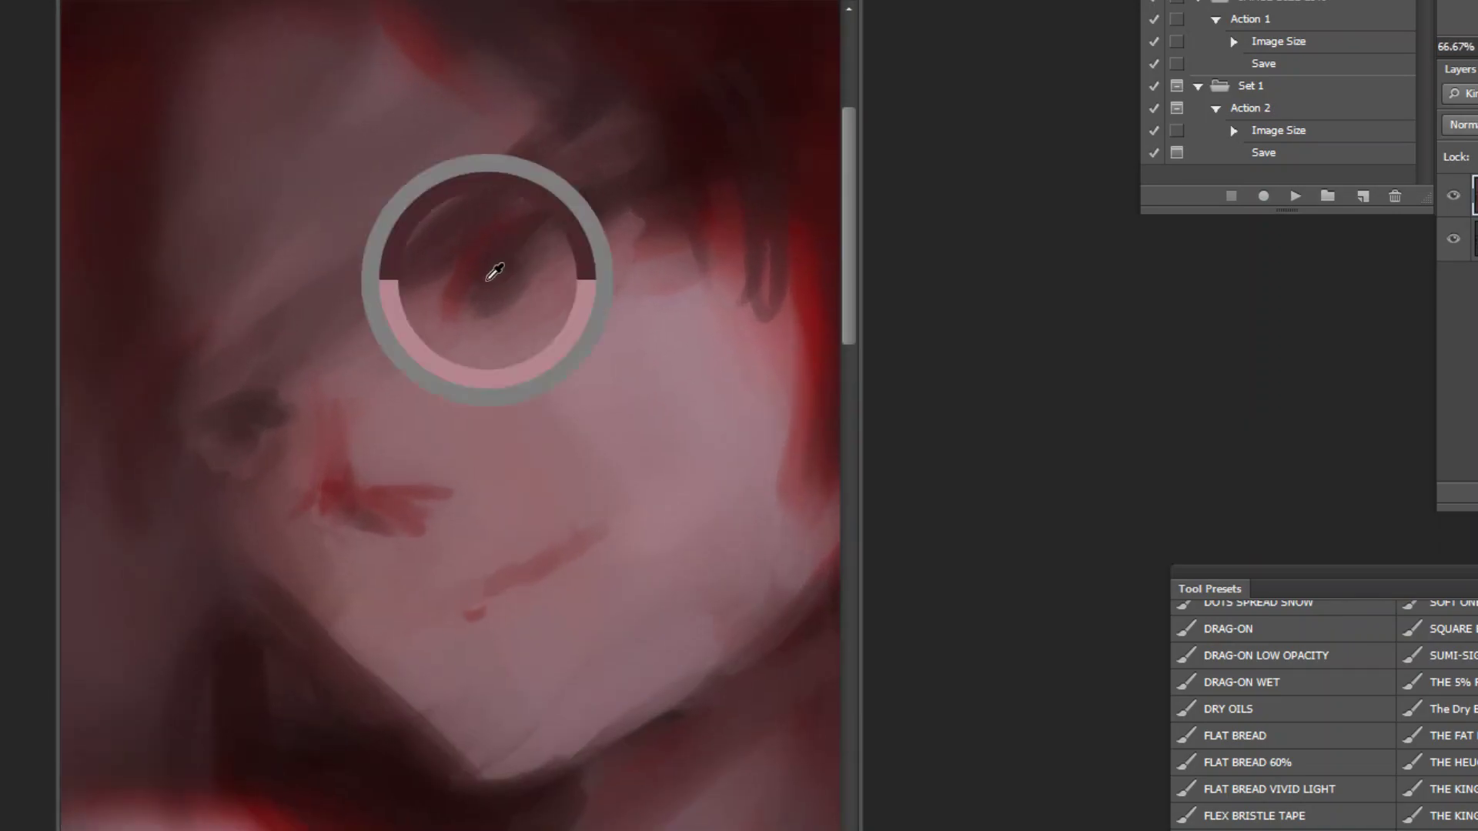
key(bracketleft)
key(bracketleft)
key(bracketleft)
key(bracketleft)
key(bracketleft)
key(bracketleft)
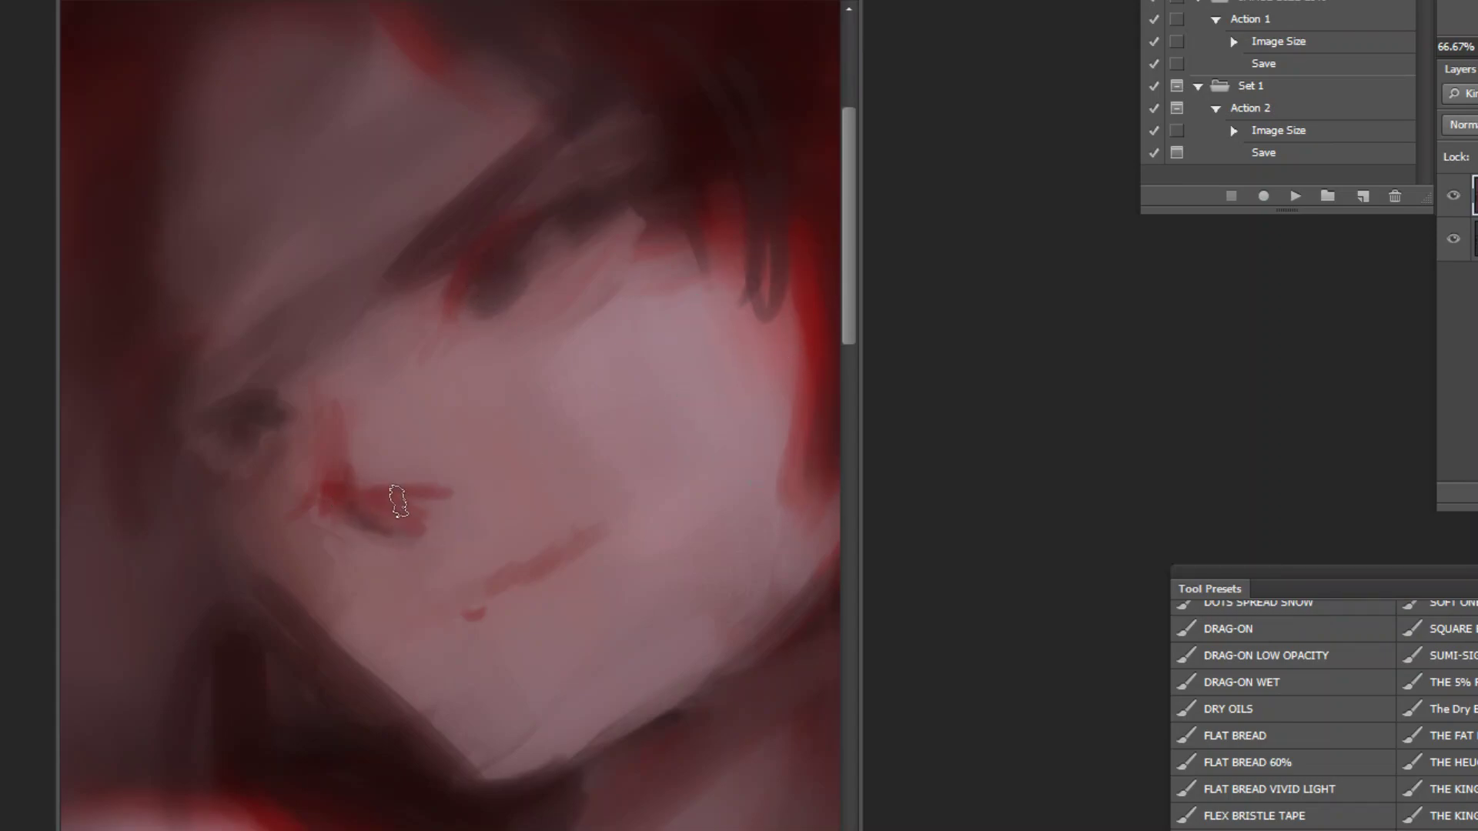
alt+click(616, 541)
alt+click(617, 541)
alt+click(617, 542)
alt+click(649, 604)
alt+click(650, 604)
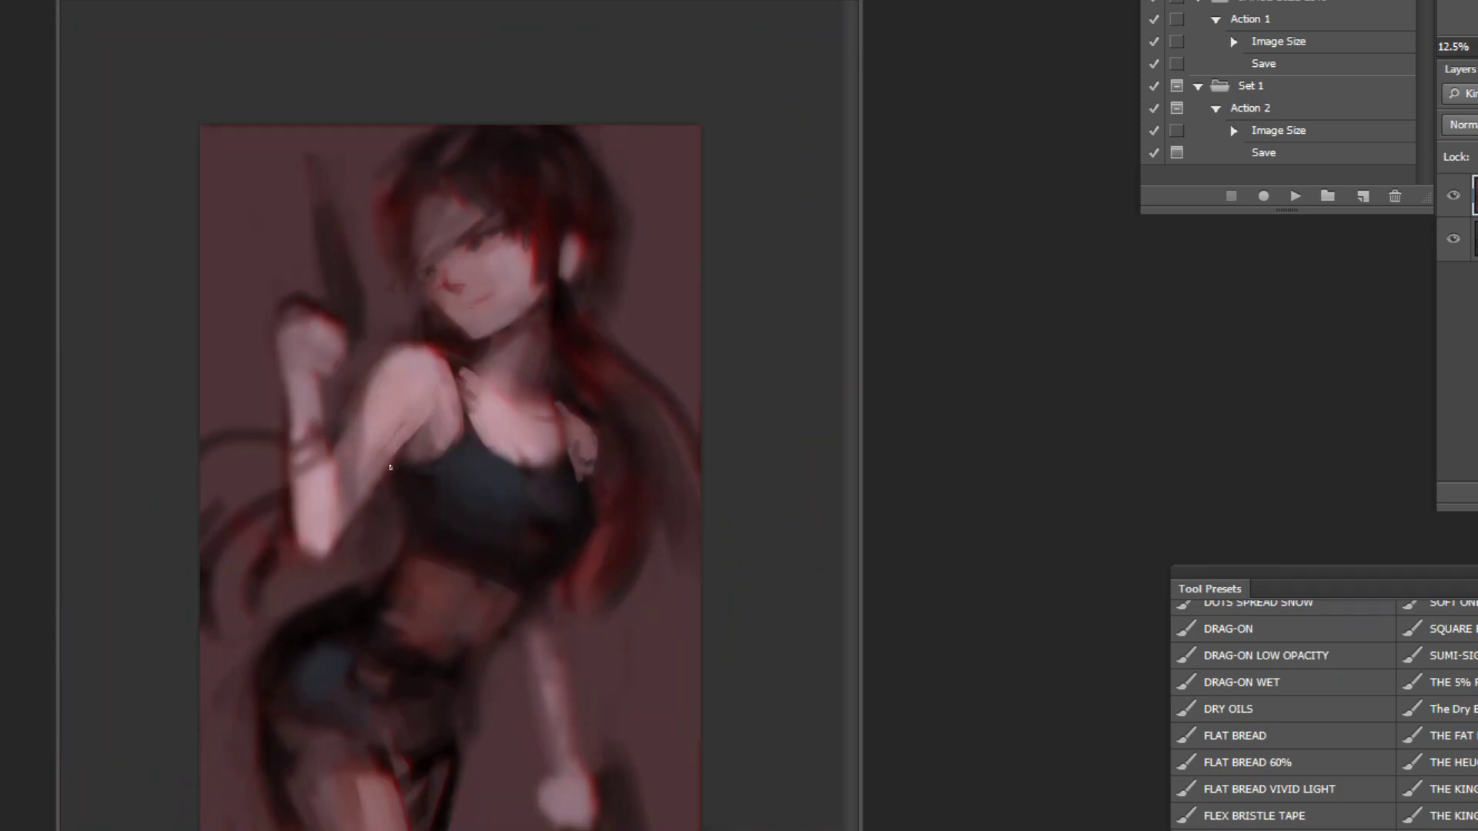
Step: Paint a short red stroke just below the mouth to suggest the lower lip
ctrl+click(504, 237)
ctrl+click(503, 237)
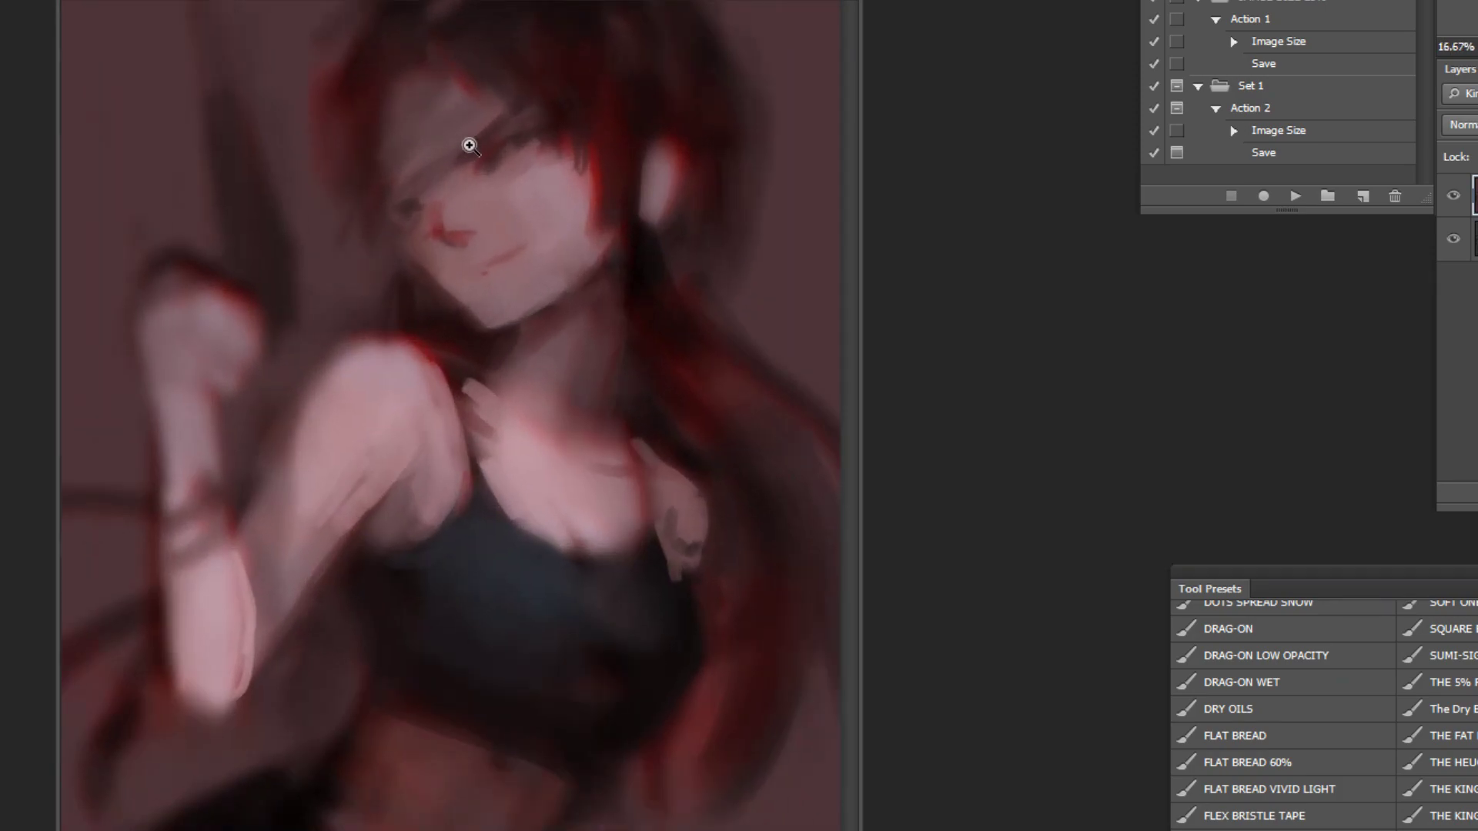
ctrl+click(469, 141)
ctrl+click(469, 141)
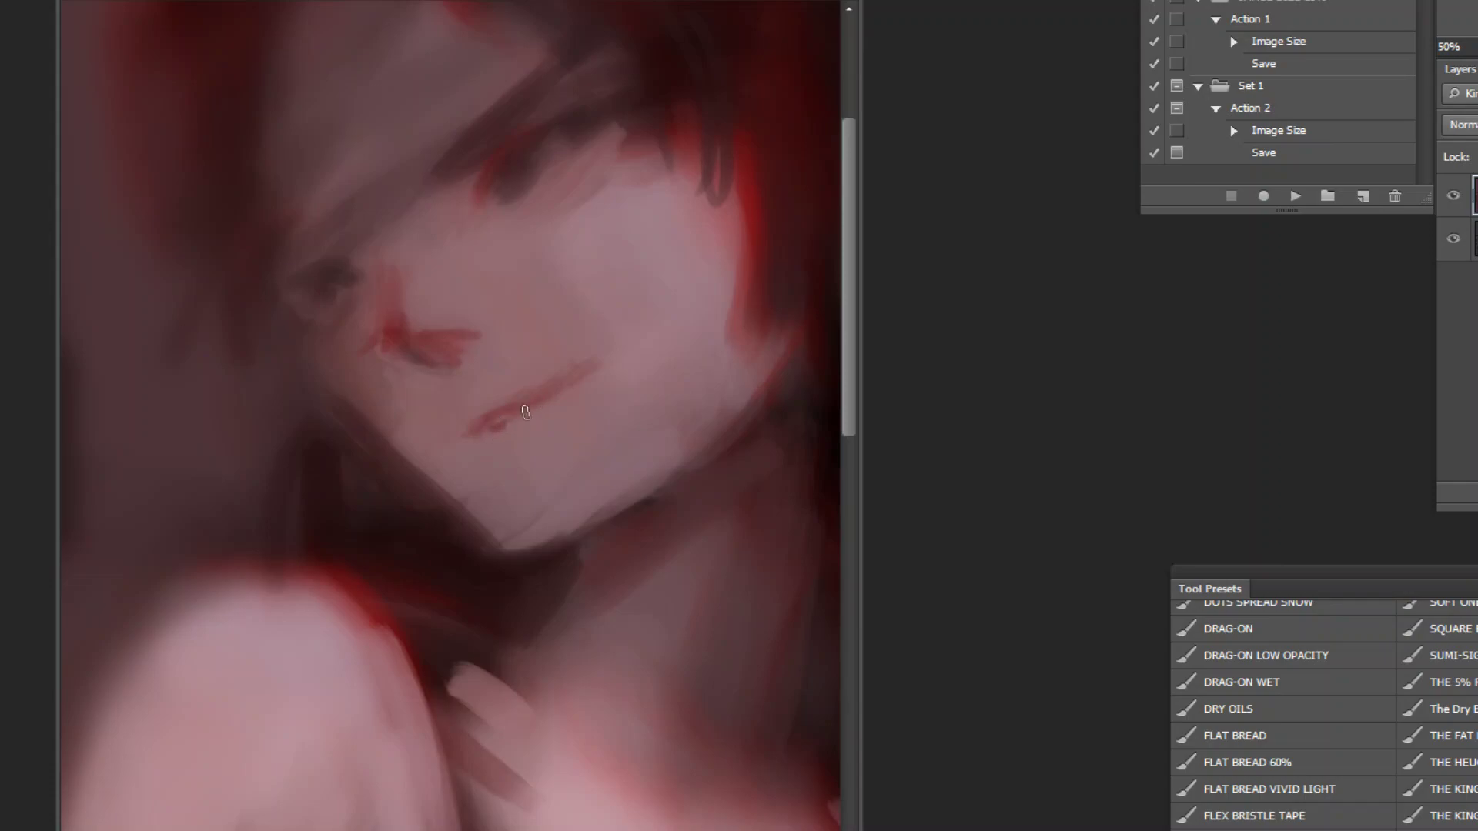
drag(511, 461, 550, 437)
Step: Sample tones around both eyes and refine the near eye's lower lid and the far eyebrow
alt+click(519, 158)
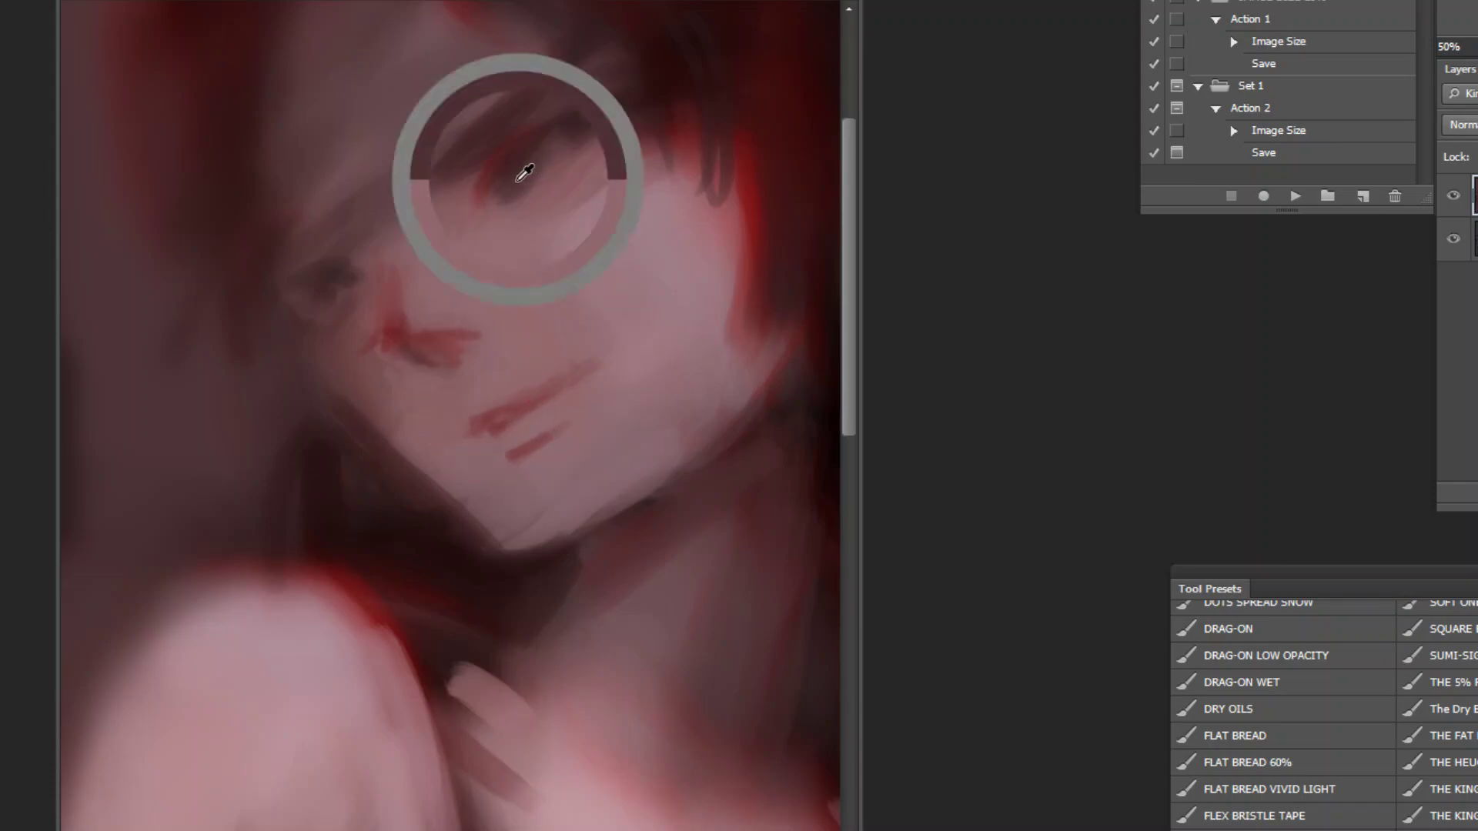
alt+click(625, 122)
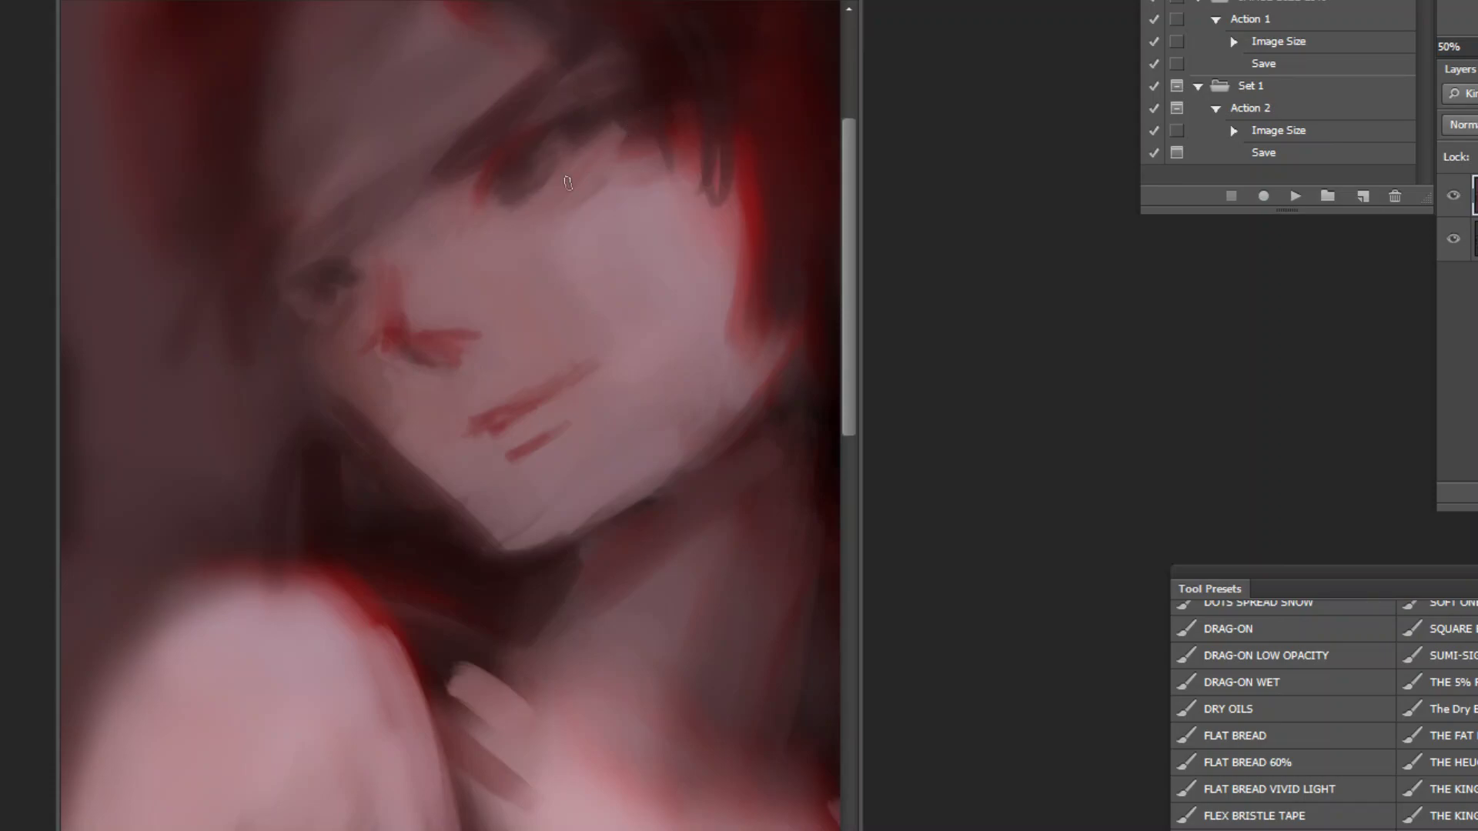
alt+click(699, 126)
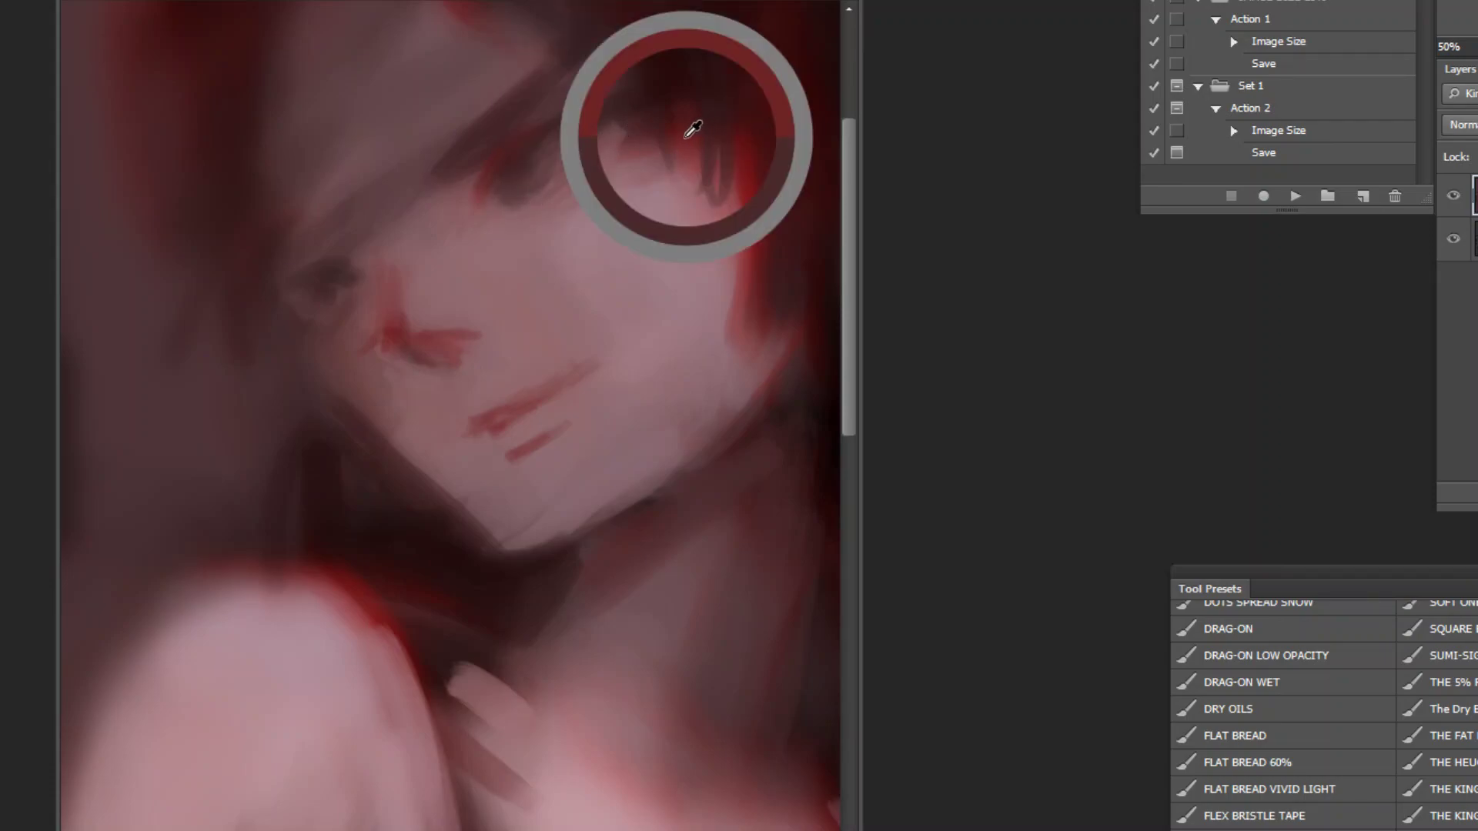
alt+click(330, 264)
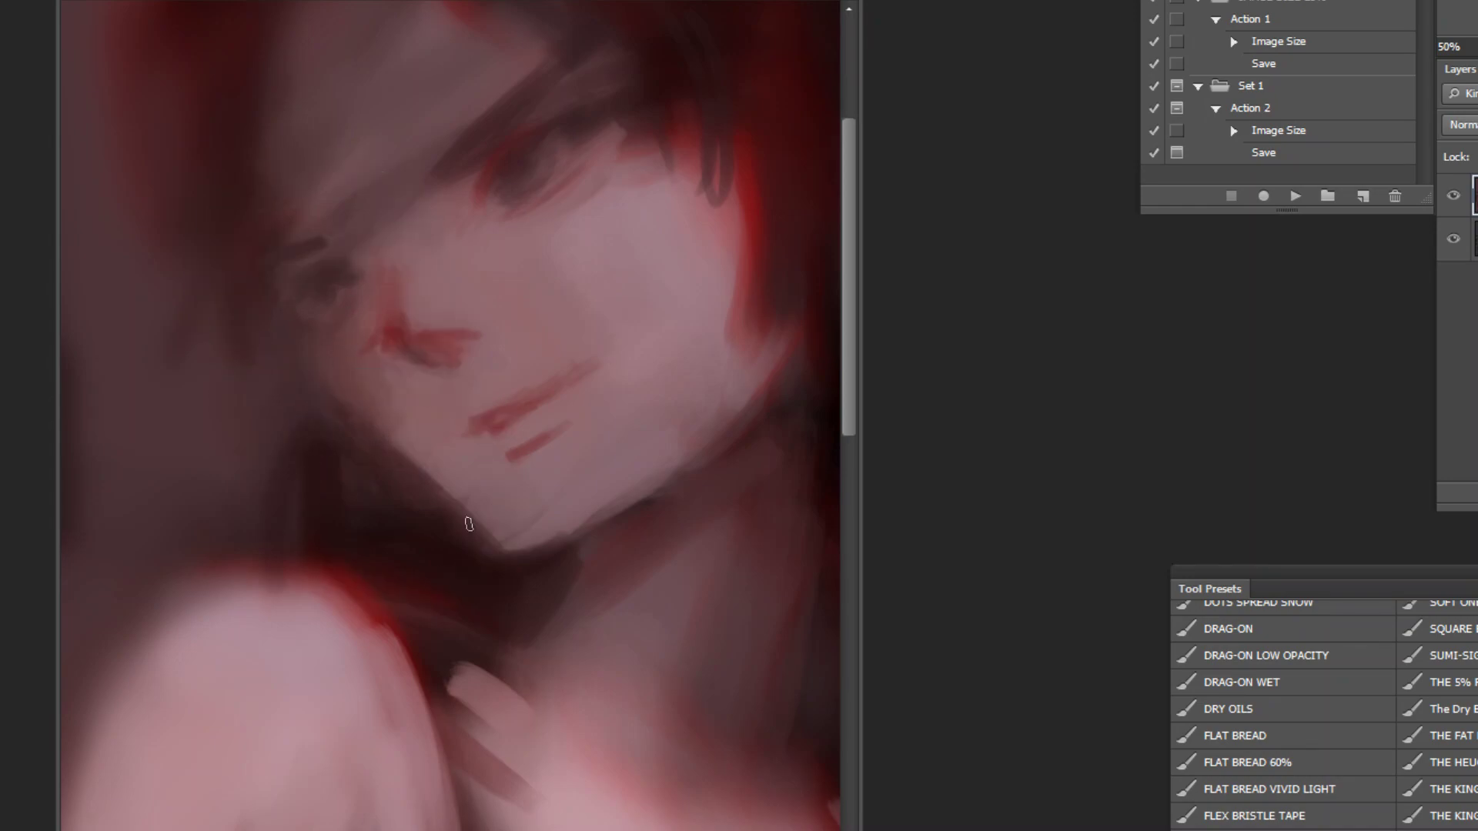
Step: Run the recorded action and mirror the canvas horizontally, with the whole upper figure in view
key(z)
alt+click(529, 531)
alt+click(498, 528)
alt+click(498, 528)
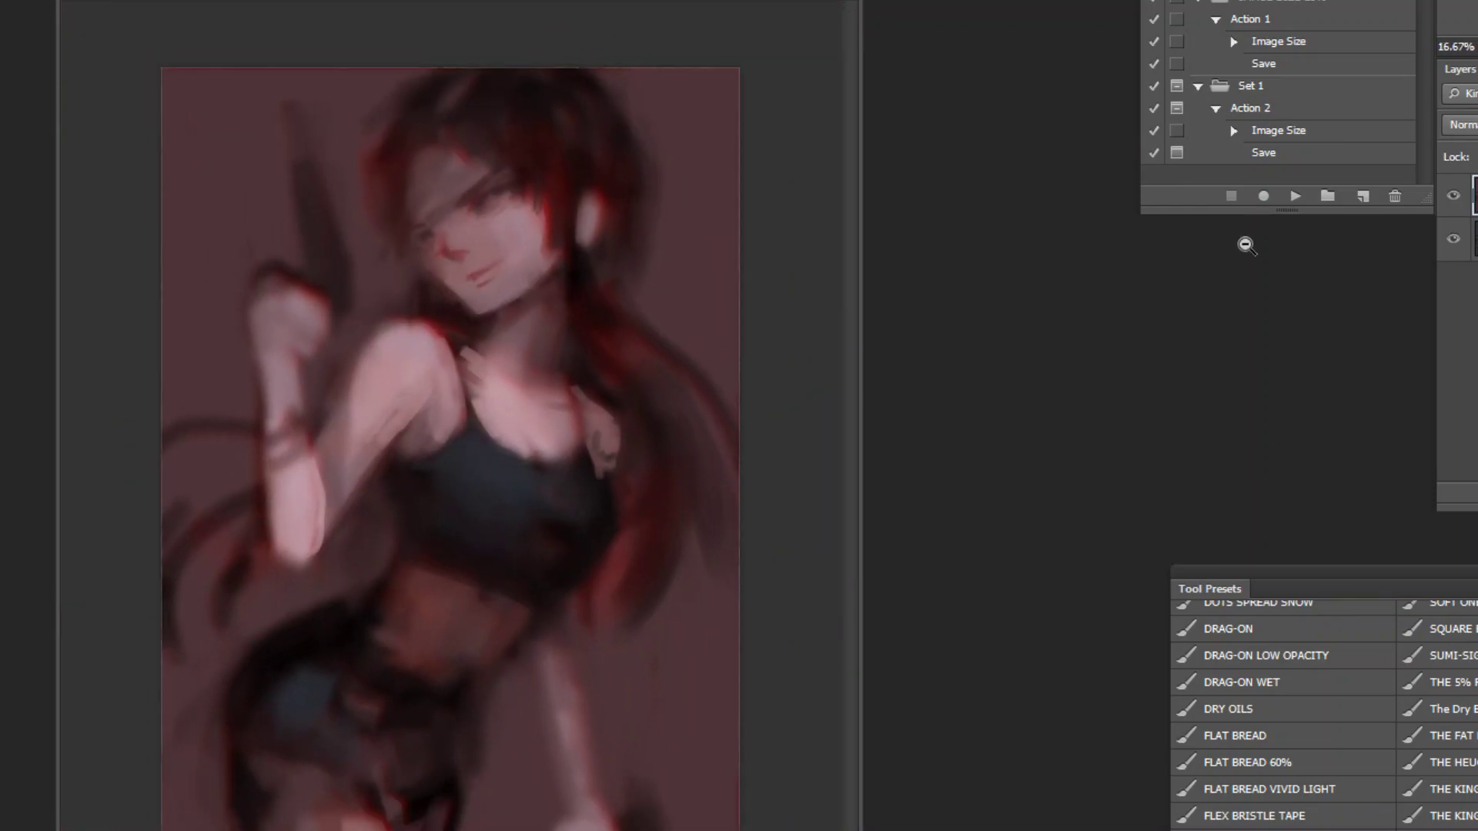
click(1291, 197)
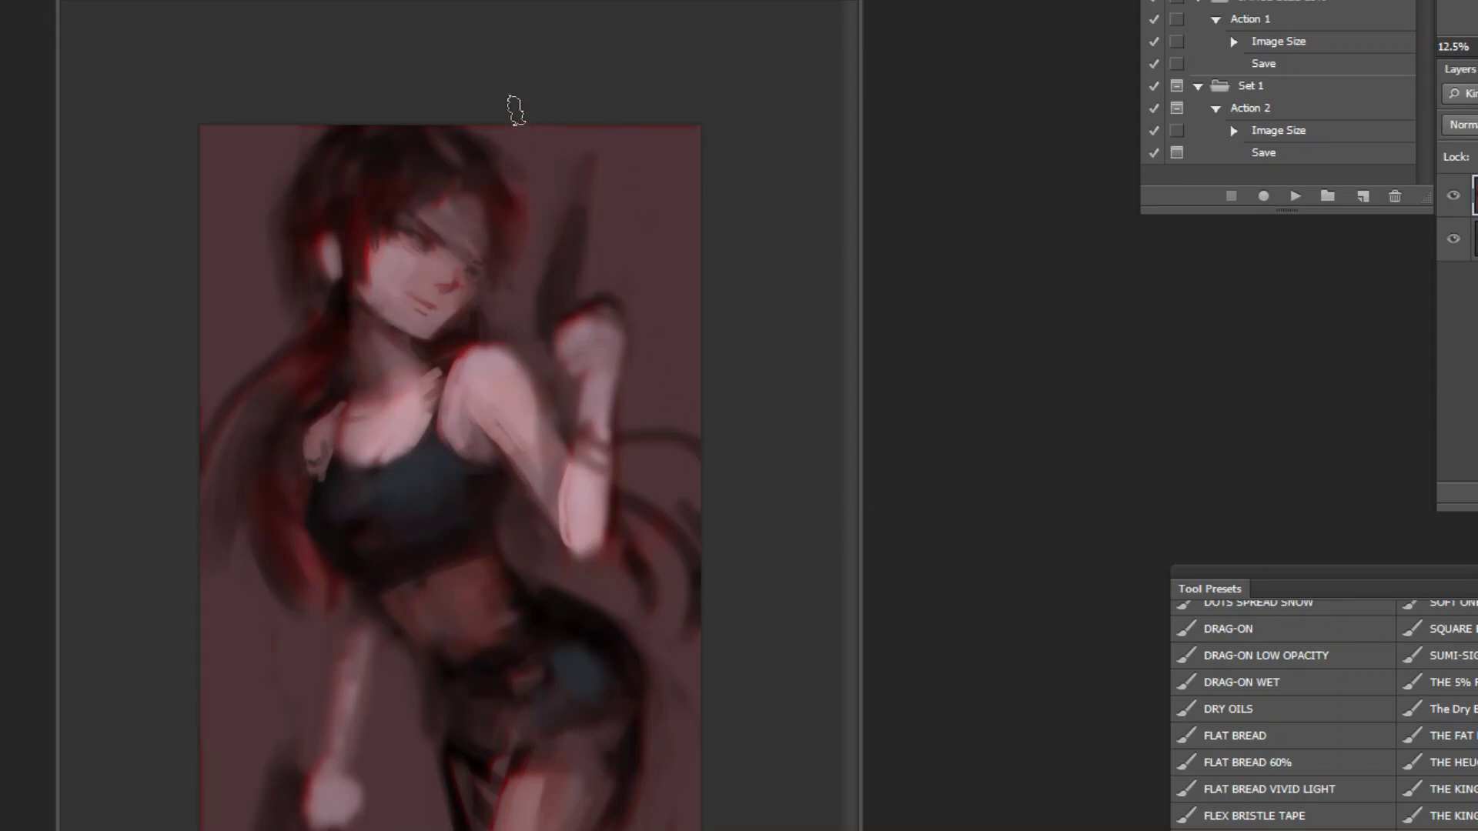
Step: Undo the stray stroke, enlarge the brush and blend sampled tones between the raised elbow and the torso
drag(681, 91, 688, 153)
key(ctrl+z)
key(bracketright)
key(bracketright)
key(bracketright)
alt+click(626, 543)
alt+click(536, 536)
drag(523, 510, 577, 582)
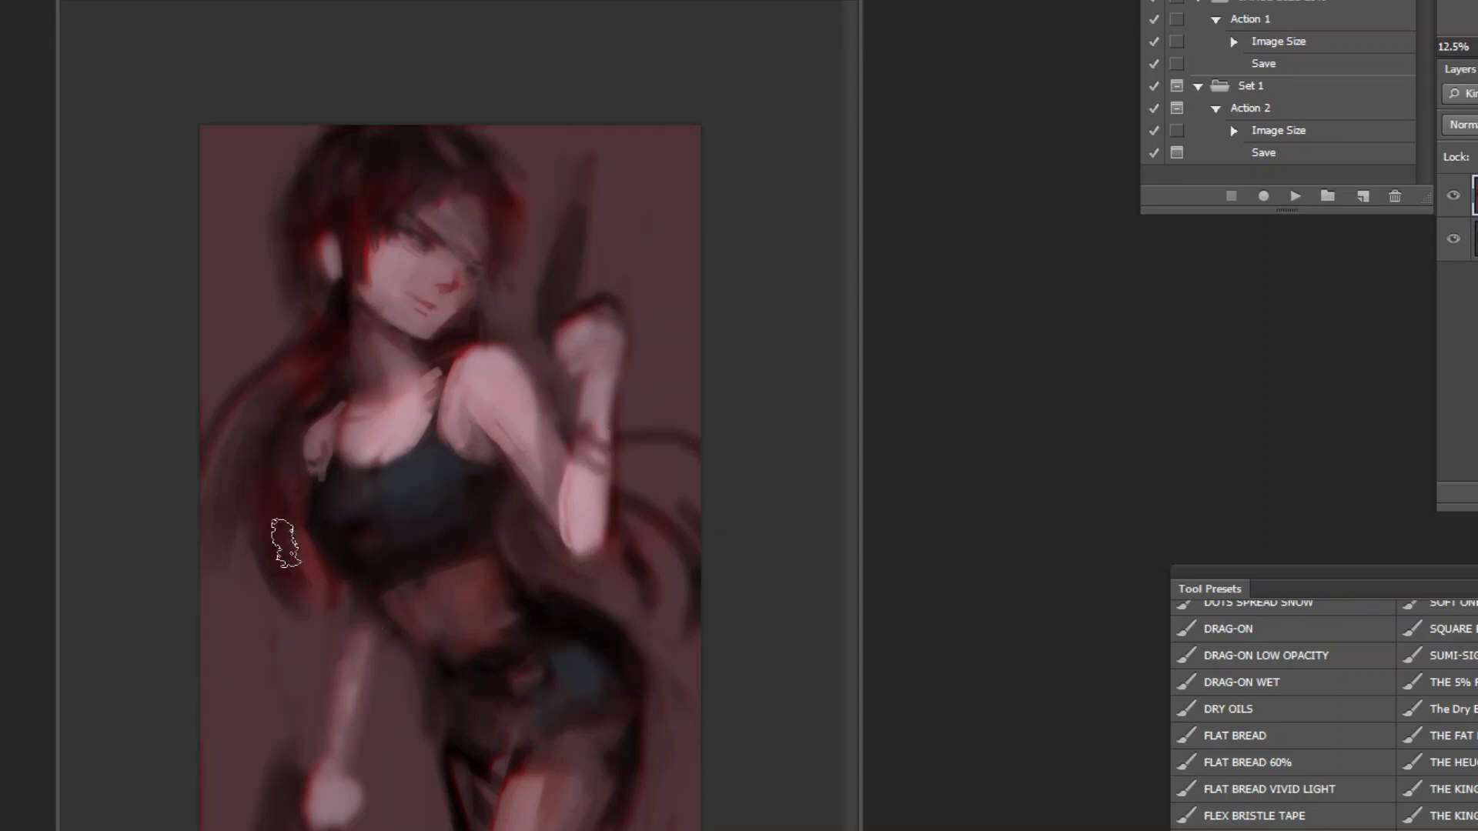
Step: Darken the red ends of the long hair beside the chest with downward strokes
drag(273, 496, 309, 597)
drag(284, 458, 332, 580)
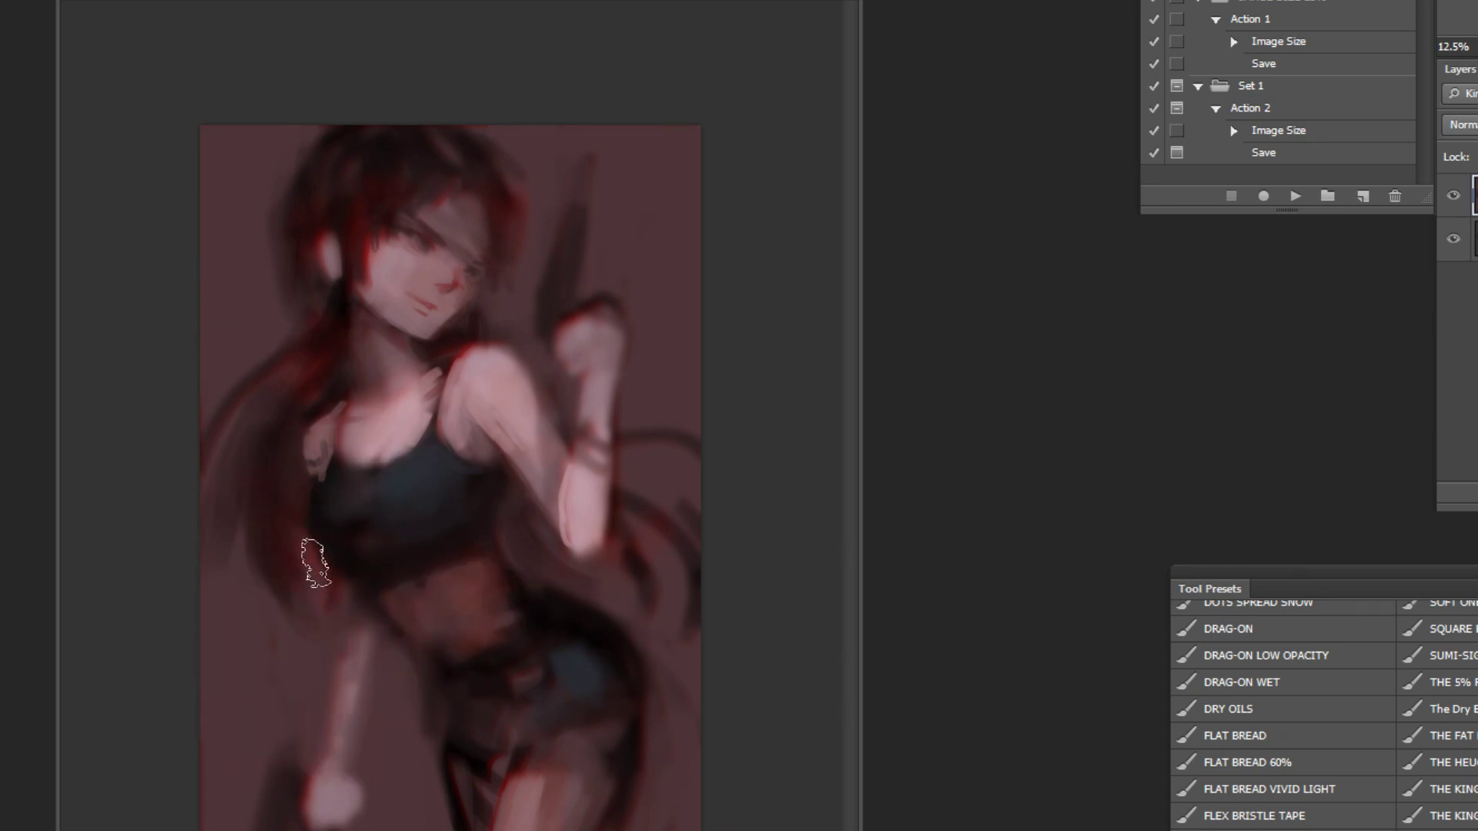
drag(285, 521, 314, 587)
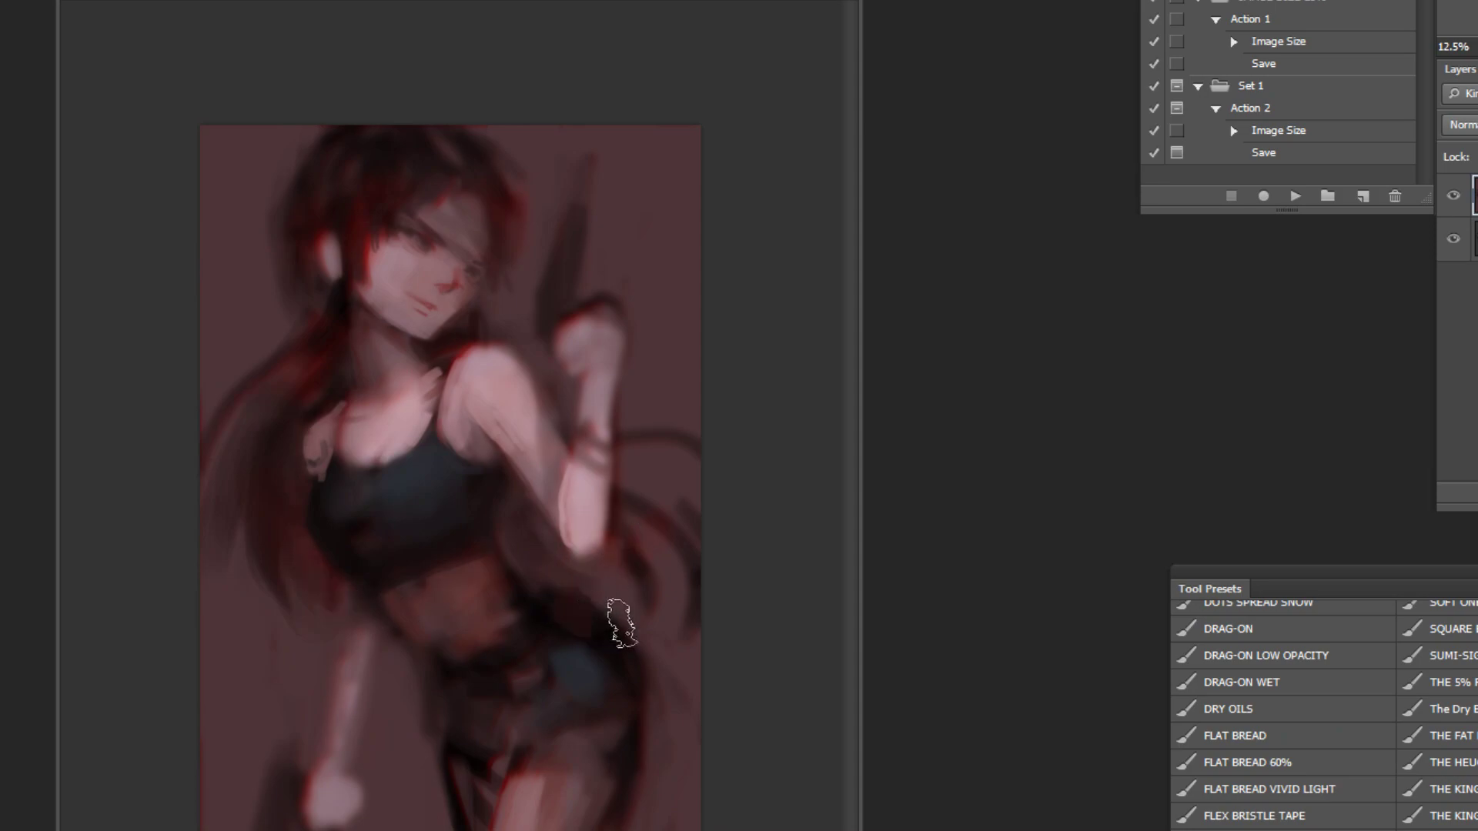
key(ctrl+m)
click(1233, 537)
click(1241, 616)
drag(1309, 691, 1315, 604)
mouse_move(1249, 698)
mouse_down()
mouse_move(1254, 709)
mouse_move(1240, 680)
mouse_up()
click(1233, 537)
click(1254, 583)
drag(1332, 666, 1330, 637)
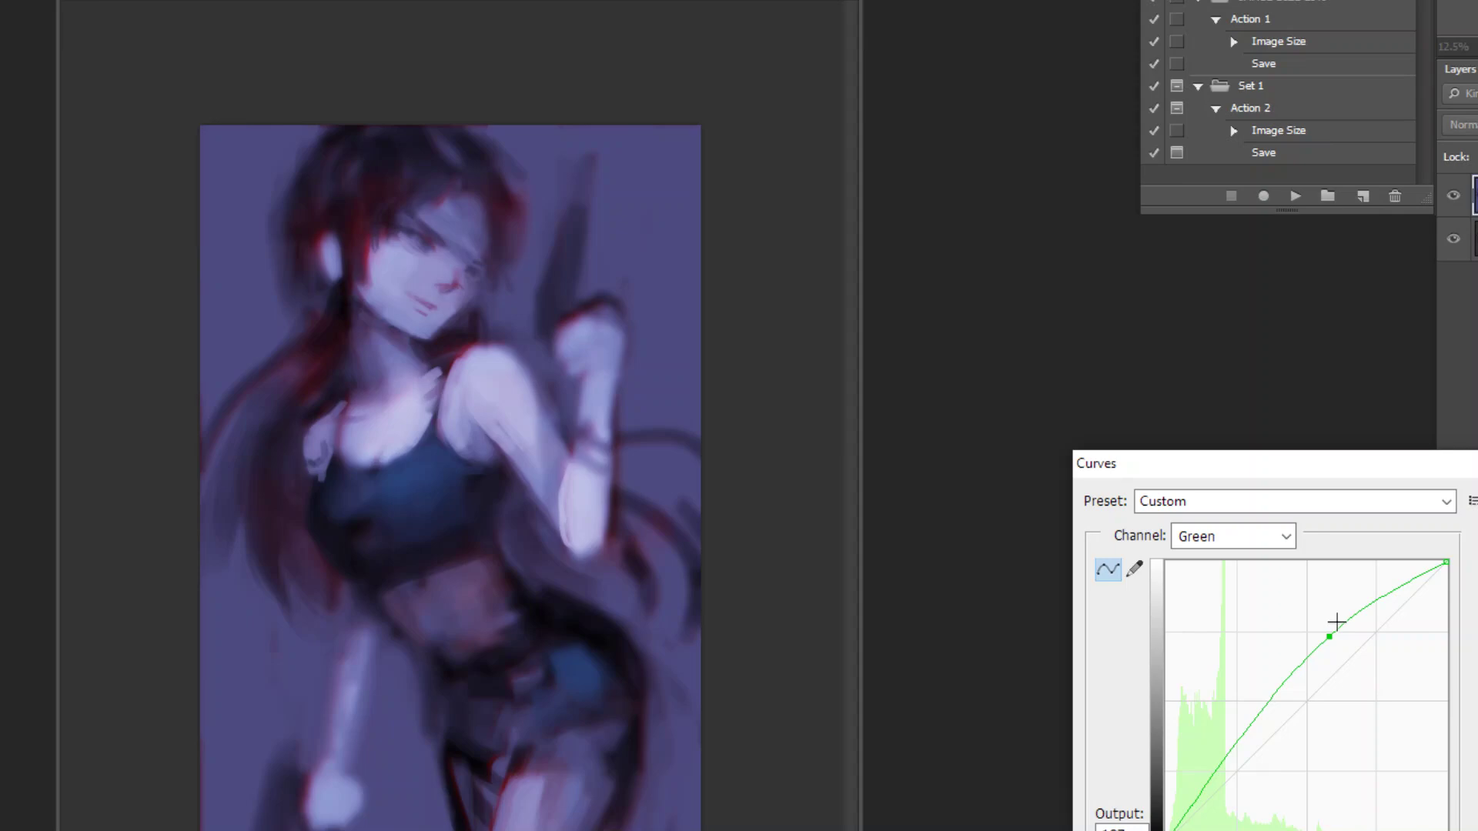
key(Escape)
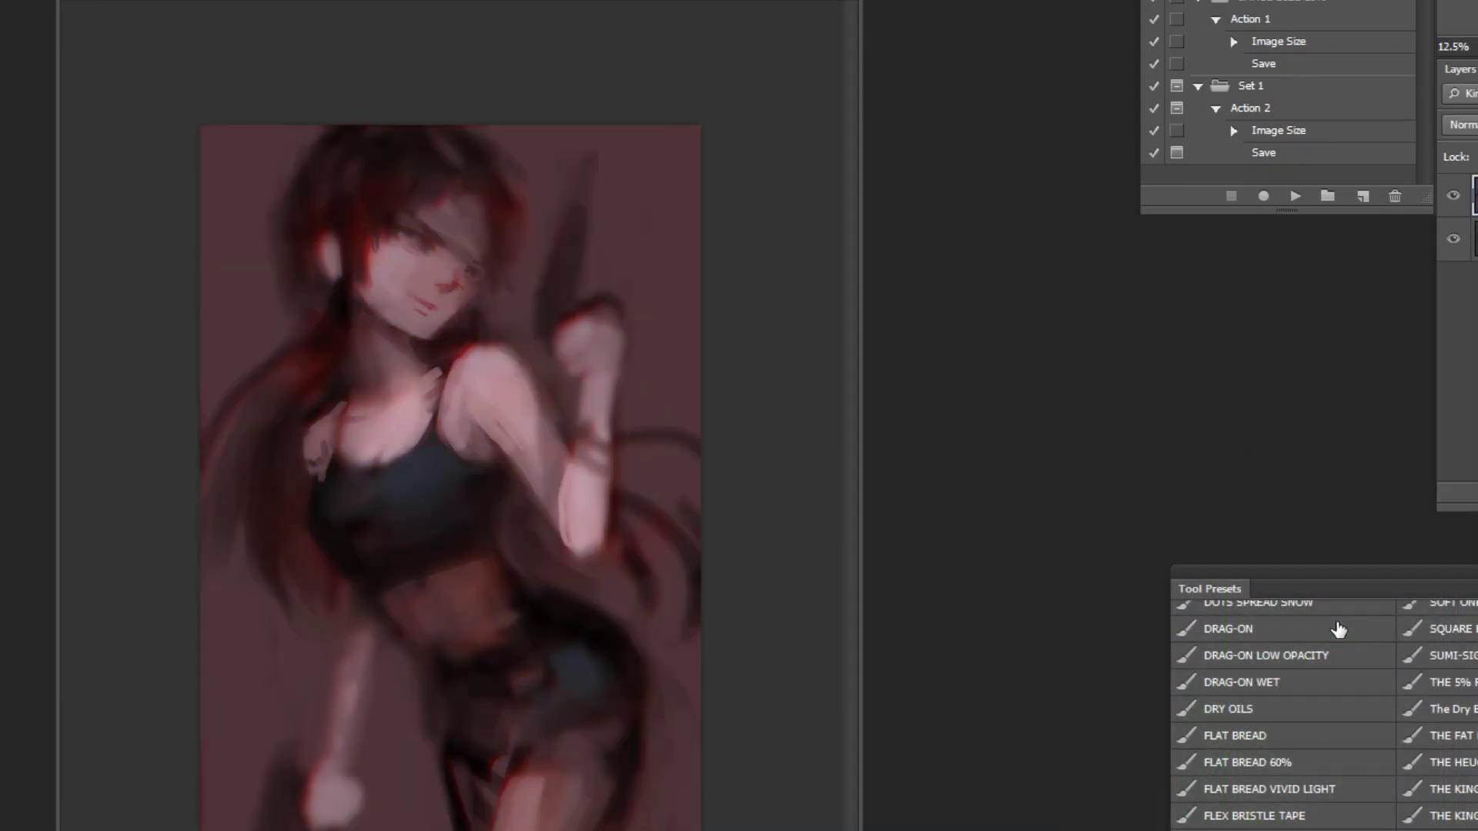
Step: Adjust the brush size and repaint the shorts over the hip and upper thigh with a sampled dark tone
drag(503, 439, 676, 469)
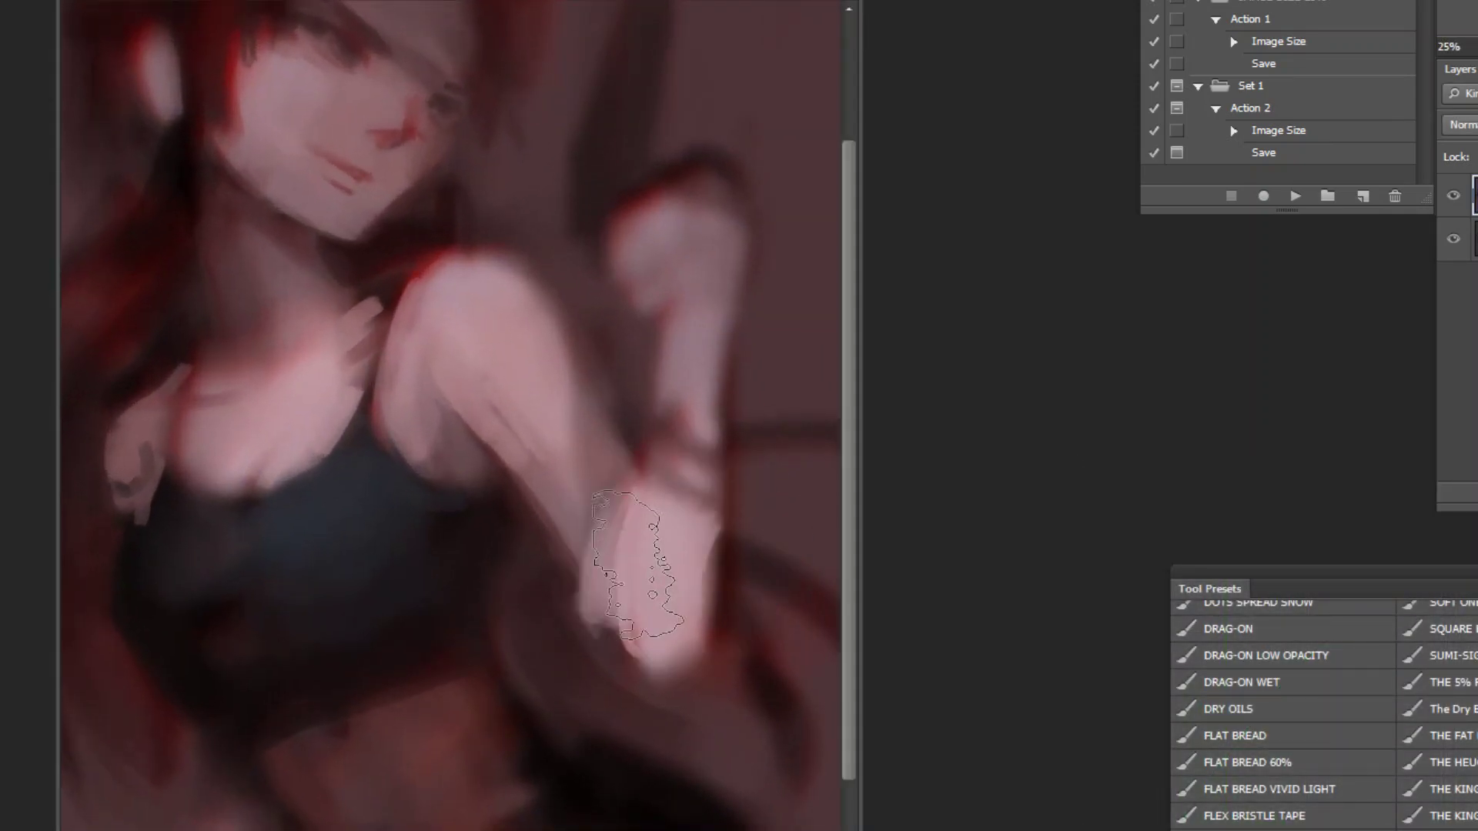
key(ctrl+minus)
key(ctrl+minus)
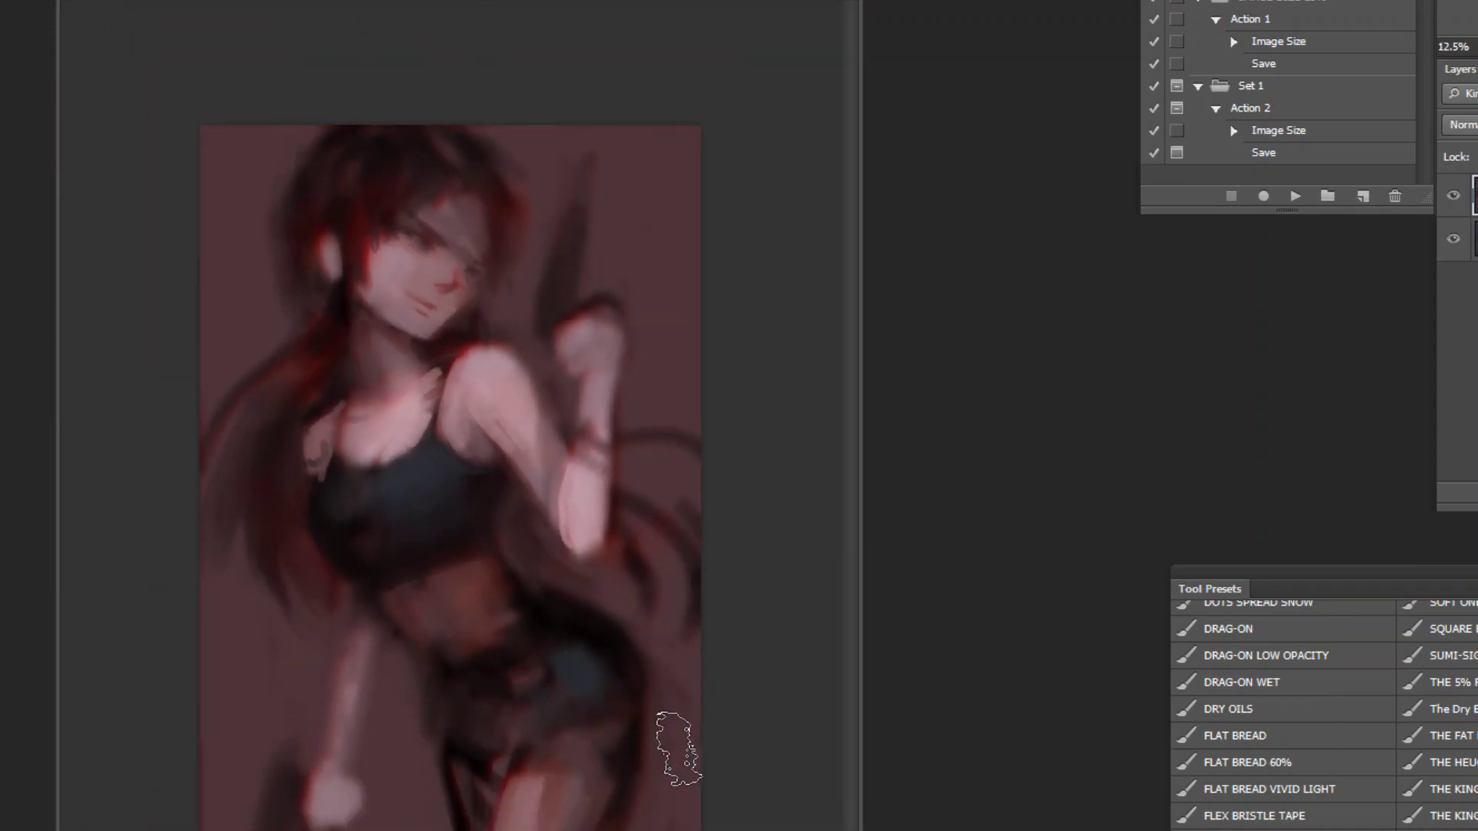
key(])
key(])
key(])
key(])
key(])
key(])
key([)
key([)
key([)
key([)
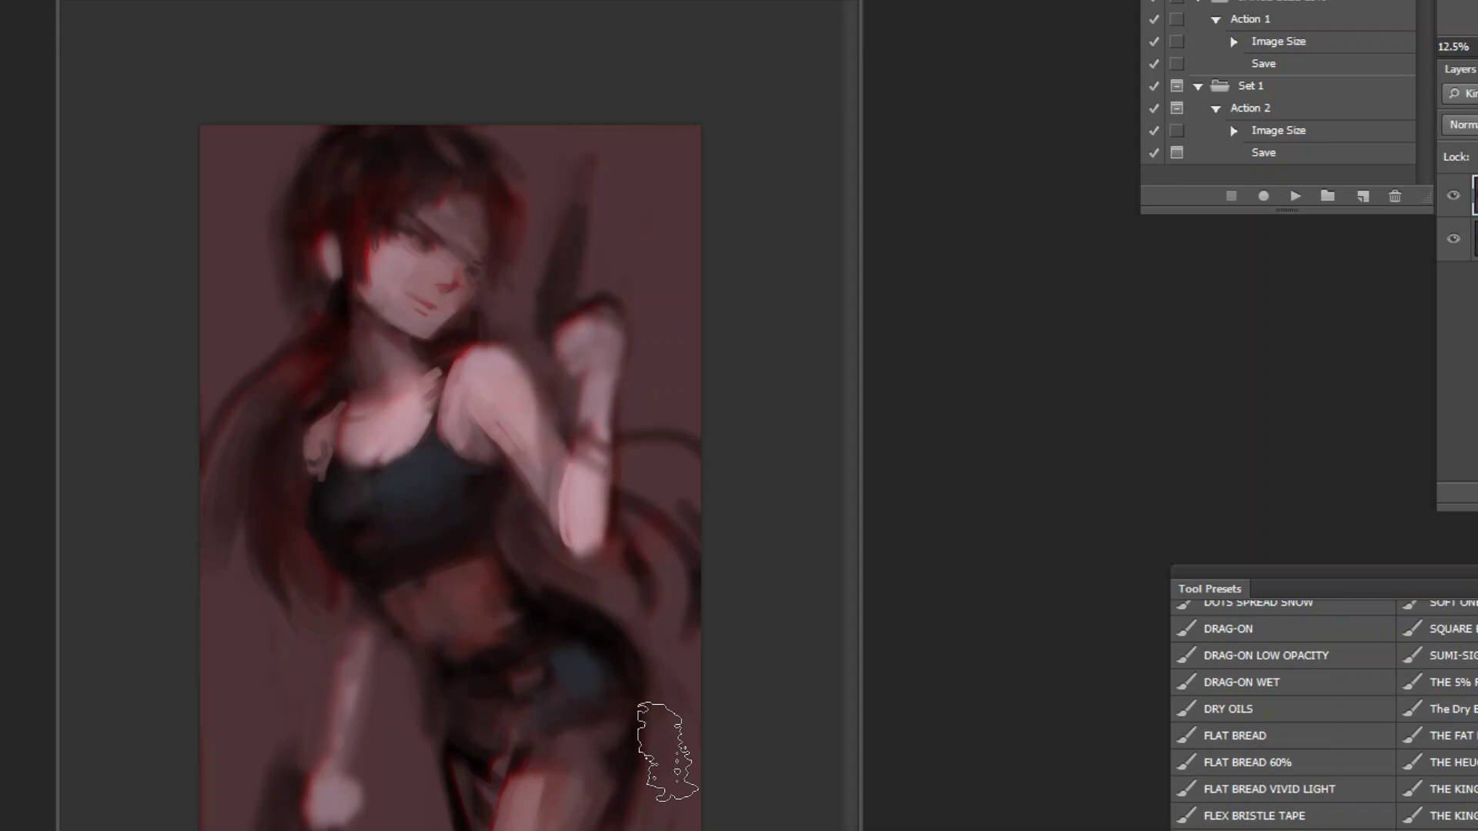
alt+click(573, 662)
mouse_move(578, 693)
mouse_down()
mouse_move(561, 719)
mouse_move(553, 680)
mouse_move(555, 757)
mouse_up()
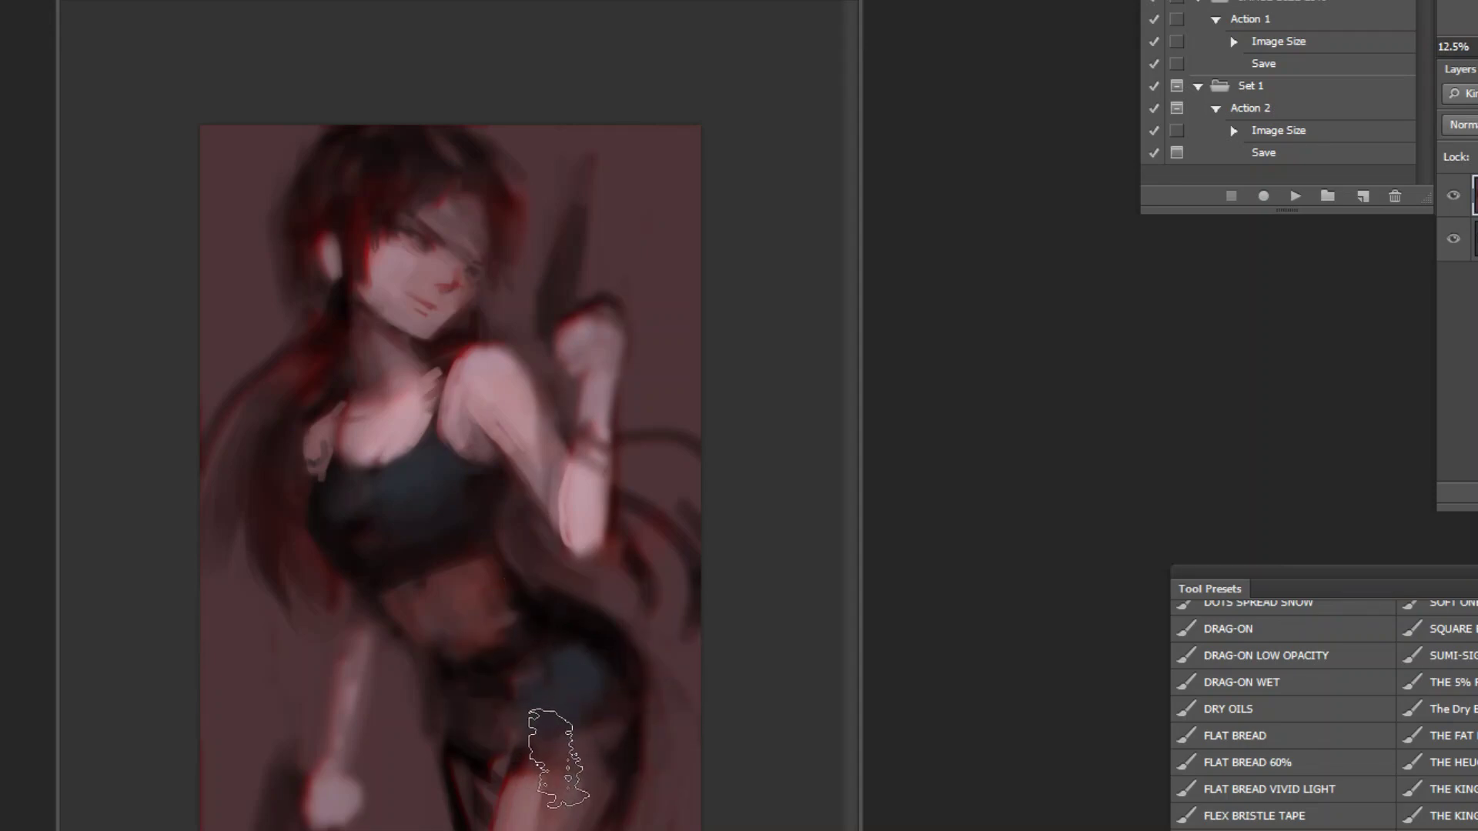
mouse_move(506, 830)
mouse_down()
mouse_move(527, 791)
mouse_move(517, 829)
mouse_up()
mouse_move(547, 753)
mouse_down()
mouse_move(547, 655)
mouse_move(549, 700)
mouse_move(515, 724)
mouse_move(565, 635)
mouse_move(620, 664)
mouse_move(589, 641)
mouse_up()
Step: Sample the dark tone at the shorts' waist and shrink the brush to touch up the area
alt+click(562, 613)
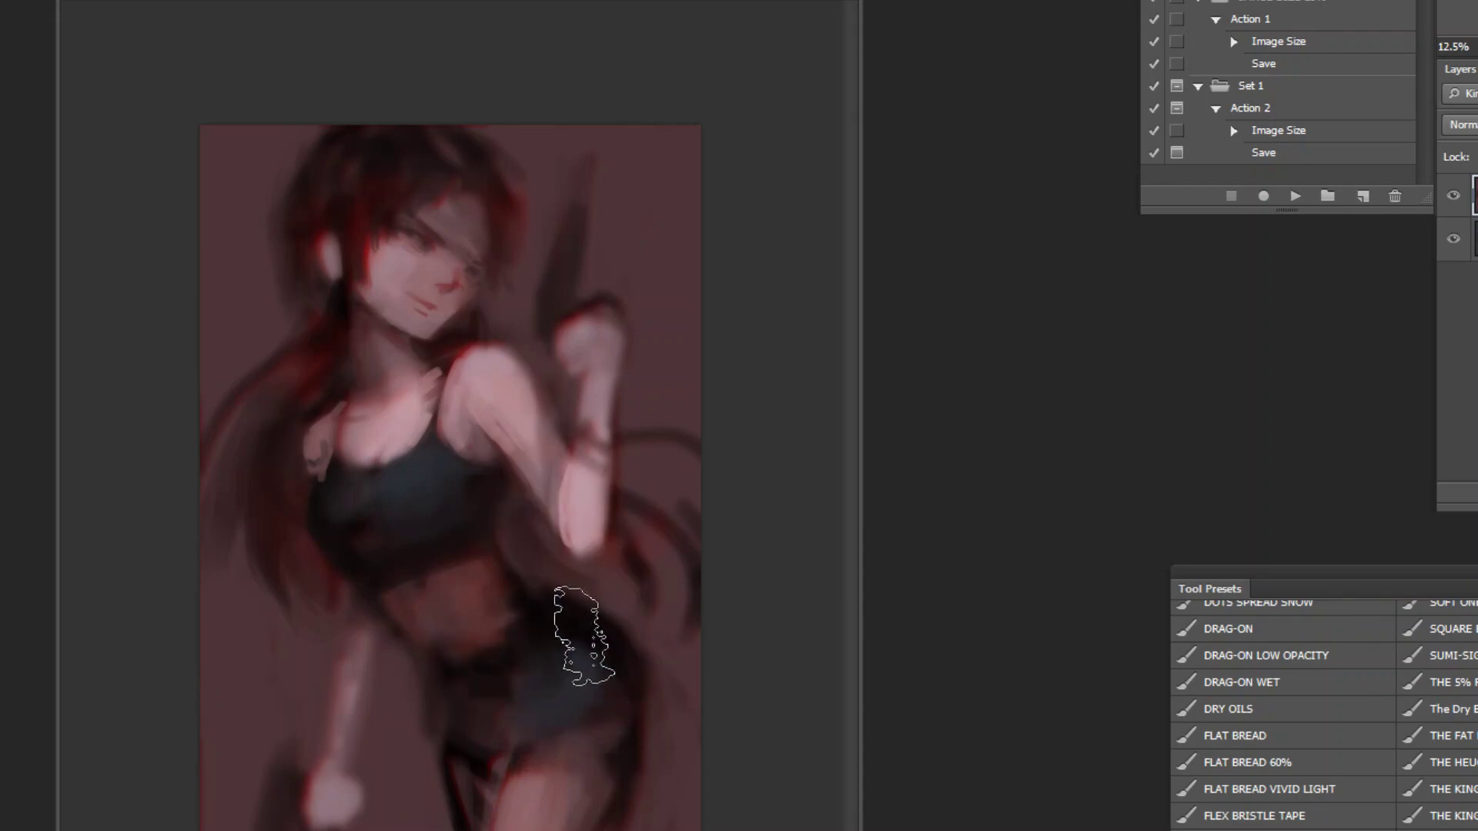
key(bracketleft)
key(bracketleft)
key(bracketleft)
key(bracketleft)
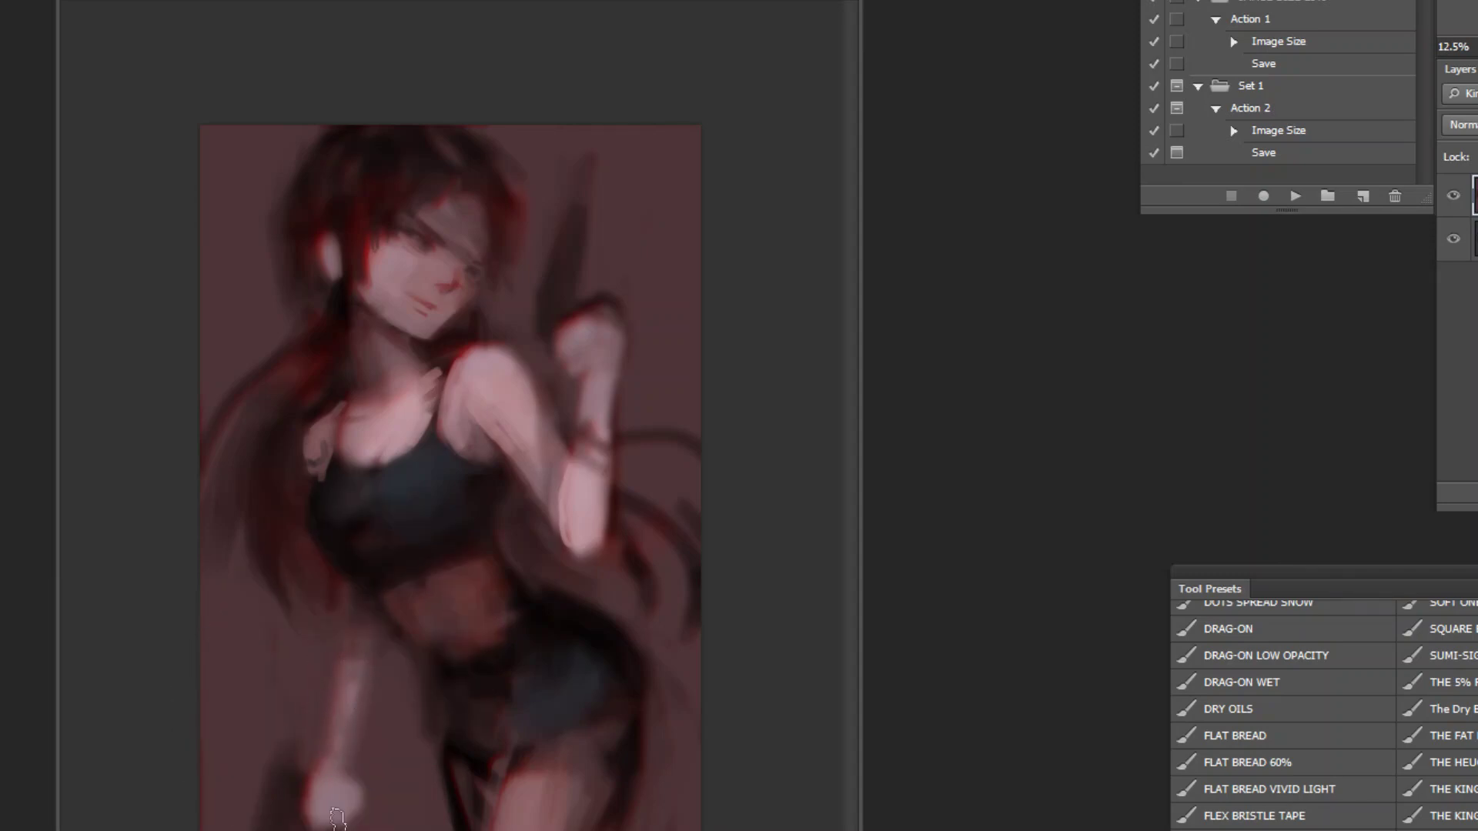
Step: Apply a Curves adjustment that slightly raises the Red channel of the painting
key(ctrl+m)
click(1178, 534)
click(1190, 560)
drag(1351, 664, 1350, 651)
drag(1257, 728, 1257, 735)
key(Return)
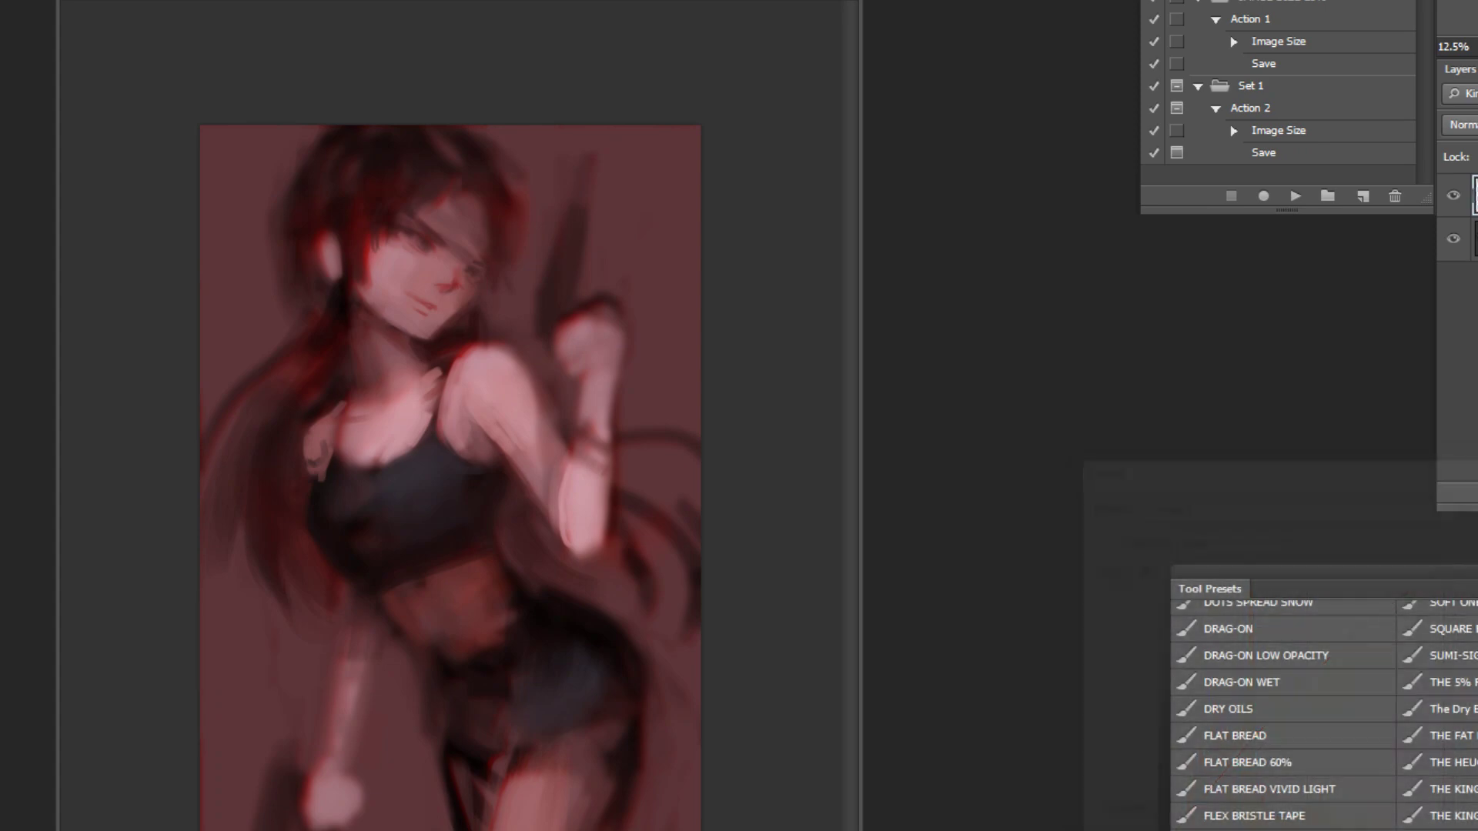
Step: Run the recorded action, mirror the canvas horizontally and compare the head with the whole figure
click(1295, 196)
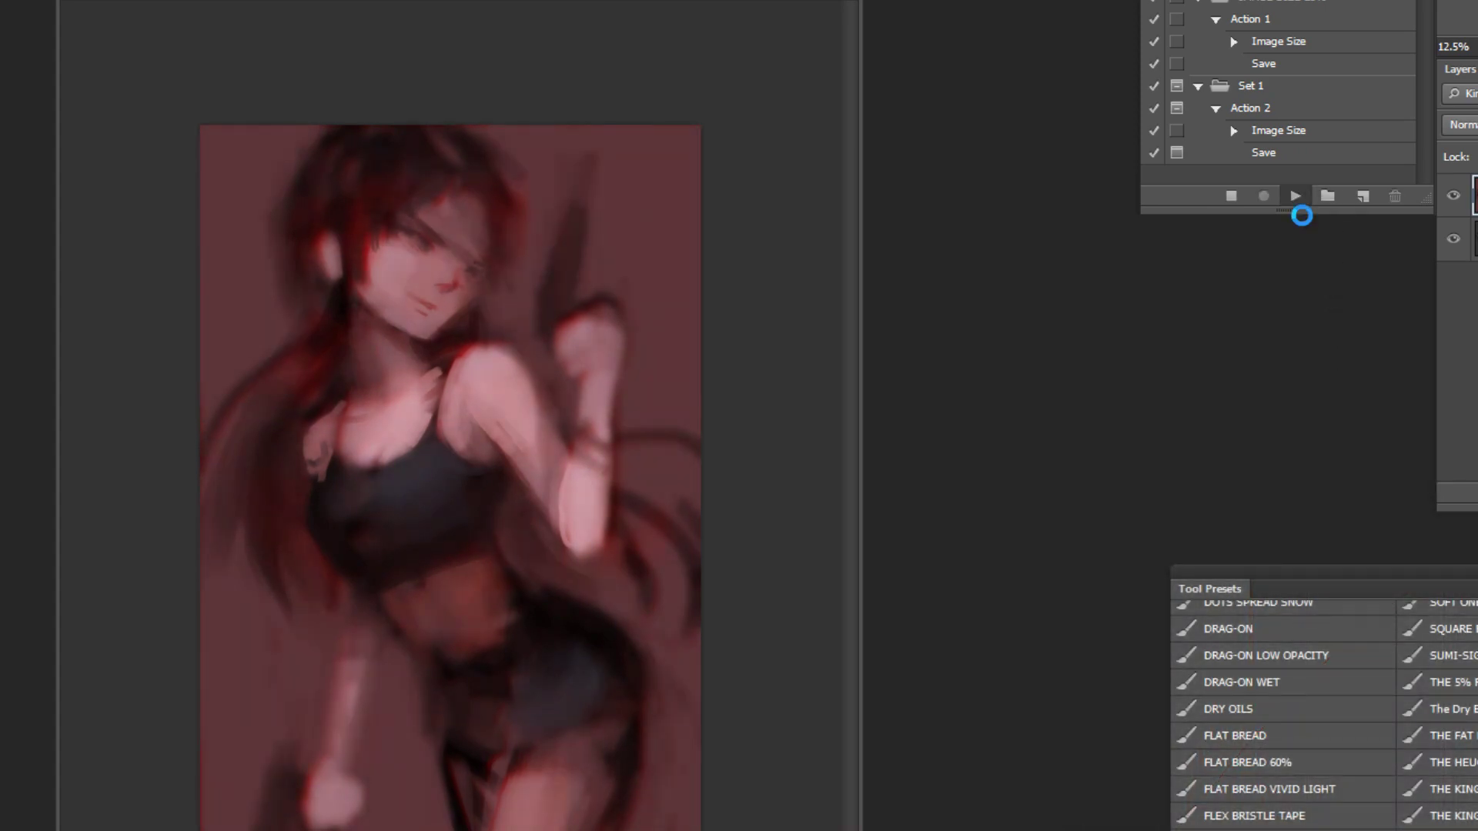
click(675, 668)
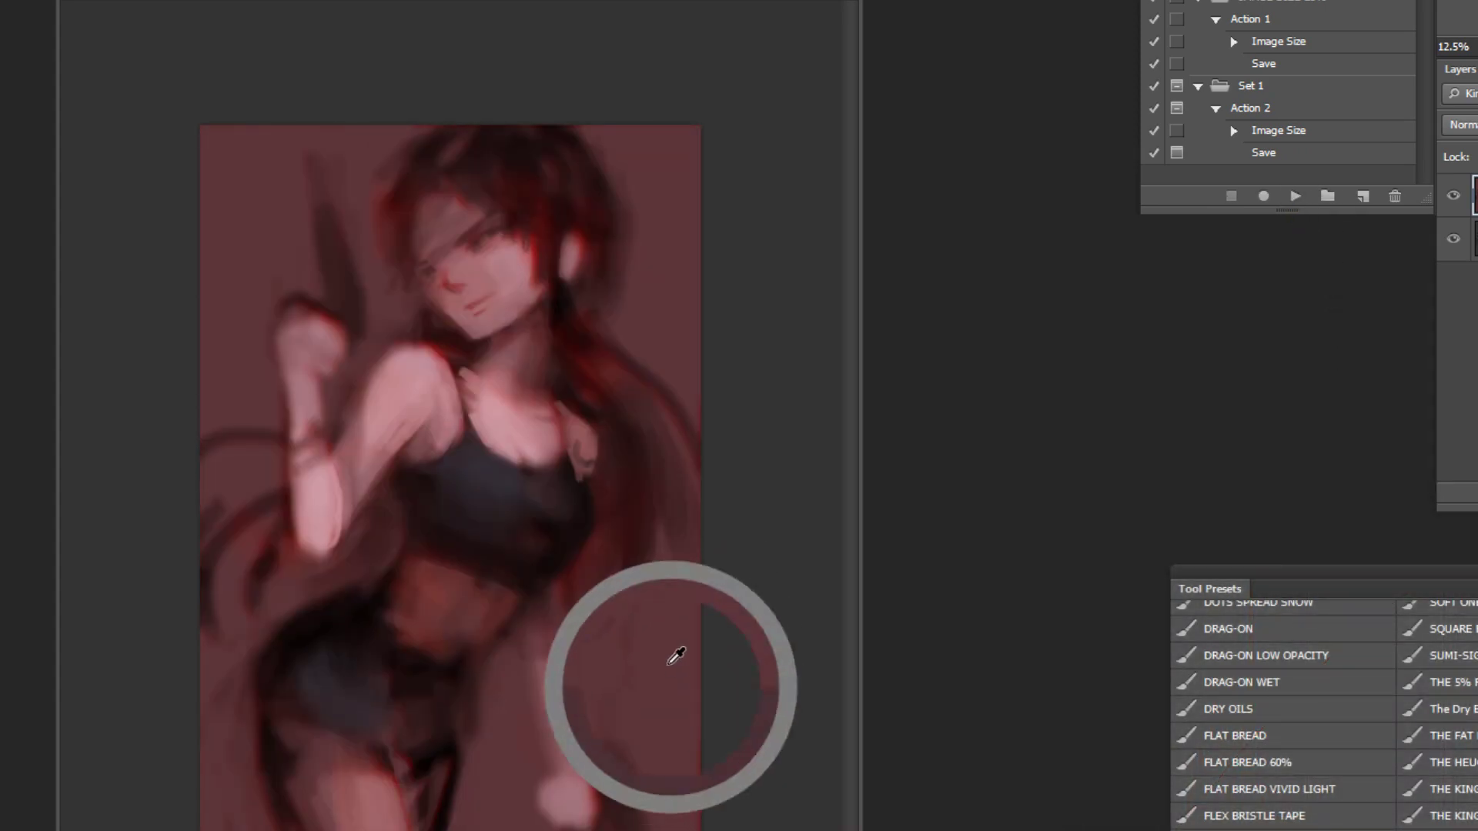
ctrl+click(597, 150)
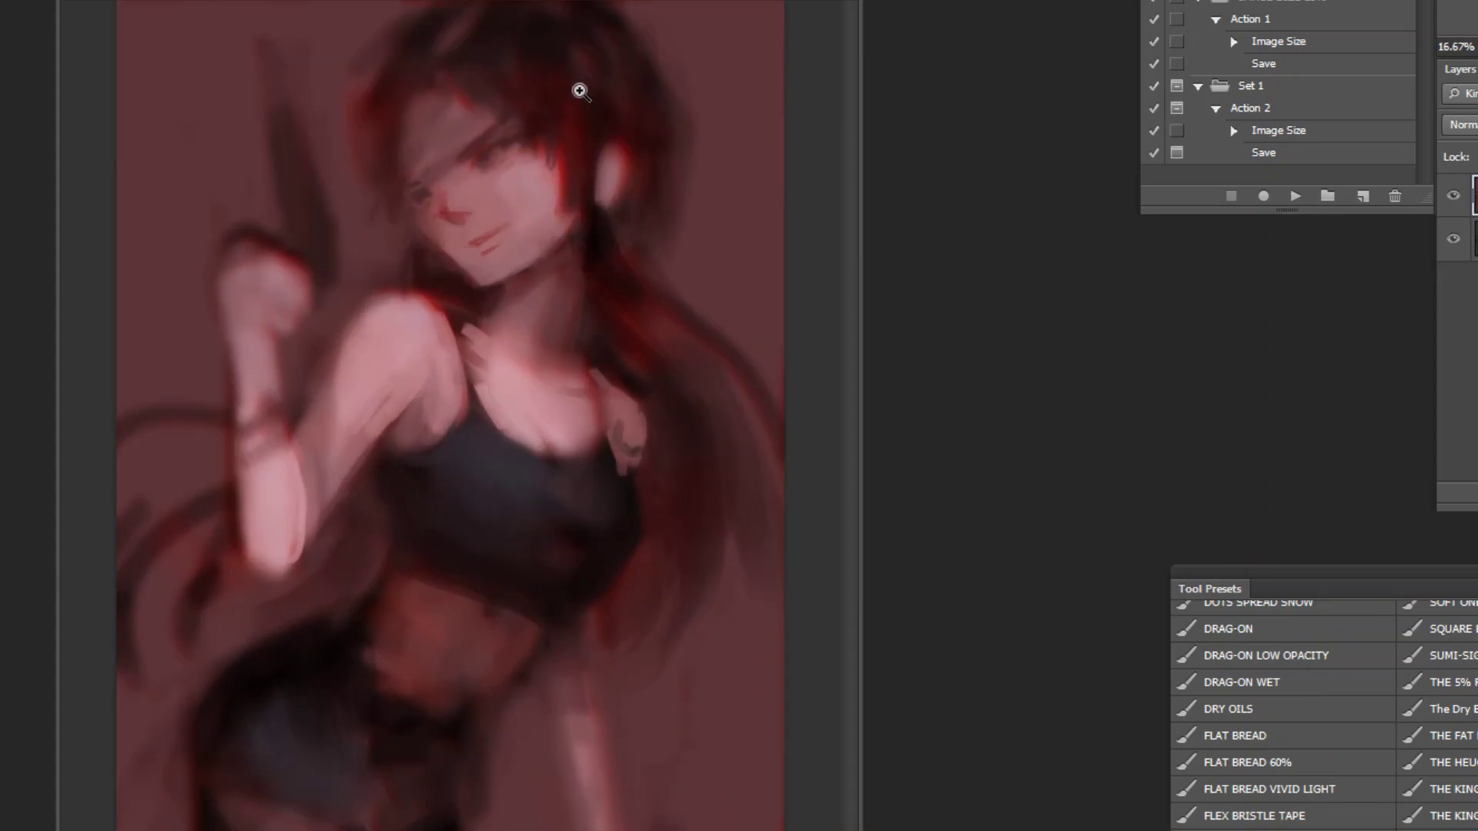
ctrl+click(582, 104)
alt+click(691, 390)
alt+click(693, 416)
alt+click(694, 432)
alt+click(694, 431)
Step: Apply a Curves adjustment that slightly lowers the Blue channel's midtones and shadows
key(ctrl+m)
click(1274, 538)
click(1236, 617)
mouse_move(1333, 688)
mouse_down()
mouse_move(1309, 683)
mouse_move(1314, 726)
mouse_move(1313, 703)
mouse_up()
click(1254, 752)
drag(1254, 760, 1255, 765)
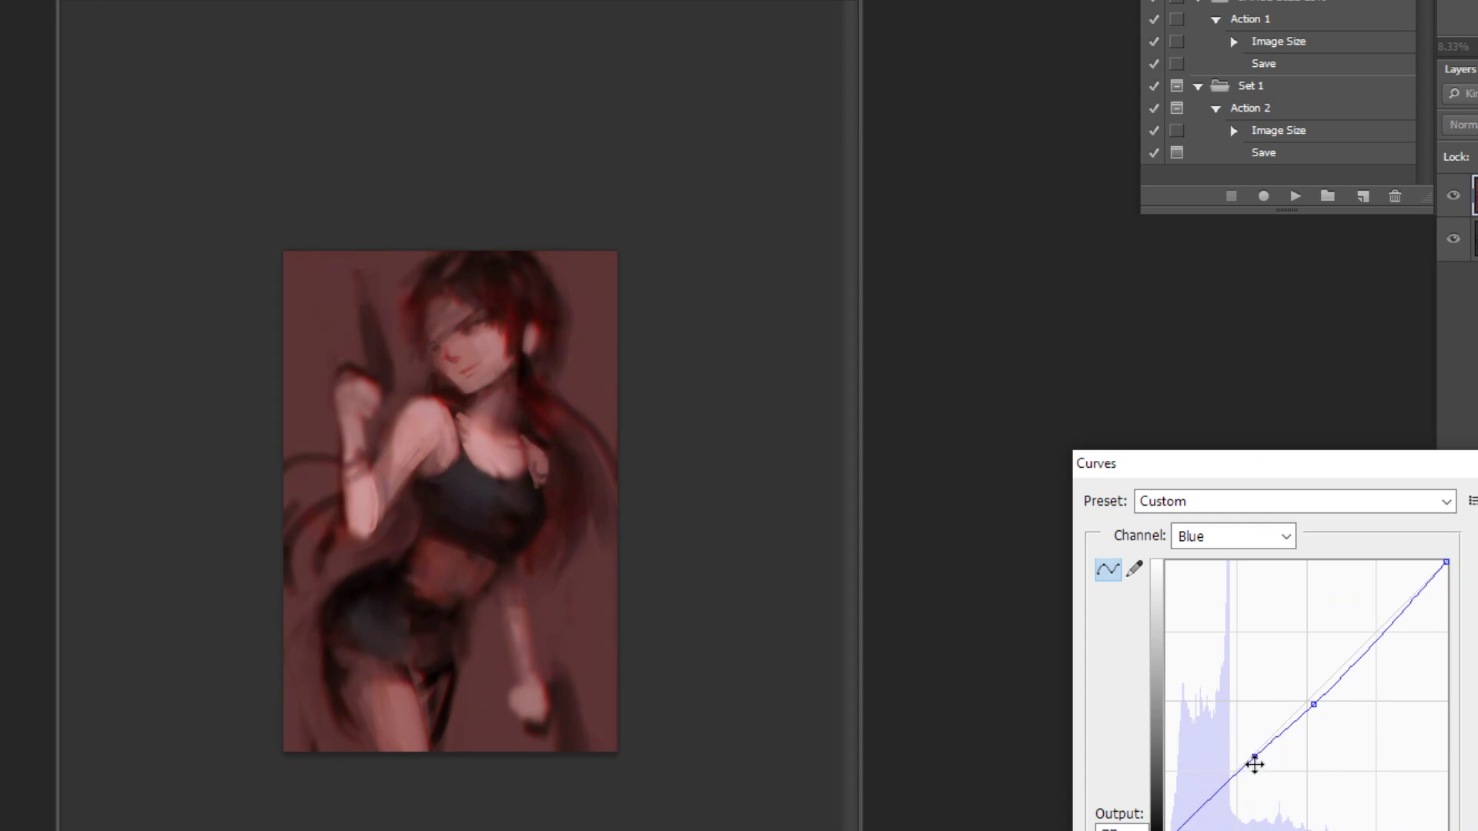
key(Return)
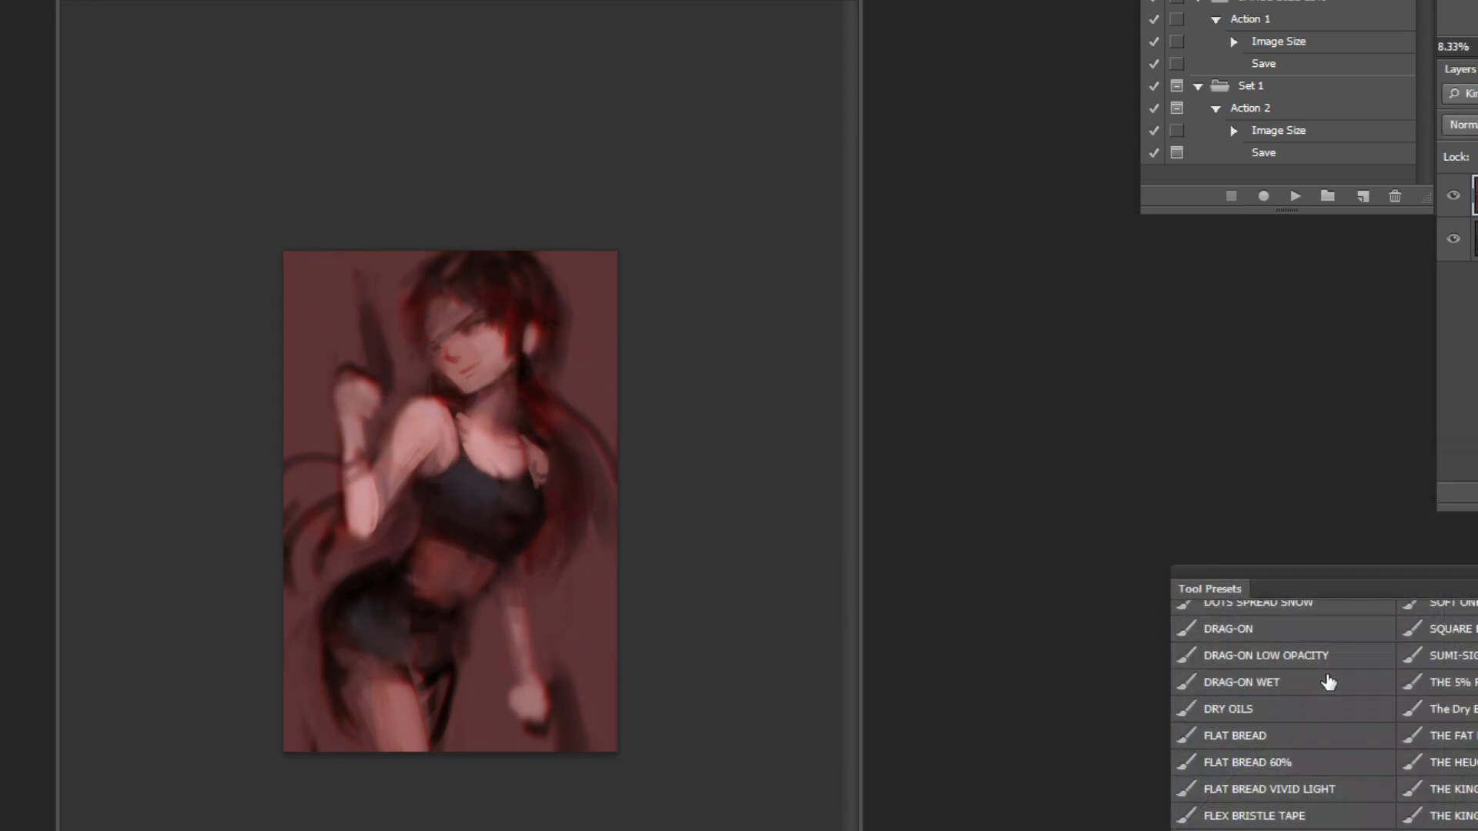
Step: Mirror the canvas back and blend sampled tones over the hair strands behind the raised elbow
key(ctrl+shift+h)
key(ctrl+plus)
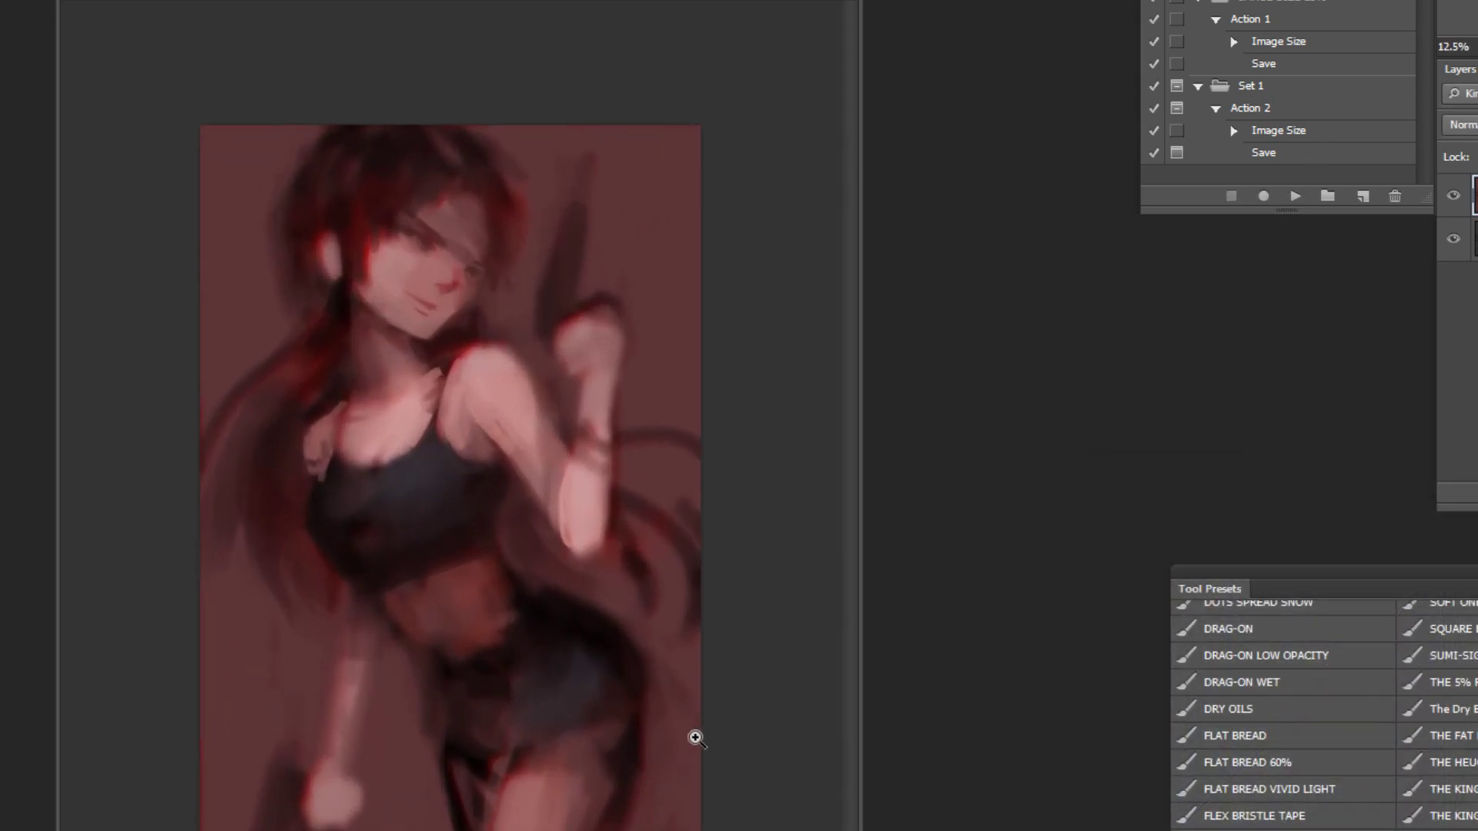
alt+click(650, 490)
mouse_move(664, 545)
mouse_down()
mouse_move(625, 577)
mouse_move(549, 552)
mouse_move(587, 609)
mouse_move(657, 587)
mouse_up()
alt+click(639, 563)
alt+click(581, 564)
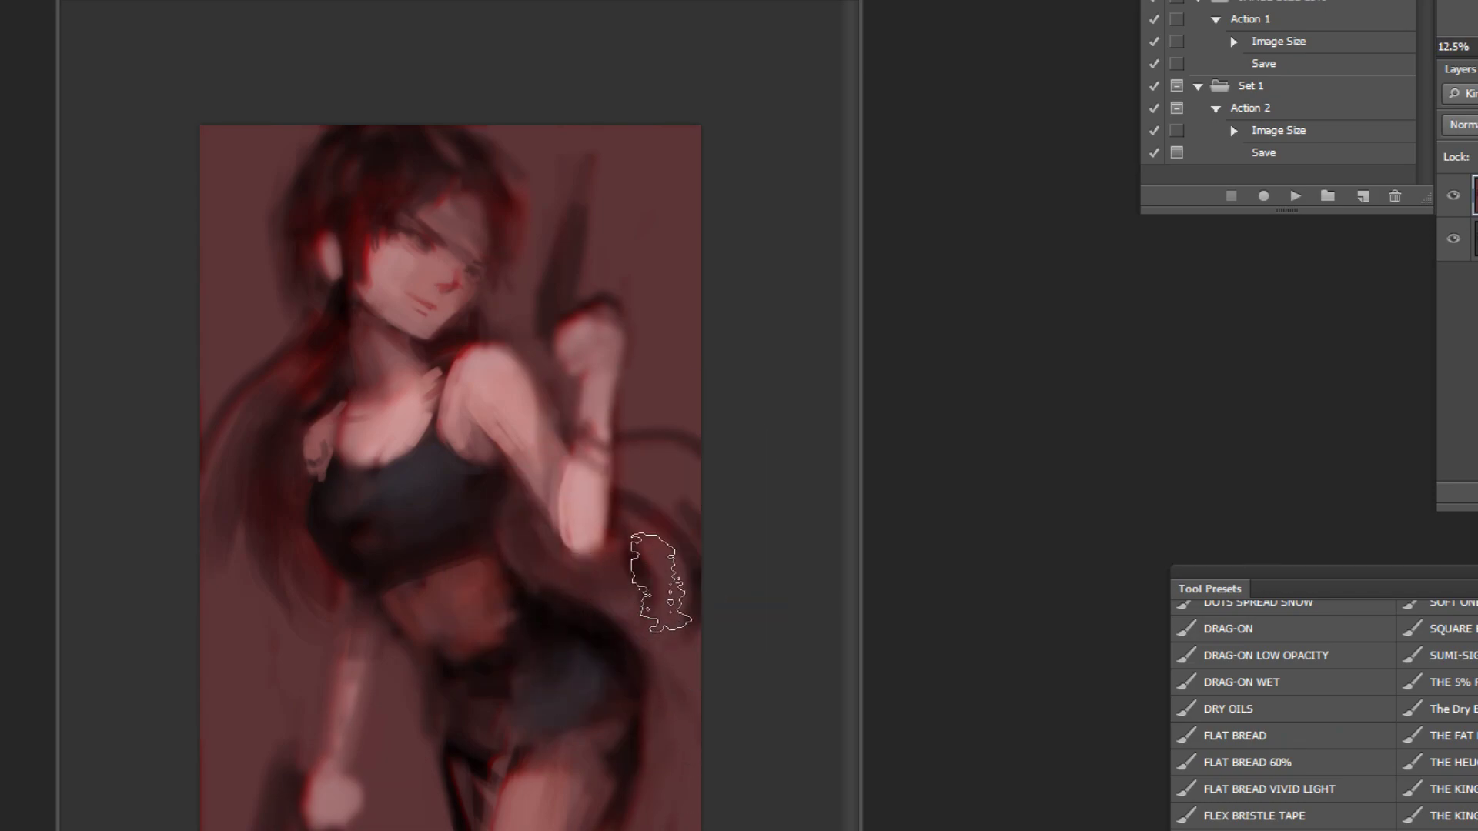
Step: Shrink the brush and darken the eyebrows, eyelids and mouth corner with fine strokes
click(403, 187)
click(373, 131)
click(373, 132)
alt+click(544, 531)
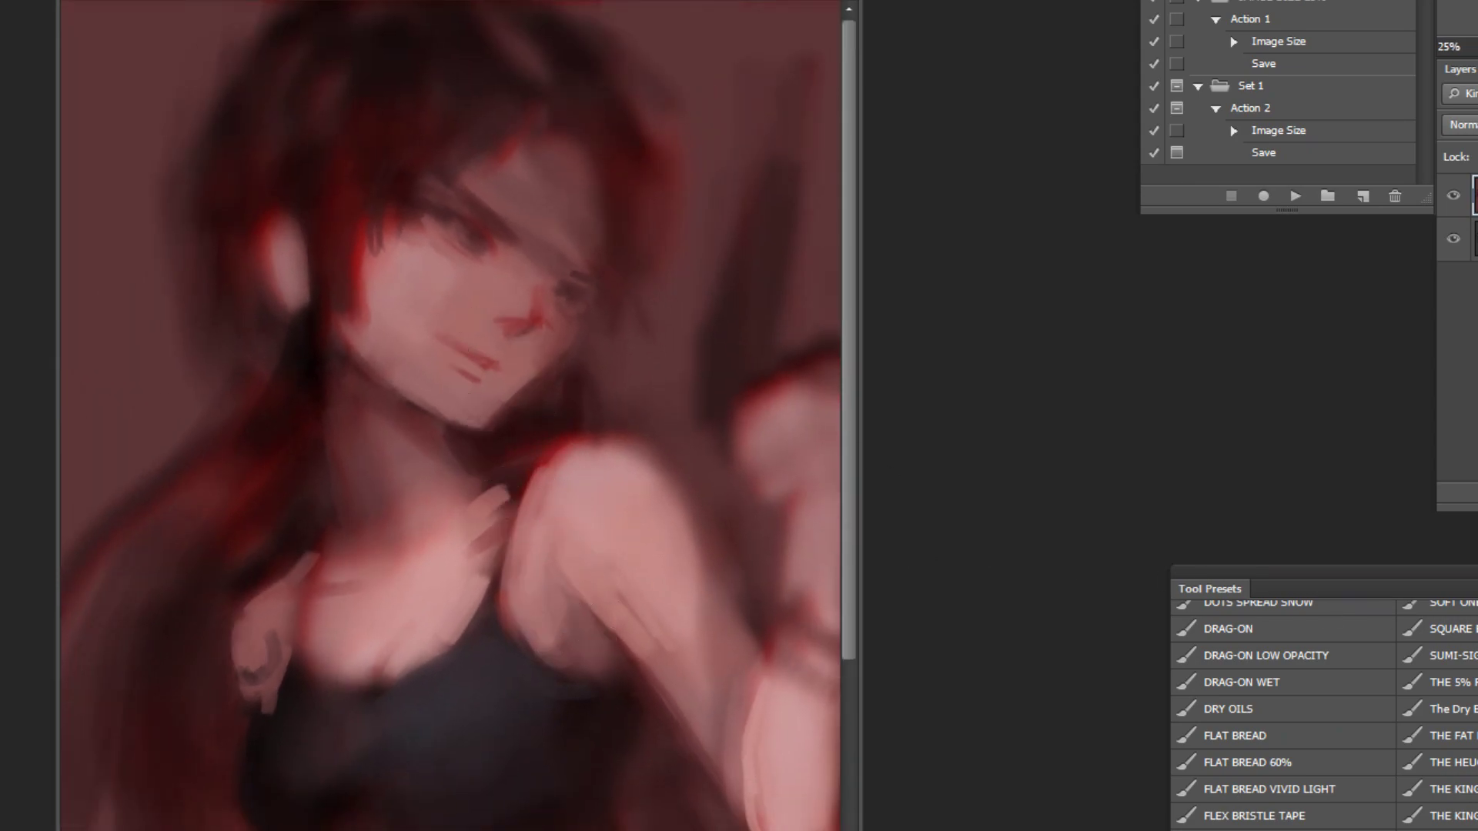
alt+click(514, 591)
click(495, 160)
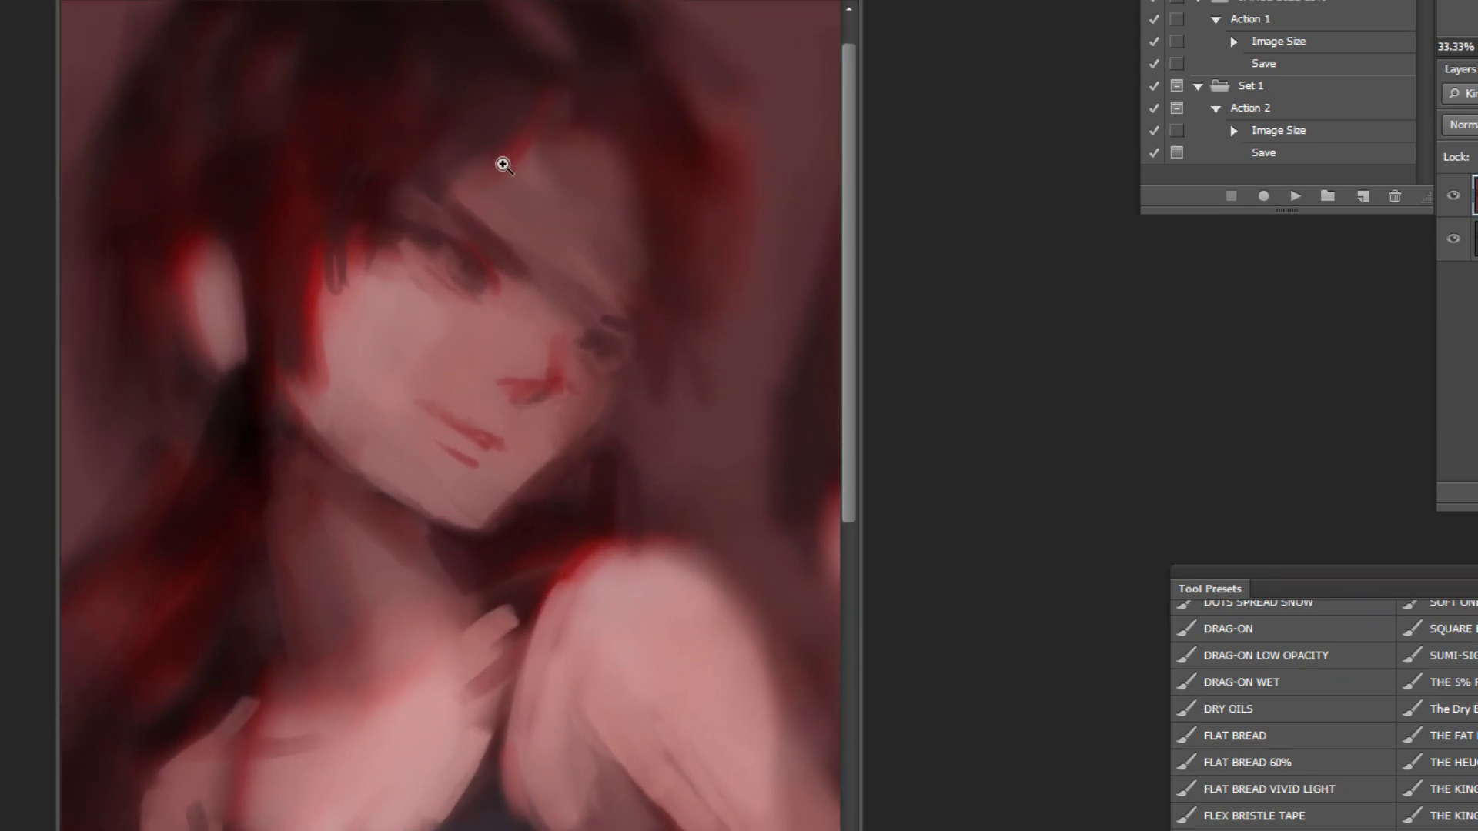
click(495, 160)
key(bracketleft)
key(bracketleft)
key(bracketleft)
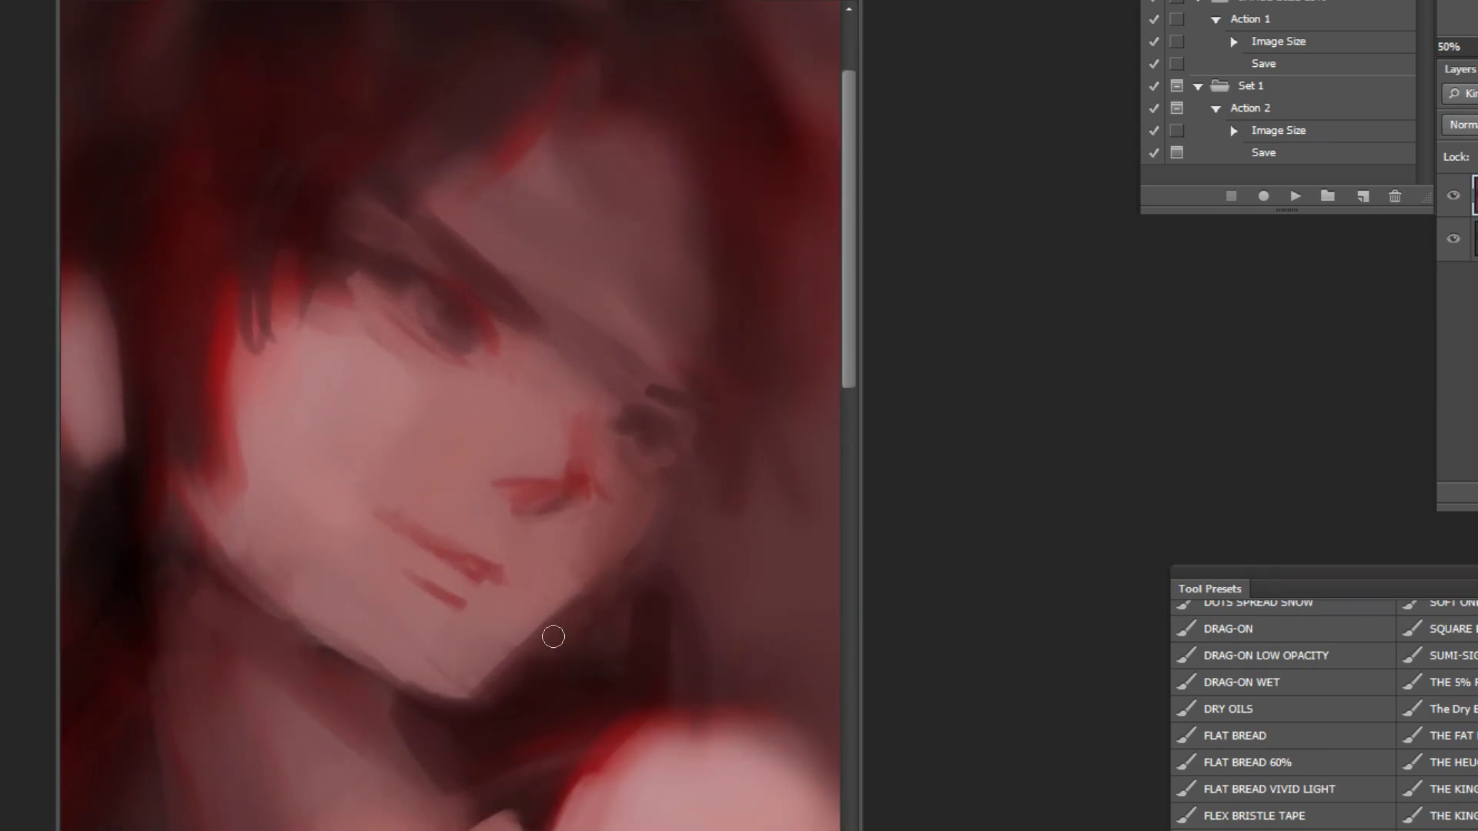
key(ctrl+z)
drag(469, 310, 486, 360)
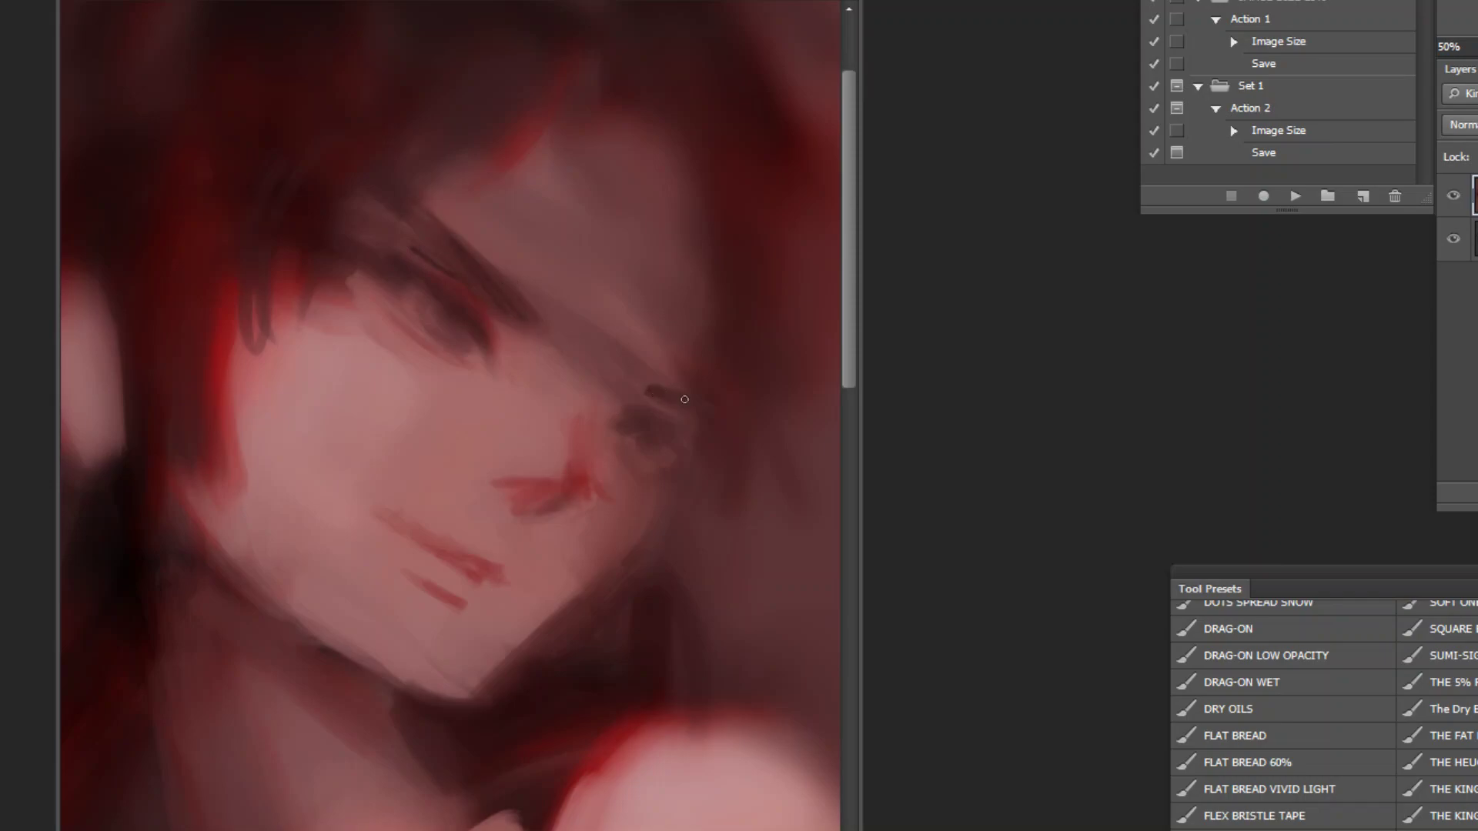
key(r)
drag(631, 678, 729, 538)
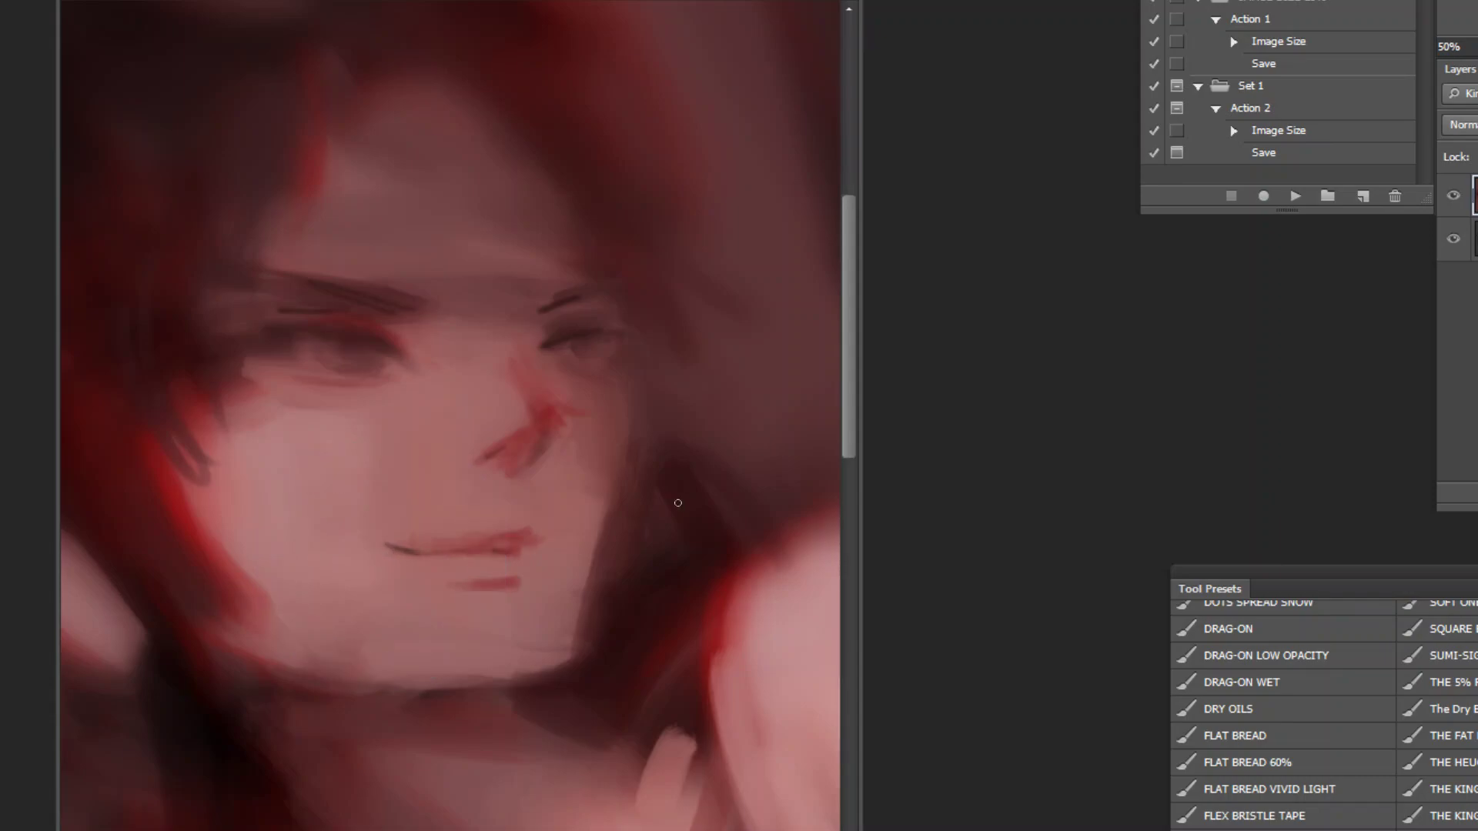
Step: Switch to a soft brush preset and repaint the far cheek and chin contour with tones sampled from the face
click(1437, 606)
scroll(1324, 714, up, 2)
click(1437, 645)
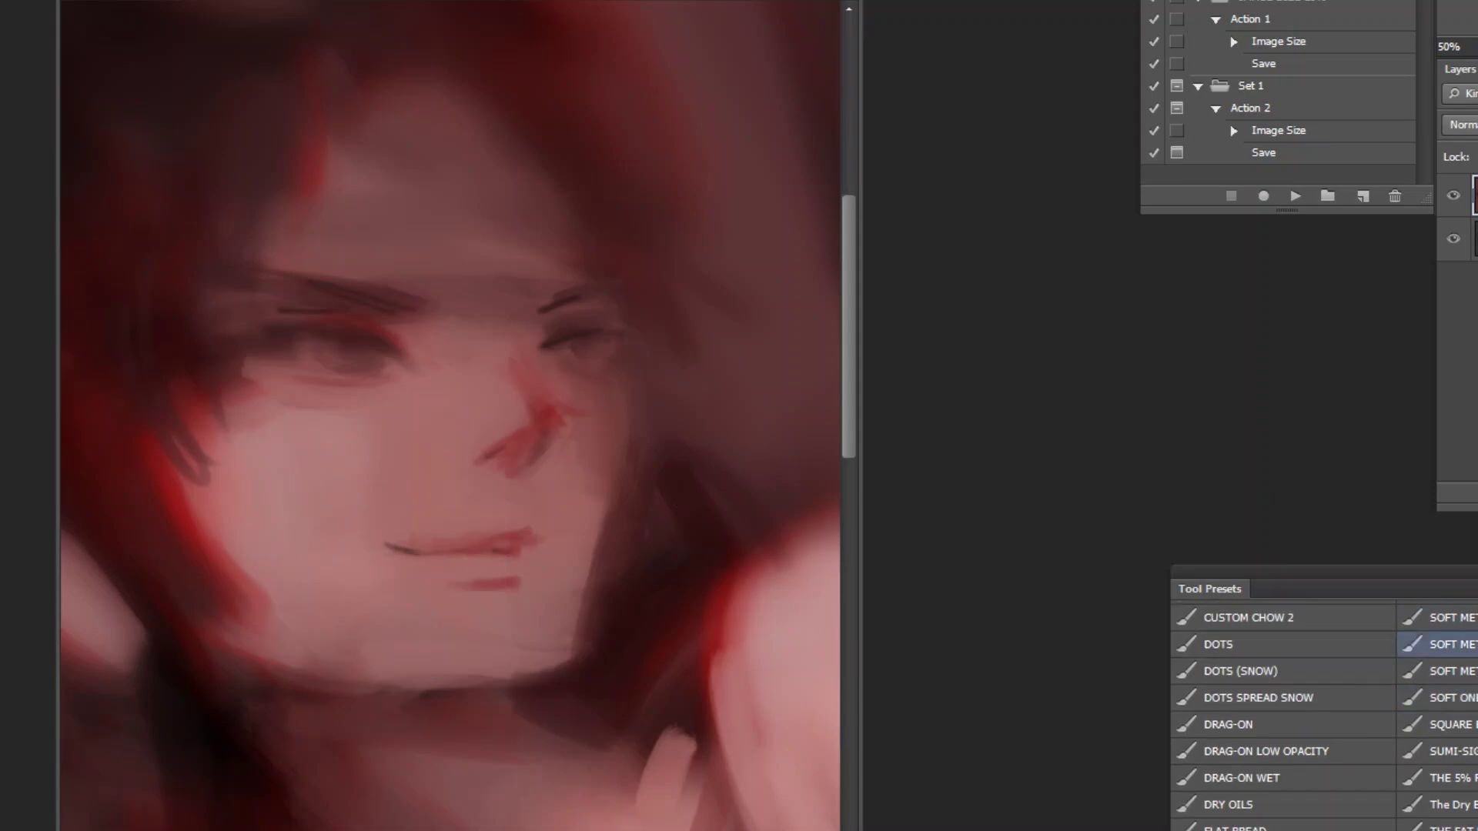
alt+click(625, 556)
drag(591, 608, 570, 681)
alt+click(574, 567)
drag(584, 589, 572, 666)
drag(611, 455, 583, 608)
alt+click(569, 571)
mouse_move(564, 670)
mouse_down()
mouse_move(423, 675)
mouse_move(558, 662)
mouse_move(537, 644)
mouse_move(404, 675)
mouse_move(462, 679)
mouse_up()
key(ctrl+z)
key(Escape)
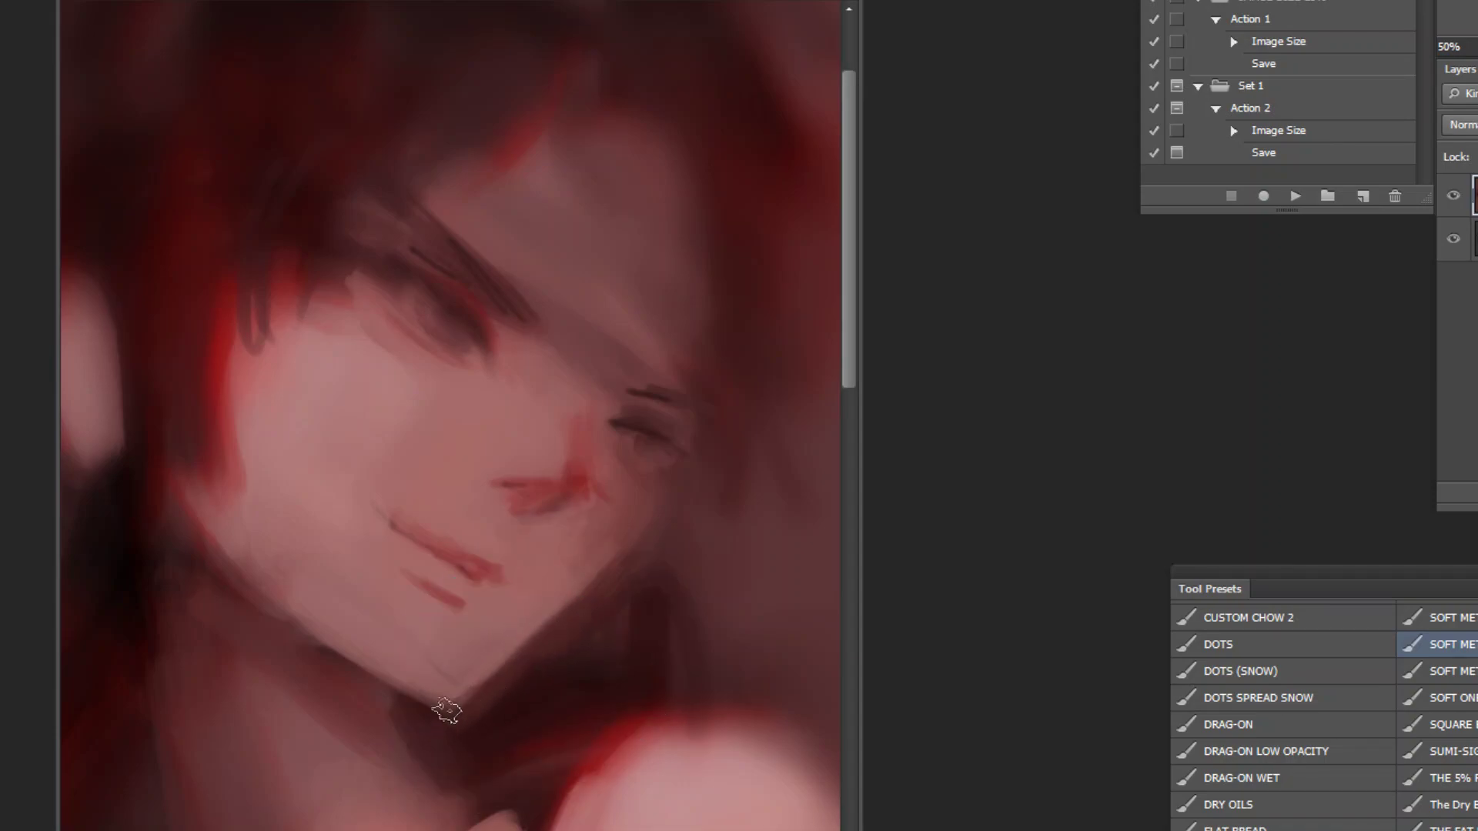
Step: Run the recorded action and mirror the canvas horizontally to check the face against the raised arm
click(1296, 198)
alt+click(696, 709)
alt+click(733, 673)
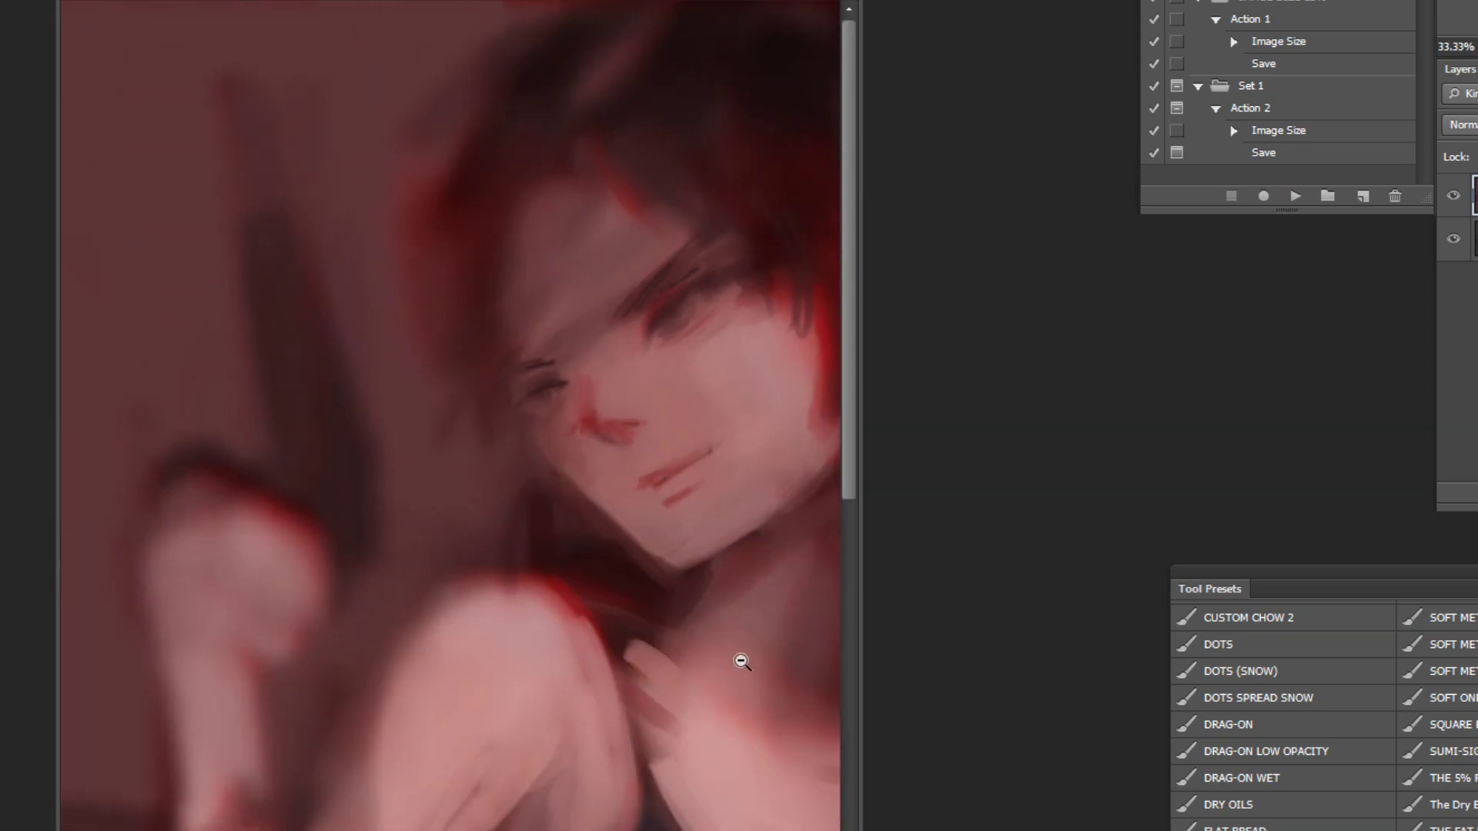
ctrl+click(693, 237)
ctrl+click(521, 346)
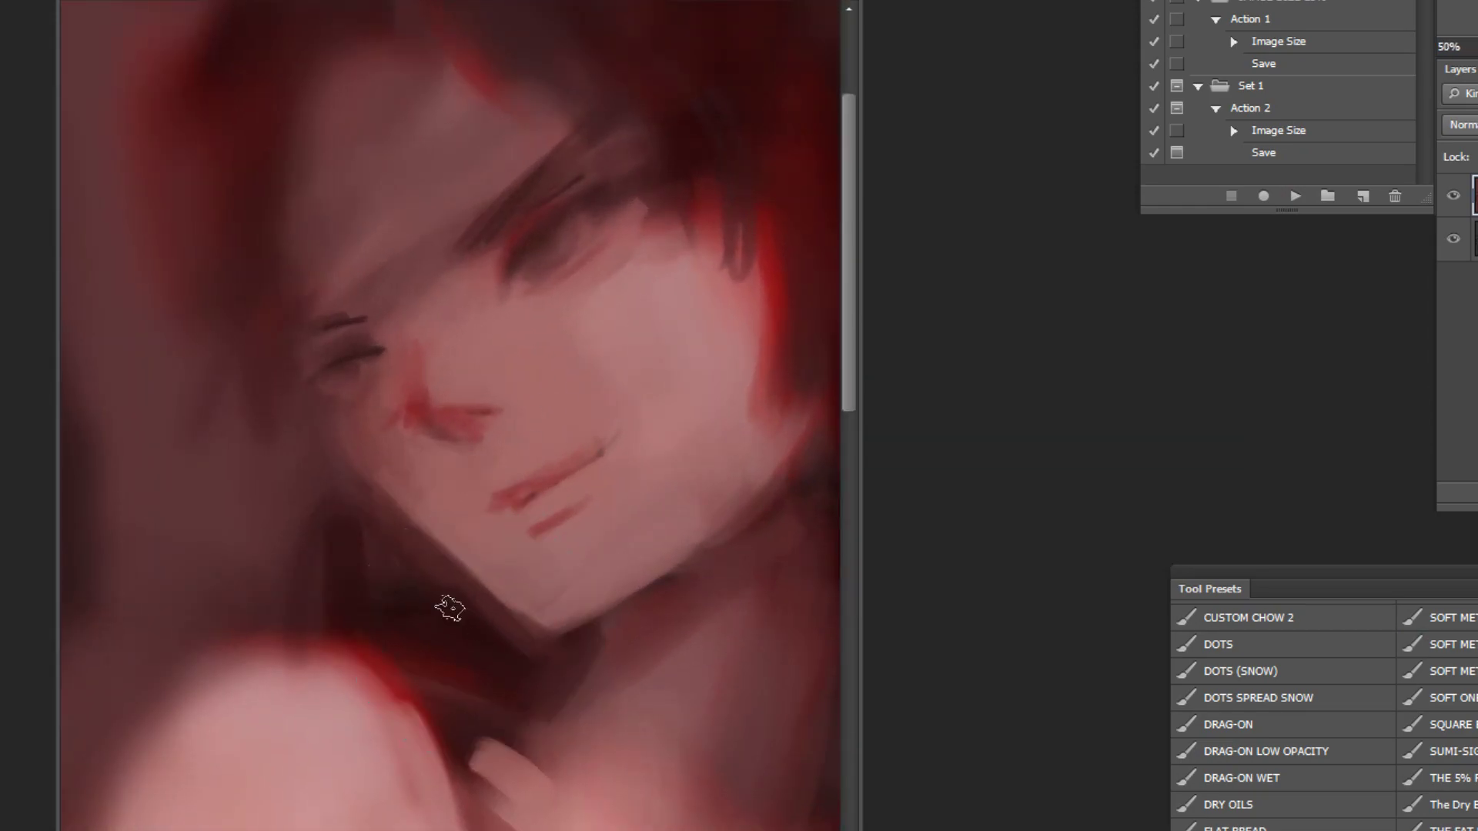
alt+click(666, 569)
alt+click(678, 556)
alt+click(692, 539)
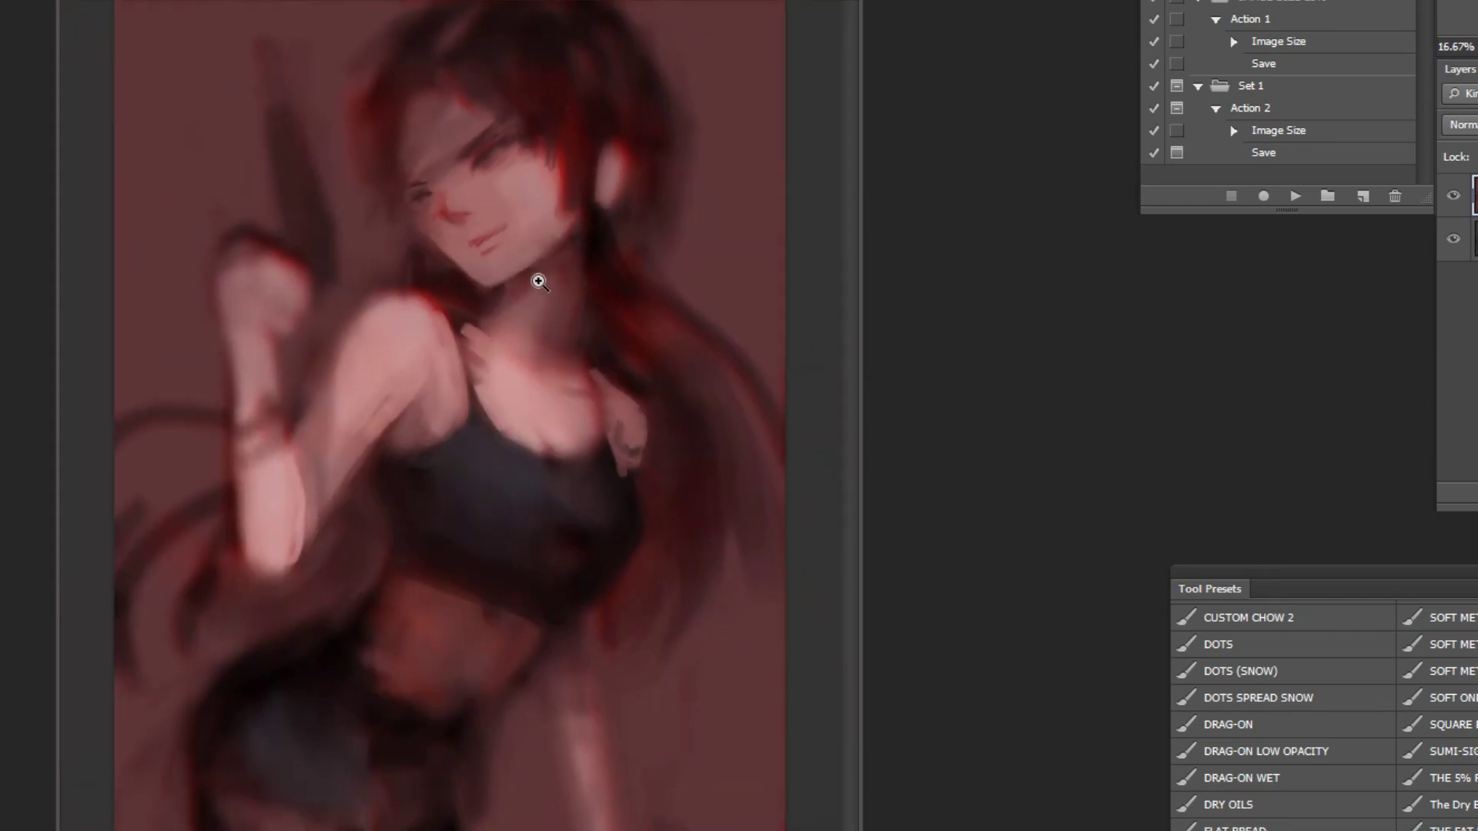
Step: Enlarge the brush and even out the far side of the dark top with sampled blue-black tones, undoing the last stroke
ctrl+click(540, 295)
mouse_move(670, 585)
mouse_down()
mouse_move(669, 550)
mouse_move(673, 602)
mouse_up()
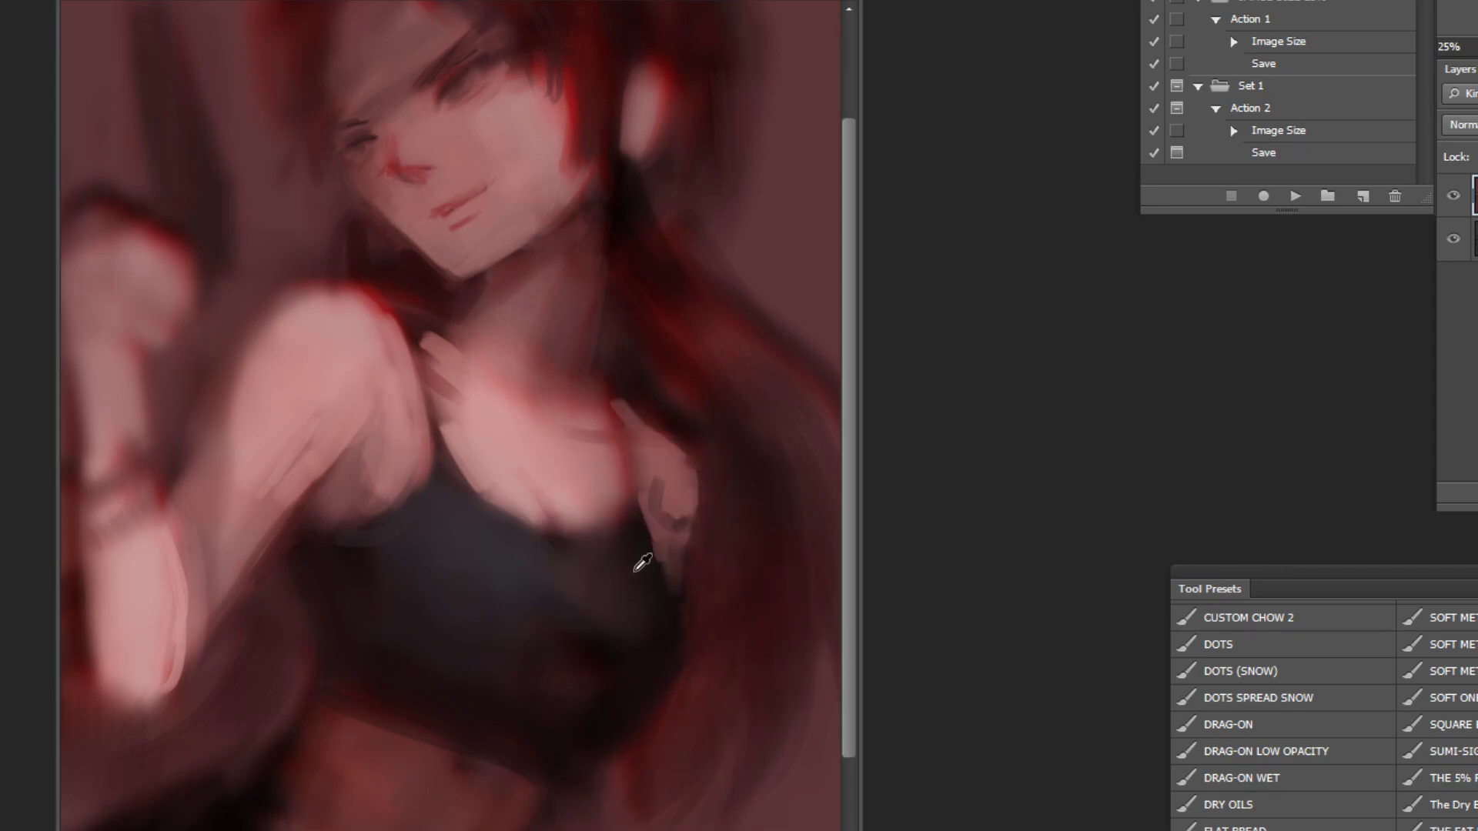
key(bracketright)
key(bracketright)
key(bracketright)
key(bracketright)
alt+click(571, 573)
drag(571, 573, 576, 595)
alt+click(515, 601)
drag(551, 643, 555, 667)
key(ctrl+z)
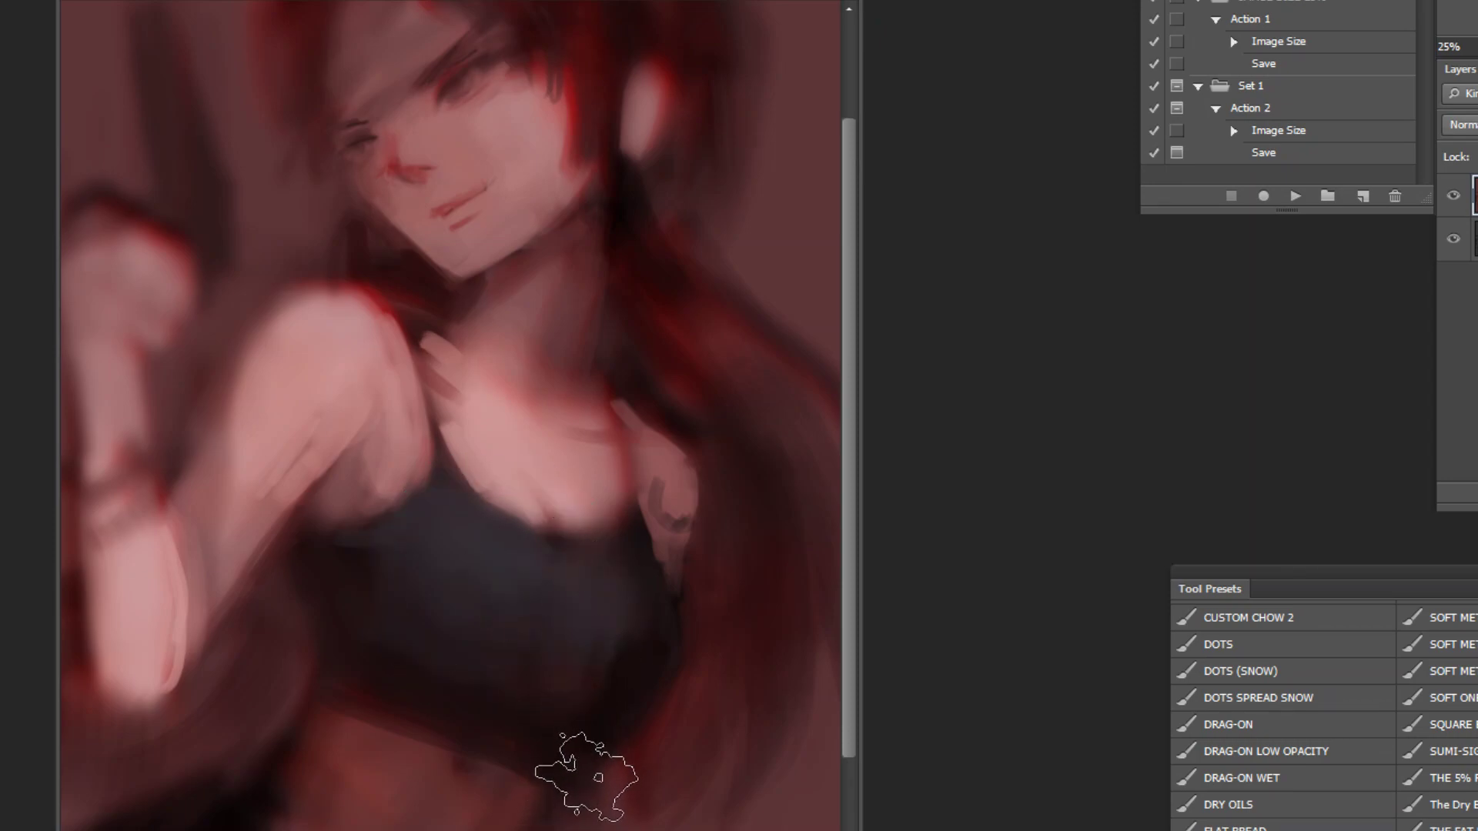
Step: Switch to the Kyle's Real Oils - Bristly Bob preset and blend soft fold strokes across the chest of the top
scroll(1282, 716, down, 10)
scroll(1282, 716, up, 3)
click(1345, 772)
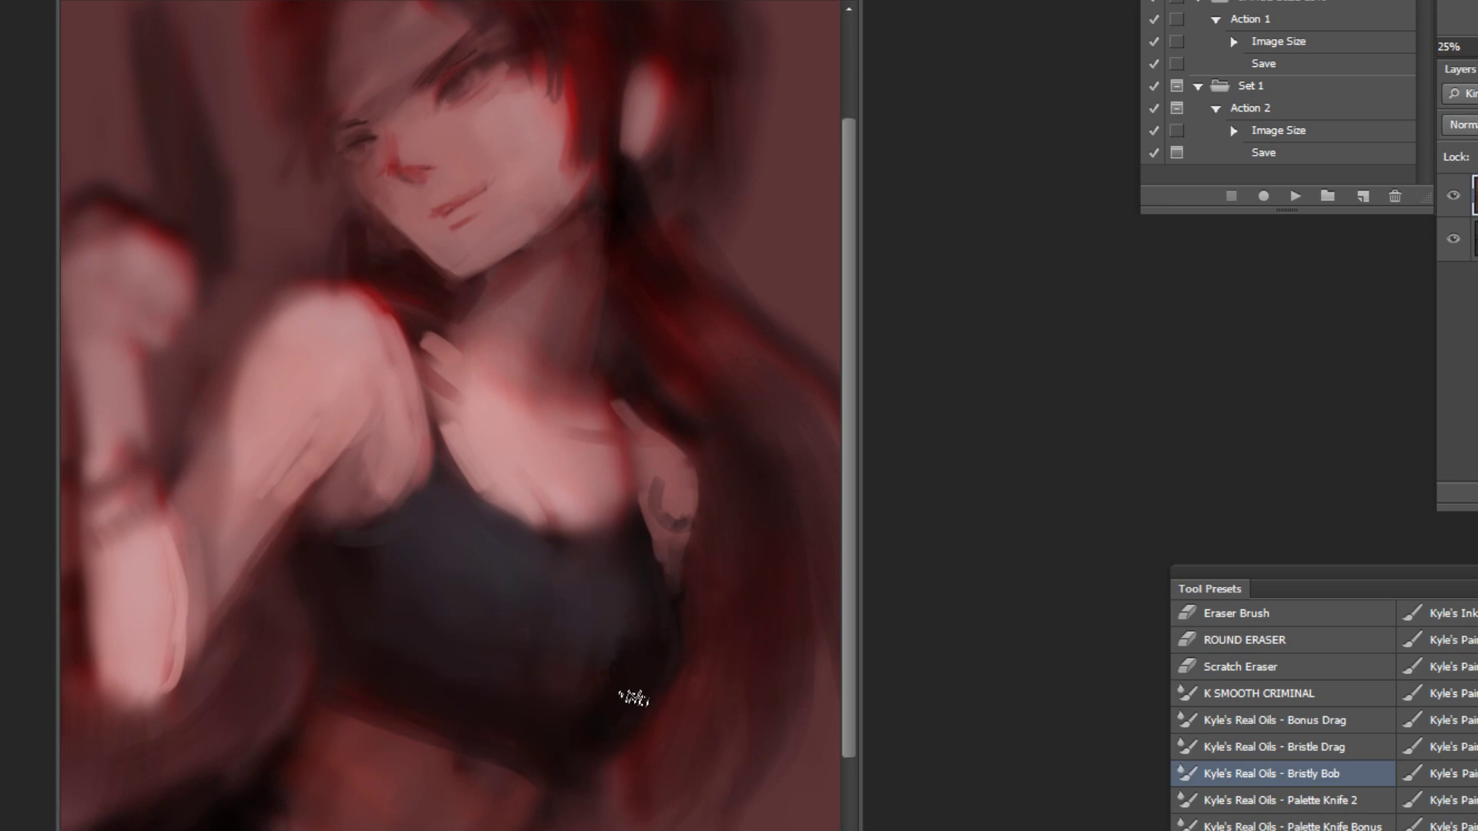
key(])
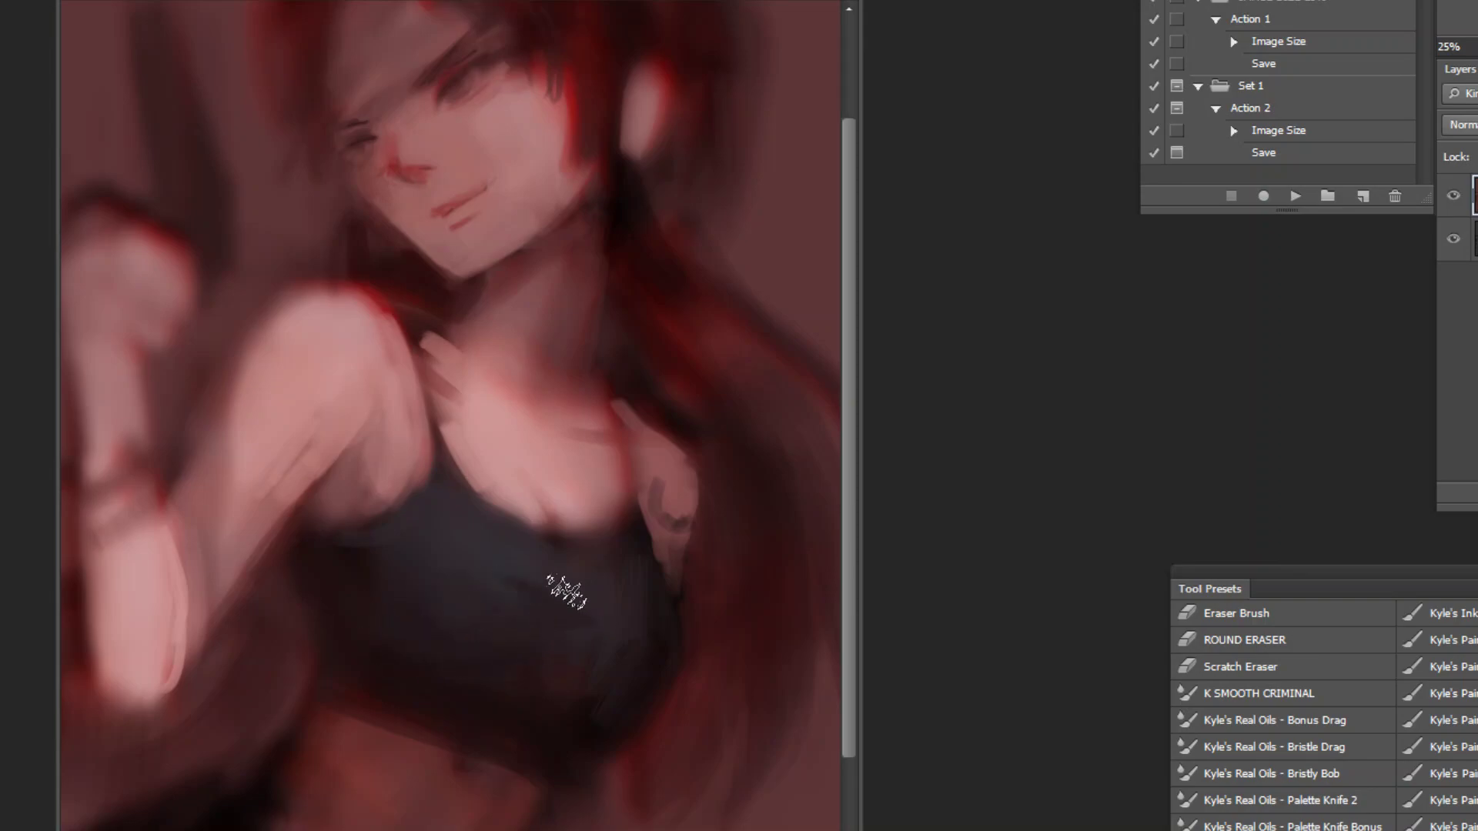
alt+click(538, 562)
drag(538, 561, 603, 597)
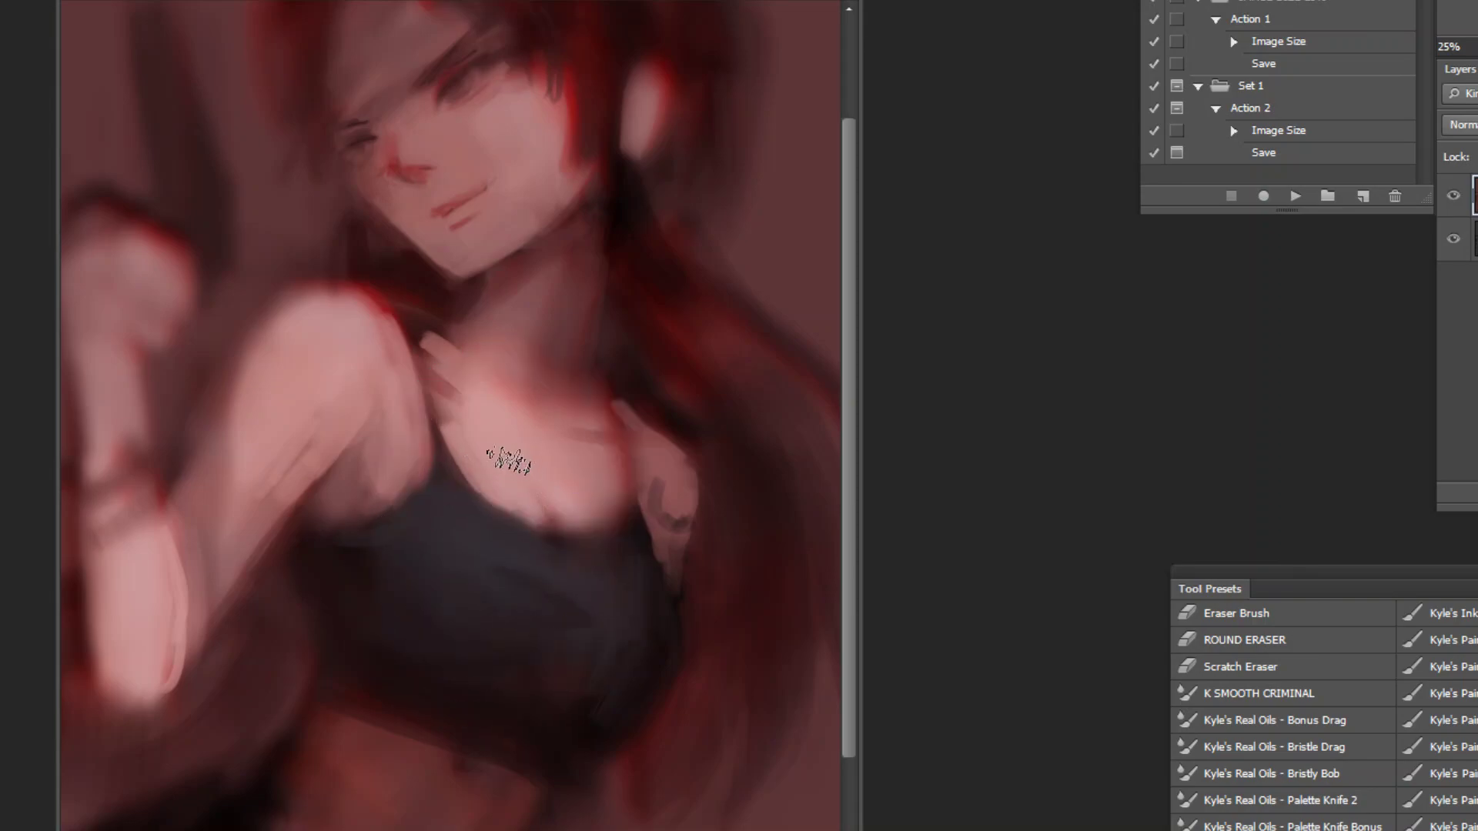
Step: Paint bristle strokes along the raised shoulder and upper arm with skin tones sampled from the arm
click(408, 402)
drag(416, 351, 397, 436)
alt+click(366, 377)
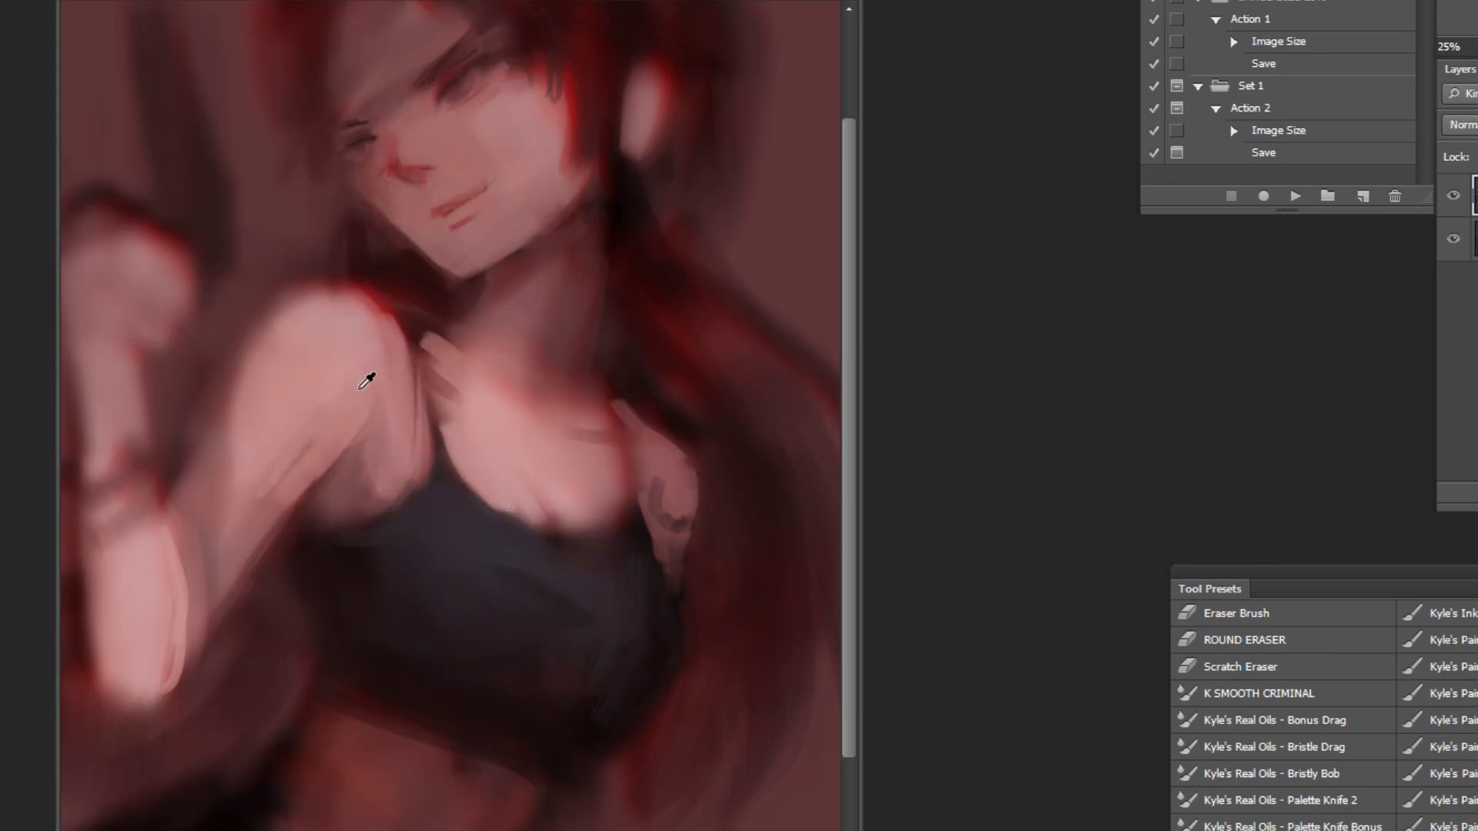
drag(241, 571, 353, 426)
drag(241, 604, 349, 422)
alt+click(428, 522)
alt+click(428, 522)
alt+click(578, 640)
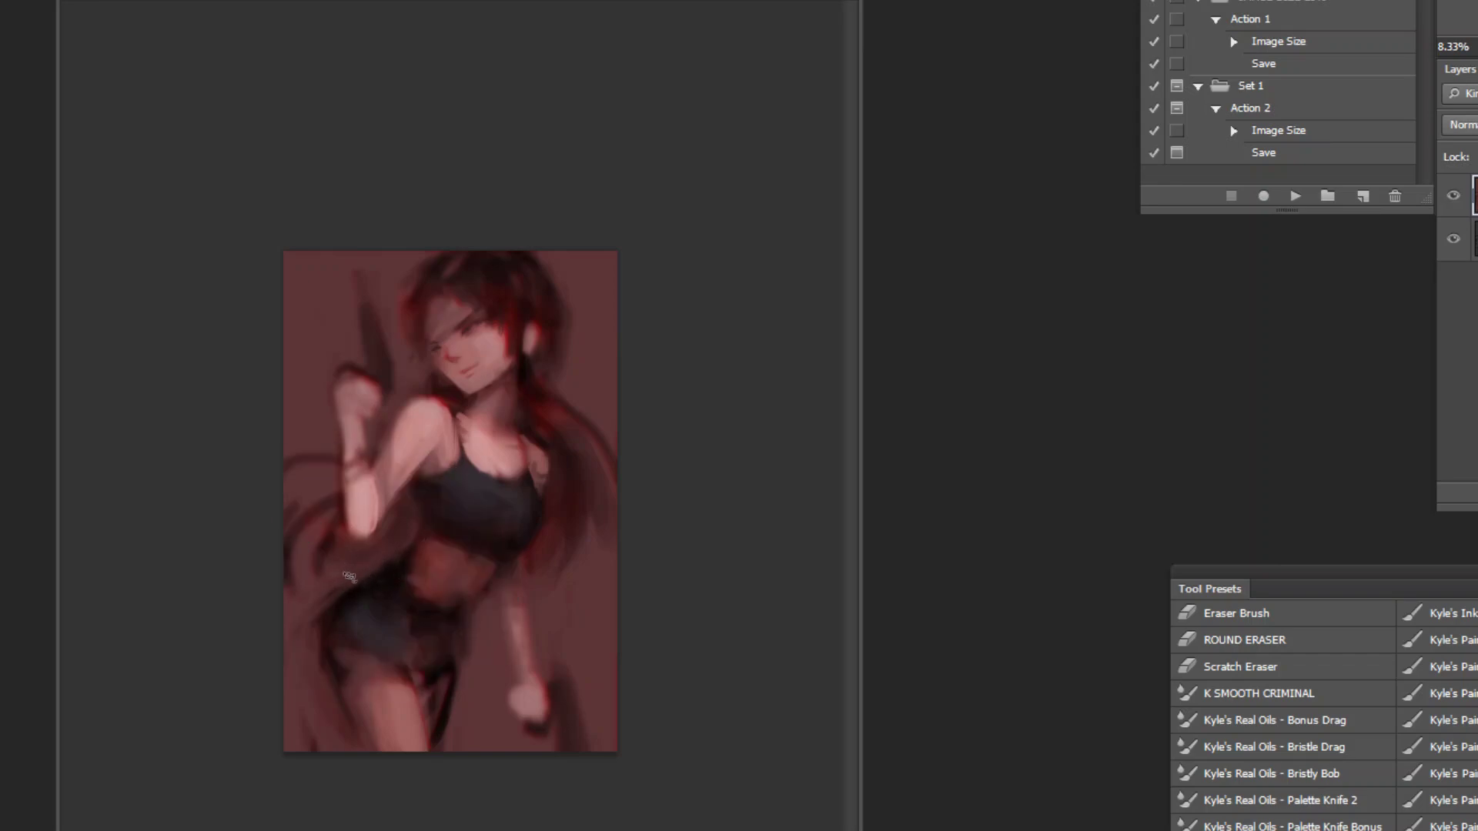
Step: Run the recorded action and mirror the canvas horizontally to check the whole pose
click(403, 539)
click(1292, 197)
key(ctrl+plus)
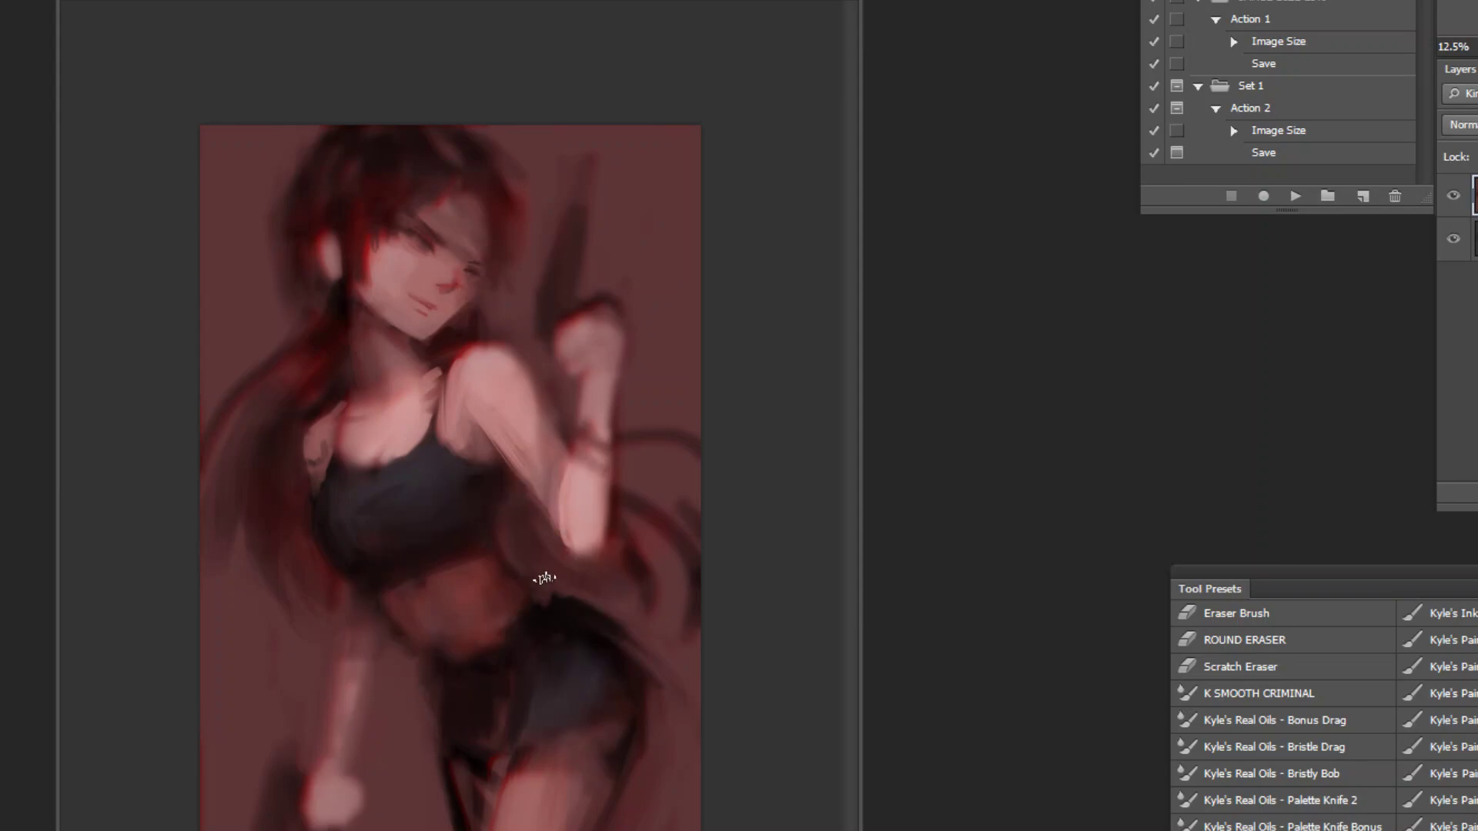
Step: Sample the reddish midriff tone, switch to another brush preset and smooth the dark front of the shorts
alt+click(466, 583)
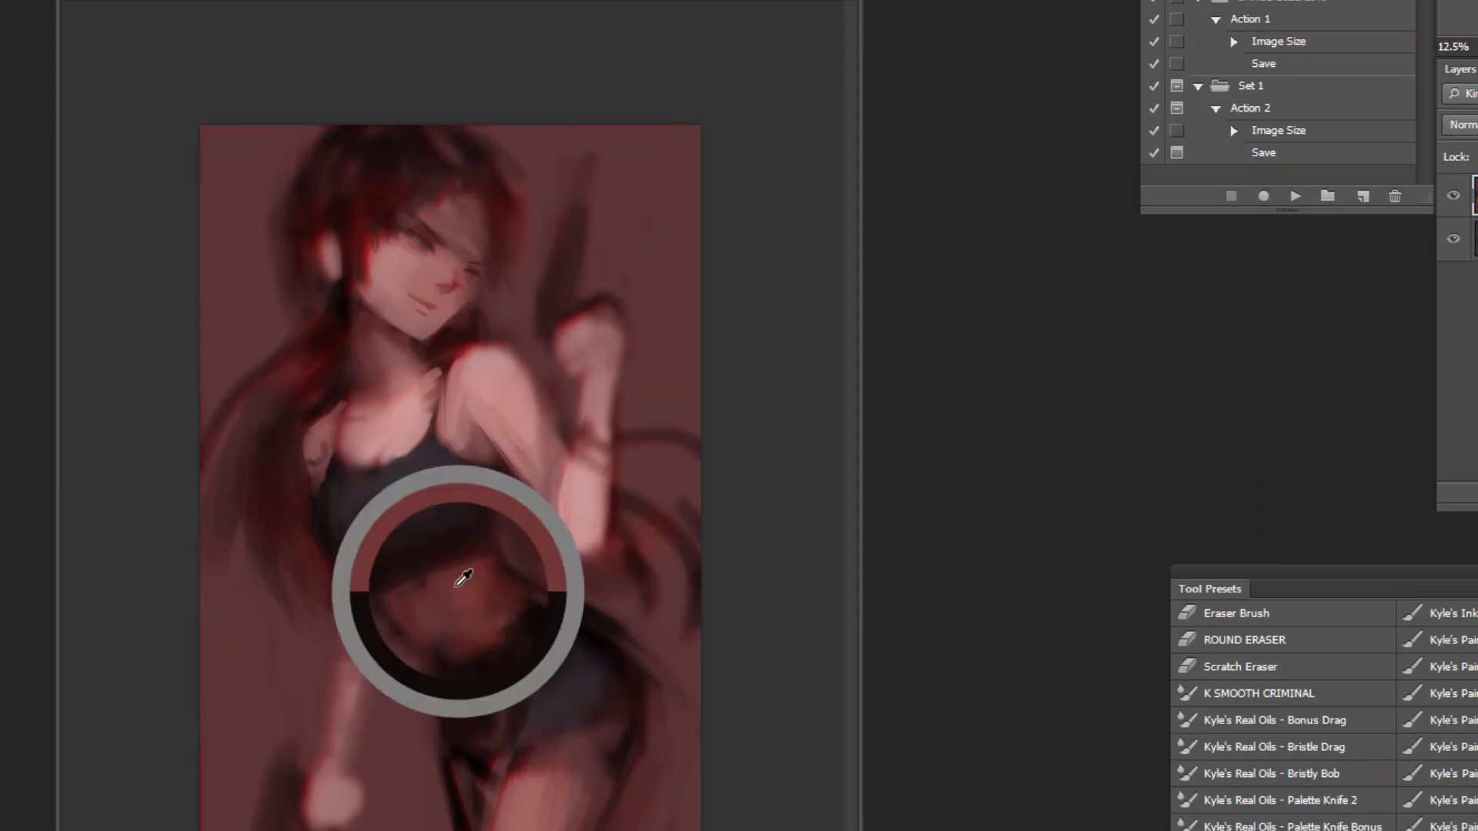
key(ctrl+plus)
key(ctrl+plus)
scroll(1325, 716, down, 10)
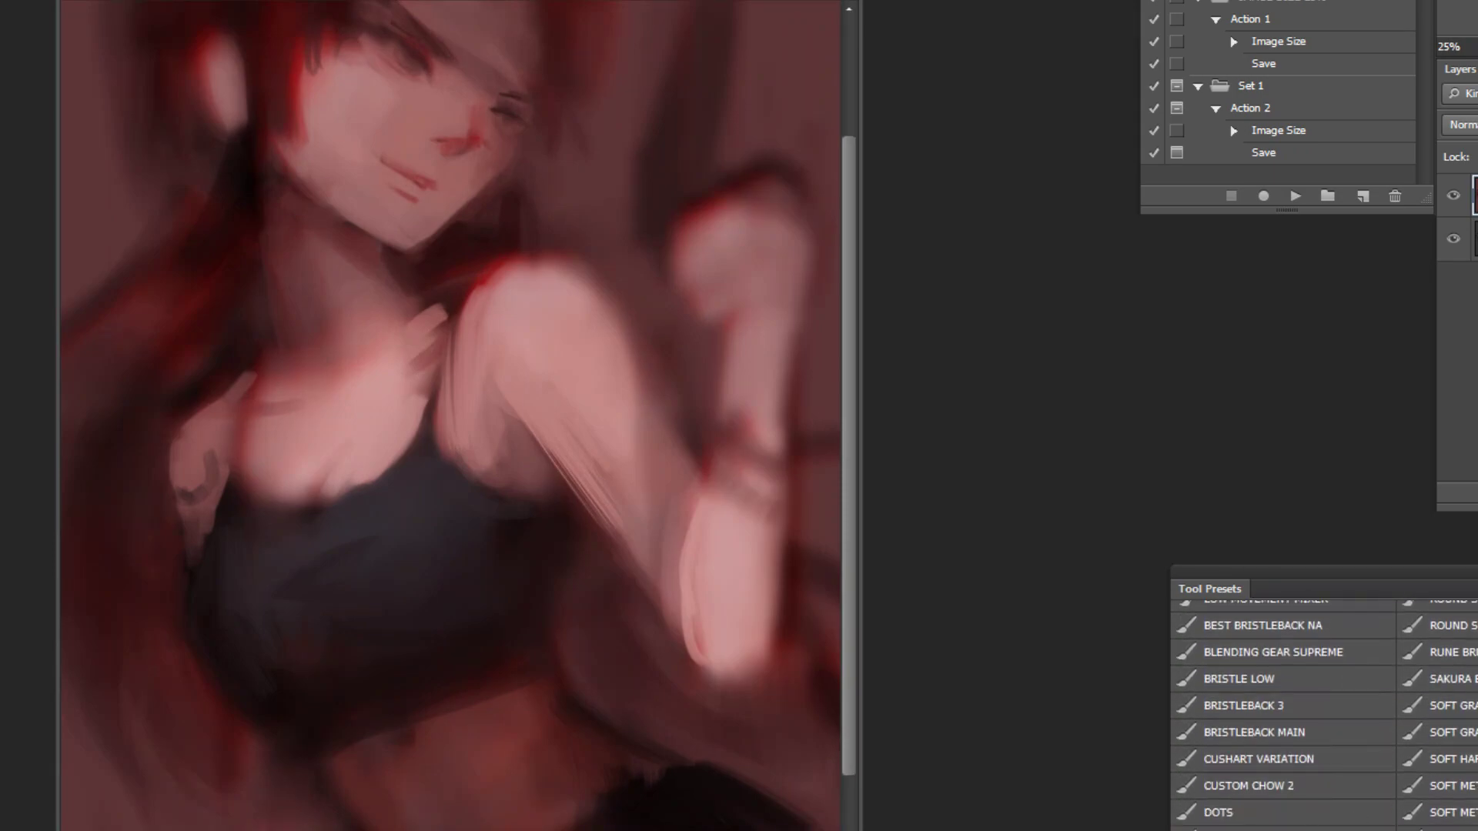
scroll(1324, 732, down, 3)
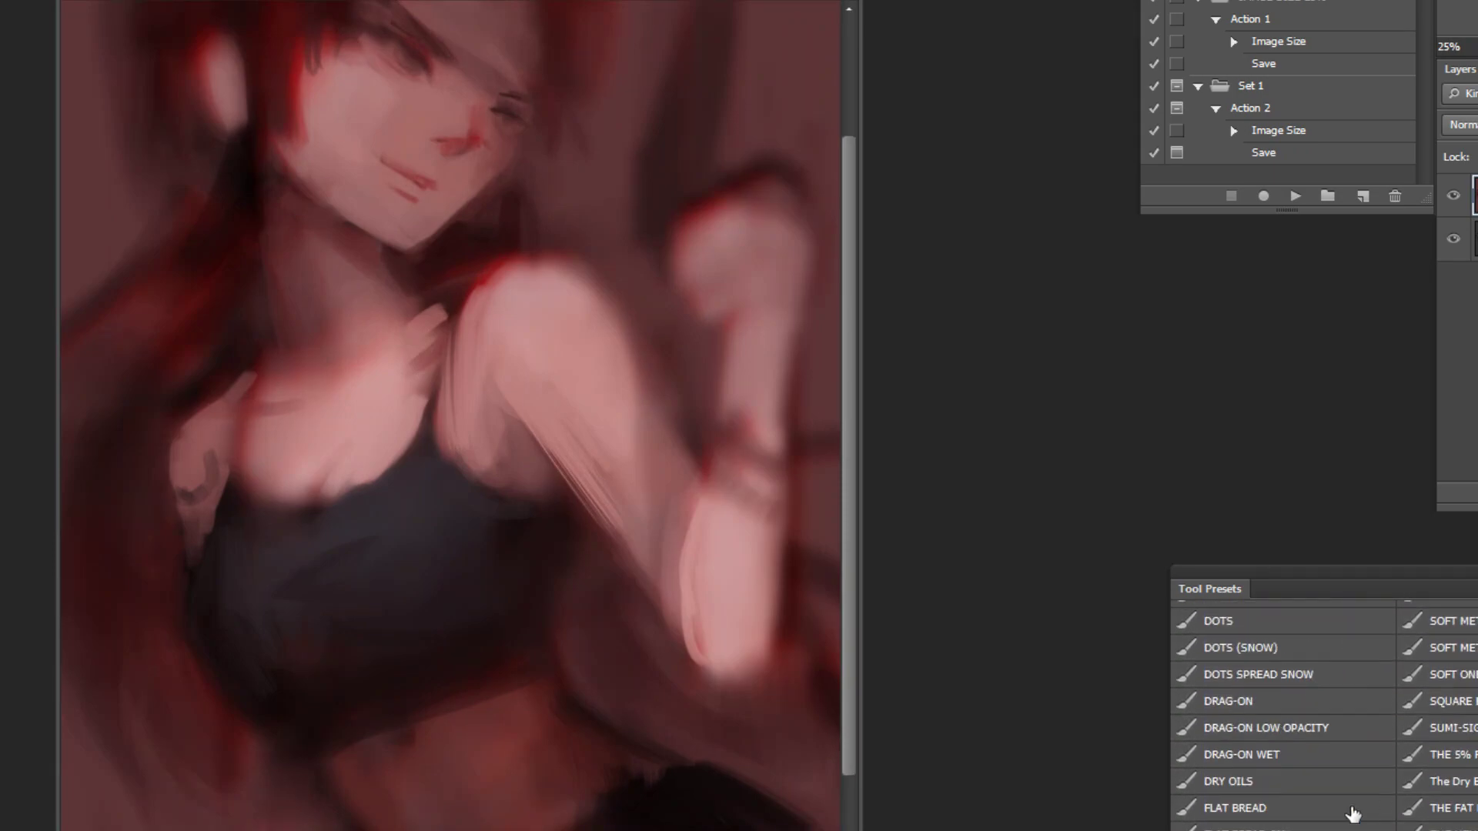
scroll(709, 732, down, 2)
key(l)
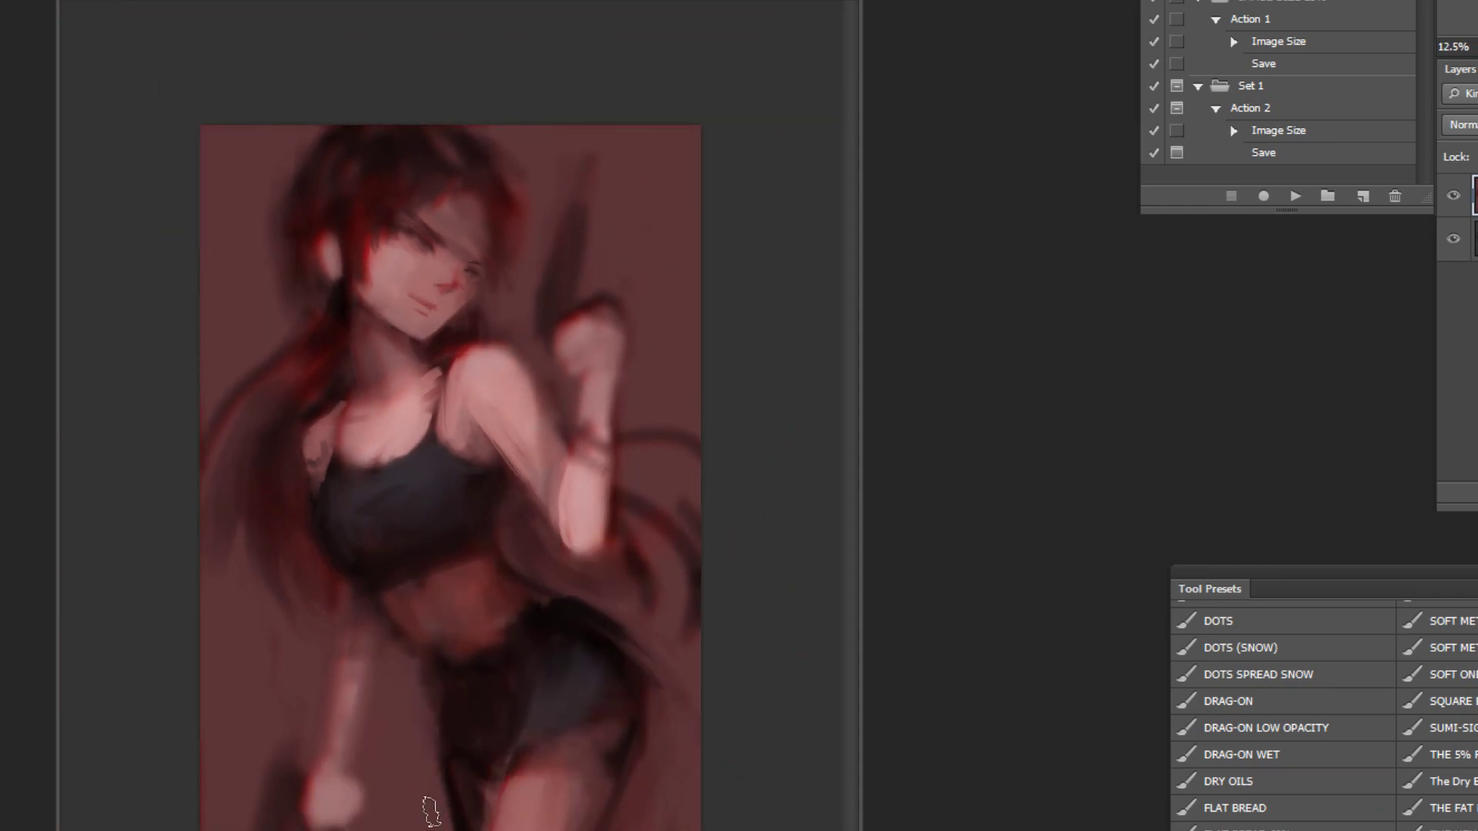
Step: Examine the face, raised arm and upper body at several magnifications
key(i)
key(b)
key(z)
click(431, 208)
click(428, 201)
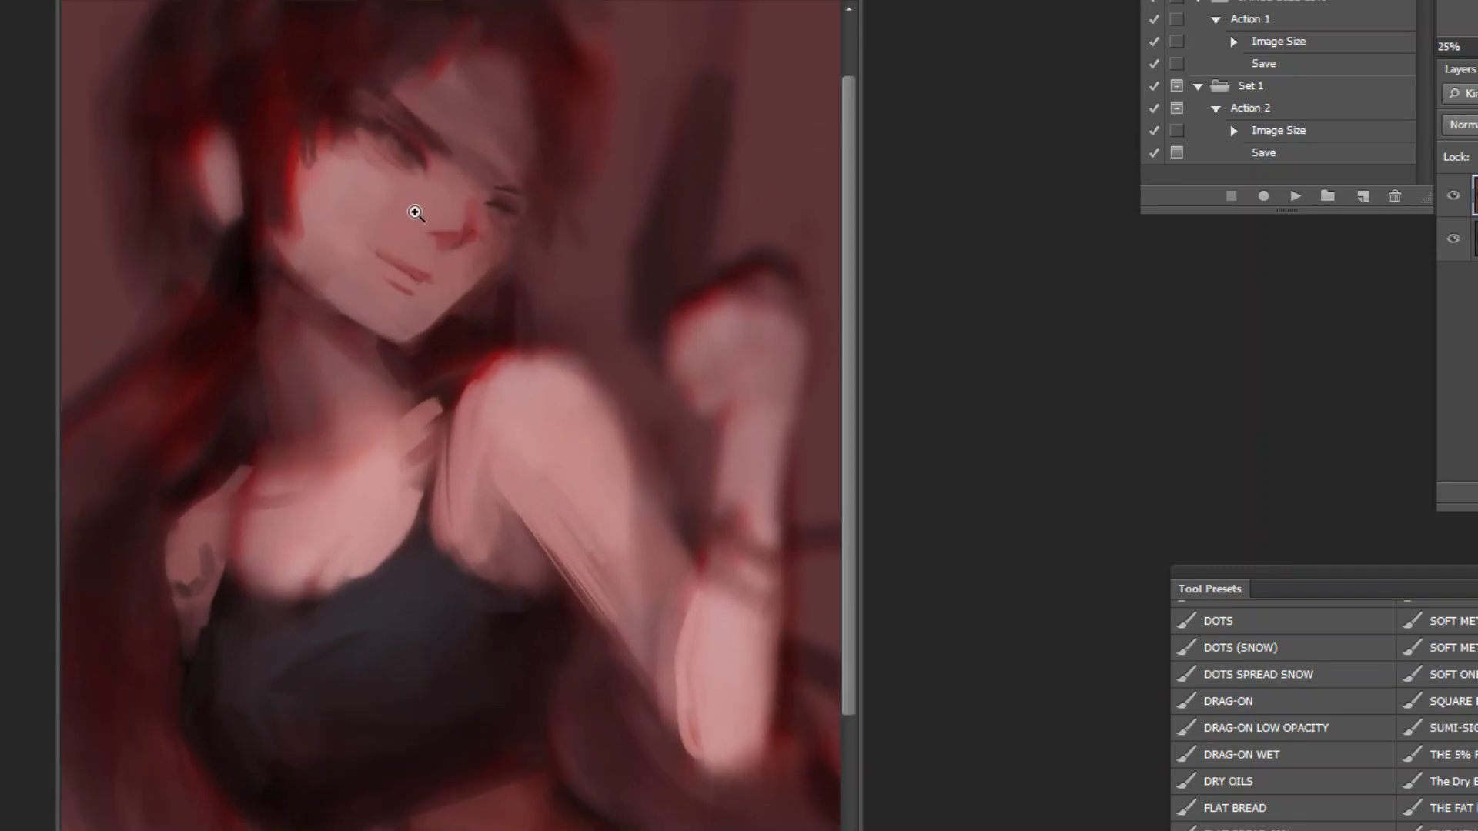
alt+click(594, 508)
alt+click(593, 508)
click(392, 366)
click(393, 366)
key(b)
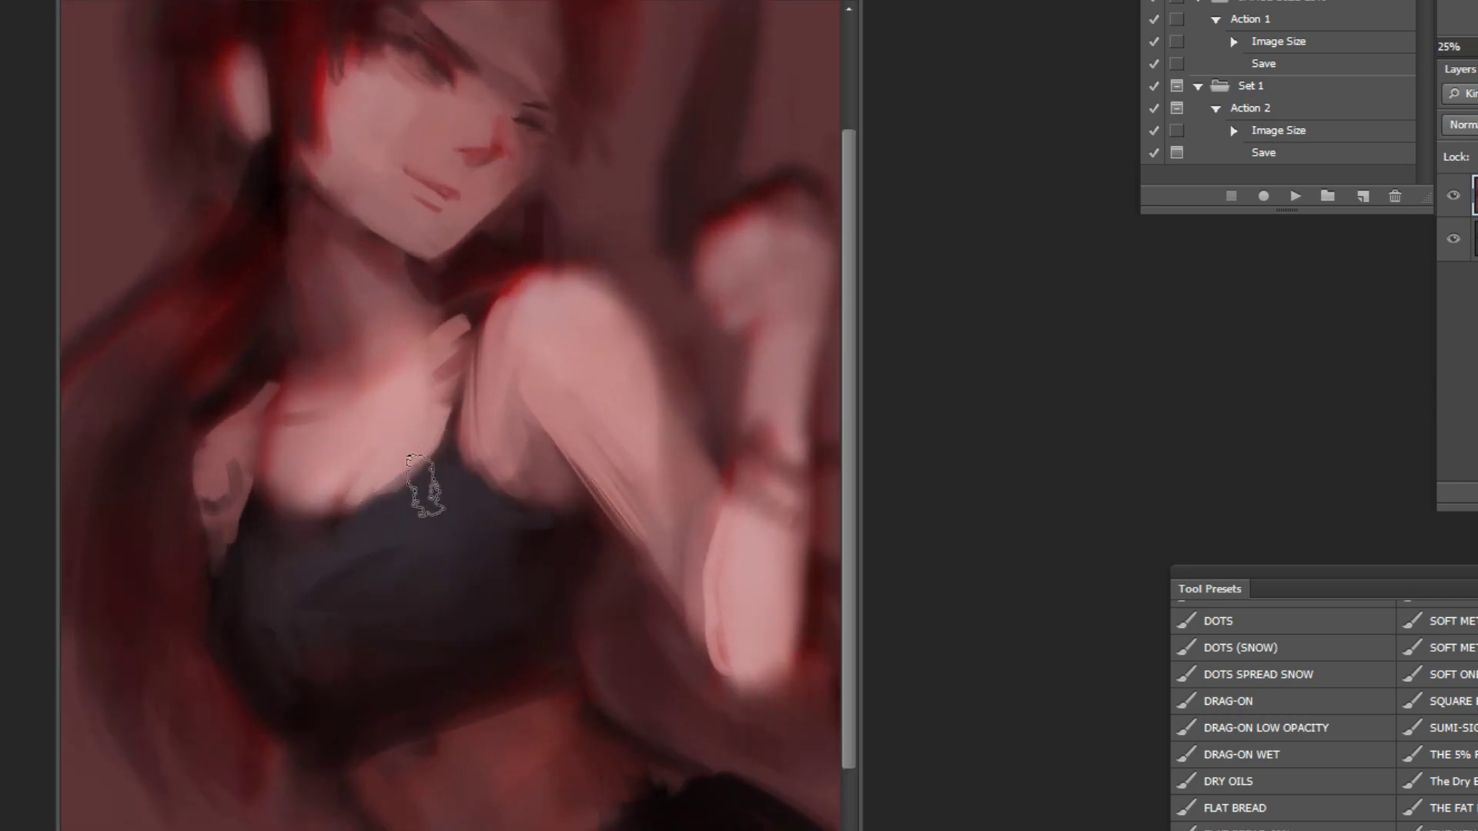
Step: Shrink the brush and paint white teeth between the lips, with the canvas view rotated so the face is upright
key(z)
mouse_move(413, 46)
mouse_down()
mouse_move(511, 488)
mouse_move(593, 753)
mouse_move(716, 772)
mouse_move(735, 723)
mouse_up()
alt+click(593, 753)
alt+click(622, 750)
key(r)
key(z)
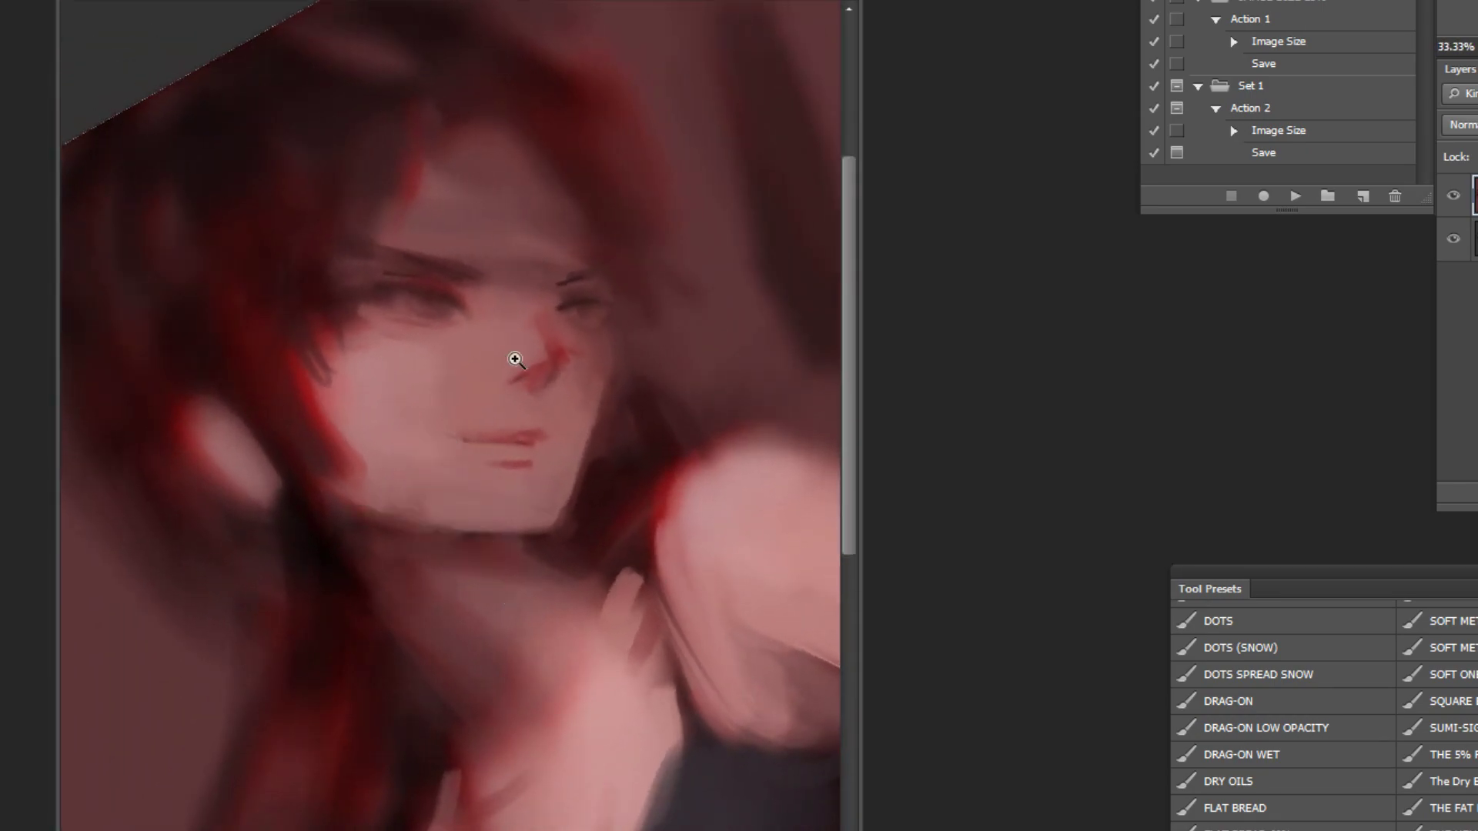
click(452, 269)
click(452, 269)
key(b)
key(bracketleft)
key(bracketleft)
key(bracketleft)
key(bracketleft)
key(bracketleft)
key(bracketleft)
key(bracketleft)
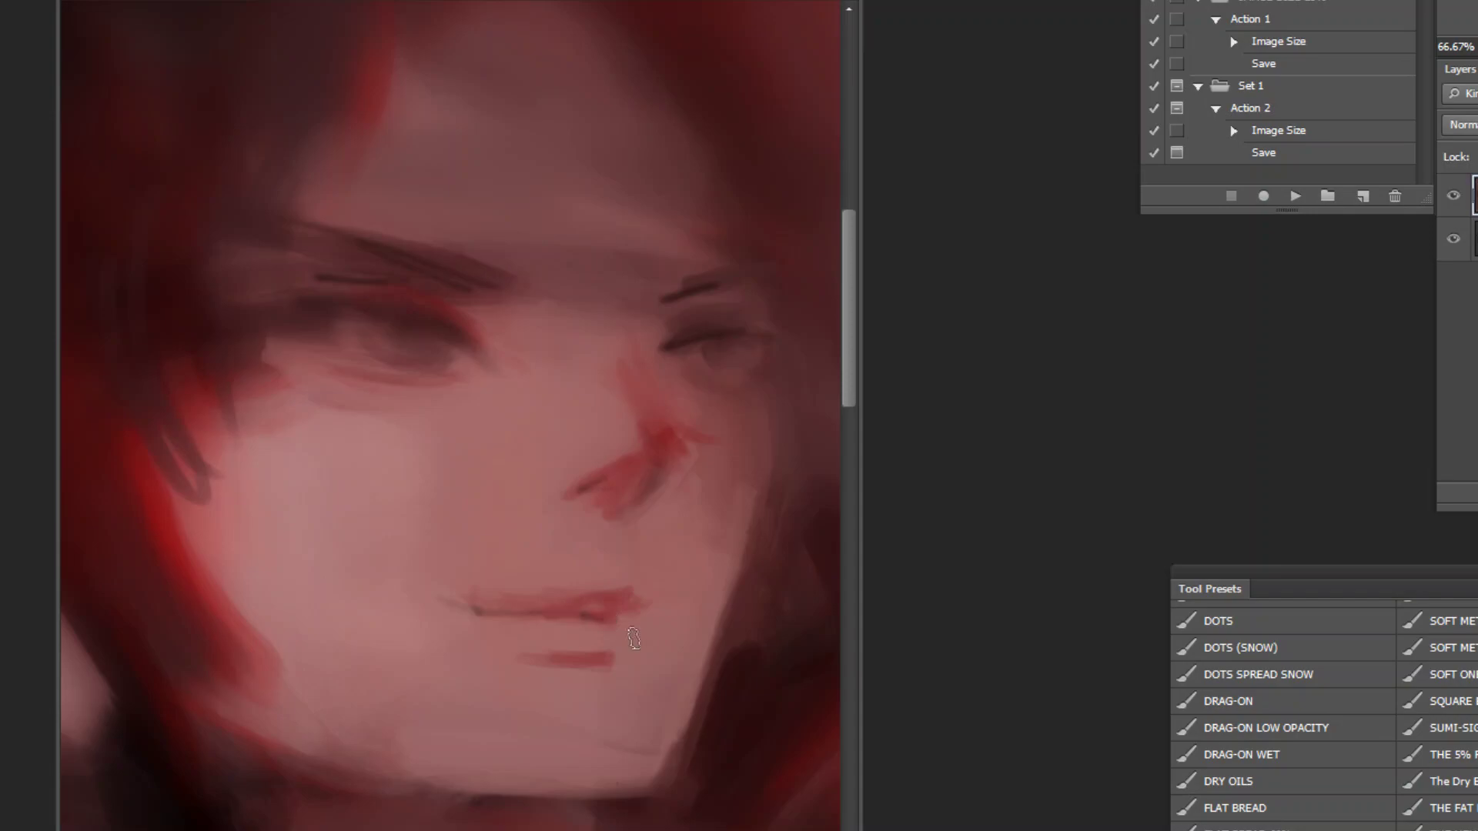
mouse_move(615, 613)
mouse_down()
mouse_move(491, 615)
mouse_move(602, 628)
mouse_move(553, 623)
mouse_up()
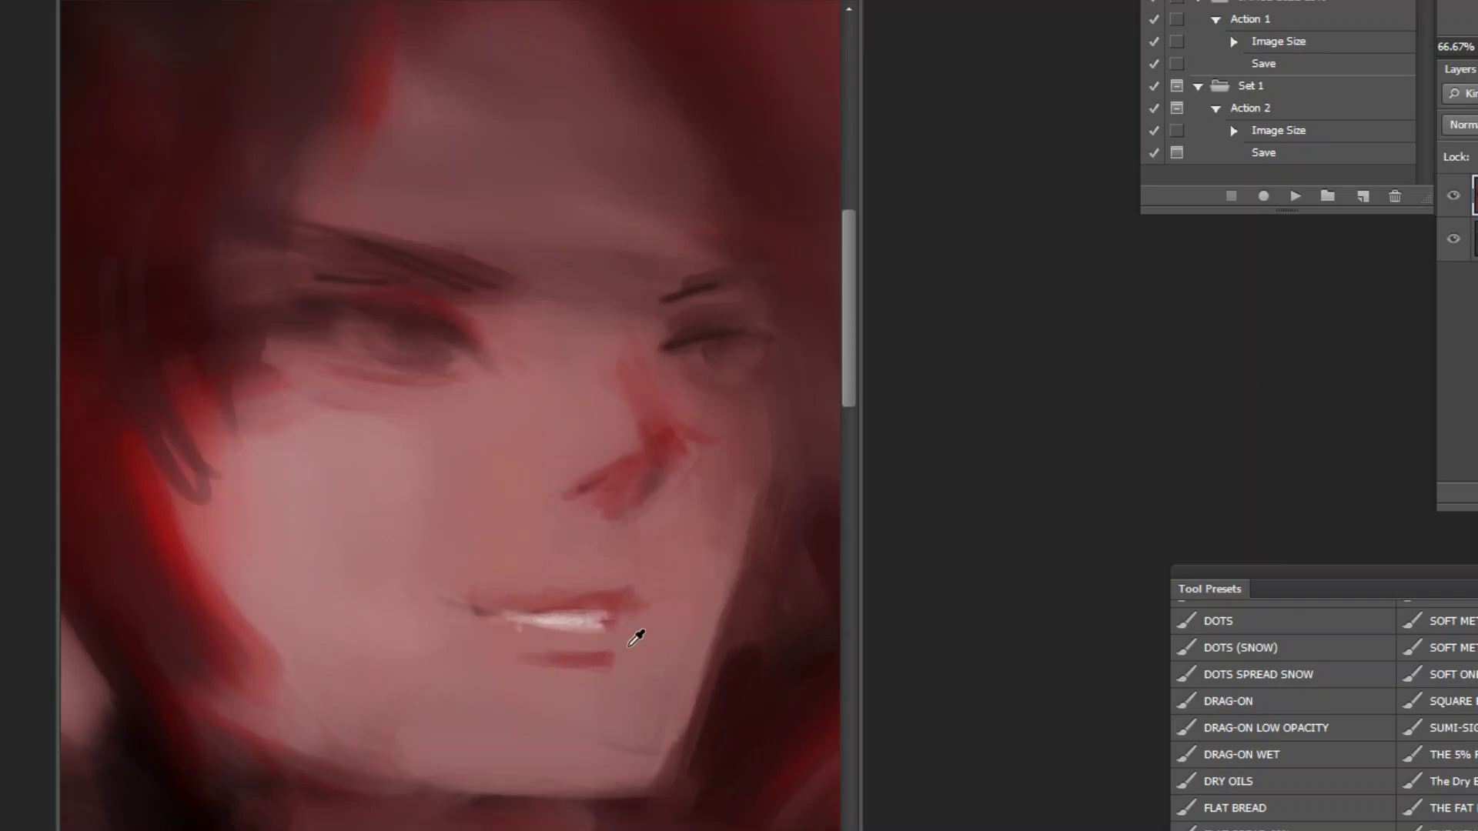
Step: Try a thin line running from the front of the mouth out past the jaw
mouse_move(601, 619)
mouse_down()
mouse_move(723, 666)
mouse_move(753, 656)
mouse_move(758, 679)
mouse_move(747, 668)
mouse_up()
key(ctrl+alt+z)
key(ctrl+alt+z)
mouse_move(621, 627)
mouse_down()
mouse_move(764, 663)
mouse_move(643, 636)
mouse_move(734, 660)
mouse_up()
alt+click(728, 663)
alt+click(729, 663)
alt+click(758, 665)
alt+click(783, 668)
alt+click(784, 668)
alt+click(783, 670)
key(Escape)
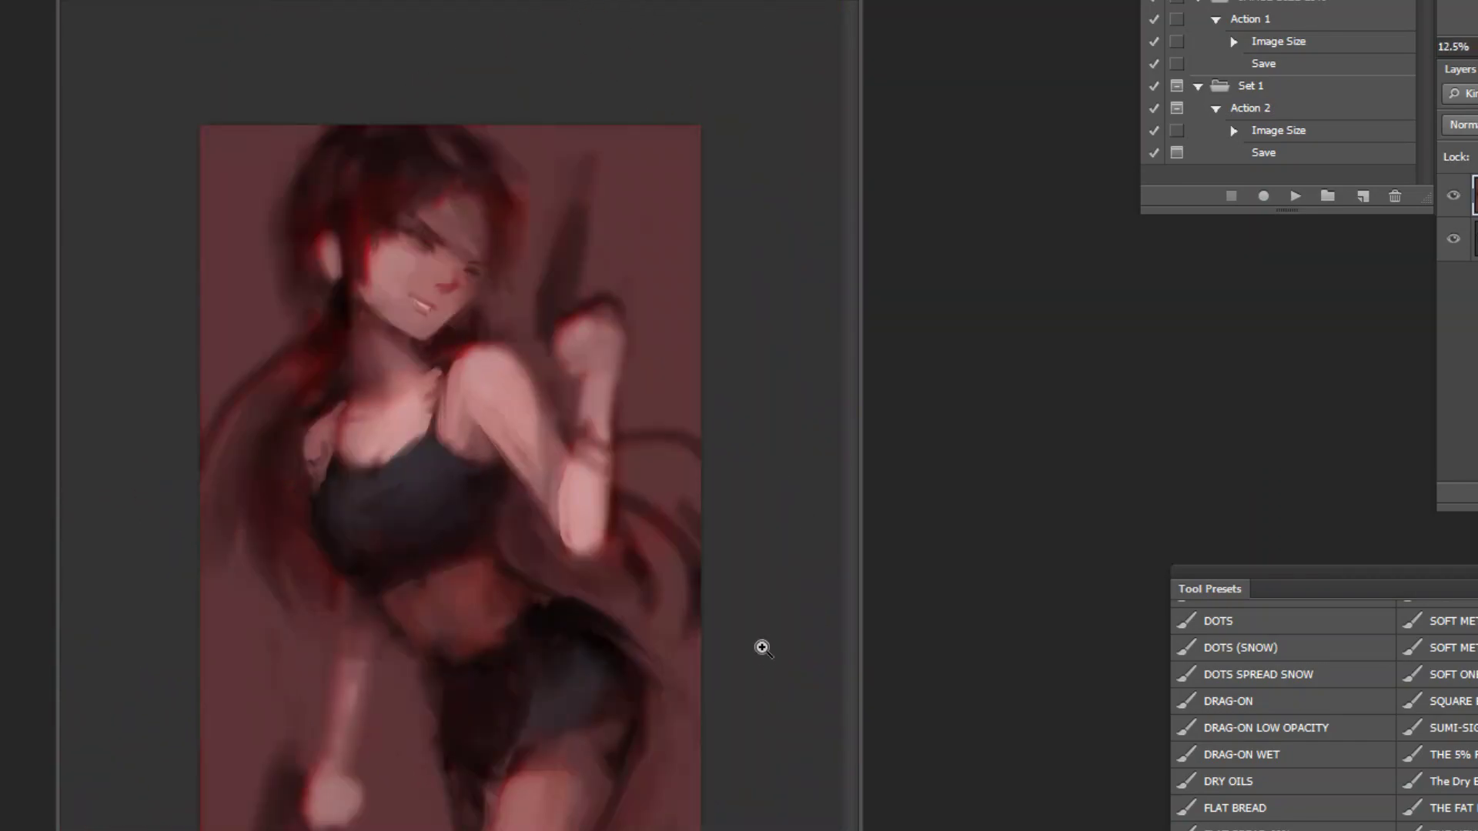
Step: Undo the trial strokes and draw a thin dark line from the mouth back across the near cheek
ctrl+click(385, 192)
ctrl+click(386, 192)
ctrl+click(386, 192)
key(ctrl+alt+z)
mouse_move(377, 283)
mouse_down()
mouse_move(418, 287)
mouse_move(354, 283)
mouse_move(373, 287)
mouse_up()
key(ctrl+z)
key(ctrl+alt+z)
key(ctrl+alt+z)
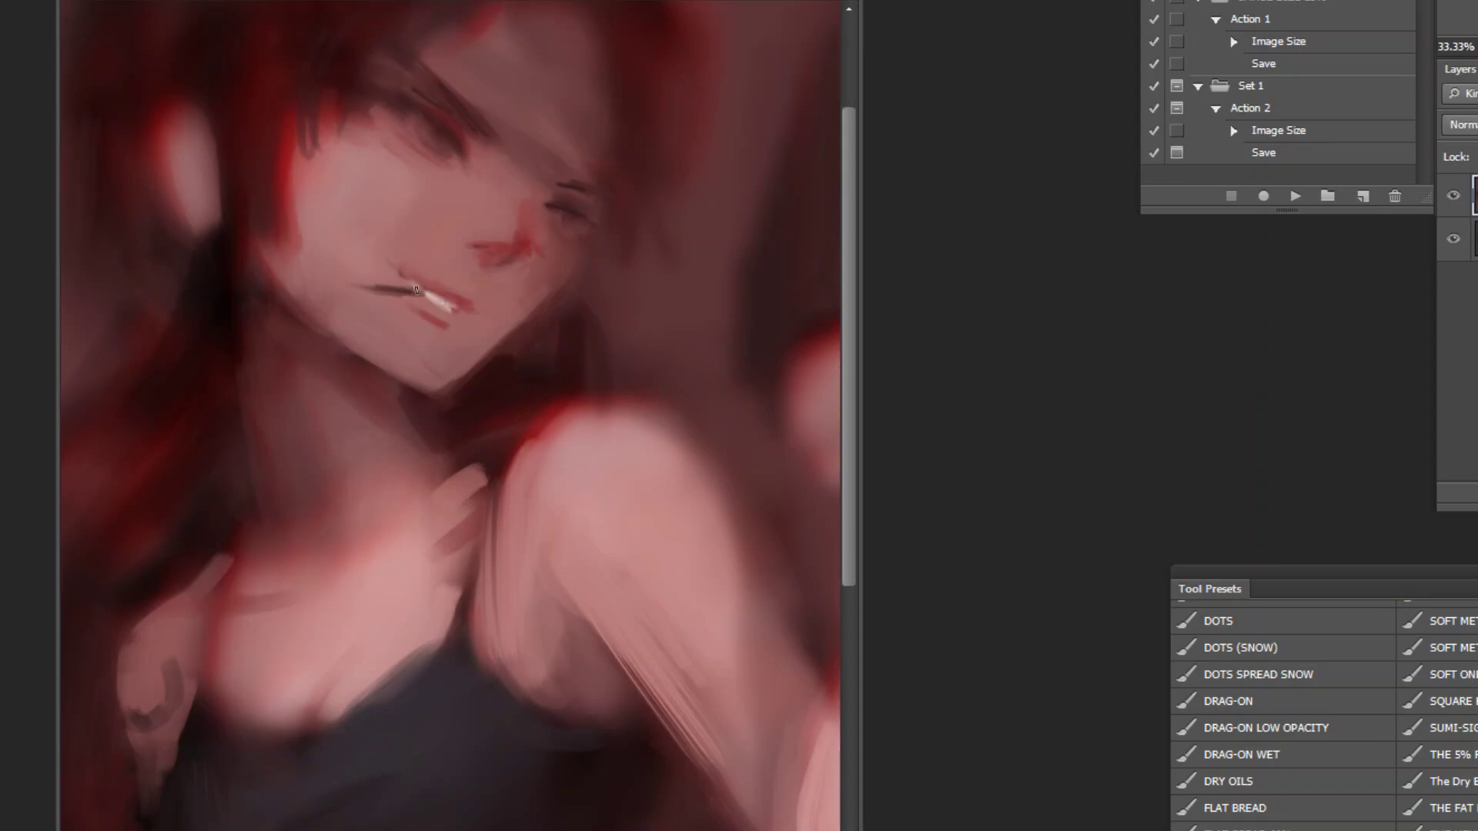
Step: Clean up the lower edge of the dark mouth line with skin tone sampled from the cheek
ctrl+click(440, 235)
ctrl+click(440, 235)
ctrl+click(440, 234)
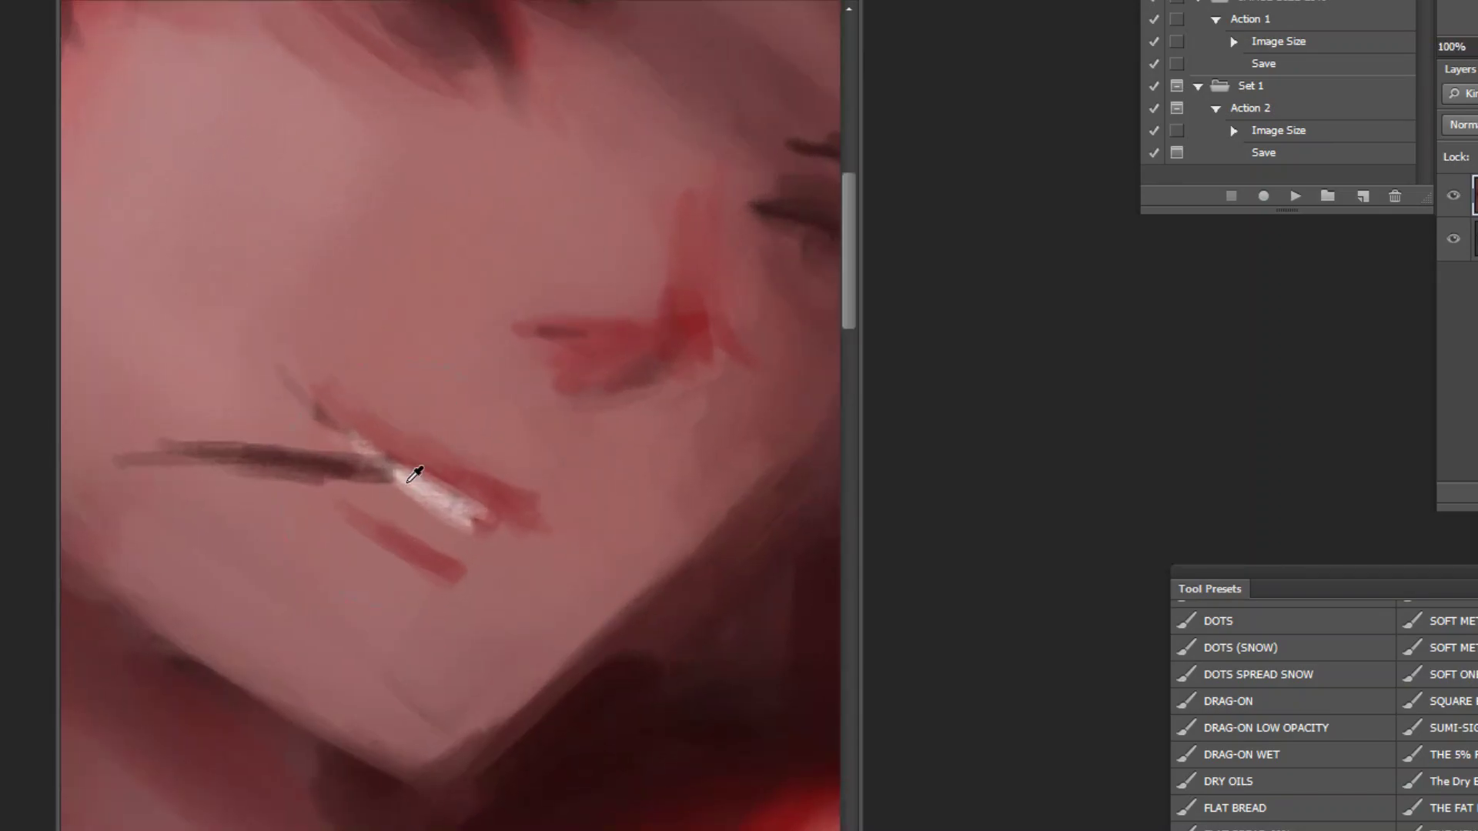
alt+click(250, 485)
drag(262, 477, 333, 480)
alt+click(416, 475)
alt+click(451, 475)
alt+click(508, 473)
alt+click(567, 472)
alt+click(662, 460)
alt+click(705, 454)
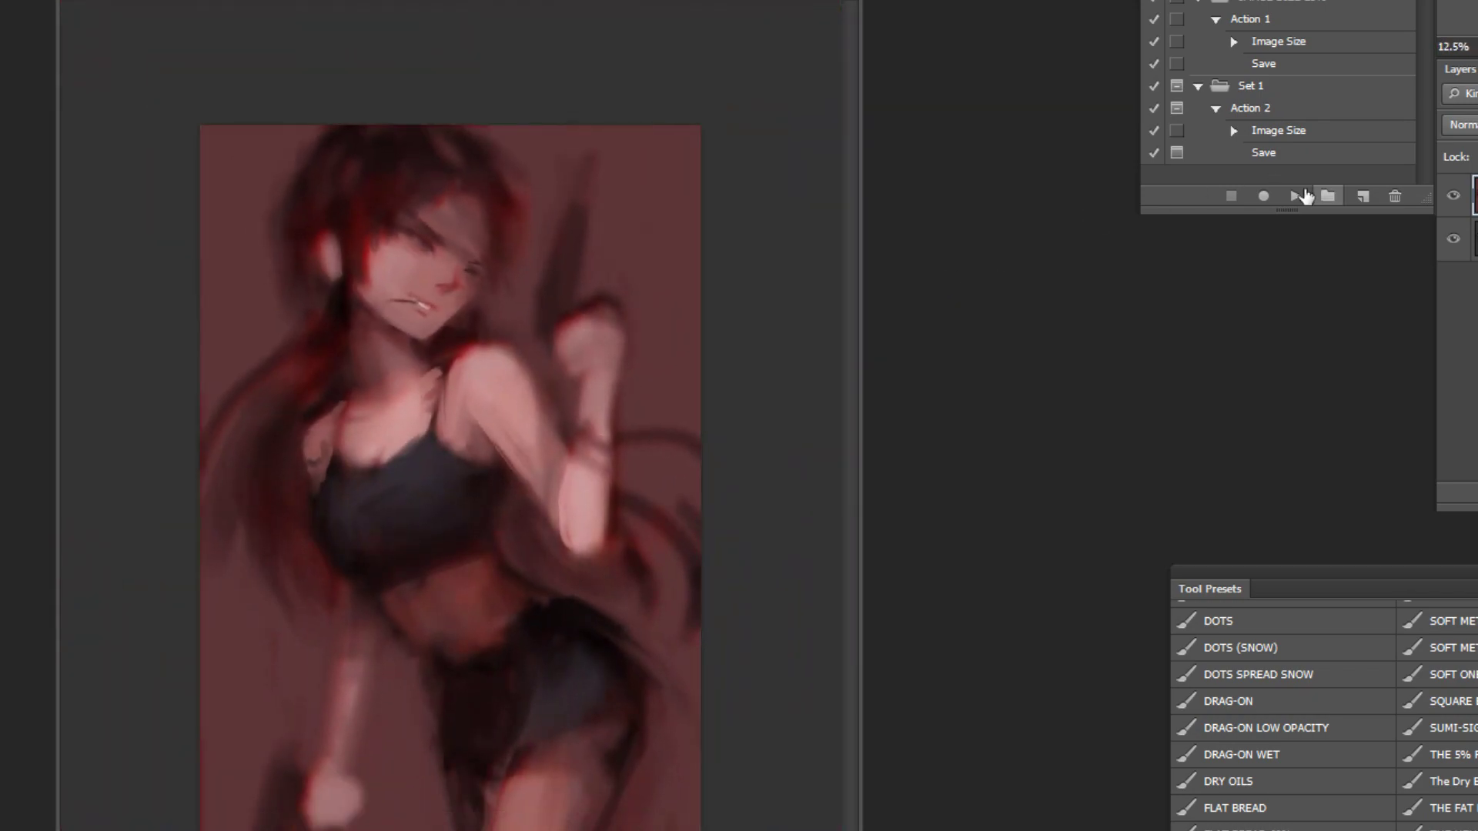
Step: Mirror the canvas back horizontally to check the reworked mouth against the face
key(ctrl+shift+h)
ctrl+click(465, 146)
ctrl+click(466, 149)
ctrl+click(467, 148)
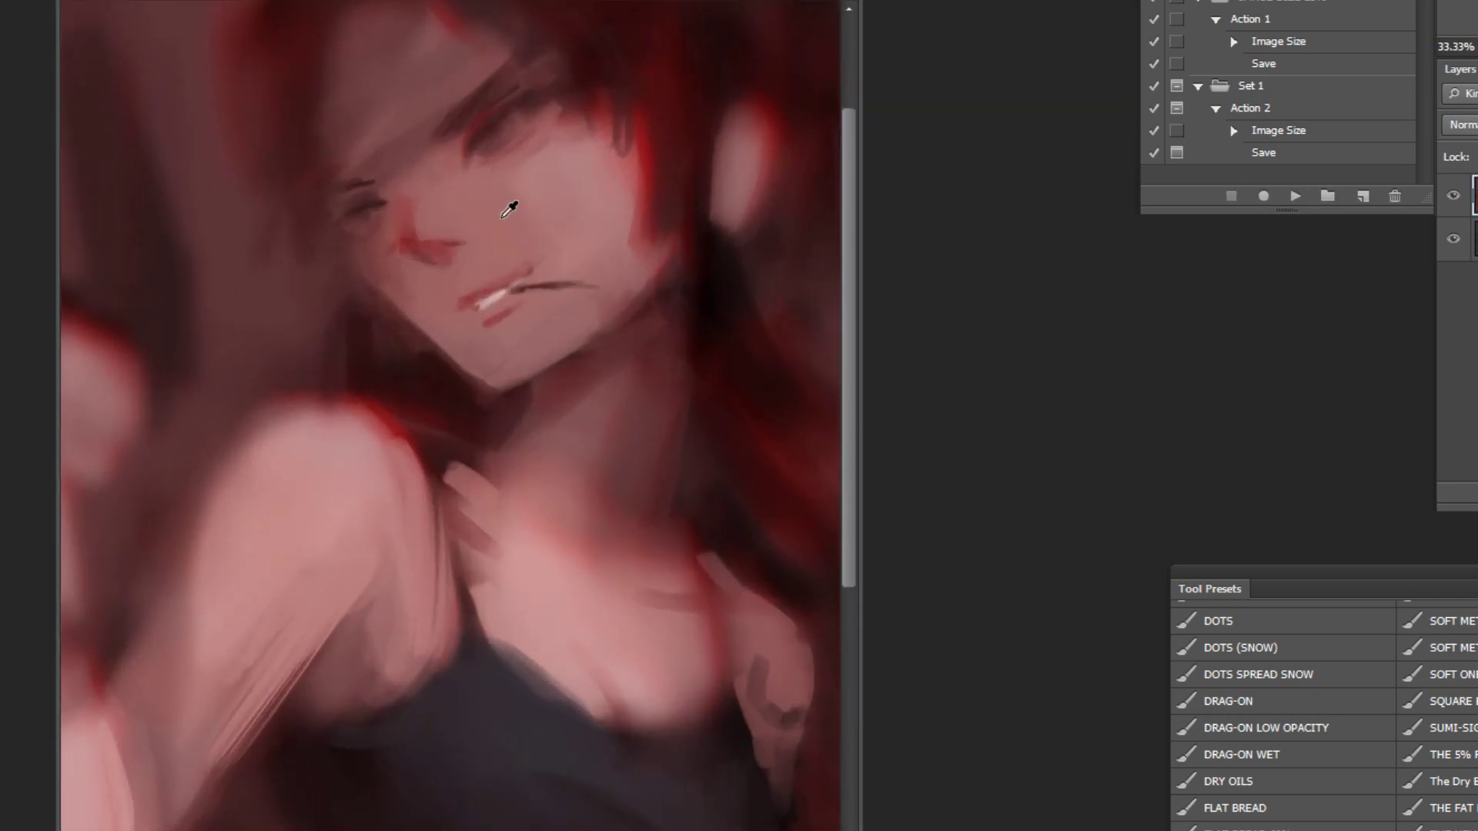
Step: Paint dark strokes with a sampled colour to shape the barrel and body of the raised gun
alt+click(565, 340)
alt+click(565, 341)
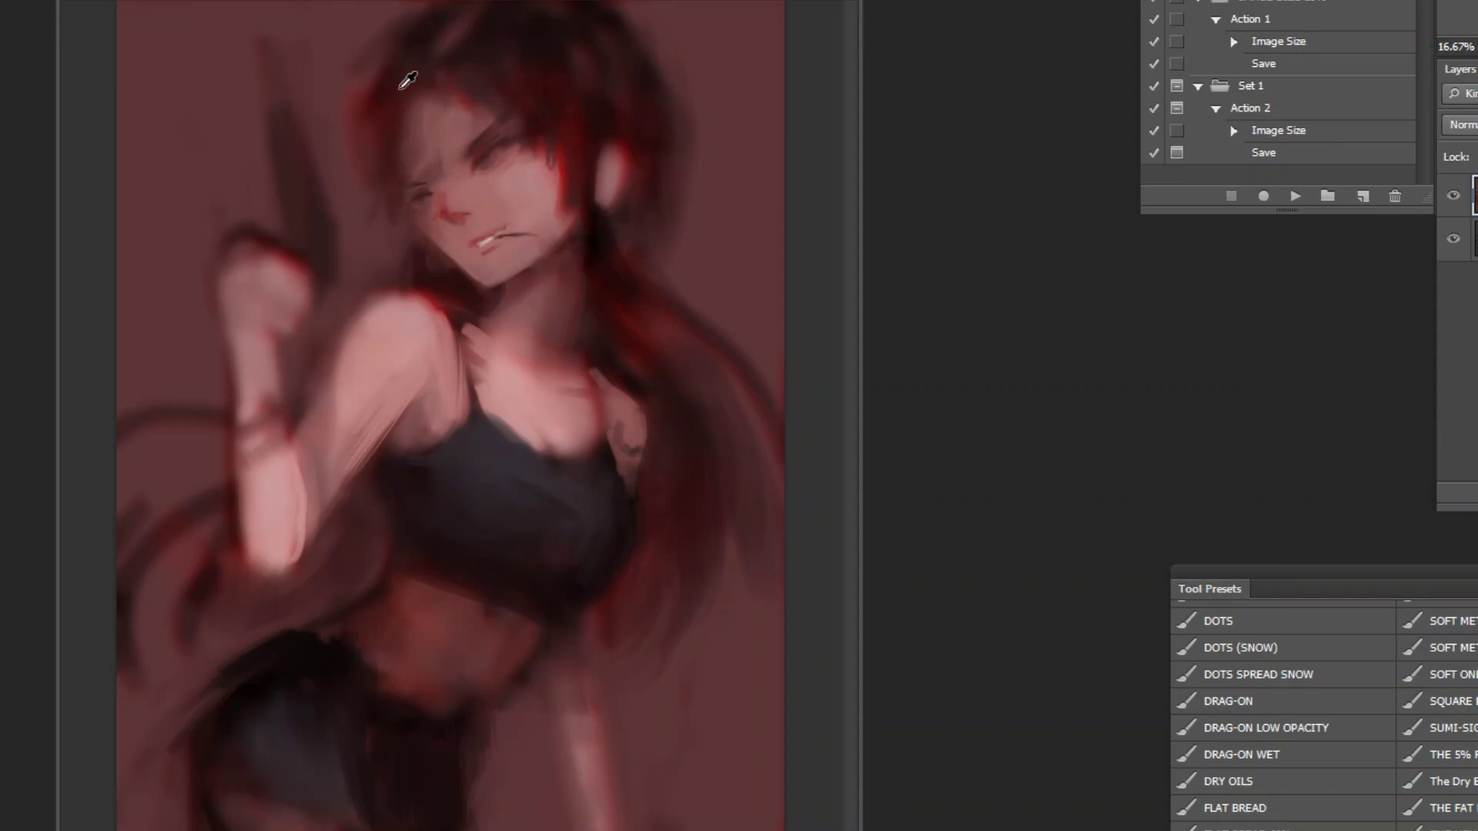
alt+click(337, 167)
alt+click(257, 152)
drag(277, 127, 300, 231)
drag(314, 154, 335, 301)
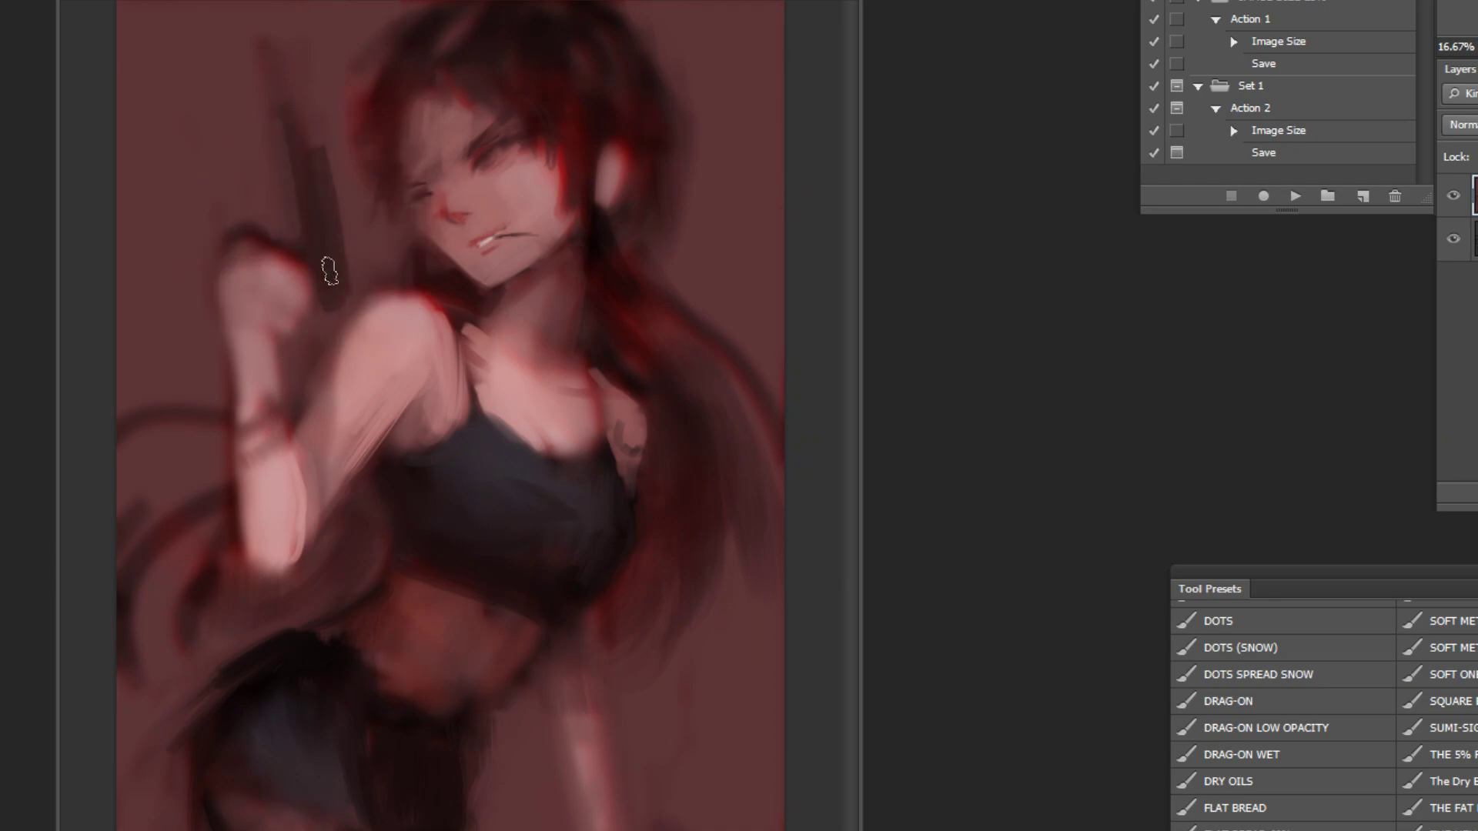
Step: Try dark curved tattoo bands across the upper arm of the raised gun arm, and undo them
alt+click(357, 427)
drag(311, 422, 351, 477)
mouse_move(339, 362)
mouse_down()
mouse_move(370, 431)
mouse_move(385, 431)
mouse_up()
mouse_move(364, 331)
mouse_down()
mouse_move(401, 353)
mouse_move(386, 454)
mouse_up()
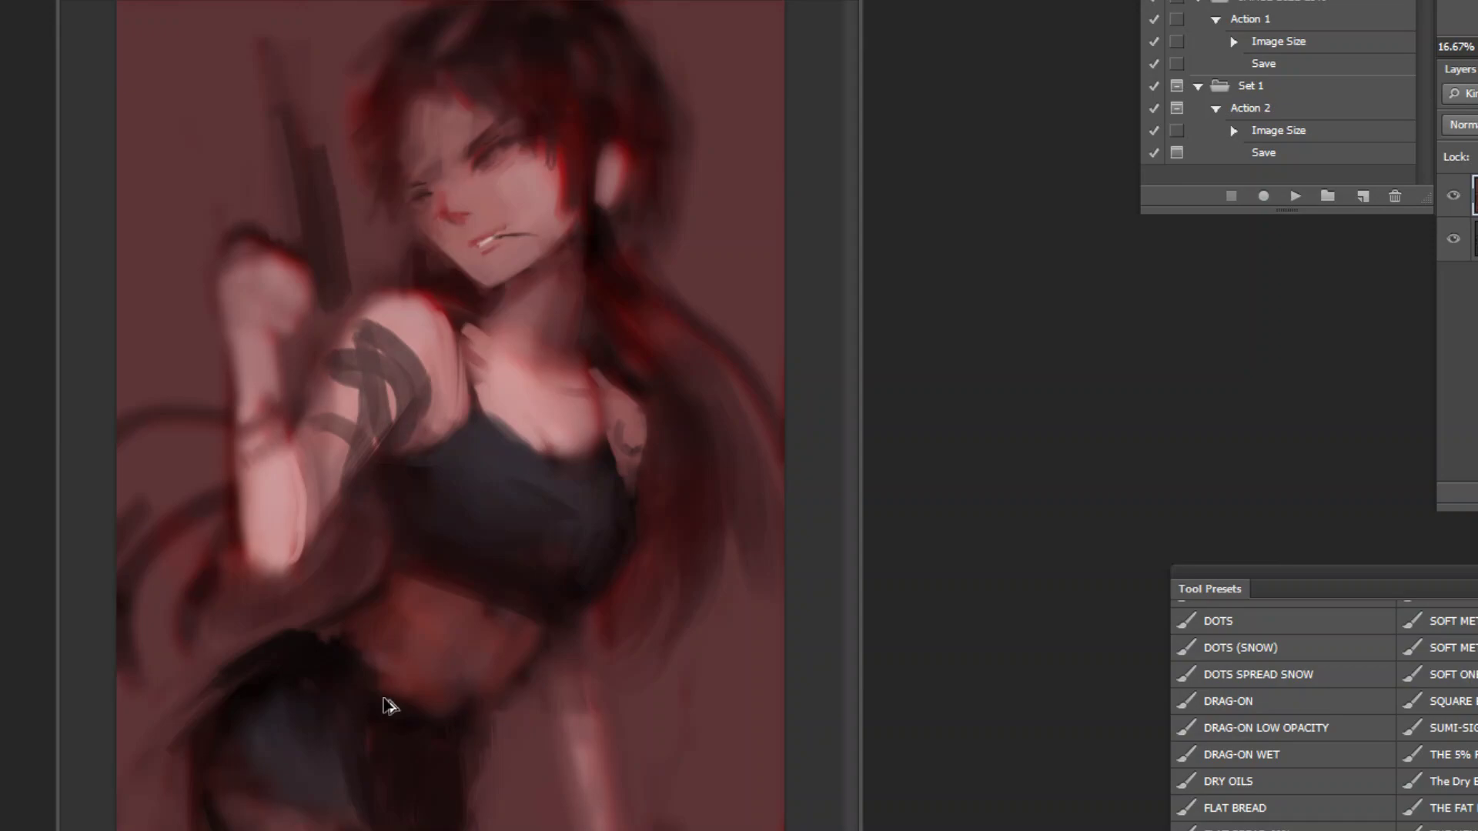
key(ctrl+alt+z)
key(ctrl+alt+z)
key(ctrl+alt+z)
key(ctrl+alt+z)
key(ctrl+alt+z)
Step: Paint a curved tattoo band around the forearm and reshape the raised fist with a sampled skin tone
drag(240, 501, 298, 470)
key(ctrl+alt+z)
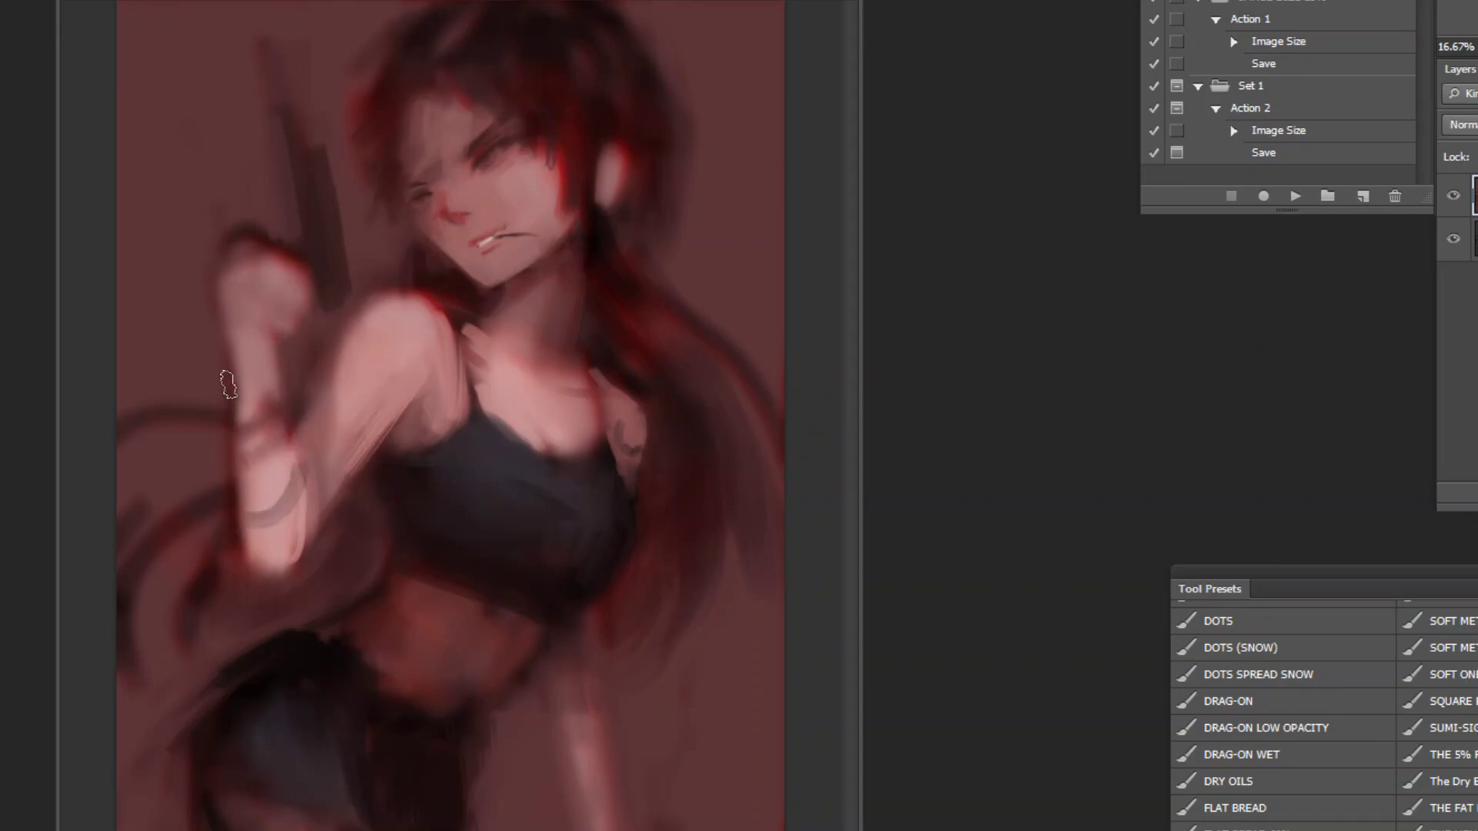
alt+click(282, 274)
mouse_move(258, 262)
mouse_down()
mouse_move(231, 285)
mouse_move(264, 317)
mouse_move(260, 337)
mouse_move(303, 313)
mouse_up()
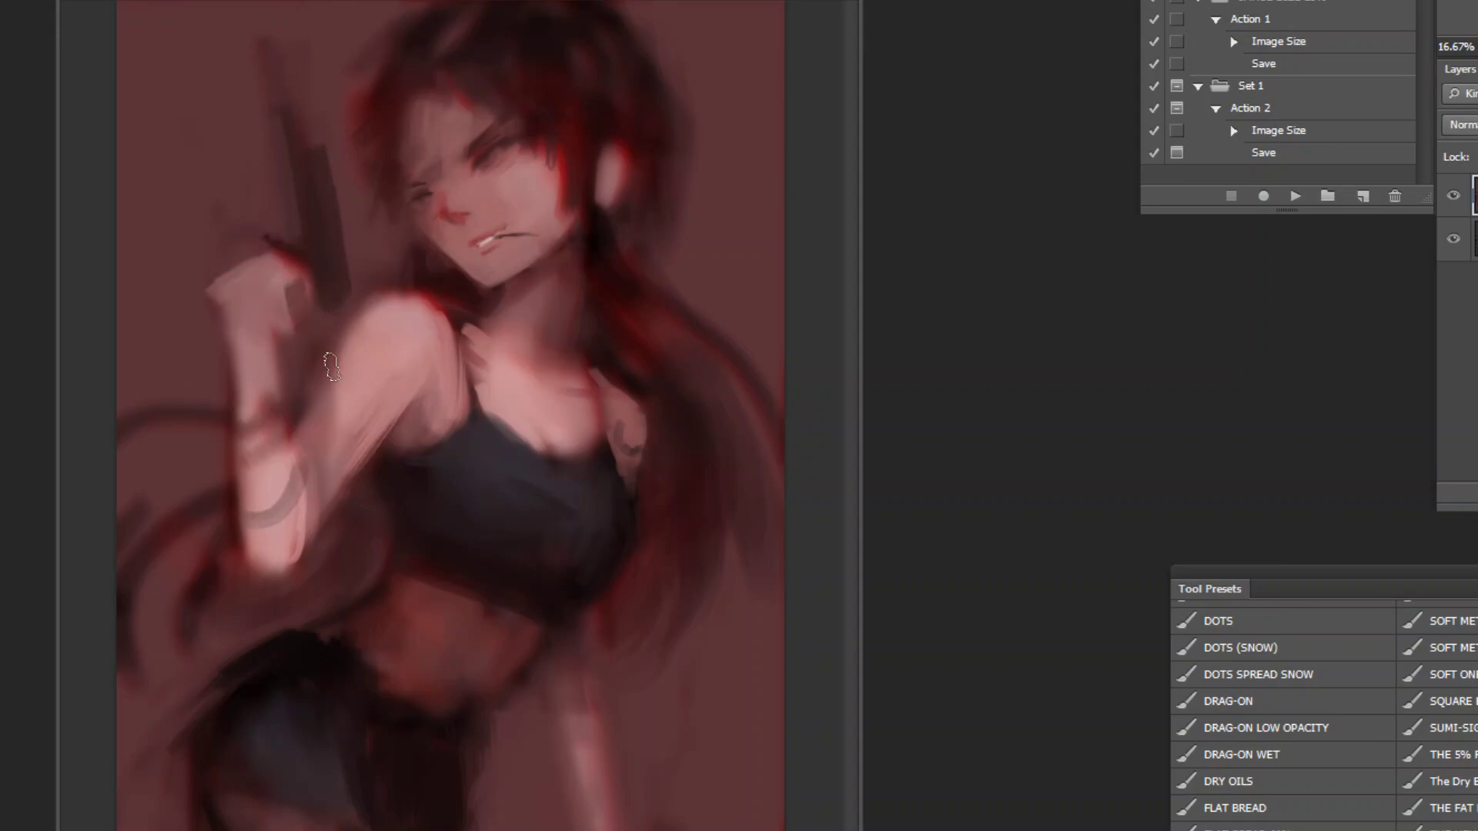
key(ctrl+z)
Step: Mirror the canvas horizontally and move the revy ref.psd reference window off the painting
click(1296, 198)
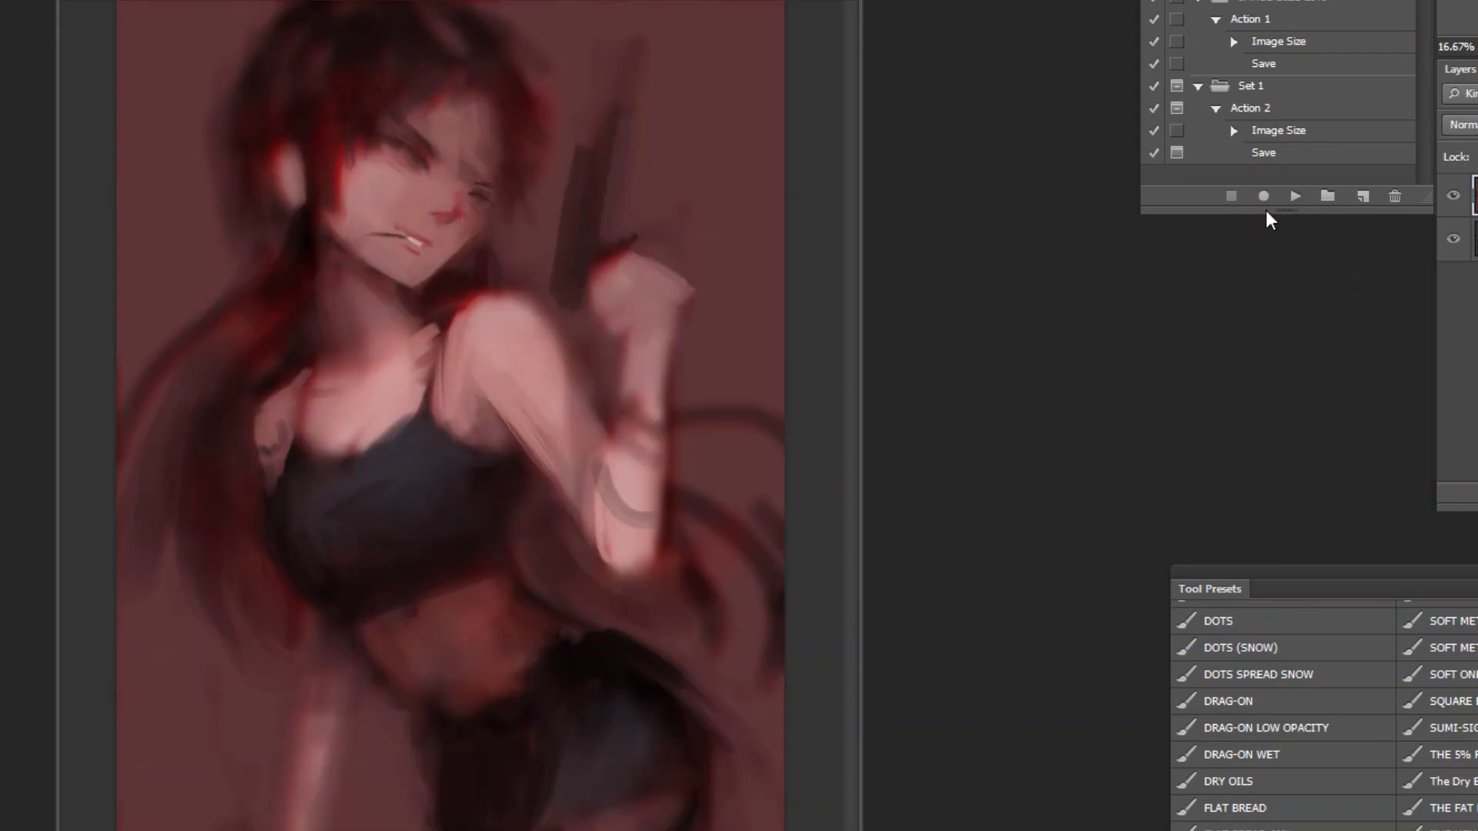
alt+click(681, 700)
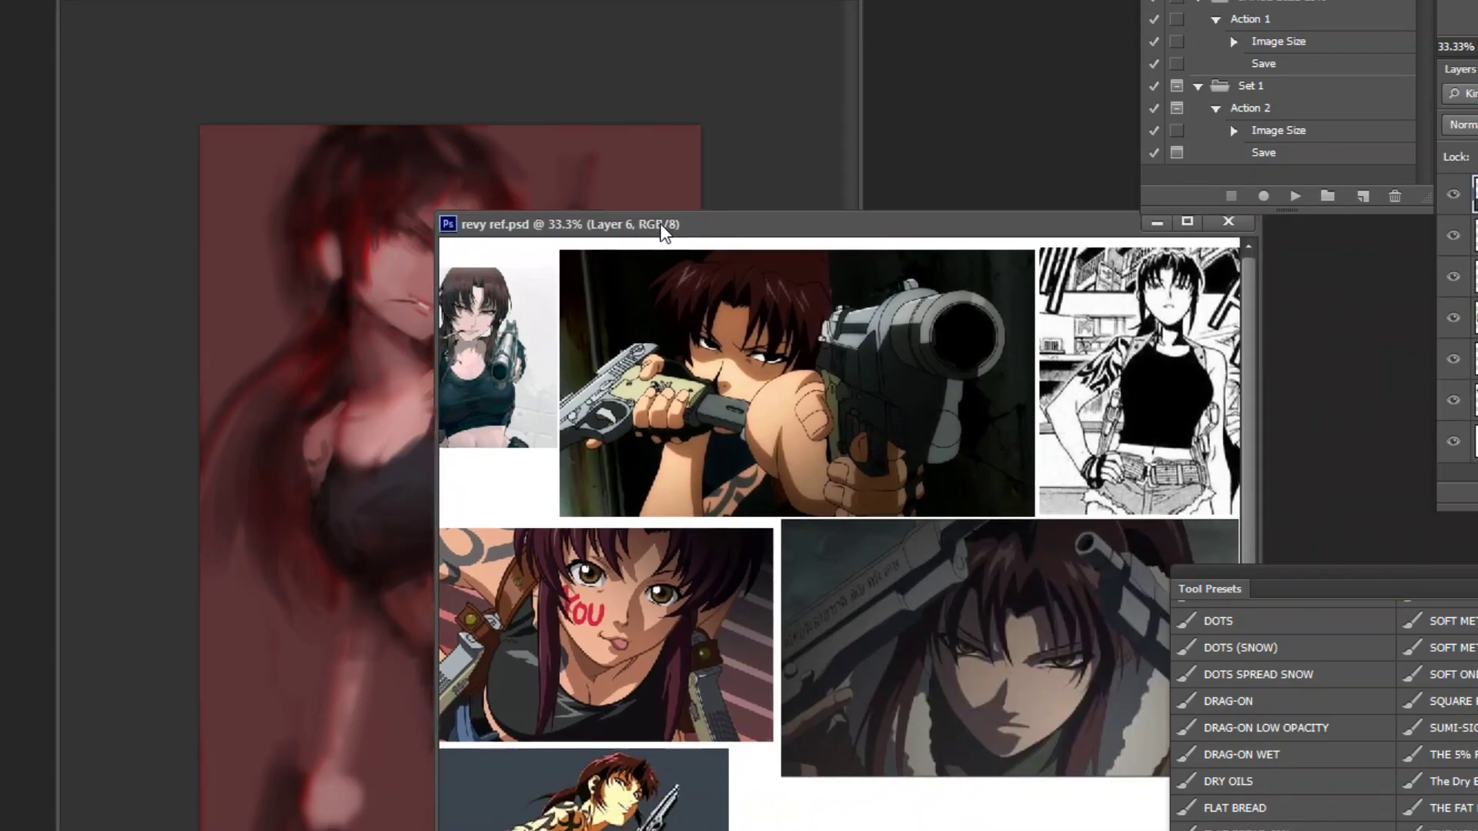
mouse_move(663, 229)
mouse_down()
mouse_move(552, 211)
mouse_move(1477, 269)
mouse_up()
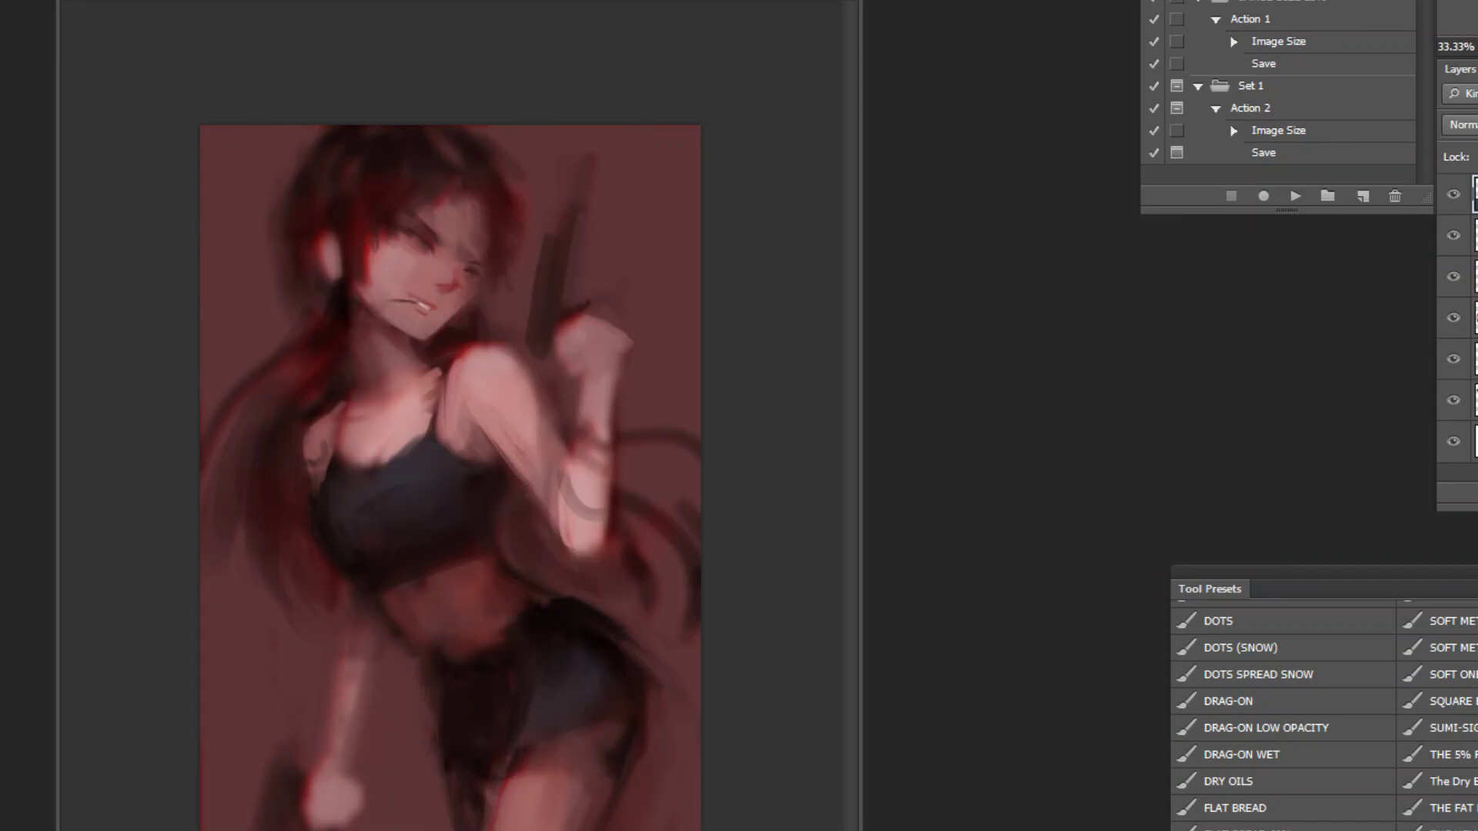
Step: Paint a stroke of sampled colour around the nose to refine its shading
click(578, 233)
ctrl+click(465, 116)
ctrl+click(451, 73)
ctrl+click(431, 23)
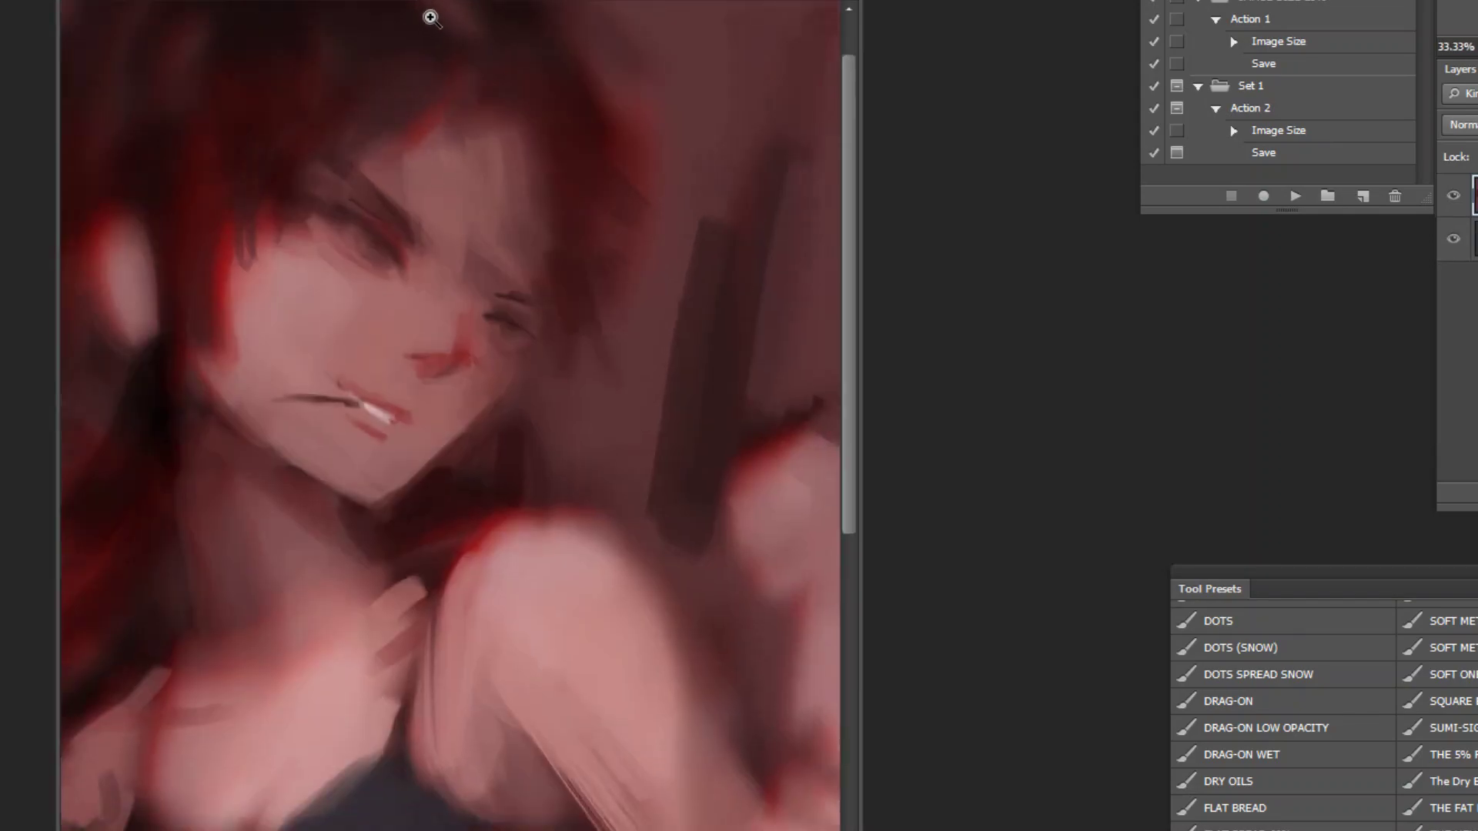
ctrl+click(436, 40)
drag(425, 400, 449, 352)
key(ctrl+z)
alt+click(129, 407)
mouse_move(450, 531)
mouse_down()
mouse_move(439, 491)
mouse_move(452, 490)
mouse_move(426, 516)
mouse_move(514, 488)
mouse_move(498, 472)
mouse_up()
Step: Enlarge the brush and blend a sampled skin tone over the cheek beside the hair
alt+click(498, 534)
key(])
key(])
key(])
key(])
mouse_move(171, 324)
mouse_down()
mouse_move(171, 454)
mouse_move(185, 431)
mouse_up()
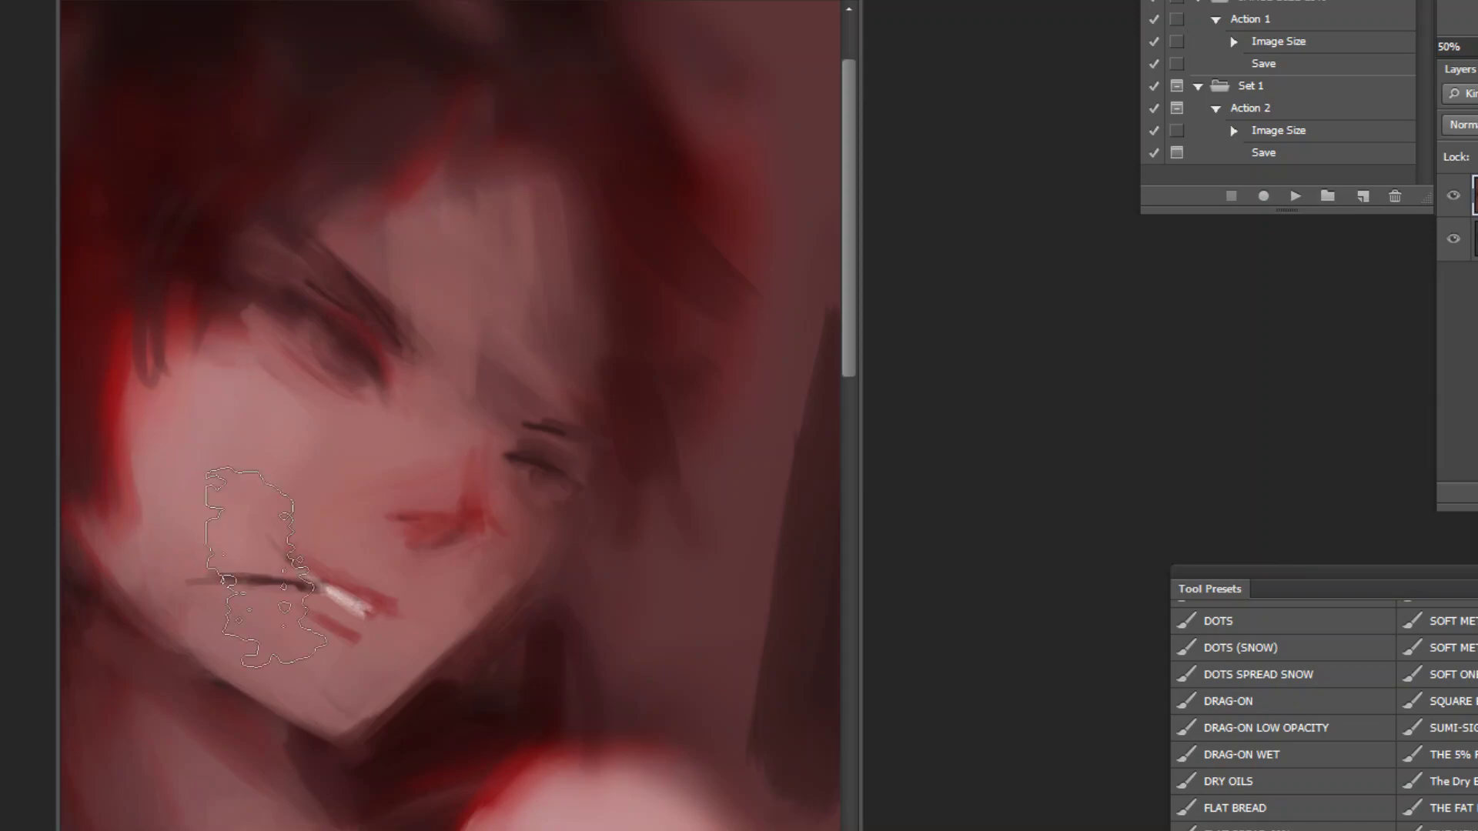
alt+click(630, 749)
alt+click(644, 709)
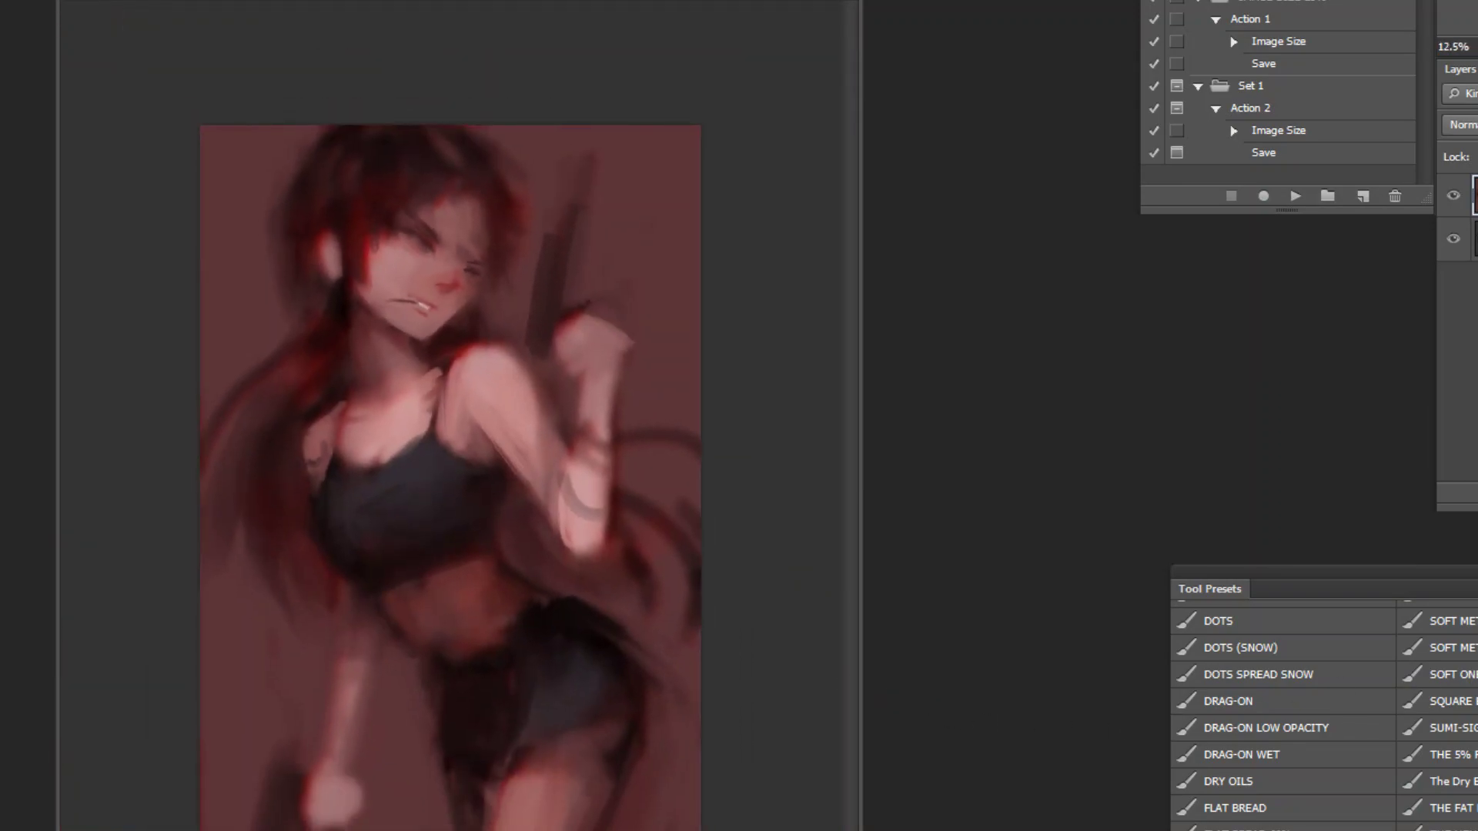
Step: Paint bristled strokes around the ear lobe and the dark hair just below it
scroll(1308, 723, up, 10)
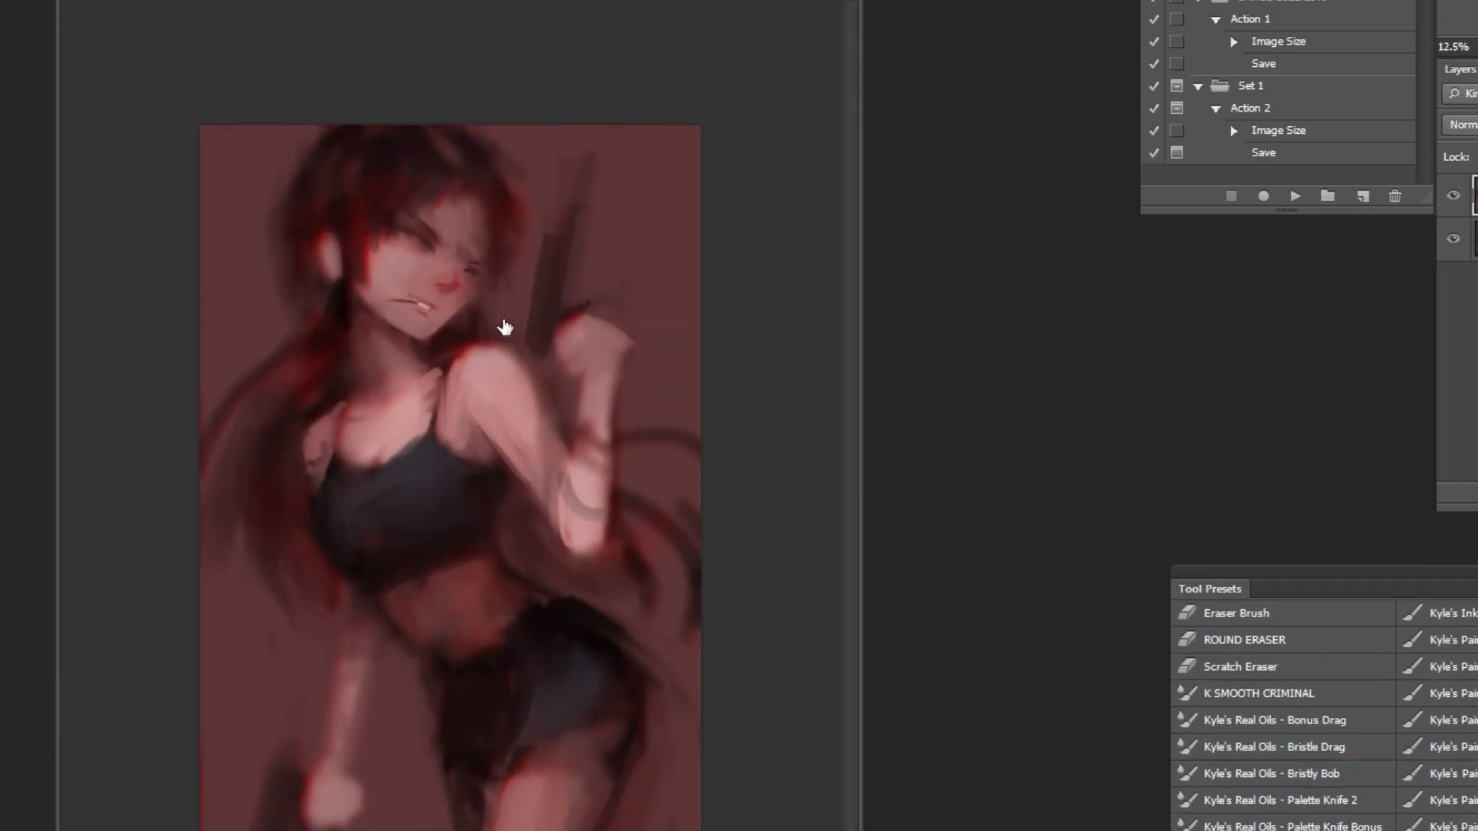
key(ctrl+plus)
key(ctrl+plus)
mouse_move(298, 308)
mouse_down()
mouse_move(259, 230)
mouse_move(261, 296)
mouse_move(219, 308)
mouse_up()
alt+click(185, 328)
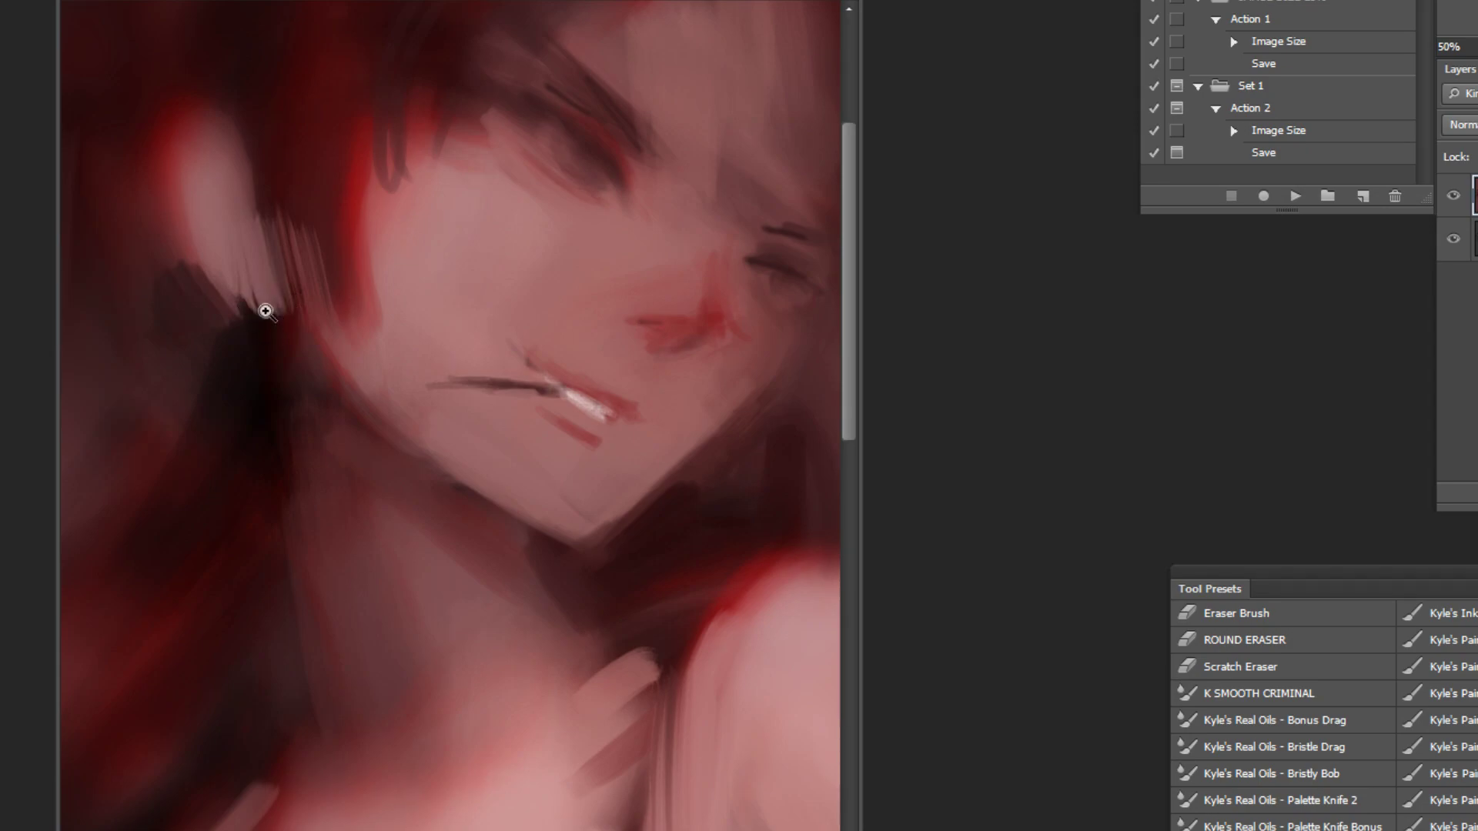
key(ctrl+minus)
key(ctrl+minus)
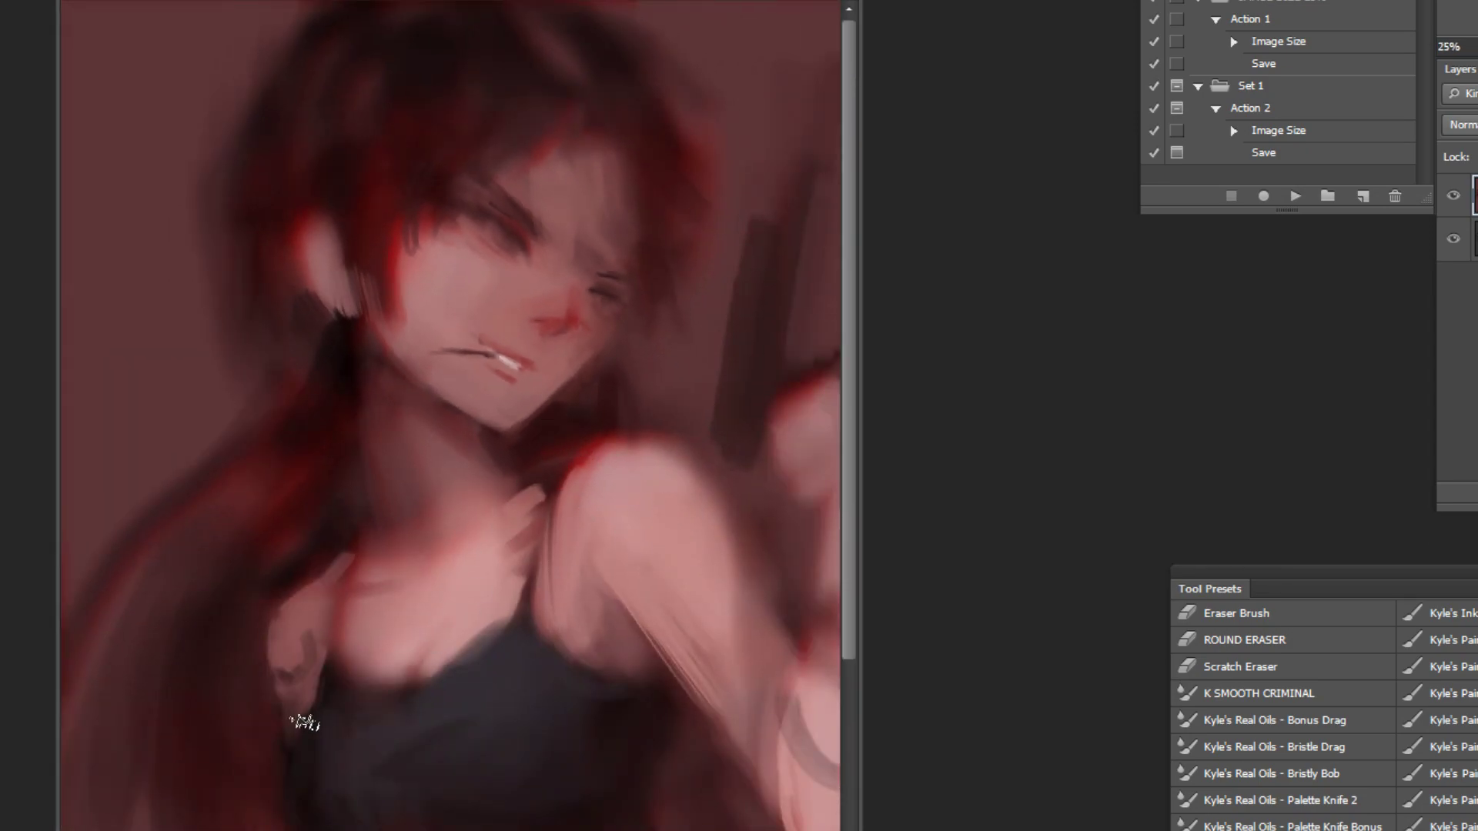
Step: Touch up the far shoulder with sampled colours and darken the gun beside the lowered hand
alt+click(289, 618)
alt+click(270, 593)
key(ctrl+minus)
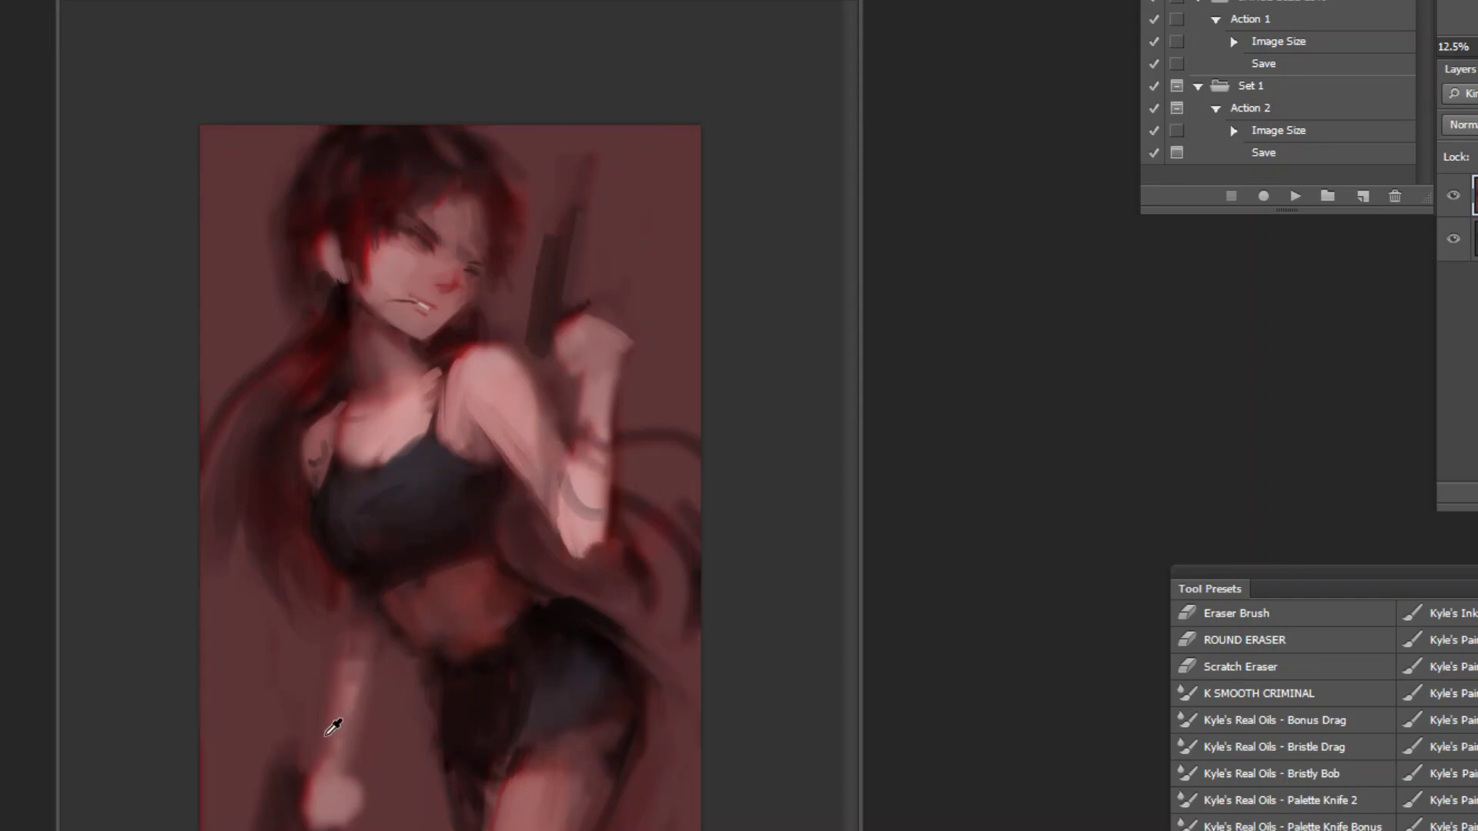
click(311, 827)
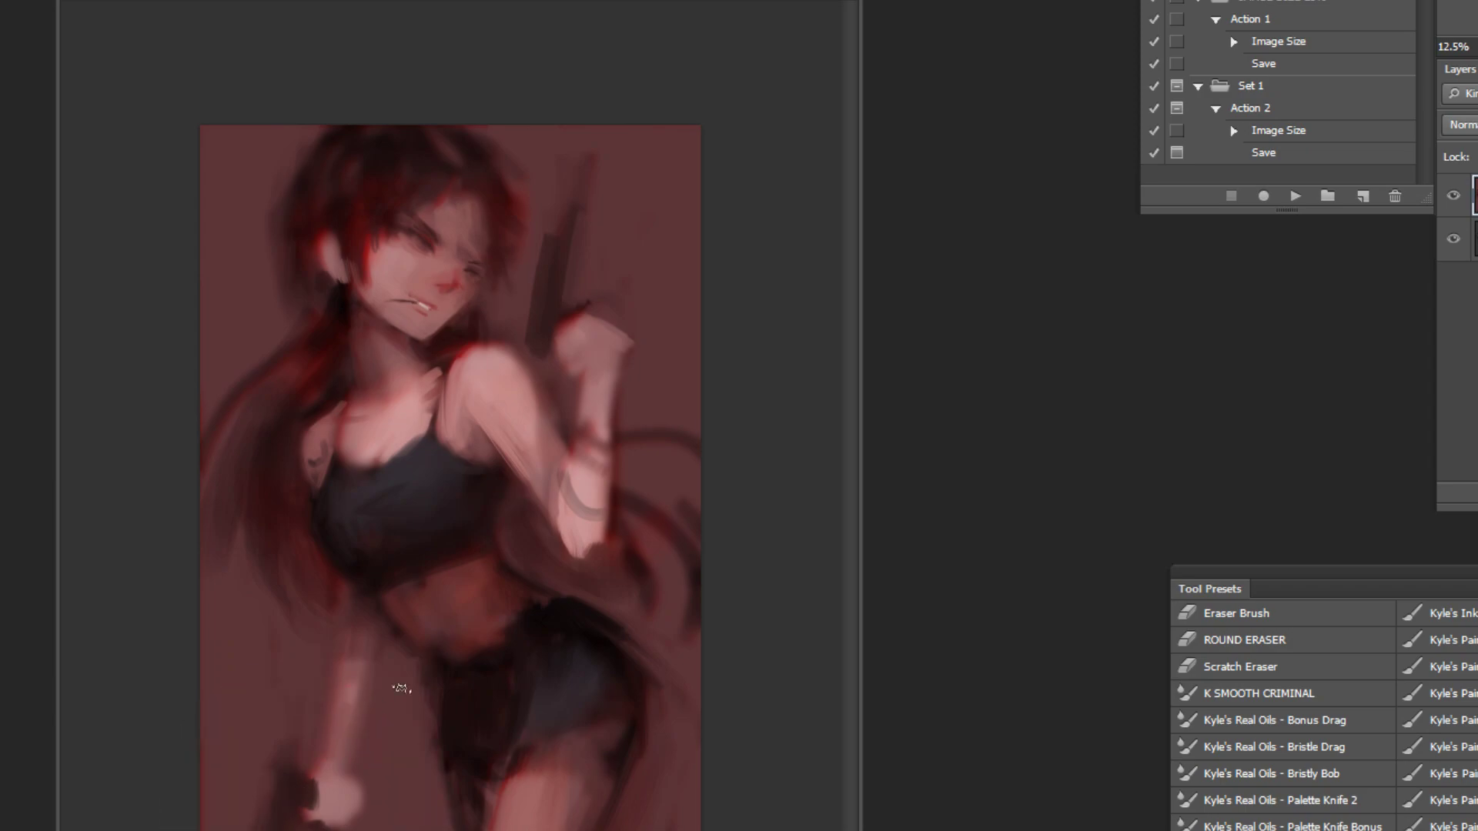
key(ctrl+plus)
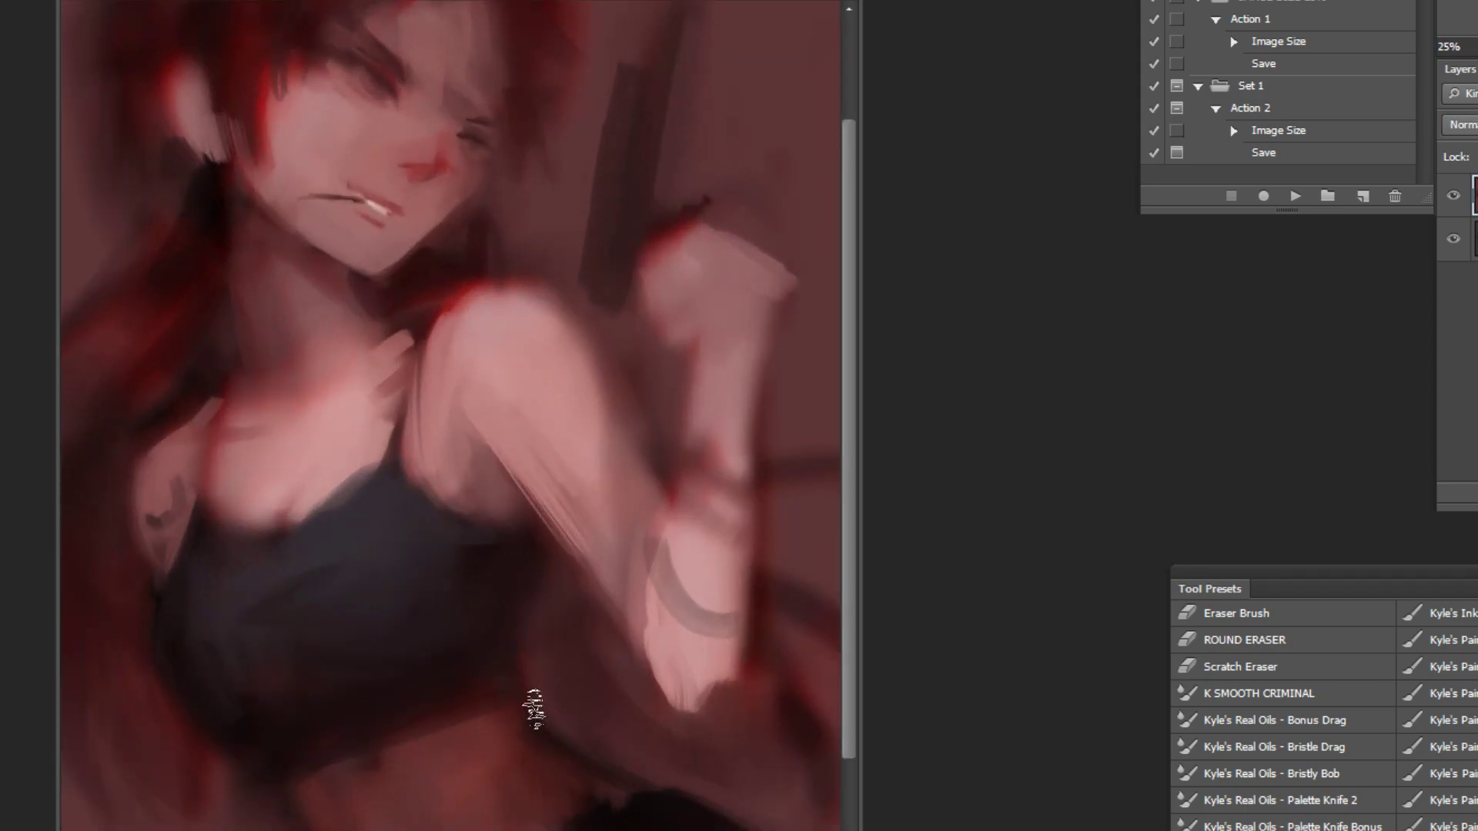
key(ctrl+minus)
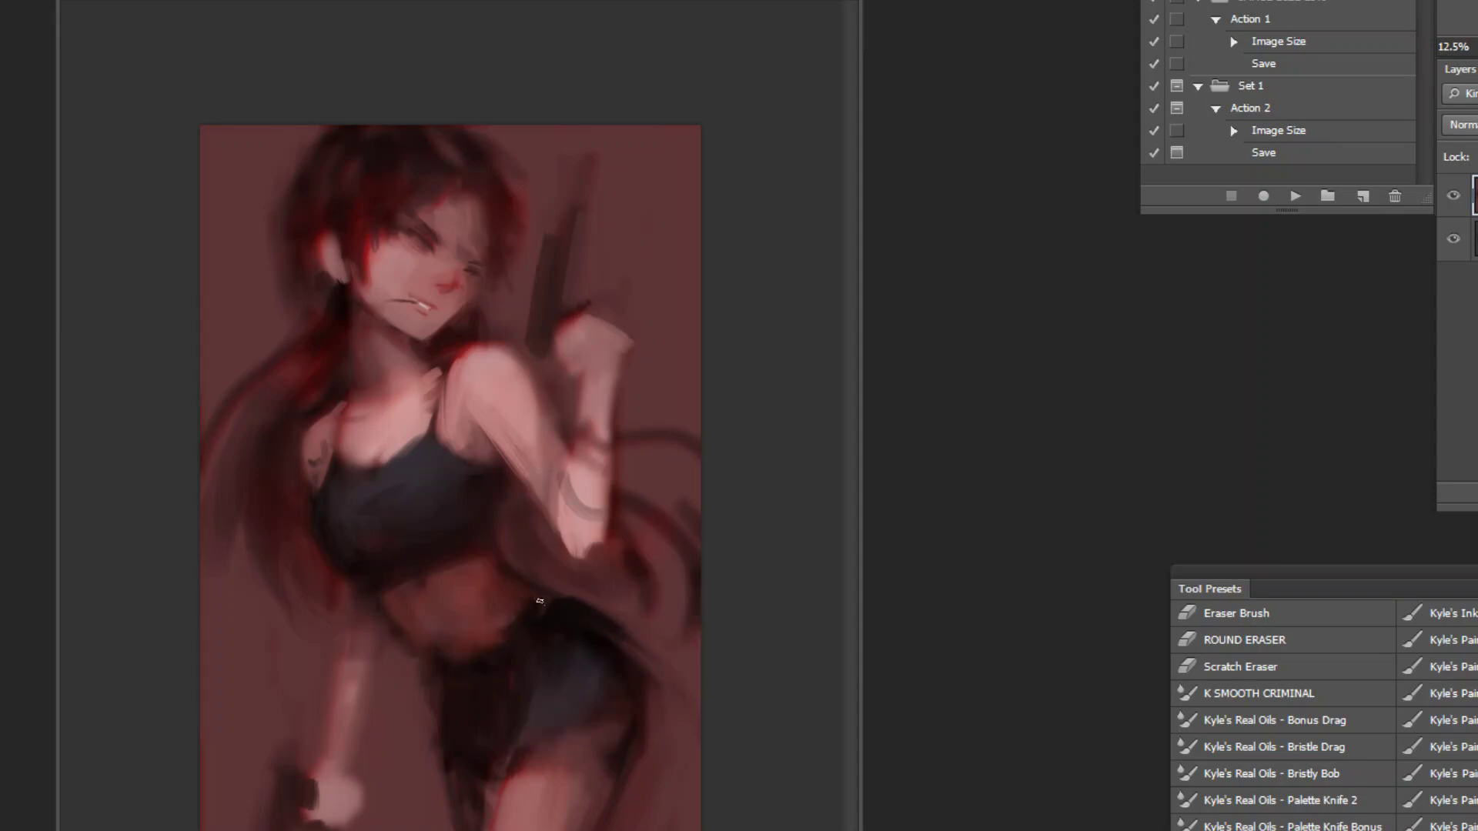
Step: Paint thin dark strokes down the neck below the jaw using sampled colours
drag(413, 154, 353, 172)
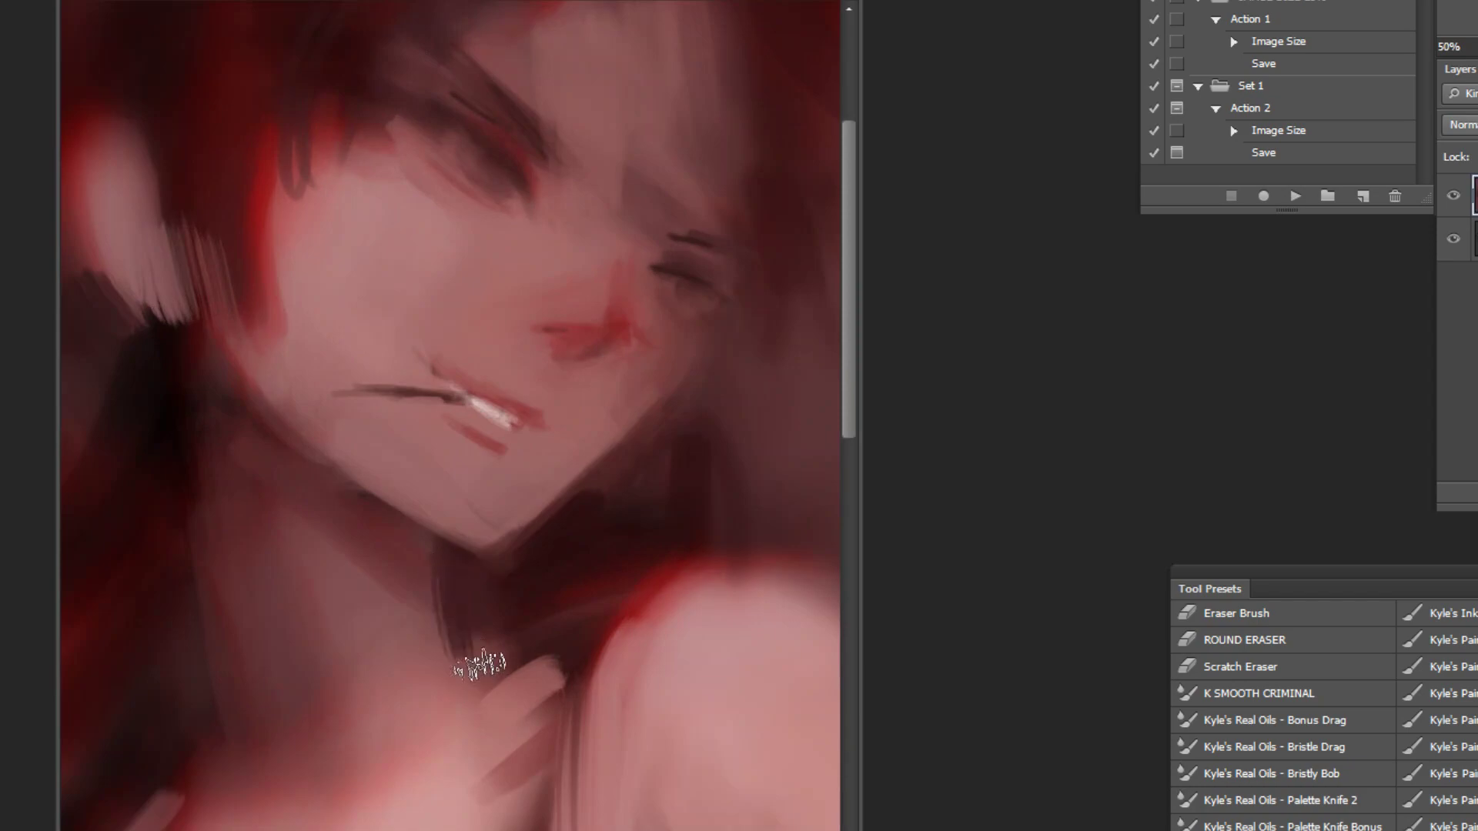
alt+click(410, 627)
key(ctrl+minus)
key(ctrl+minus)
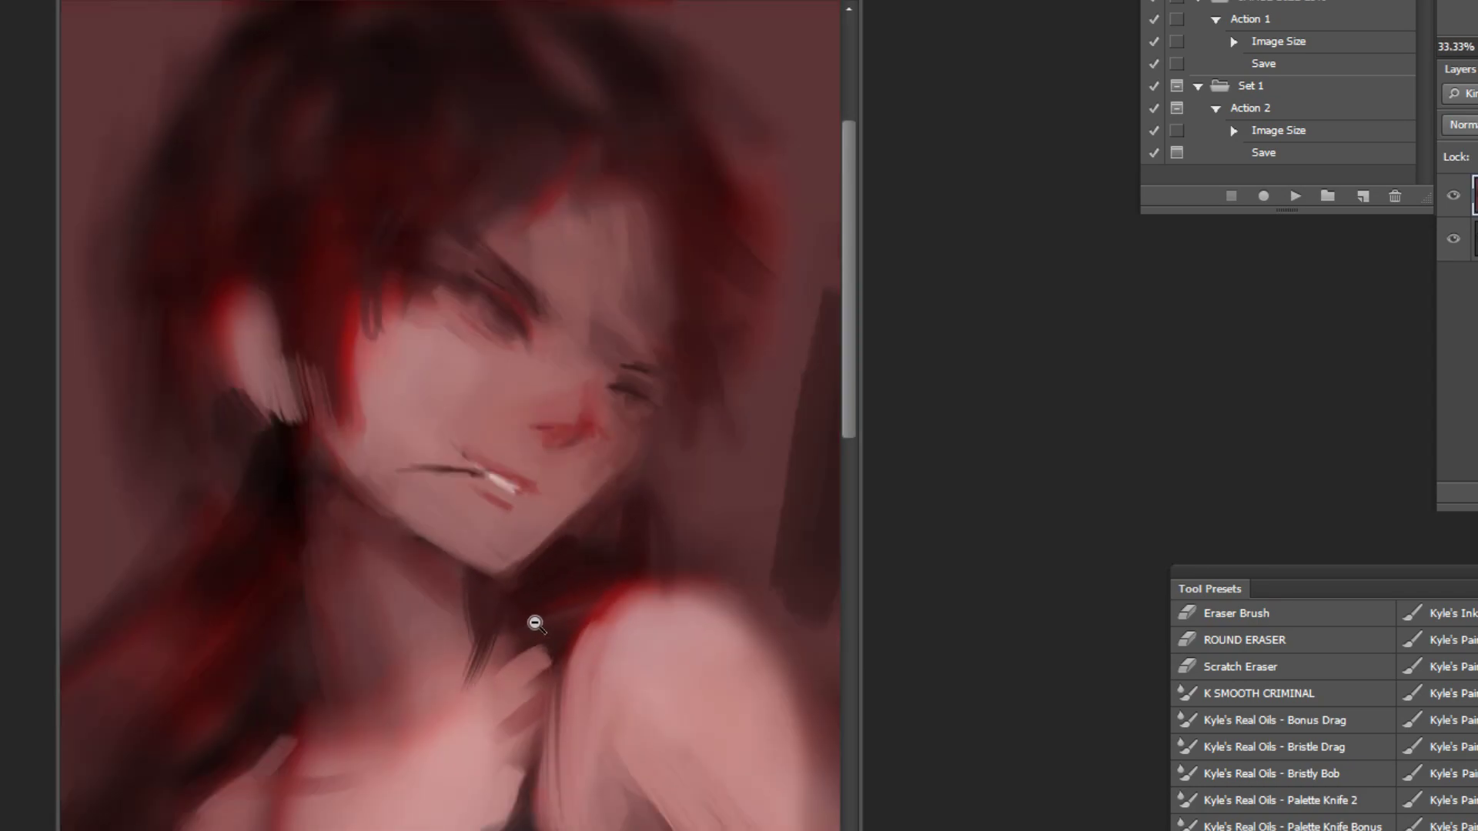
Step: Set the foreground colour to blue #3d6df7 and create a new layer
click(4, 557)
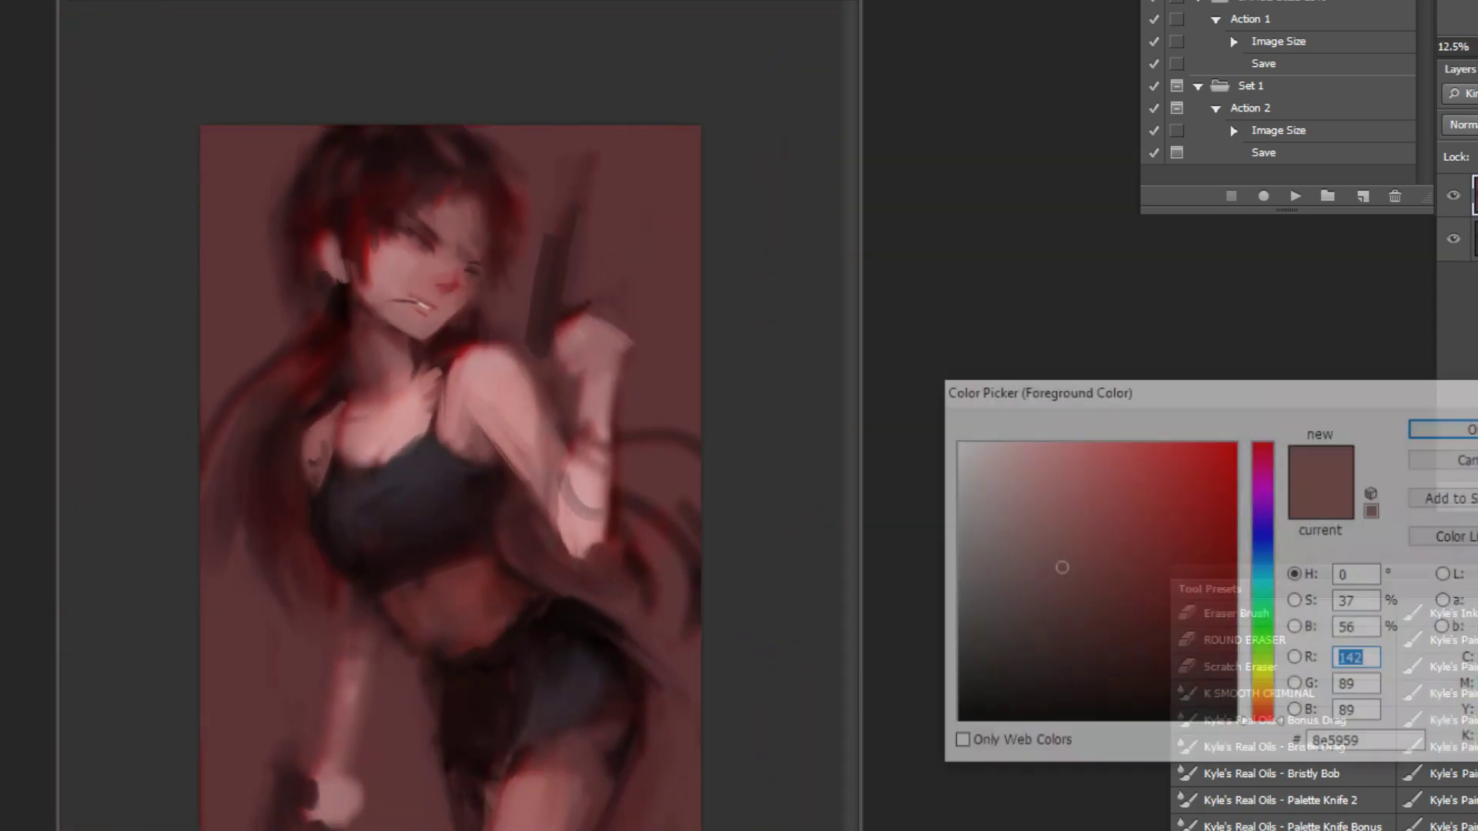
click(1261, 547)
click(1167, 450)
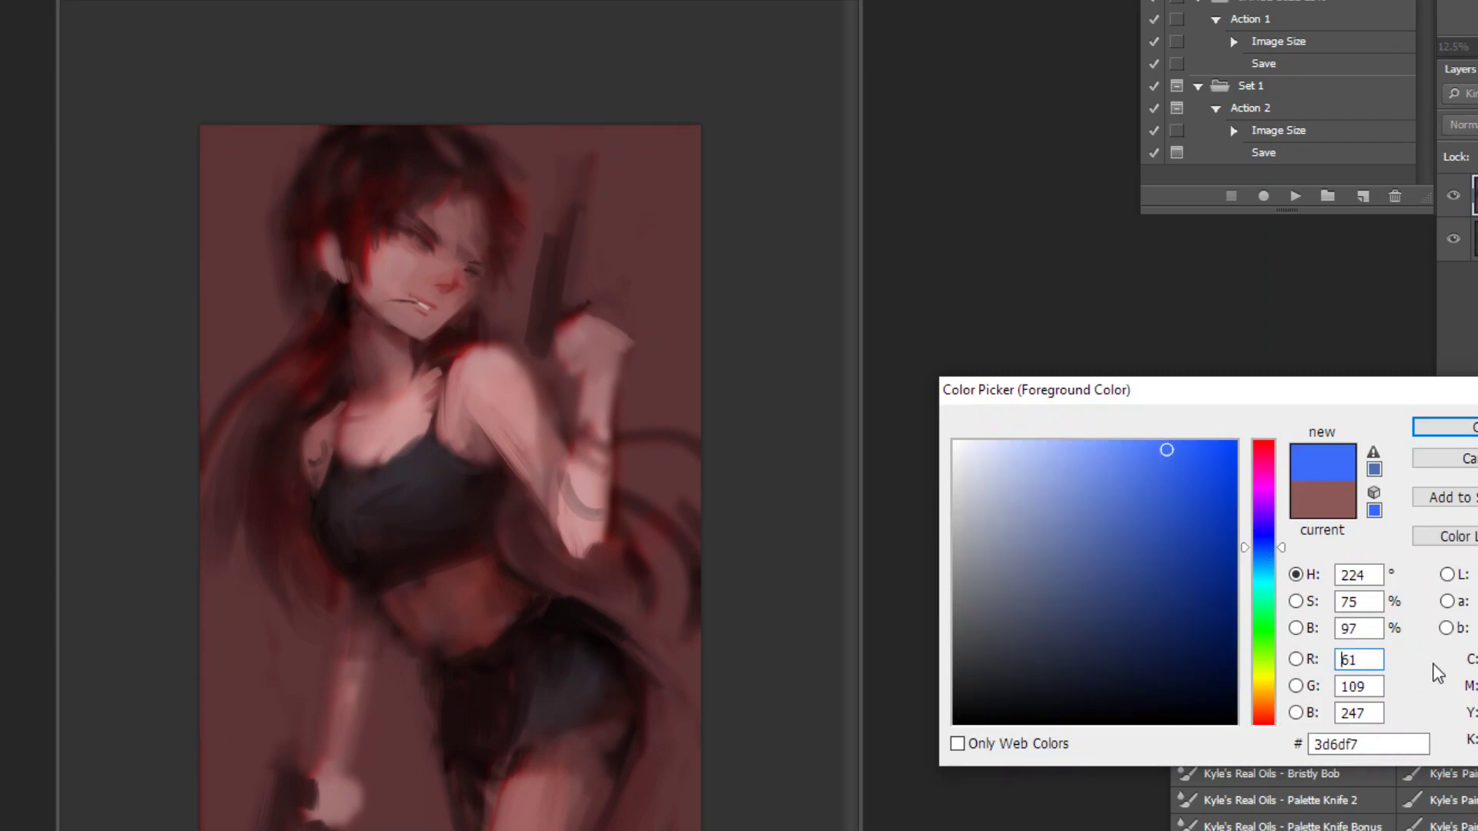
key(Return)
key(ctrl+shift+alt+n)
Step: Try blue arrows pointing down across the face toward the shoulder, and undo them
scroll(1325, 712, down, 5)
scroll(1324, 708, down, 1)
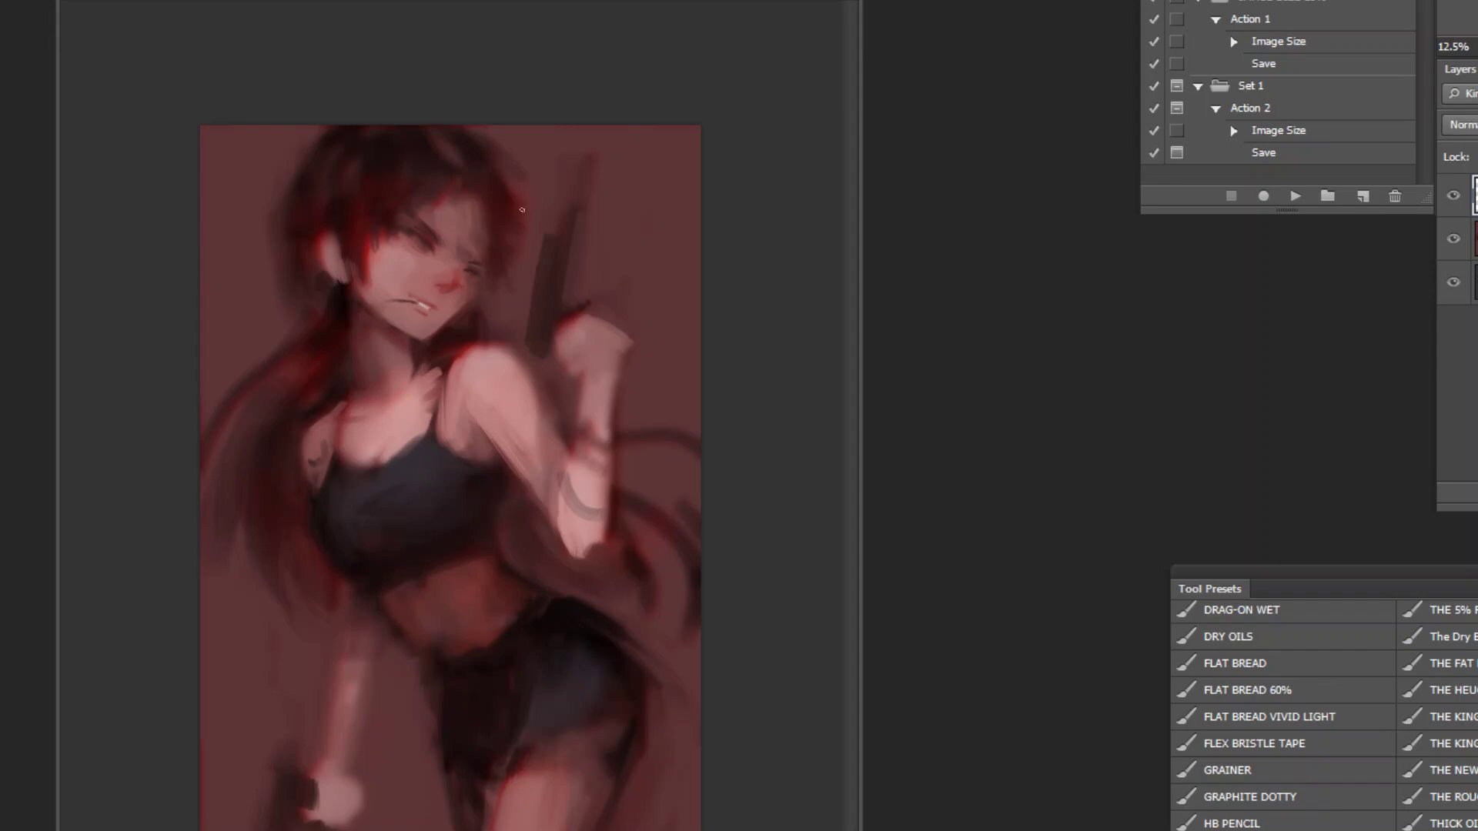
drag(562, 129, 483, 301)
key(ctrl+z)
drag(503, 139, 472, 304)
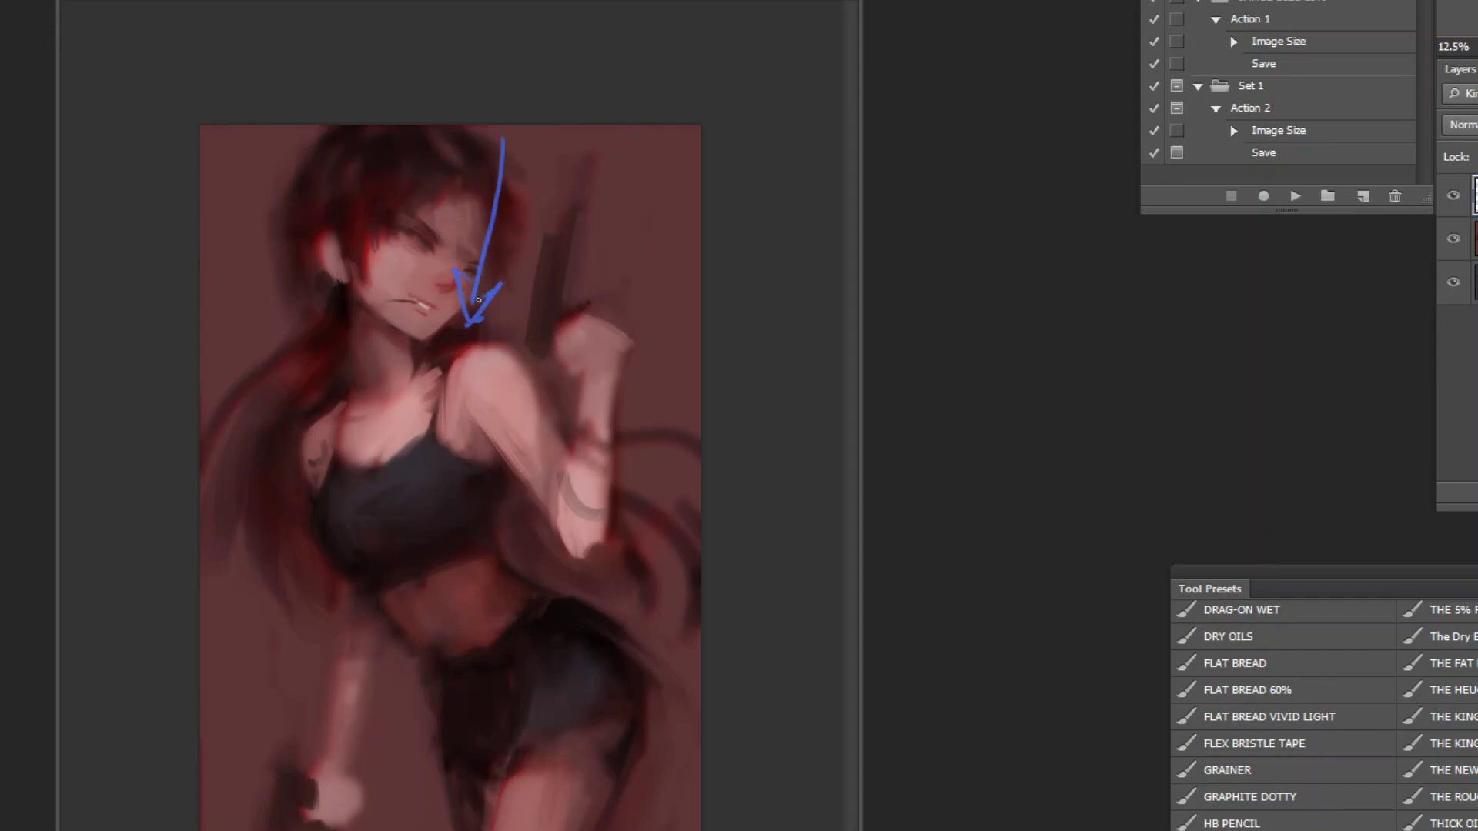
key(ctrl+alt+z)
key(ctrl+alt+z)
mouse_move(494, 180)
mouse_down()
mouse_move(490, 245)
mouse_move(439, 353)
mouse_up()
key(ctrl+alt+z)
key(ctrl+alt+z)
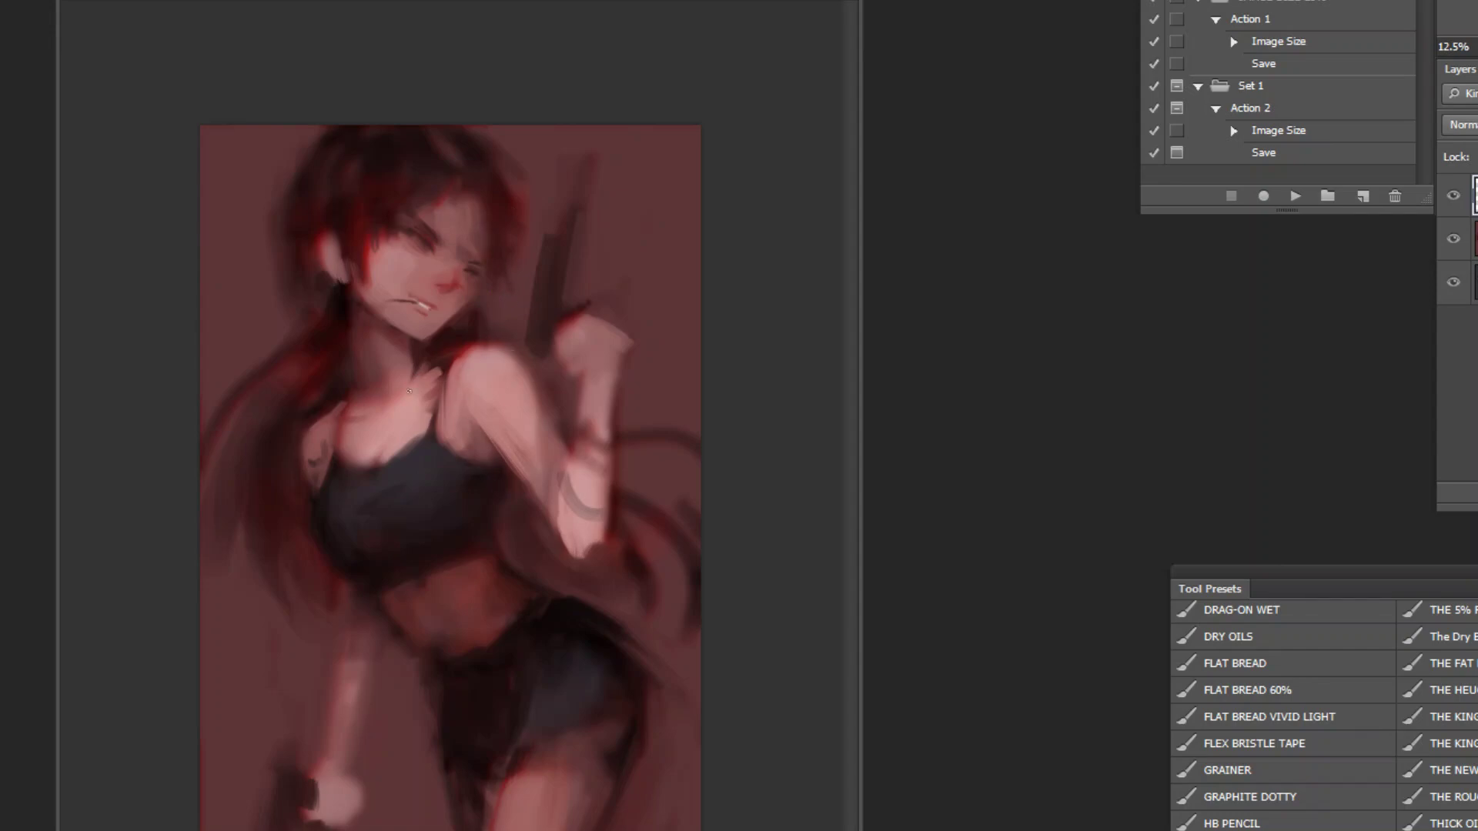
Step: Try blue guide ellipses around the chest and near shoulder and over the head, and undo them
mouse_move(519, 337)
mouse_down()
mouse_move(366, 453)
mouse_move(493, 328)
mouse_up()
drag(404, 177, 422, 170)
key(ctrl+alt+z)
key(ctrl+alt+z)
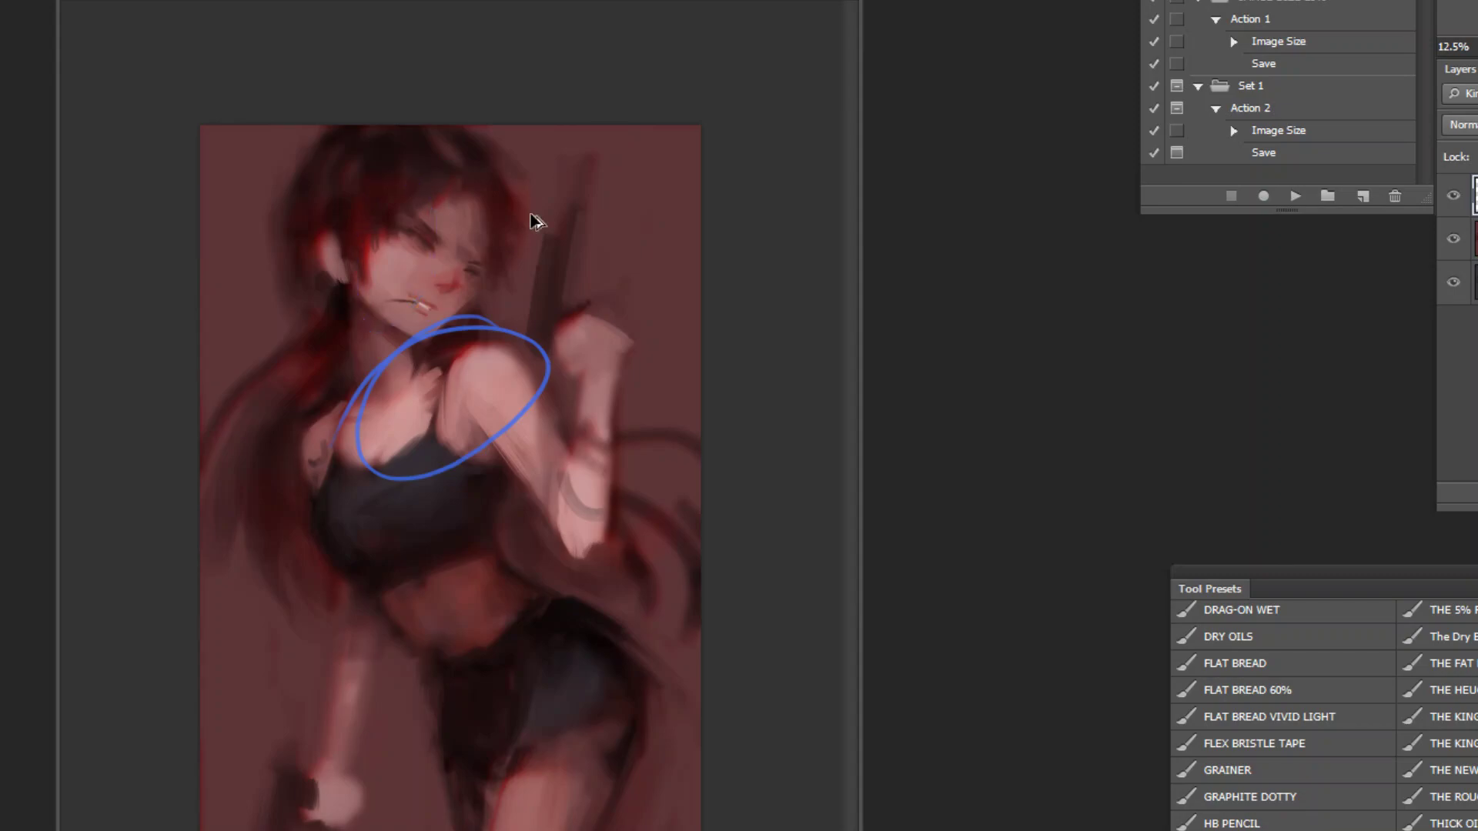
Step: Mirror the canvas horizontally and paint sampled colour into the armpit beside the black top
click(1296, 196)
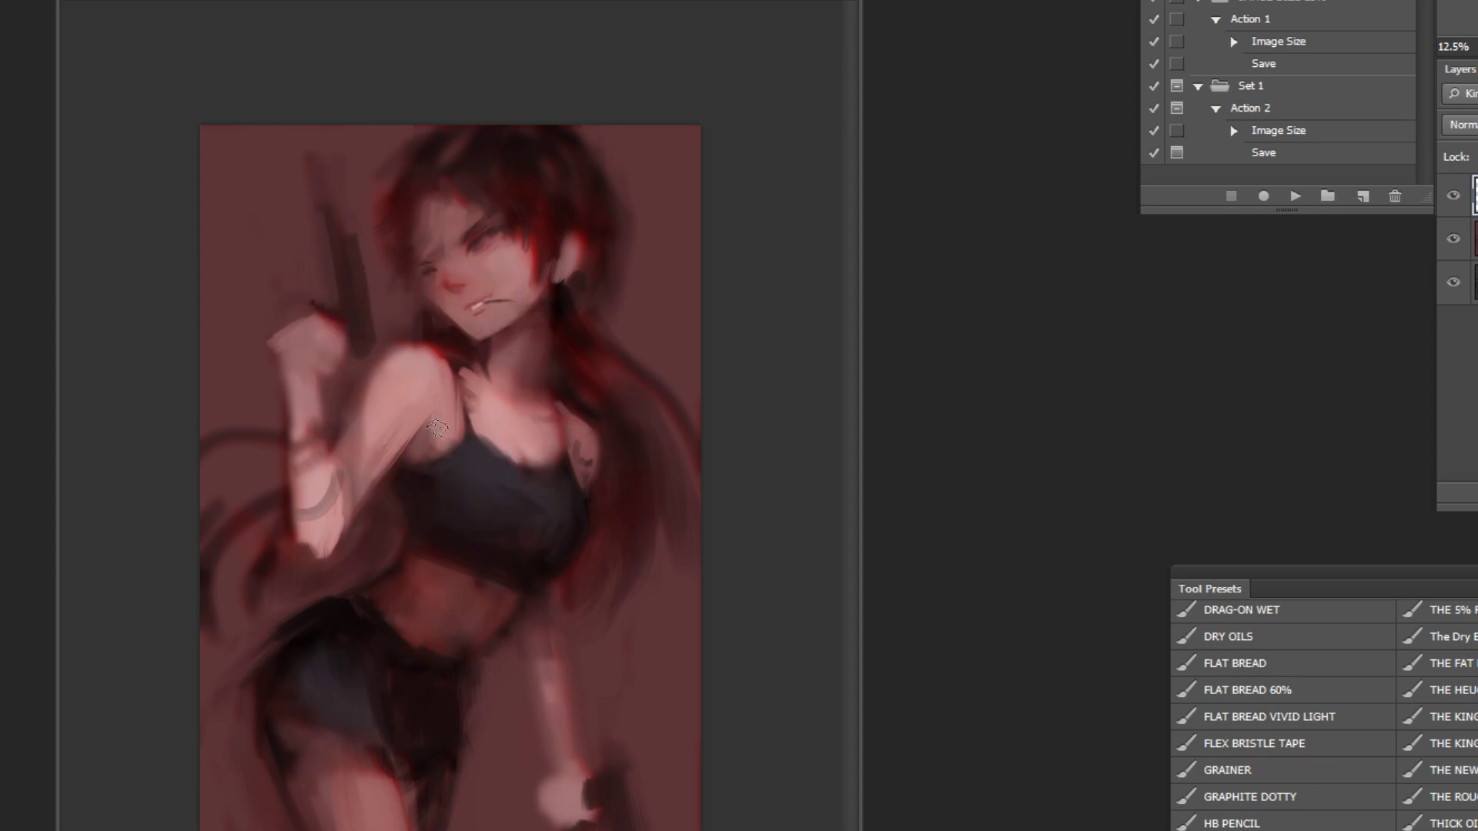
scroll(437, 440, up, 3)
alt+click(383, 525)
mouse_move(415, 435)
mouse_down()
mouse_move(424, 481)
mouse_move(452, 422)
mouse_move(467, 422)
mouse_move(475, 502)
mouse_move(435, 448)
mouse_move(455, 429)
mouse_move(481, 468)
mouse_move(413, 519)
mouse_up()
key(])
alt+click(435, 448)
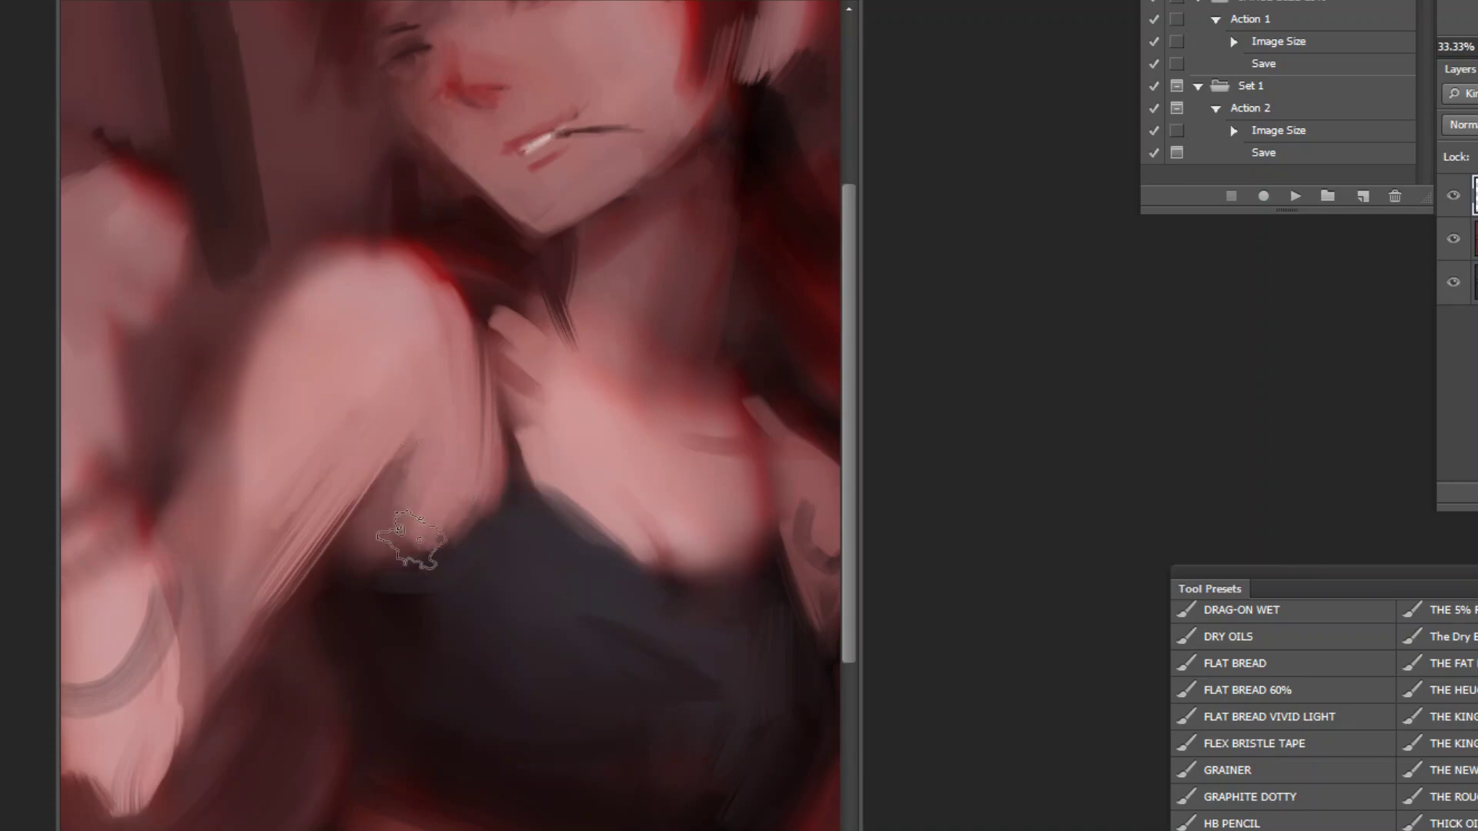
Step: Paint sampled skin tone along the underside of the upper arm
alt+click(312, 428)
drag(273, 501, 262, 547)
drag(316, 485, 297, 539)
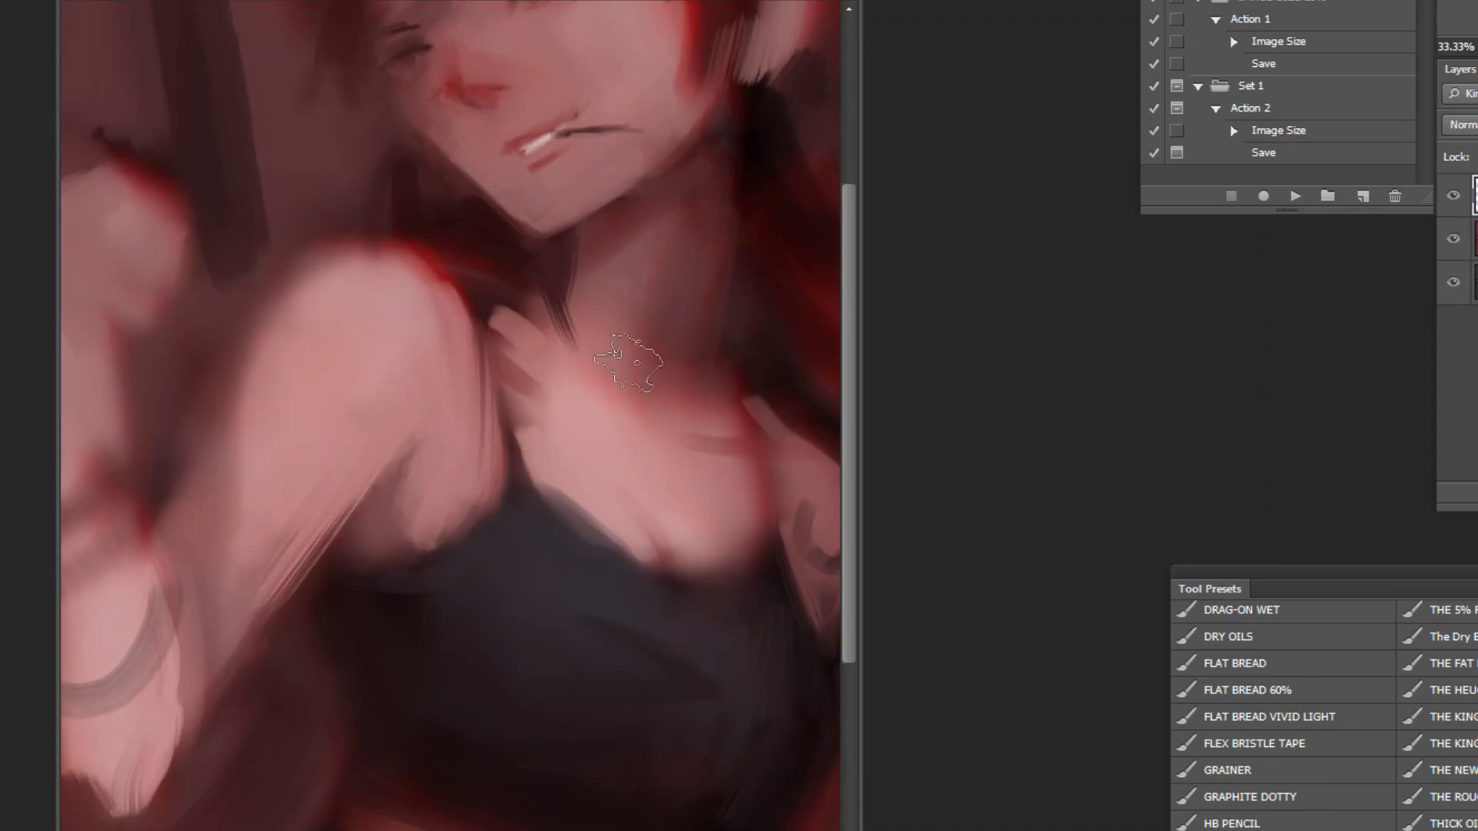
Step: Sharpen the outer edge of the upper arm with the dark background colour sampled beside it
alt+click(183, 379)
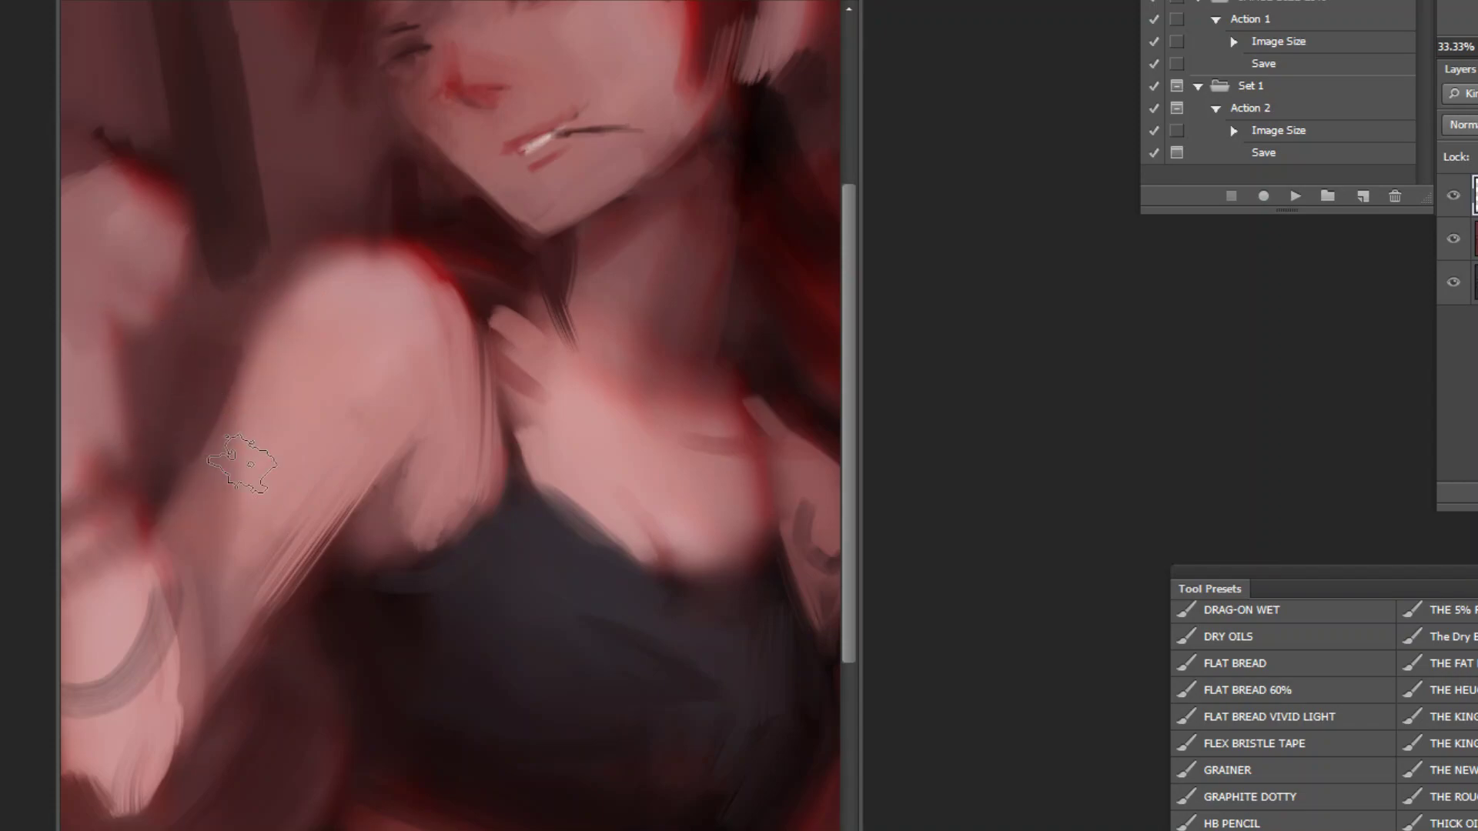
mouse_move(241, 463)
mouse_down()
mouse_move(188, 389)
mouse_move(154, 501)
mouse_move(287, 286)
mouse_move(258, 423)
mouse_up()
key(ctrl+z)
key(ctrl+z)
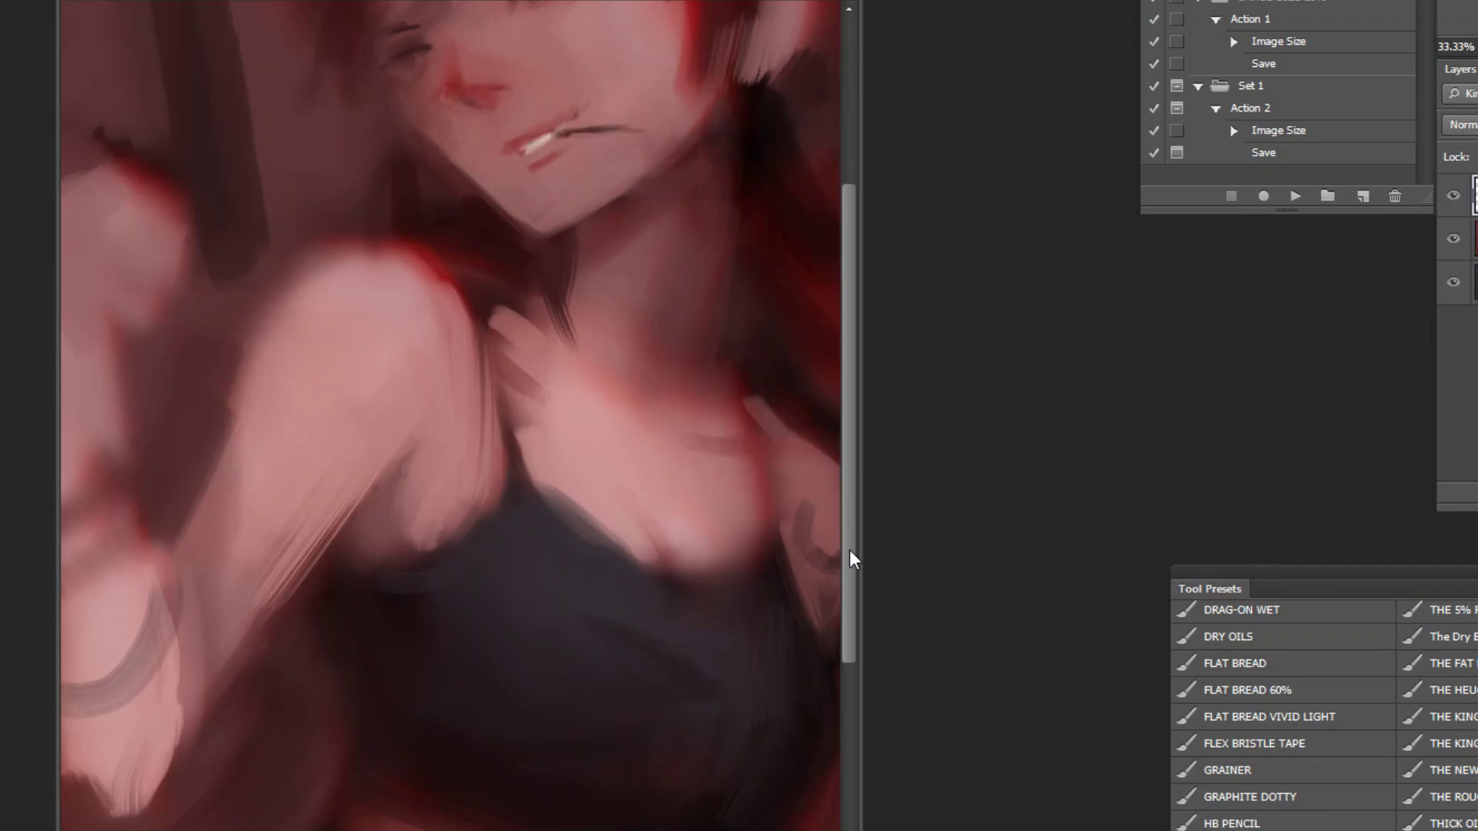
alt+click(744, 554)
alt+click(745, 554)
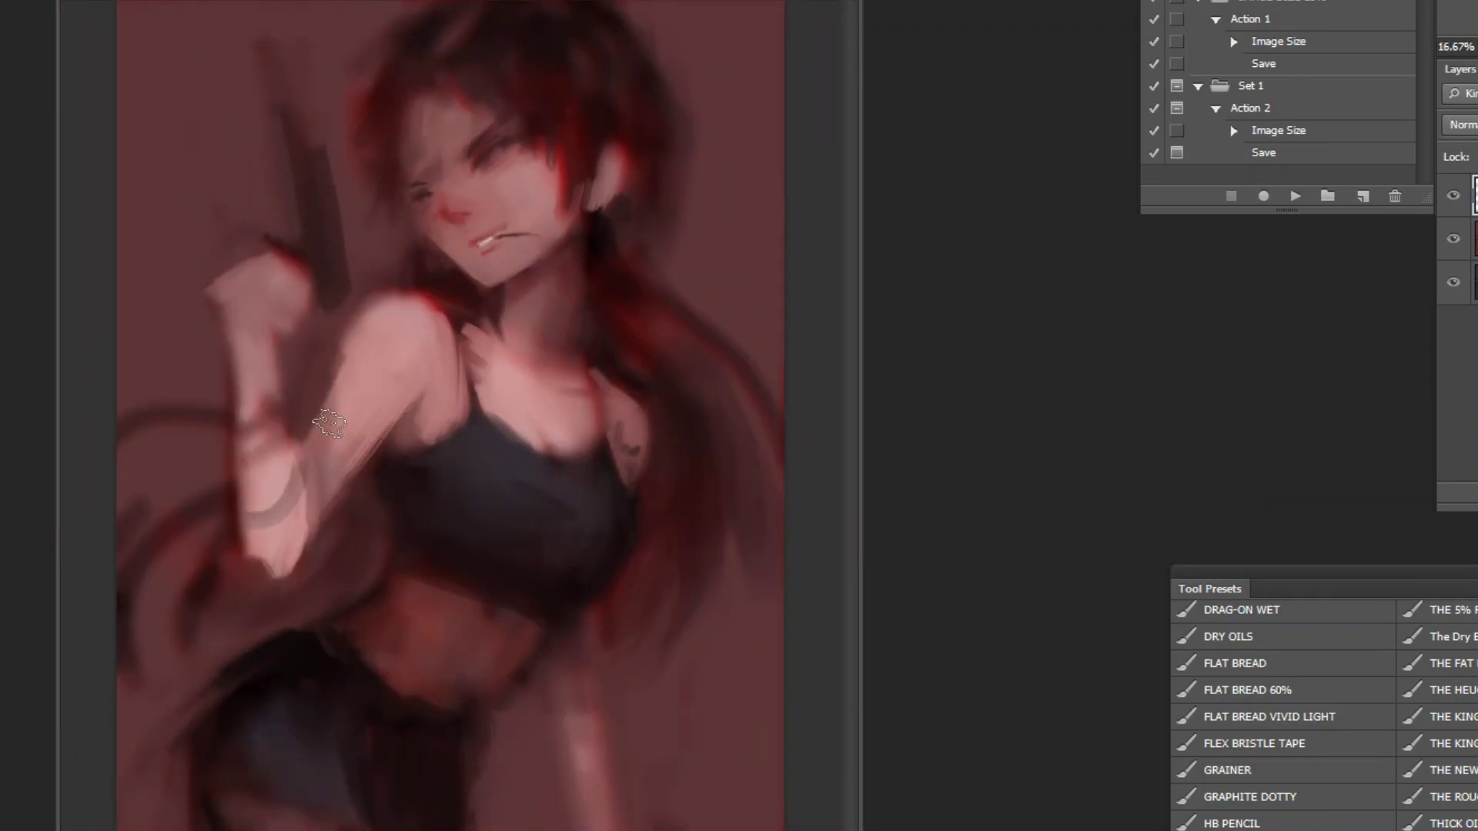
Step: Mirror the canvas horizontally and paint sampled skin tone at the neckline of the black top
click(1295, 197)
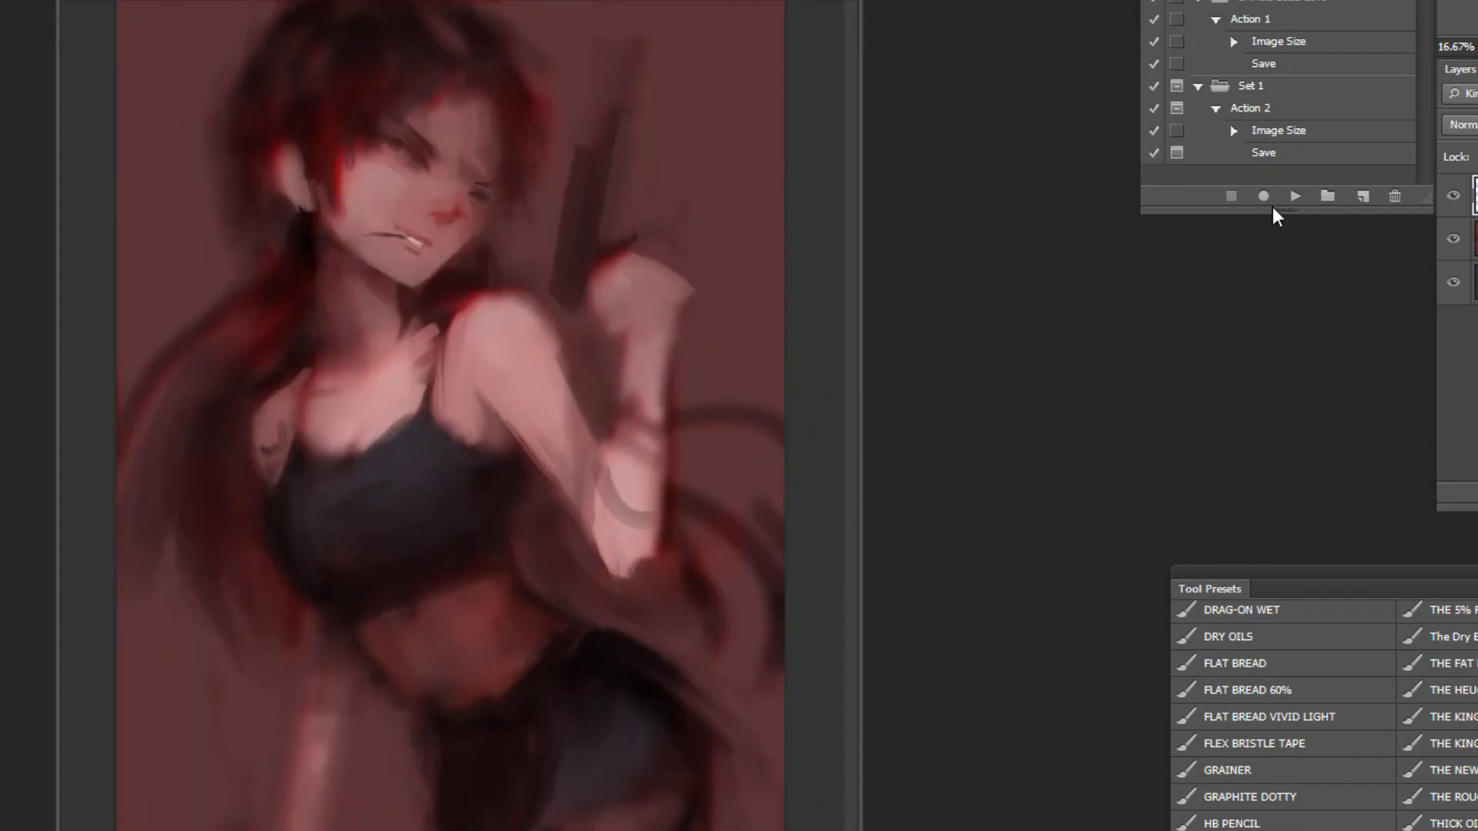
click(445, 343)
key(bracketright)
alt+click(260, 476)
mouse_move(268, 515)
mouse_down()
mouse_move(260, 488)
mouse_move(270, 535)
mouse_up()
Step: With a smaller brush and sampled dark colour, paint the top's far shoulder strap and a small mark above the neckline
alt+click(258, 545)
key(bracketleft)
key(bracketleft)
key(bracketleft)
key(bracketleft)
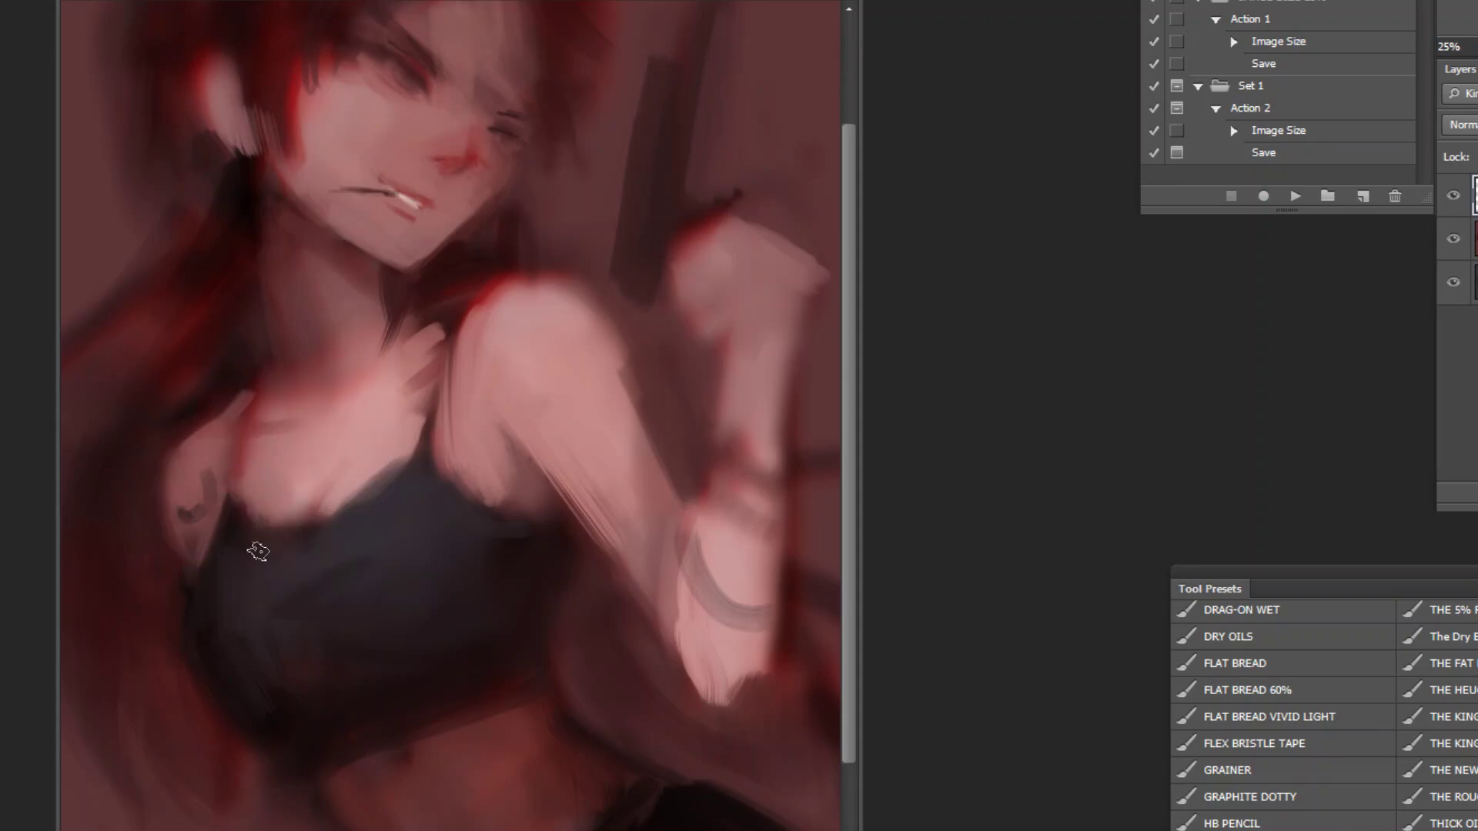
key(ctrl+z)
drag(258, 488, 273, 500)
drag(238, 453, 243, 416)
key(ctrl+z)
drag(202, 548, 234, 417)
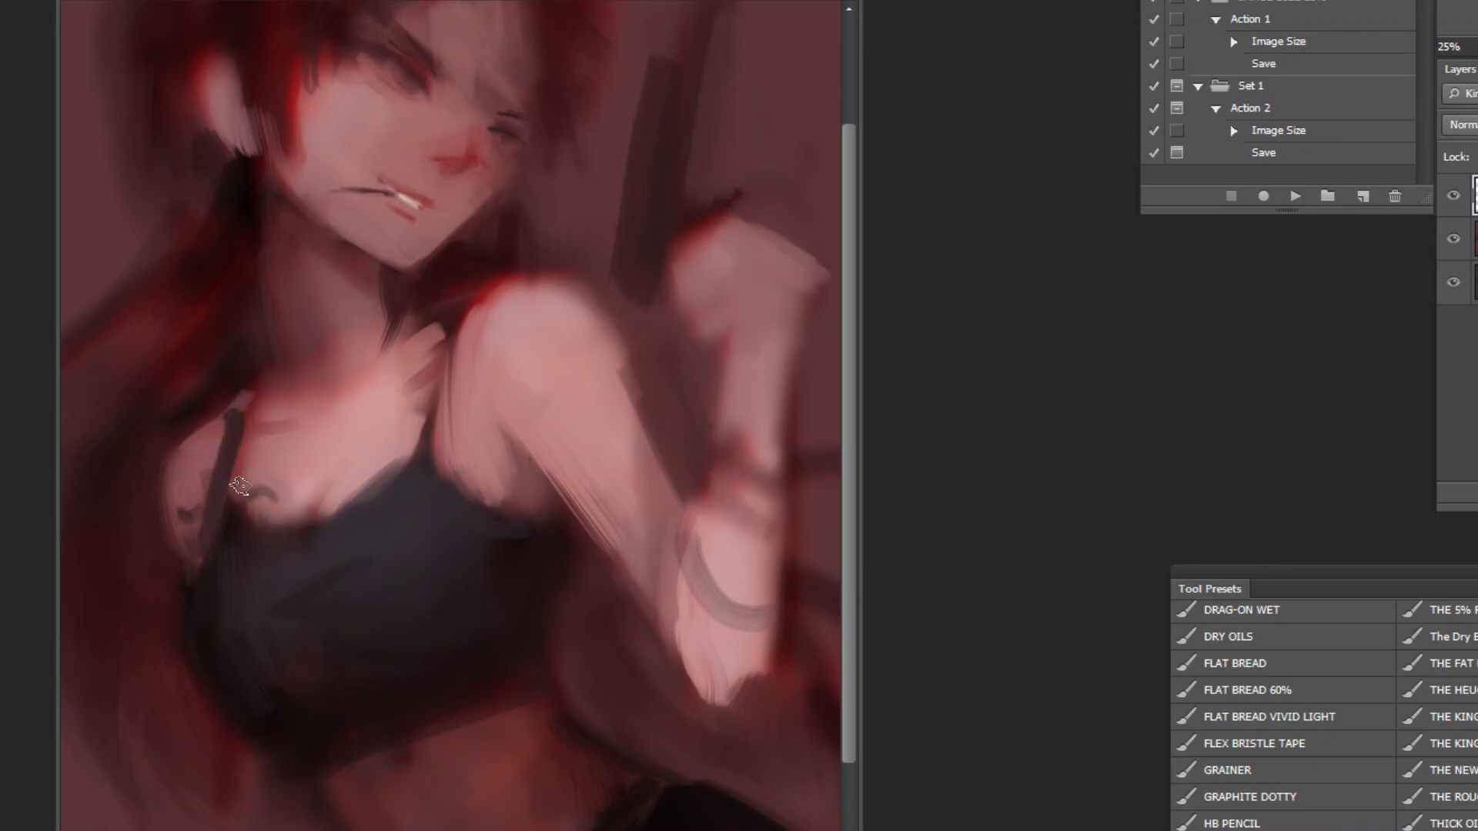
Step: Undo the far shoulder strap and draw thin dark curves outlining a holster strap around the near shoulder
key(ctrl+z)
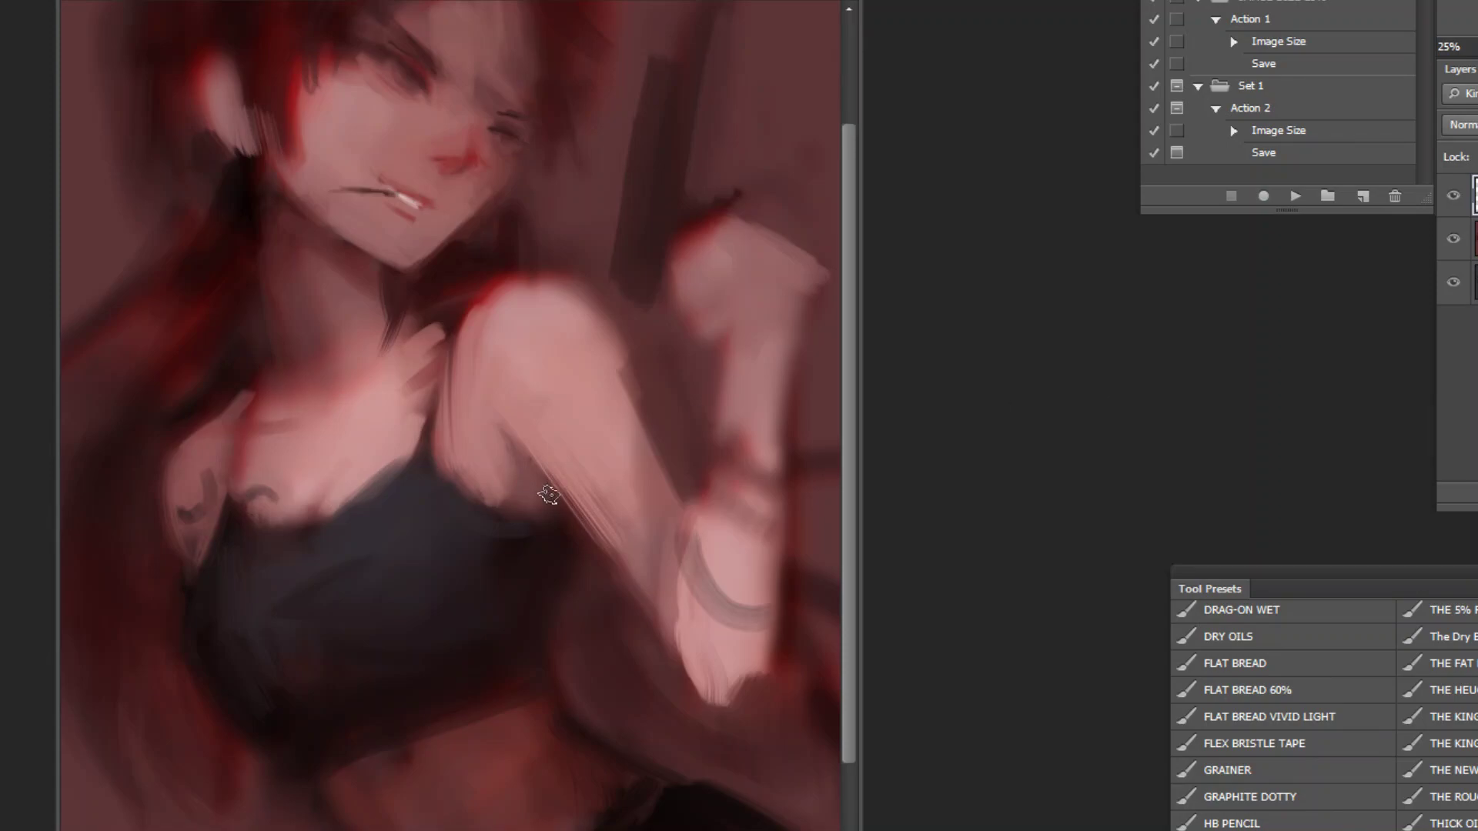
key(ctrl+z)
drag(456, 335, 522, 466)
key(ctrl+z)
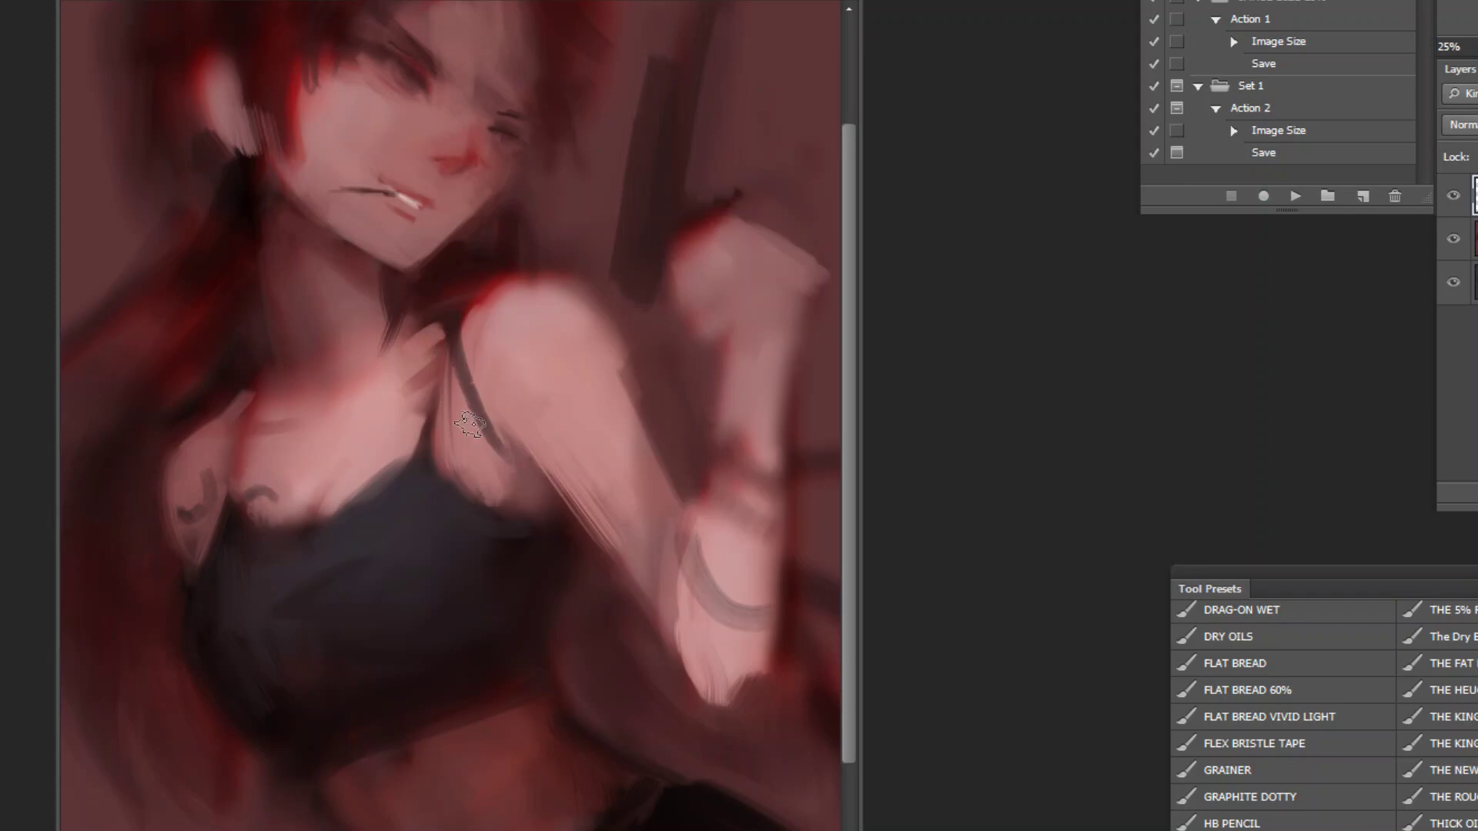
mouse_move(432, 333)
mouse_down()
mouse_move(436, 373)
mouse_move(514, 460)
mouse_up()
key(ctrl+z)
mouse_move(421, 346)
mouse_down()
mouse_move(428, 385)
mouse_move(538, 479)
mouse_move(438, 338)
mouse_move(439, 413)
mouse_up()
key(ctrl+z)
Step: Draw two thin dark lines outlining the far holster strap from the shoulder down to the black top
drag(240, 404, 222, 499)
key(ctrl+z)
key(ctrl+z)
drag(237, 392, 221, 484)
drag(228, 427, 219, 505)
key(ctrl+alt+z)
key(ctrl+alt+z)
drag(241, 398, 220, 504)
mouse_move(274, 381)
mouse_down()
mouse_move(234, 510)
mouse_move(228, 487)
mouse_up()
key(ctrl+z)
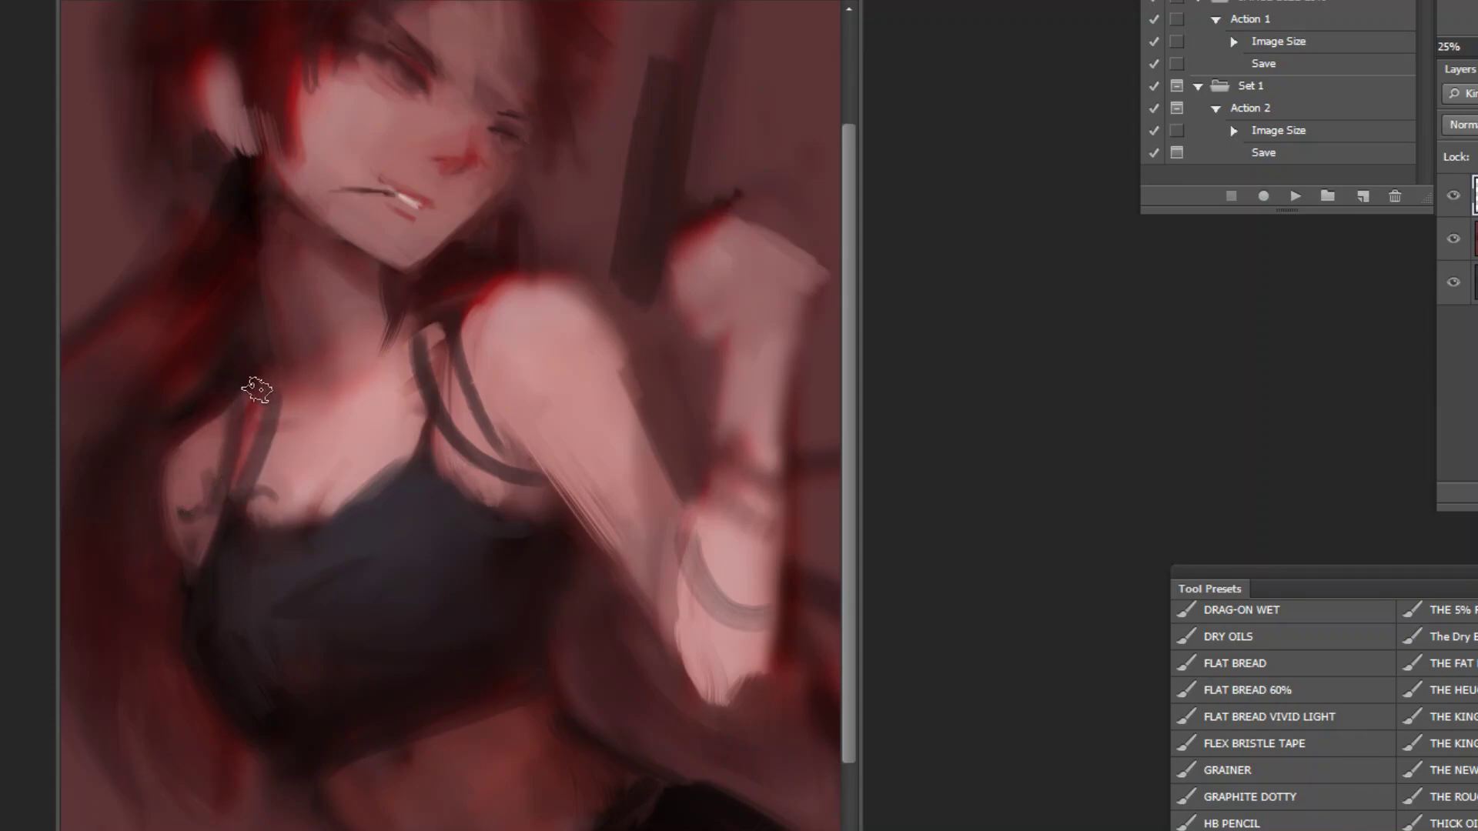
drag(257, 387, 232, 497)
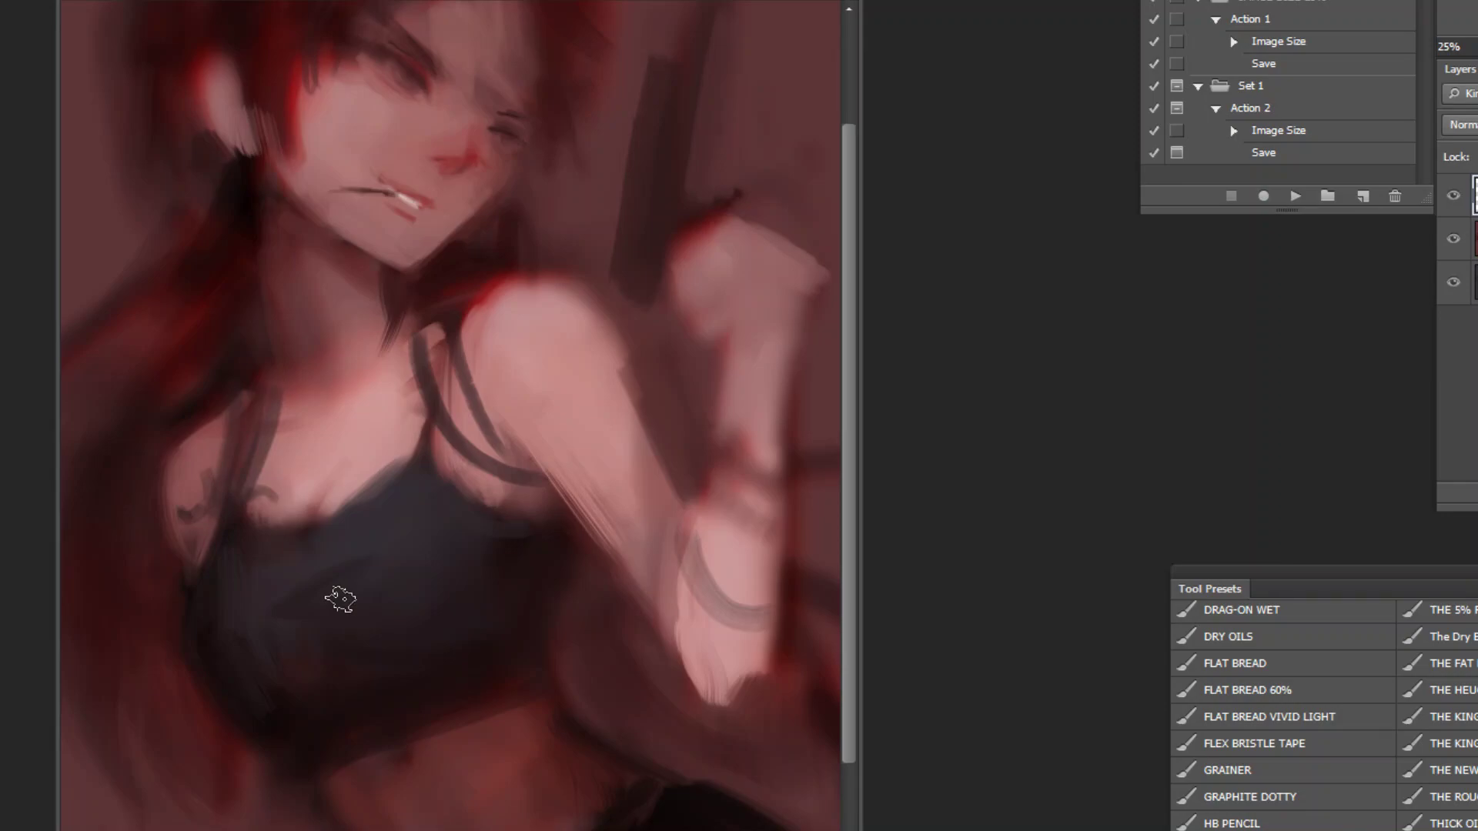
Step: Fill both holster straps between their outlines with a sampled muted tone
alt+click(261, 442)
drag(257, 402, 234, 495)
mouse_move(420, 348)
mouse_down()
mouse_move(449, 332)
mouse_move(435, 419)
mouse_move(518, 465)
mouse_up()
drag(433, 423, 468, 450)
Step: With a much smaller brush and dark colour sampled from the top, touch up the near strap's upper end
alt+click(455, 520)
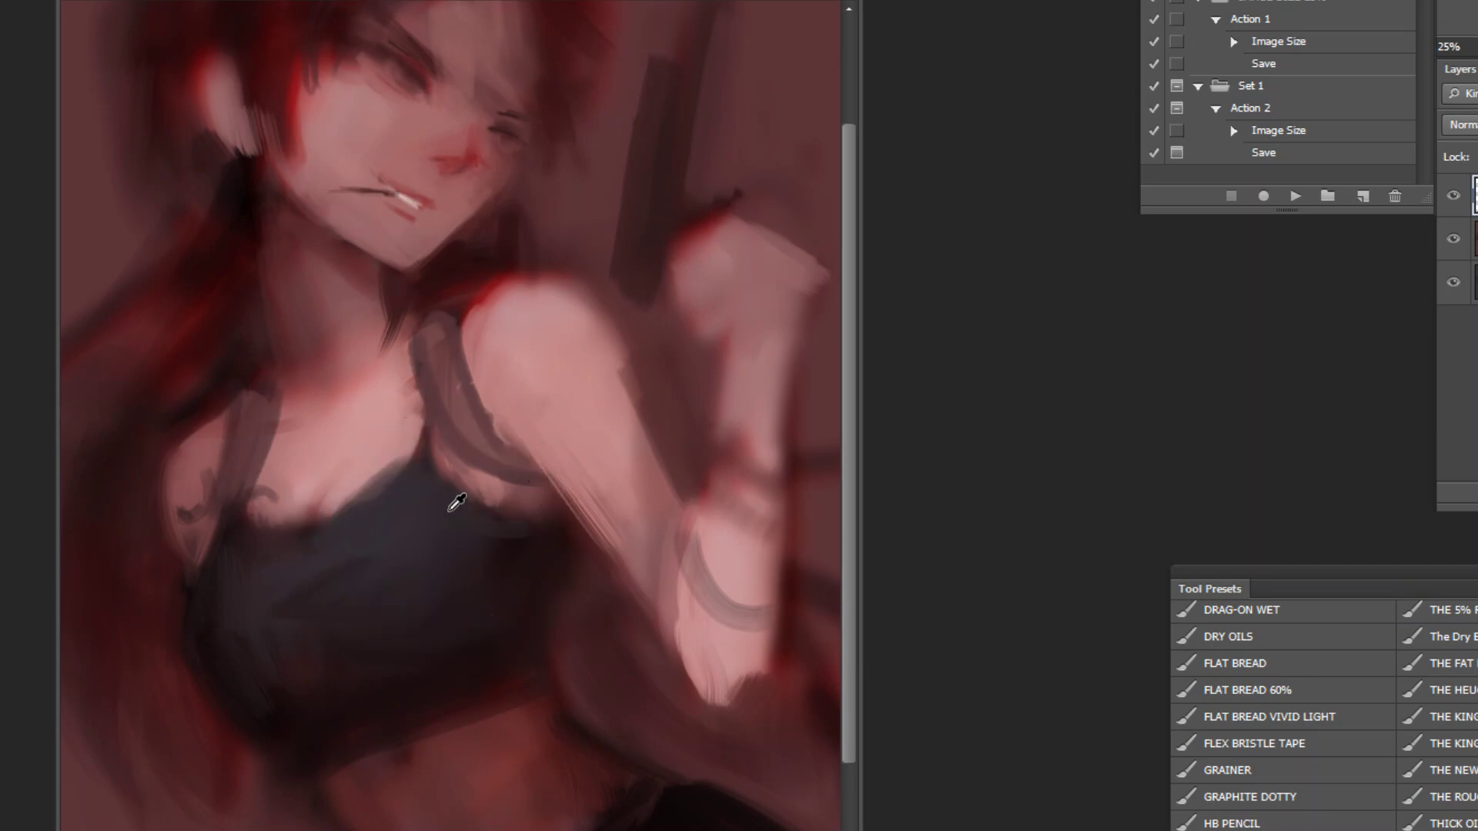
key(ctrl+minus)
key(ctrl+minus)
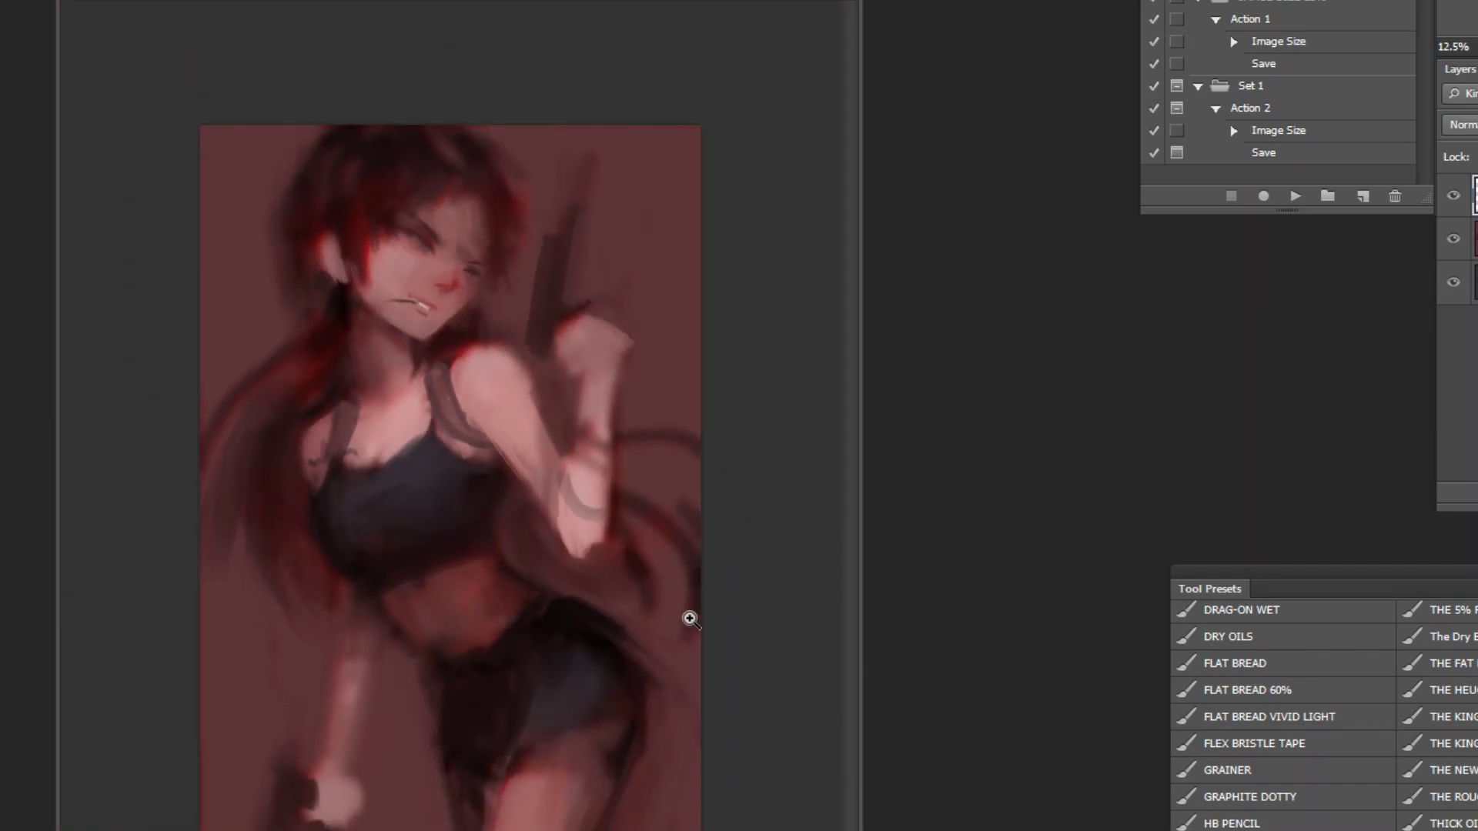
scroll(390, 240, up, 5)
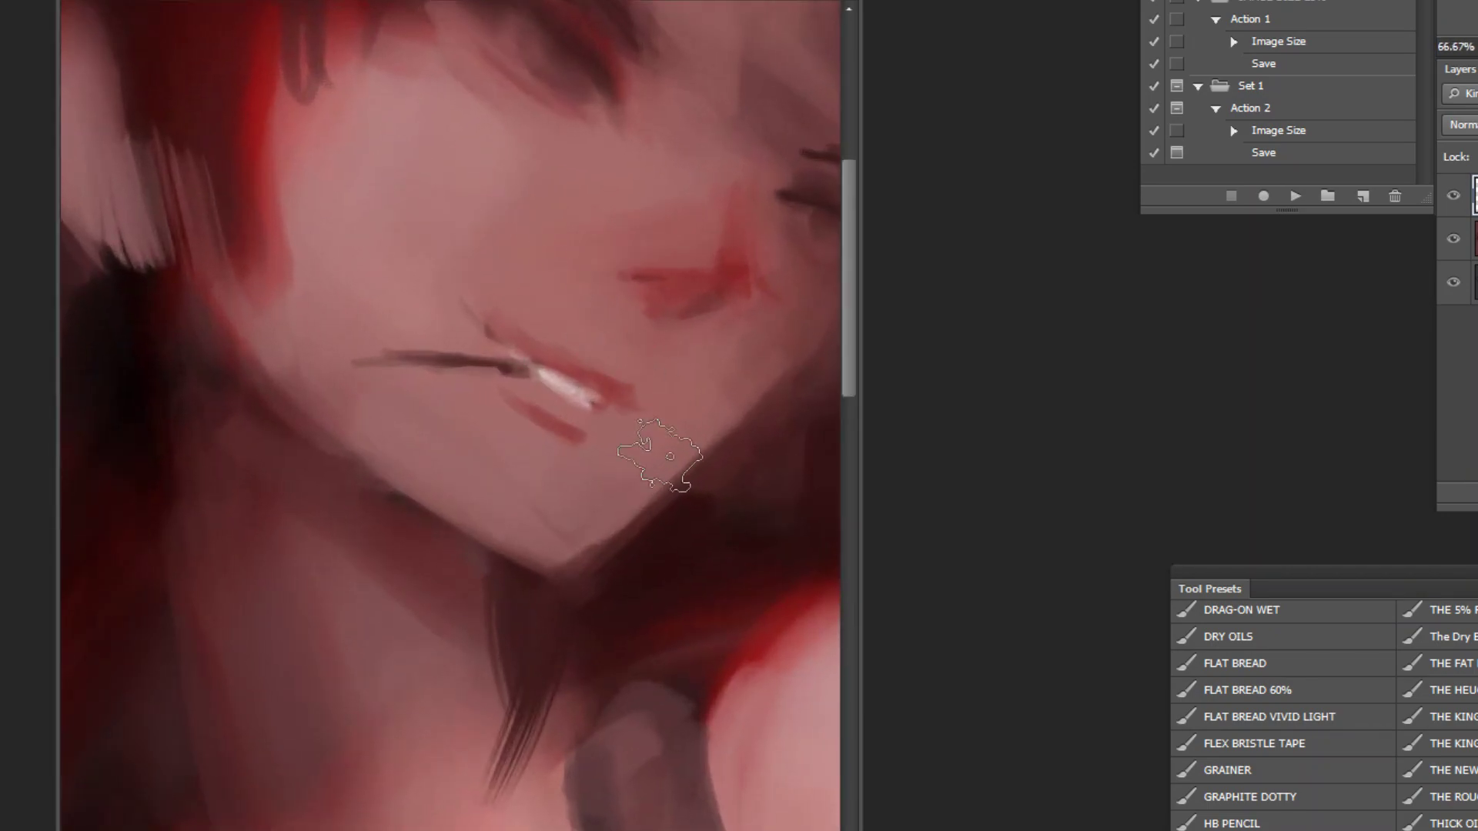
key(bracketleft)
key(bracketleft)
key(bracketleft)
key(bracketleft)
key(bracketleft)
key(bracketleft)
key(bracketleft)
key(bracketleft)
drag(751, 667, 682, 696)
Step: Paint a dark strand curving outward from the top of the ponytail and mirror the canvas horizontally
scroll(681, 697, down, 5)
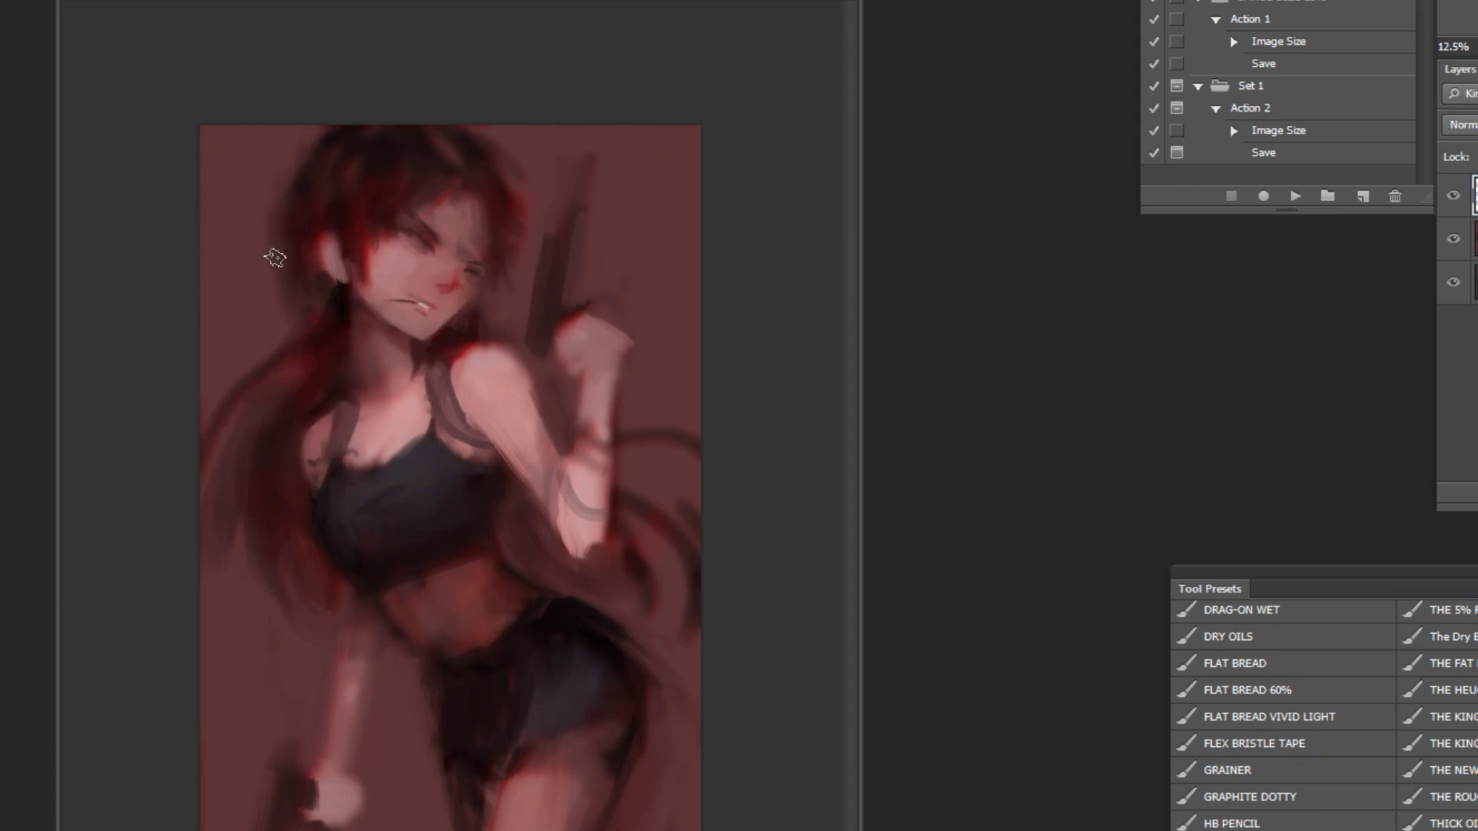
drag(307, 322, 203, 392)
drag(307, 363, 300, 601)
key(ctrl+z)
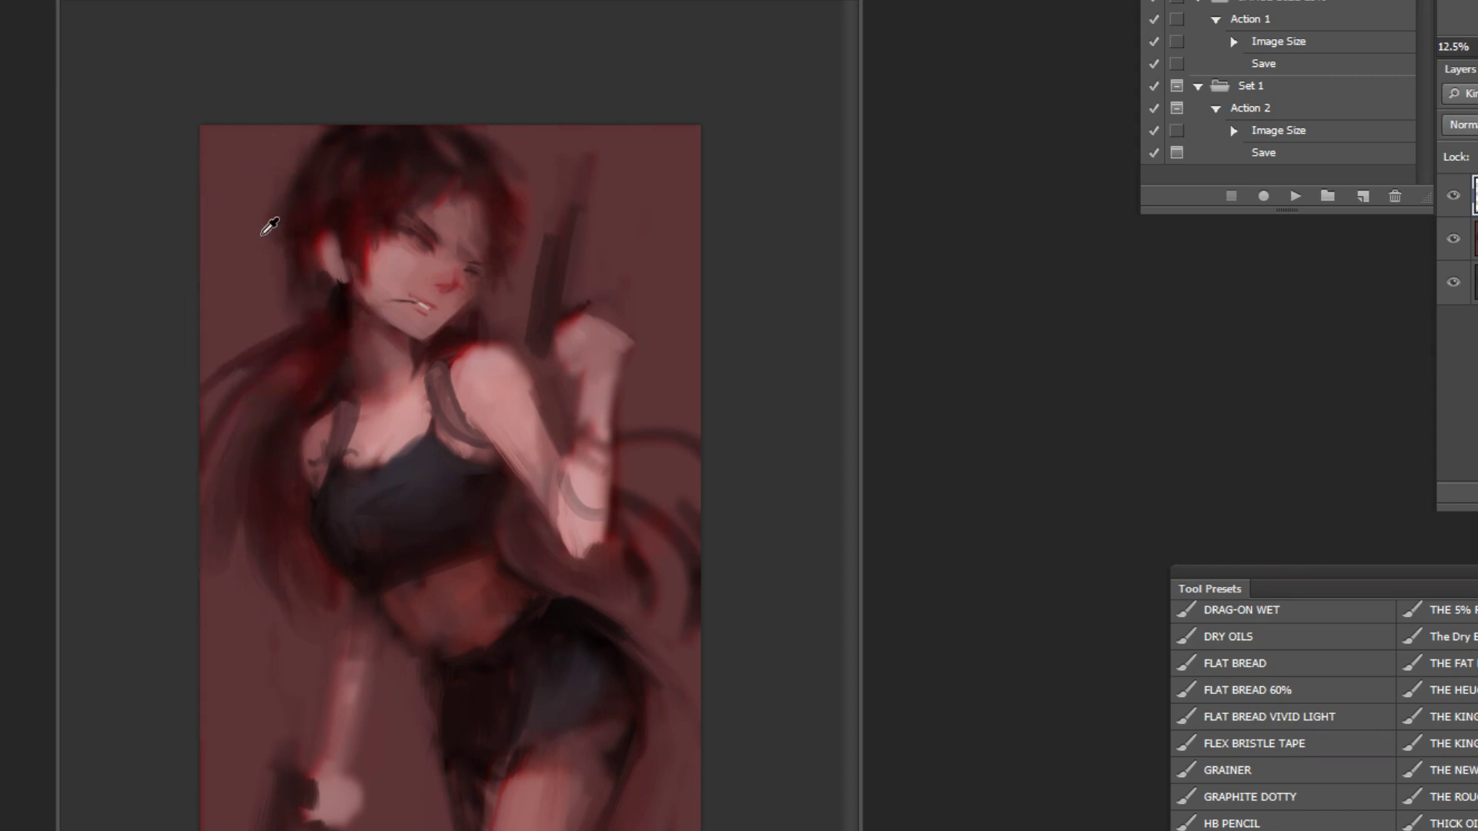
click(1327, 197)
key(Escape)
key(ctrl+shift+h)
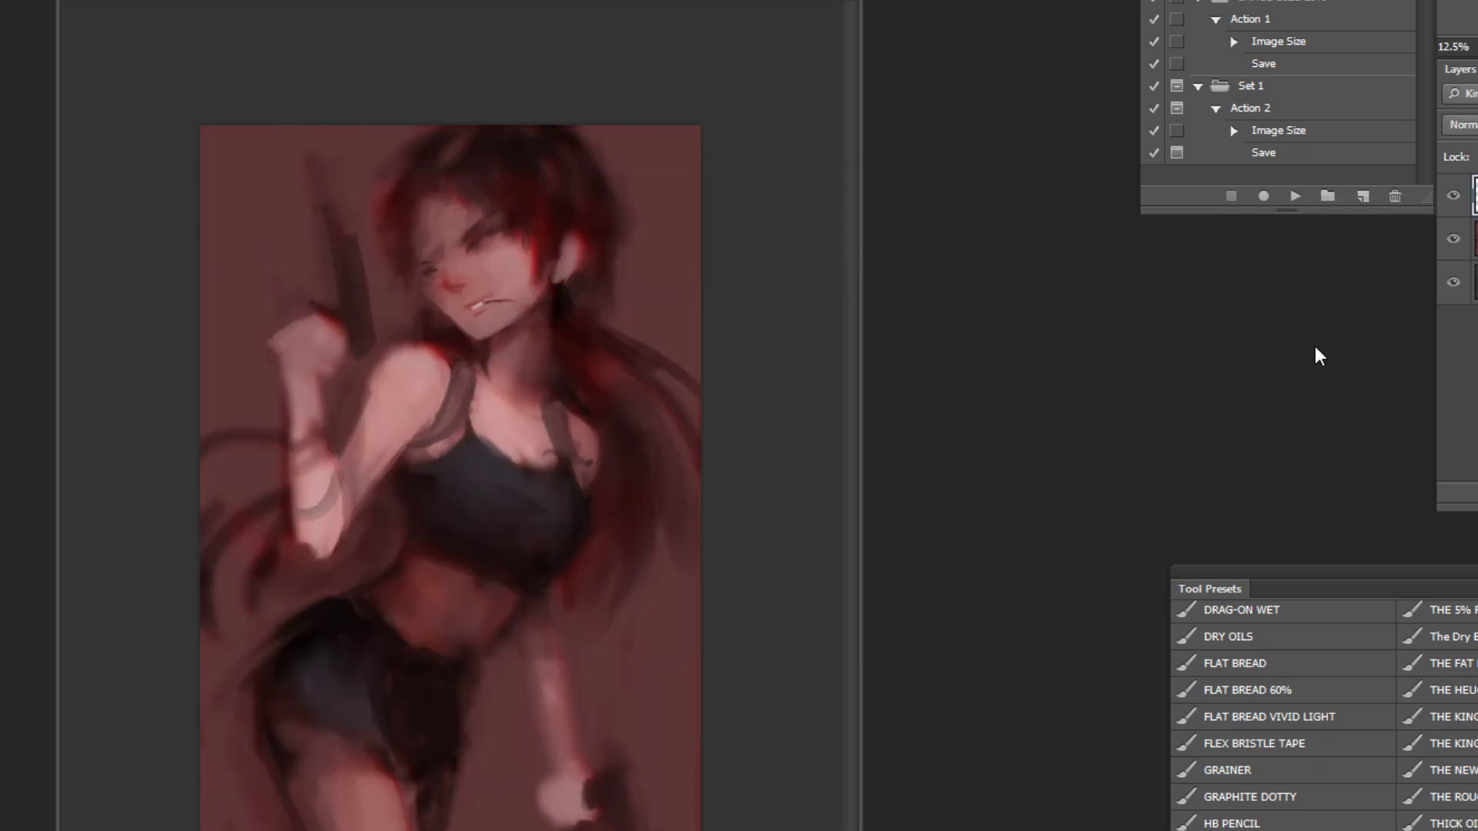
Step: Choose the FLAT BREAD brush preset and blend the neck and its shadow with tones sampled from the neck
alt+click(576, 314)
key(ctrl+space)
ctrl+click(612, 239)
ctrl+click(620, 254)
ctrl+click(624, 270)
drag(524, 410, 564, 516)
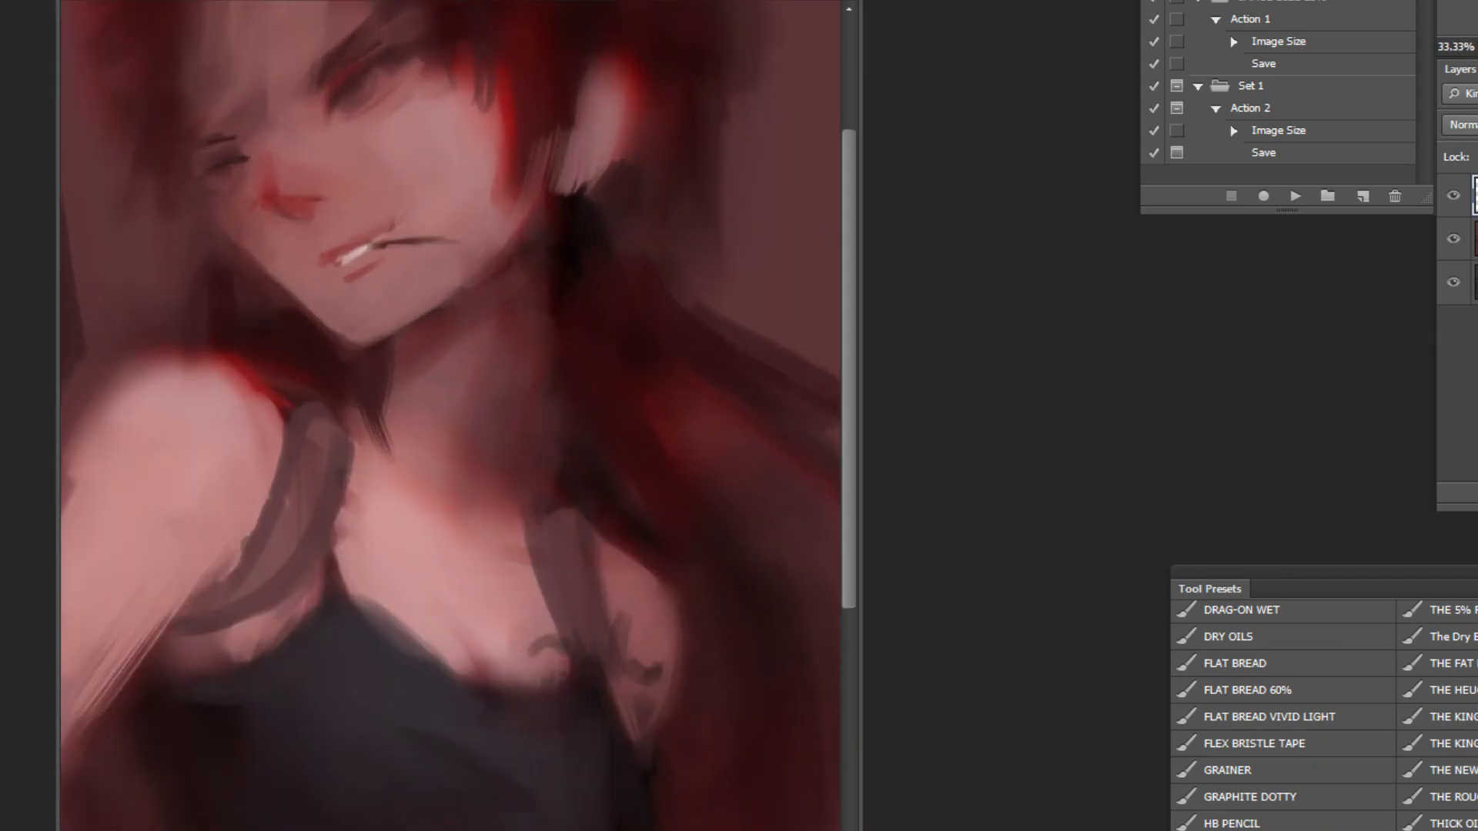
scroll(1373, 793, up, 3)
scroll(1274, 724, down, 3)
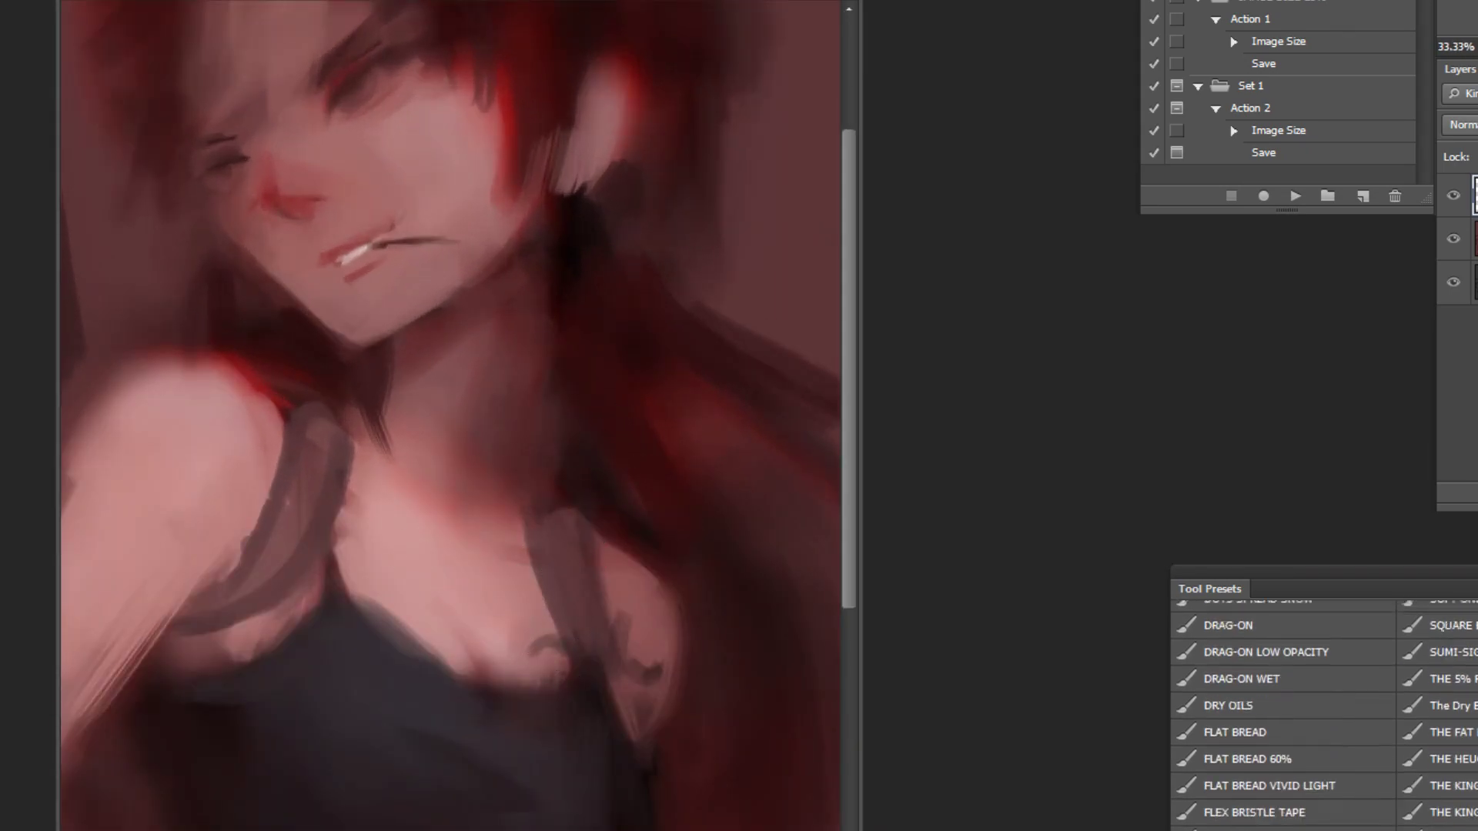
click(1272, 675)
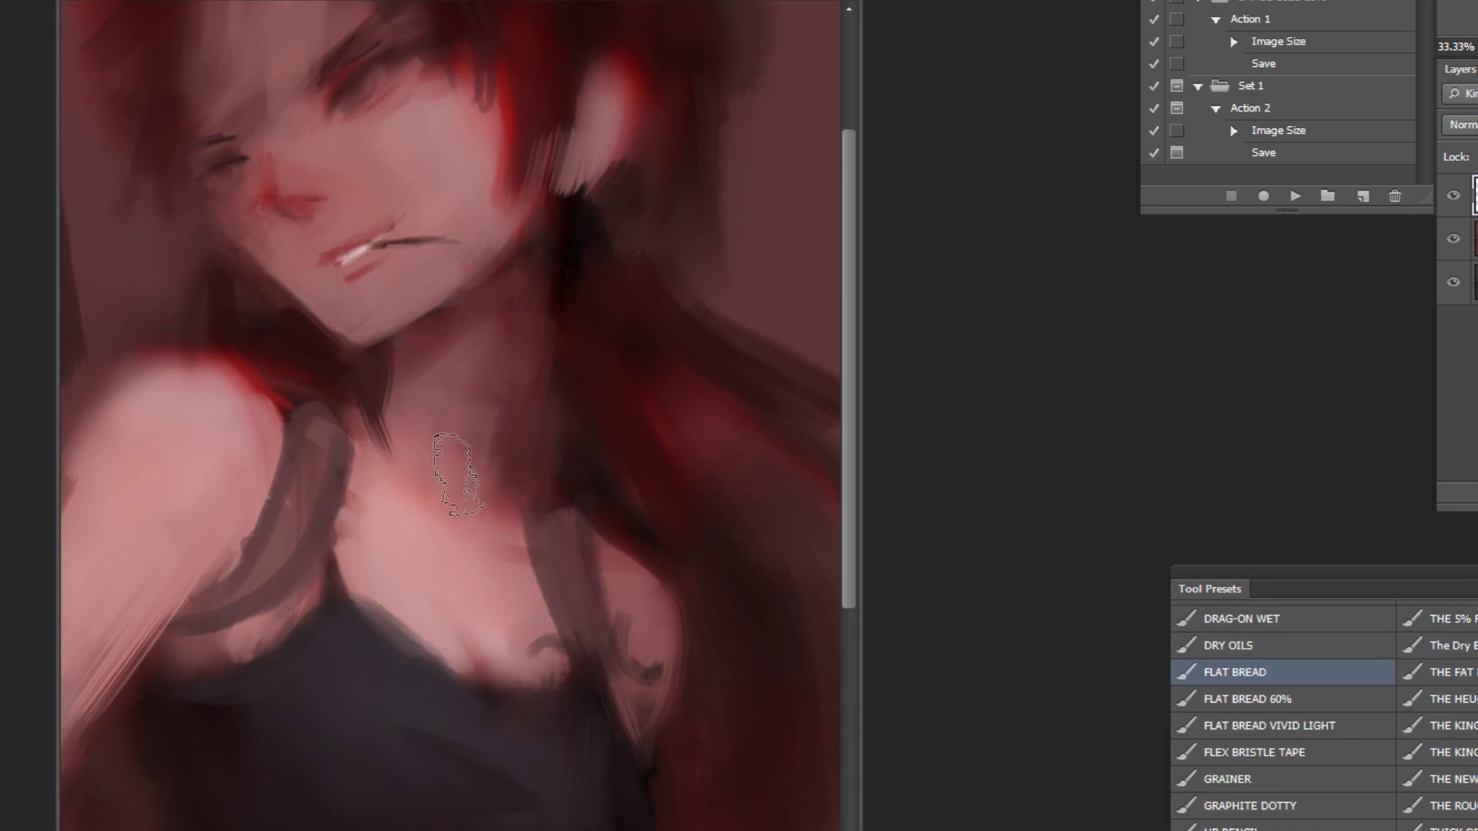
alt+click(464, 481)
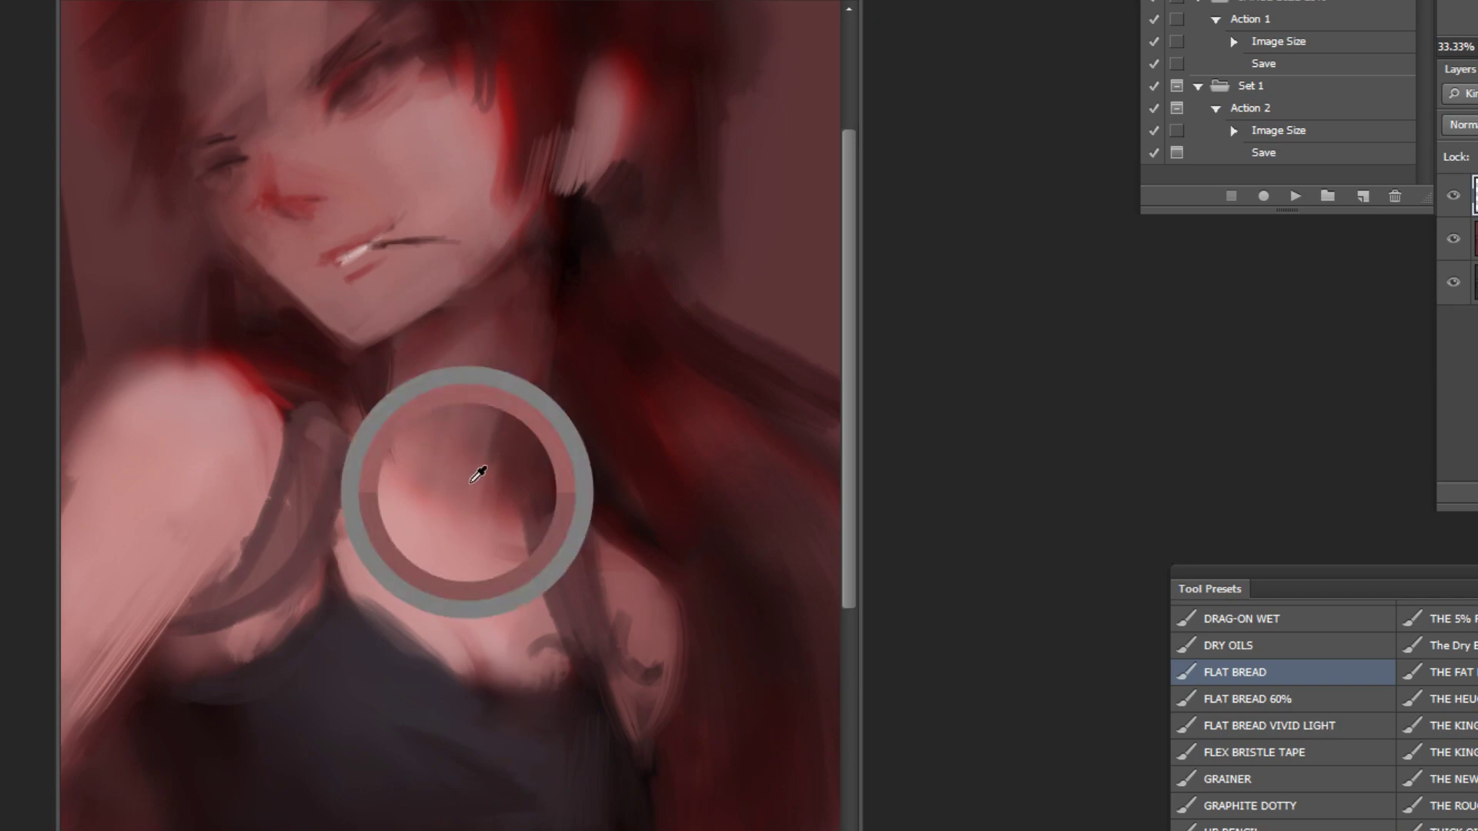
alt+click(538, 344)
key(ctrl+alt+z)
Step: With a smaller brush and sampled skin tone, paint a light edge along the slope of the far shoulder
alt+click(614, 580)
key(ctrl+alt+z)
key([)
key([)
key([)
key([)
key([)
drag(571, 465, 693, 607)
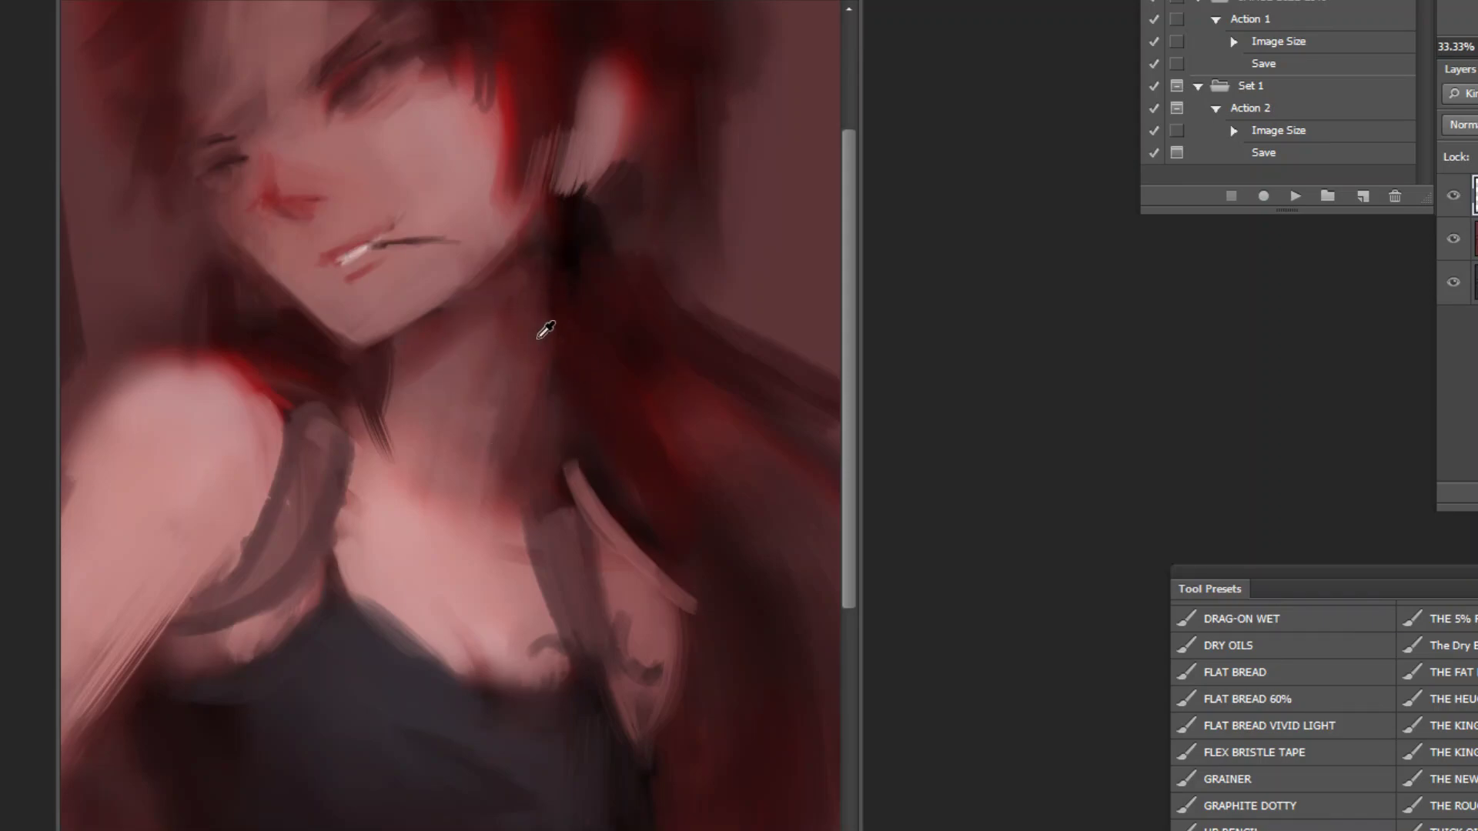
drag(627, 507, 689, 608)
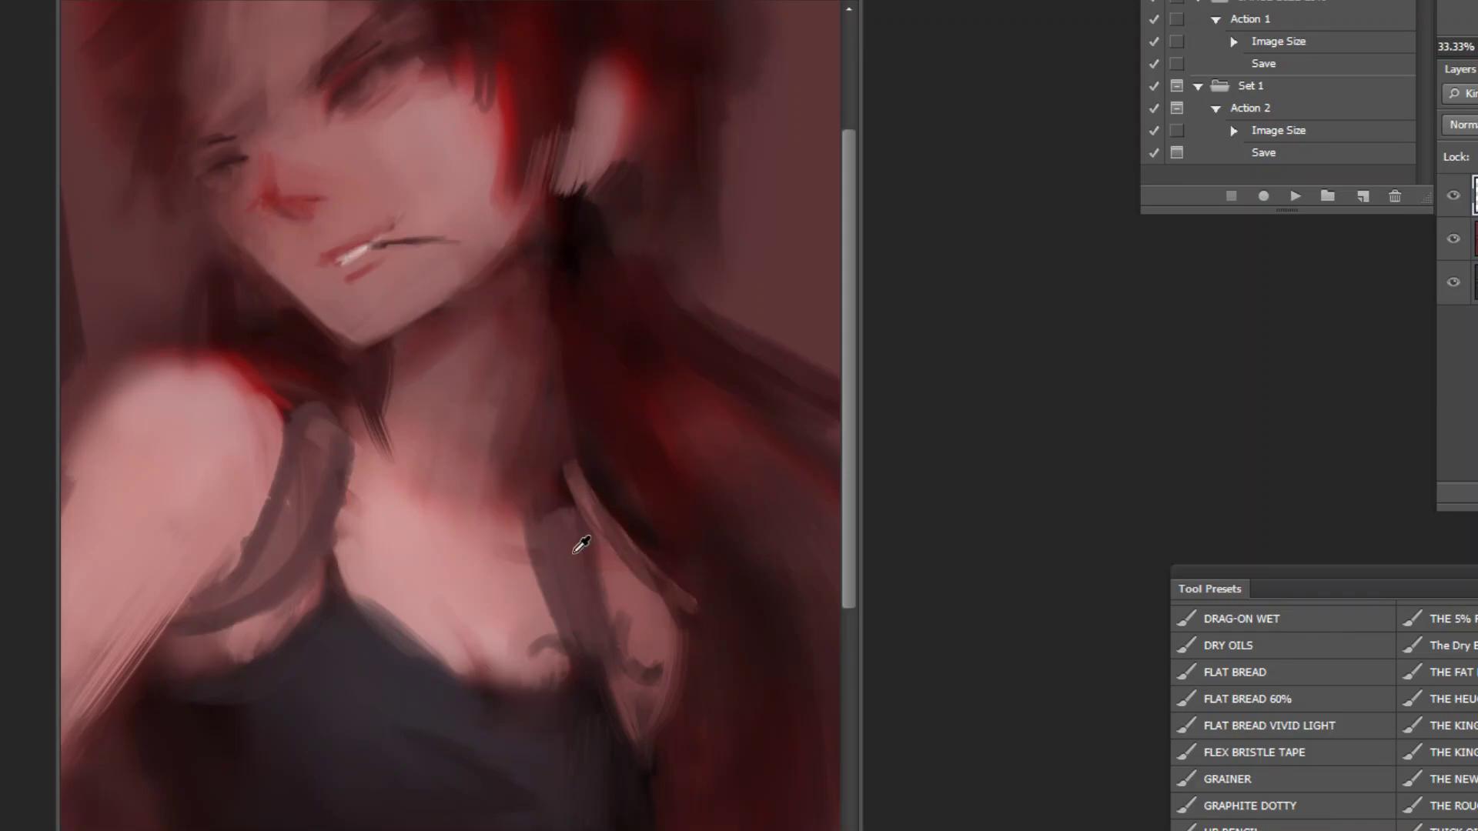
drag(576, 456, 583, 519)
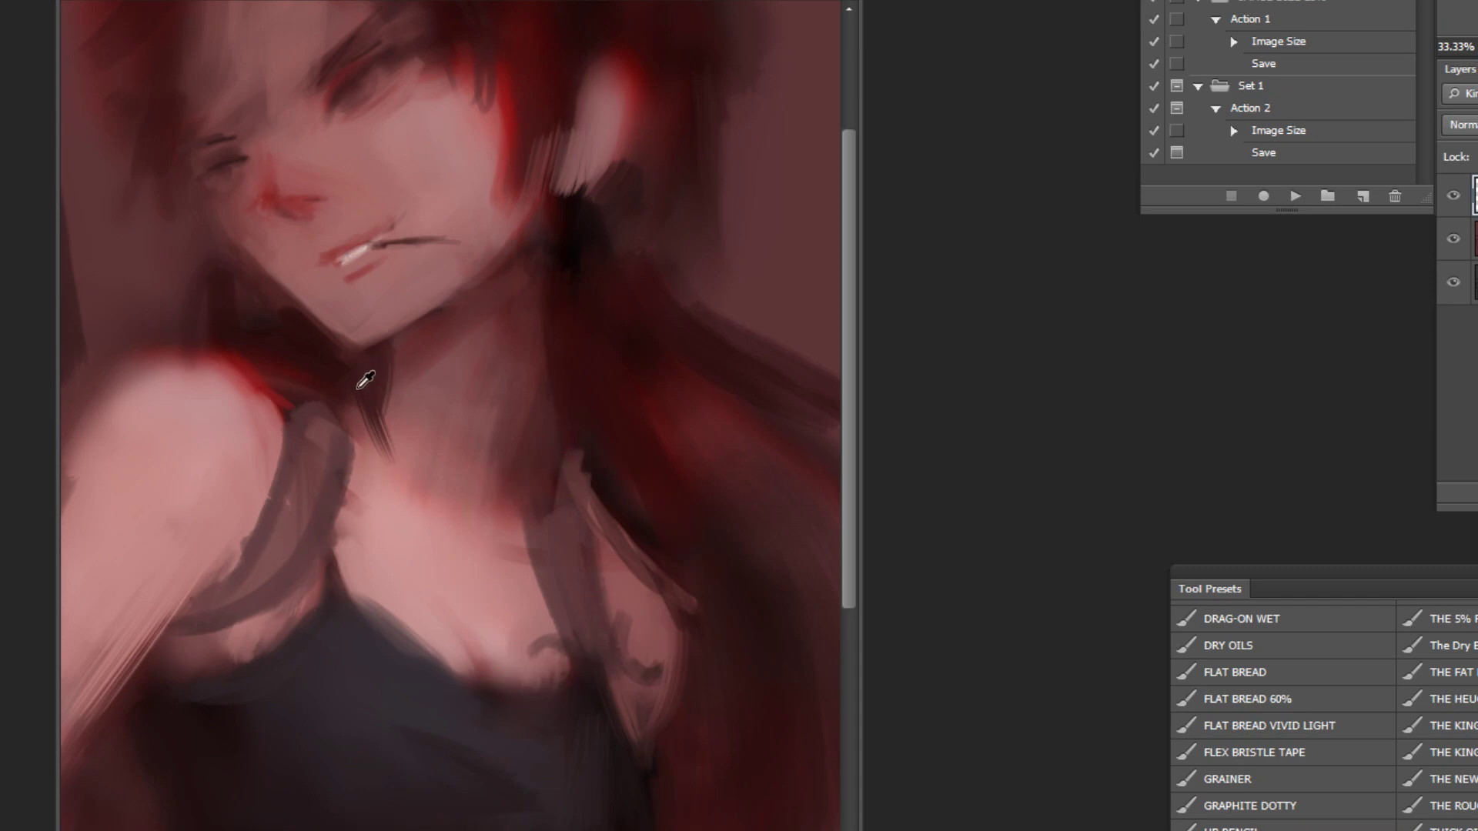
Step: Sharpen the jaw edge near the chin with the sampled dark tone and mirror the canvas horizontally
alt+click(327, 322)
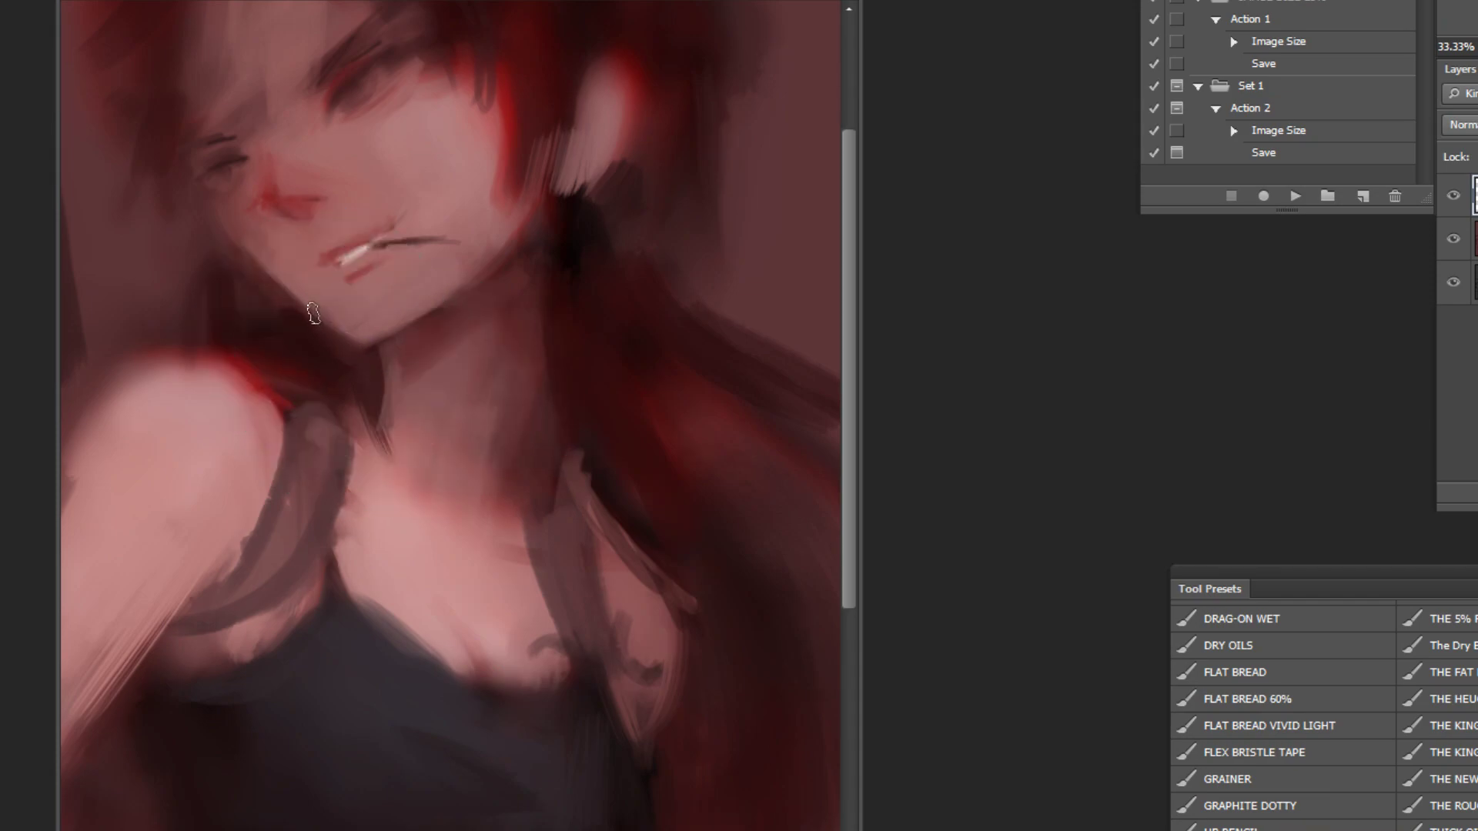
drag(342, 329, 300, 298)
click(1296, 195)
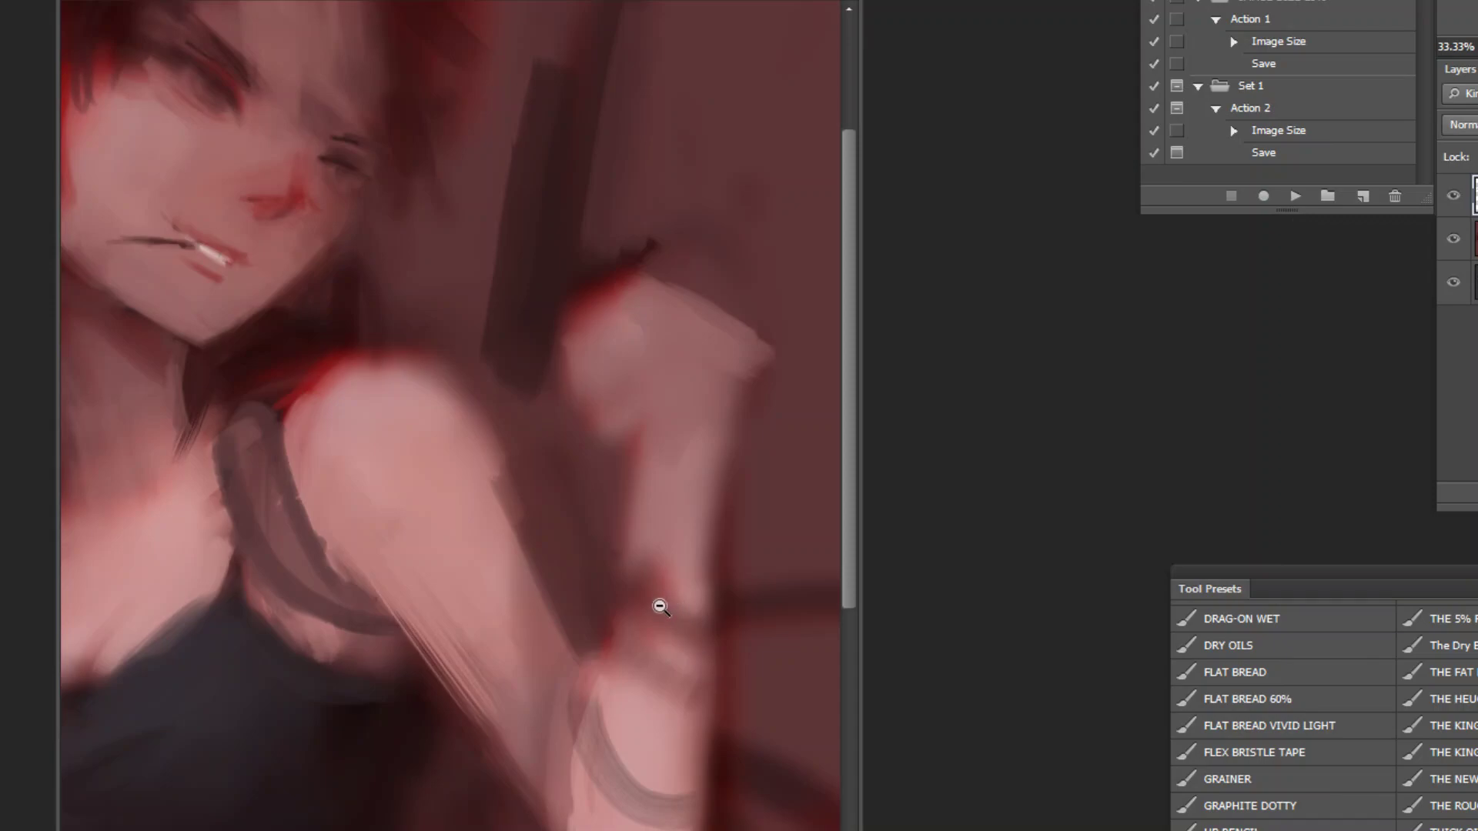
Step: Lasso the head, copy it to a new layer and shift it slightly down toward the near shoulder
alt+click(661, 609)
click(290, 138)
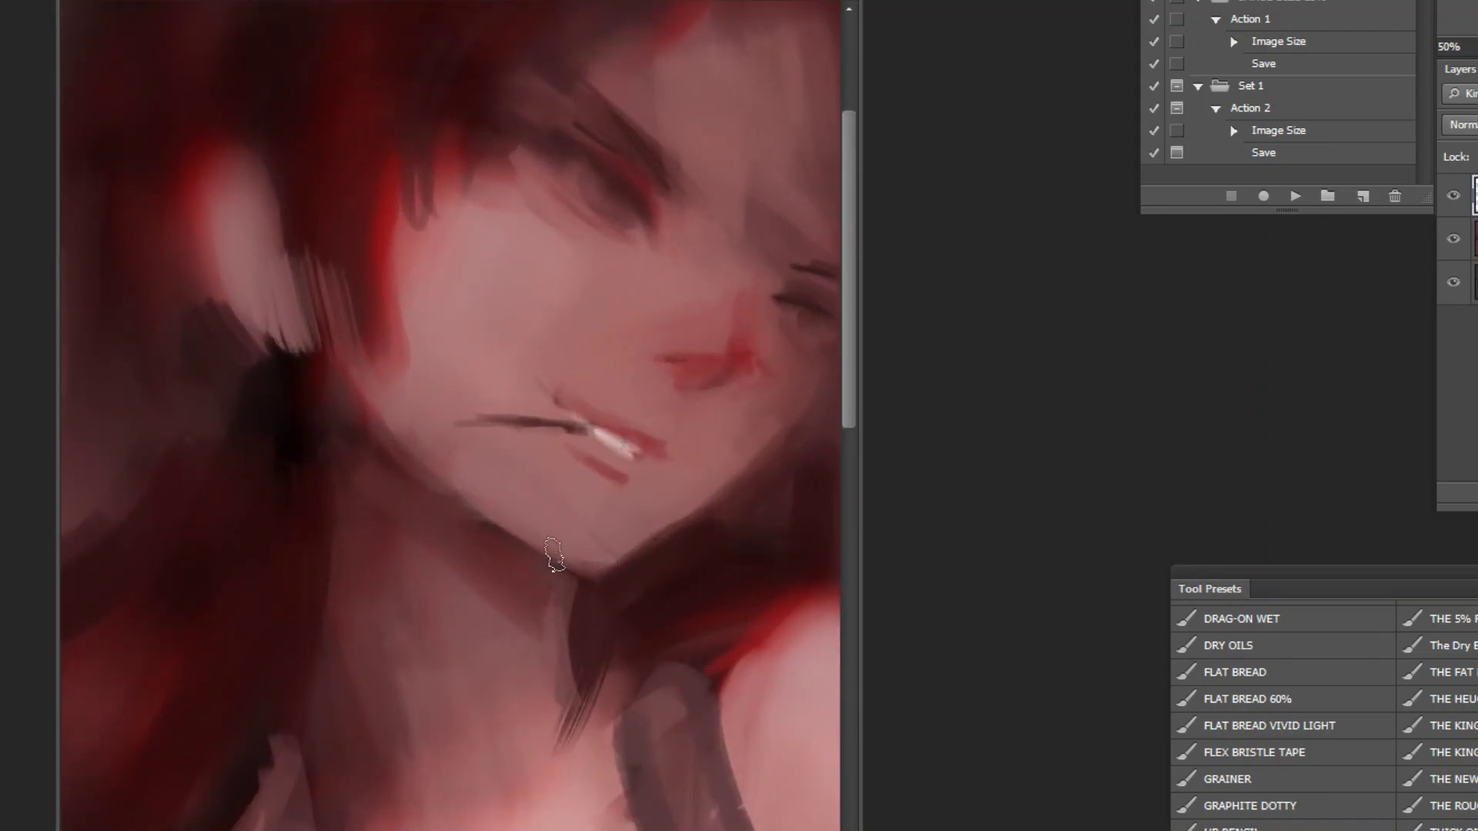
alt+click(724, 597)
alt+click(732, 603)
alt+click(735, 632)
alt+click(739, 664)
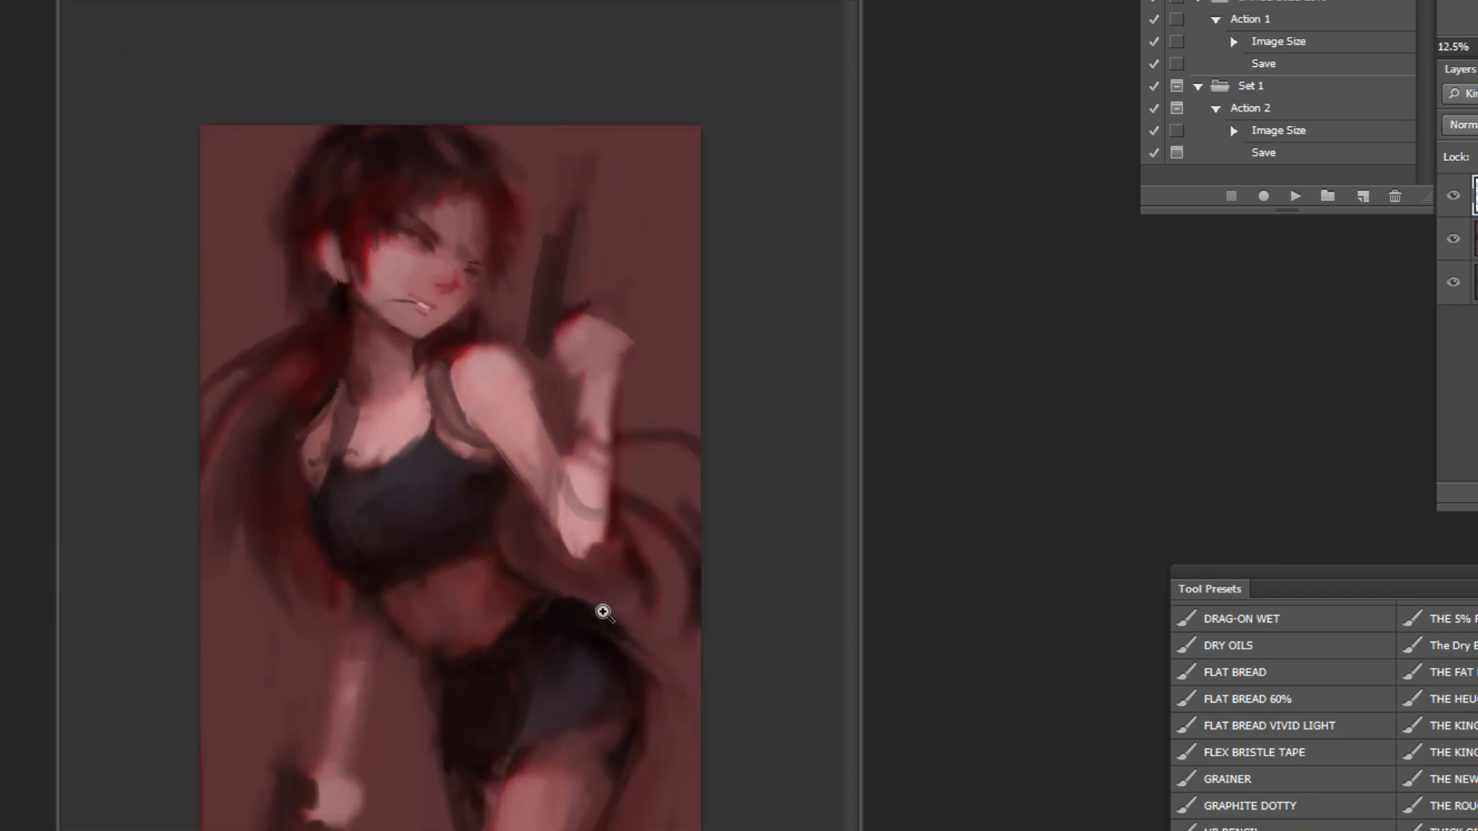
mouse_move(449, 117)
mouse_down()
mouse_move(373, 377)
mouse_move(501, 92)
mouse_move(469, 115)
mouse_up()
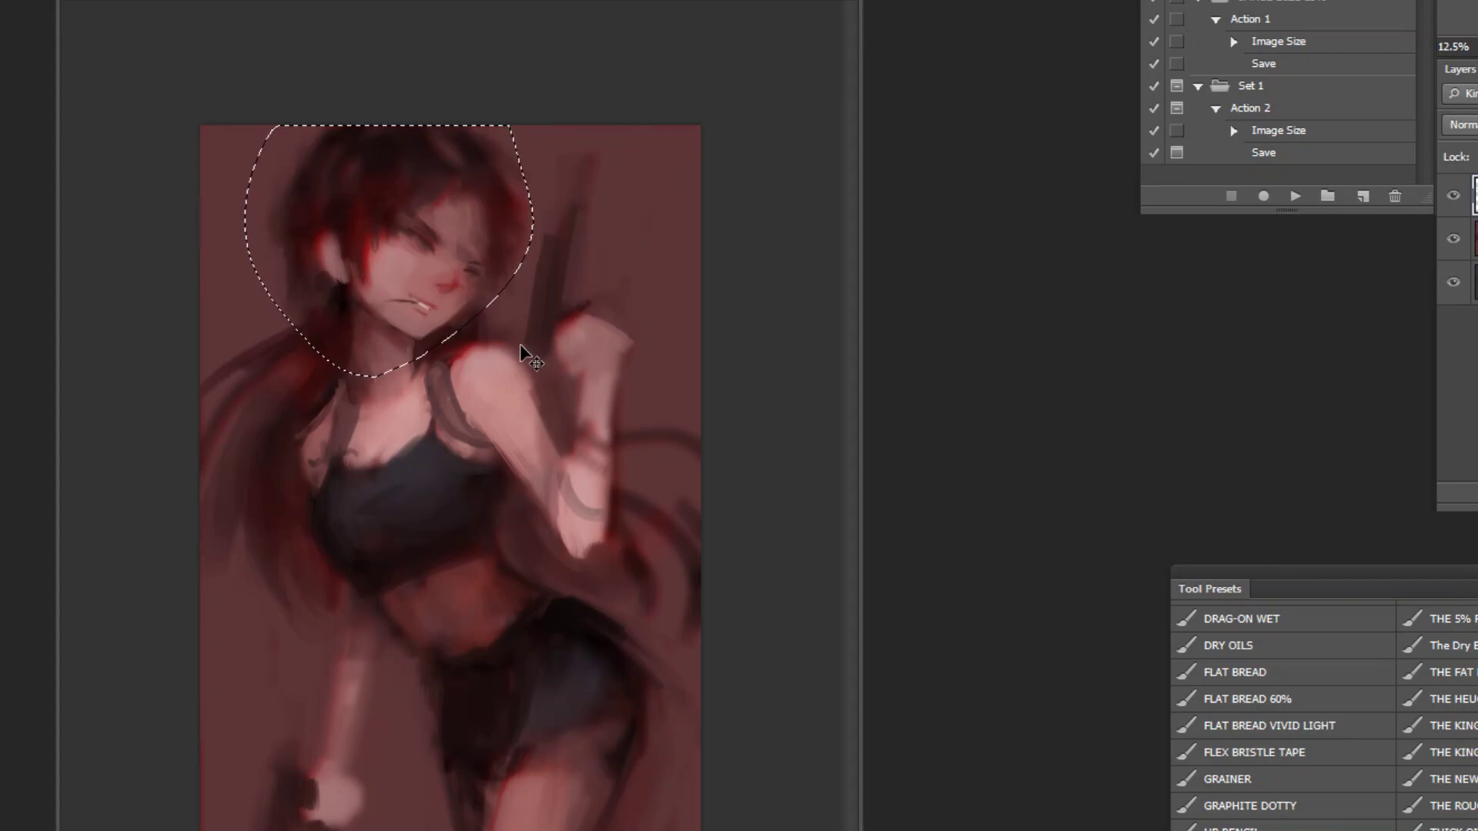
key(ctrl+j)
mouse_move(519, 339)
mouse_down()
mouse_move(525, 353)
mouse_move(523, 339)
mouse_up()
key(z)
drag(437, 300, 436, 294)
key(z)
click(347, 321)
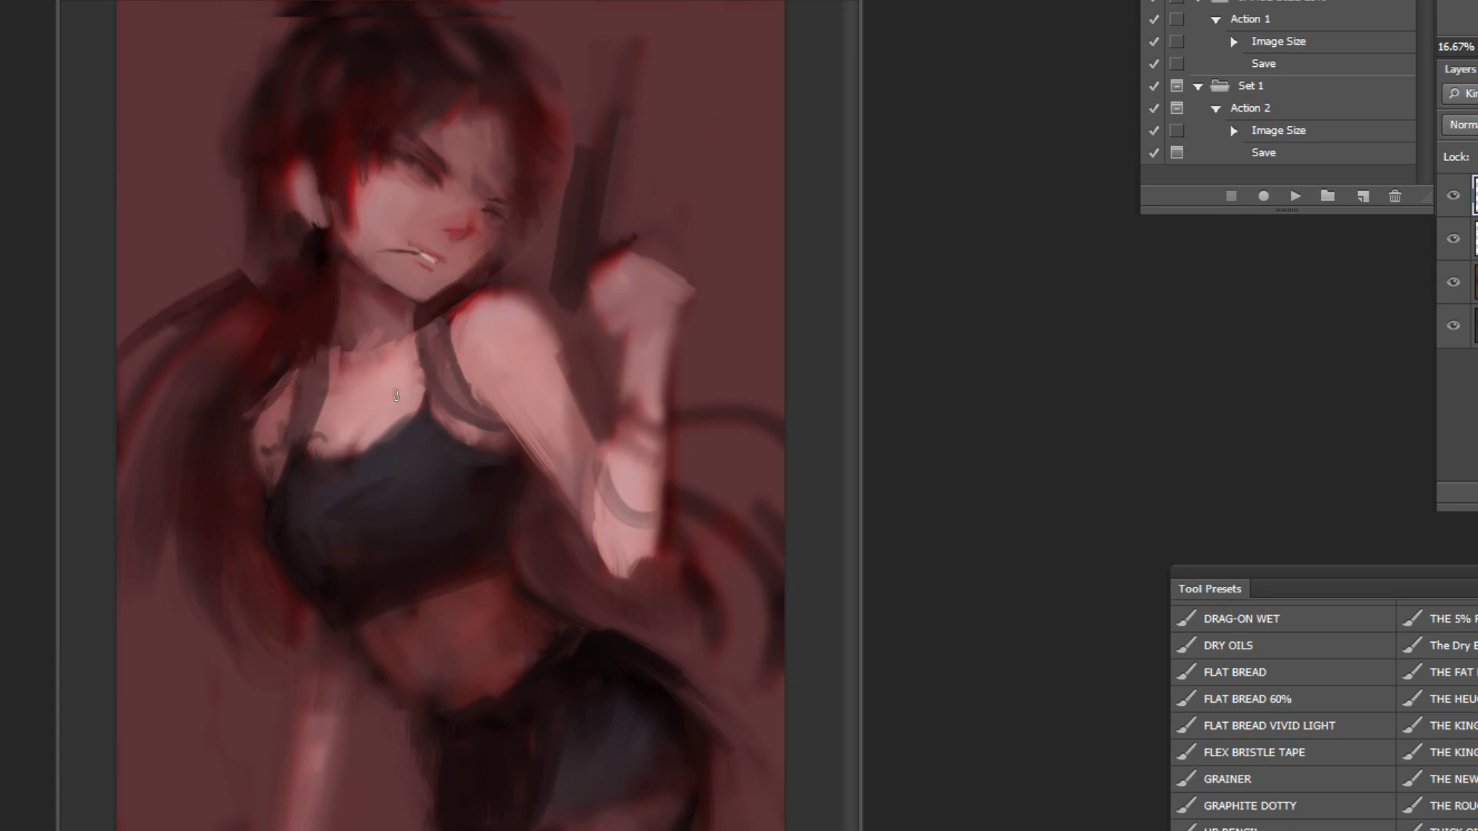
Step: Blend the seam at the base of the neck with sampled skin and dark tones, and mirror the canvas
alt+click(339, 323)
alt+click(335, 368)
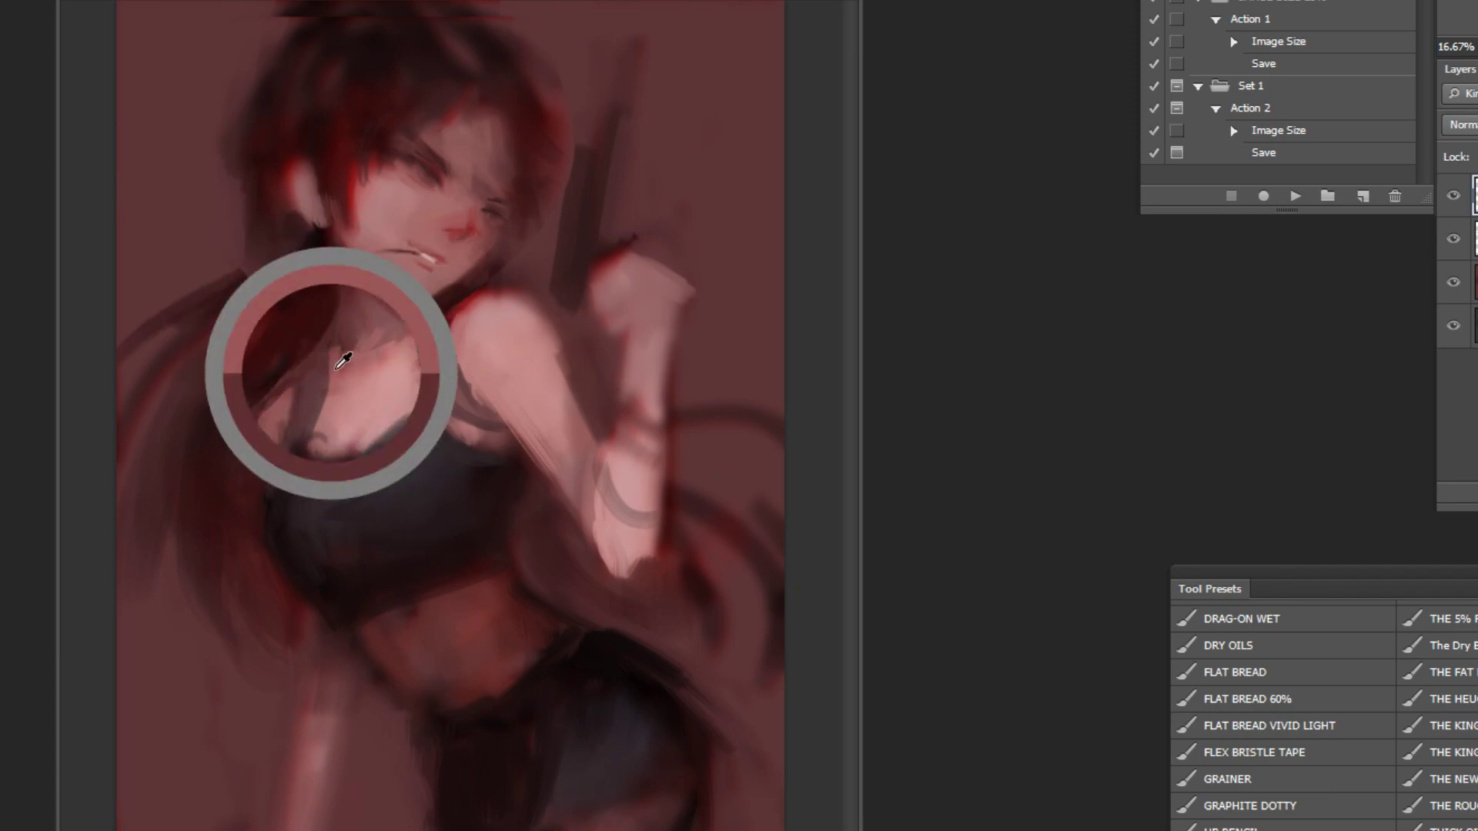
click(1294, 198)
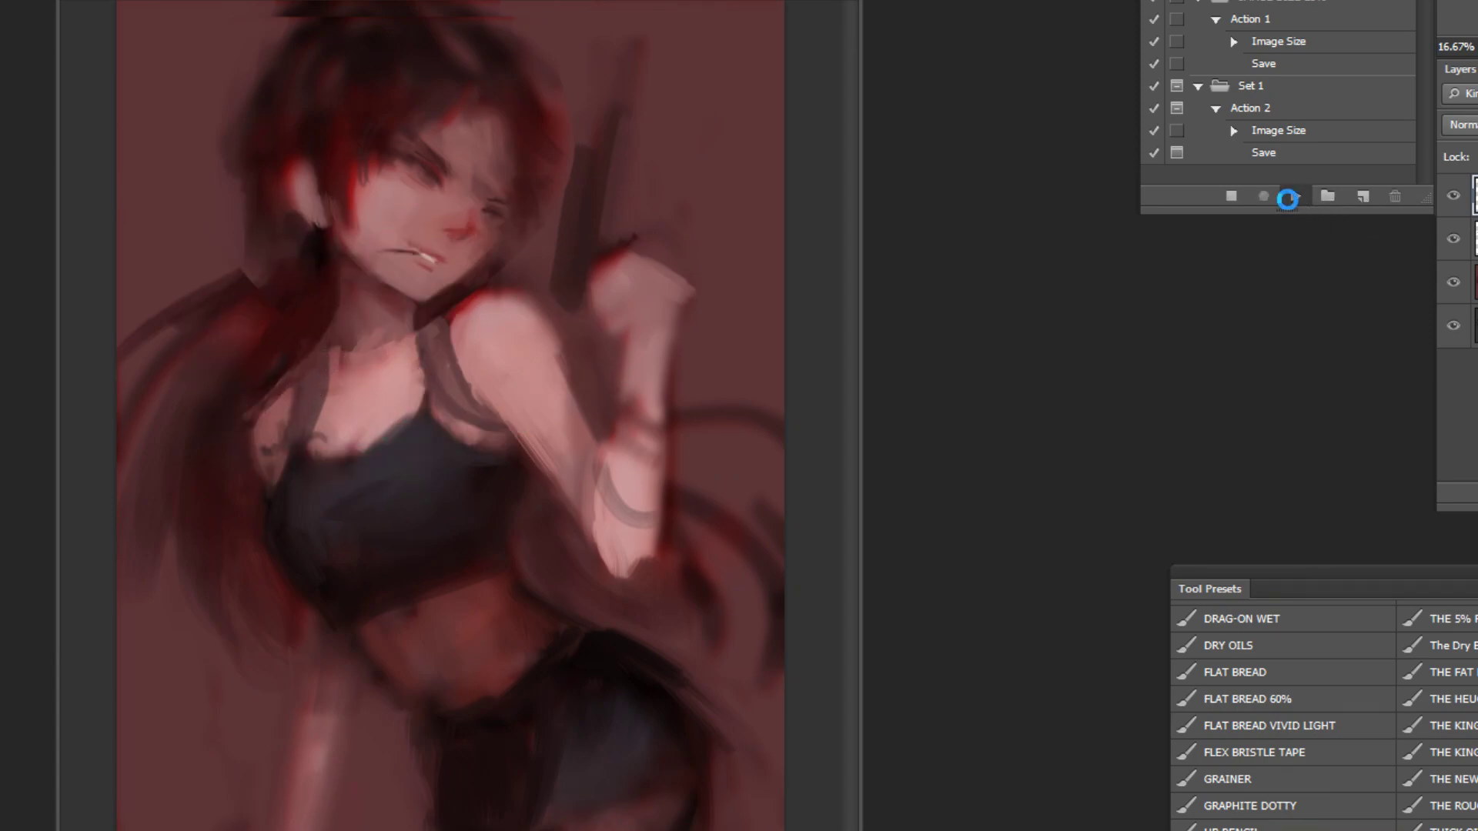
Step: Define the near shoulder's upper edge with sampled dark background colour and smooth the upper arm with sampled skin tones
scroll(459, 198, up, 2)
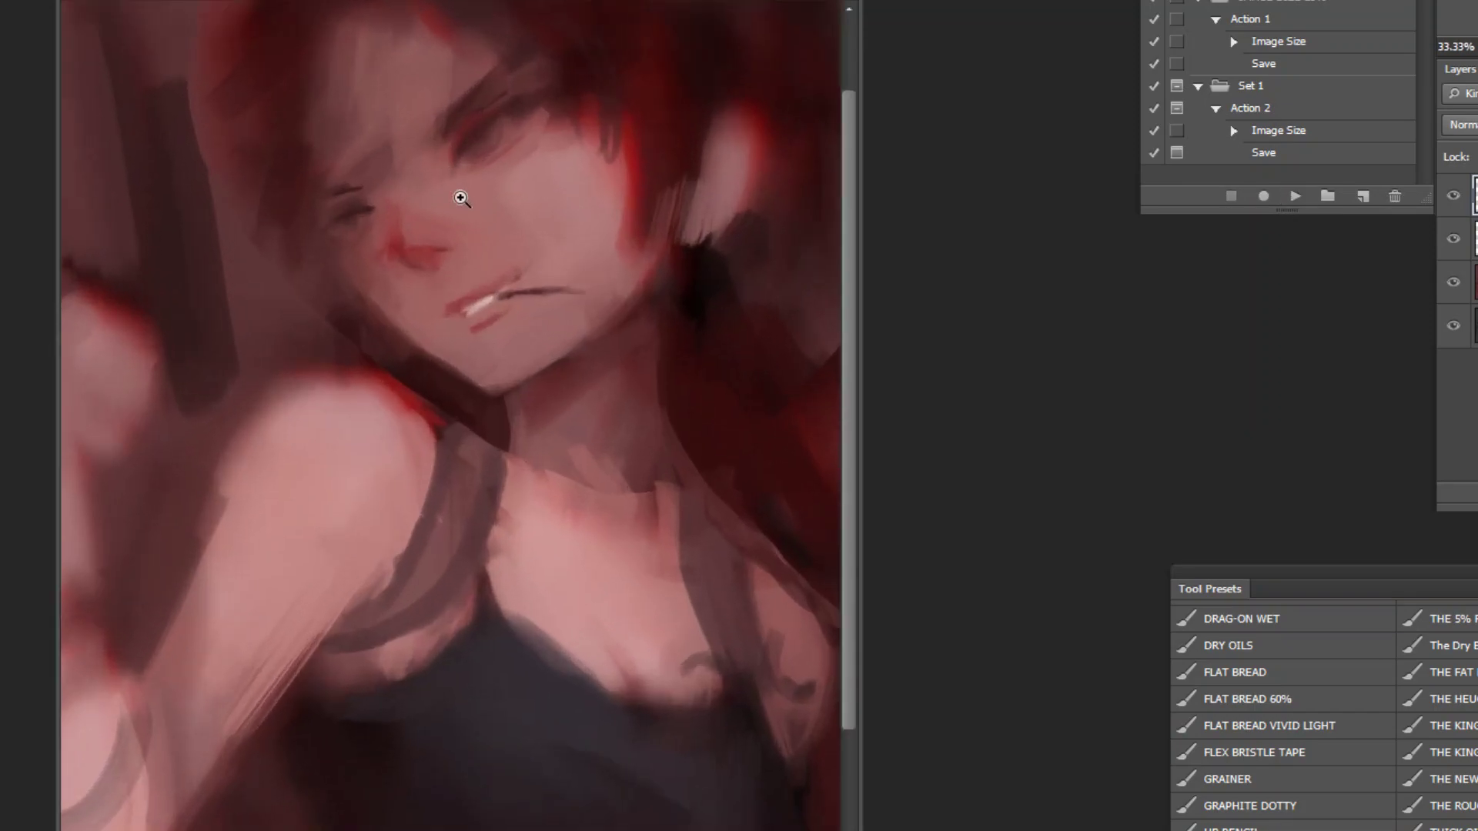
alt+click(218, 351)
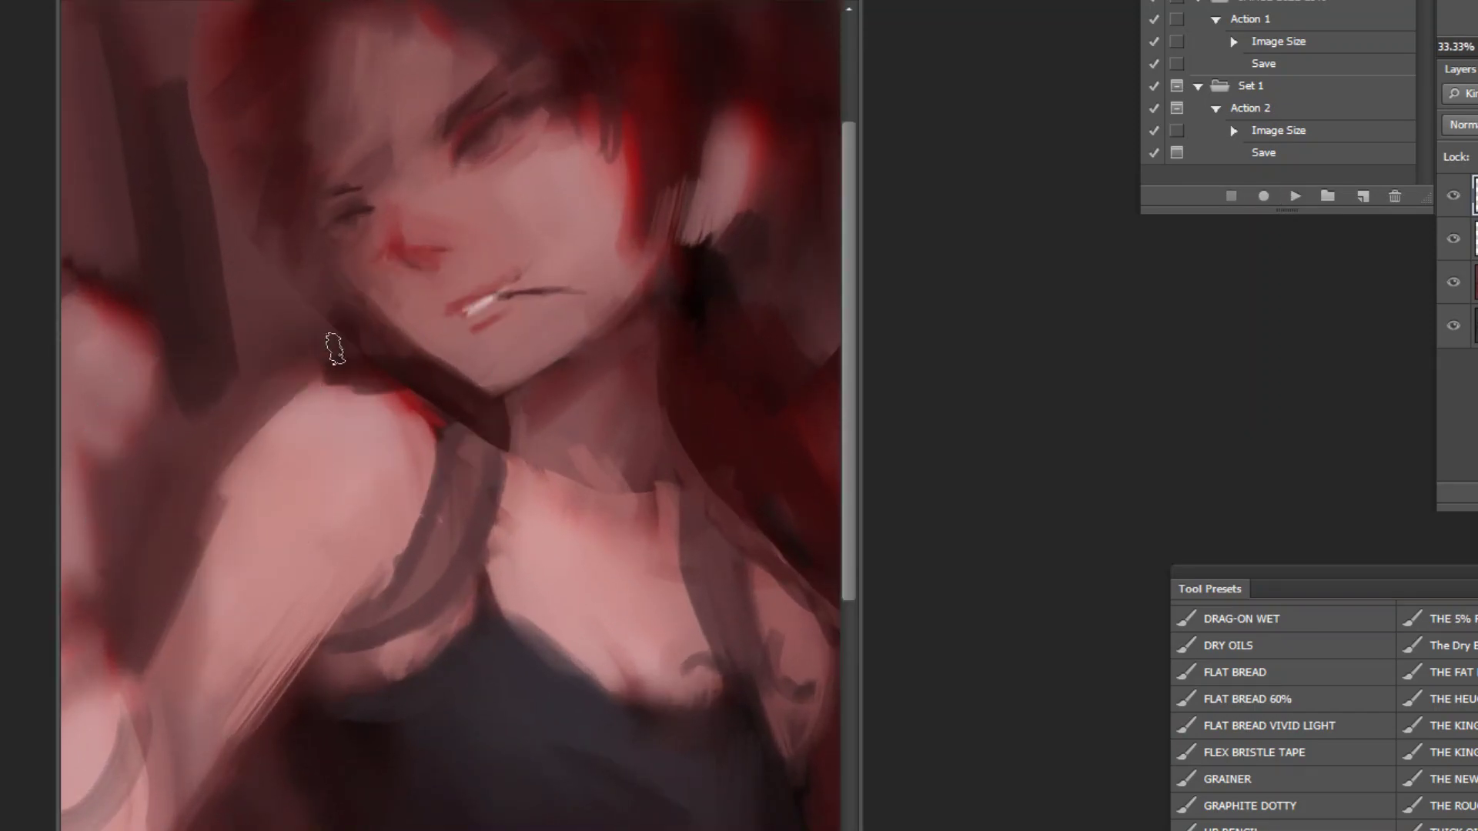
alt+click(291, 491)
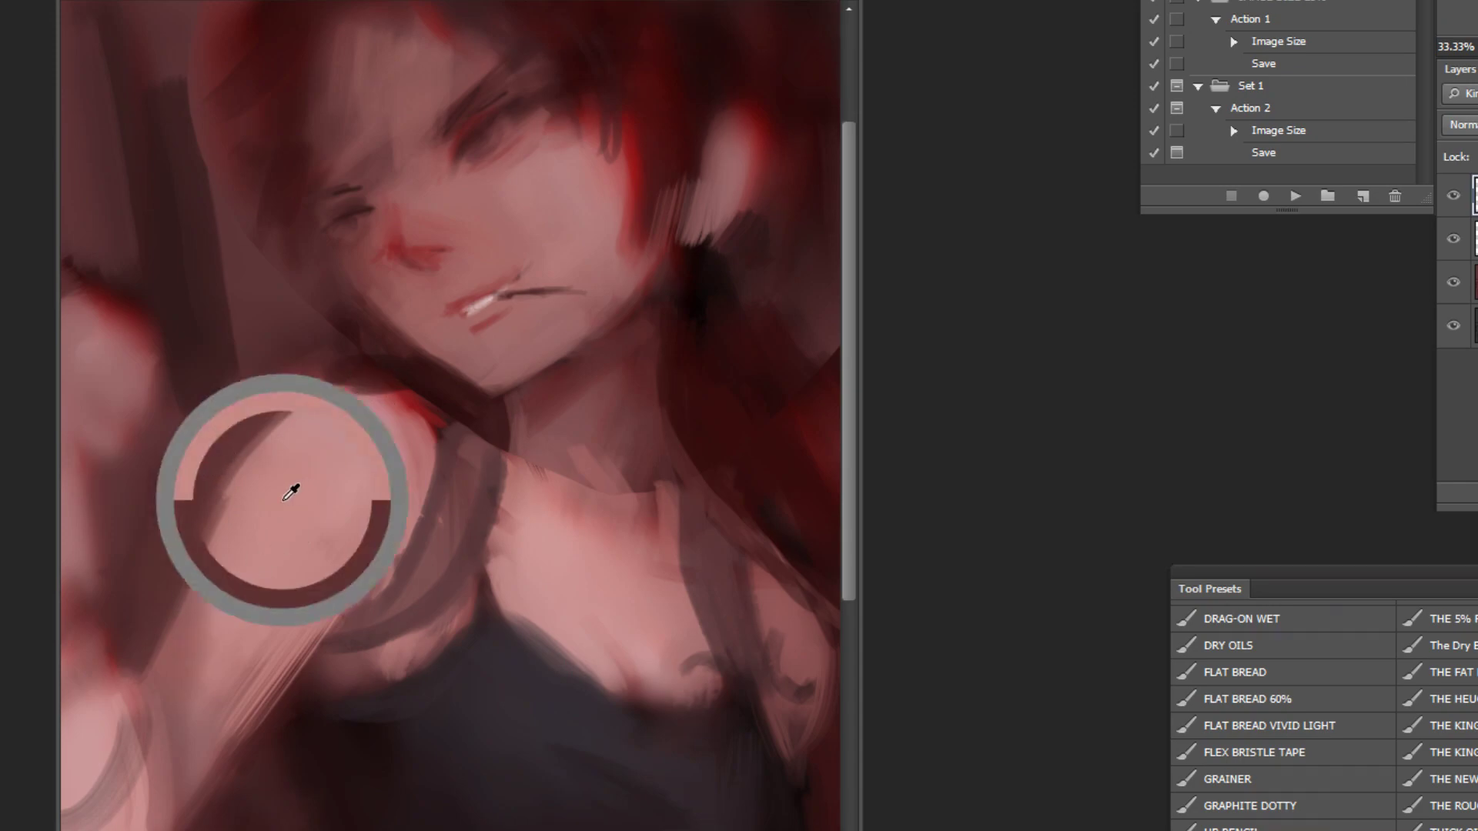
alt+click(377, 531)
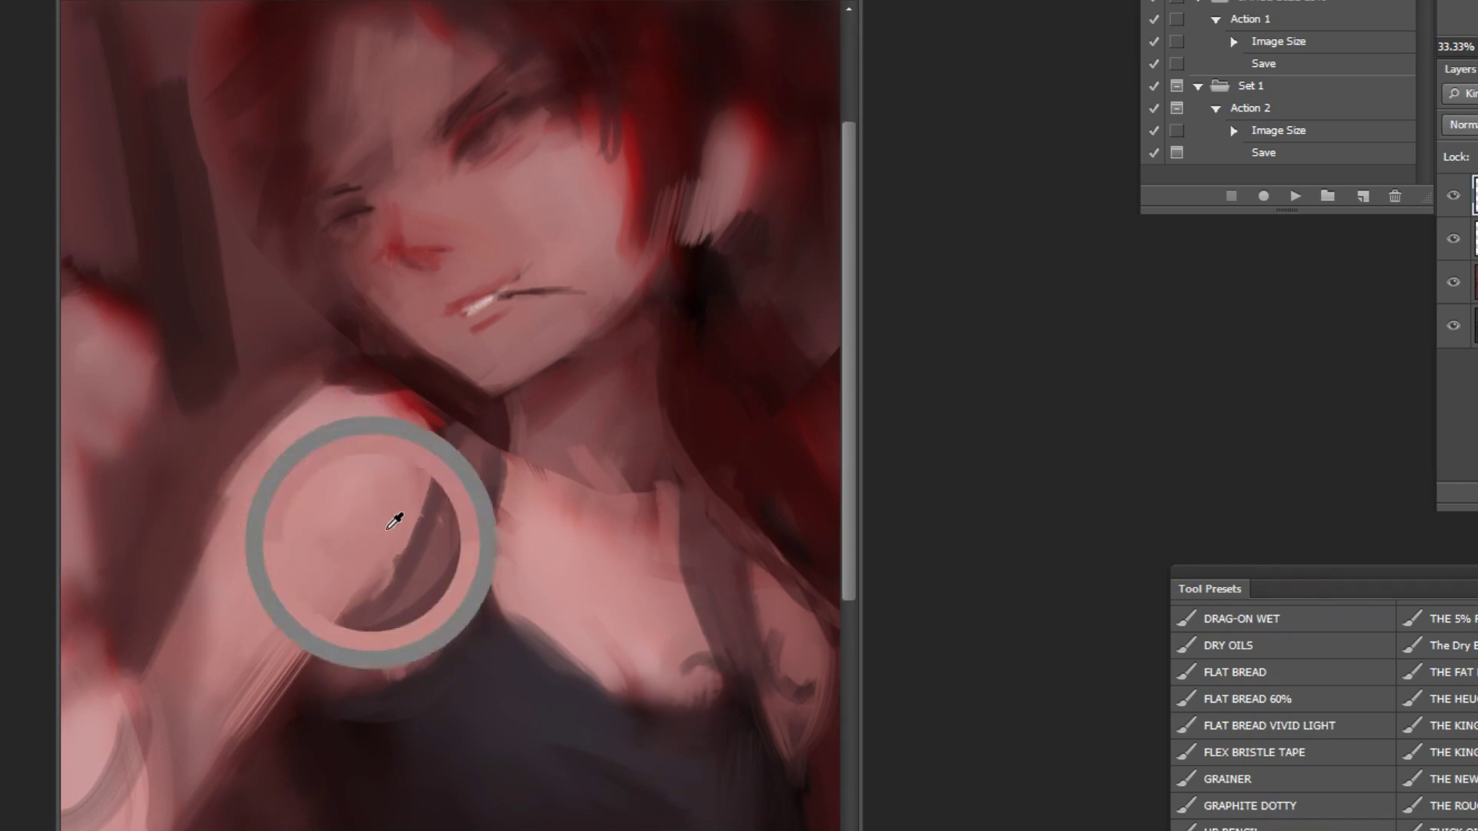
Step: Paint a dark band across the lower end of the near holster strap with colour sampled from the top
alt+click(408, 597)
alt+click(345, 729)
mouse_move(362, 643)
mouse_down()
mouse_move(327, 662)
mouse_move(369, 634)
mouse_move(327, 653)
mouse_up()
key(ctrl+z)
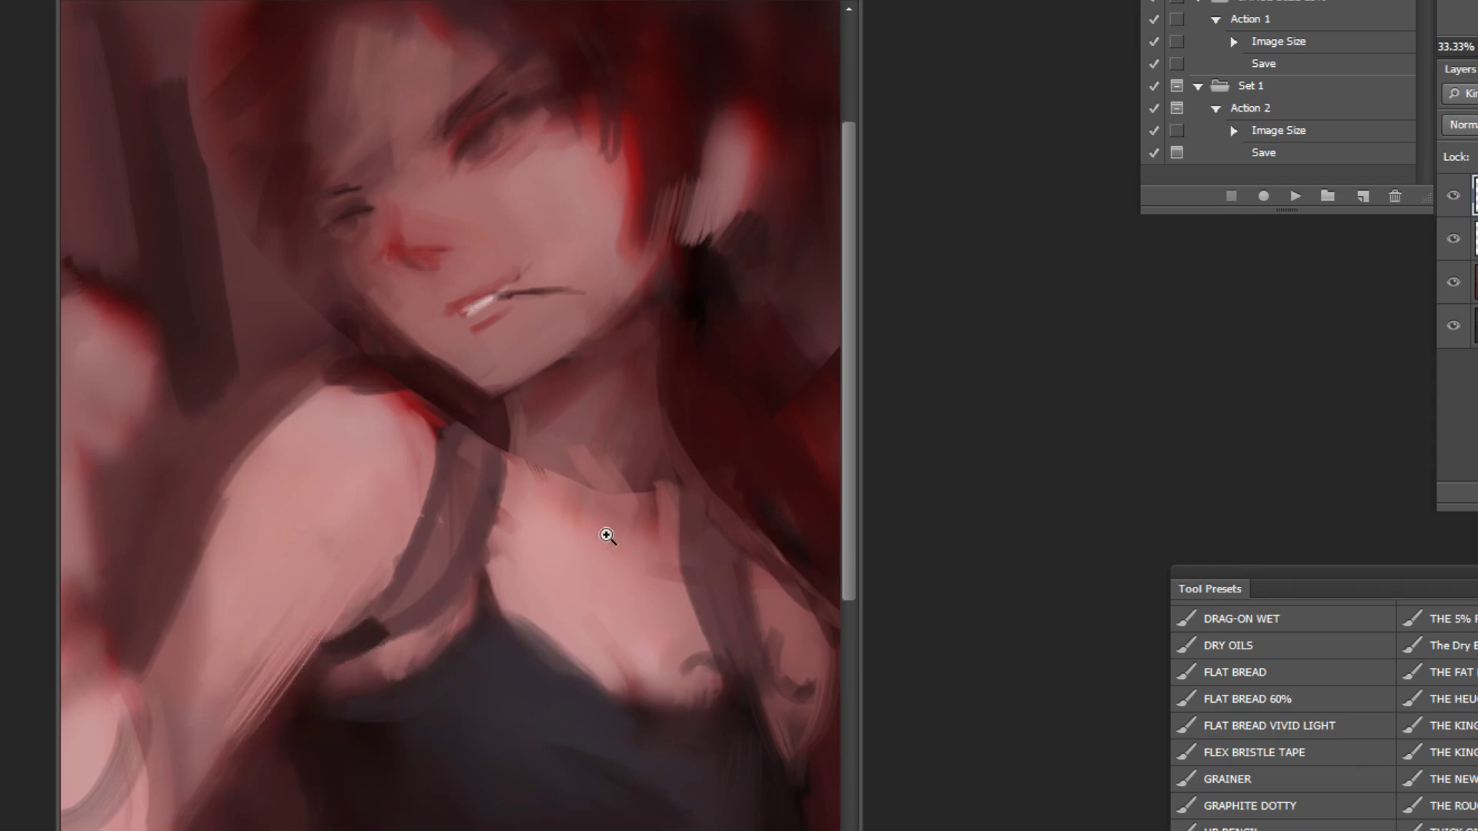
Step: Refine the lips with a sampled reddish tone along the upper lip
click(479, 164)
click(485, 213)
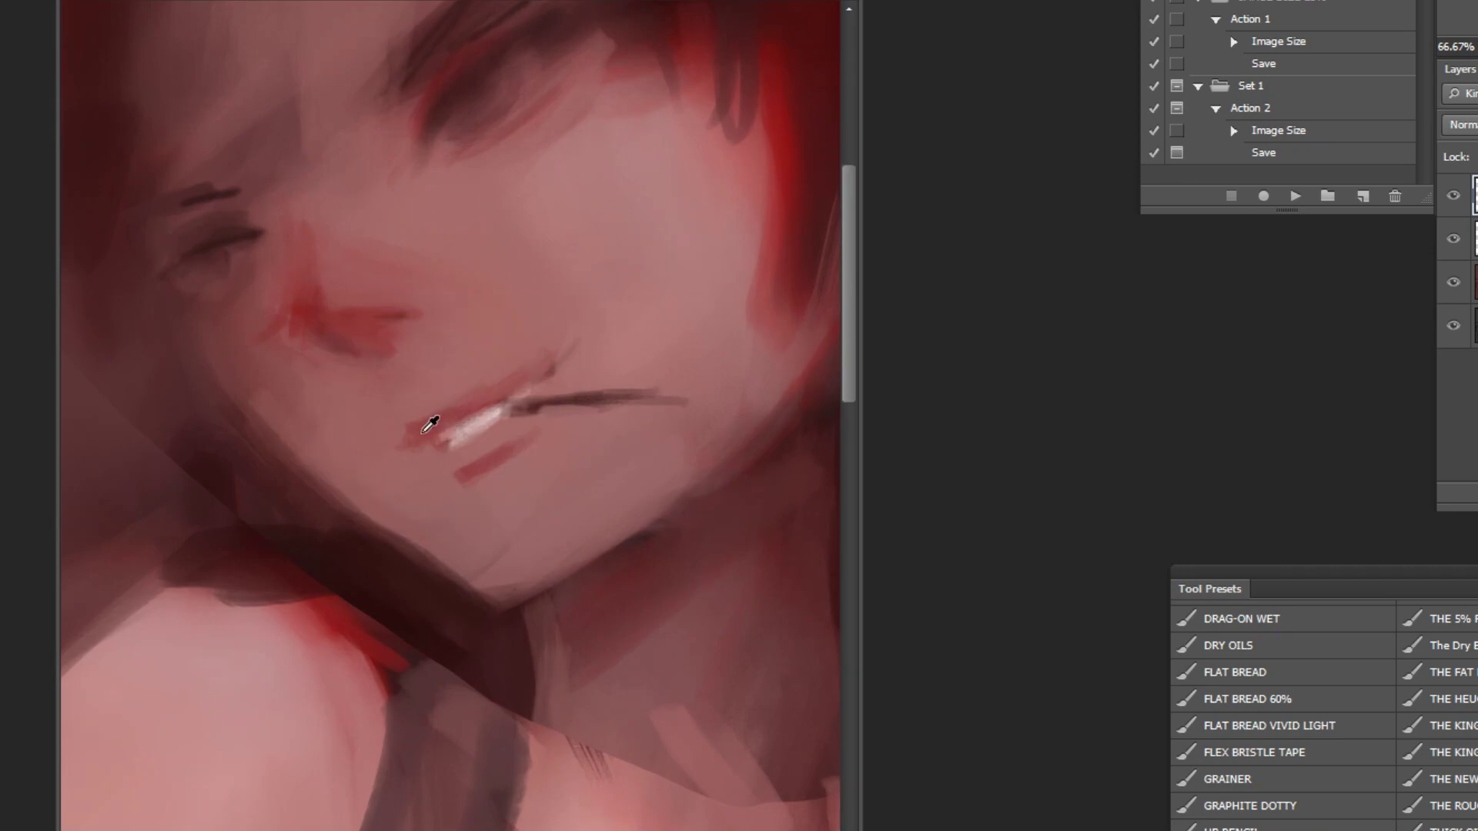
drag(423, 429, 502, 396)
alt+click(693, 746)
alt+click(709, 744)
alt+click(727, 741)
alt+click(749, 736)
alt+click(749, 736)
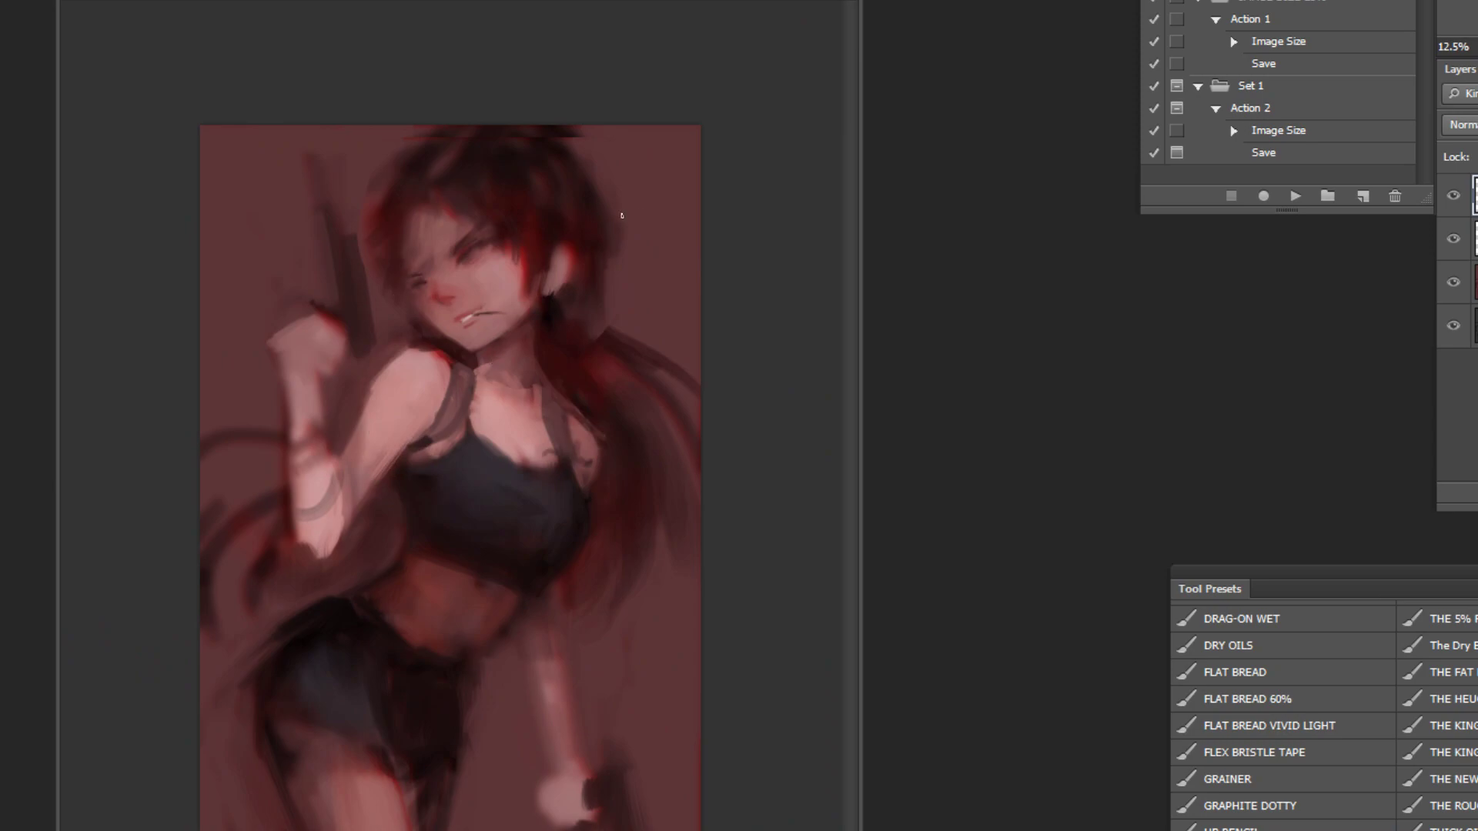
Step: Add dark strap holes and fastening details to both holster straps using the dark colour sampled from the top
scroll(472, 274, up, 3)
alt+click(441, 631)
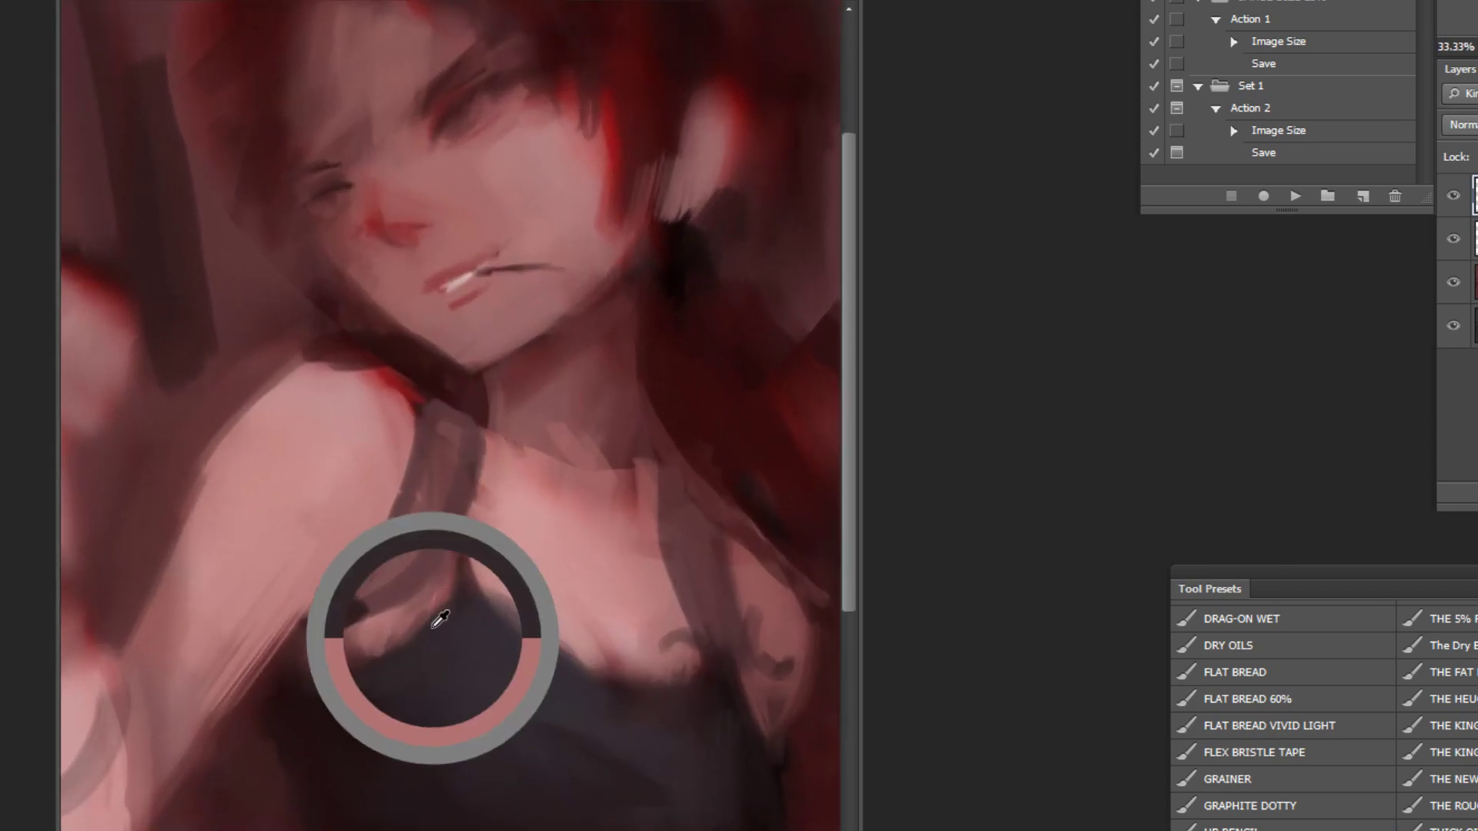
drag(393, 573, 370, 608)
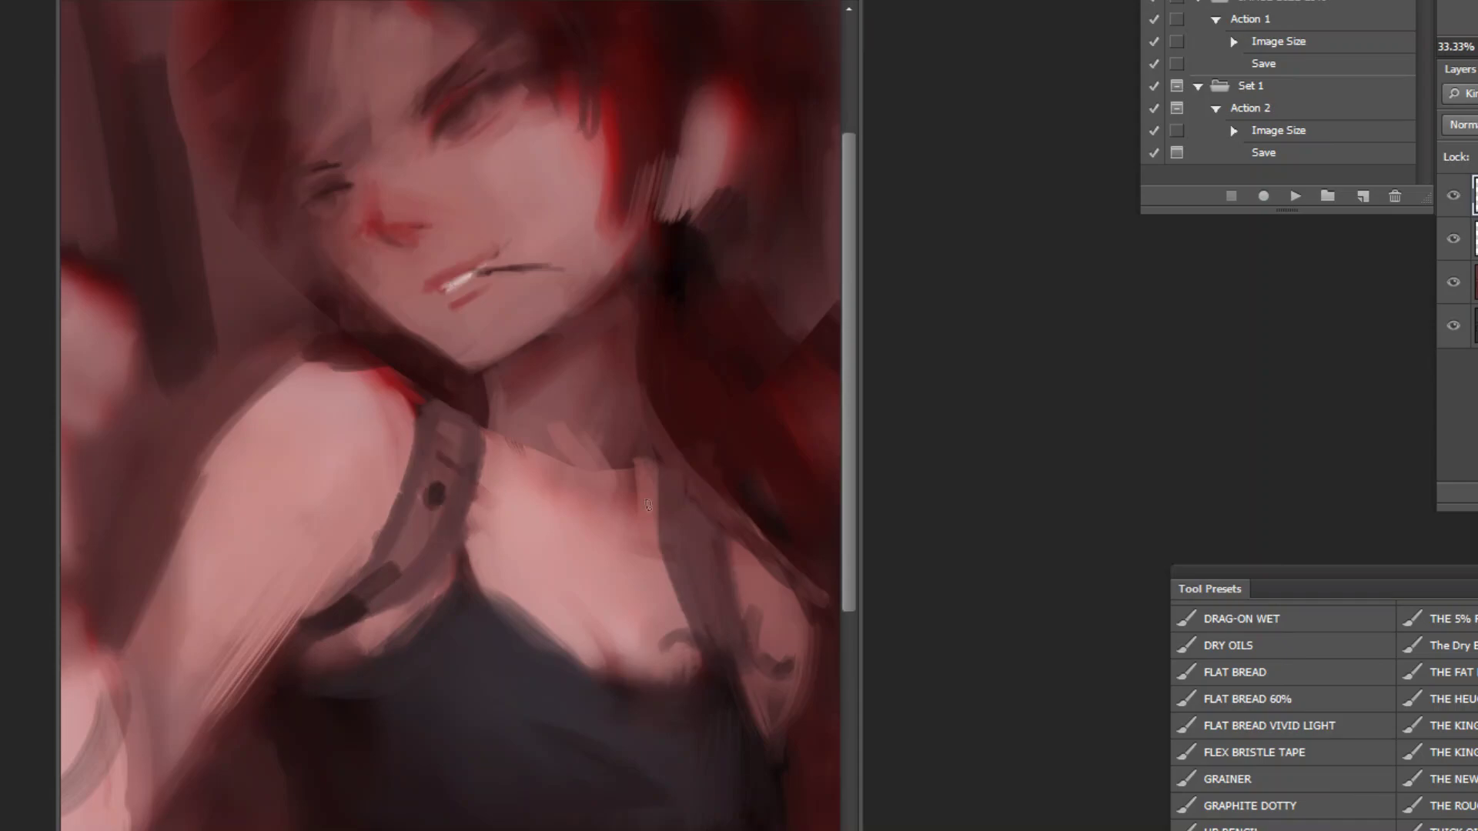
drag(740, 556, 723, 666)
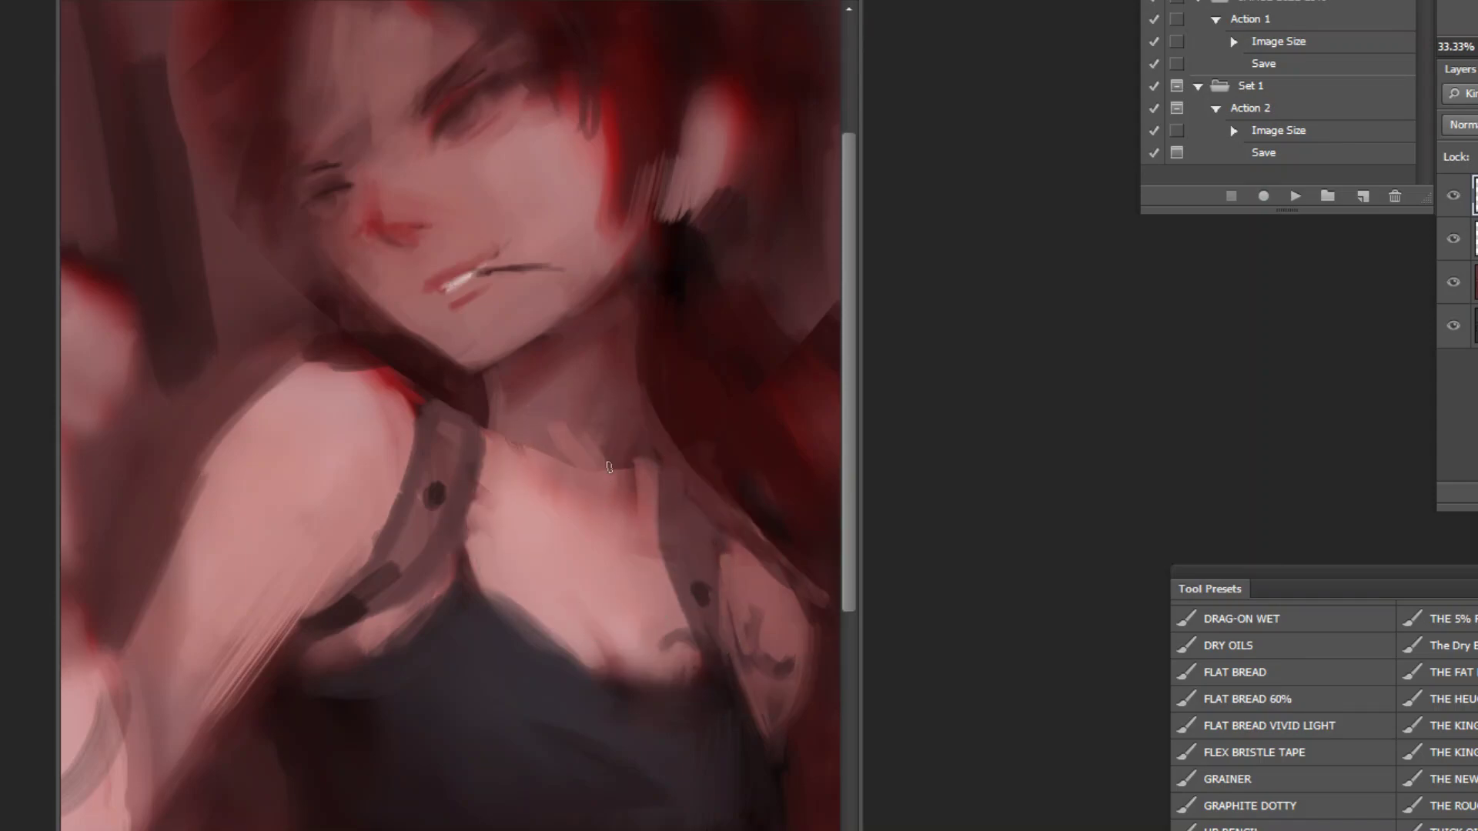
Step: Blend the base of the neck into the upper chest with skin tones and flip the canvas horizontally
drag(545, 443, 601, 419)
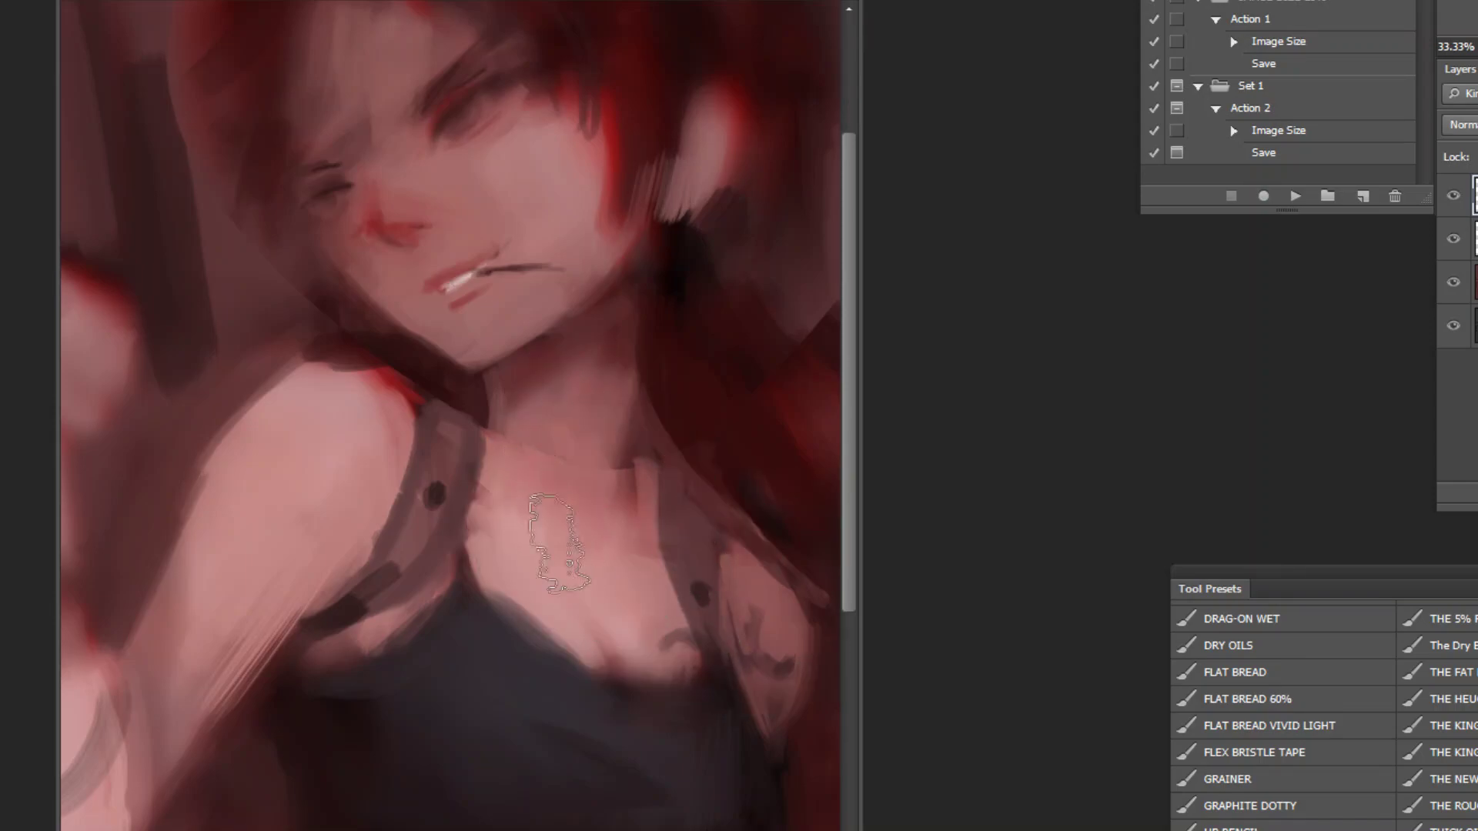
scroll(544, 412, down, 4)
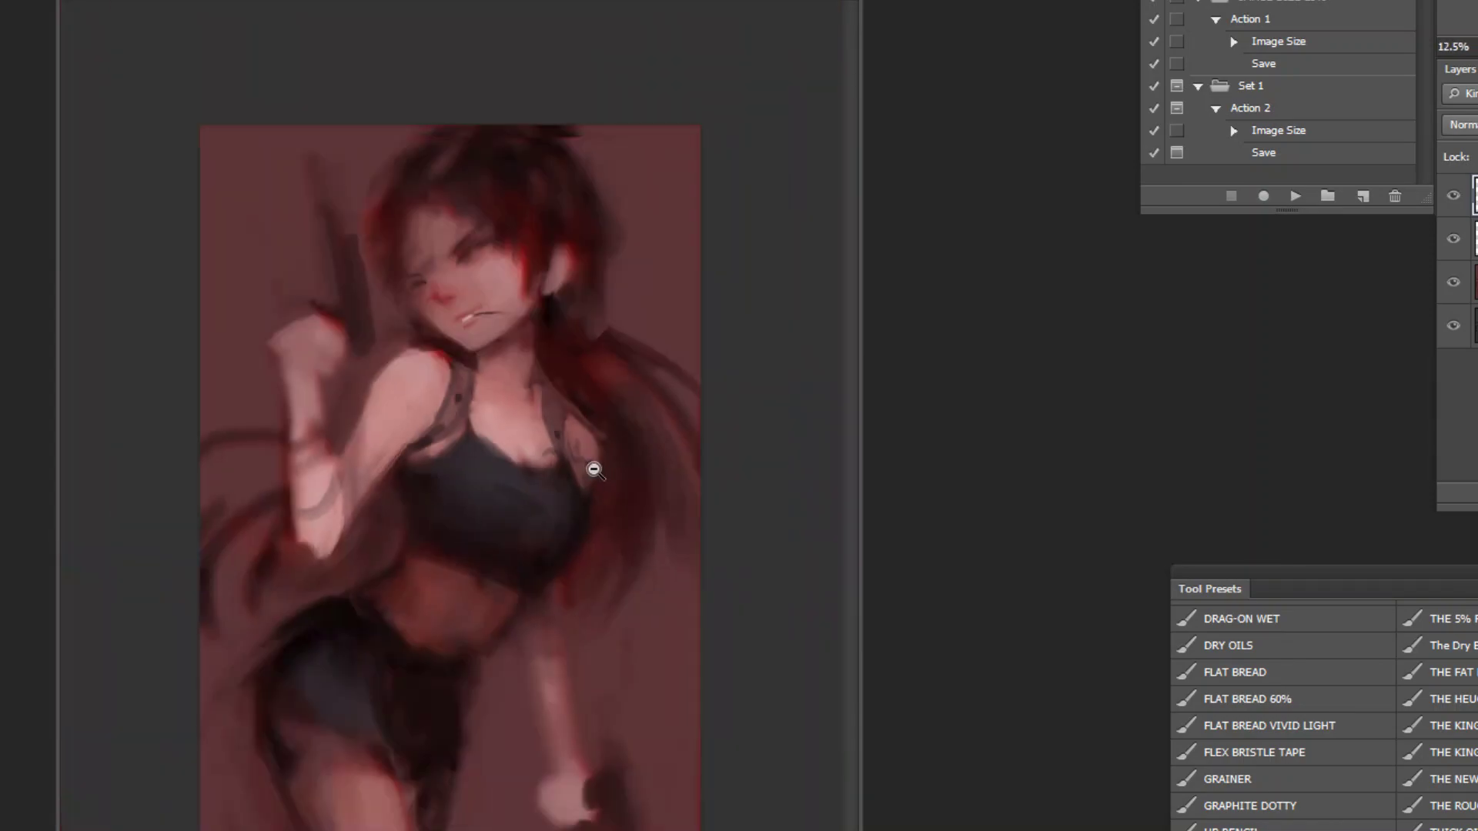
click(1294, 197)
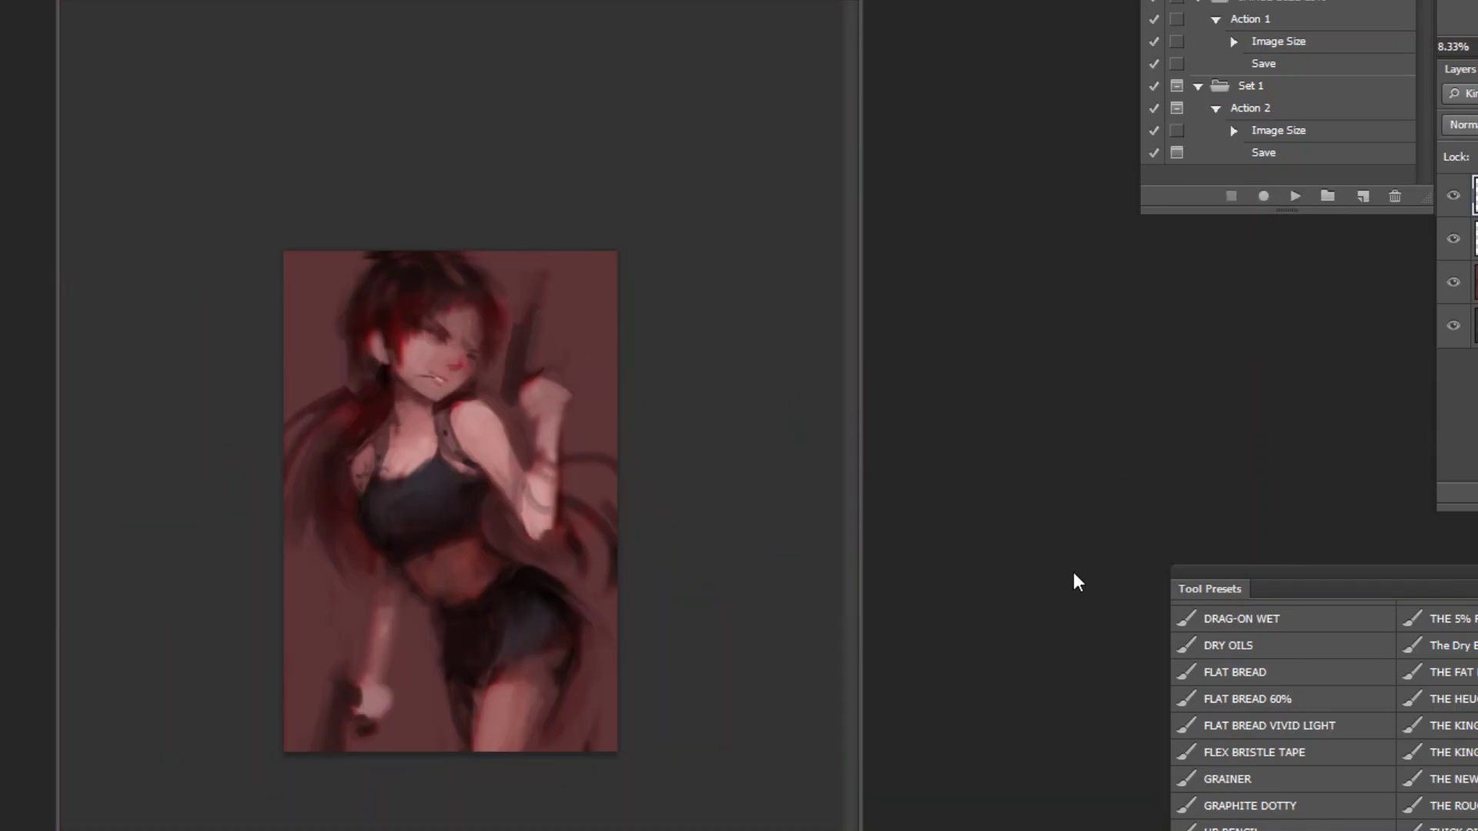
Step: Examine the eyes and nose up close with a much smaller brush size
click(548, 339)
click(425, 128)
click(432, 126)
click(443, 123)
click(459, 118)
click(459, 118)
key(bracketleft)
key(bracketleft)
key(bracketleft)
key(bracketleft)
key(bracketleft)
key(bracketleft)
key(bracketleft)
key(bracketleft)
key(bracketleft)
key(bracketleft)
key(bracketleft)
key(bracketleft)
key(bracketleft)
key(bracketleft)
key(bracketleft)
key(bracketleft)
key(bracketleft)
key(bracketleft)
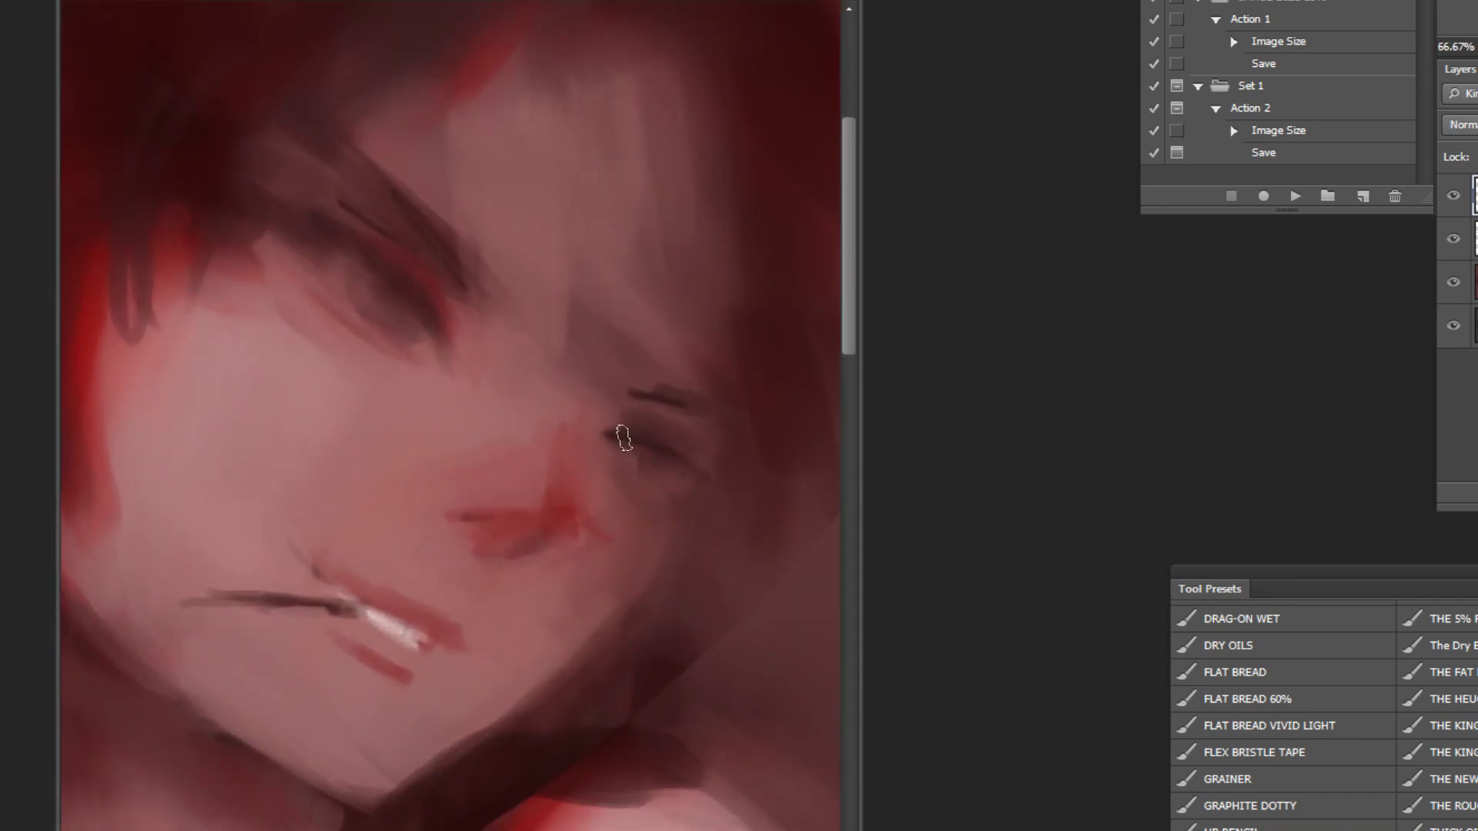
scroll(698, 541, down, 4)
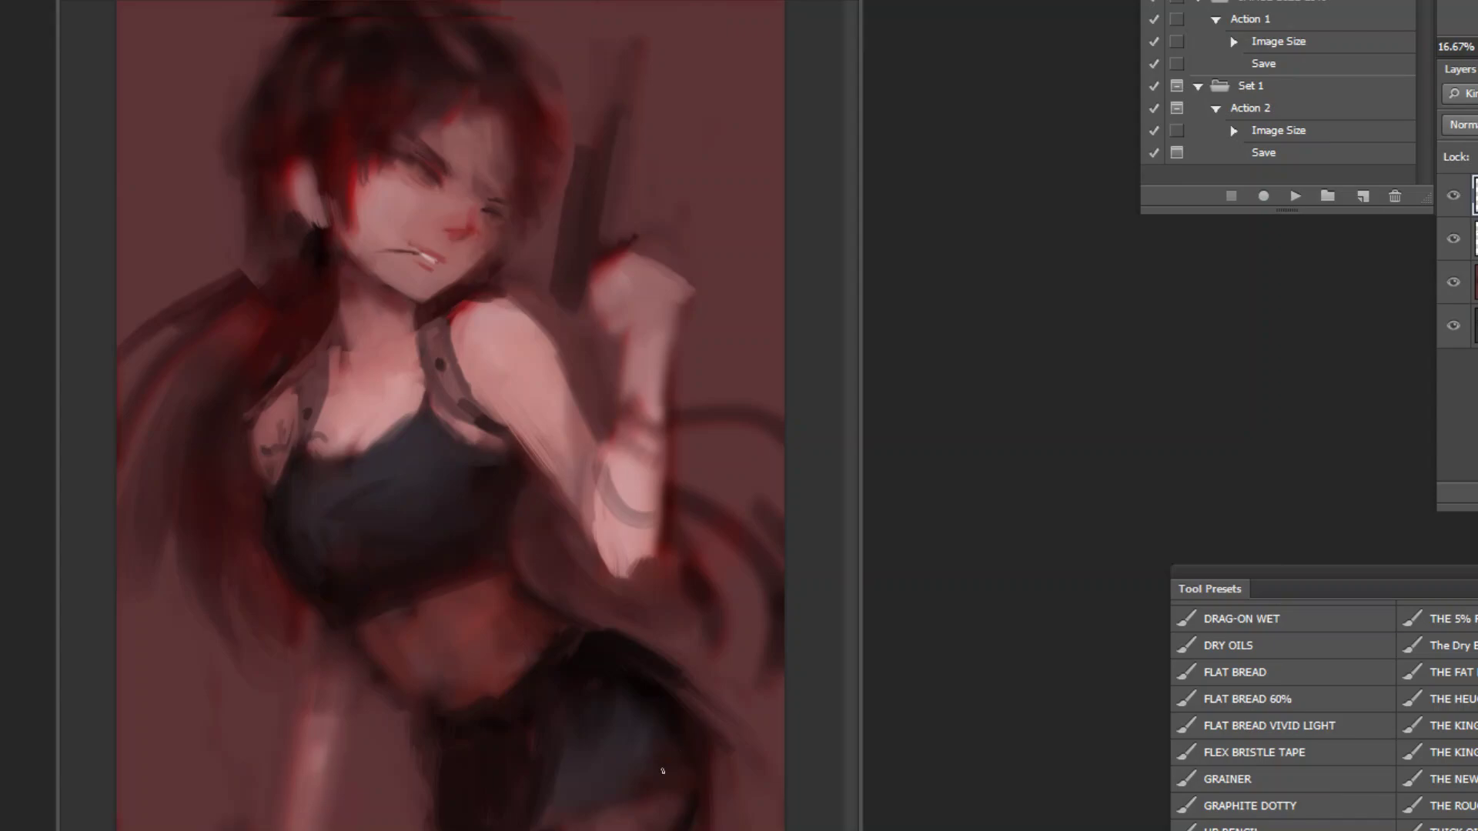
Step: Paint a frayed hem along the near leg of the shorts with a sampled tone and a lighter greyish colour
alt+click(450, 387)
mouse_move(568, 817)
mouse_down()
mouse_move(624, 805)
mouse_move(661, 818)
mouse_move(678, 796)
mouse_move(692, 810)
mouse_up()
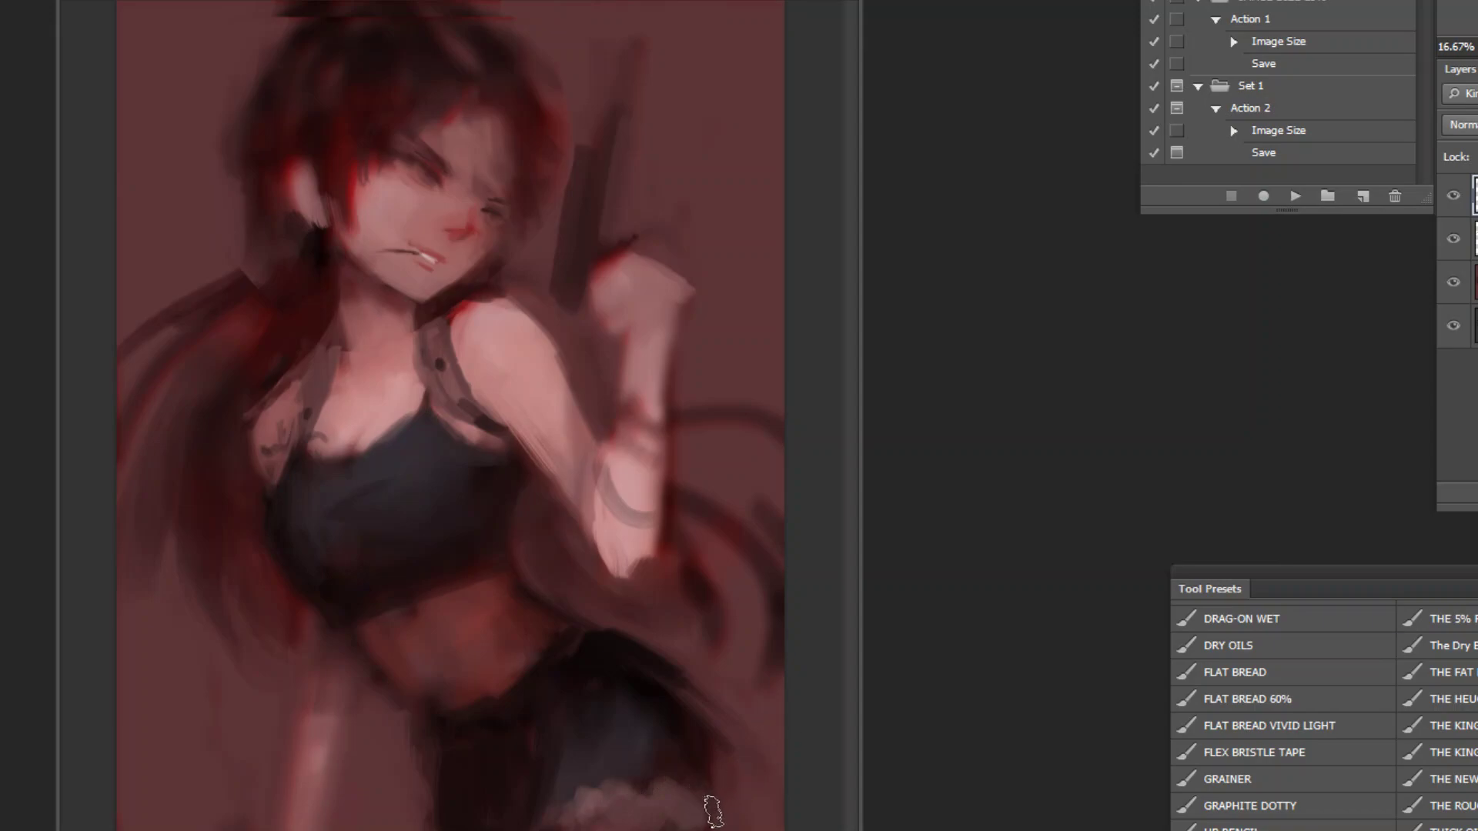
key(n)
click(991, 621)
click(1265, 585)
drag(1021, 596, 967, 521)
click(1444, 427)
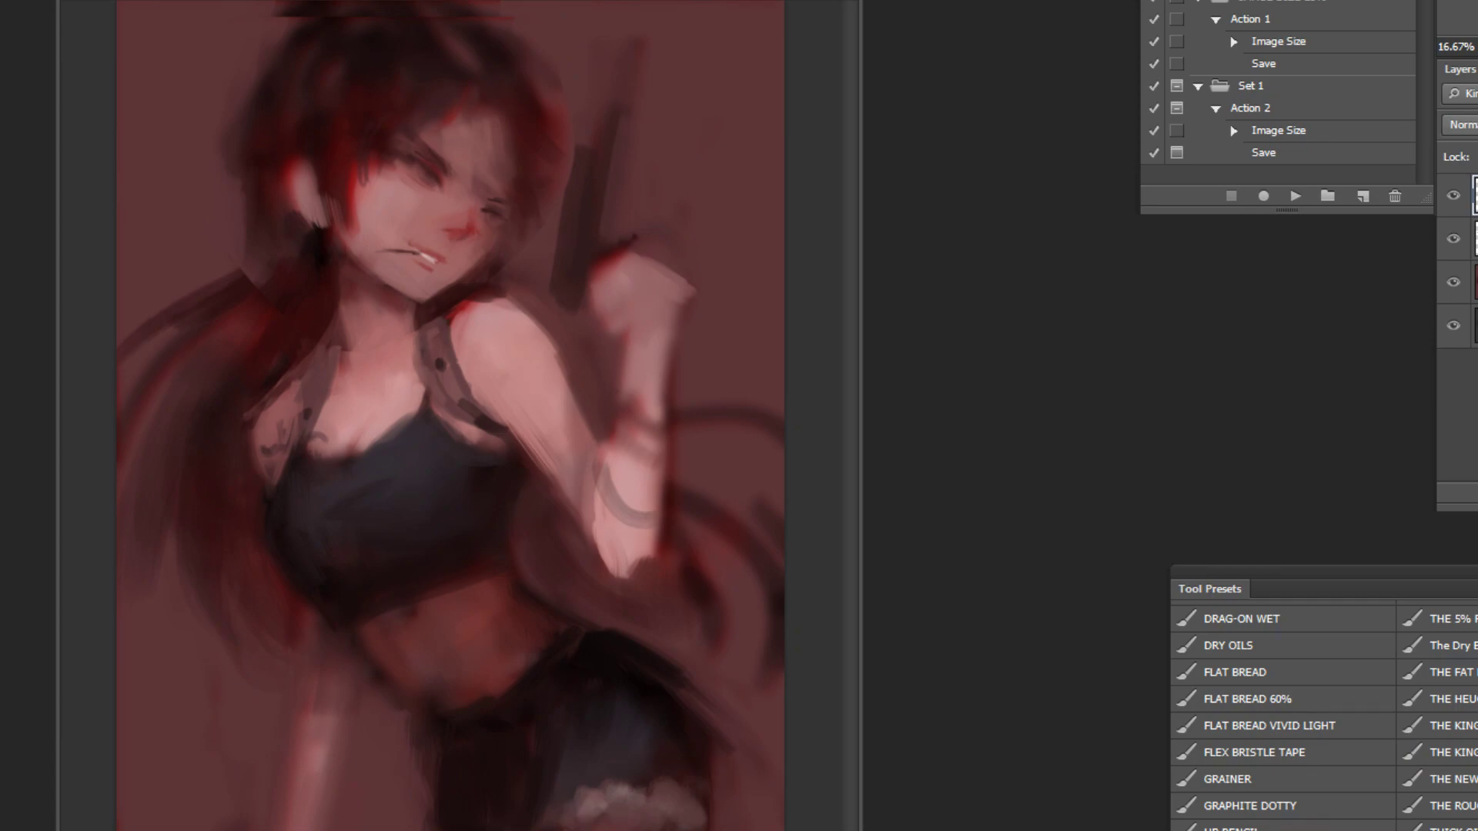
drag(497, 830, 736, 797)
key(ctrl+z)
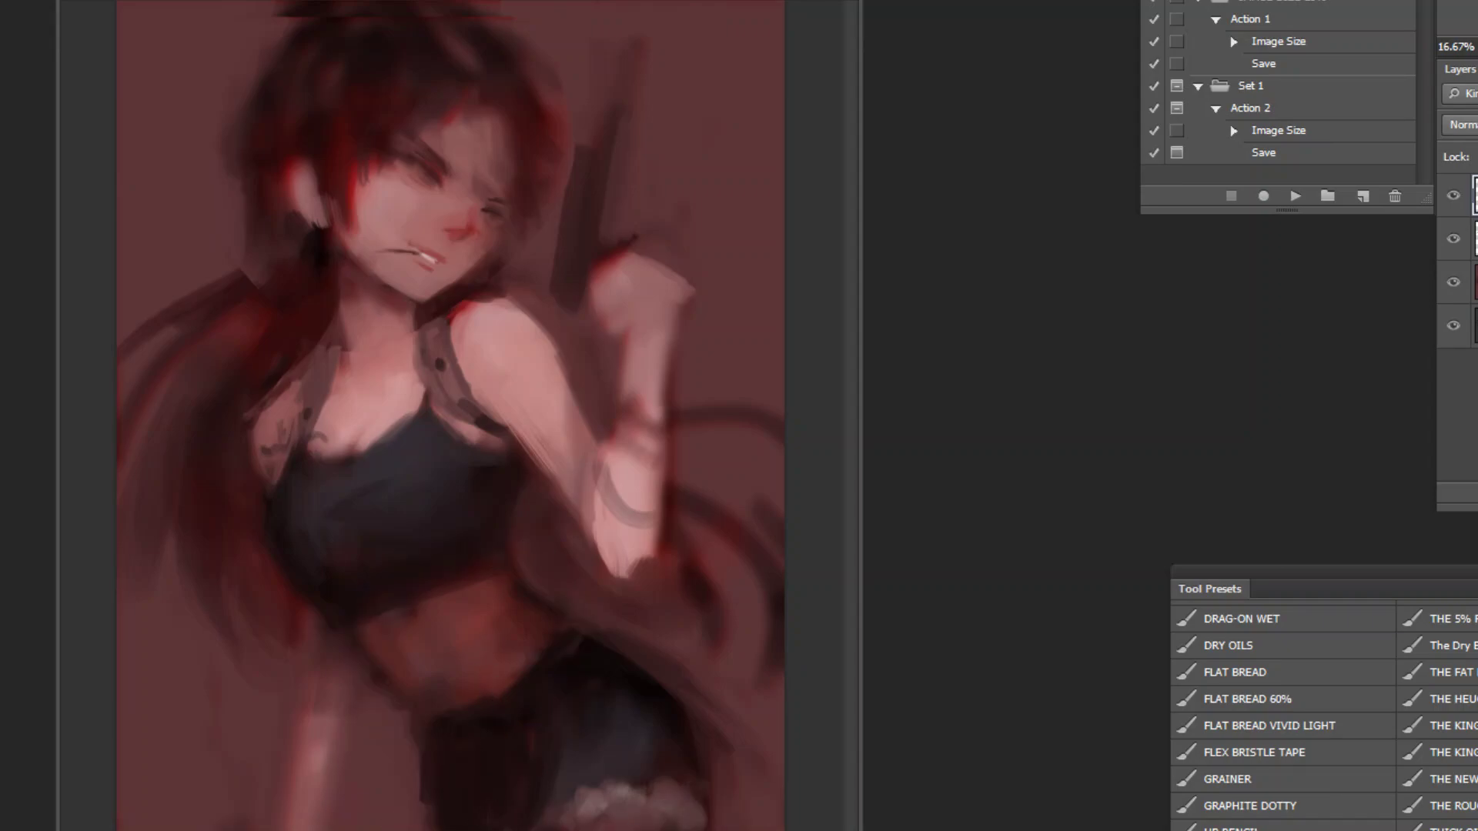
Step: Smooth the bare midriff with muted skin tones using a larger brush and flip the canvas horizontally
mouse_move(600, 497)
mouse_down()
mouse_move(542, 518)
mouse_move(567, 469)
mouse_up()
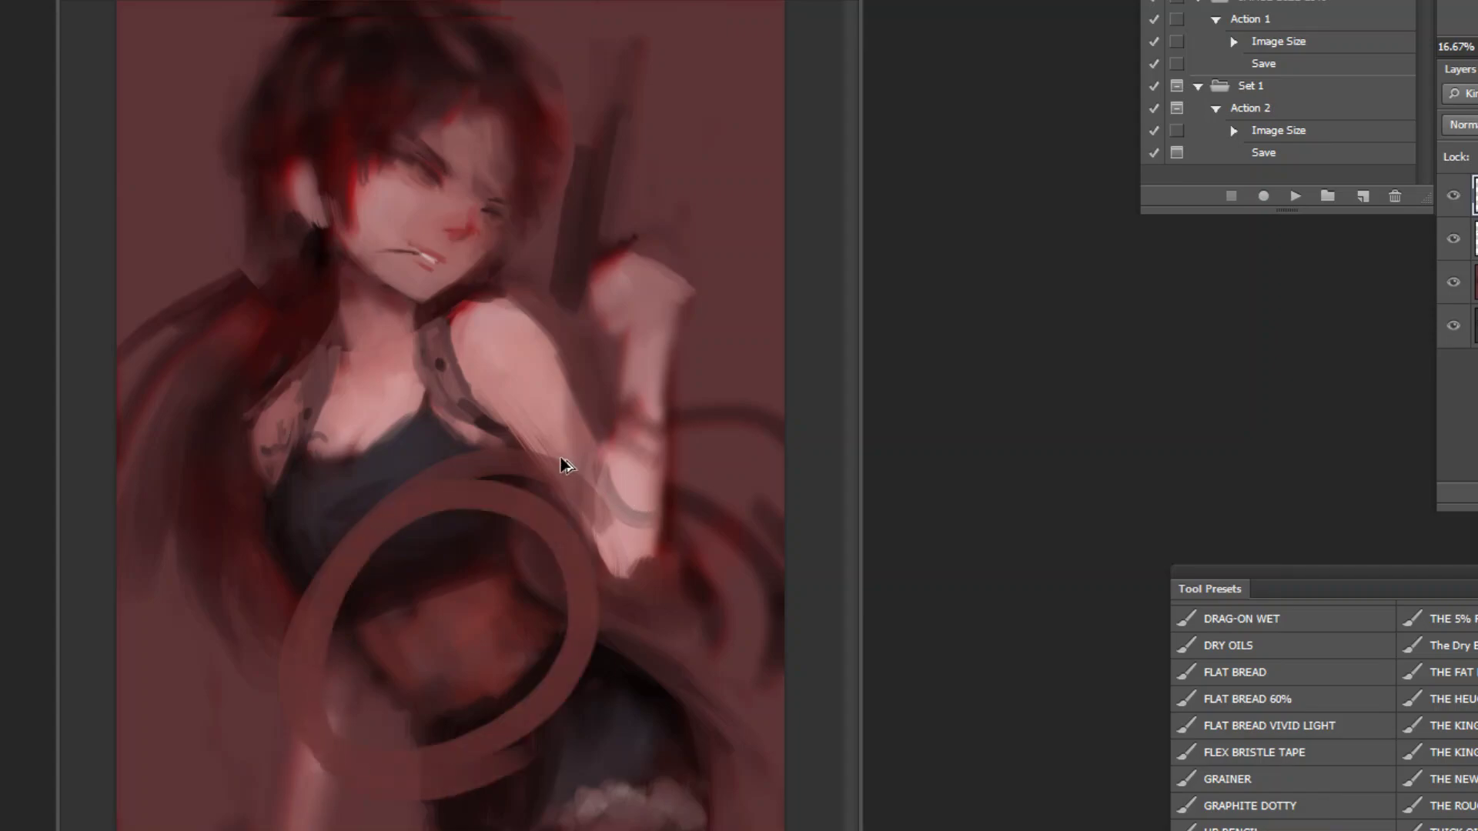
key(ctrl+z)
key(bracketright)
key(bracketright)
key(bracketright)
key(bracketright)
key(bracketright)
mouse_move(462, 615)
mouse_down()
mouse_move(464, 645)
mouse_move(437, 627)
mouse_move(509, 654)
mouse_up()
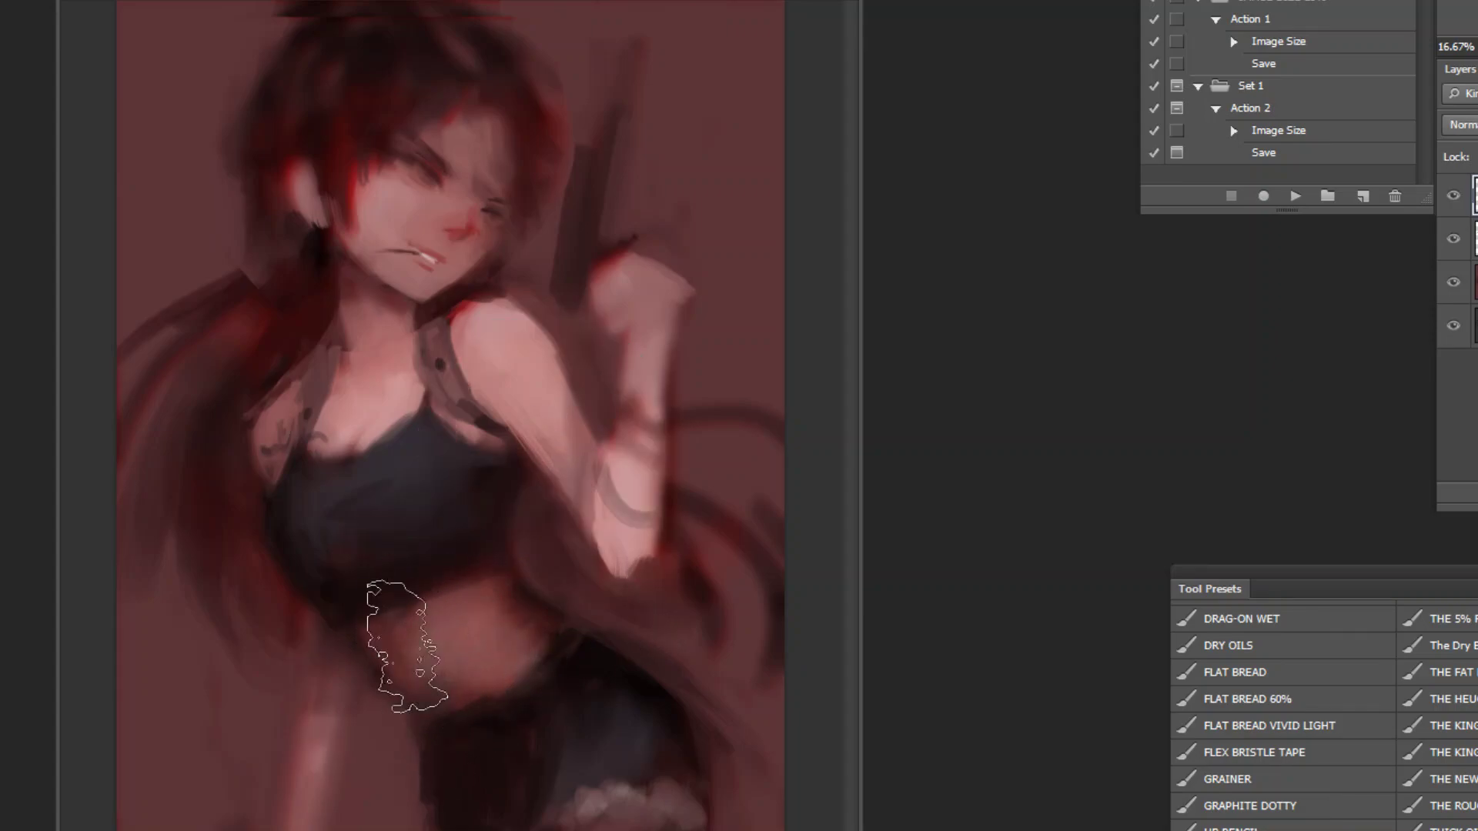
click(1296, 196)
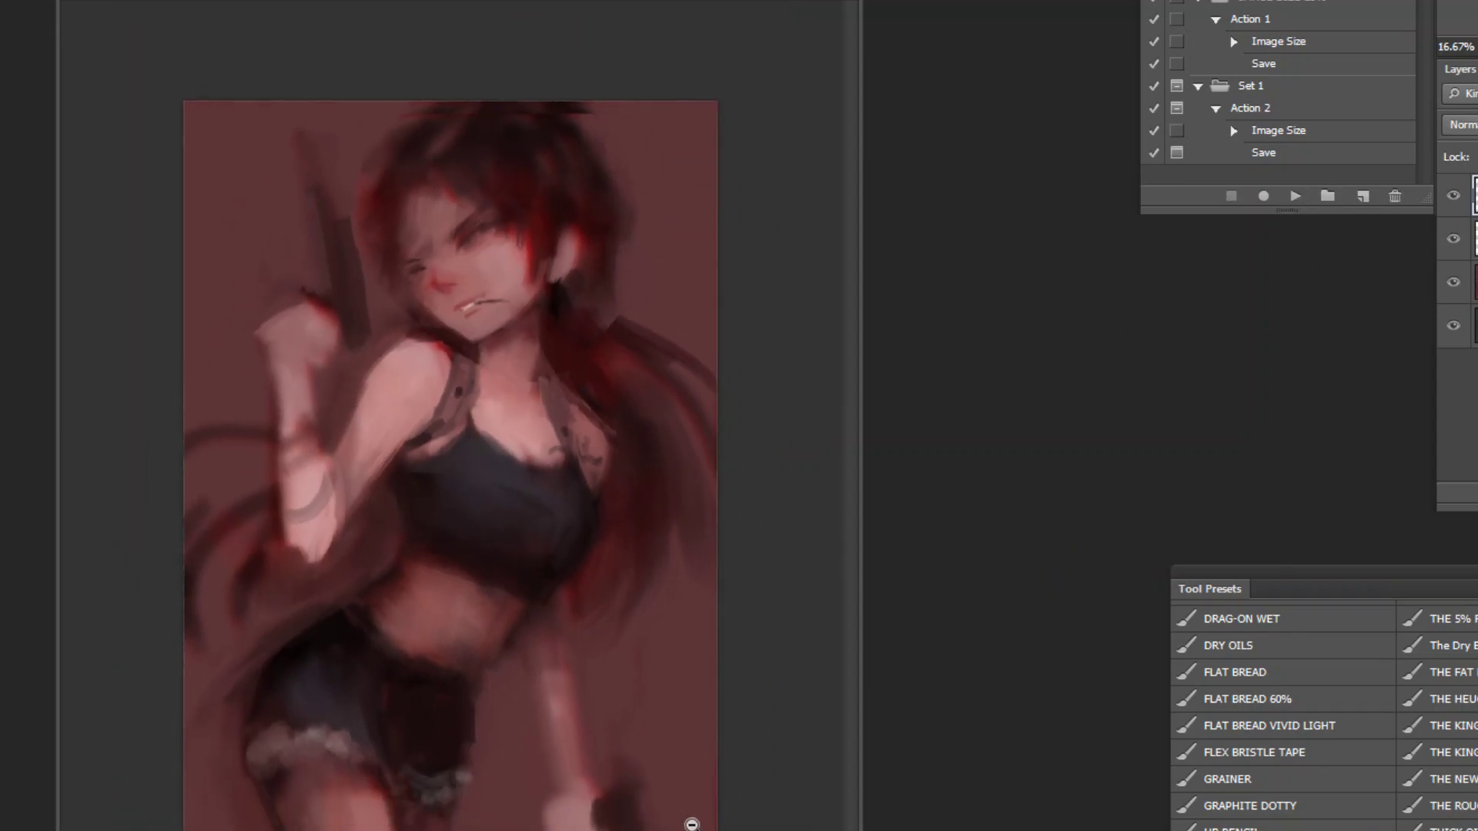
alt+click(691, 825)
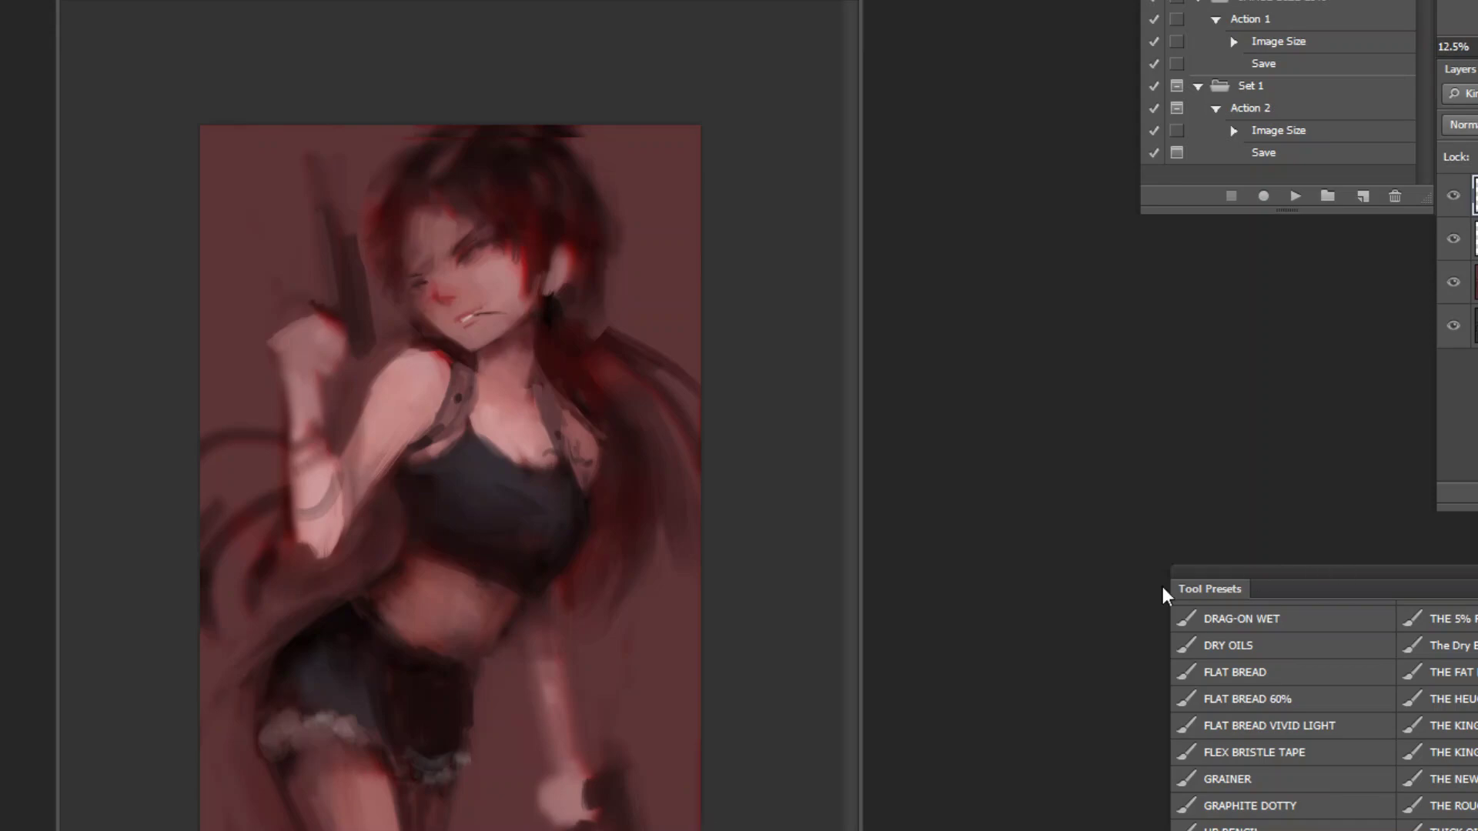
Step: Merge the active painting layer down twice
key(ctrl+e)
key(ctrl+e)
mouse_move(442, 40)
mouse_down()
mouse_move(462, 371)
mouse_move(315, 45)
mouse_move(501, 370)
mouse_move(221, 109)
mouse_move(581, 446)
mouse_move(500, 195)
mouse_move(447, 502)
mouse_move(309, 177)
mouse_move(595, 359)
mouse_move(209, 333)
mouse_move(630, 273)
mouse_move(229, 430)
mouse_move(539, 224)
mouse_move(305, 650)
mouse_move(335, 667)
mouse_up()
key(ctrl+z)
key(ctrl+z)
mouse_move(496, 502)
mouse_down()
mouse_move(526, 818)
mouse_move(553, 460)
mouse_move(615, 397)
mouse_move(630, 525)
mouse_move(597, 531)
mouse_up()
key(ctrl+z)
drag(644, 699, 608, 770)
drag(622, 553, 682, 598)
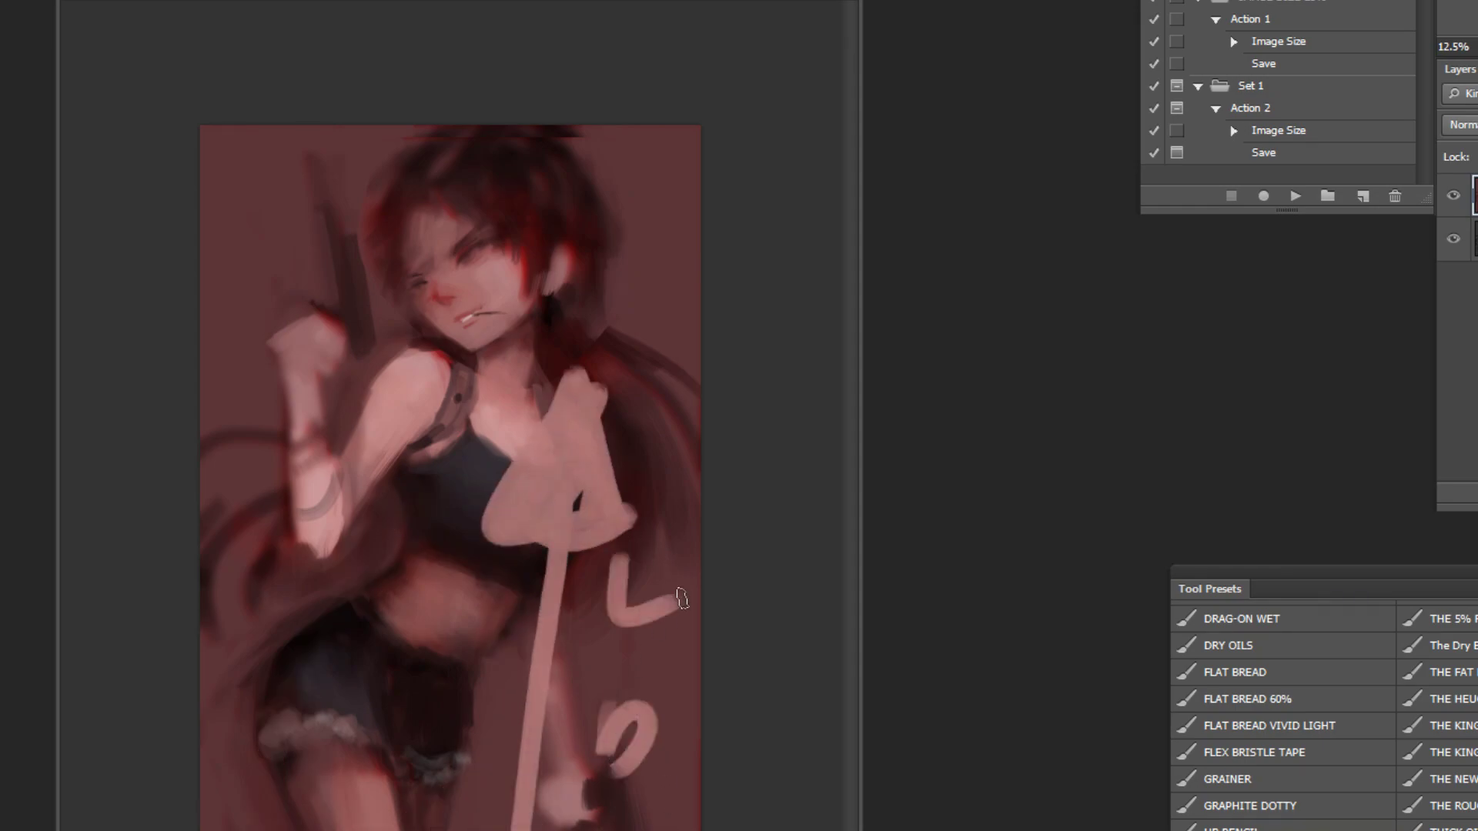
key(ctrl+alt+z)
key(ctrl+alt+z)
key(ctrl+alt+z)
key(ctrl+plus)
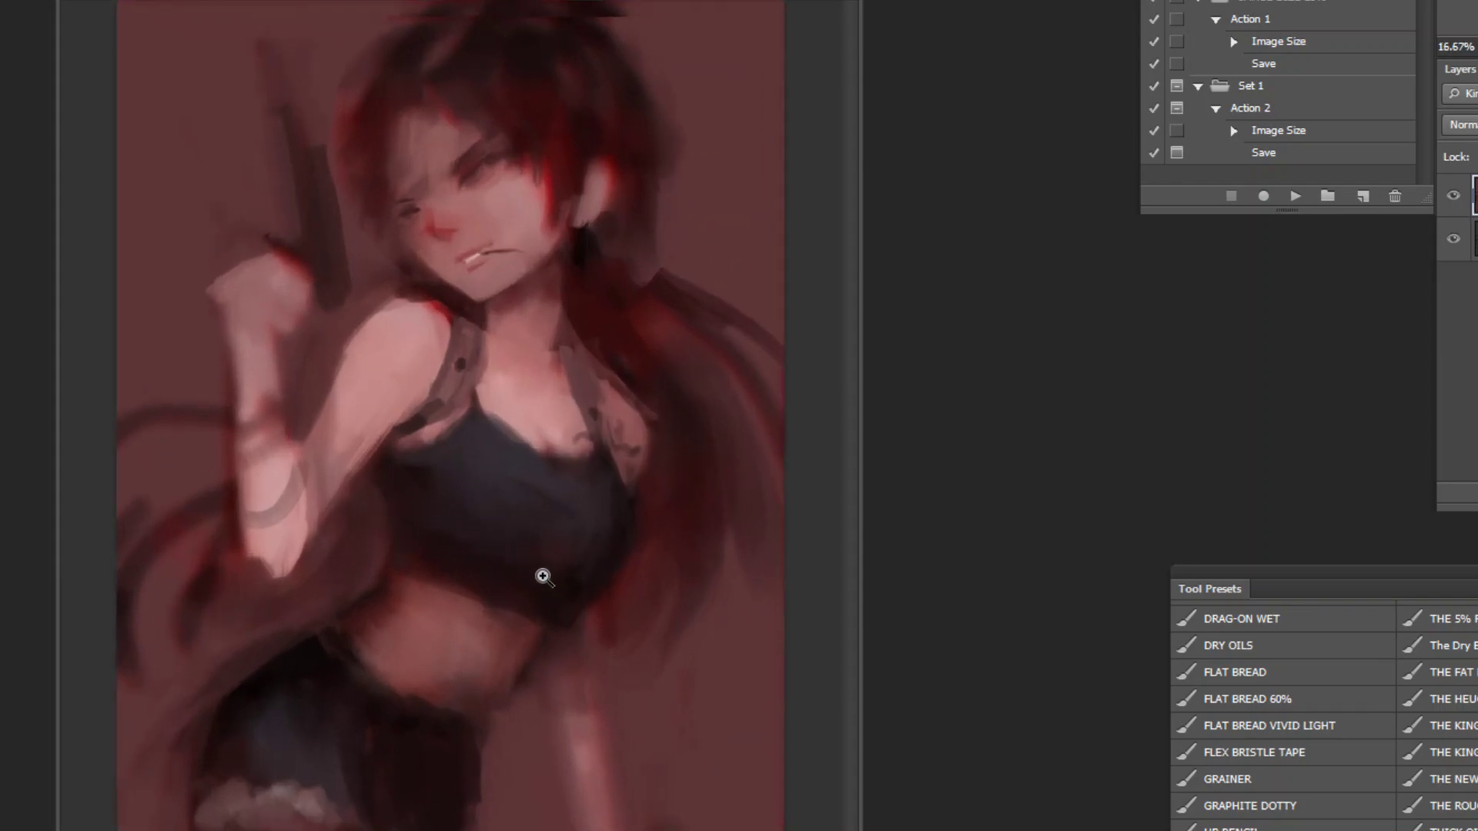
alt+click(521, 629)
mouse_move(483, 647)
mouse_down()
mouse_move(374, 616)
mouse_move(521, 650)
mouse_up()
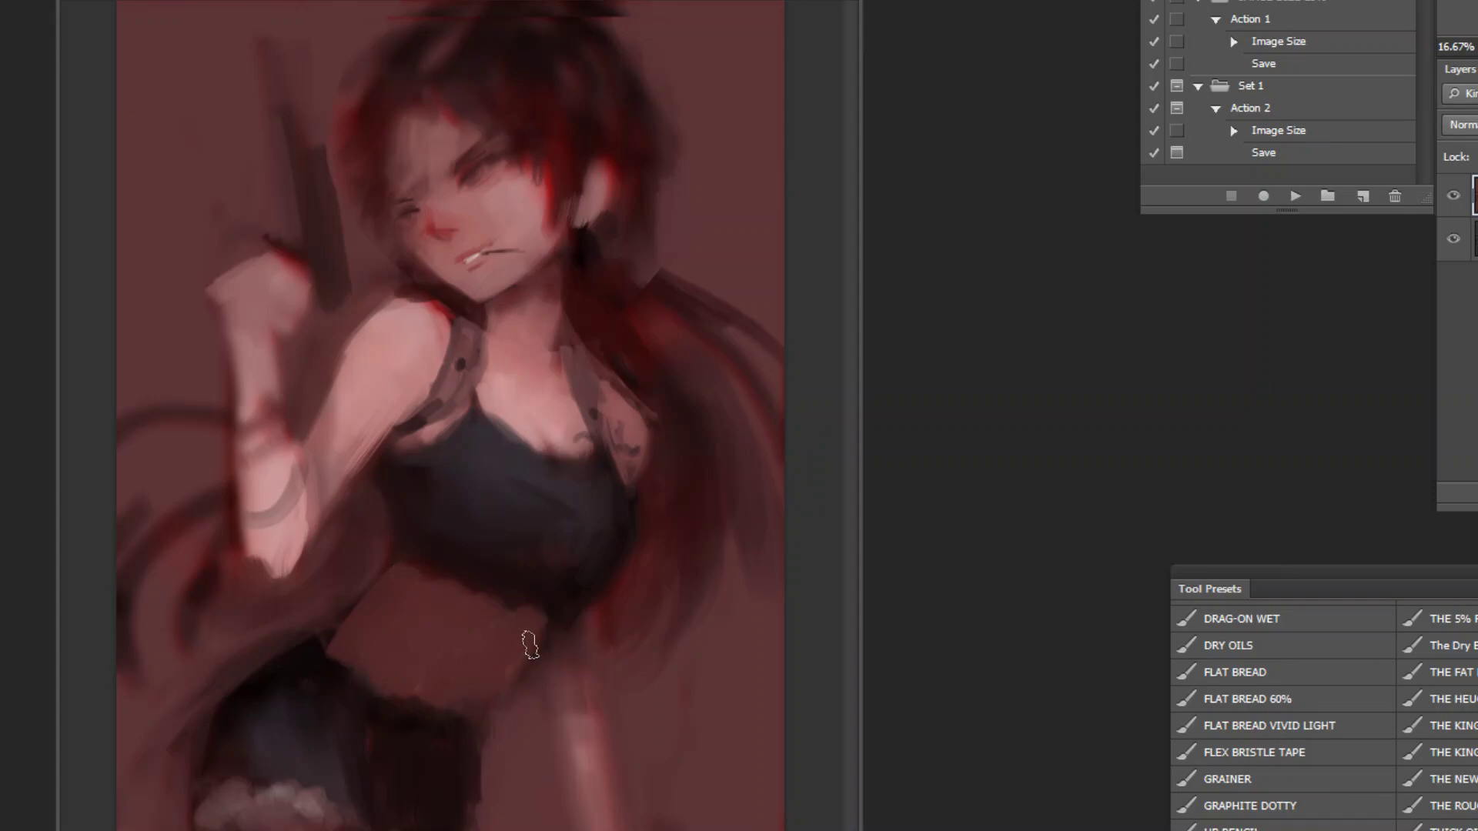
key(ctrl+z)
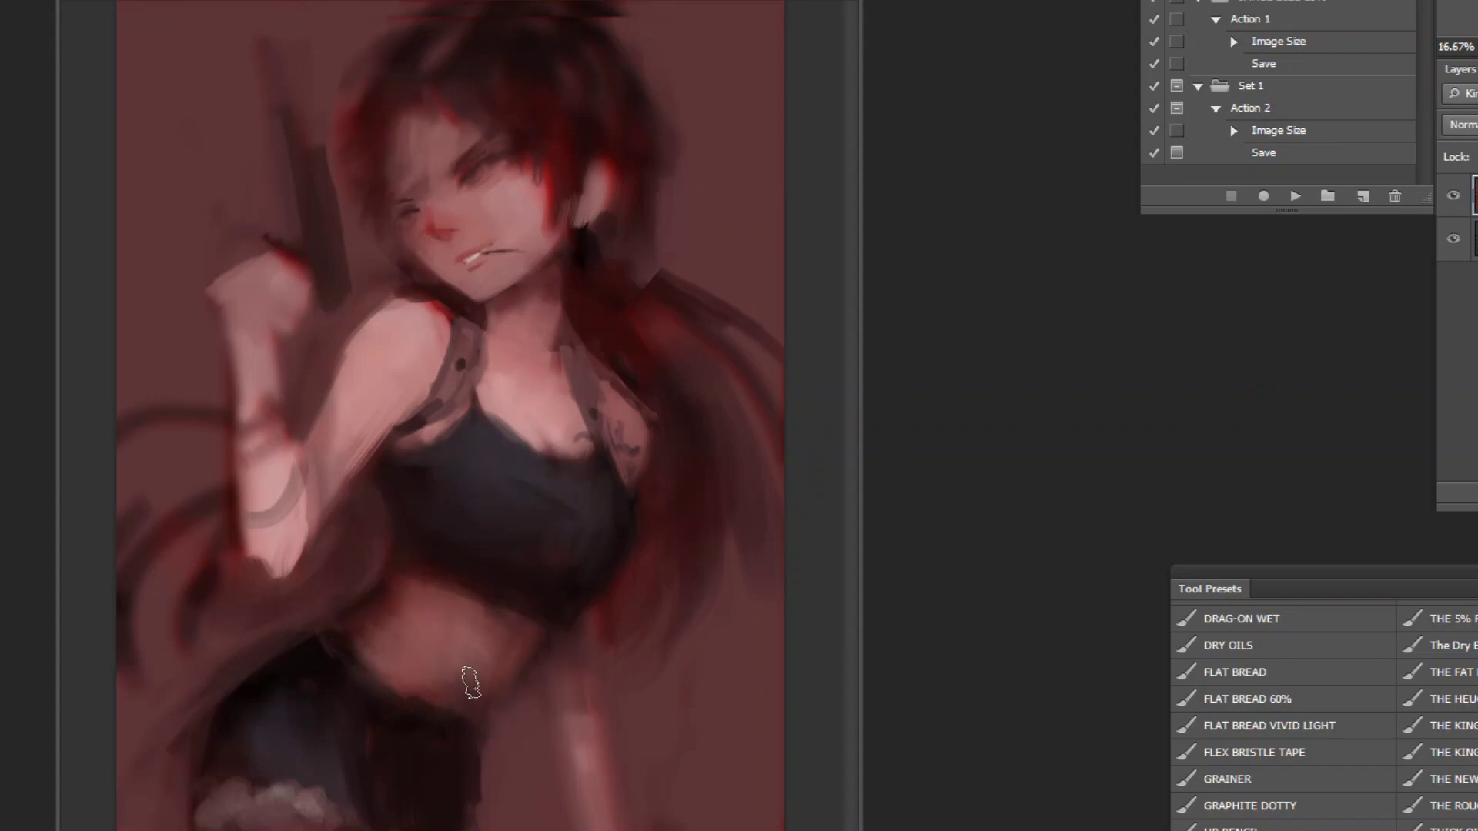
Step: Define the side of the waist and the shorts' waistband and hip contour with sampled dark tones
alt+click(339, 579)
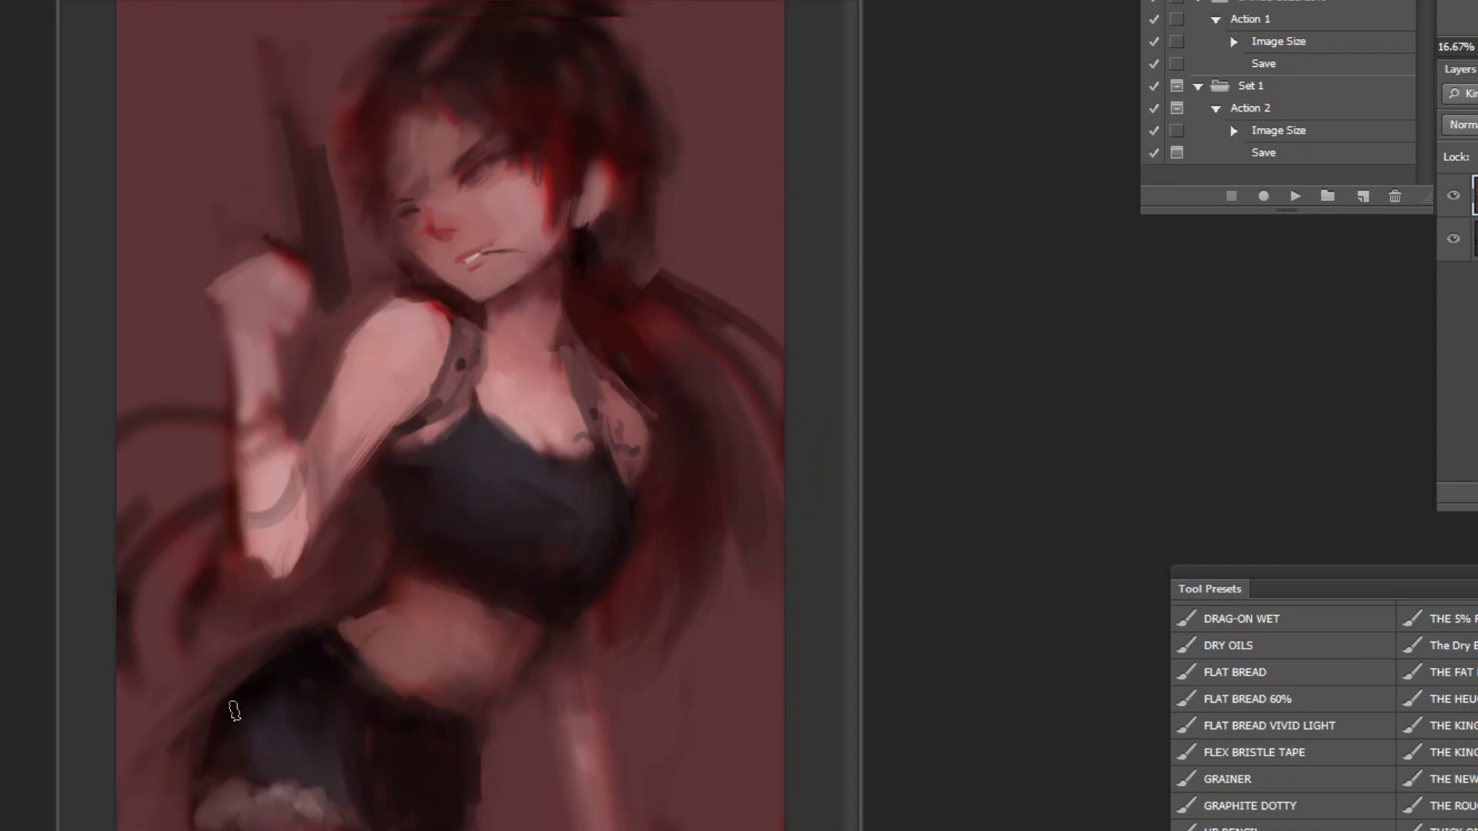
click(1437, 726)
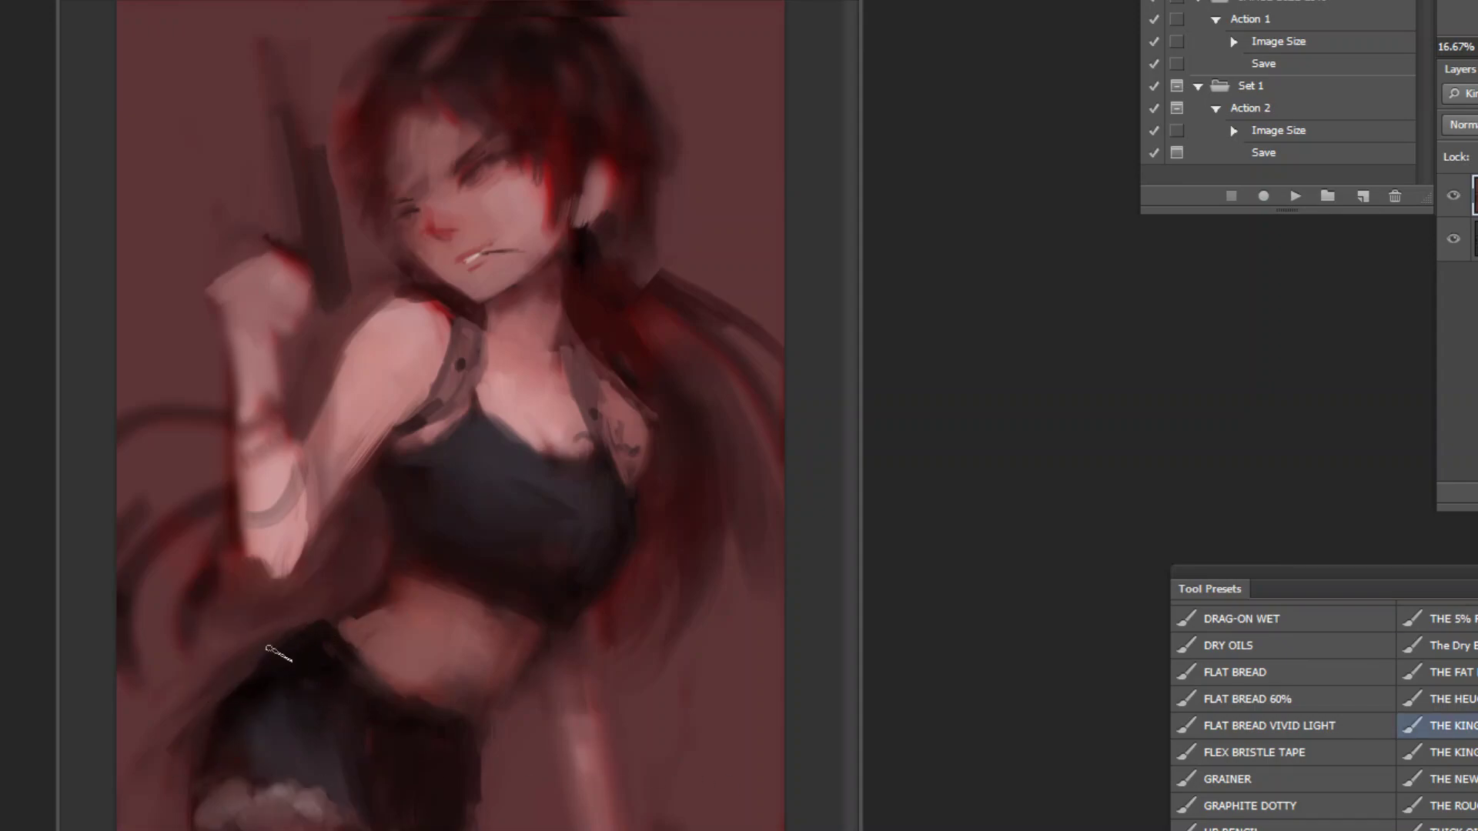
mouse_move(182, 756)
mouse_down()
mouse_move(216, 809)
mouse_move(216, 720)
mouse_up()
alt+click(233, 762)
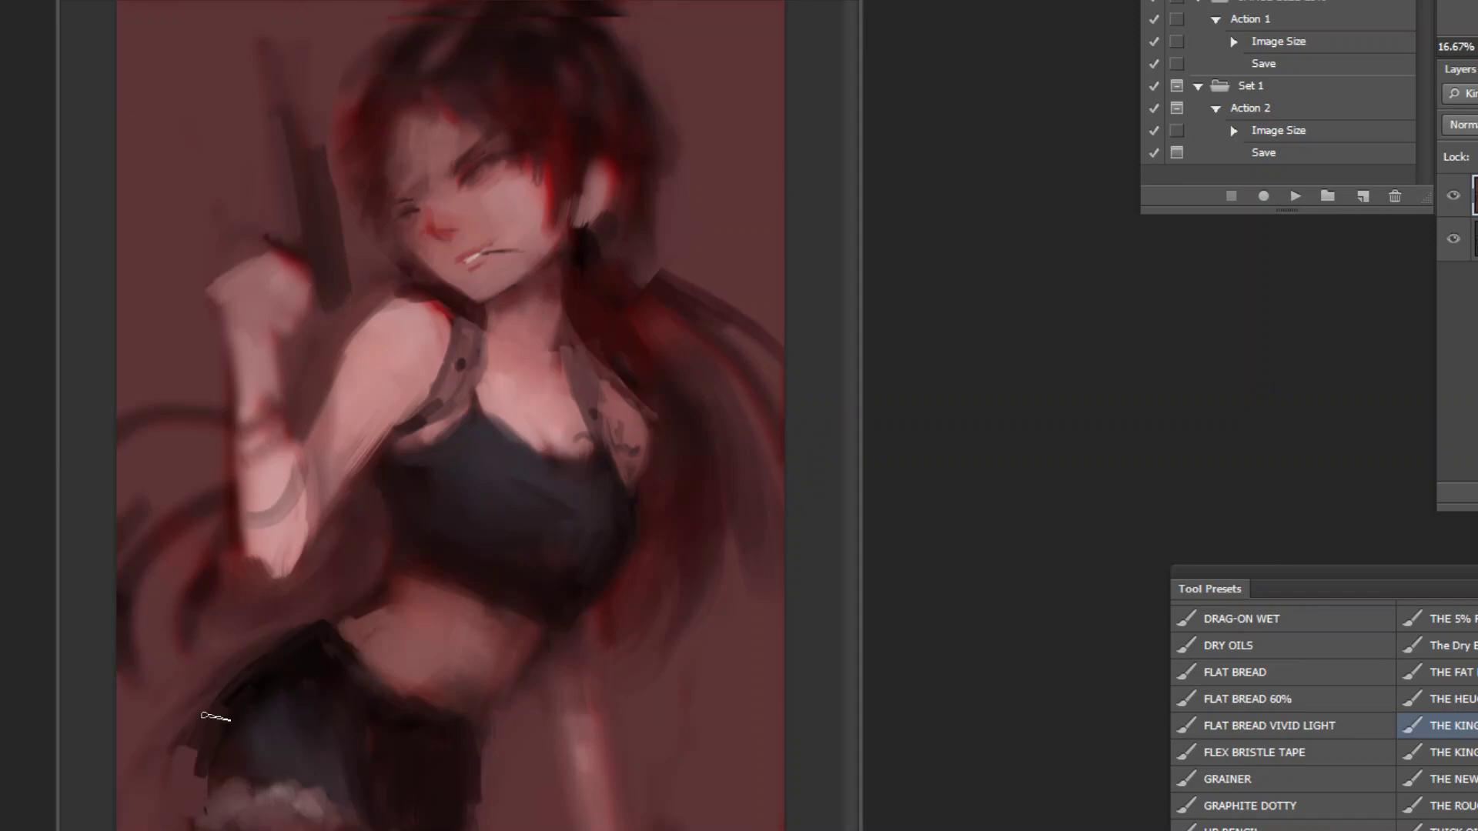
drag(317, 623, 370, 696)
Step: Add a bluish-grey highlight to the front of the shorts and refine the outer hem and thigh edge with sampled colours
alt+click(253, 729)
drag(278, 687, 304, 747)
drag(203, 773, 202, 813)
alt+click(197, 796)
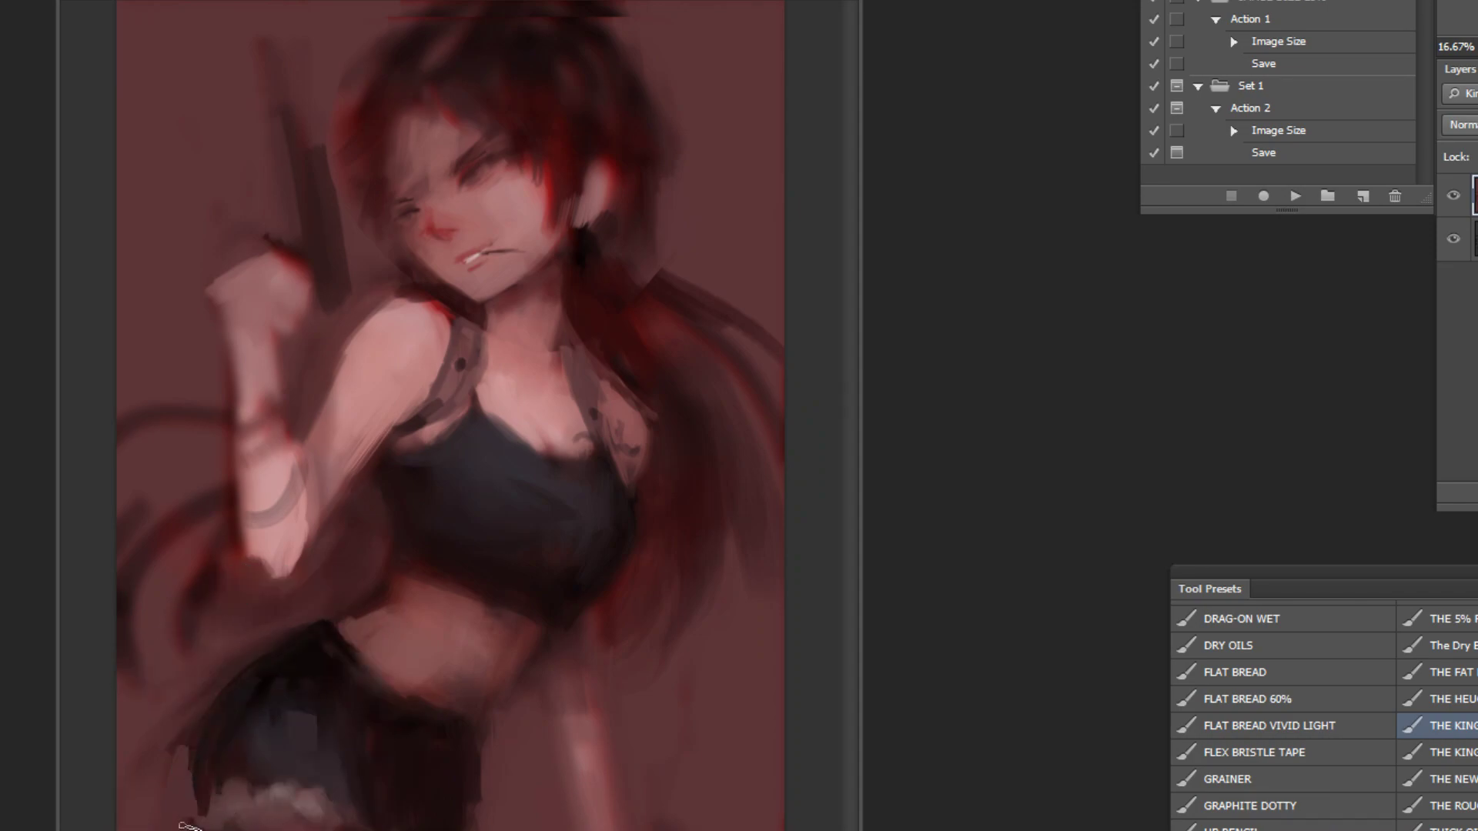
key(ctrl+minus)
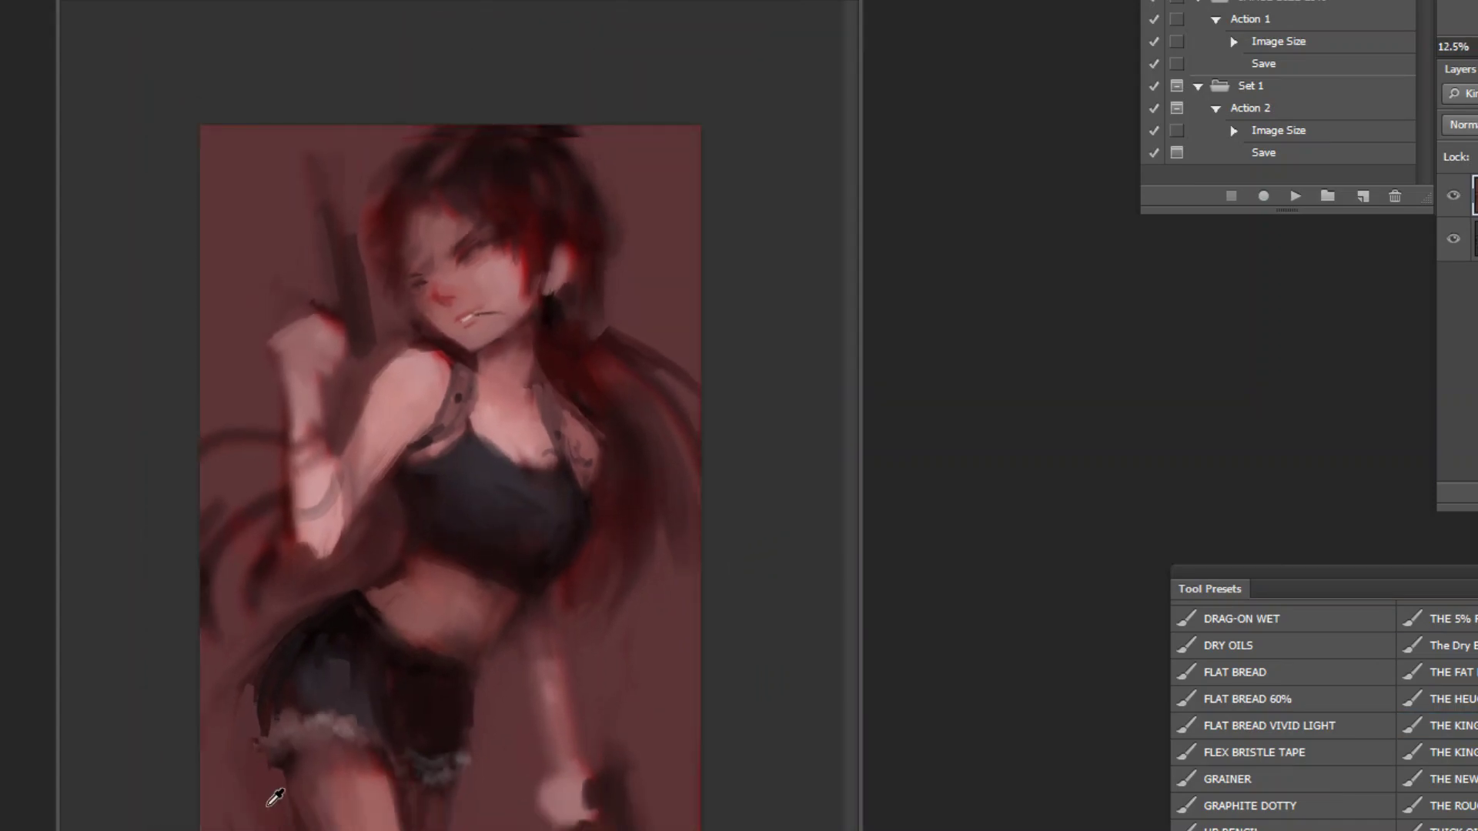
drag(278, 796, 274, 829)
Step: Paint soft strokes into the lower background with a pale desaturated pink and a sampled tone, and flip the canvas horizontally
click(1291, 676)
click(4, 513)
click(985, 481)
click(993, 479)
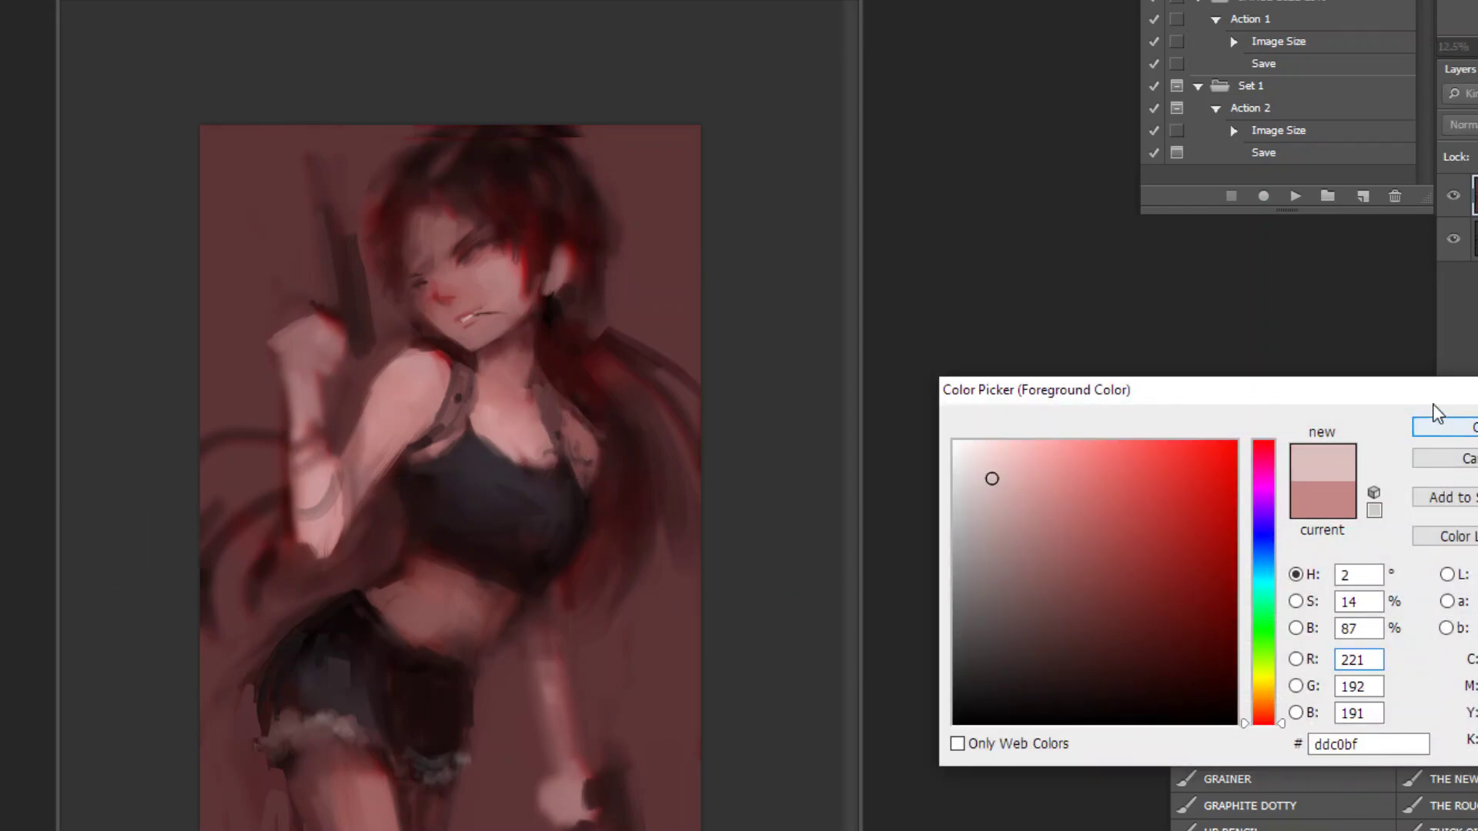
click(1441, 427)
click(980, 485)
click(963, 489)
click(1441, 428)
drag(667, 739, 666, 796)
key(ctrl+z)
drag(658, 714, 656, 793)
alt+click(667, 703)
drag(723, 693, 679, 683)
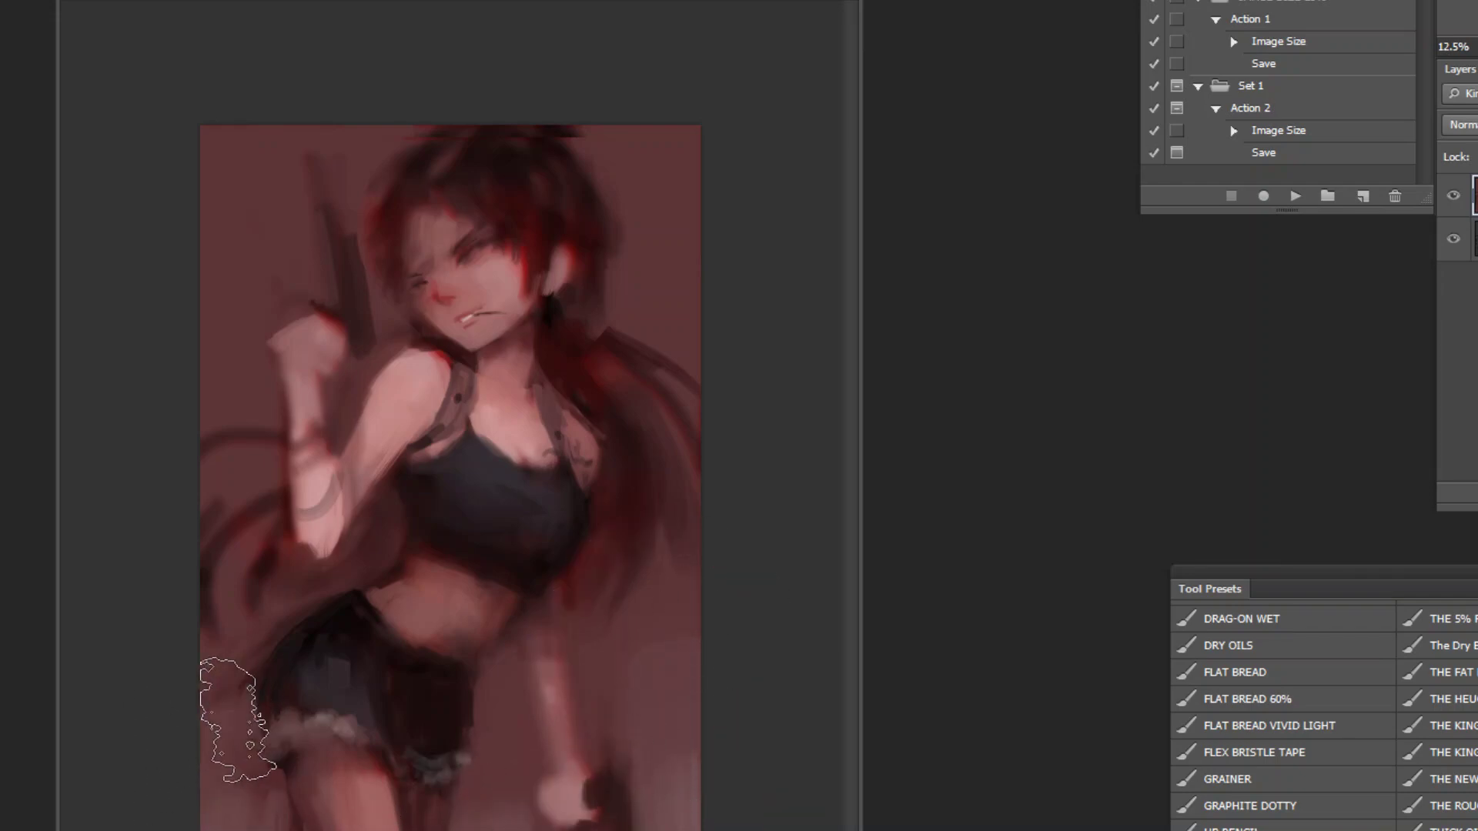
click(1296, 196)
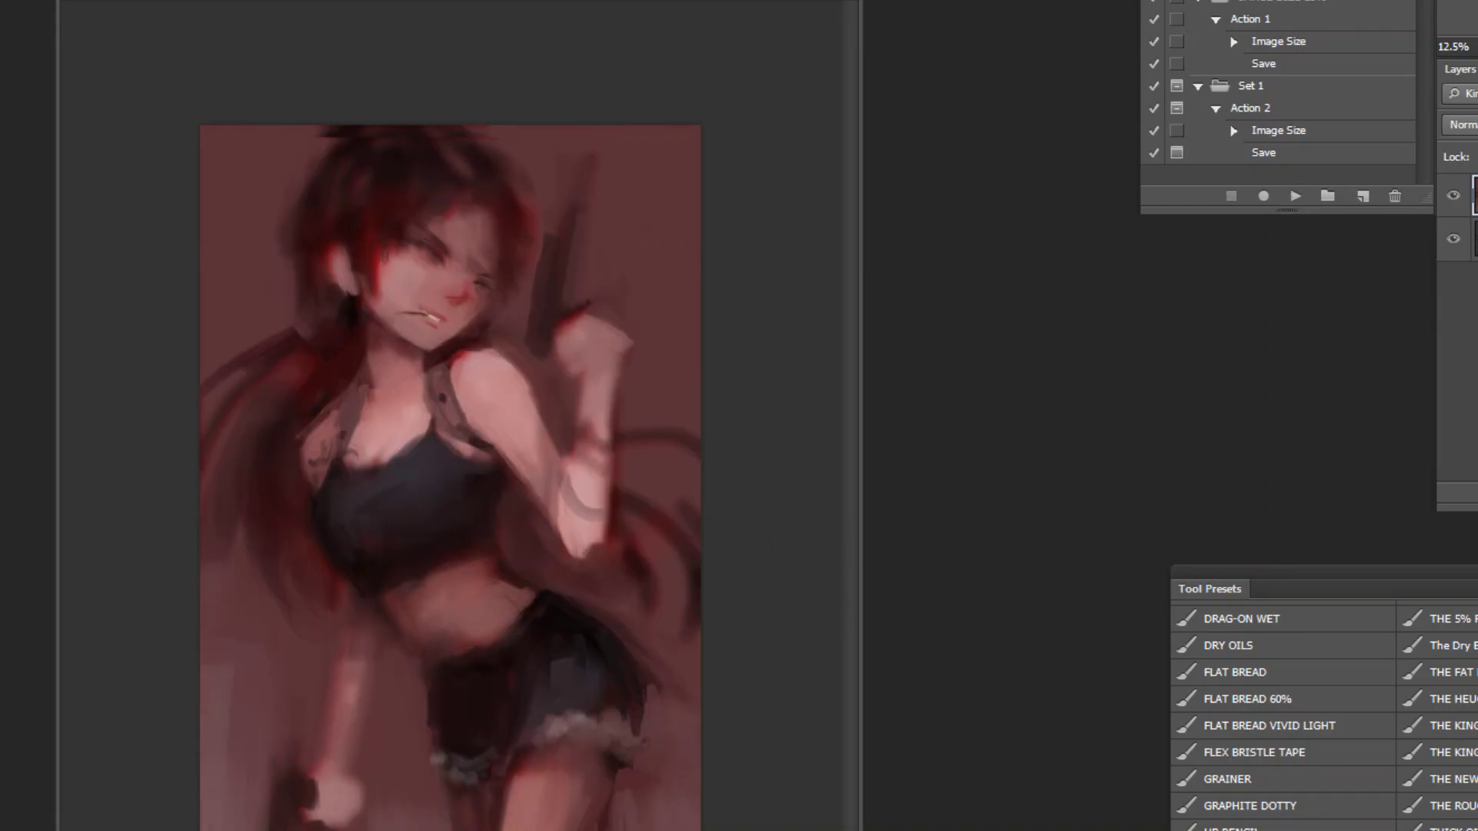
Step: Examine the mouth and jawline up close with a reduced brush size
ctrl+click(386, 137)
ctrl+click(386, 137)
ctrl+click(385, 137)
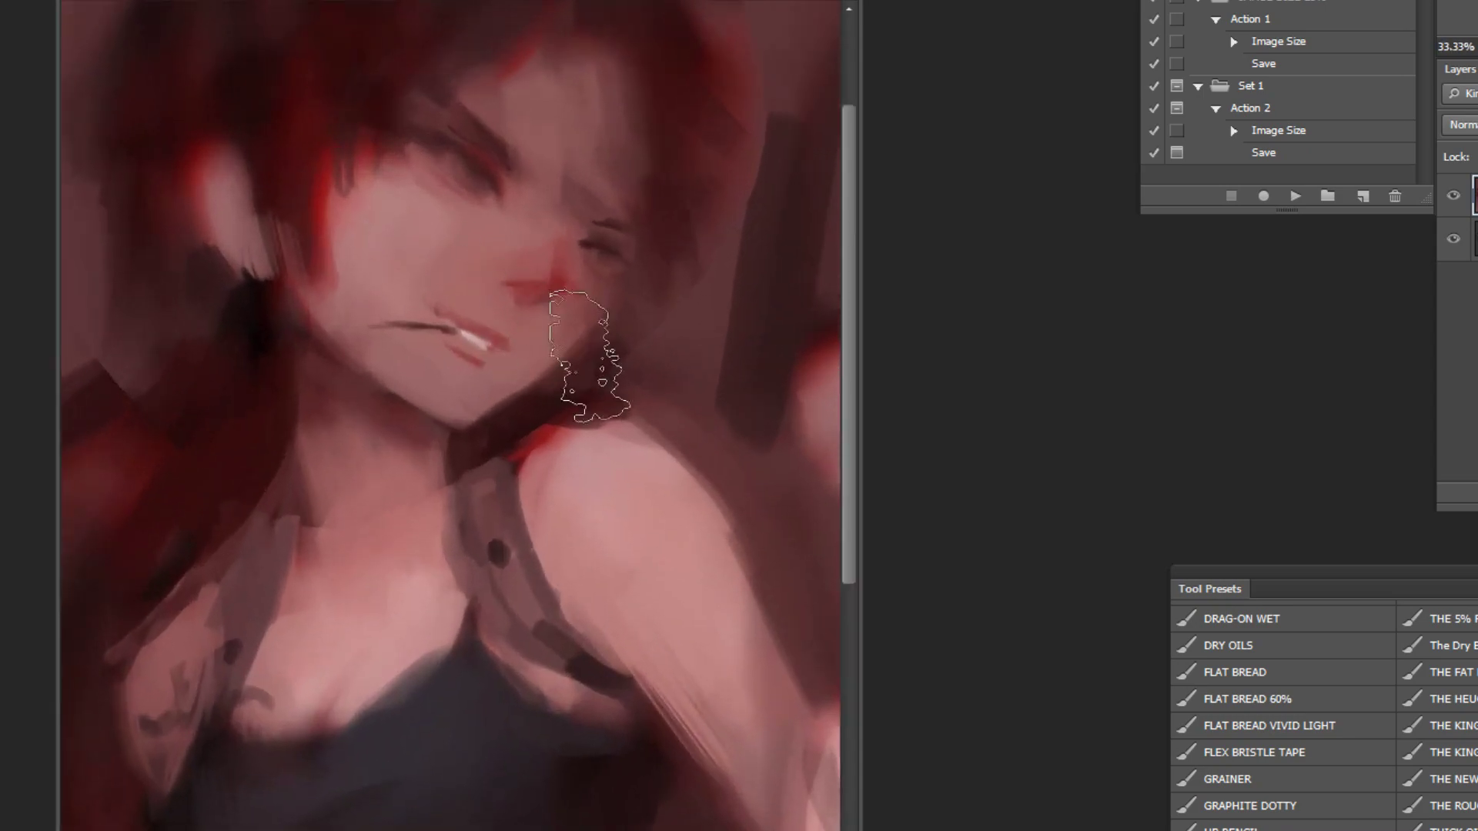
ctrl+click(419, 193)
ctrl+click(460, 211)
key(bracketleft)
key(bracketleft)
key(bracketleft)
key(bracketleft)
key(bracketleft)
key(bracketleft)
key(bracketleft)
key(bracketleft)
key(bracketleft)
key(bracketleft)
key(bracketleft)
key(bracketleft)
key(bracketleft)
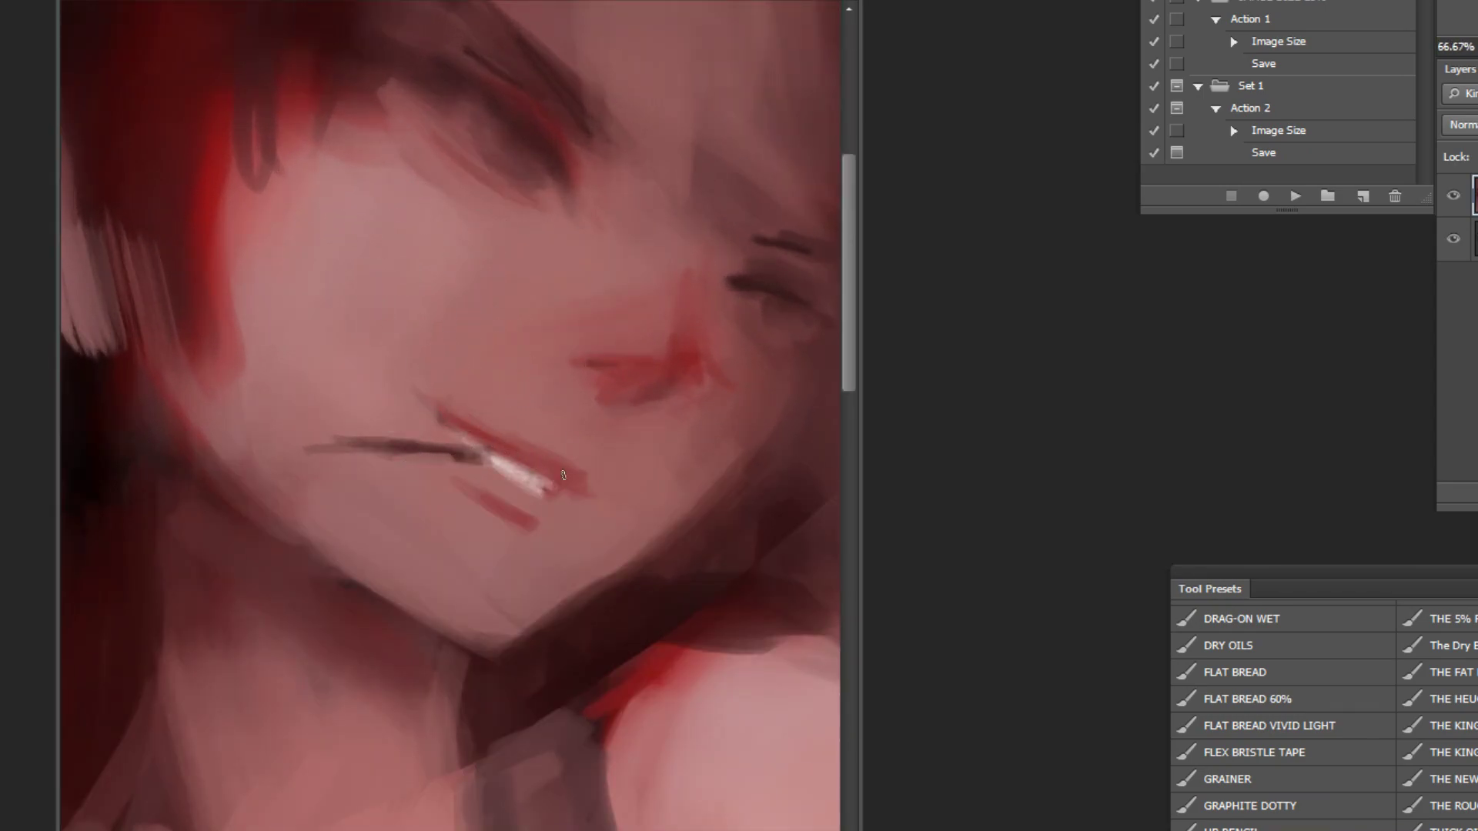
key(ctrl+minus)
key(ctrl+minus)
key(ctrl+minus)
key(ctrl+minus)
key(ctrl+minus)
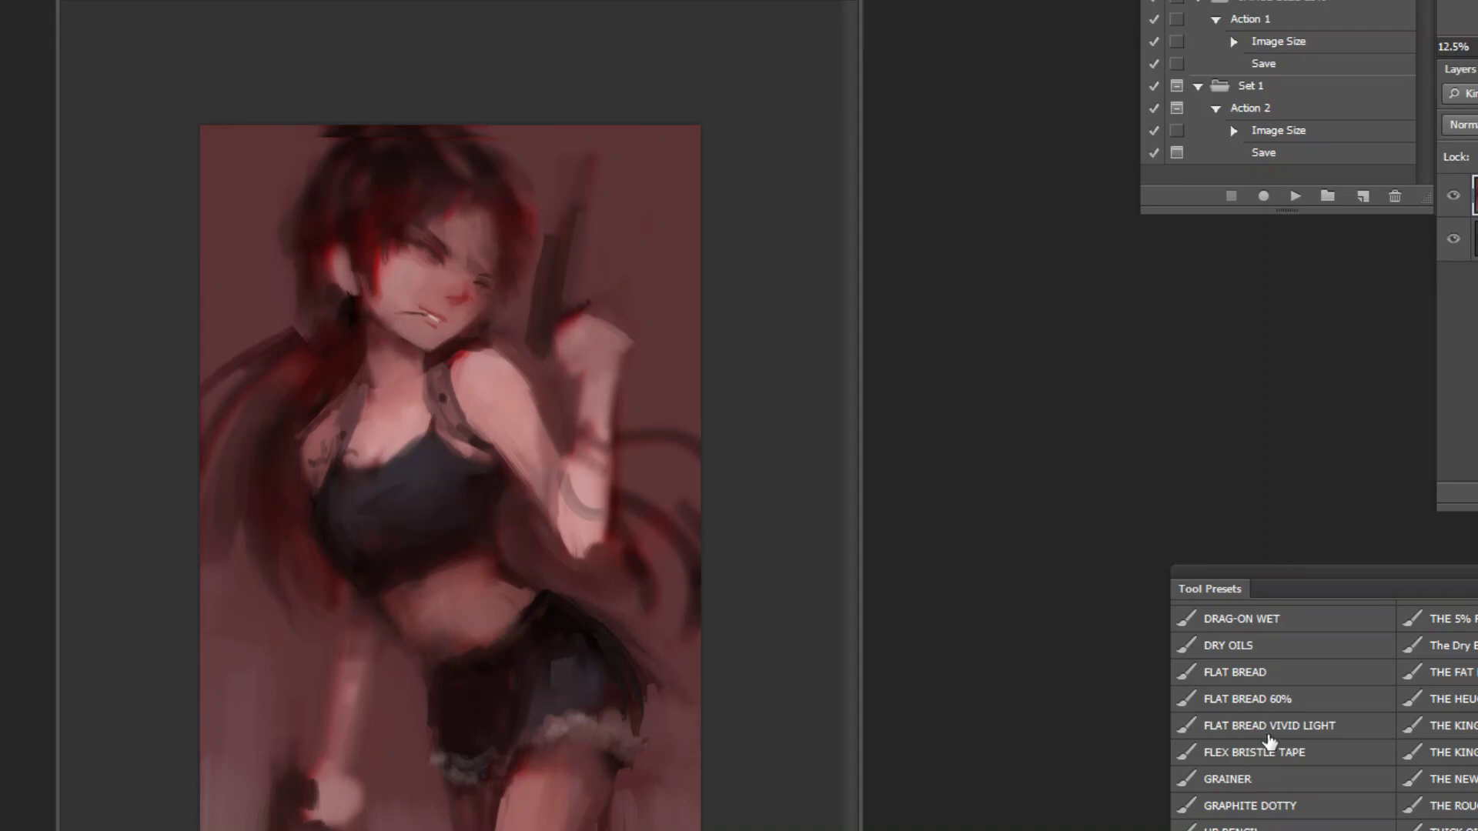
Step: Add rough vertical background strokes between the lowered hand and the shorts with the DRAG-ON brush preset
click(1287, 618)
scroll(1282, 639, up, 3)
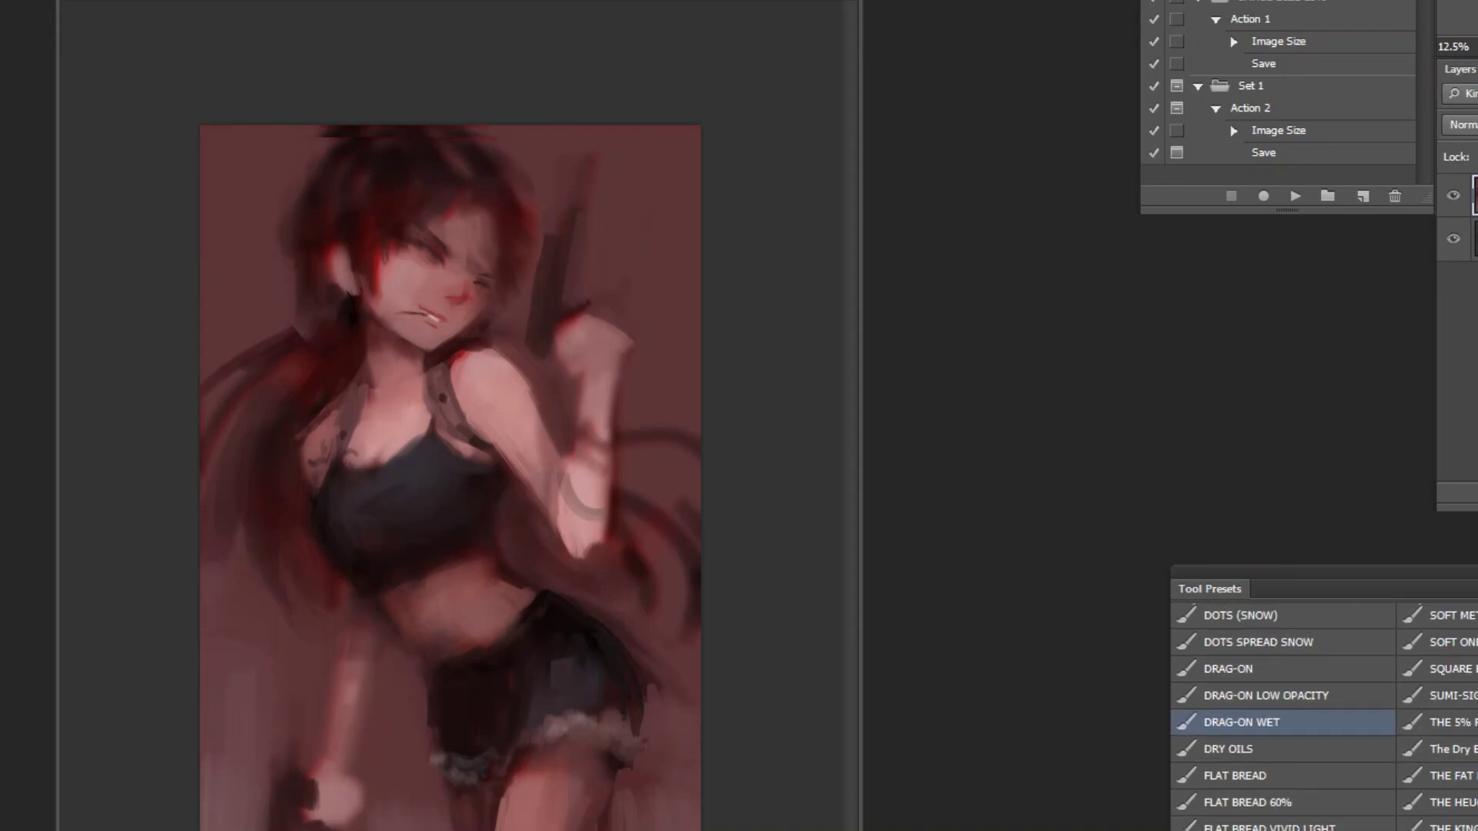
click(1272, 661)
drag(385, 810, 375, 828)
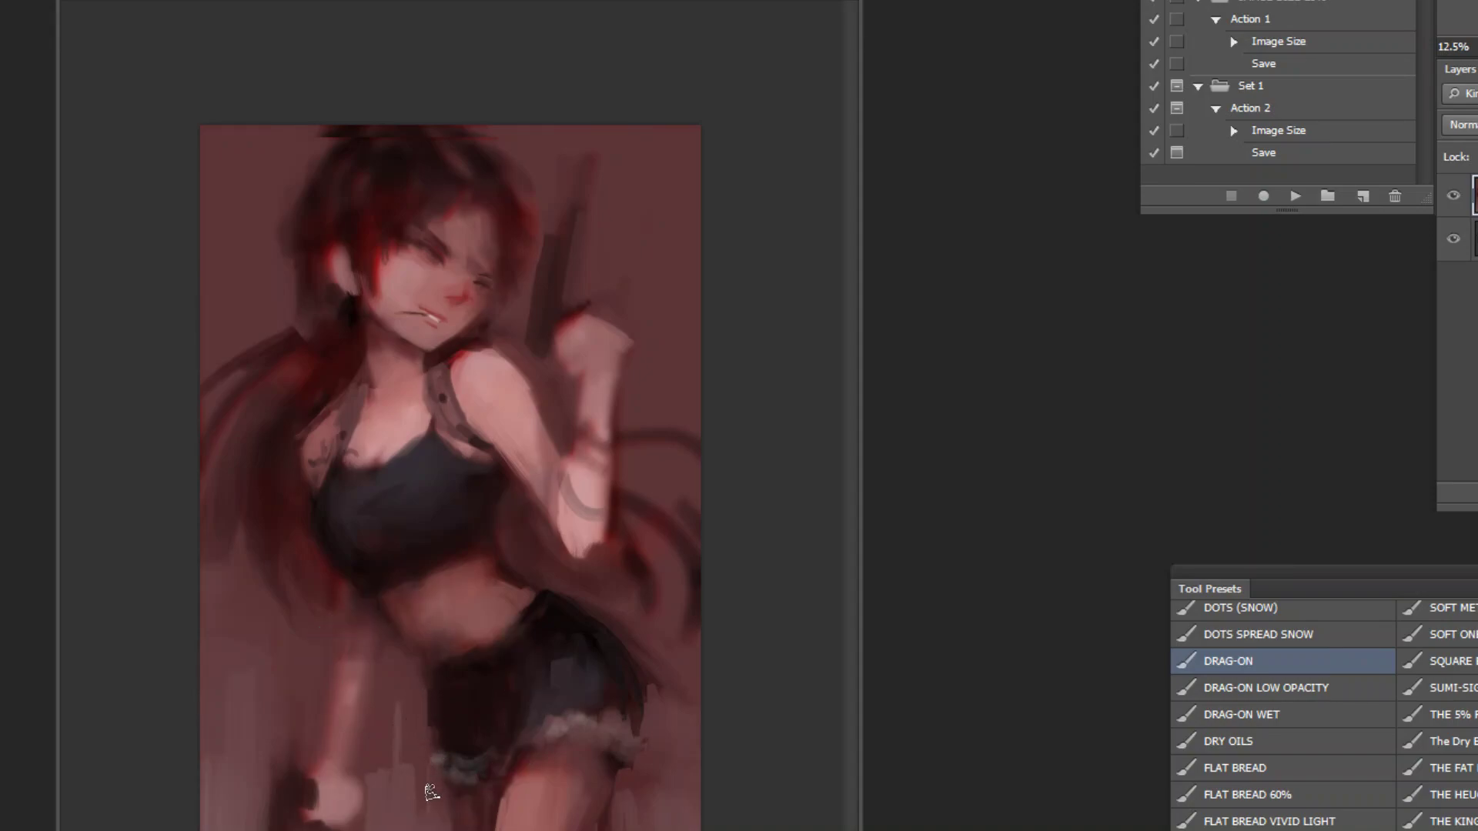
key(bracketleft)
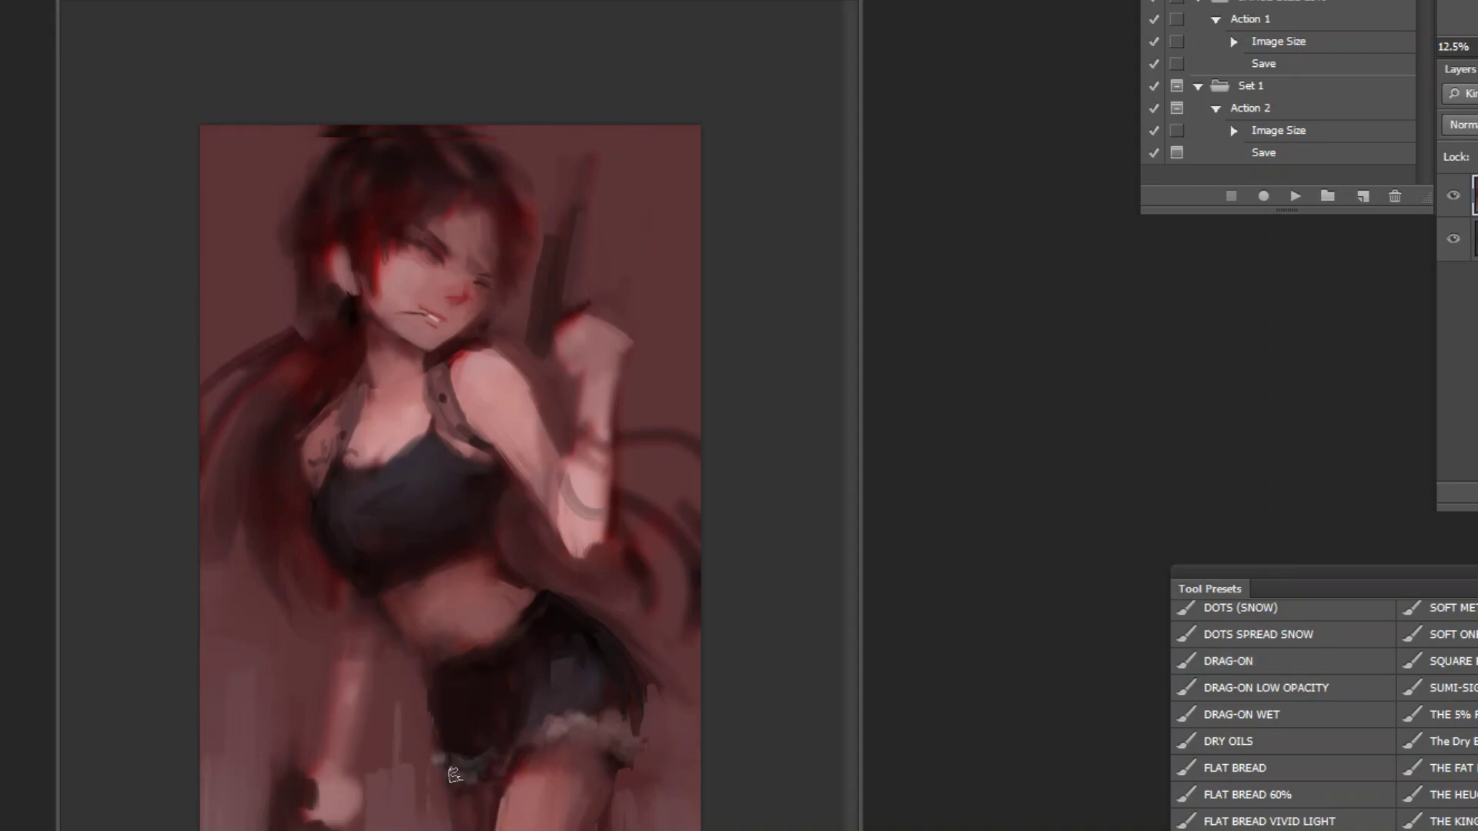
Step: Mark the outer edge of the raised forearm with a textured dark stroke
ctrl+click(636, 320)
ctrl+click(636, 320)
drag(684, 366, 682, 439)
key(ctrl+z)
drag(682, 377, 661, 577)
alt+click(639, 397)
drag(636, 400, 625, 440)
key(ctrl+z)
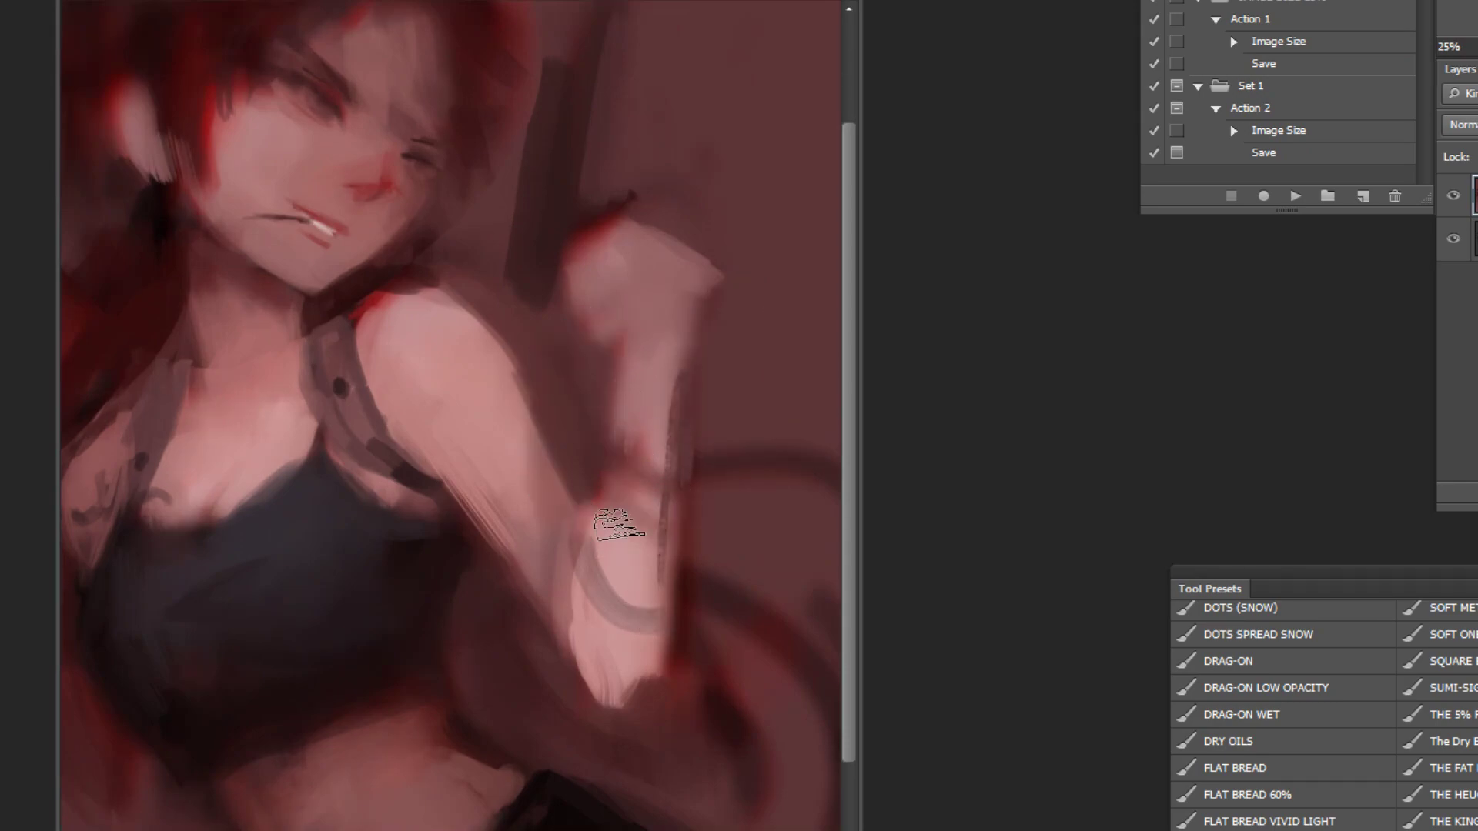
Step: Repaint the raised forearm with sampled pale skin tones, covering the curved dark band near the elbow
alt+click(651, 391)
drag(648, 390, 615, 597)
key(ctrl+z)
mouse_move(628, 440)
mouse_down()
mouse_move(615, 573)
mouse_move(622, 545)
mouse_up()
alt+click(633, 587)
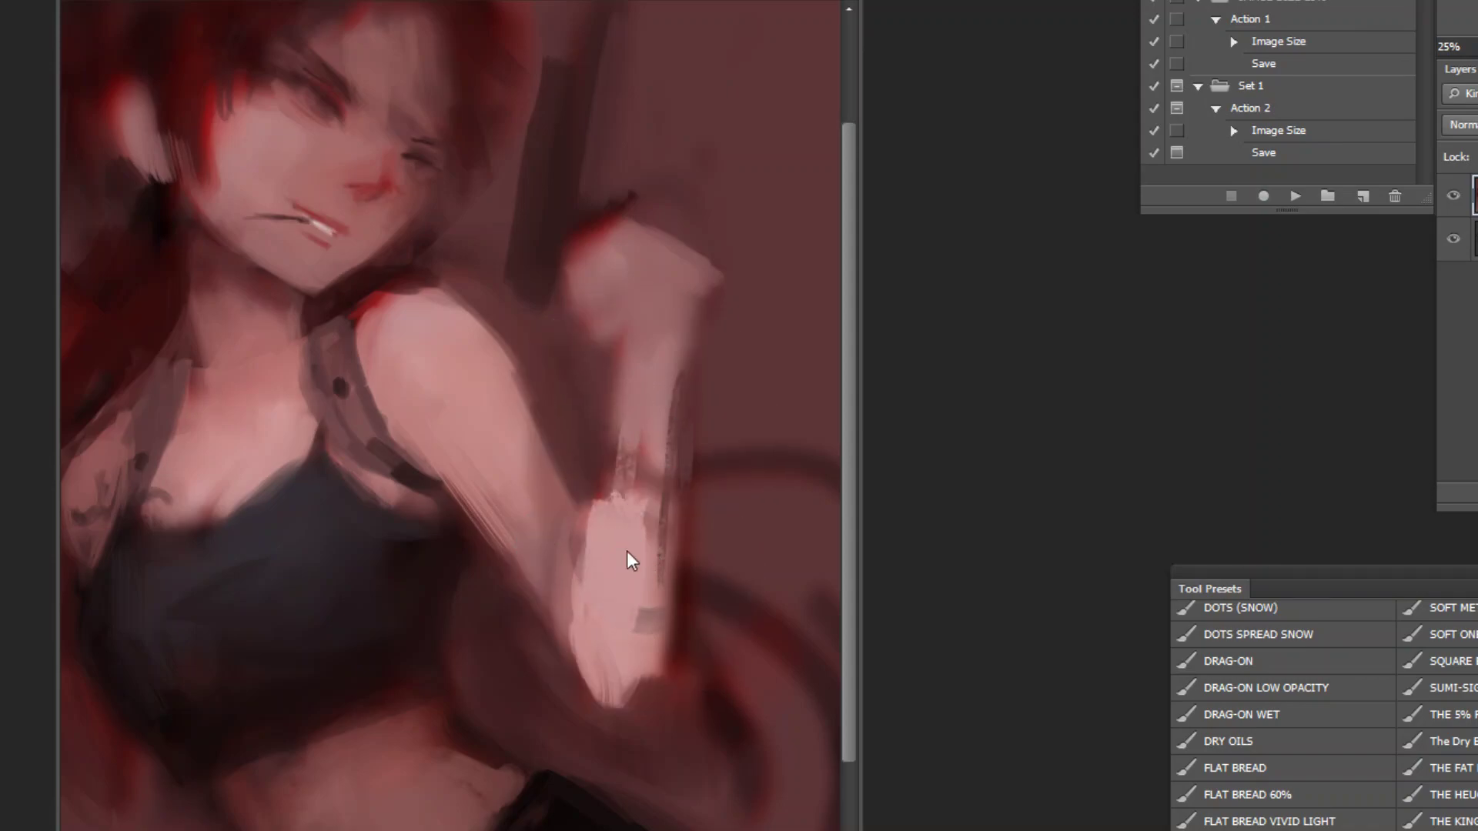
alt+click(653, 647)
alt+click(660, 660)
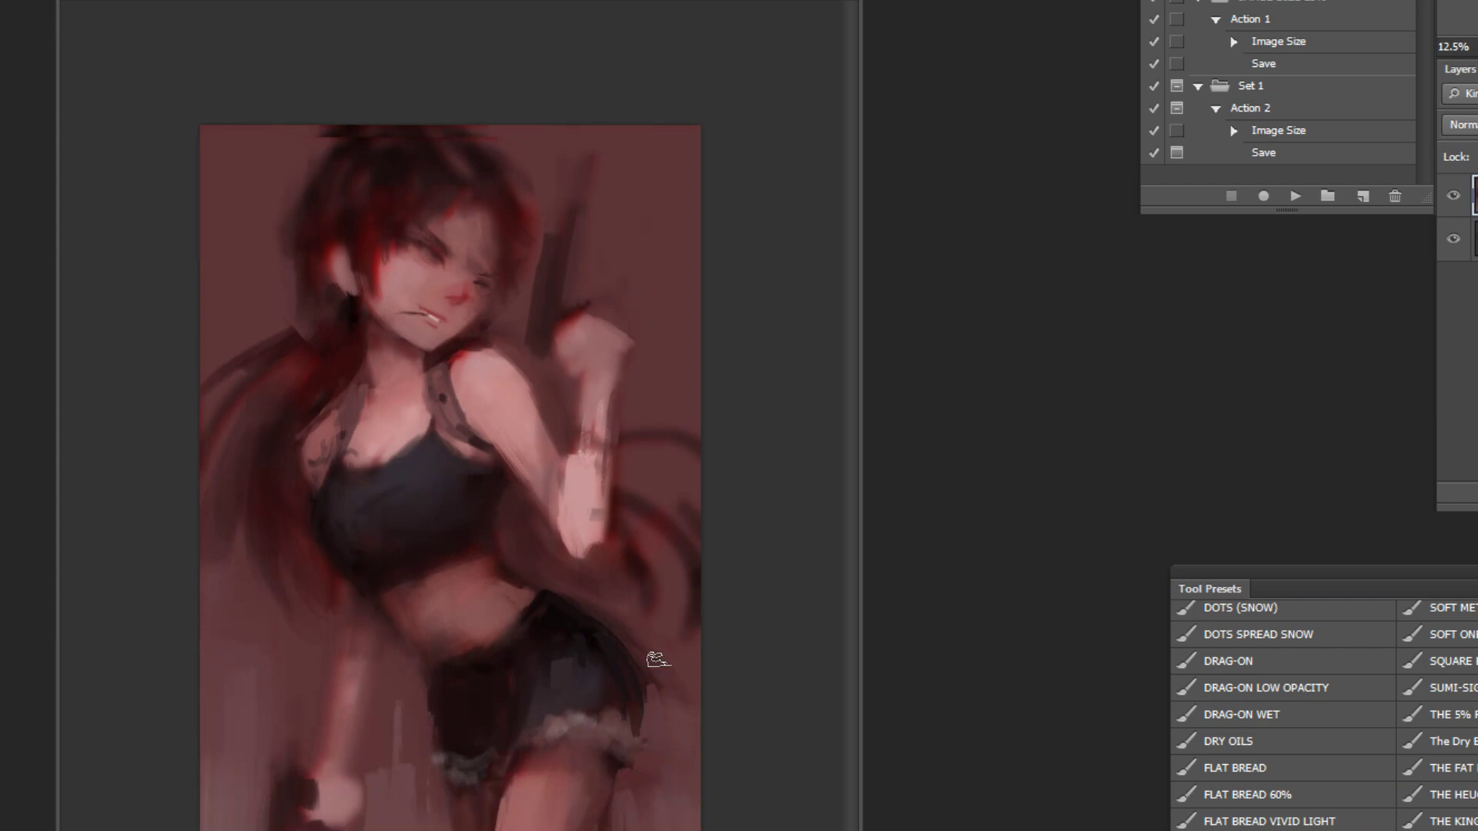
mouse_move(361, 340)
mouse_down()
mouse_move(266, 608)
mouse_move(443, 539)
mouse_move(310, 435)
mouse_up()
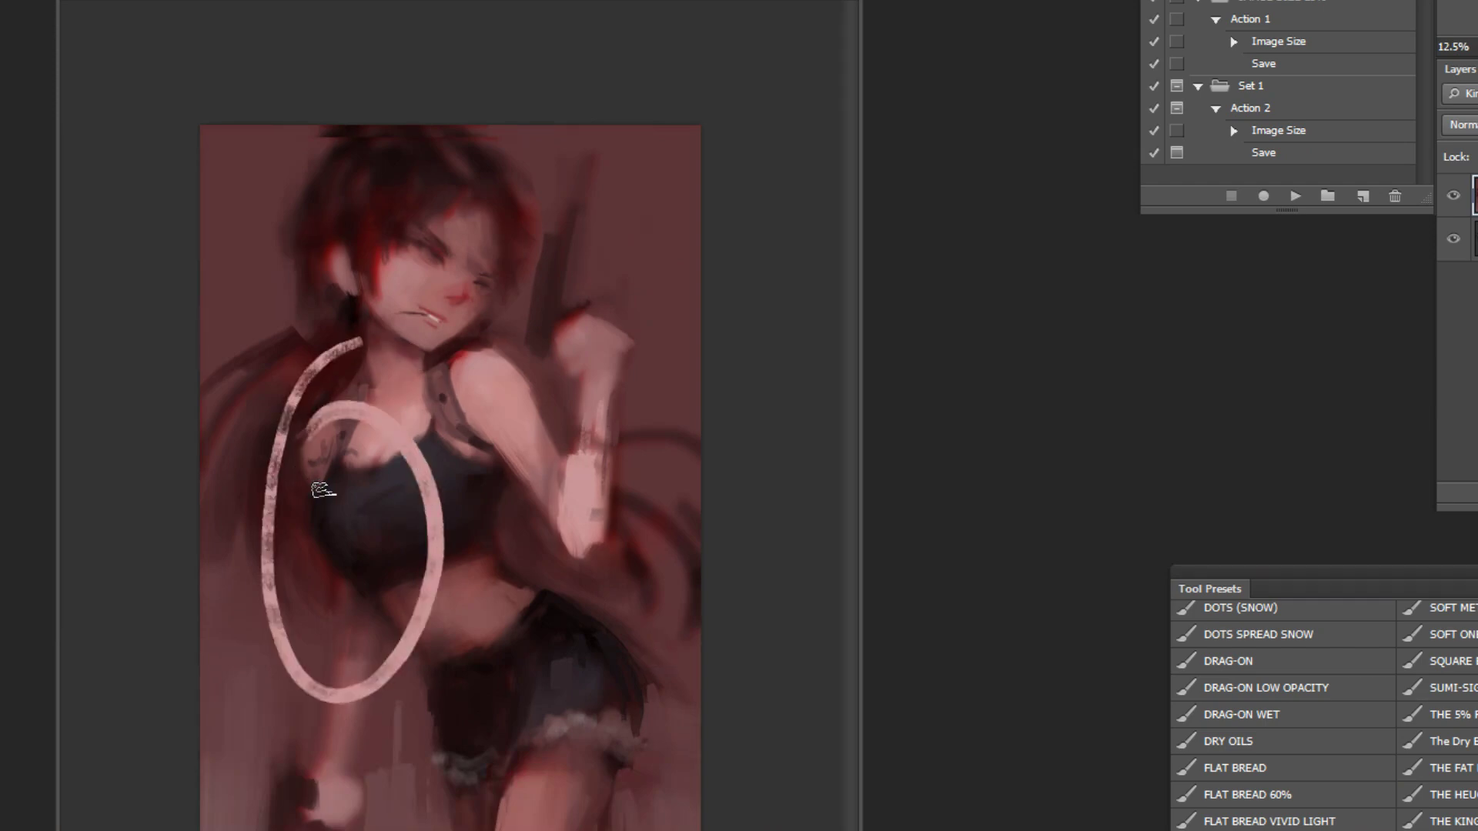
key(ctrl+z)
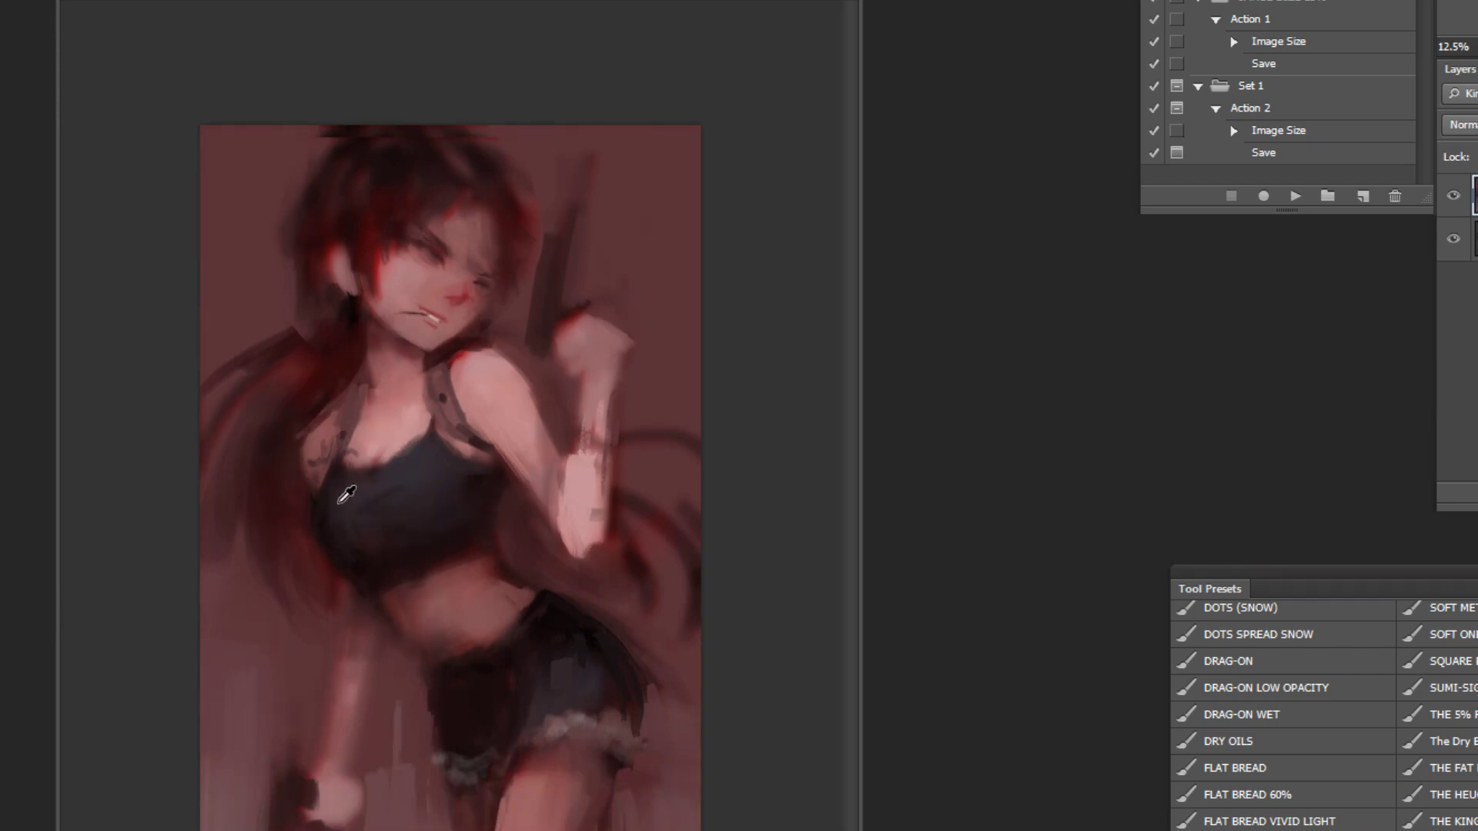
Step: Sketch swirling dark tattoo marks on the shoulder beside the holster strap, using a smaller brush and a sampled tone
alt+click(328, 479)
scroll(284, 396, up, 3)
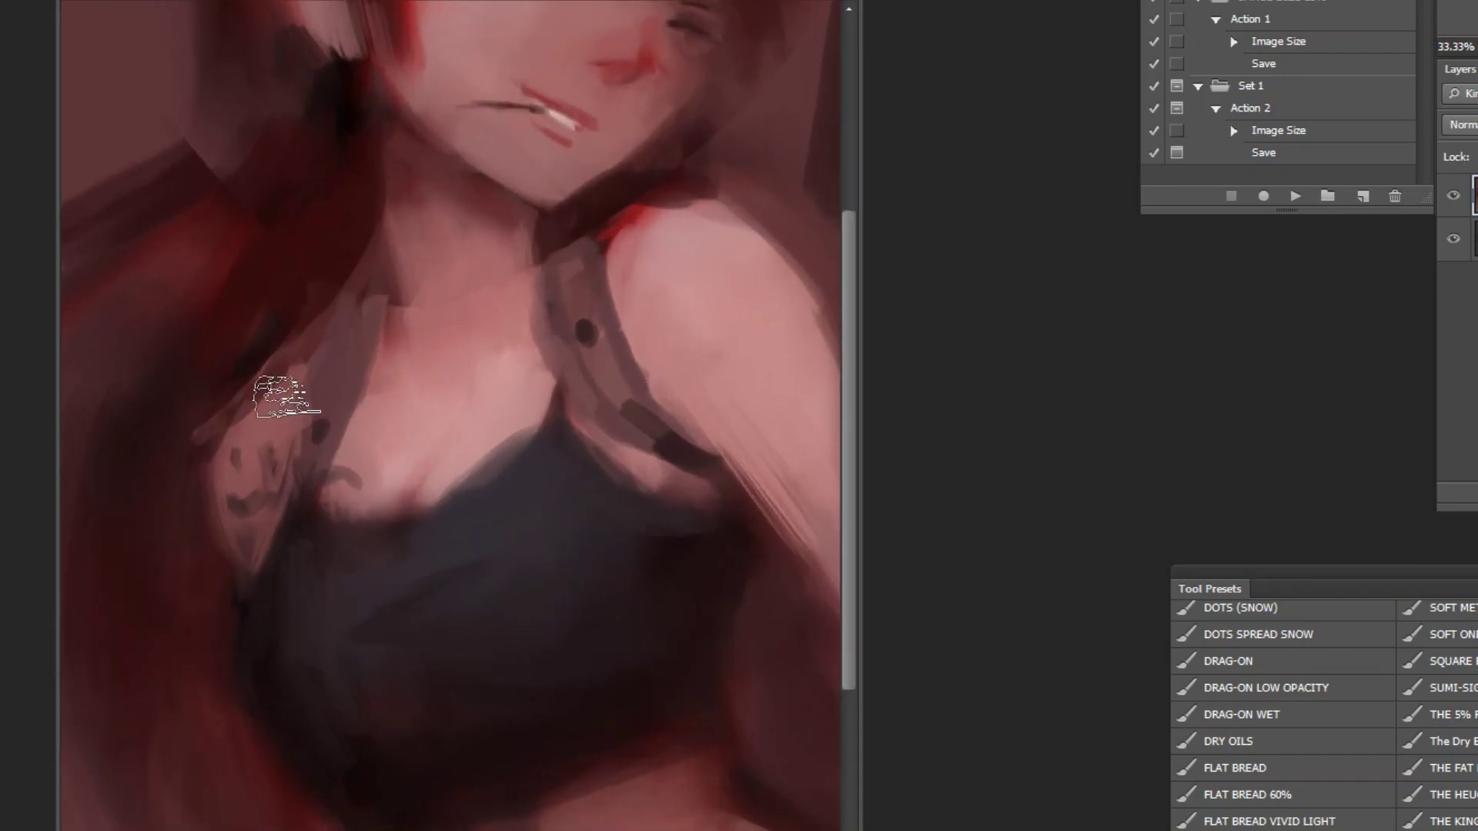
key([)
key([)
key([)
key([)
key([)
alt+click(273, 461)
mouse_move(277, 452)
mouse_down()
mouse_move(248, 434)
mouse_move(277, 462)
mouse_up()
mouse_move(225, 505)
mouse_down()
mouse_move(262, 501)
mouse_move(256, 563)
mouse_move(231, 536)
mouse_move(279, 524)
mouse_up()
key(ctrl+z)
key(ctrl+z)
mouse_move(321, 456)
mouse_down()
mouse_move(259, 615)
mouse_move(323, 483)
mouse_up()
key(ctrl+z)
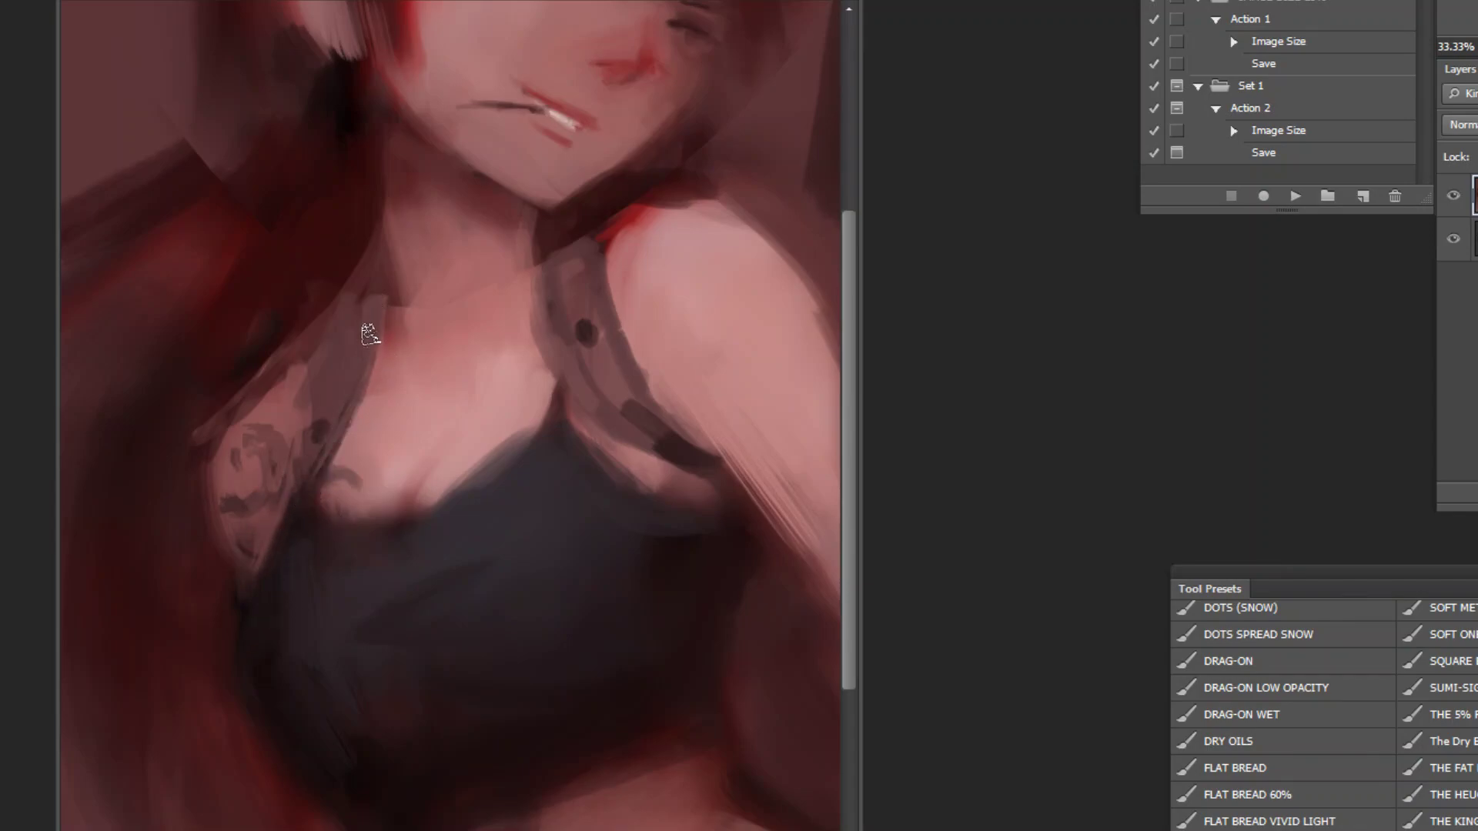
Step: Extend the outline and inner curls of the shoulder tattoo with short strokes in a sampled tone
ctrl+alt+click(433, 383)
ctrl+alt+click(445, 398)
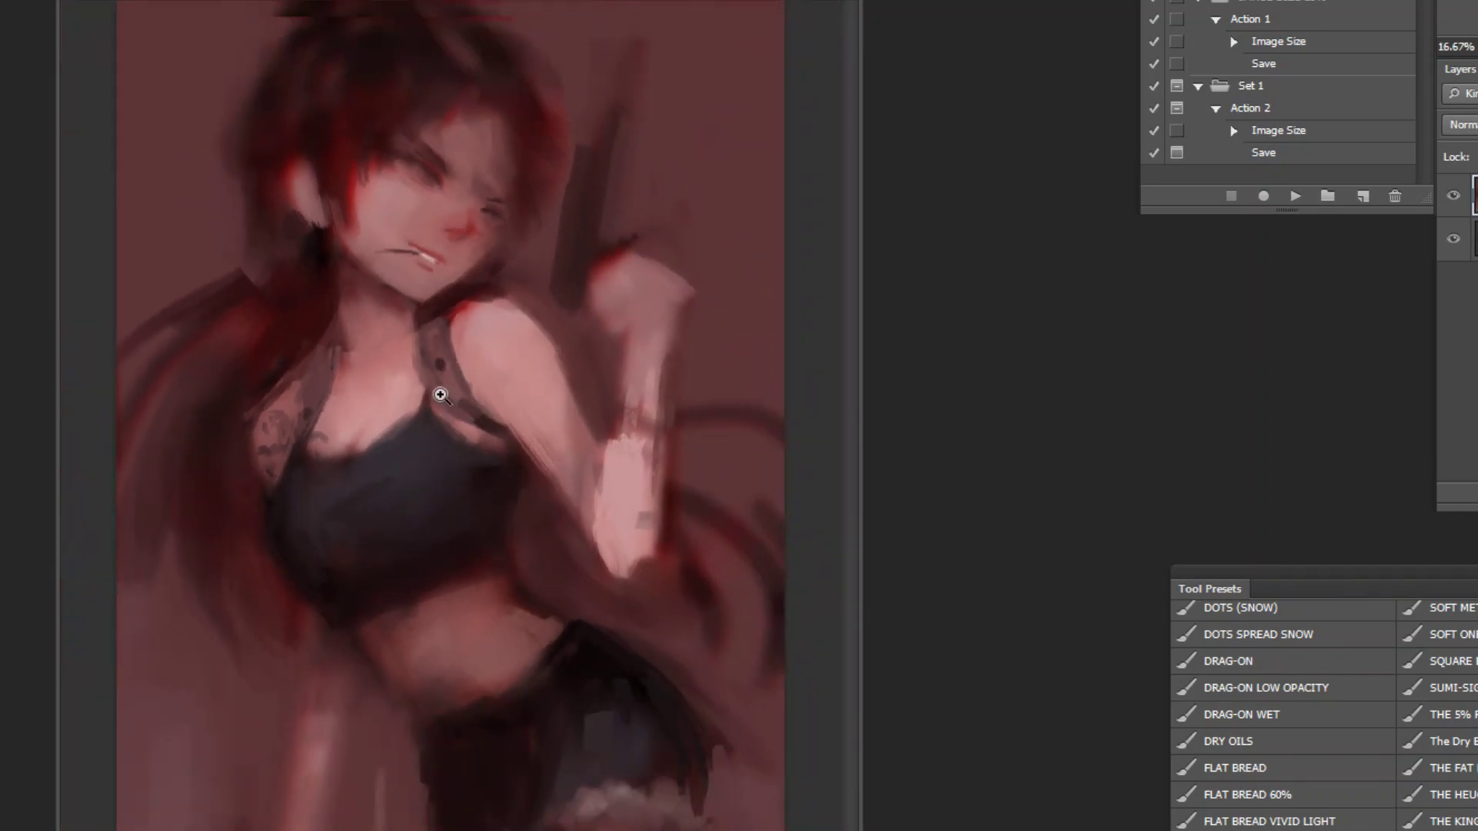
click(241, 208)
click(241, 208)
click(502, 403)
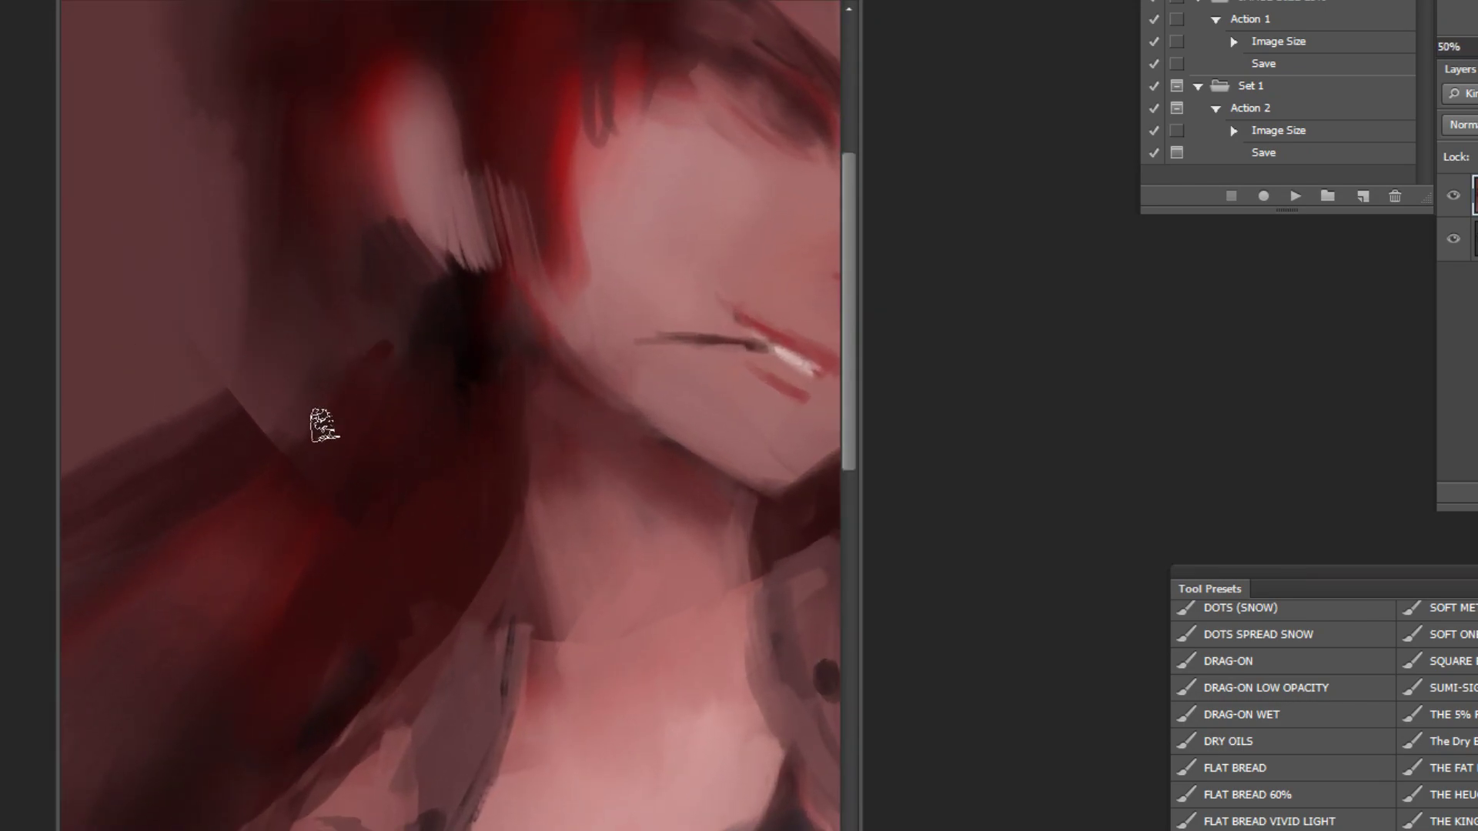
key(ctrl+minus)
key(ctrl+minus)
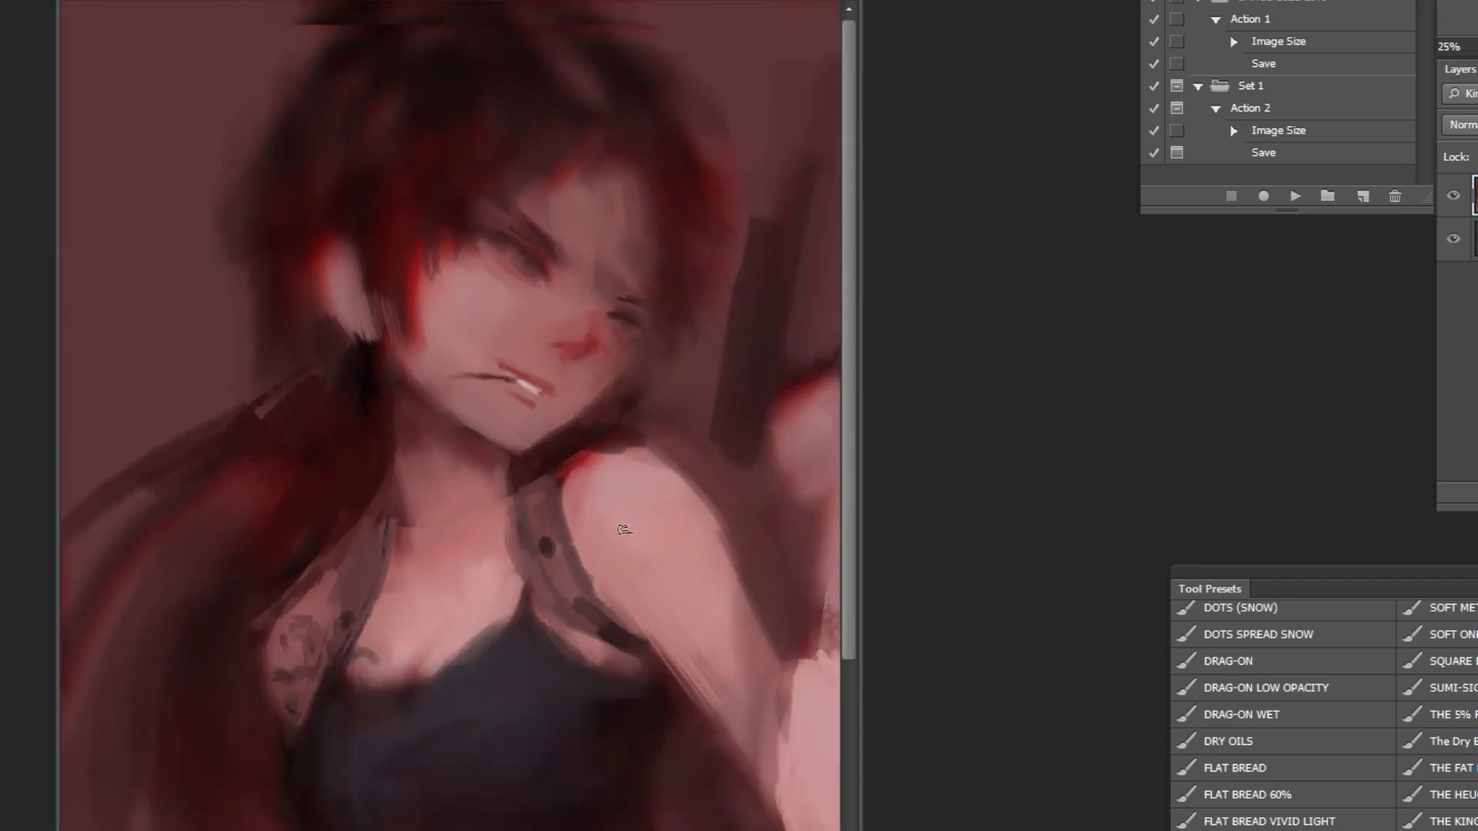
key(ctrl+plus)
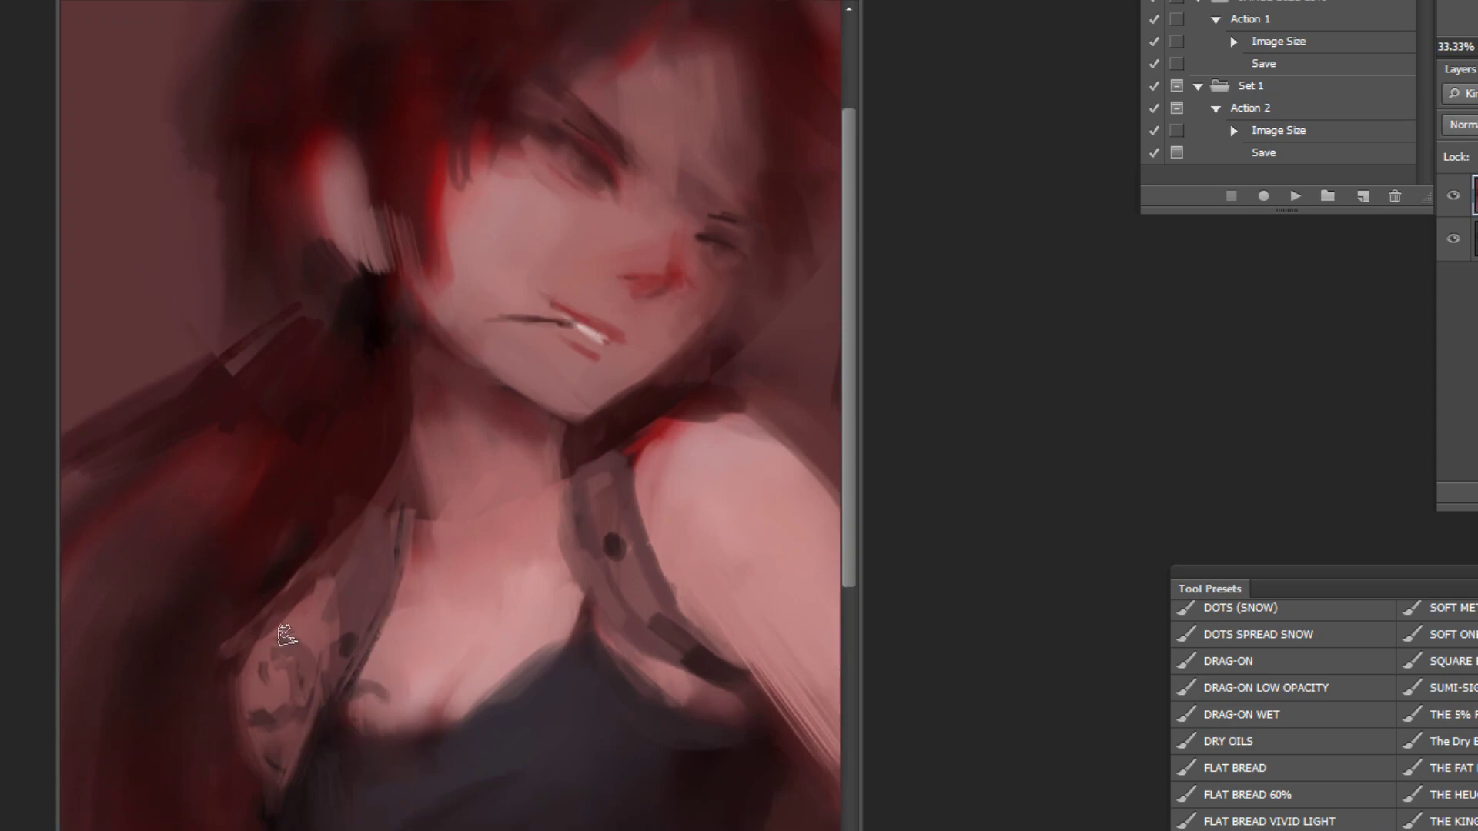
mouse_move(248, 642)
mouse_down()
mouse_move(314, 716)
mouse_move(267, 700)
mouse_move(267, 679)
mouse_move(240, 694)
mouse_up()
alt+click(292, 673)
drag(261, 643, 296, 682)
Step: Flip the canvas horizontally and define the cleavage and the black top's neckline with sampled colours
click(1295, 196)
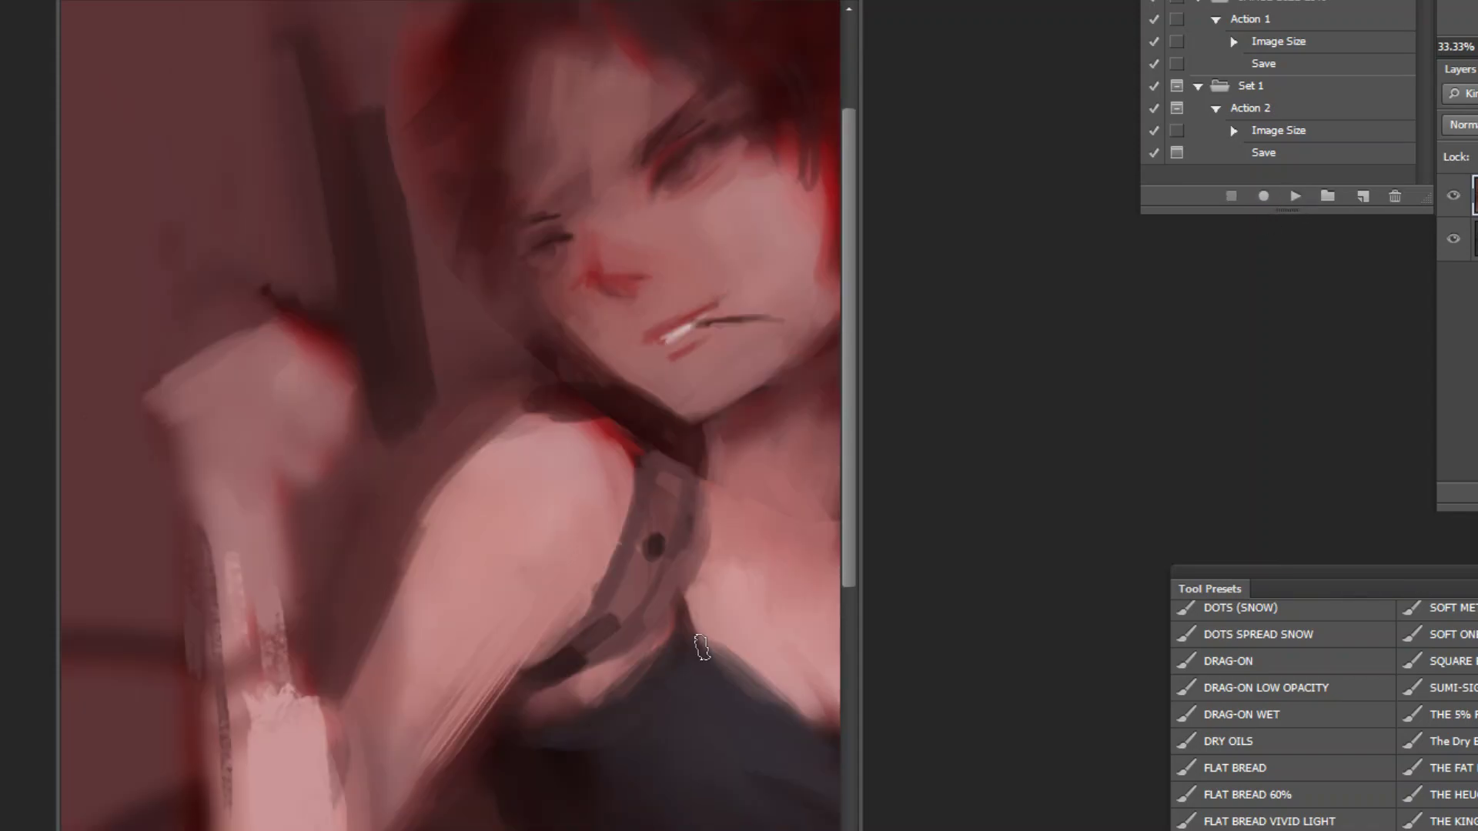
alt+click(772, 653)
alt+click(778, 588)
click(554, 359)
click(554, 359)
click(554, 360)
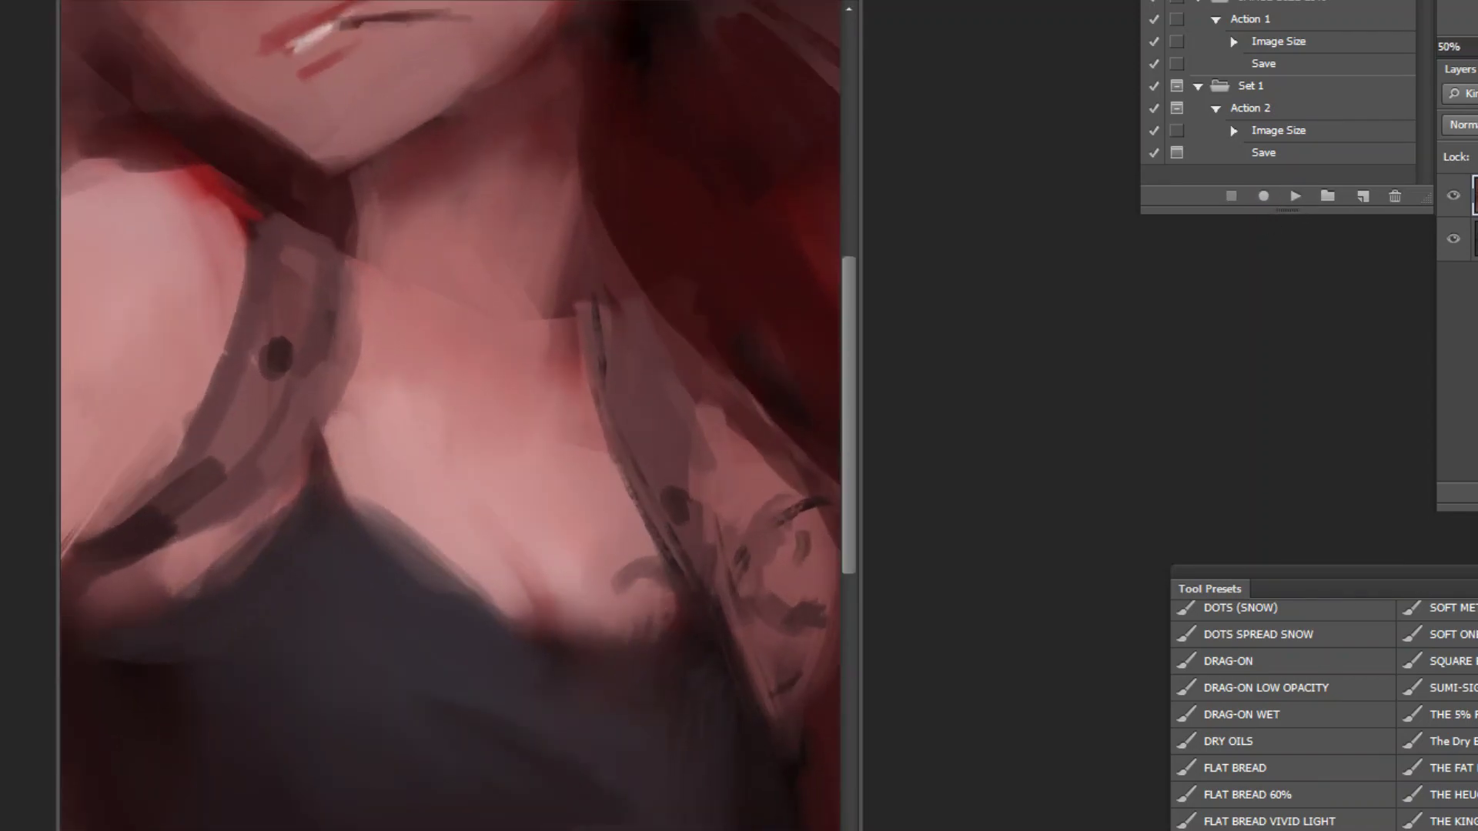
mouse_move(525, 558)
mouse_down()
mouse_move(519, 531)
mouse_move(485, 542)
mouse_move(463, 581)
mouse_up()
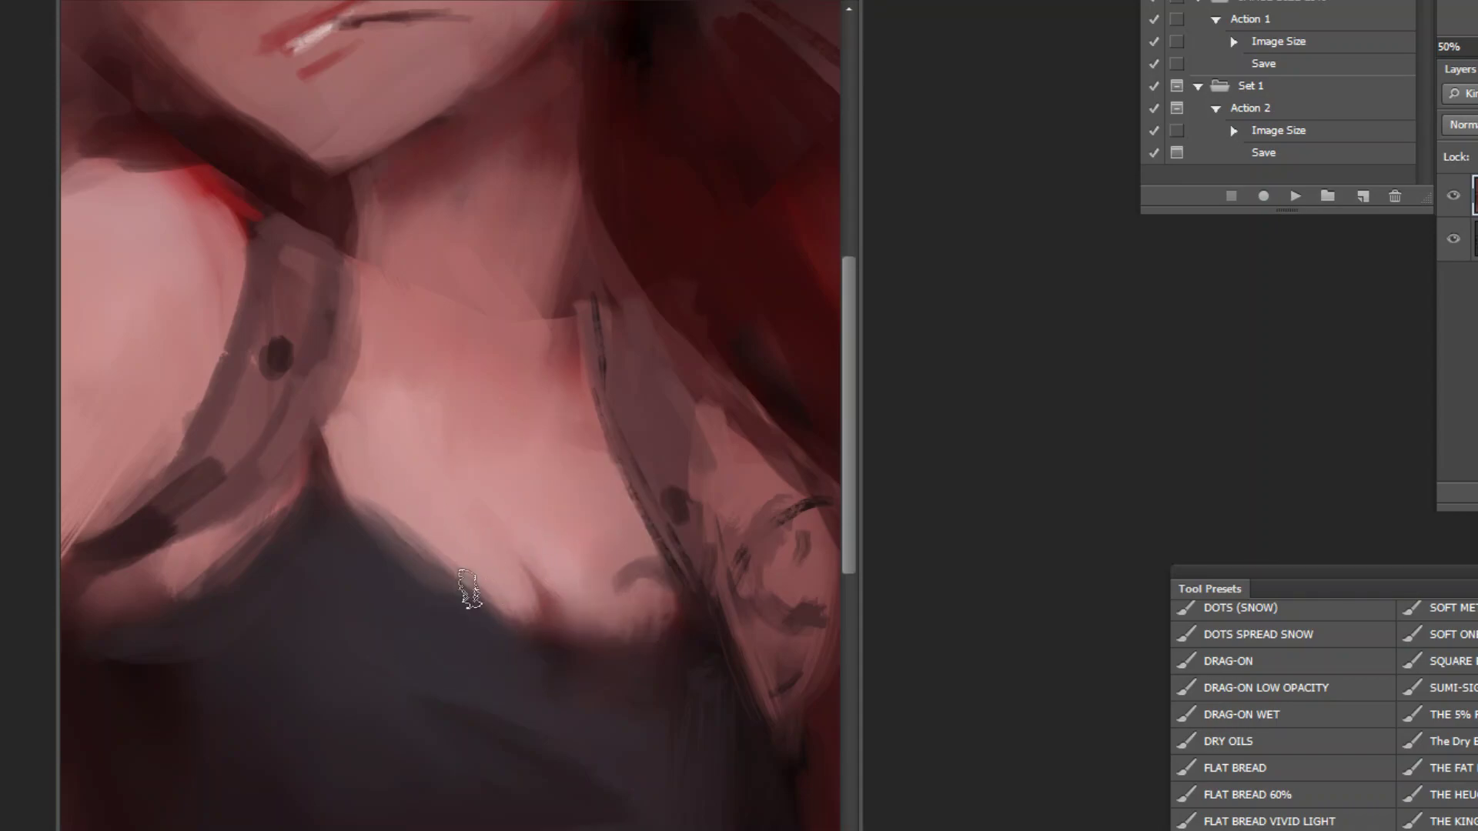
key(])
key(])
key(])
key(])
mouse_move(377, 482)
mouse_down()
mouse_move(442, 570)
mouse_move(369, 471)
mouse_up()
alt+click(544, 606)
alt+click(544, 605)
alt+click(564, 607)
alt+click(598, 608)
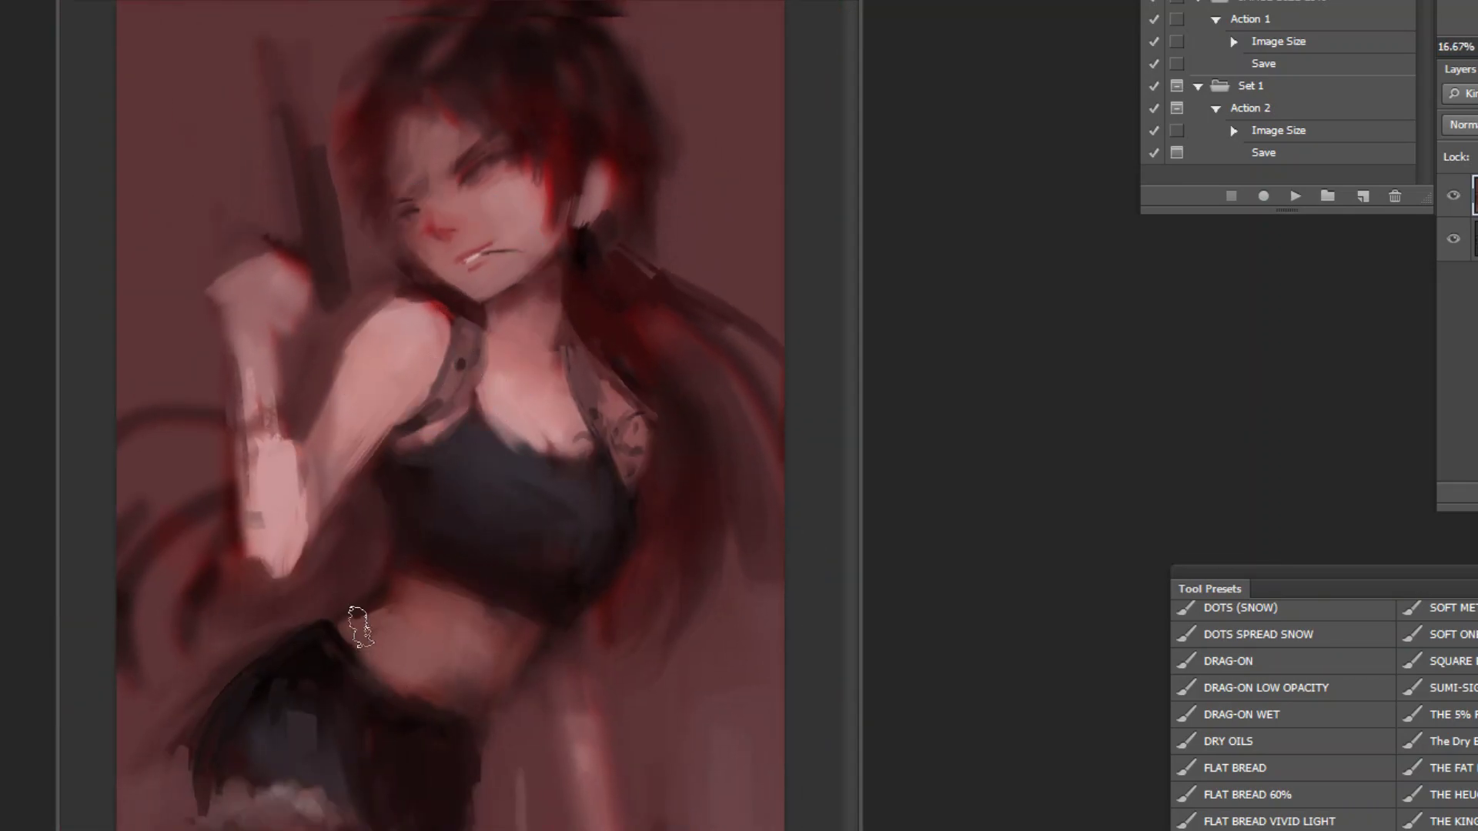
Step: Paint reddish strokes along the underside of the upper arm with a reduced brush size
alt+click(660, 730)
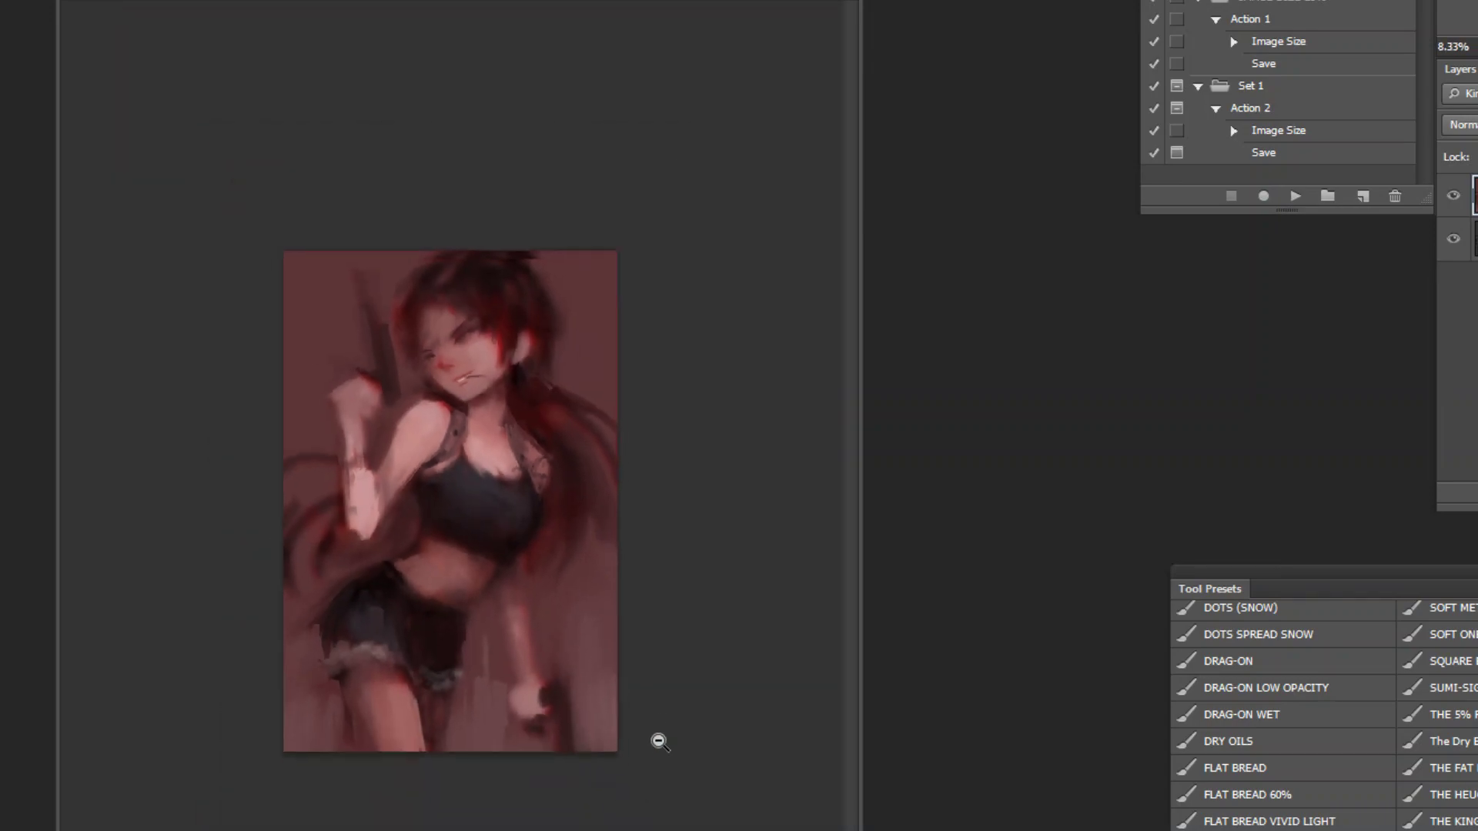
click(637, 765)
click(413, 254)
click(412, 254)
click(413, 255)
click(414, 255)
click(414, 254)
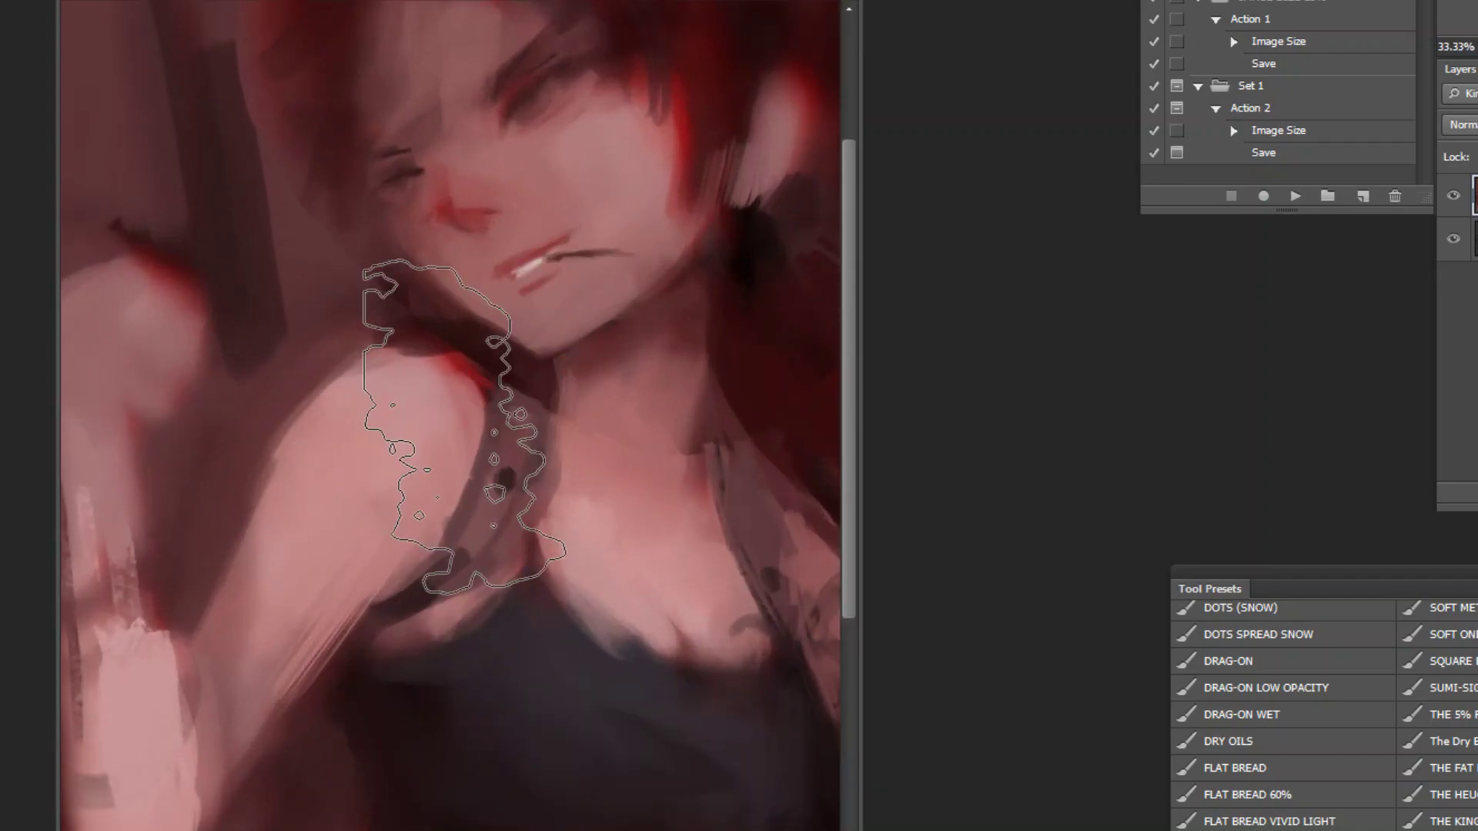
key(bracketleft)
key(bracketleft)
key(bracketleft)
key(bracketleft)
key(bracketleft)
drag(416, 531, 261, 726)
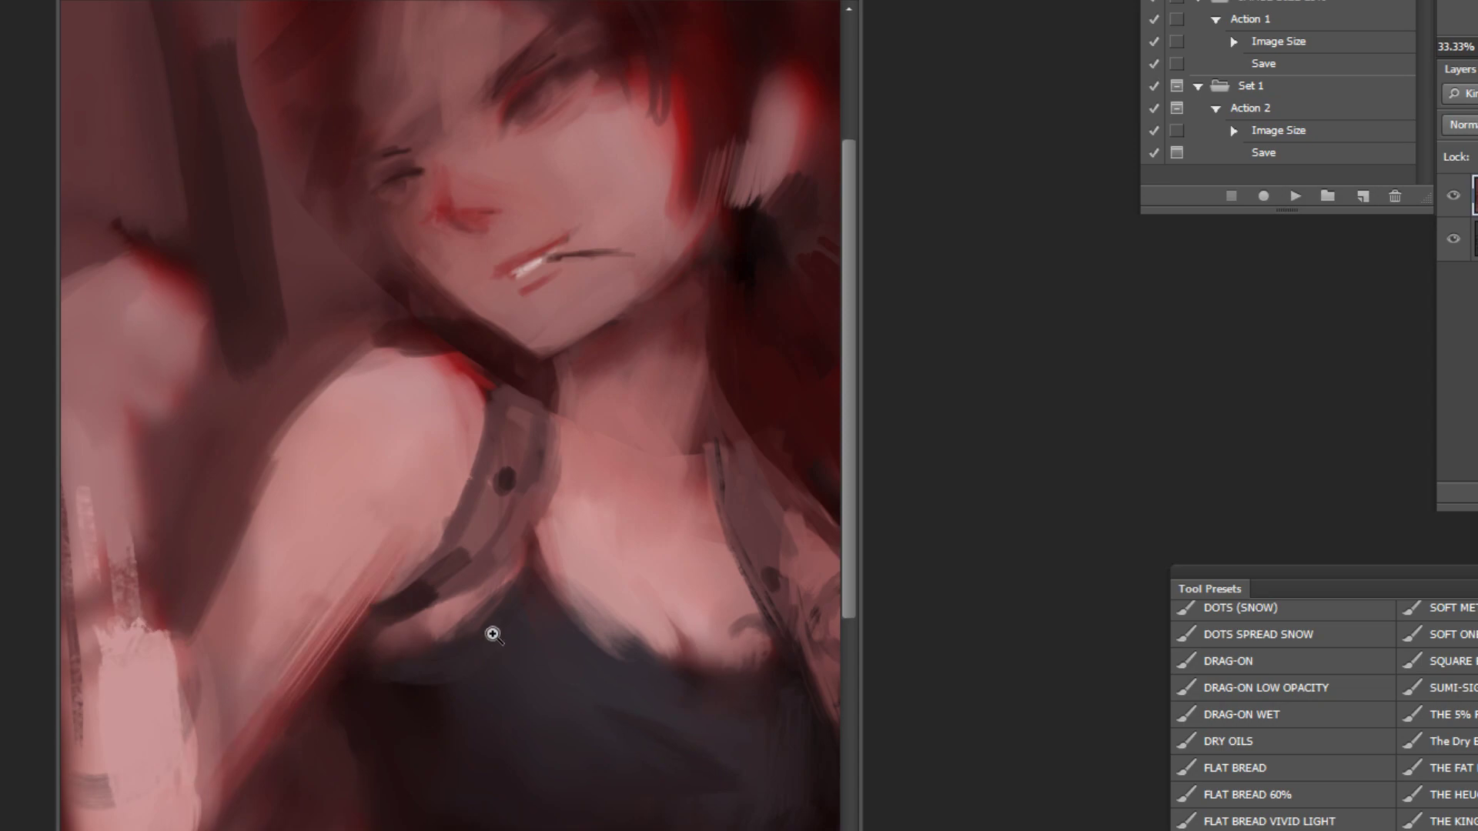
ctrl+alt+click(691, 589)
ctrl+alt+click(690, 588)
Step: Flip the canvas horizontally and tint the pale ear with a darker red tone
click(1289, 202)
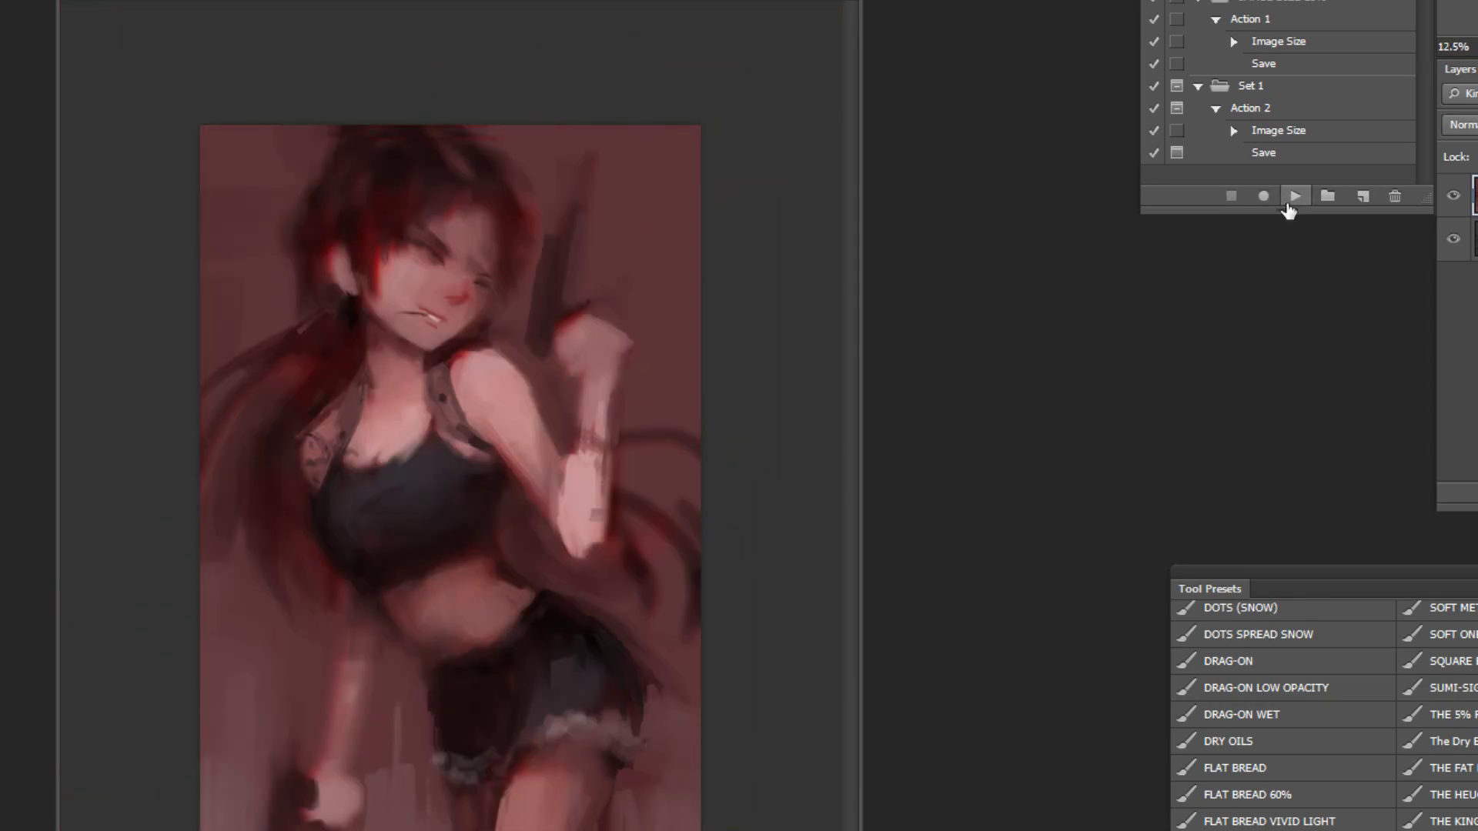
mouse_move(337, 191)
mouse_down()
mouse_move(303, 145)
mouse_move(321, 221)
mouse_move(303, 265)
mouse_move(248, 318)
mouse_move(369, 442)
mouse_up()
ctrl+alt+click(740, 697)
ctrl+alt+click(741, 697)
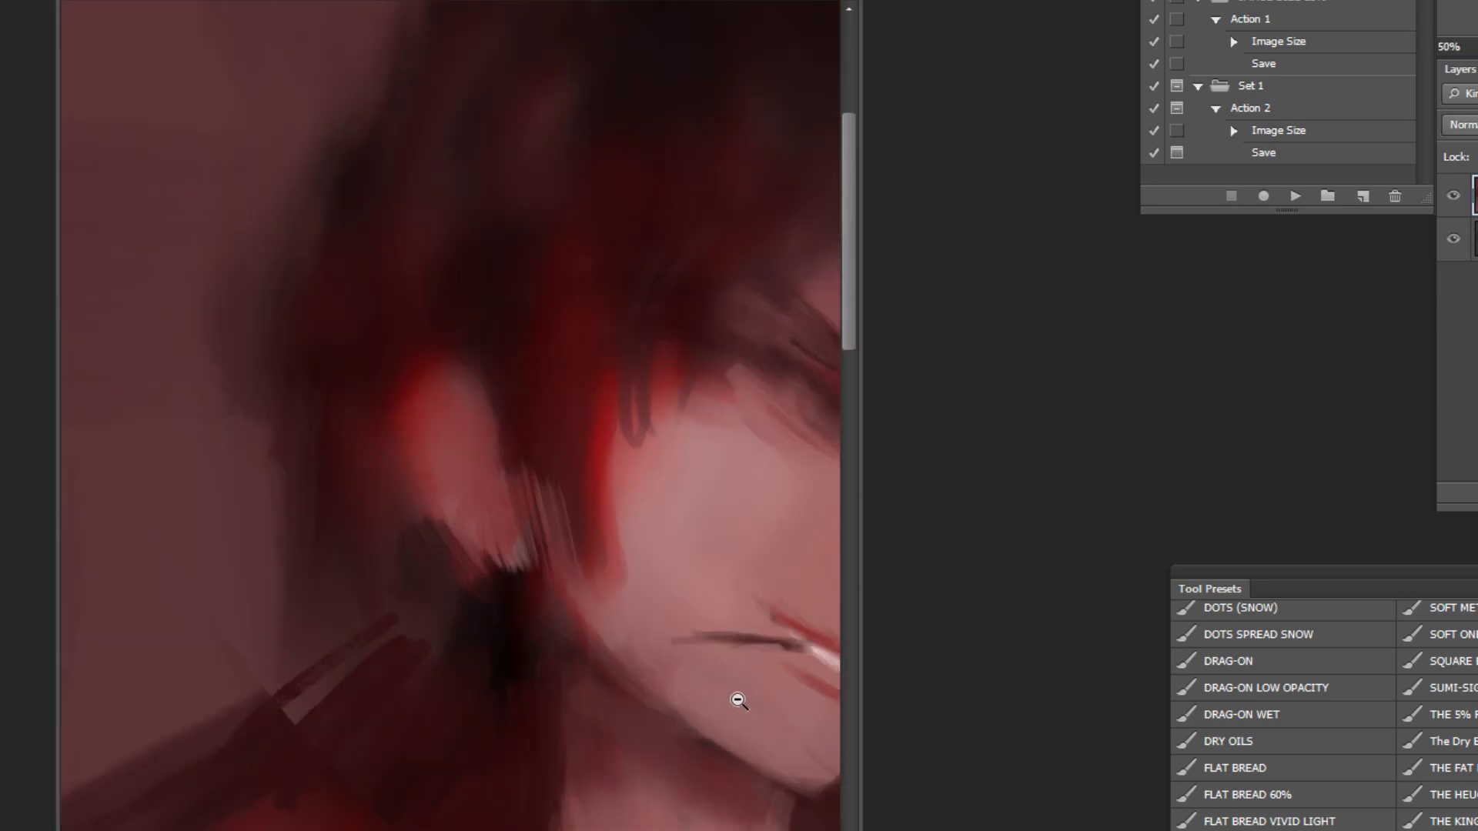
ctrl+alt+click(735, 722)
ctrl+alt+click(734, 722)
ctrl+alt+click(733, 693)
ctrl+alt+click(727, 708)
ctrl+alt+click(717, 743)
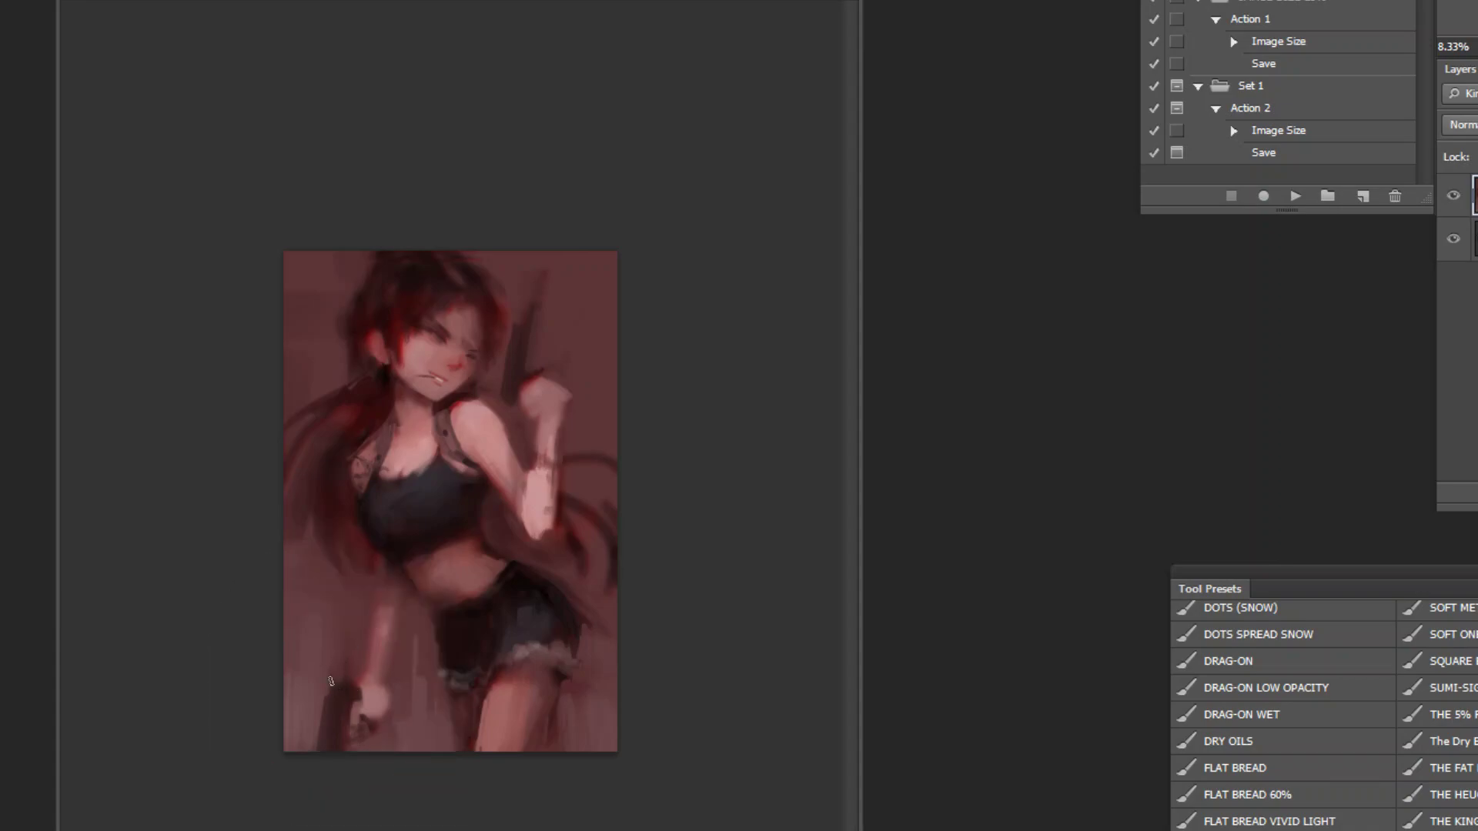
Step: Paint an extended index finger on the raised hand in skin tones and sharpen the dark silhouette of its gun
key(ctrl+plus)
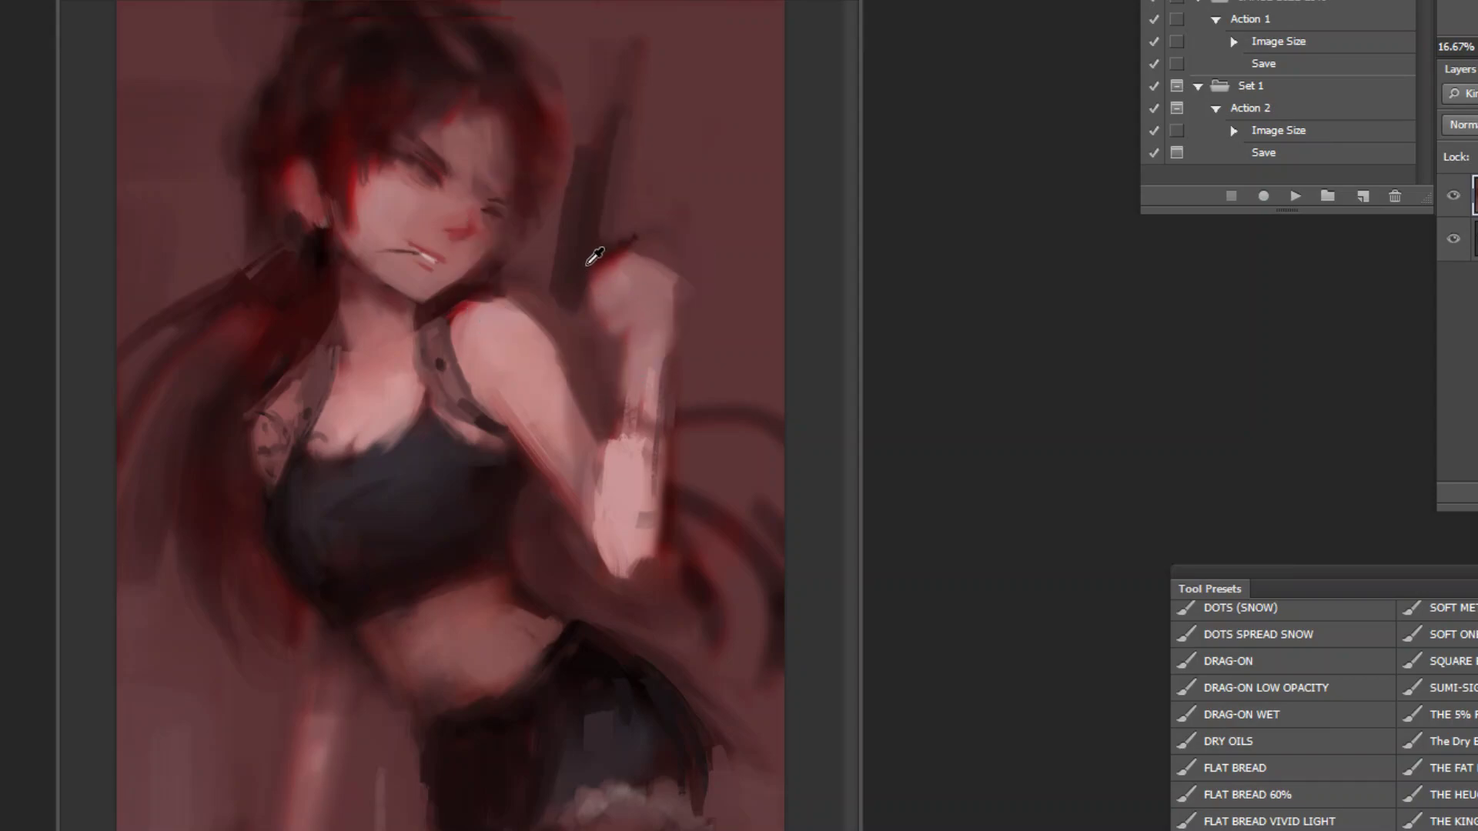
mouse_move(619, 273)
mouse_down()
mouse_move(607, 218)
mouse_move(606, 273)
mouse_up()
key(ctrl+z)
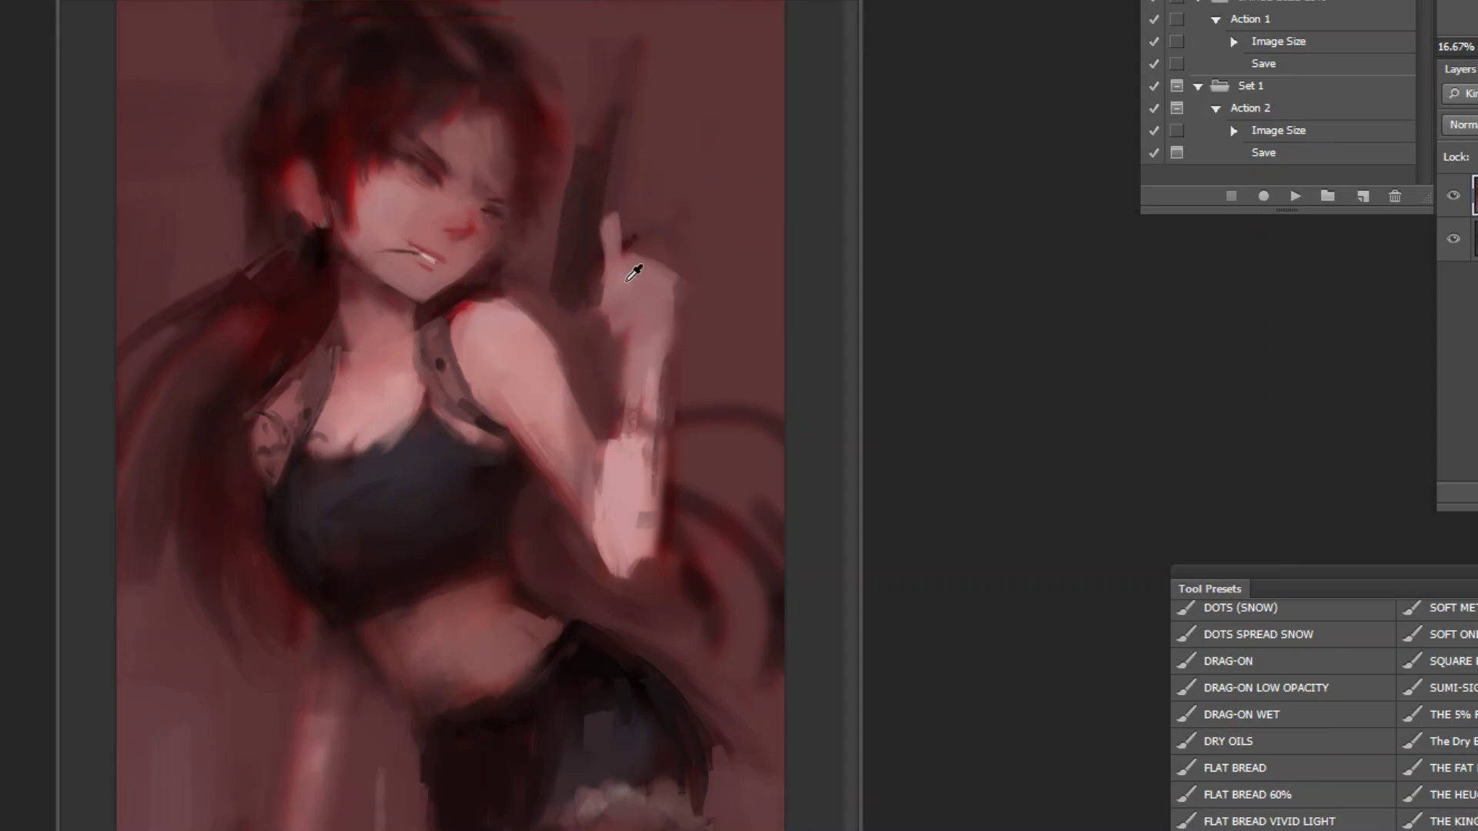
key(ctrl+alt+z)
key(ctrl+alt+z)
key(ctrl+alt+z)
mouse_move(628, 260)
mouse_down()
mouse_move(616, 219)
mouse_move(622, 263)
mouse_up()
key(ctrl+alt+z)
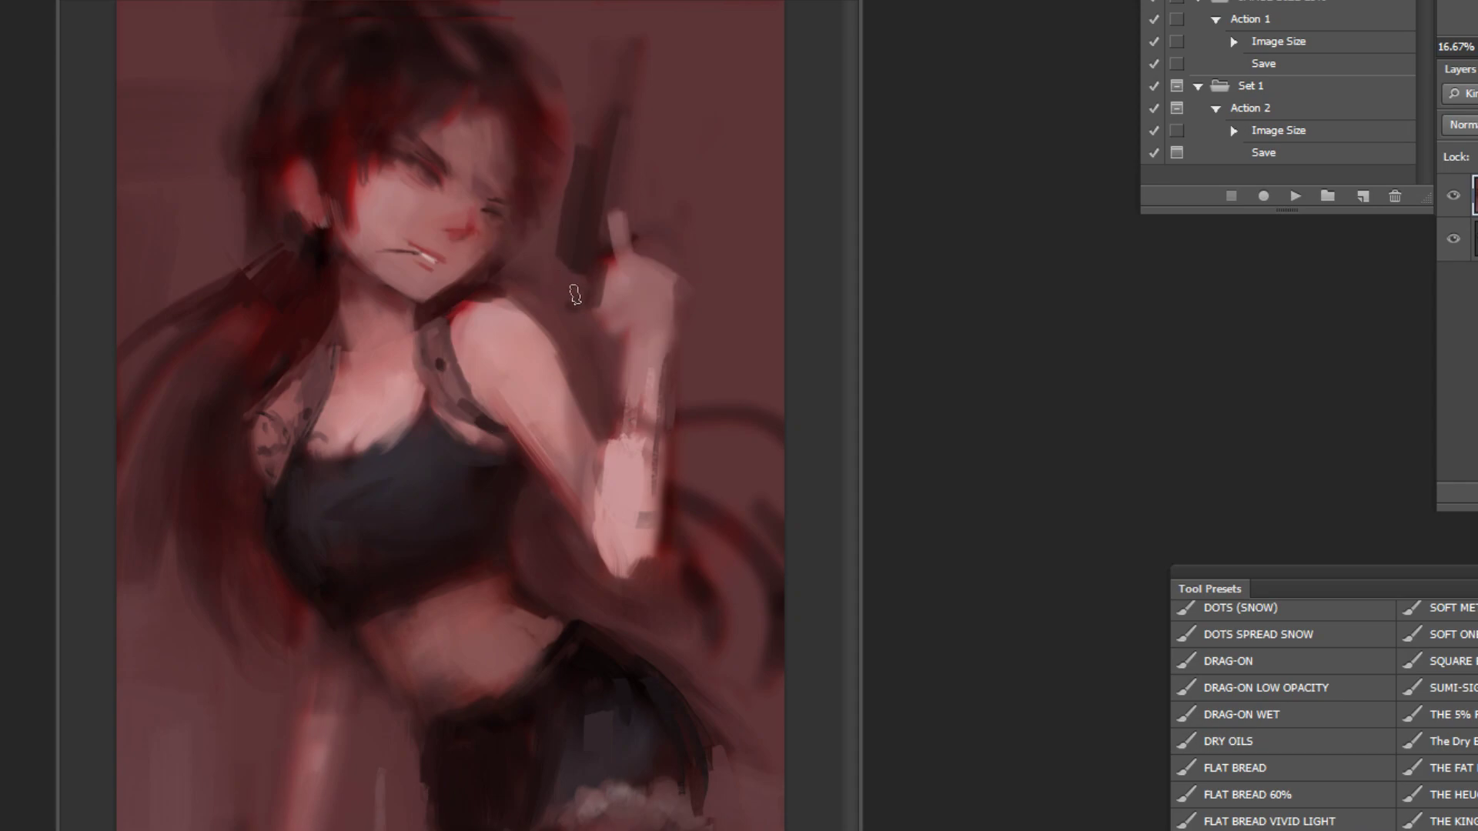
key(ctrl+alt+z)
drag(620, 76, 615, 89)
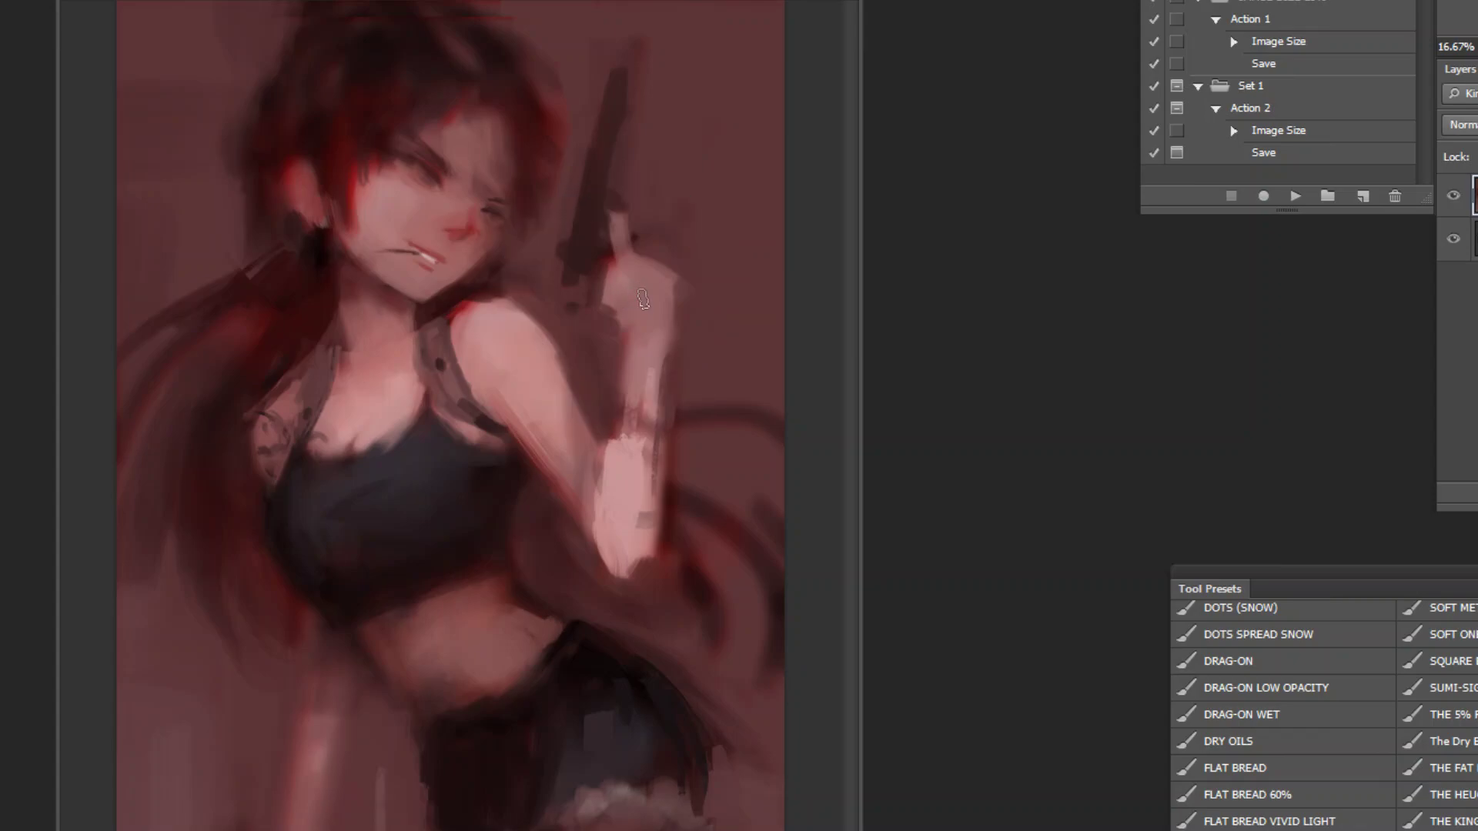
Step: Rework the outer edge of the raised hand and wrist, placing a small dark mark at the back of the hand
alt+click(691, 366)
mouse_move(669, 381)
mouse_down()
mouse_move(660, 311)
mouse_move(674, 308)
mouse_up()
key(ctrl+z)
mouse_move(592, 189)
mouse_down()
mouse_move(614, 143)
mouse_move(649, 159)
mouse_up()
key(ctrl+z)
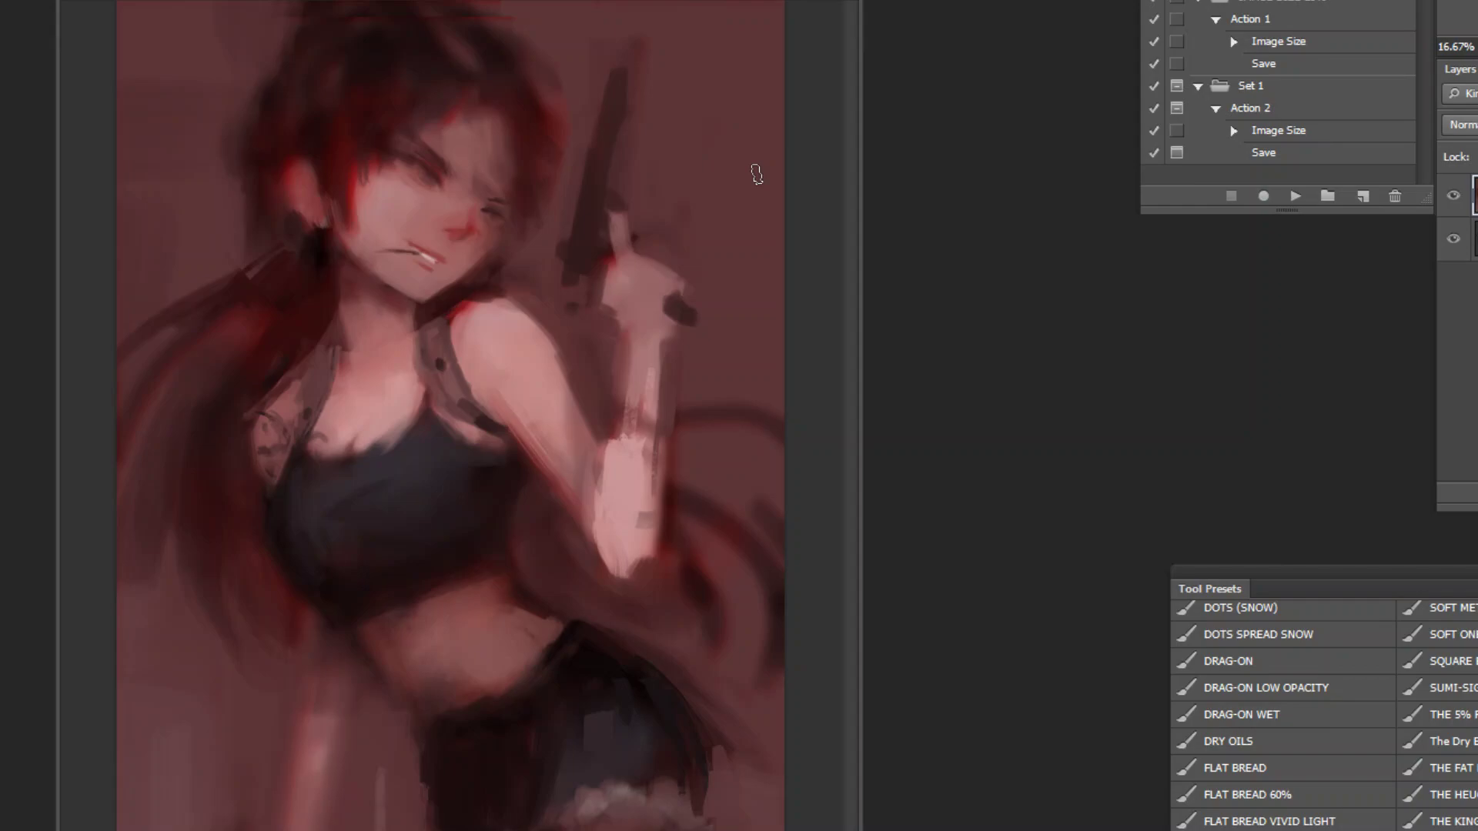
key(ctrl+alt+z)
drag(668, 296, 685, 306)
Step: Flip the canvas horizontally and paint curved dark fringe strands falling across the forehead
click(1292, 192)
drag(440, 72, 432, 228)
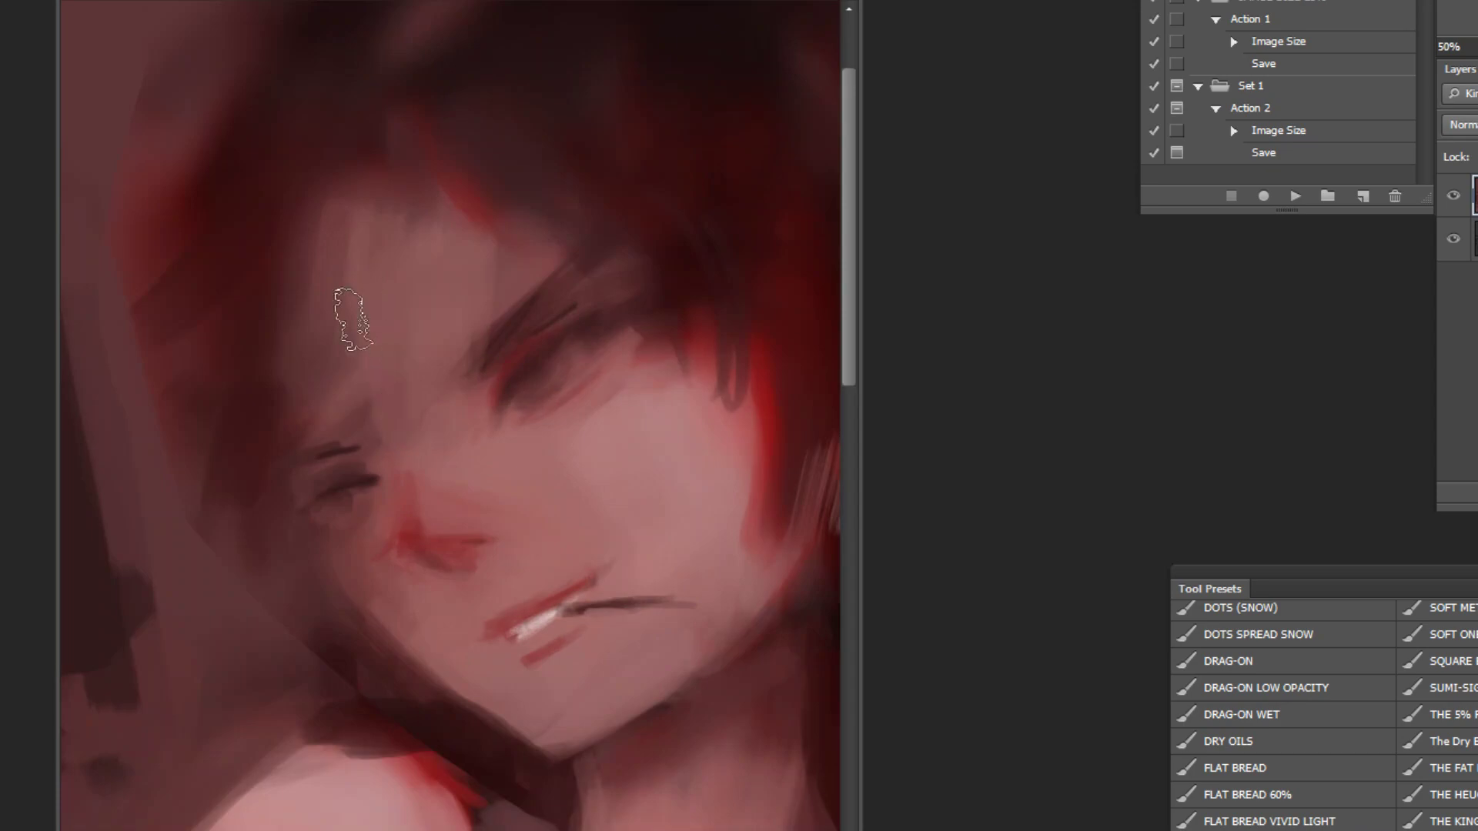
scroll(390, 313, down, 5)
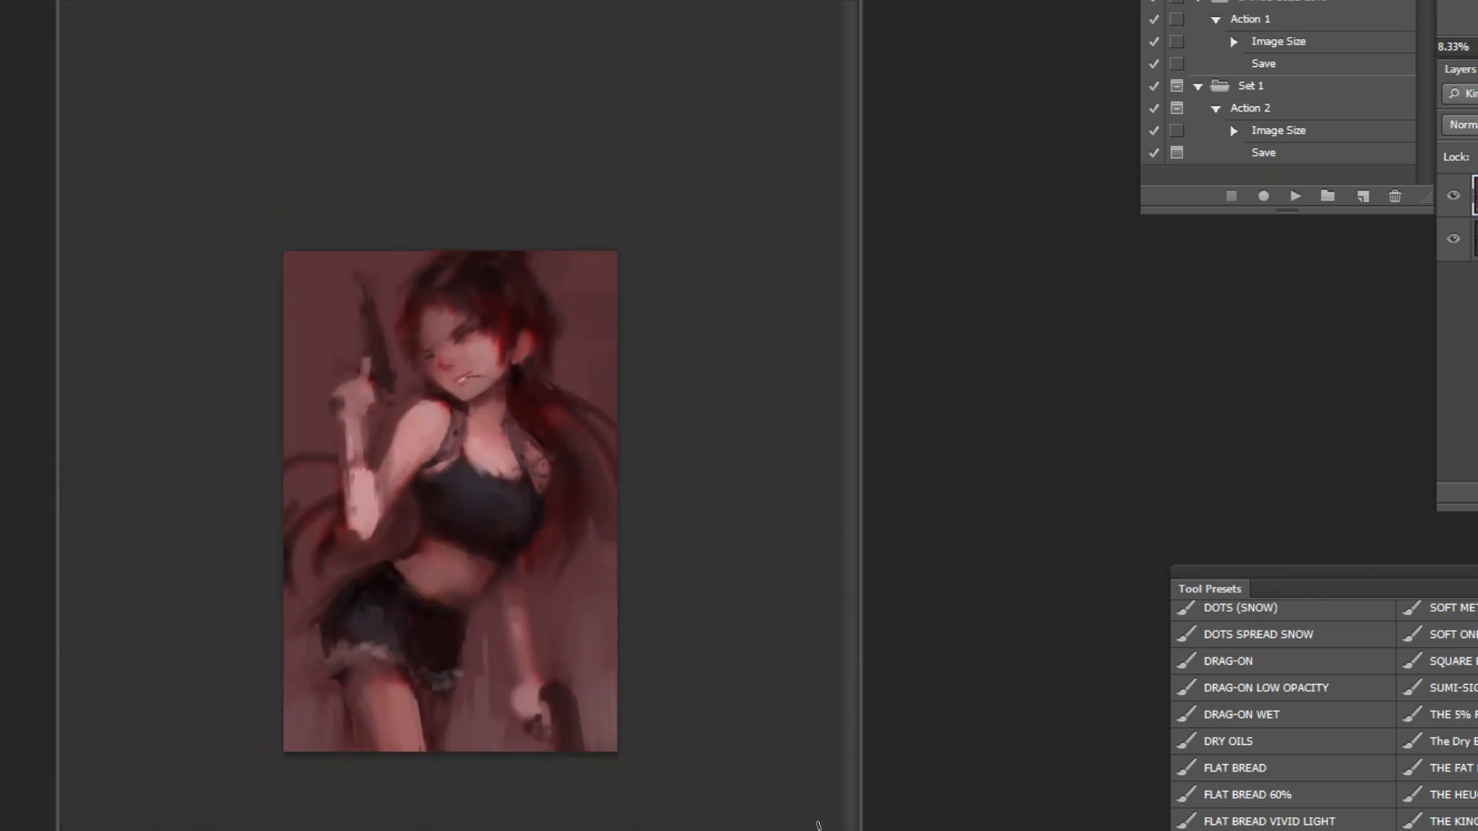
scroll(520, 399, up, 4)
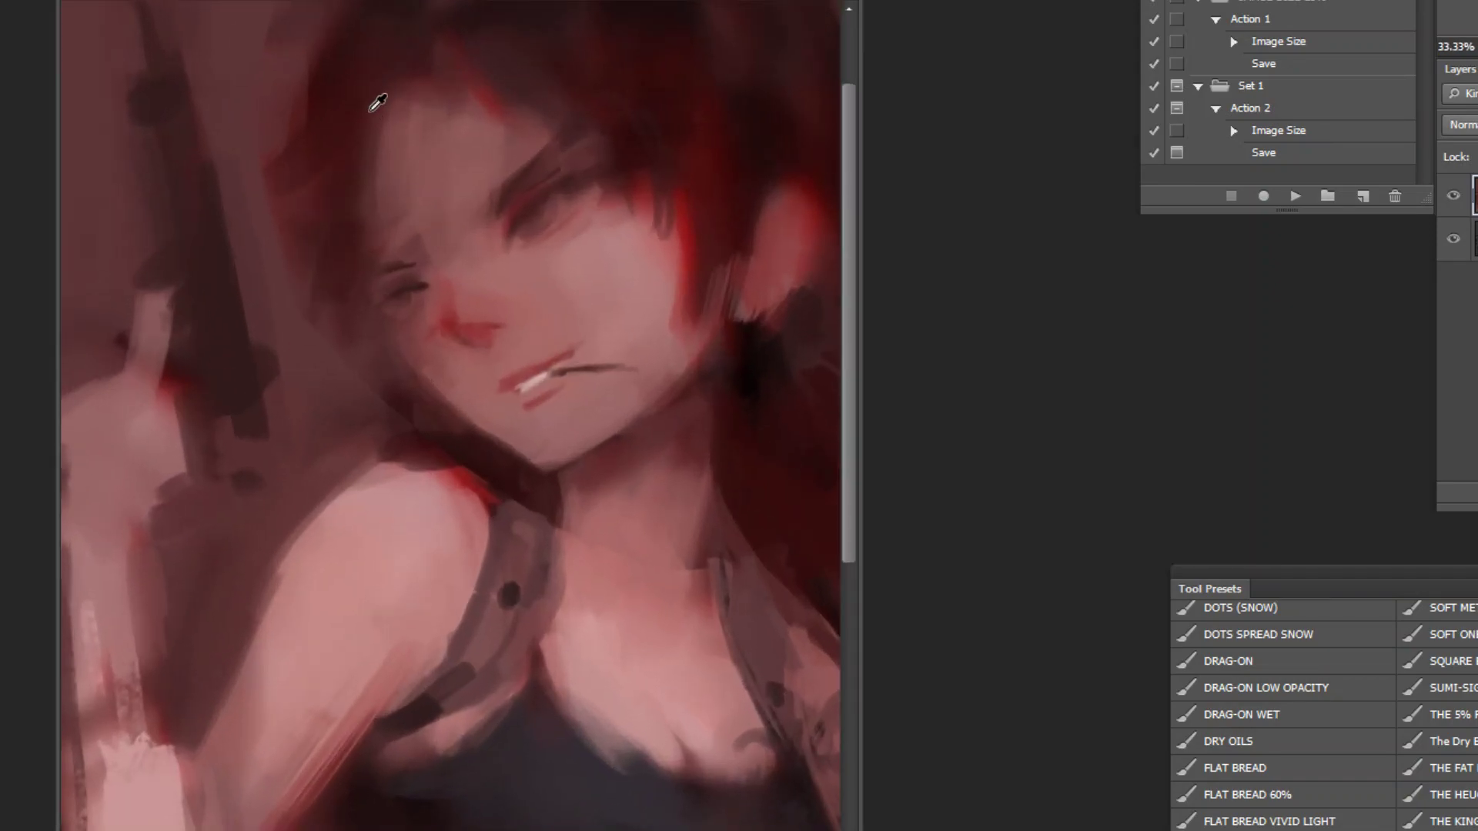
drag(379, 158, 415, 250)
drag(447, 81, 491, 176)
key(ctrl+z)
mouse_move(422, 106)
mouse_down()
mouse_move(489, 197)
mouse_move(527, 157)
mouse_up()
mouse_move(481, 96)
mouse_down()
mouse_move(539, 154)
mouse_move(606, 185)
mouse_up()
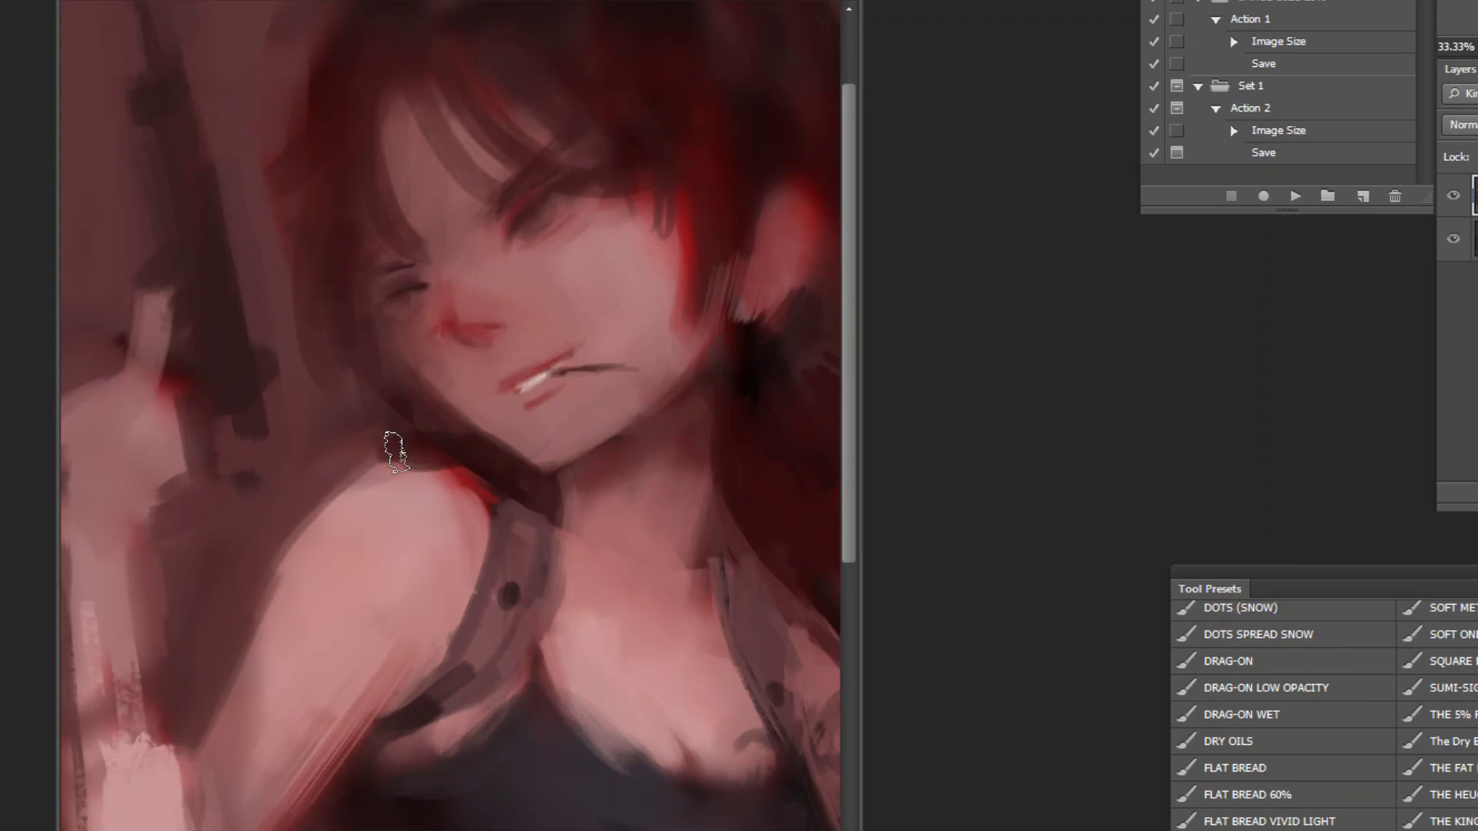
Step: Blend the holster strap and shoulder edge with the Kyle's Real Oils - Bristly Bob preset and sampled colours
scroll(1309, 732, down, 5)
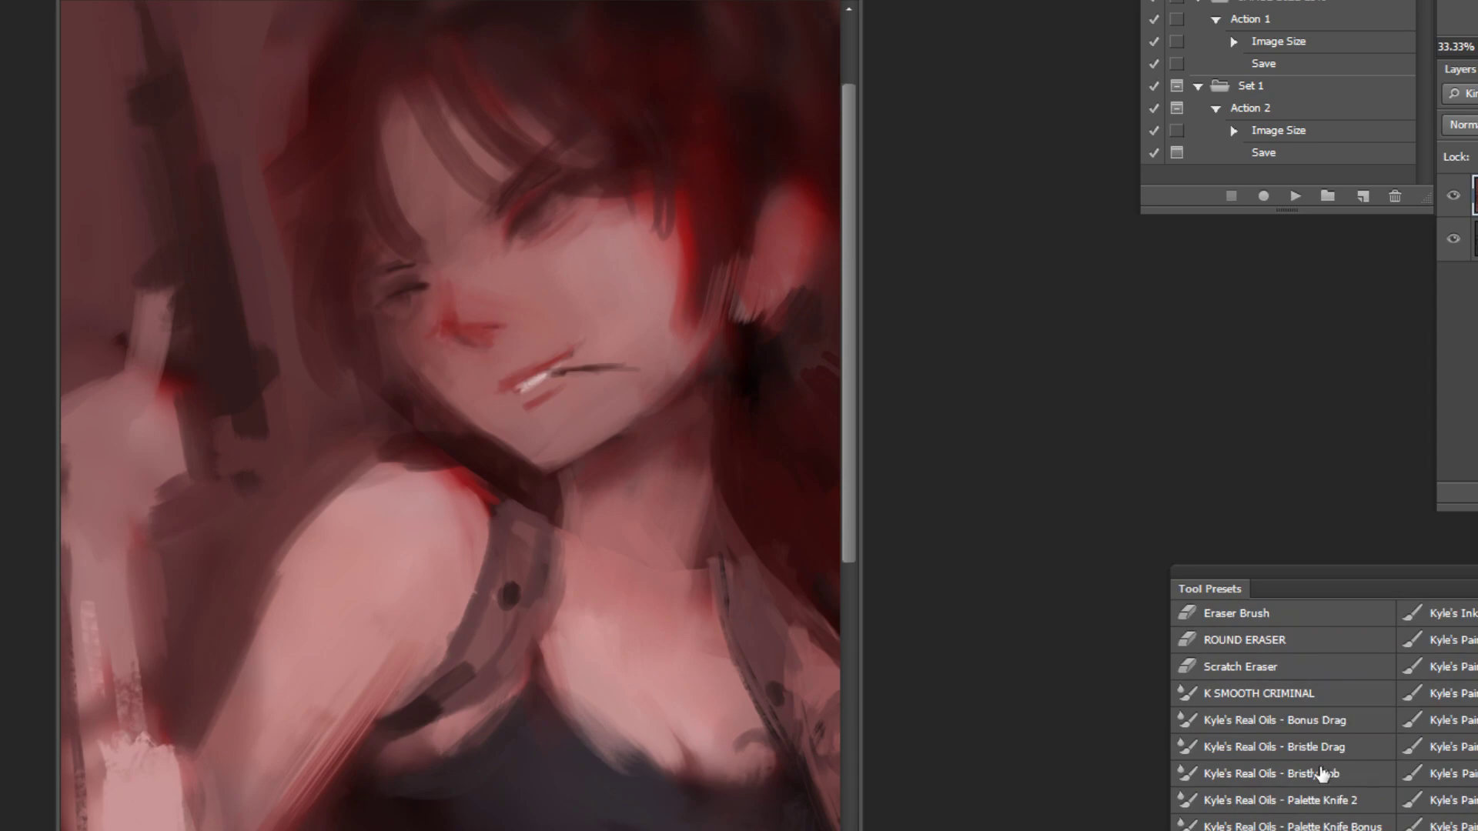
click(1271, 773)
alt+click(478, 488)
alt+click(462, 578)
alt+click(398, 691)
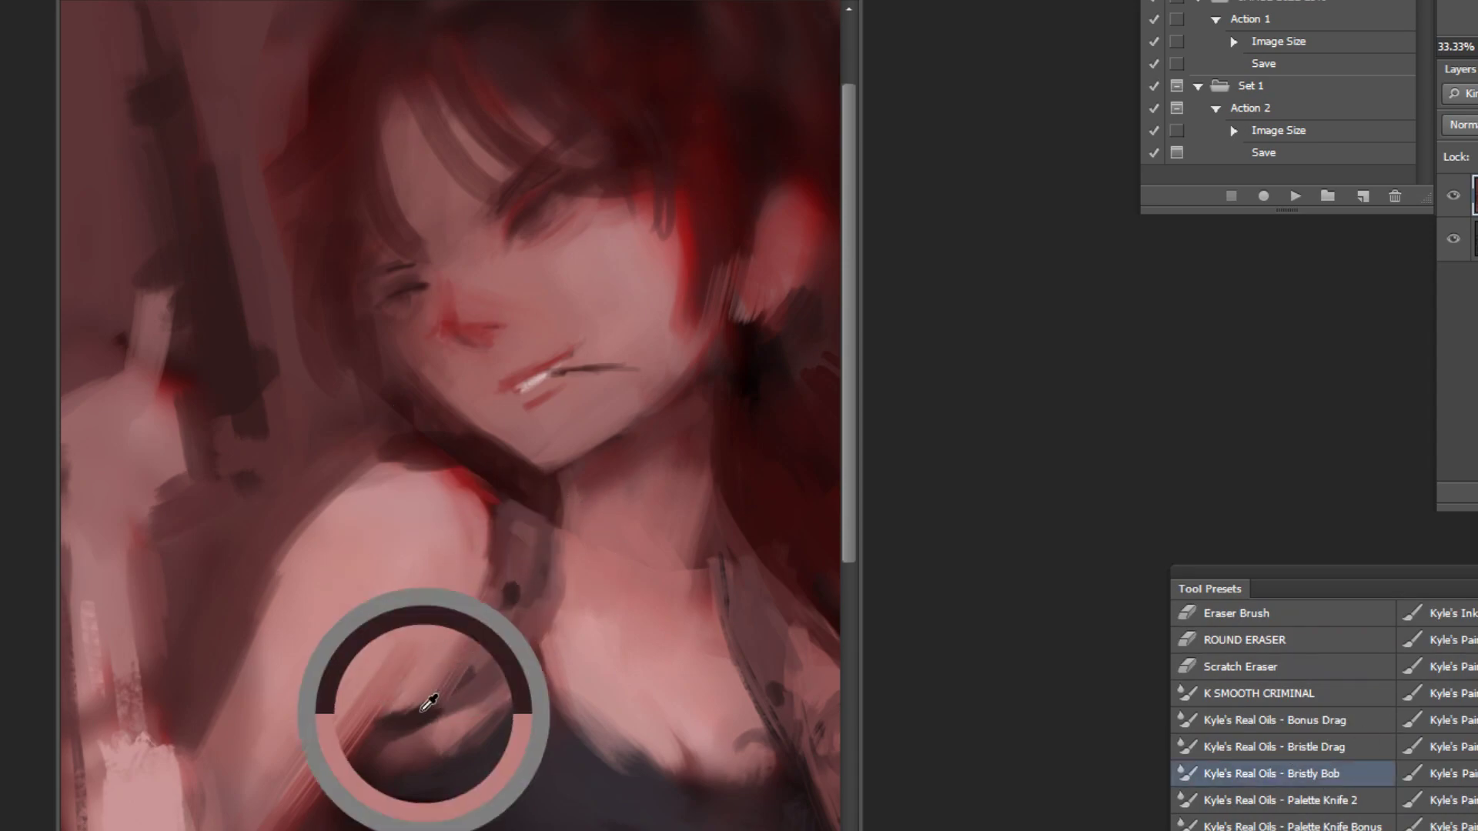
key(ctrl+minus)
key(ctrl+minus)
key(ctrl+minus)
key(ctrl+minus)
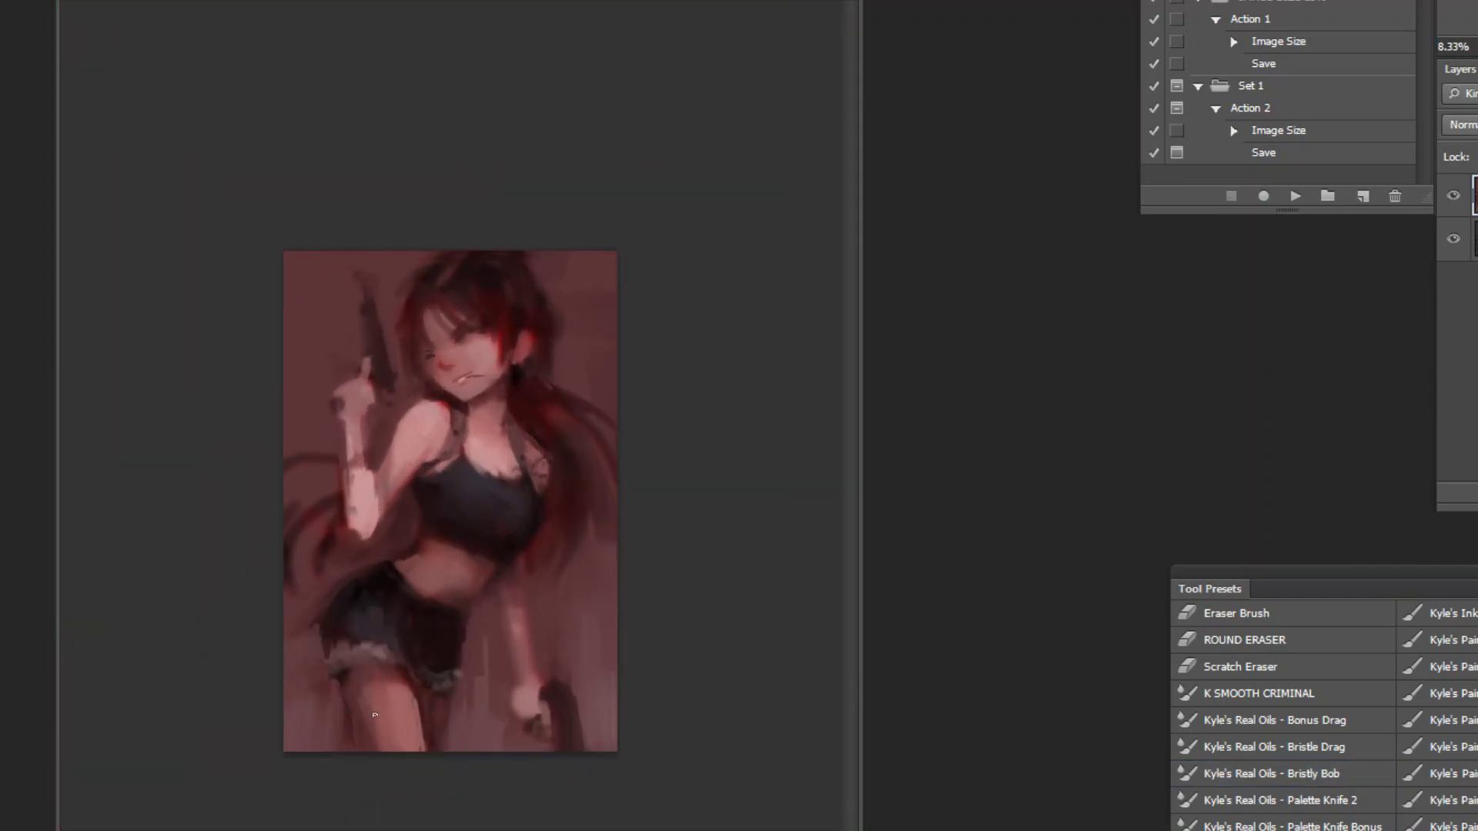
Step: Refine the ponytail, the hair around the head and the flying lock with colours sampled from the hair and background
key(ctrl+Tab)
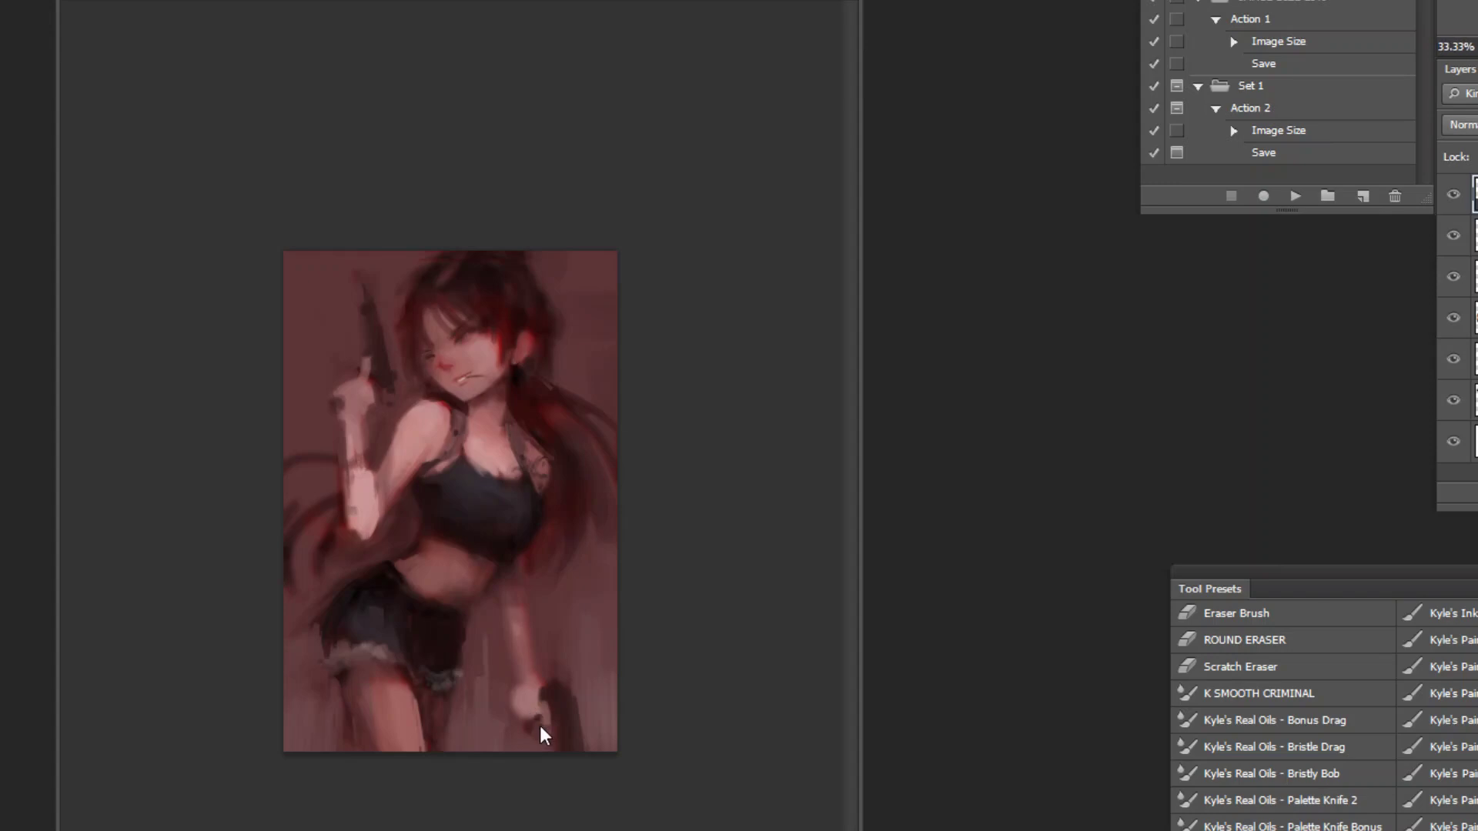
key(ctrl+e)
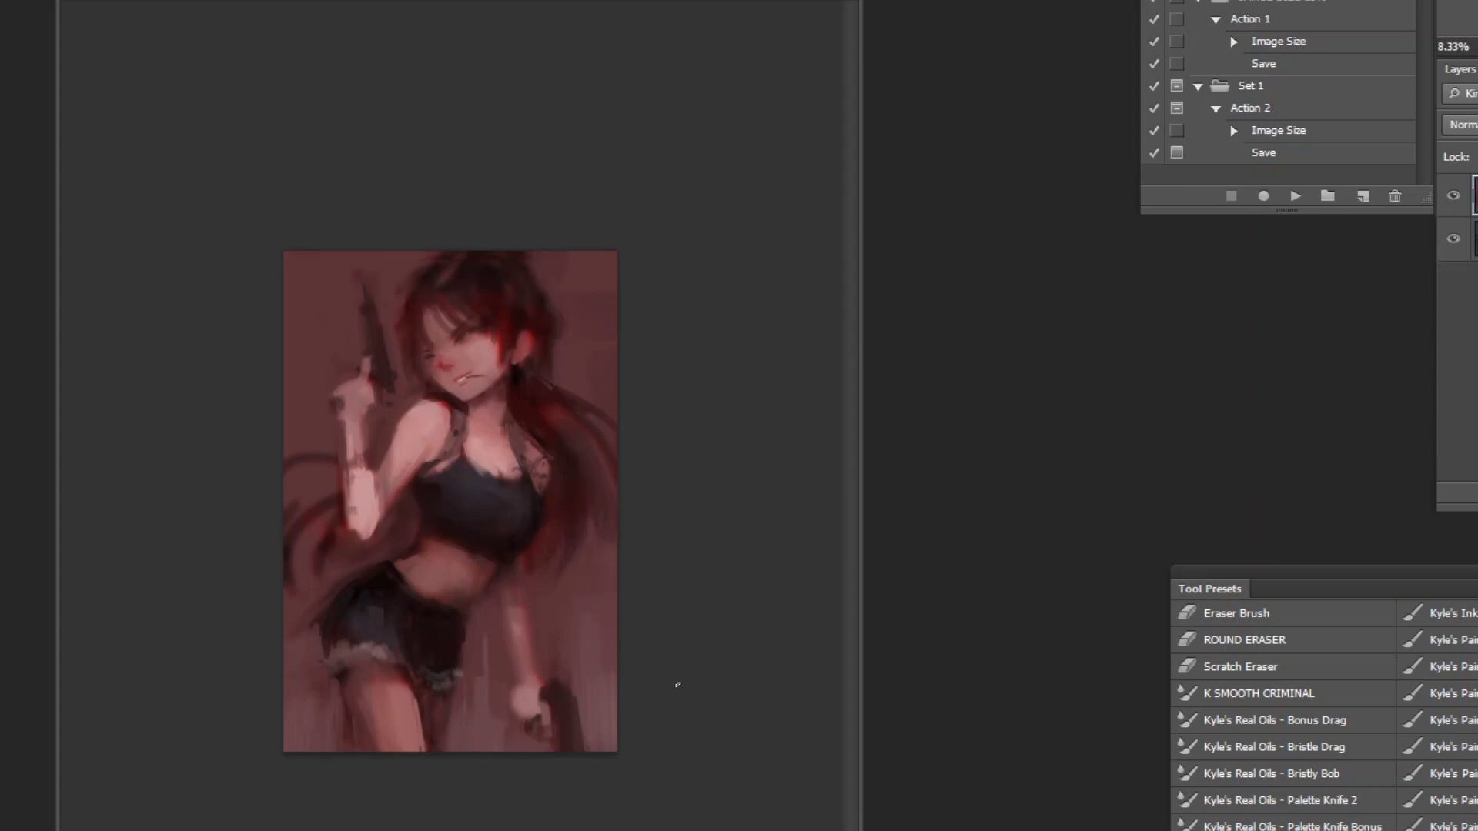
alt+click(587, 462)
alt+click(577, 345)
alt+click(471, 293)
alt+click(292, 537)
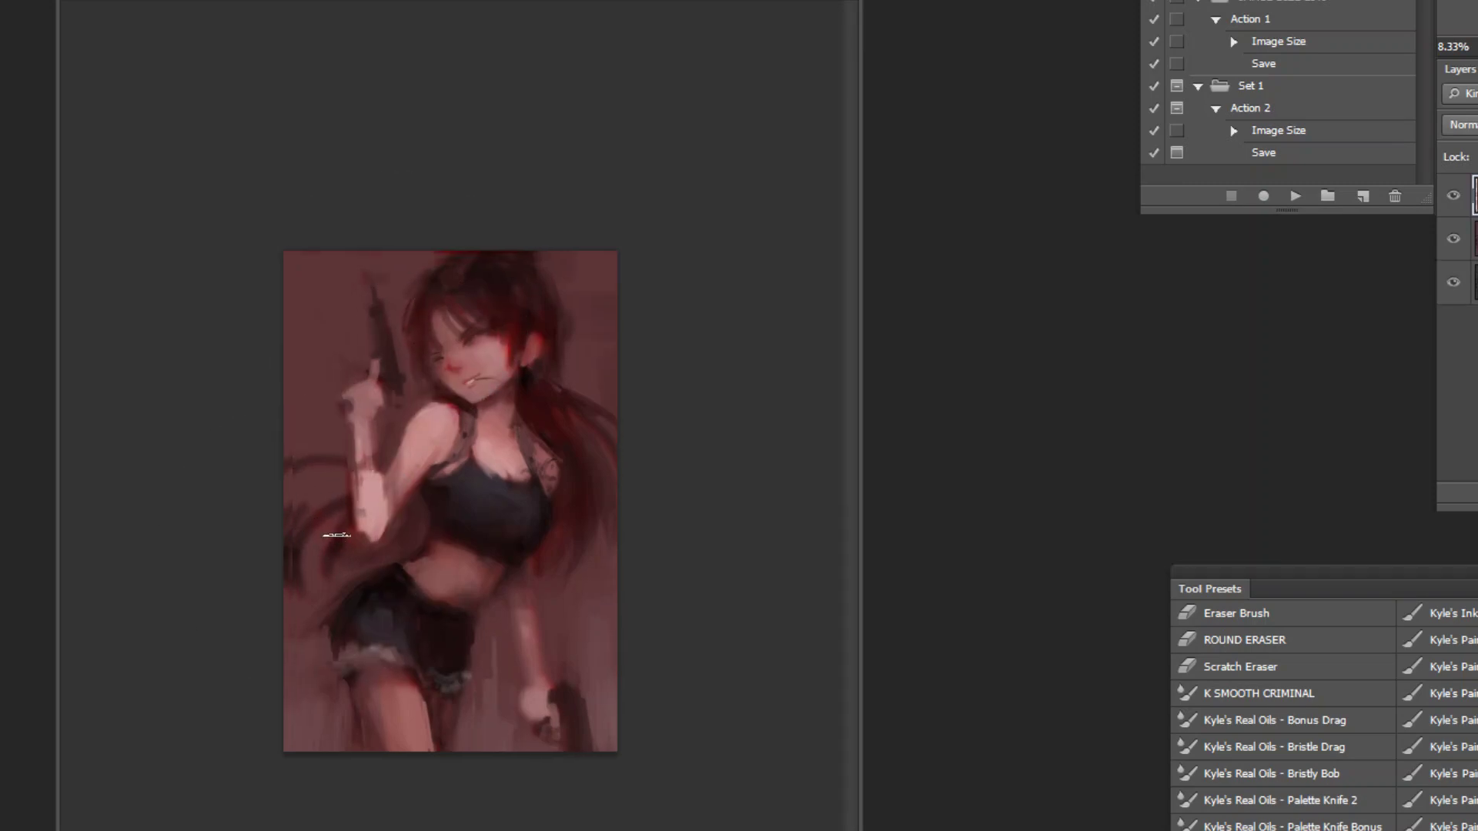
Step: Touch up the edge where the waist meets the shorts with a sampled colour, and reduce the brush size
key(ctrl+plus)
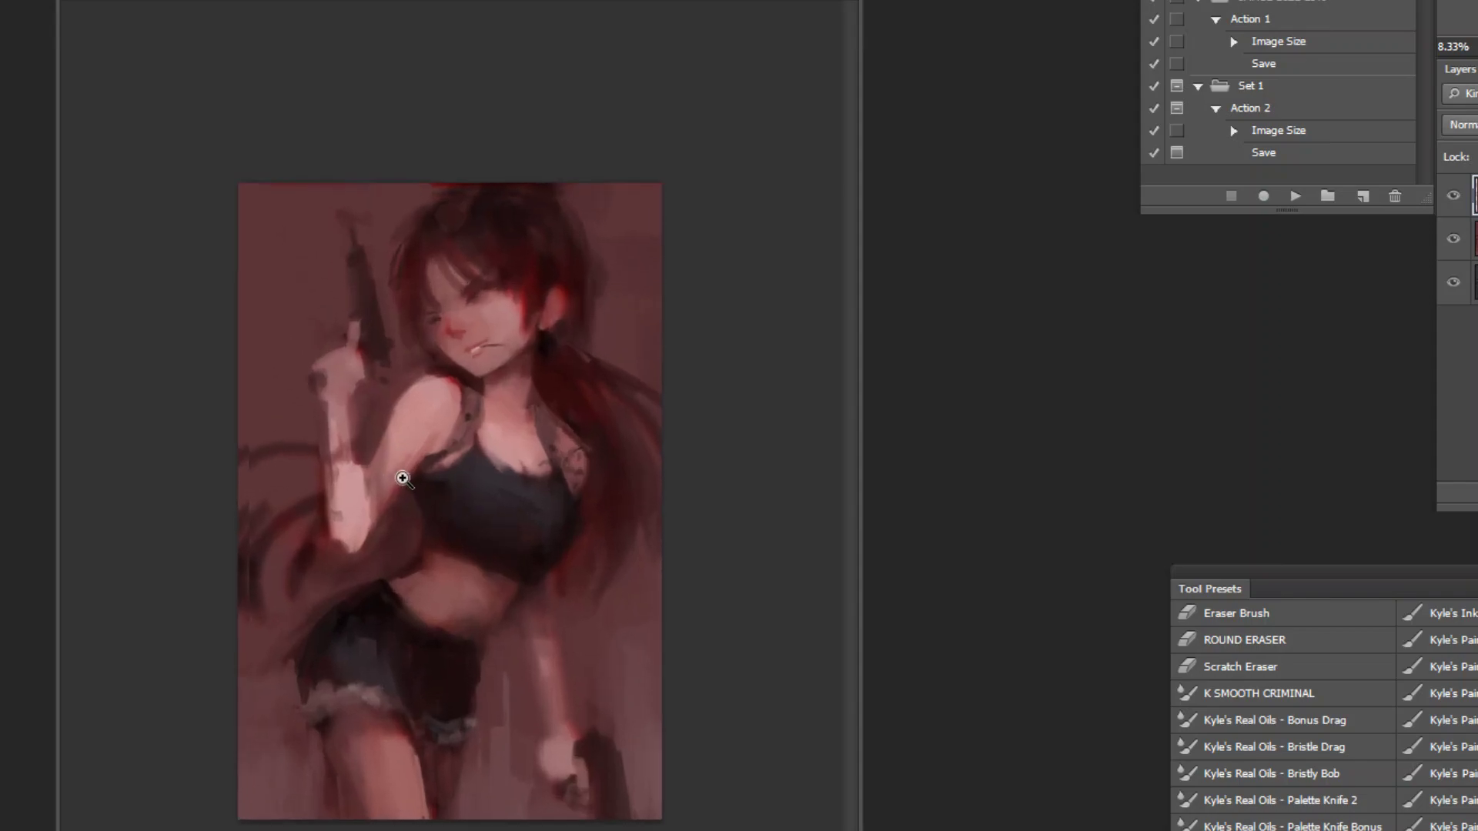
alt+click(406, 611)
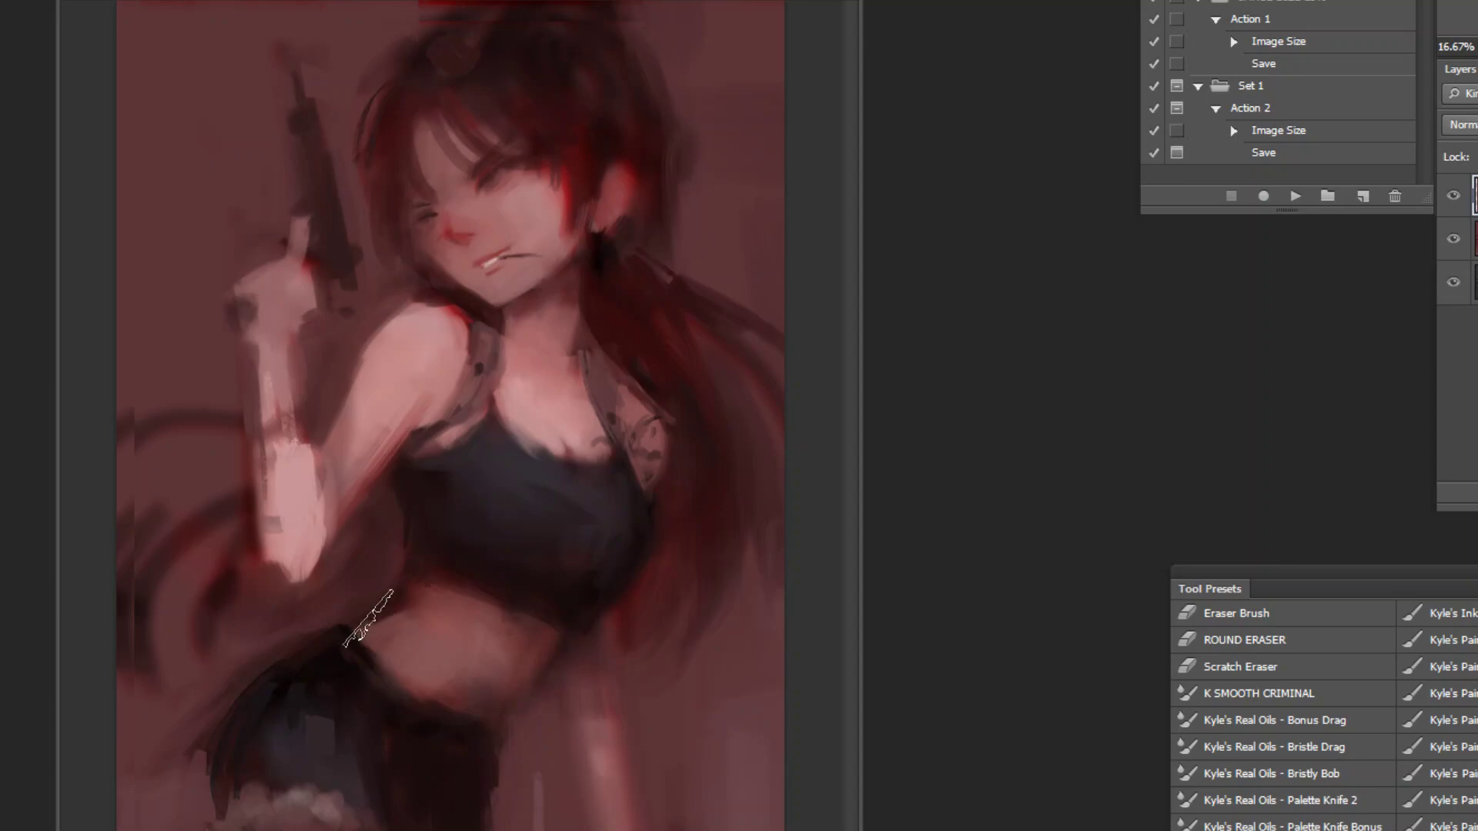
drag(360, 619, 368, 616)
key(bracketleft)
key(bracketleft)
Step: Flip the canvas horizontally and lay textured skin-tone strokes along the black top's neckline with sampled colours
click(1293, 198)
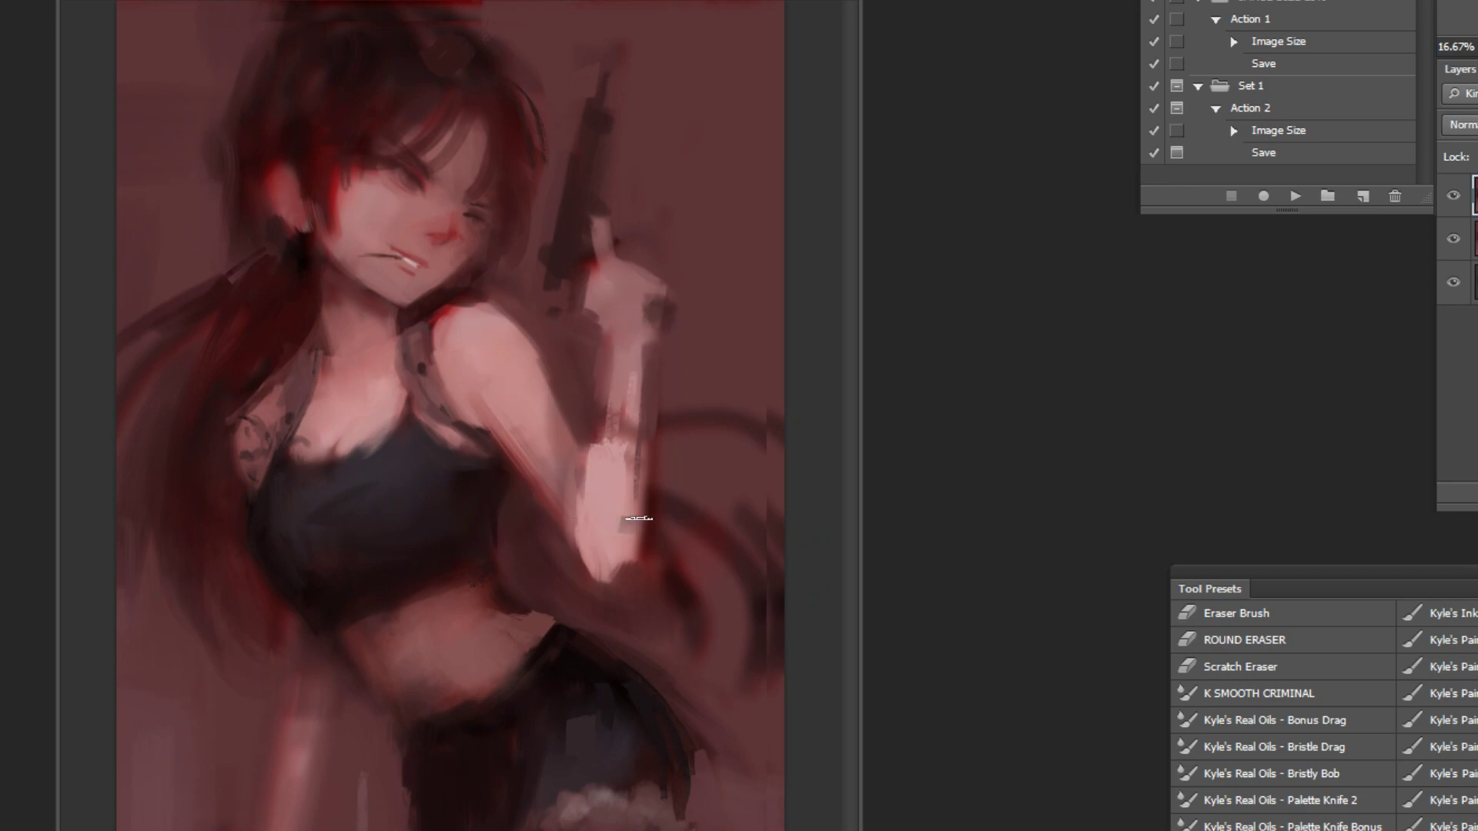
mouse_move(587, 415)
mouse_down()
mouse_move(582, 450)
mouse_move(597, 421)
mouse_move(581, 509)
mouse_up()
key(ctrl+z)
alt+click(602, 475)
ctrl+click(459, 472)
ctrl+click(454, 470)
alt+click(323, 488)
drag(364, 488, 297, 529)
alt+click(224, 529)
mouse_move(197, 529)
mouse_down()
mouse_move(254, 548)
mouse_move(209, 523)
mouse_move(253, 528)
mouse_move(237, 543)
mouse_move(344, 452)
mouse_move(295, 503)
mouse_move(359, 471)
mouse_up()
alt+click(298, 508)
key(ctrl+z)
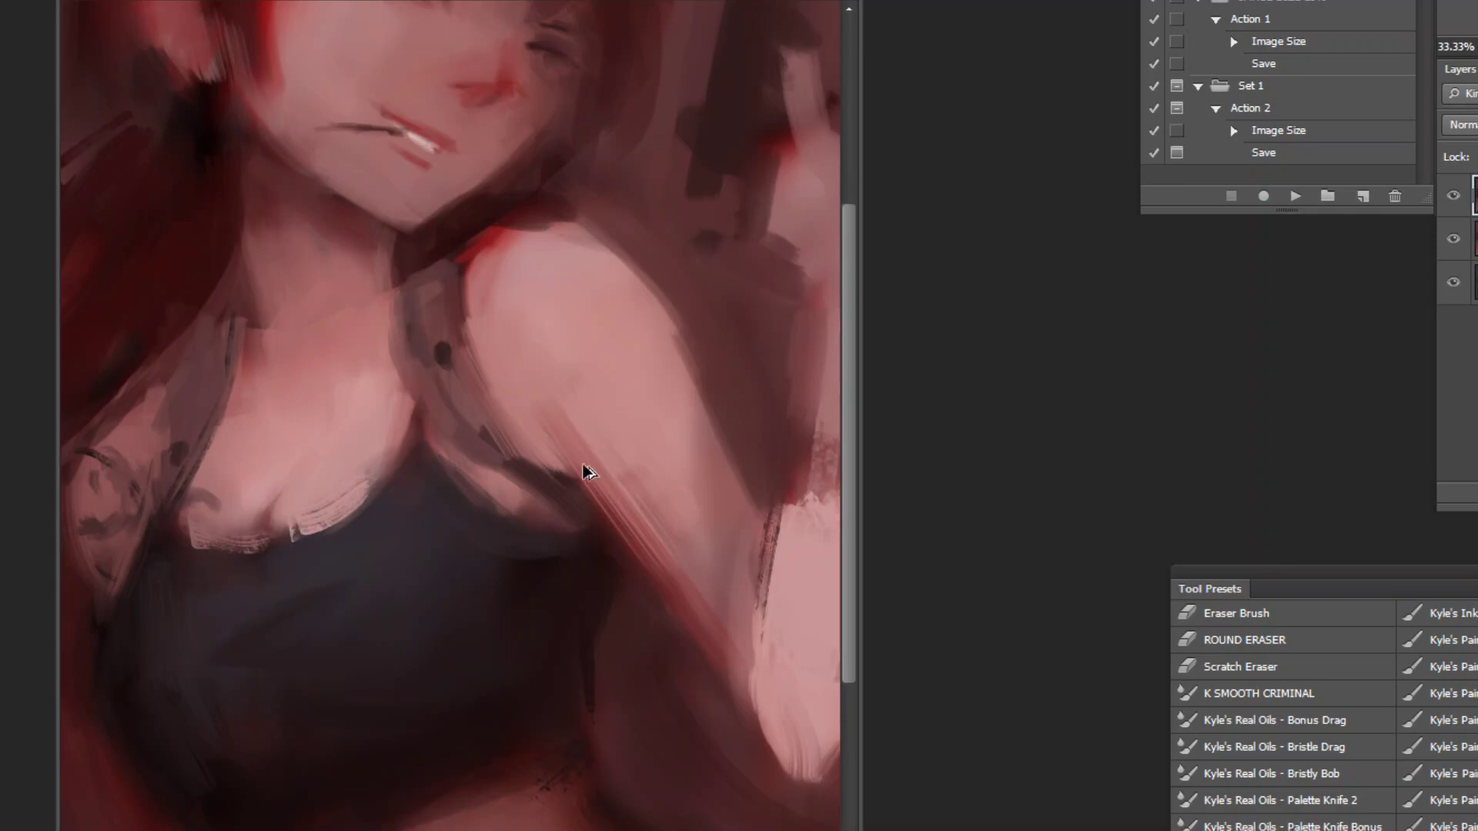
Step: Blend the black top's neckline and the cleavage with the Kyle's Real Oils - Bristly Bob preset and sampled colours
click(1345, 770)
alt+click(327, 545)
drag(298, 514, 382, 485)
mouse_move(294, 529)
mouse_down()
mouse_move(383, 479)
mouse_move(262, 539)
mouse_move(231, 514)
mouse_move(228, 458)
mouse_up()
alt+click(247, 480)
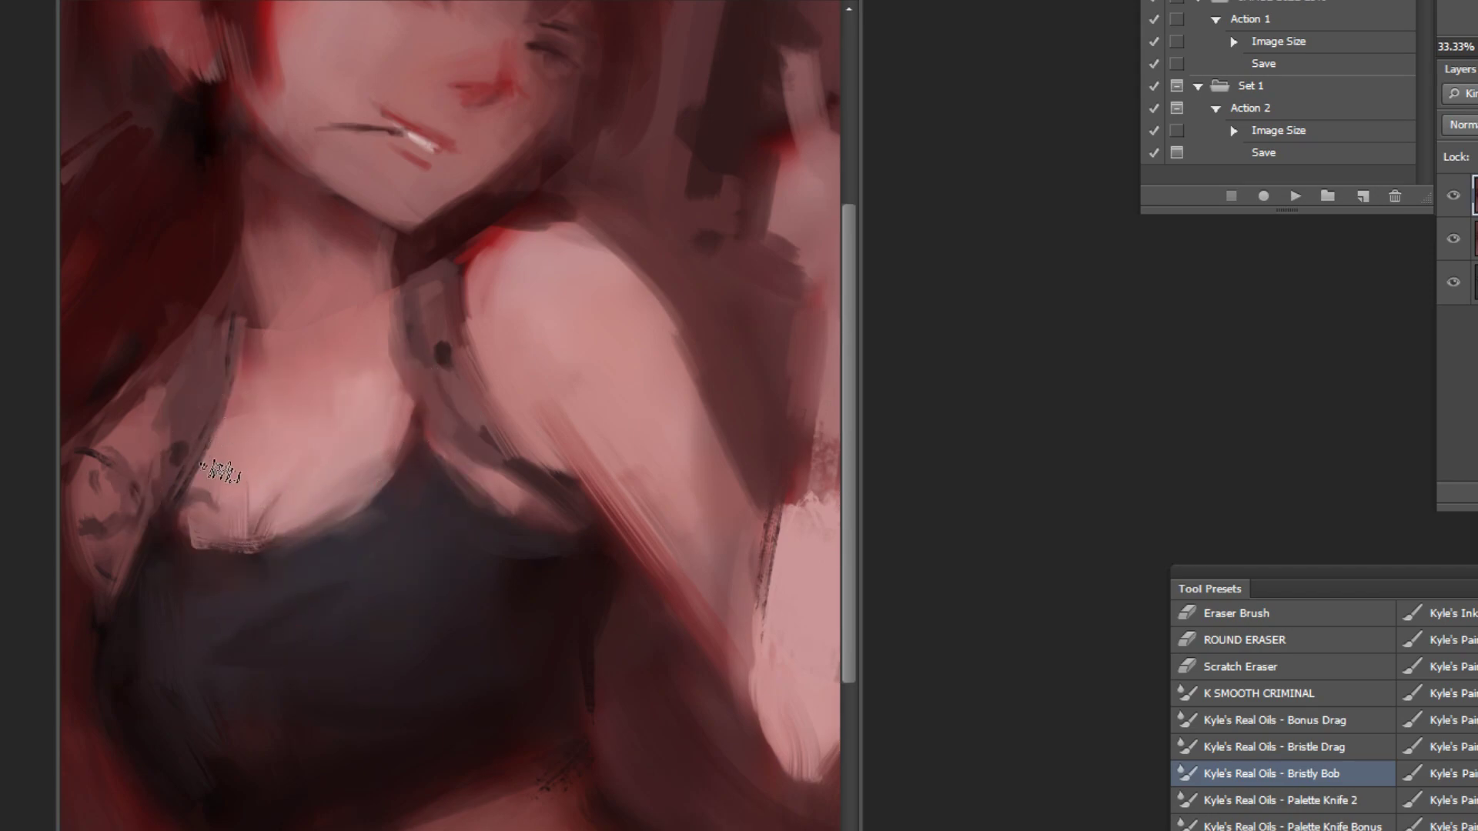
Step: Refine the strap's lower end and the black top's edge at the armpit with dark strokes
key(z)
alt+click(436, 373)
alt+click(436, 373)
alt+click(430, 354)
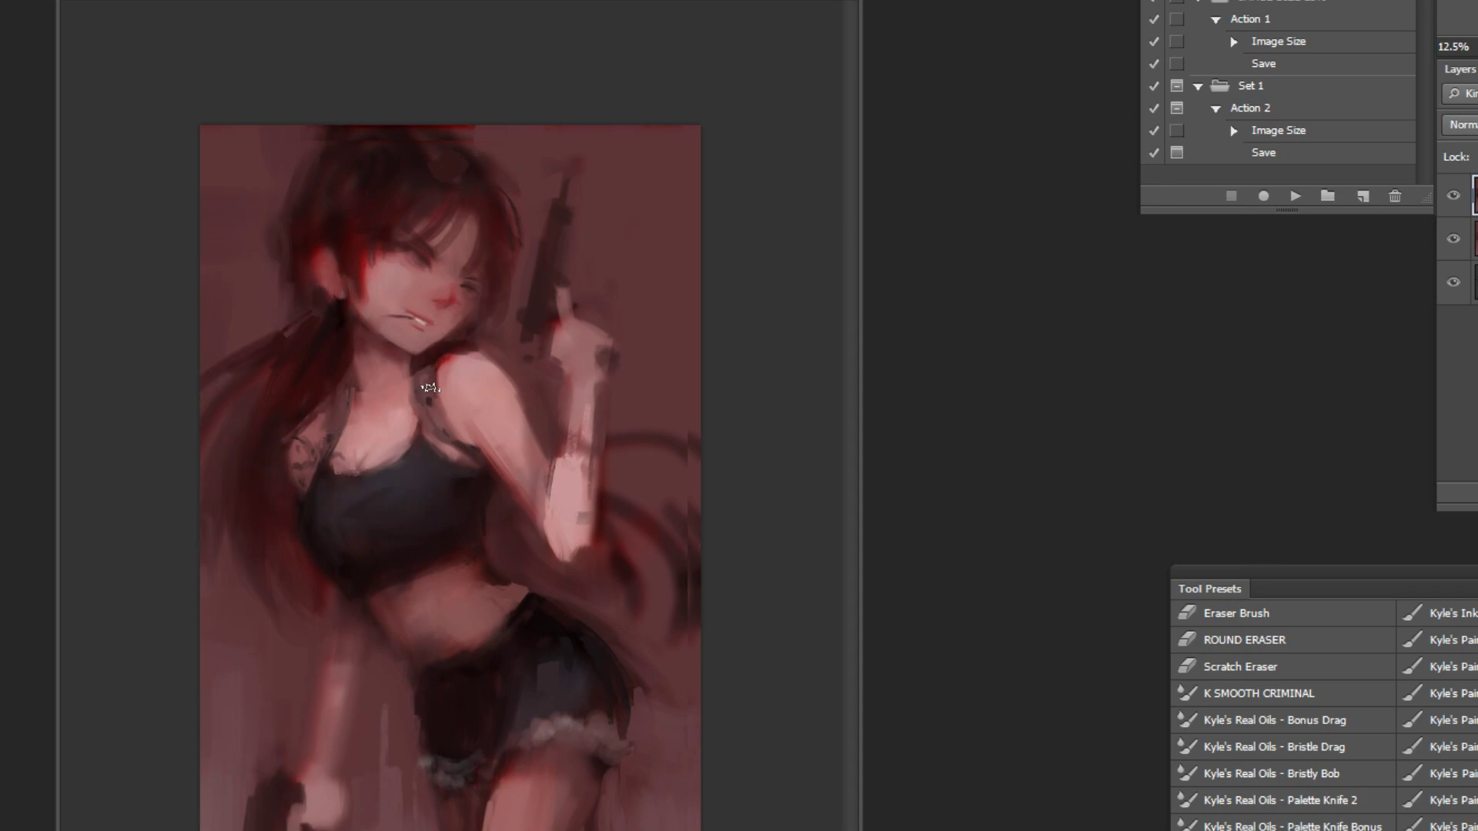
mouse_move(387, 349)
mouse_down()
mouse_move(472, 334)
mouse_move(502, 458)
mouse_move(534, 508)
mouse_move(508, 532)
mouse_move(571, 548)
mouse_move(575, 565)
mouse_move(568, 532)
mouse_move(548, 614)
mouse_move(605, 620)
mouse_up()
alt+click(524, 519)
alt+click(561, 531)
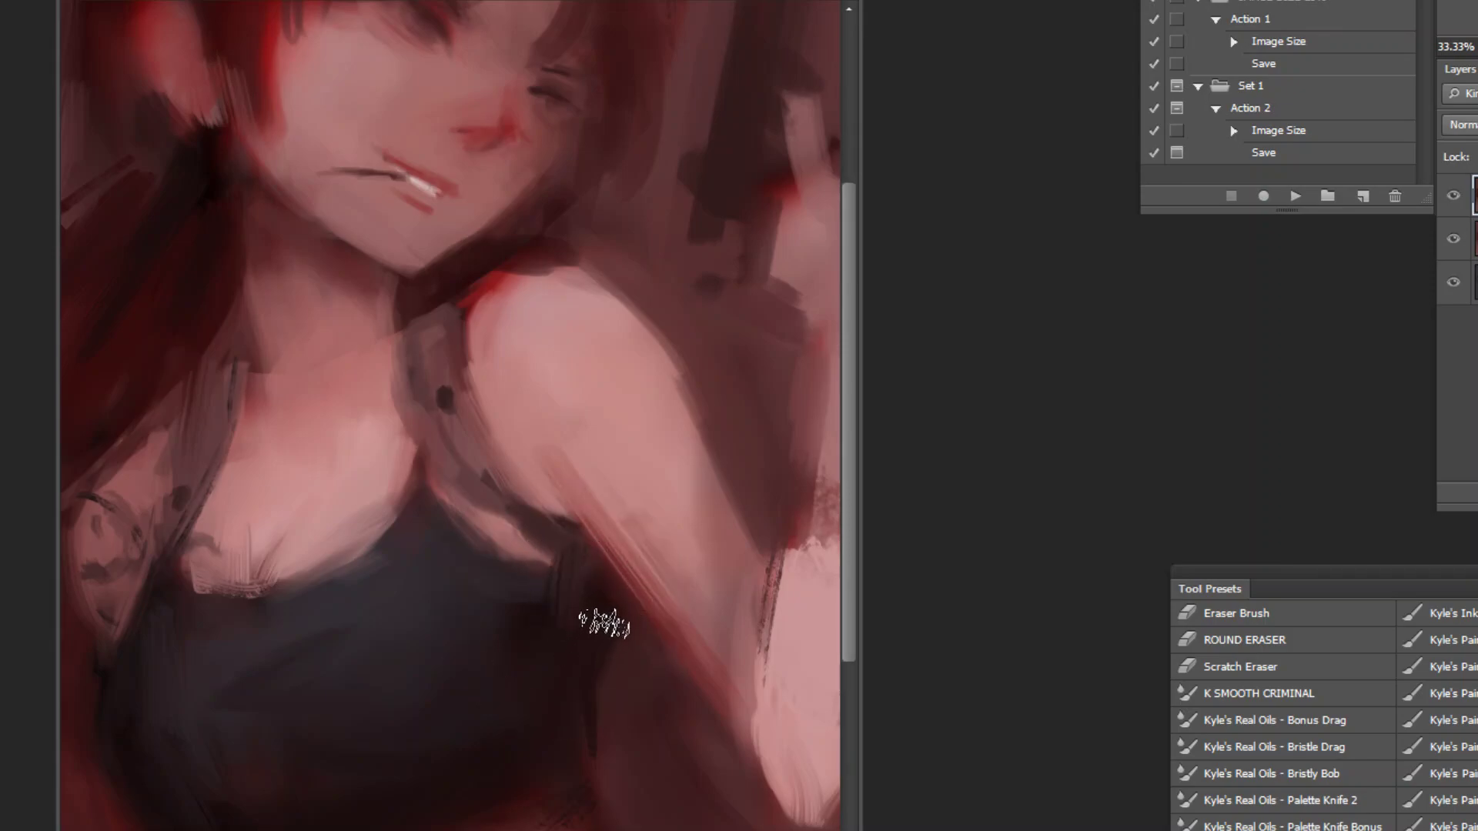
key(ctrl+minus)
key(ctrl+minus)
key(ctrl+minus)
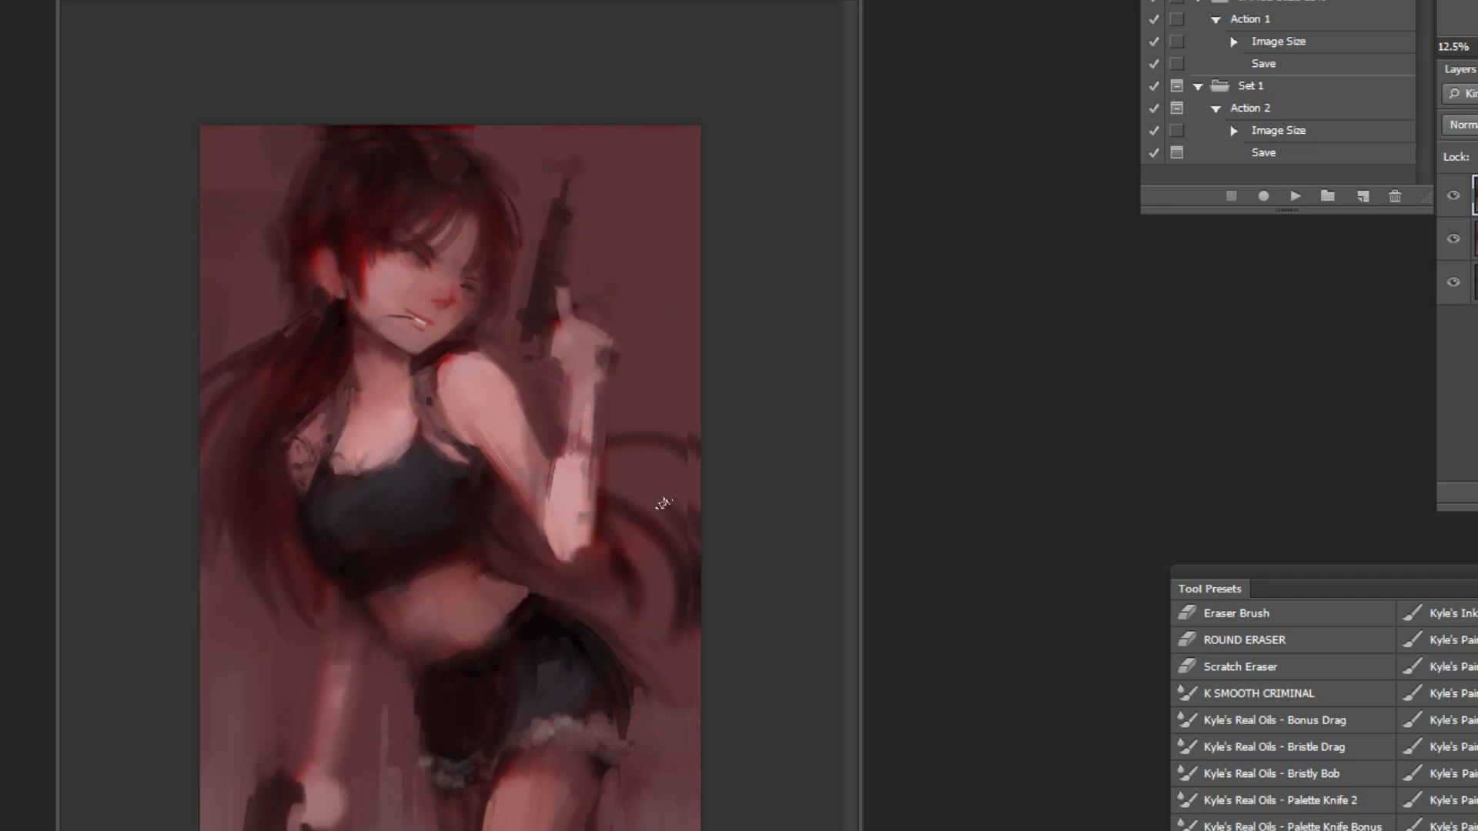
Step: Break up the flying hair lock behind the raised arm with background and dark strokes
mouse_move(667, 424)
mouse_down()
mouse_move(606, 427)
mouse_move(594, 576)
mouse_move(649, 506)
mouse_move(636, 537)
mouse_up()
ctrl+click(472, 173)
alt+click(238, 56)
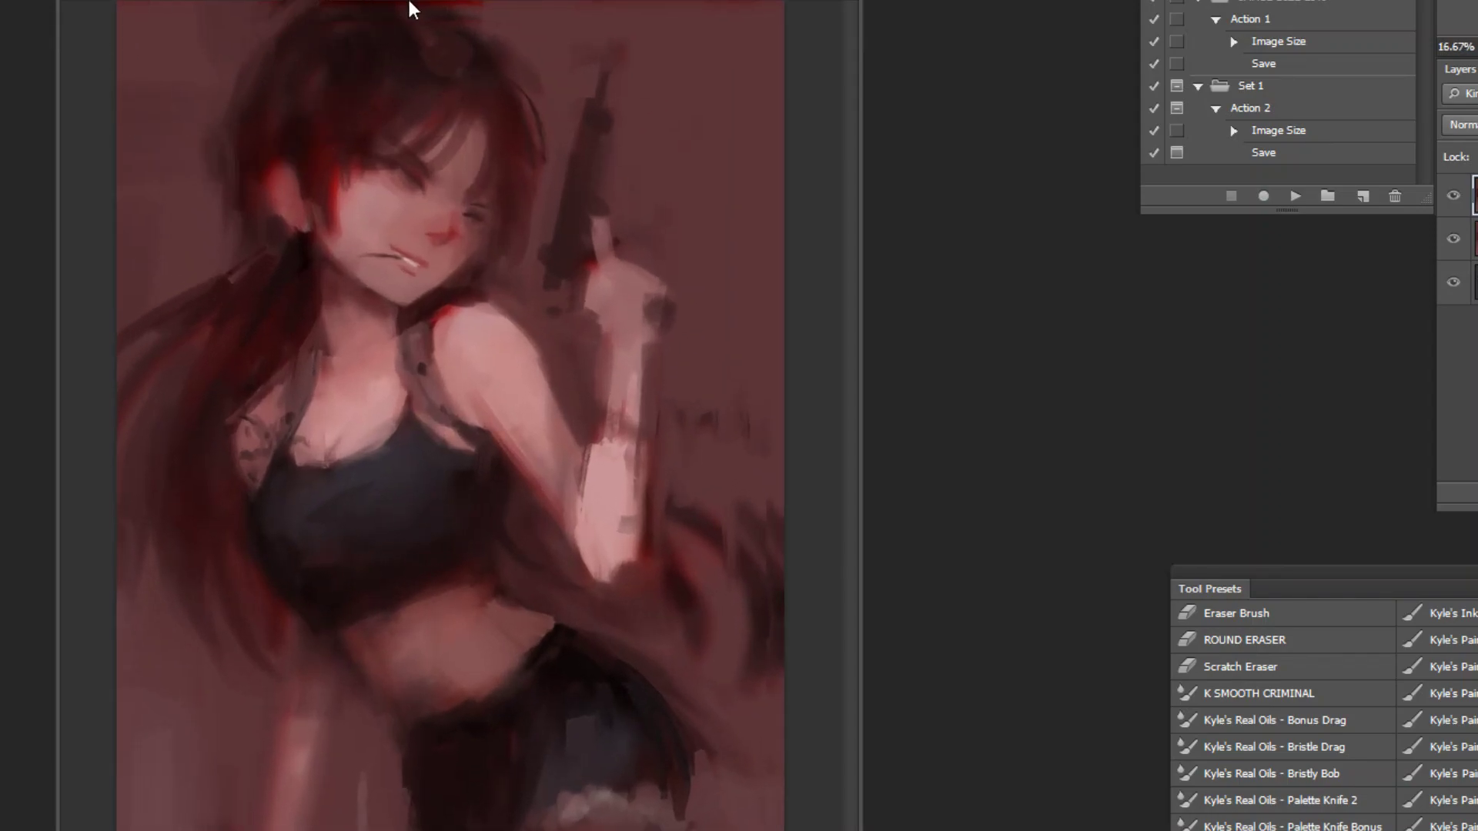
alt+click(593, 154)
alt+click(610, 123)
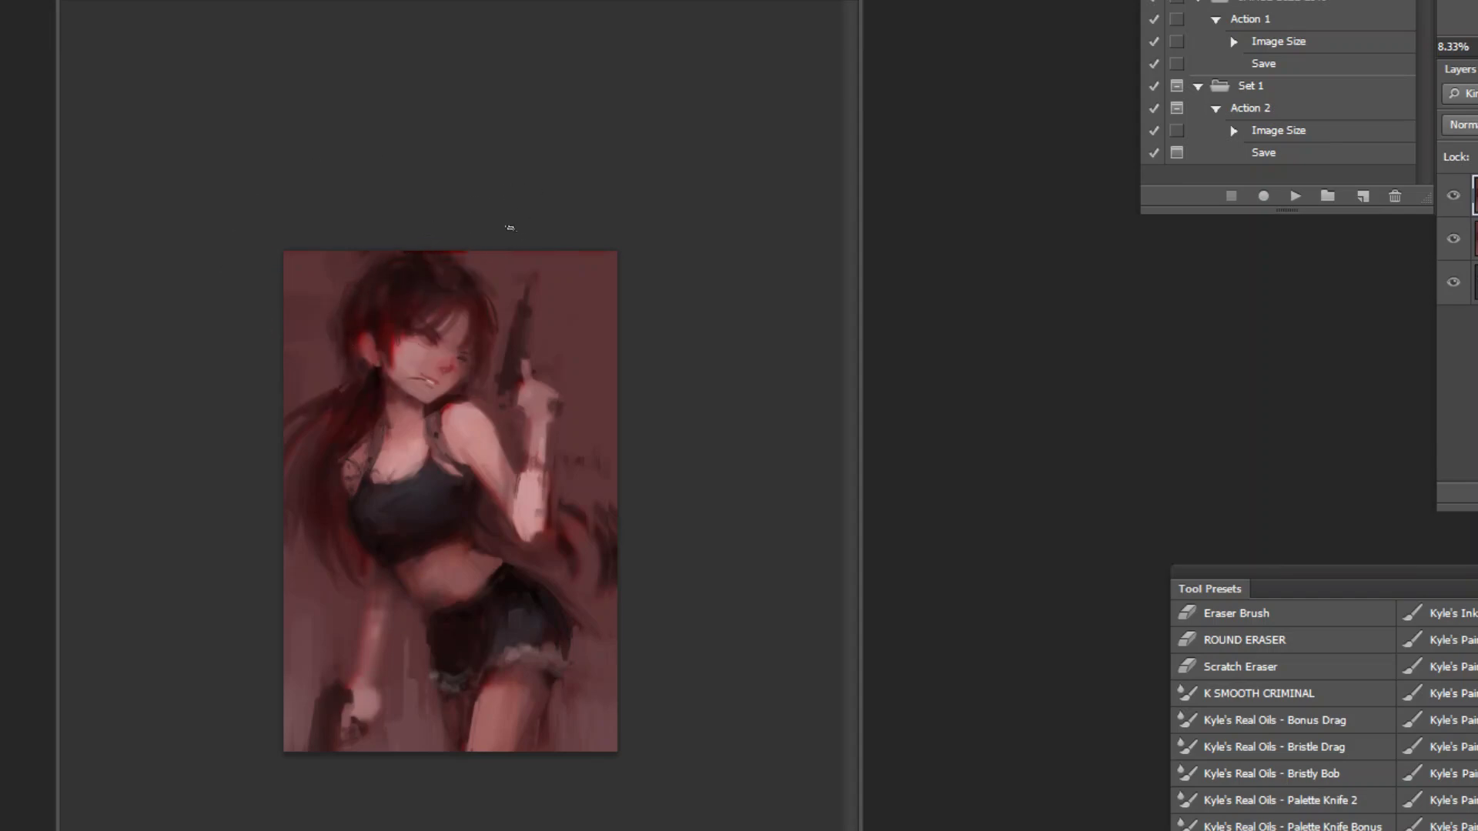
Step: Free-transform the painting to widen the figure slightly, and flip the canvas horizontally
key(ctrl+t)
drag(619, 246, 645, 248)
mouse_move(597, 397)
mouse_down()
mouse_move(589, 482)
mouse_move(579, 462)
mouse_up()
key(Return)
click(1296, 195)
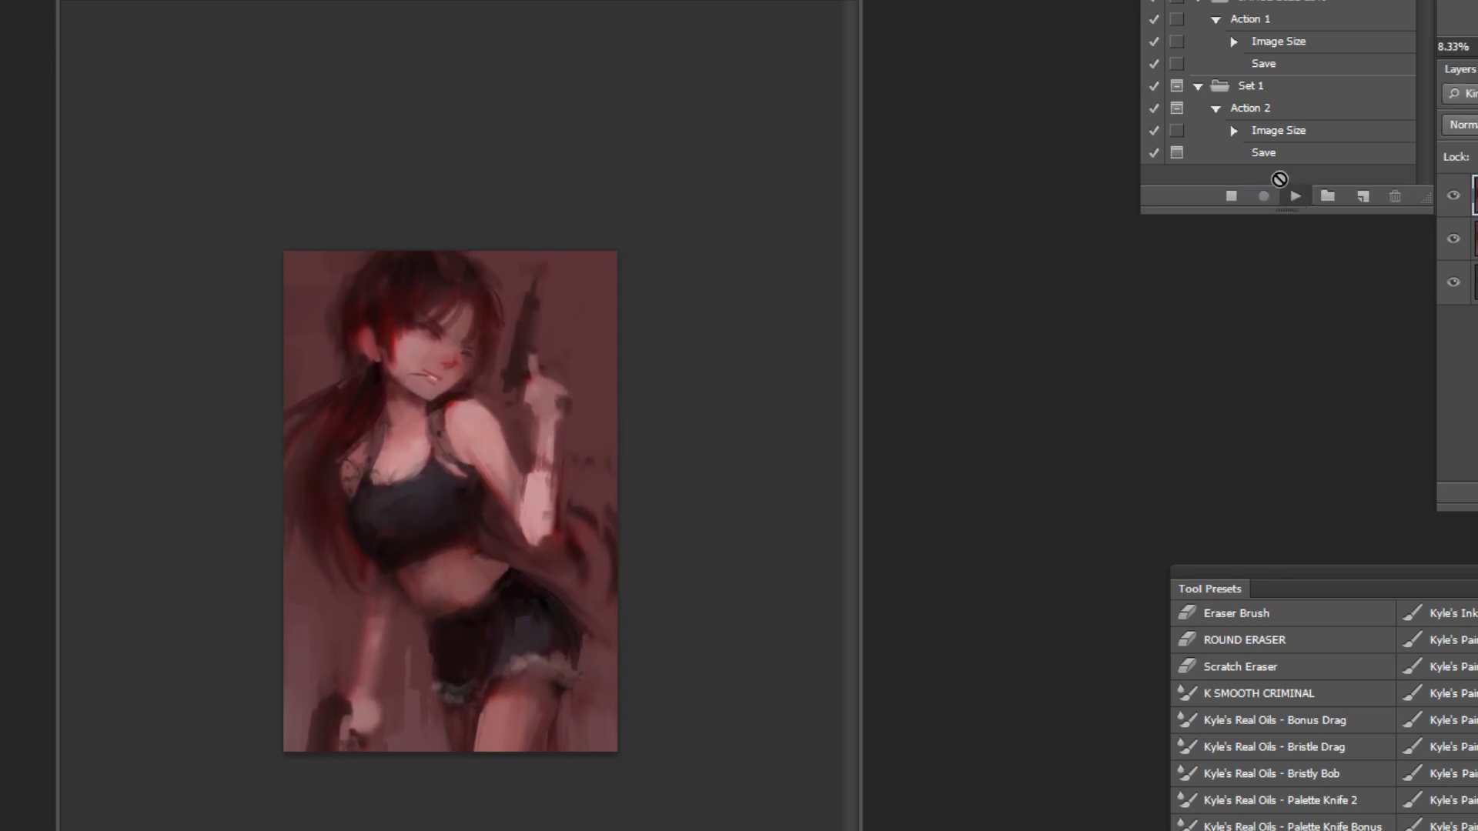
Step: Refine the ponytail strands, the shoulder edge and the bare waist with soft brush strokes
ctrl+click(595, 157)
ctrl+click(595, 157)
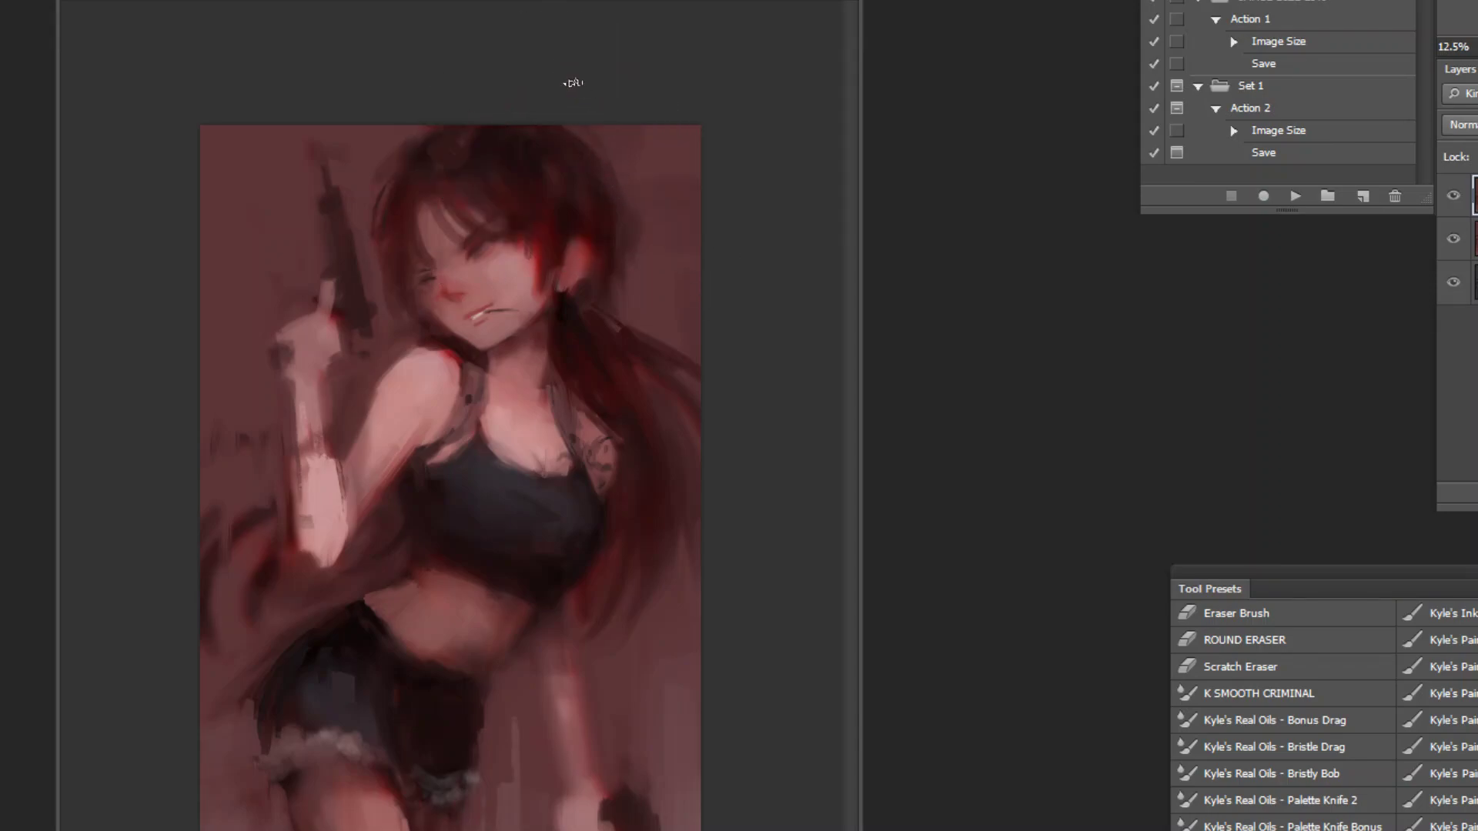
ctrl+click(558, 48)
ctrl+click(555, 40)
ctrl+click(556, 41)
alt+click(618, 321)
alt+click(643, 302)
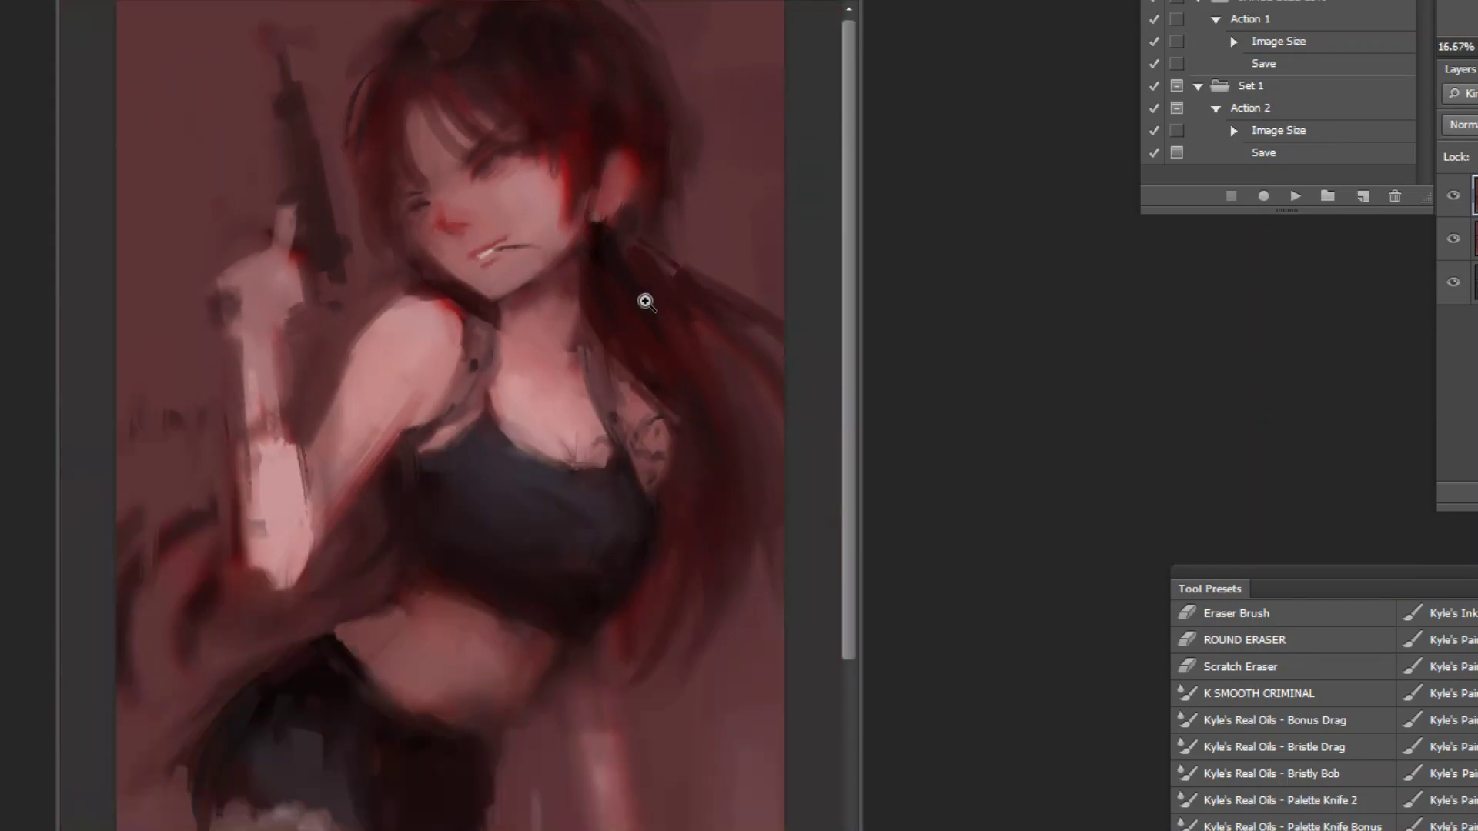
ctrl+click(499, 23)
ctrl+click(499, 25)
alt+click(662, 323)
alt+click(662, 325)
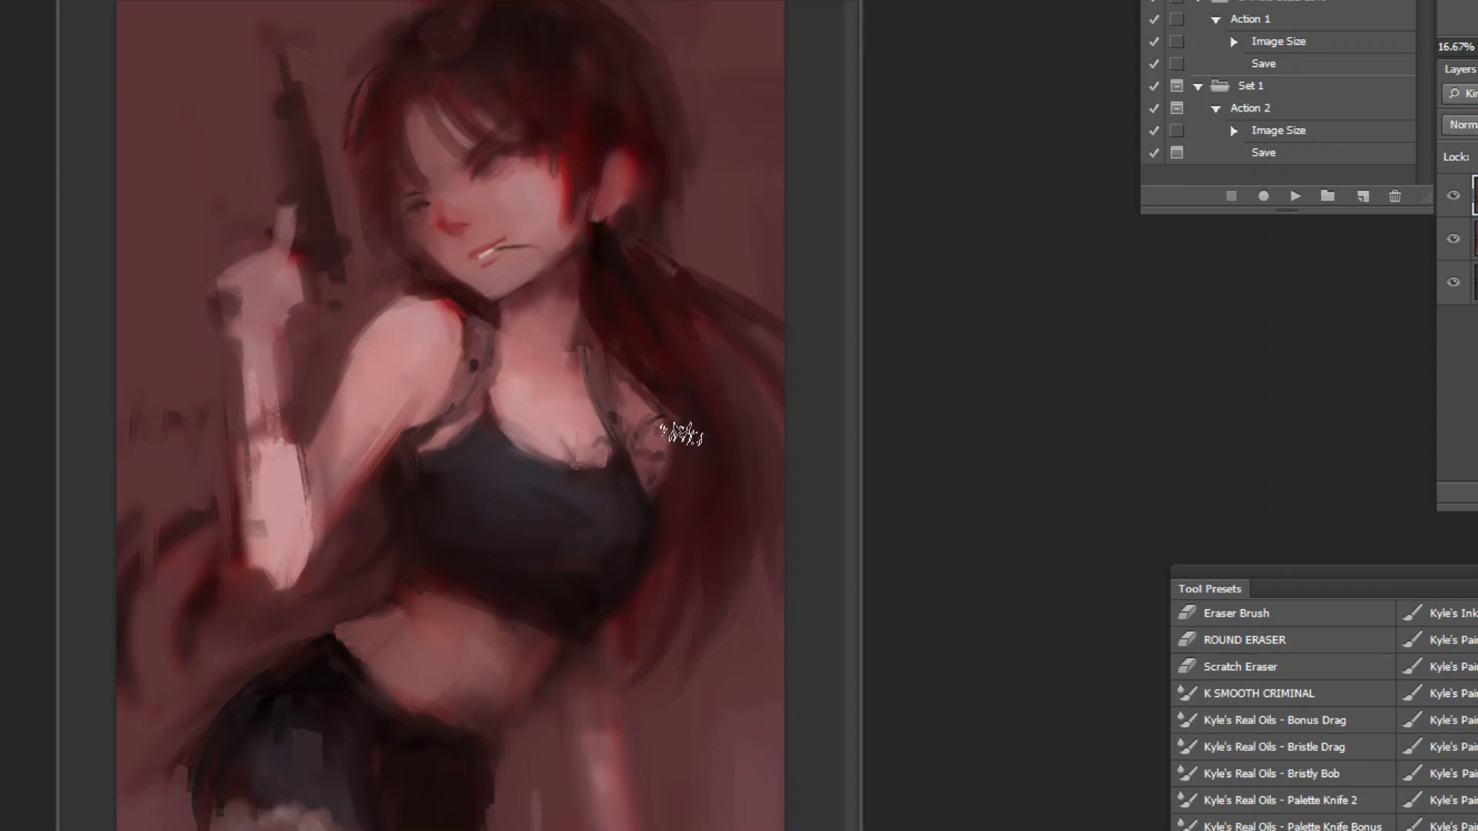
Step: Clean up the black top's neckline beside the tattooed shoulder with sampled colours, and flip the canvas horizontally
key(z)
drag(673, 388, 727, 458)
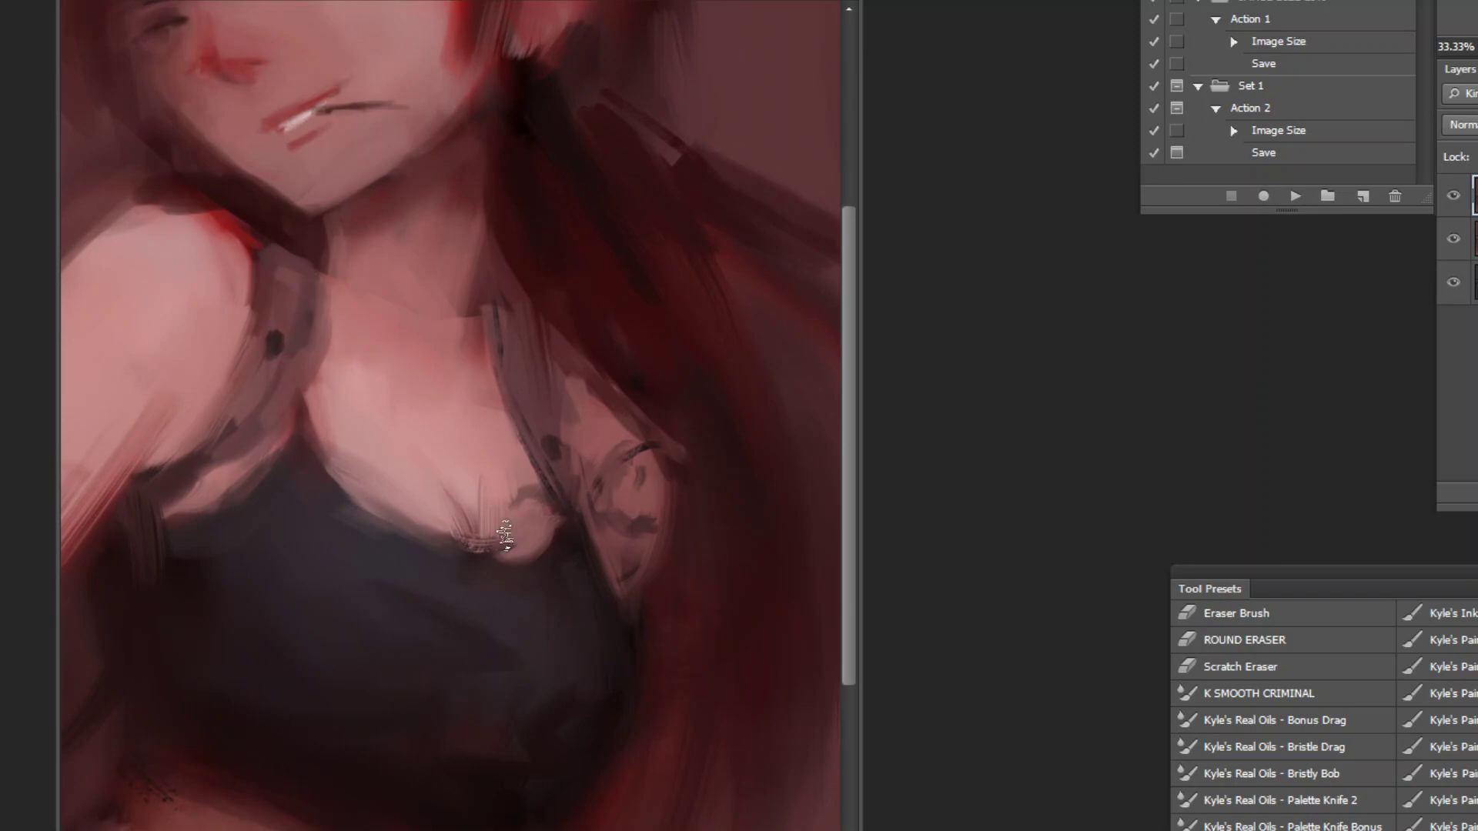
mouse_move(482, 465)
mouse_down()
mouse_move(505, 549)
mouse_move(514, 525)
mouse_move(535, 558)
mouse_move(501, 526)
mouse_move(488, 560)
mouse_move(563, 551)
mouse_move(564, 538)
mouse_move(502, 594)
mouse_up()
alt+click(523, 601)
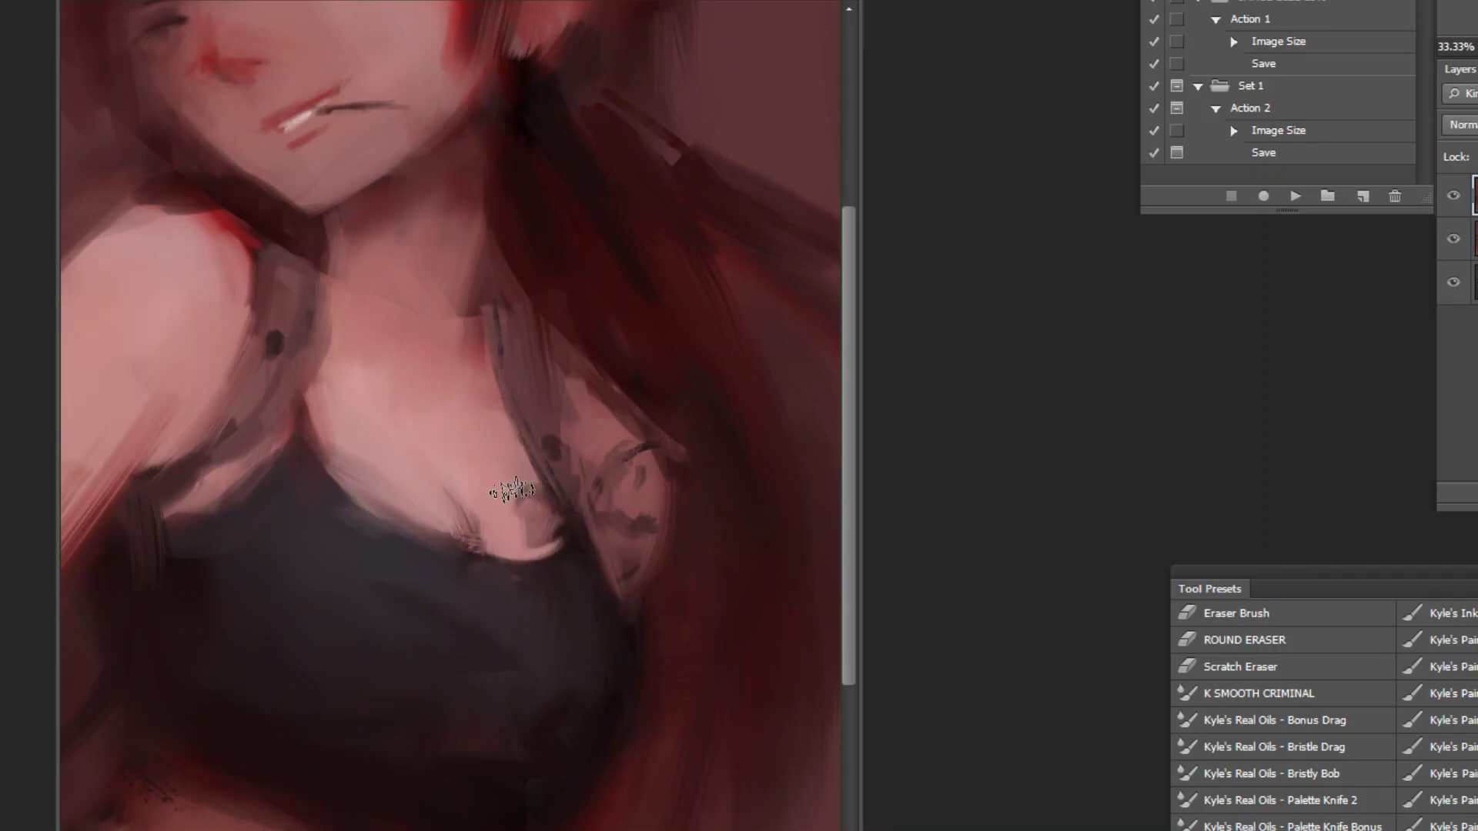
mouse_move(480, 553)
mouse_down()
mouse_move(473, 482)
mouse_move(476, 562)
mouse_move(451, 505)
mouse_up()
key(ctrl+z)
alt+click(606, 546)
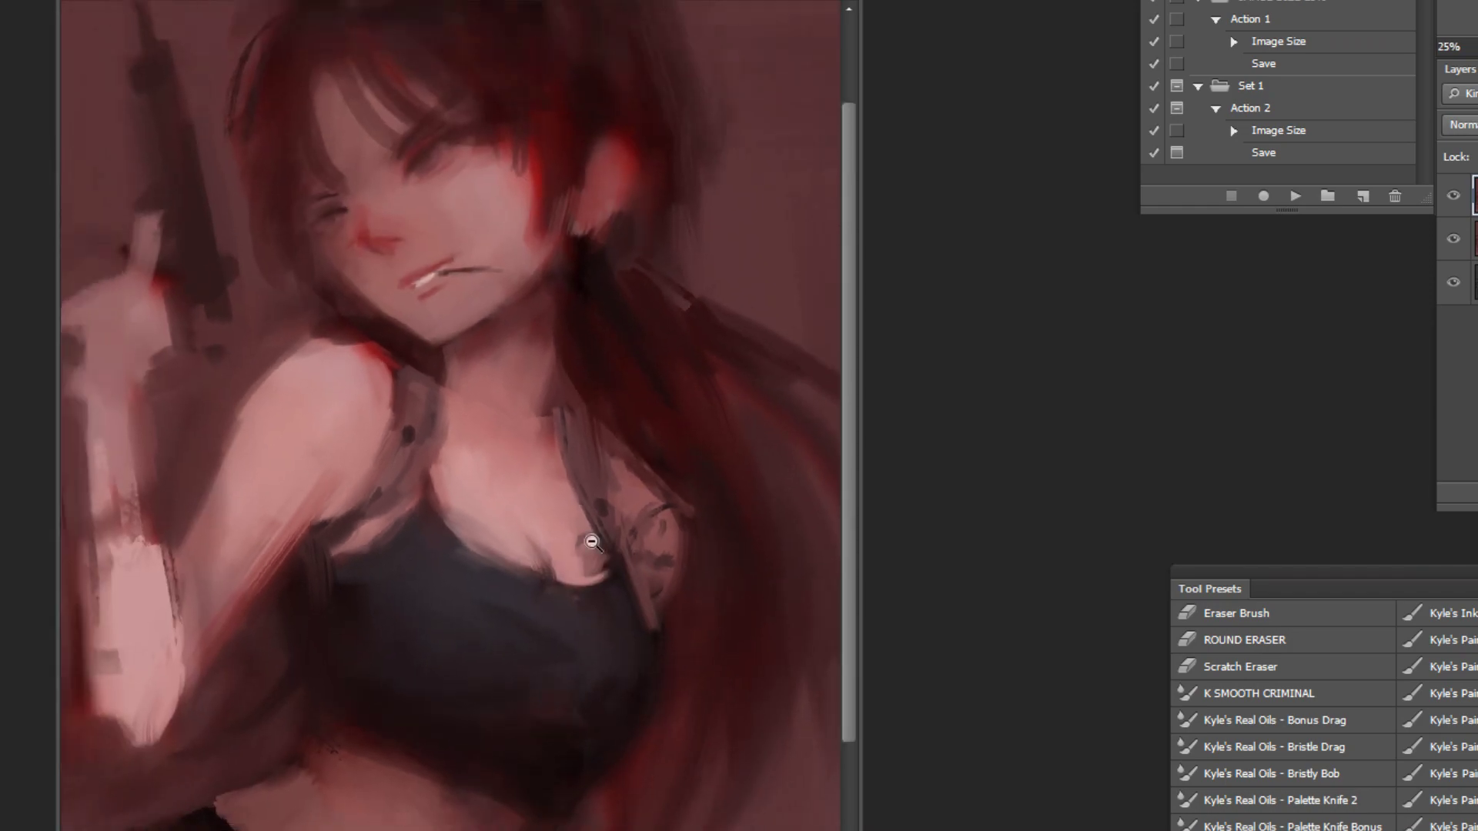
alt+click(605, 545)
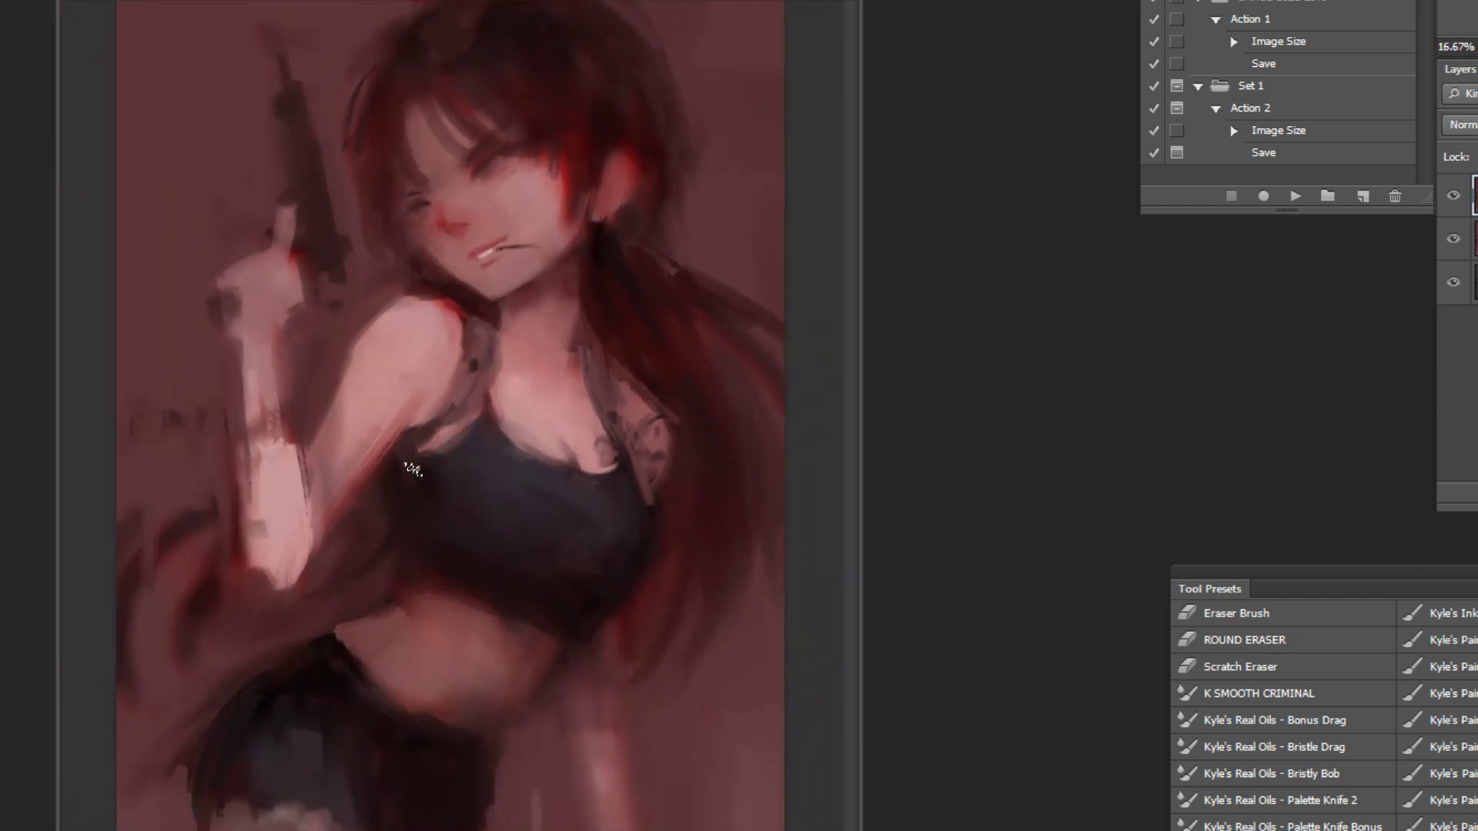
alt+click(729, 557)
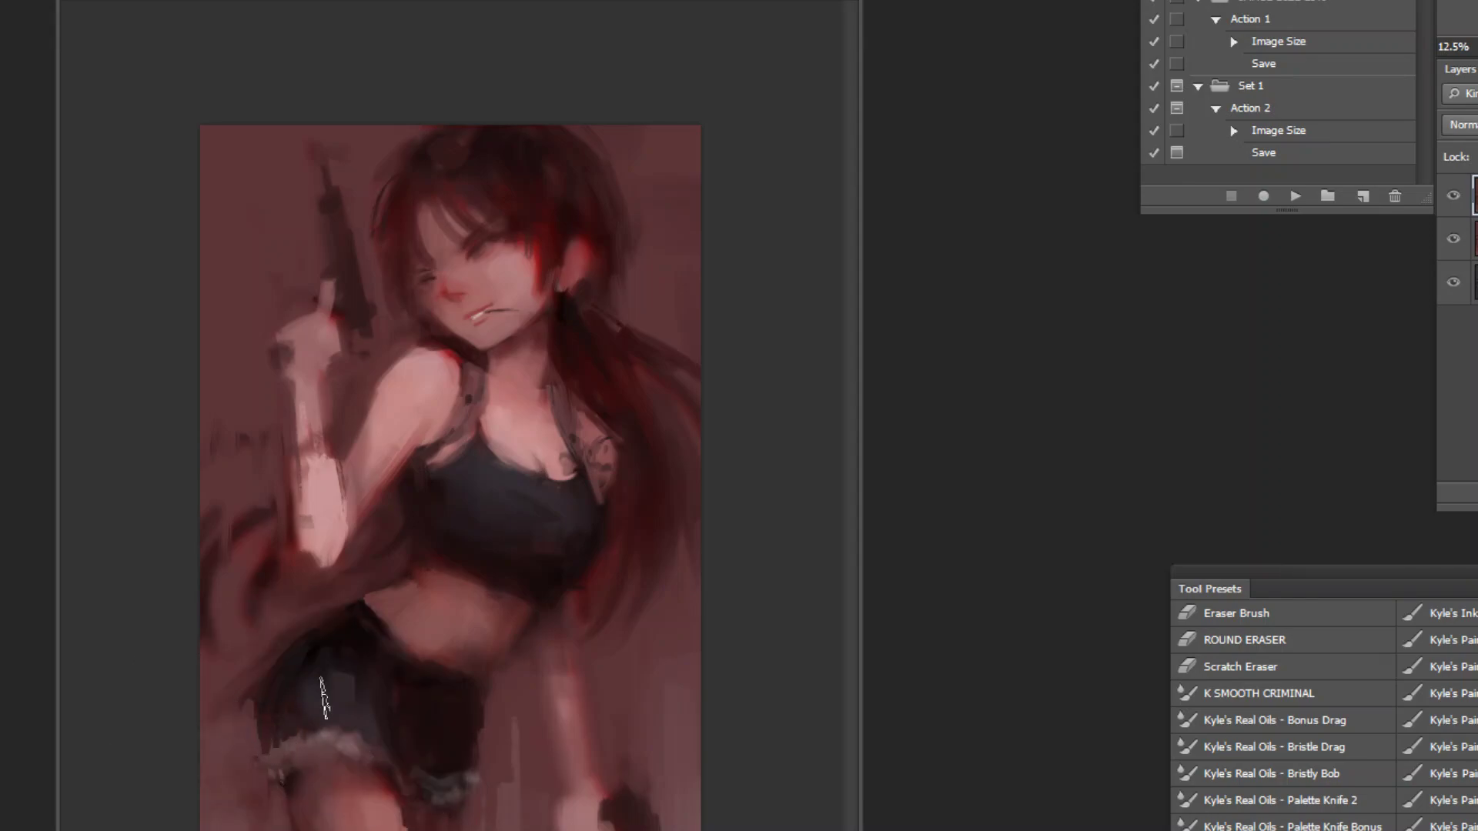
click(1296, 196)
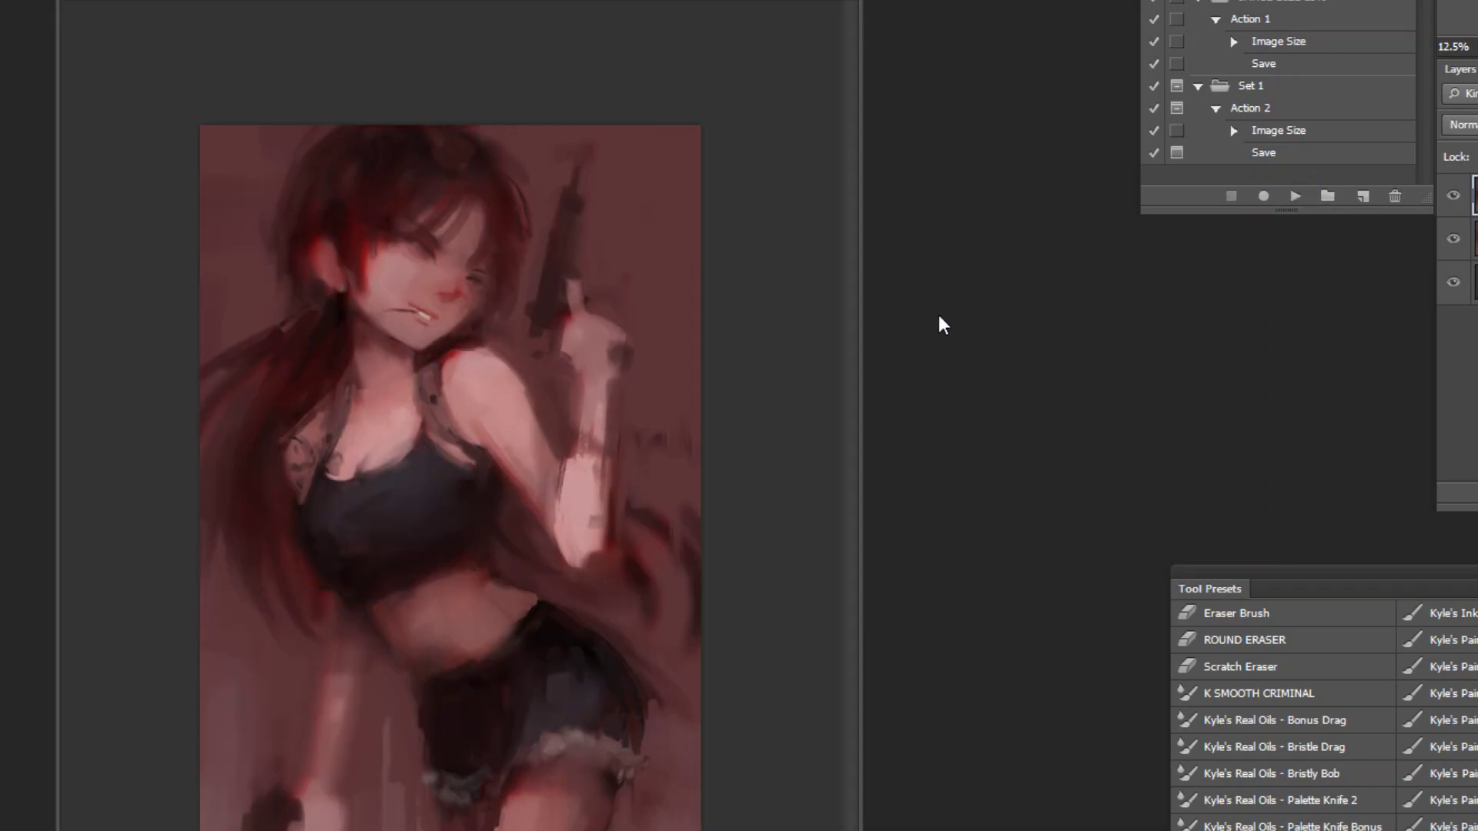
click(285, 163)
click(263, 162)
click(242, 162)
drag(284, 301, 298, 301)
key(ctrl+z)
mouse_move(248, 235)
mouse_down()
mouse_move(287, 300)
mouse_move(229, 332)
mouse_move(206, 402)
mouse_up()
key(ctrl+alt+z)
key(ctrl+alt+z)
Step: Repaint the hair edge behind the ear with the Kyle's Real Oils - Bristly Bob preset
alt+click(561, 469)
alt+click(589, 457)
alt+click(615, 444)
click(1329, 770)
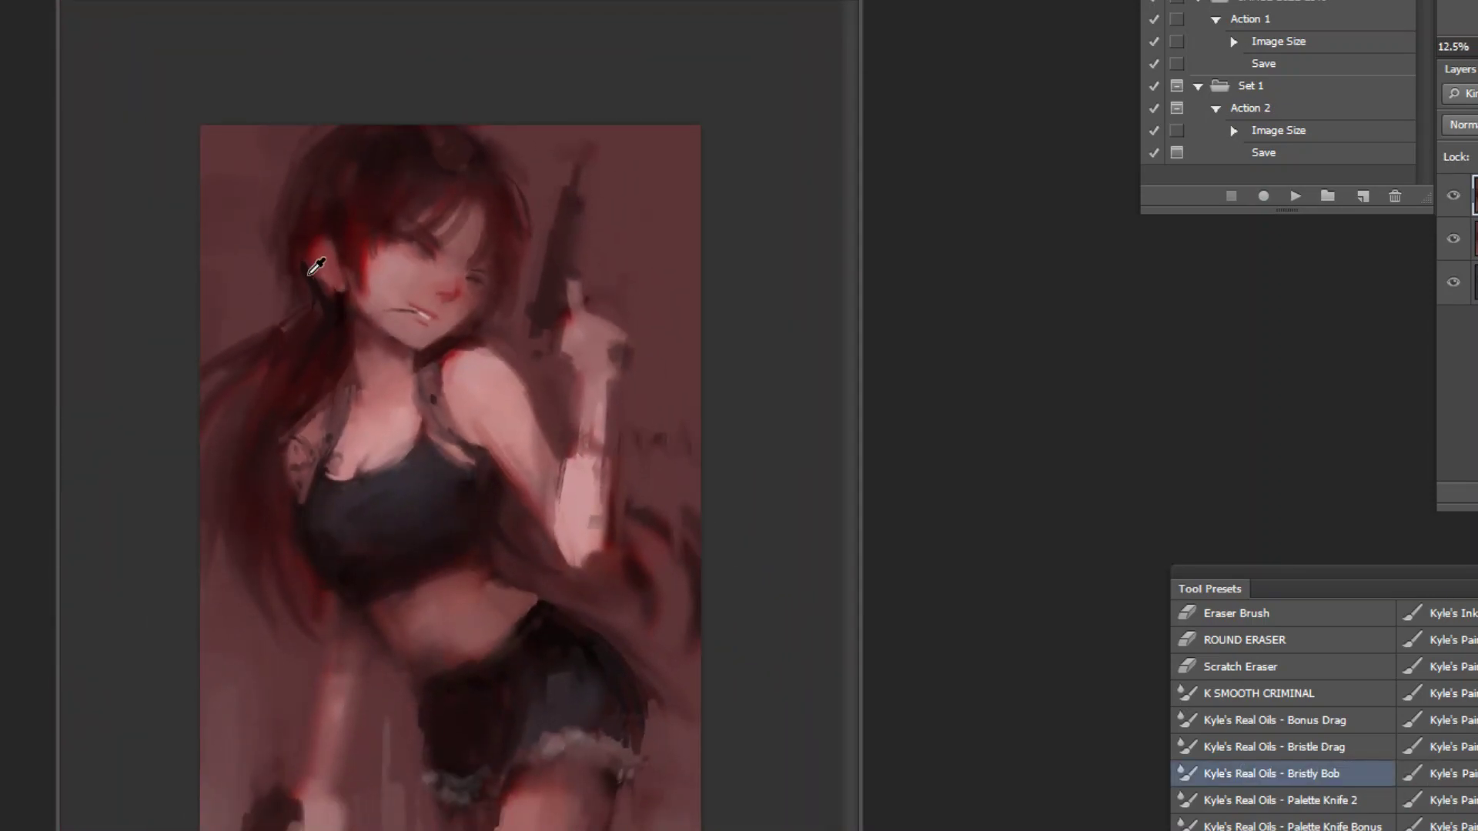
drag(271, 244, 302, 300)
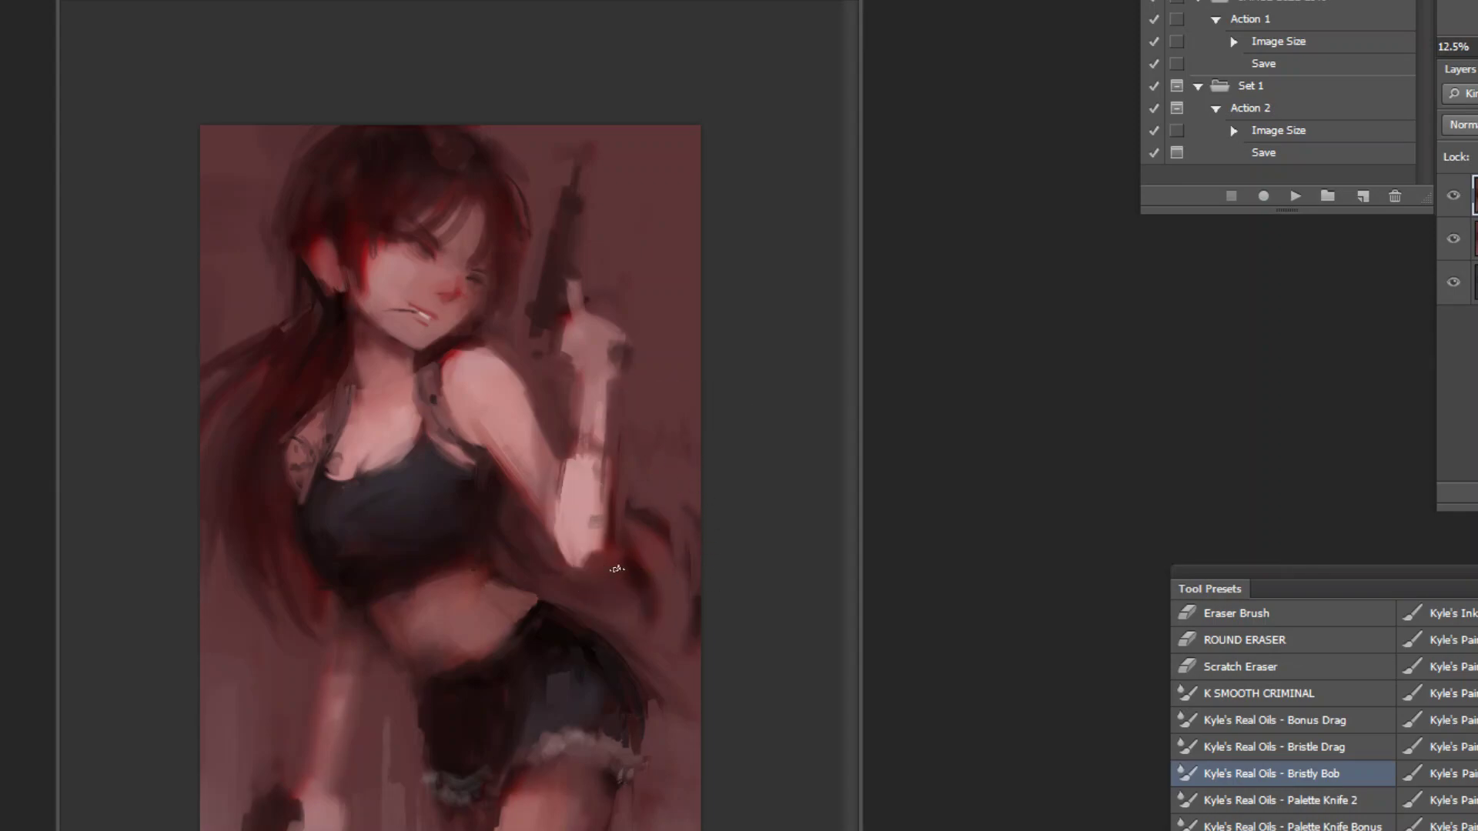
Step: Smooth the dark shading of the shorts and the black top's lower edge with broad strokes
key(ctrl+minus)
key(ctrl+minus)
key(ctrl+plus)
key(ctrl+plus)
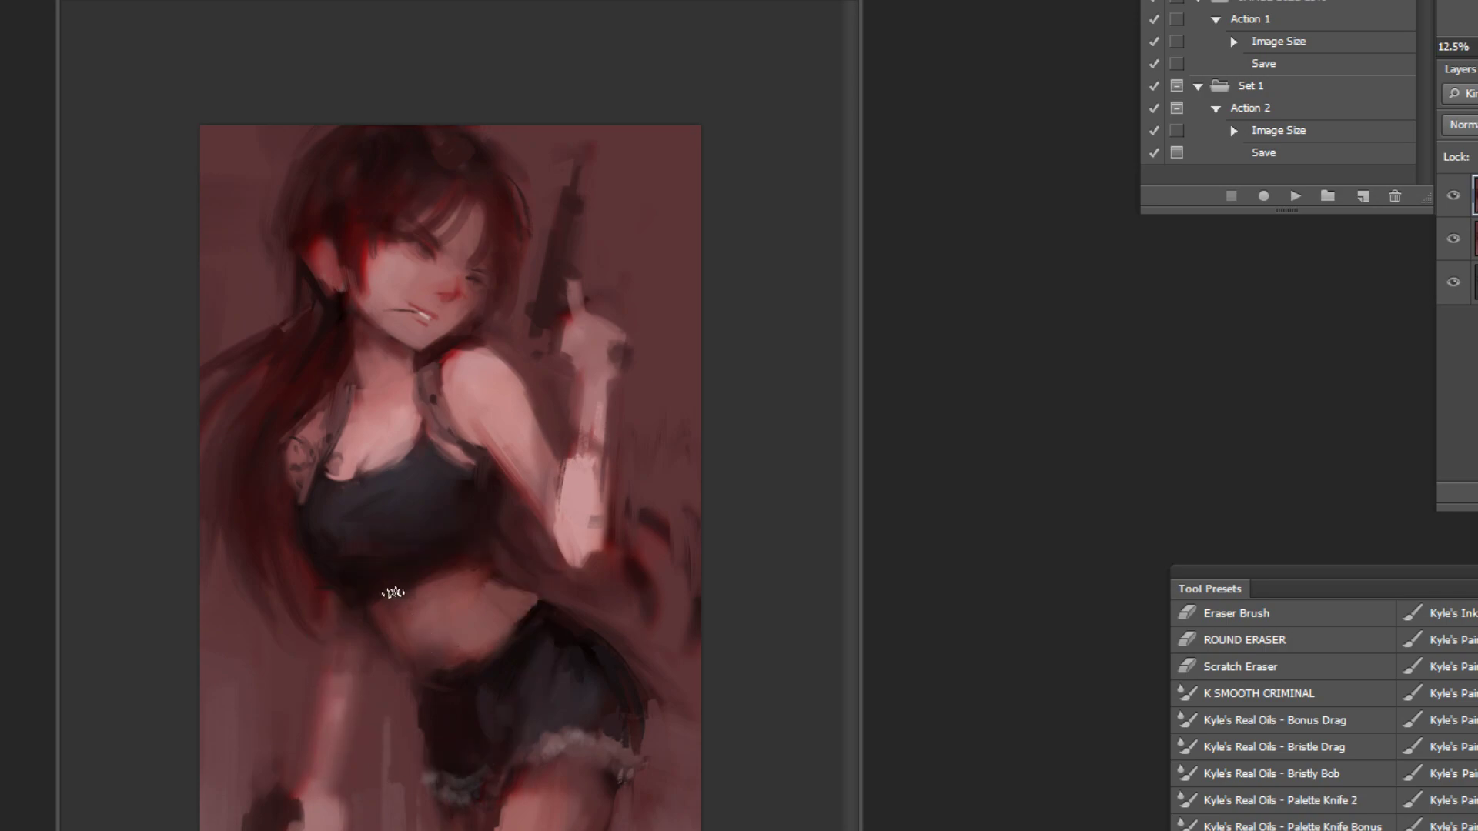
click(310, 667)
Step: Repaint the raised forearm with long light skin-tone strokes from the wrist to the elbow
ctrl+click(647, 268)
drag(585, 609, 627, 479)
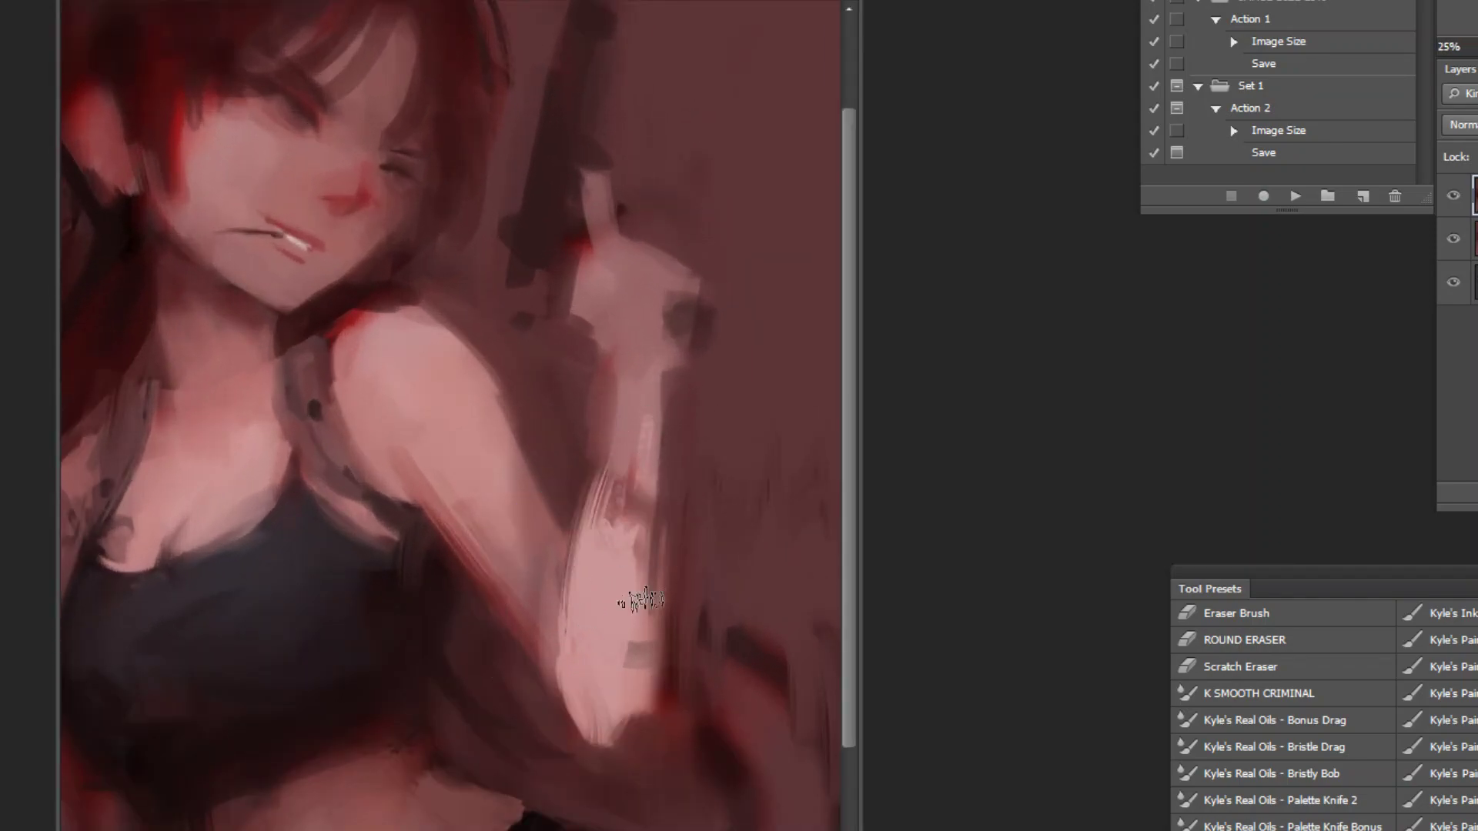
scroll(627, 479, down, 3)
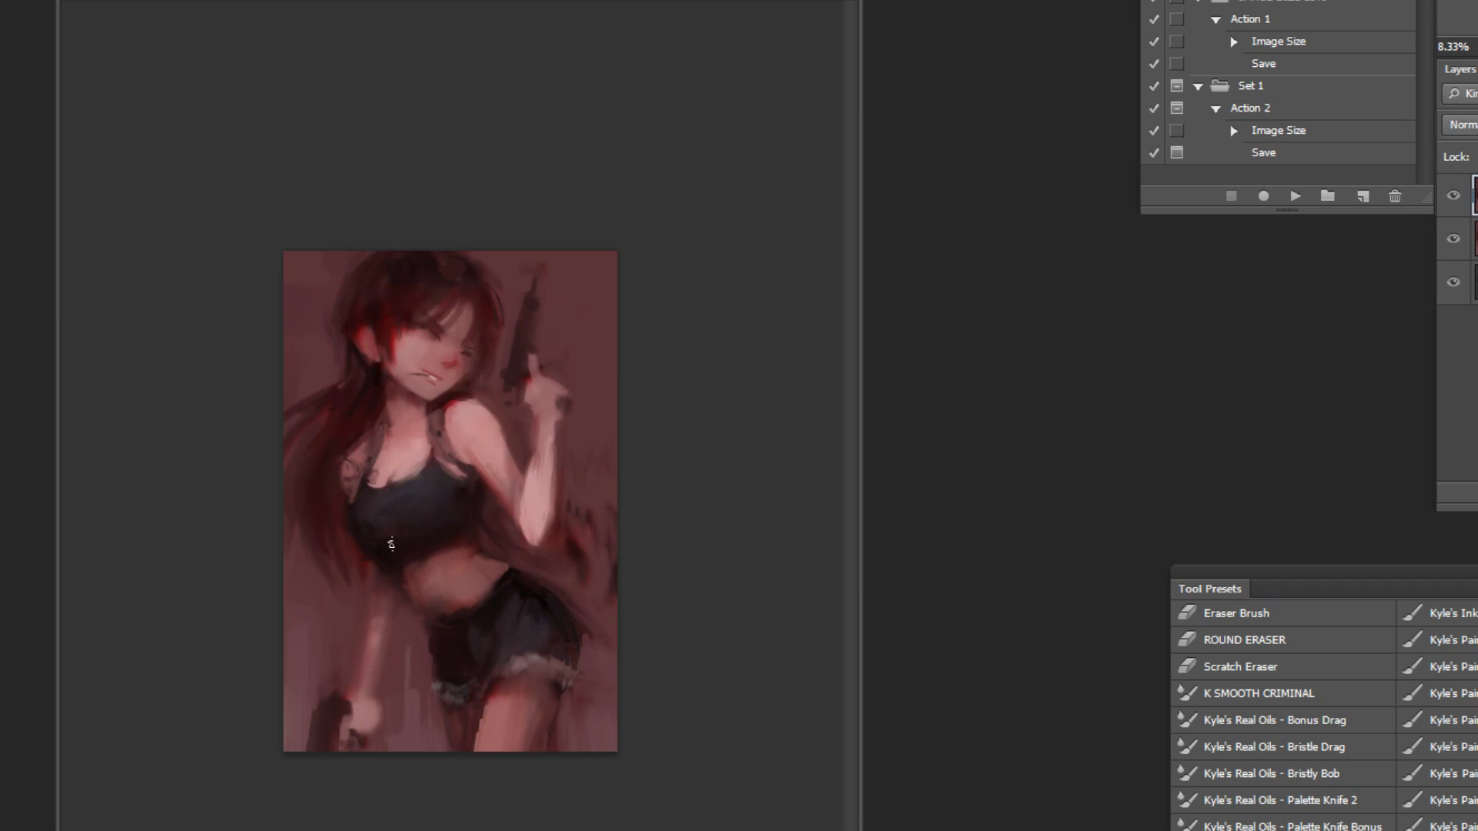
Step: Touch up the black top's neckline and strap edge beside the raised shoulder with a sampled colour
scroll(495, 511, up, 4)
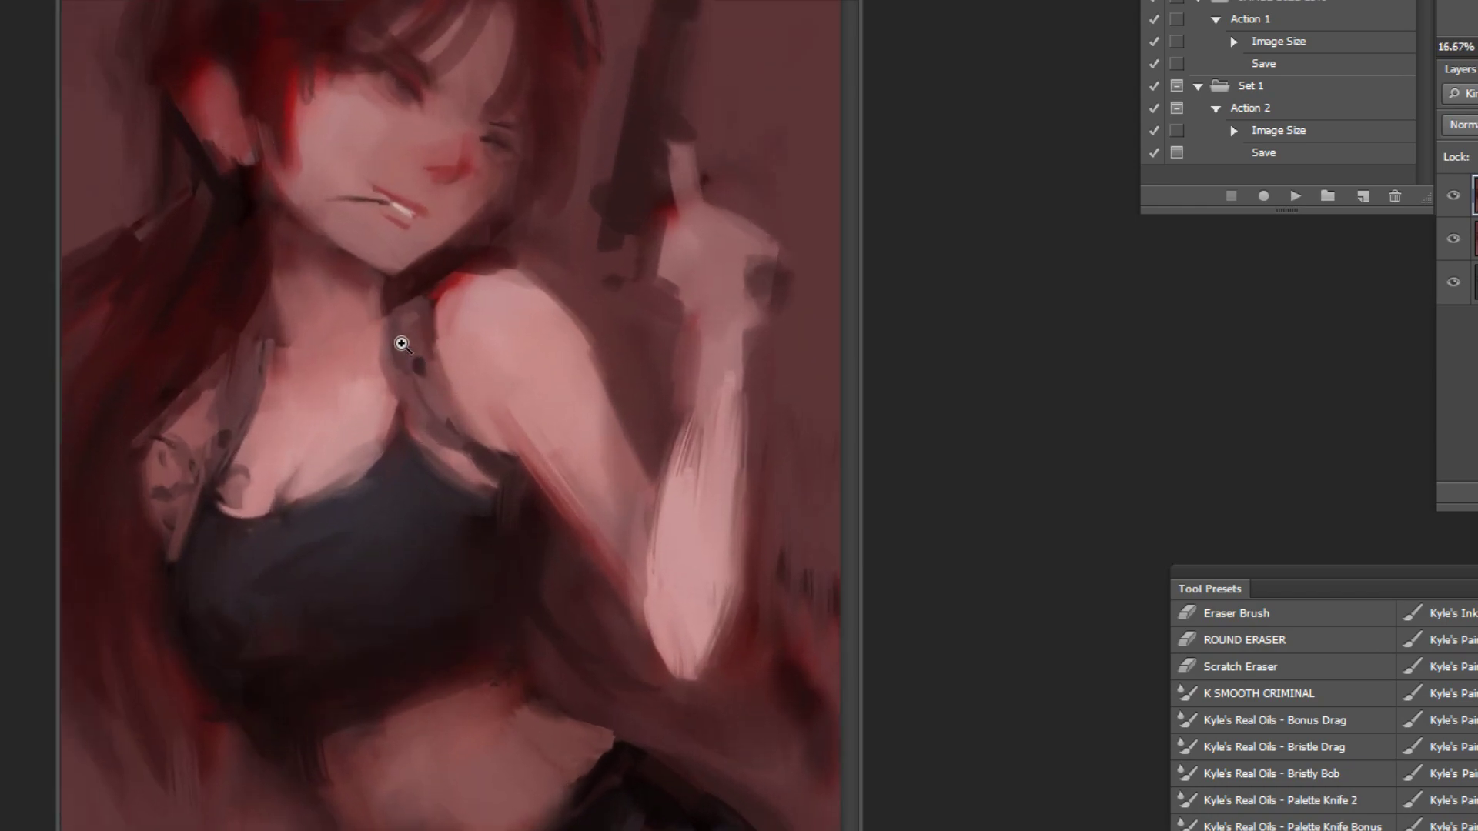
alt+click(435, 443)
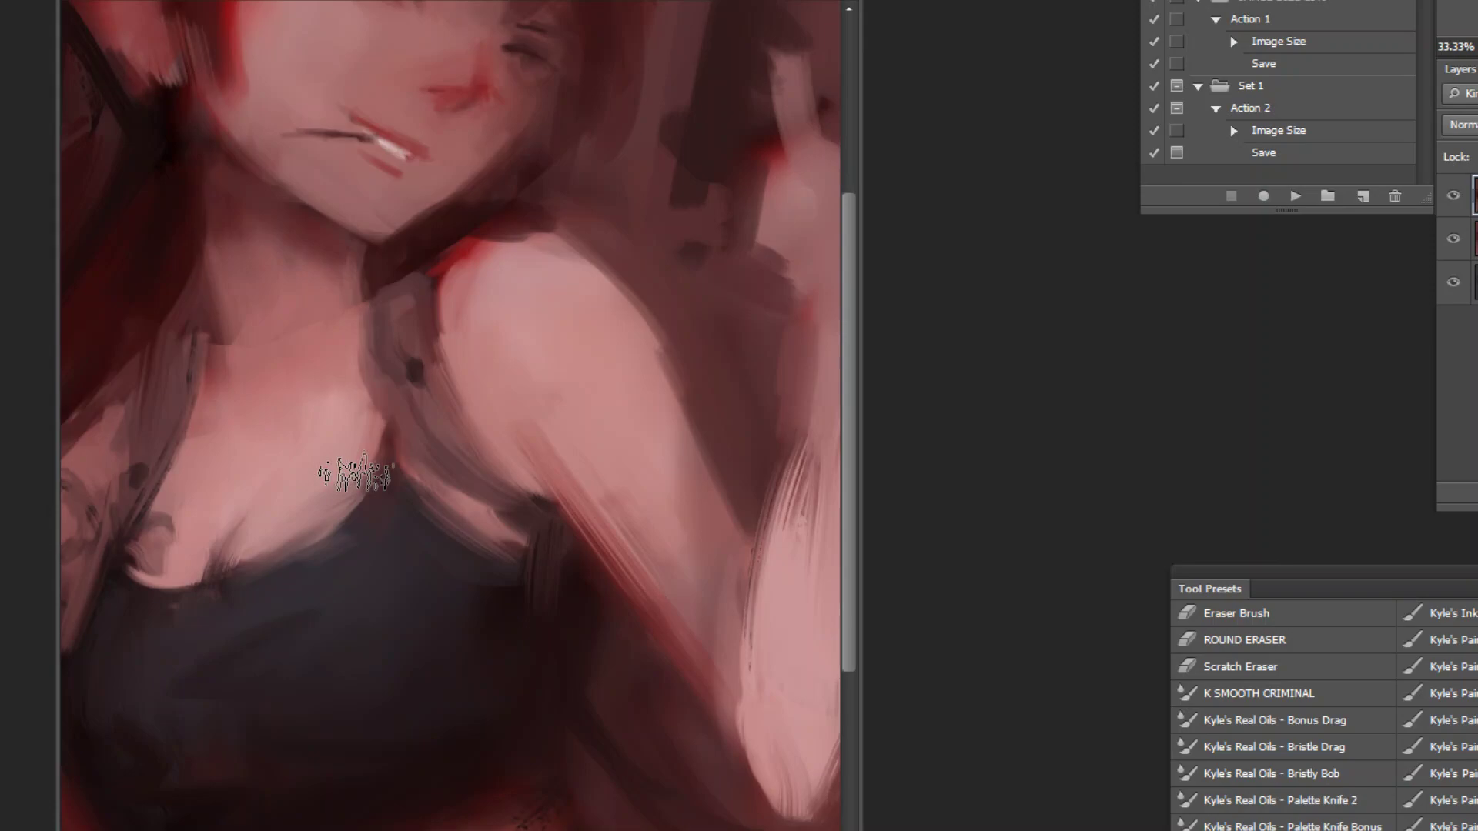
scroll(453, 331, down, 2)
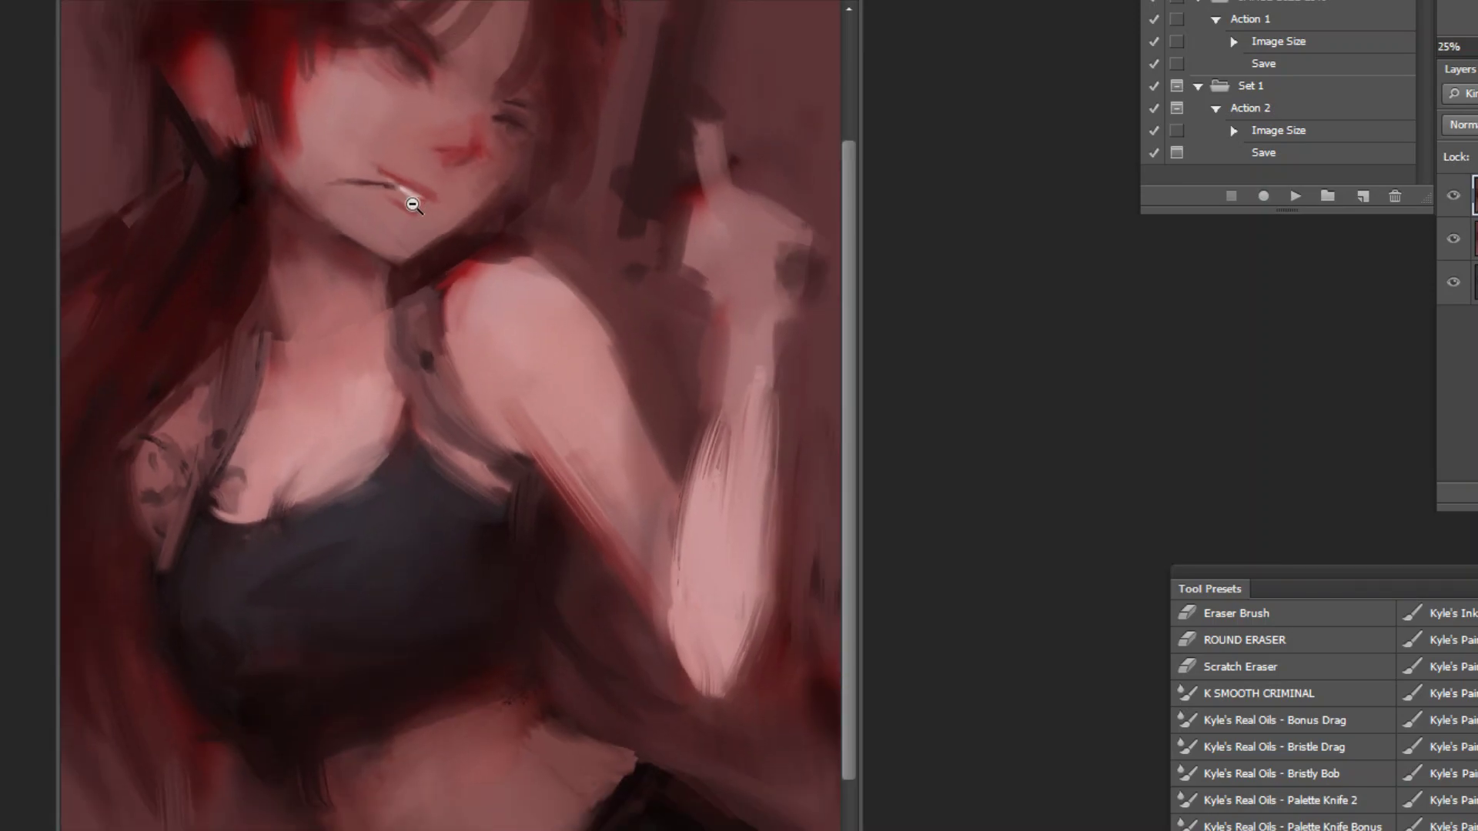
Step: Blend the neck under the jaw into the top of the shoulder strap with sampled colours
scroll(314, 159, up, 2)
alt+click(504, 497)
alt+click(533, 449)
alt+click(587, 514)
drag(548, 465, 596, 548)
drag(538, 458, 524, 564)
alt+click(452, 501)
drag(462, 447, 499, 460)
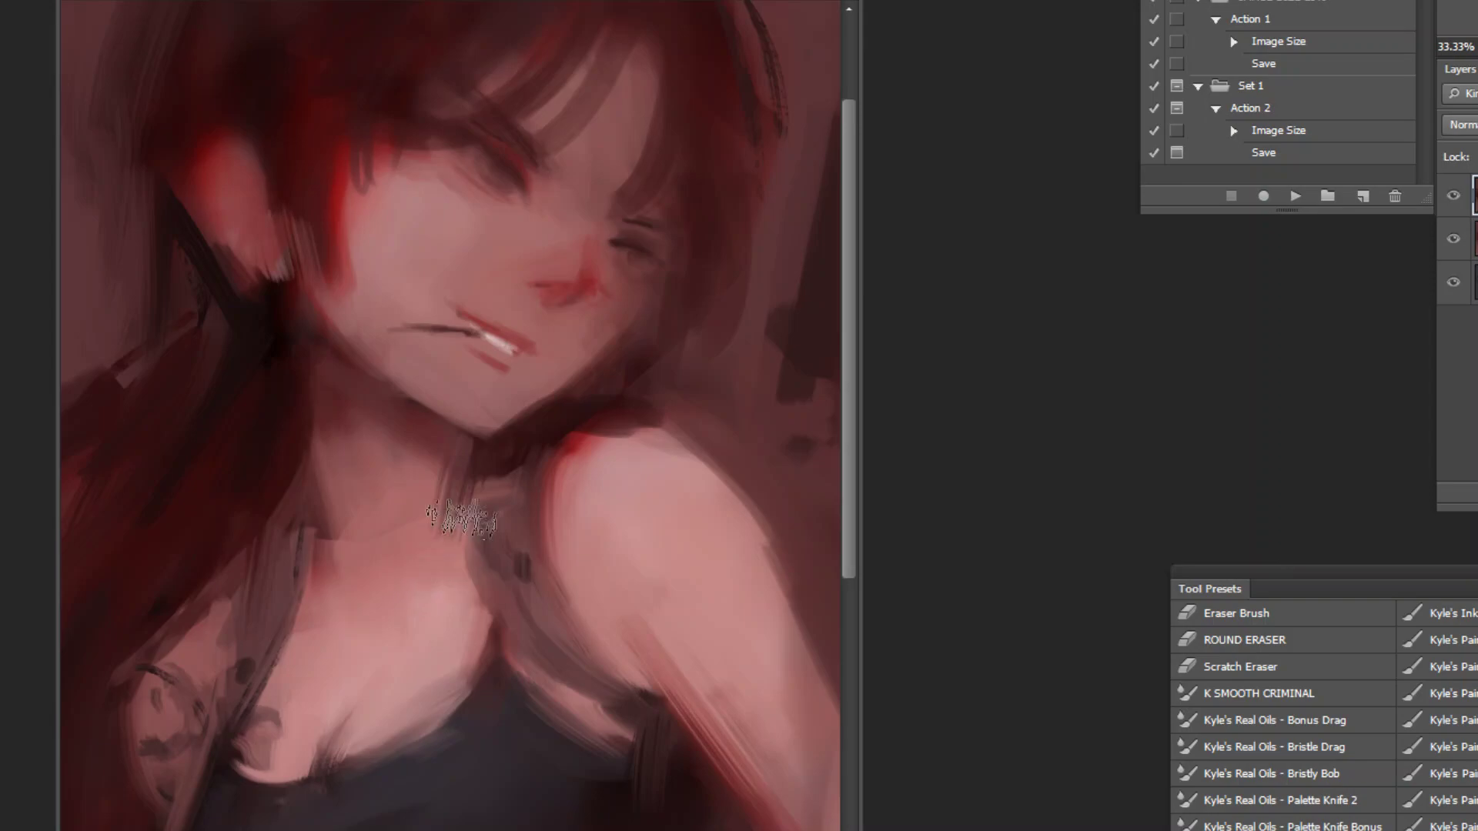
Step: Refine the ear's lower edge and the dark hair beneath it with sampled colours
alt+click(315, 429)
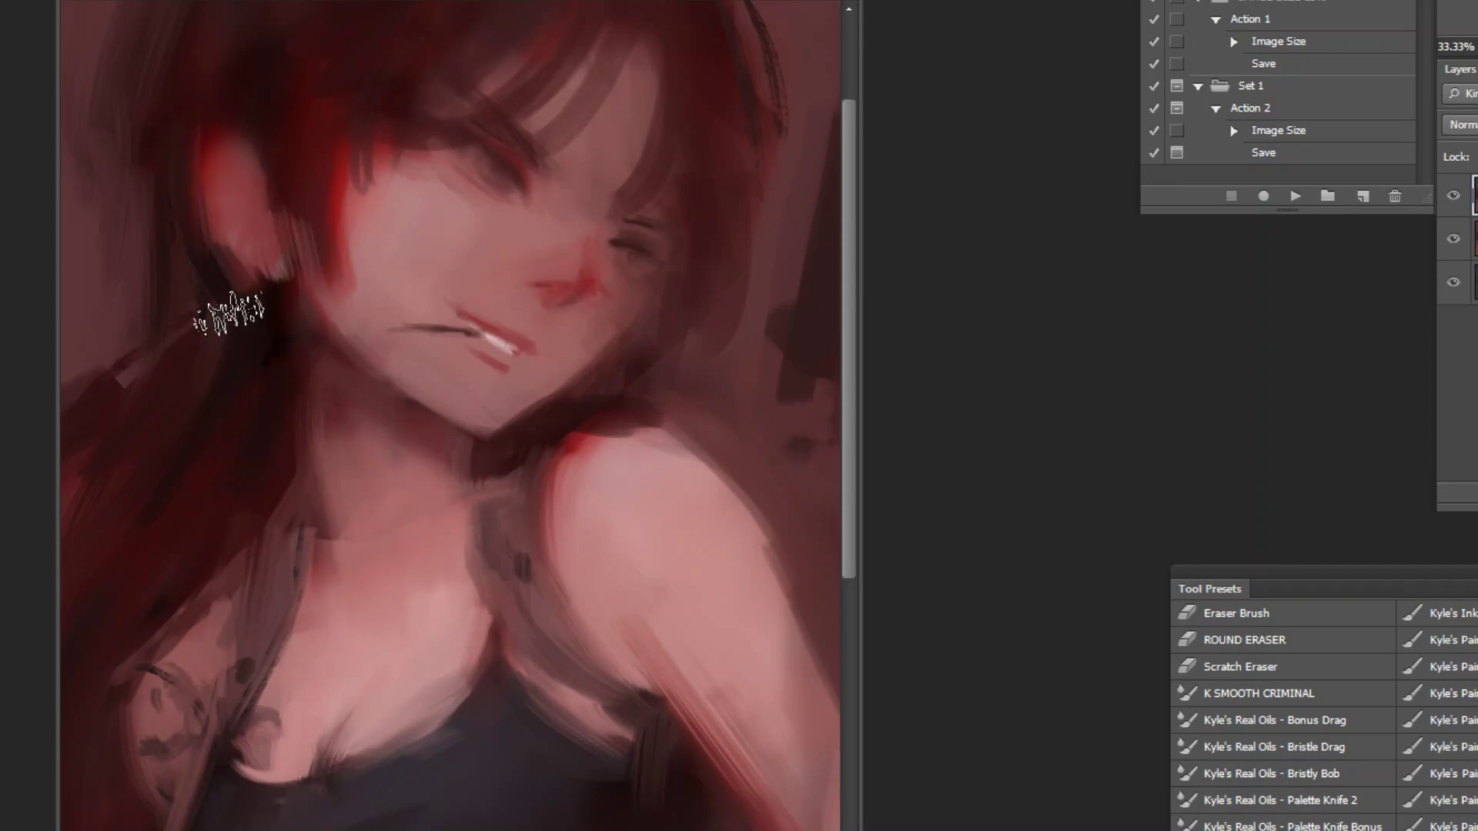
ctrl+click(256, 94)
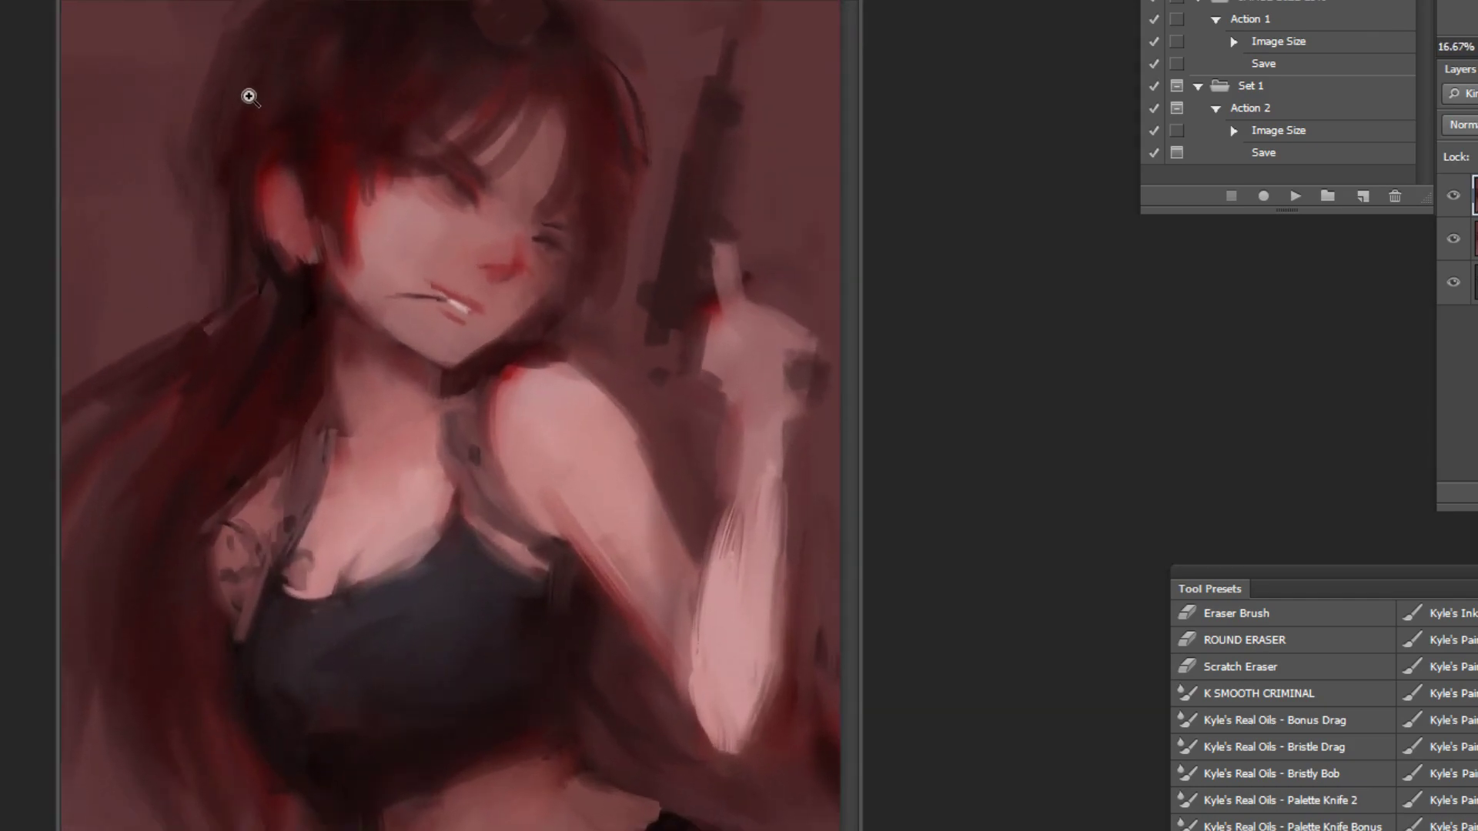
ctrl+click(246, 94)
ctrl+click(246, 94)
alt+click(367, 509)
drag(362, 485, 392, 450)
key(ctrl+z)
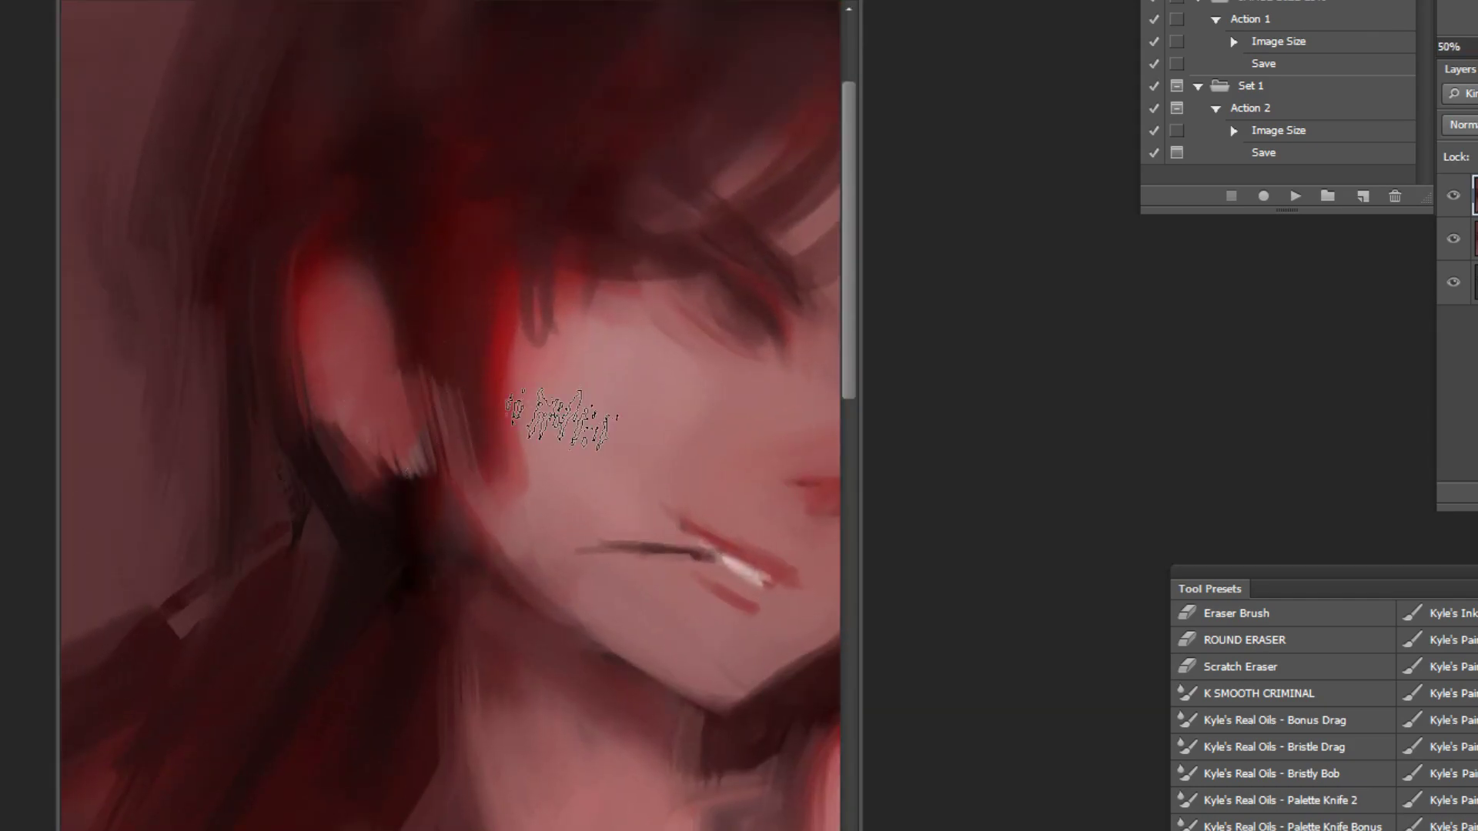
alt+click(356, 510)
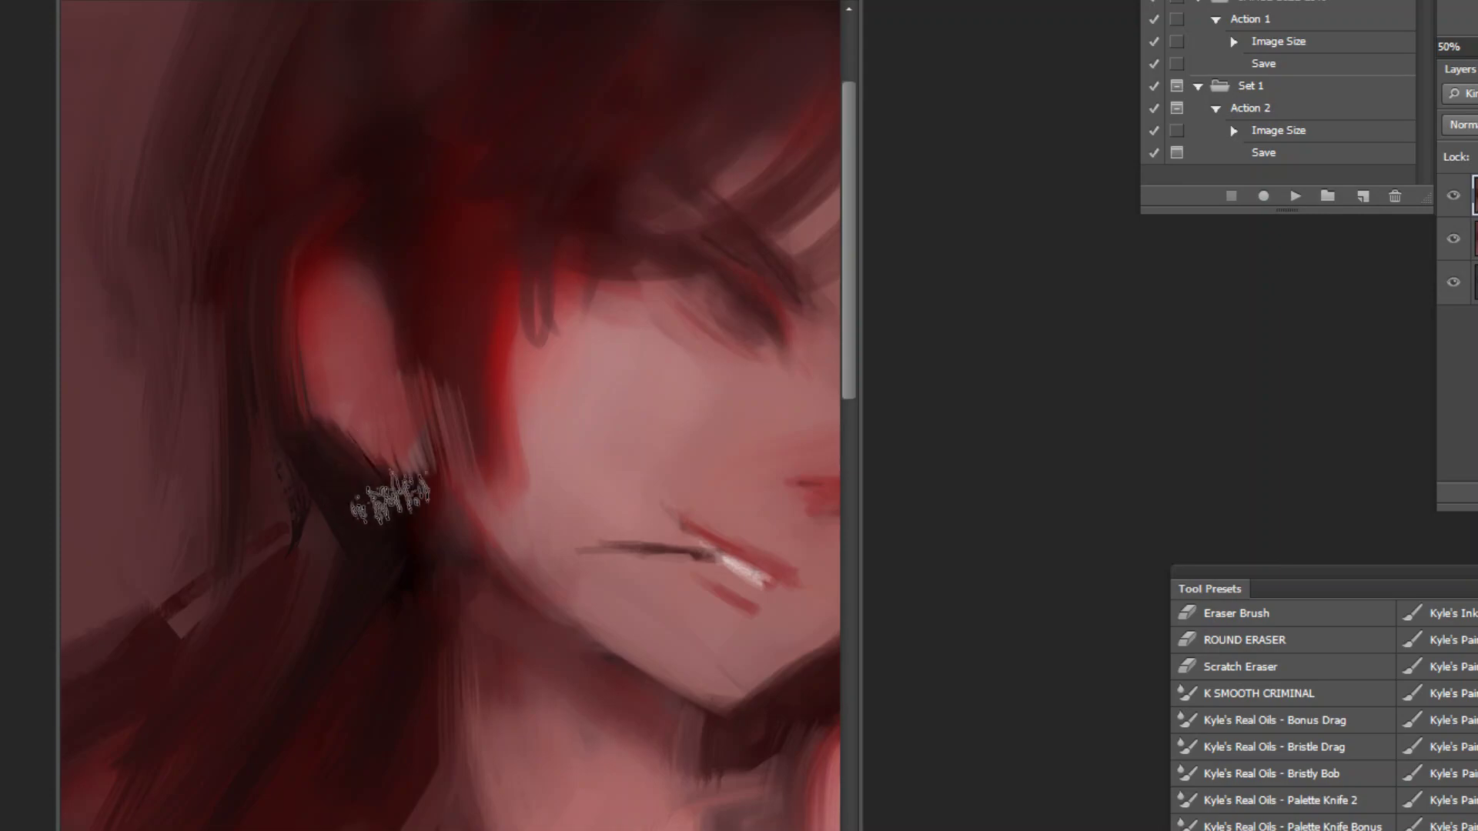
Step: Add a reddish collarbone stroke on the upper chest with a sampled colour, and flip the canvas horizontally
alt+click(729, 435)
scroll(729, 435, down, 3)
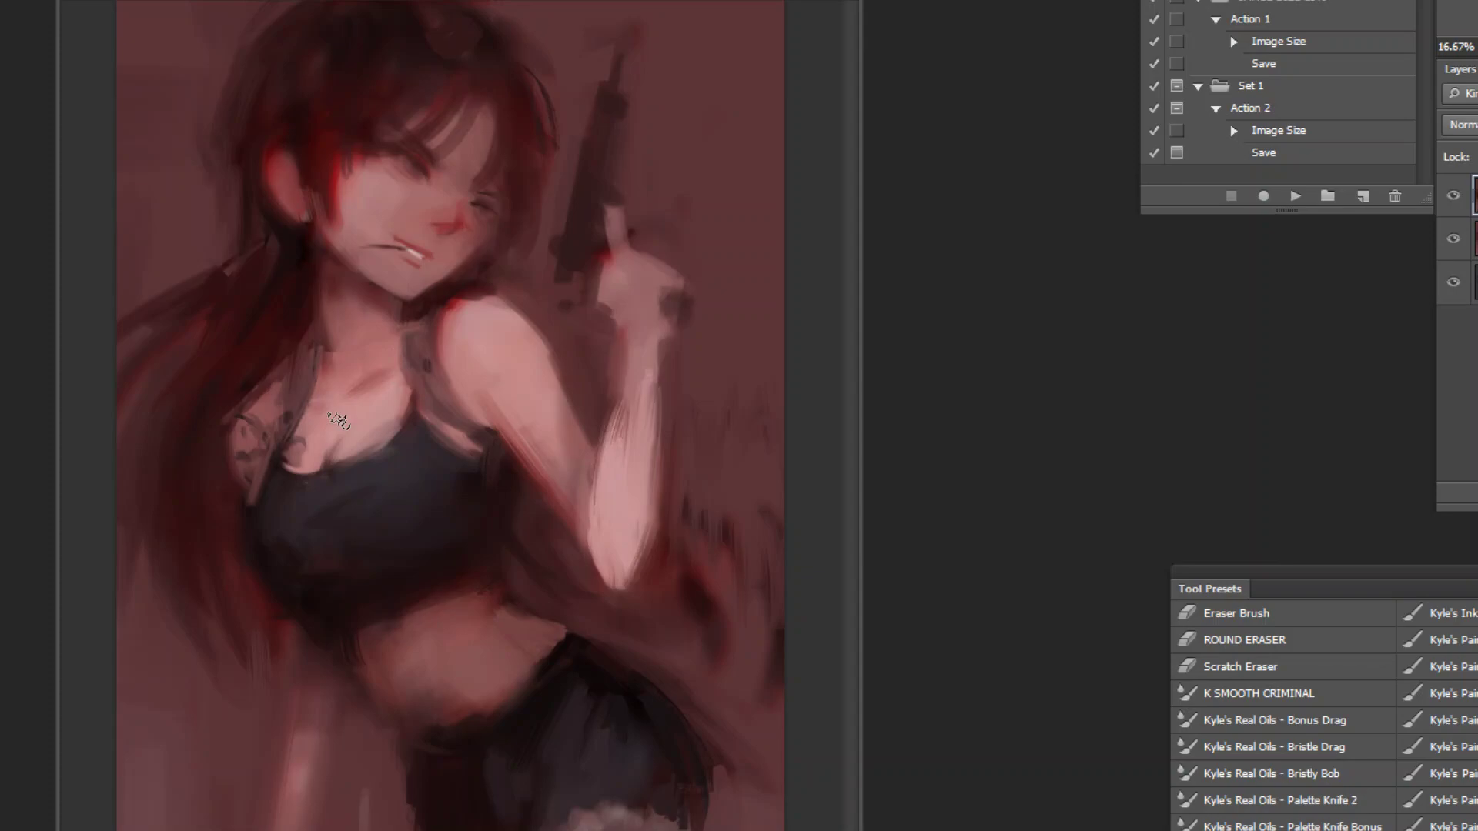
click(1295, 196)
Step: Refine the upper contour of the raised arm's shoulder with a sampled colour
key(z)
click(527, 311)
click(527, 310)
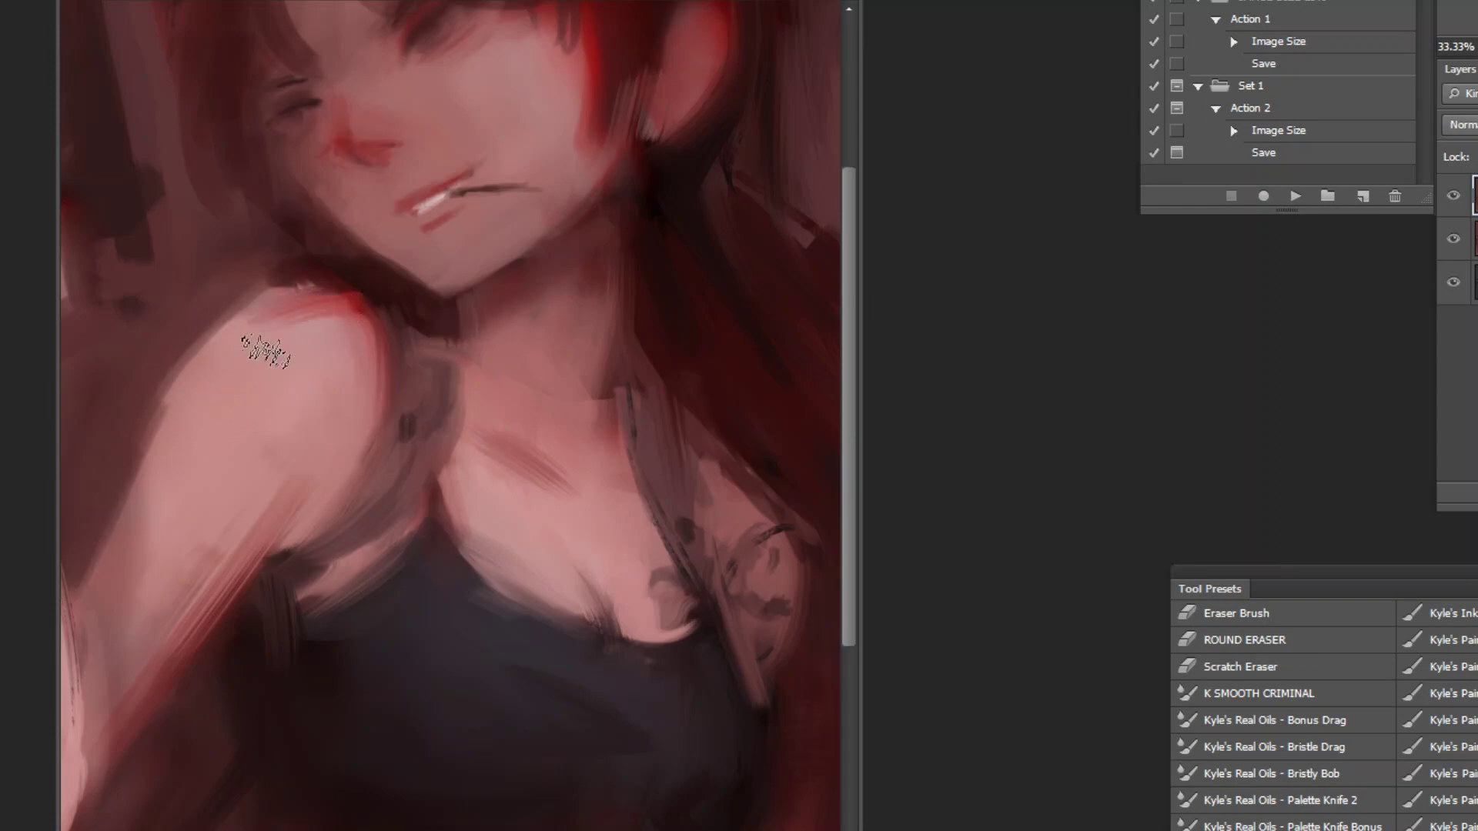
alt+click(241, 295)
Step: Choose the FLAT BREAD brush preset for working on the whole figure
key(z)
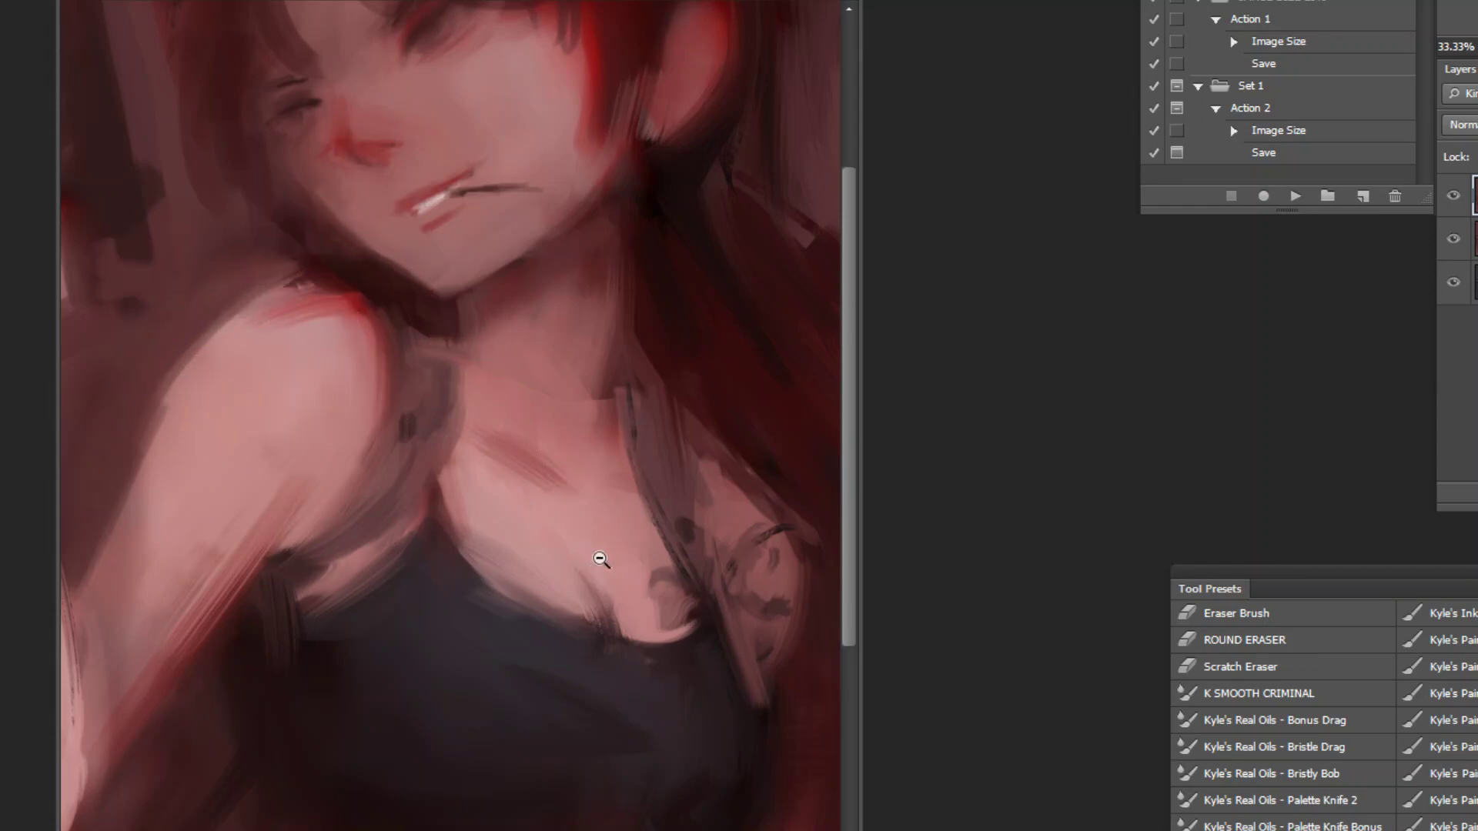
alt+click(600, 584)
alt+click(657, 603)
key(ctrl+minus)
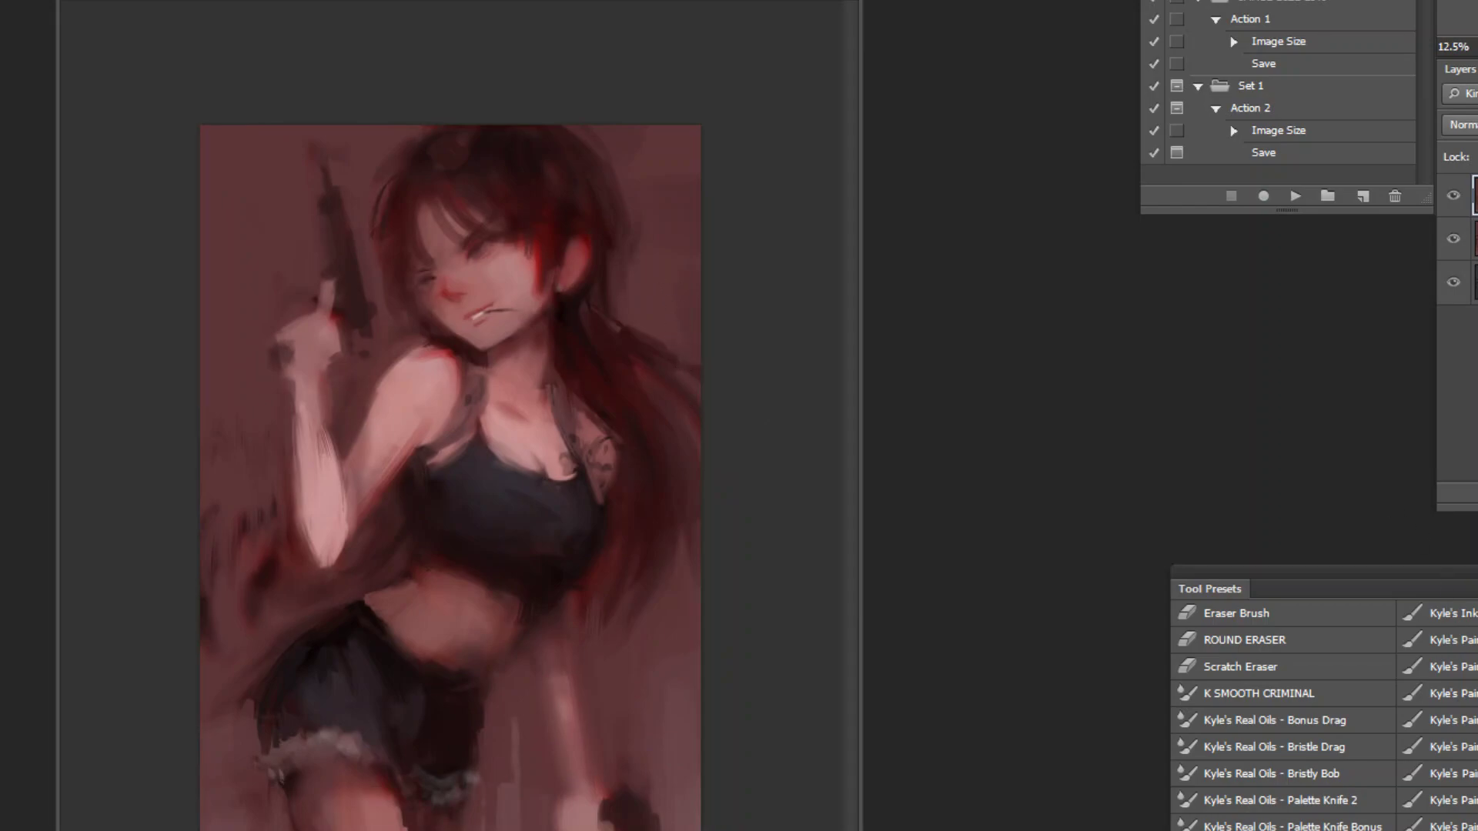
scroll(1324, 716, down, 10)
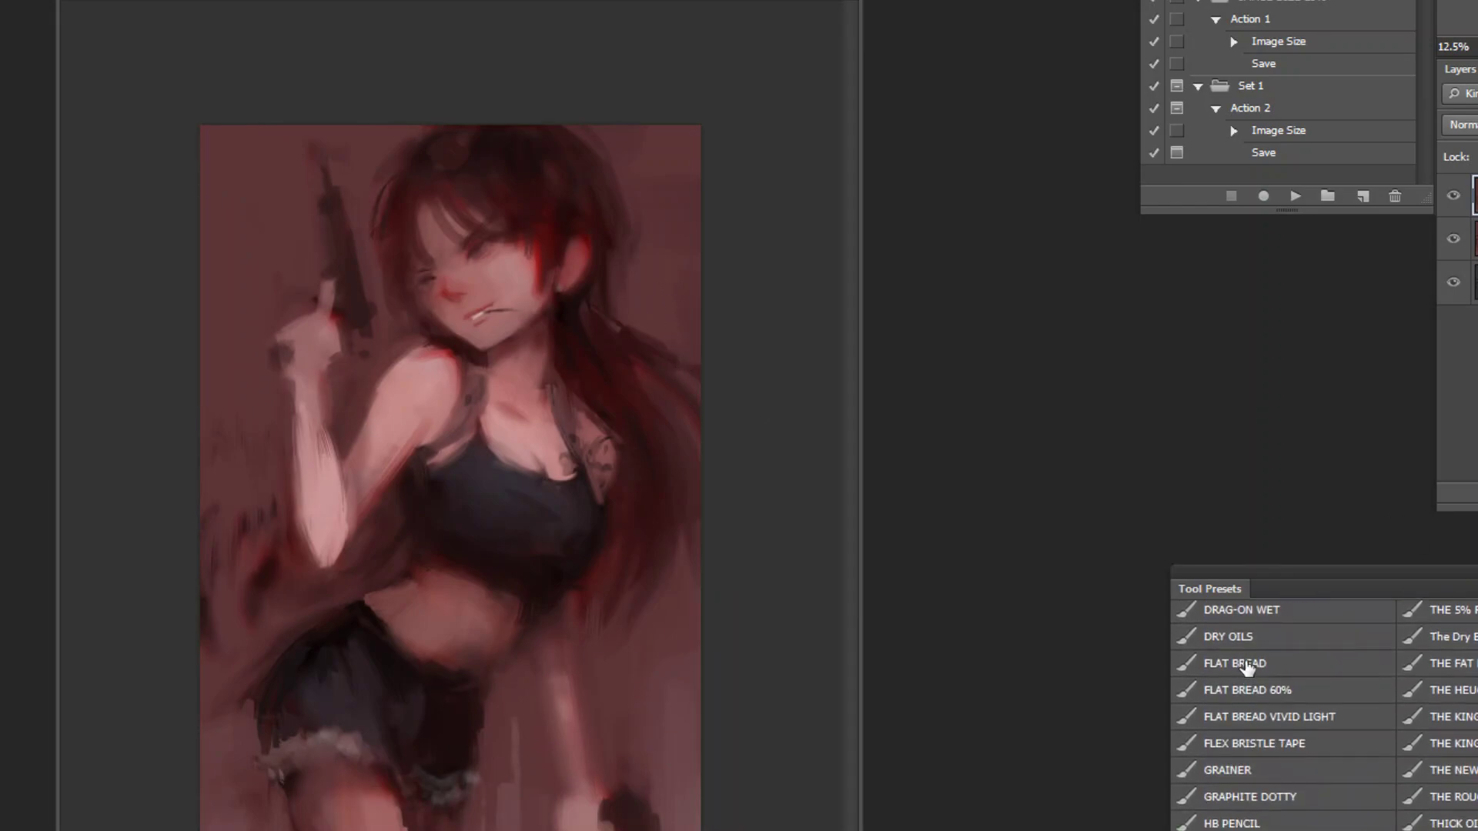
click(1247, 668)
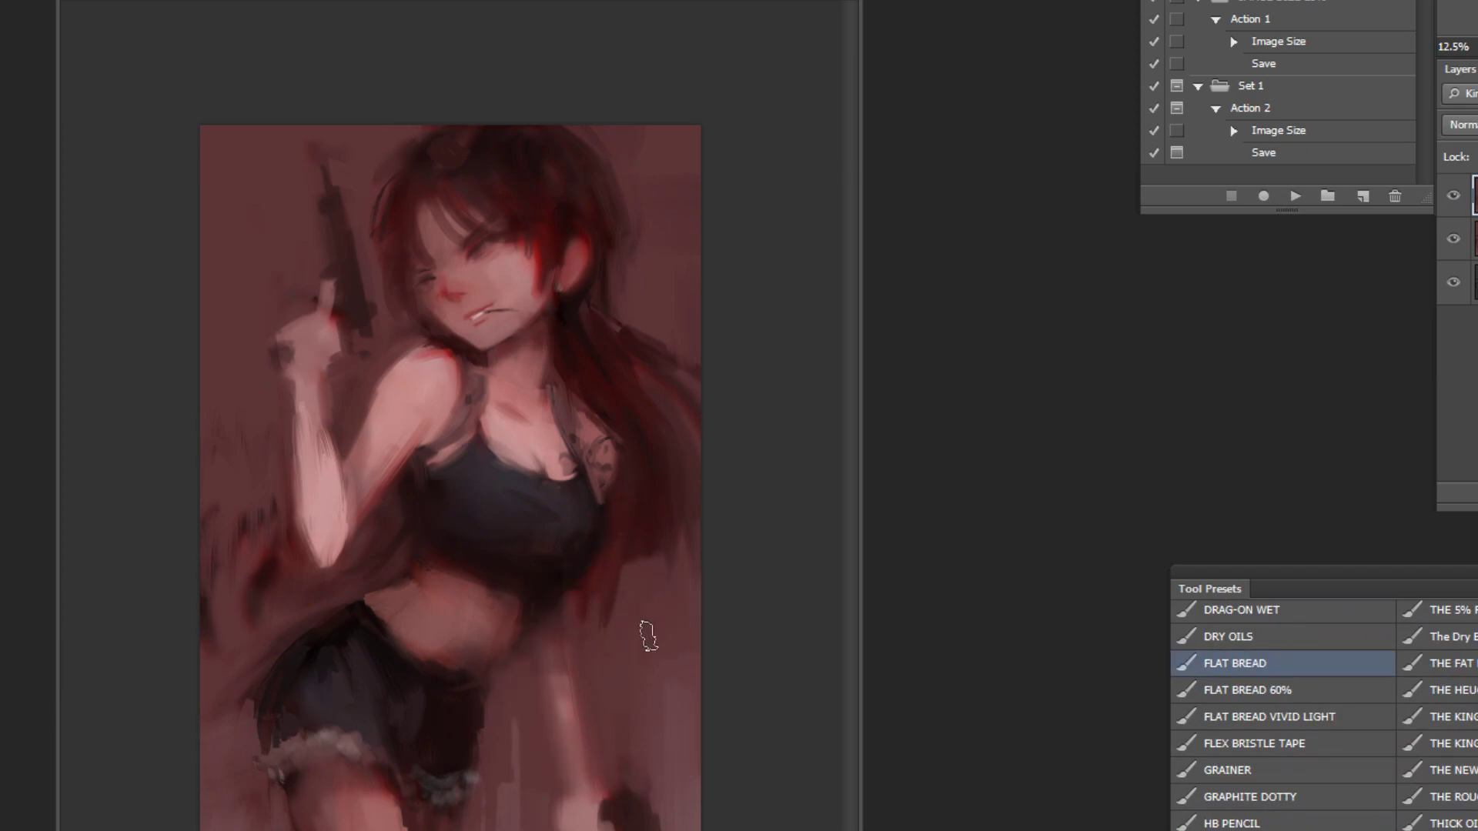
mouse_move(693, 508)
mouse_down()
mouse_move(678, 596)
mouse_move(647, 557)
mouse_up()
mouse_move(658, 487)
mouse_down()
mouse_move(640, 554)
mouse_move(653, 543)
mouse_up()
key(ctrl+alt+z)
key(ctrl+alt+z)
key(ctrl+alt+z)
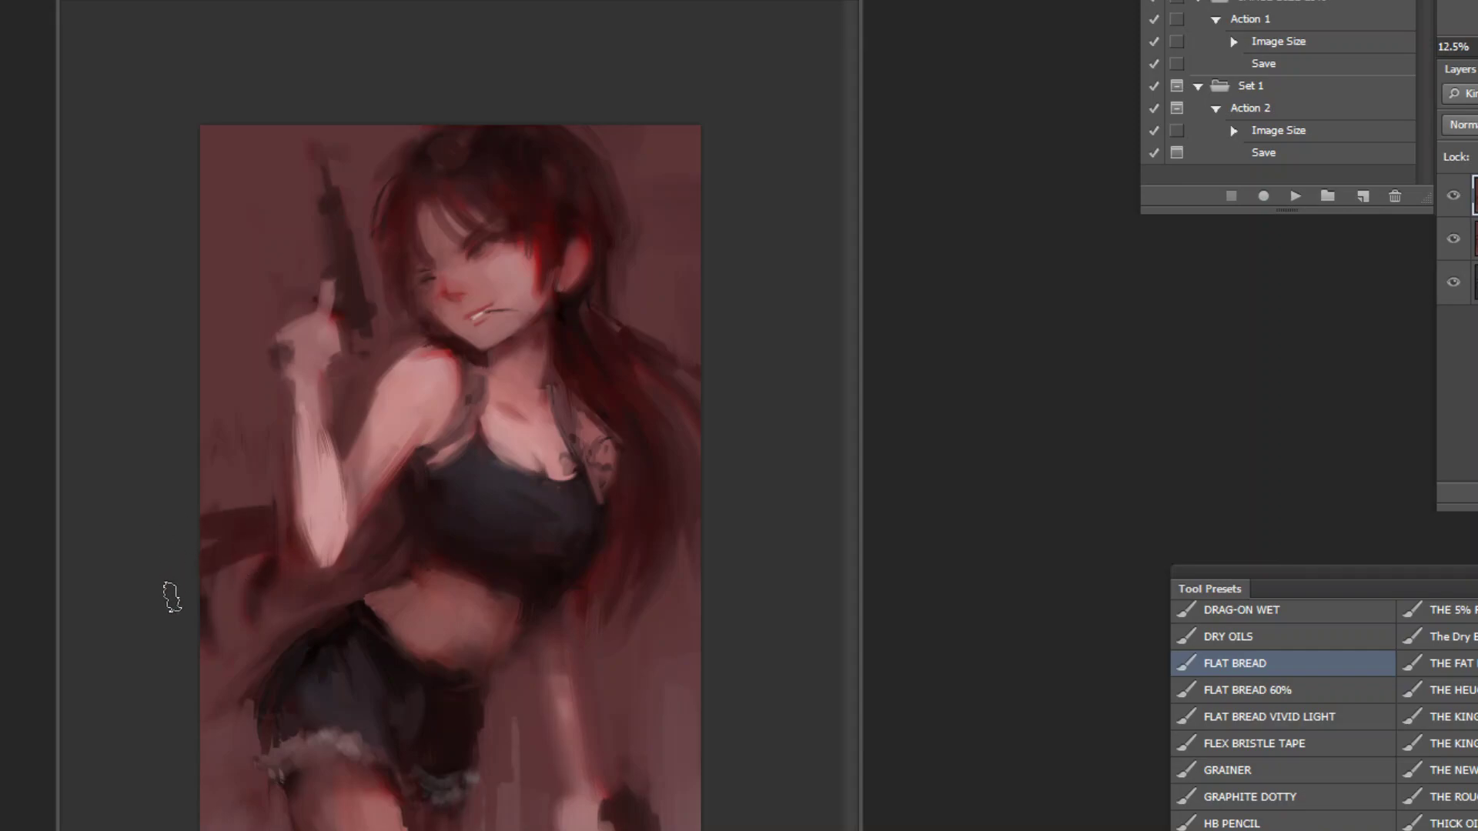
Step: Refine the dark horizontal shape in the background behind the raised elbow and try reshaping strokes along the ponytail's outer edge
drag(275, 529, 207, 556)
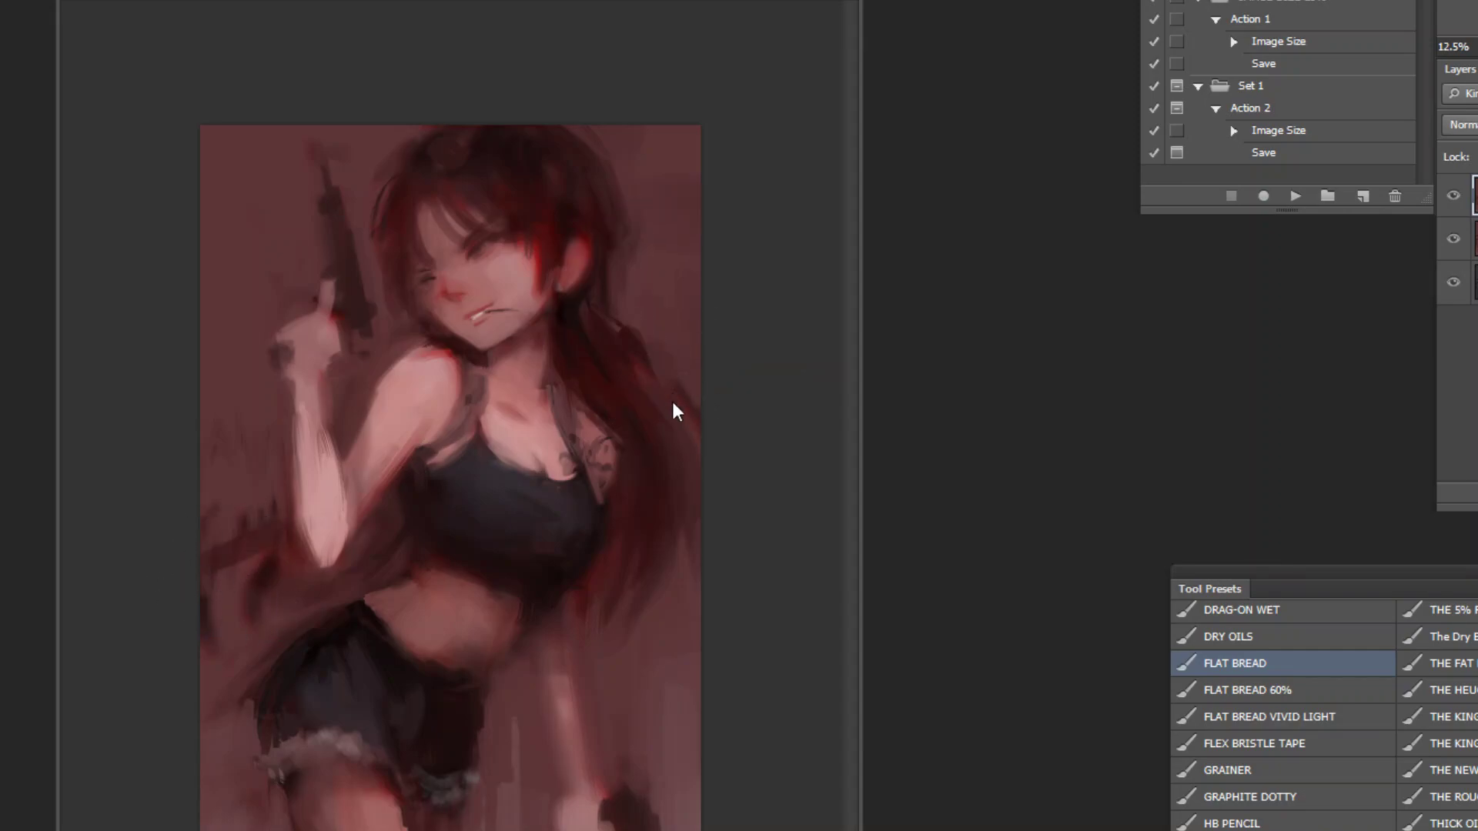
drag(633, 319, 649, 449)
drag(653, 386, 647, 531)
key(ctrl+alt+z)
drag(656, 450, 626, 330)
drag(678, 407, 647, 337)
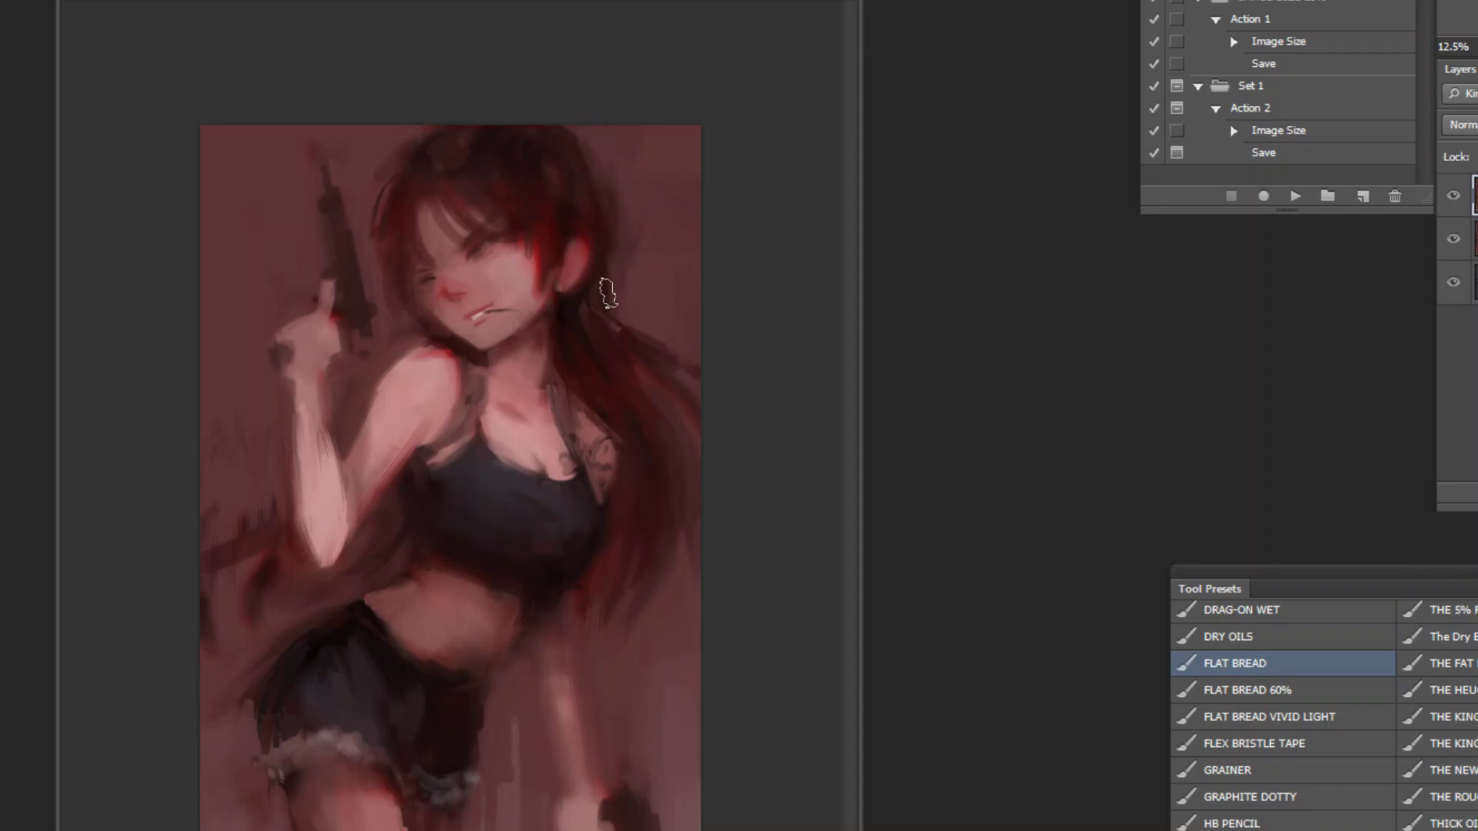
Step: Trim the ponytail's outer side and lower end by painting over them with sampled background colours and an enlarged brush
mouse_move(654, 307)
mouse_down()
mouse_move(691, 431)
mouse_move(683, 531)
mouse_up()
mouse_move(661, 356)
mouse_down()
mouse_move(676, 400)
mouse_move(634, 611)
mouse_up()
alt+click(668, 407)
key(])
key(])
key(])
key(])
key(])
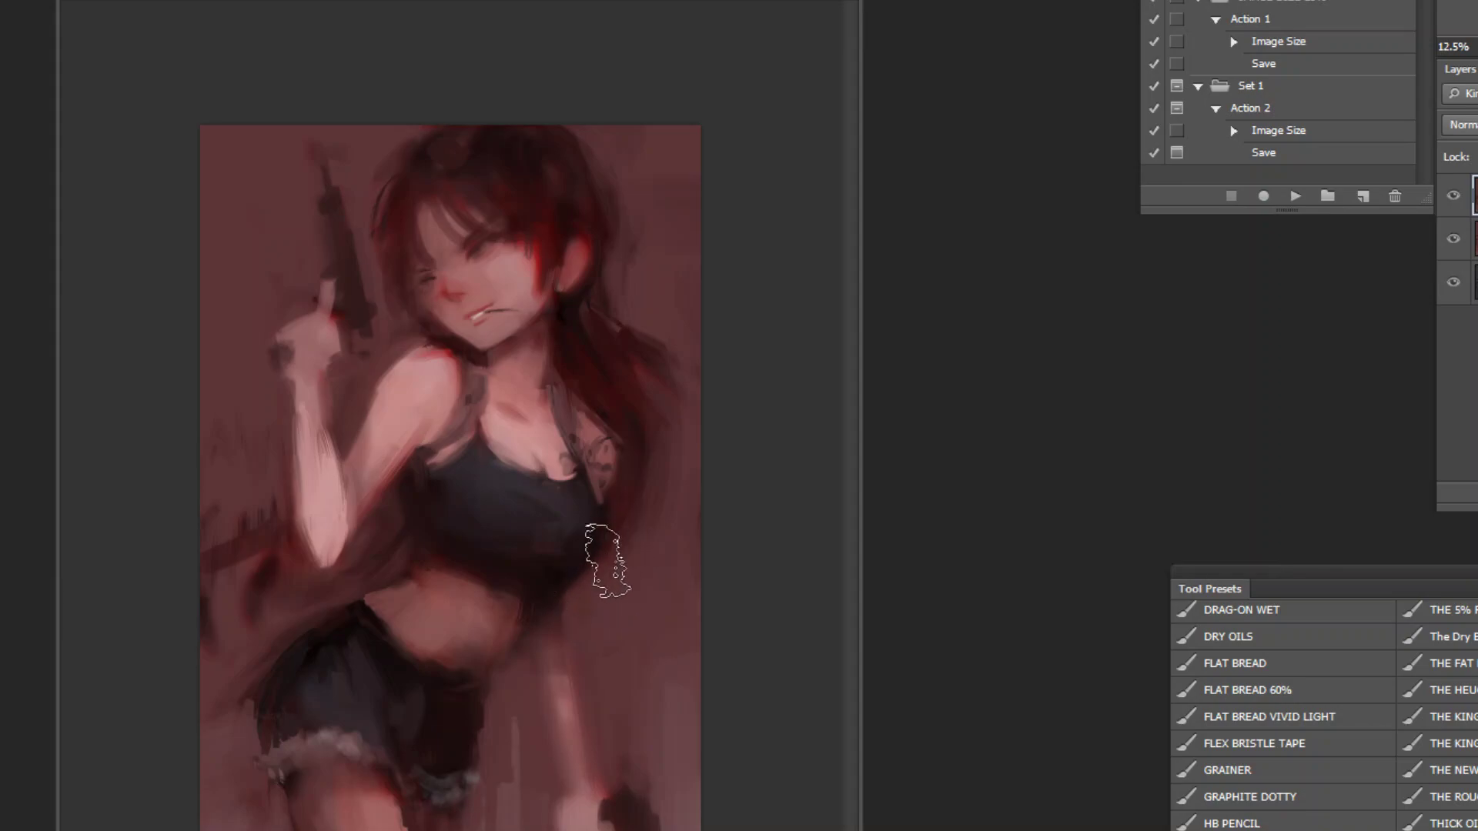
scroll(604, 528, up, 2)
alt+click(682, 539)
mouse_move(716, 502)
mouse_down()
mouse_move(696, 554)
mouse_move(688, 535)
mouse_up()
Step: Soften the upper lip and thin the lower lip with sampled colours and a smaller brush
key([)
key([)
key([)
key([)
key([)
key([)
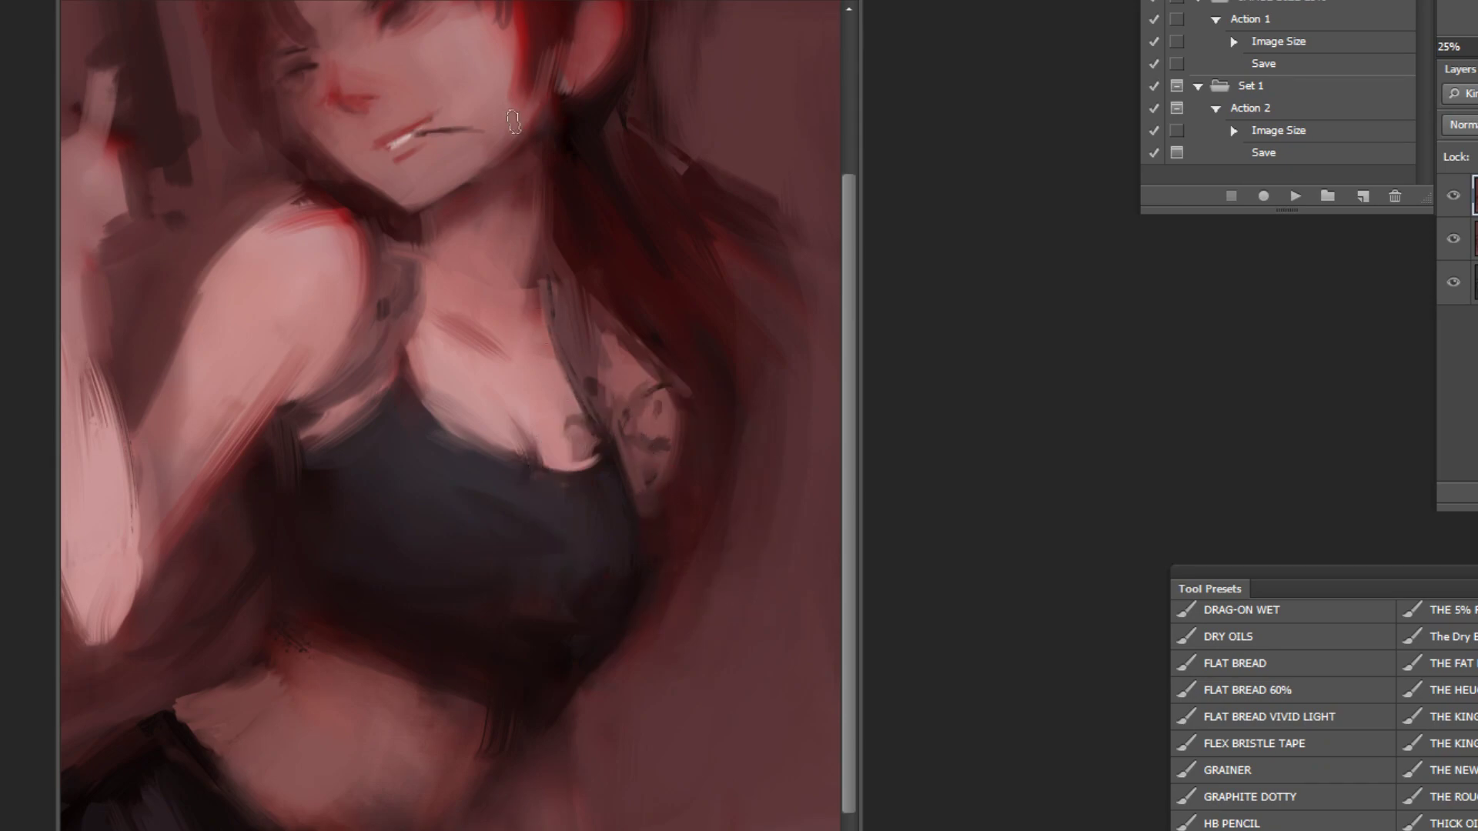
alt+click(537, 67)
alt+click(579, 187)
ctrl+click(518, 250)
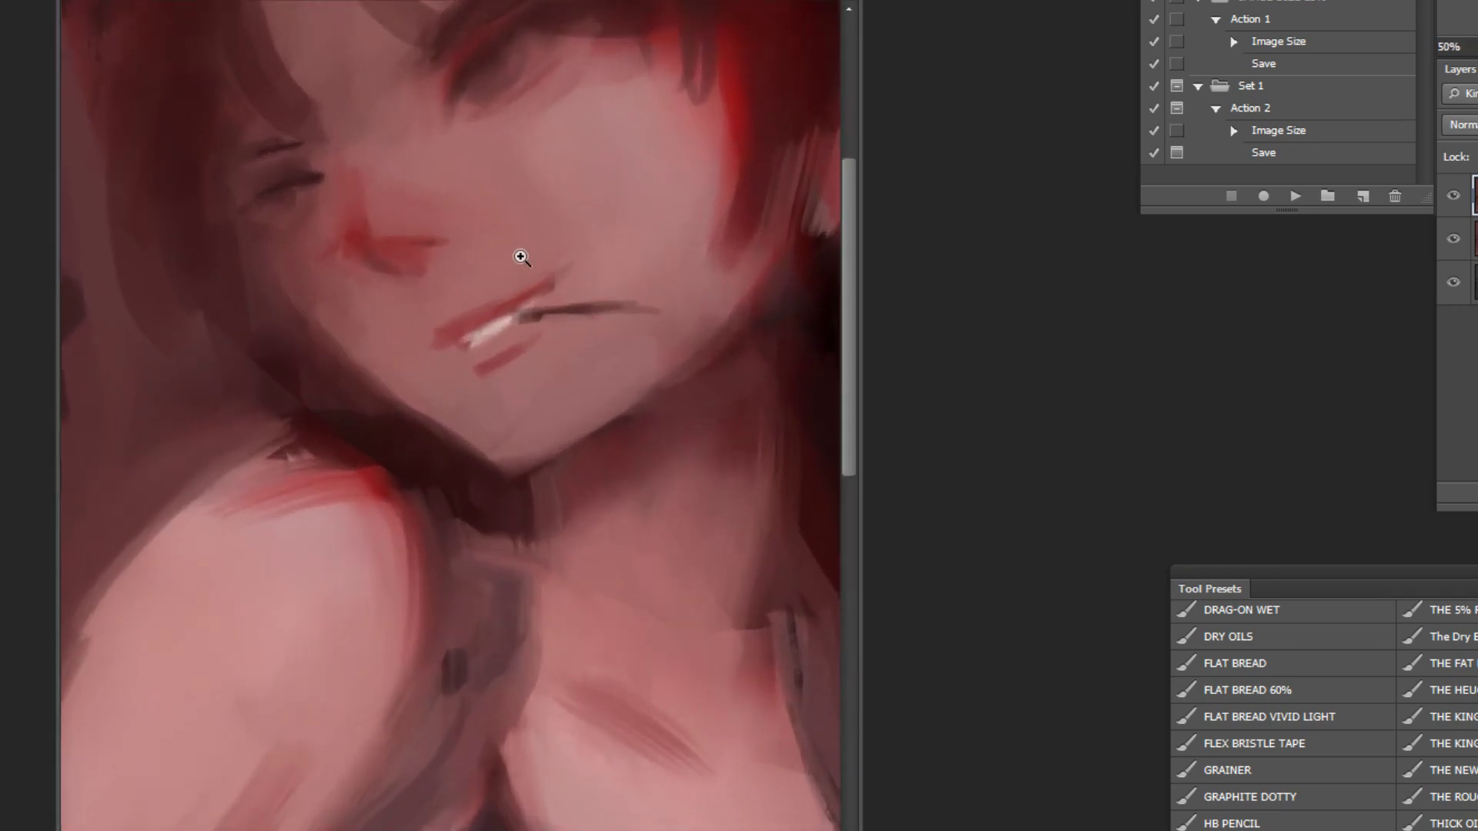
scroll(521, 257, up, 1)
alt+click(543, 322)
mouse_move(527, 327)
mouse_down()
mouse_move(545, 321)
mouse_move(513, 321)
mouse_move(538, 308)
mouse_move(511, 316)
mouse_up()
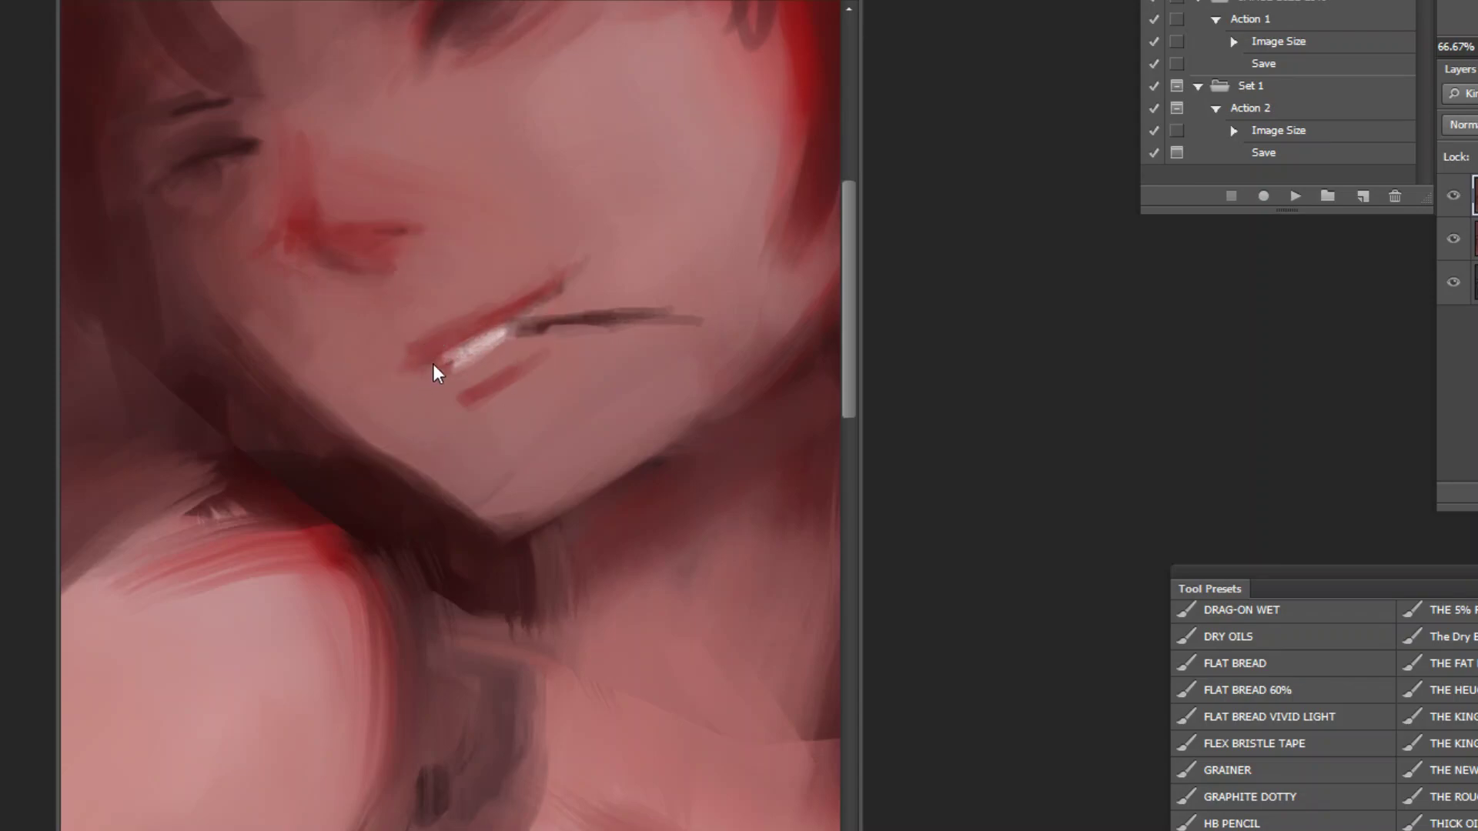
alt+click(488, 376)
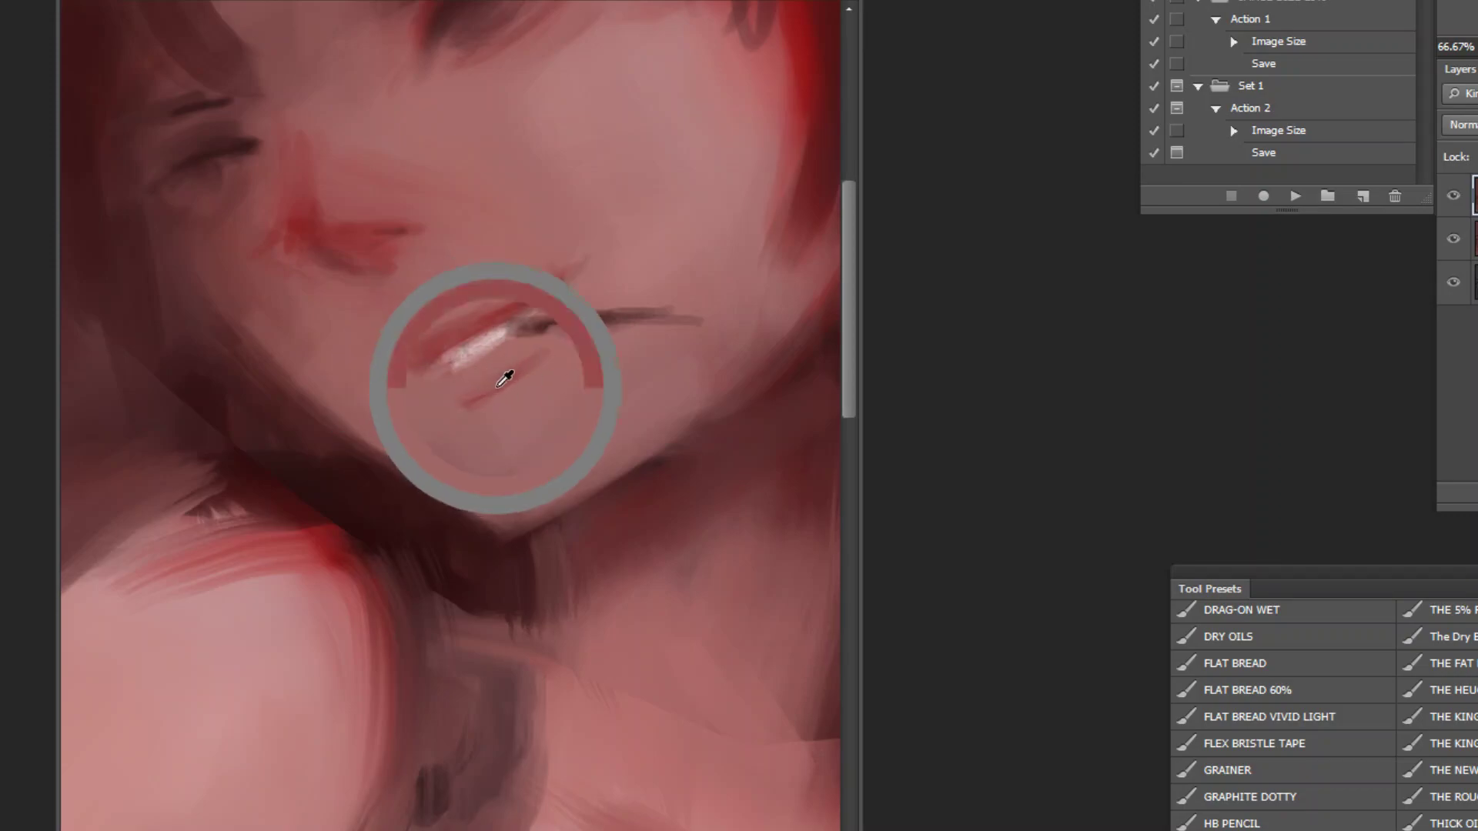
alt+click(590, 485)
alt+click(620, 486)
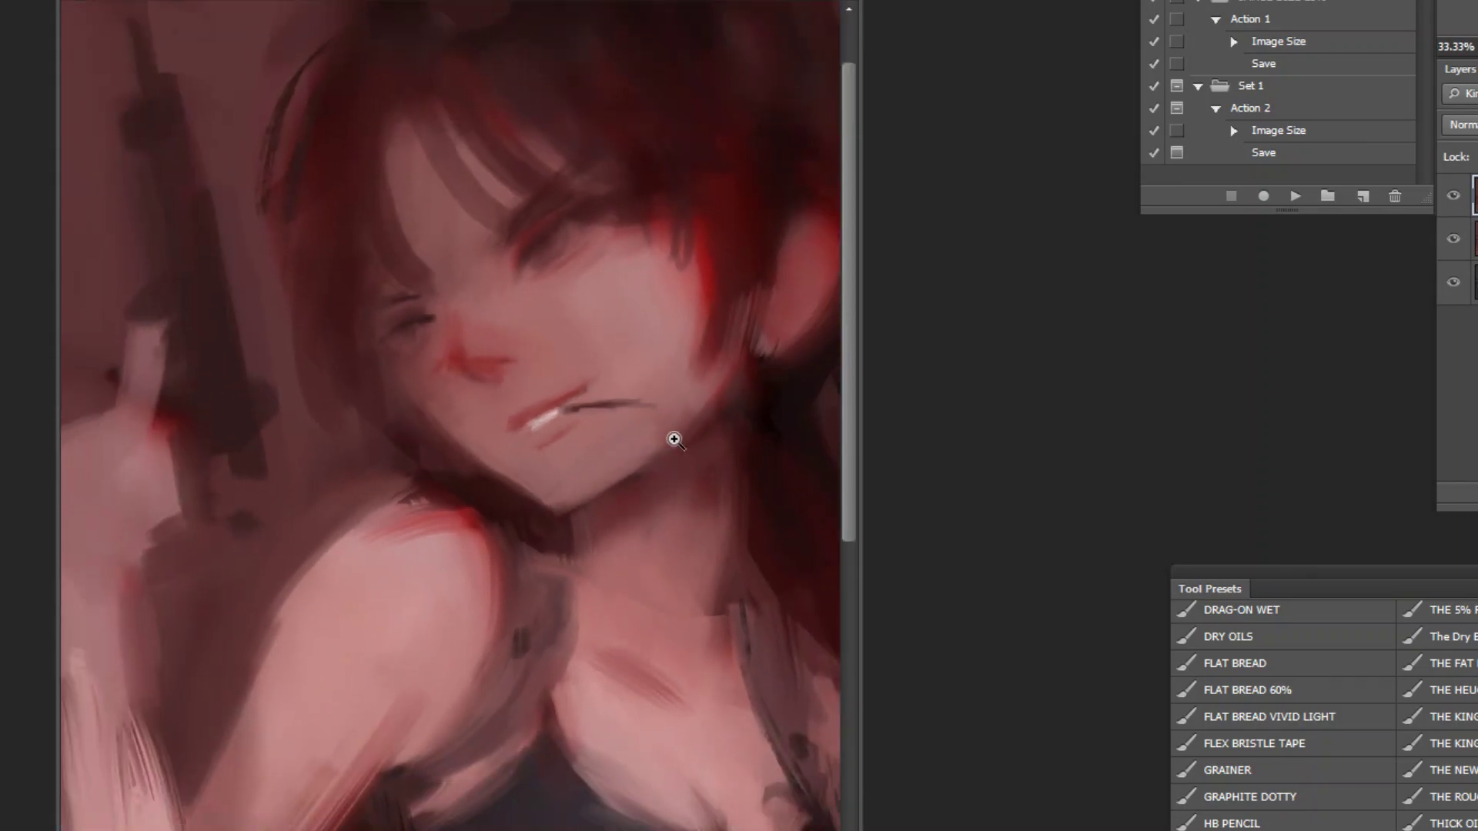
Step: Refine the reddish side hair between the cheek and the ear
ctrl+click(604, 298)
ctrl+click(639, 274)
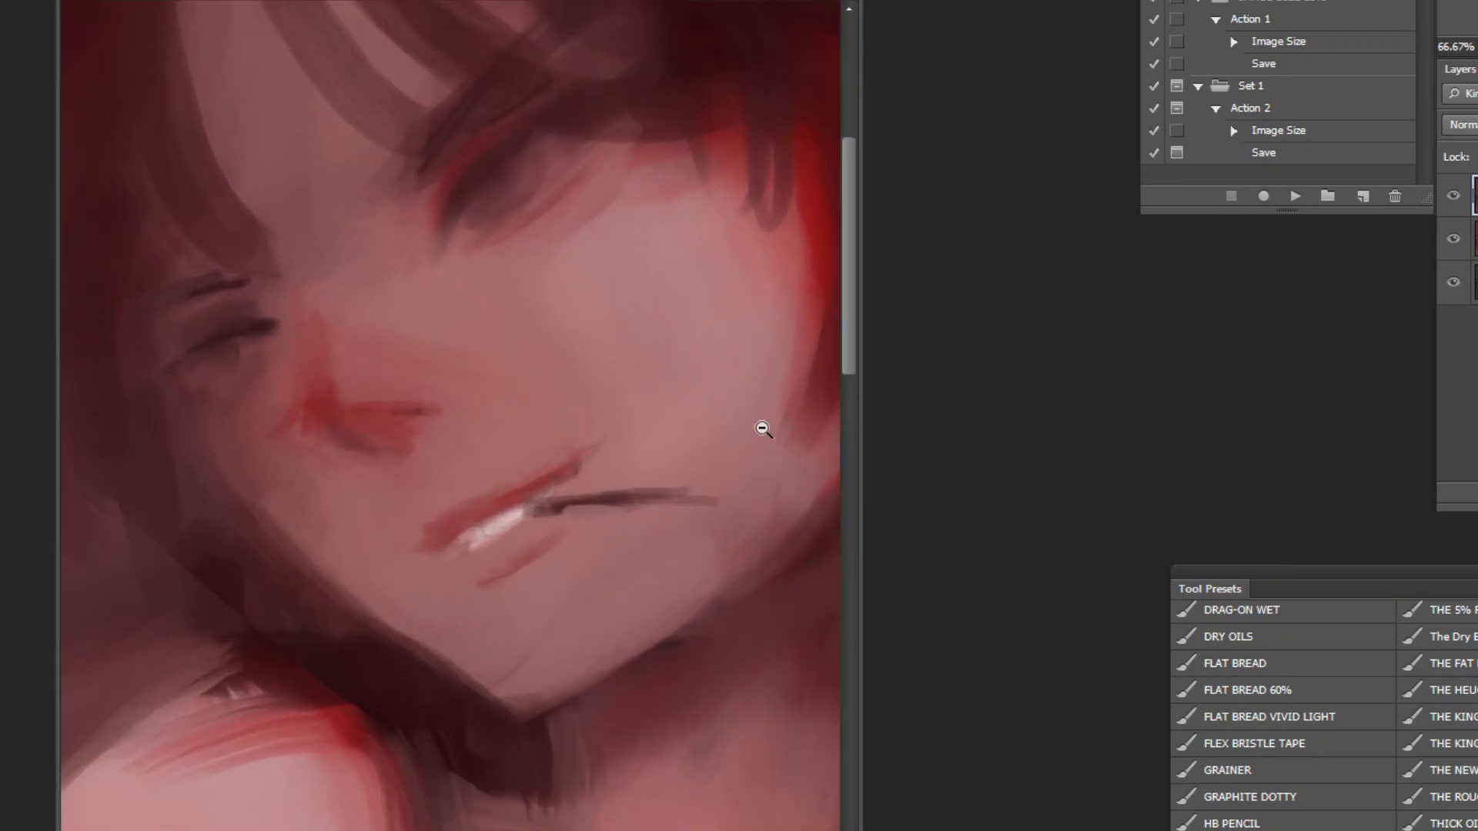
alt+click(753, 429)
alt+click(758, 408)
alt+click(762, 381)
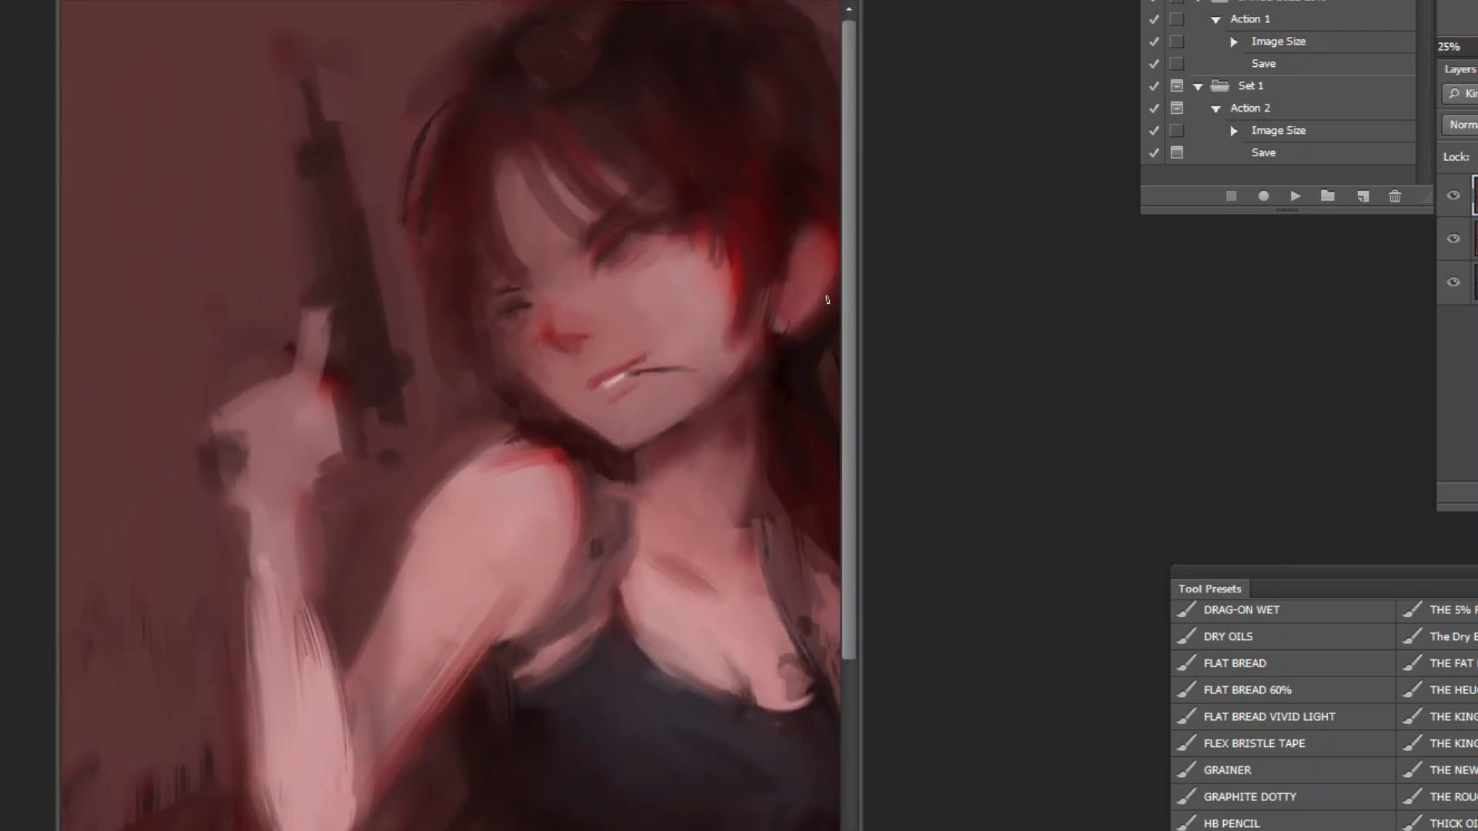
scroll(770, 235, up, 1)
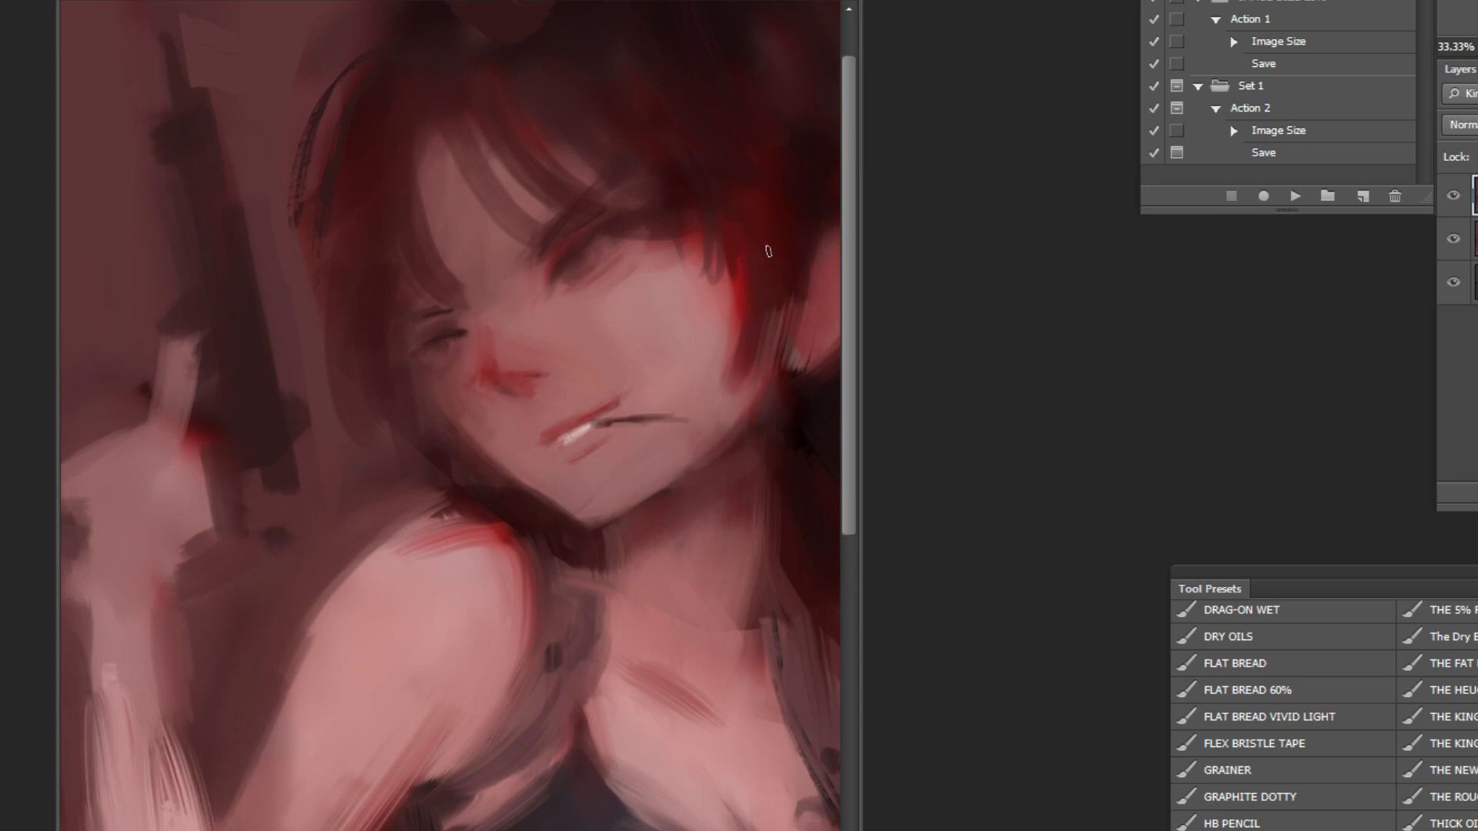
mouse_move(761, 398)
mouse_down()
mouse_move(736, 376)
mouse_move(772, 332)
mouse_up()
Step: Refine the corner of the mouth and soften the red shading around the nose with a smaller brush
scroll(574, 416, up, 2)
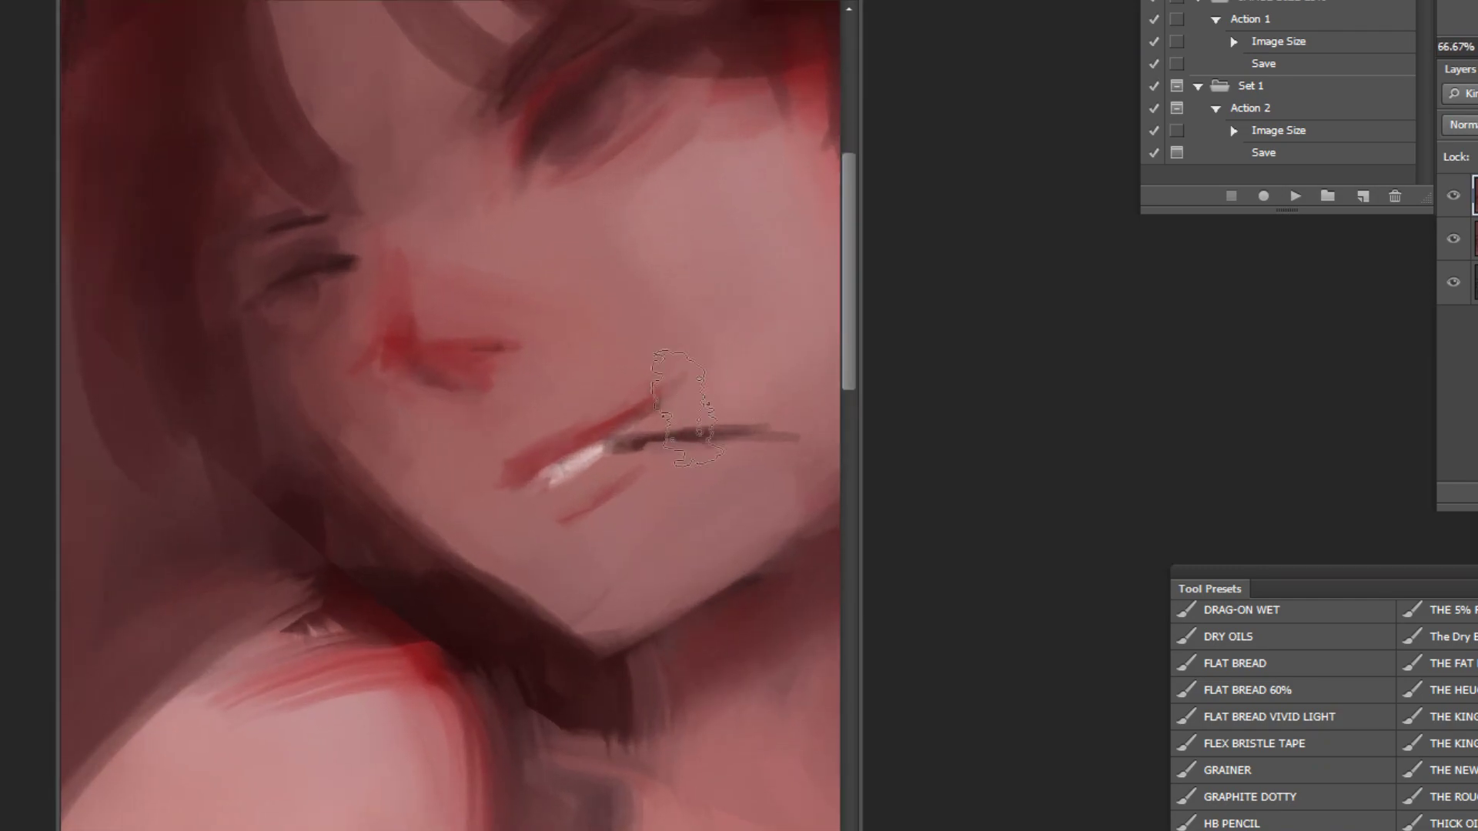
key(bracketleft)
key(bracketleft)
key(bracketleft)
mouse_move(614, 431)
mouse_down()
mouse_move(660, 417)
mouse_move(621, 442)
mouse_move(639, 479)
mouse_up()
mouse_move(415, 290)
mouse_down()
mouse_move(402, 337)
mouse_move(354, 377)
mouse_move(377, 409)
mouse_up()
drag(280, 301, 261, 306)
key(ctrl+z)
Step: Soften the shading under the eye nearer the ear and across the cheek, and flip the canvas horizontally
mouse_move(613, 169)
mouse_down()
mouse_move(690, 123)
mouse_move(670, 115)
mouse_up()
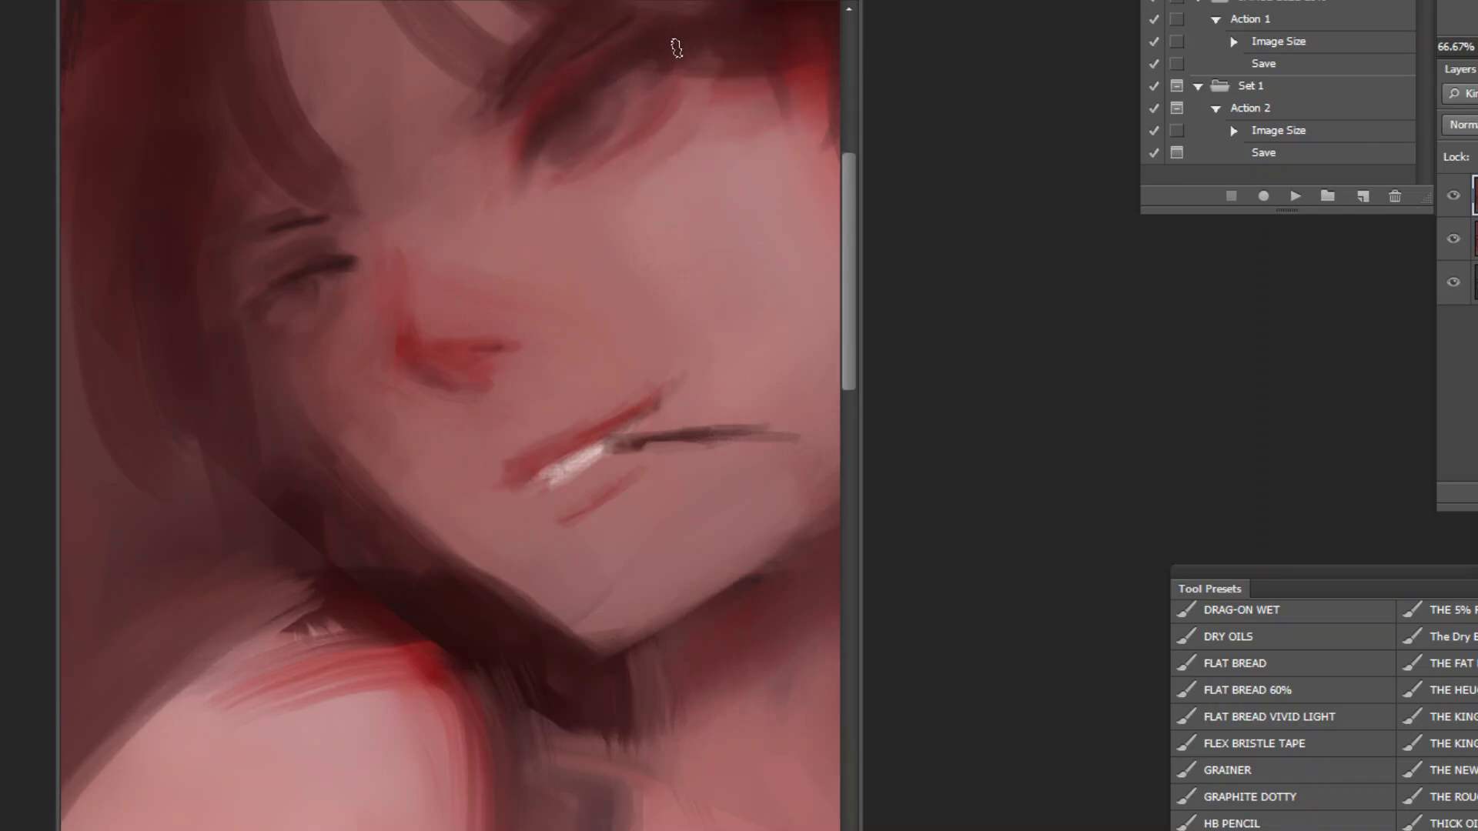
drag(716, 198, 560, 364)
alt+click(400, 402)
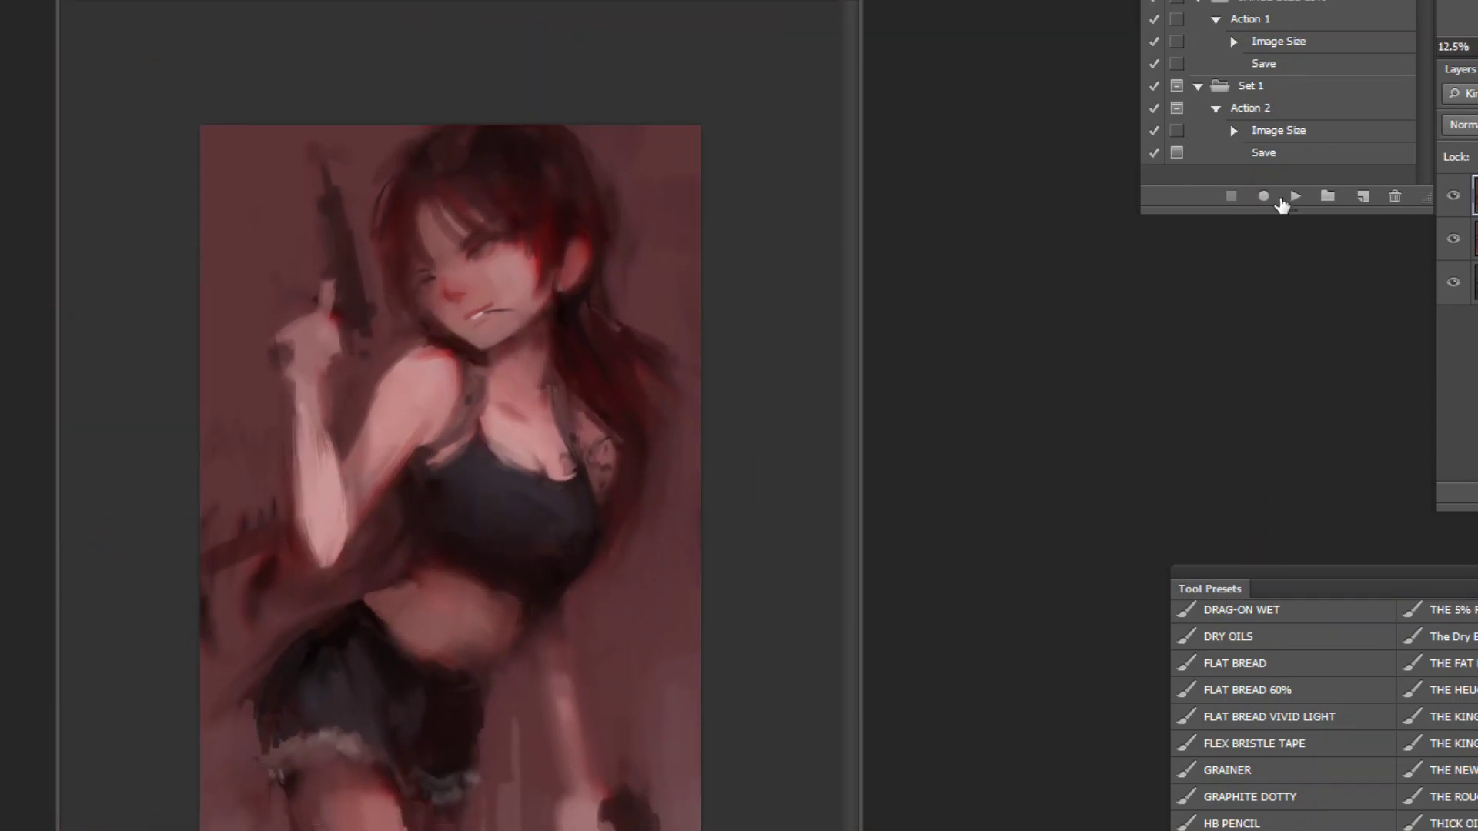
key(ctrl+shift+h)
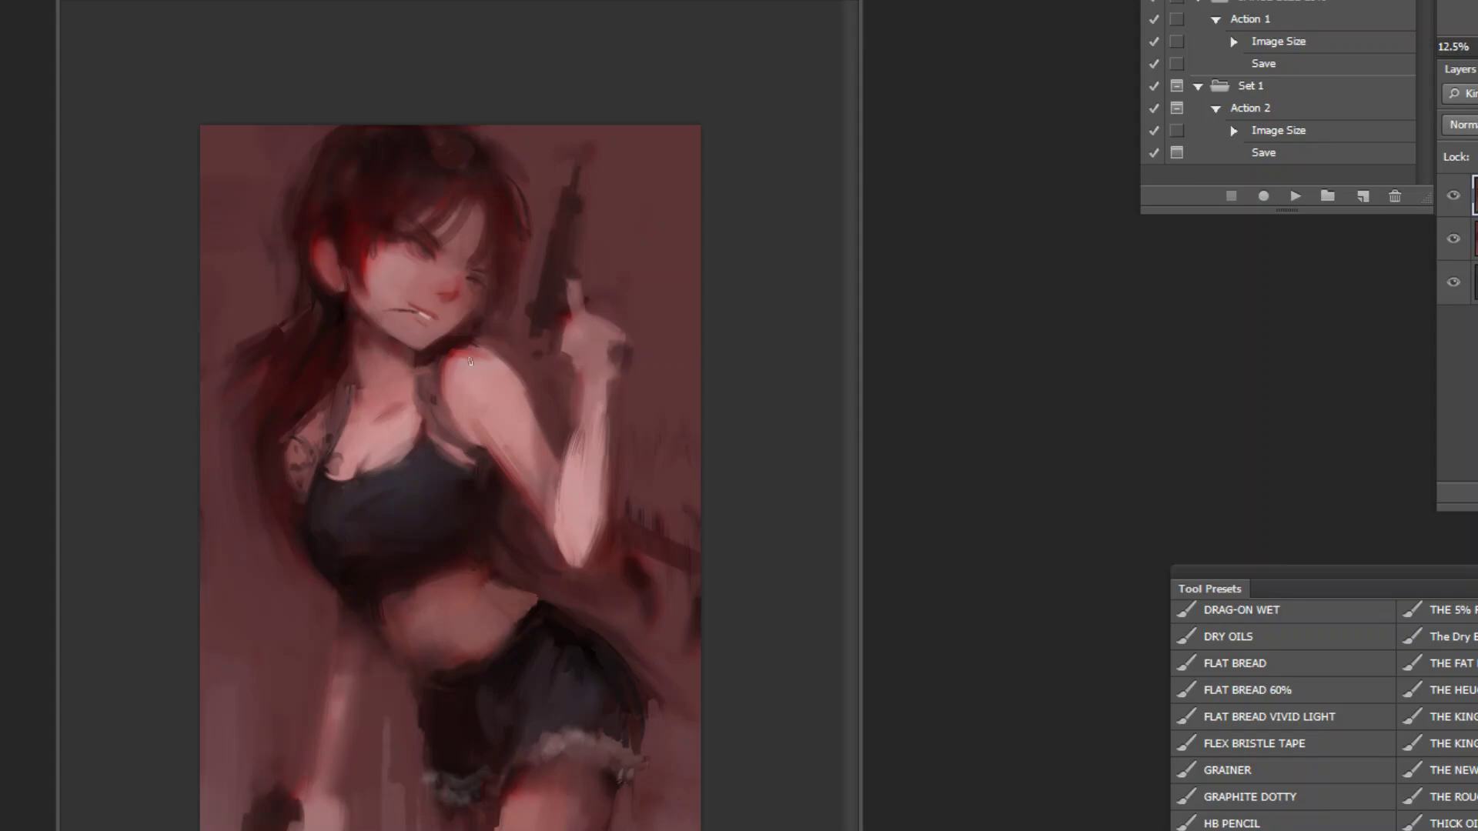
Step: Smooth the reddish upper contour of the raised arm's shoulder with sampled skin colours
key(ctrl+plus)
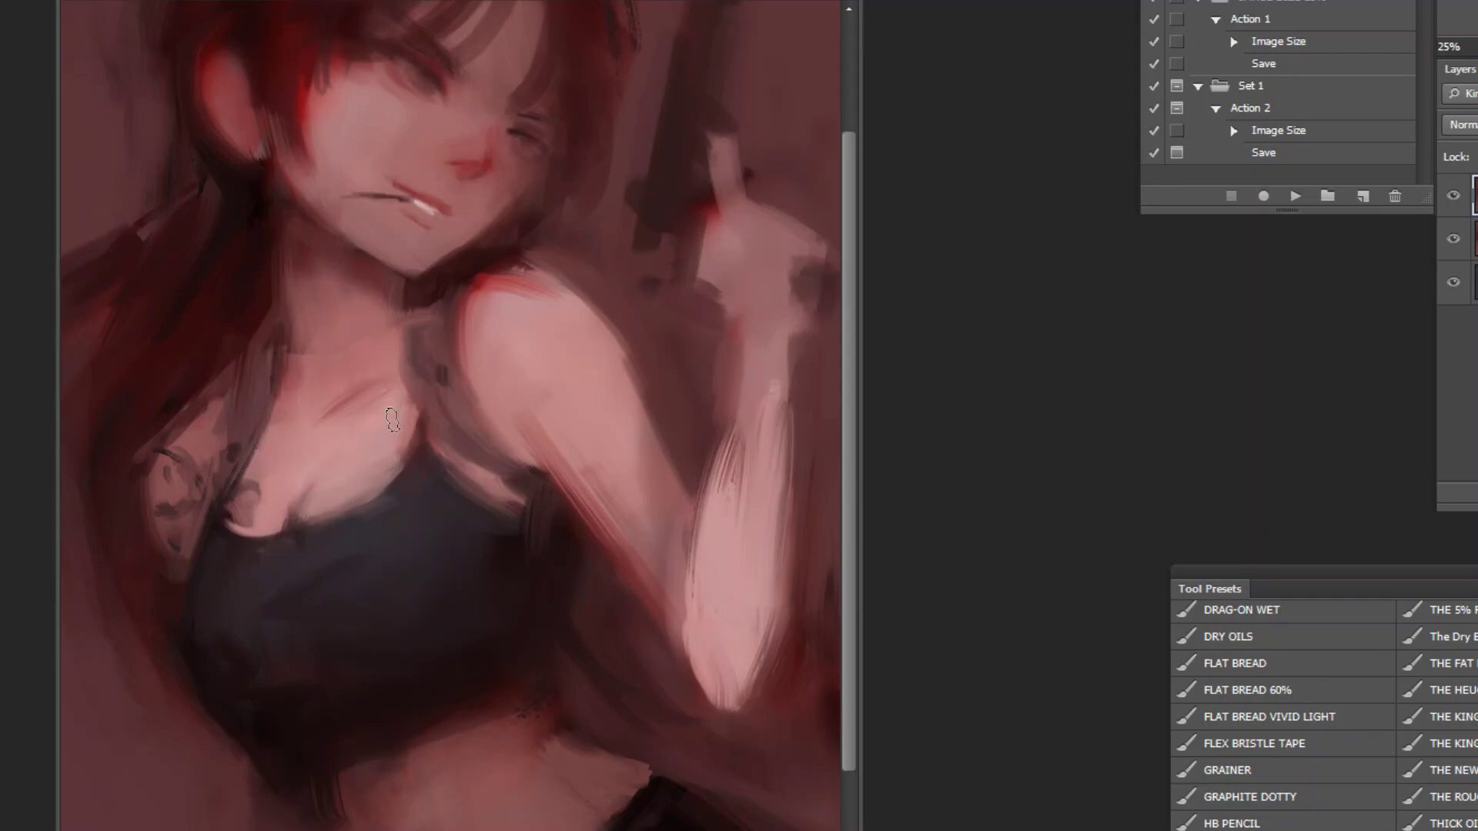
alt+click(344, 481)
alt+click(262, 514)
alt+click(500, 285)
alt+click(506, 324)
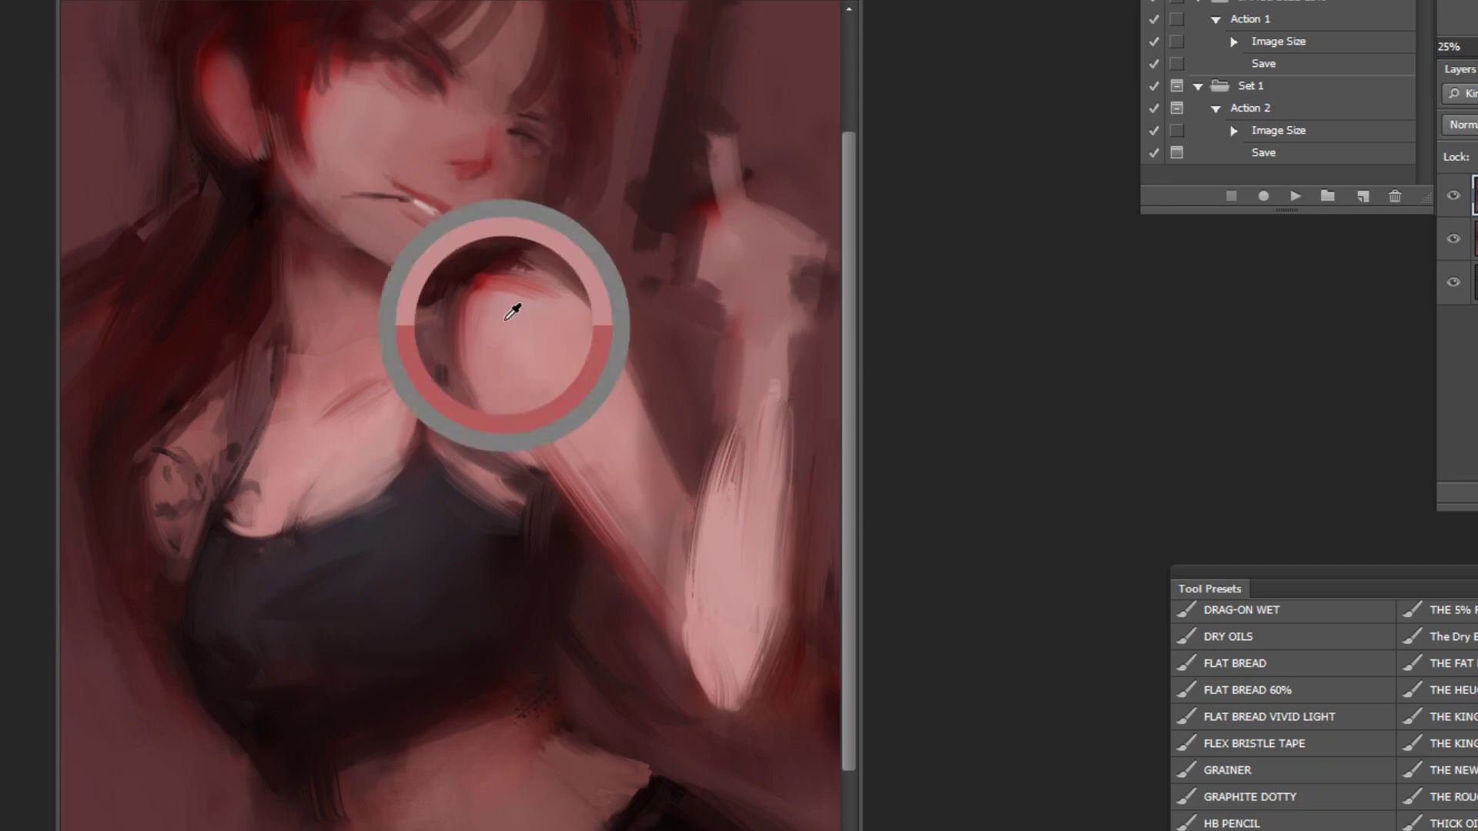
drag(535, 280, 572, 303)
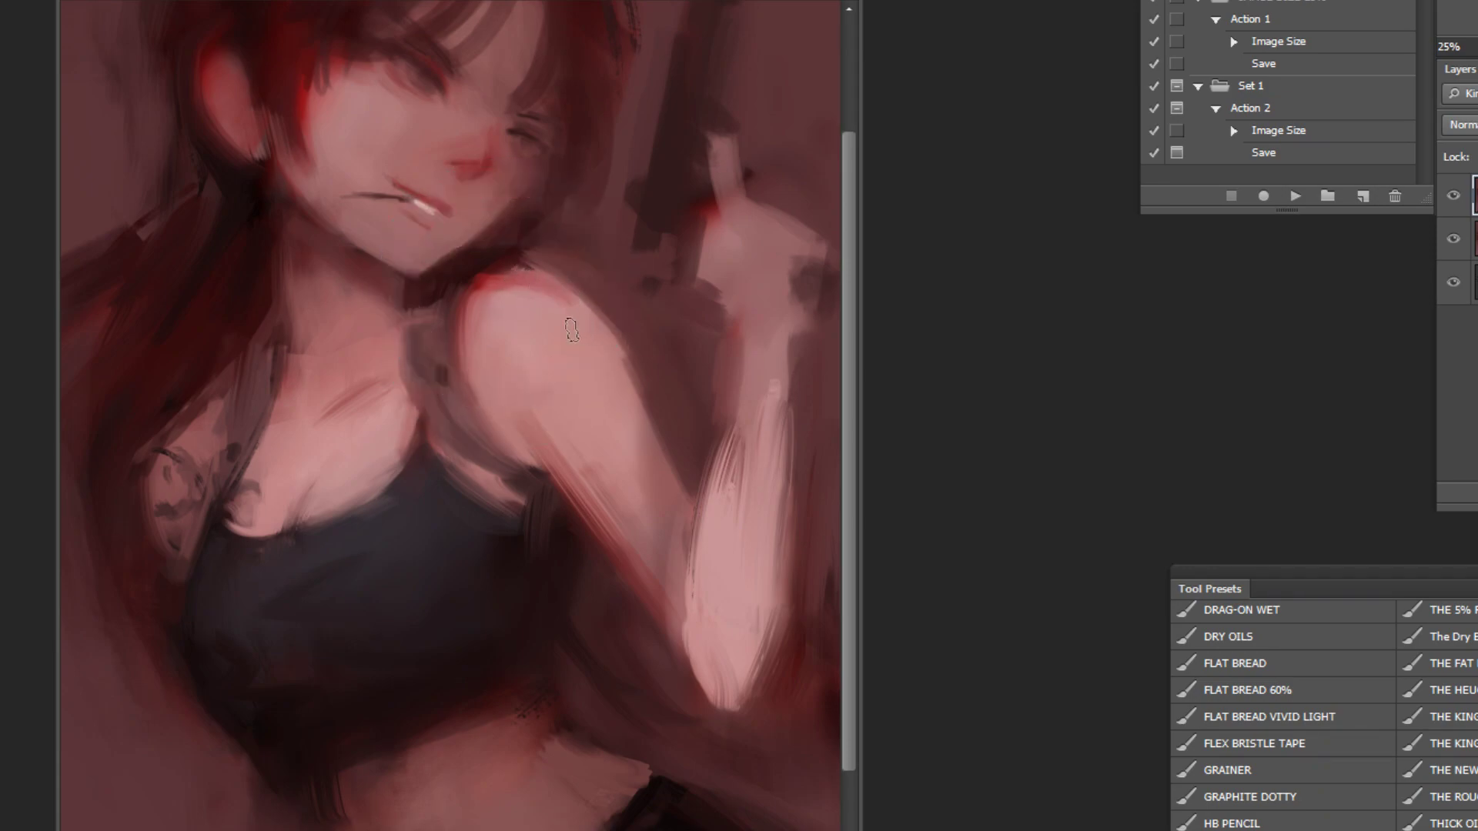
click(579, 190)
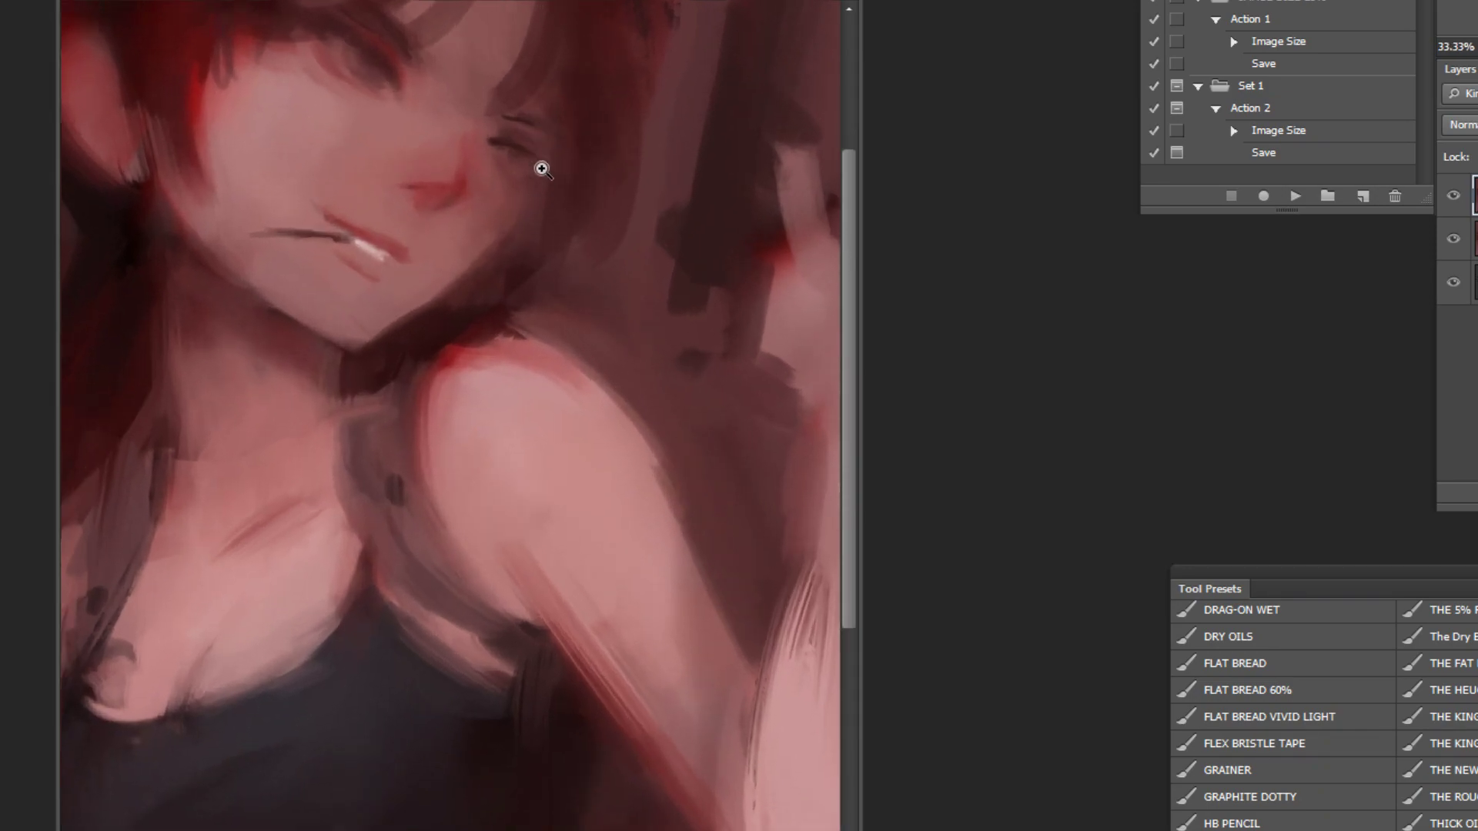
alt+click(585, 490)
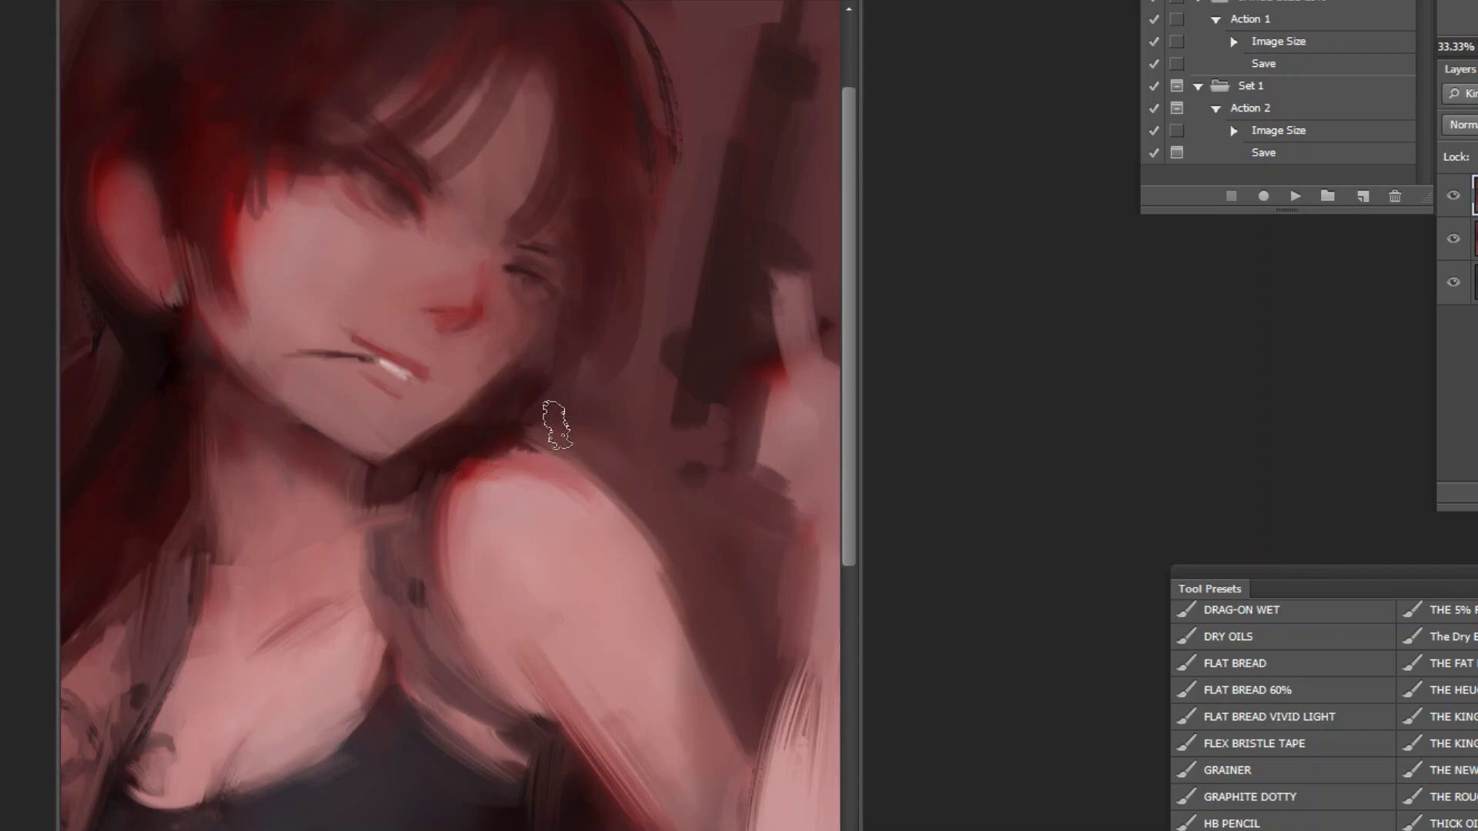
Step: Define the upper edge of the shorts' waistband below the bare midriff with a sampled dark colour
key(ctrl+minus)
key(ctrl+minus)
key(ctrl+minus)
alt+click(422, 614)
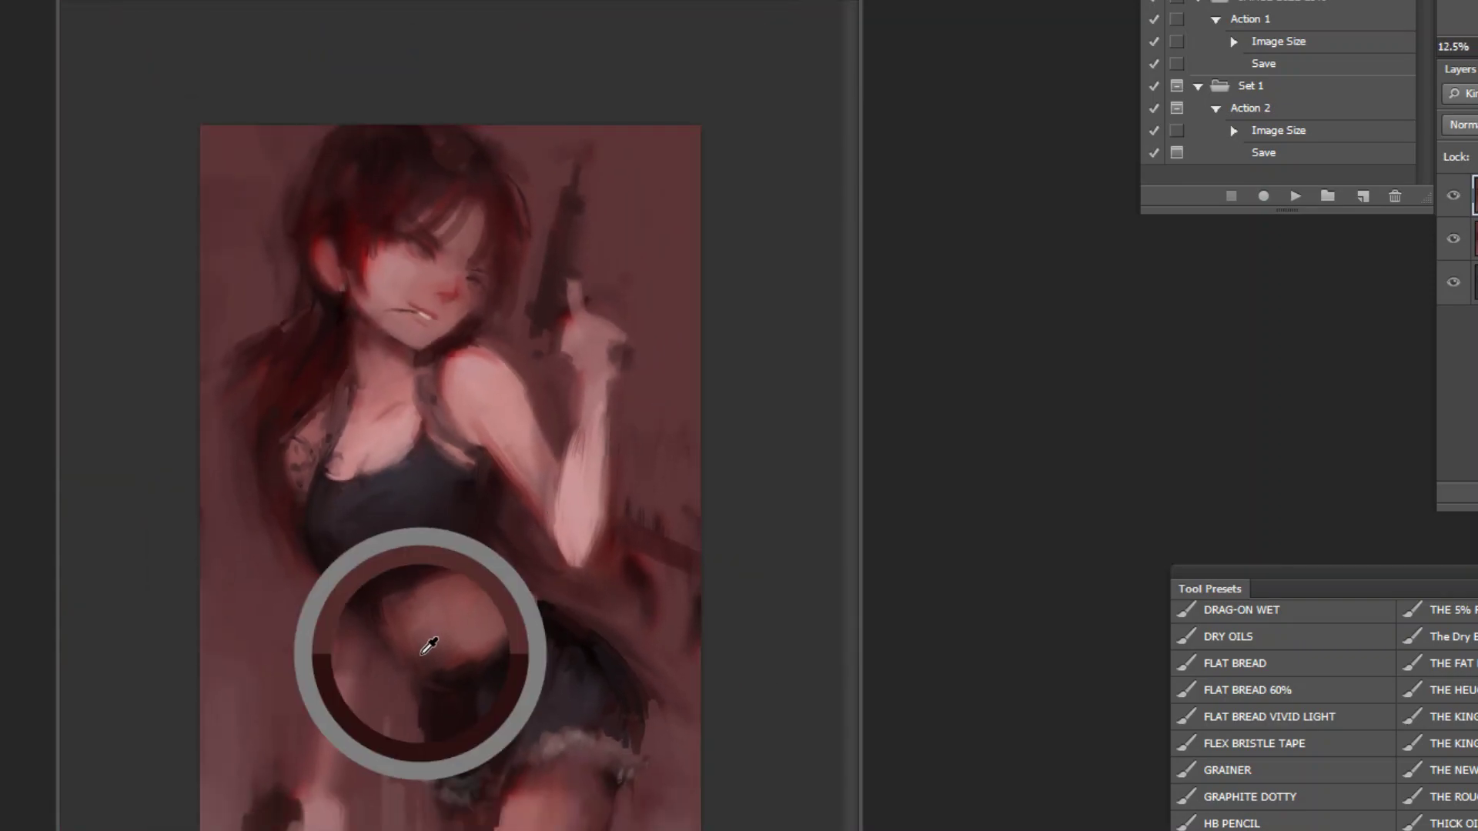
key(ctrl+z)
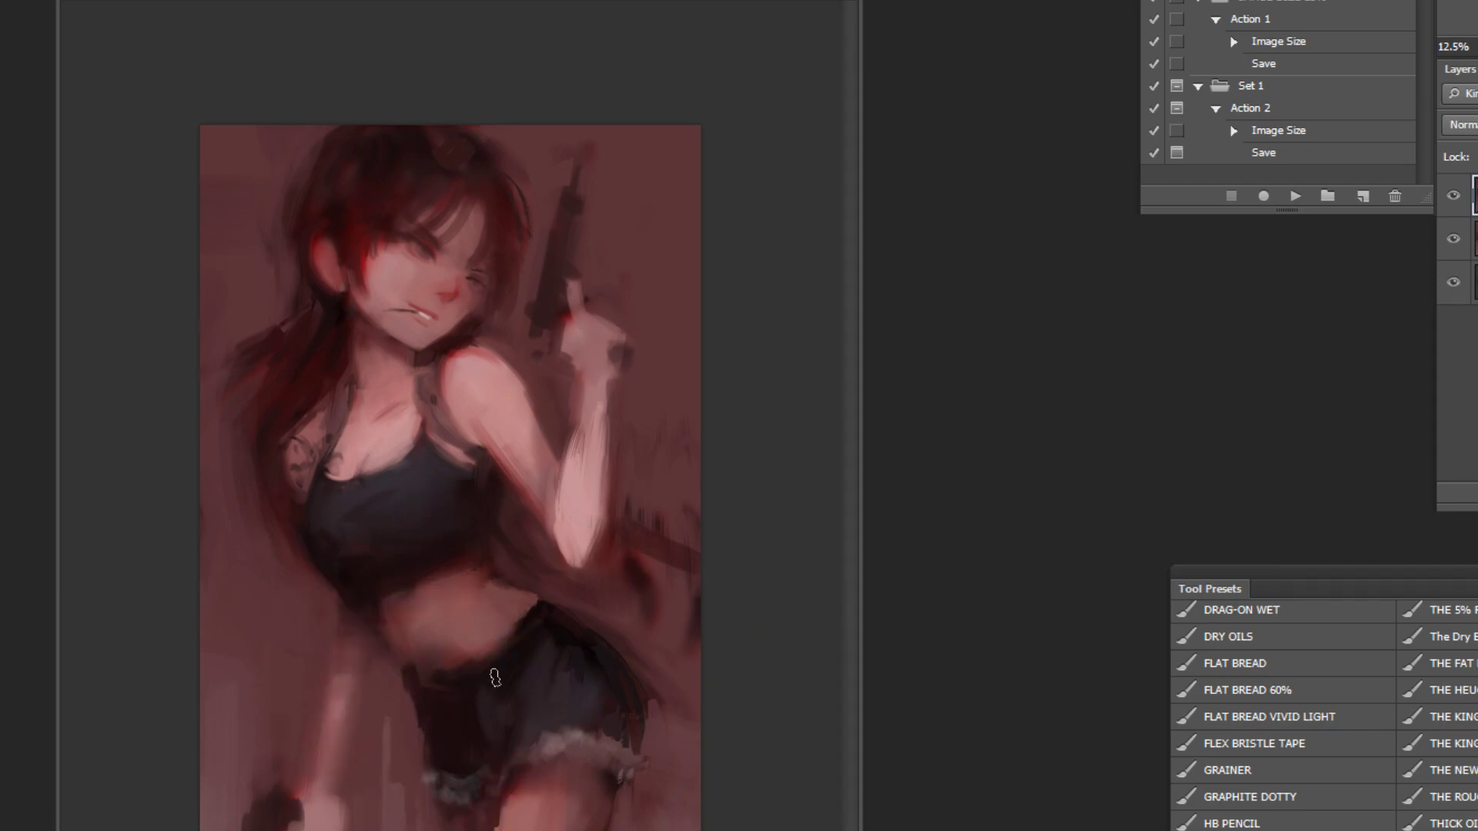
key(ctrl+z)
mouse_move(528, 618)
mouse_down()
mouse_move(549, 651)
mouse_move(544, 619)
mouse_move(485, 651)
mouse_up()
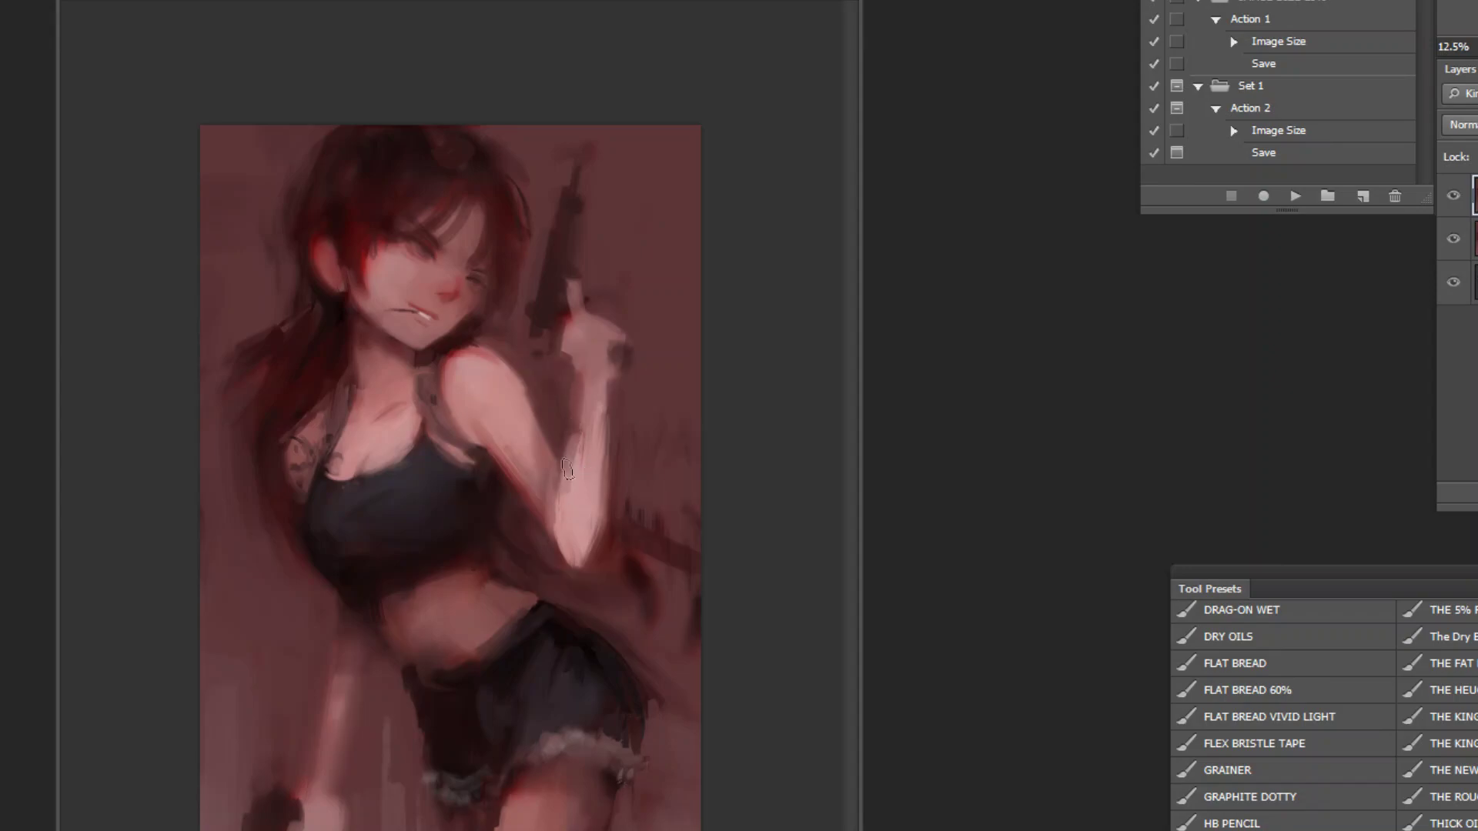
Step: Refine the inner contour of the raised forearm below the wrist
mouse_move(581, 411)
mouse_down()
mouse_move(582, 442)
mouse_move(588, 431)
mouse_up()
ctrl+click(621, 280)
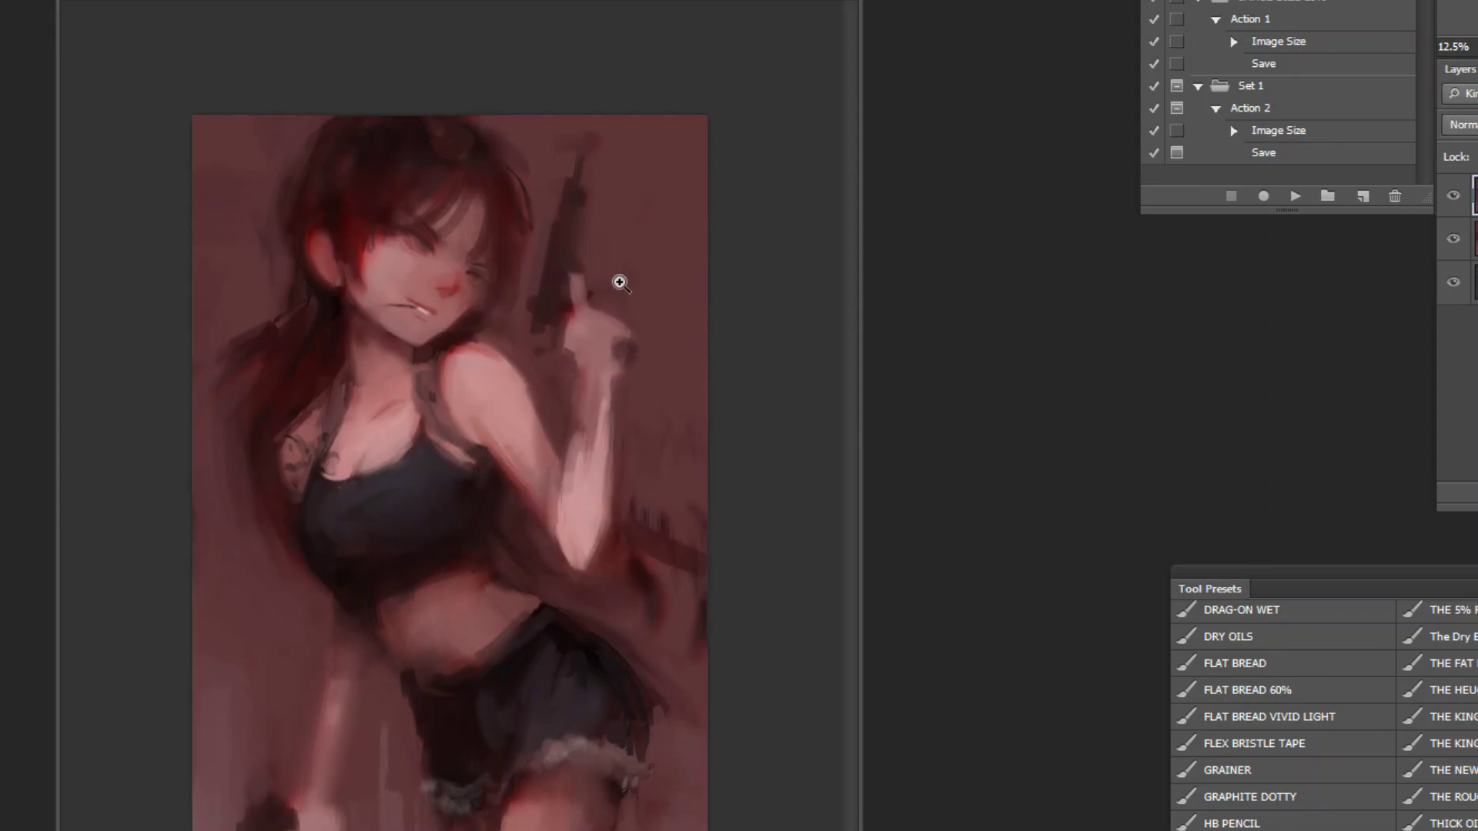
ctrl+click(620, 280)
drag(667, 525, 656, 663)
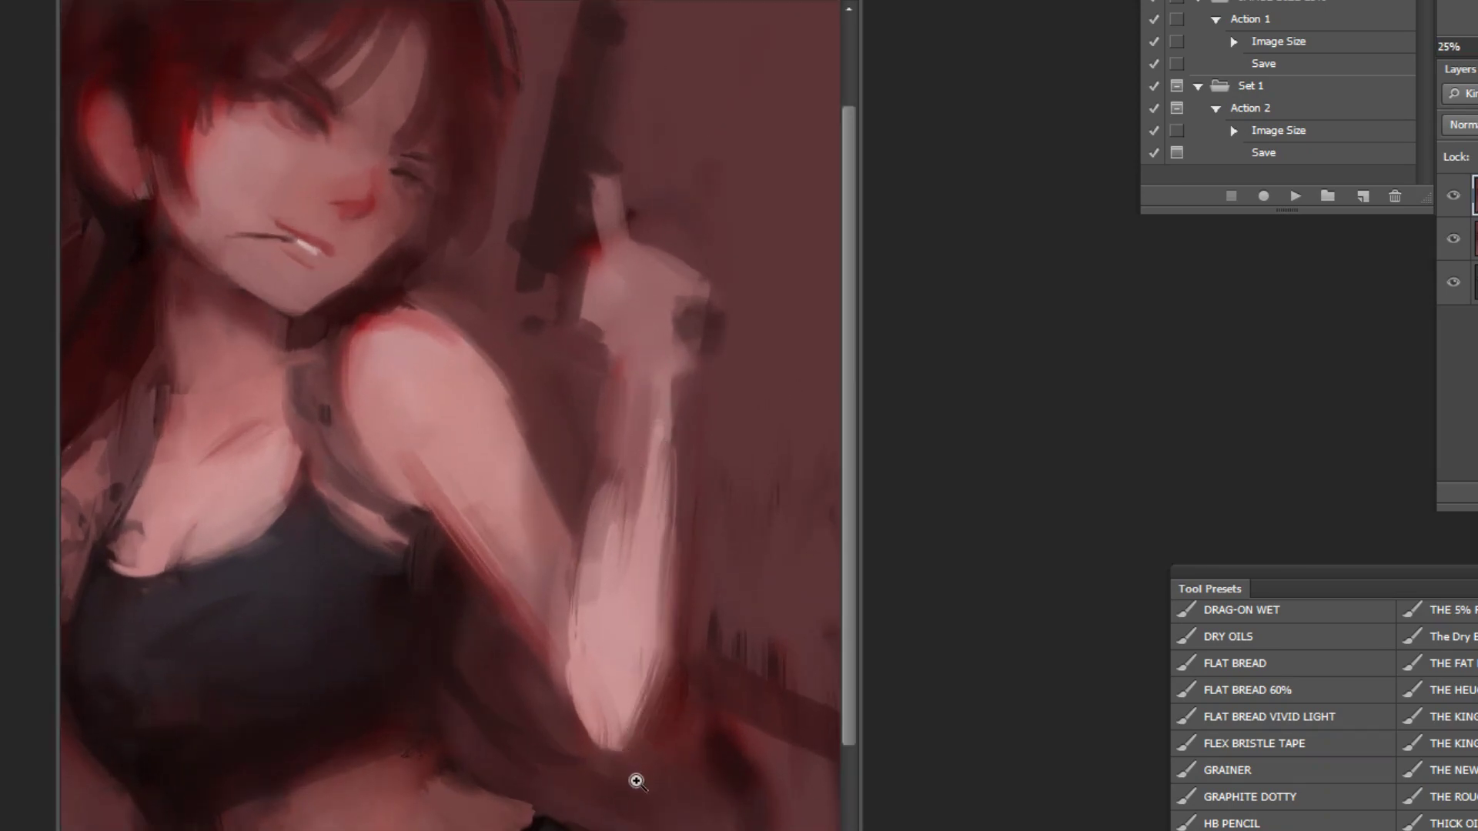
scroll(630, 775, down, 2)
scroll(536, 590, up, 3)
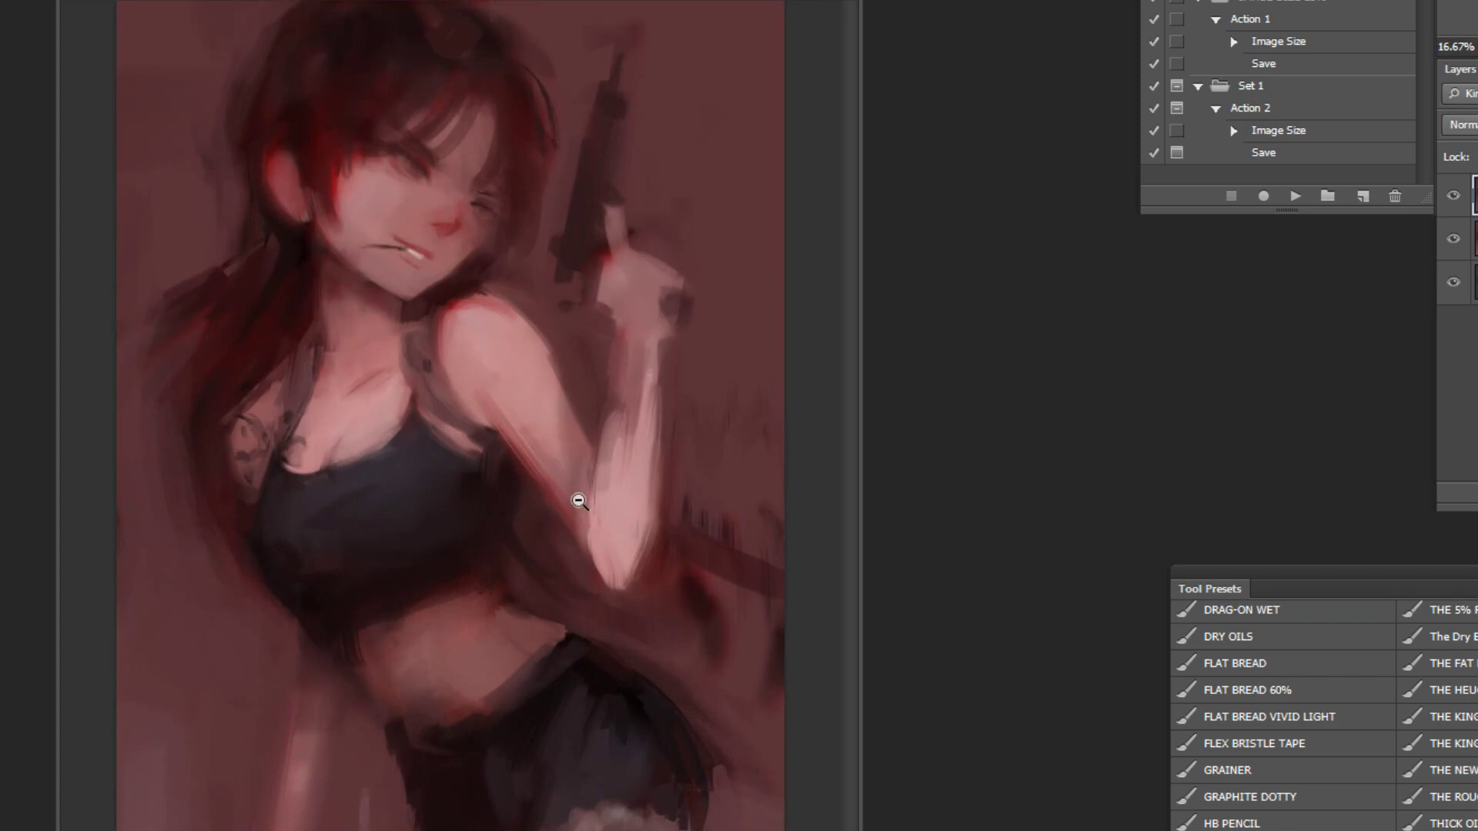
scroll(580, 499, down, 2)
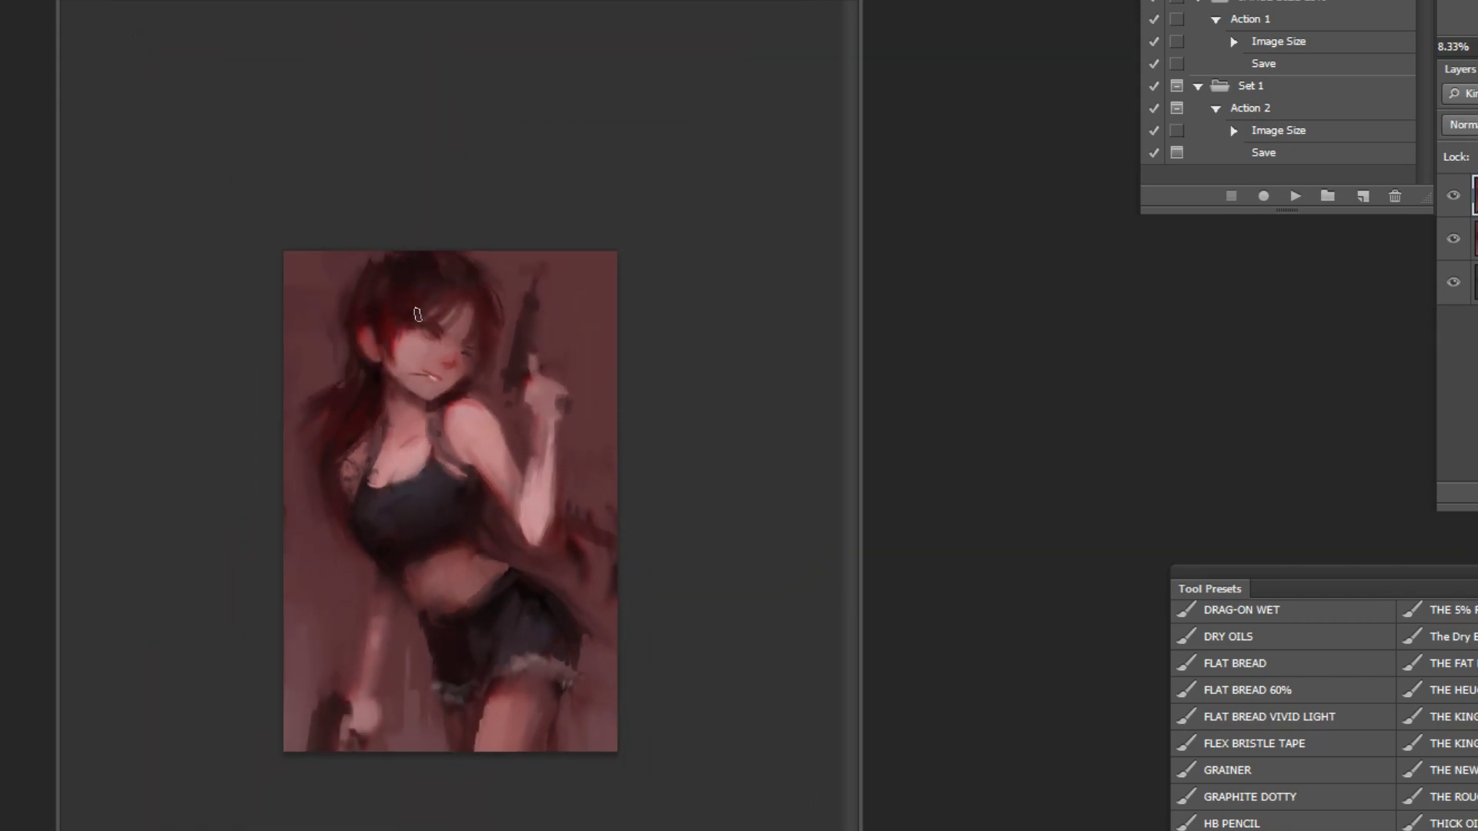
Step: Flip the canvas horizontally and paint loose dark strands on the back of the head with the 5% brush preset
click(1295, 196)
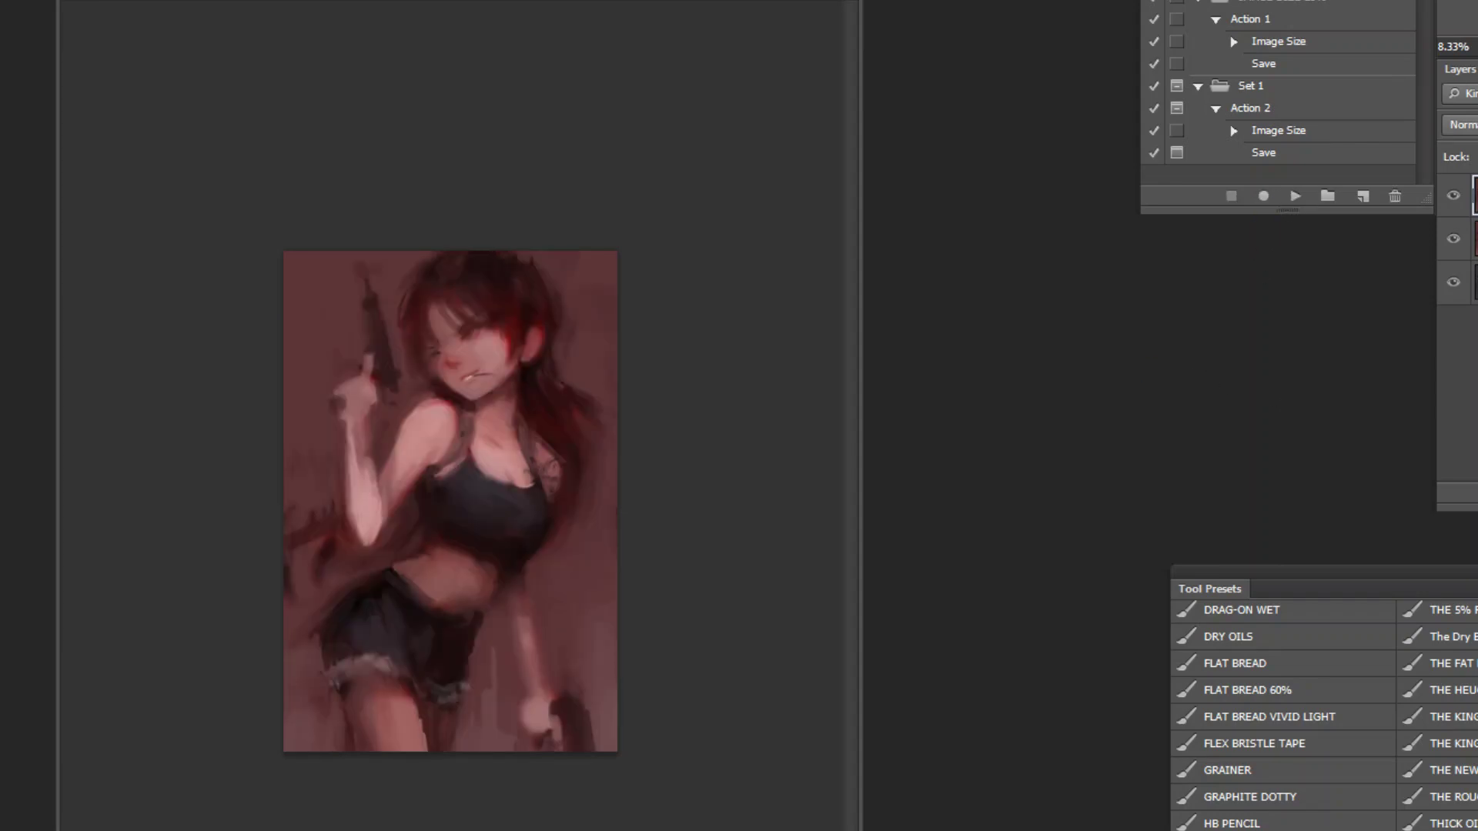
click(1462, 718)
scroll(1463, 724, up, 2)
click(1461, 741)
mouse_move(562, 352)
mouse_down()
mouse_move(576, 329)
mouse_move(547, 271)
mouse_move(519, 316)
mouse_move(511, 251)
mouse_up()
Step: Add small dark strokes between the raised forearm and upper arm, using a sampled hair colour and a smaller brush
alt+click(518, 282)
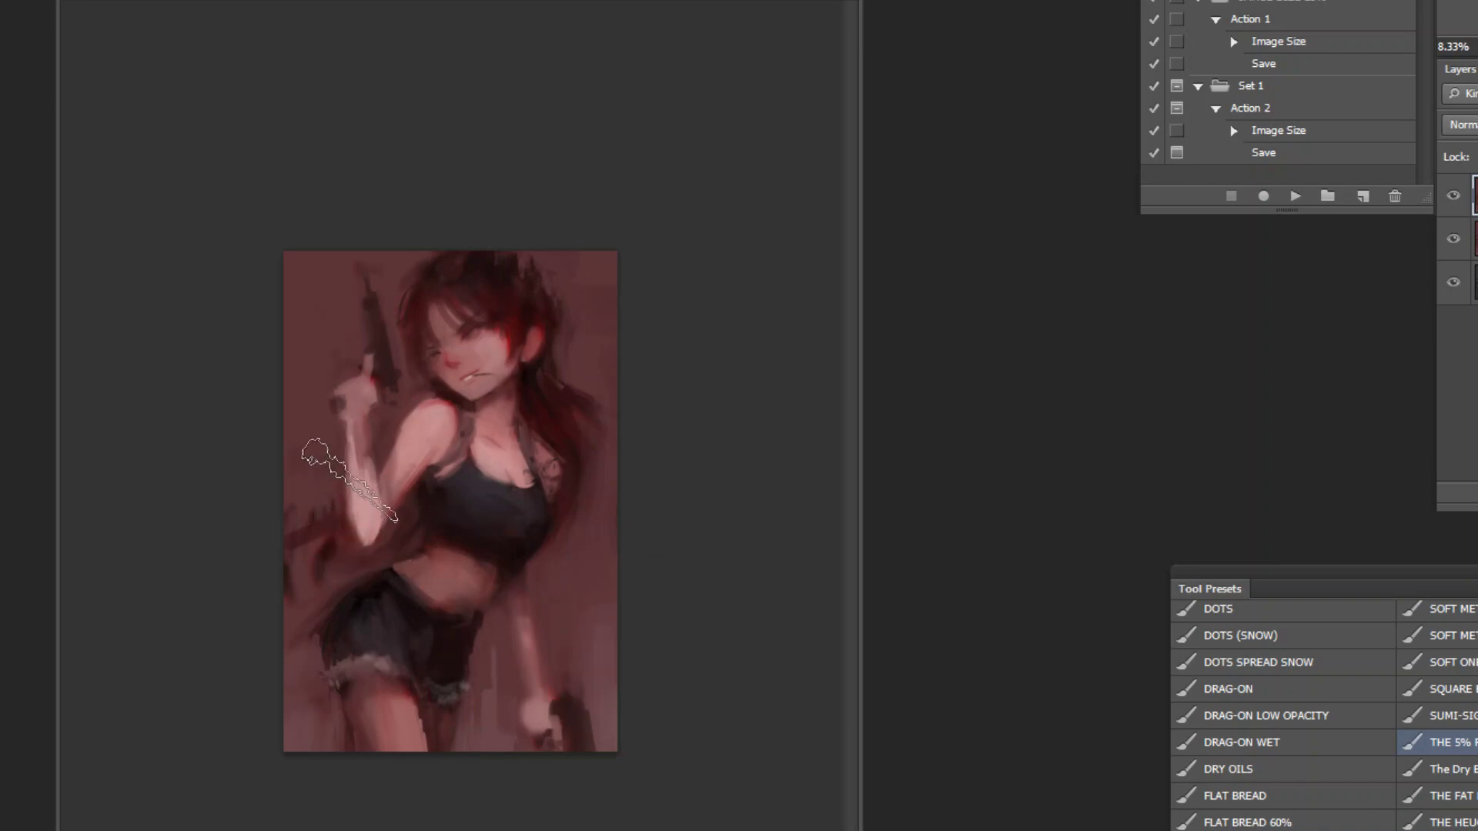
key(bracketleft)
key(bracketleft)
key(bracketleft)
key(bracketleft)
key(bracketleft)
key(bracketleft)
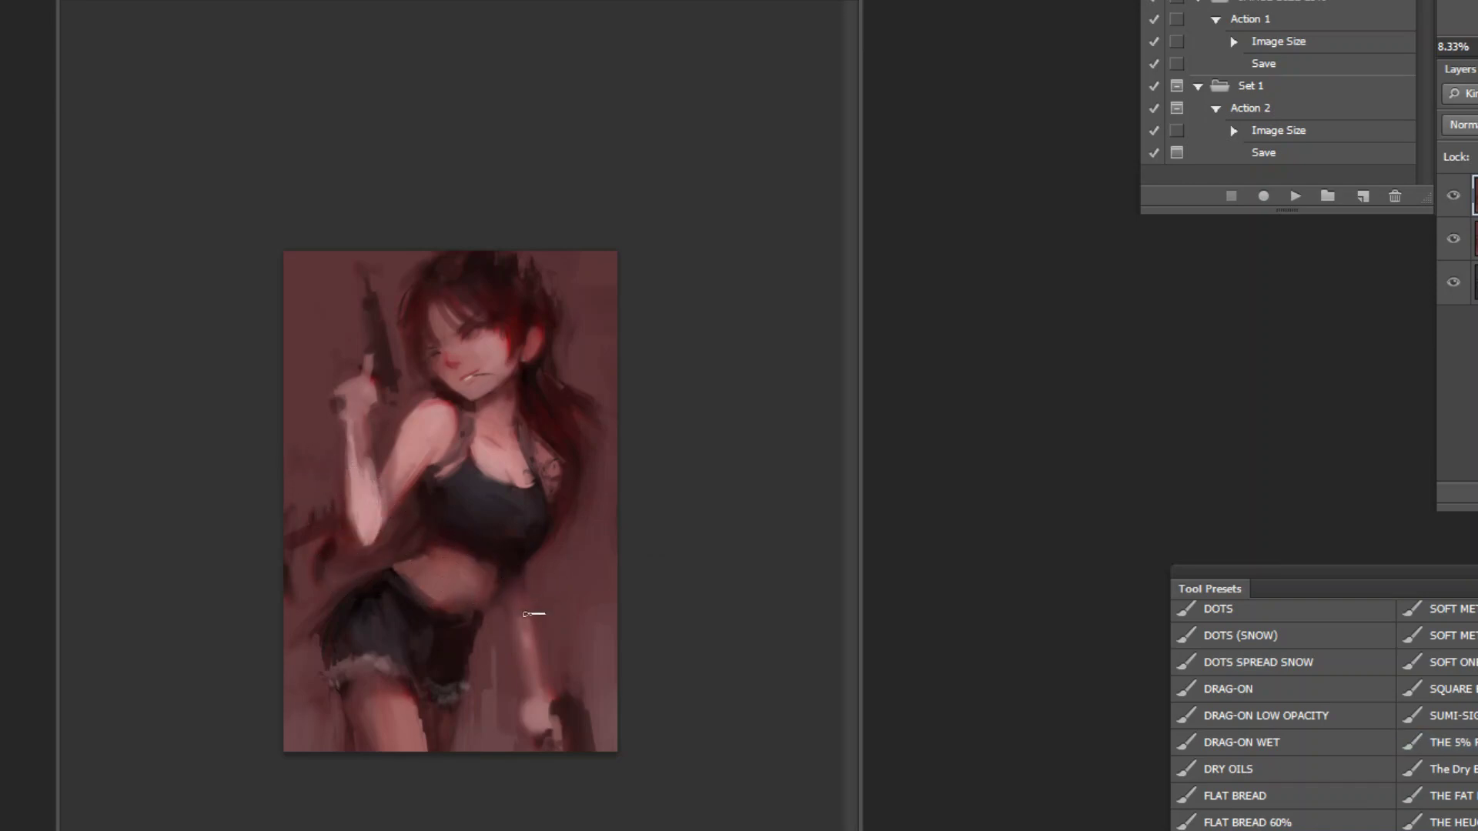
key(ctrl+plus)
key(ctrl+z)
mouse_move(343, 417)
mouse_down()
mouse_move(377, 391)
mouse_move(359, 402)
mouse_up()
drag(295, 509, 304, 539)
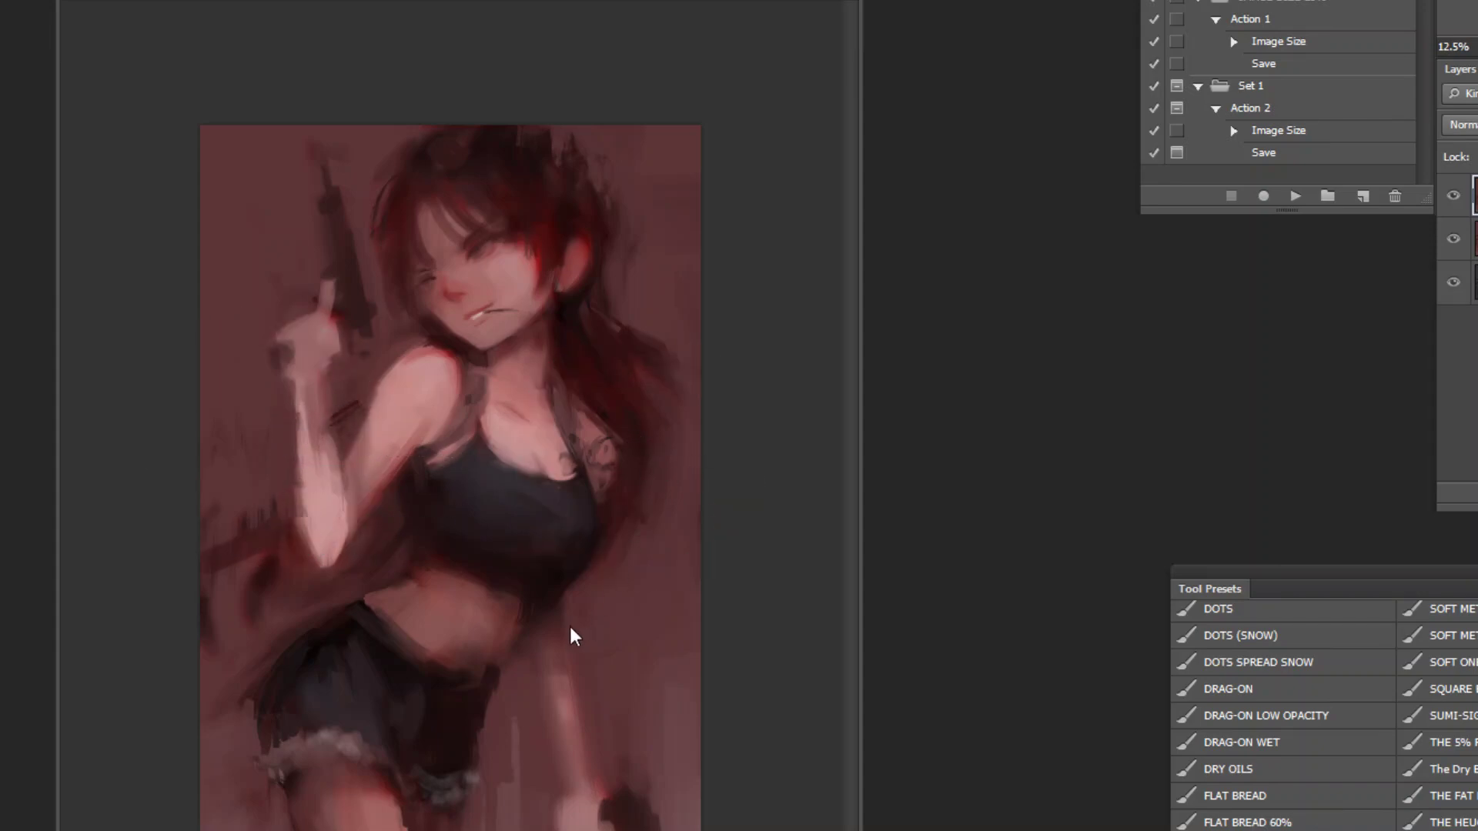
Step: Define the tank top's outer lower edge beneath the bust on the ponytail side with sampled dark colours
ctrl+click(680, 455)
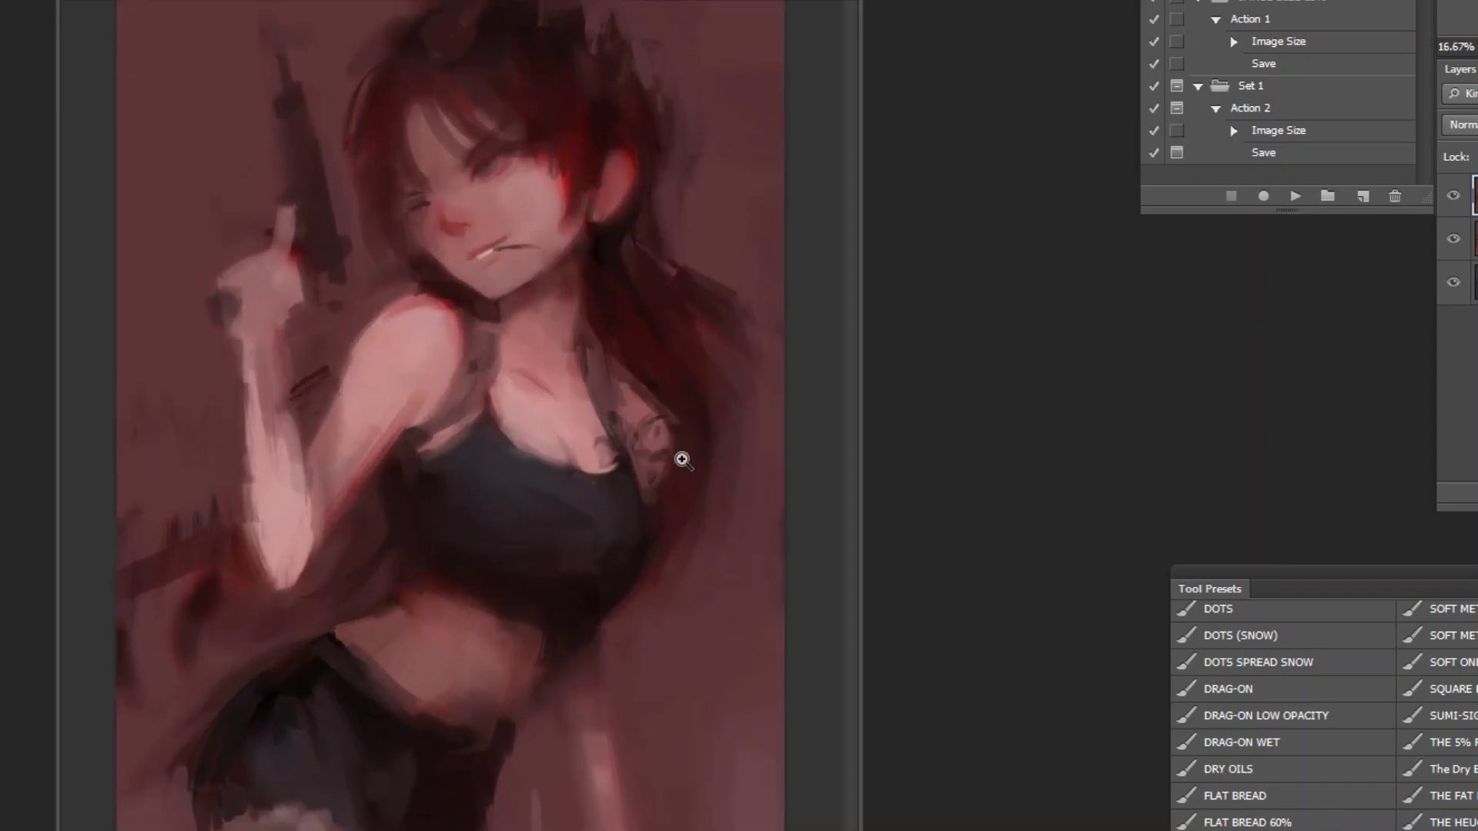
ctrl+click(679, 455)
alt+click(652, 523)
mouse_move(656, 571)
mouse_down()
mouse_move(653, 605)
mouse_move(578, 666)
mouse_up()
alt+click(611, 638)
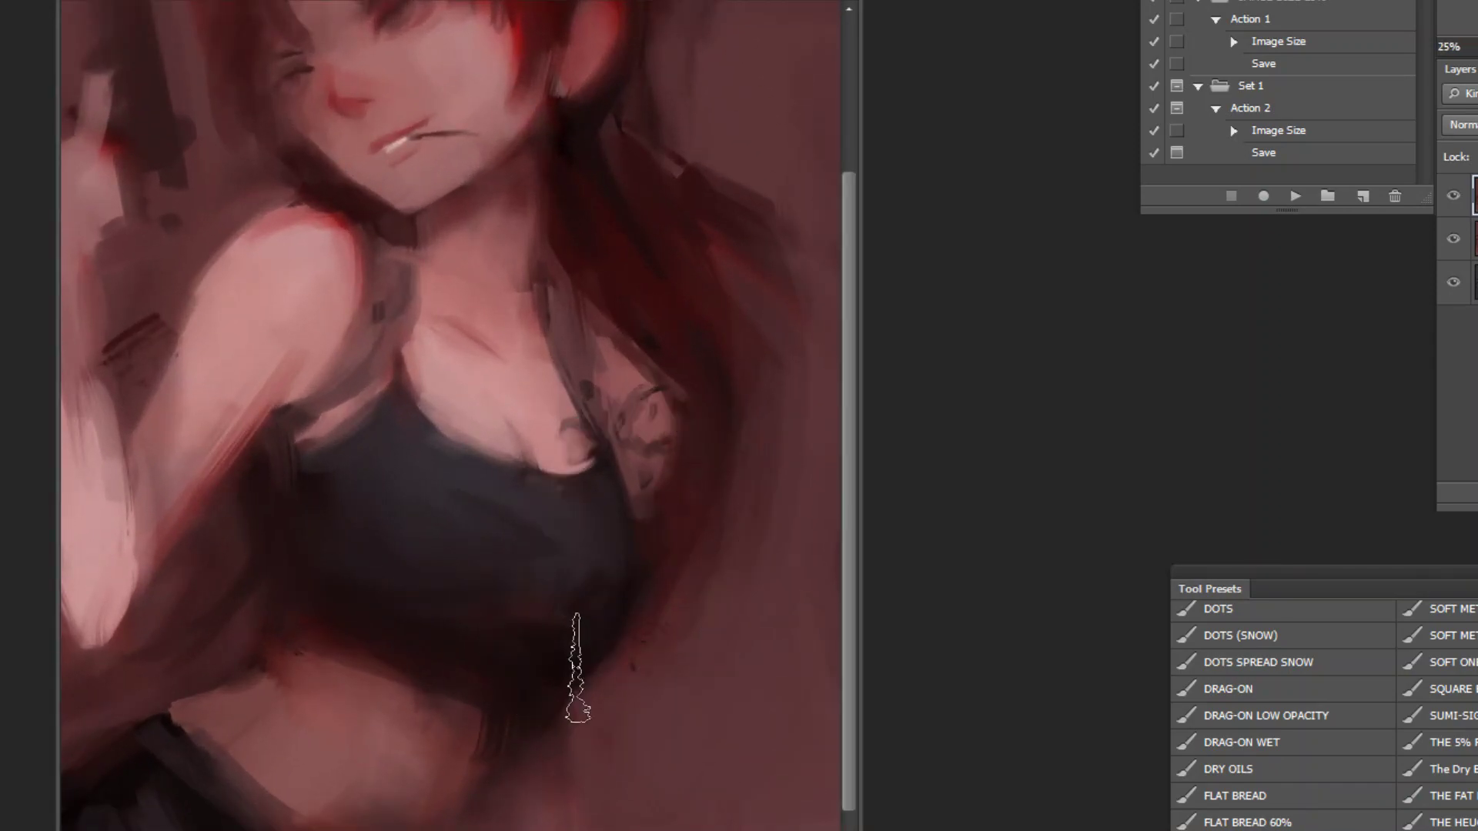
Step: Select the FLAT BREAD brush preset and darken the shoulder strap's edge down to the tank top beside the tattoo
click(1291, 799)
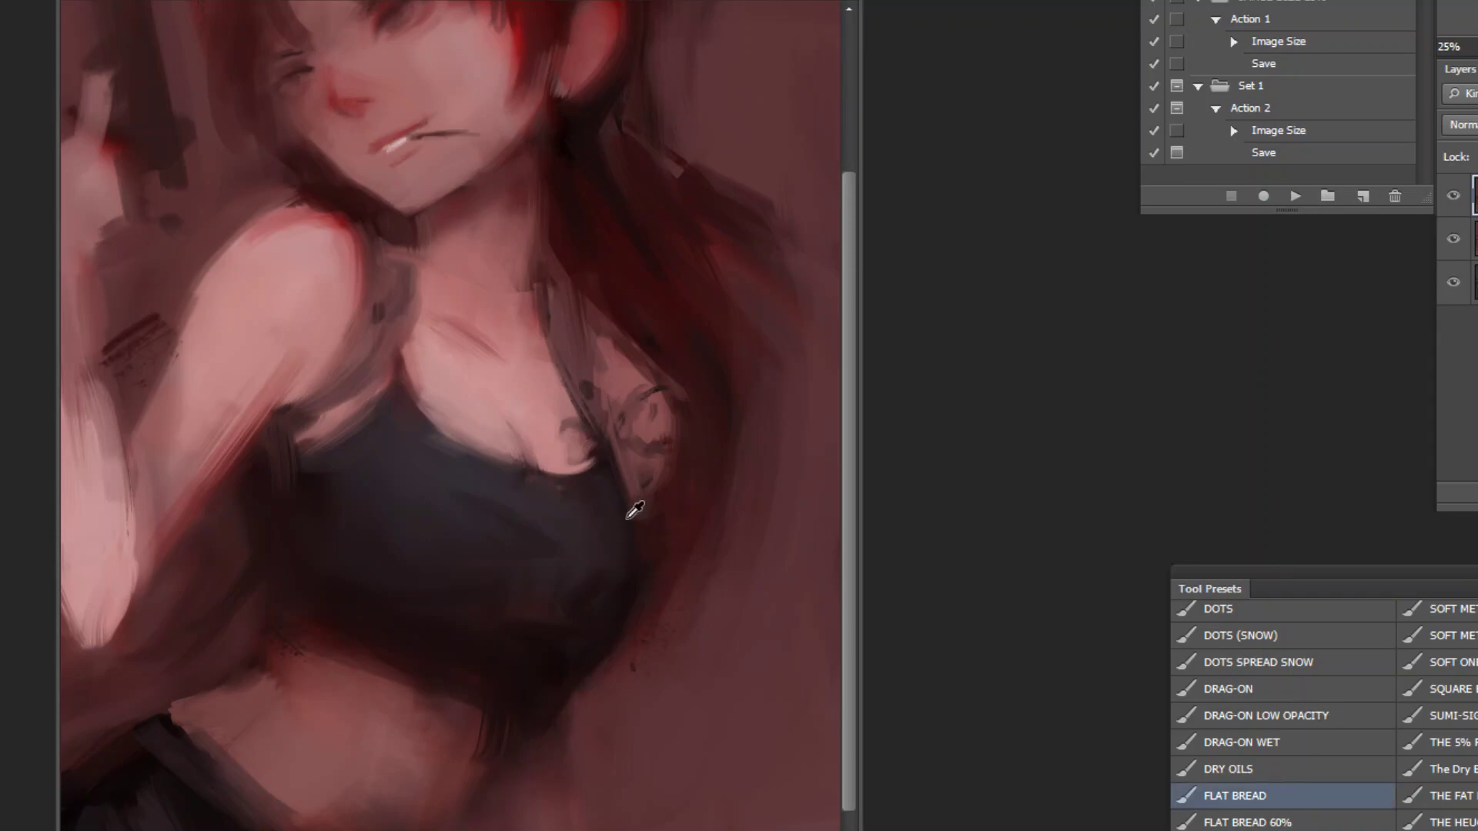
mouse_move(612, 409)
mouse_down()
mouse_move(644, 505)
mouse_move(625, 581)
mouse_up()
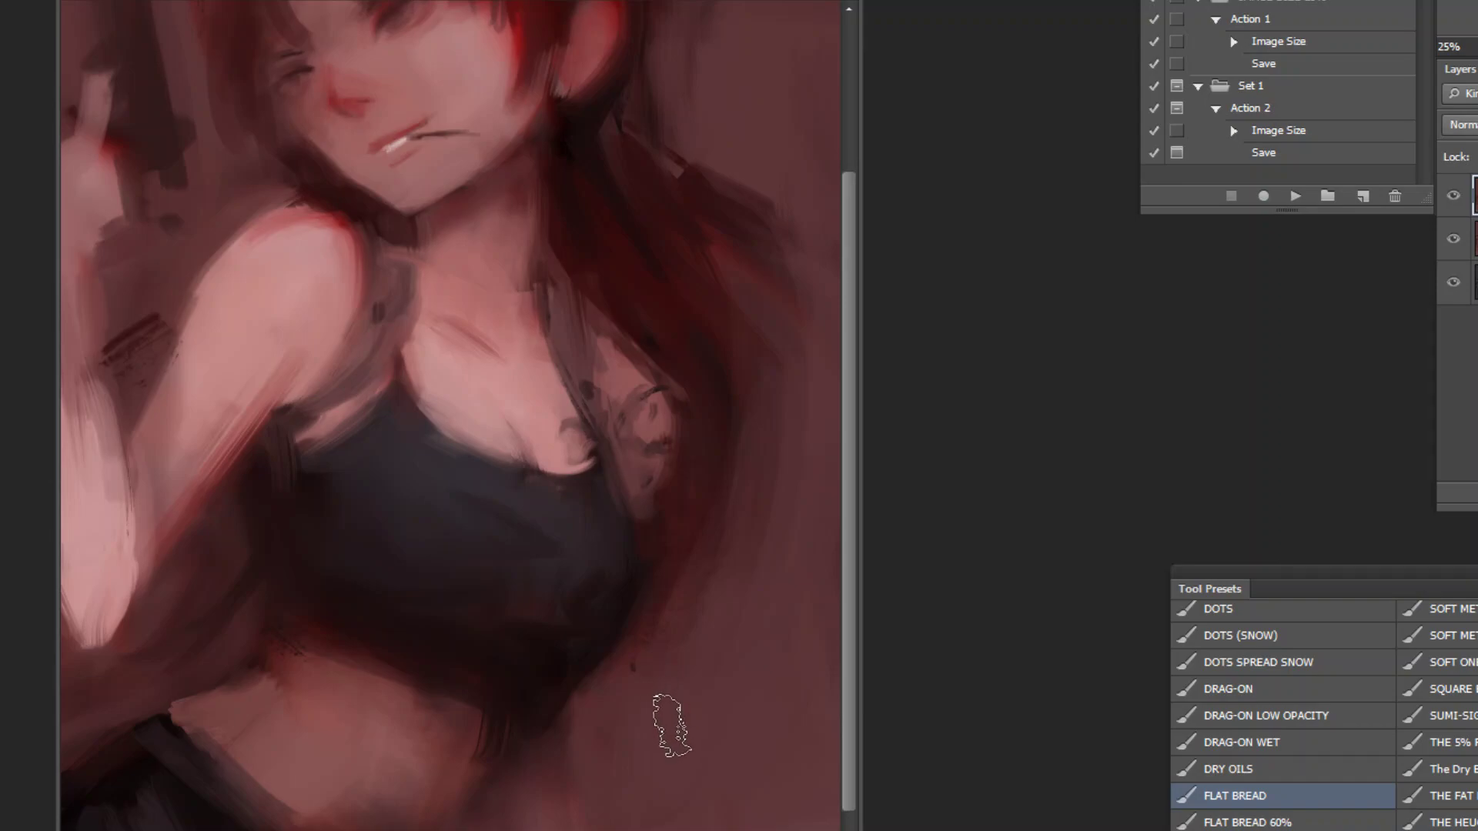
key(bracketleft)
key(bracketleft)
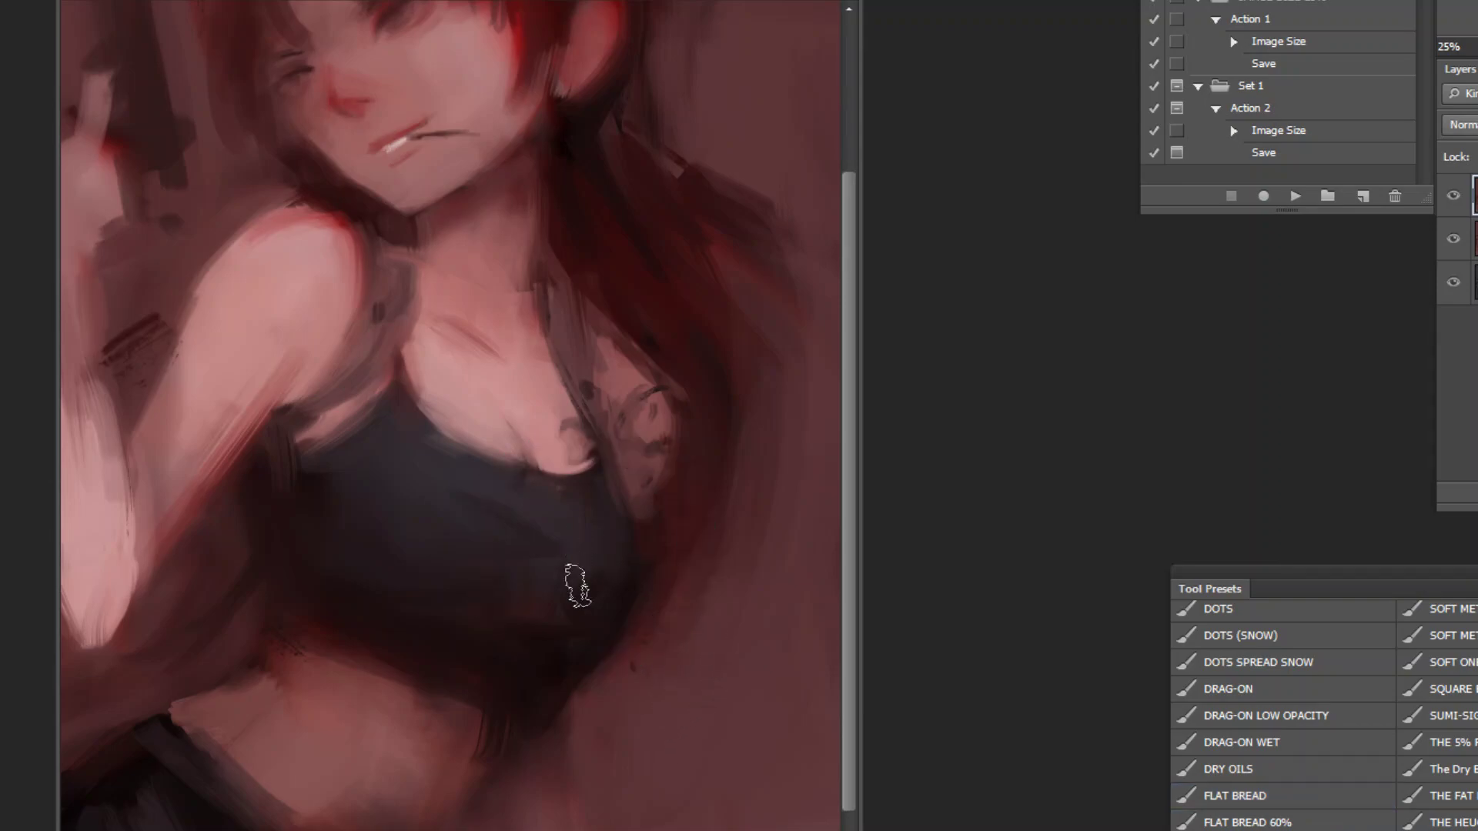
Step: Refine the tank top's armhole edge beside the raised arm with colours sampled there
alt+click(314, 434)
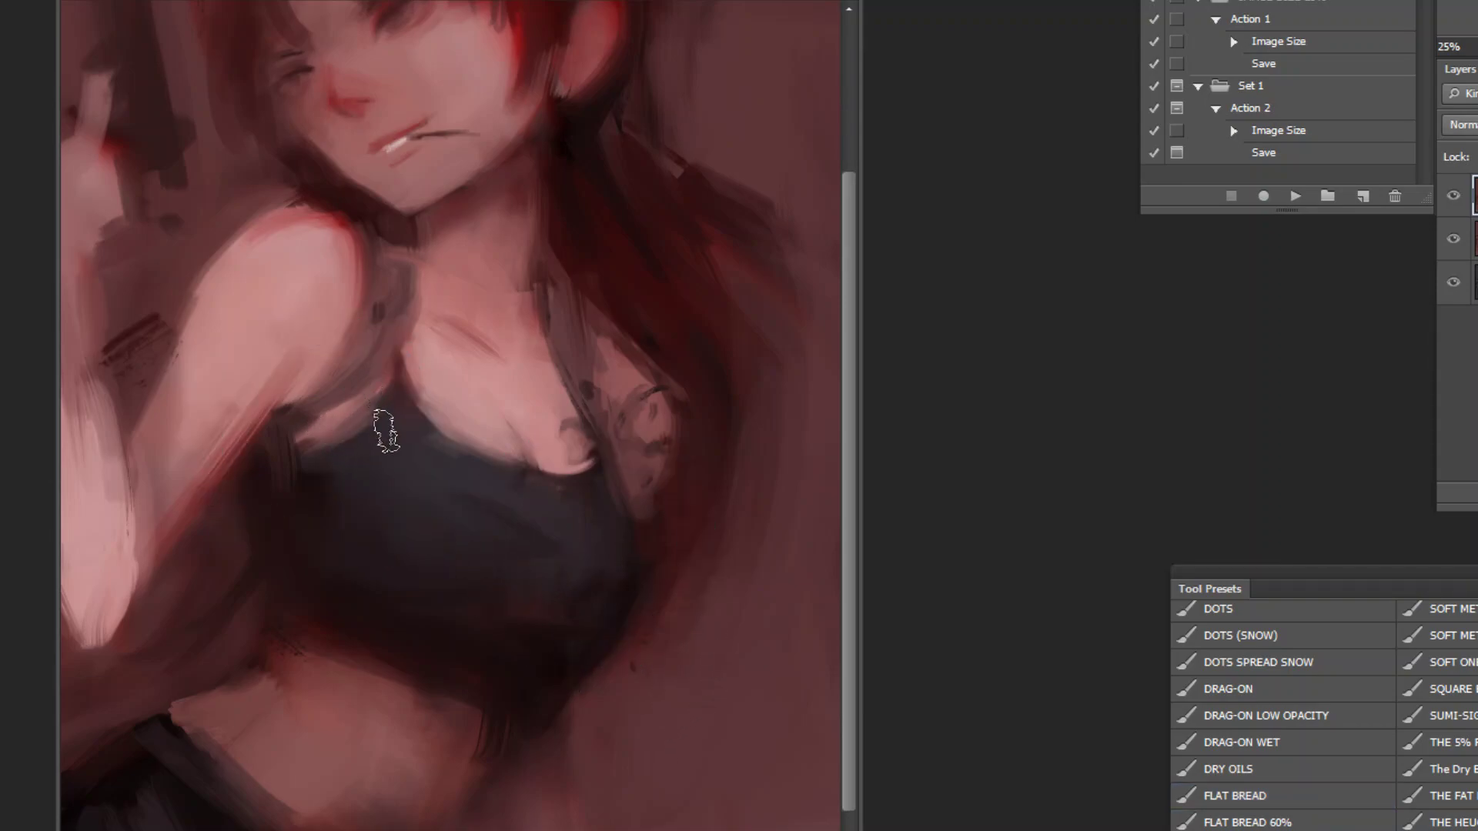
alt+click(287, 488)
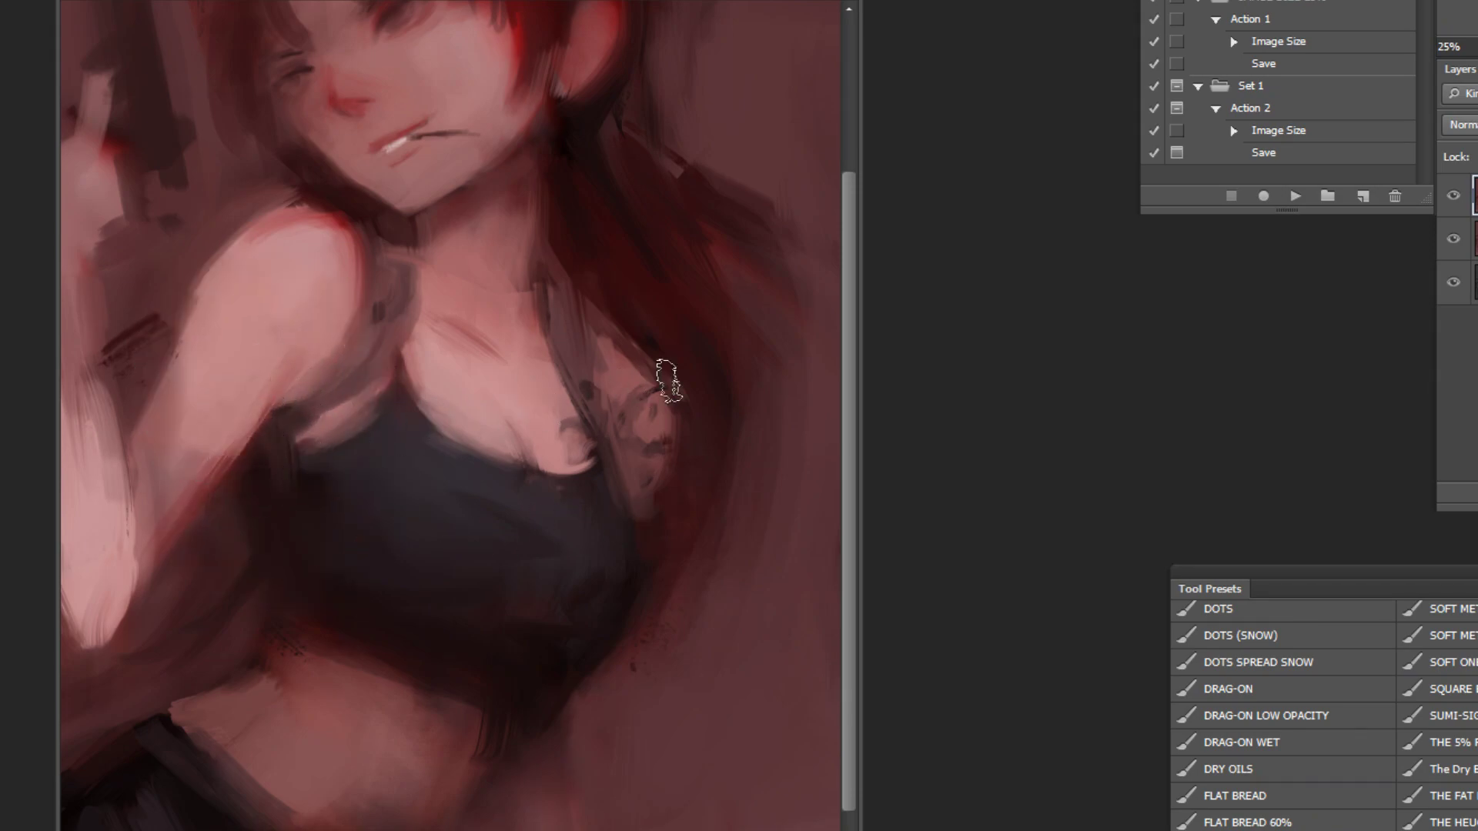
ctrl+alt+click(642, 529)
ctrl+alt+click(642, 529)
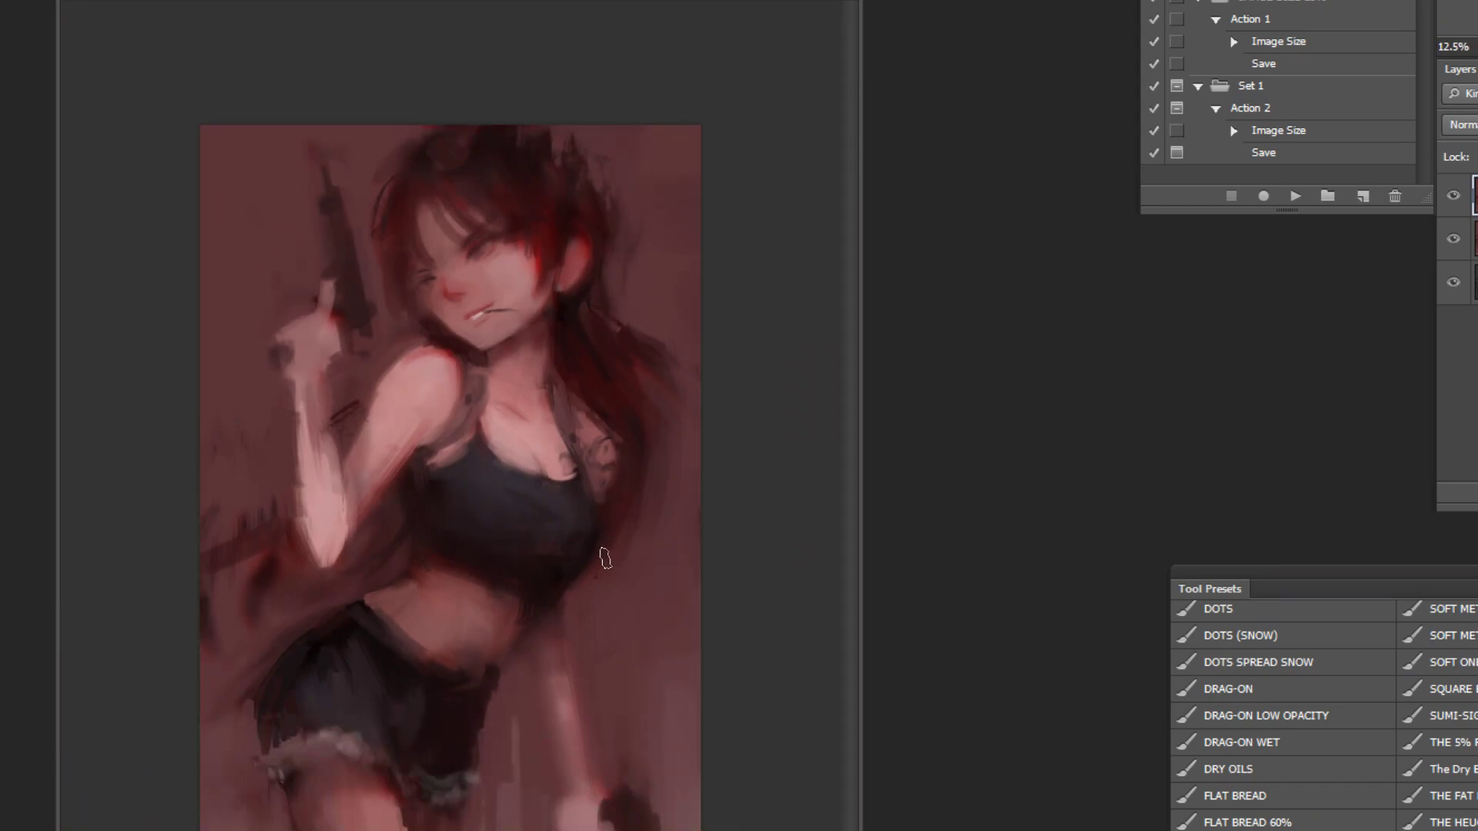
ctrl+click(567, 468)
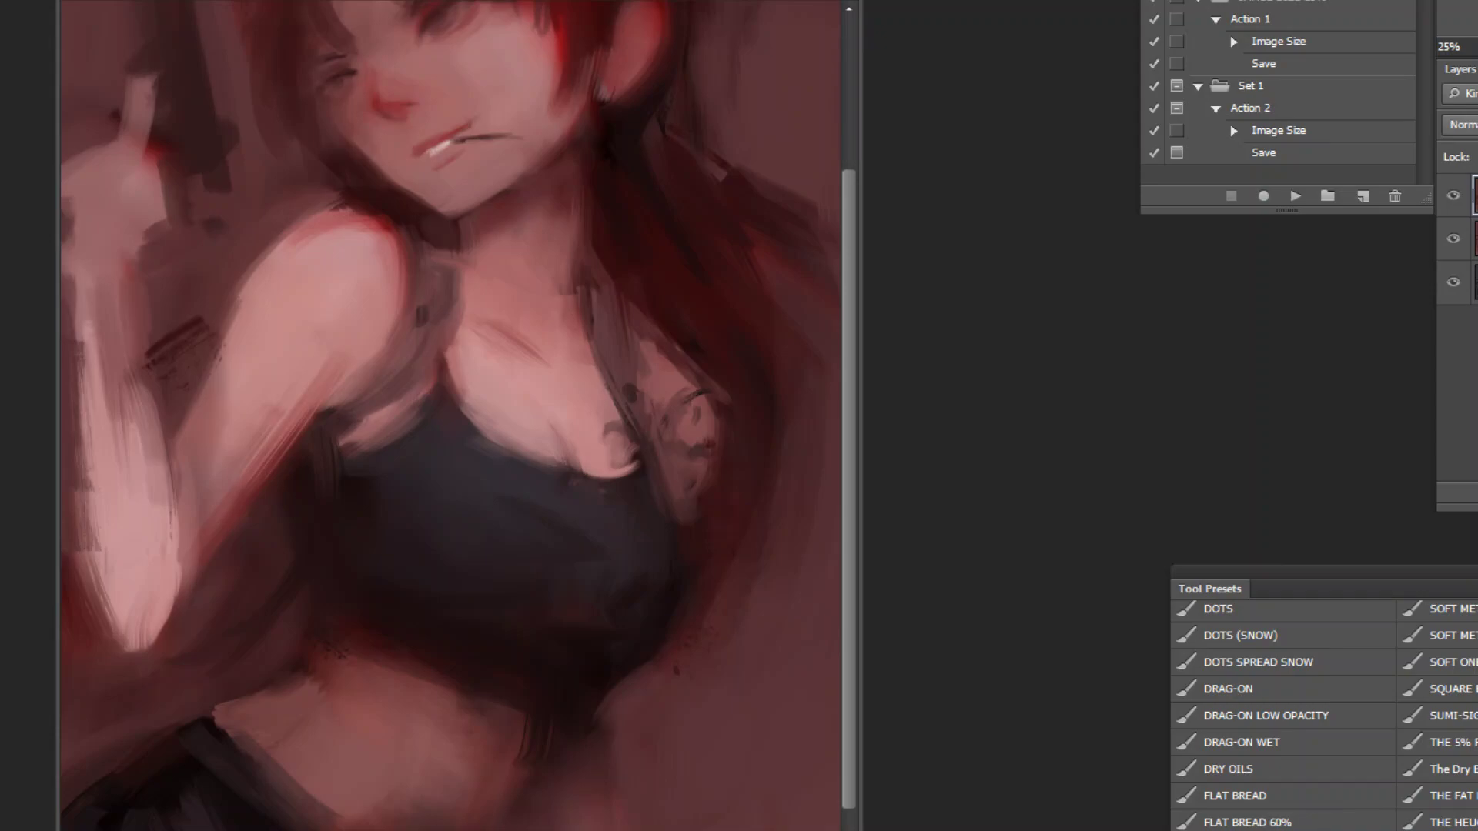
Step: Switch to the Google Images results for Ashley Wood in the browser and examine the brushwork in several enlarged paintings
drag(1477, 177, 358, 0)
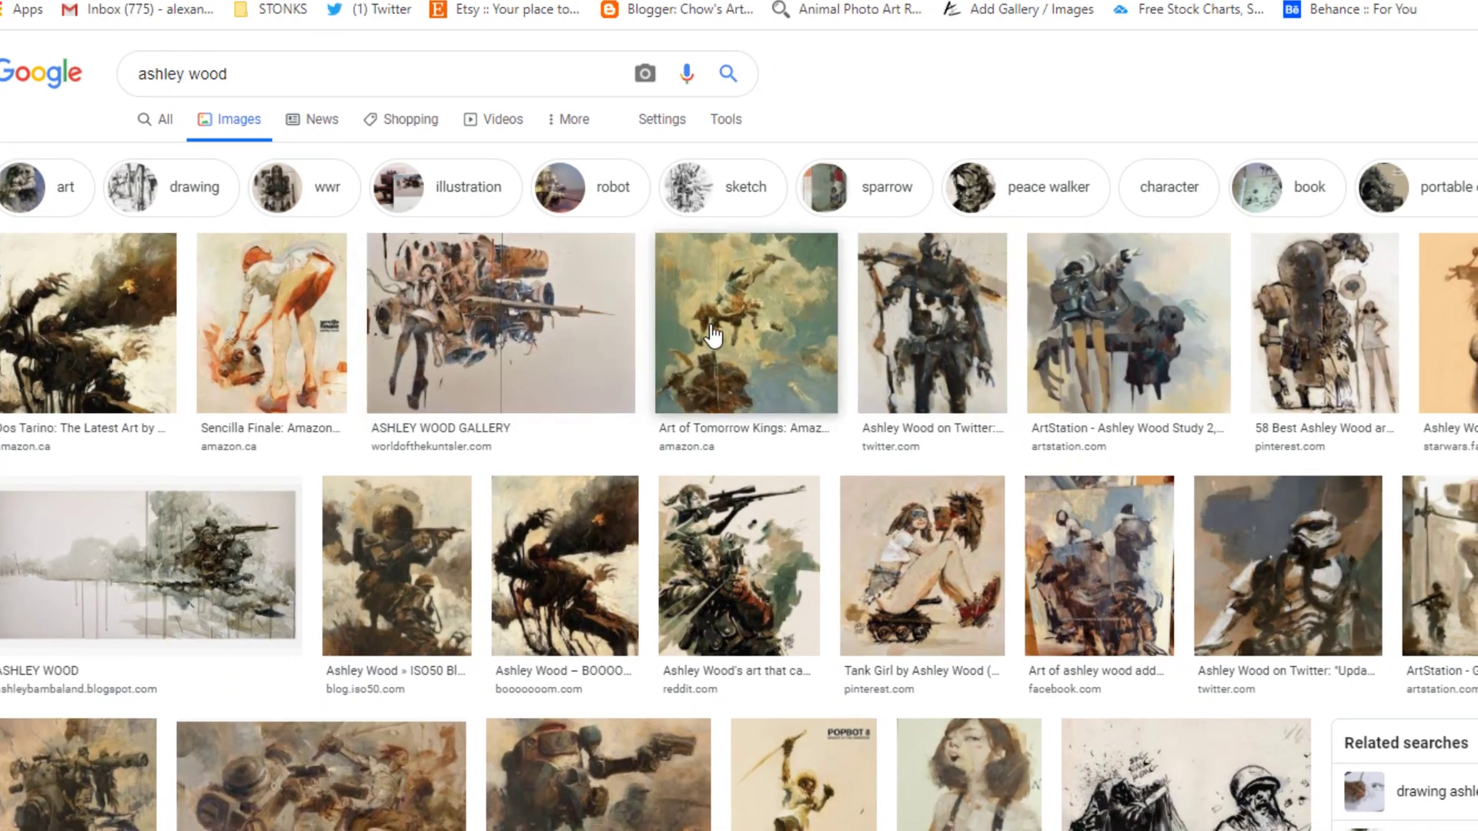
click(716, 350)
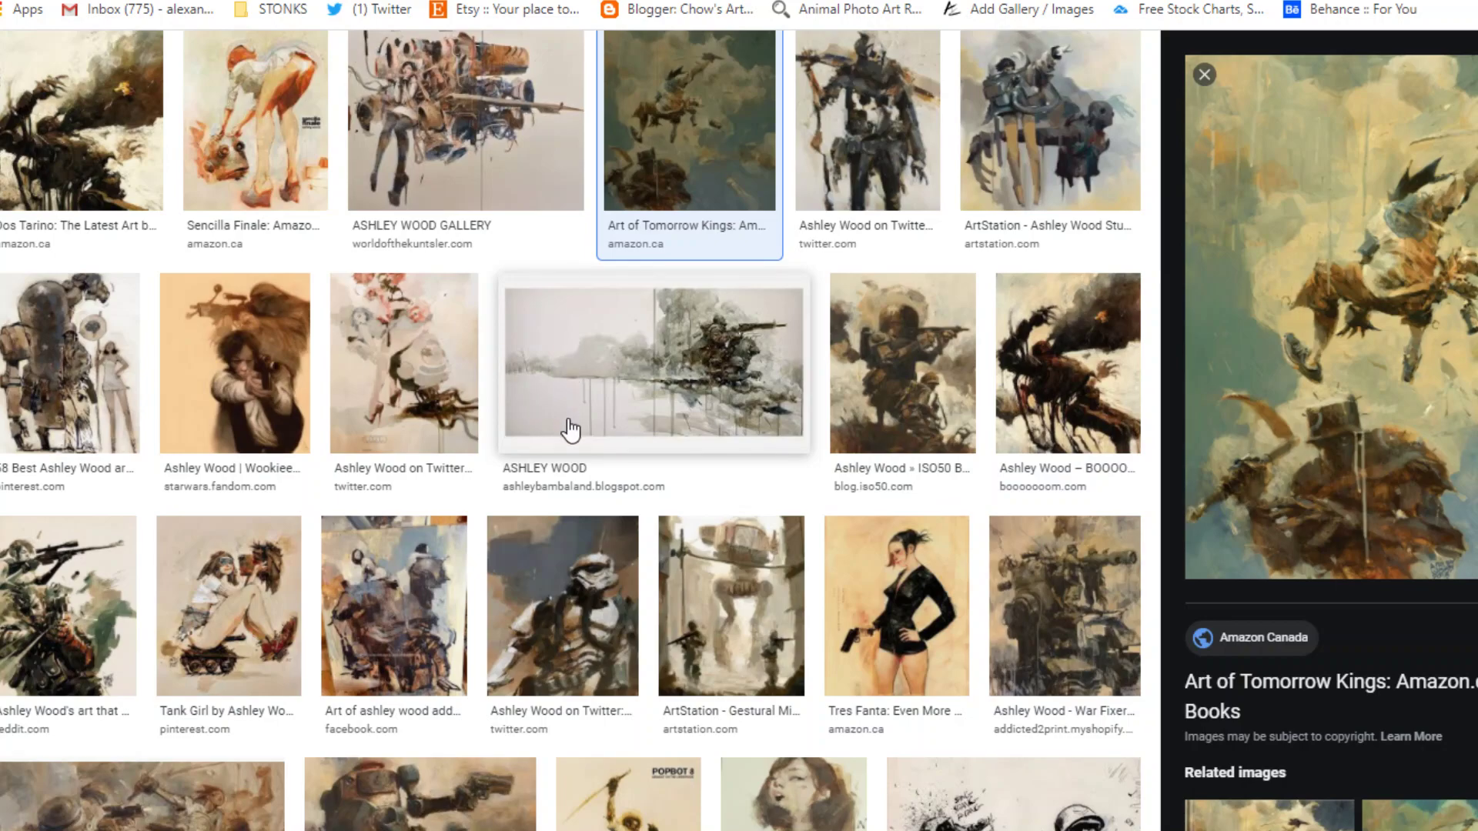
scroll(653, 399, down, 3)
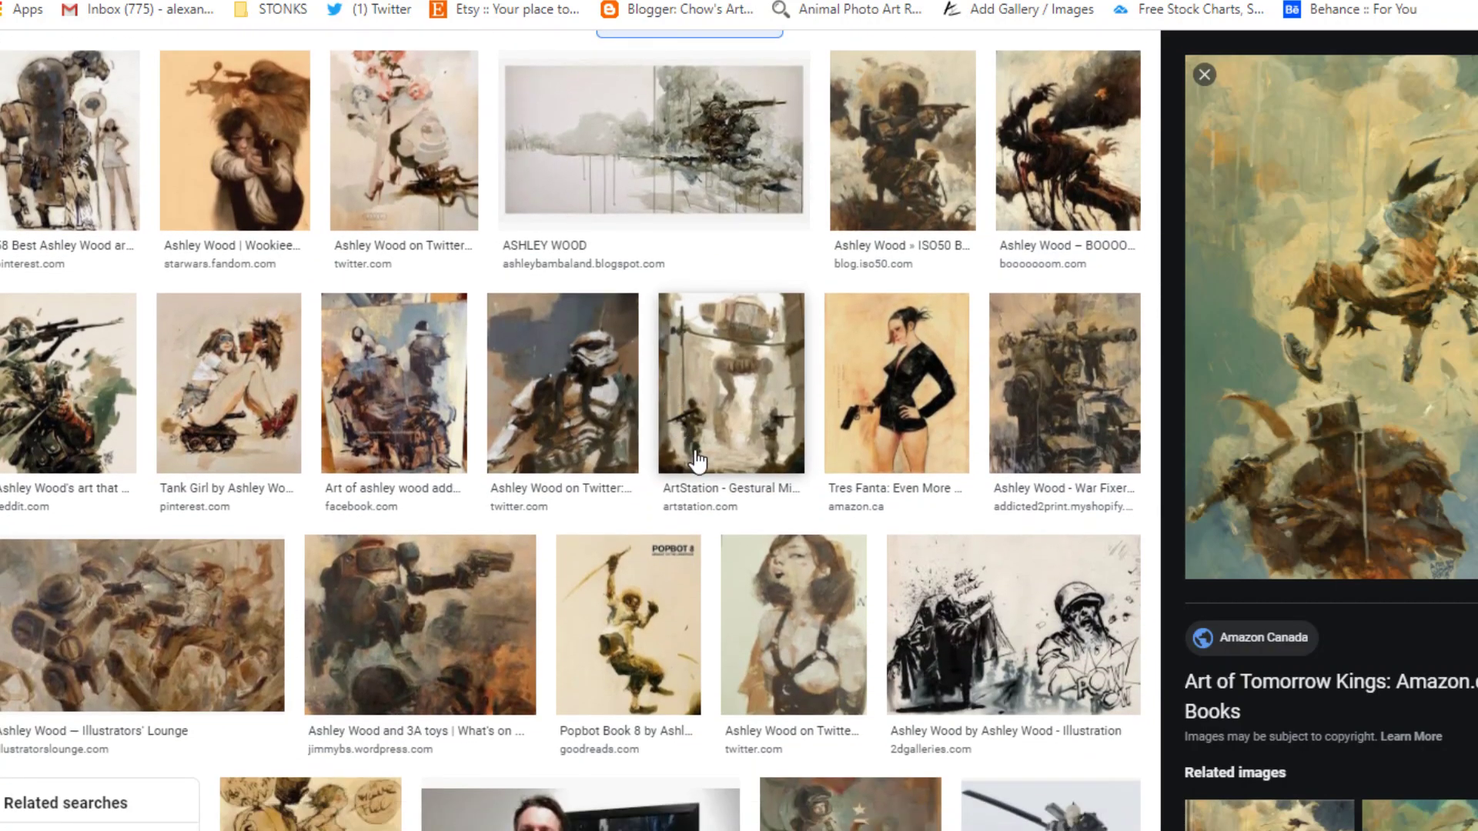
scroll(747, 493, up, 1)
scroll(751, 499, up, 1)
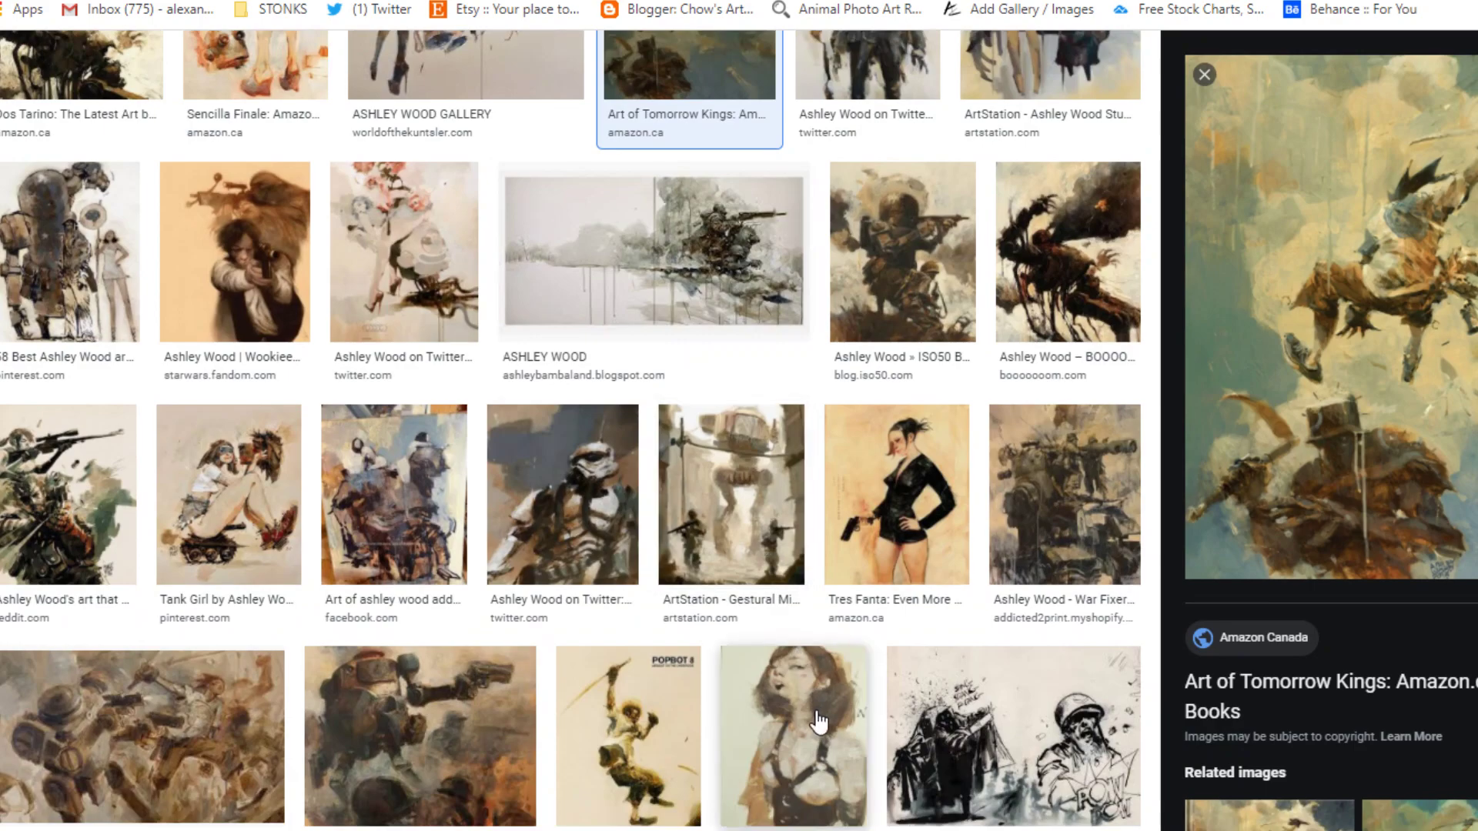
click(819, 722)
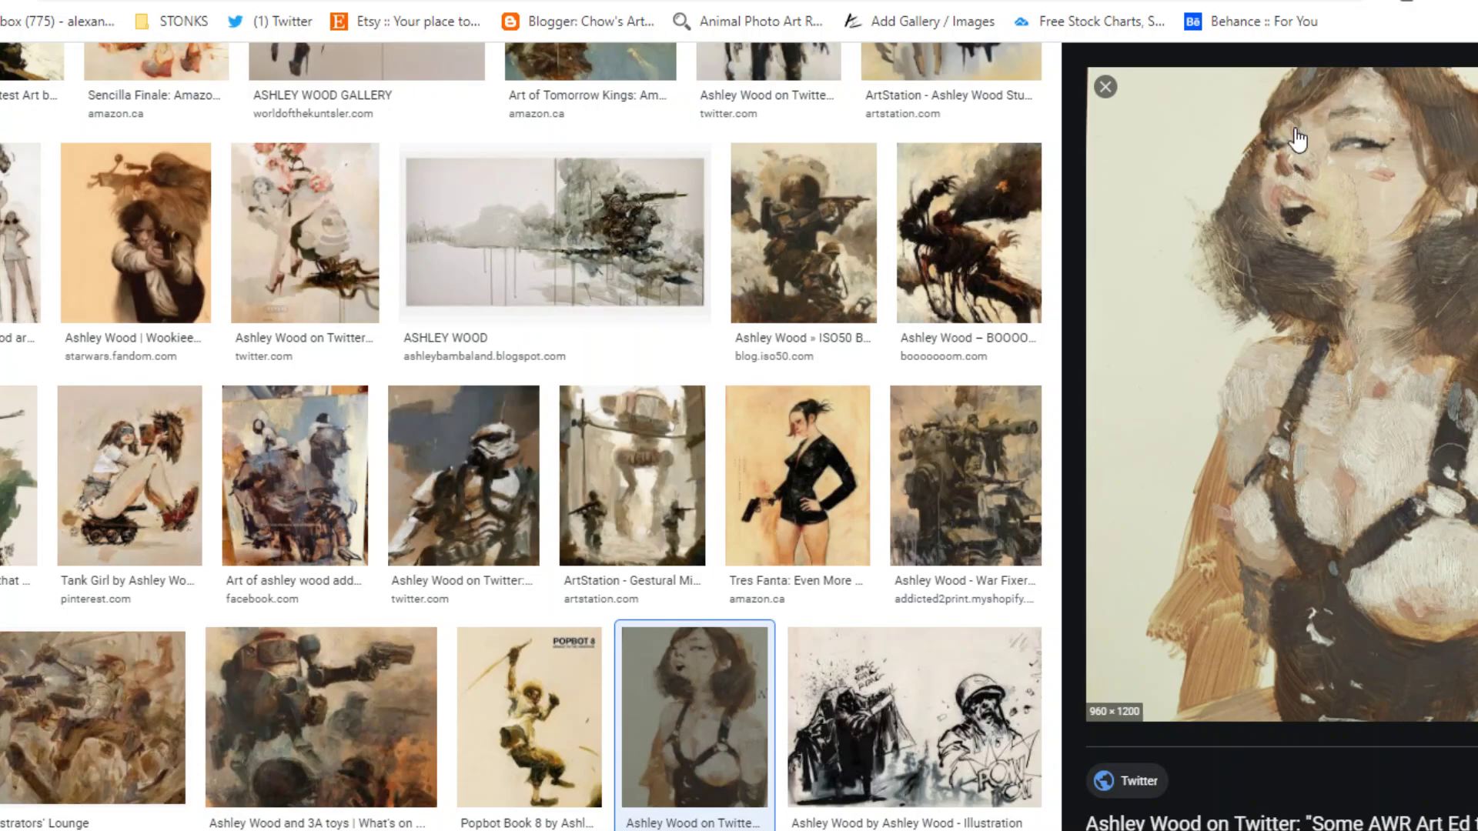
click(993, 262)
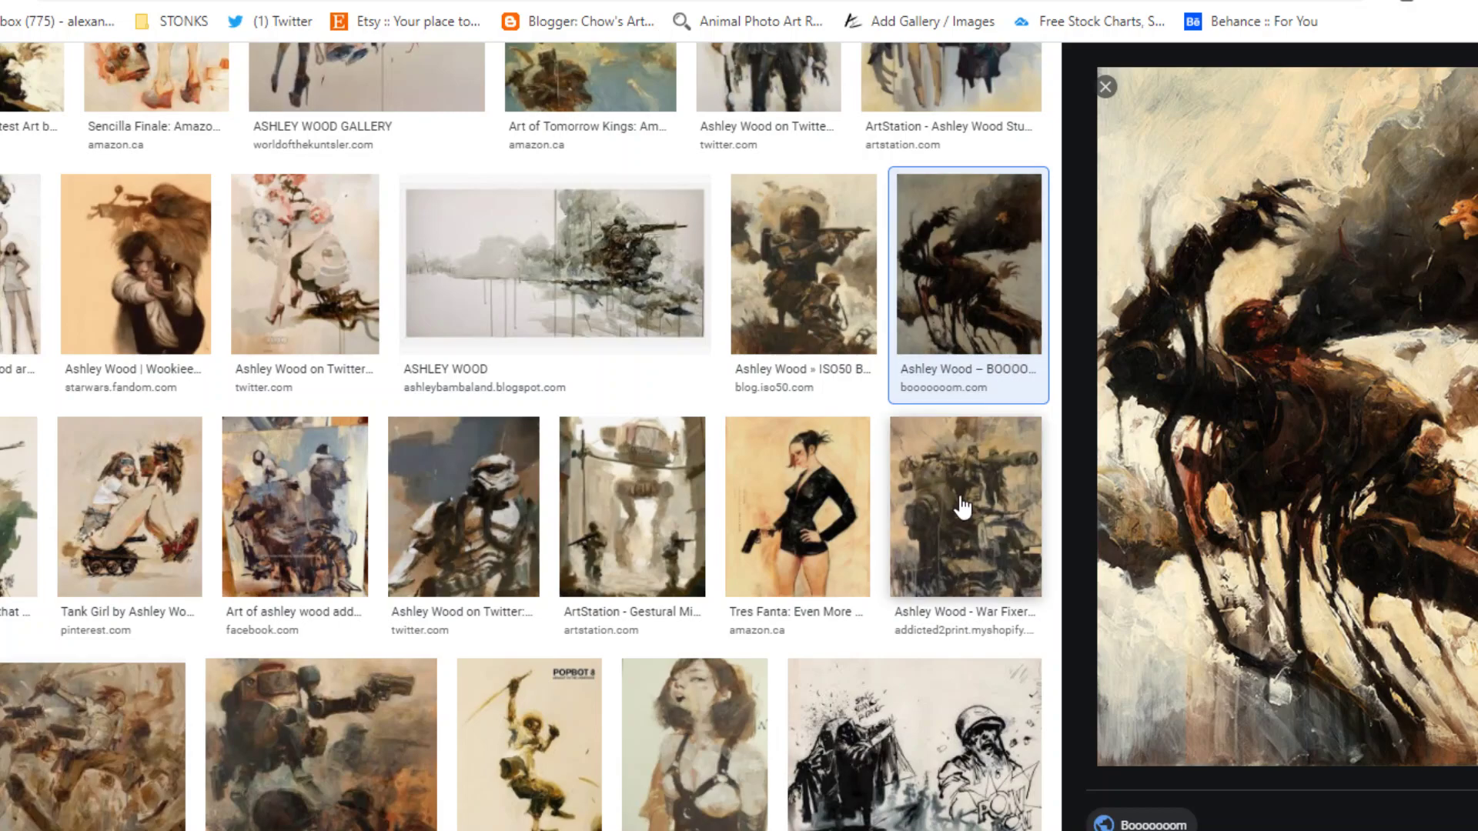
click(659, 519)
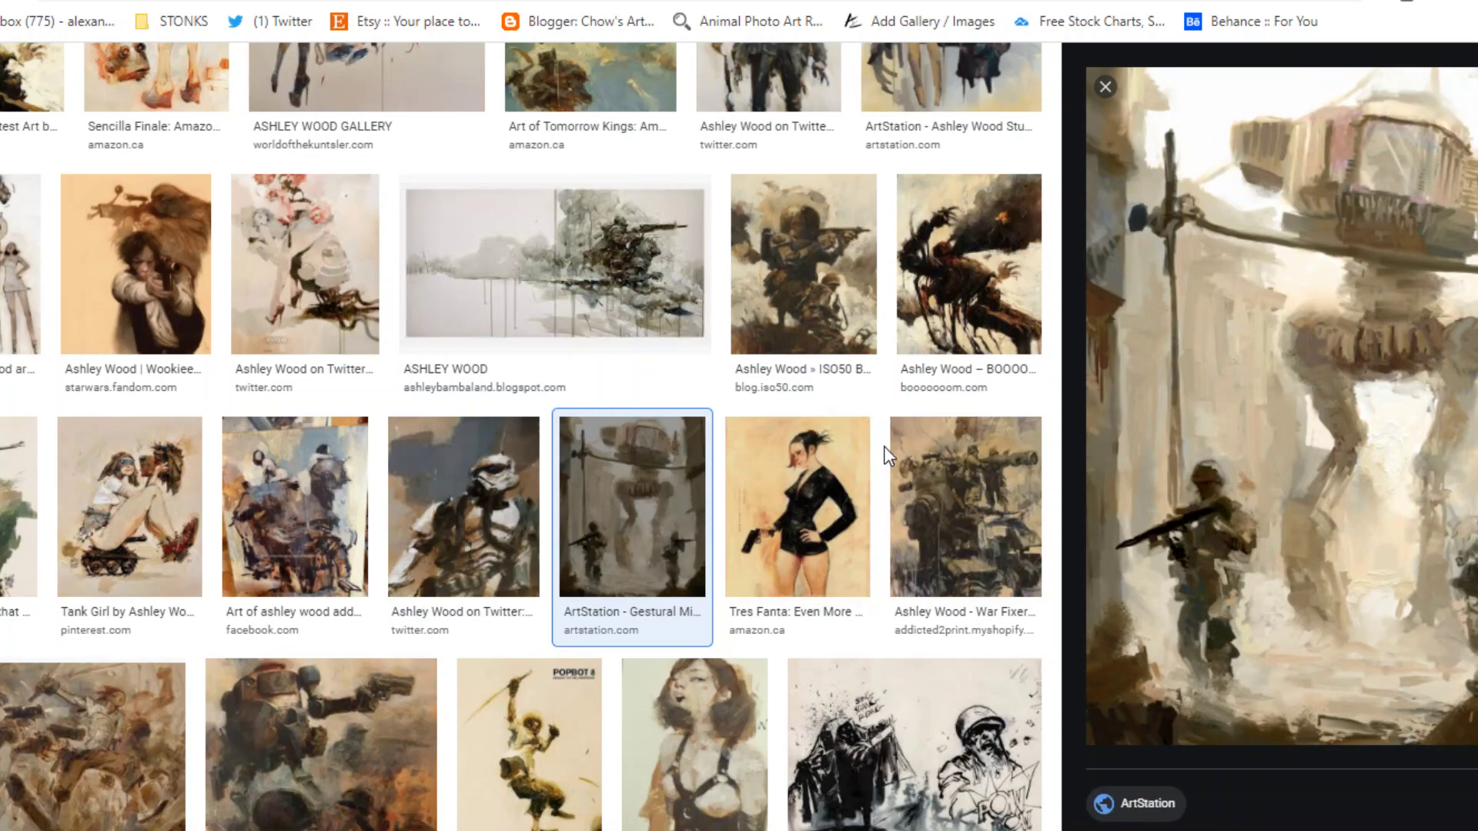
scroll(919, 445, up, 4)
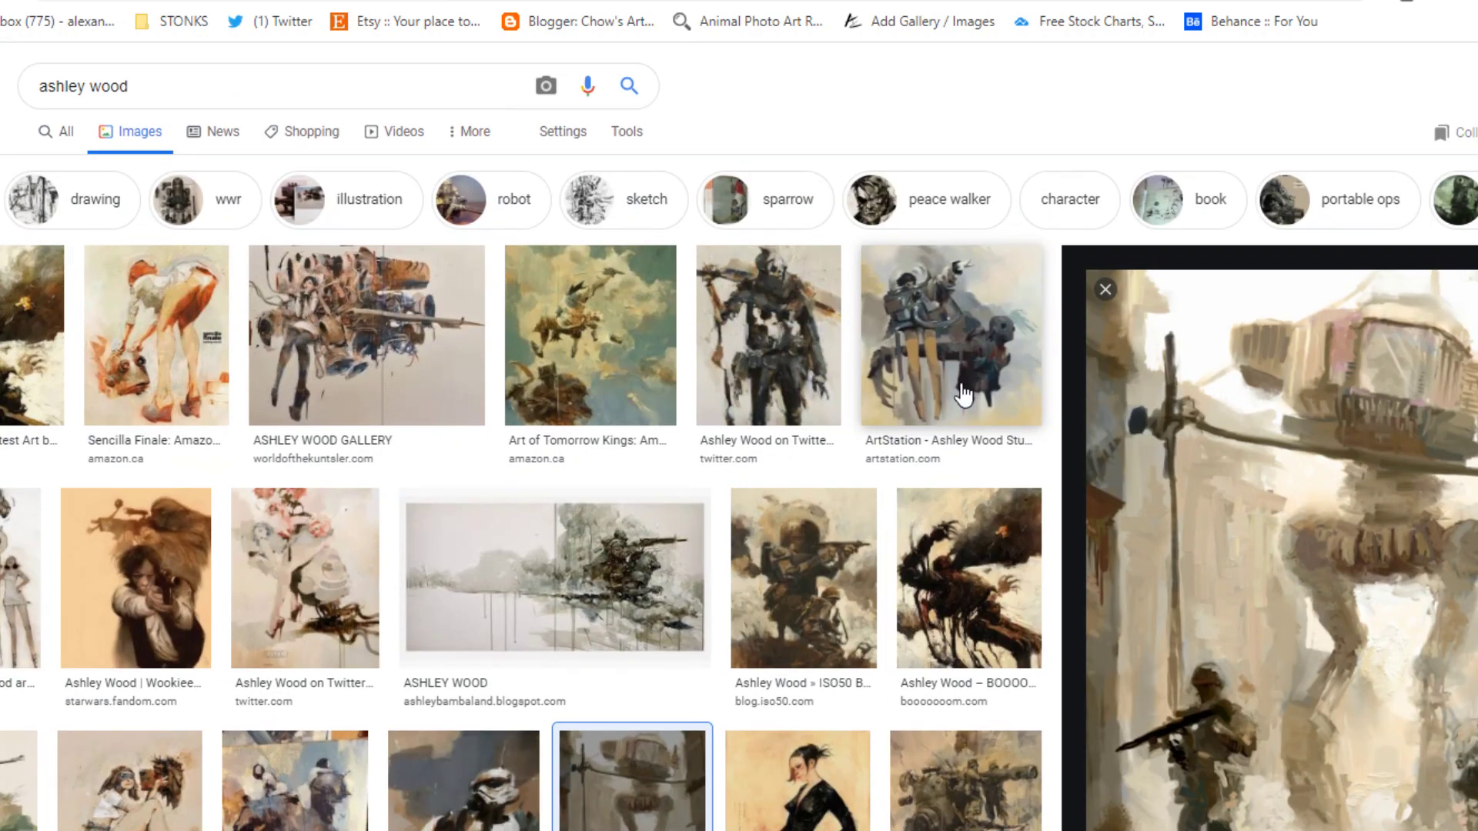
click(941, 384)
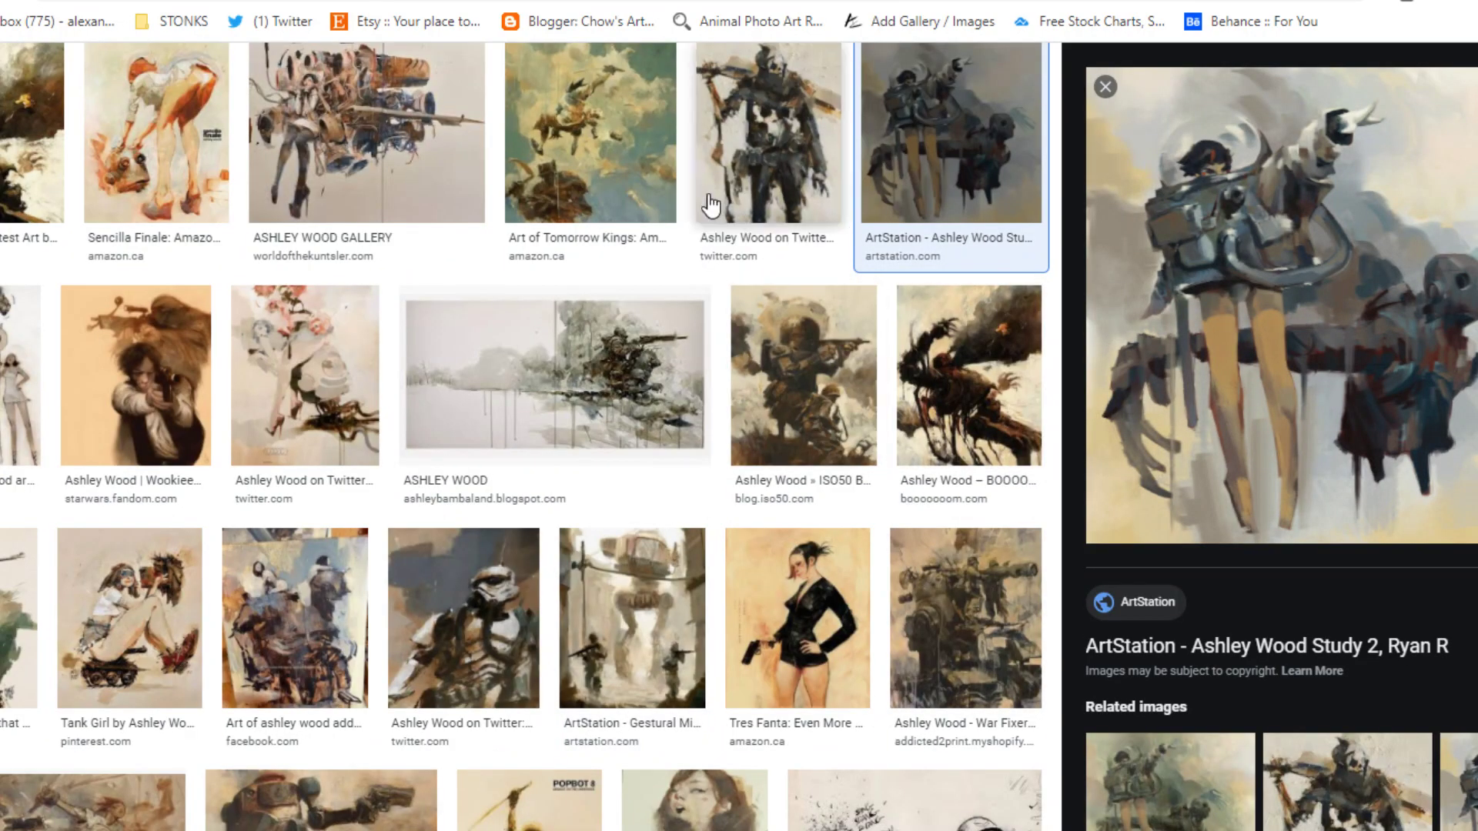
click(731, 207)
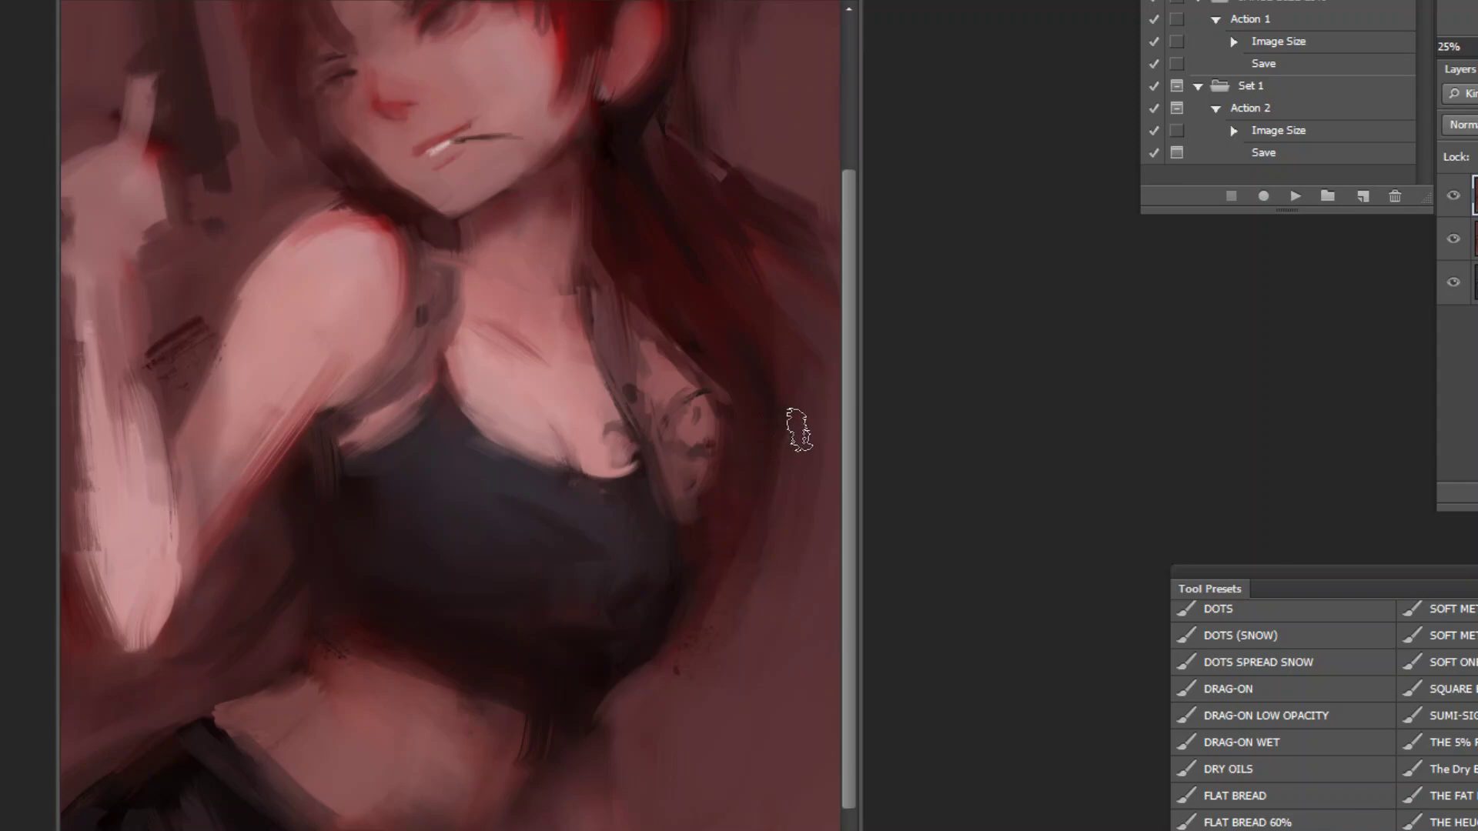
Step: Return to the Photoshop painting and touch up the tank top's neckline below the cleavage with a sampled colour
ctrl+click(597, 389)
alt+click(587, 513)
key(ctrl+z)
mouse_move(558, 548)
mouse_down()
mouse_move(618, 568)
mouse_move(501, 531)
mouse_up()
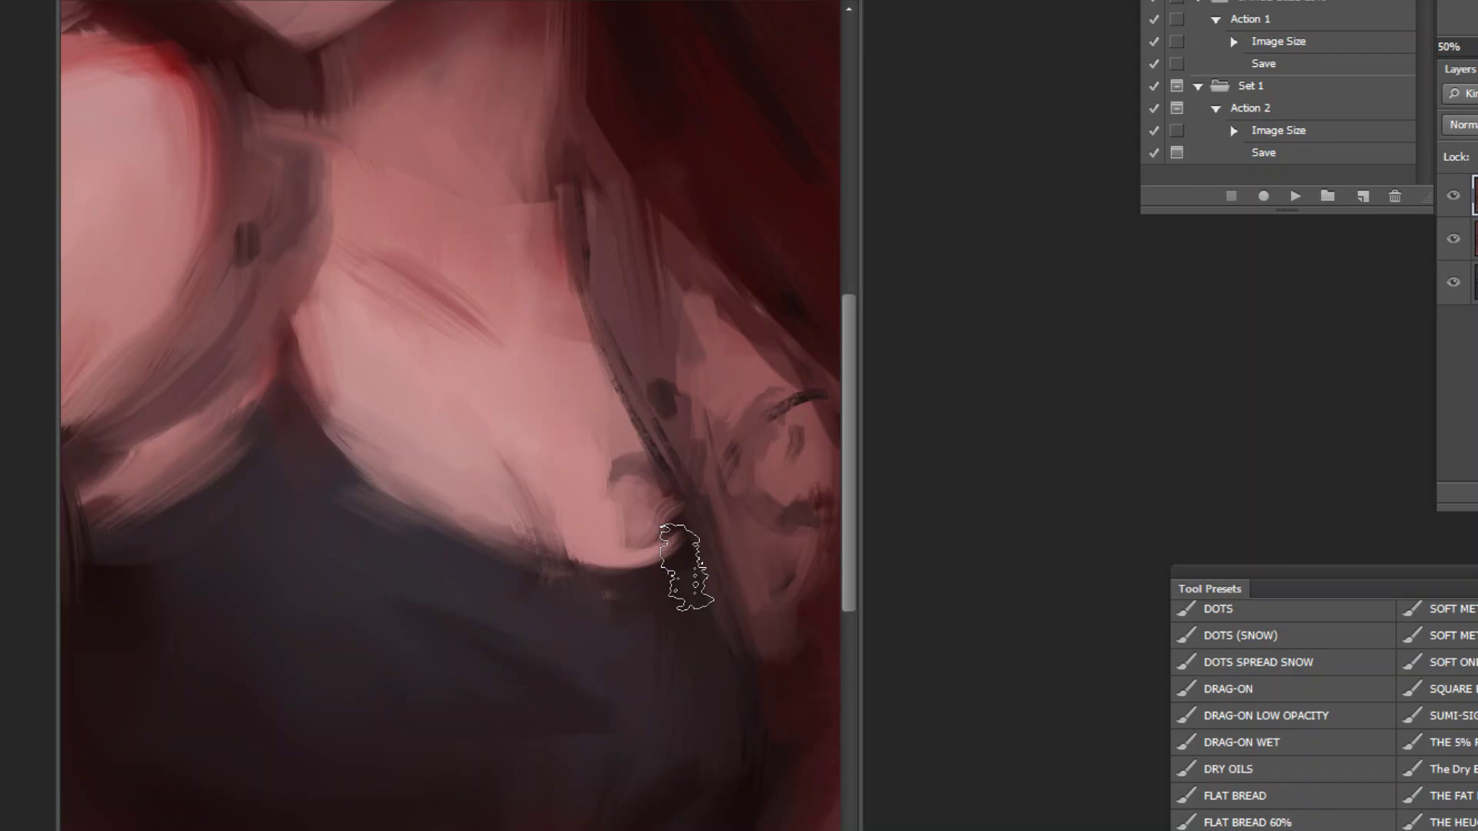
Step: Rework the cleavage shading above the neckline with a smaller brush and sampled skin colour, undoing unwanted strokes
key(bracketleft)
key(bracketleft)
key(bracketleft)
key(bracketleft)
alt+click(434, 289)
mouse_move(524, 493)
mouse_down()
mouse_move(537, 513)
mouse_move(572, 482)
mouse_move(531, 505)
mouse_move(585, 501)
mouse_move(571, 539)
mouse_move(528, 570)
mouse_move(554, 608)
mouse_move(538, 621)
mouse_move(551, 601)
mouse_move(589, 619)
mouse_move(571, 610)
mouse_up()
key(ctrl+z)
key(ctrl+z)
scroll(606, 545, down, 2)
scroll(512, 324, up, 1)
key(ctrl+z)
alt+click(549, 644)
key(ctrl+z)
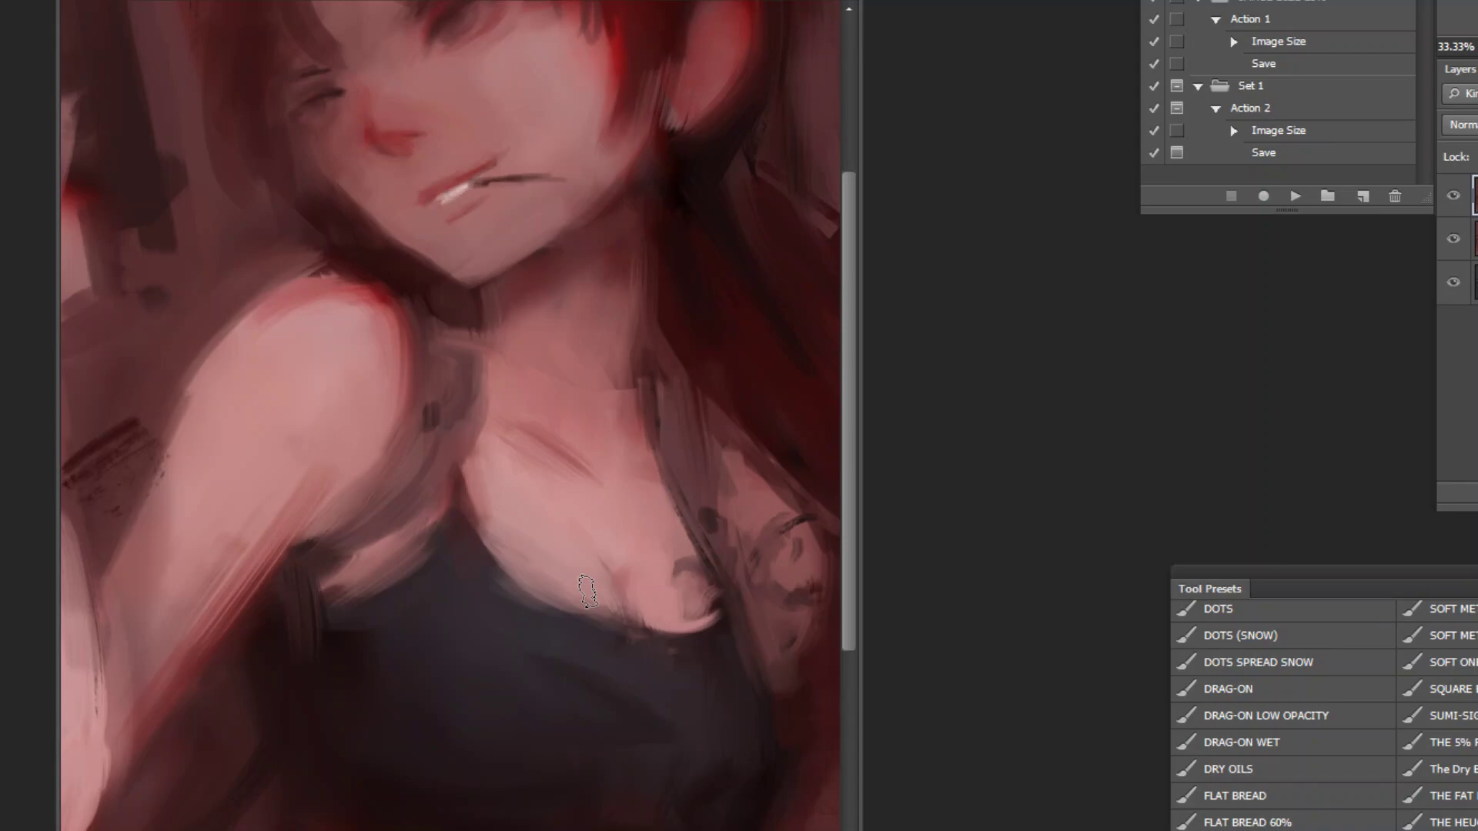
Step: Tidy the skin edges along the neckline and armhole, and try a dark stroke up the strap's side
mouse_move(489, 531)
mouse_down()
mouse_move(478, 485)
mouse_move(515, 585)
mouse_up()
mouse_move(439, 529)
mouse_down()
mouse_move(380, 580)
mouse_move(396, 570)
mouse_up()
alt+click(316, 619)
mouse_move(318, 607)
mouse_down()
mouse_move(359, 520)
mouse_move(271, 548)
mouse_move(330, 479)
mouse_up()
key(ctrl+z)
key(ctrl+z)
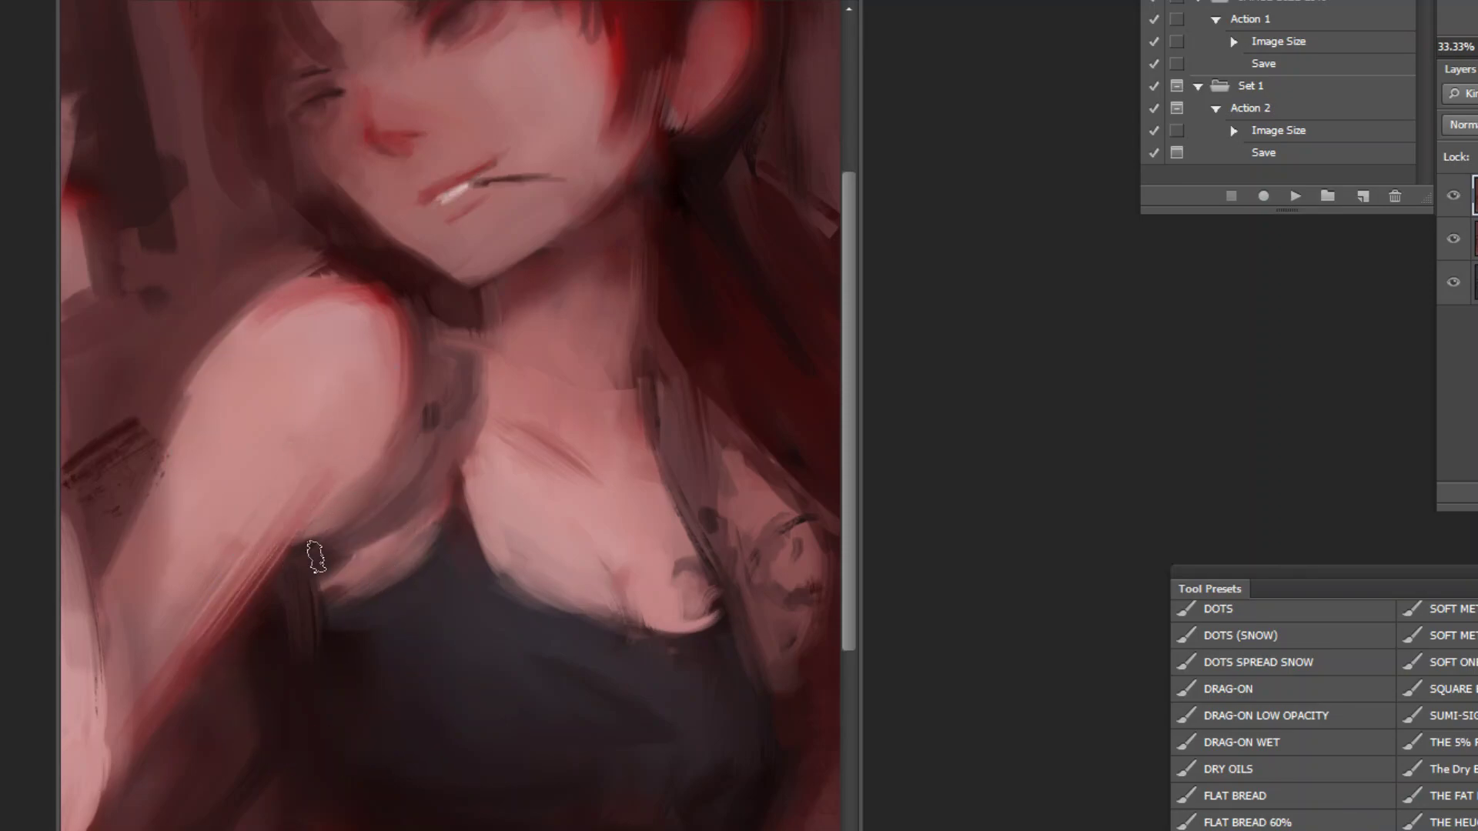
Step: Refine the base of the neck where the strap meets the collarbone with a sampled colour
scroll(600, 579, down, 1)
scroll(511, 344, up, 2)
mouse_move(517, 497)
mouse_down()
mouse_move(511, 556)
mouse_move(512, 542)
mouse_up()
alt+click(495, 487)
drag(492, 456, 468, 415)
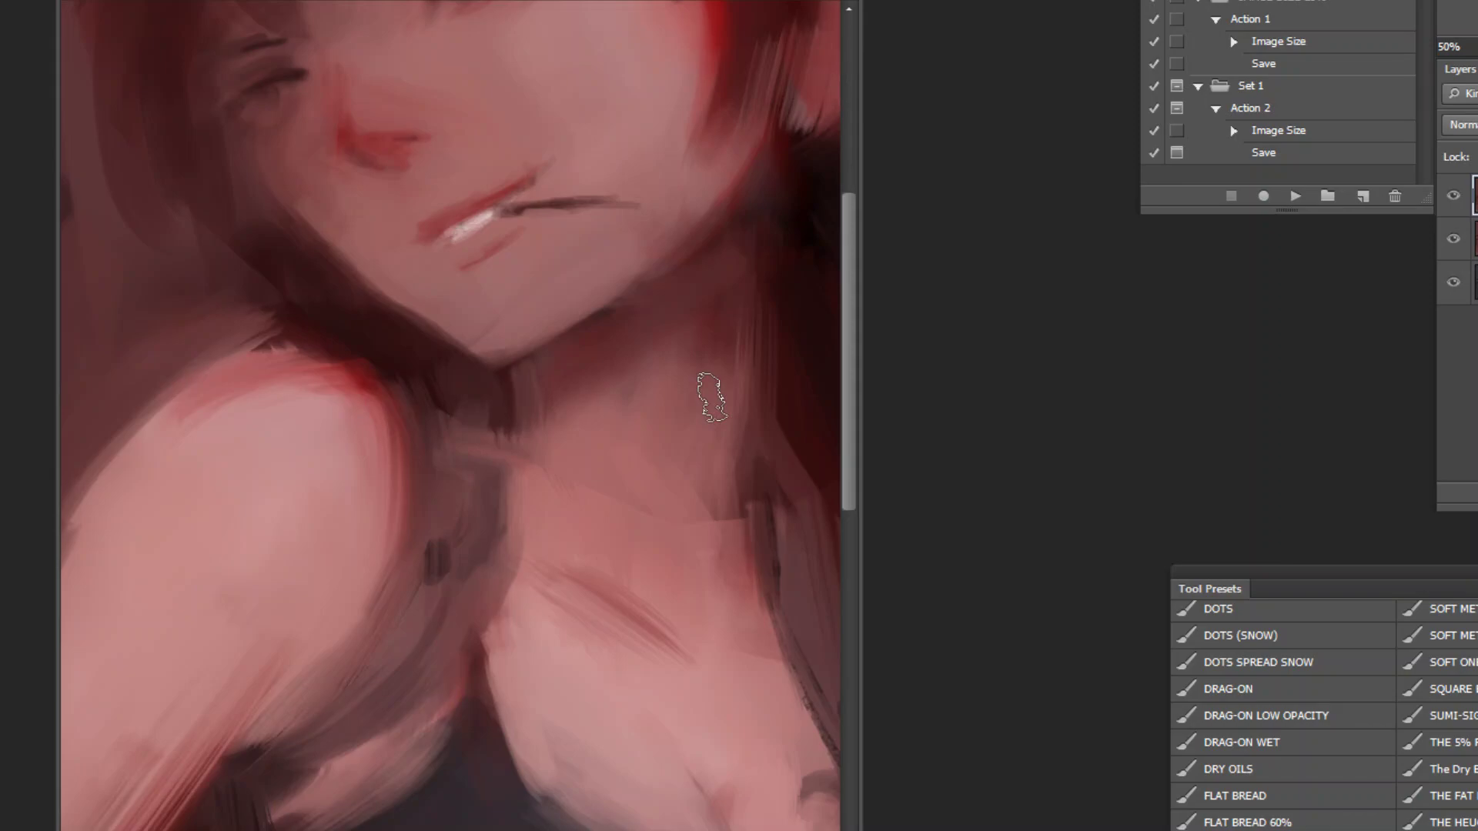
Step: Examine the face and ear up close, and compare them with the whole figure
key(z)
alt+click(656, 436)
alt+click(660, 429)
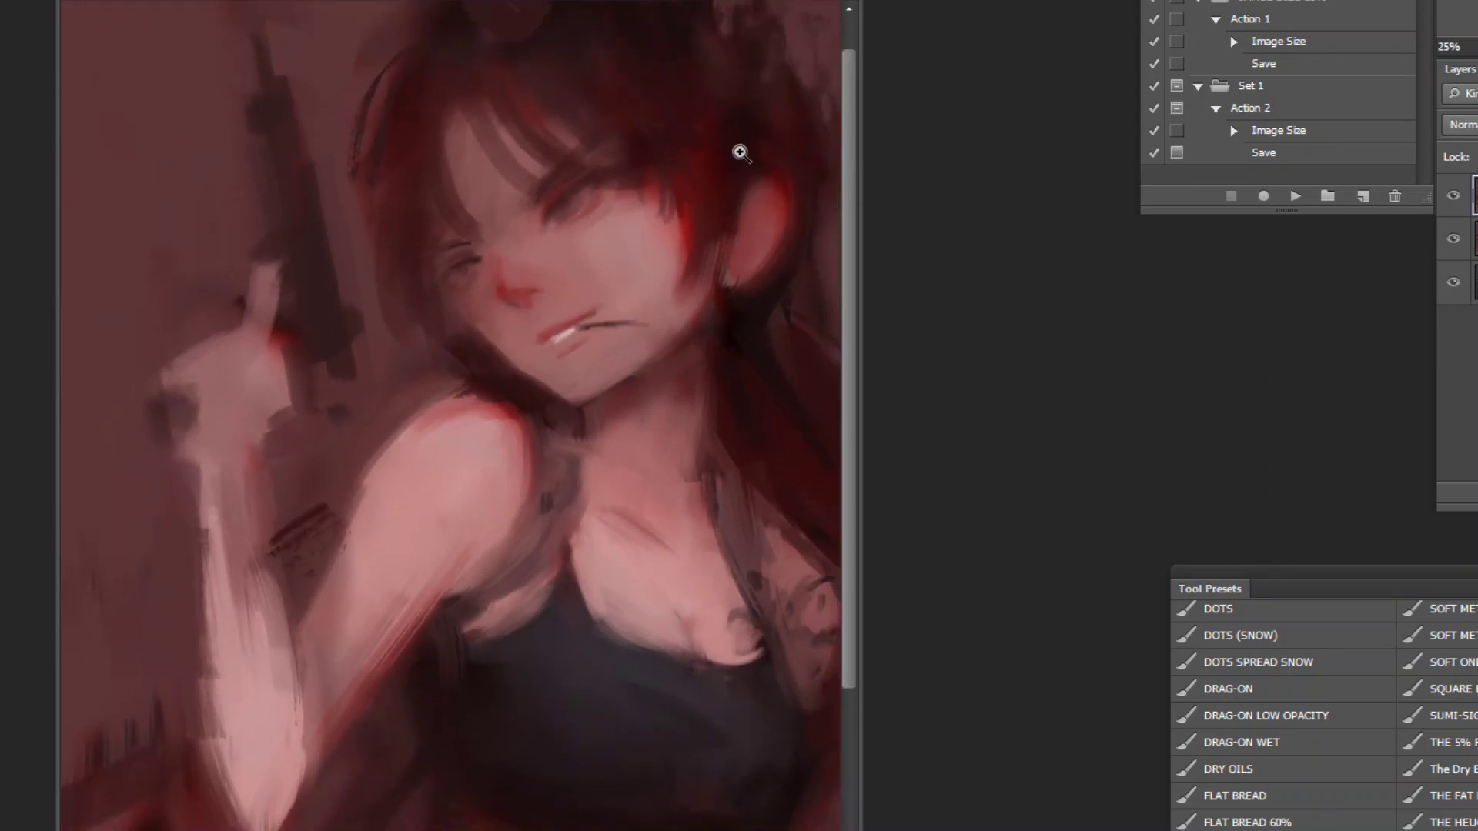
click(740, 159)
click(749, 261)
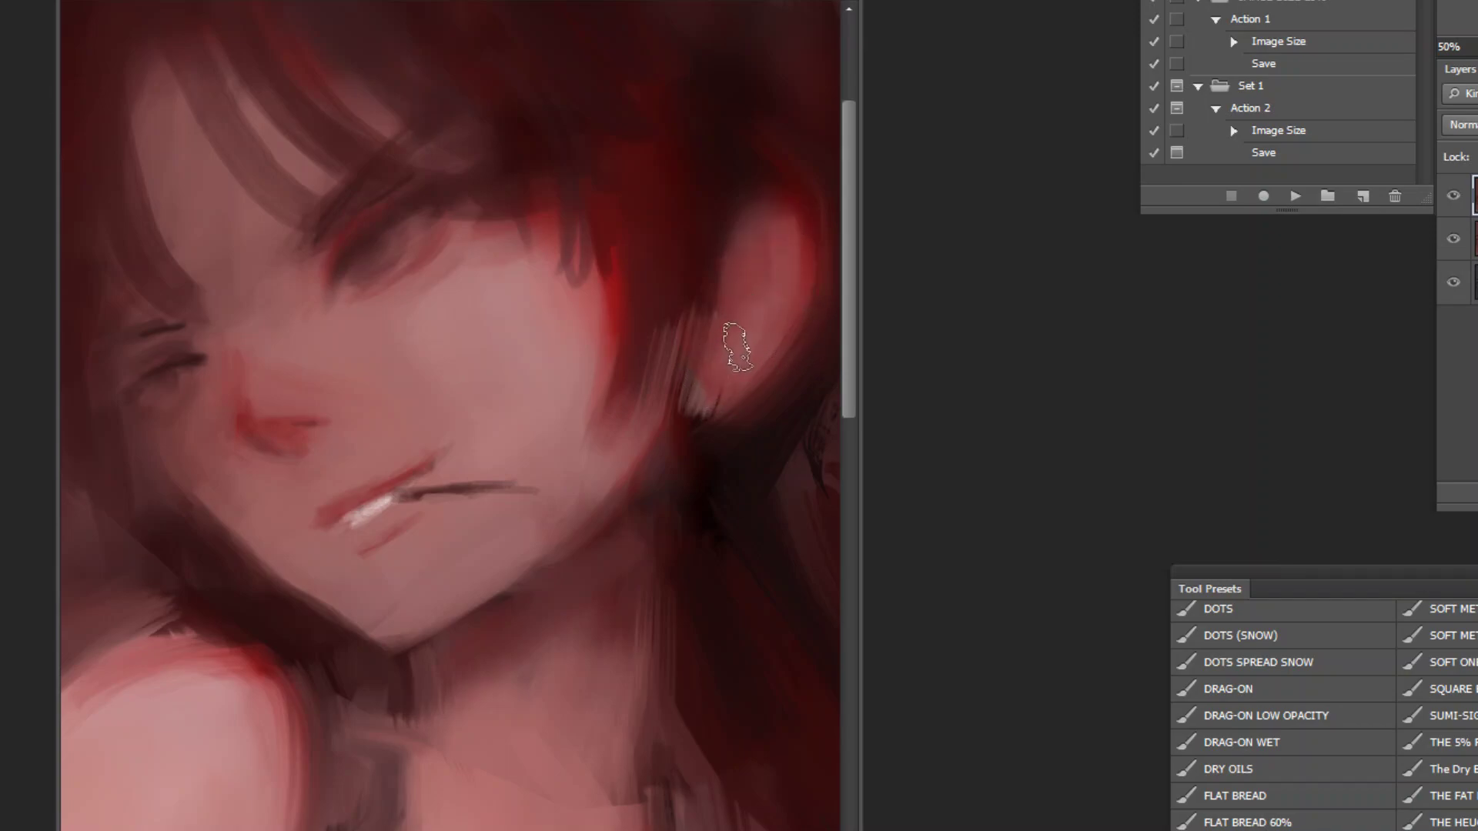
alt+click(686, 430)
alt+click(686, 429)
alt+click(686, 430)
alt+click(686, 430)
alt+click(686, 429)
Step: Paint a lighter skin patch on the upper midriff and flip the canvas horizontally
ctrl+click(426, 592)
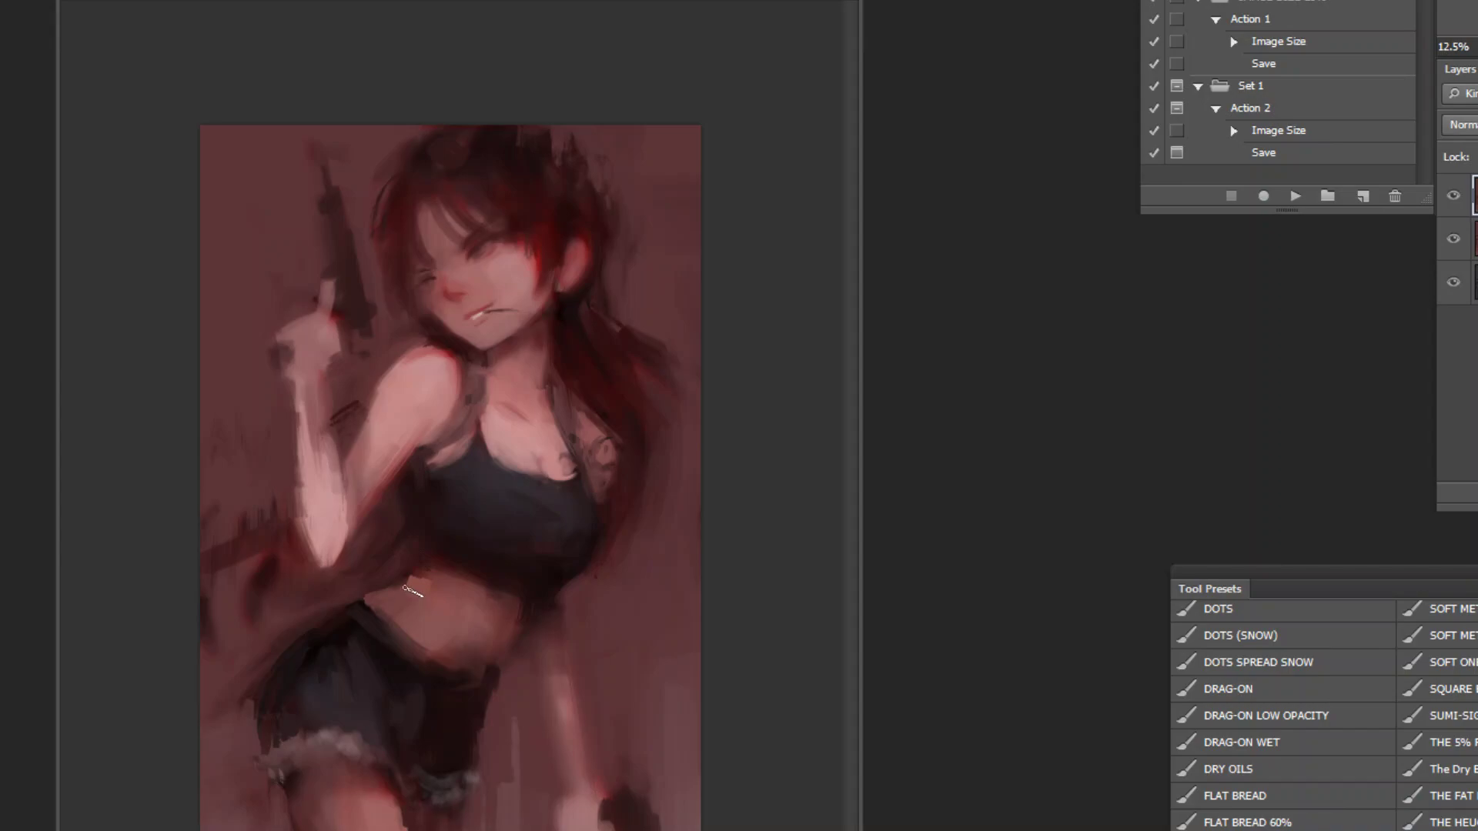
alt+click(508, 428)
click(1295, 197)
Step: Rework the raised forearm's contour with the FLAT BREAD preset at a smaller brush size, undoing the last stroke
click(1282, 795)
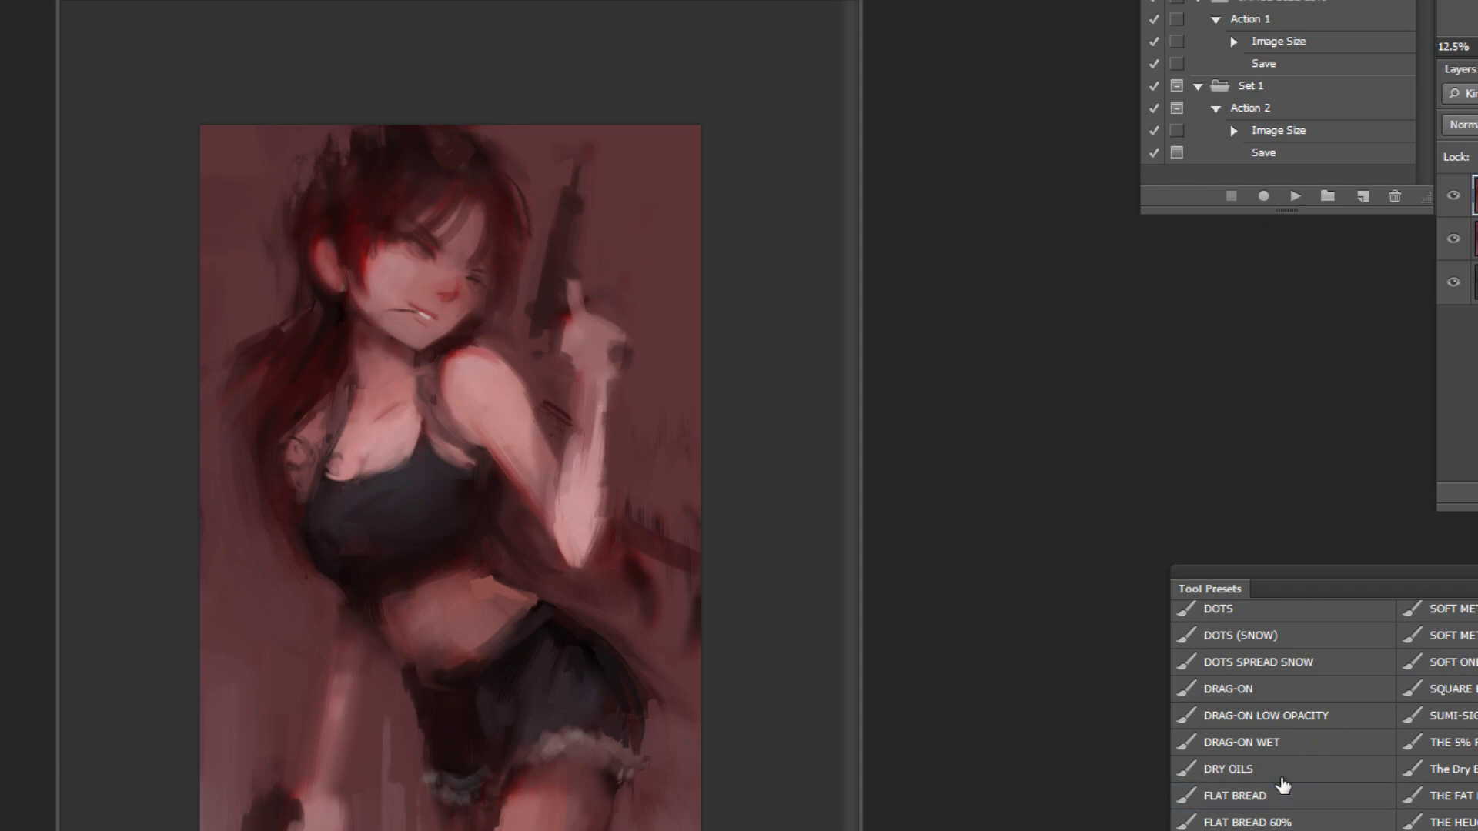
mouse_move(575, 540)
mouse_down()
mouse_move(564, 569)
mouse_move(583, 544)
mouse_move(588, 461)
mouse_move(562, 557)
mouse_move(616, 396)
mouse_up()
mouse_move(679, 356)
mouse_down()
mouse_move(671, 344)
mouse_move(662, 373)
mouse_move(605, 340)
mouse_move(575, 404)
mouse_up()
key(bracketleft)
key(bracketleft)
key(bracketleft)
key(bracketleft)
key(bracketleft)
key(ctrl+z)
Step: Reshape the finger side of the raised fist below the gun grip, redoing the stroke until it fits
key(z)
click(637, 265)
click(651, 258)
click(651, 259)
key(ctrl+z)
drag(579, 346, 575, 404)
key(ctrl+z)
drag(576, 329, 577, 406)
Step: Paint the curled fingers of the raised hand with sampled skin and trim their edge with the background colour
alt+click(610, 344)
drag(606, 331, 600, 402)
mouse_move(550, 306)
mouse_down()
mouse_move(548, 393)
mouse_move(544, 339)
mouse_up()
key(ctrl+z)
alt+click(528, 408)
drag(545, 377, 547, 330)
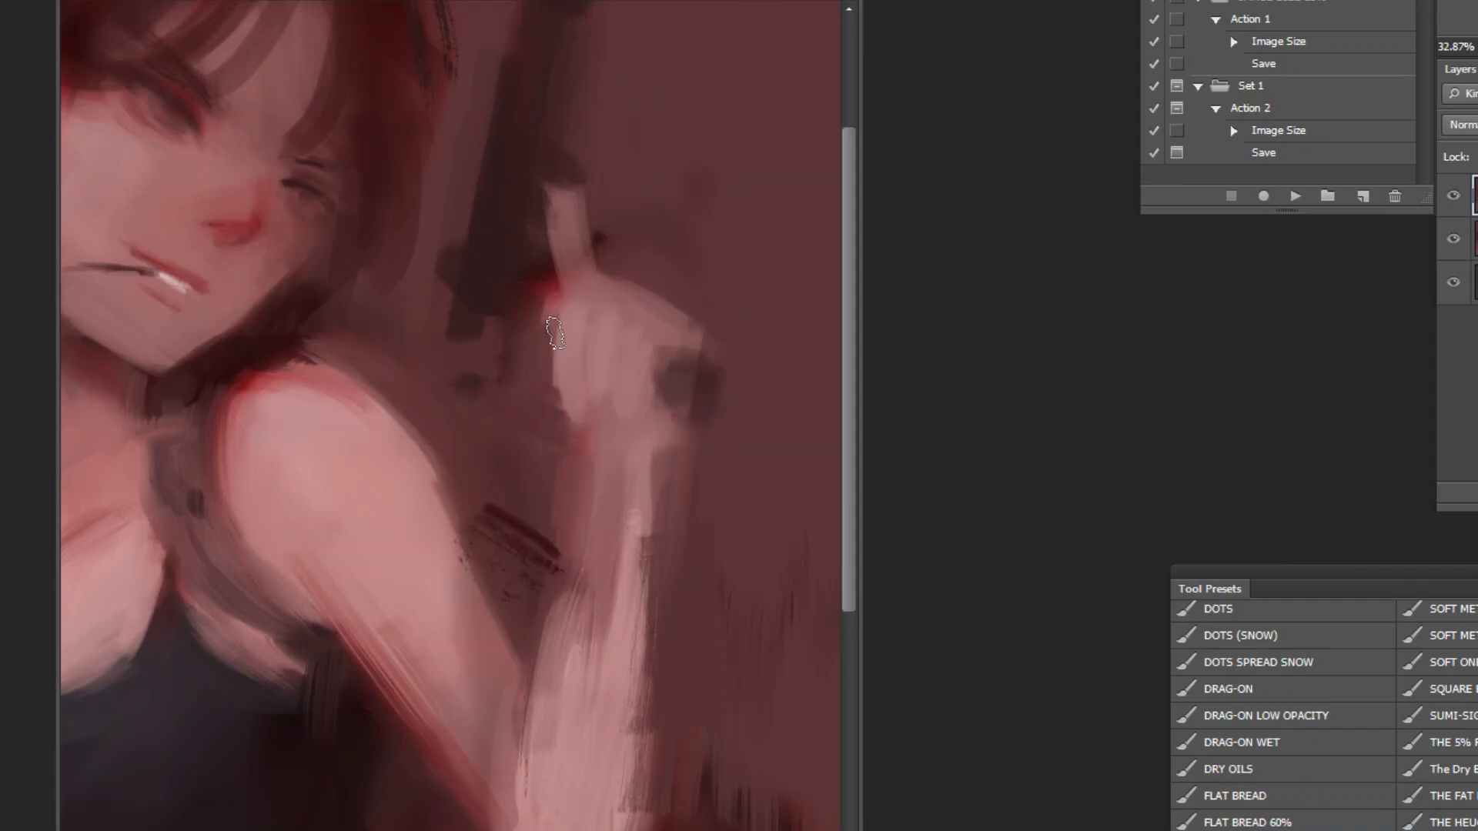
Step: Slim the extended finger on the raised gun by painting sampled dark gun colour along both its sides
alt+click(543, 207)
drag(545, 206, 559, 235)
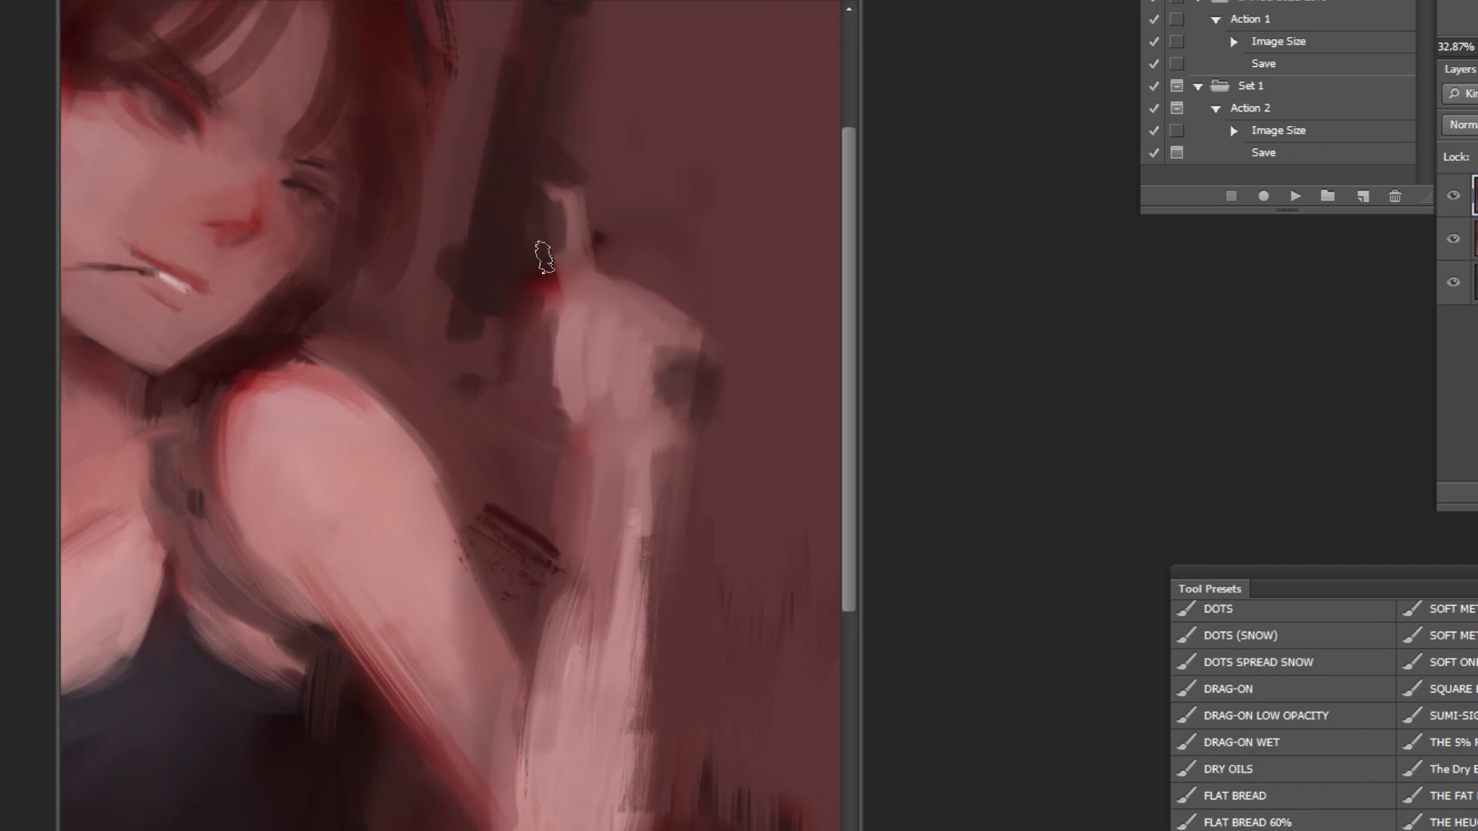
drag(584, 202, 599, 270)
mouse_move(561, 215)
mouse_down()
mouse_move(582, 185)
mouse_move(550, 197)
mouse_up()
mouse_move(566, 250)
mouse_down()
mouse_move(553, 189)
mouse_move(570, 237)
mouse_up()
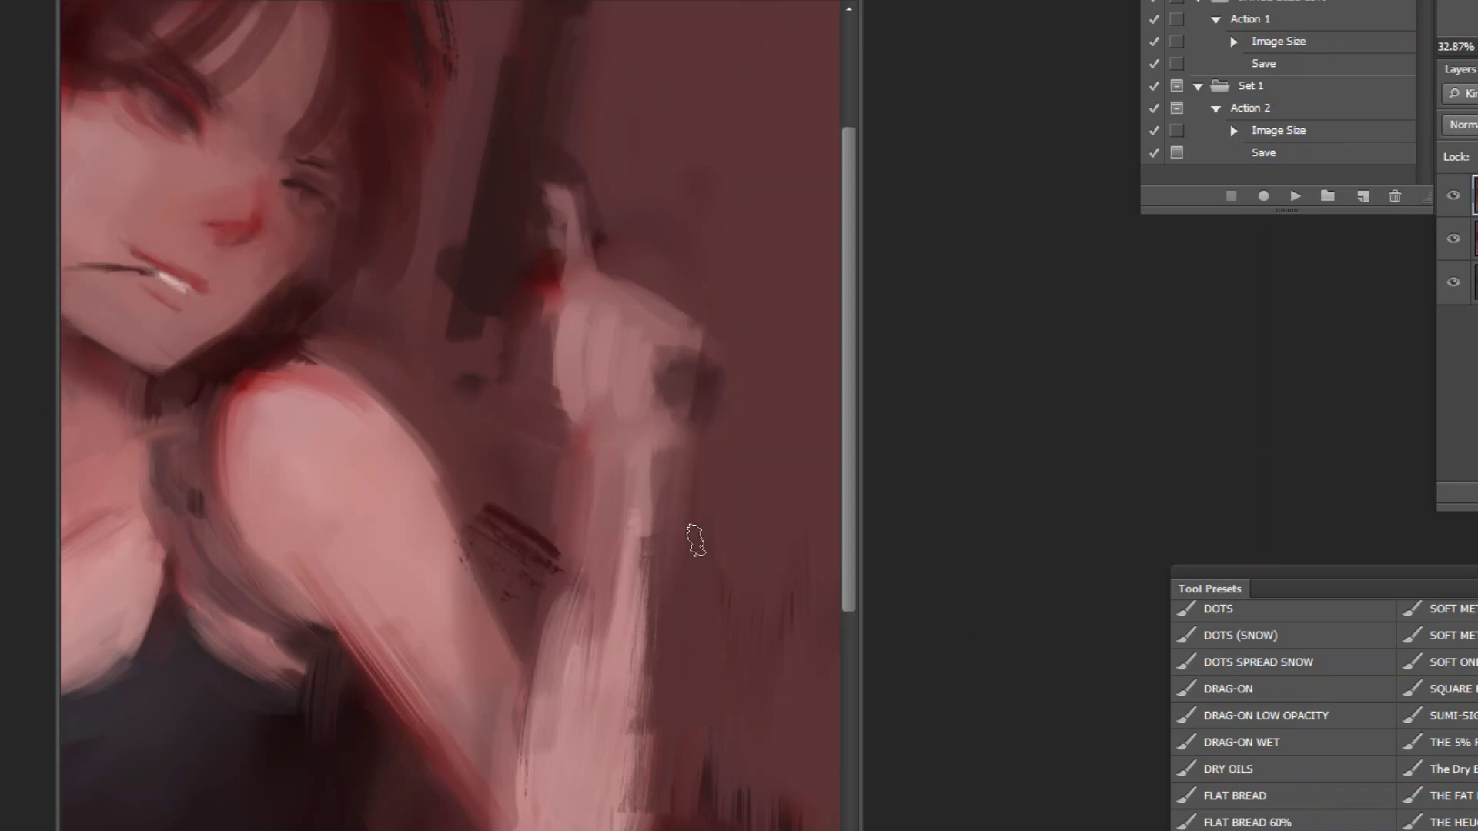
Step: Touch up the raised forearm's inner edge facing the upper arm with a colour sampled beside it
key(ctrl+minus)
key(ctrl+minus)
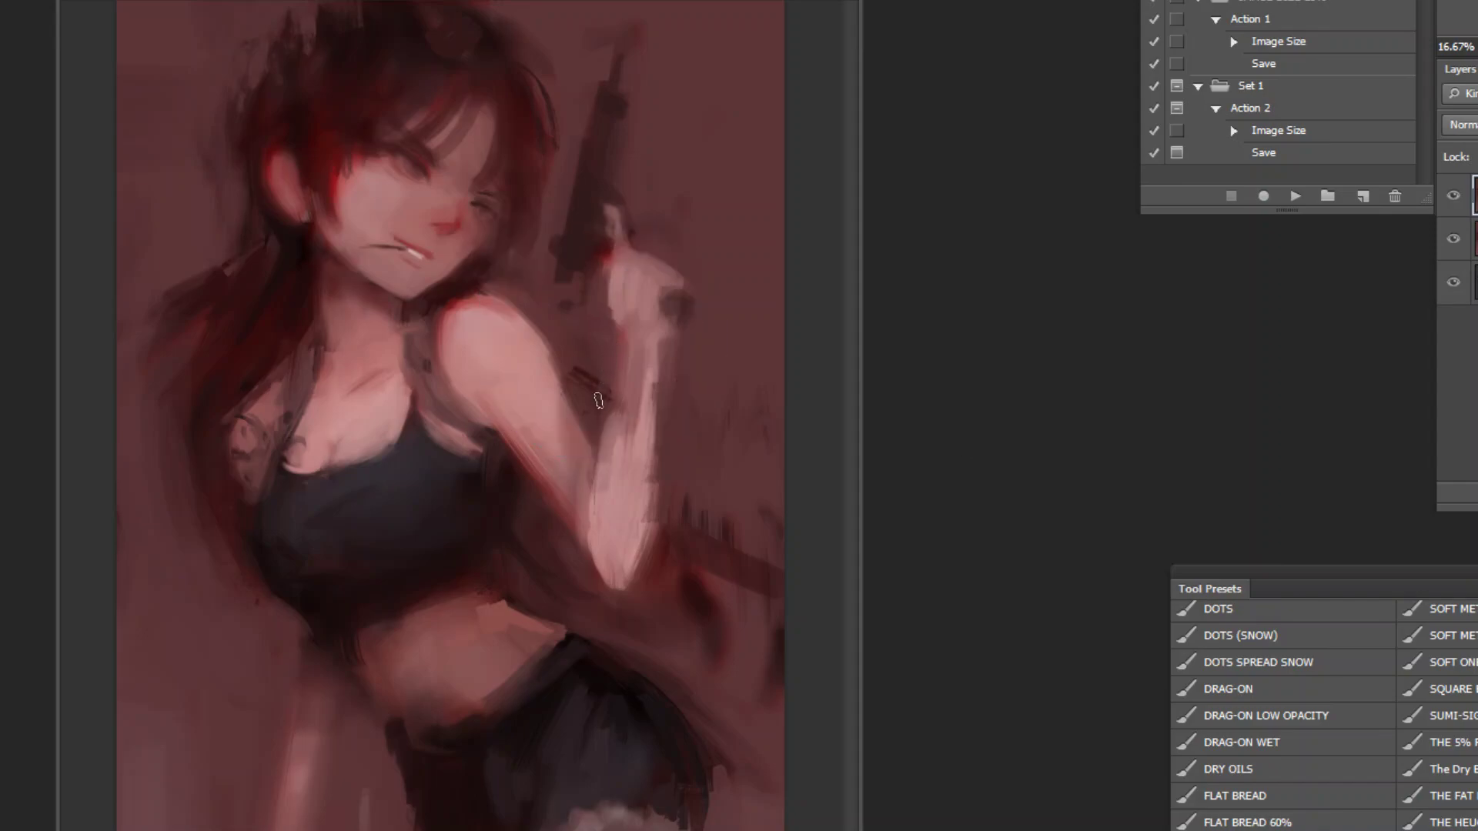
alt+click(601, 425)
drag(610, 412, 611, 443)
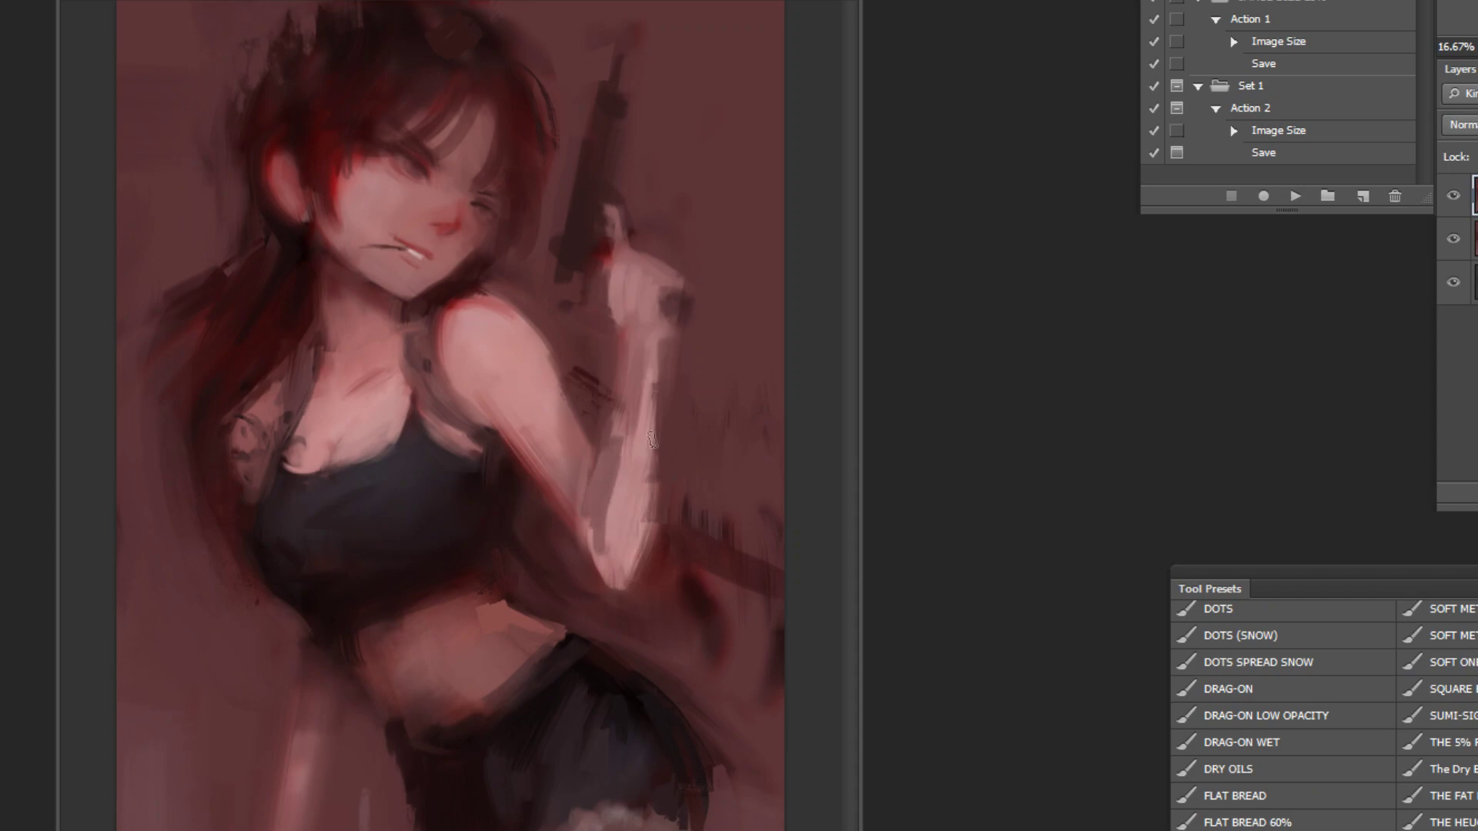
Step: Smooth the raised forearm from mid-length down to the elbow with sampled skin tones, redoing strokes that miss
key(ctrl+z)
drag(602, 455, 608, 560)
key(ctrl+z)
drag(608, 491, 619, 563)
key(ctrl+z)
alt+click(628, 488)
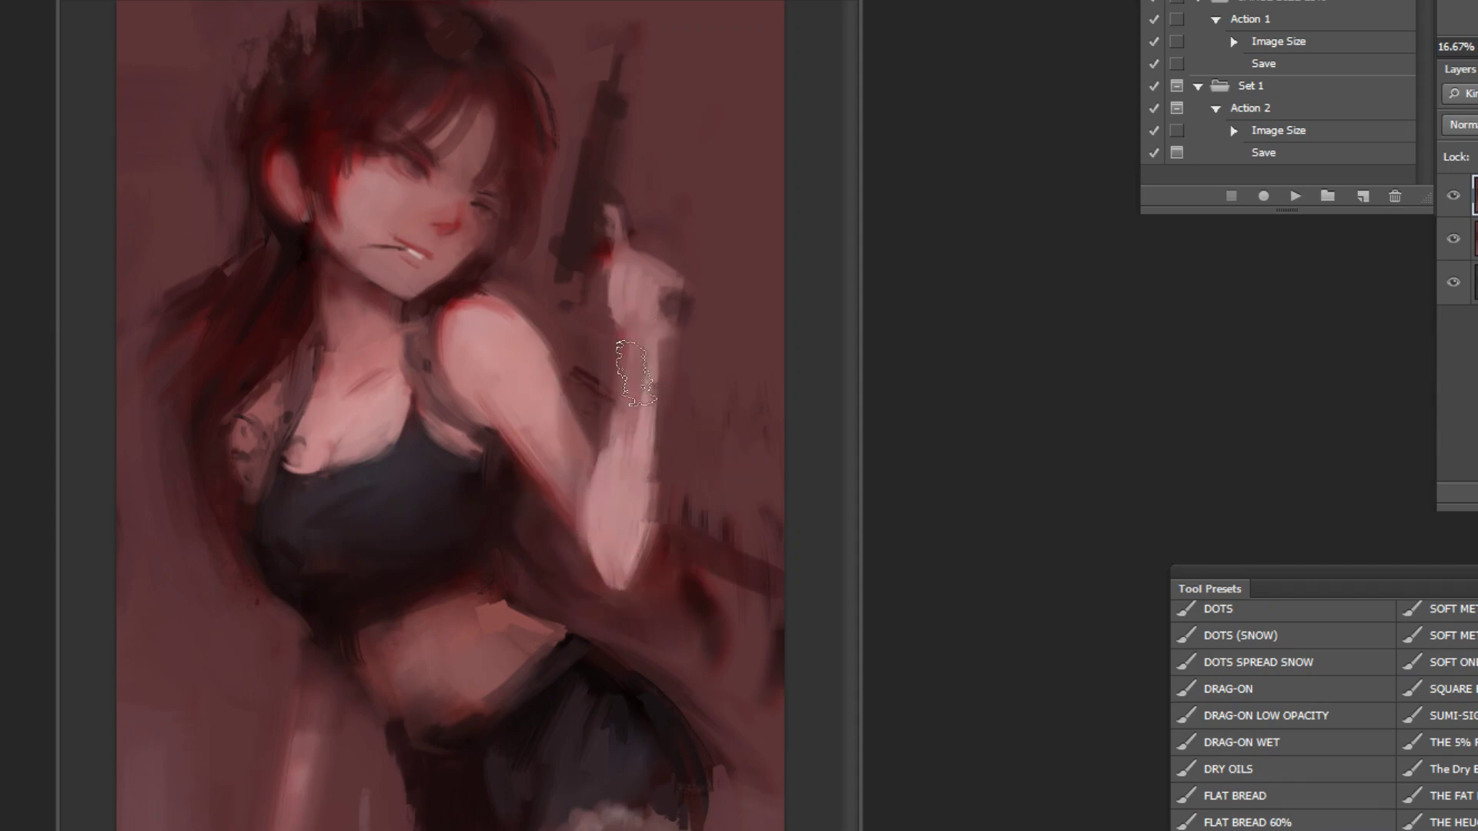
key(ctrl+z)
drag(595, 428, 611, 560)
drag(607, 500, 621, 582)
alt+click(628, 494)
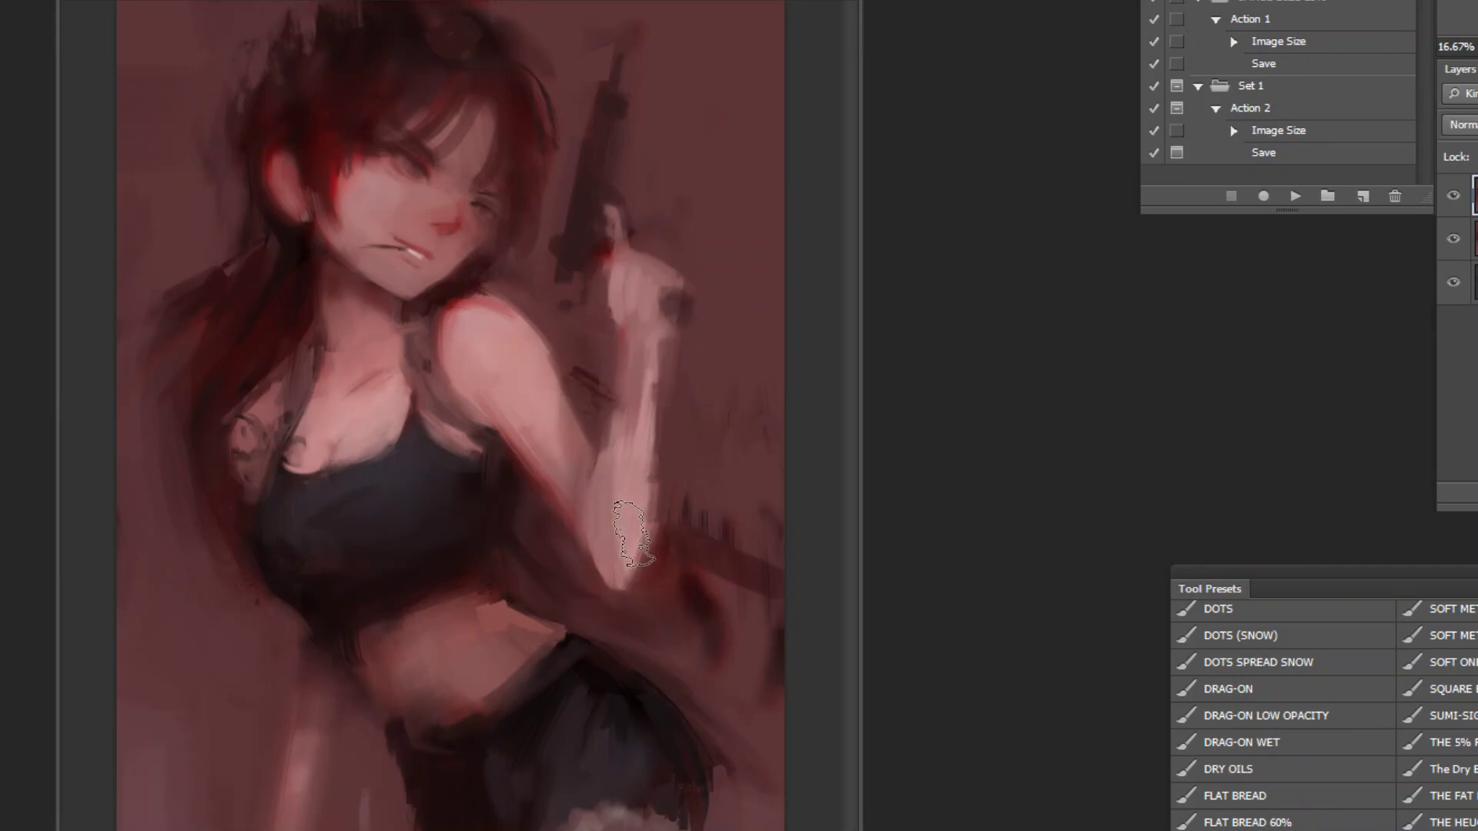
drag(625, 478, 616, 543)
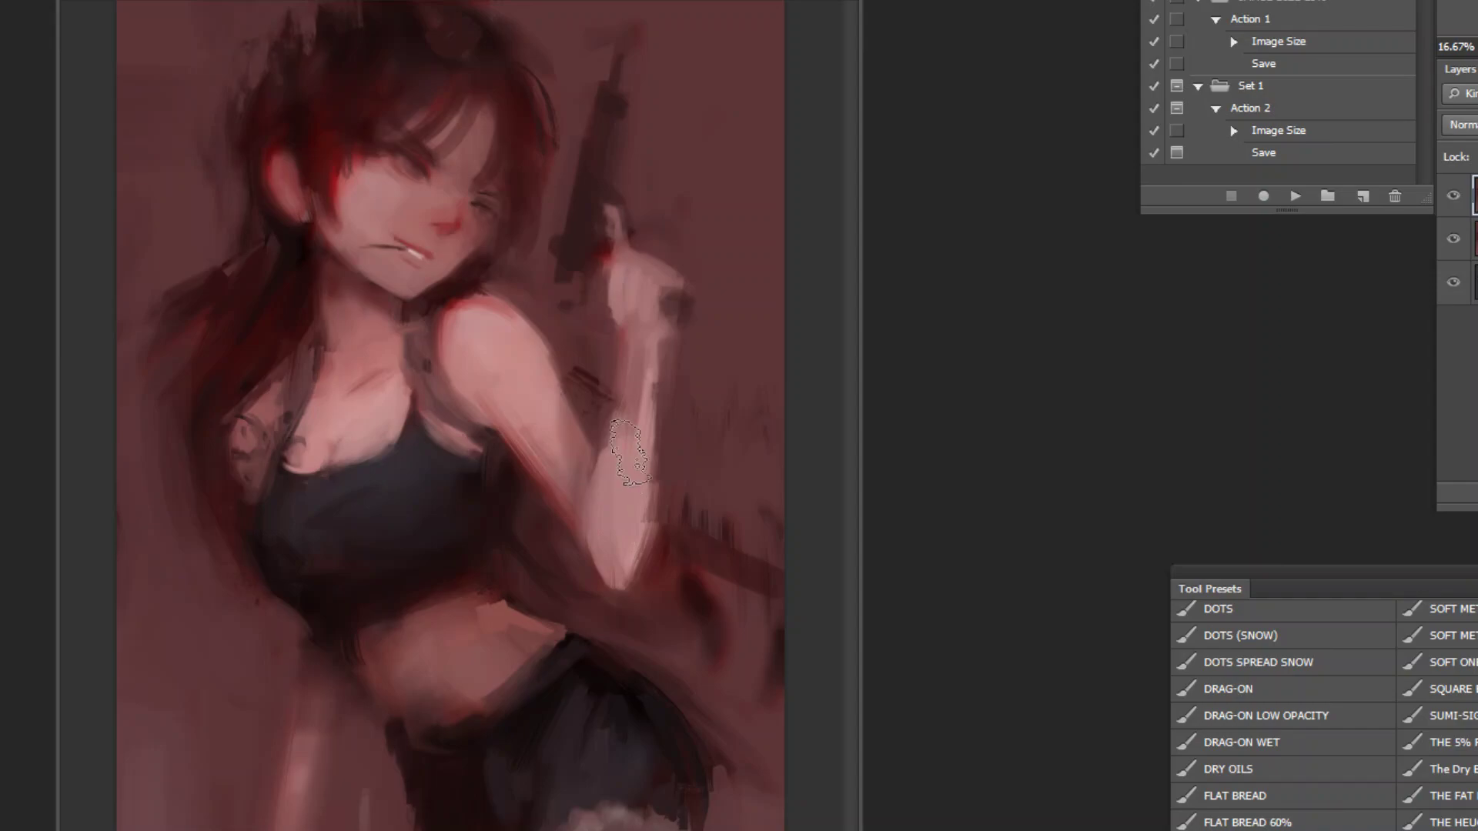
drag(620, 489, 626, 532)
Step: Blend the skin on the raised upper arm and along its underside near the armpit with a sampled colour
alt+click(583, 550)
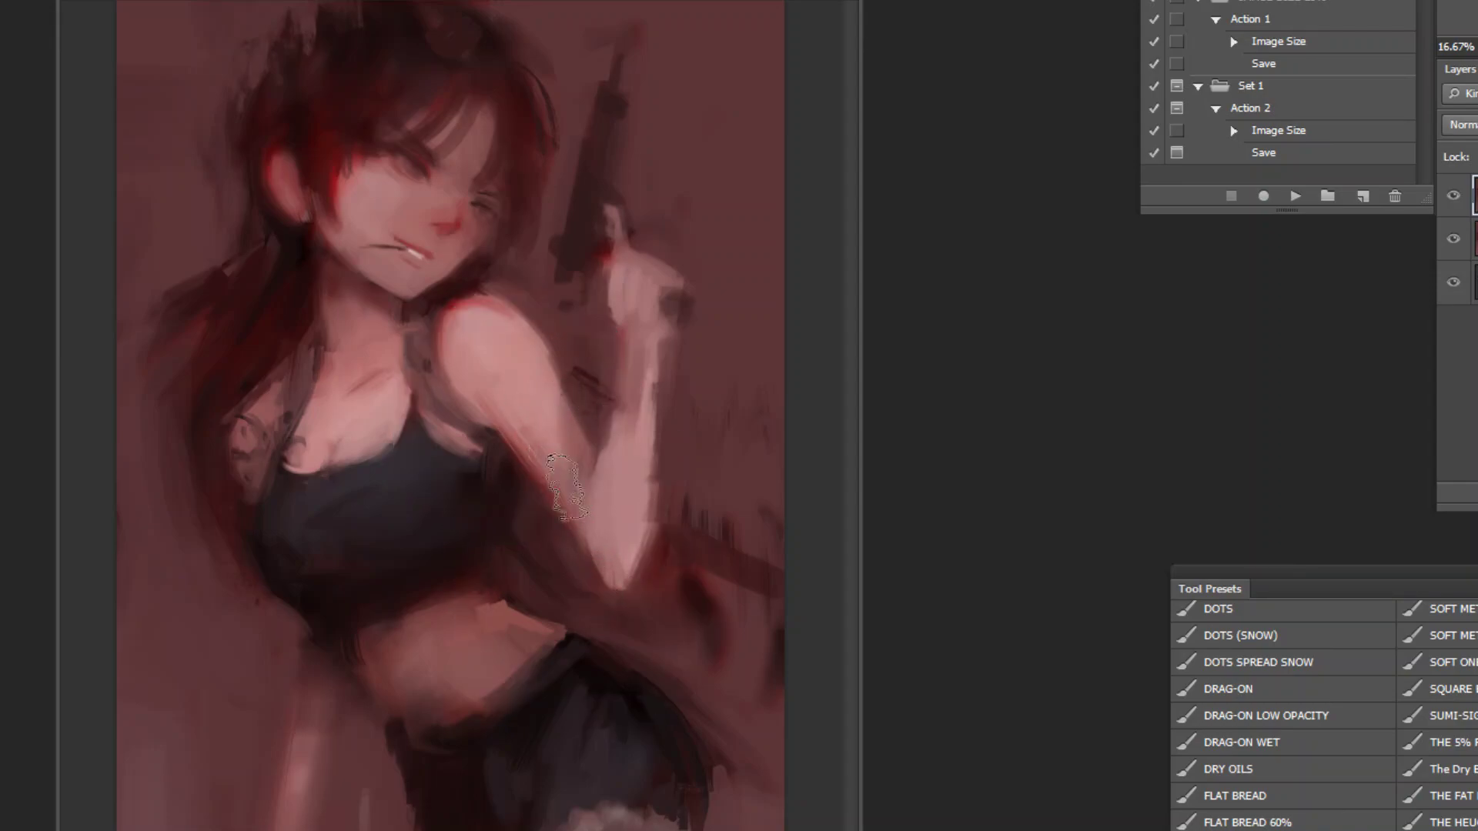
drag(462, 381, 518, 472)
drag(496, 423, 538, 475)
key(z)
click(423, 357)
key(p)
drag(512, 448, 538, 575)
key(ctrl+z)
key(b)
drag(543, 471, 532, 538)
mouse_move(488, 464)
mouse_down()
mouse_move(510, 534)
mouse_move(515, 499)
mouse_move(545, 468)
mouse_up()
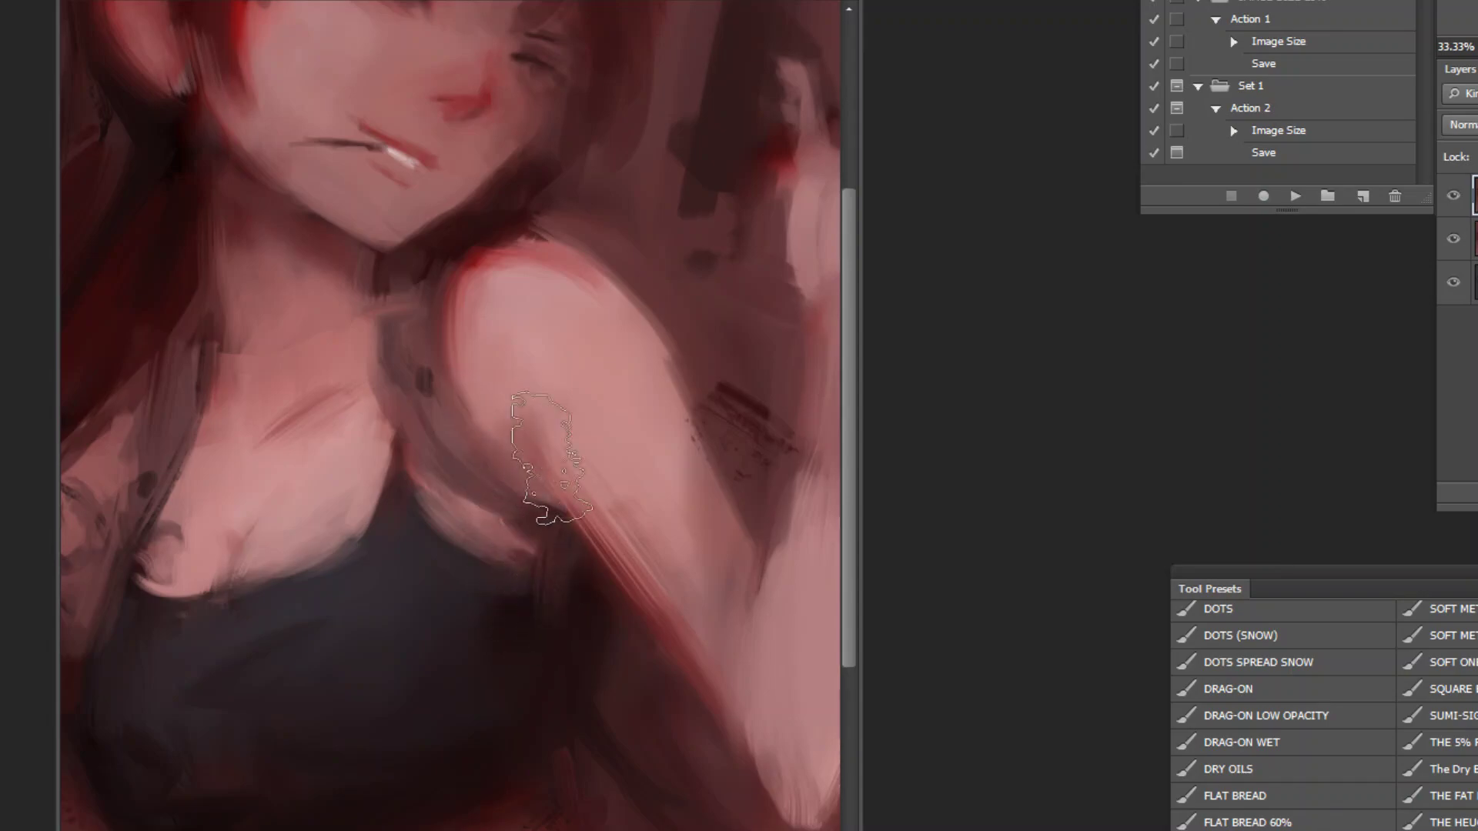
mouse_move(393, 474)
mouse_down()
mouse_move(334, 548)
mouse_move(385, 508)
mouse_up()
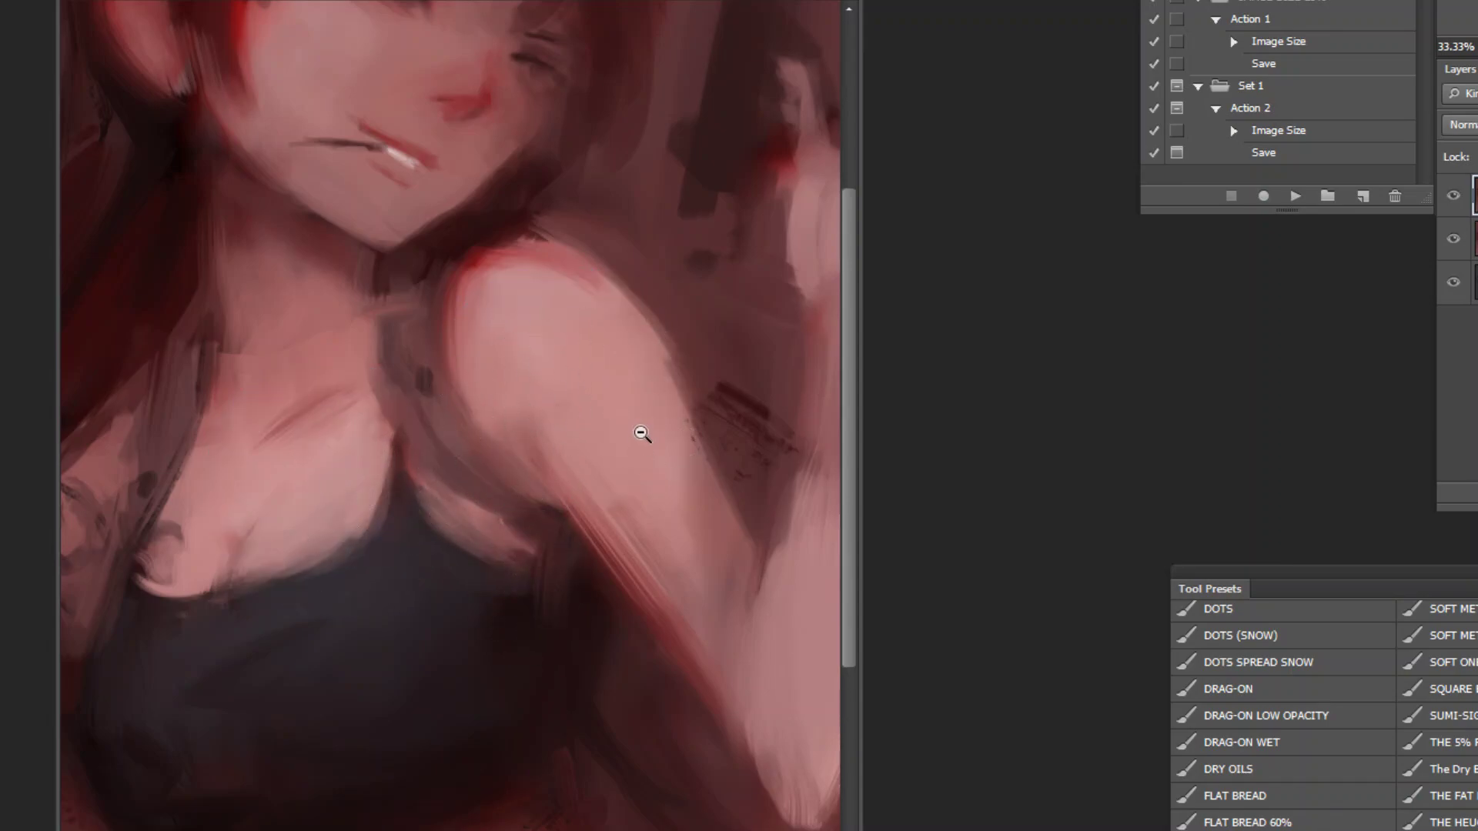
Step: Check the whole figure, then examine the raised hand and wrist up close
alt+click(639, 437)
alt+click(638, 451)
alt+click(633, 465)
alt+click(634, 465)
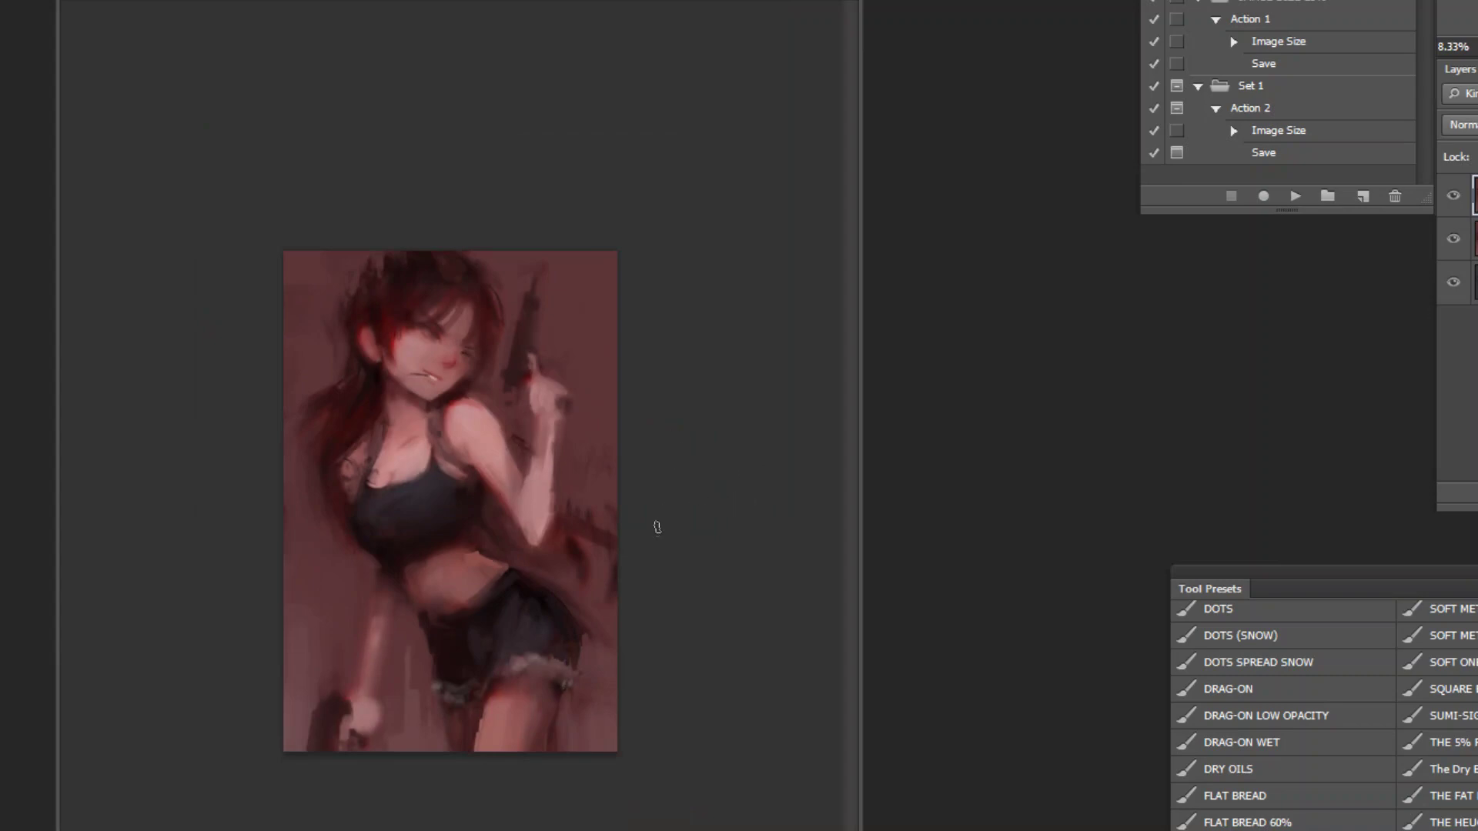
key(ctrl+plus)
key(l)
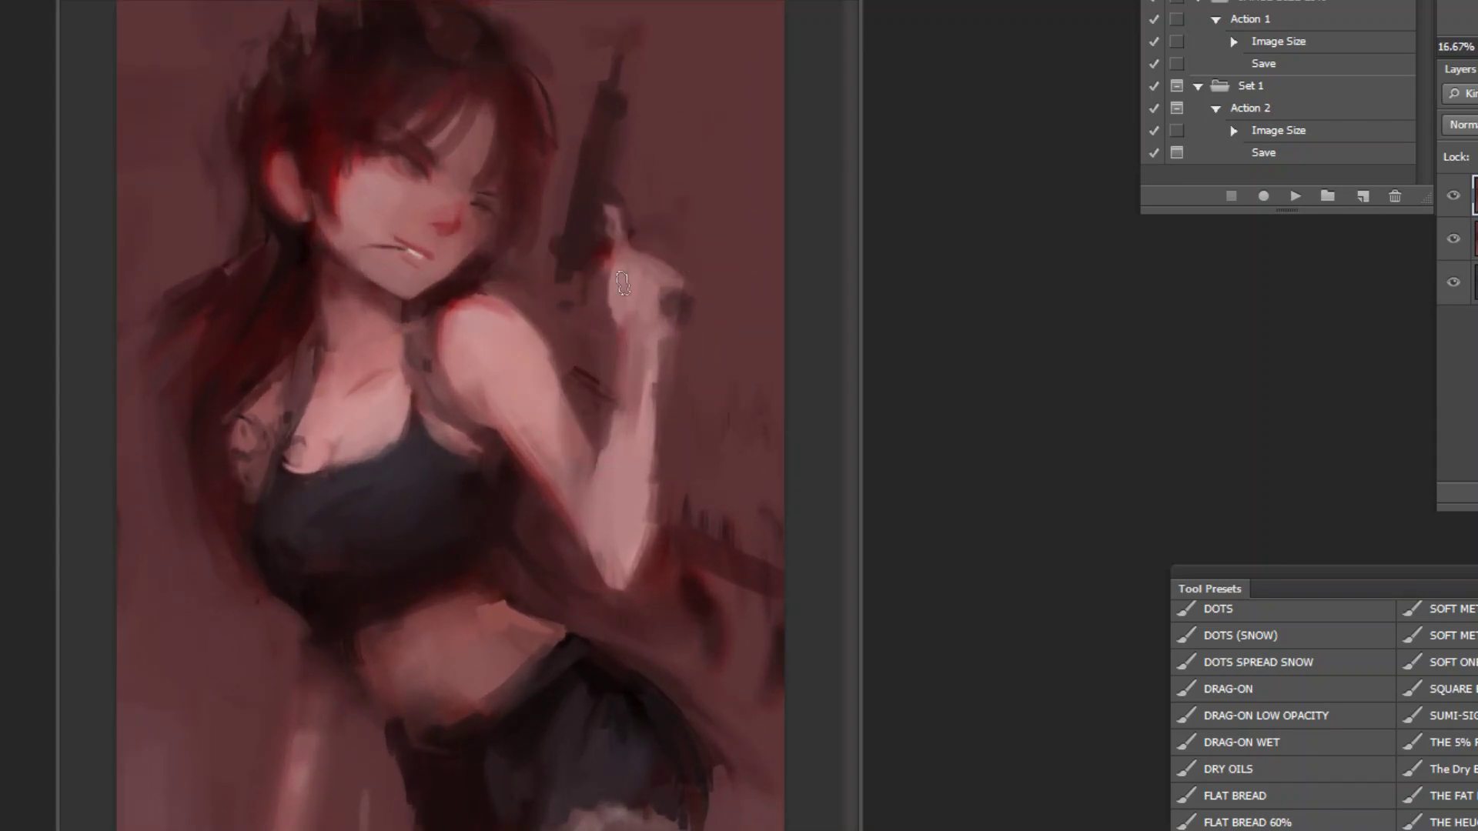
scroll(739, 227, up, 3)
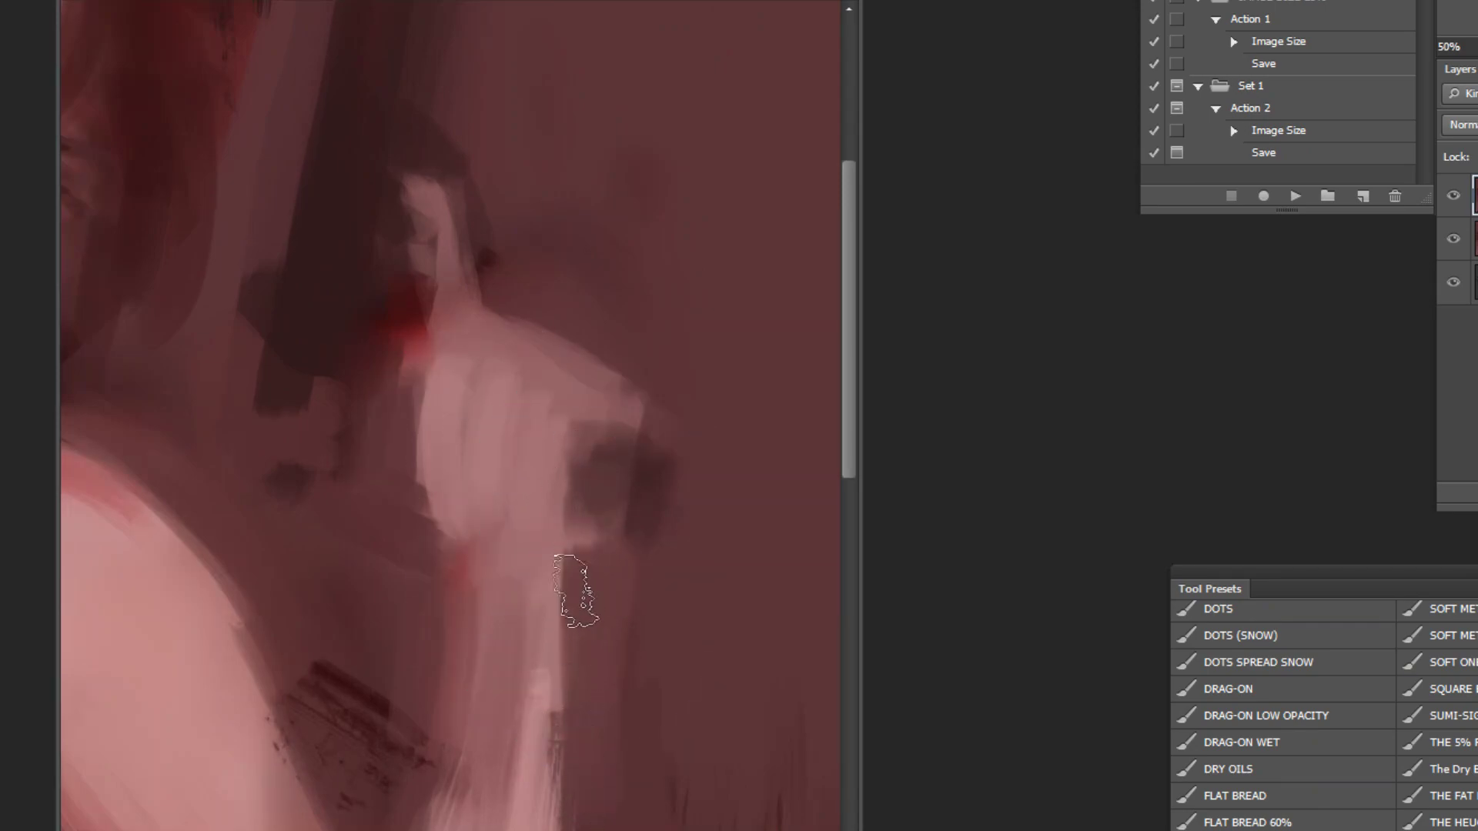
Step: Round off and darken the outer hip edge of the shorts above the frayed hem
scroll(686, 587, down, 2)
scroll(736, 519, down, 2)
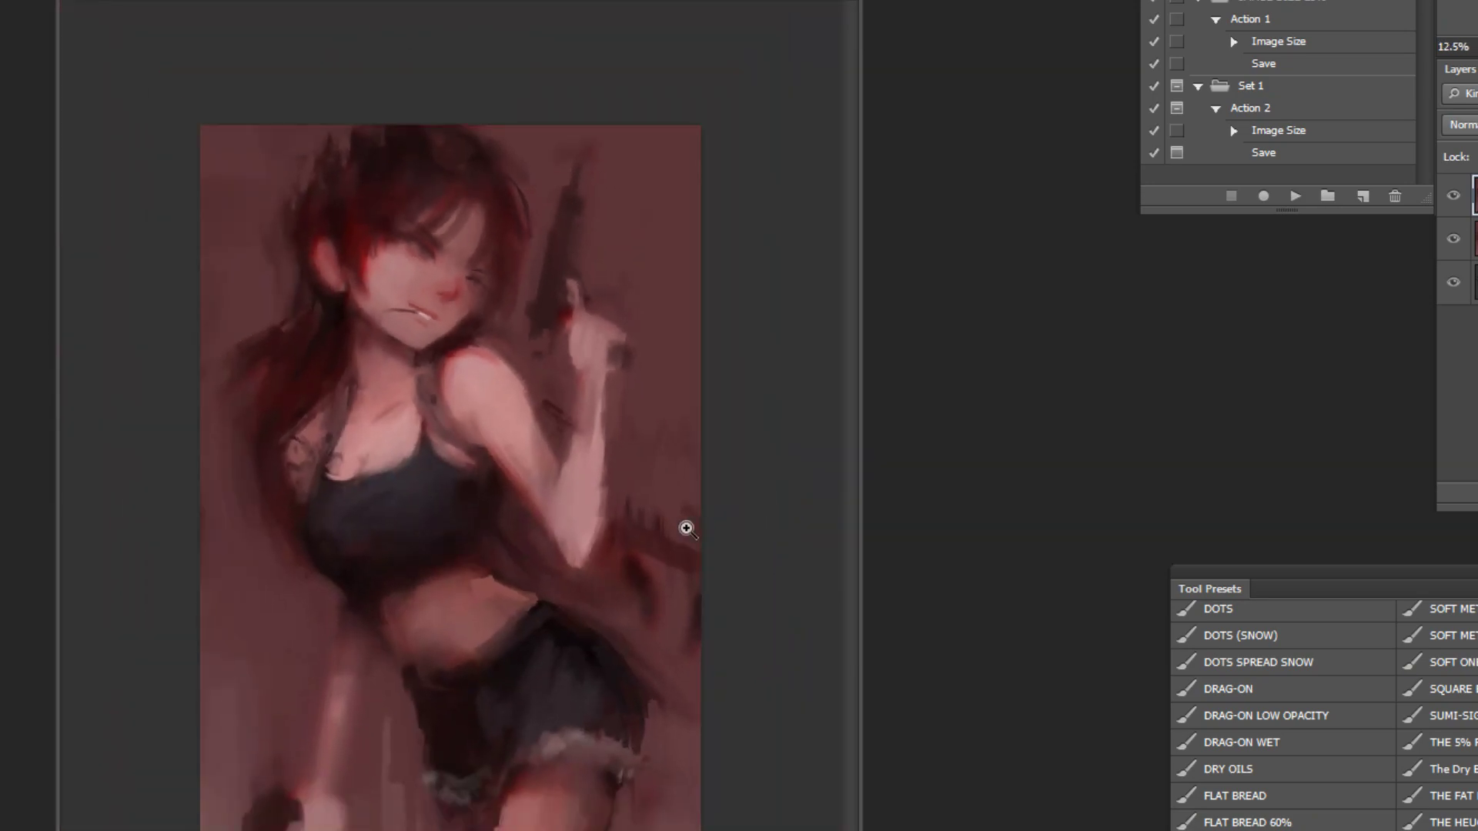
click(602, 531)
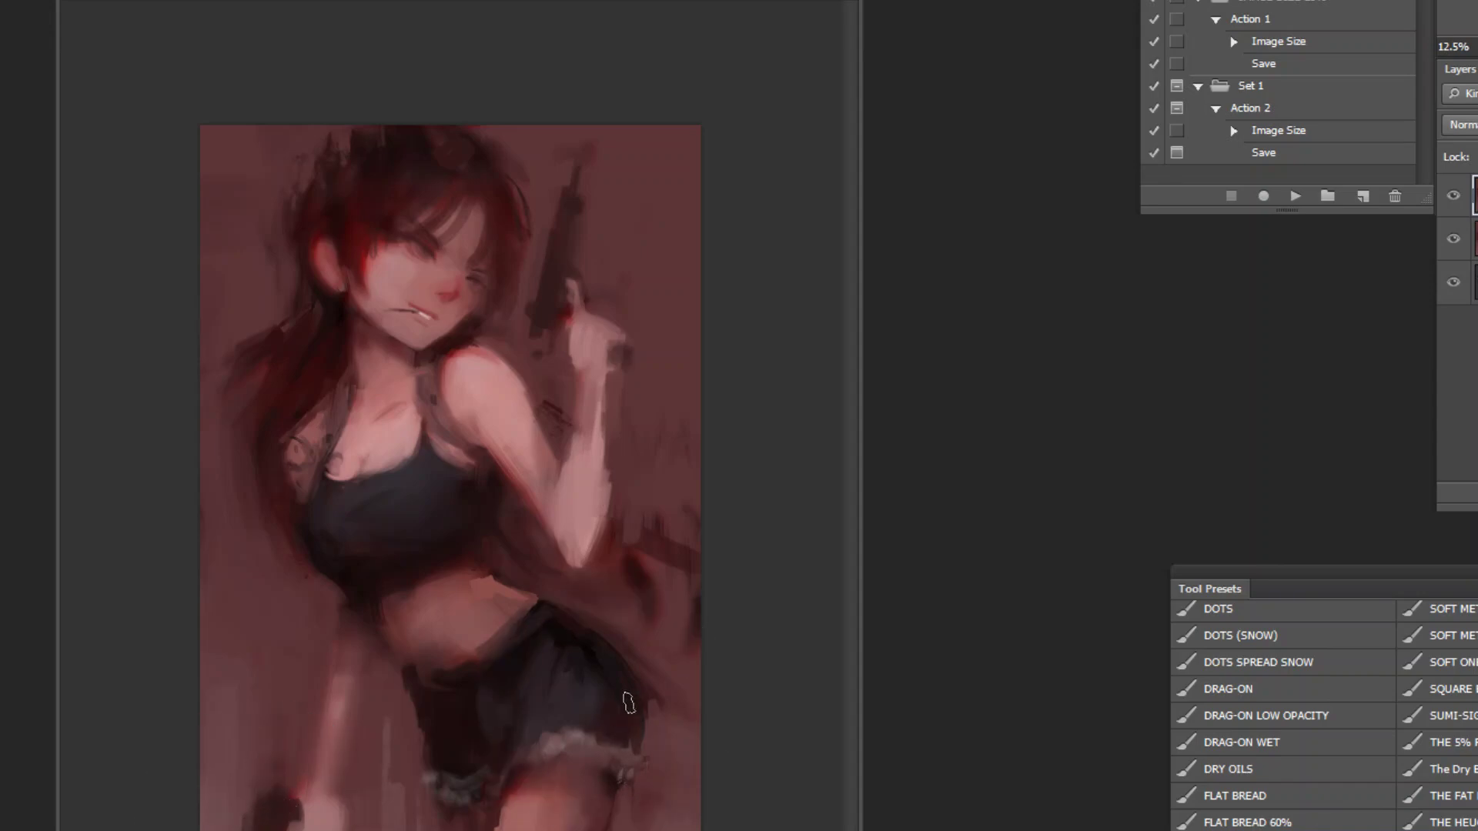
drag(647, 719, 666, 716)
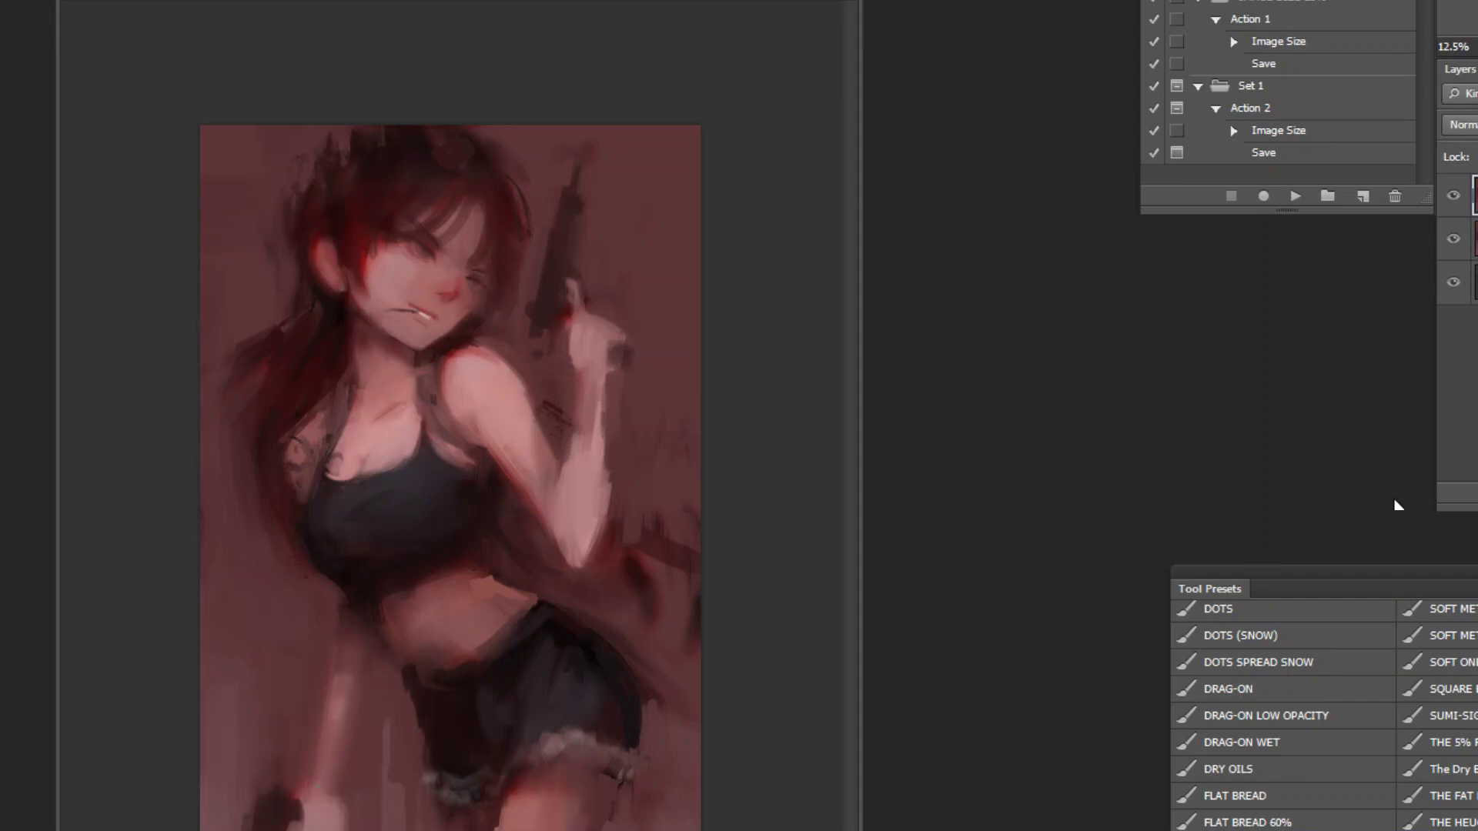
Step: Switch to the FLAT BREAD brush and try a sampled skin-colour stroke on the thigh below the frayed hem
click(1263, 785)
alt+click(514, 830)
alt+click(478, 830)
drag(506, 797, 505, 830)
key(ctrl+z)
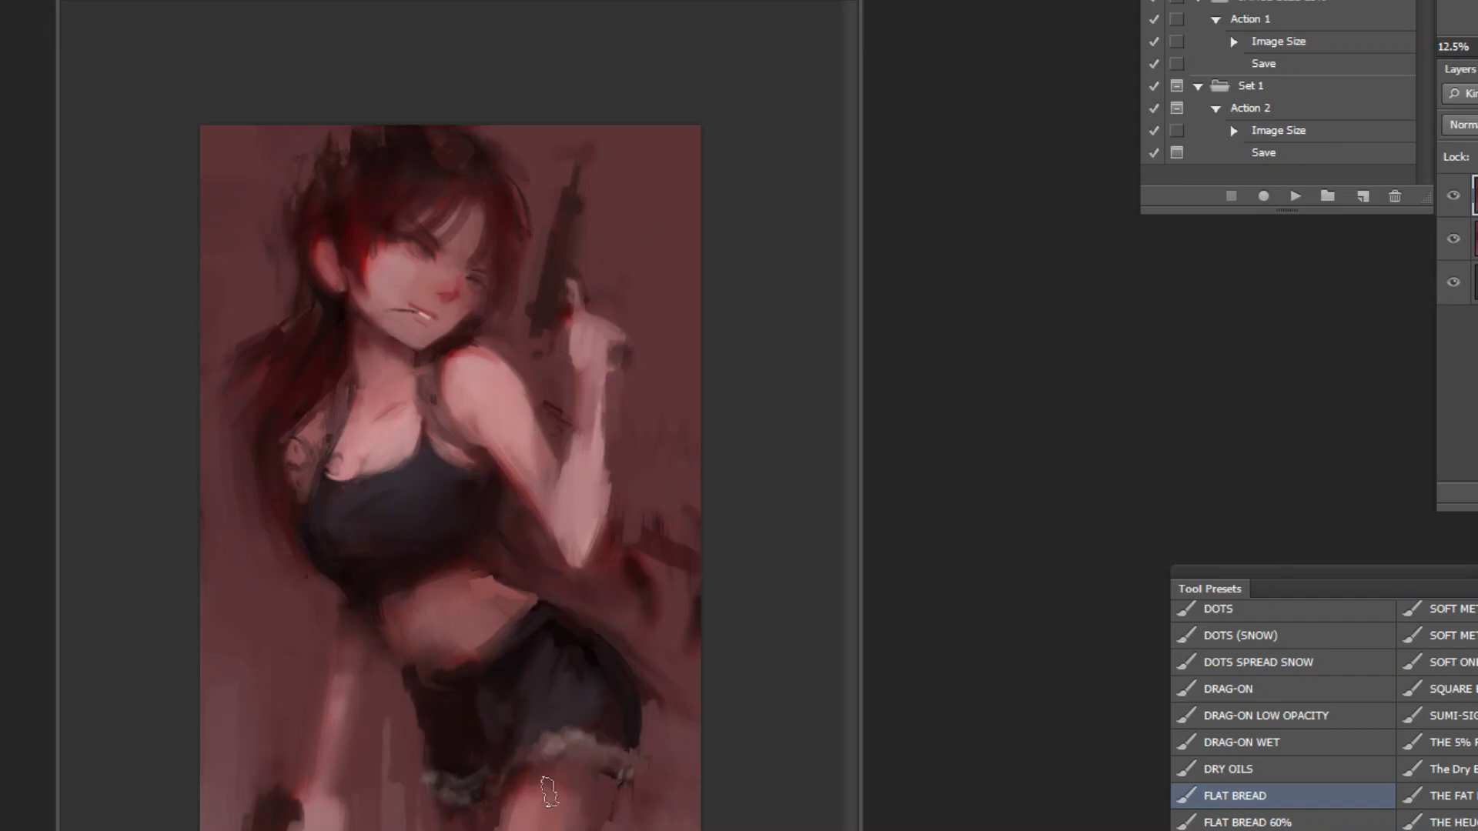
alt+click(589, 815)
key(z)
alt+click(715, 788)
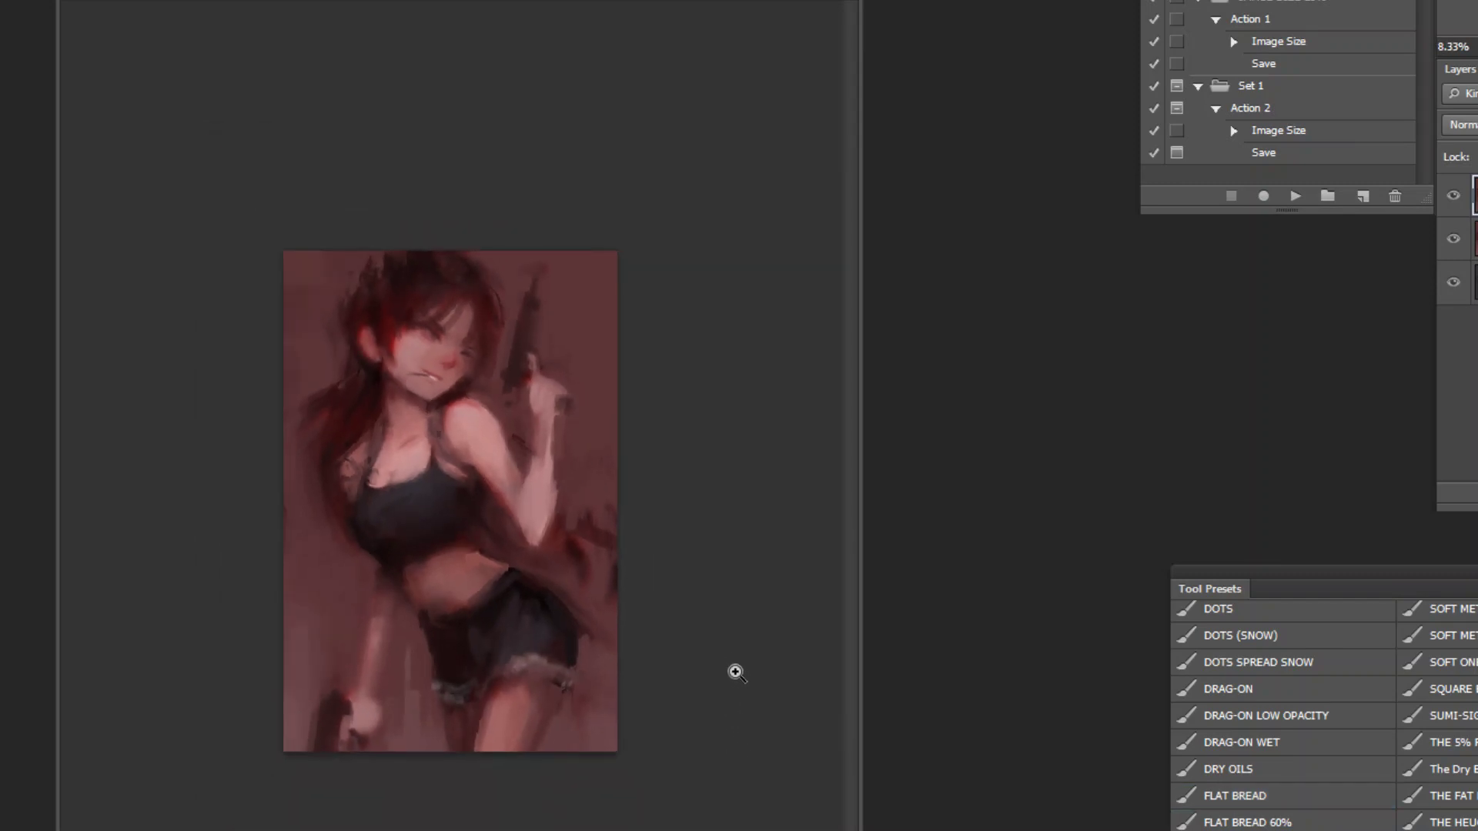
key(b)
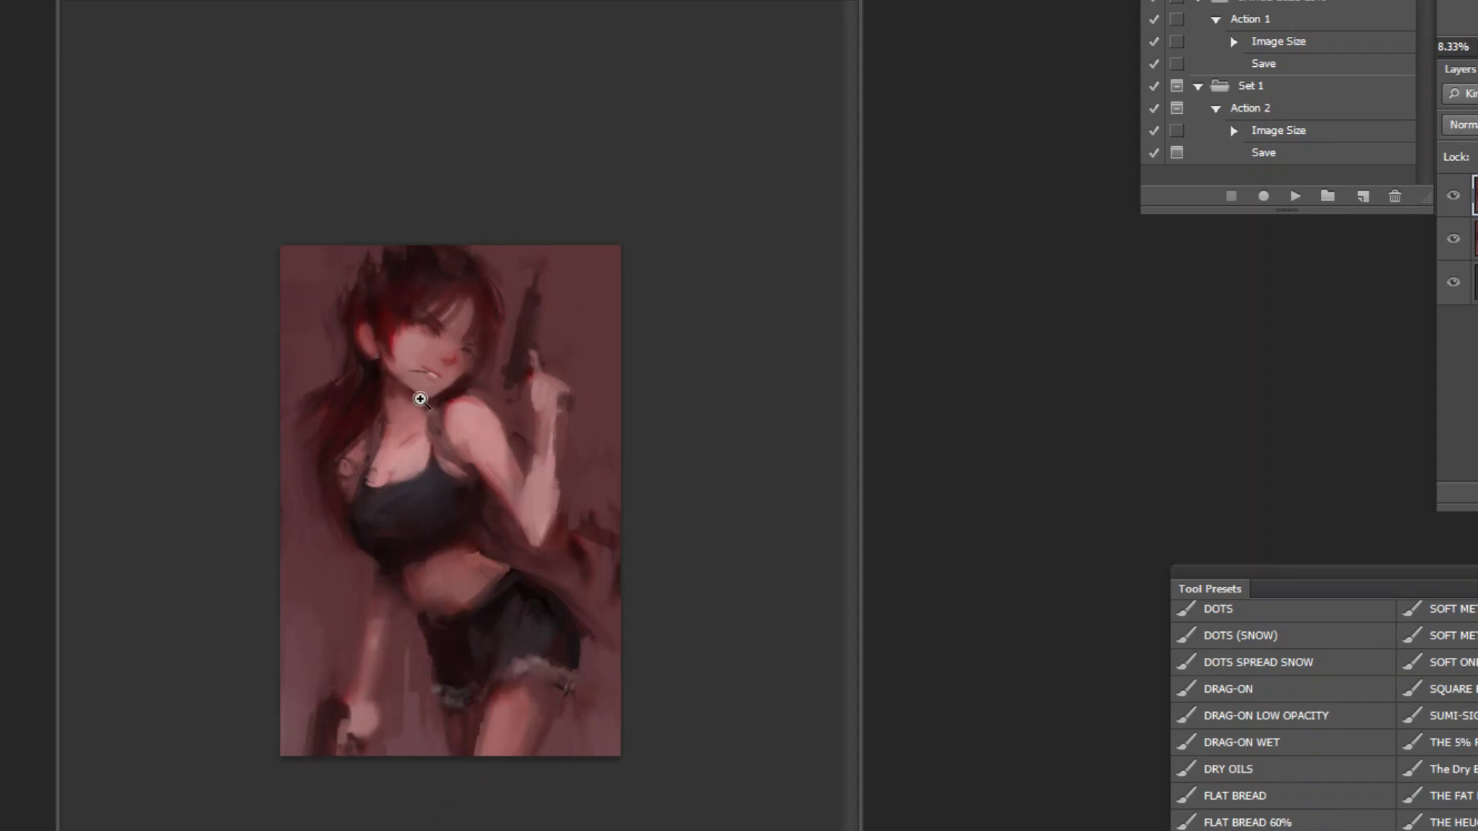
Step: Paint a reddish cleavage line just above the tank top's neckline and blend it with sampled skin colour
scroll(423, 416, up, 5)
drag(418, 500, 450, 542)
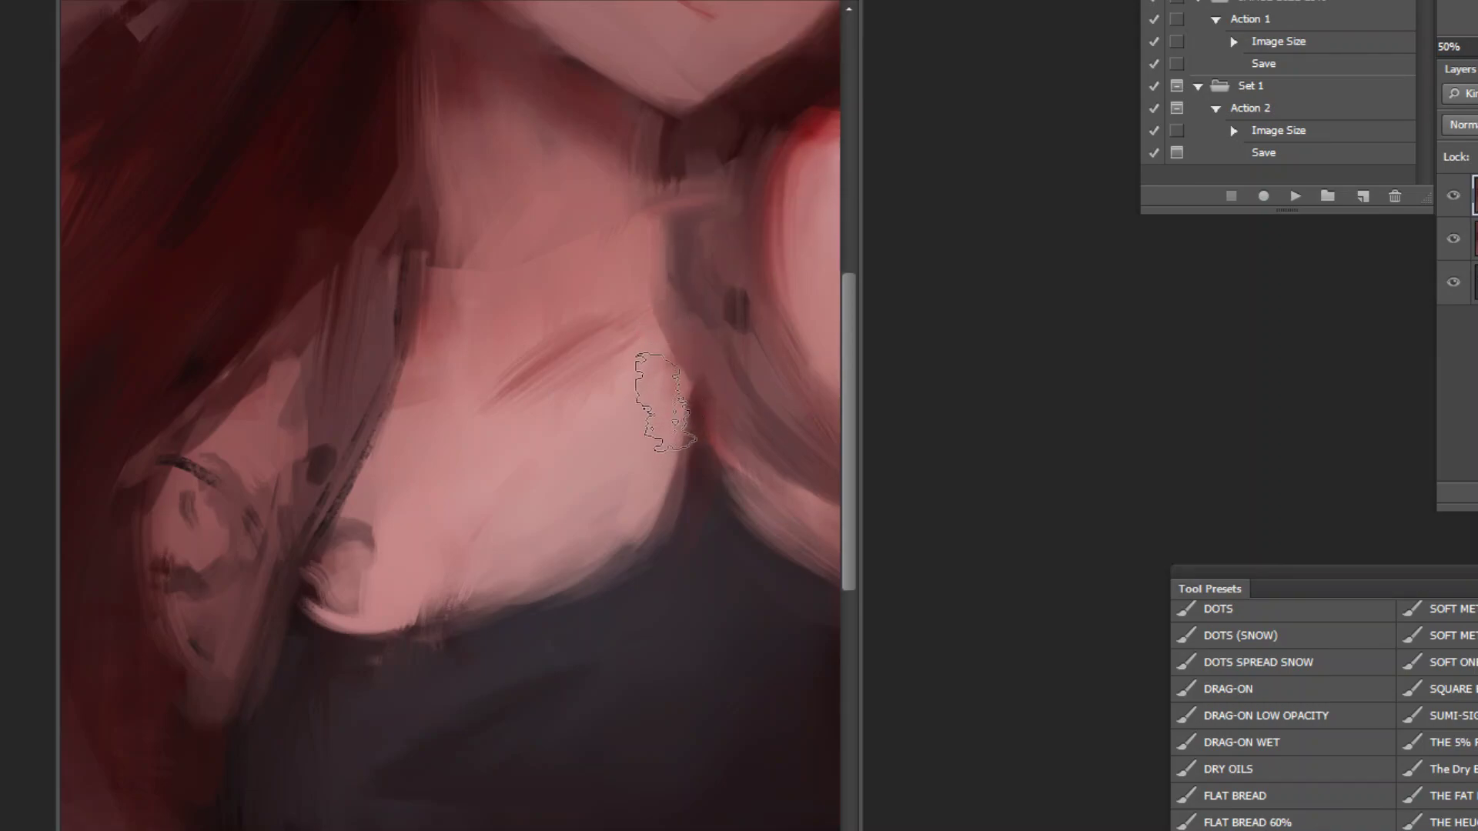
drag(503, 528, 468, 593)
key(ctrl+z)
drag(499, 525, 465, 601)
alt+click(533, 502)
drag(505, 520, 493, 539)
alt+click(479, 520)
drag(427, 616, 429, 573)
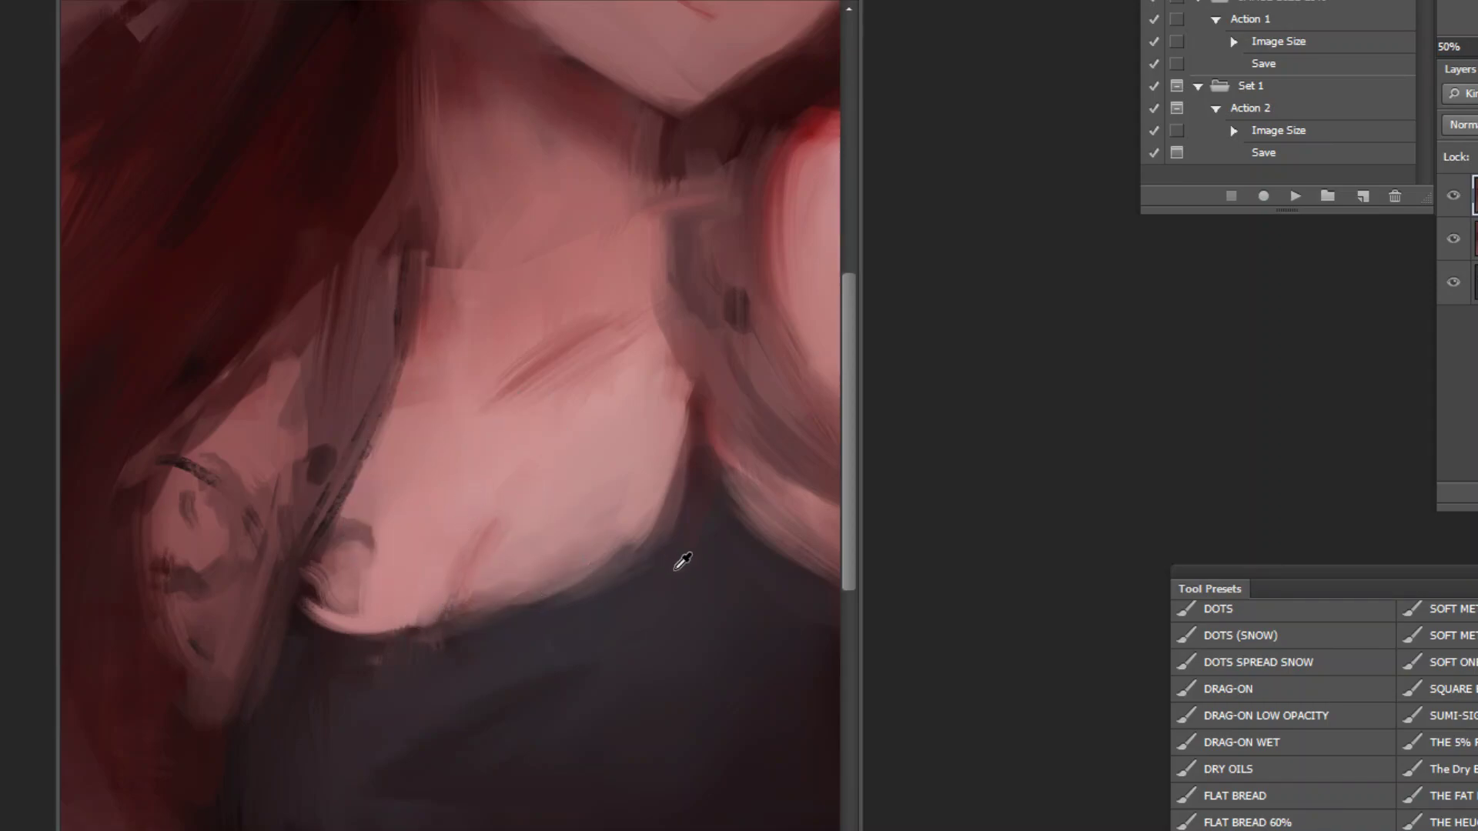
Step: Enlarge the brush and soften the tank top's neckline edge against the chest
key(])
key(])
key(])
key(])
key(])
key(])
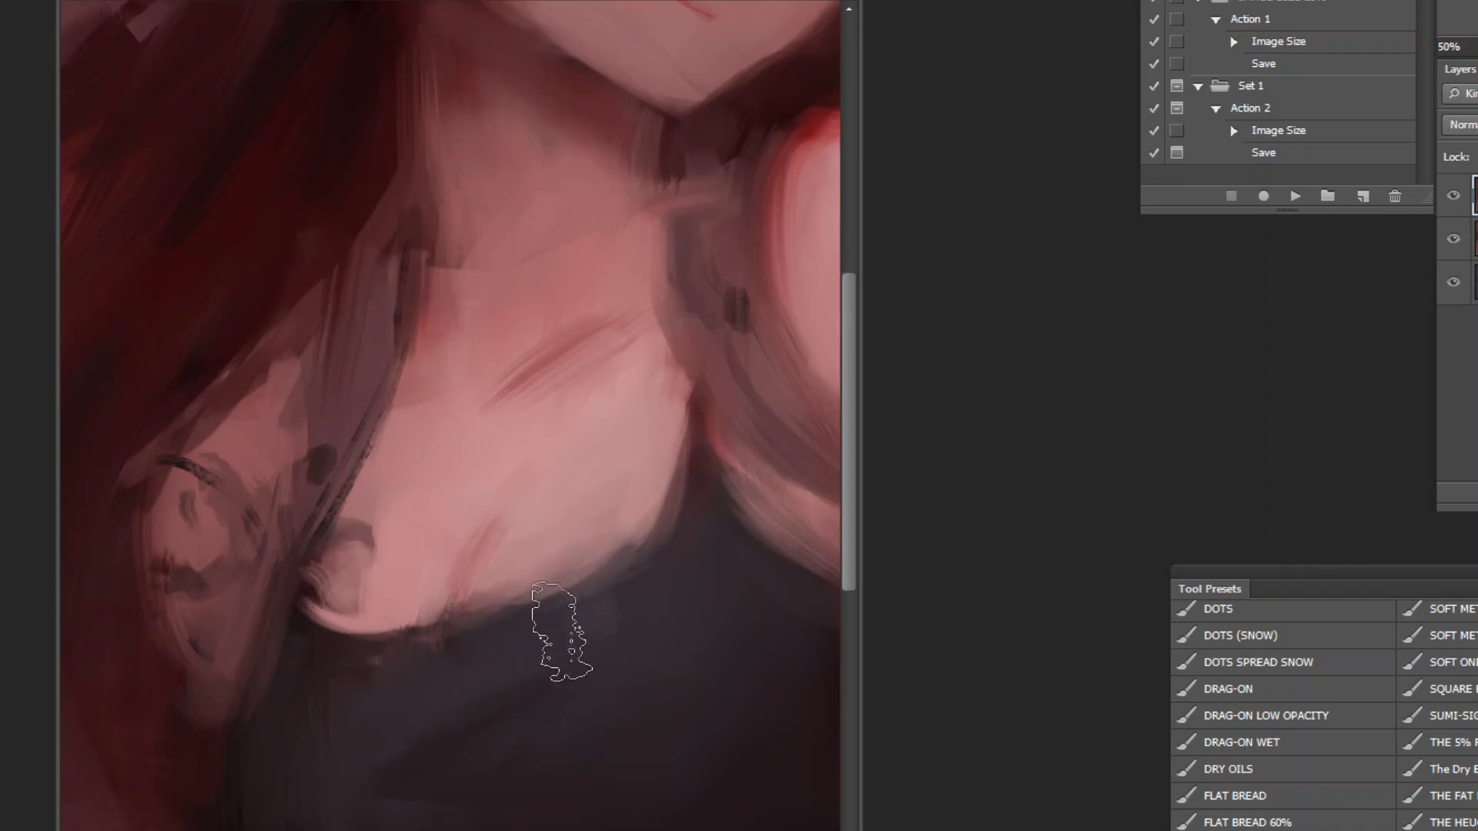
alt+click(698, 578)
alt+click(698, 579)
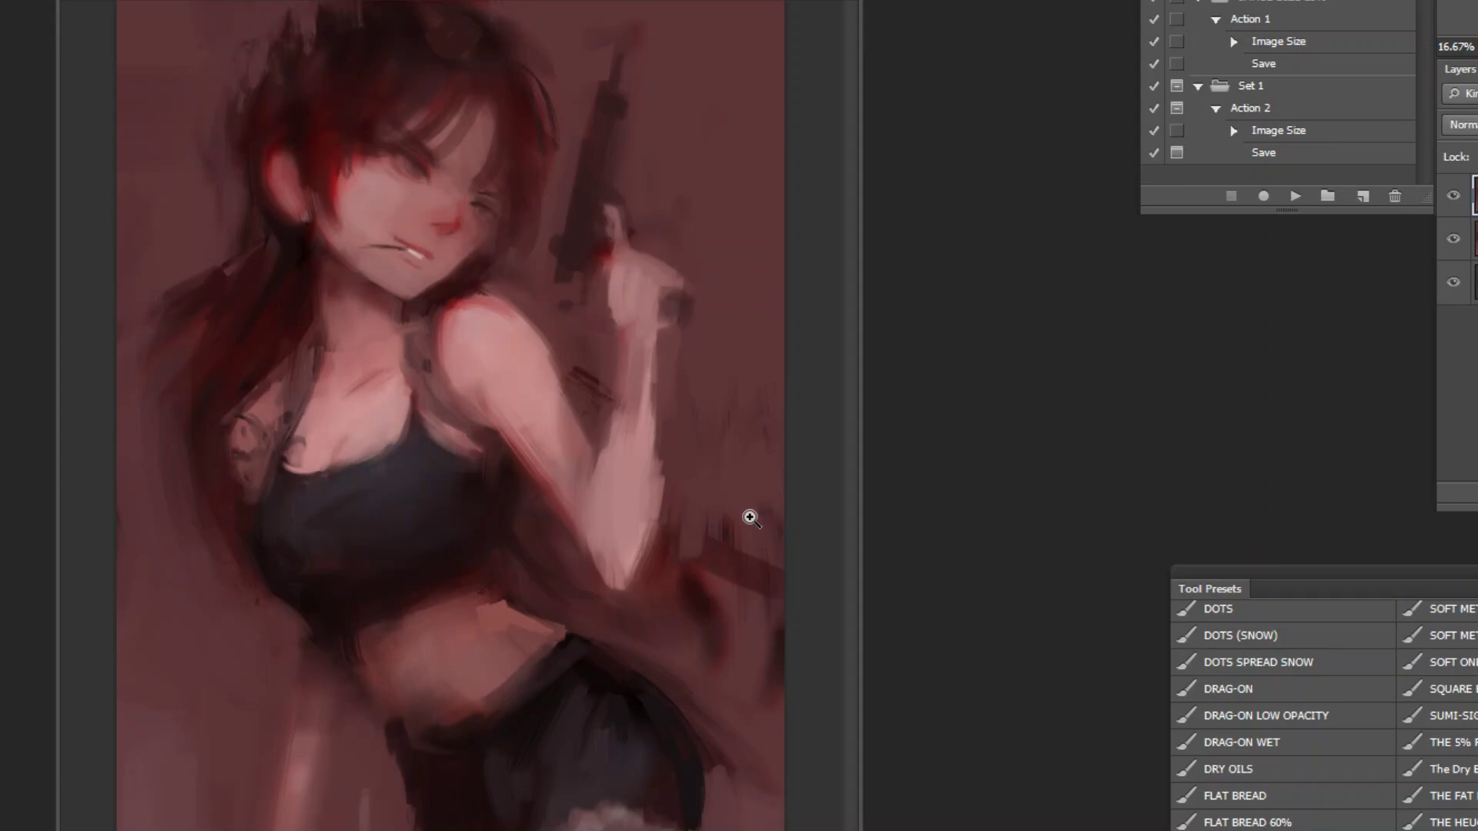
Step: Touch up the outer edge of the raised forearm and the background beside the elbow
key(b)
ctrl+click(656, 448)
ctrl+click(722, 431)
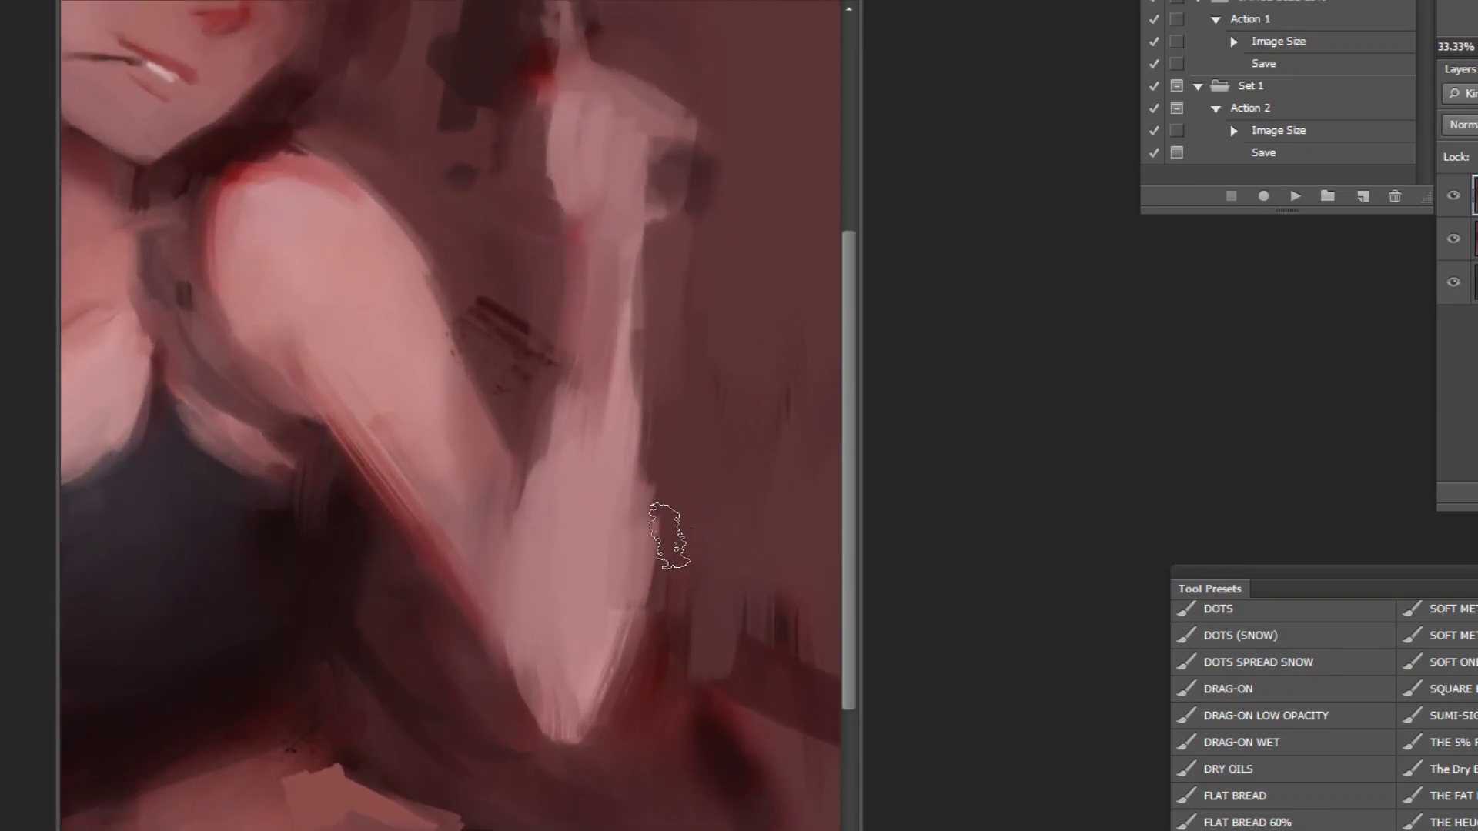
scroll(697, 593, down, 1)
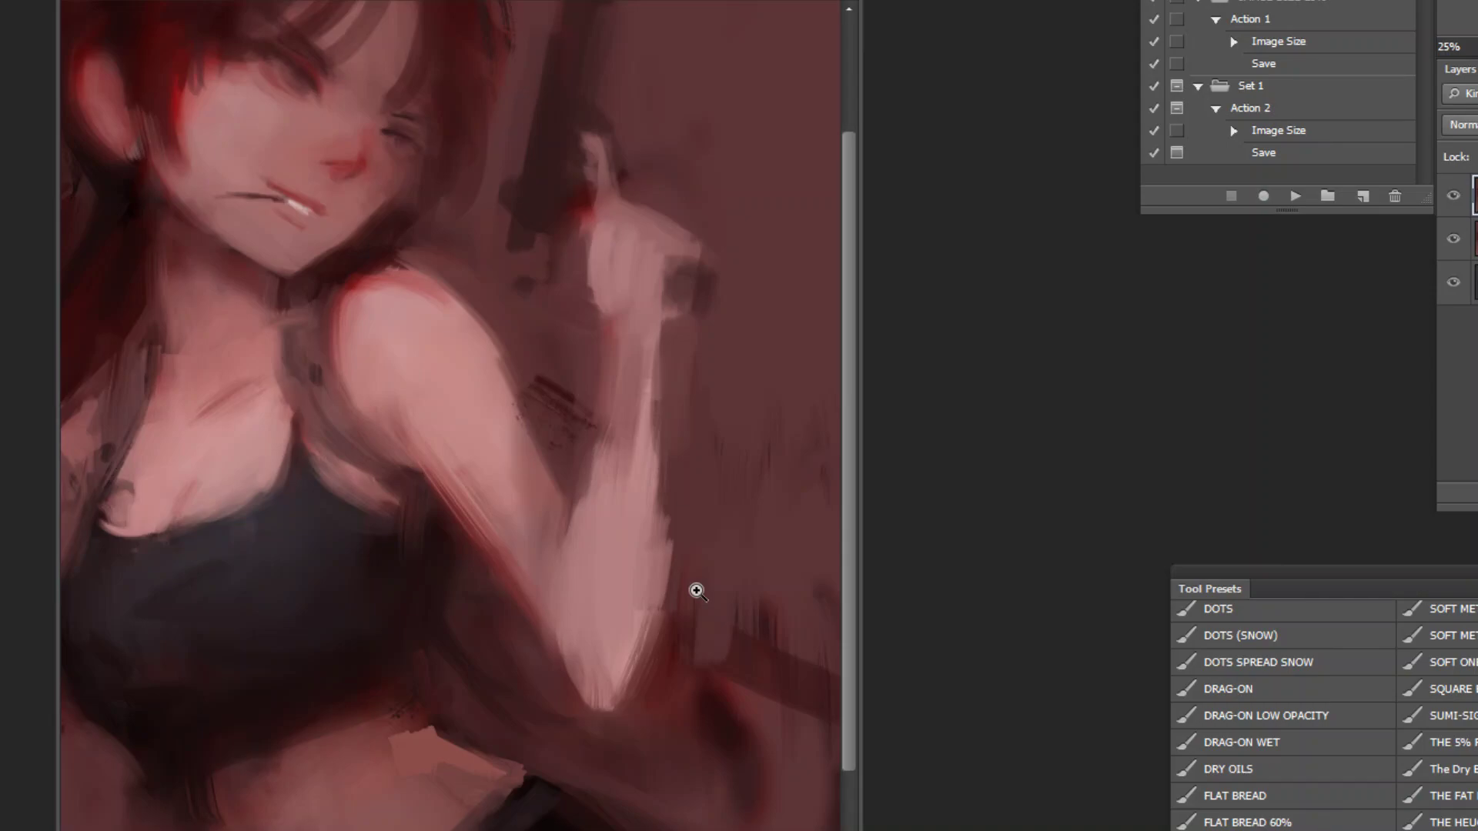
key(b)
alt+click(544, 381)
key(ctrl+minus)
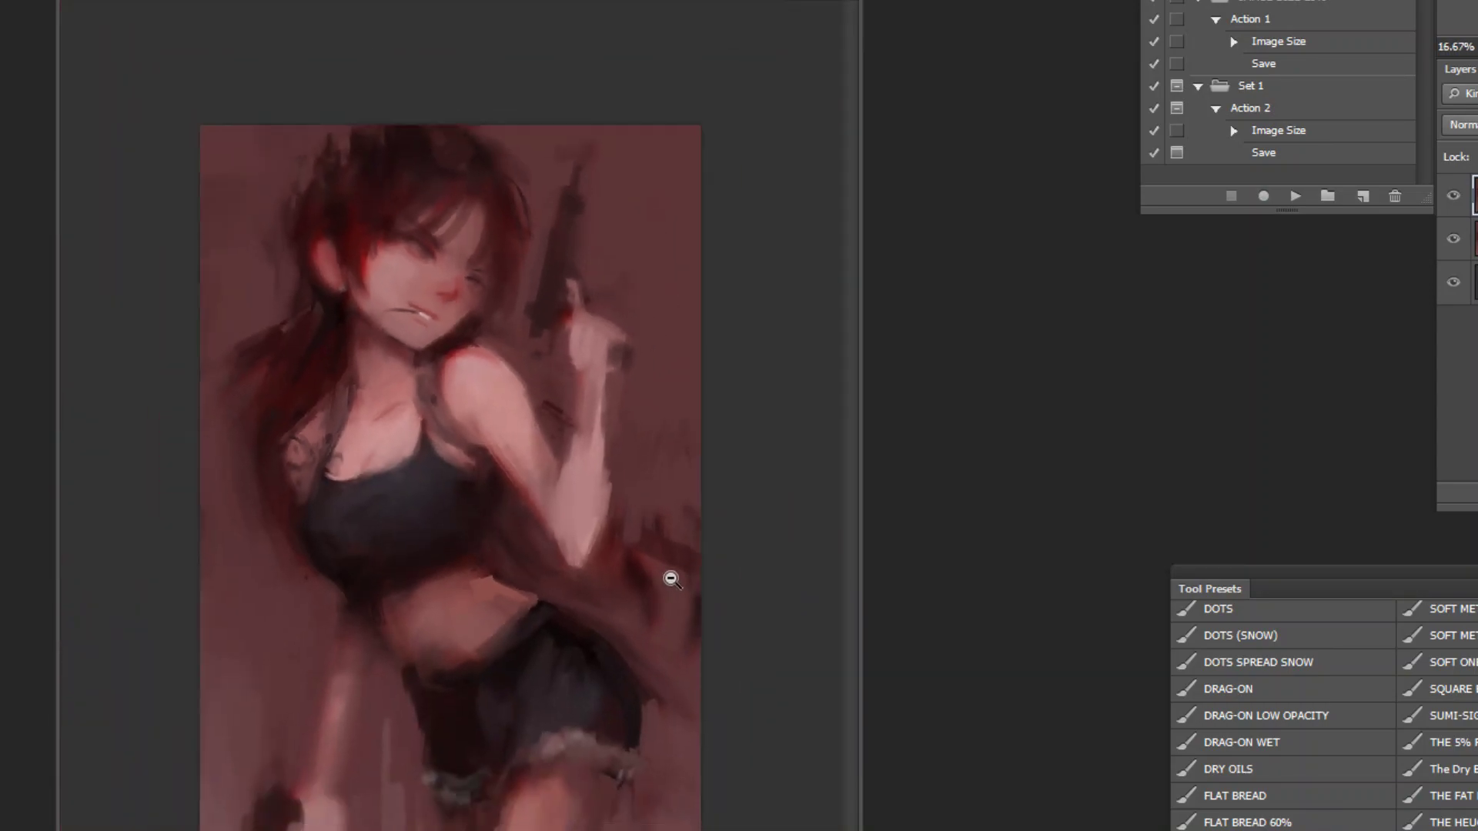
Step: Reshape the tank top's neckline higher across the chest with its sampled dark colour, undoing the last extra stroke
click(402, 422)
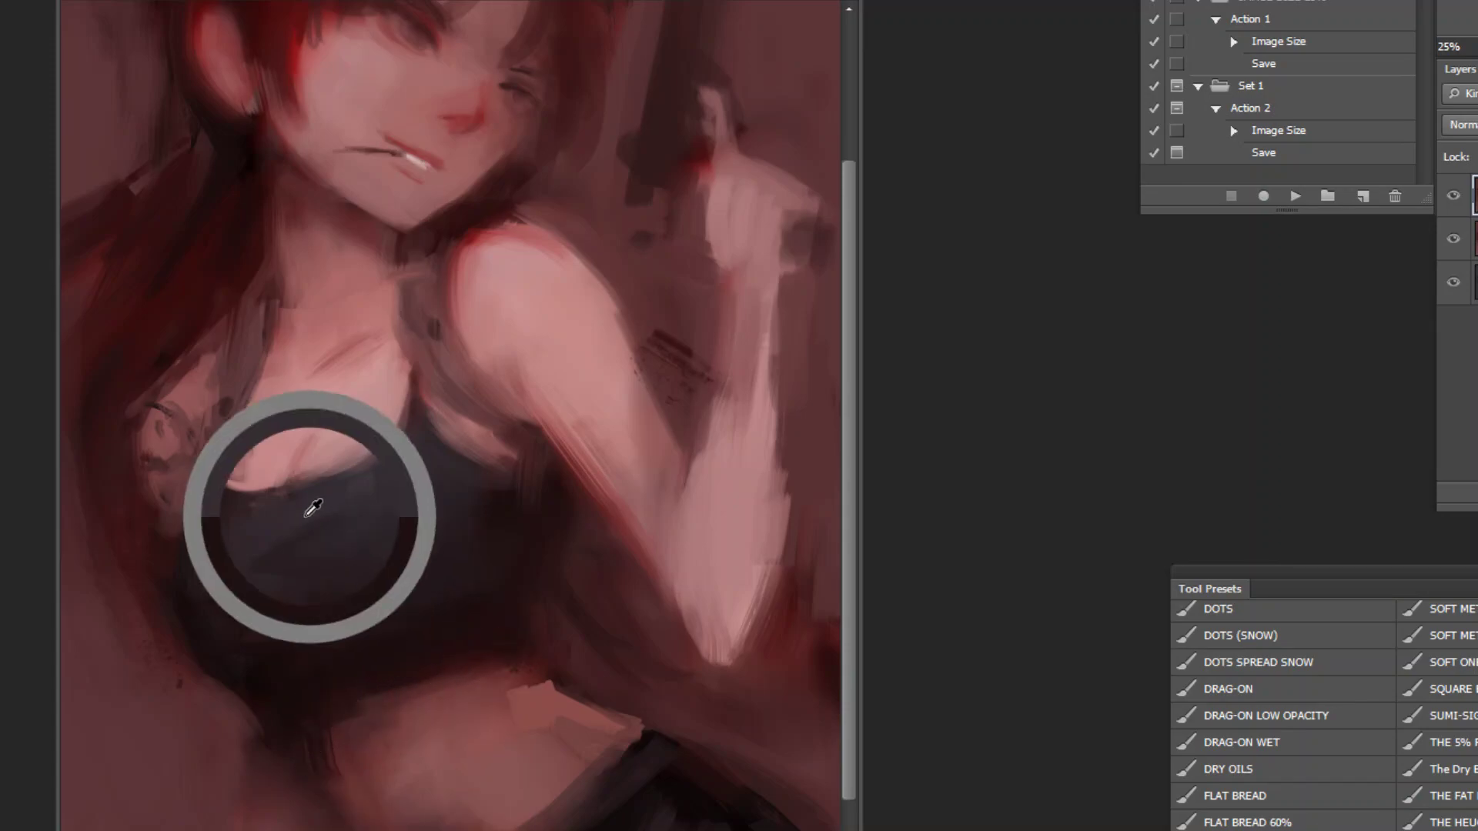
drag(233, 509, 362, 477)
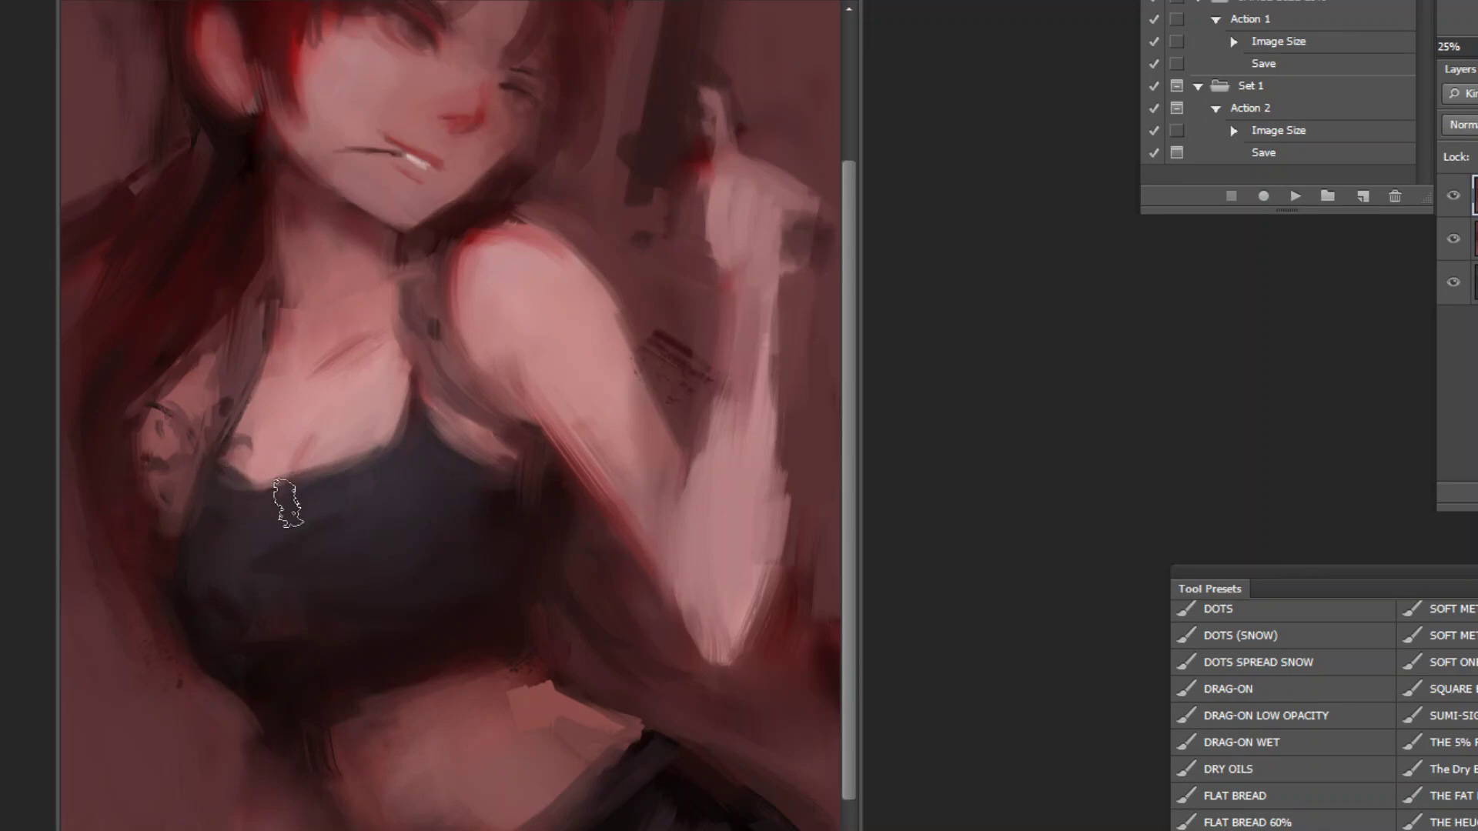
mouse_move(356, 475)
mouse_down()
mouse_move(402, 436)
mouse_move(357, 447)
mouse_move(409, 401)
mouse_move(361, 444)
mouse_up()
key(bracketleft)
key(bracketleft)
key(bracketleft)
key(ctrl+z)
Step: Sketch thin greyish ties at the front of the shorts' waistband, undoing strokes that do not fit
alt+click(589, 369)
alt+click(565, 377)
ctrl+click(511, 439)
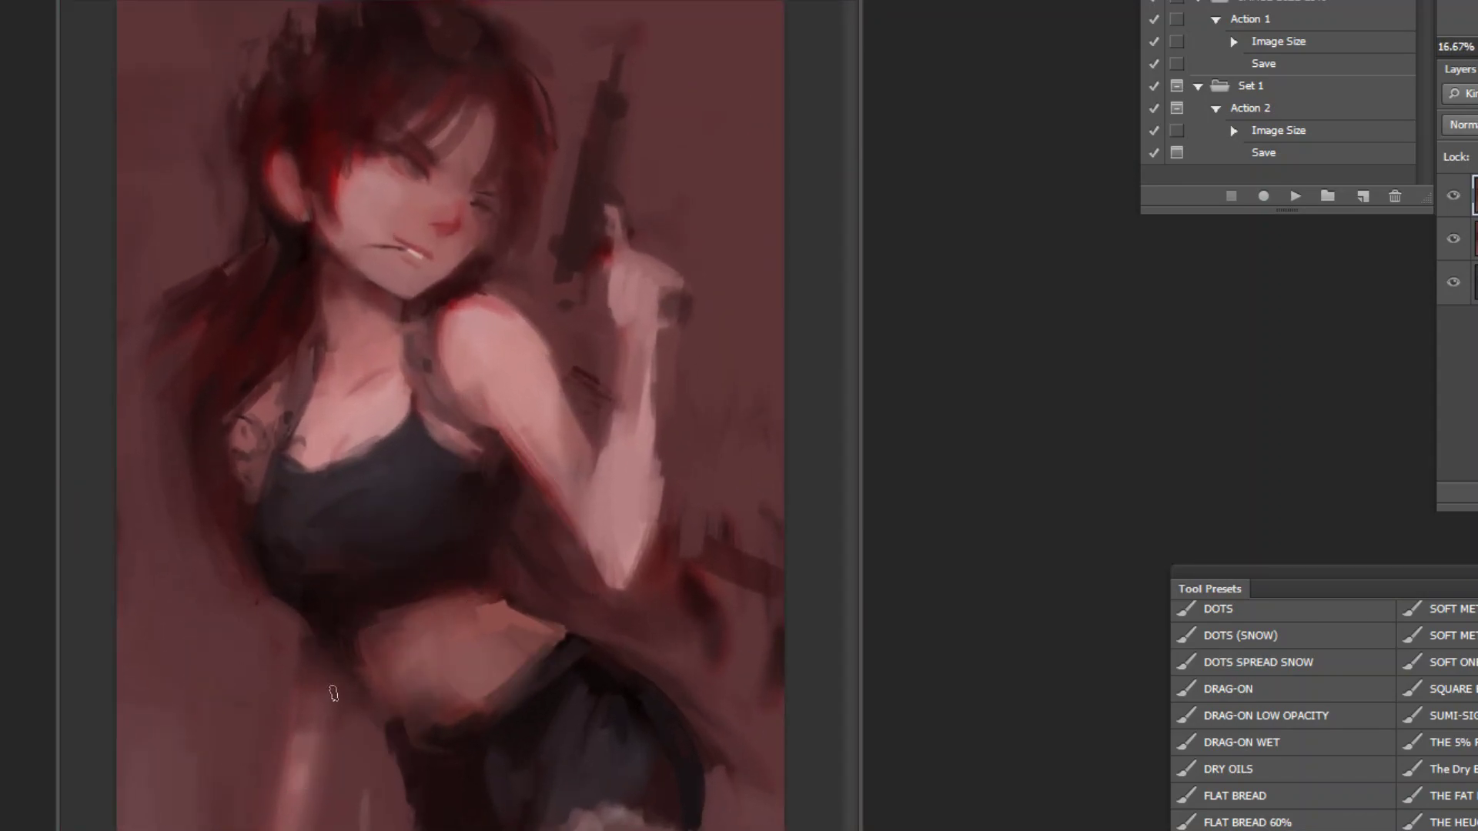
drag(308, 639, 328, 703)
key(ctrl+z)
drag(480, 702, 497, 758)
key(ctrl+z)
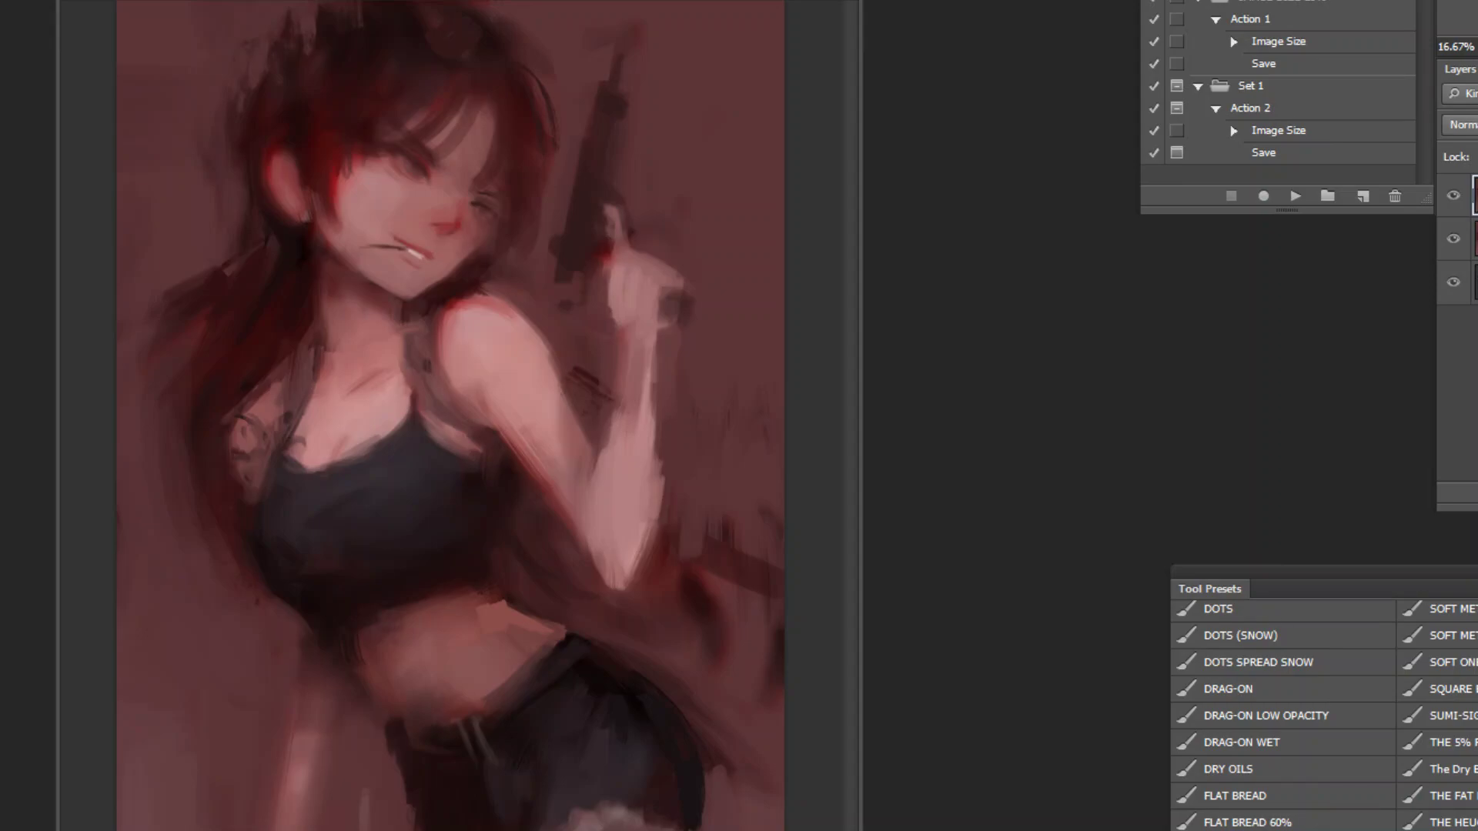
mouse_move(482, 715)
mouse_down()
mouse_move(478, 755)
mouse_move(505, 769)
mouse_up()
key(ctrl+z)
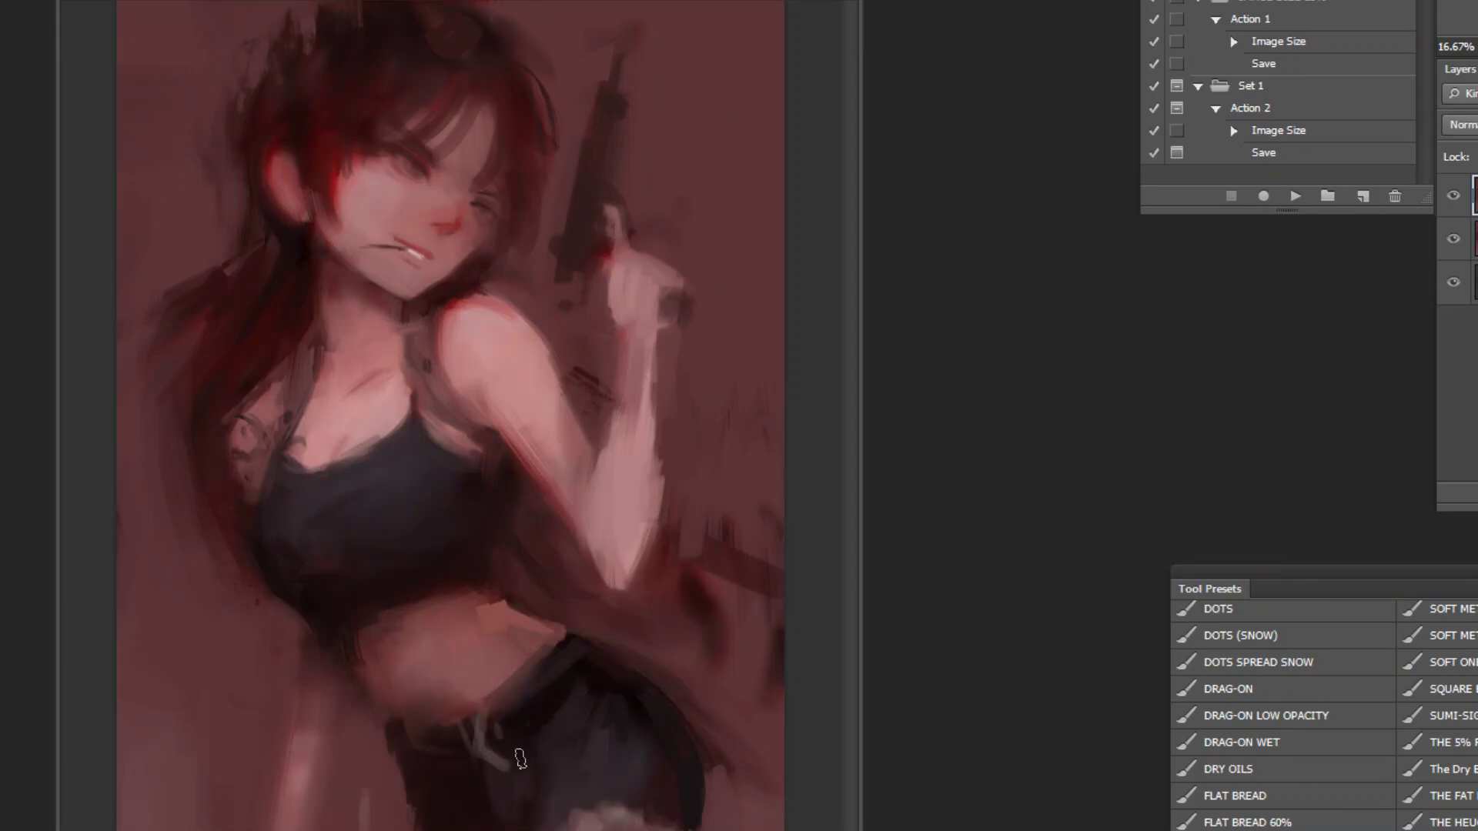
Step: Darken the shorts' waistband at the hip with an enlarged brush
key(bracketright)
key(bracketright)
key(bracketright)
key(bracketright)
key(bracketright)
mouse_move(602, 728)
mouse_down()
mouse_move(553, 711)
mouse_move(594, 662)
mouse_up()
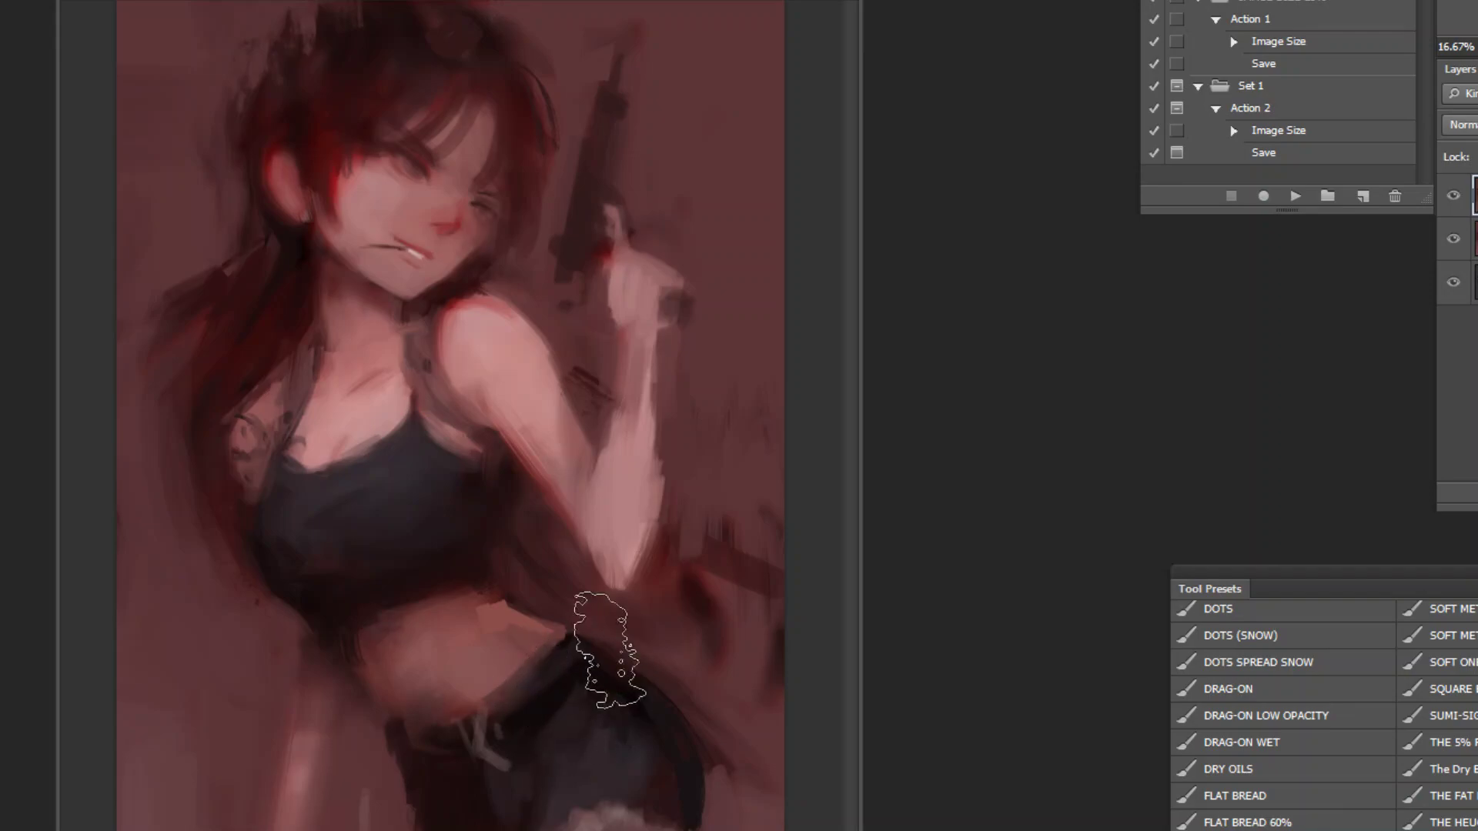
key(bracketright)
key(bracketright)
key(bracketright)
key(bracketright)
Step: Shrink the brush and paint a greyish belt loop on each side of the waistband's front ties
key(bracketleft)
key(bracketleft)
key(bracketleft)
key(bracketleft)
key(bracketleft)
key(bracketleft)
key(bracketleft)
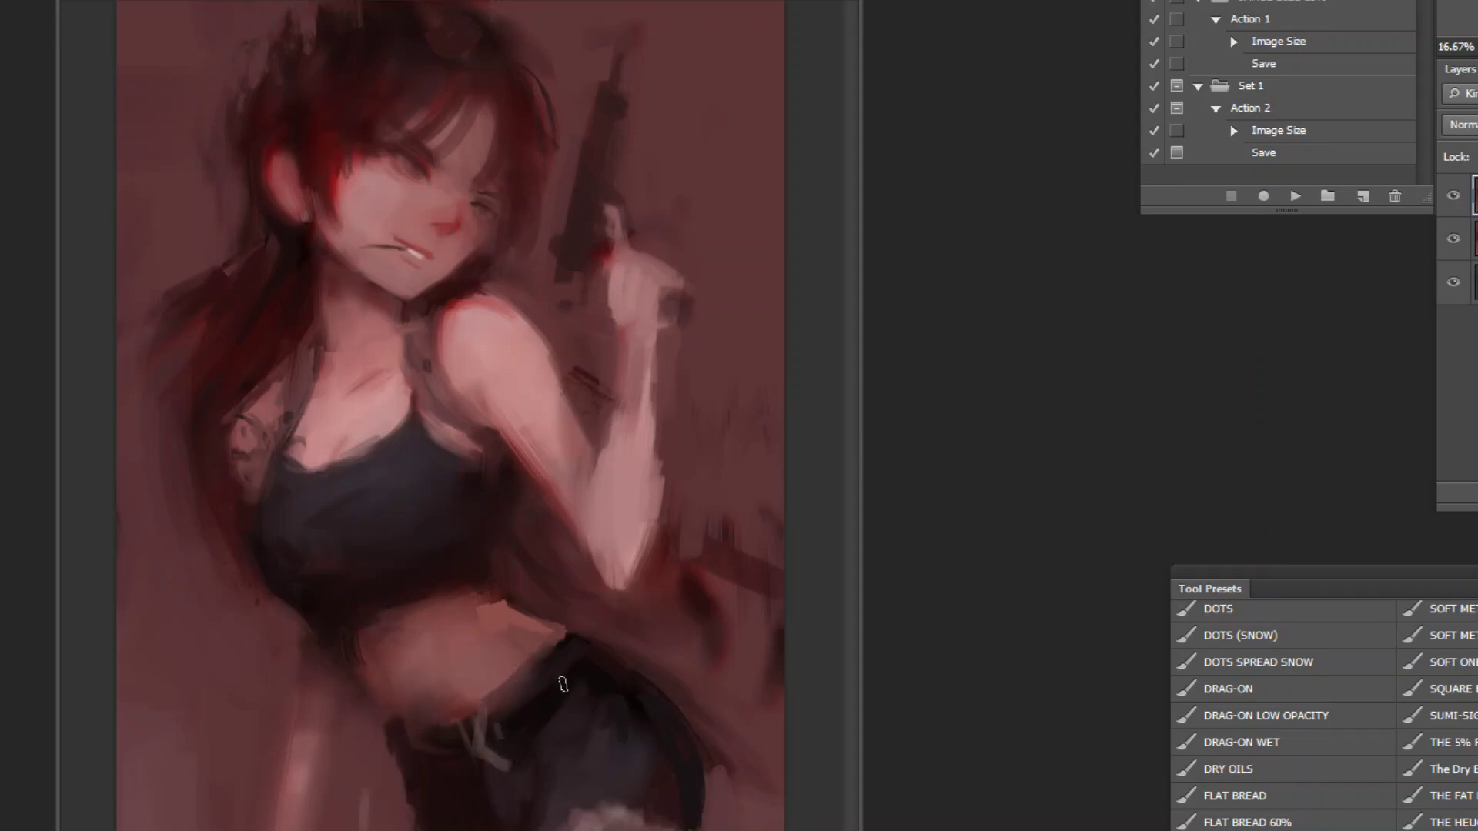
drag(548, 660, 564, 705)
drag(403, 723, 423, 776)
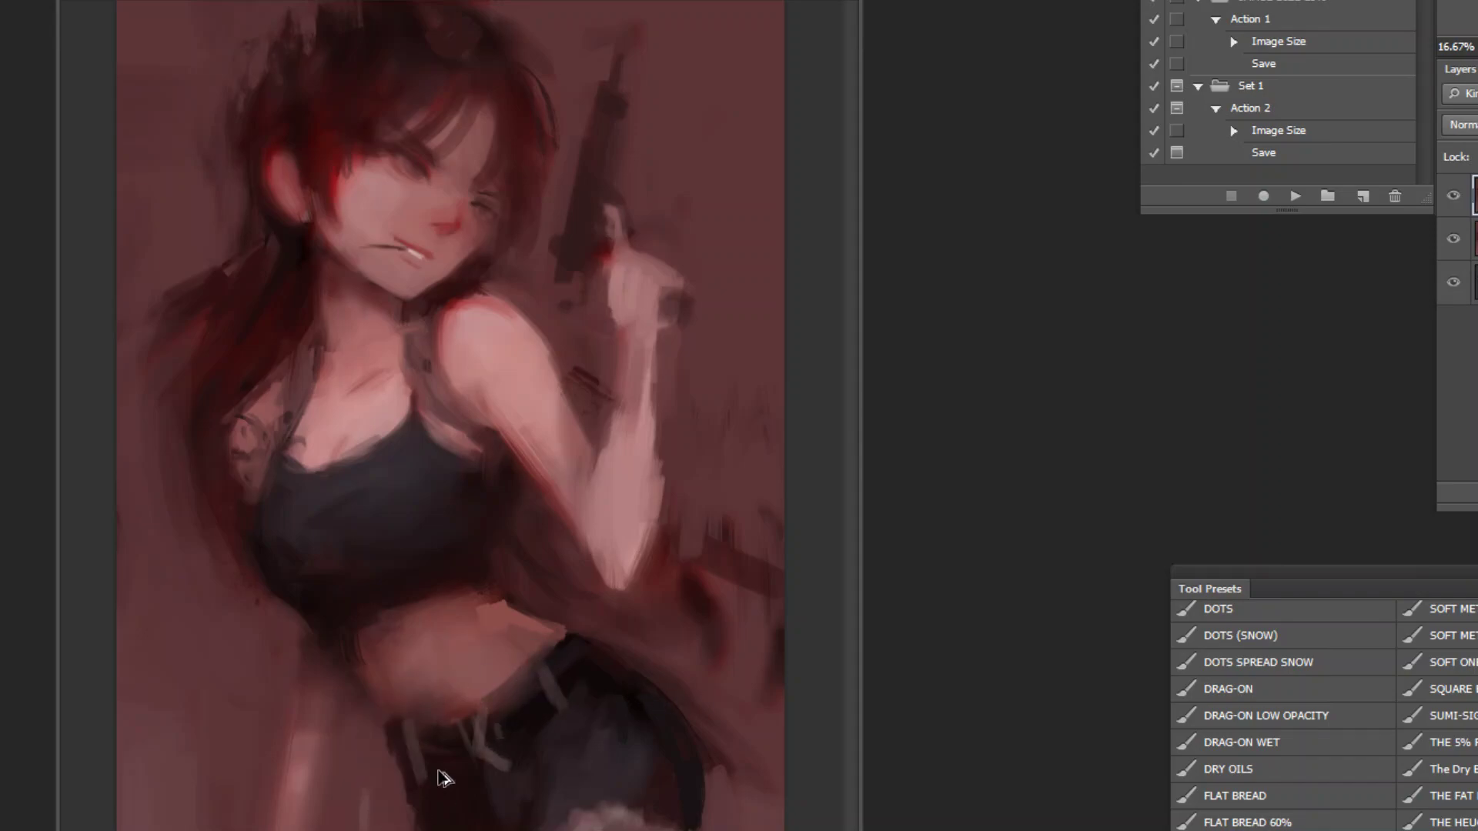
Step: Choose a lighter, less saturated cyan-grey foreground colour and brighten the belt loops and front ties on the waistband
click(1, 516)
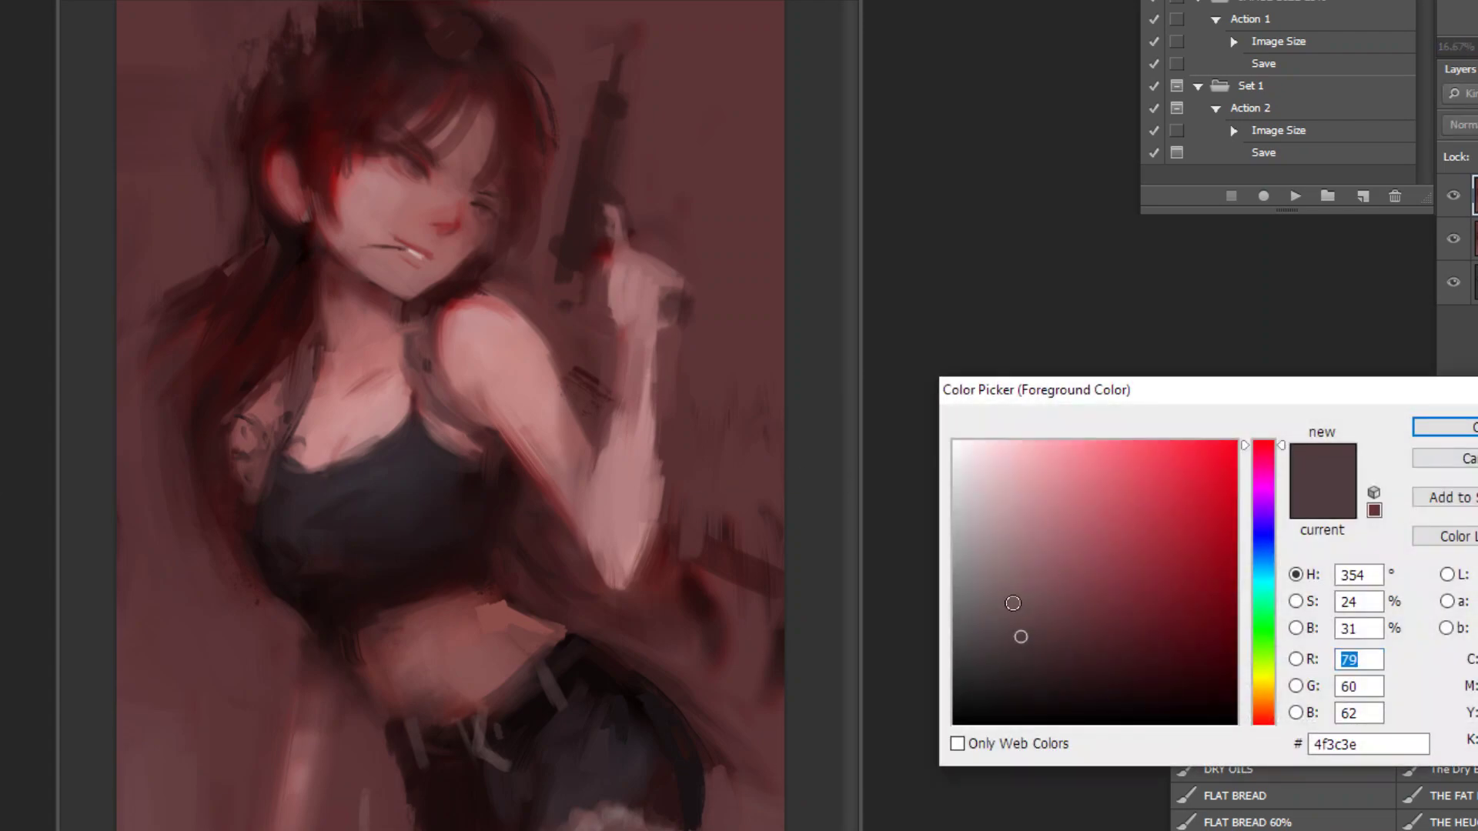
click(980, 576)
click(1272, 569)
click(1424, 428)
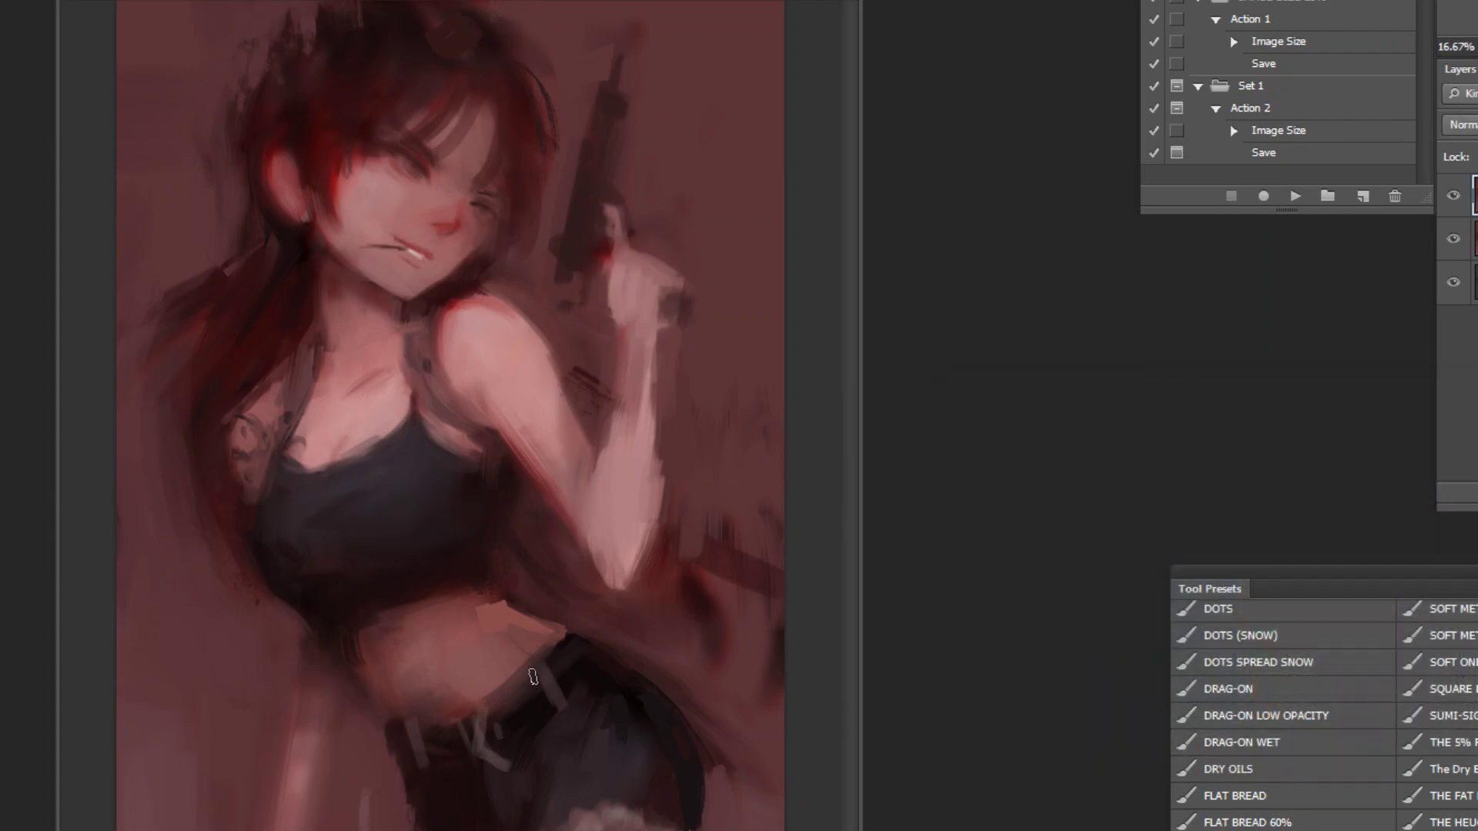
drag(461, 720, 465, 771)
alt+click(569, 750)
drag(687, 666, 371, 829)
mouse_move(708, 829)
mouse_down()
mouse_move(385, 828)
mouse_move(690, 673)
mouse_move(715, 816)
mouse_move(742, 785)
mouse_up()
key(ctrl+z)
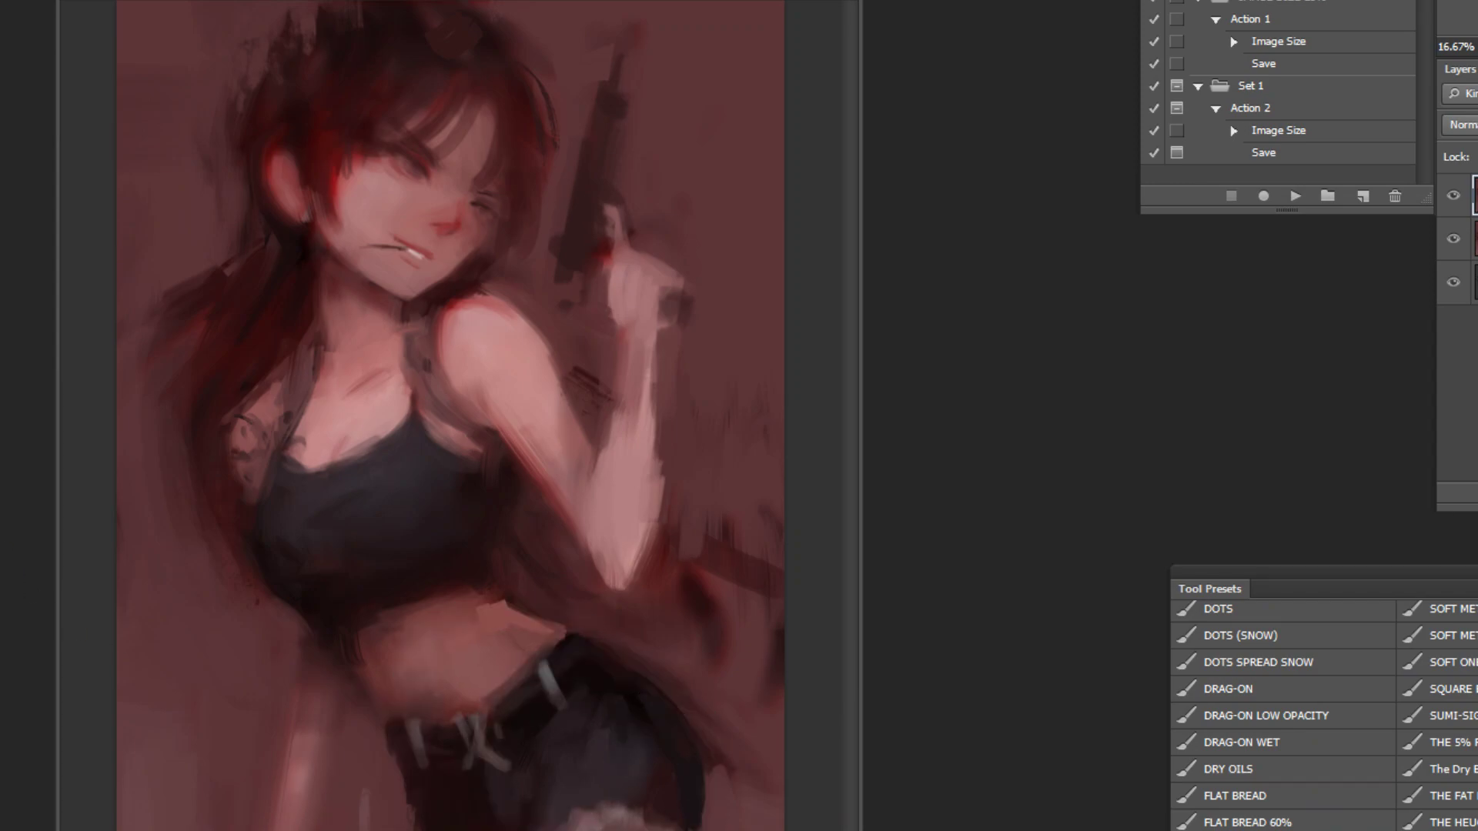
Step: Choose a cool blue-grey colour and paint broad denim highlights on the shorts' near leg with an enlarged brush, blending with sampled tones
key(n)
drag(1013, 625, 990, 600)
click(1264, 575)
click(1445, 428)
key(bracketright)
key(bracketright)
key(bracketright)
key(bracketright)
key(bracketright)
drag(612, 739, 575, 812)
alt+click(623, 756)
mouse_move(585, 716)
mouse_down()
mouse_move(643, 783)
mouse_move(532, 791)
mouse_move(650, 709)
mouse_move(729, 700)
mouse_move(676, 789)
mouse_up()
alt+click(641, 699)
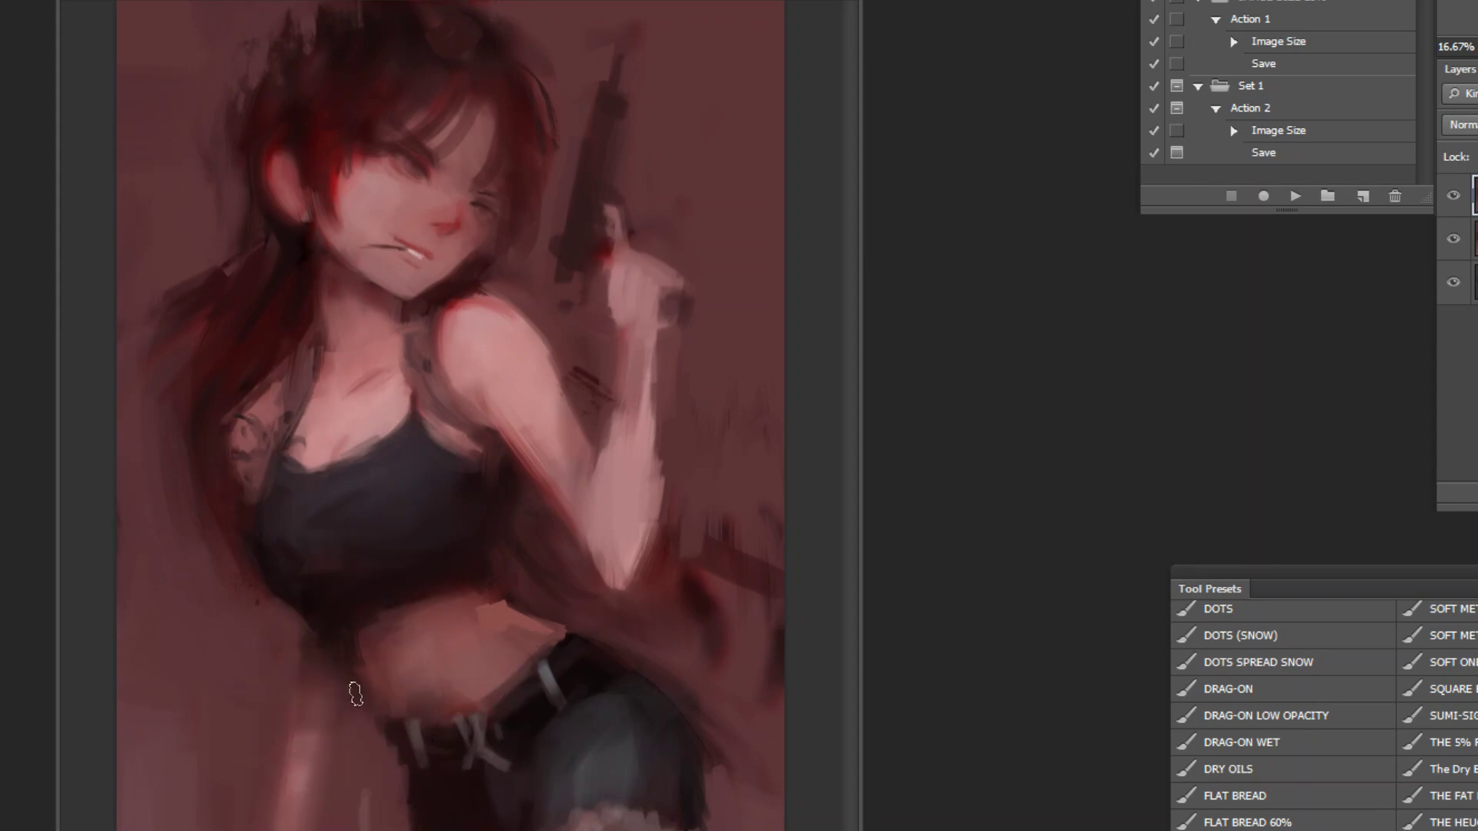
Step: Flip the canvas horizontally to check the whole figure mirrored
click(1295, 197)
alt+click(696, 739)
alt+click(696, 739)
key(ctrl+plus)
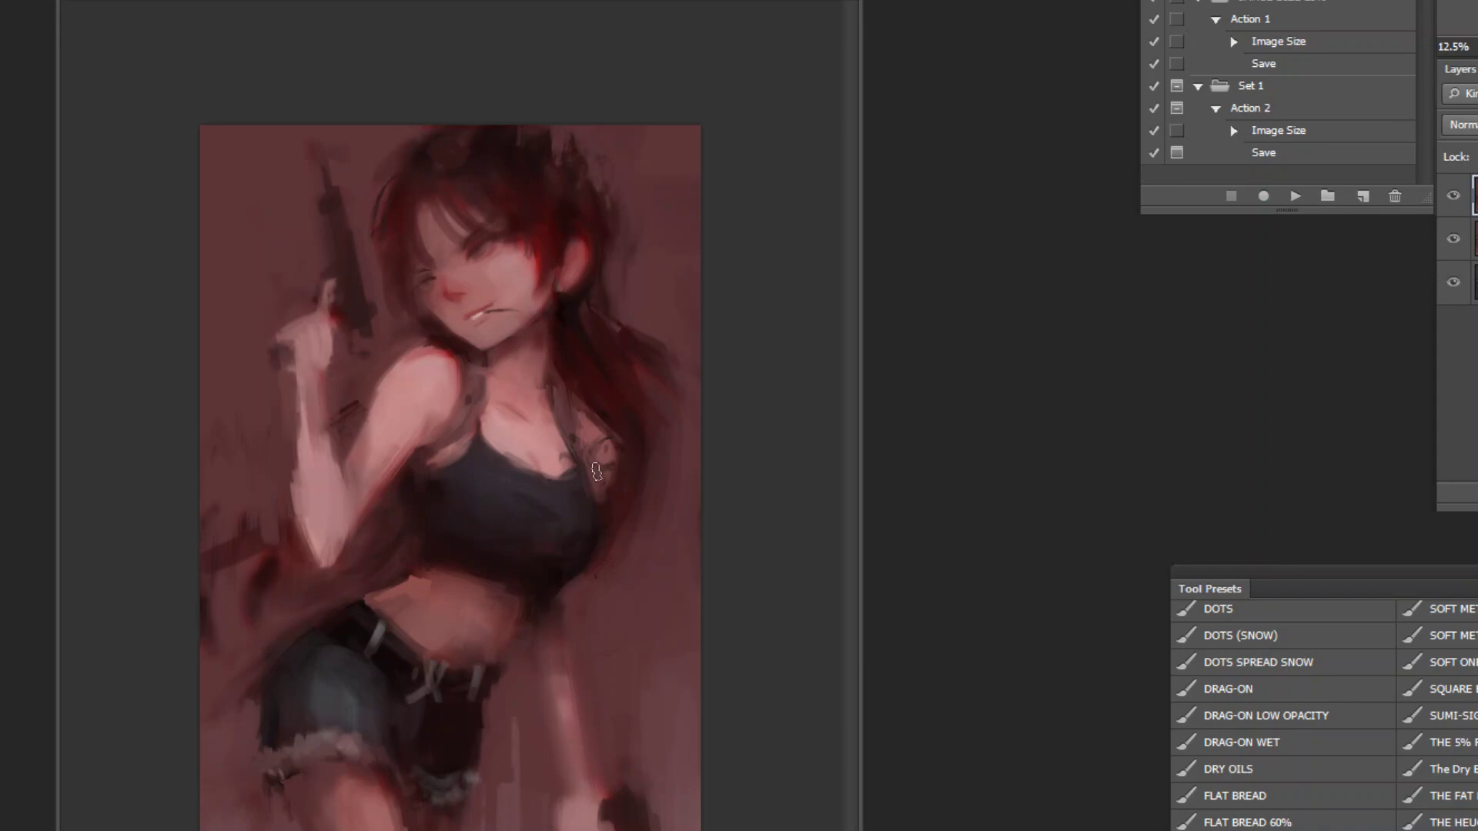
Step: Touch up the hair edge beside the tattooed upper arm and flip the canvas horizontally
key(ctrl+plus)
key(ctrl+plus)
key(ctrl+plus)
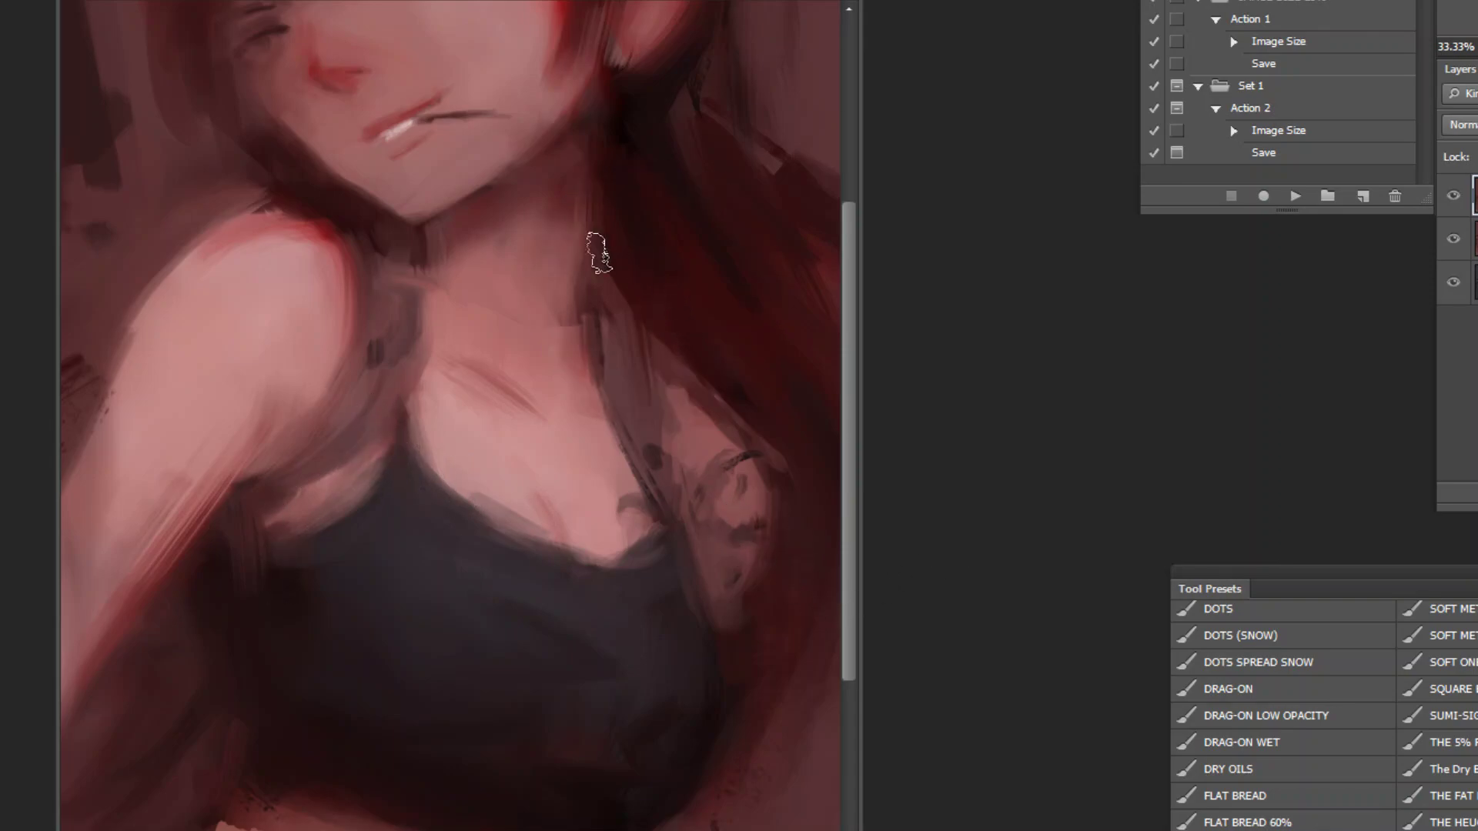
drag(789, 420, 772, 490)
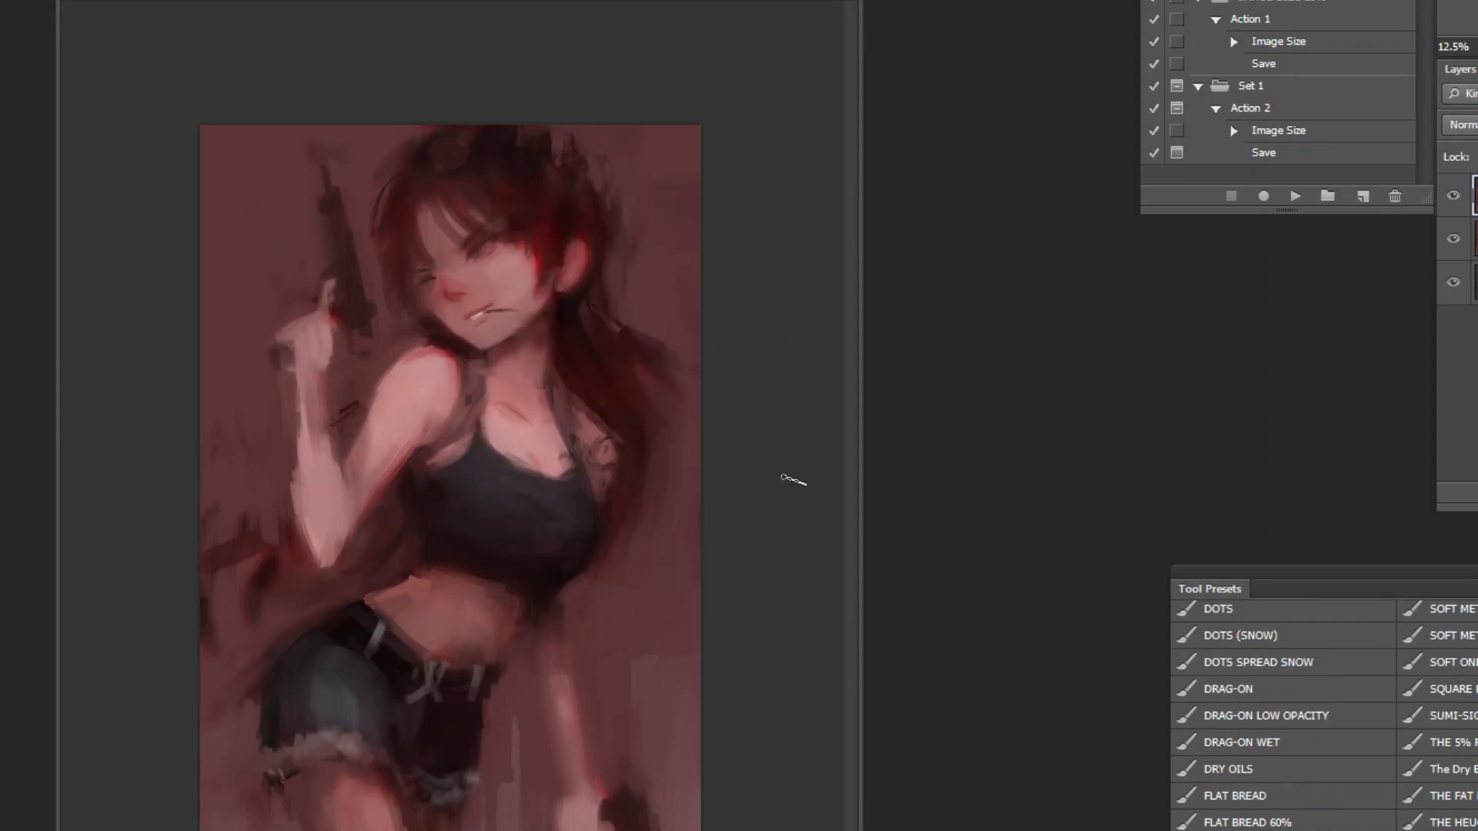
click(1294, 197)
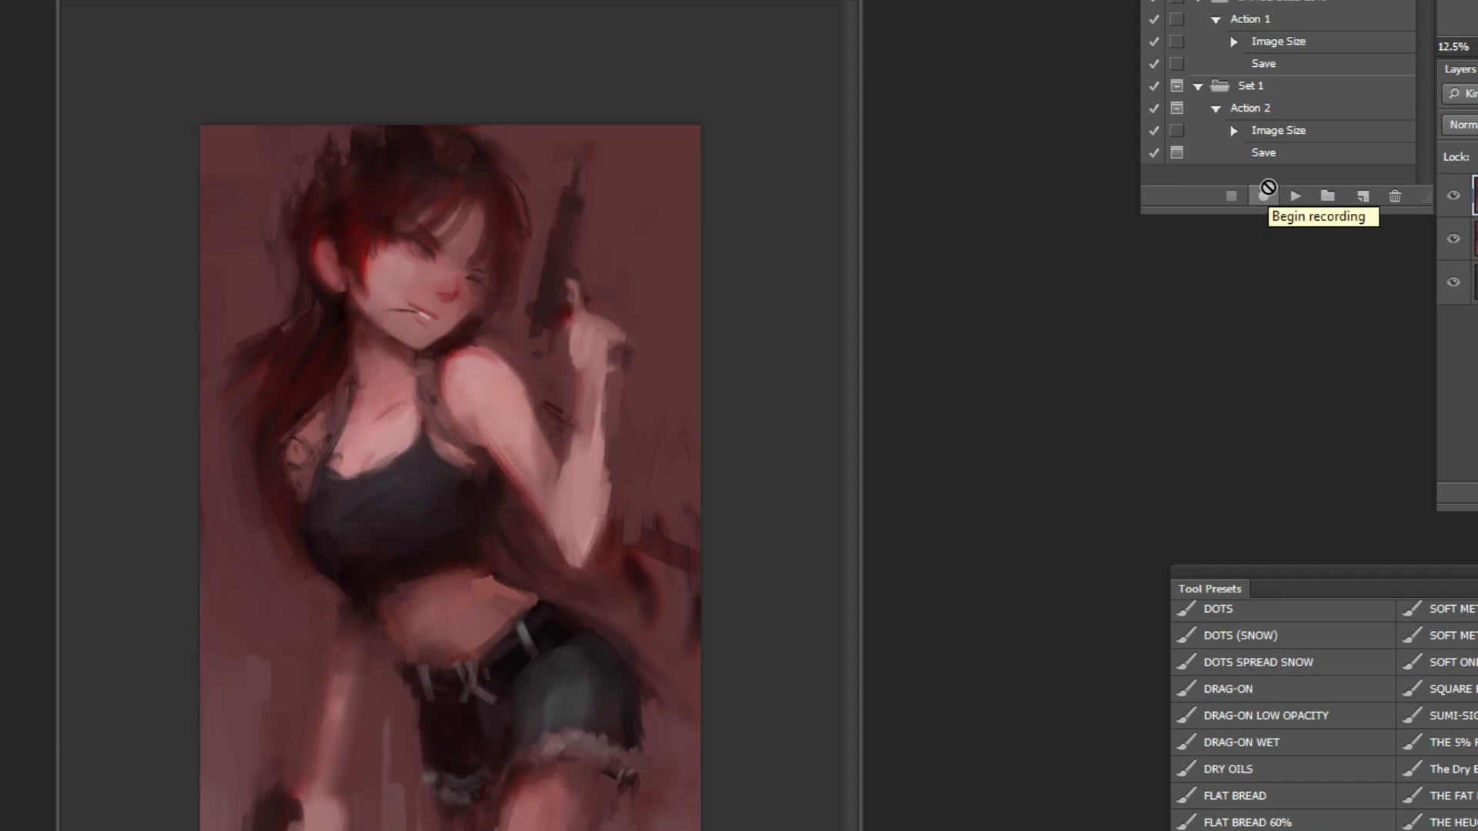
key(ctrl+m)
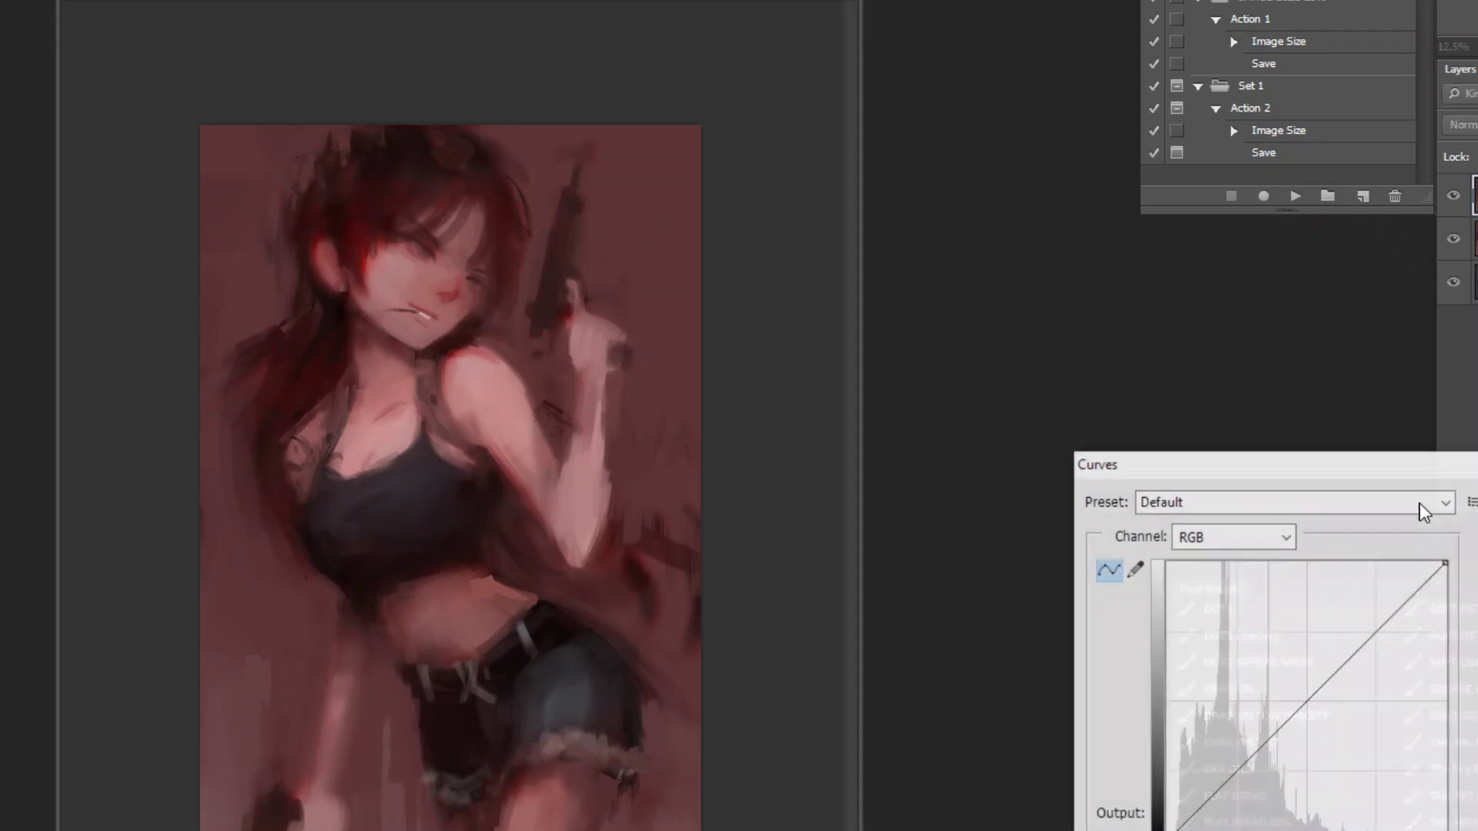
click(1257, 539)
click(1278, 618)
drag(1326, 677, 1332, 699)
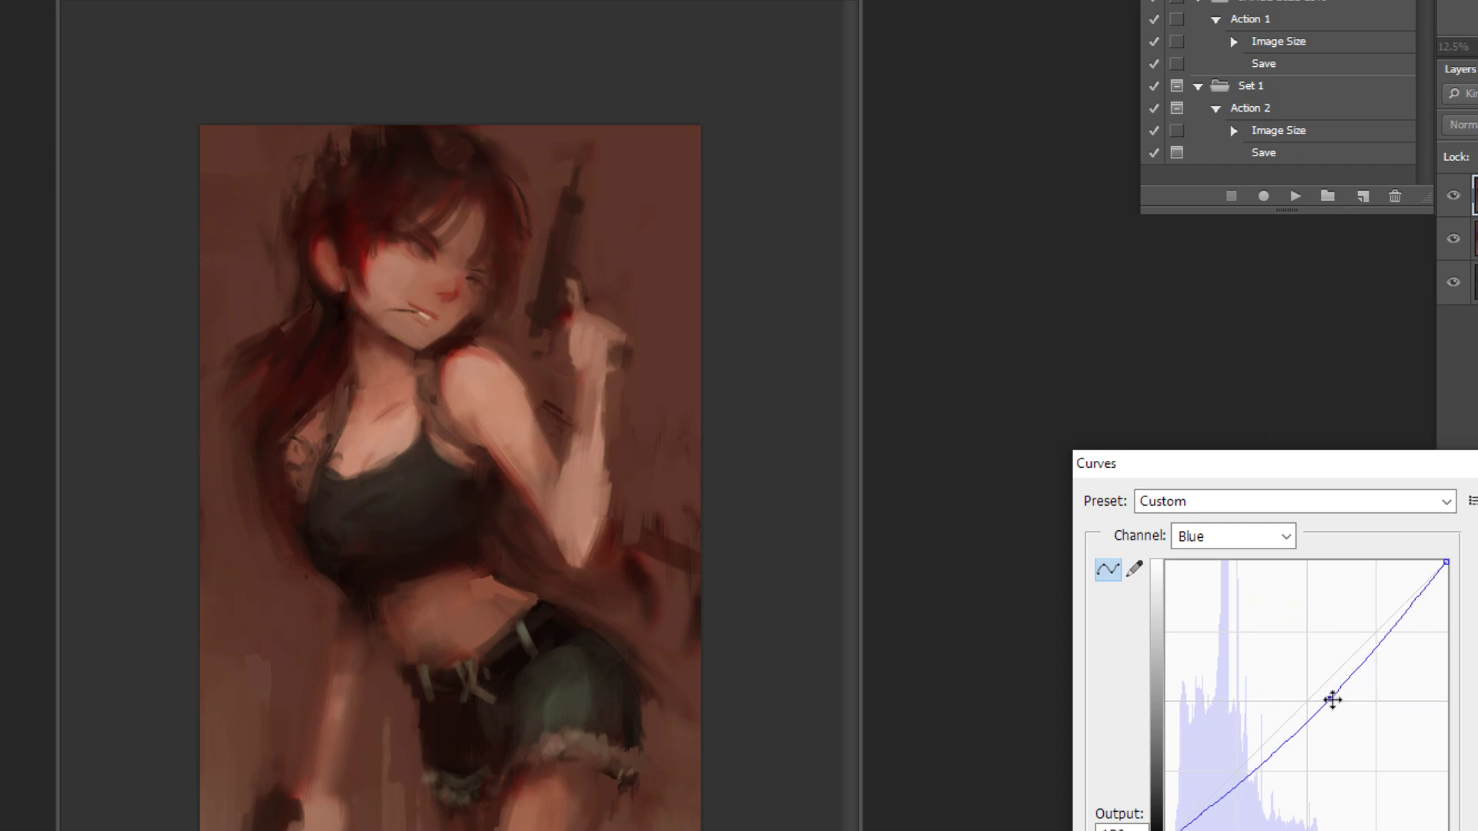
drag(1247, 765, 1241, 650)
drag(1329, 699, 1330, 601)
key(Escape)
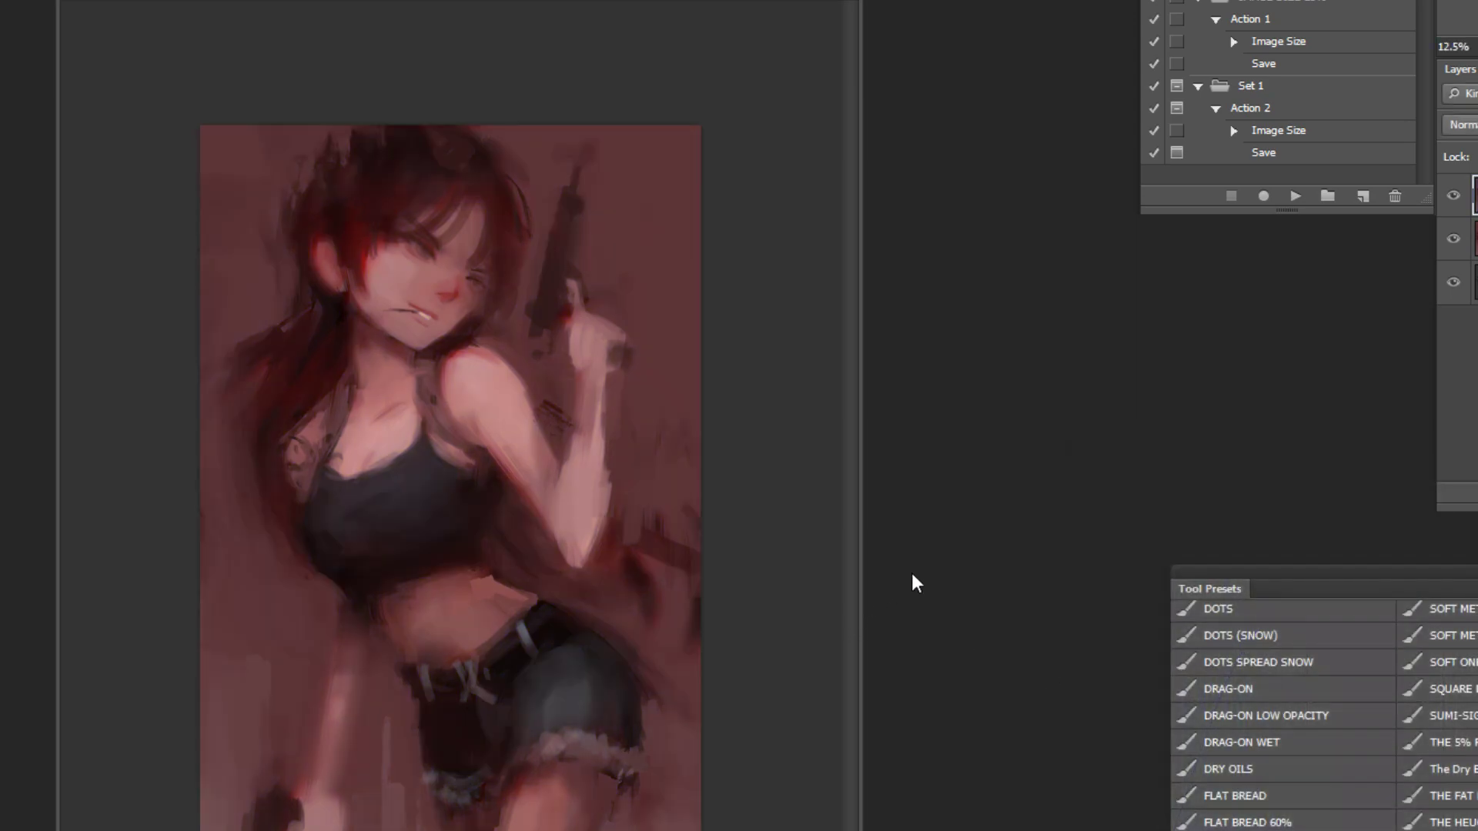
Step: Try short strokes along the strap and armpit beside the raised shoulder, undoing each one
scroll(446, 251, up, 3)
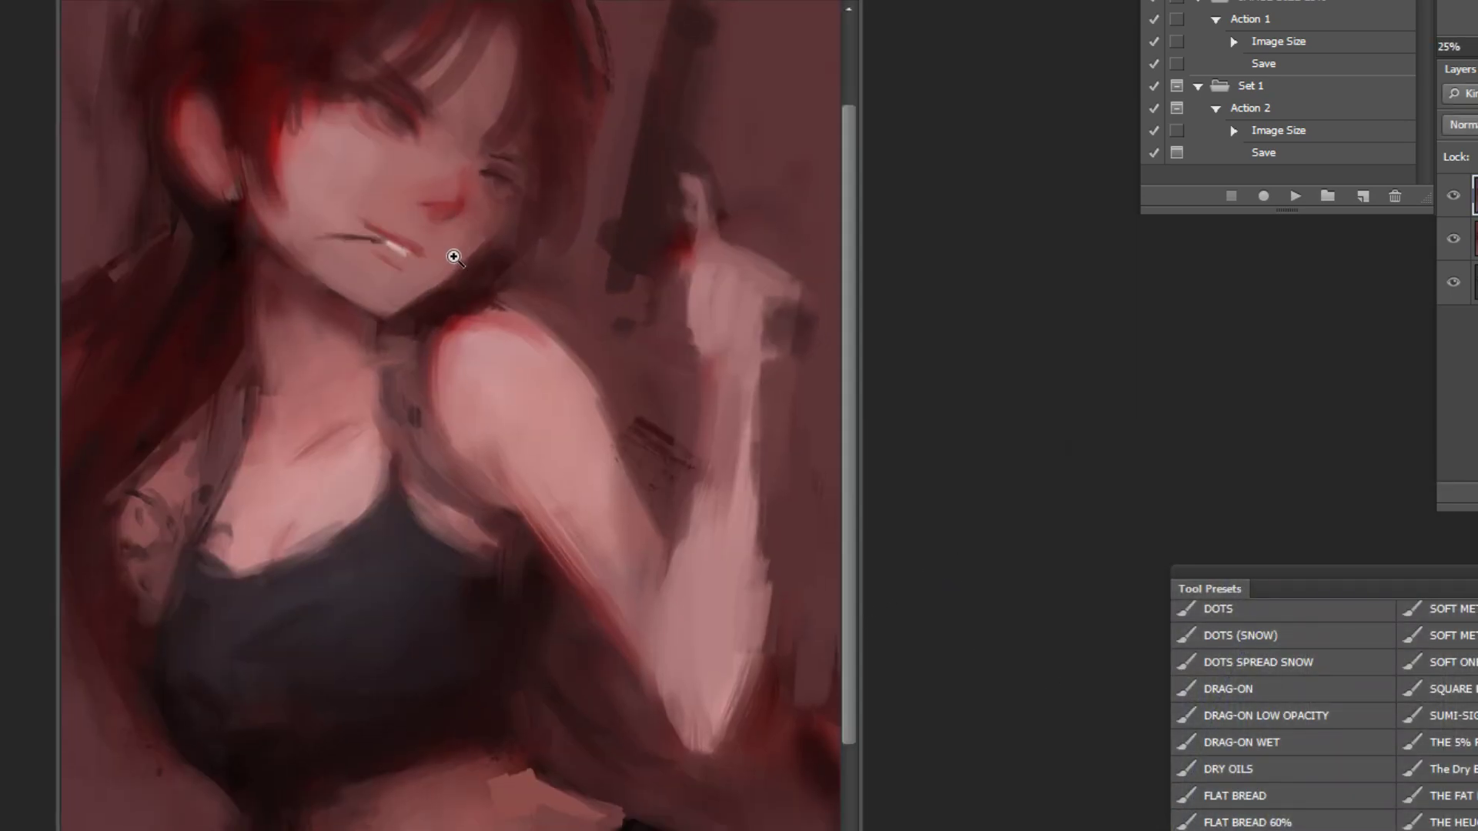
key(ctrl+alt+z)
drag(441, 435, 455, 531)
key(ctrl+alt+z)
drag(450, 400, 442, 493)
key(ctrl+alt+z)
Step: Clean up the black top's pointed strap edge with a sampled tone and choose the Kyle's Real Oils - Bristly Bob preset
ctrl+alt+click(640, 601)
ctrl+alt+click(633, 538)
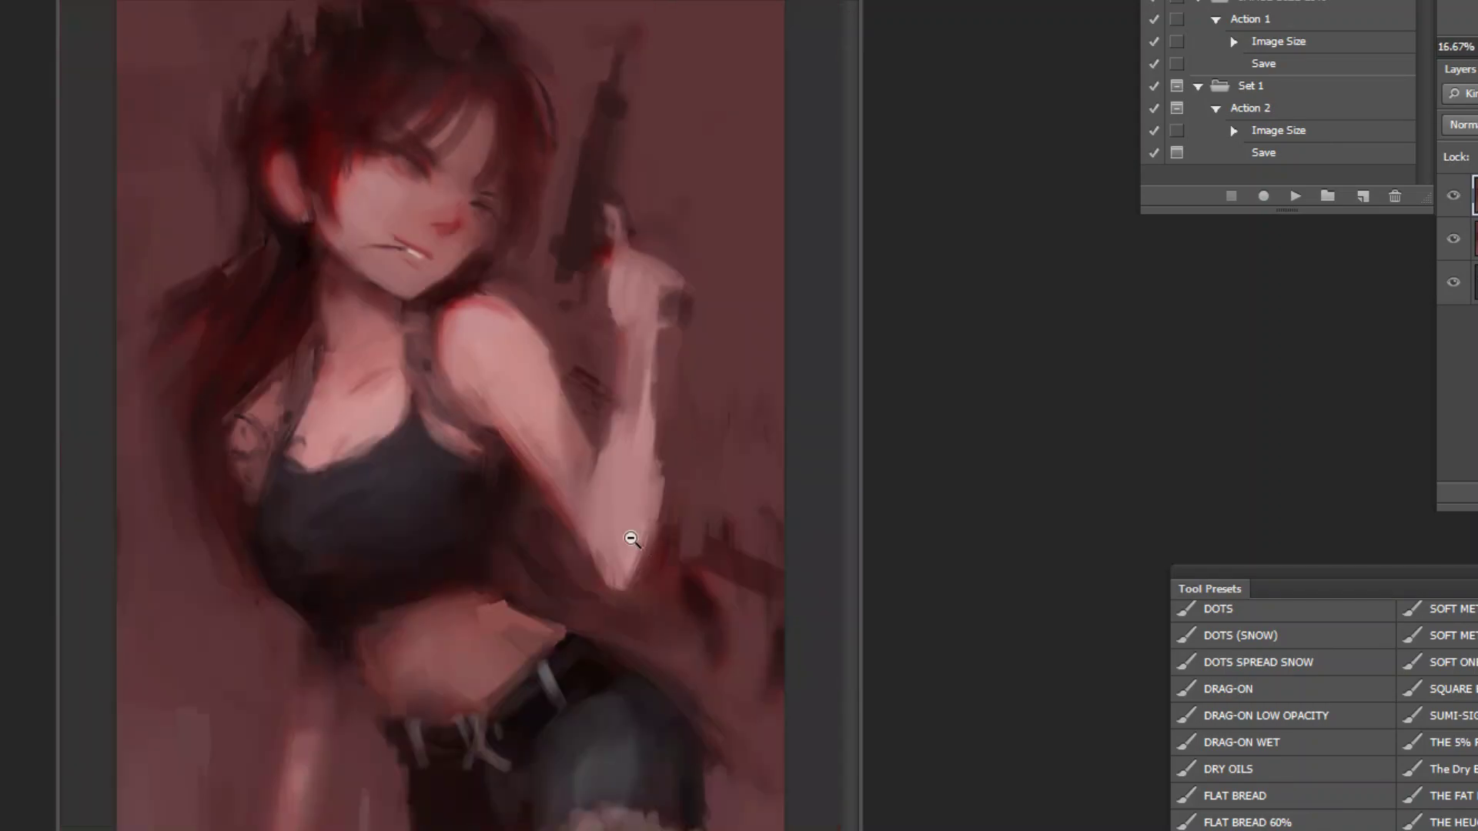
ctrl+alt+click(528, 575)
scroll(436, 514, up, 3)
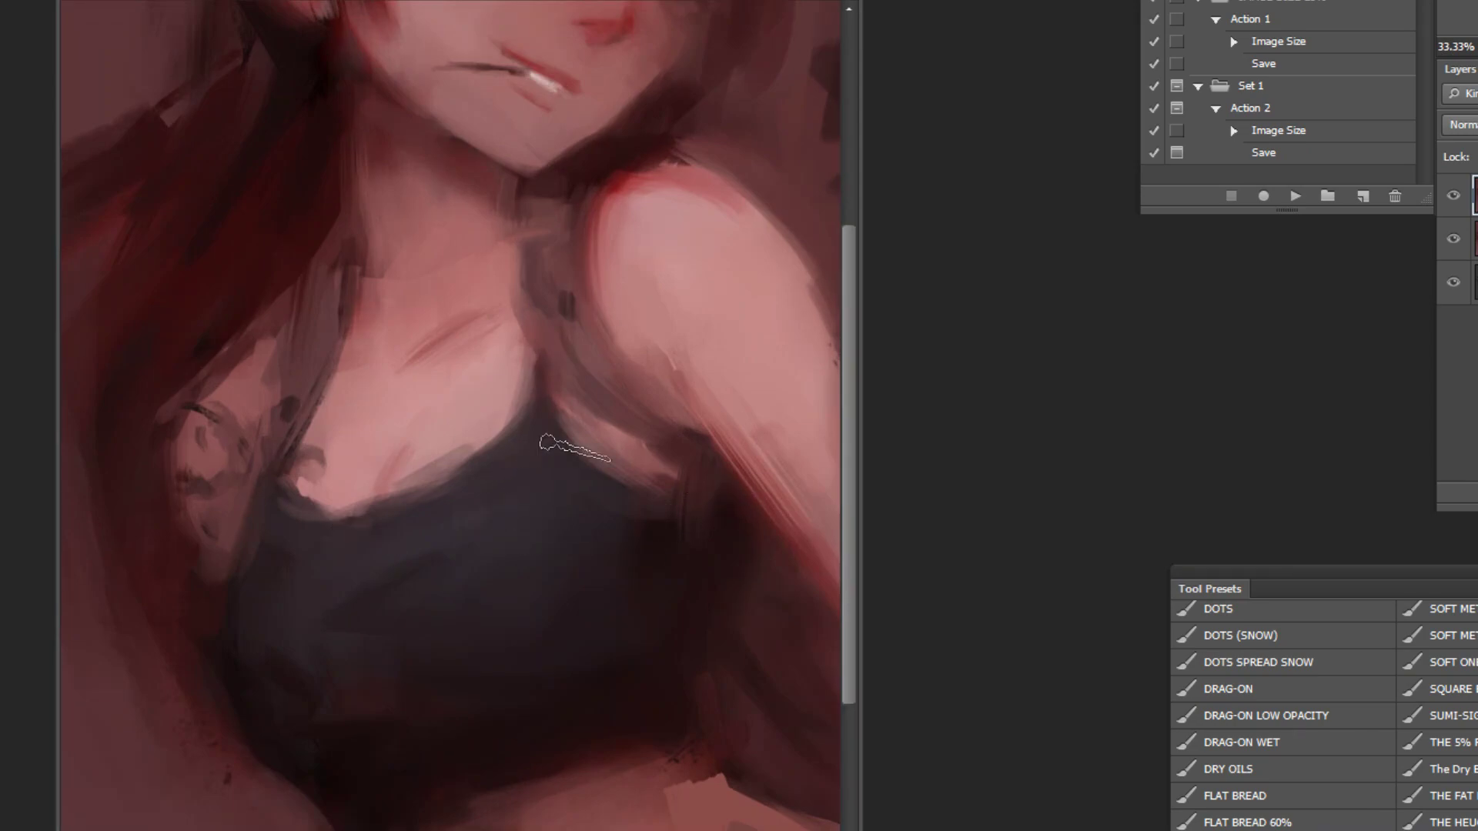
alt+click(524, 433)
scroll(1324, 716, up, 5)
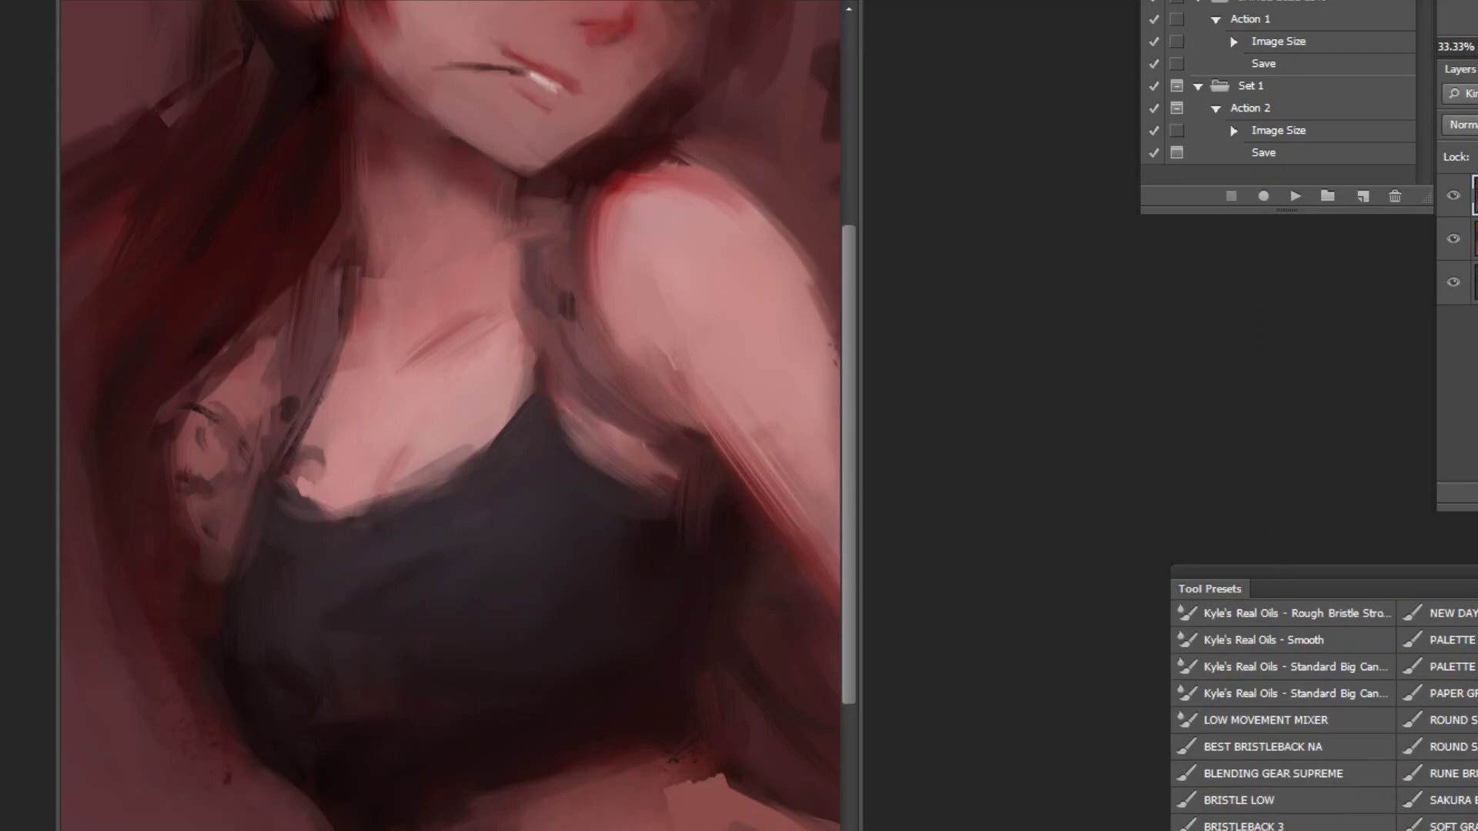
scroll(1324, 716, up, 3)
click(1371, 773)
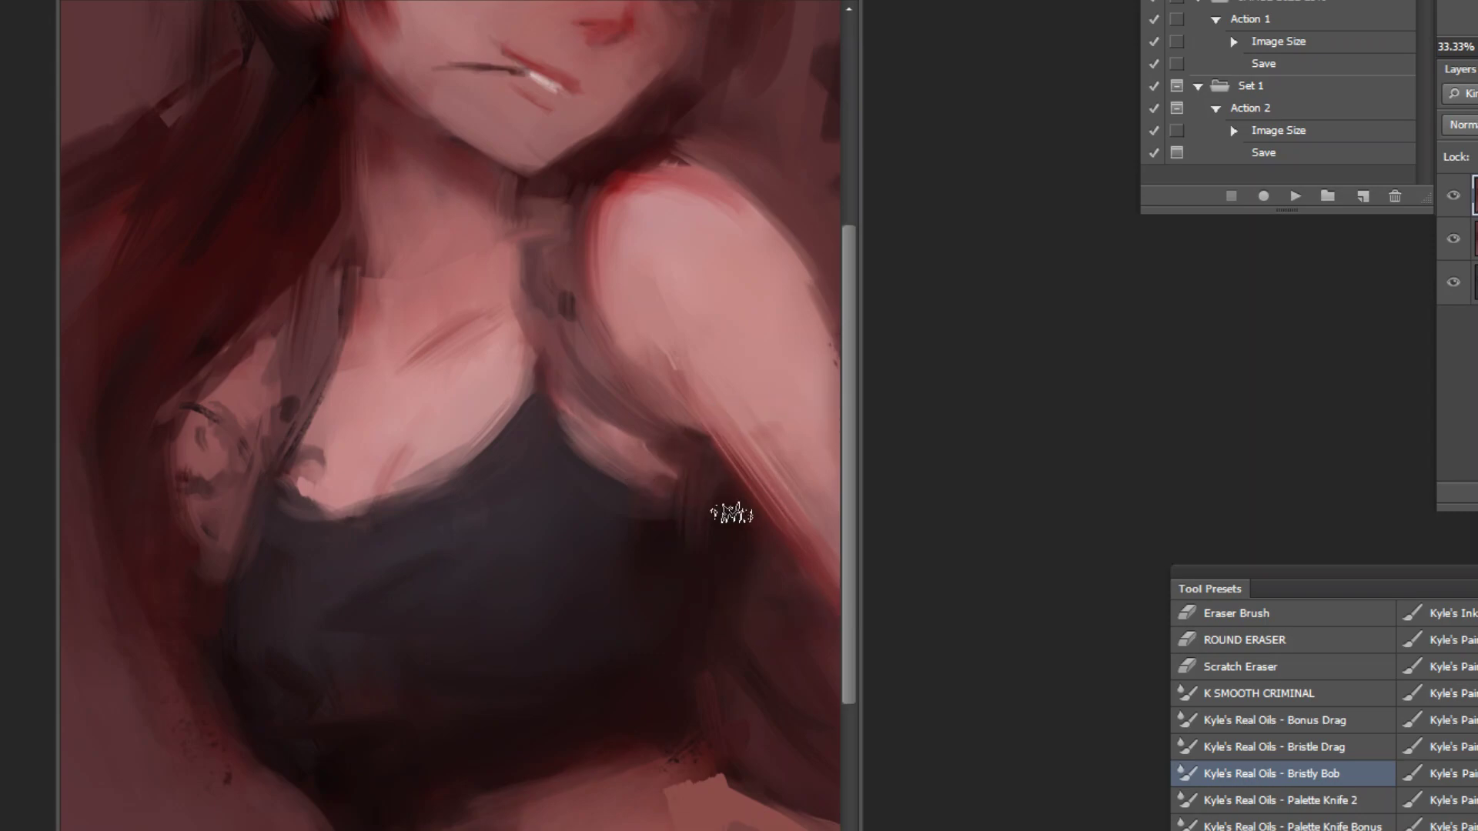
scroll(731, 509, down, 3)
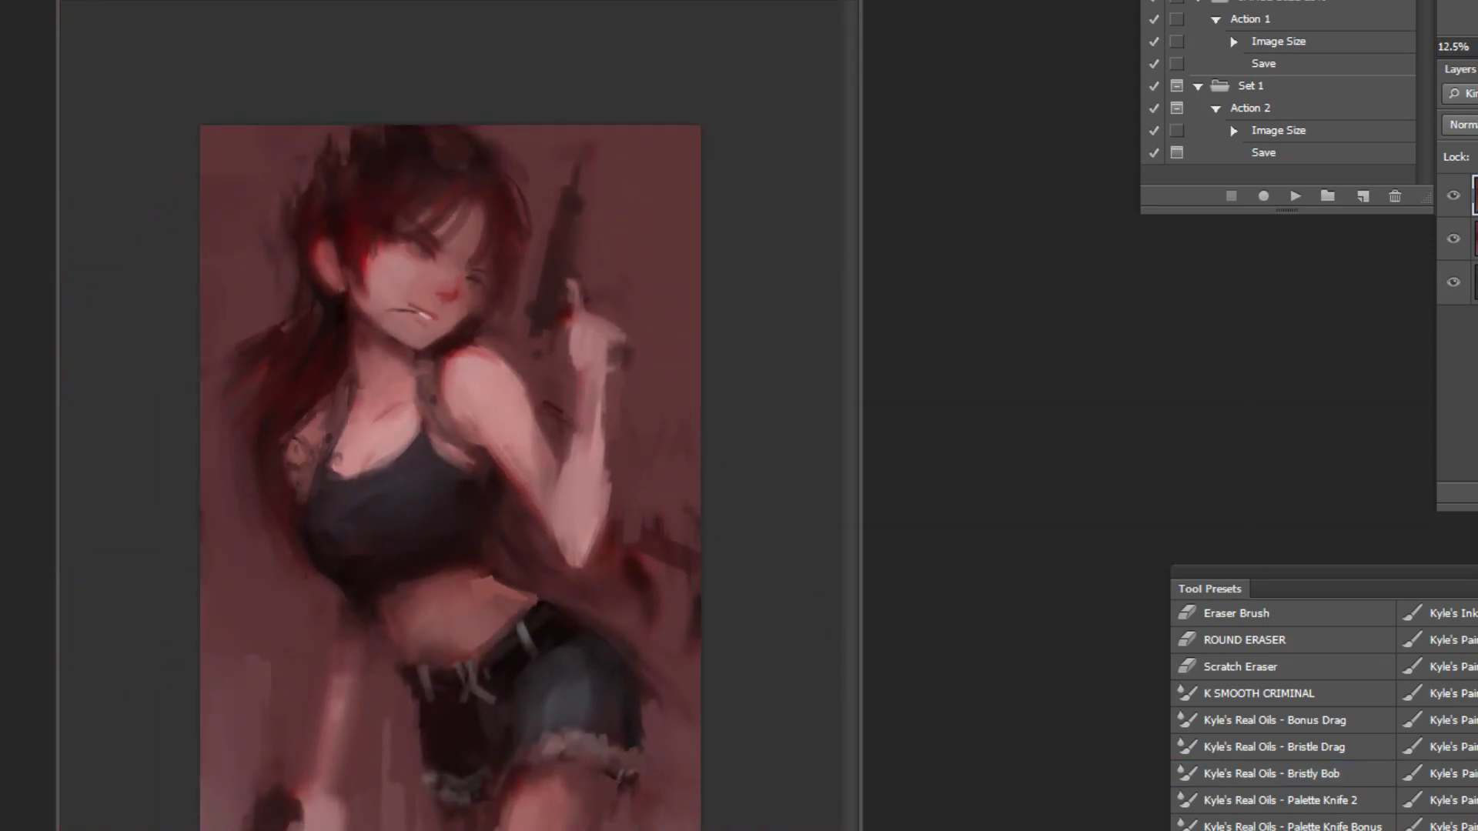
Step: Try a vivid magenta stroke on the background below the ponytail and undo it
key(n)
click(1218, 517)
click(1268, 490)
click(1190, 468)
click(1463, 433)
mouse_move(260, 598)
mouse_down()
mouse_move(256, 654)
mouse_move(265, 554)
mouse_move(253, 675)
mouse_move(276, 716)
mouse_up()
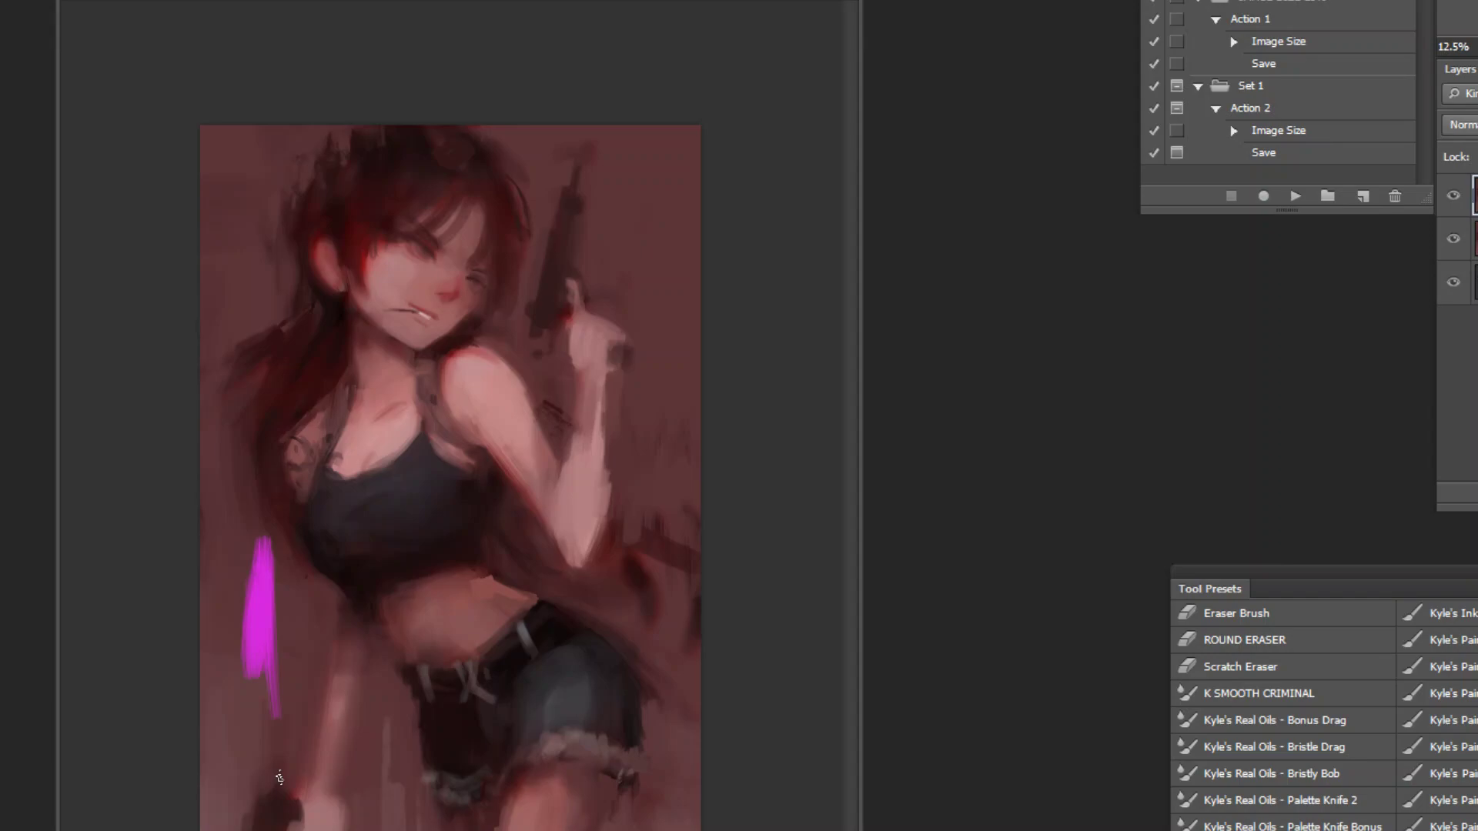
key(ctrl+z)
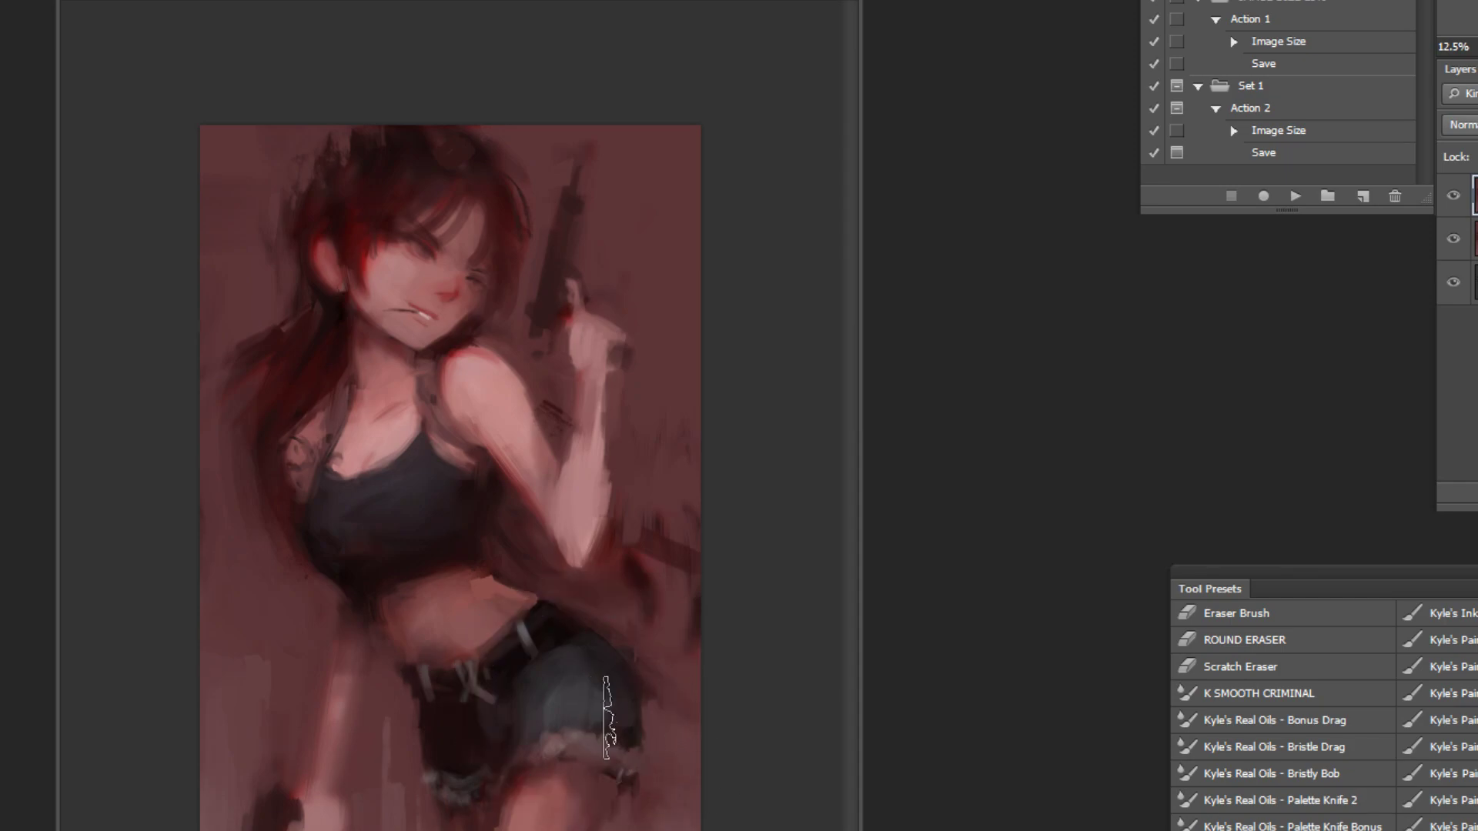
Step: Blend the shorts' denim shading and the raised arm's contours using Kyle's Real Oils - Bristly Bob and sampled tones
click(1334, 776)
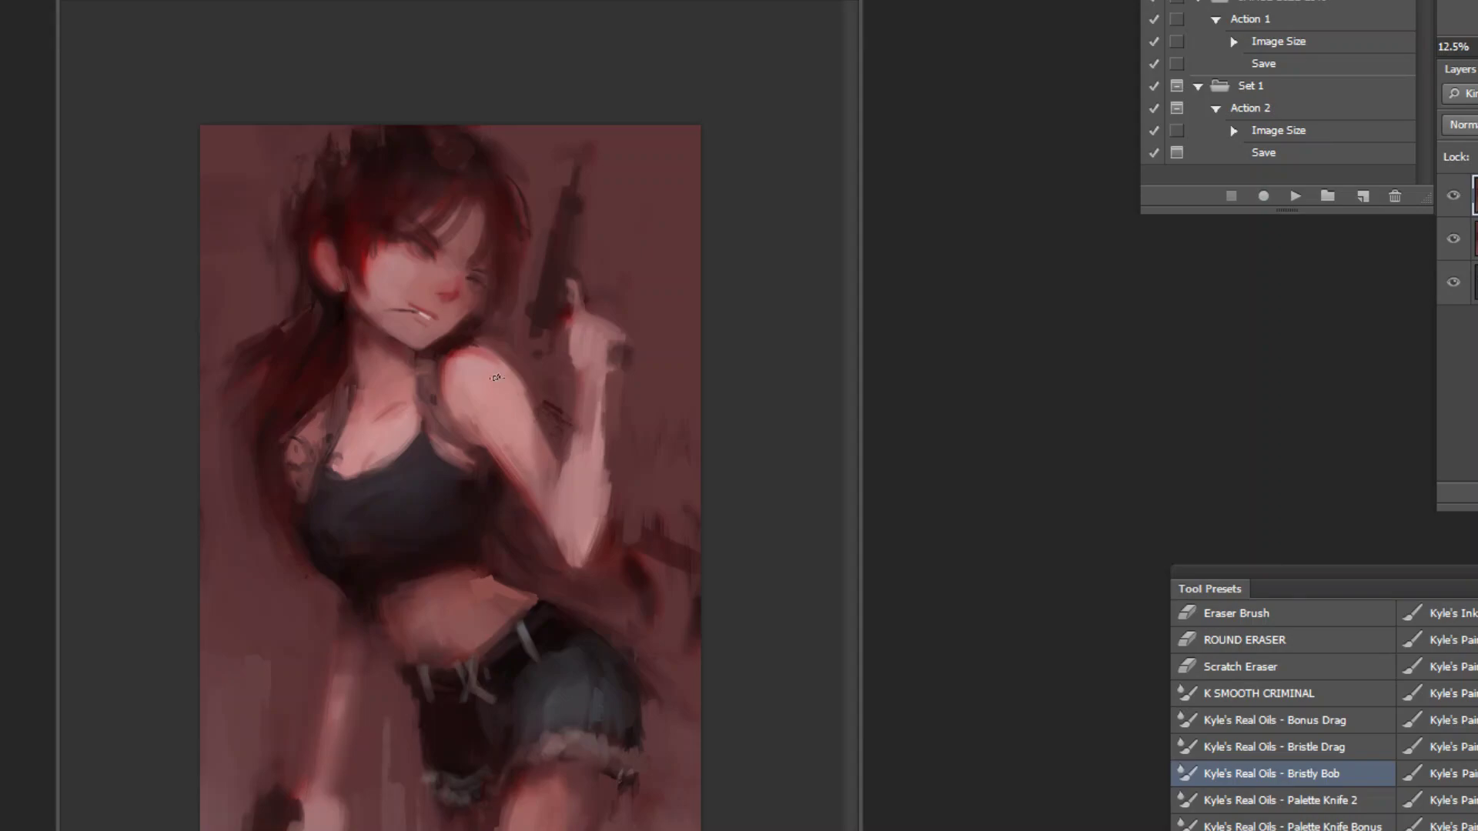
key(ctrl+plus)
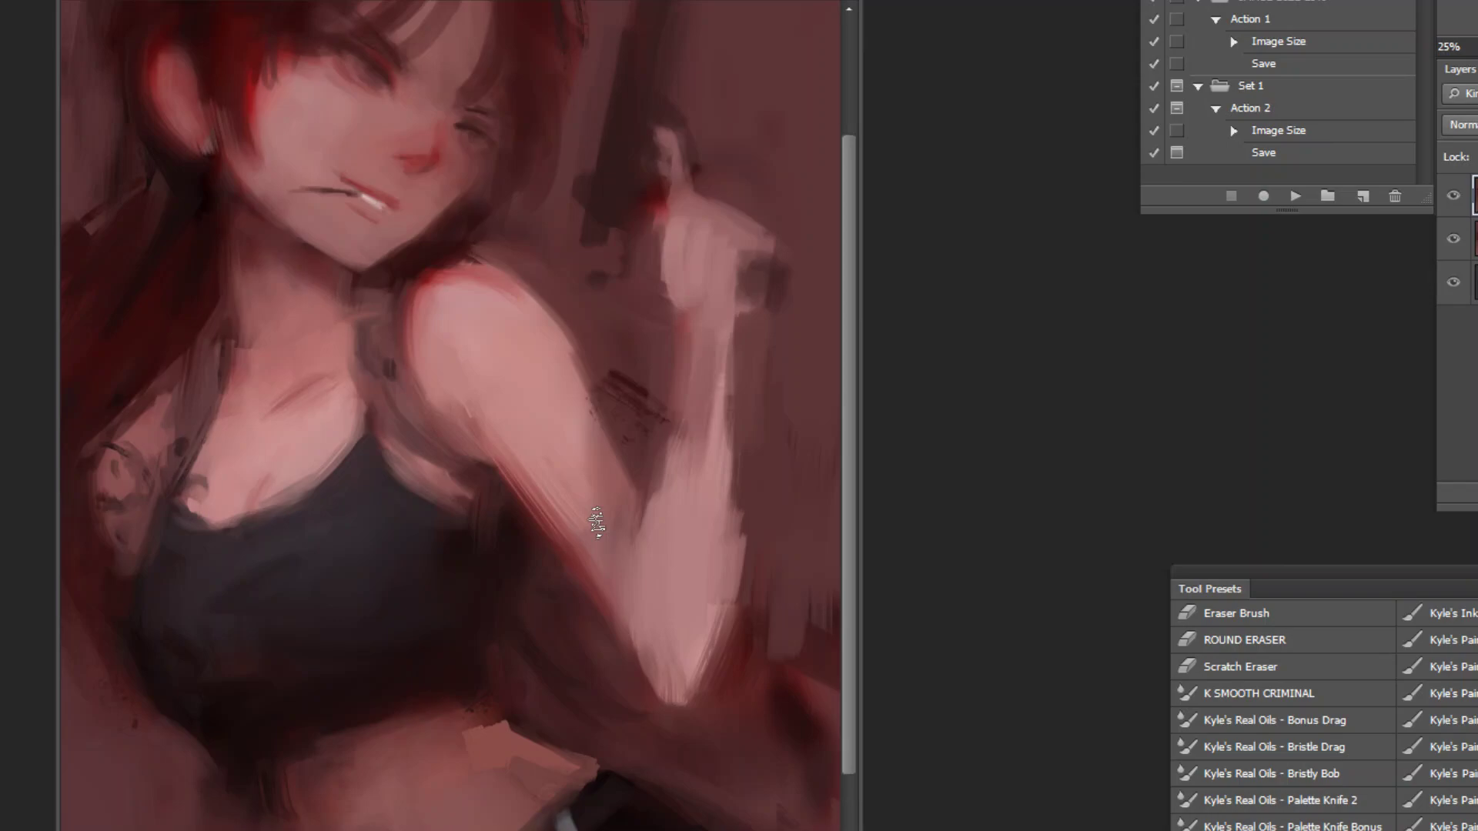
alt+click(620, 371)
alt+click(449, 375)
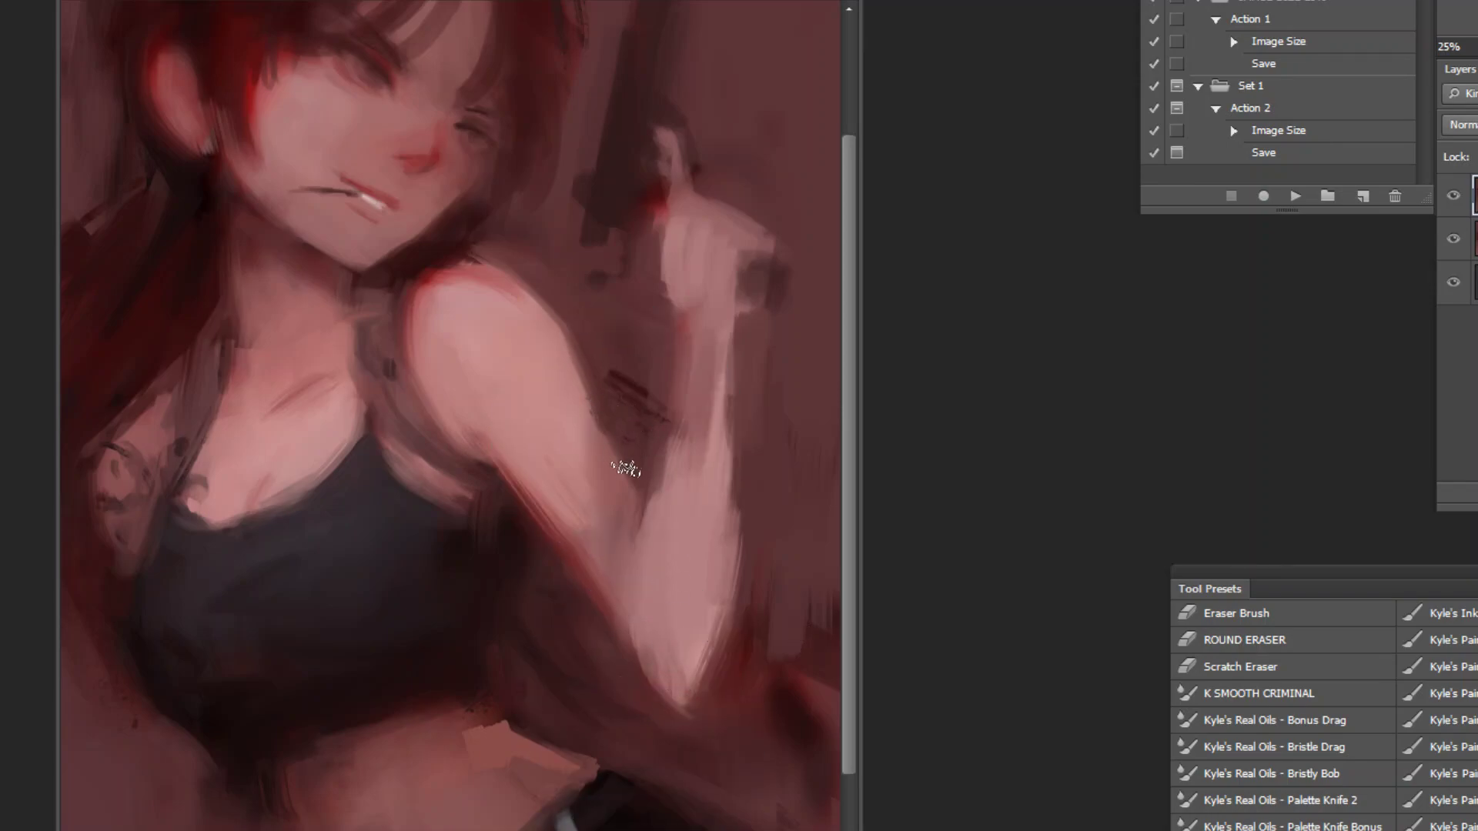
key(ctrl+minus)
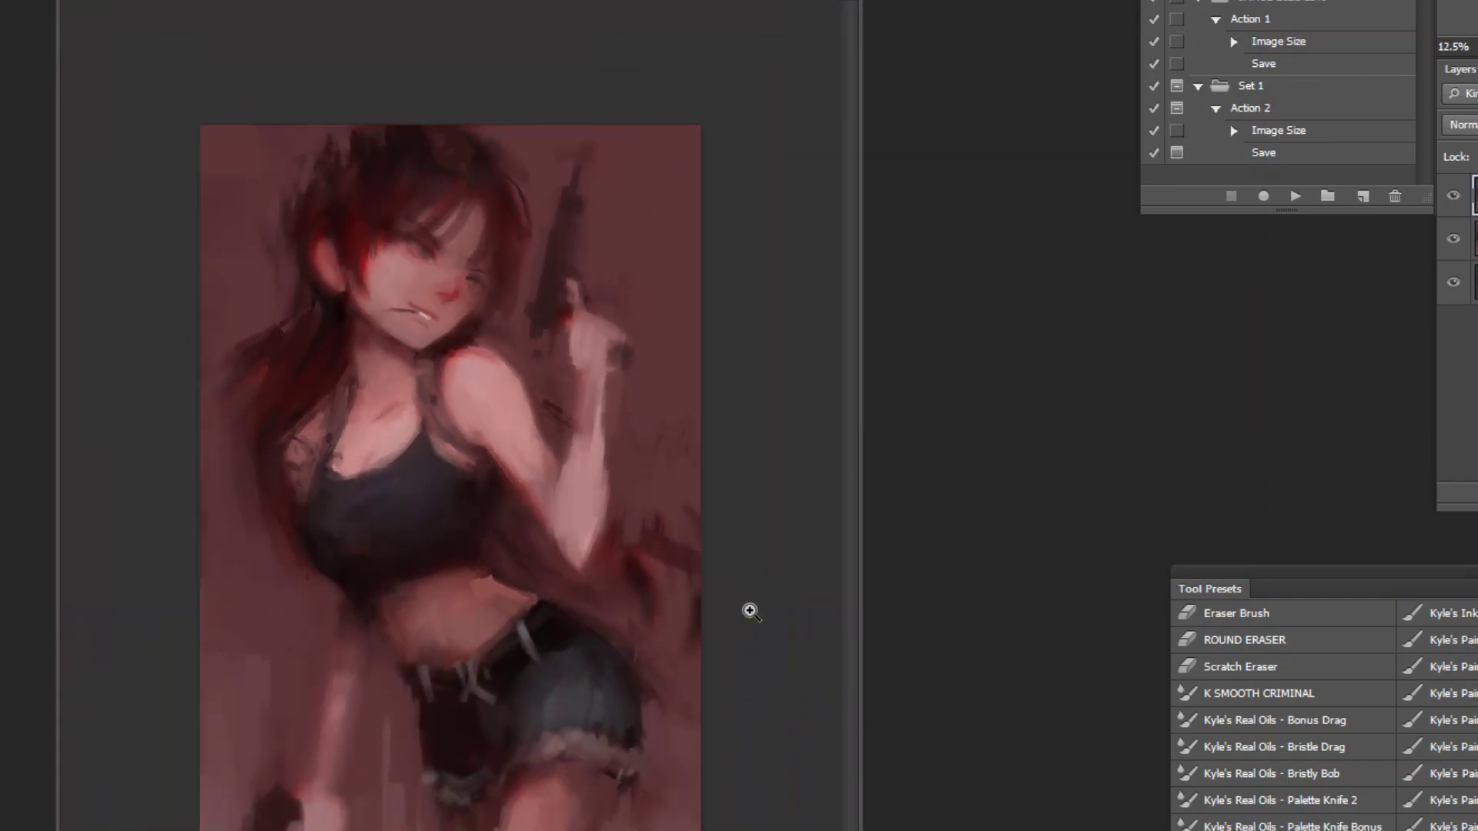
Step: Undo a long test stroke beside the raised arm and refine the underside of its elbow
drag(660, 290, 650, 687)
key(ctrl+z)
ctrl+click(608, 523)
ctrl+click(627, 514)
ctrl+click(627, 514)
mouse_move(616, 653)
mouse_down()
mouse_move(681, 650)
mouse_move(651, 651)
mouse_up()
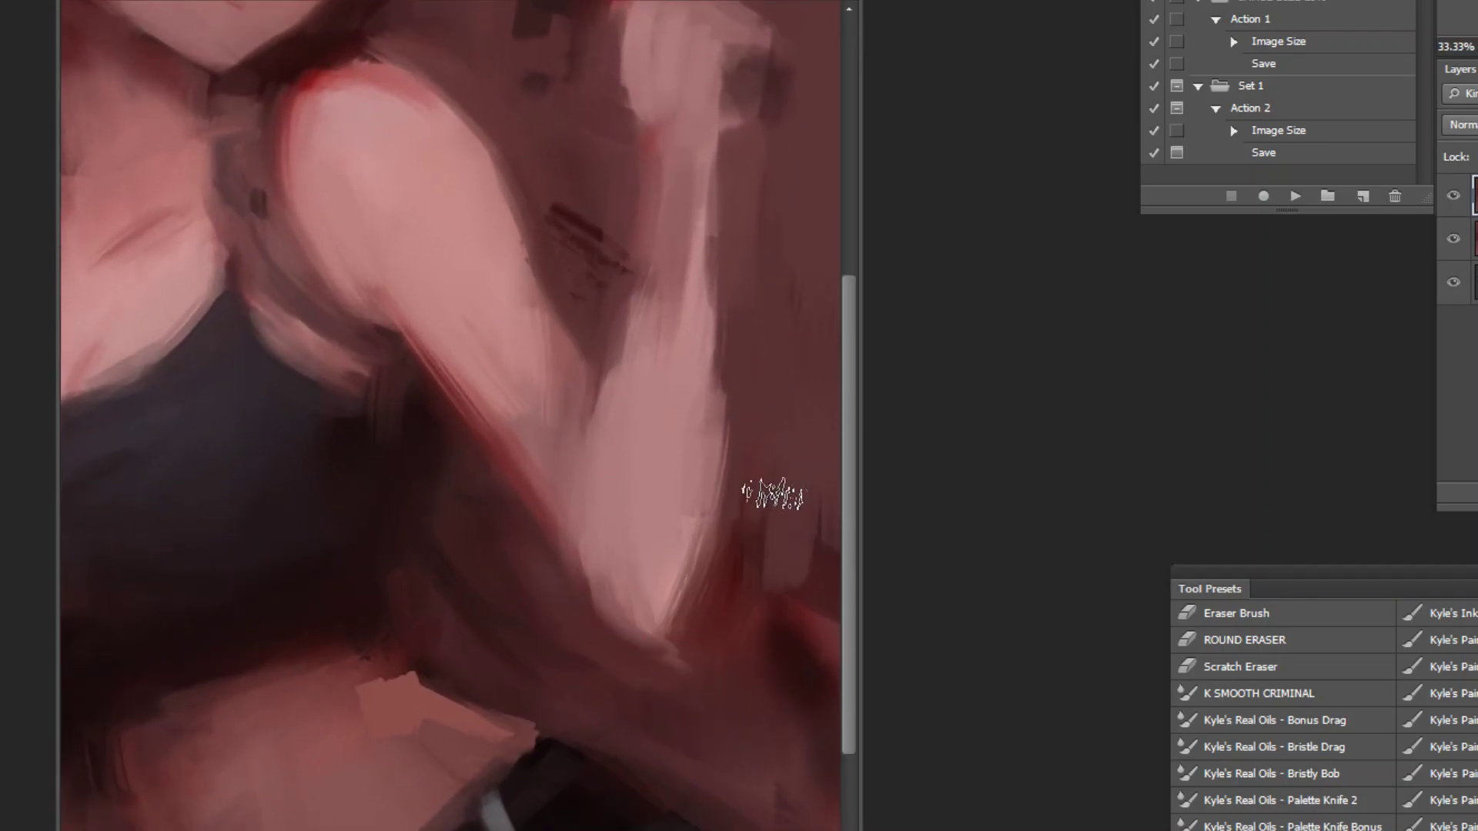
scroll(703, 488, down, 3)
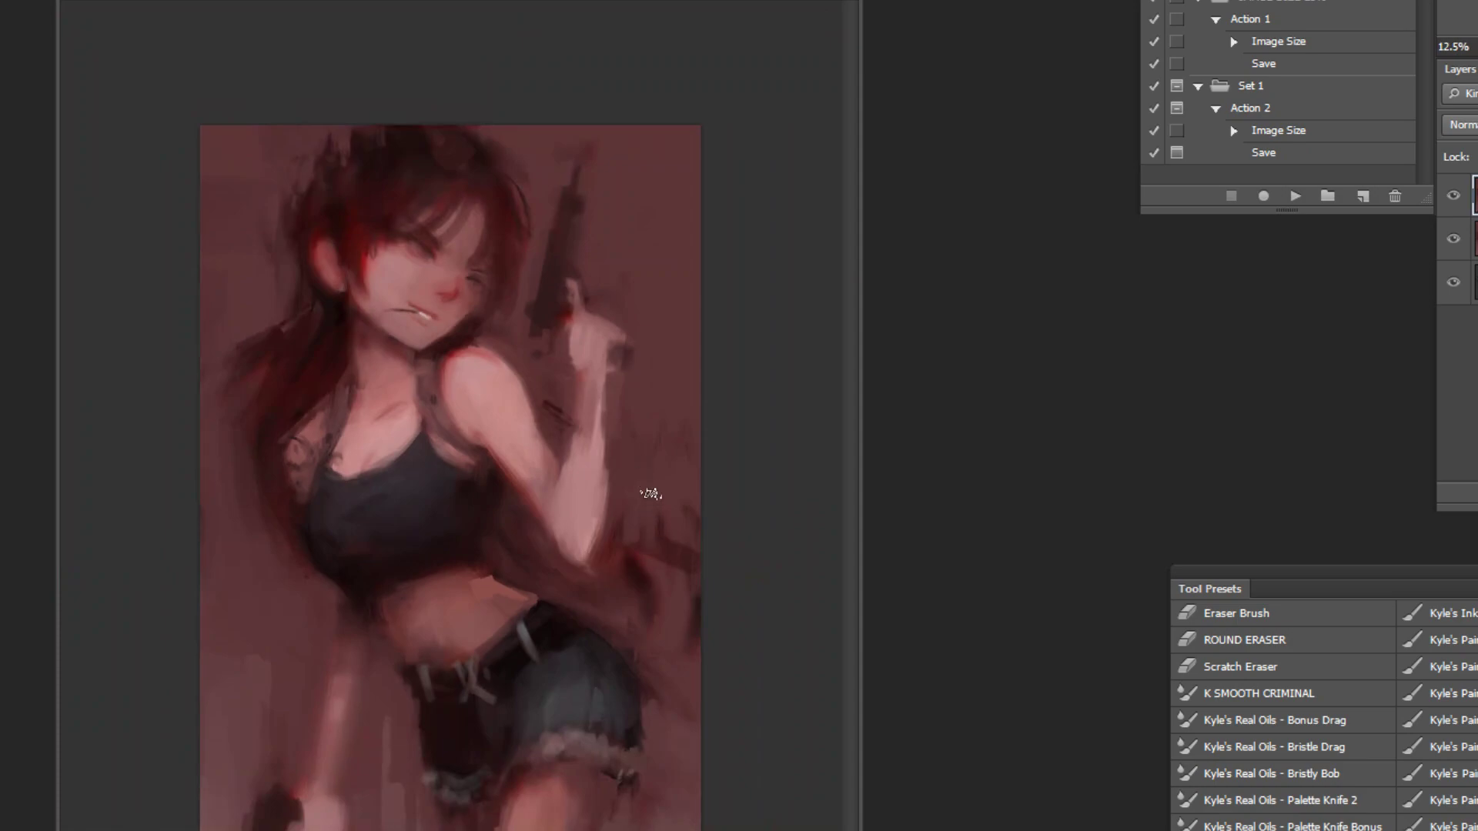
Step: Extend the ponytail downward with long dark red strands, flip the canvas horizontally and brush the background below the hair
drag(240, 524, 250, 548)
drag(288, 392, 240, 534)
drag(271, 416, 251, 512)
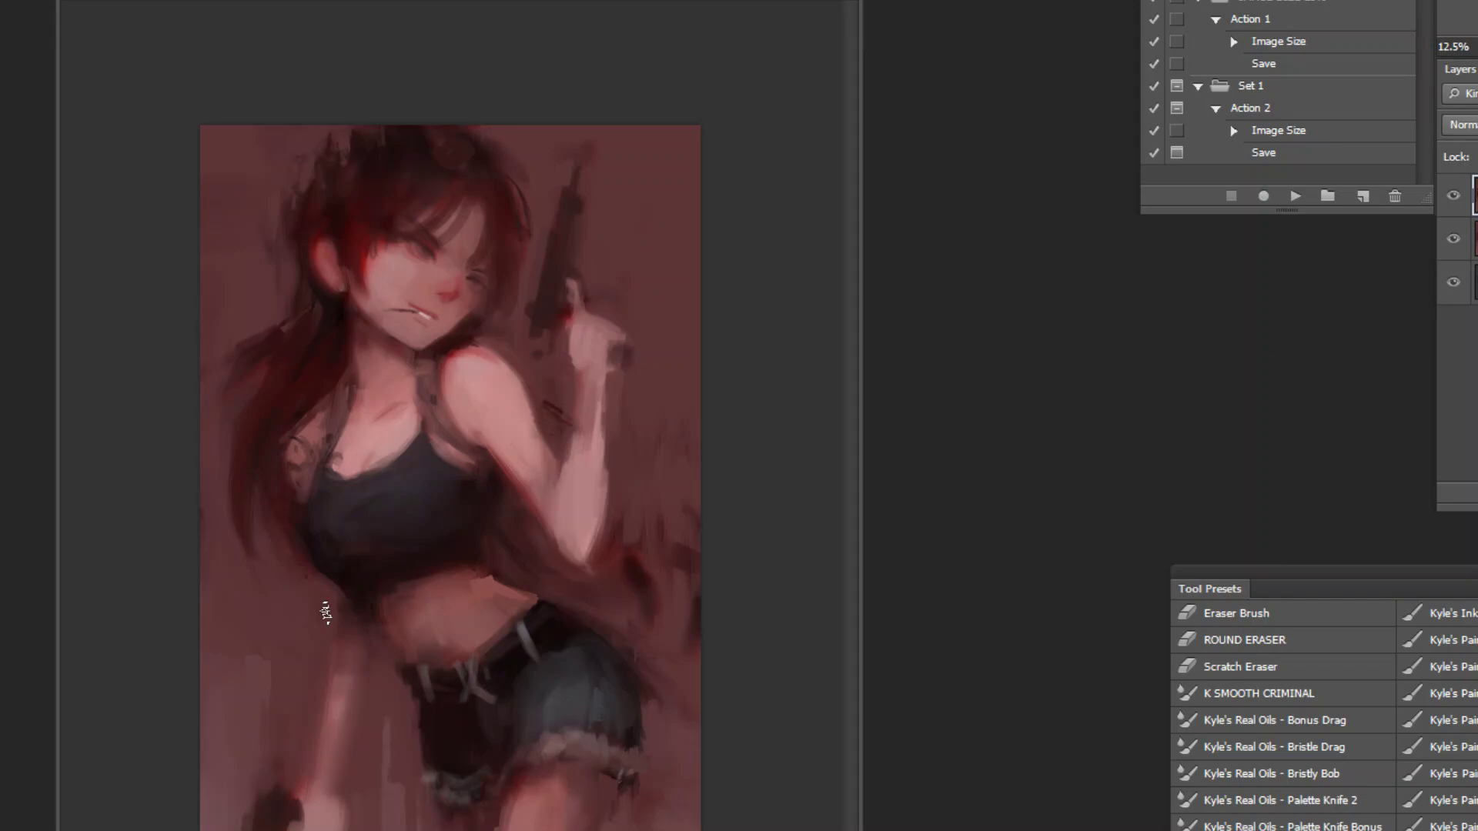
click(1295, 196)
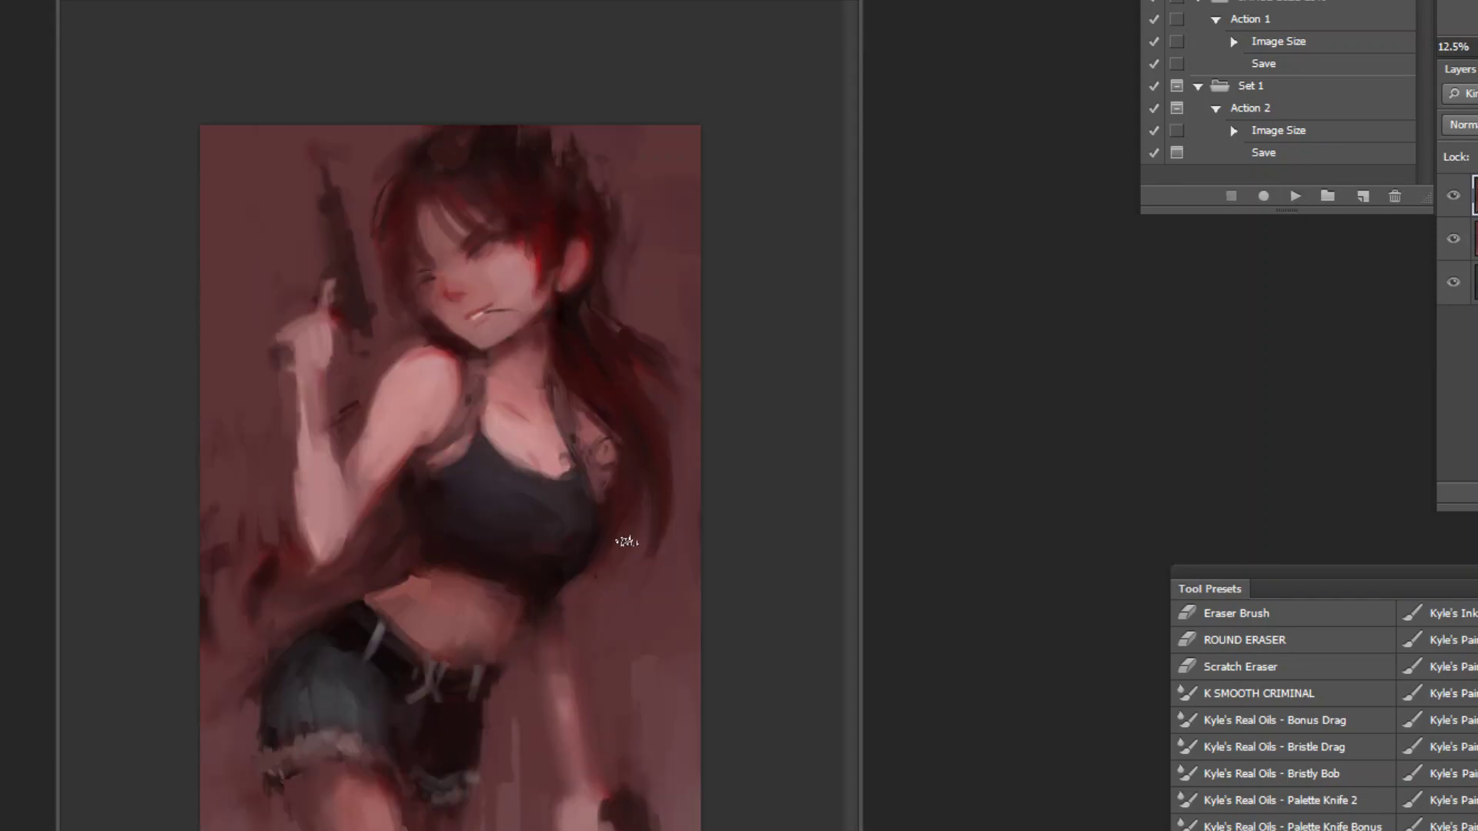
drag(625, 535, 643, 726)
drag(651, 632, 666, 724)
Step: Try darkening the lowered arm and the background around it with a large soft brush
scroll(1308, 716, down, 10)
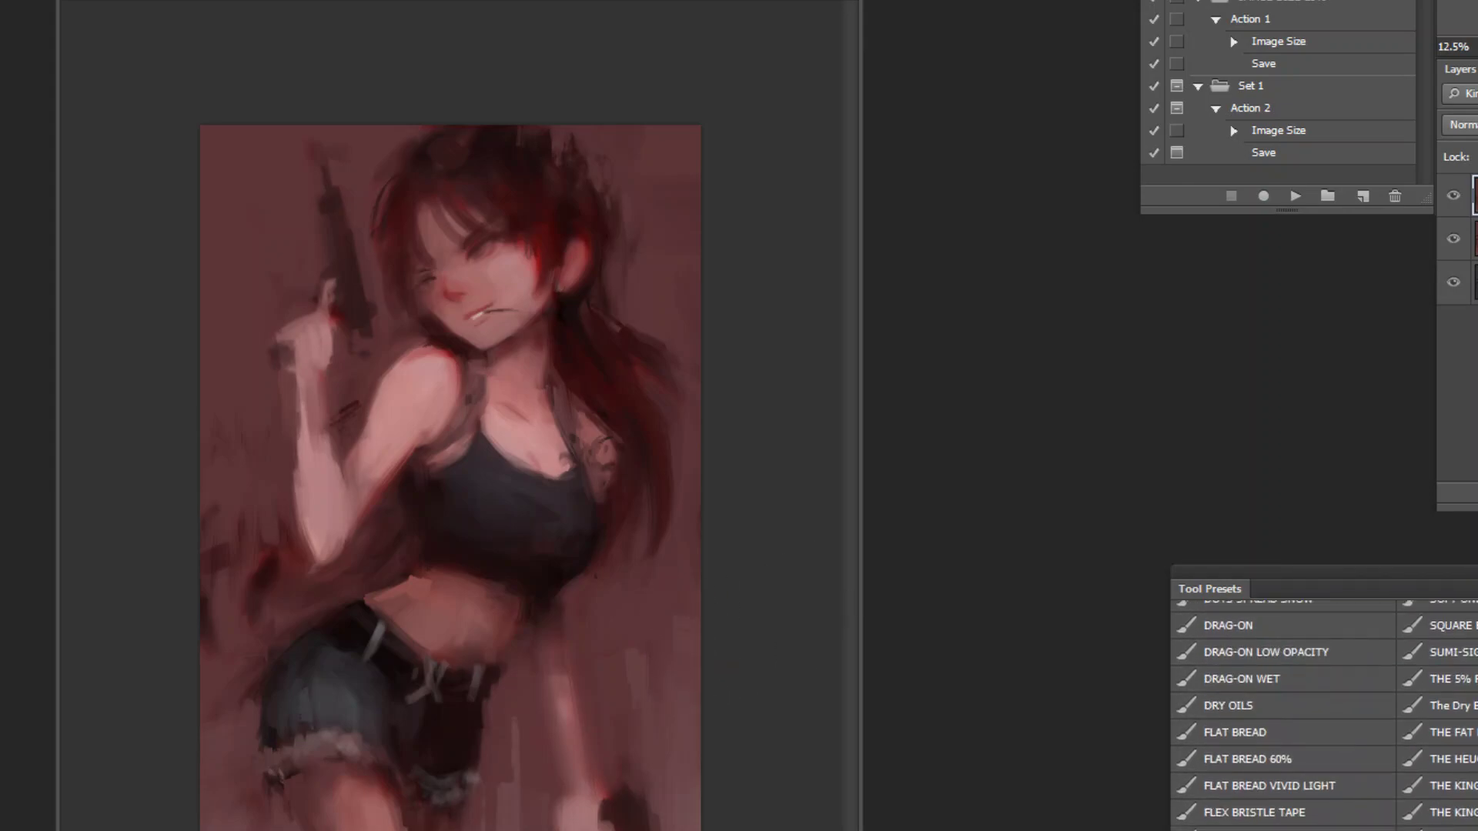
scroll(1417, 654, up, 2)
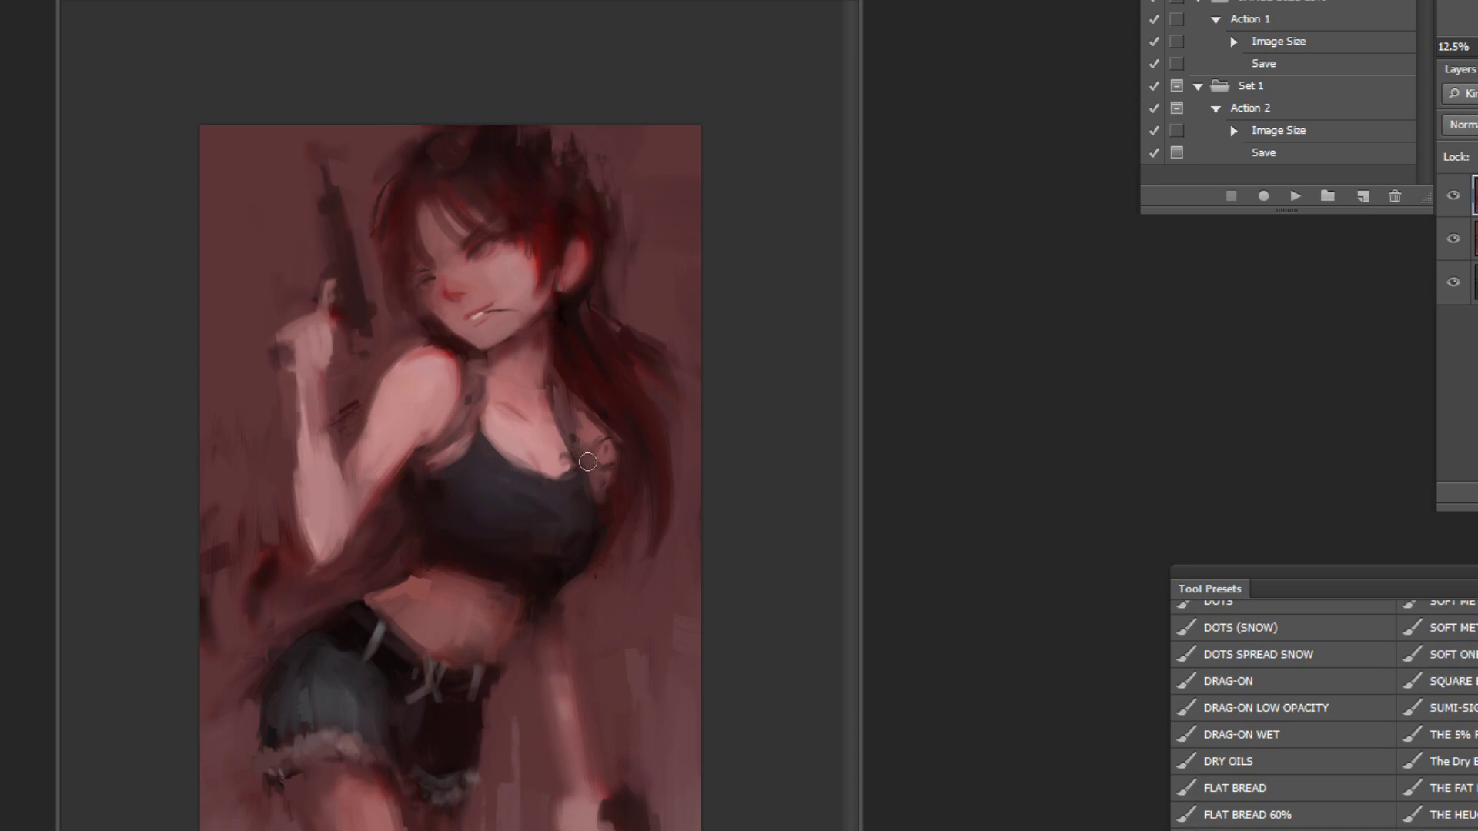
mouse_move(605, 716)
mouse_down()
mouse_move(592, 743)
mouse_move(619, 726)
mouse_move(605, 702)
mouse_move(583, 790)
mouse_up()
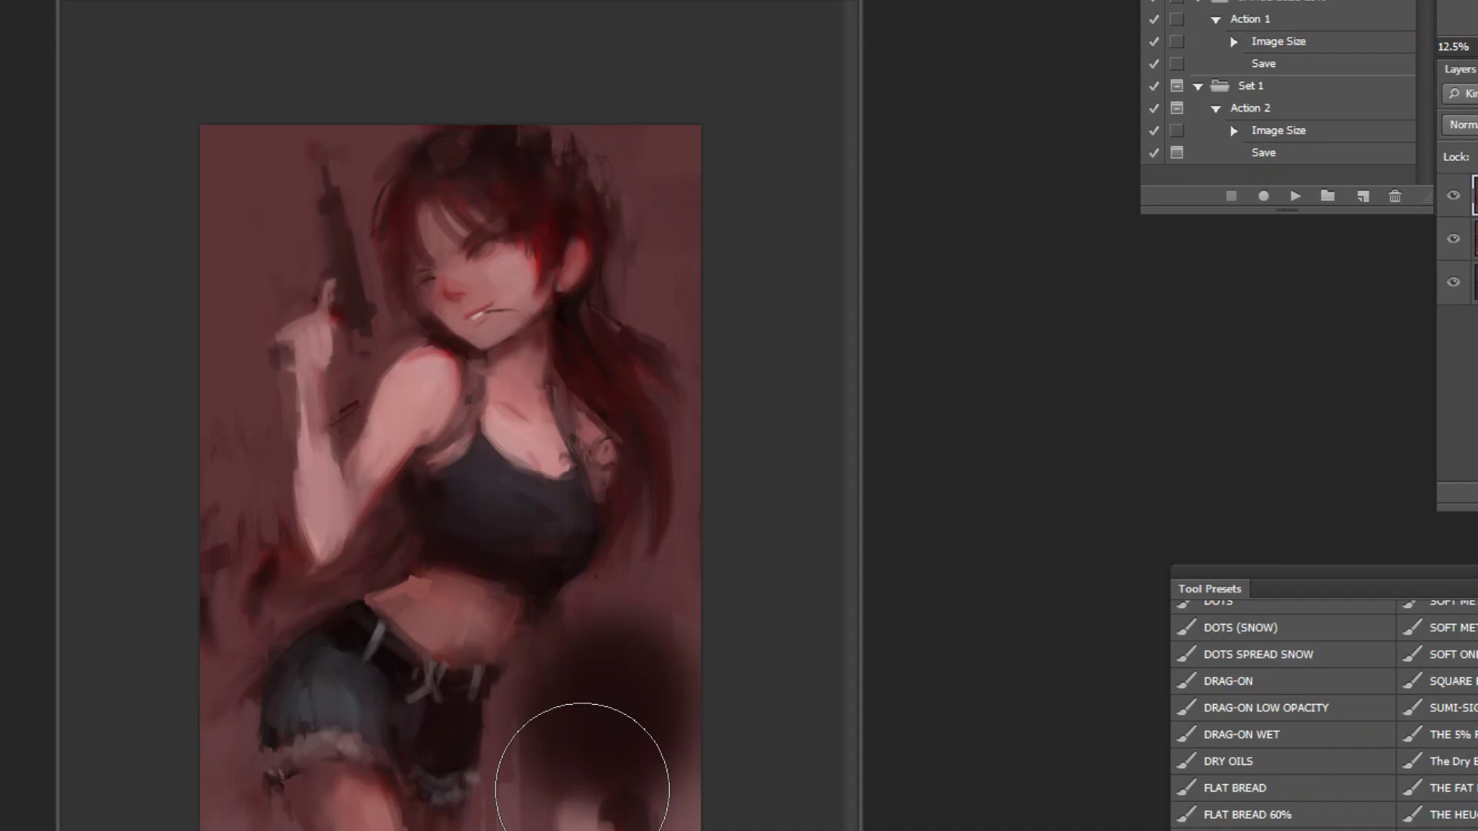
key(ctrl+z)
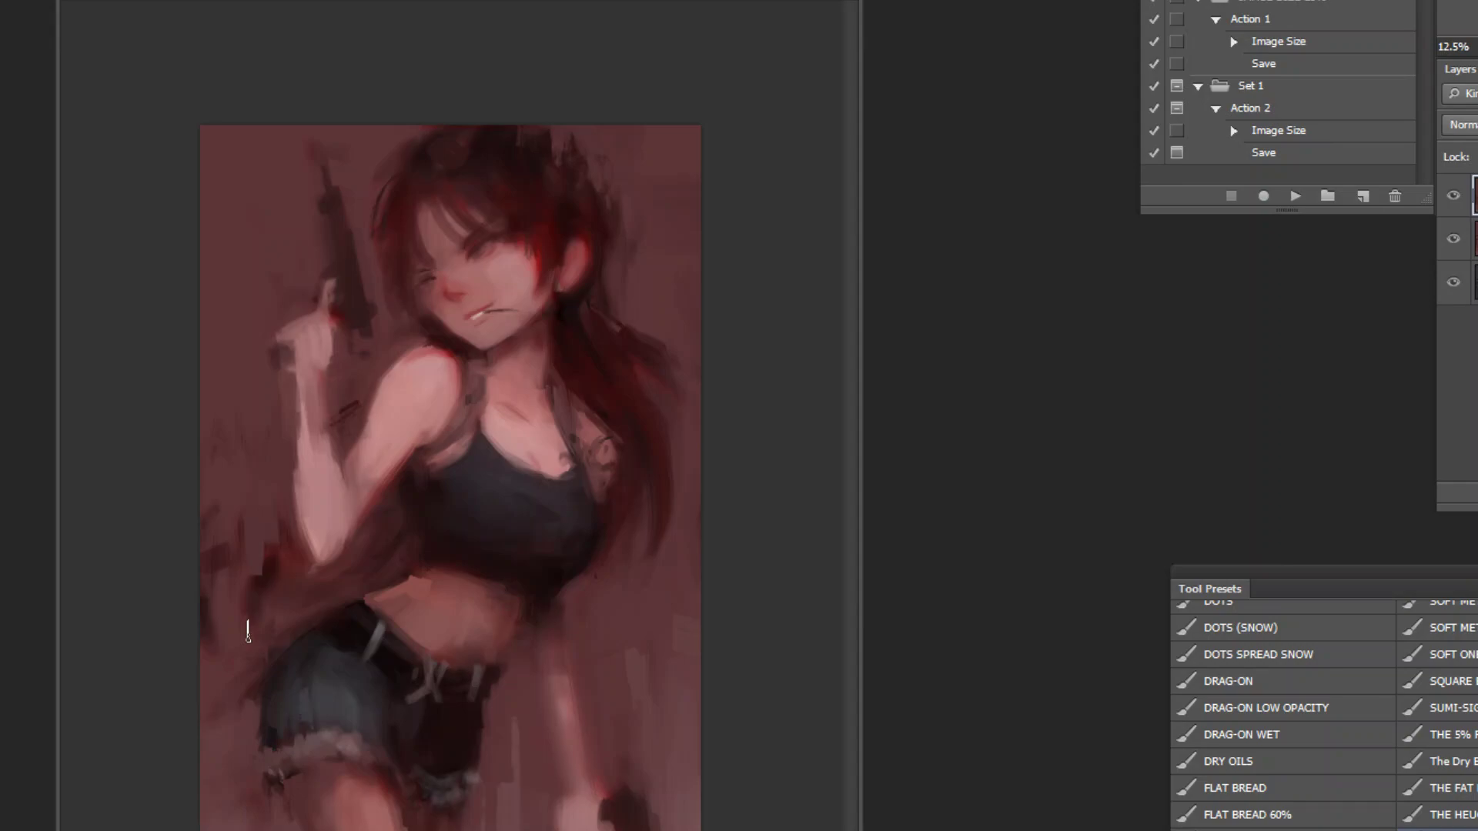
Step: Reshape the ponytail's outer edge and add a thin strand below its tip with an enlarged brush, undoing a stray stroke near the elbow
mouse_move(676, 298)
mouse_down()
mouse_move(664, 218)
mouse_move(666, 305)
mouse_up()
drag(642, 248, 652, 364)
key(])
key(])
mouse_move(659, 502)
mouse_down()
mouse_move(645, 635)
mouse_move(645, 502)
mouse_move(616, 668)
mouse_move(610, 498)
mouse_move(574, 633)
mouse_move(624, 541)
mouse_move(610, 618)
mouse_up()
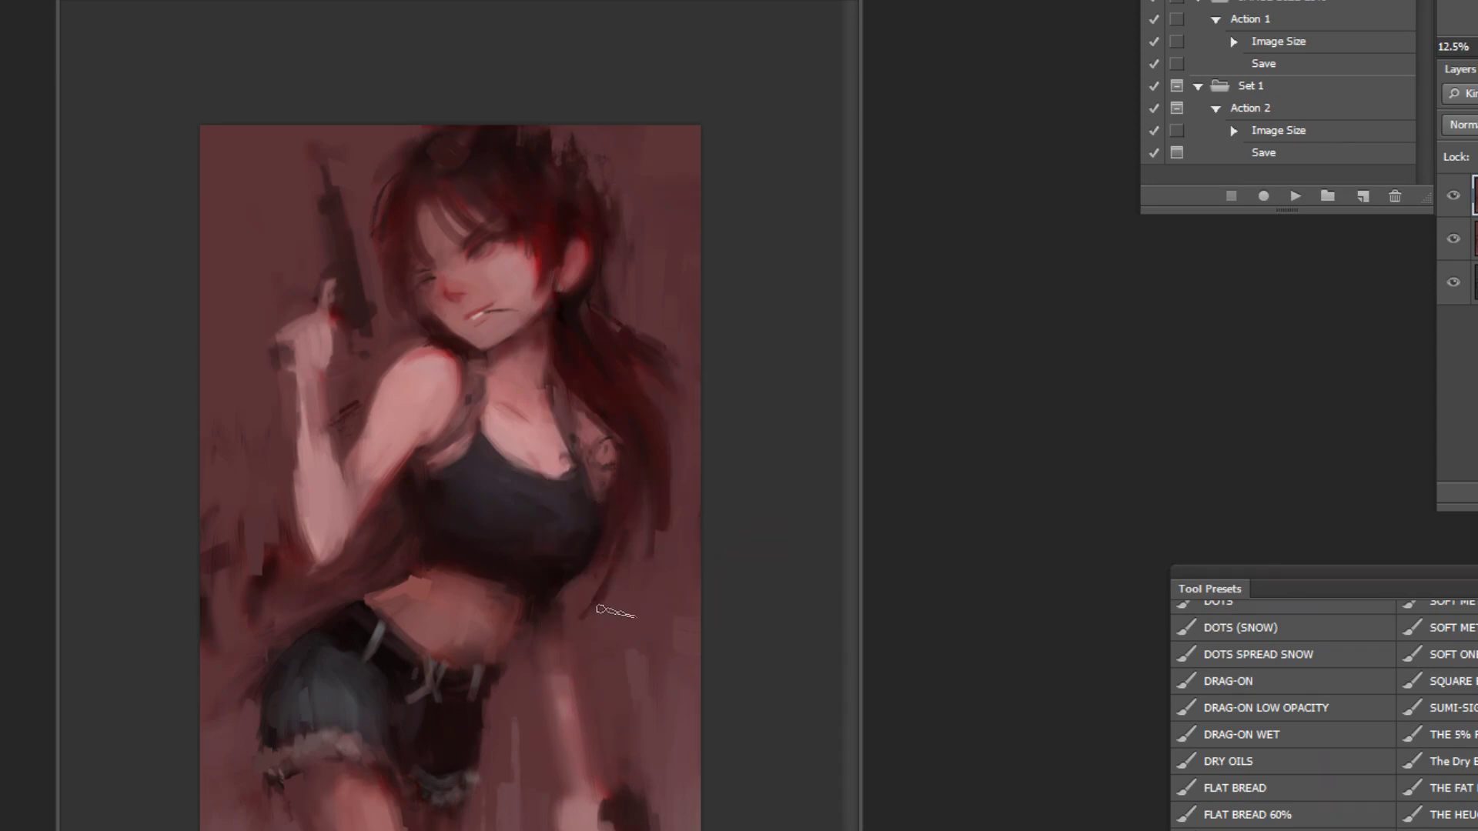
drag(271, 487, 203, 538)
key(ctrl+z)
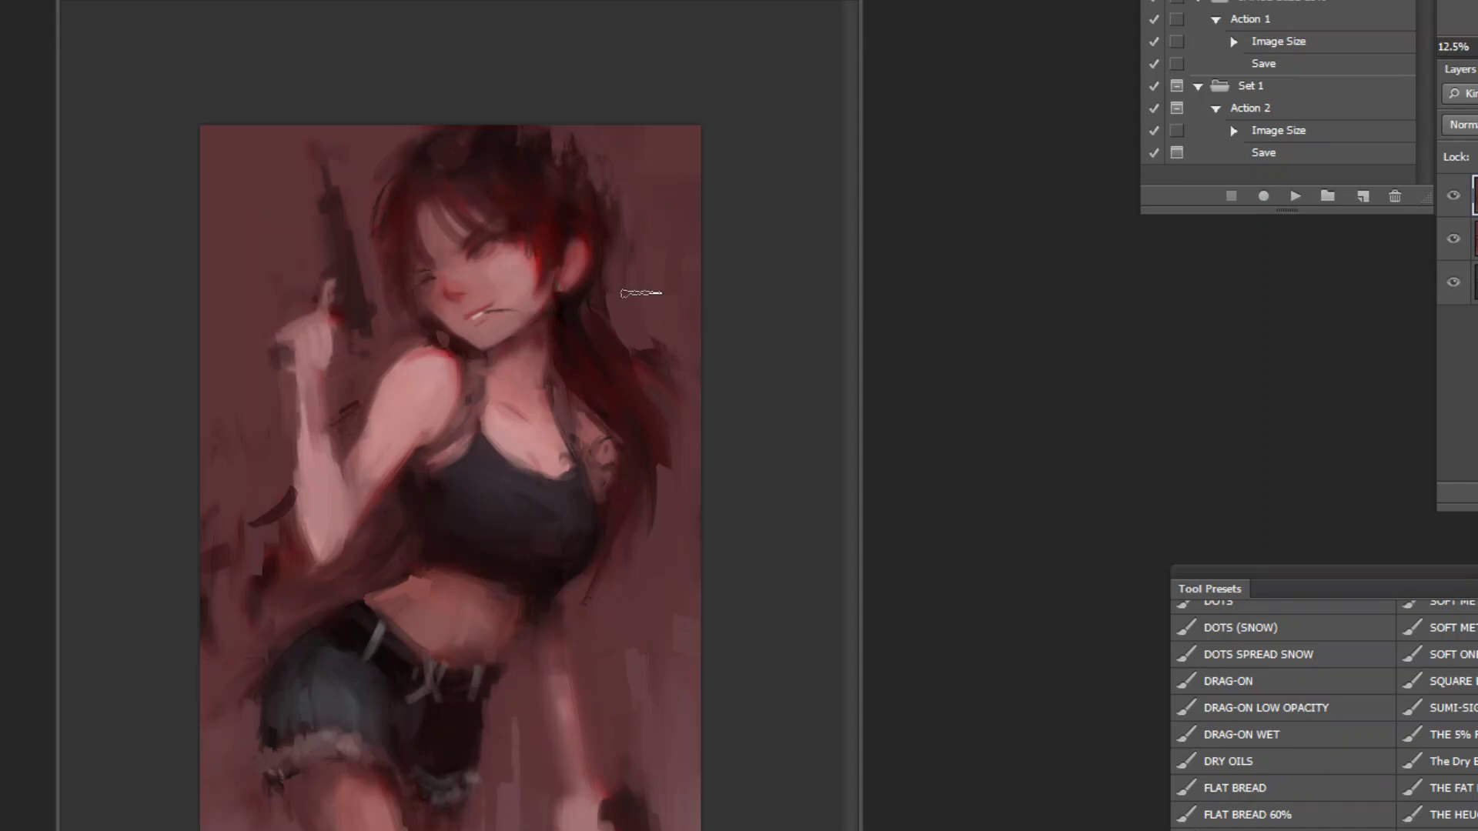
Step: Undo the latest strokes at the nape and repaint the hair's back edge behind the ear with a sampled background tone
mouse_move(592, 335)
mouse_down()
mouse_move(594, 364)
mouse_move(583, 378)
mouse_move(577, 353)
mouse_move(574, 375)
mouse_move(593, 362)
mouse_up()
key(ctrl+z)
key(ctrl+z)
key(ctrl+z)
alt+click(633, 283)
mouse_move(606, 253)
mouse_down()
mouse_move(579, 144)
mouse_move(604, 289)
mouse_move(605, 207)
mouse_move(650, 247)
mouse_move(605, 212)
mouse_up()
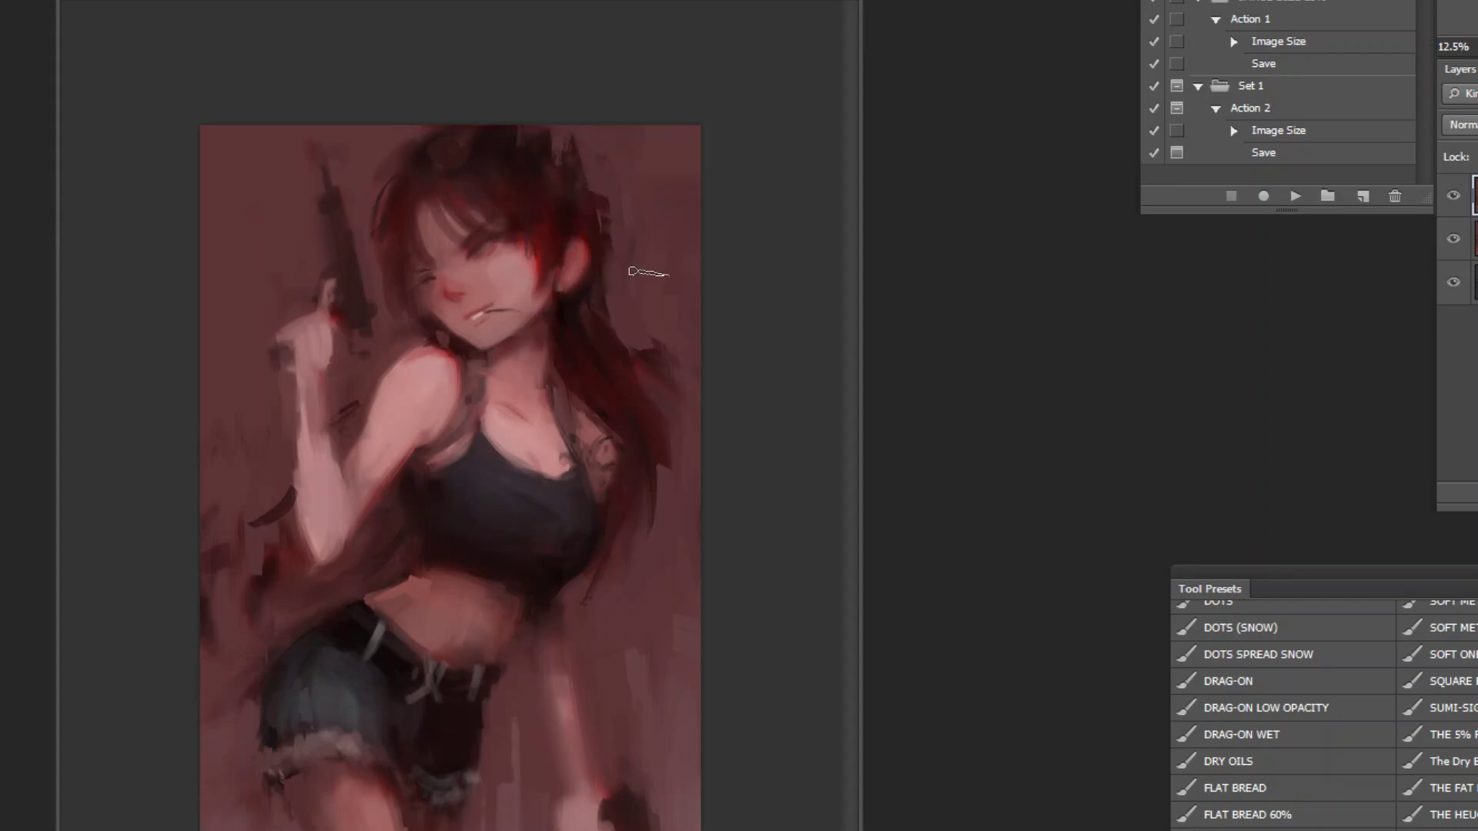
Step: Flip the canvas horizontally and rework the ponytail's outer edge, switching to the FLAT BREAD brush
click(1295, 197)
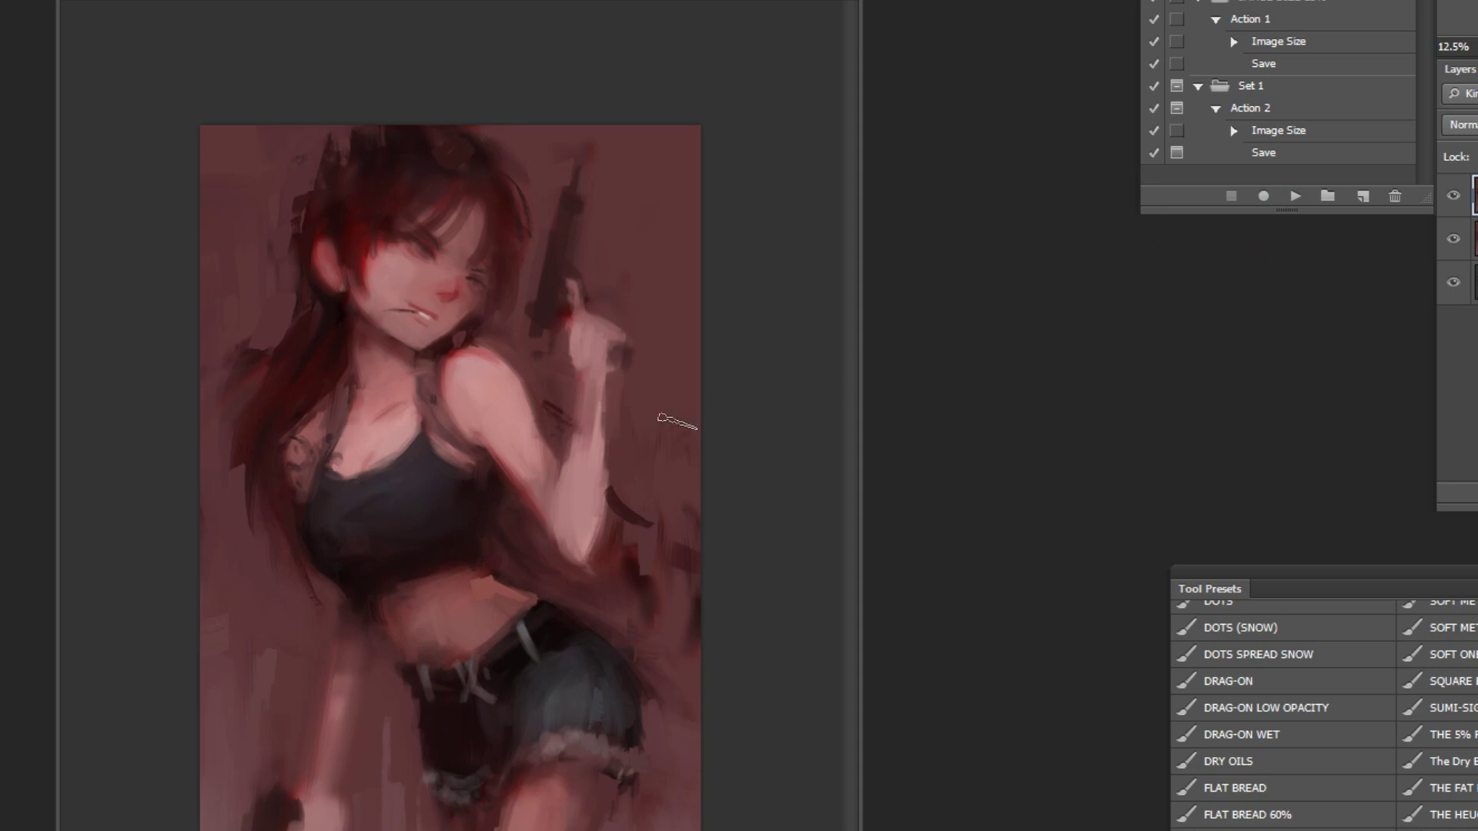
mouse_move(283, 344)
mouse_down()
mouse_move(294, 293)
mouse_move(290, 362)
mouse_move(271, 382)
mouse_up()
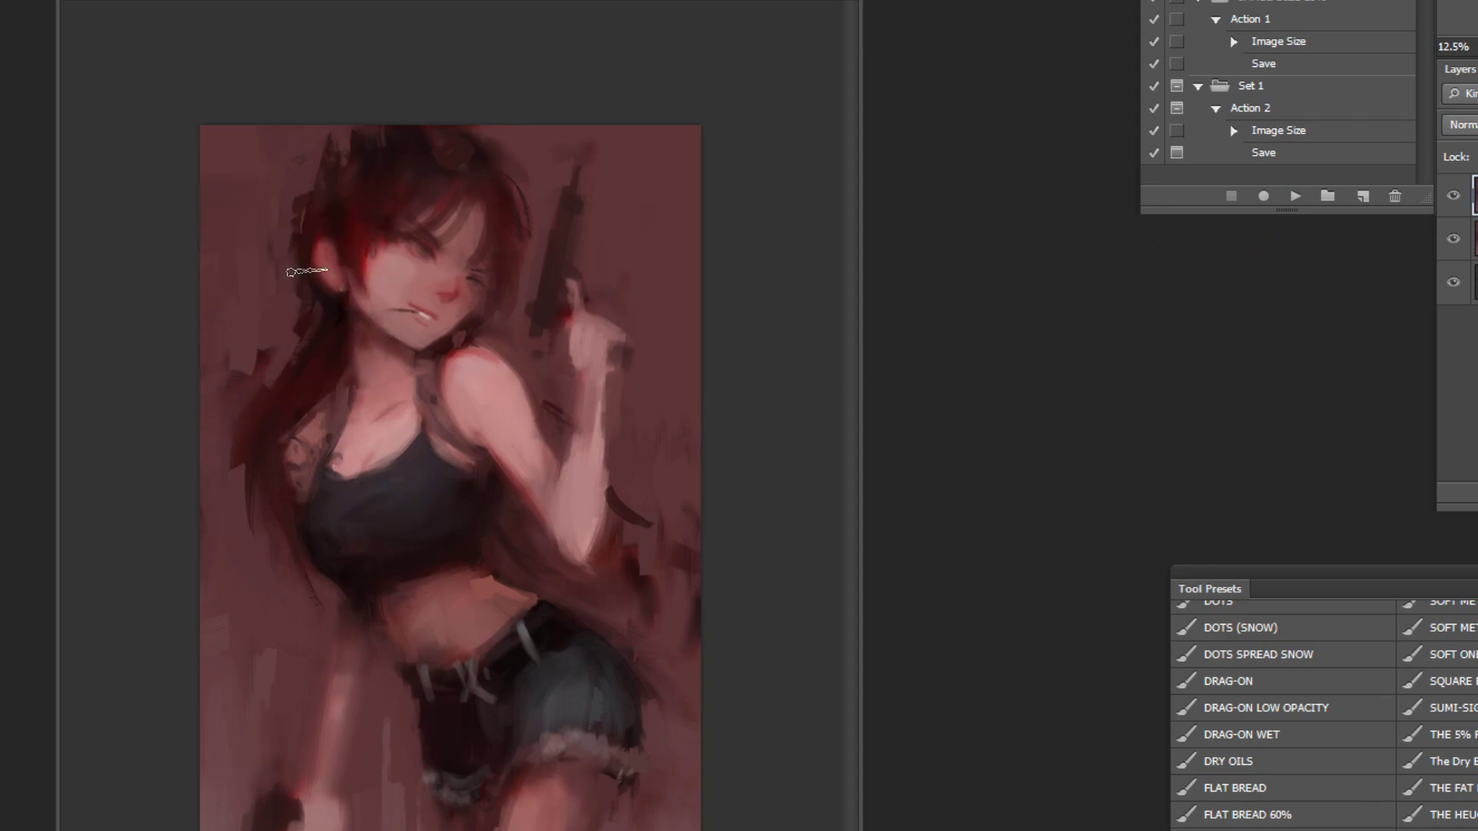
click(1287, 789)
alt+click(311, 335)
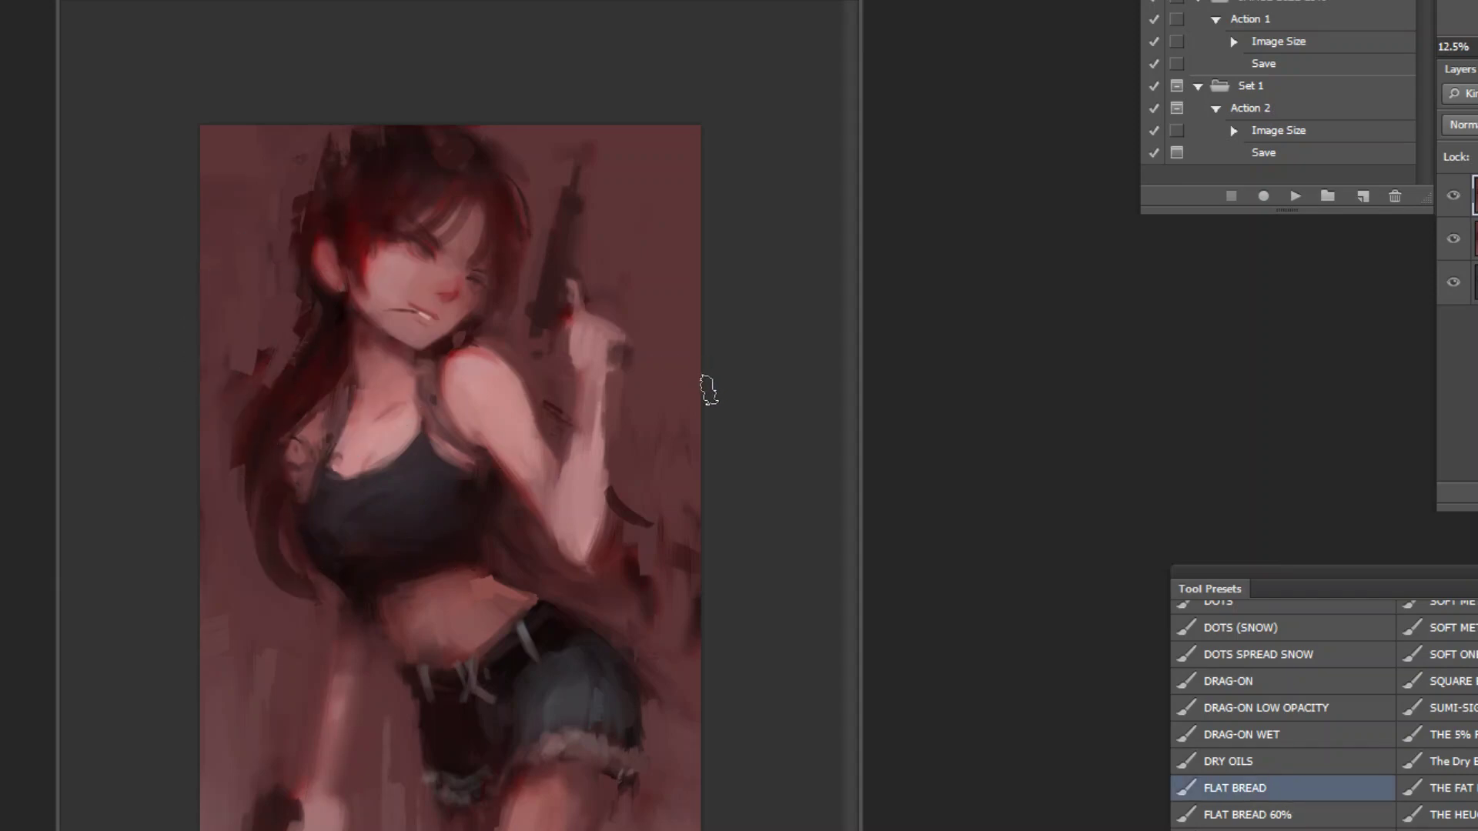
Step: Undo the last ponytail stroke and paint sampled background color beside the raised elbow
key(ctrl+alt+z)
alt+click(651, 485)
drag(646, 504, 643, 561)
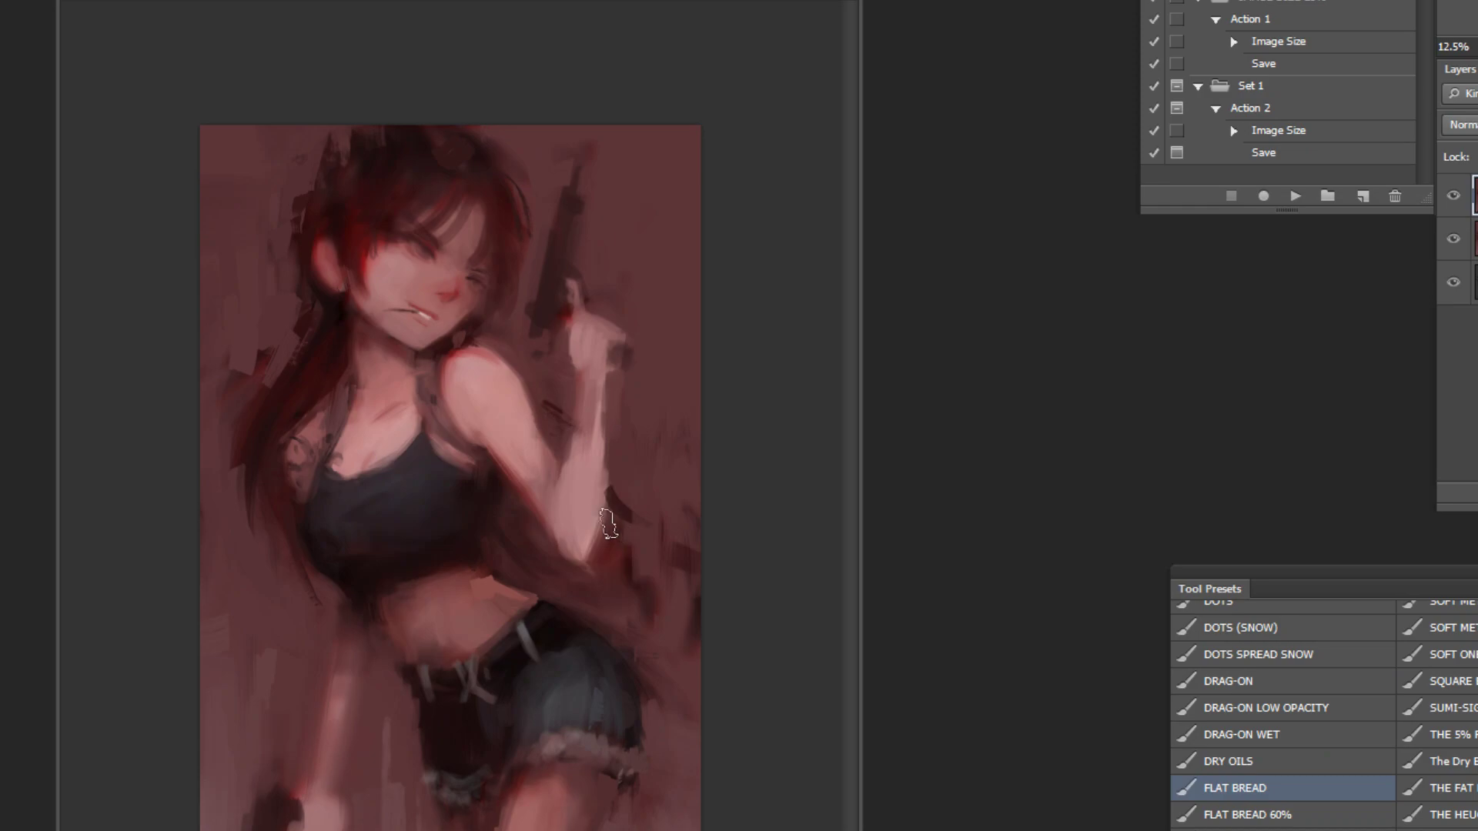
Step: Create a new layer above the painting and set the foreground color to a saturated blue
key(ctrl+shift+alt+n)
key(n)
click(1181, 491)
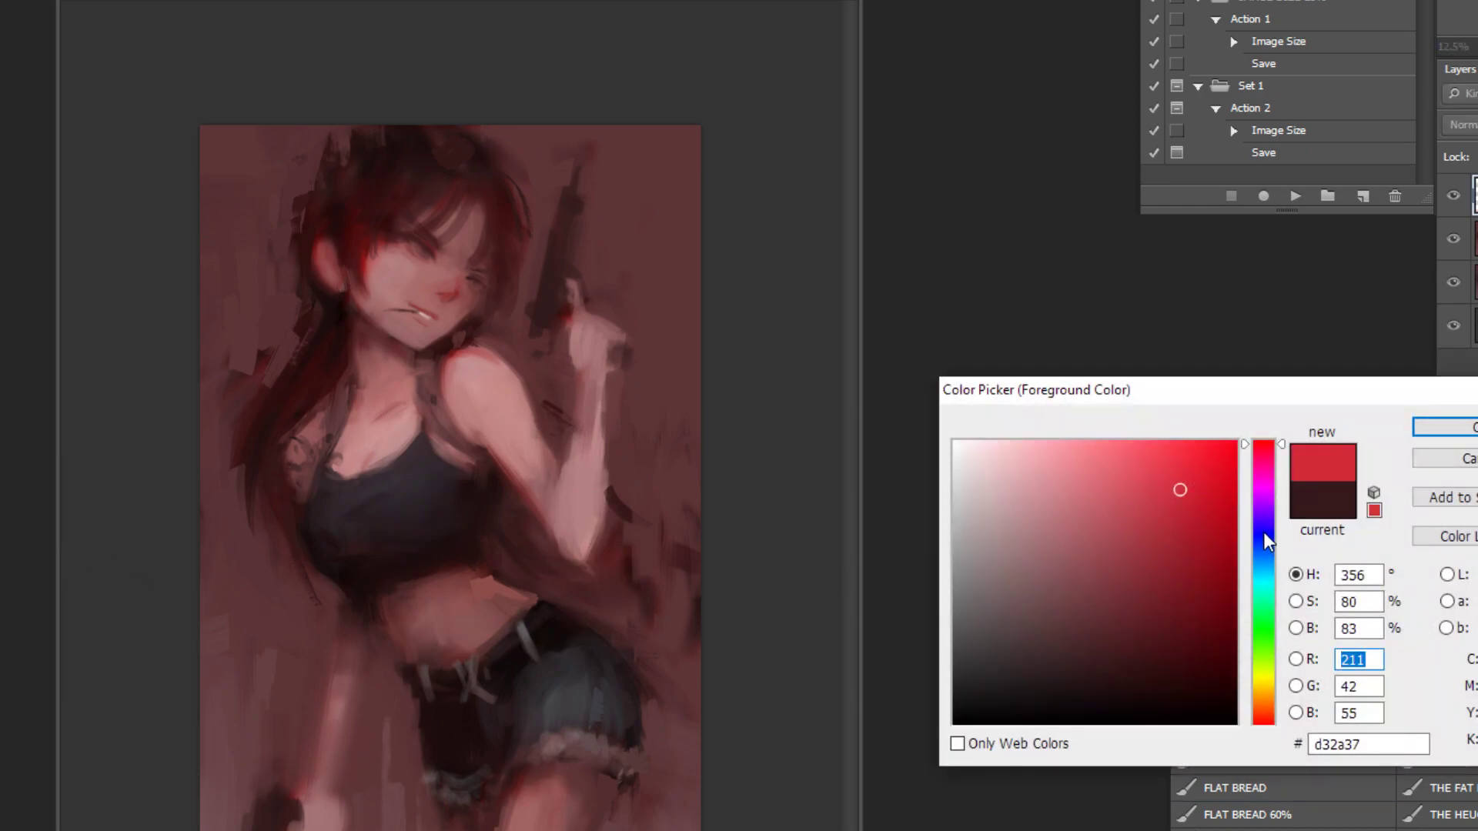
click(1263, 531)
click(1451, 431)
Step: Sketch blue guide circles around the head and a long curve following the ponytail down to the waist
mouse_move(446, 186)
mouse_down()
mouse_move(410, 294)
mouse_move(395, 133)
mouse_move(509, 220)
mouse_move(419, 302)
mouse_move(345, 194)
mouse_move(321, 224)
mouse_up()
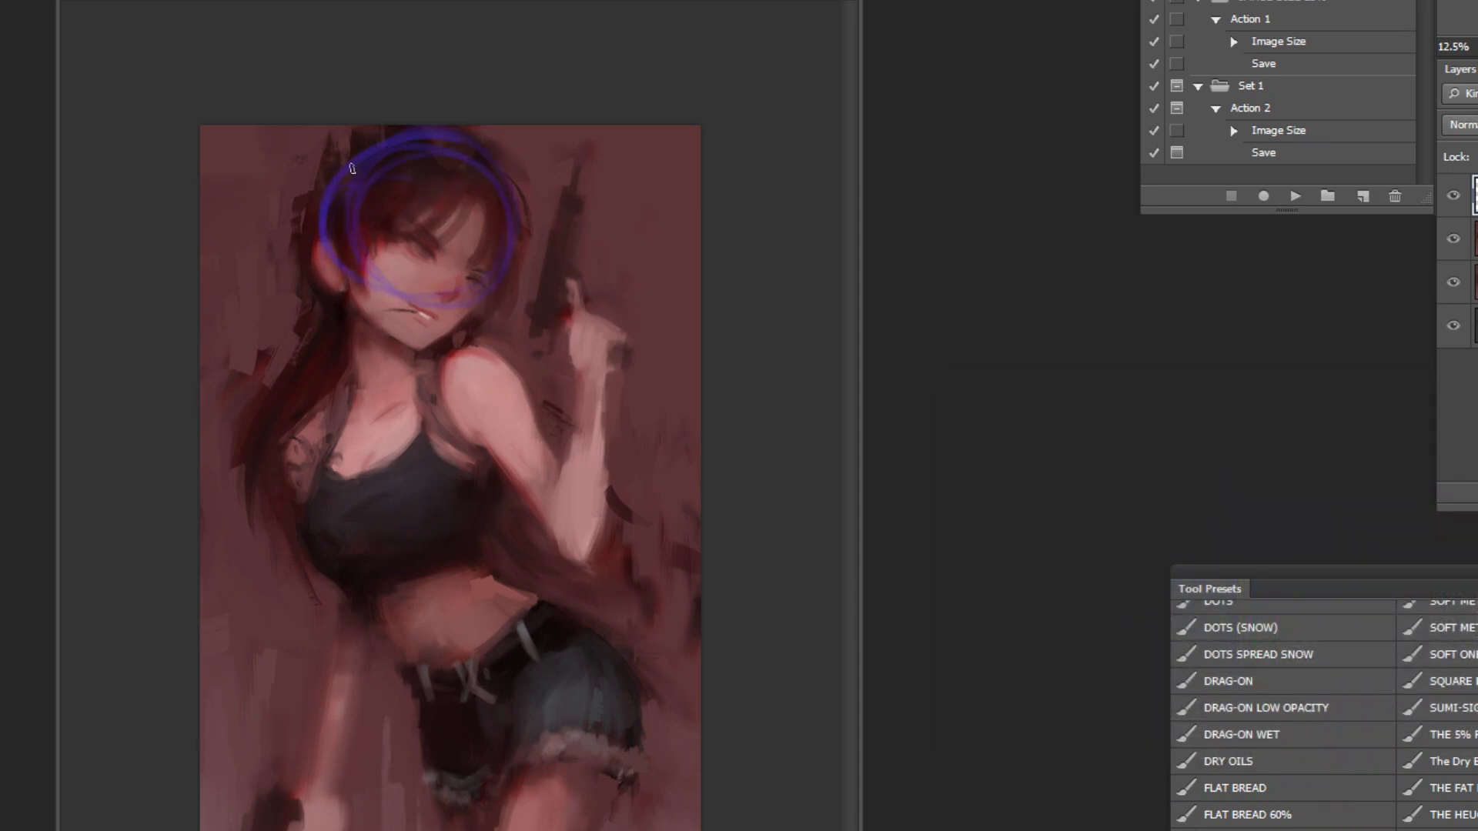
mouse_move(327, 339)
mouse_down()
mouse_move(328, 300)
mouse_move(317, 343)
mouse_up()
mouse_move(338, 330)
mouse_down()
mouse_move(335, 294)
mouse_move(251, 485)
mouse_move(362, 612)
mouse_up()
drag(323, 350, 312, 542)
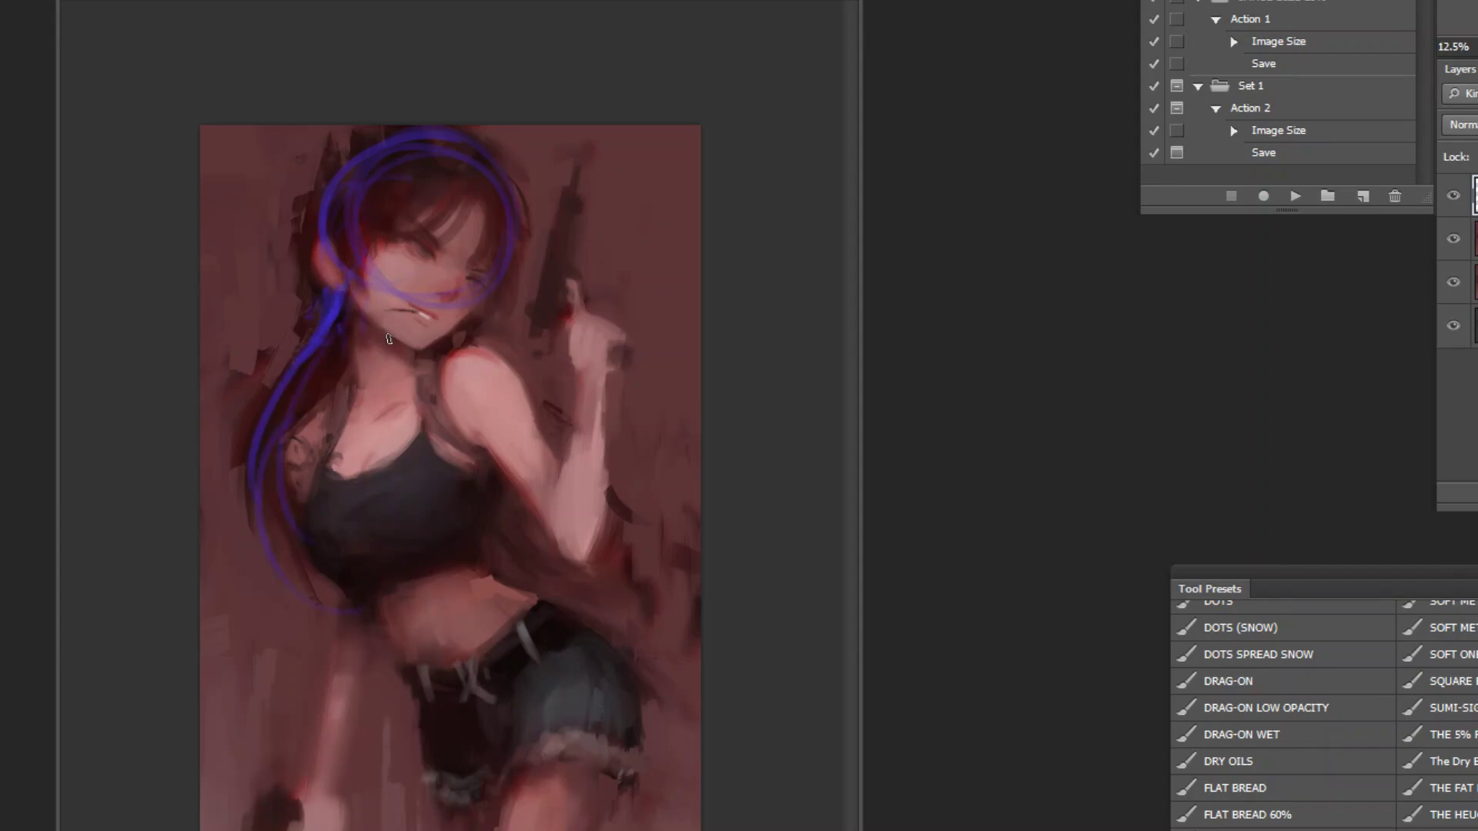
Step: Sketch blue flow curves over the neck, chest and raised arm, and erase the excess loops around the torso
drag(371, 346, 547, 446)
drag(443, 408, 620, 504)
mouse_move(455, 422)
mouse_down()
mouse_move(531, 448)
mouse_move(401, 389)
mouse_move(562, 482)
mouse_move(454, 616)
mouse_up()
drag(547, 471, 613, 552)
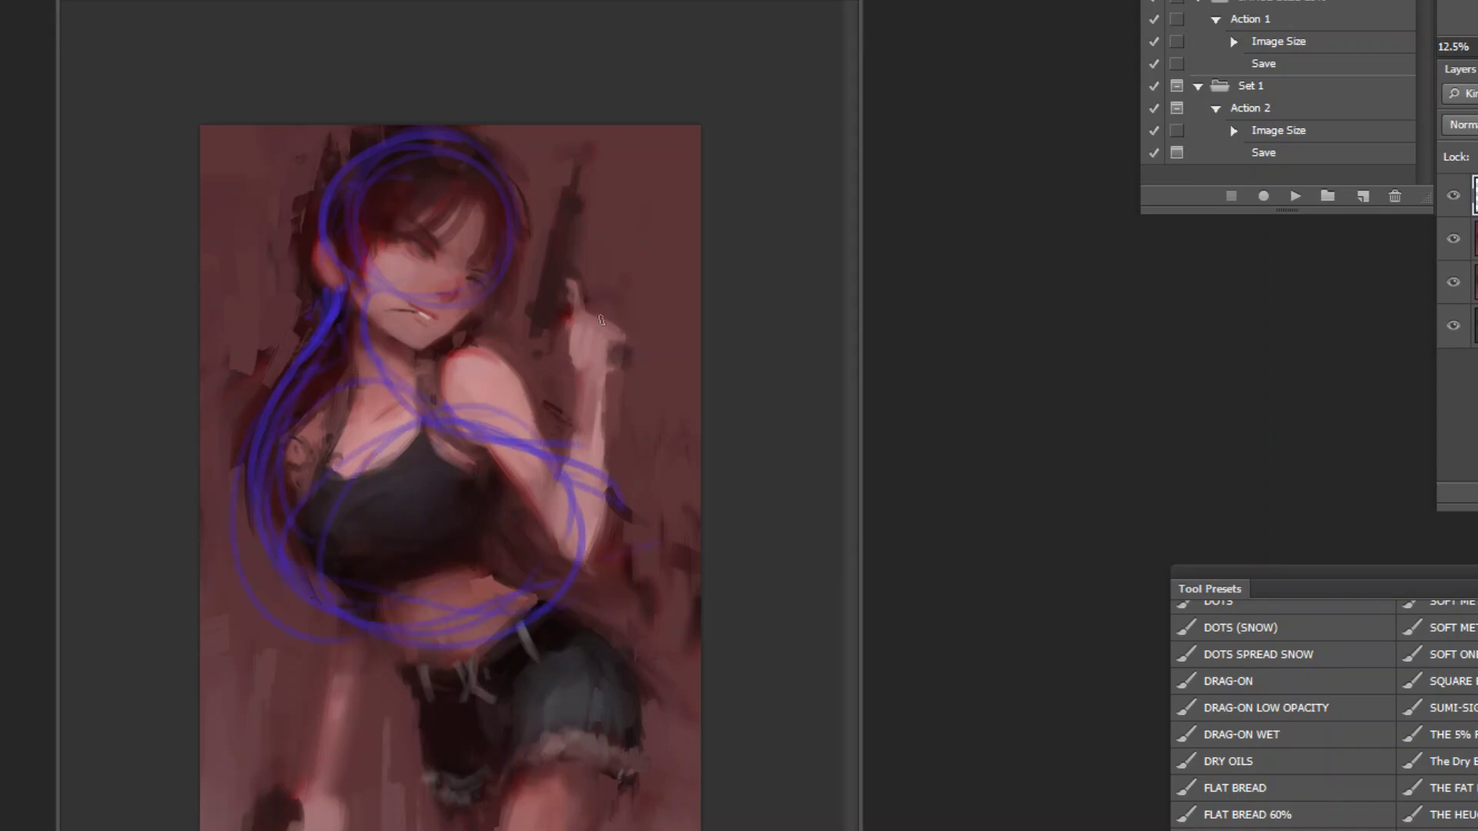
drag(335, 550, 485, 549)
drag(385, 432, 632, 481)
key(e)
mouse_move(369, 654)
mouse_down()
mouse_move(493, 611)
mouse_move(633, 477)
mouse_move(611, 387)
mouse_move(538, 426)
mouse_move(470, 411)
mouse_move(574, 470)
mouse_up()
Step: Draw a blue guide curve across the chest toward the raised arm and undo the extra stroke beside it
key(b)
drag(356, 424, 526, 509)
drag(487, 497, 593, 529)
key(ctrl+z)
drag(462, 531, 518, 535)
drag(639, 542, 690, 617)
drag(440, 495, 647, 595)
key(ctrl+alt+z)
key(ctrl+alt+z)
key(ctrl+alt+z)
Step: Draw sweeping blue guide curves below the bust toward the hip and reinforce the start of the ponytail curve
drag(357, 549, 587, 584)
drag(408, 531, 693, 664)
drag(592, 583, 633, 645)
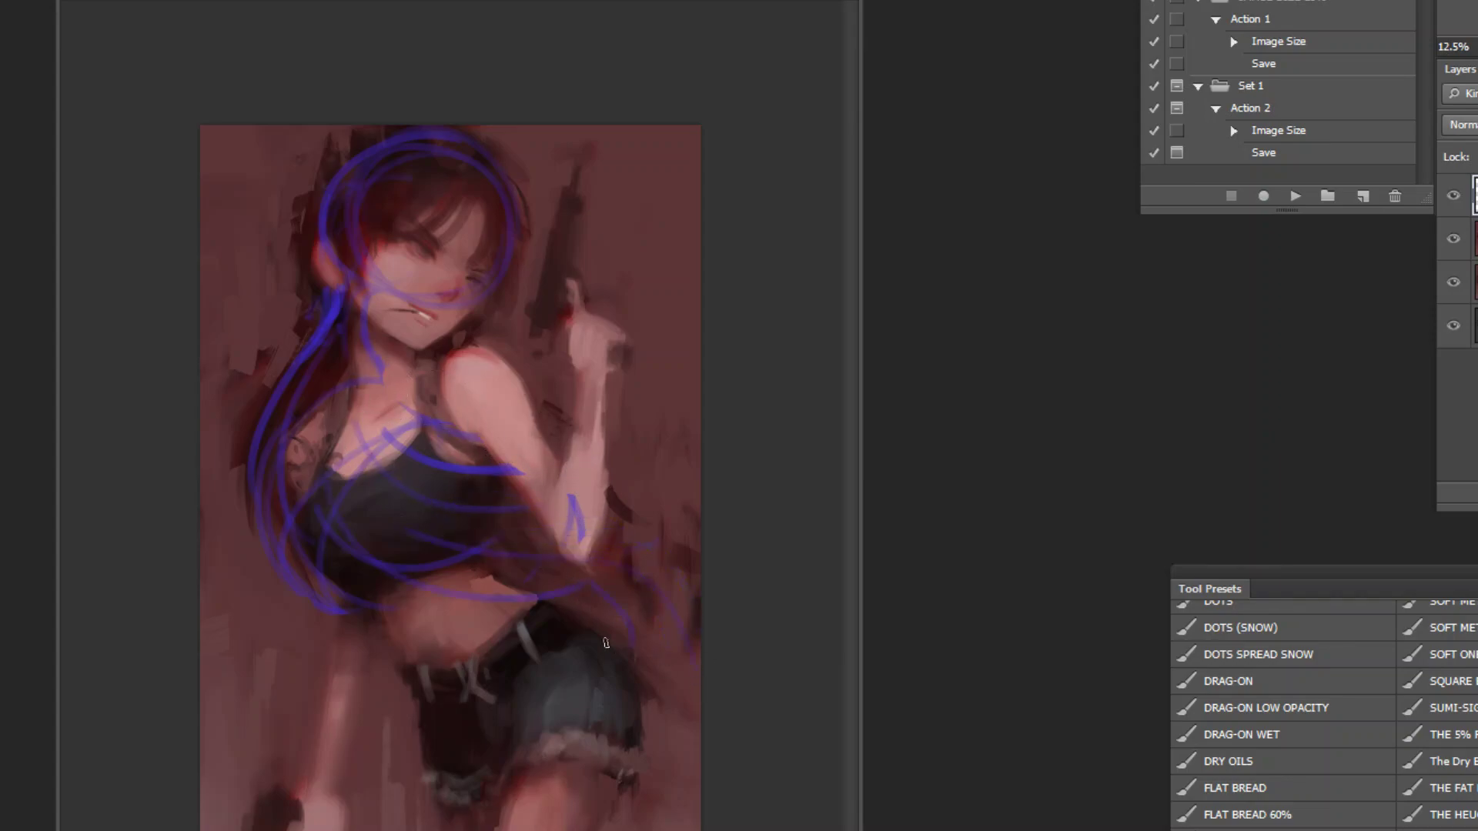
drag(330, 321, 307, 354)
Step: Compare the painting with and without the blue guide layer, leaving that layer hidden
click(1454, 195)
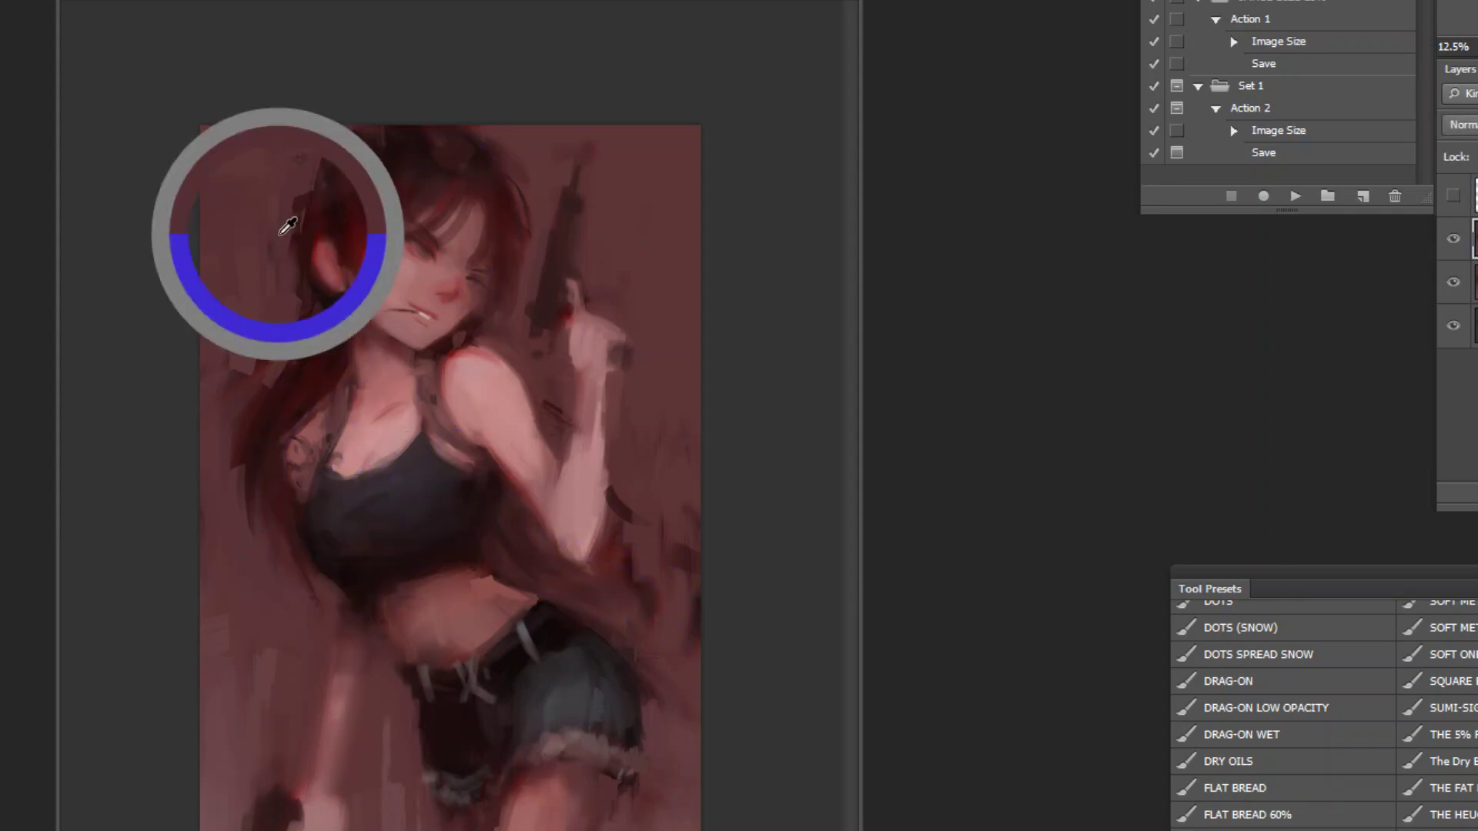
click(1453, 195)
click(1454, 196)
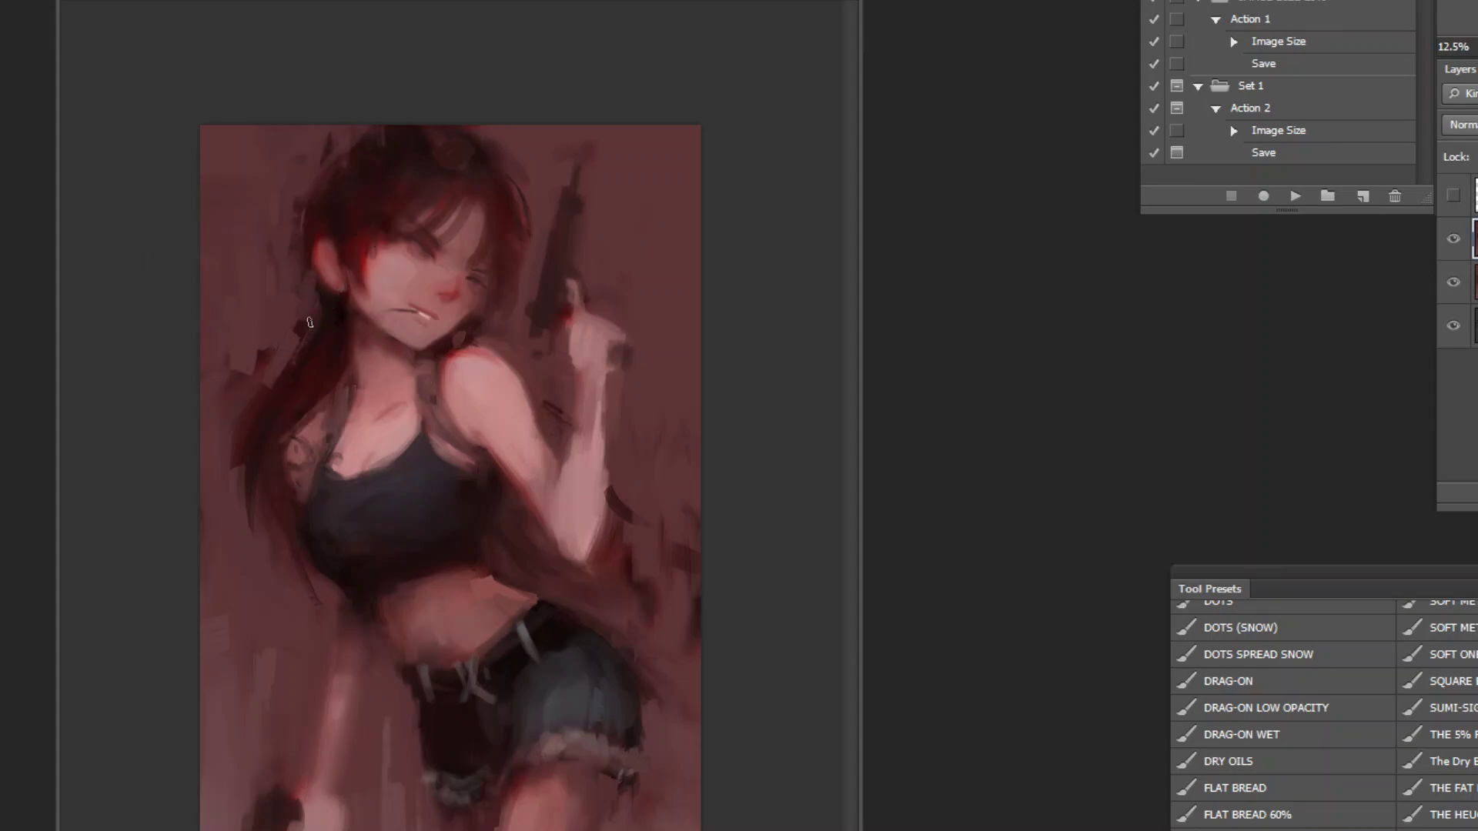
Step: Repaint the ponytail's outer edge beside the neck on the painting layer and flip the canvas horizontally
drag(267, 348, 253, 543)
key(ctrl+z)
drag(299, 333, 273, 381)
drag(298, 346, 267, 386)
click(1287, 194)
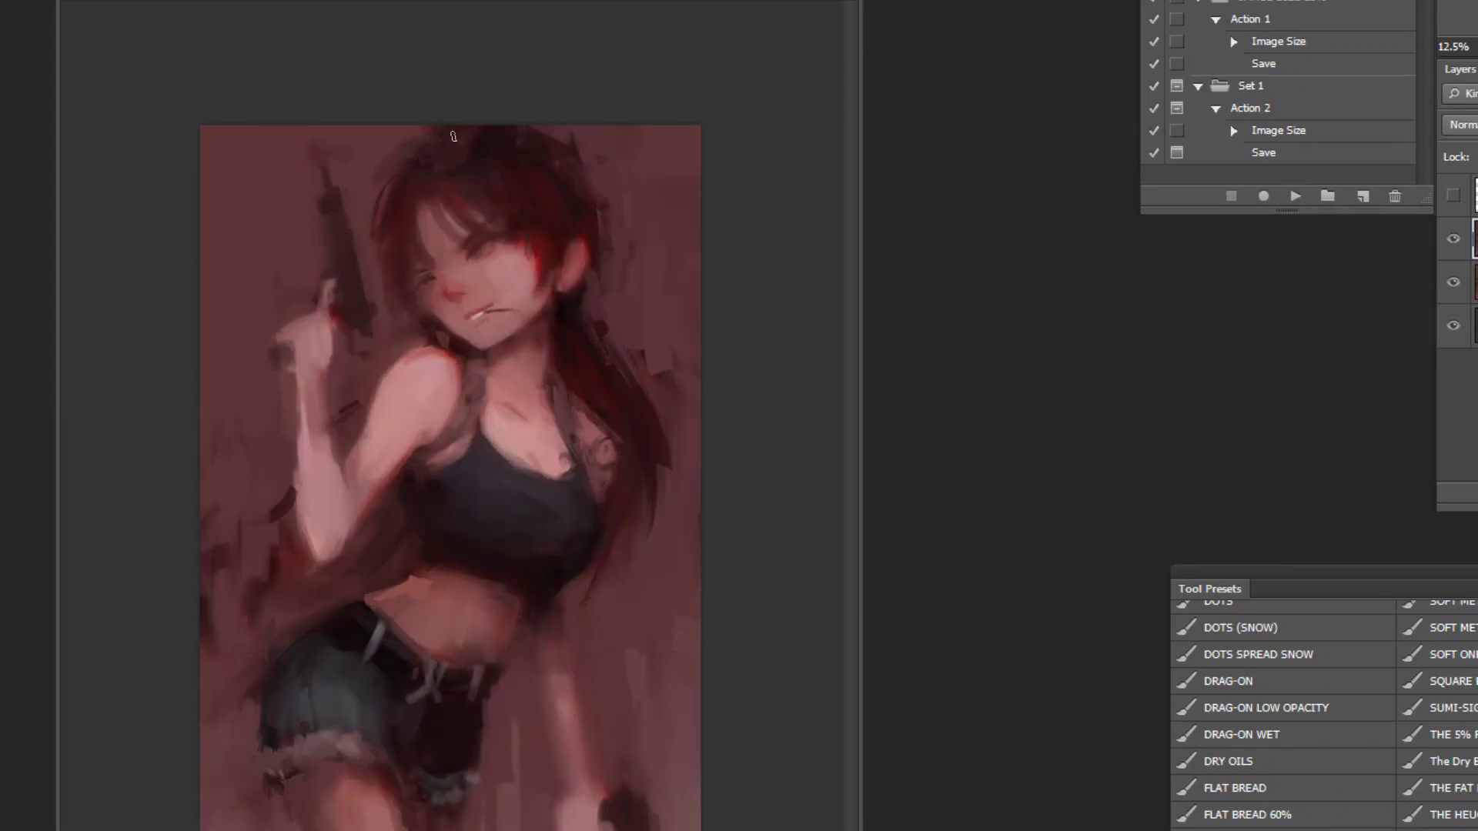
alt+click(365, 158)
alt+click(342, 167)
mouse_move(322, 150)
mouse_down()
mouse_move(316, 177)
mouse_move(269, 158)
mouse_move(244, 119)
mouse_up()
key(ctrl+alt+z)
key(ctrl+alt+z)
mouse_move(307, 79)
mouse_down()
mouse_move(381, 173)
mouse_move(269, 223)
mouse_up()
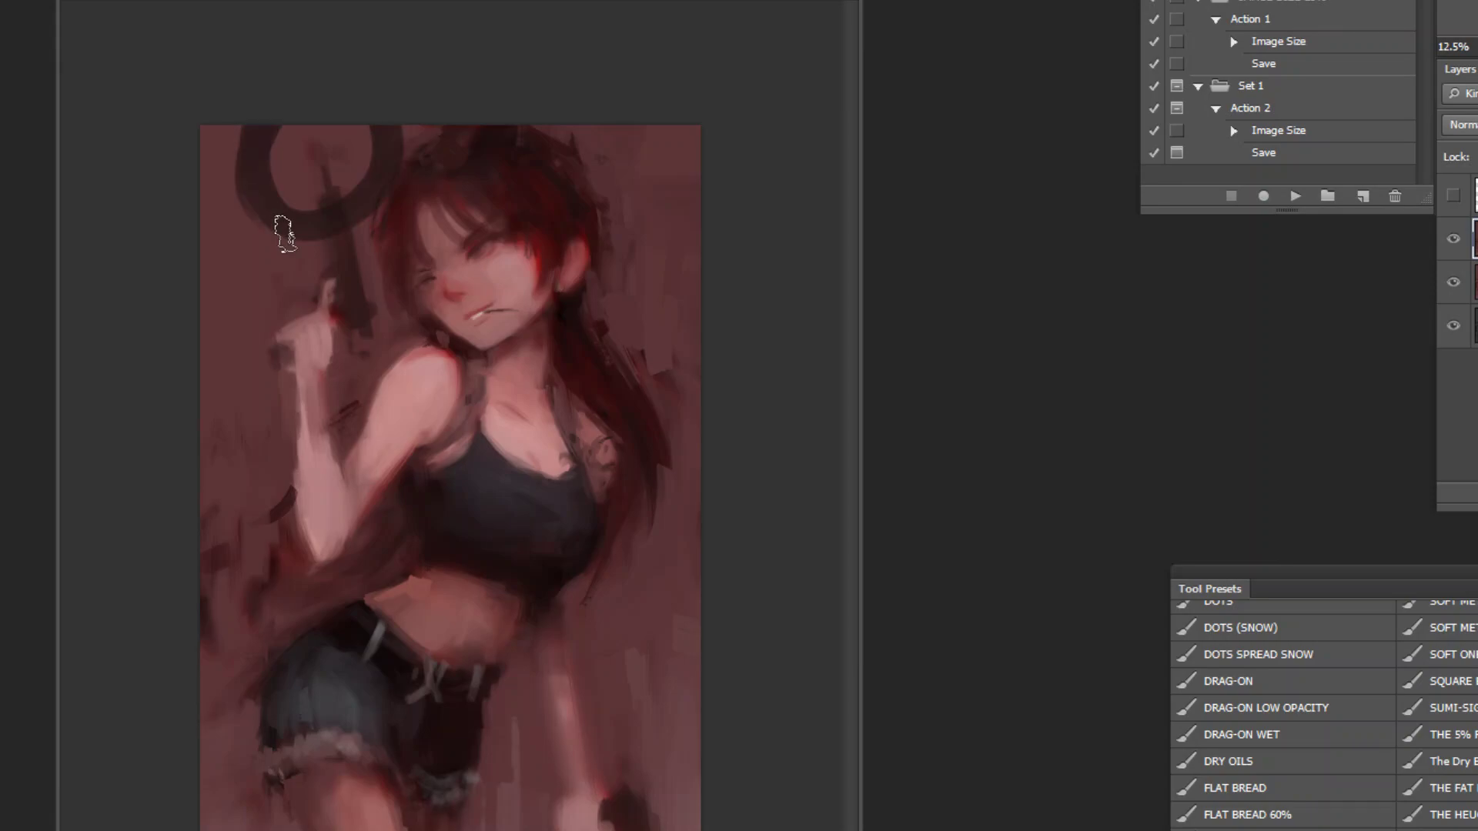
key(ctrl+z)
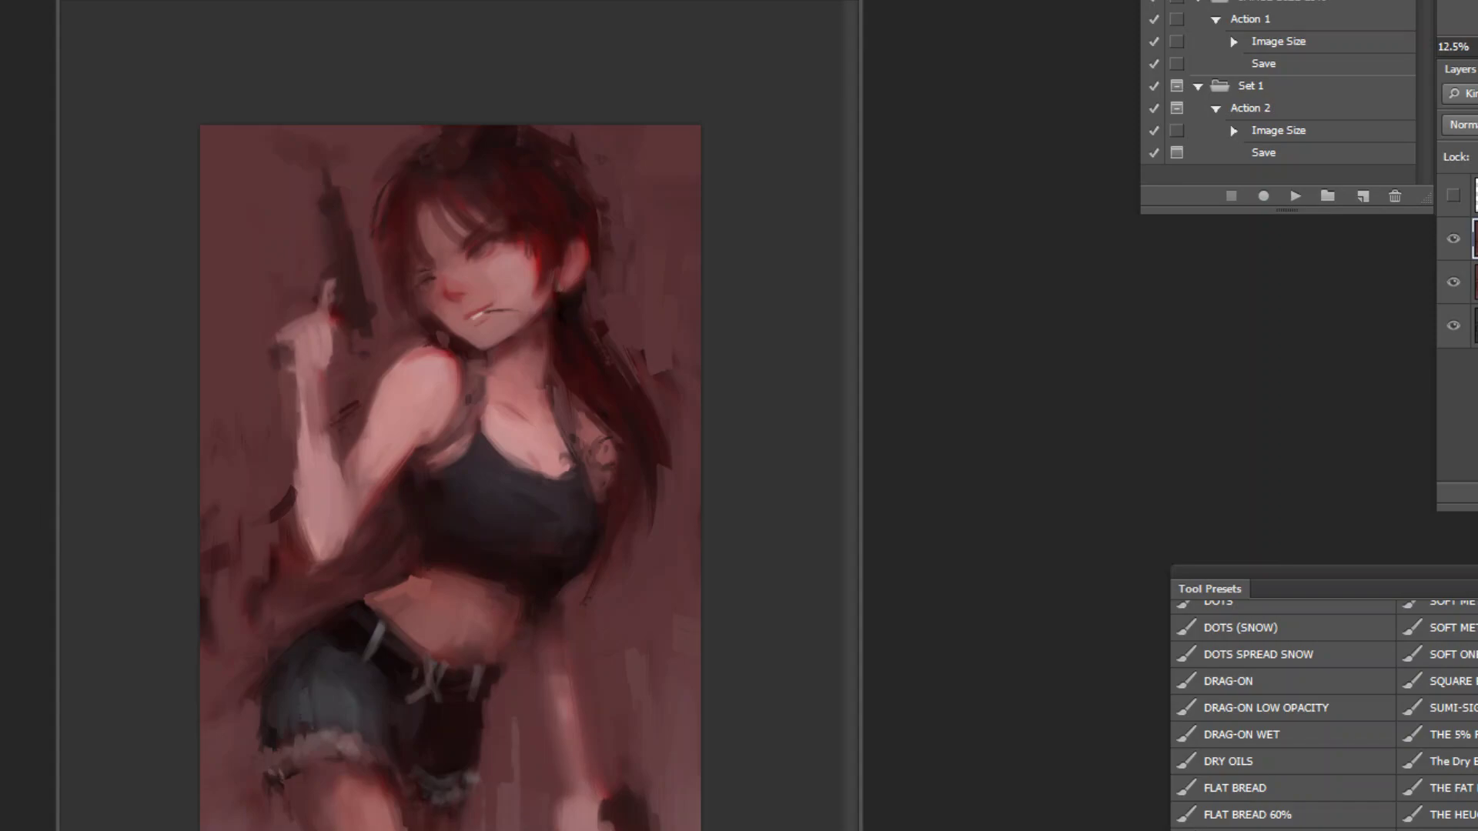
Step: Choose a lighter, muted foreground color and paint a wisp of smoke rising from the gun's muzzle
drag(1028, 582, 1015, 534)
click(982, 504)
click(1462, 428)
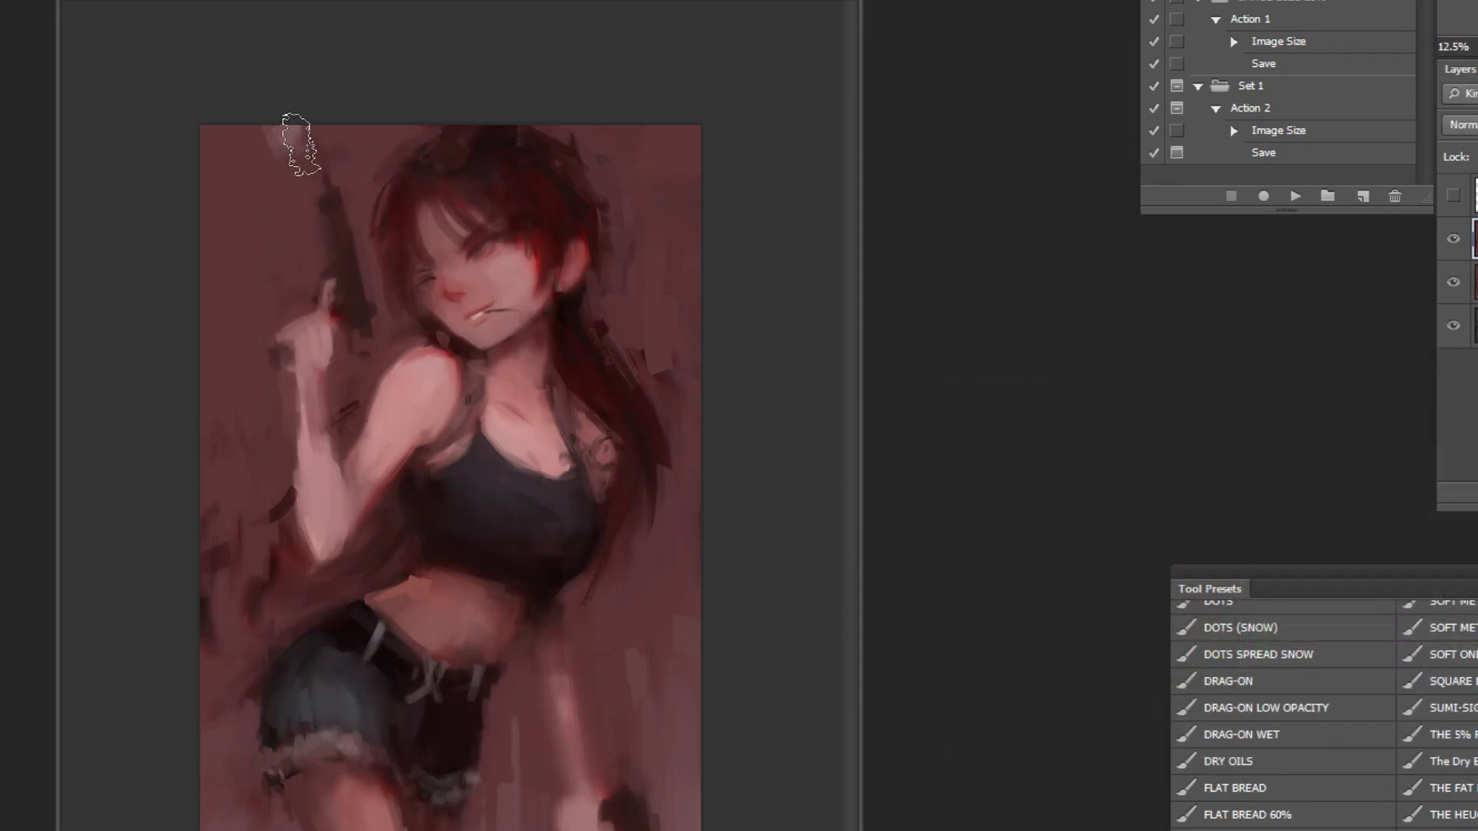
drag(299, 141, 327, 181)
key(ctrl+z)
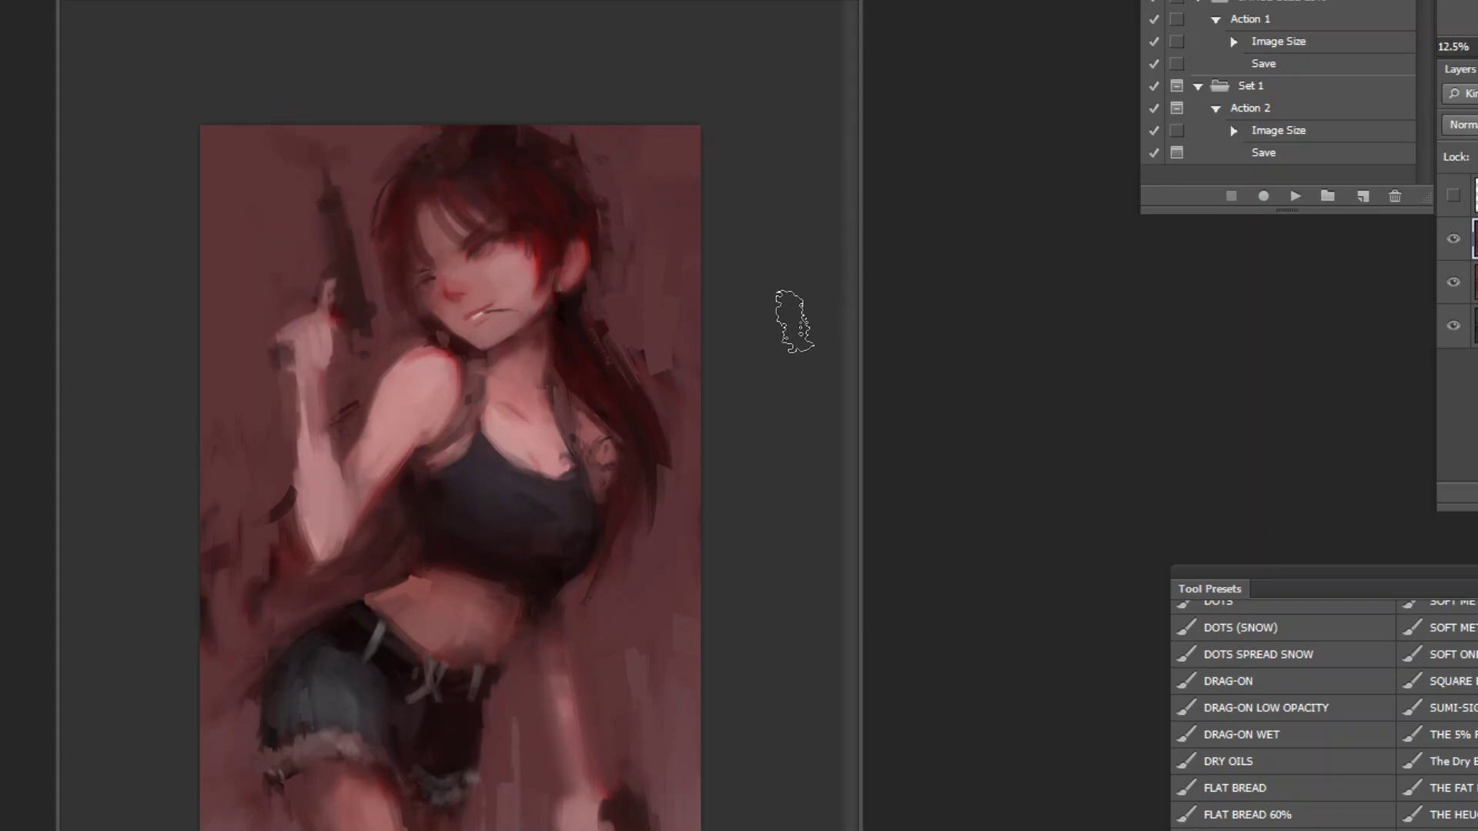
mouse_move(308, 162)
mouse_down()
mouse_move(259, 141)
mouse_move(266, 114)
mouse_move(299, 170)
mouse_move(323, 173)
mouse_move(255, 145)
mouse_move(255, 121)
mouse_move(266, 157)
mouse_move(285, 144)
mouse_move(228, 134)
mouse_up()
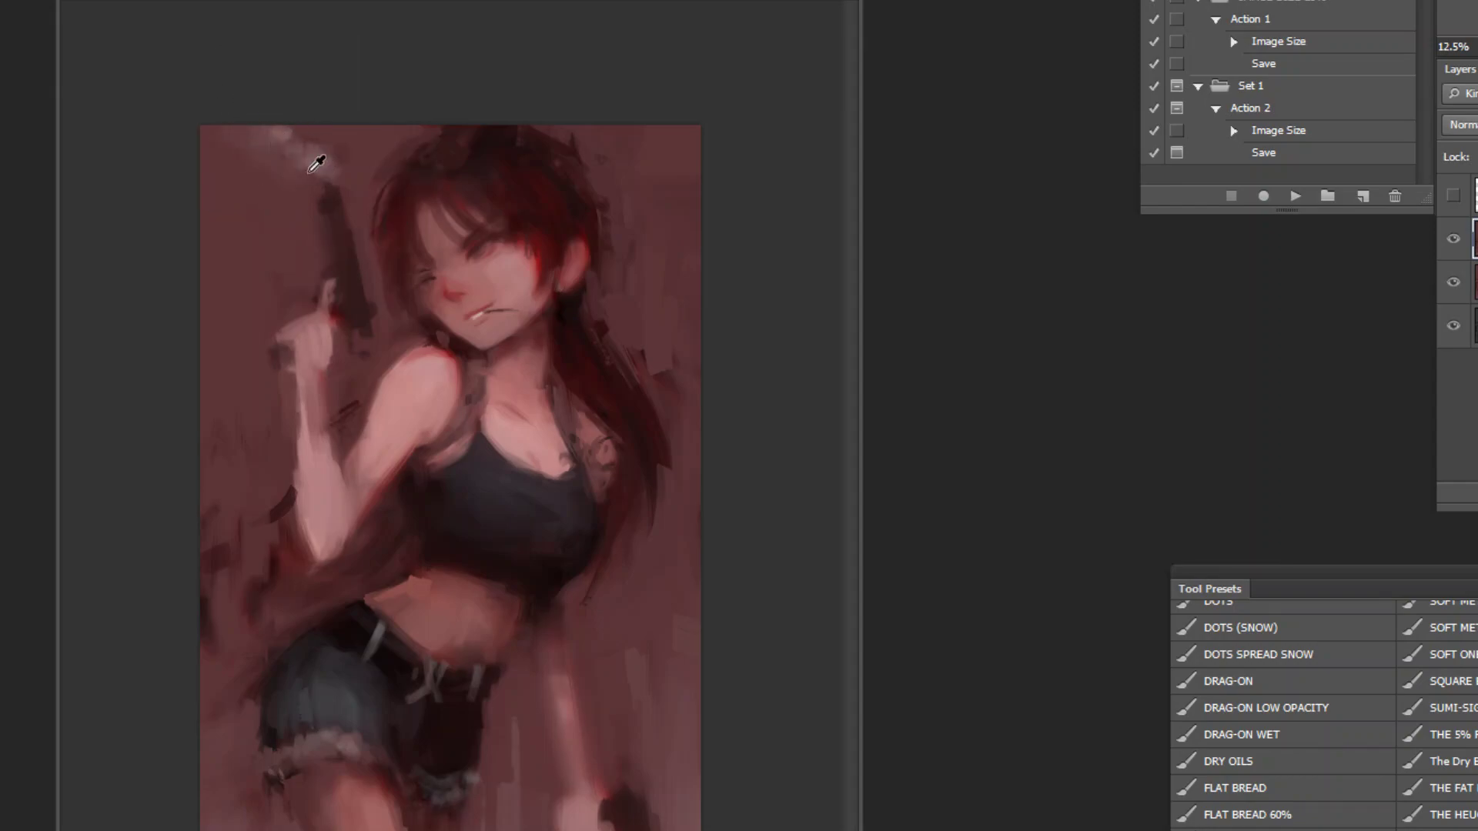
Step: Flip the canvas horizontally and repaint the wrist and hand of the lowered arm with sampled colors
click(1296, 197)
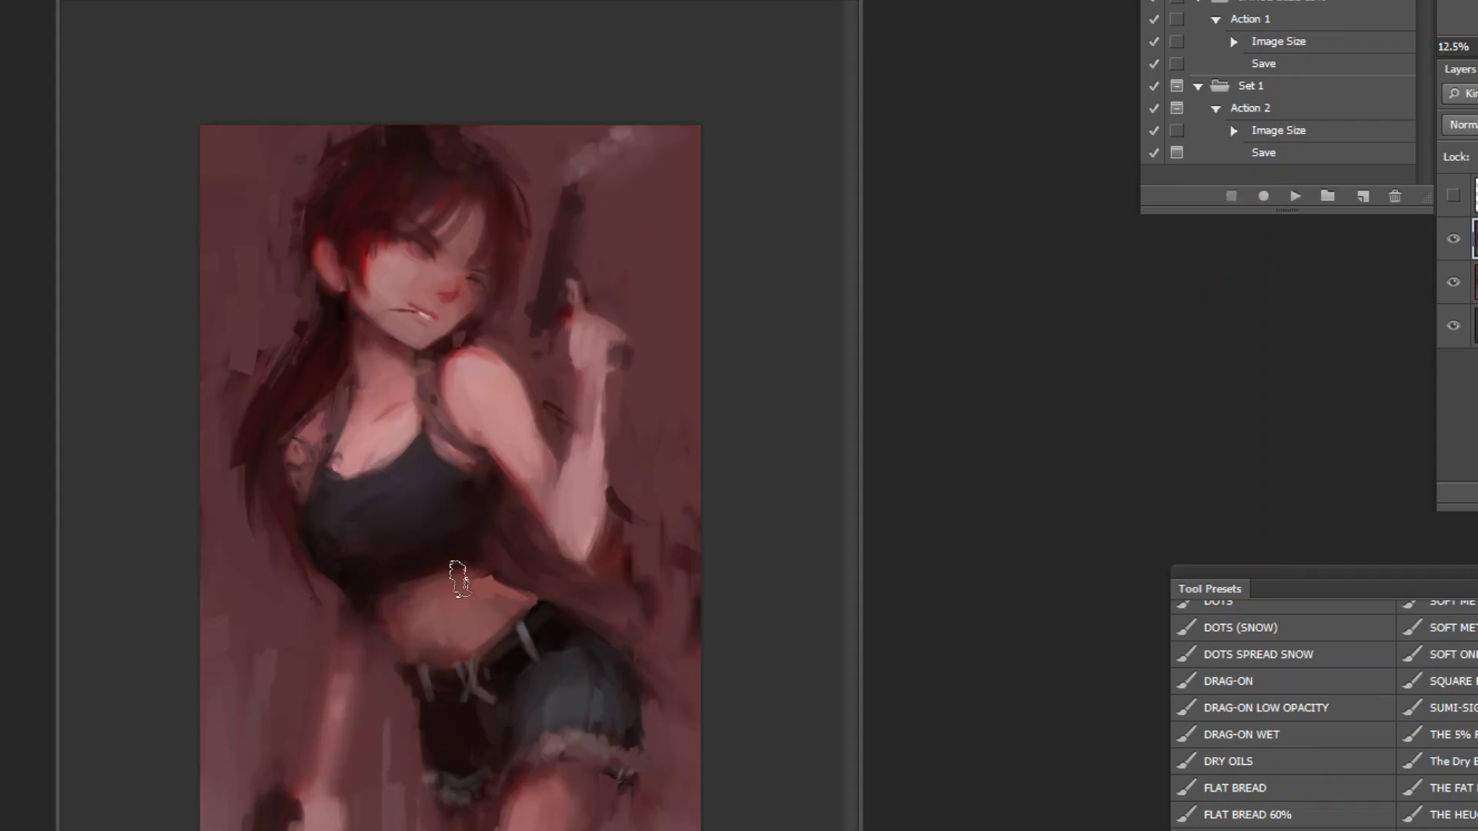
alt+click(312, 702)
alt+click(327, 768)
mouse_move(331, 774)
mouse_down()
mouse_move(333, 732)
mouse_move(325, 805)
mouse_up()
alt+click(402, 830)
alt+click(315, 813)
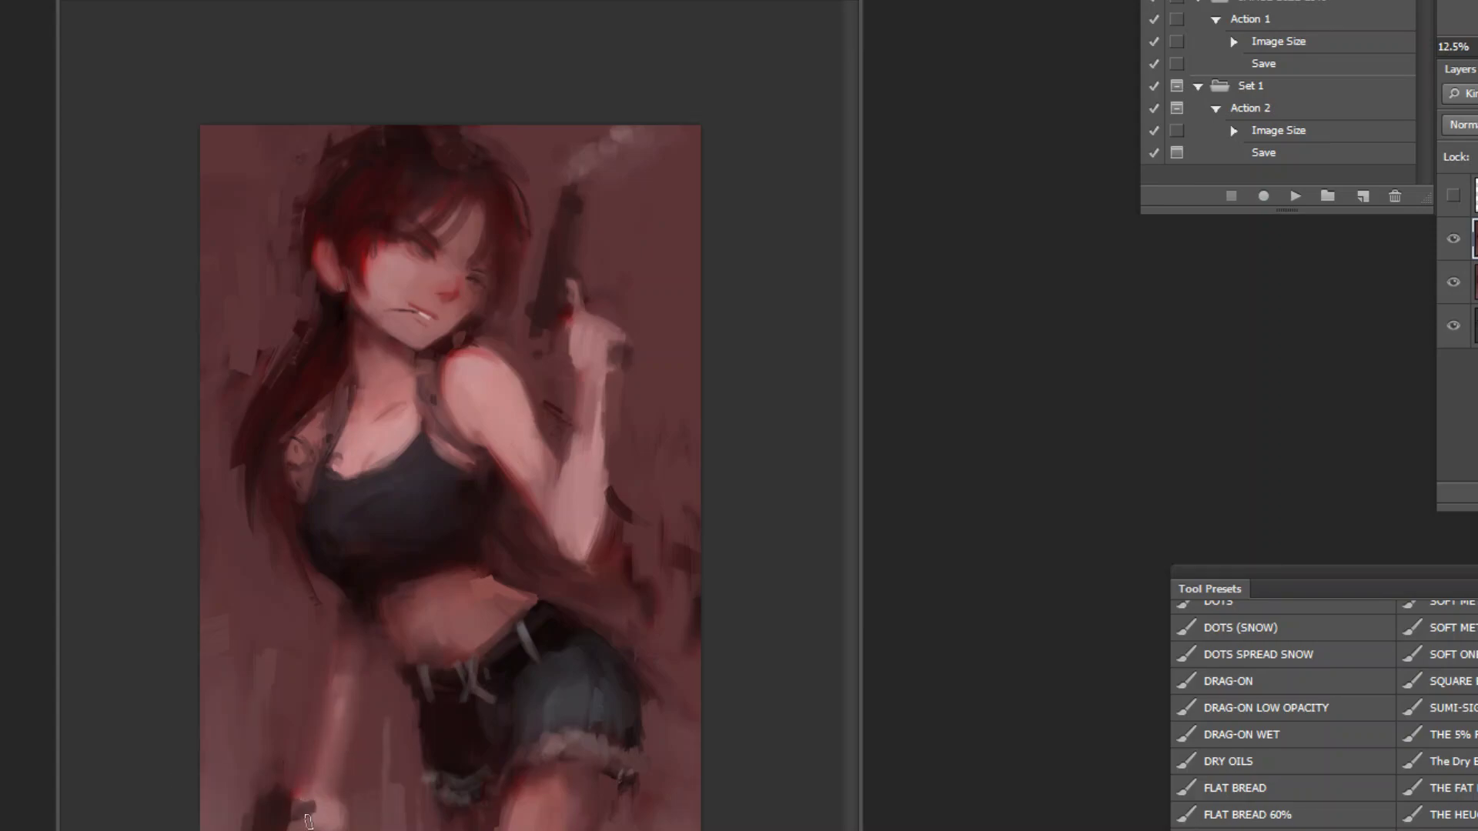
alt+click(335, 807)
Step: Refine the shading of the bare midriff above the belt, undoing unwanted strokes and sampling nearby skin tones
click(446, 669)
click(486, 649)
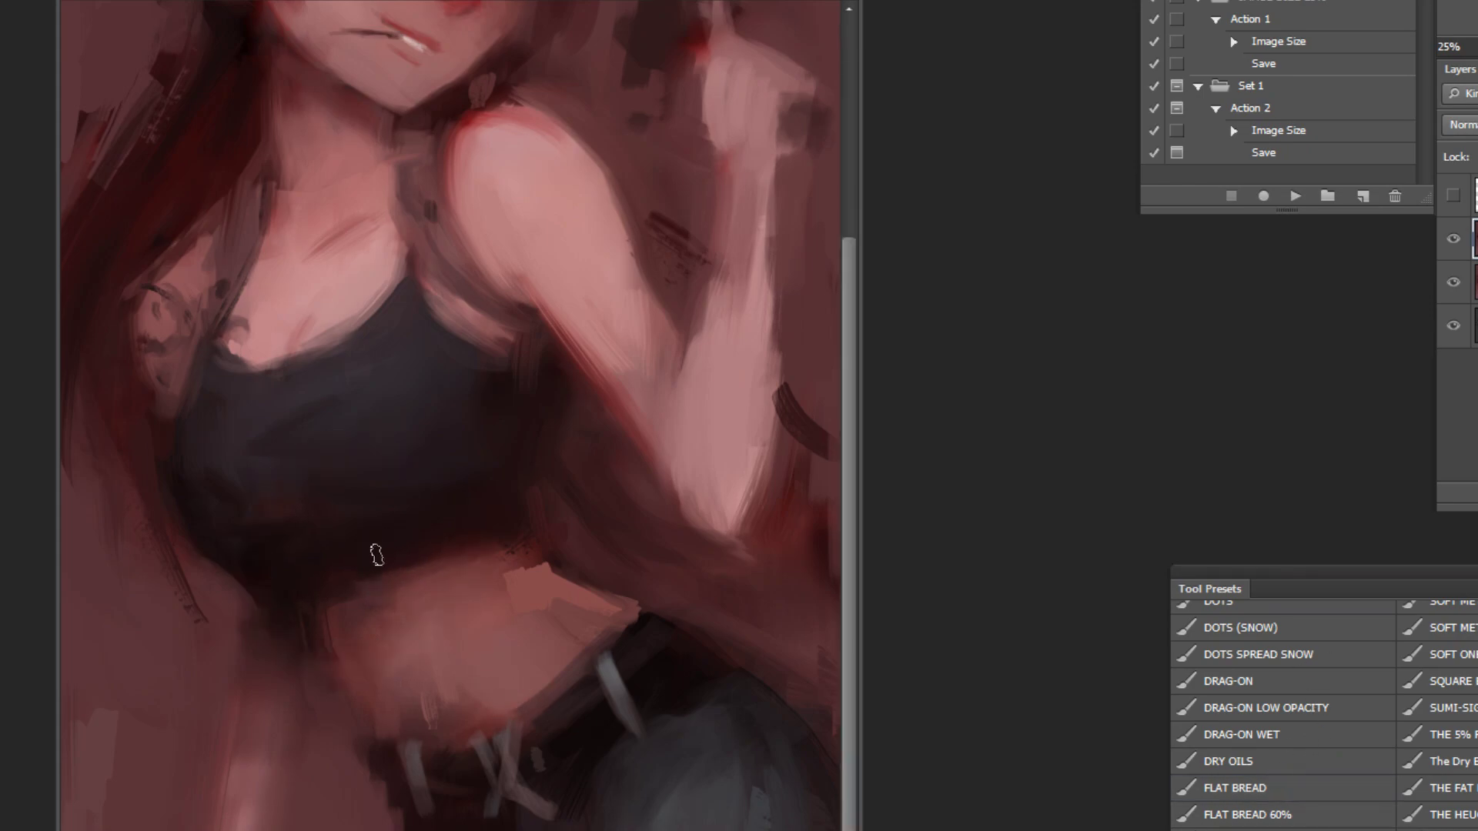
mouse_move(390, 648)
mouse_down()
mouse_move(410, 696)
mouse_move(430, 693)
mouse_up()
key(ctrl+alt+z)
key(ctrl+alt+z)
alt+click(437, 659)
alt+click(352, 793)
key(ctrl+minus)
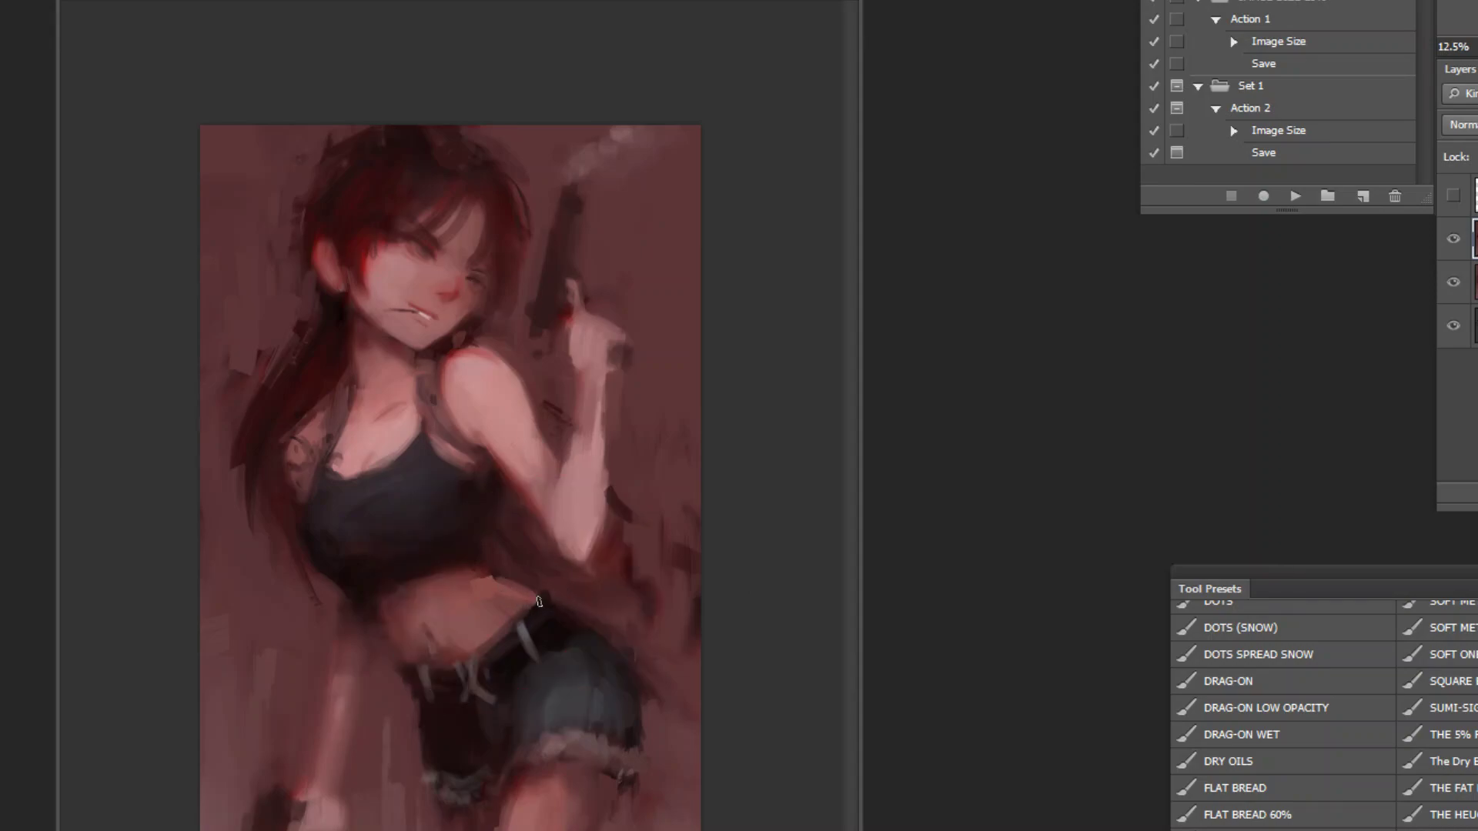
Step: Darken the waistband and the shadowed leg of the shorts with sampled colors and rework its hem
alt+click(547, 622)
alt+click(570, 656)
mouse_move(577, 637)
mouse_down()
mouse_move(563, 649)
mouse_move(578, 626)
mouse_up()
click(428, 716)
drag(467, 791, 436, 779)
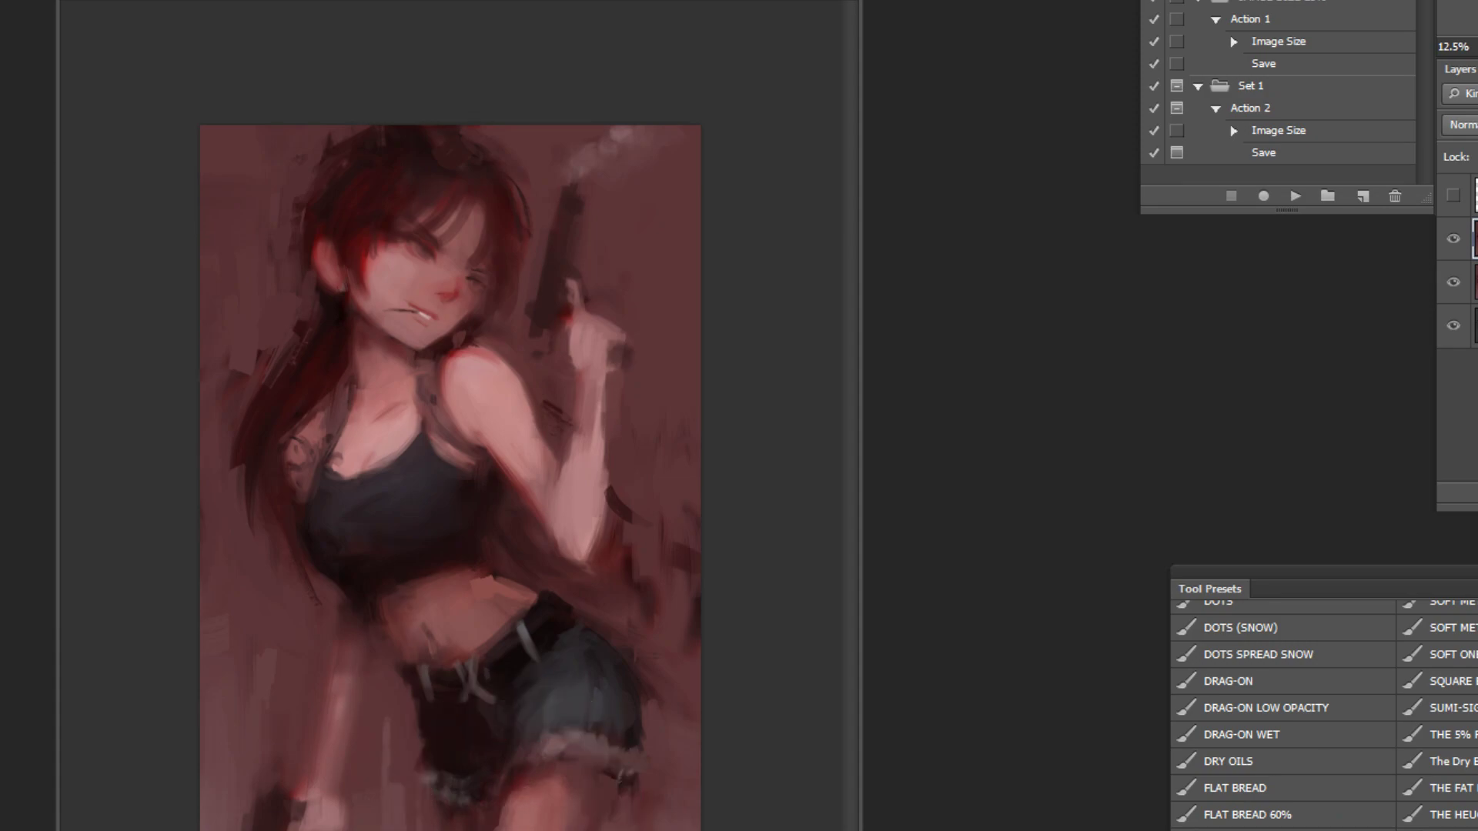
click(416, 816)
Step: Flip the canvas horizontally, check it against the guide layer, and repaint the raised forearm's outer edge and elbow
click(1295, 195)
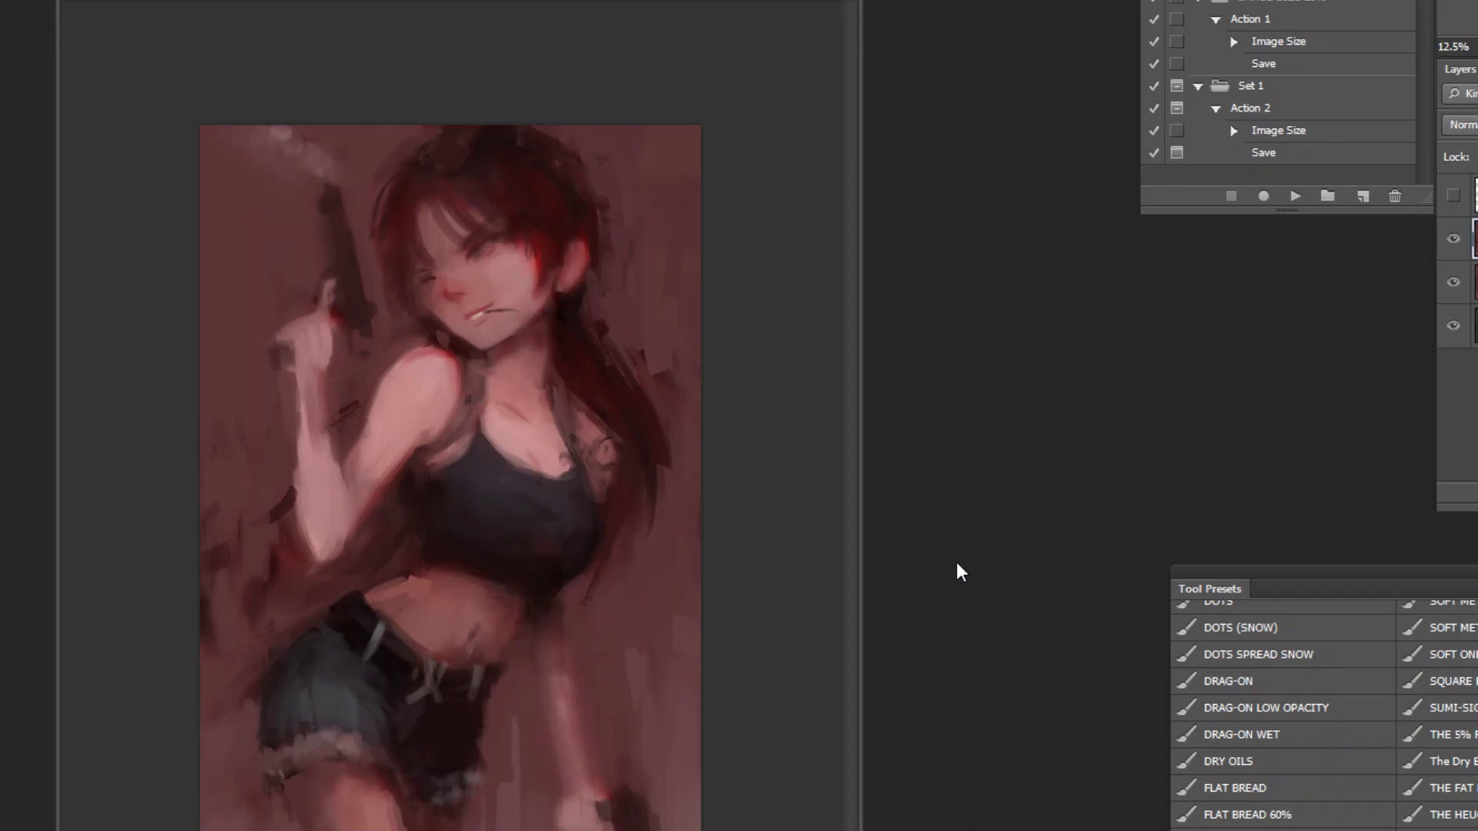
click(1455, 197)
click(1454, 193)
click(232, 605)
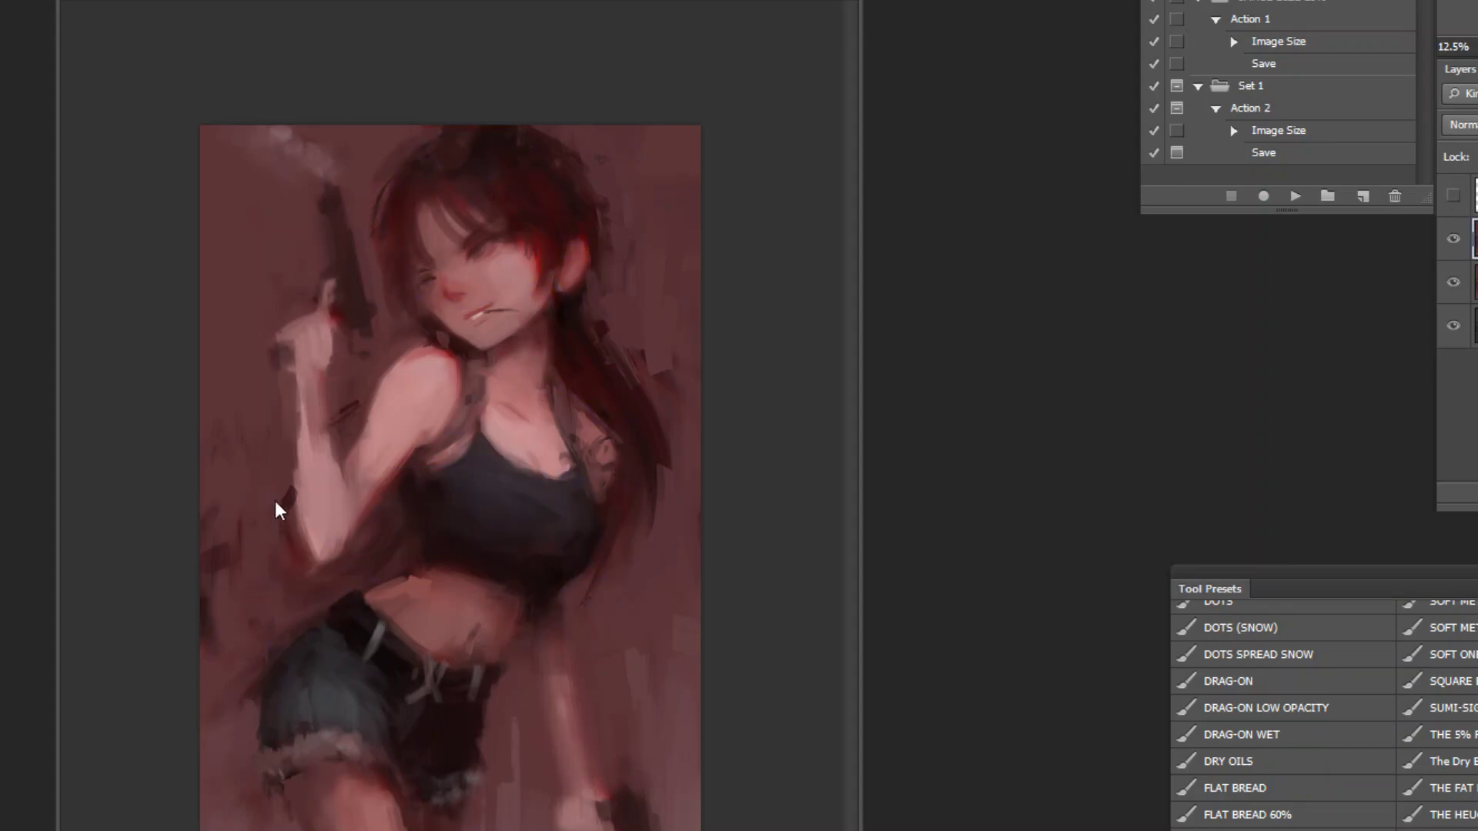
mouse_move(282, 524)
mouse_down()
mouse_move(292, 445)
mouse_move(324, 567)
mouse_up()
drag(303, 443, 305, 489)
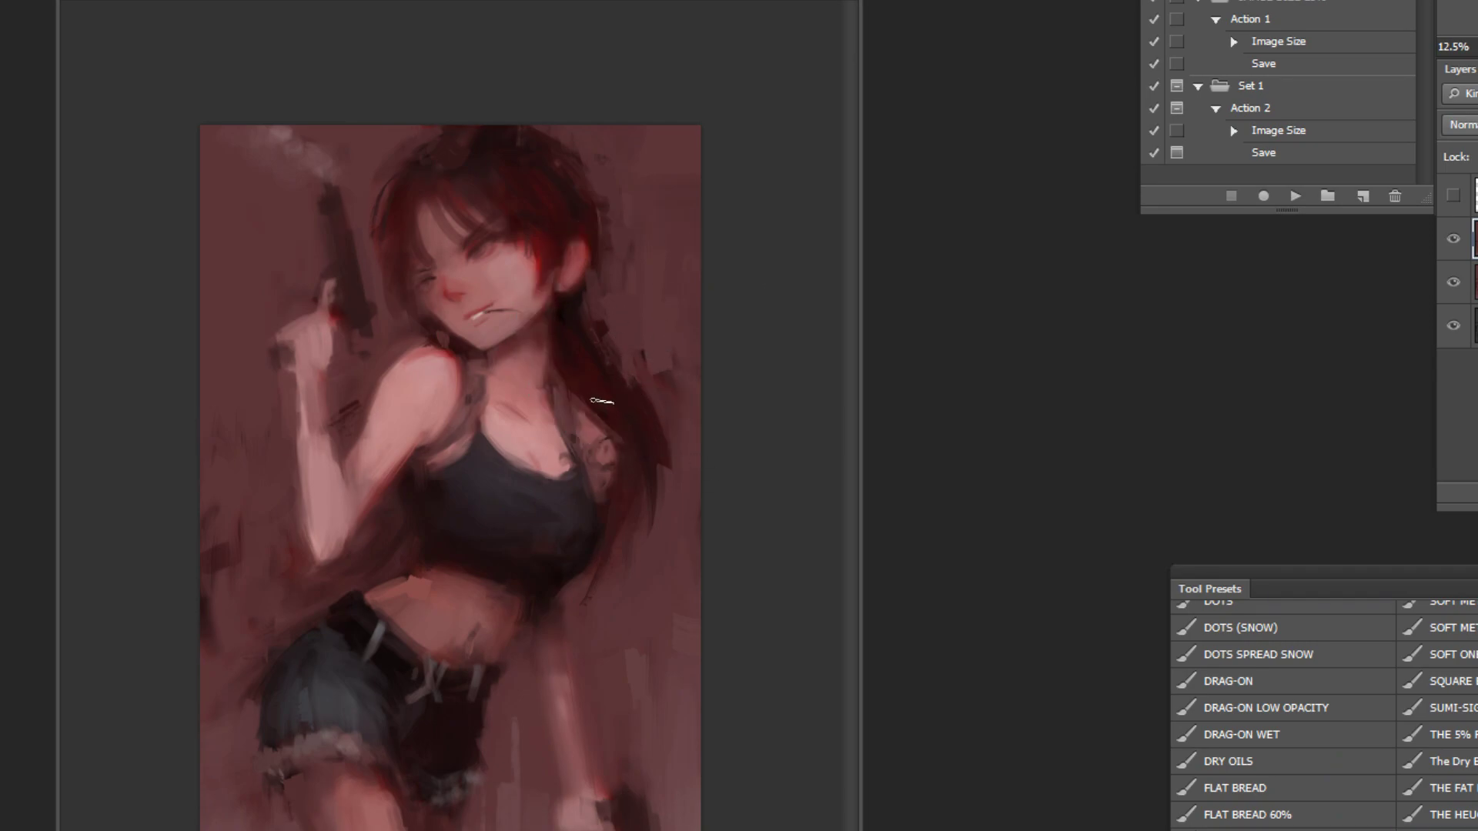
Step: Repaint the upper ponytail and the dark shape behind the waist with a sampled color
mouse_move(596, 373)
mouse_down()
mouse_move(609, 345)
mouse_move(631, 382)
mouse_up()
alt+click(331, 588)
drag(397, 548, 415, 556)
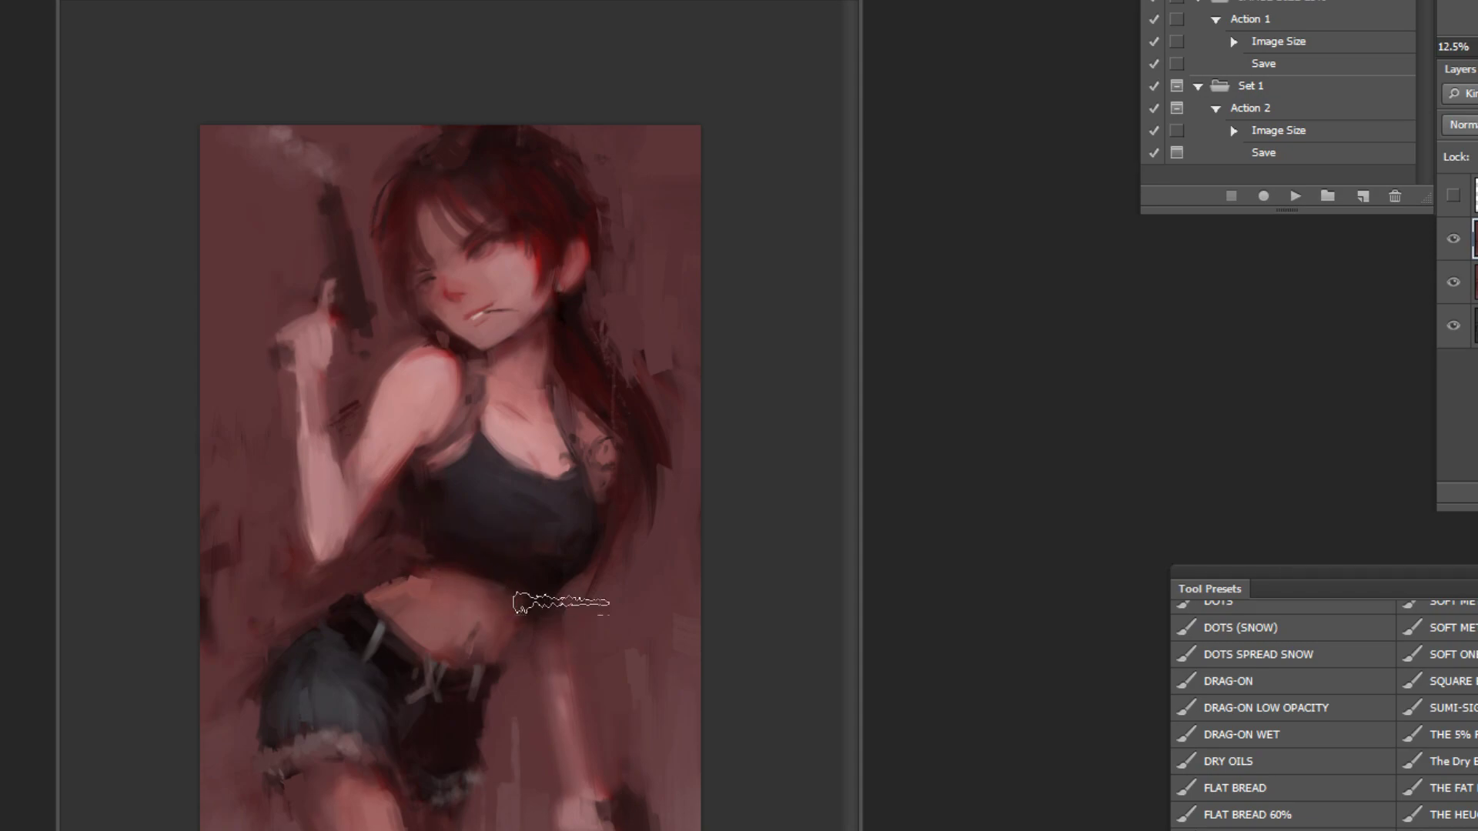
Step: Reshape the outer edge of the shorts with a sampled dark tone and repaint the frayed hem
alt+click(348, 630)
drag(317, 647, 275, 747)
mouse_move(283, 677)
mouse_down()
mouse_move(285, 775)
mouse_move(250, 772)
mouse_up()
key(ctrl+alt+z)
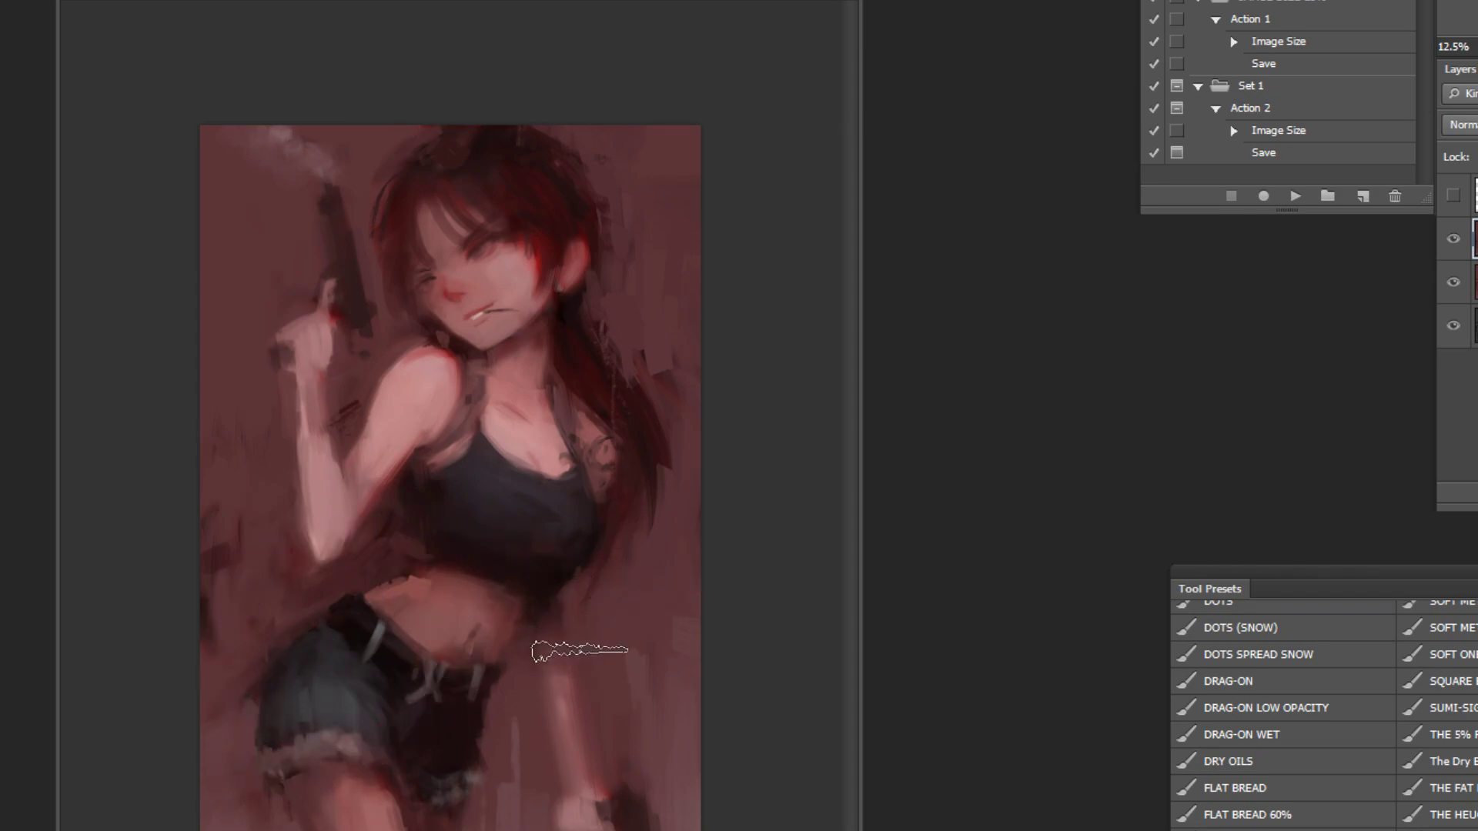
alt+click(336, 741)
drag(314, 731, 320, 793)
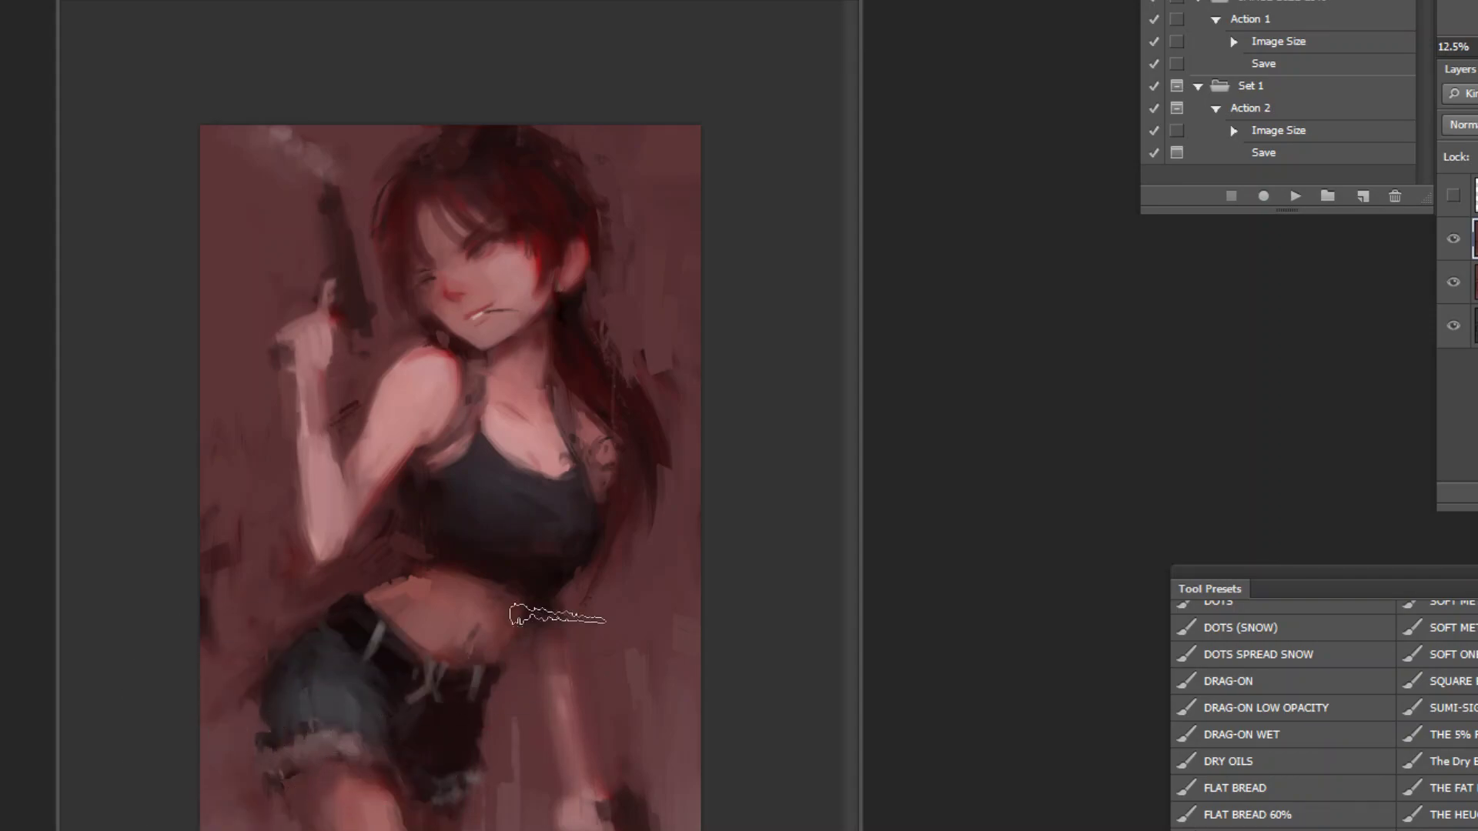
Step: Flip the canvas horizontally and set the foreground color to a nearly neutral gray-blue with a hue of 193°
click(1296, 195)
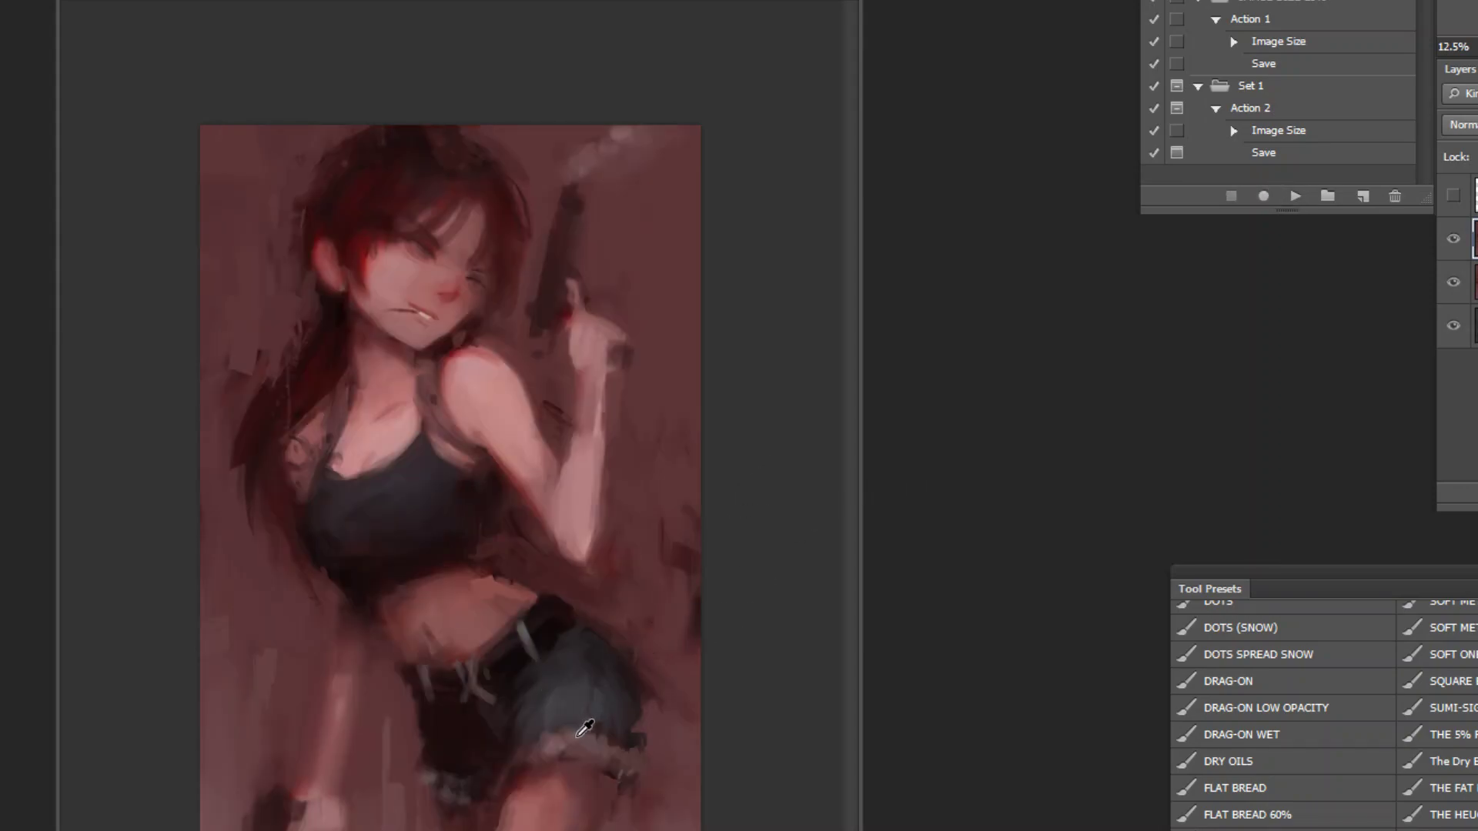
click(2, 519)
drag(1023, 578, 1000, 554)
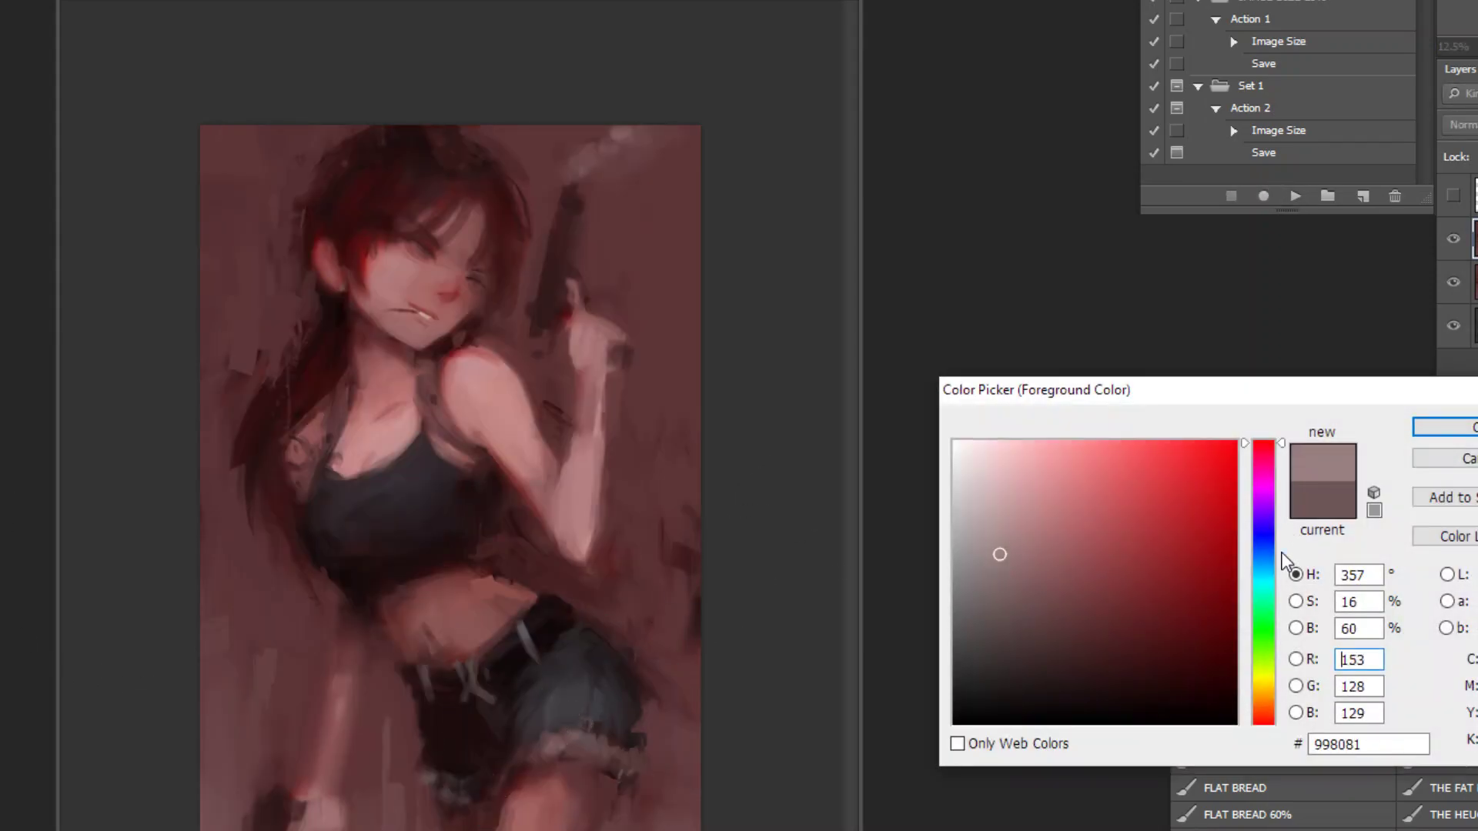
click(1266, 574)
click(973, 564)
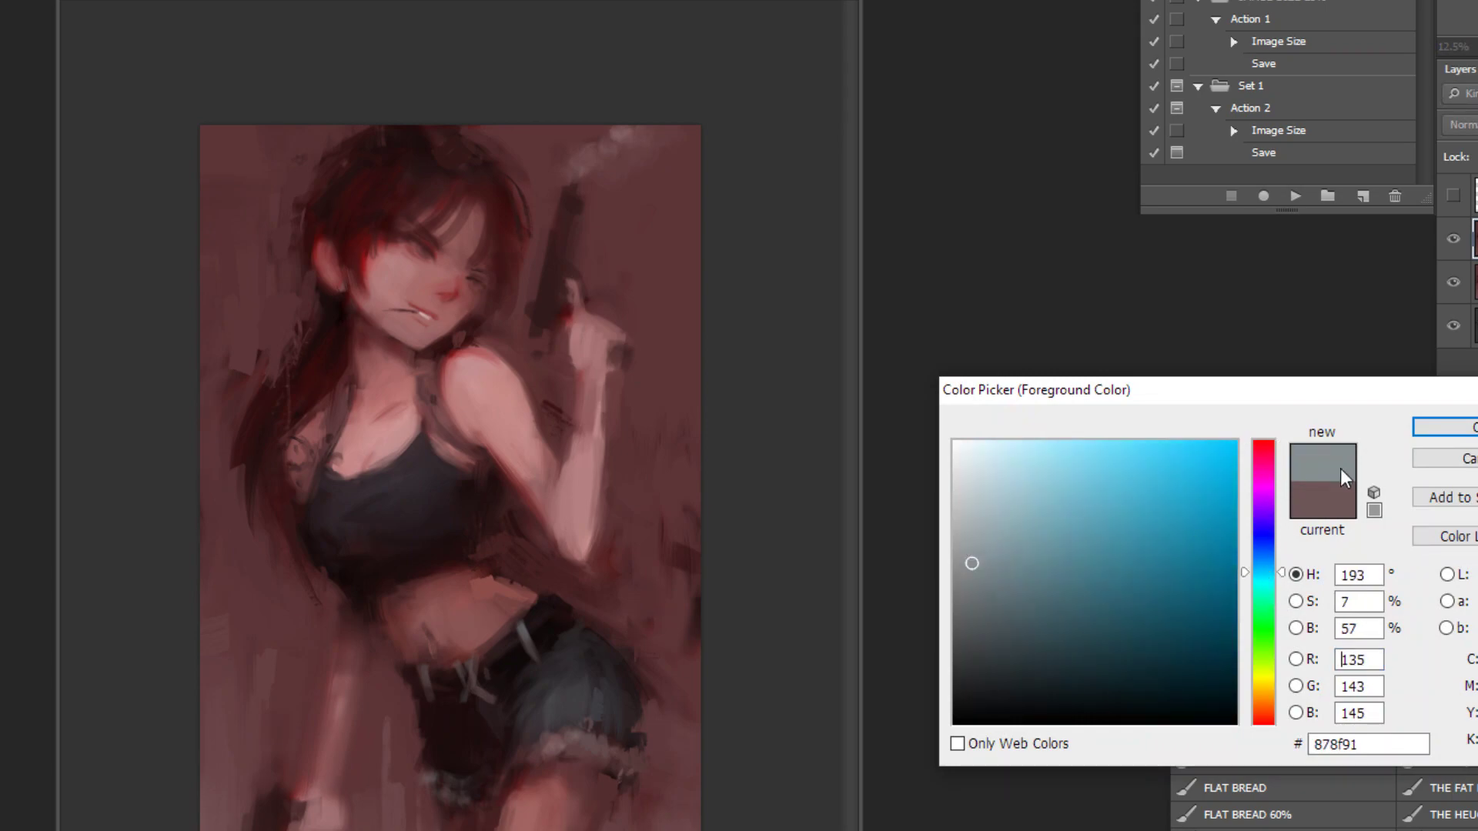
click(963, 577)
click(1455, 427)
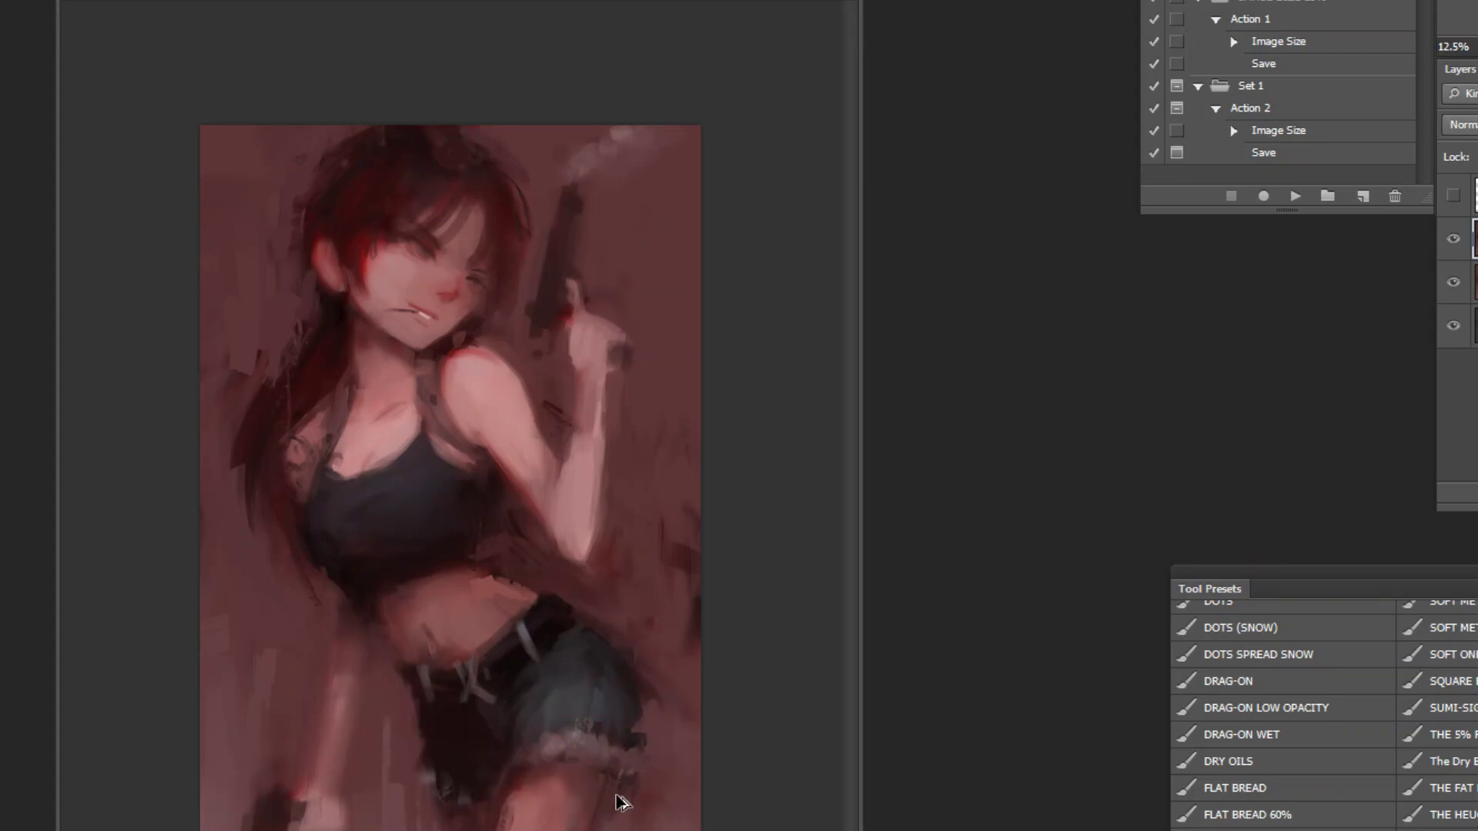
Step: Repaint the hair edge below the ear with color sampled from the area around the neck
ctrl+click(442, 177)
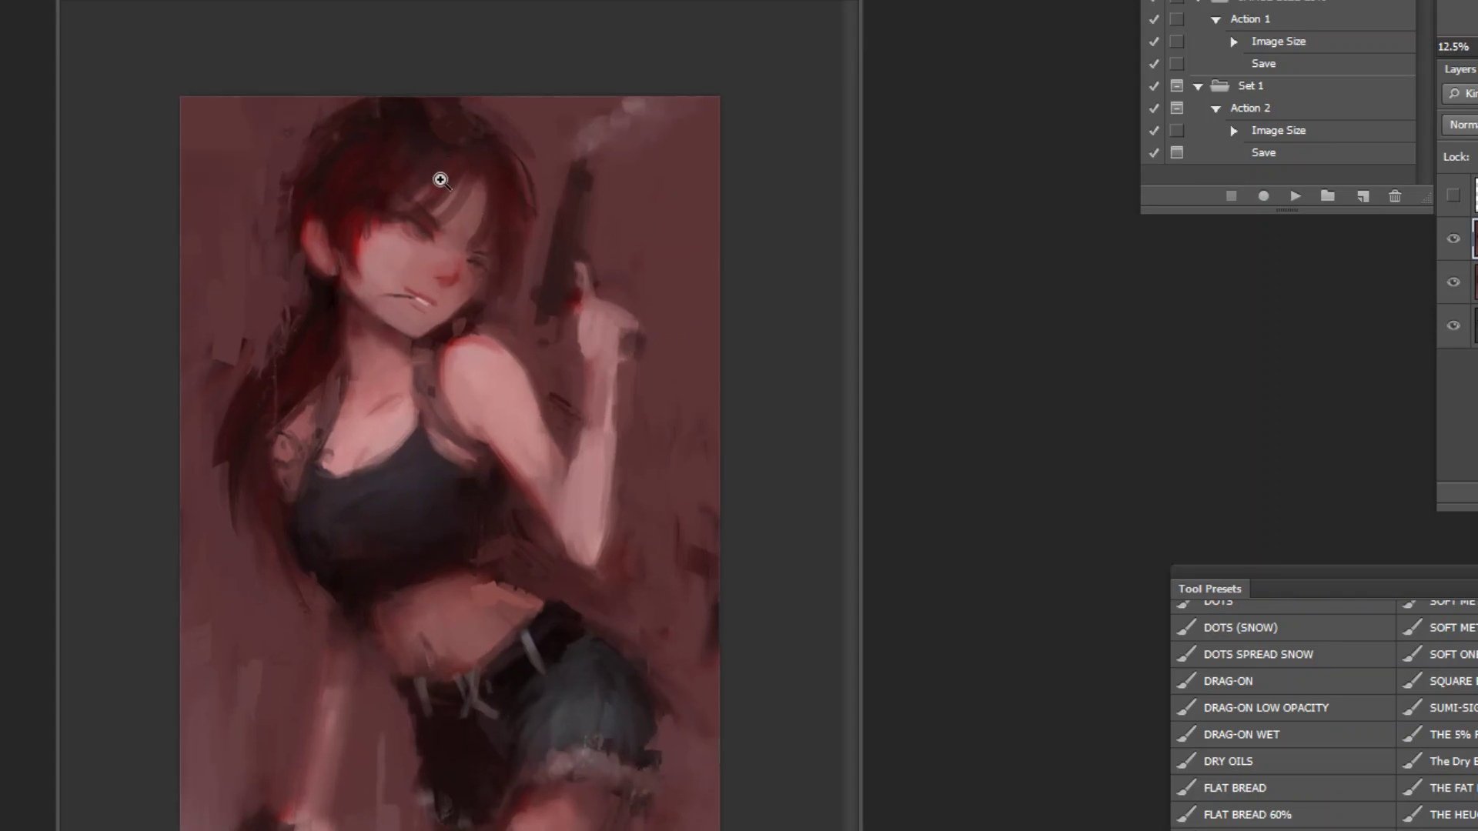
alt+click(610, 436)
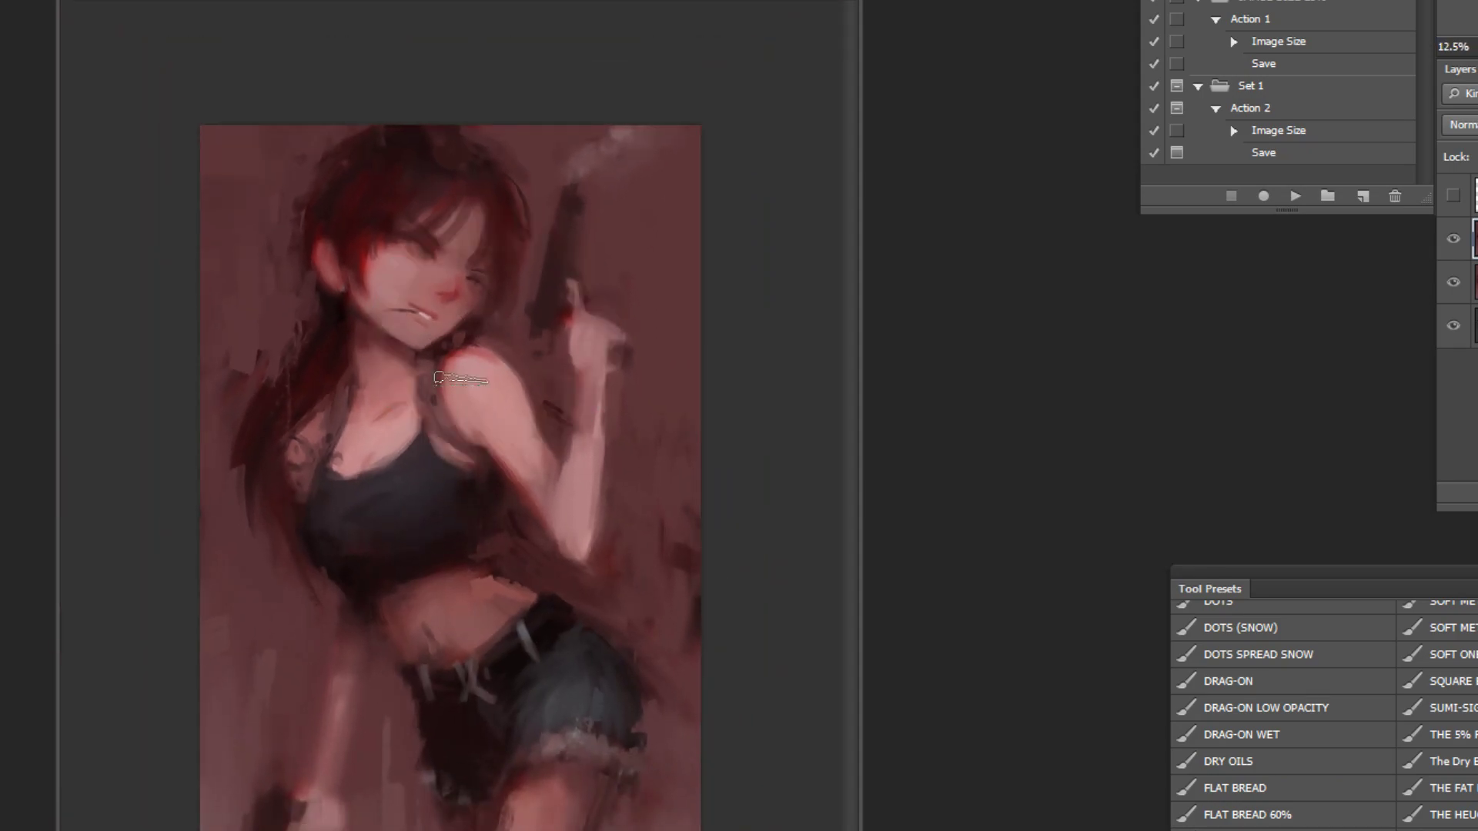
alt+click(317, 327)
drag(330, 286, 311, 306)
Step: Select the ear area freehand and duplicate it to a new layer
click(1457, 197)
click(1458, 196)
key(z)
click(320, 160)
click(274, 123)
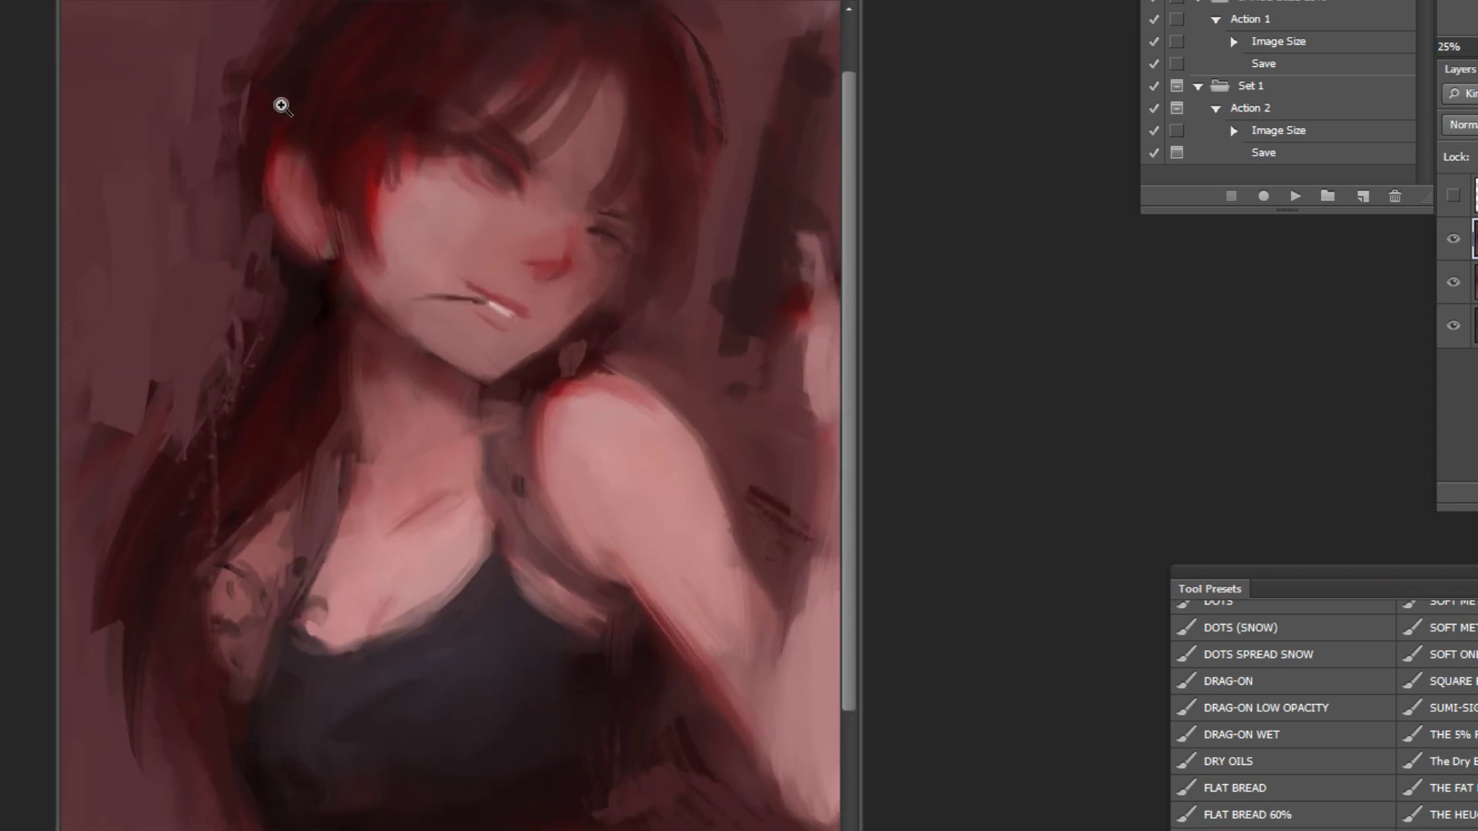
click(274, 109)
mouse_move(277, 123)
mouse_down()
mouse_move(321, 328)
mouse_move(362, 146)
mouse_up()
key(ctrl+j)
Step: Rotate the copied ear, shrink it slightly and move it closer to the face
key(ctrl+t)
drag(689, 466, 589, 534)
drag(304, 279, 355, 268)
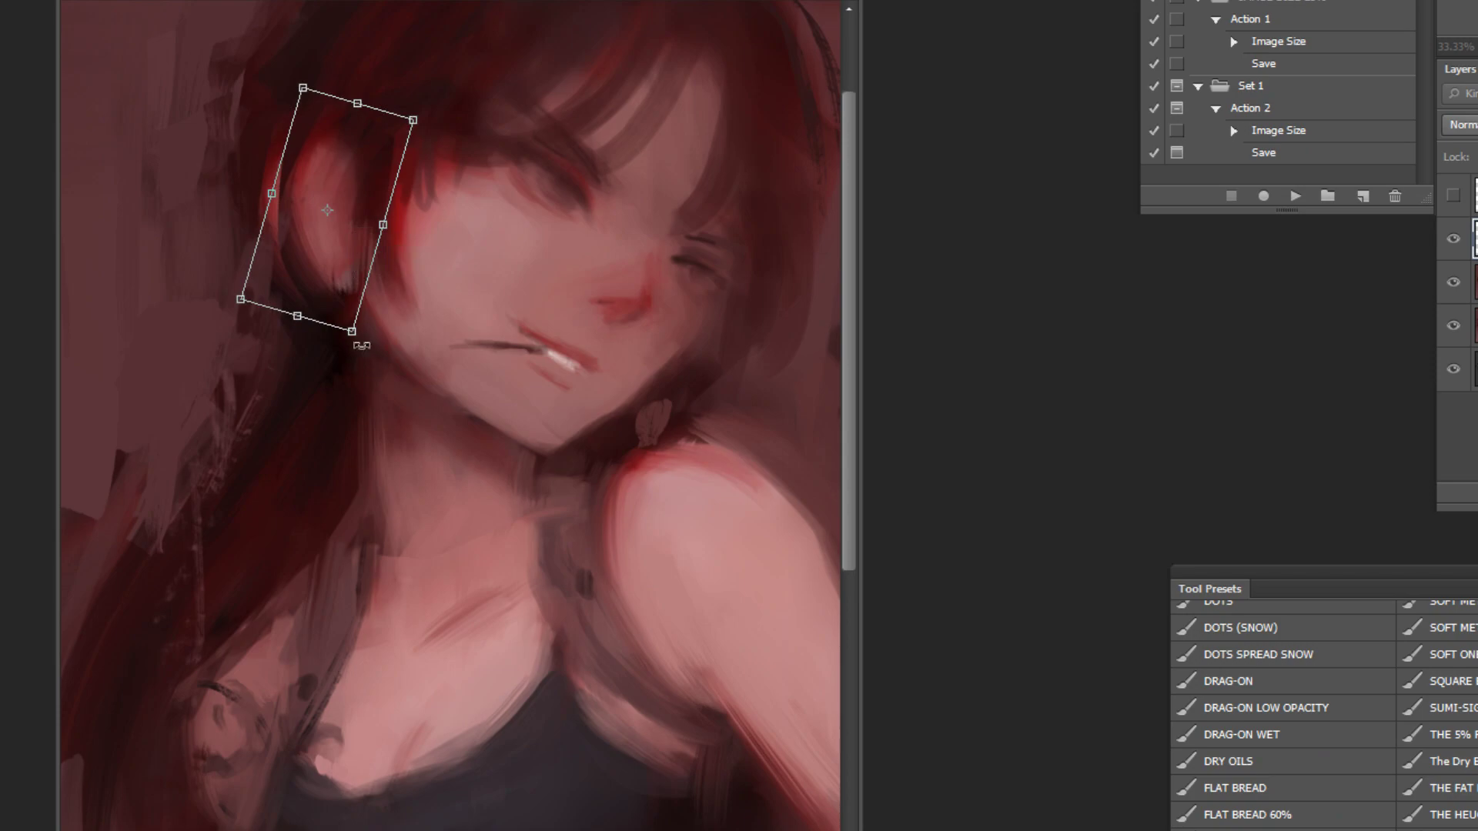
drag(351, 331, 348, 318)
drag(339, 264, 346, 259)
key(Return)
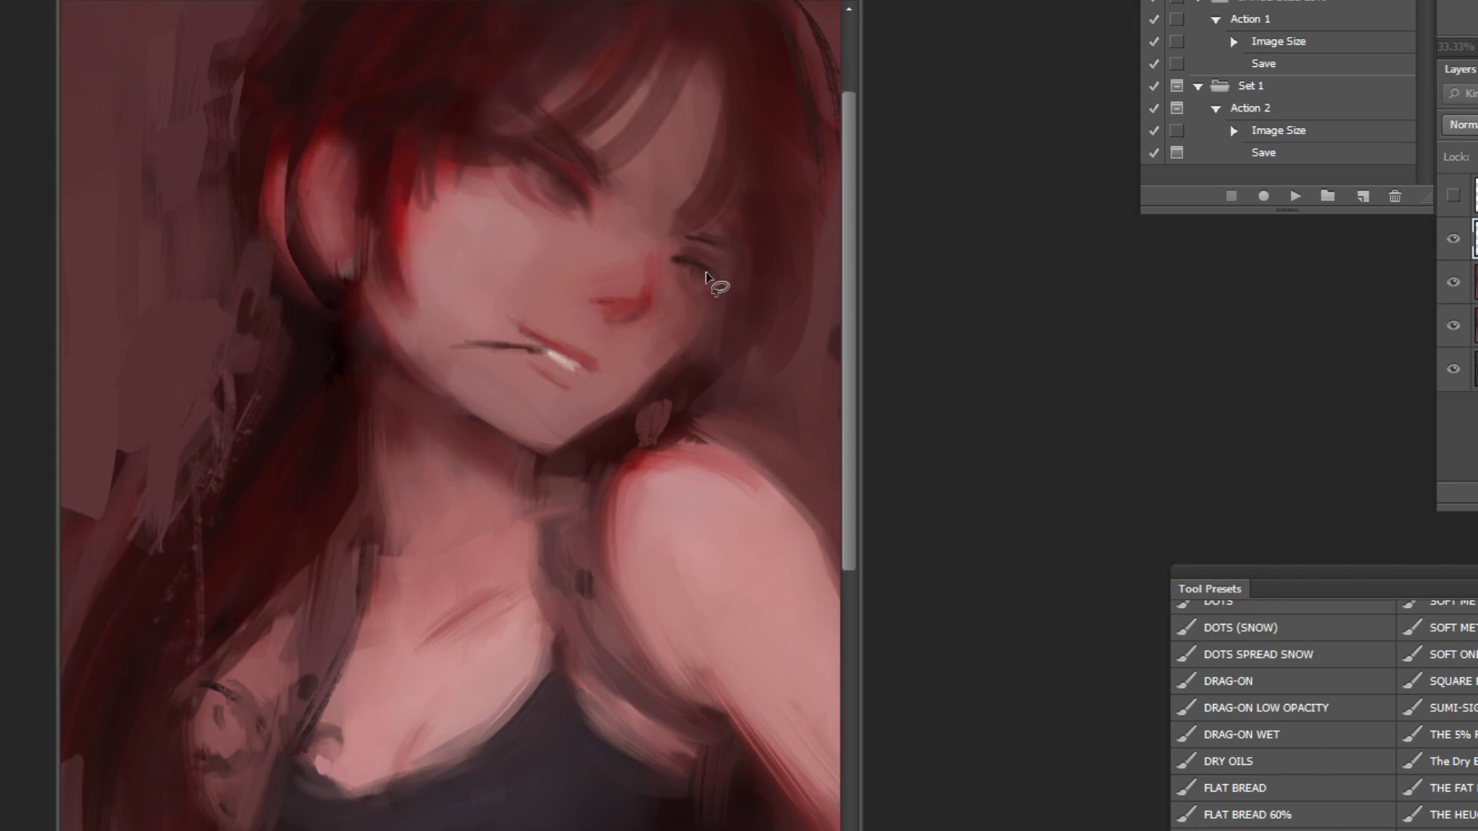
Step: Cover the leftover edge of the original ear with a dark color sampled from the hair above it
alt+click(284, 105)
mouse_move(282, 123)
mouse_down()
mouse_move(287, 262)
mouse_move(283, 231)
mouse_up()
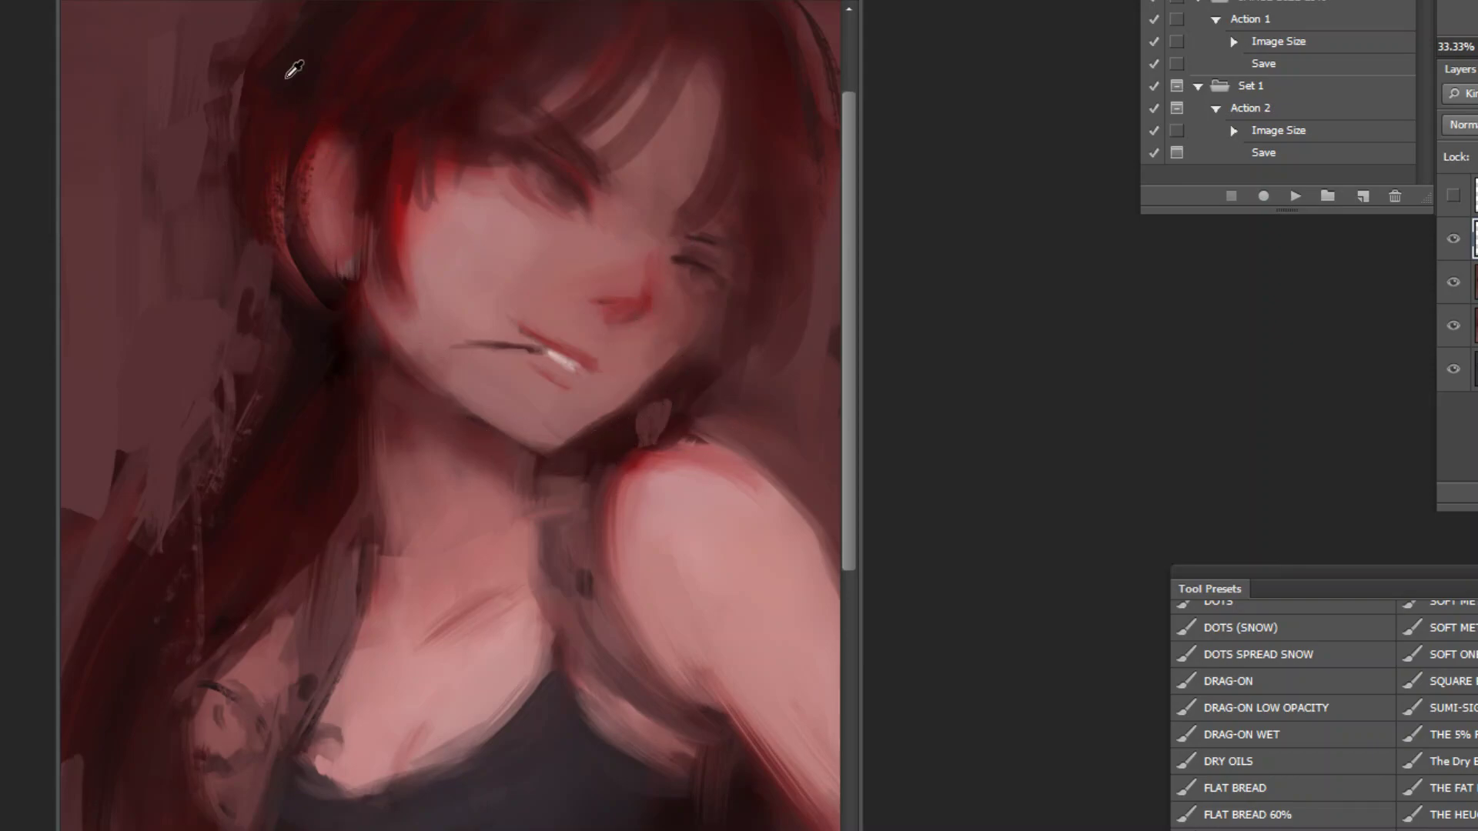
click(279, 248)
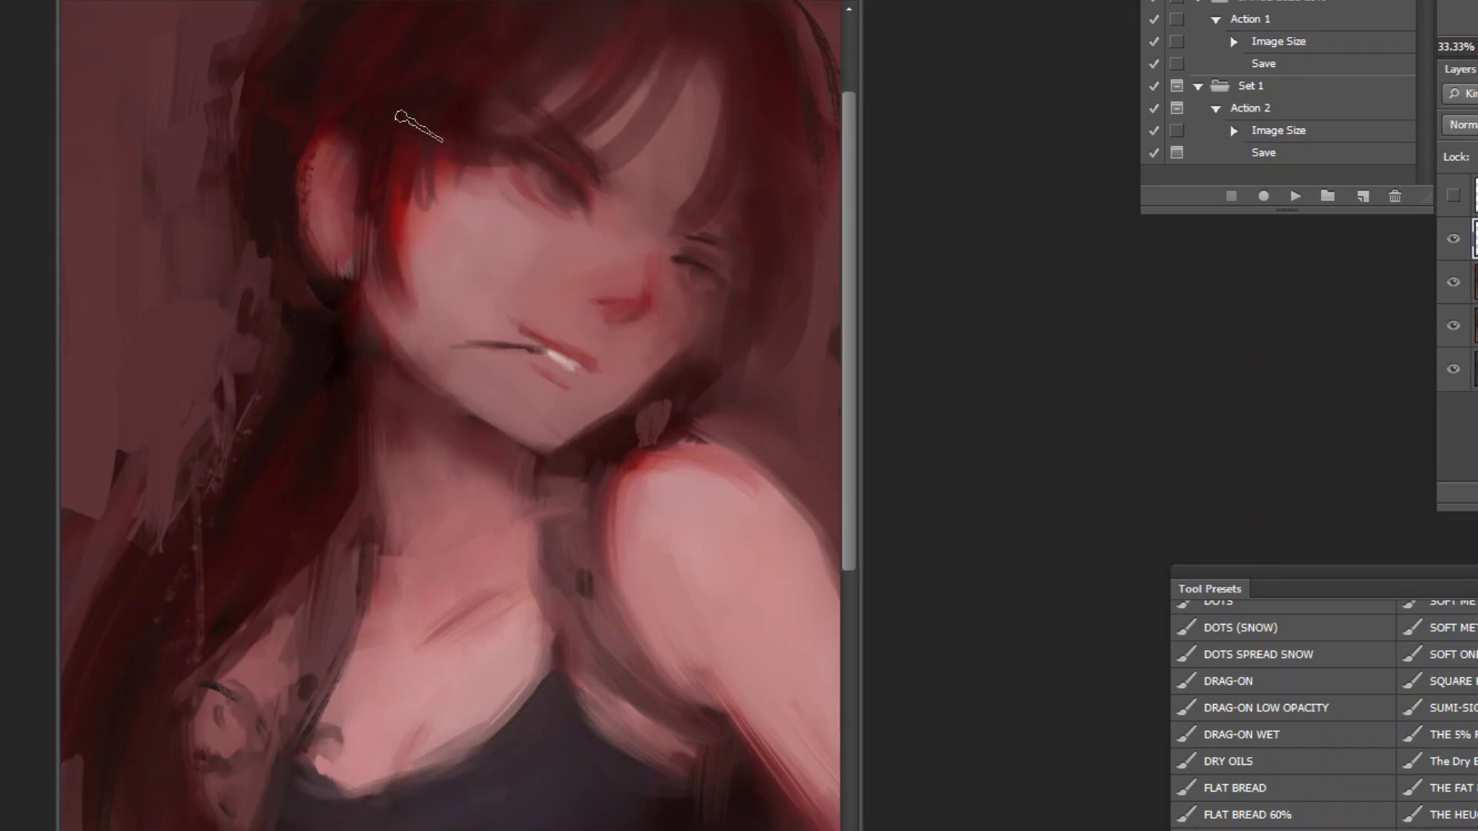
key(ctrl+minus)
key(ctrl+minus)
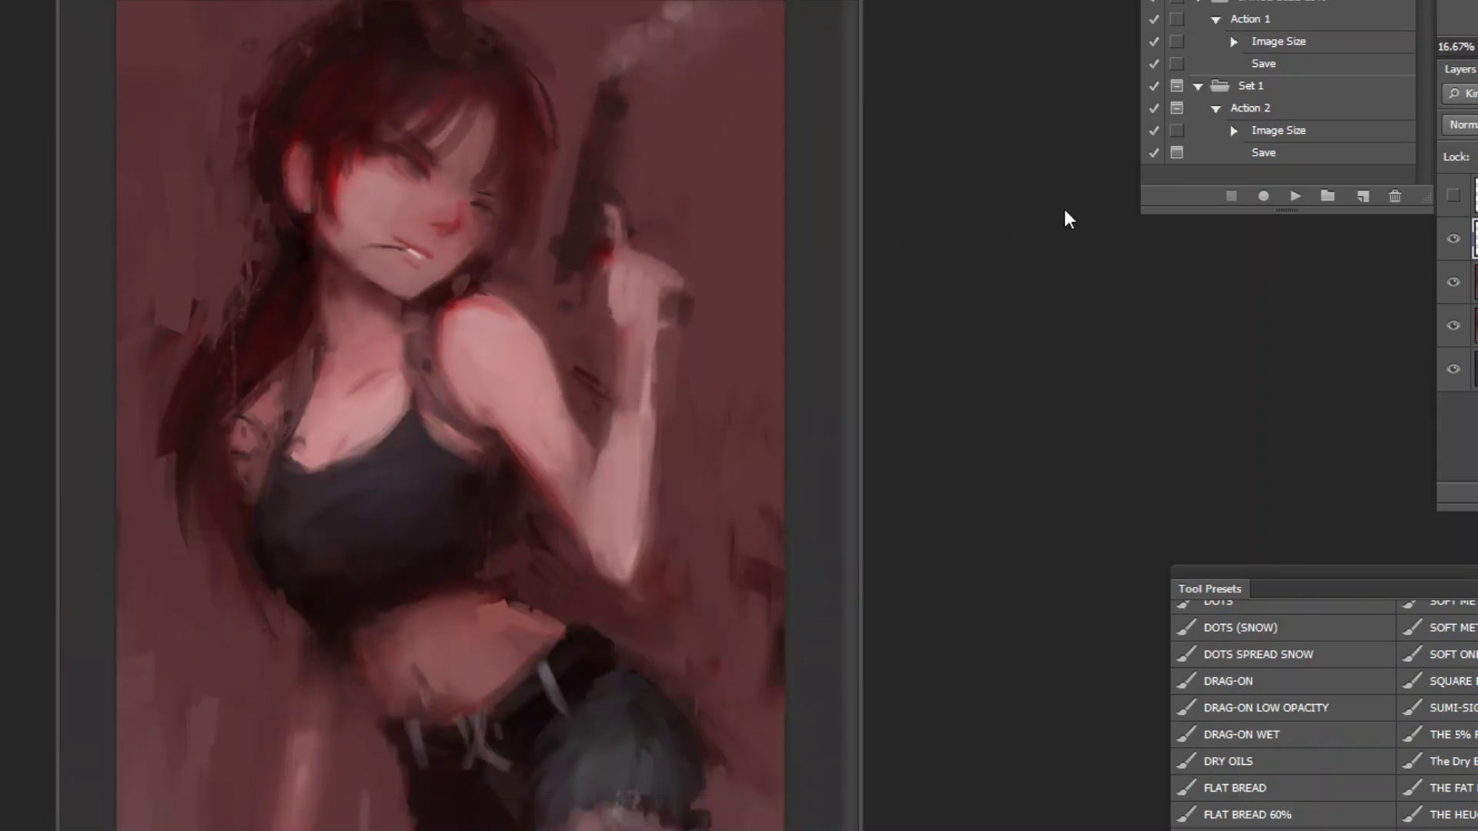
Step: Flip the canvas horizontally and merge the copied ear layer into the painting layer below
click(1297, 197)
scroll(646, 86, up, 3)
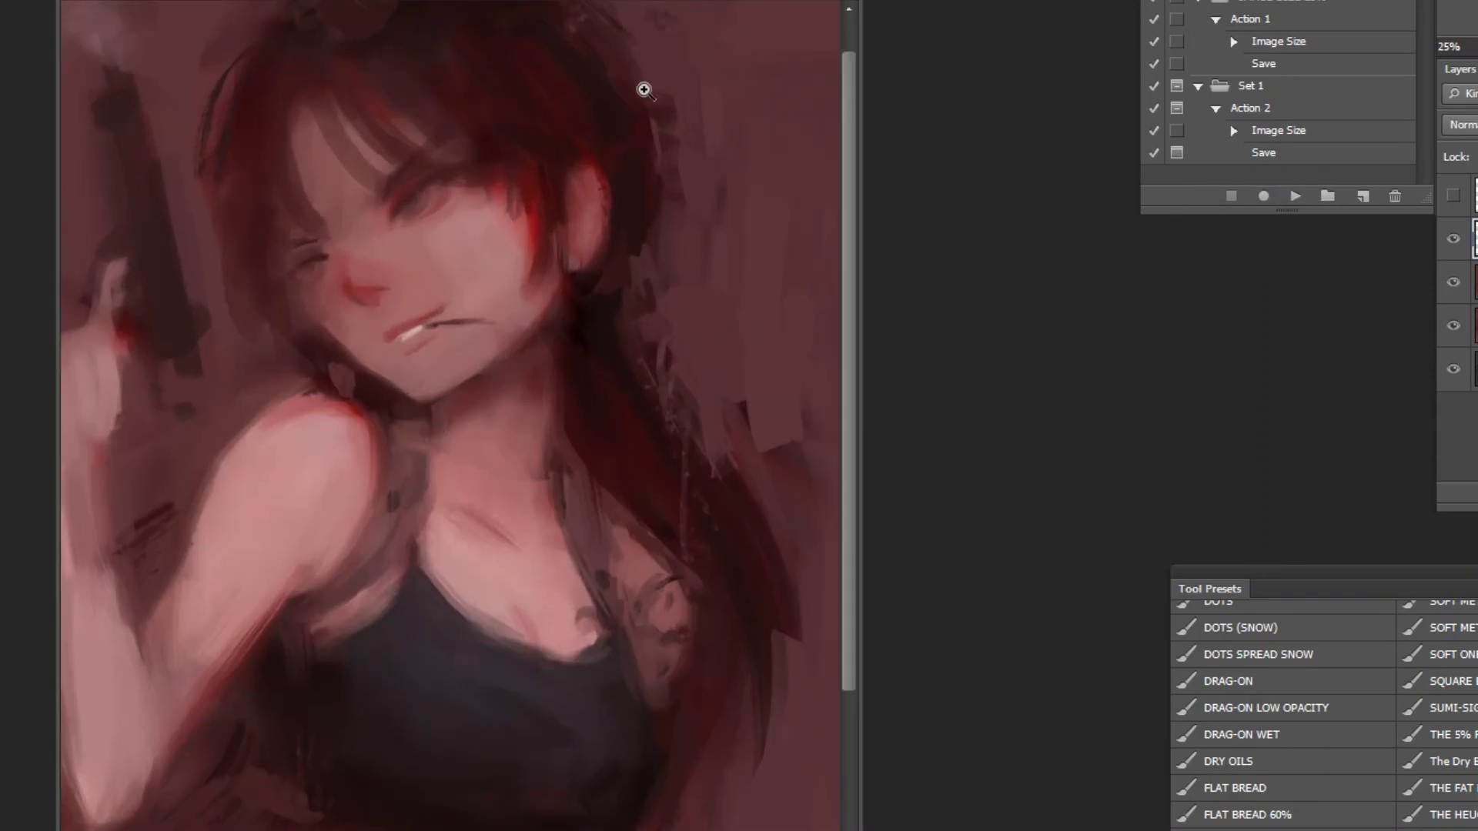
key(ctrl+minus)
key(ctrl+minus)
key(ctrl+minus)
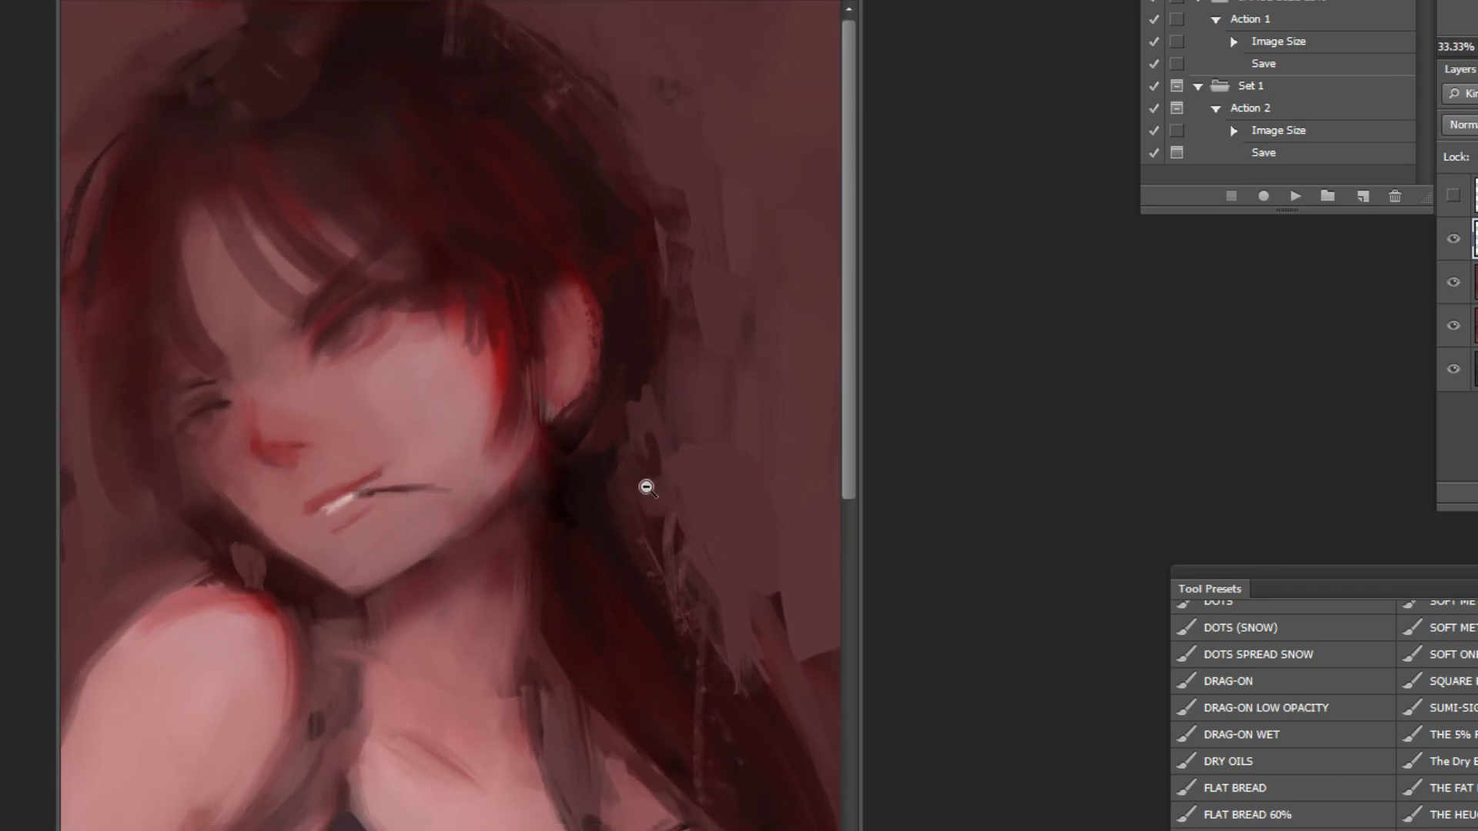
key(ctrl+e)
key(ctrl+plus)
key(ctrl+plus)
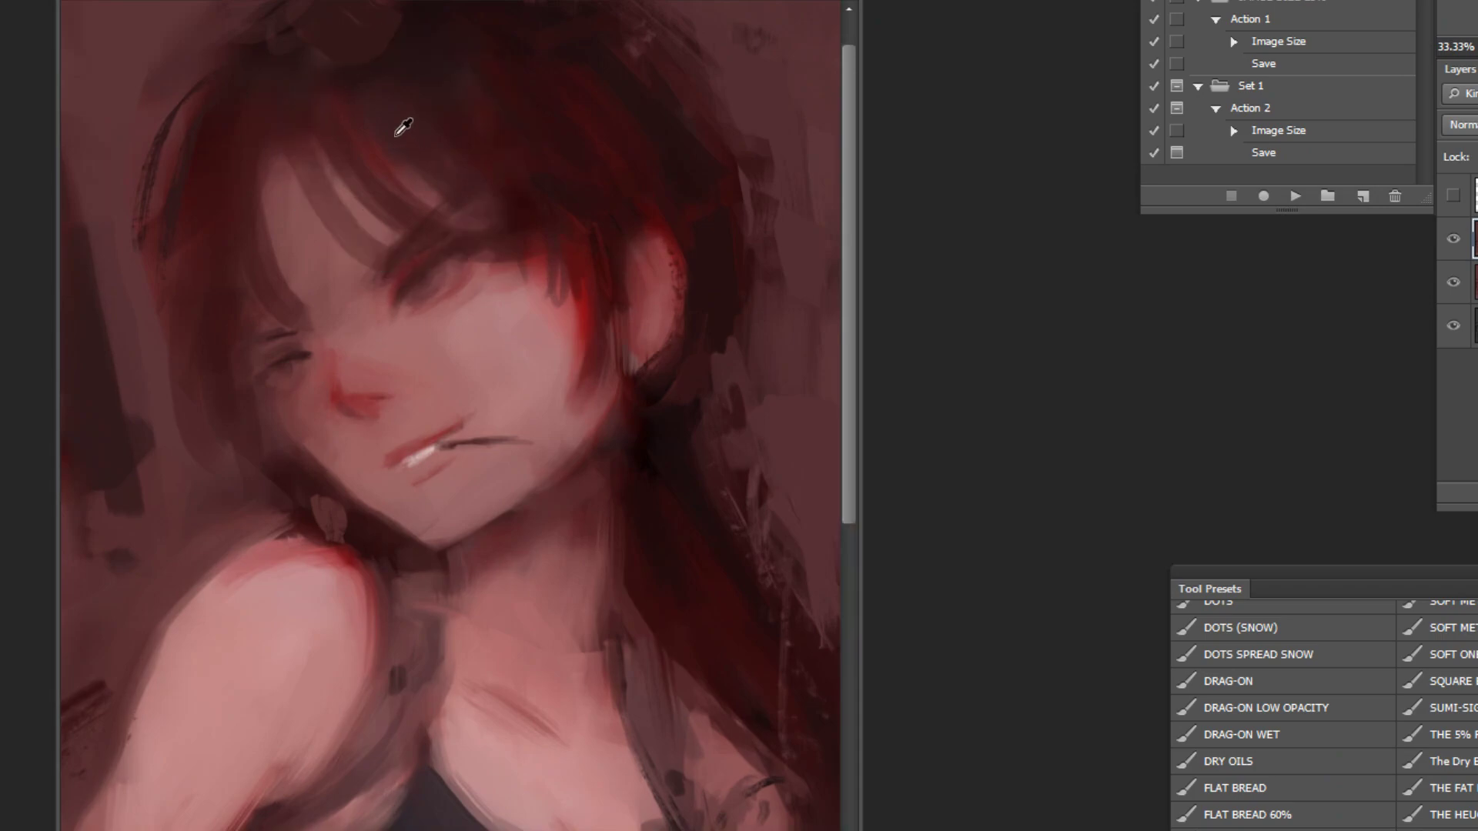
Step: Paint dark fringe strands above the brow with a color sampled from the hair behind the ear
alt+click(696, 270)
mouse_move(454, 195)
mouse_down()
mouse_move(529, 252)
mouse_move(550, 231)
mouse_up()
alt+click(419, 145)
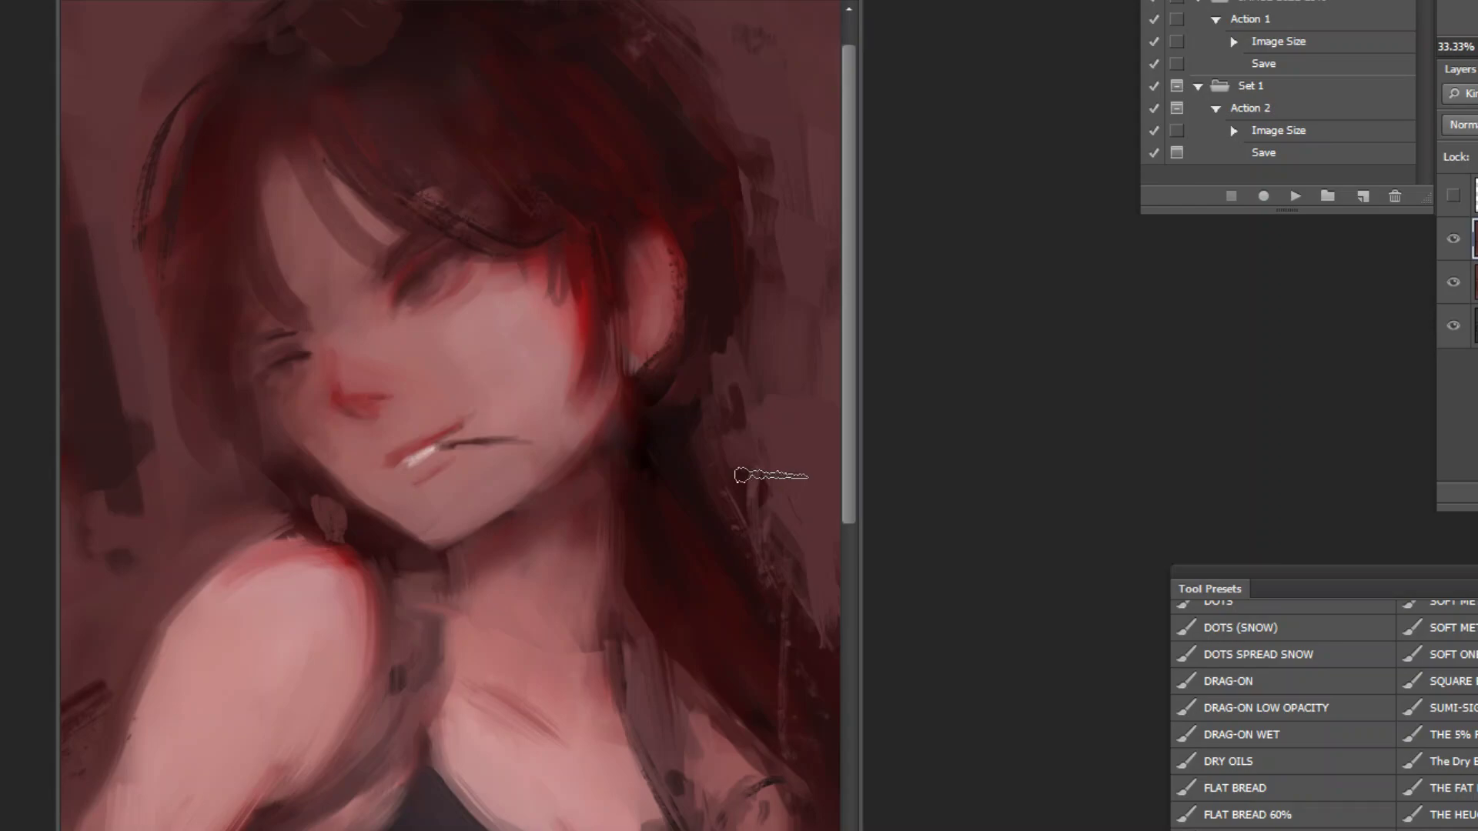
Step: Rework the jaw edge below the ear with colors sampled nearby, undoing unwanted strokes
alt+click(634, 408)
key(ctrl+z)
drag(599, 374, 578, 451)
alt+click(634, 404)
alt+click(588, 451)
mouse_move(617, 386)
mouse_down()
mouse_move(620, 408)
mouse_move(559, 491)
mouse_up()
drag(612, 416, 539, 504)
key(ctrl+alt+z)
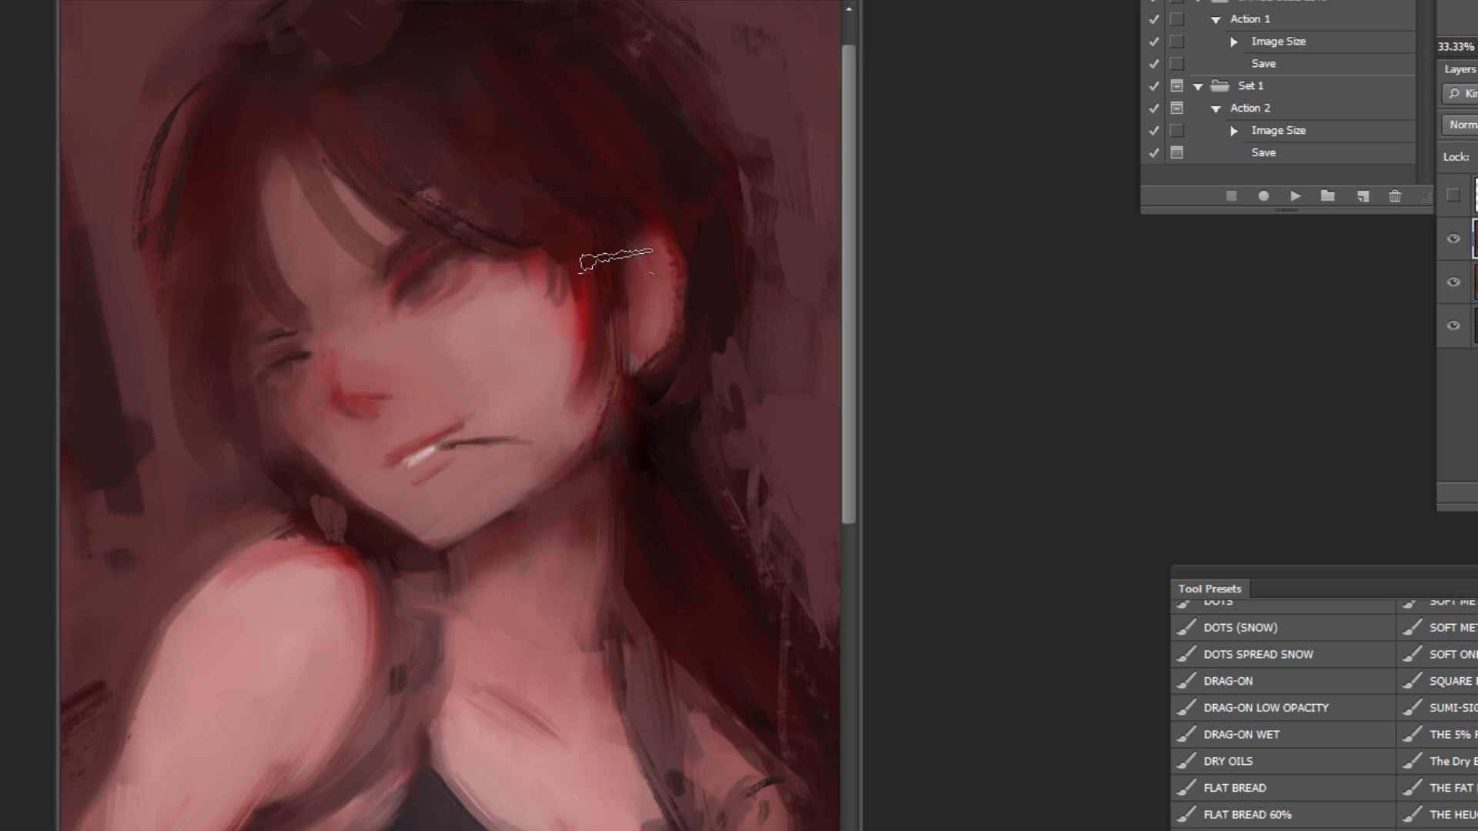
Step: Repaint the crown, a light gap in the fringe and a dark shape between hair and gun with sampled colors
ctrl+alt+click(743, 223)
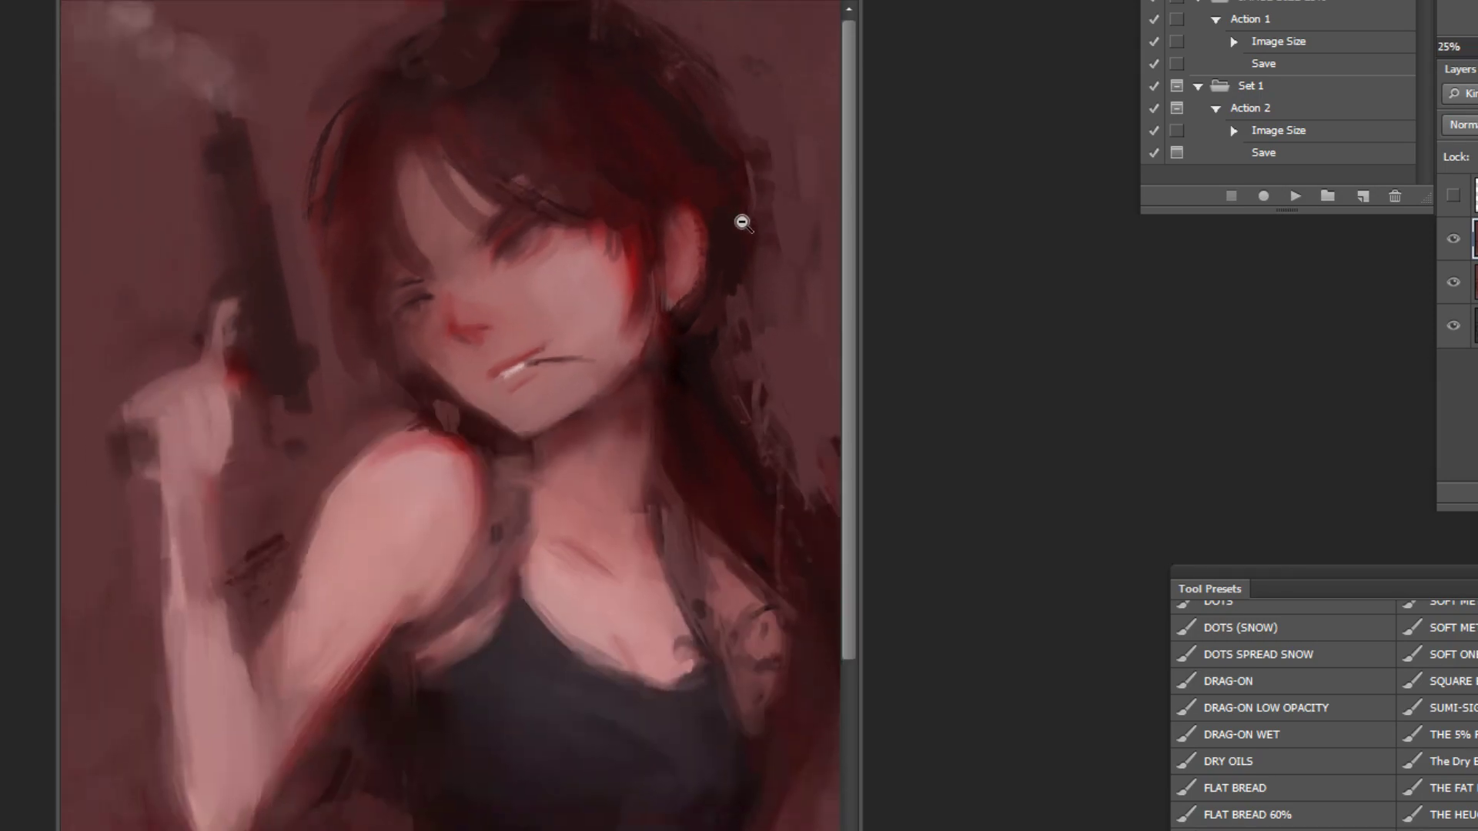
alt+click(743, 223)
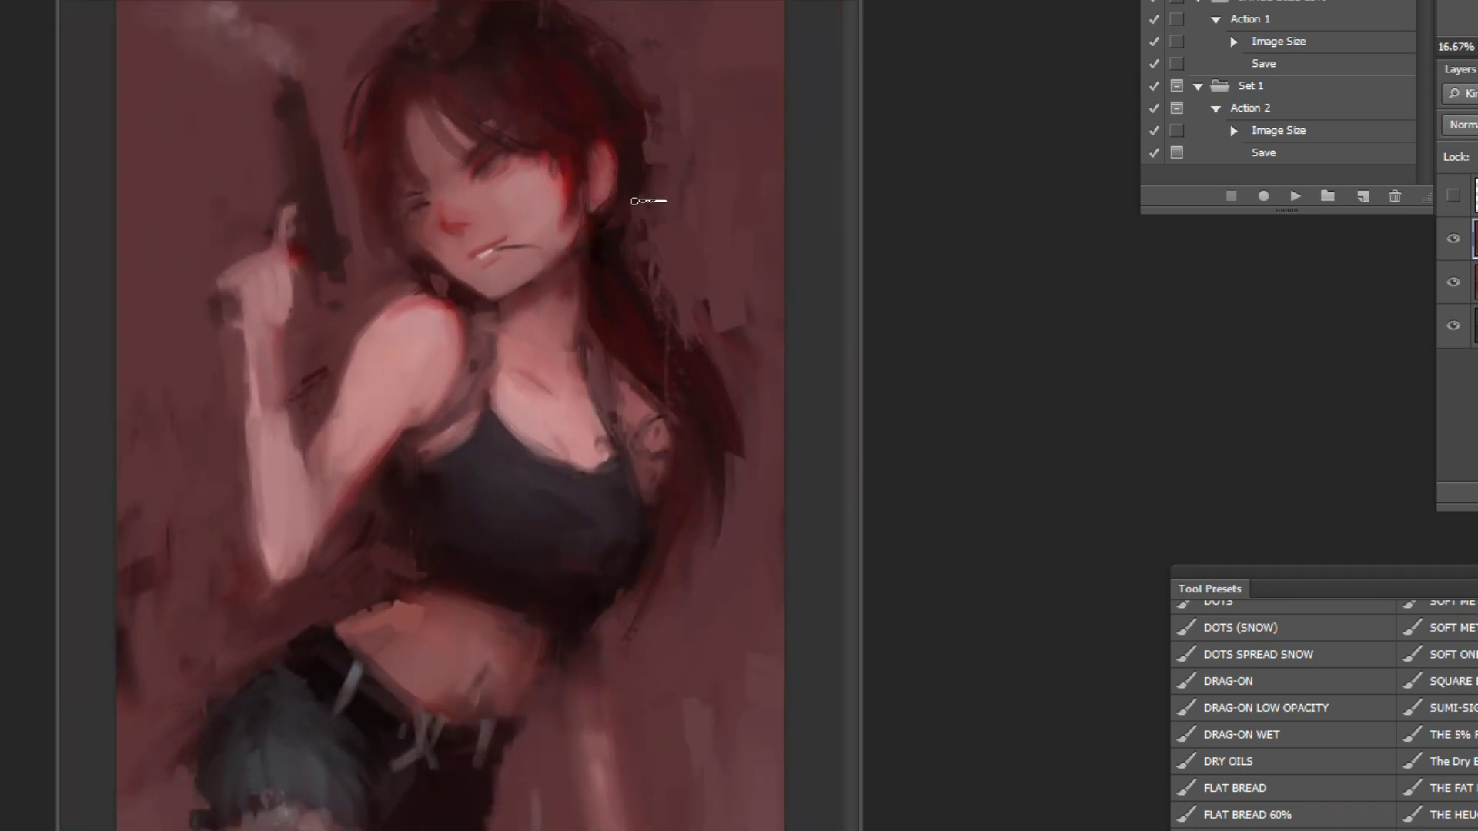
drag(631, 34, 590, 18)
alt+click(418, 135)
mouse_move(394, 94)
mouse_down()
mouse_move(403, 156)
mouse_move(353, 149)
mouse_up()
alt+click(365, 130)
alt+click(304, 157)
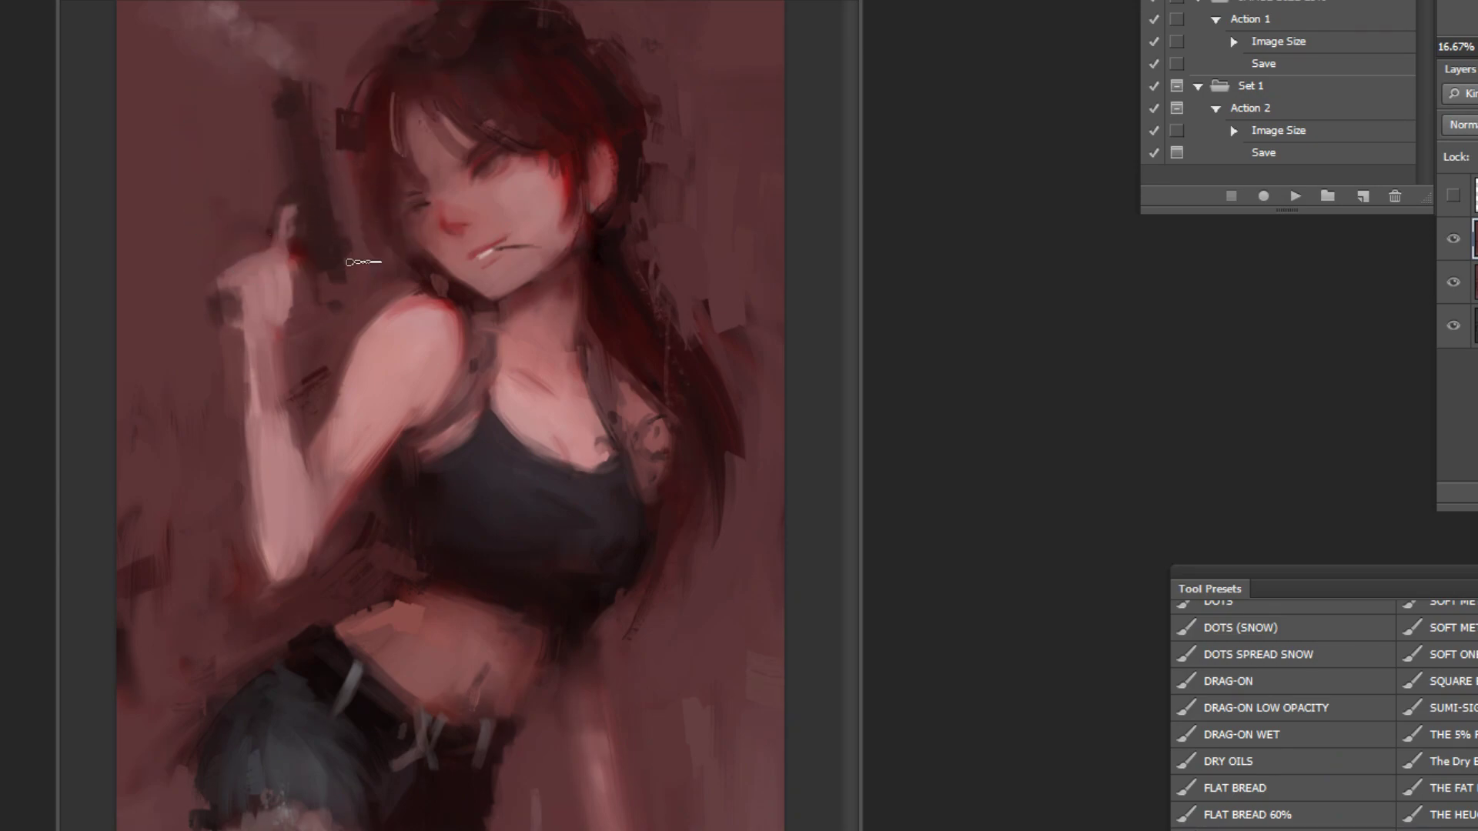
Step: Try to draw a large circular curve around the forearm, waist and hip with a sampled color
alt+click(658, 366)
alt+click(658, 366)
alt+click(652, 463)
ctrl+click(571, 570)
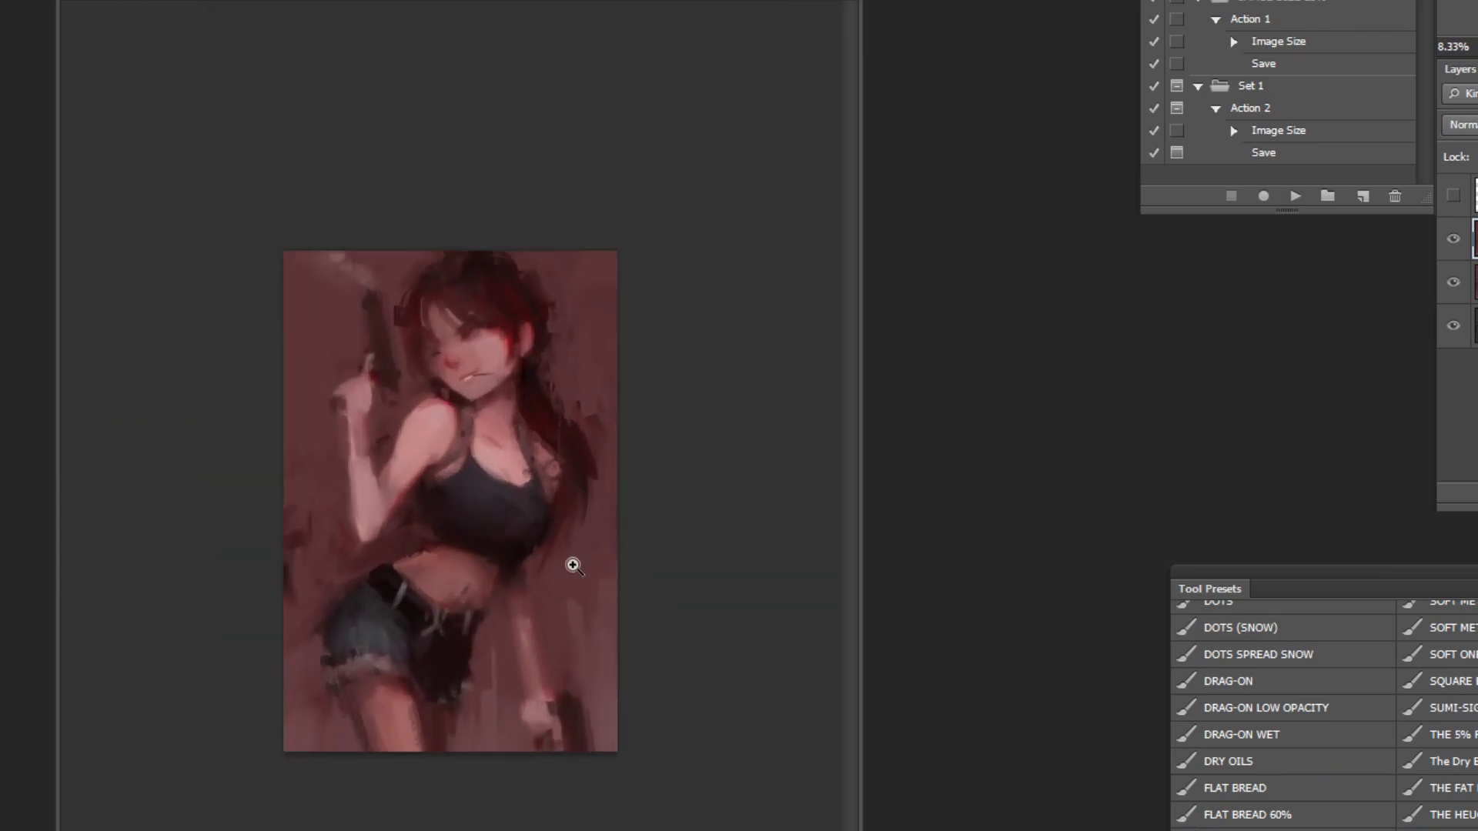
ctrl+click(597, 582)
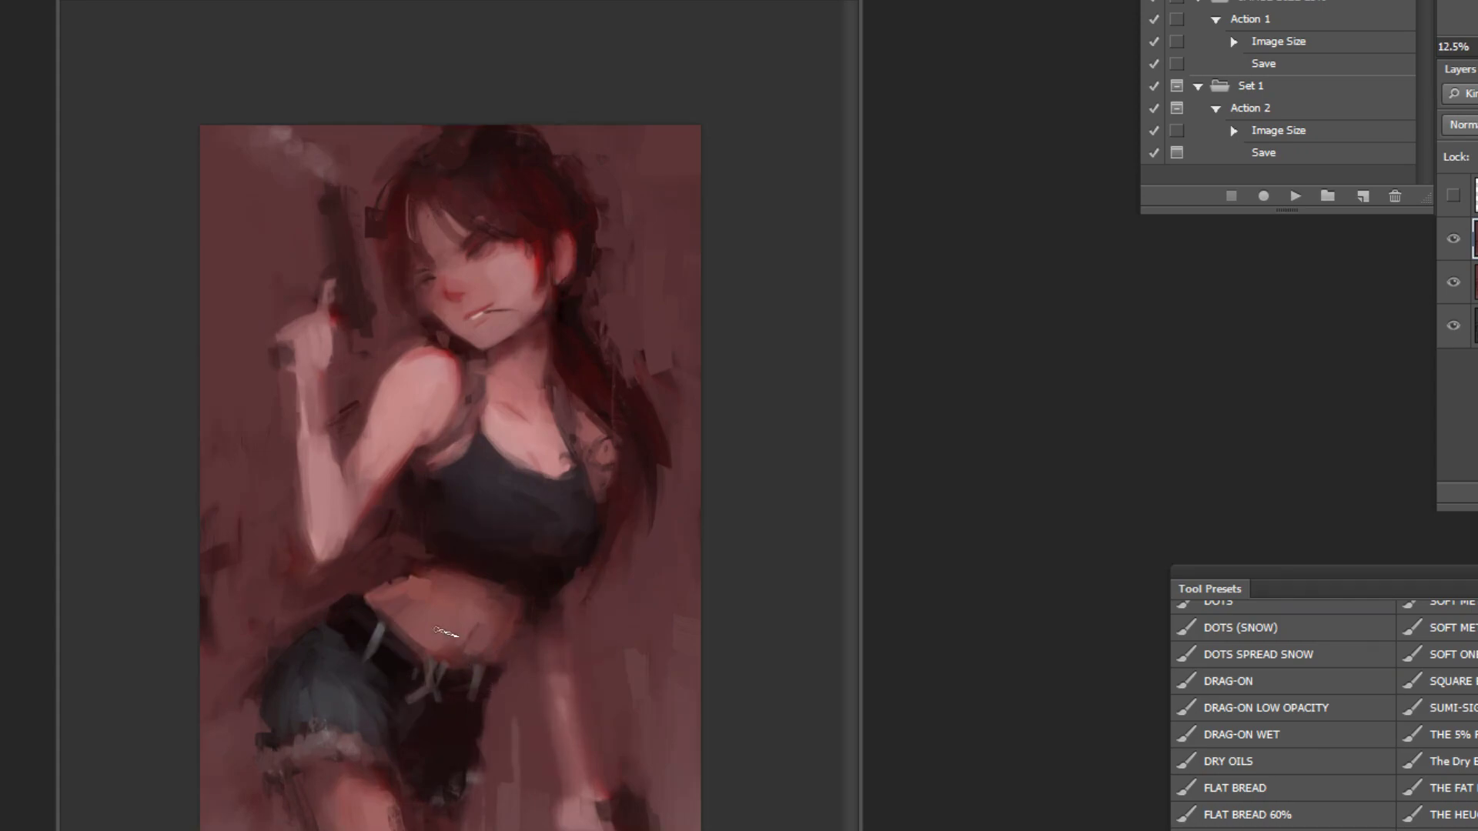
alt+click(373, 630)
mouse_move(318, 428)
mouse_down()
mouse_move(187, 457)
mouse_move(347, 726)
mouse_move(440, 585)
mouse_move(316, 410)
mouse_up()
mouse_move(342, 725)
mouse_down()
mouse_move(469, 538)
mouse_move(417, 415)
mouse_up()
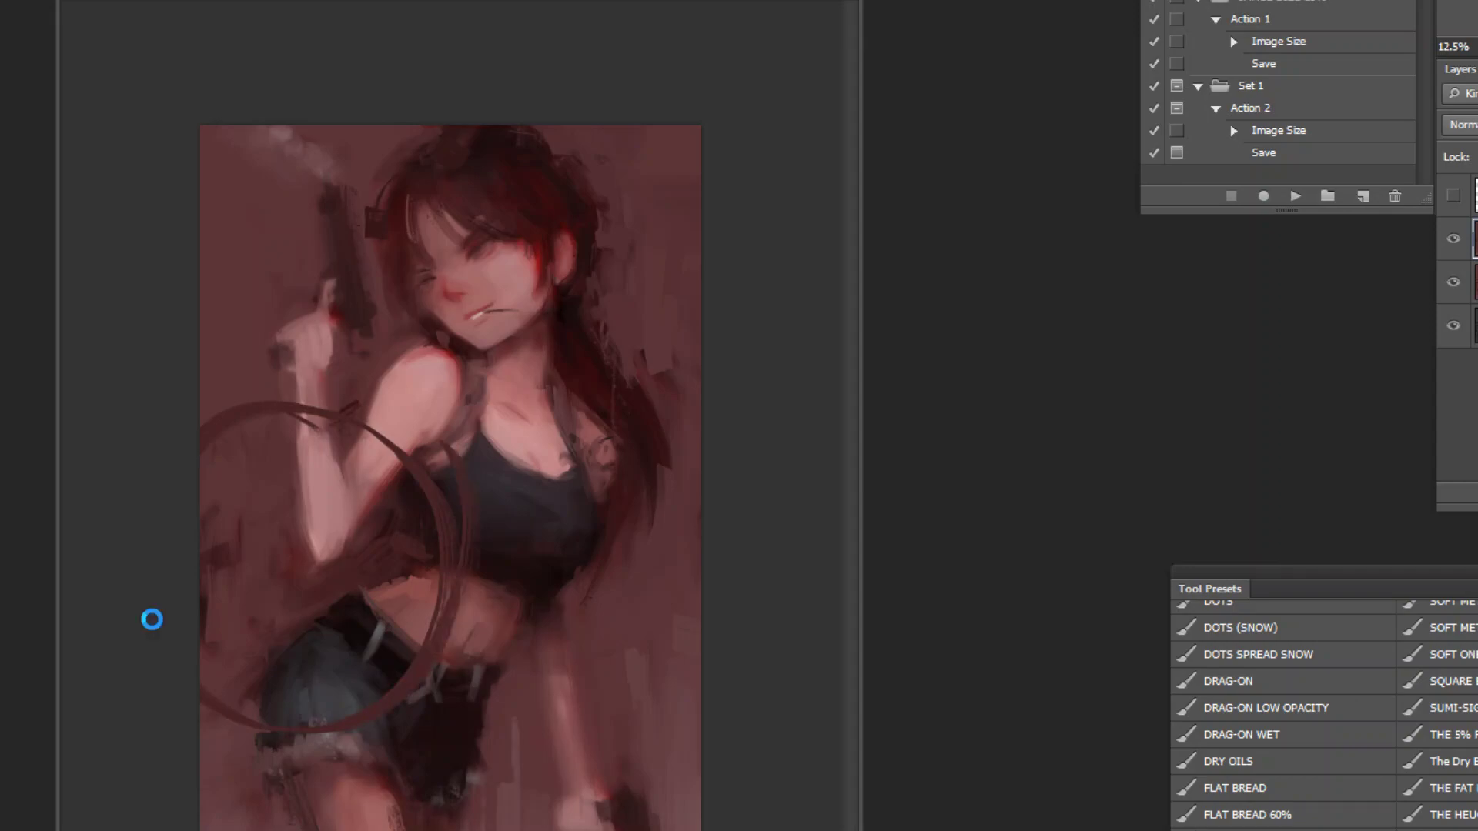
key(ctrl+z)
mouse_move(419, 639)
mouse_down()
mouse_move(403, 467)
mouse_move(332, 362)
mouse_up()
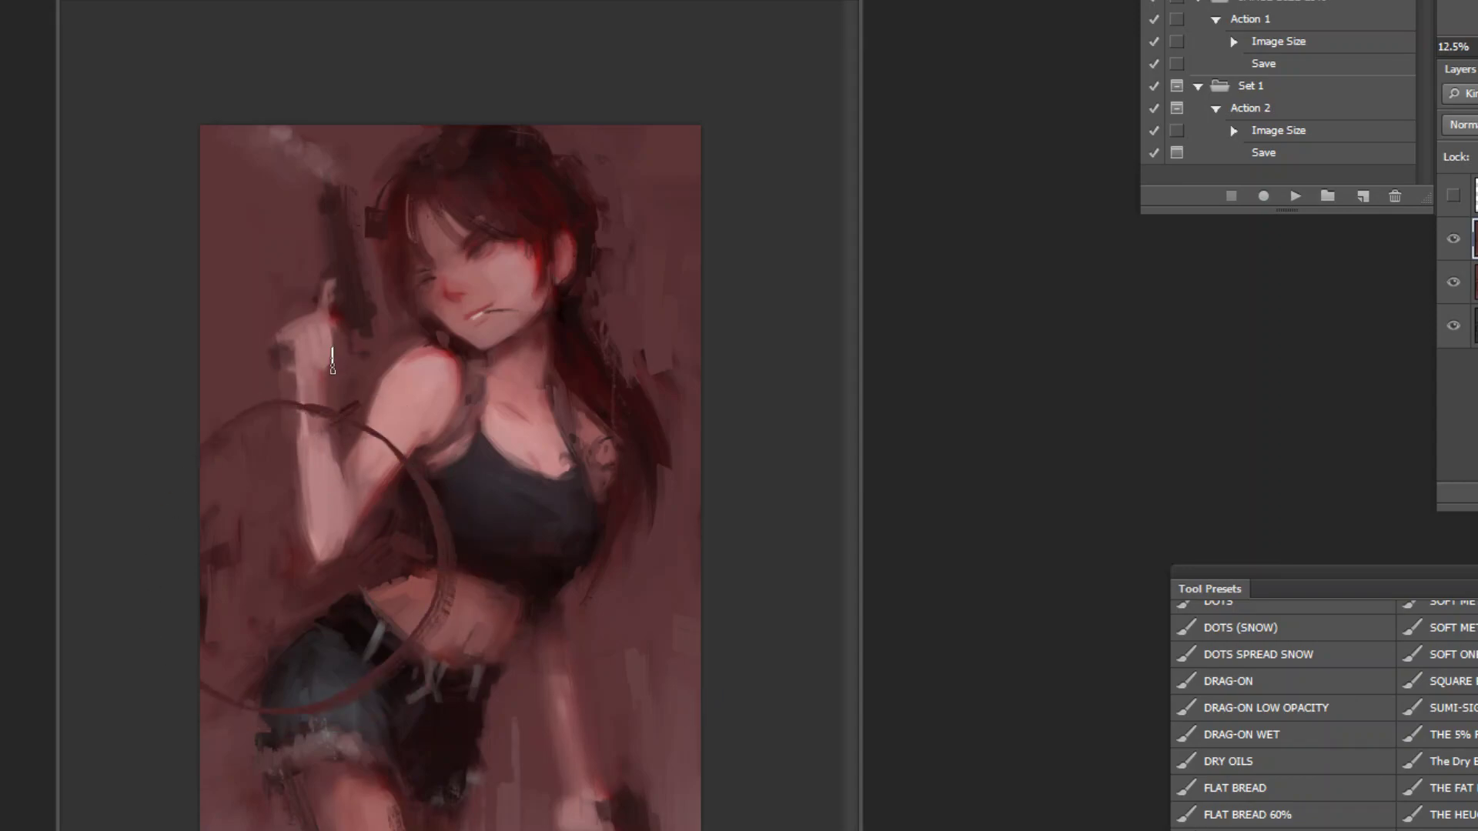
key(ctrl+z)
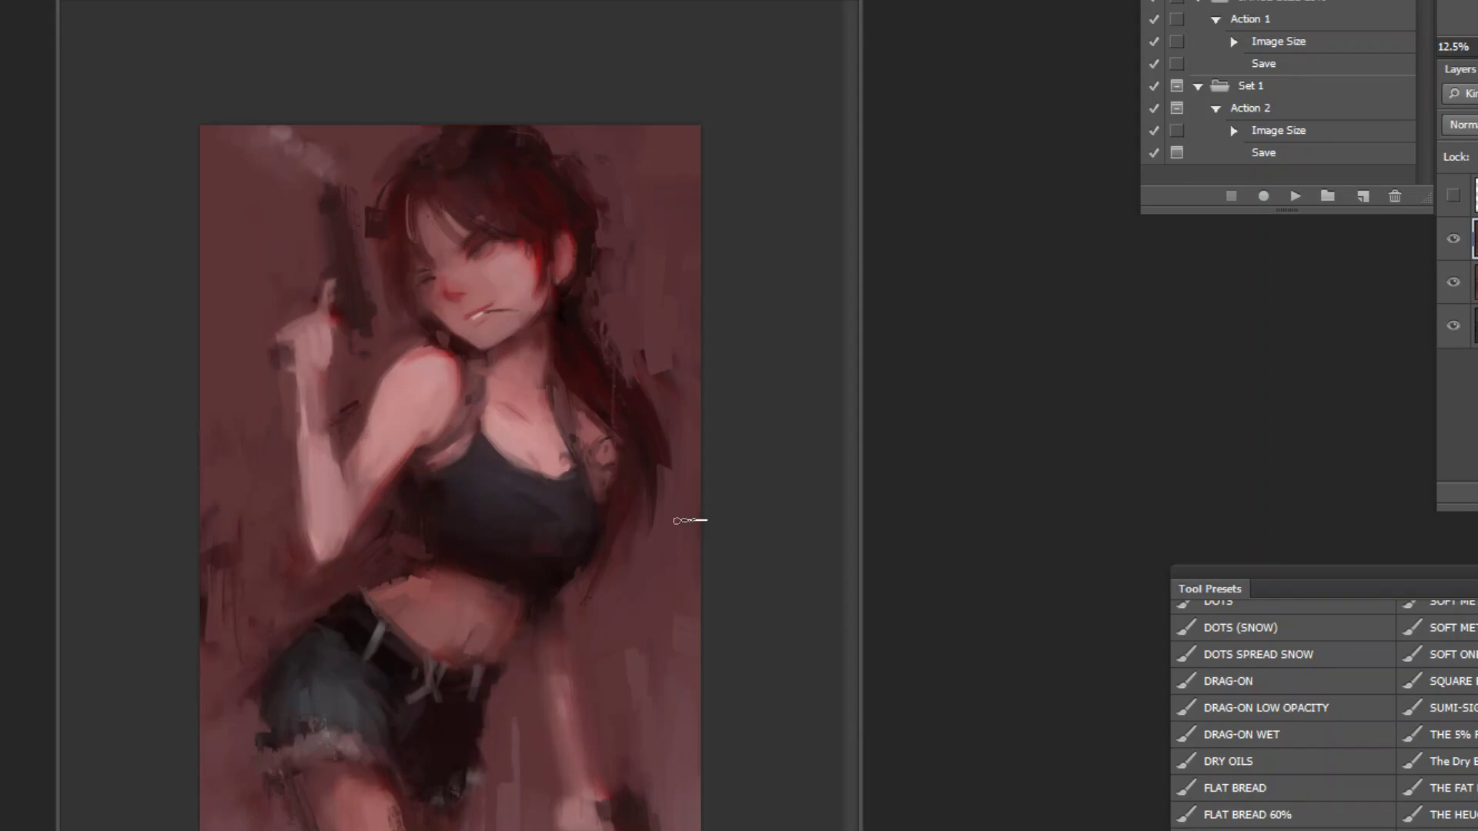
Step: Repaint the background beside the lower ponytail using a larger brush and colors sampled around it
key(])
key(])
key(])
alt+click(686, 460)
mouse_move(668, 443)
mouse_down()
mouse_move(658, 547)
mouse_move(645, 545)
mouse_up()
alt+click(667, 573)
drag(665, 612, 655, 516)
alt+click(682, 515)
alt+click(654, 607)
drag(661, 584, 664, 517)
Step: Flip the canvas horizontally to work on the mirrored figure
key(z)
click(508, 219)
click(509, 218)
alt+click(624, 465)
alt+click(623, 465)
key(b)
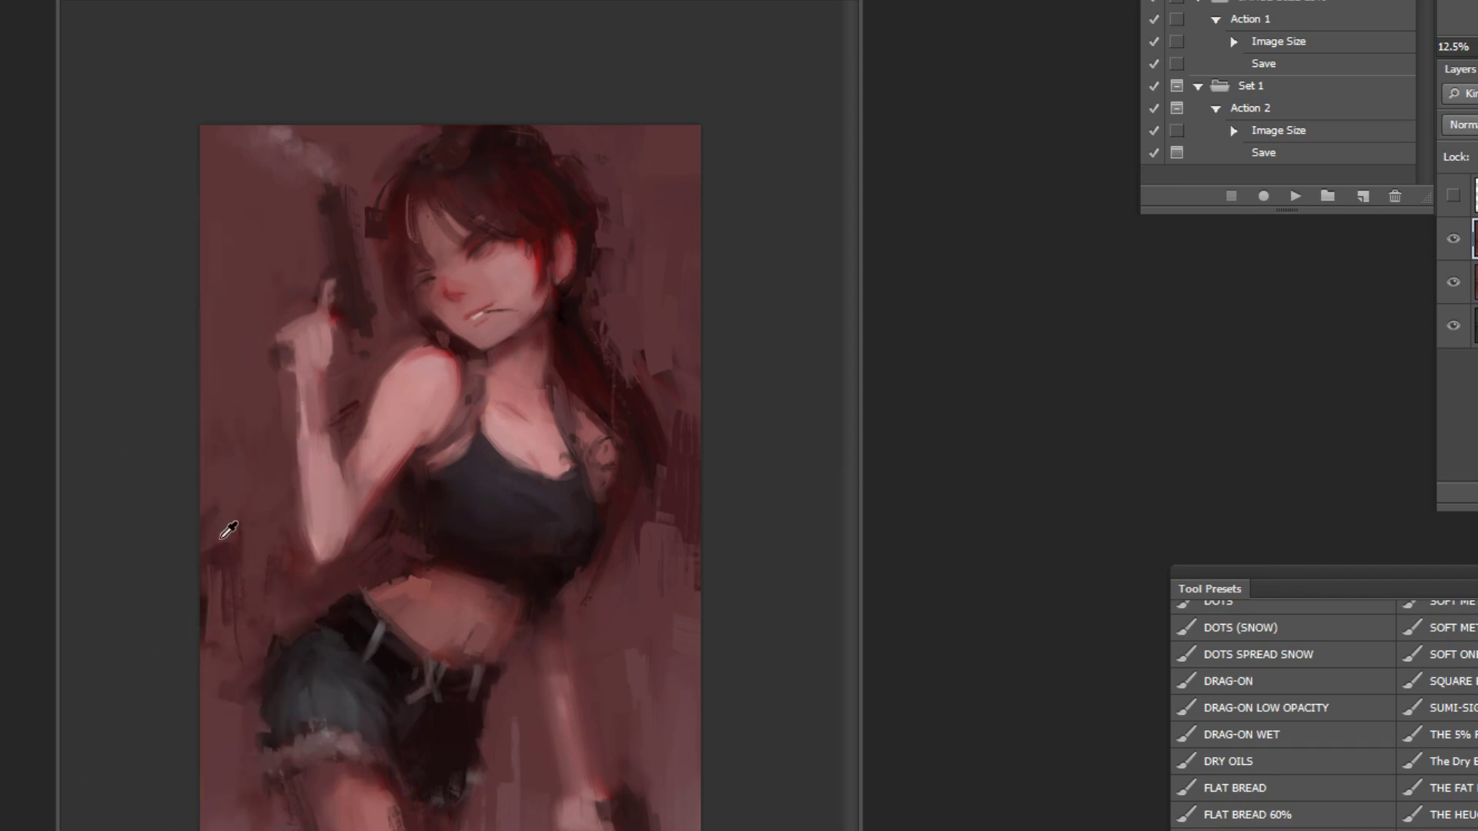
click(1297, 194)
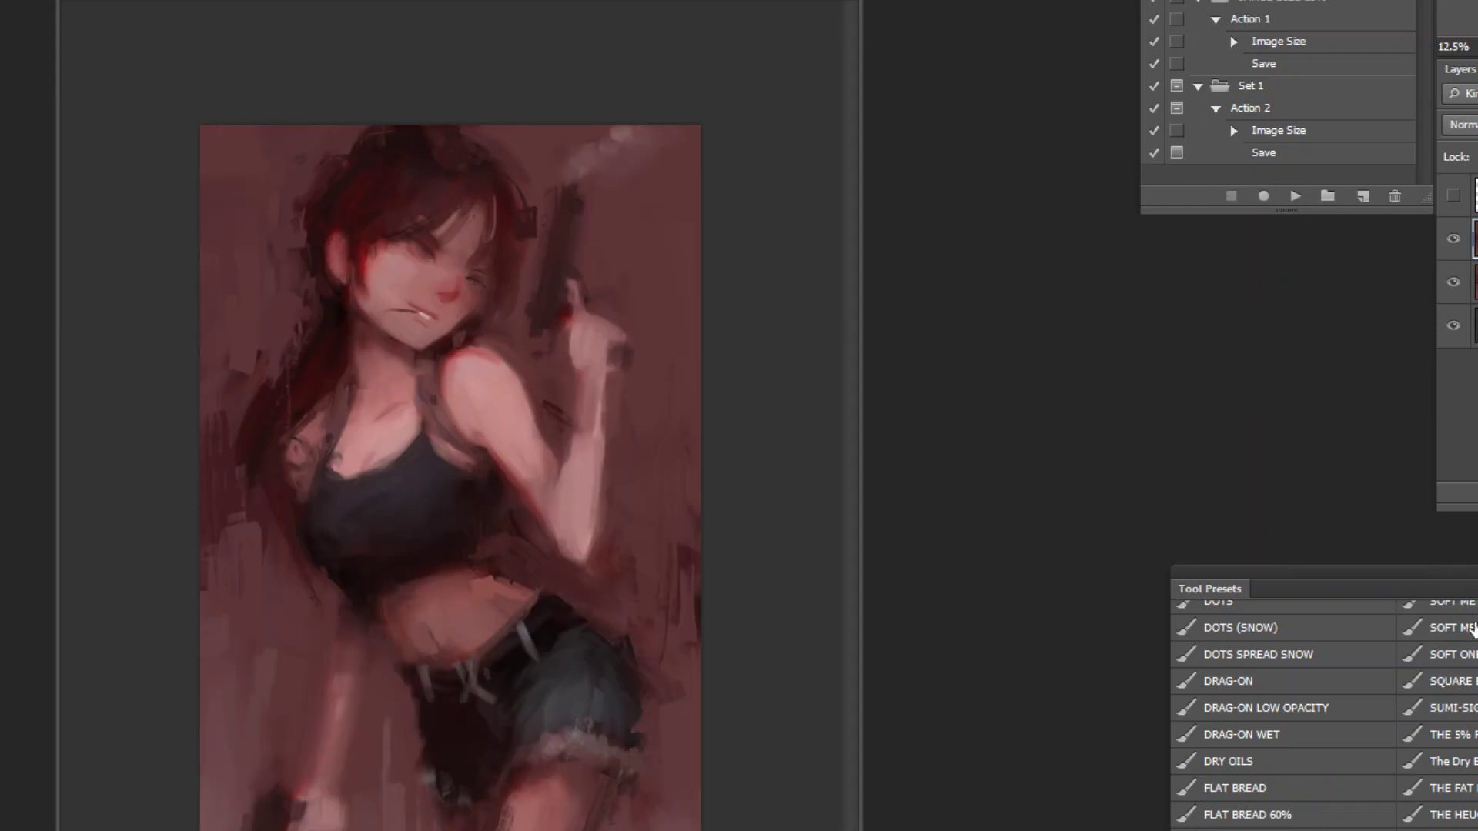
Step: Choose a soft brush preset, set the foreground color to red #dc2326 and paint a flush around the nose
click(1453, 655)
ctrl+click(385, 143)
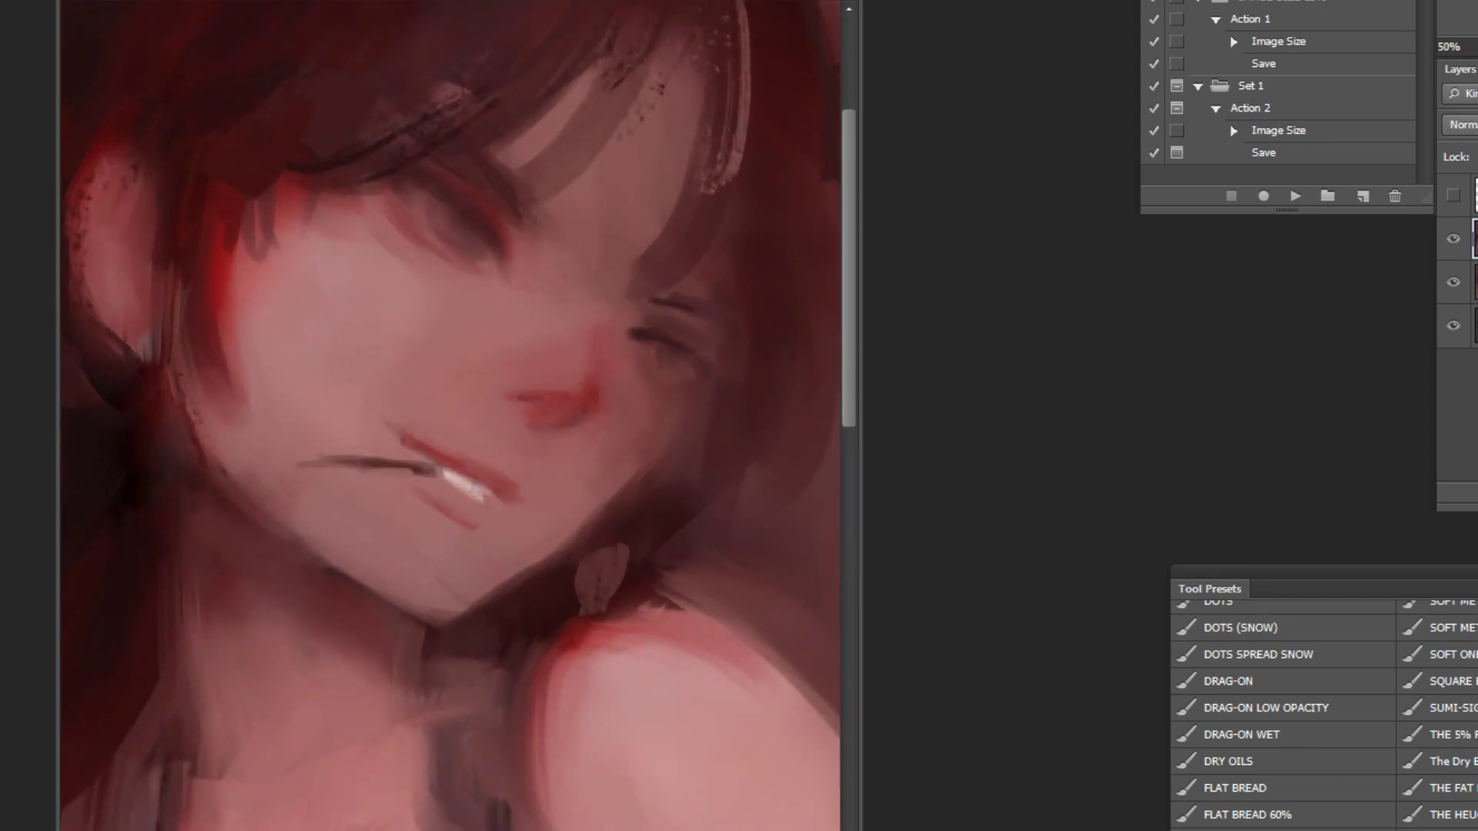
click(216, 1)
click(227, 192)
click(2, 474)
click(1205, 496)
click(1191, 478)
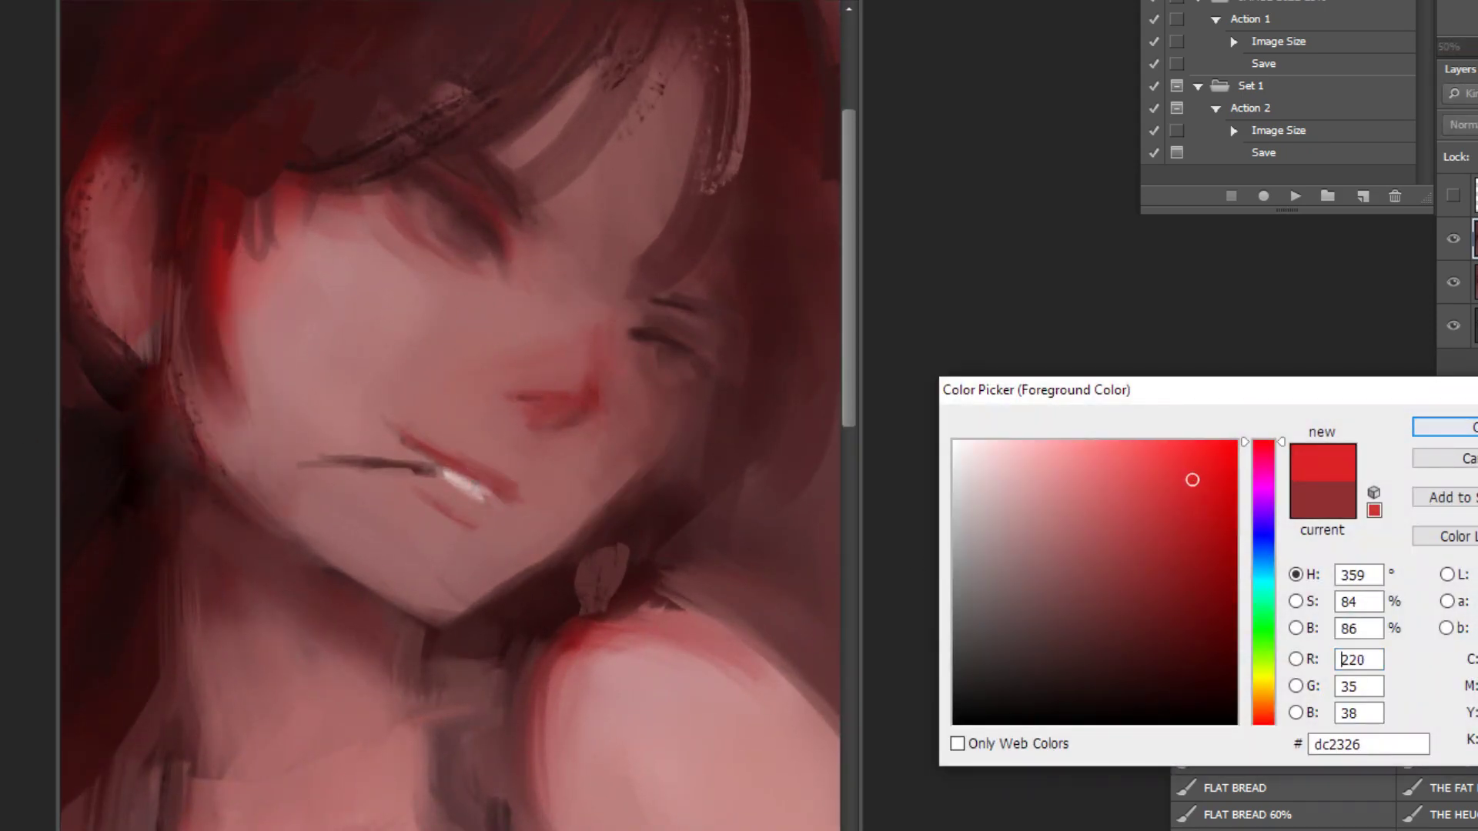
key(Return)
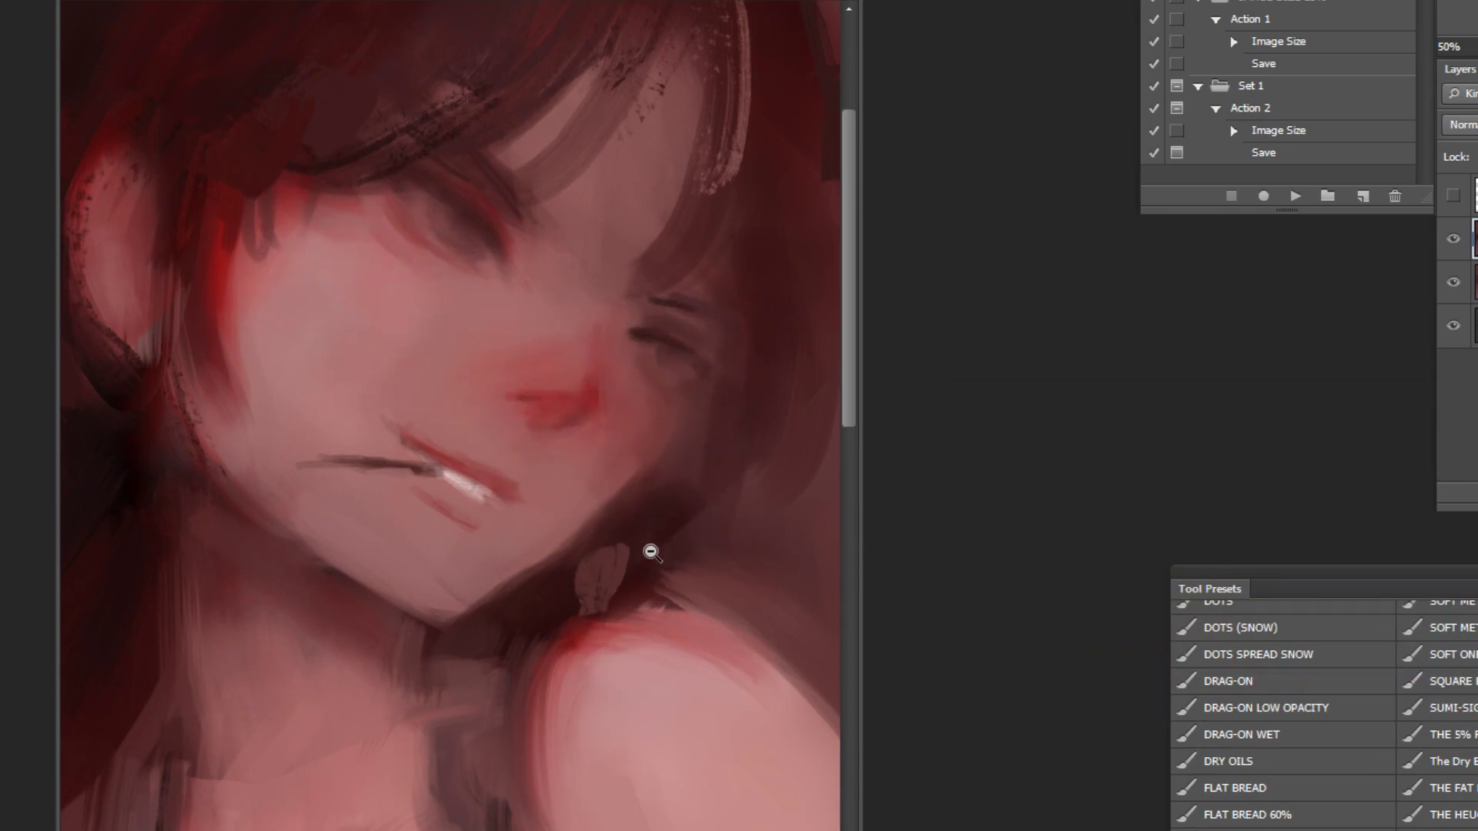
Step: Examine the flushed face and the shaded eye both close up and from a distance
key(ctrl+minus)
key(bracketleft)
key(bracketleft)
key(bracketleft)
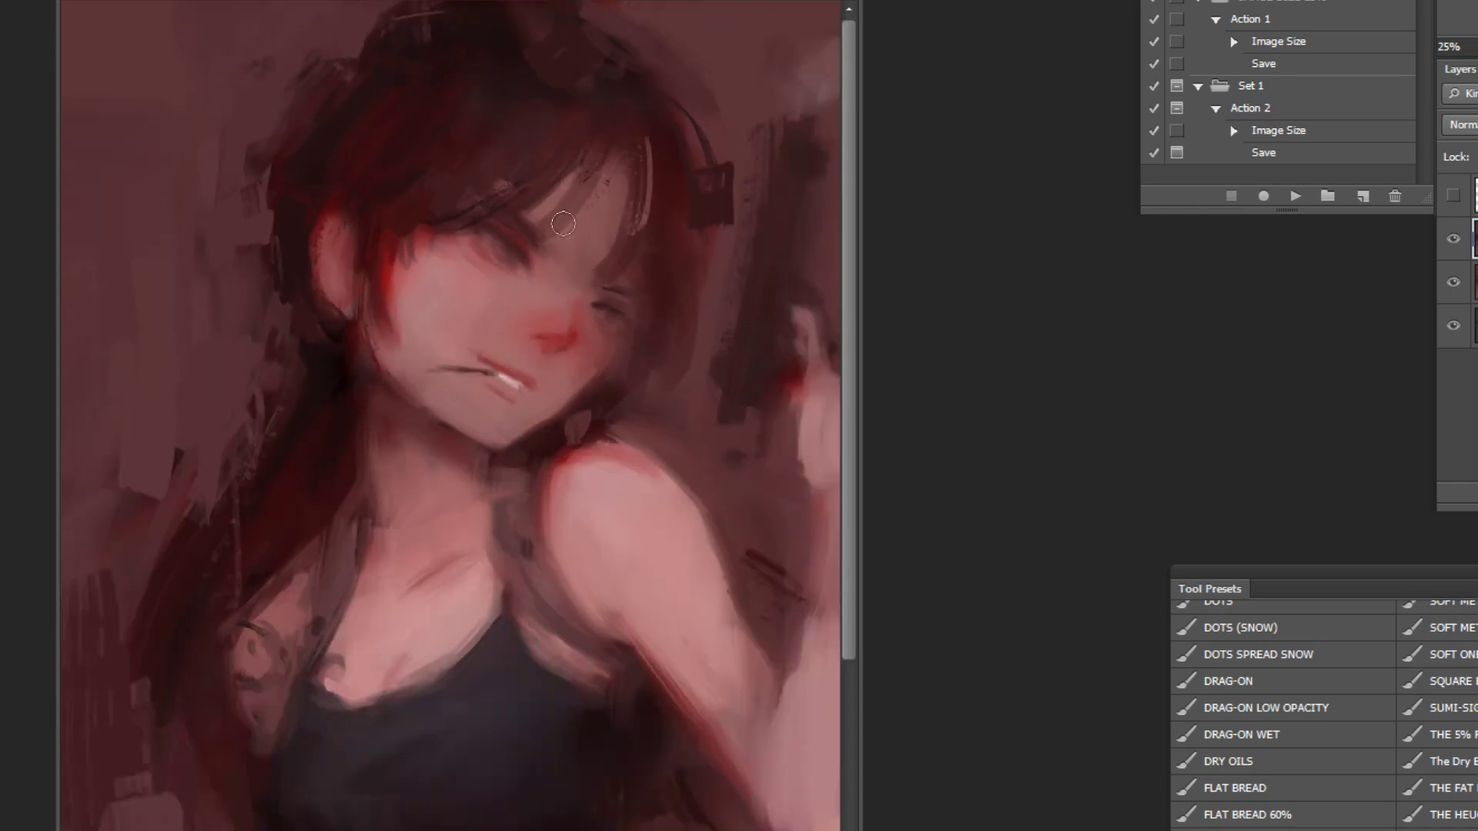
drag(501, 194, 472, 403)
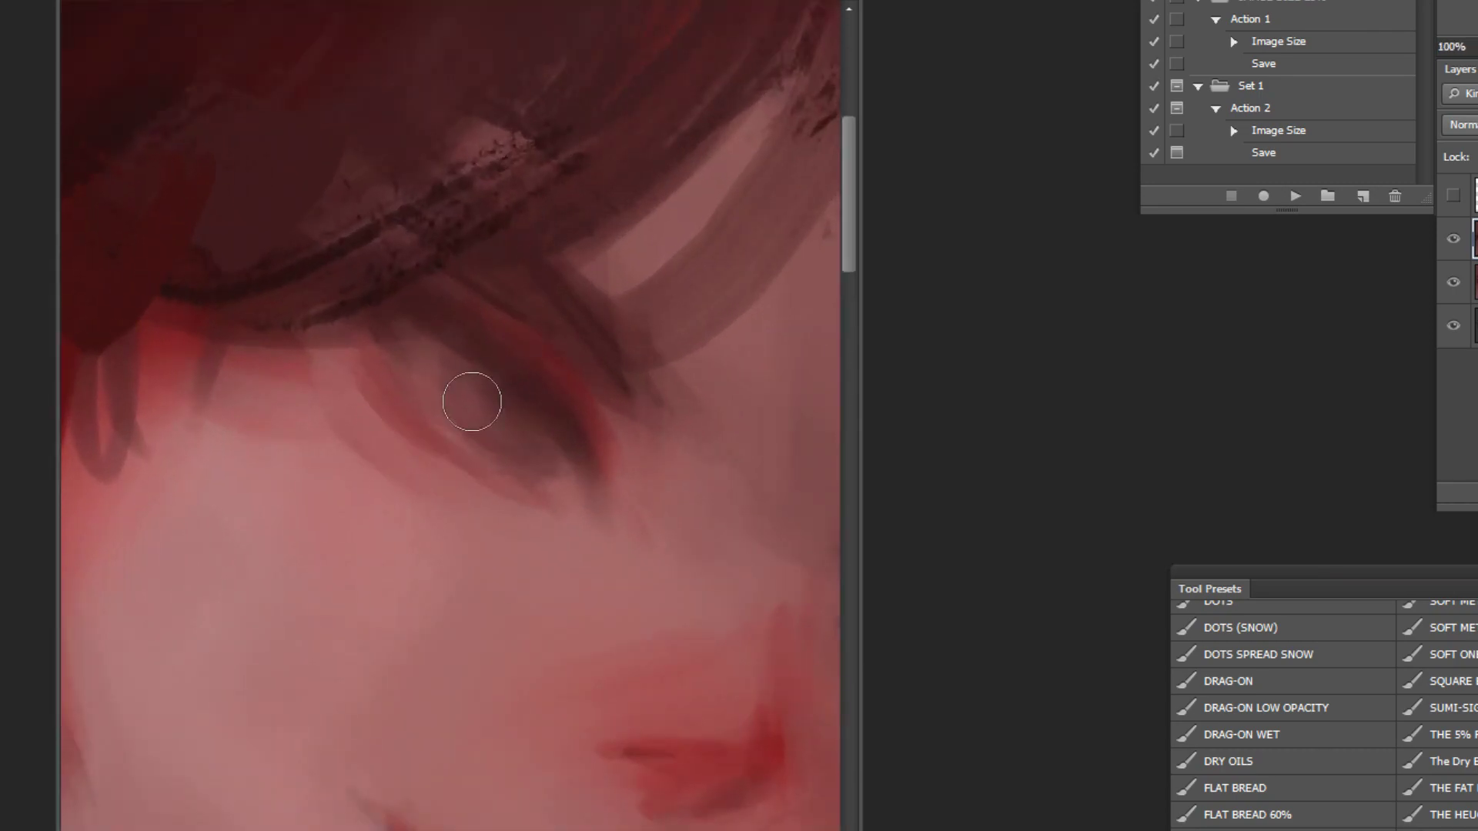
key(ctrl+minus)
key(ctrl+minus)
key(ctrl+minus)
key(ctrl+minus)
key(ctrl+minus)
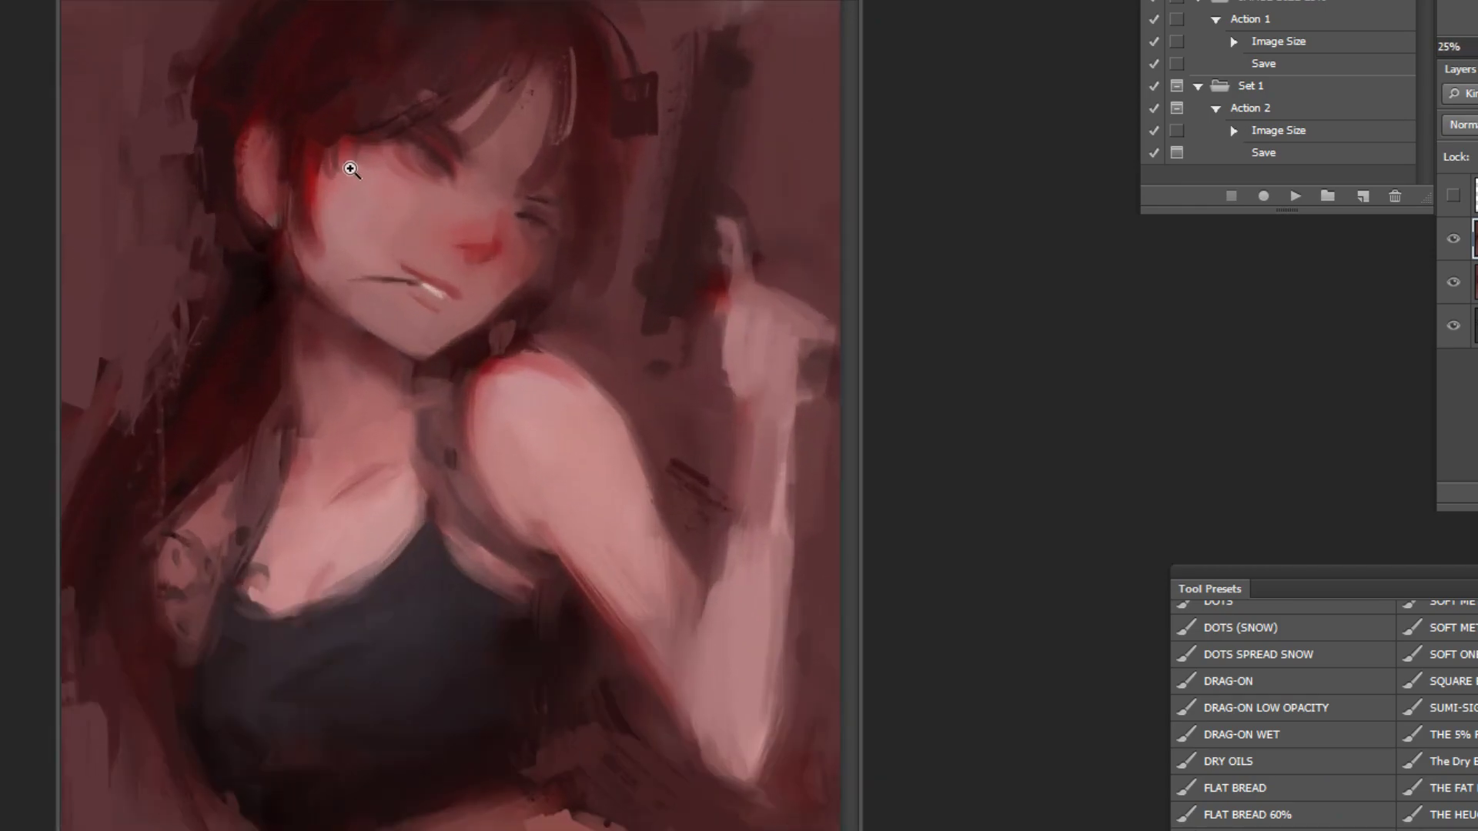
Step: Try to repaint the skin around the mouth and lower lip
drag(359, 183, 462, 323)
mouse_move(445, 378)
mouse_down()
mouse_move(489, 465)
mouse_move(555, 454)
mouse_move(531, 468)
mouse_move(582, 513)
mouse_move(517, 474)
mouse_up()
alt+click(547, 483)
key(ctrl+z)
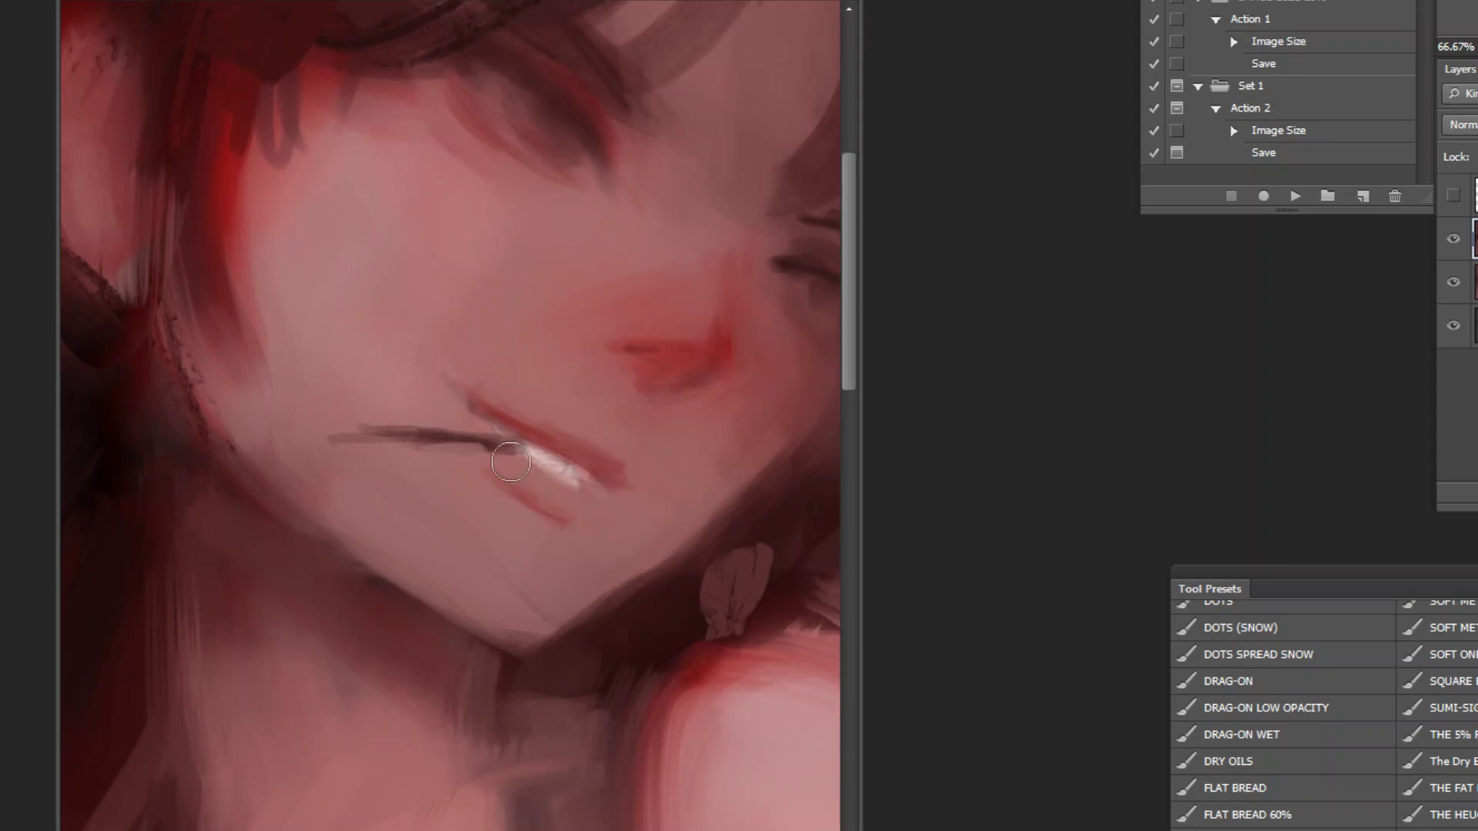
Step: Shorten the outer end of the dark mouth line and refine where it meets the white highlight, rotating the canvas for the strokes
key(r)
drag(575, 742, 752, 508)
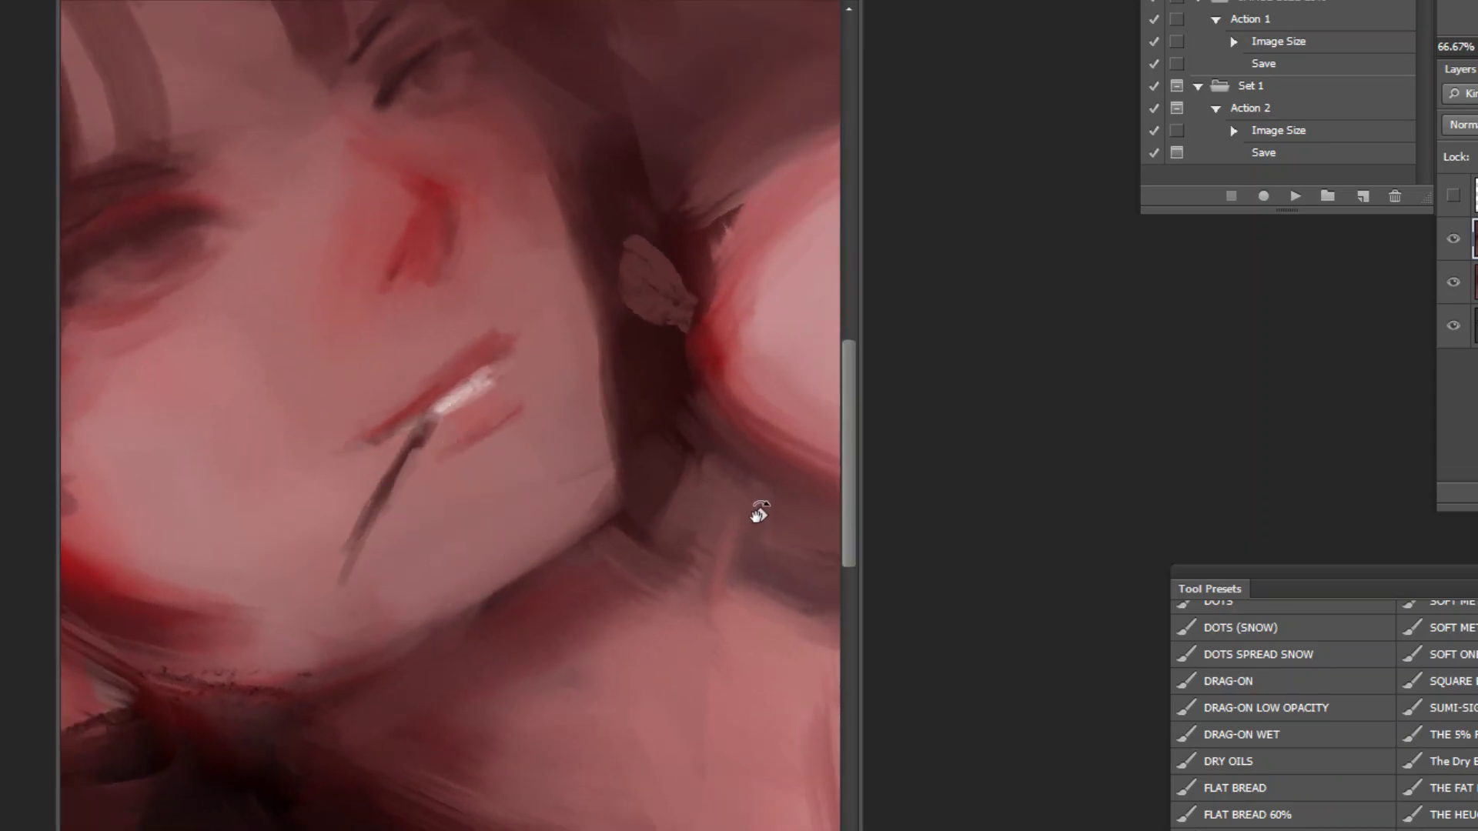
key(Escape)
key(b)
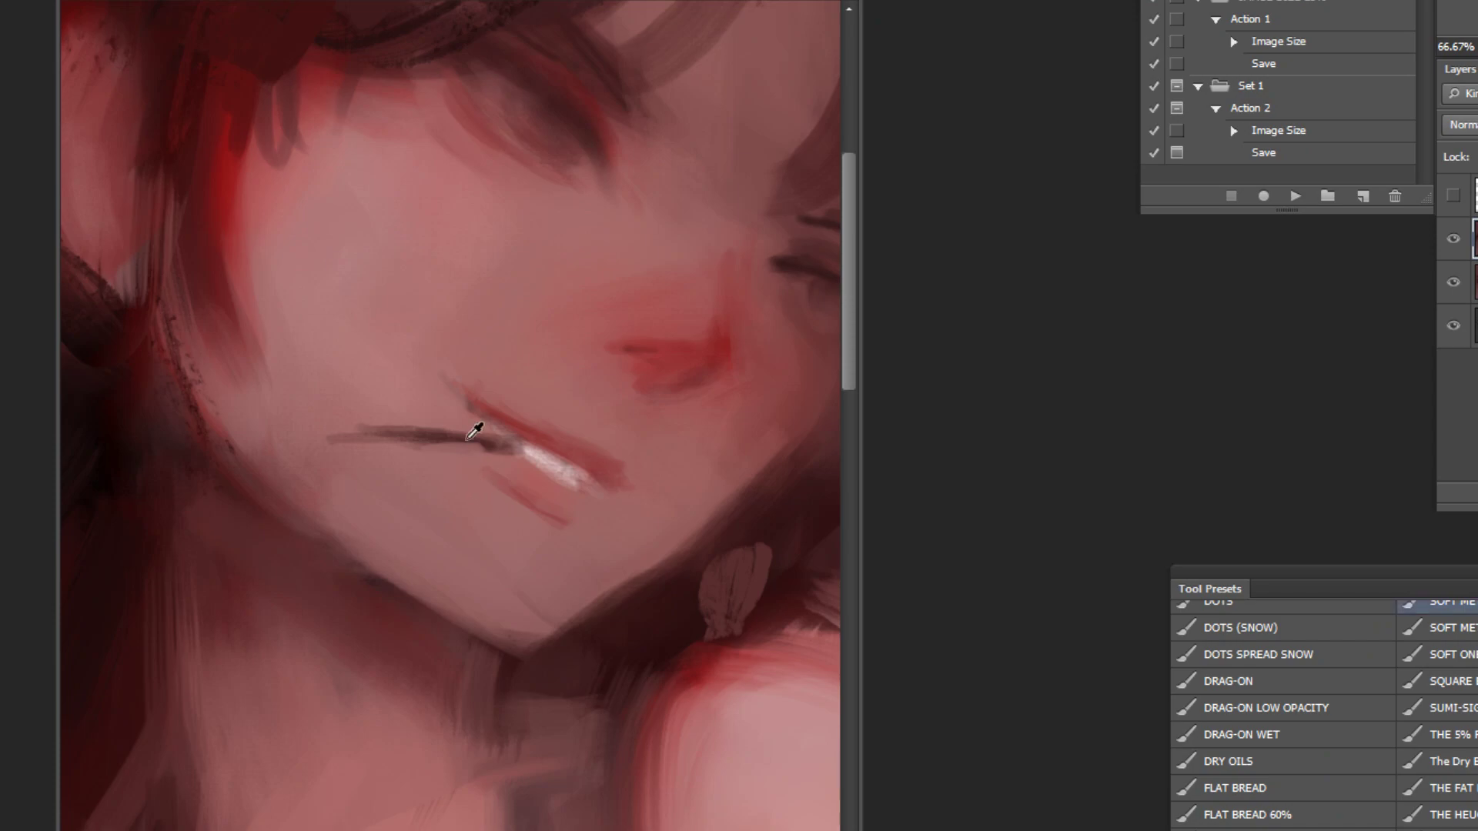
drag(329, 438, 353, 431)
key(r)
drag(551, 649, 660, 564)
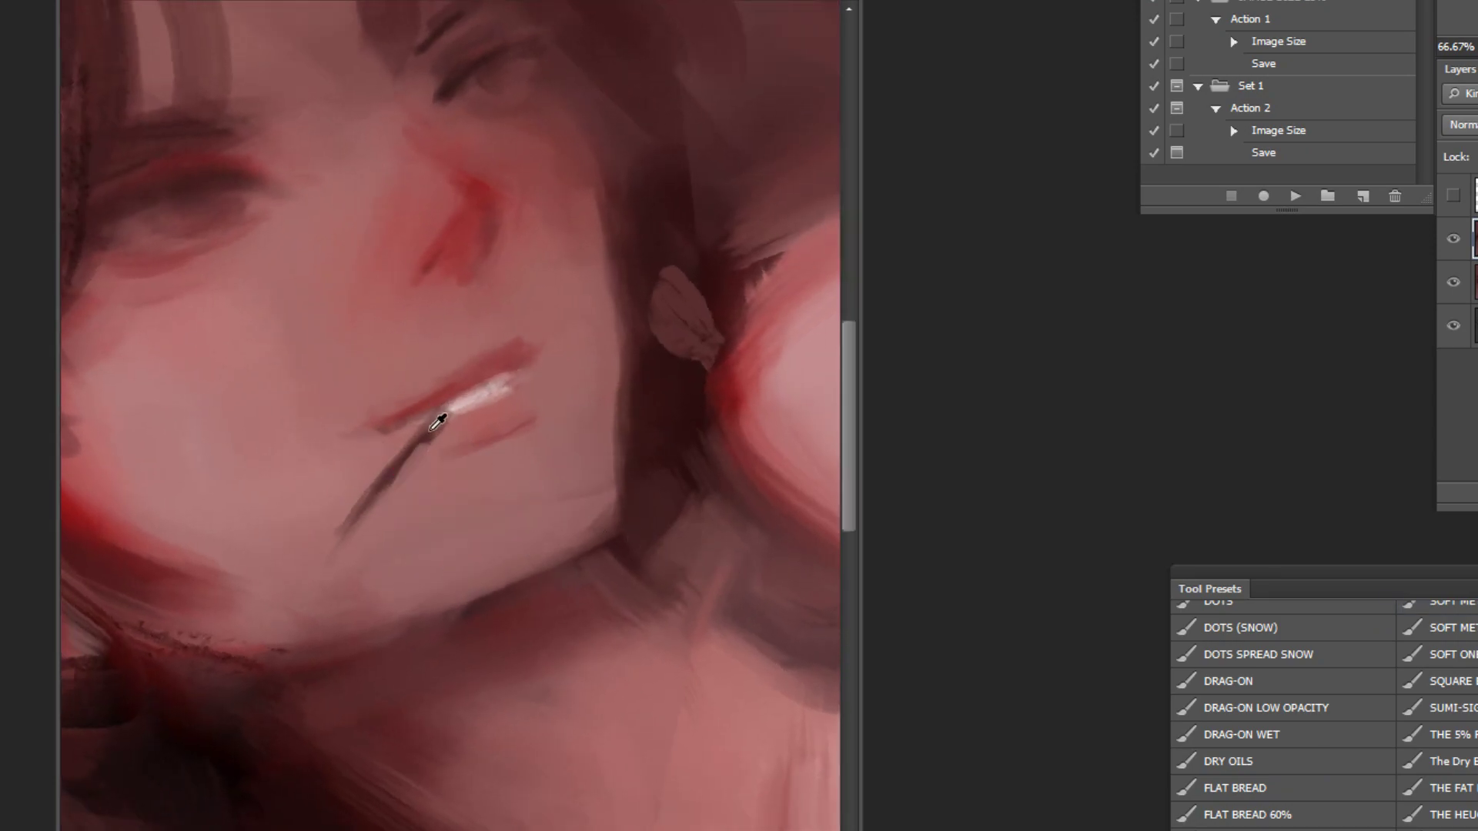
drag(471, 409, 429, 421)
key(r)
drag(710, 415, 674, 660)
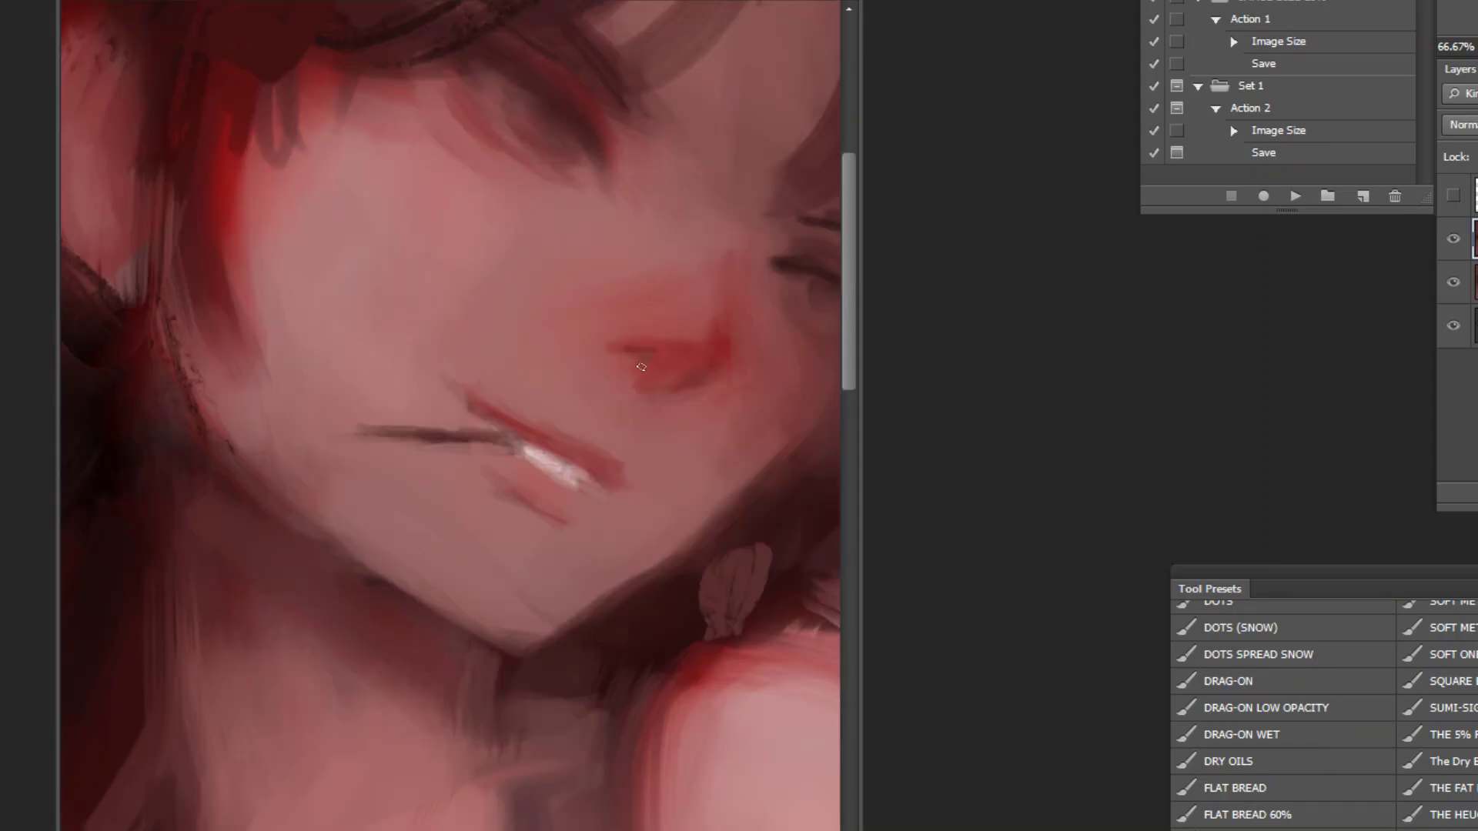
Step: Review the whole figure at a small size, and inspect the face and fringe up close
alt+click(696, 421)
alt+click(697, 423)
alt+click(704, 421)
alt+click(716, 419)
alt+click(724, 423)
alt+click(732, 431)
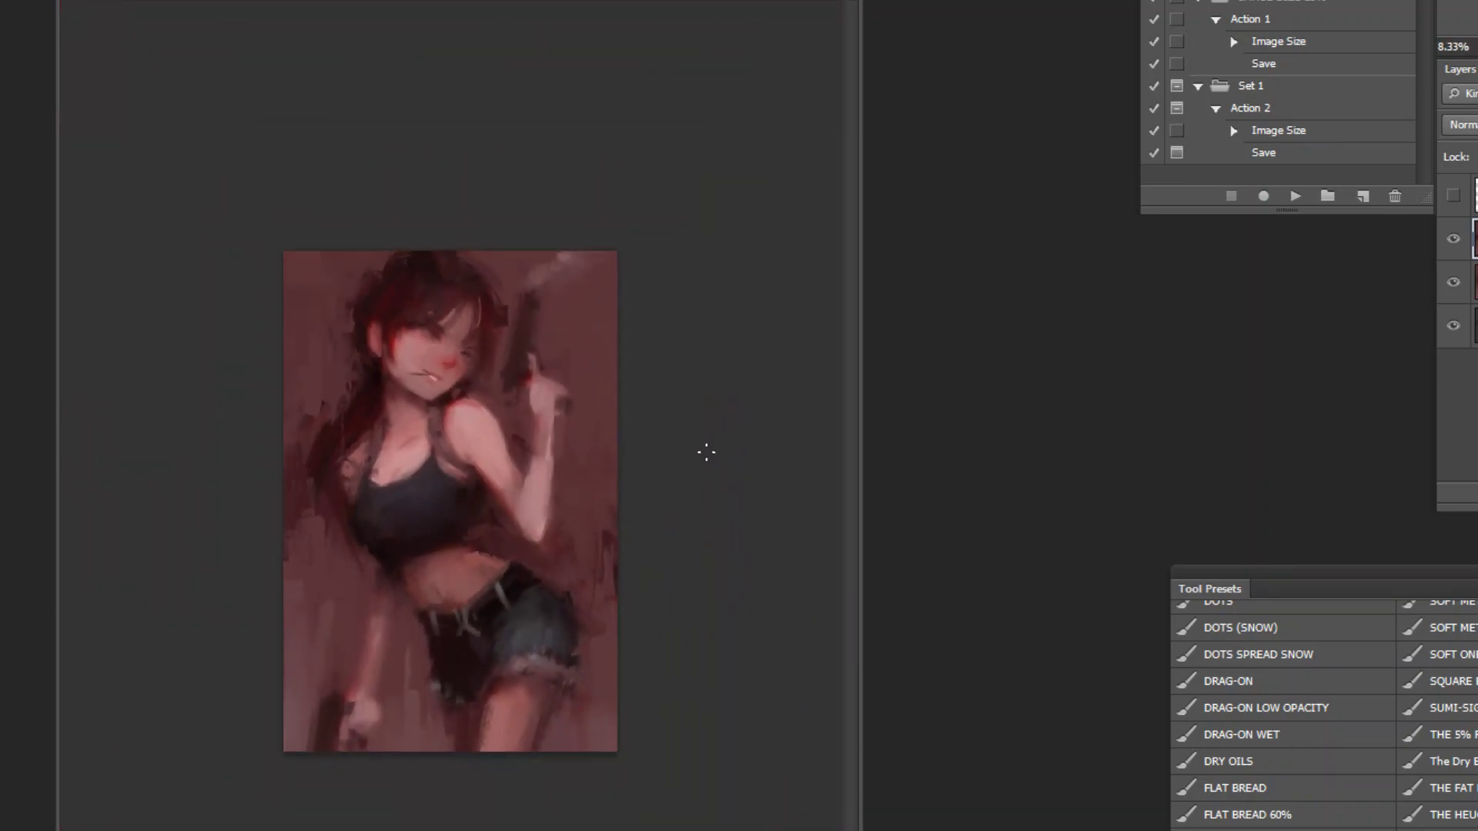
ctrl+click(637, 636)
ctrl+click(428, 128)
ctrl+click(428, 135)
ctrl+click(431, 150)
ctrl+click(435, 163)
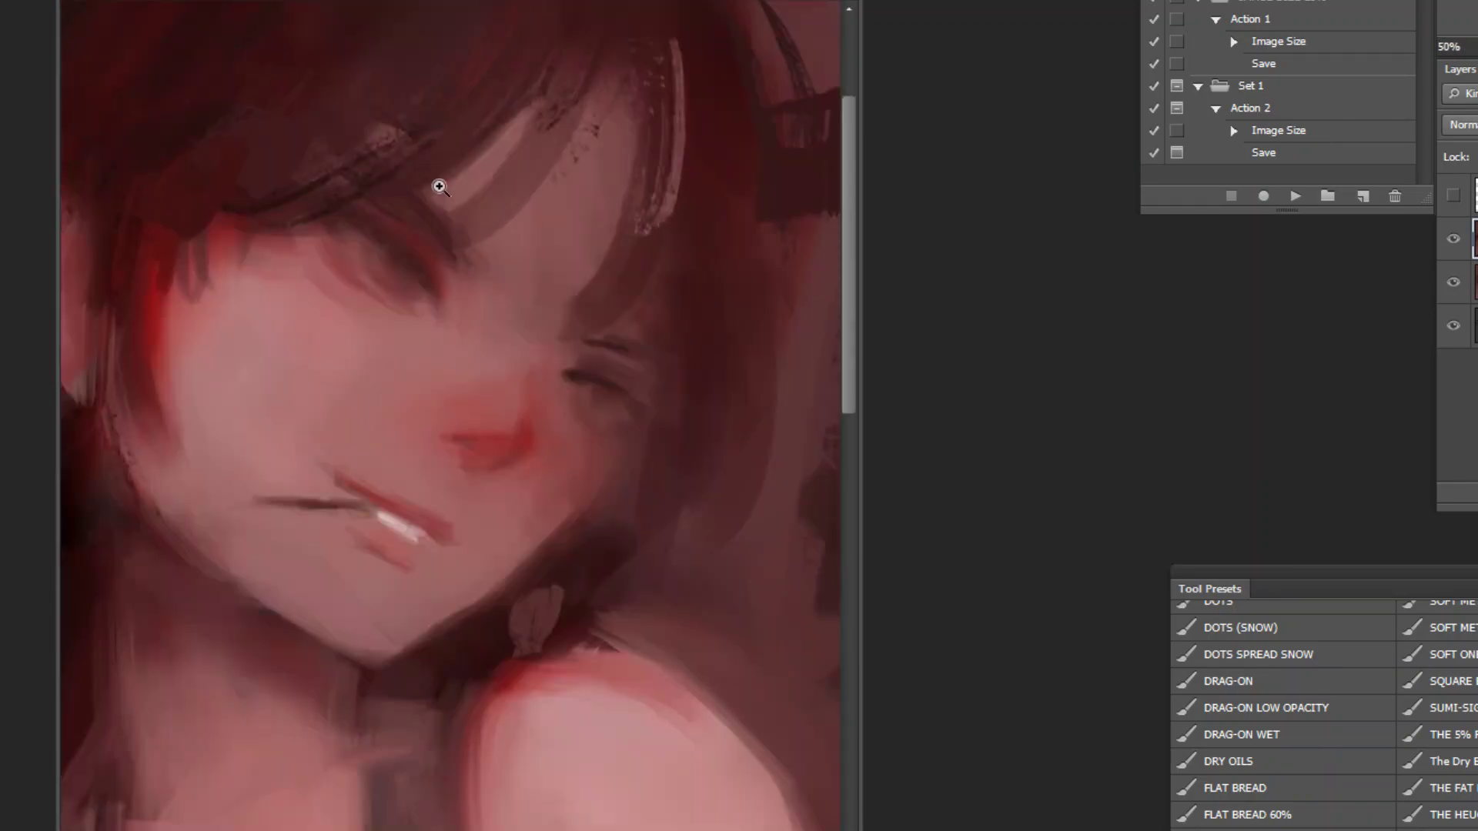
scroll(496, 277, up, 1)
scroll(497, 278, down, 1)
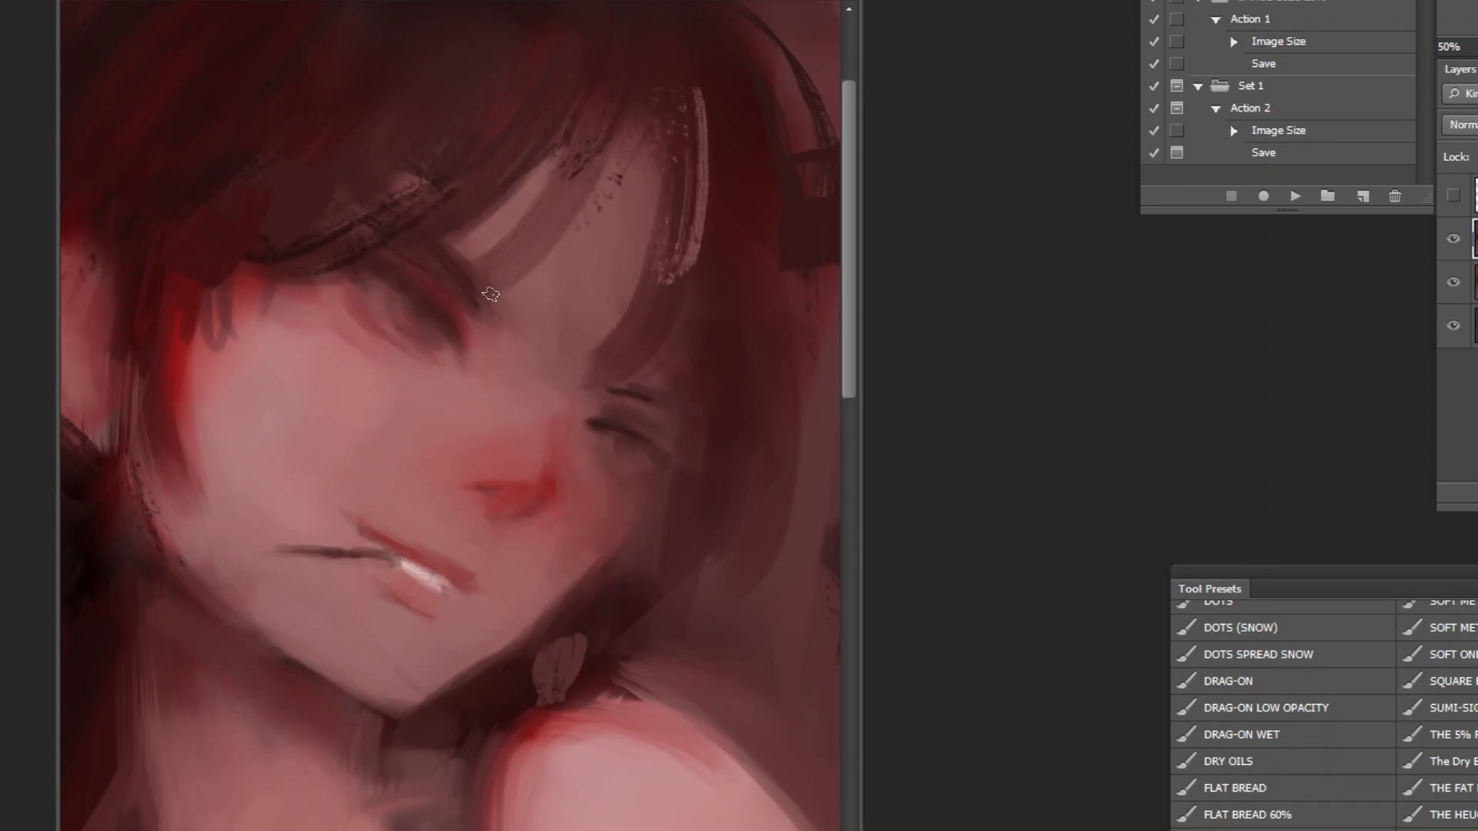
Step: Refine the brow and upper lid of the shaded eye using colors sampled from the surrounding skin and shadow
drag(451, 246, 485, 328)
alt+click(506, 357)
drag(406, 263, 437, 282)
alt+click(389, 251)
alt+click(509, 316)
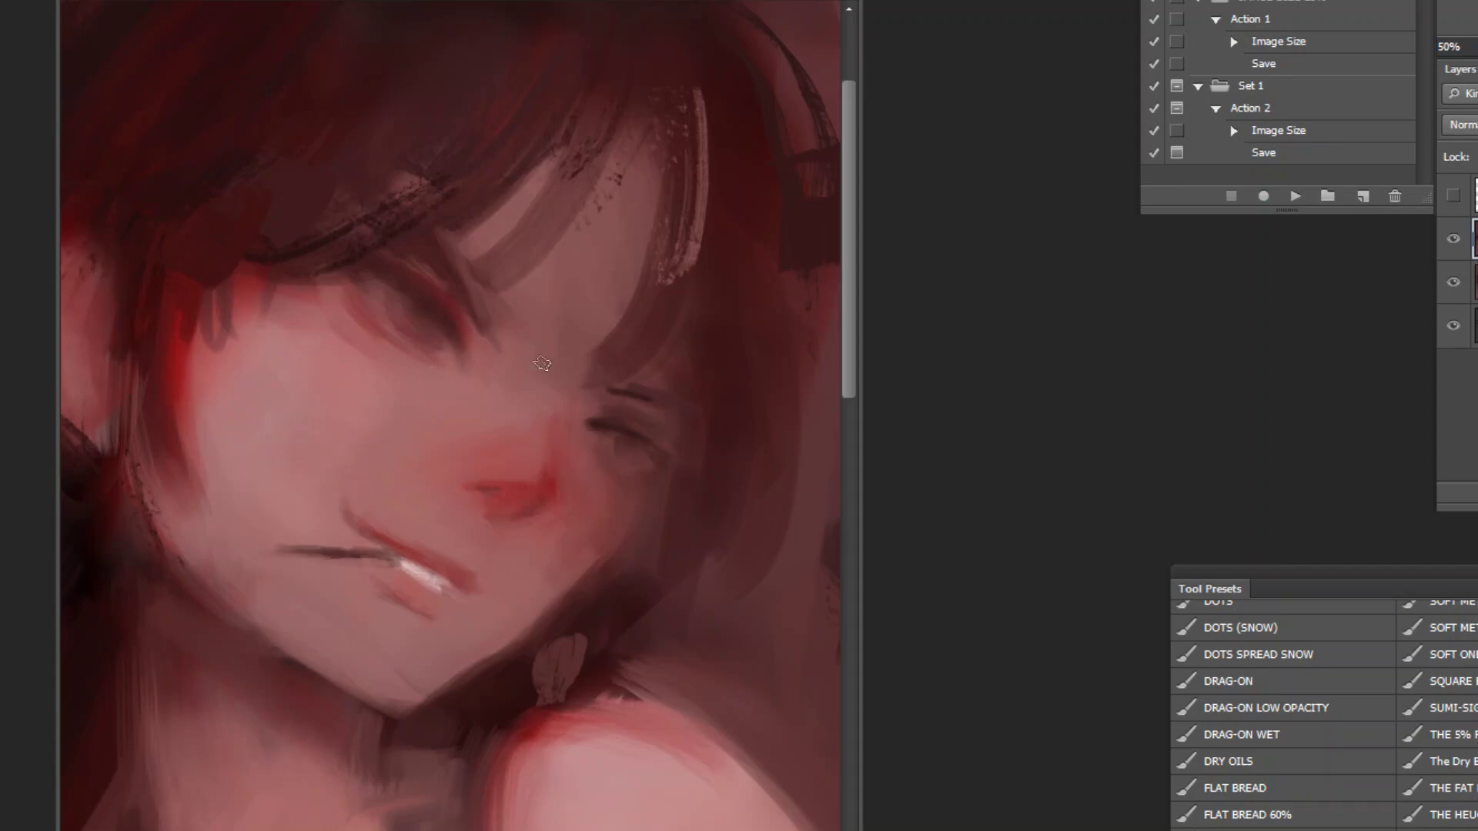
Step: Mirror the canvas and review the whole figure and the face at several zoom levels
click(1296, 196)
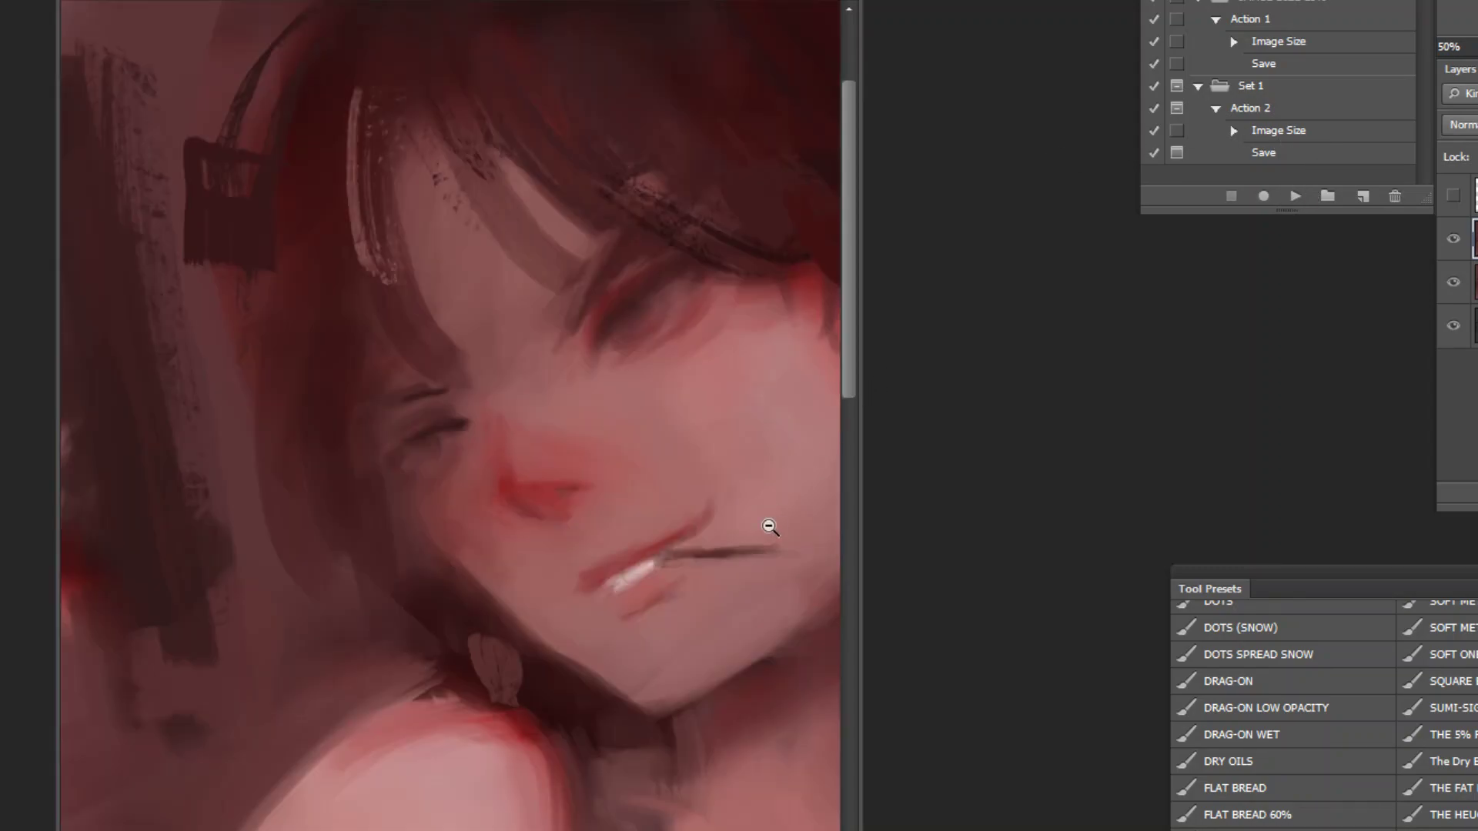
ctrl+alt+click(769, 518)
ctrl+alt+click(796, 467)
alt+click(796, 467)
alt+click(796, 465)
ctrl+click(543, 158)
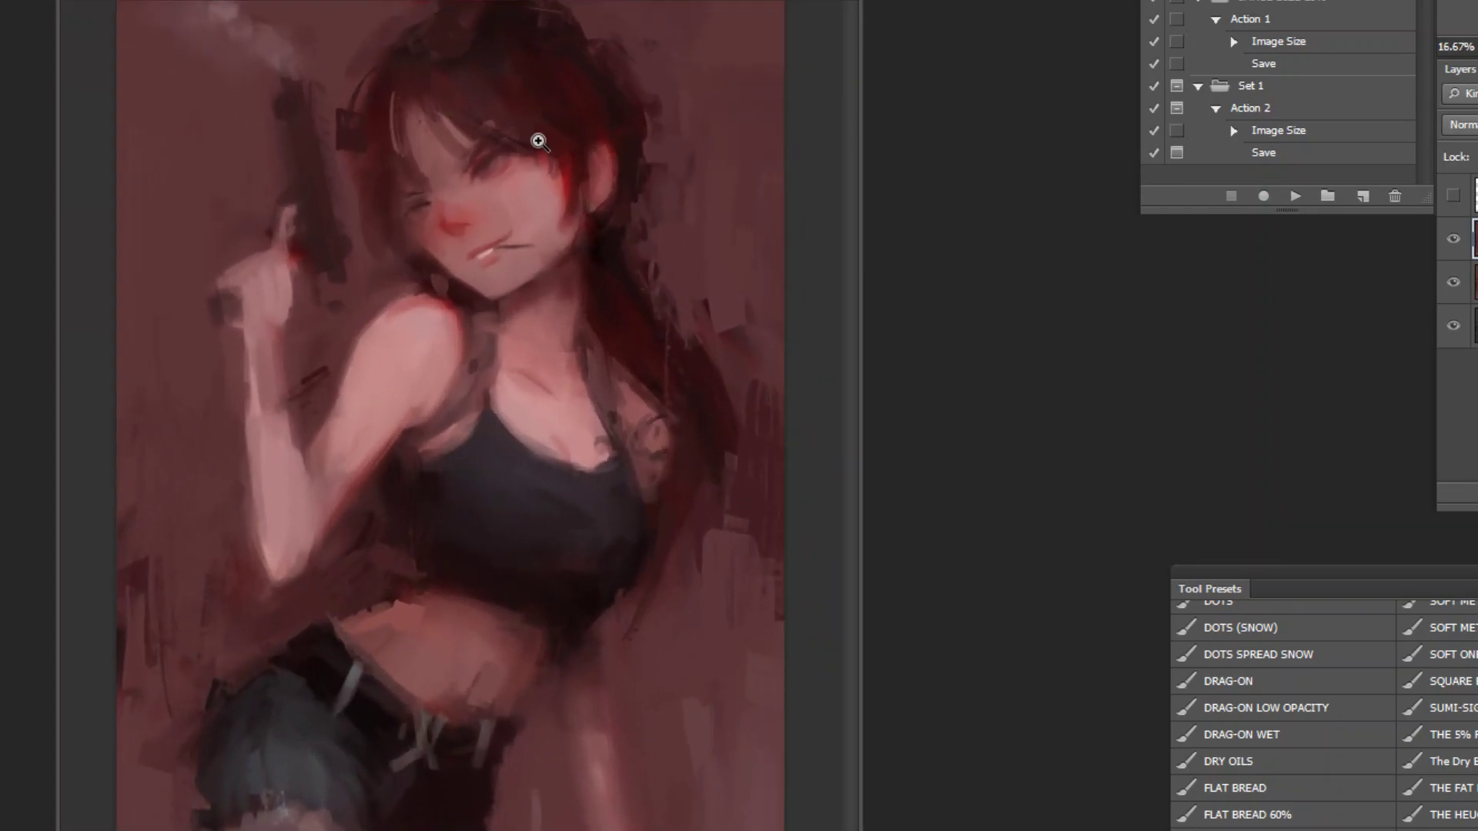
ctrl+click(541, 146)
ctrl+click(541, 146)
ctrl+click(541, 146)
alt+click(723, 614)
alt+click(723, 613)
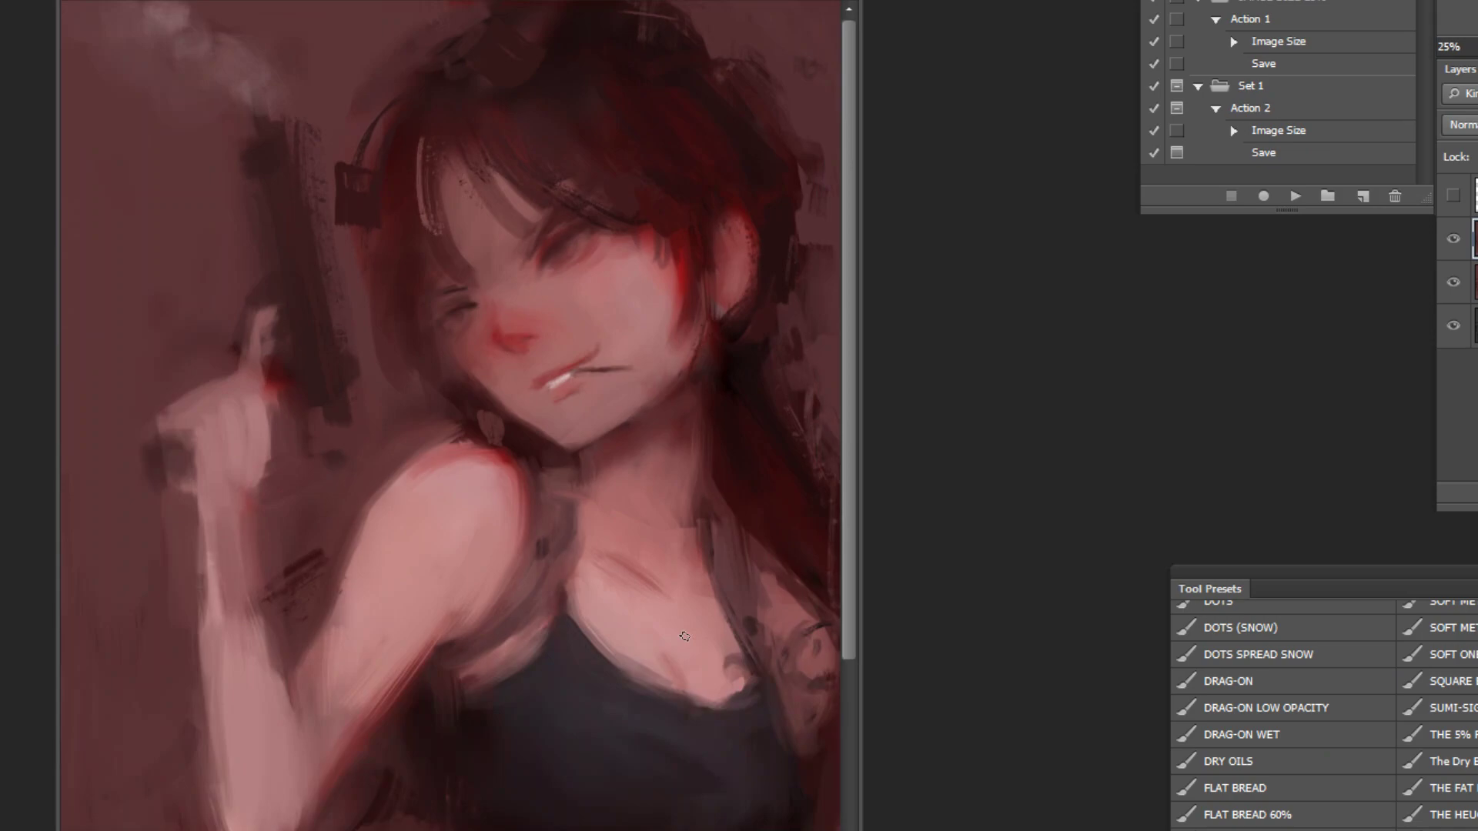
Step: Paint a curled tattoo mark down the side of the neck and try softening it with Kyle's Real Oils - Bristly Bob
mouse_move(682, 461)
mouse_down()
mouse_move(677, 529)
mouse_move(705, 559)
mouse_up()
scroll(1293, 708, down, 5)
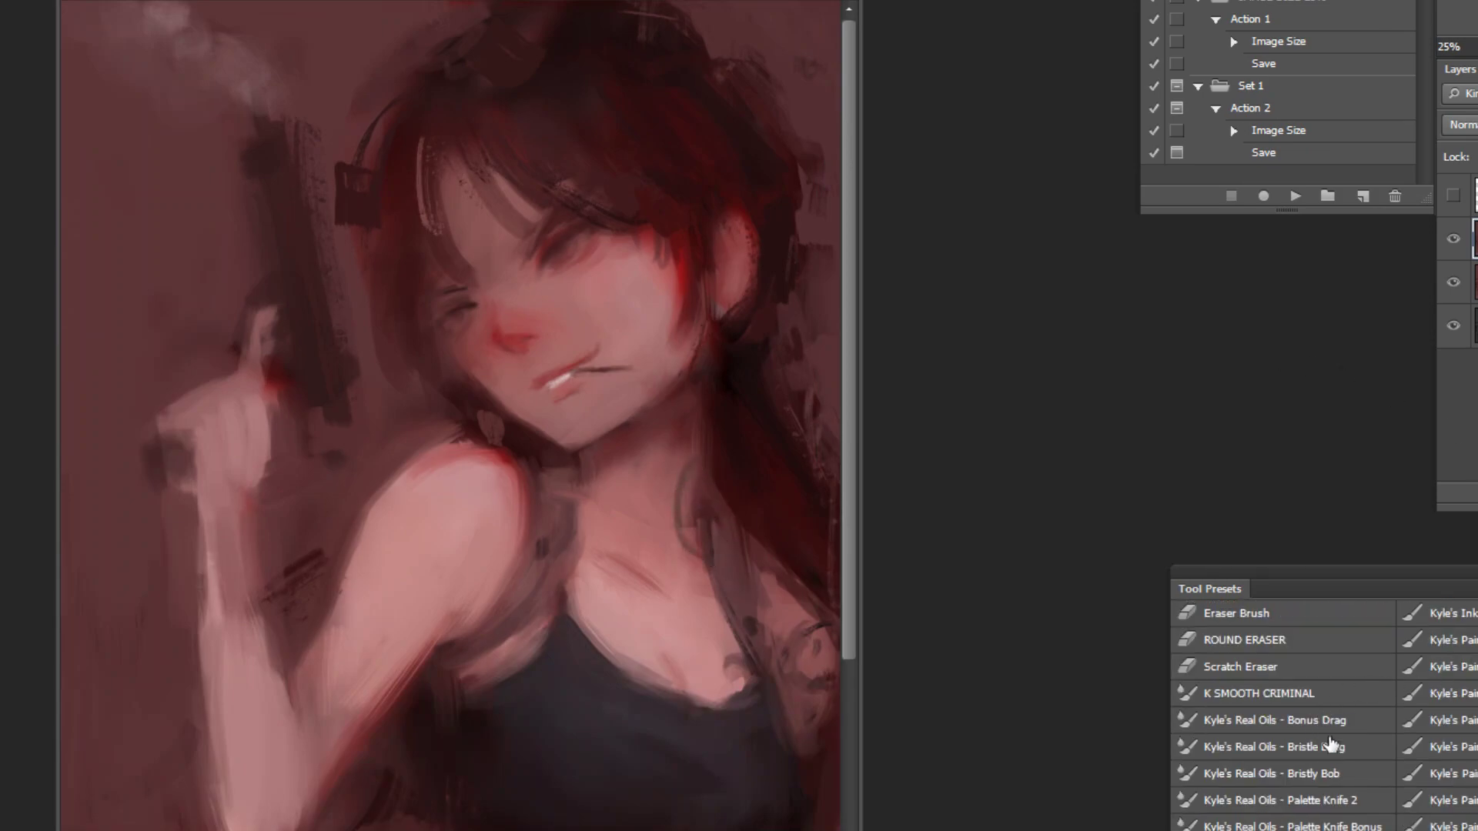
click(1318, 774)
drag(676, 497, 696, 561)
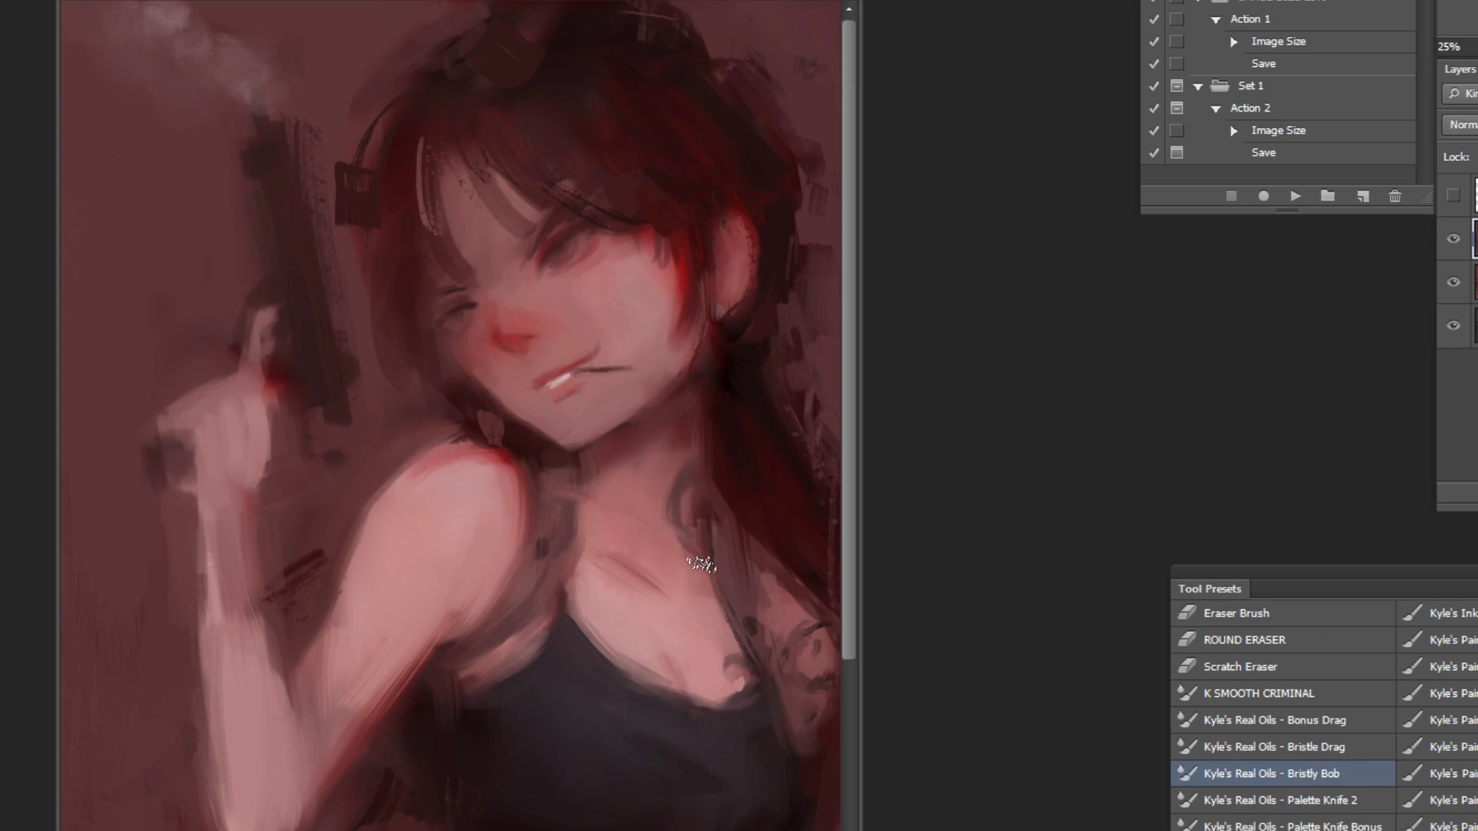
key(ctrl+alt+z)
Step: Rework the skin beside the tank top strap below the neck with tones sampled from the chest and shoulder
alt+click(663, 538)
alt+click(632, 547)
drag(599, 563, 568, 560)
alt+click(504, 630)
alt+click(487, 560)
Step: Flip the canvas horizontally and check the figure's pose and balance from a distance
click(1295, 195)
key(z)
alt+click(706, 631)
click(396, 264)
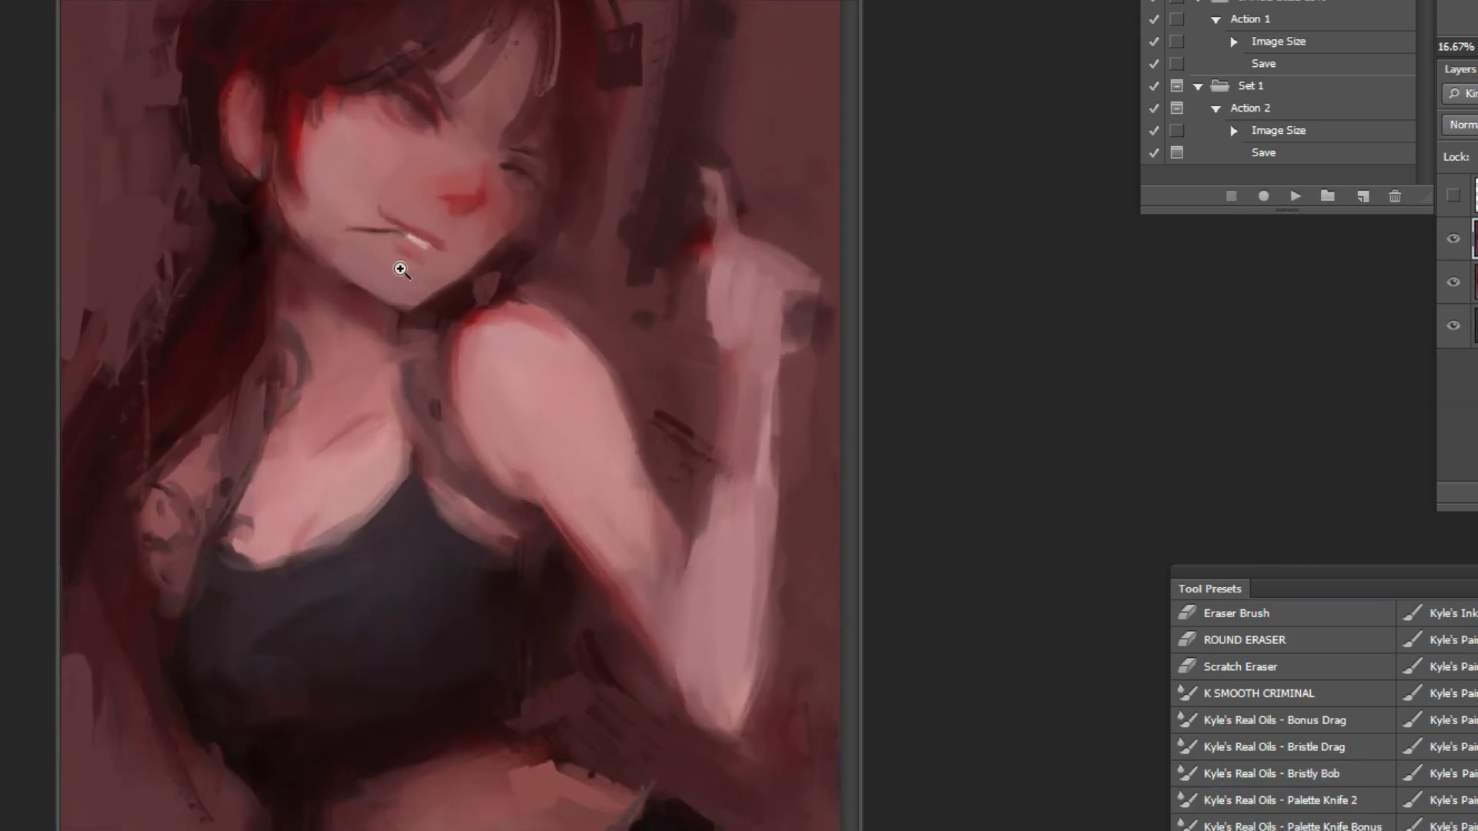
alt+click(650, 715)
key(ctrl+minus)
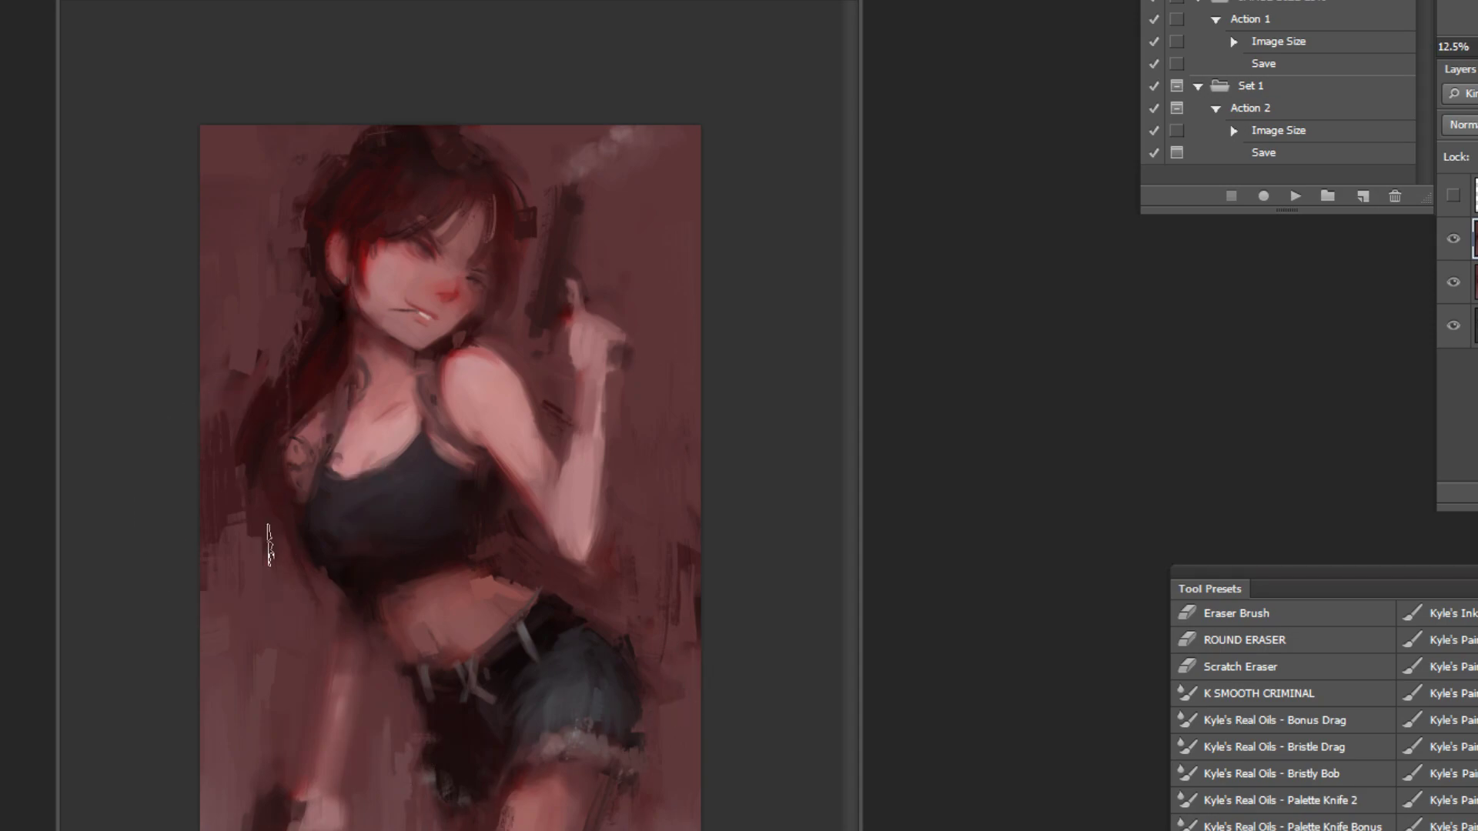
Step: Examine the eyes, nose and mouth close up, and the full painting at a very small size
key(z)
click(421, 166)
click(421, 166)
click(425, 154)
click(429, 146)
click(432, 151)
click(432, 155)
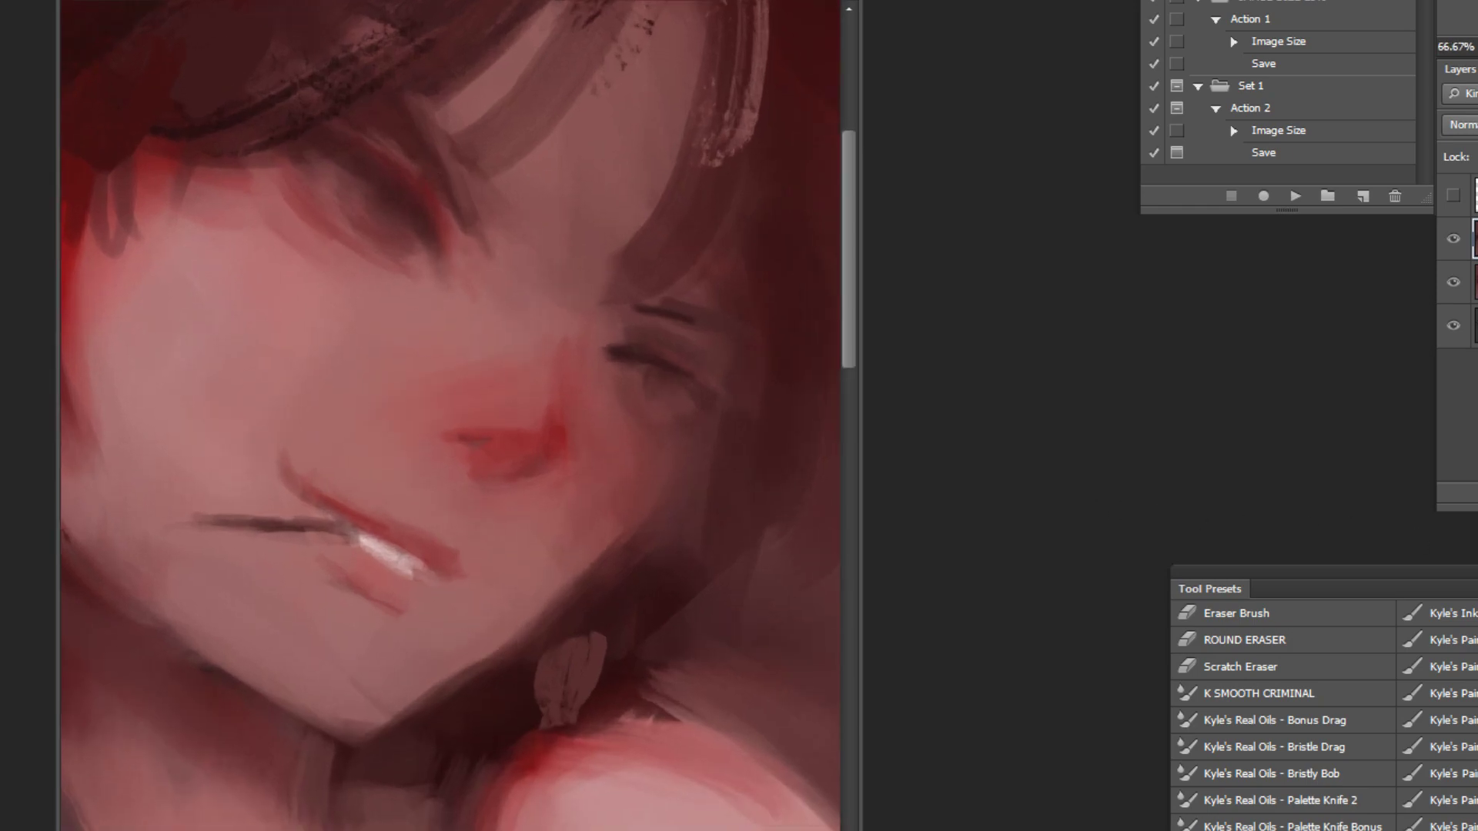
scroll(1324, 716, down, 10)
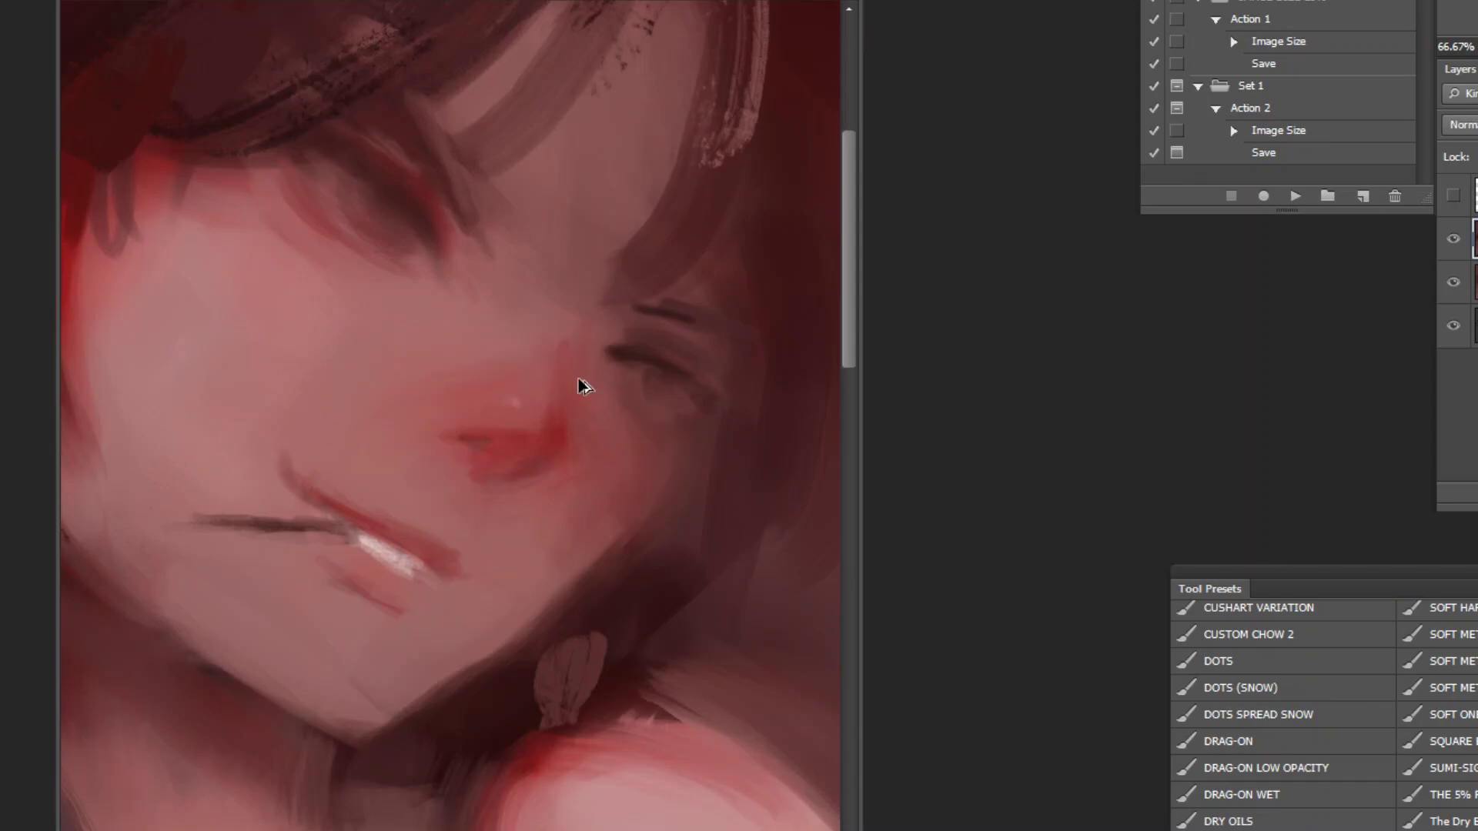
ctrl+alt+click(691, 281)
ctrl+alt+click(705, 289)
ctrl+alt+click(714, 314)
ctrl+alt+click(722, 342)
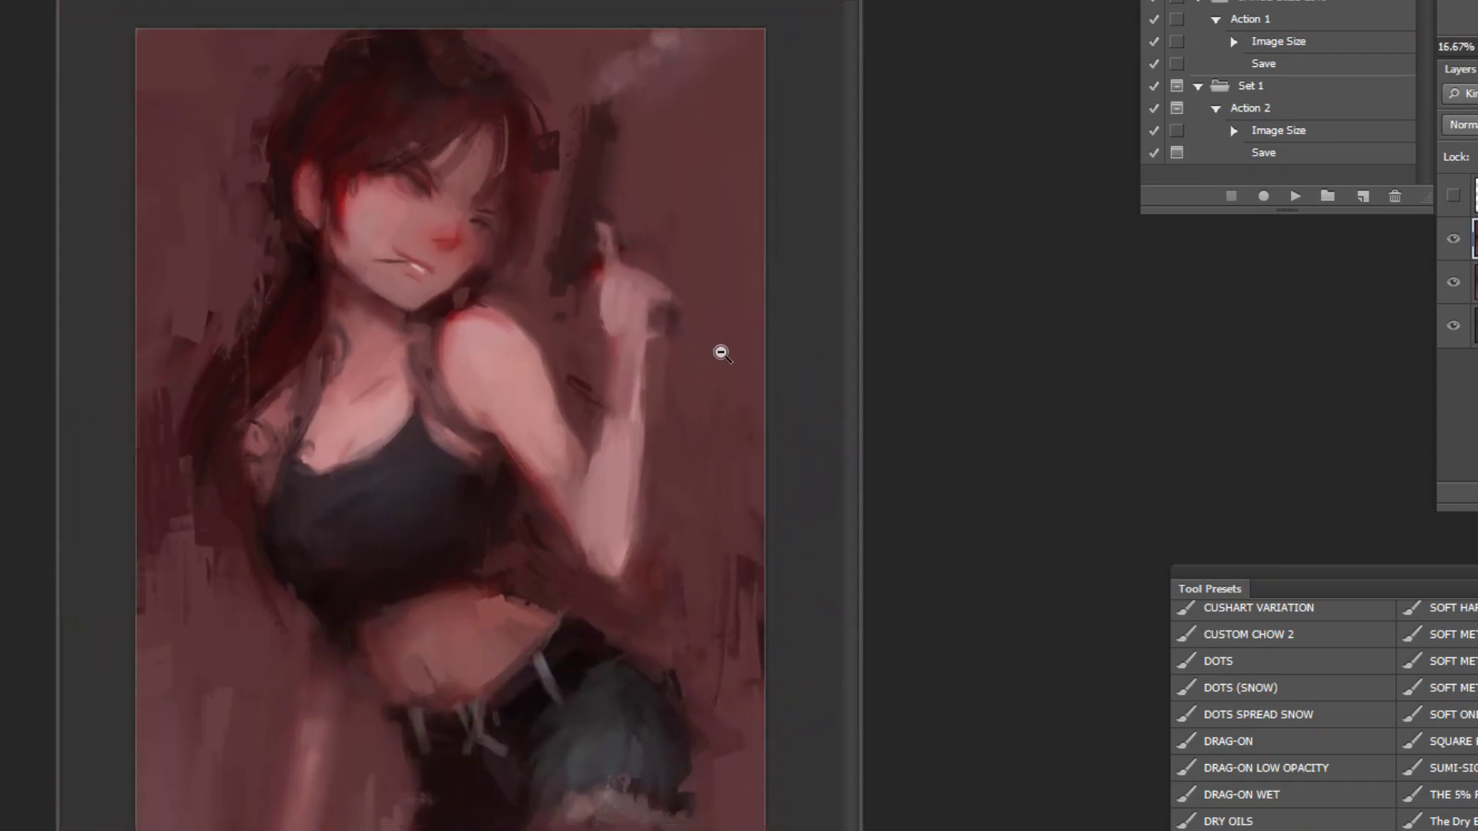
ctrl+alt+click(718, 381)
ctrl+alt+click(710, 424)
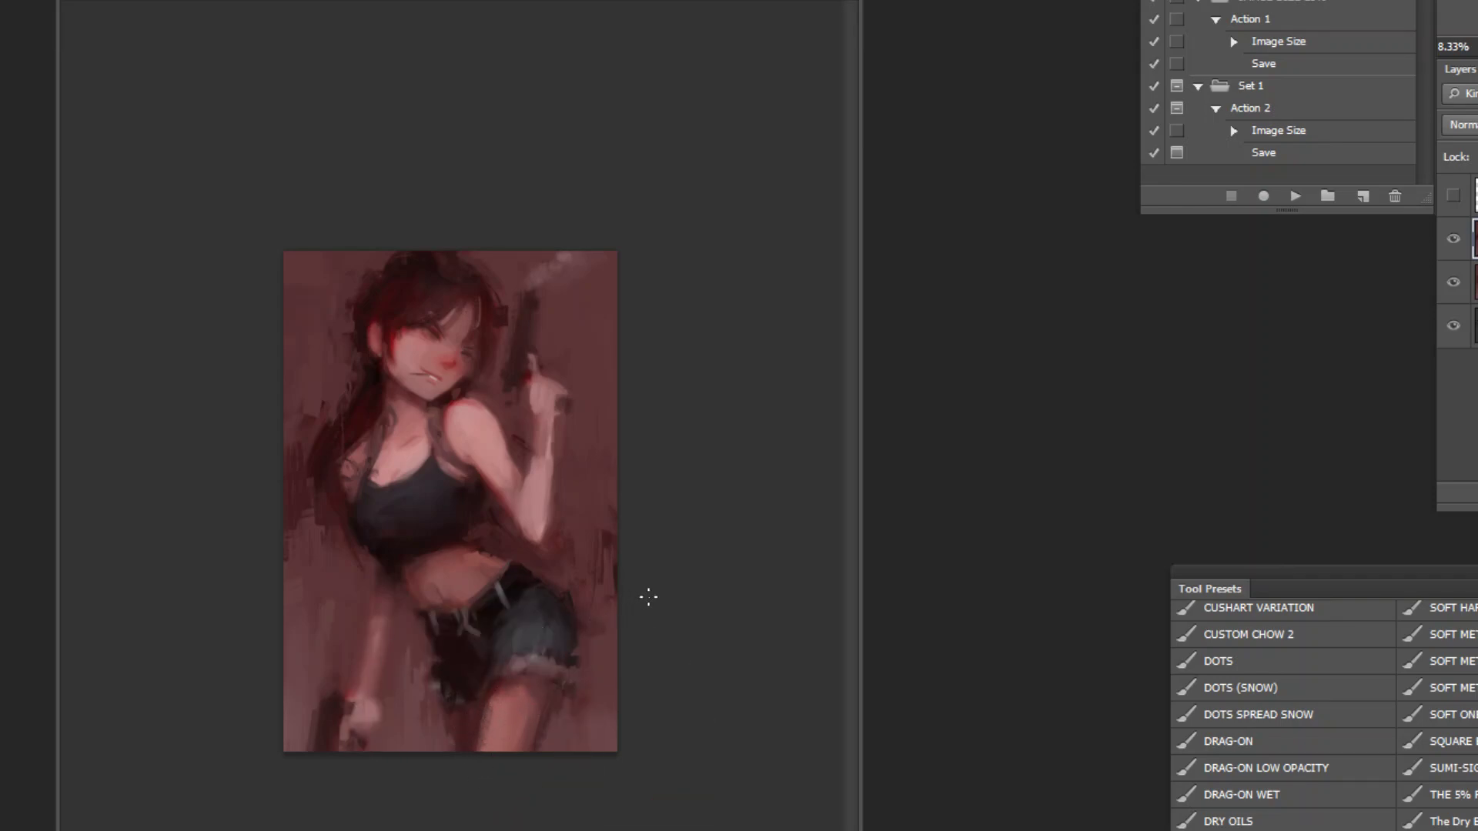
Step: Try a broad curved stroke looping over the shorts and thighs
mouse_move(516, 630)
mouse_down()
mouse_move(509, 792)
mouse_move(408, 818)
mouse_up()
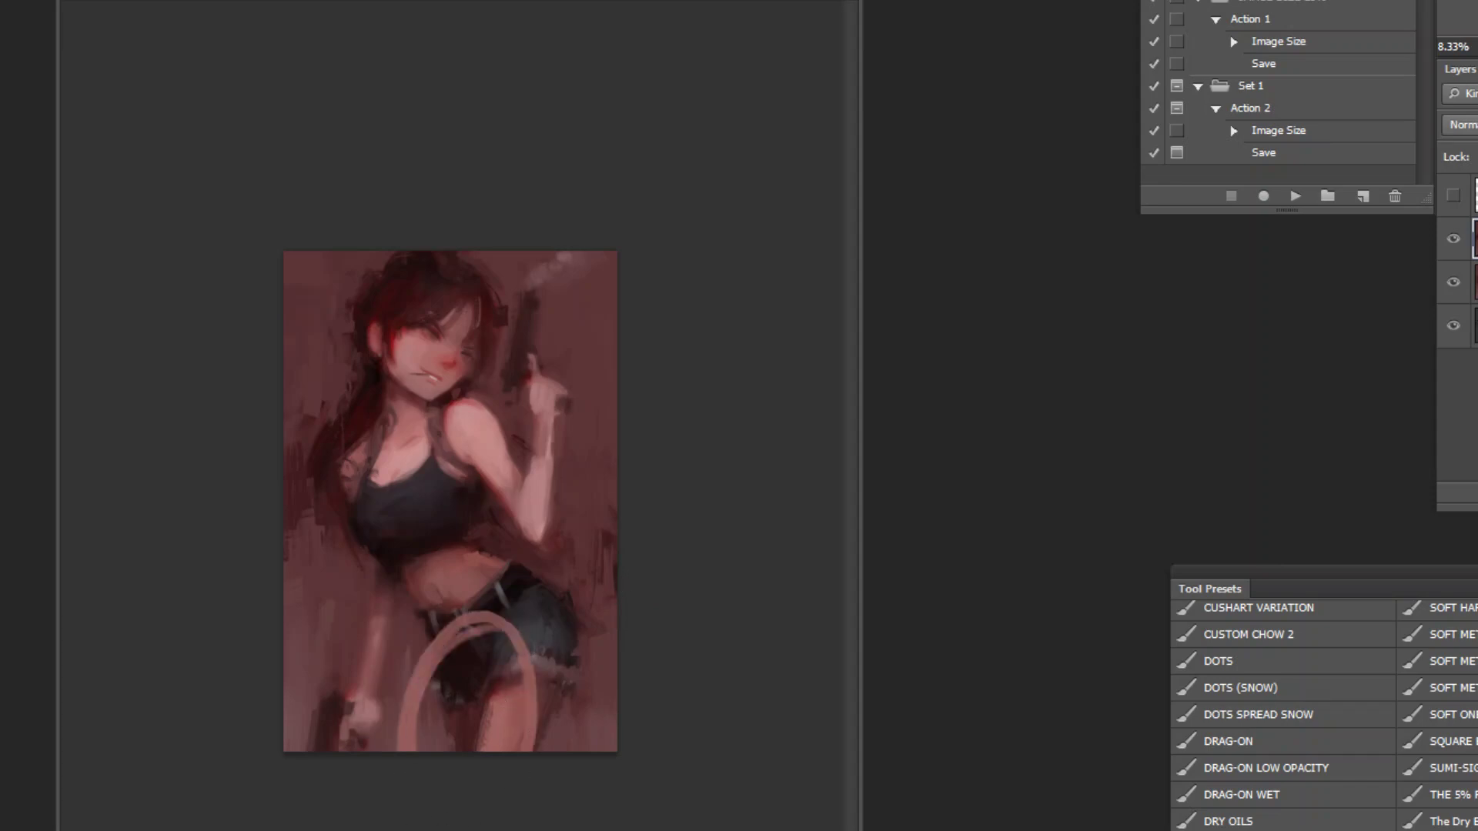
key(ctrl+z)
key(ctrl+plus)
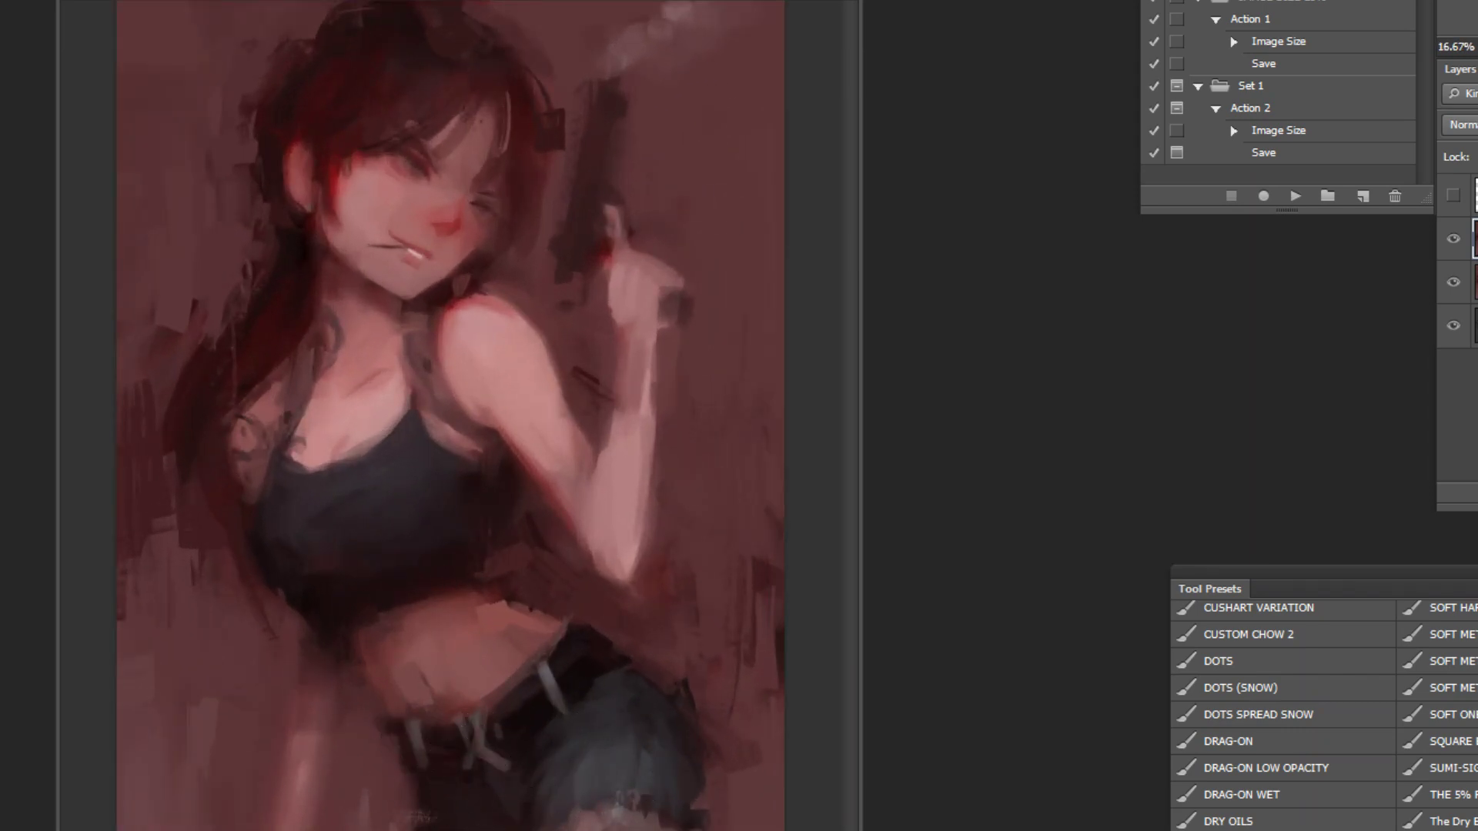
key(ctrl+minus)
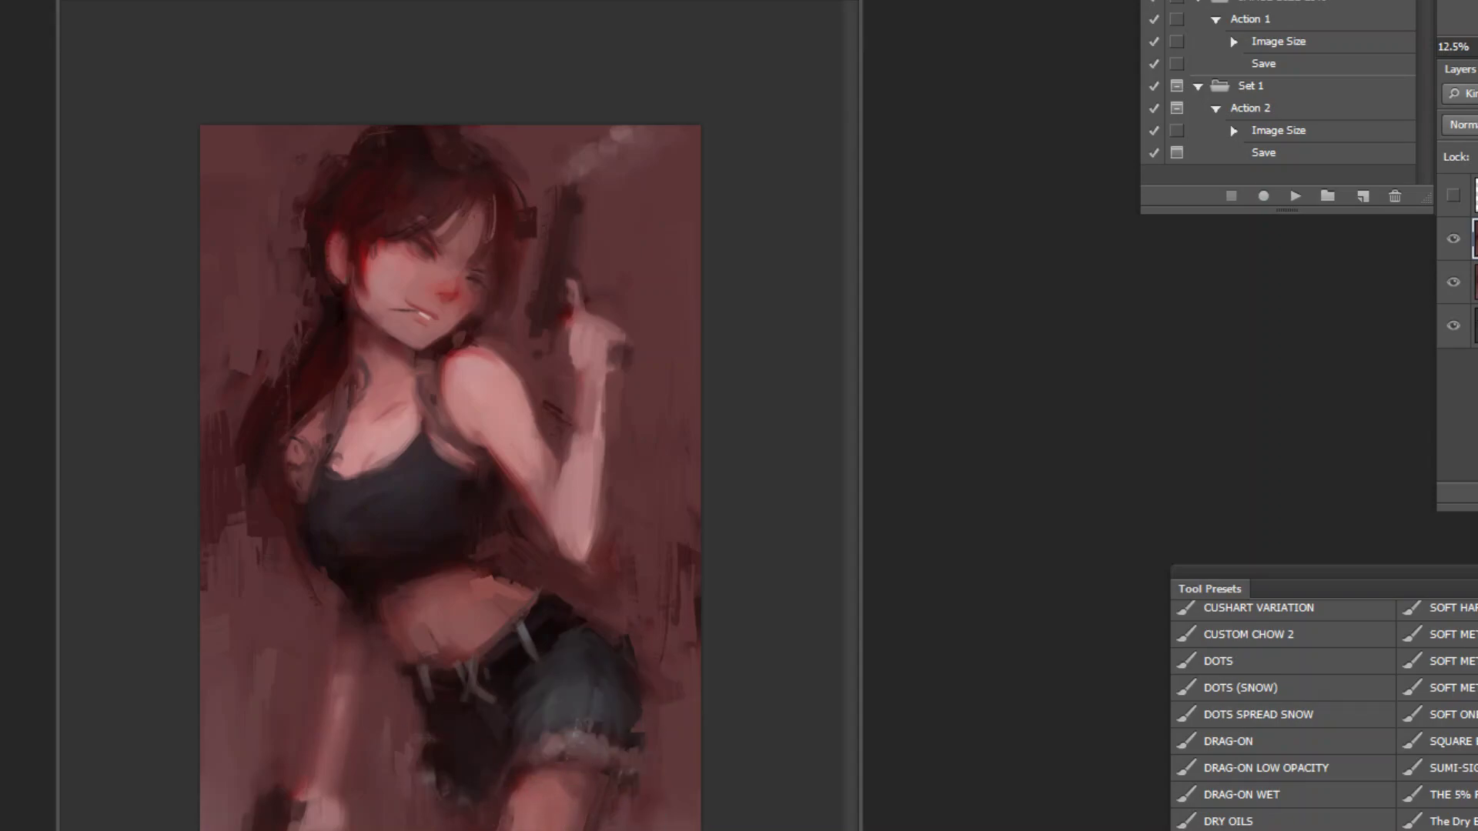
Step: Flip the canvas and paint thin dark red vertical strokes in the background beside the raised forearm
click(1295, 196)
alt+click(287, 505)
drag(339, 539, 356, 553)
key(ctrl+z)
drag(306, 481, 289, 584)
key(ctrl+z)
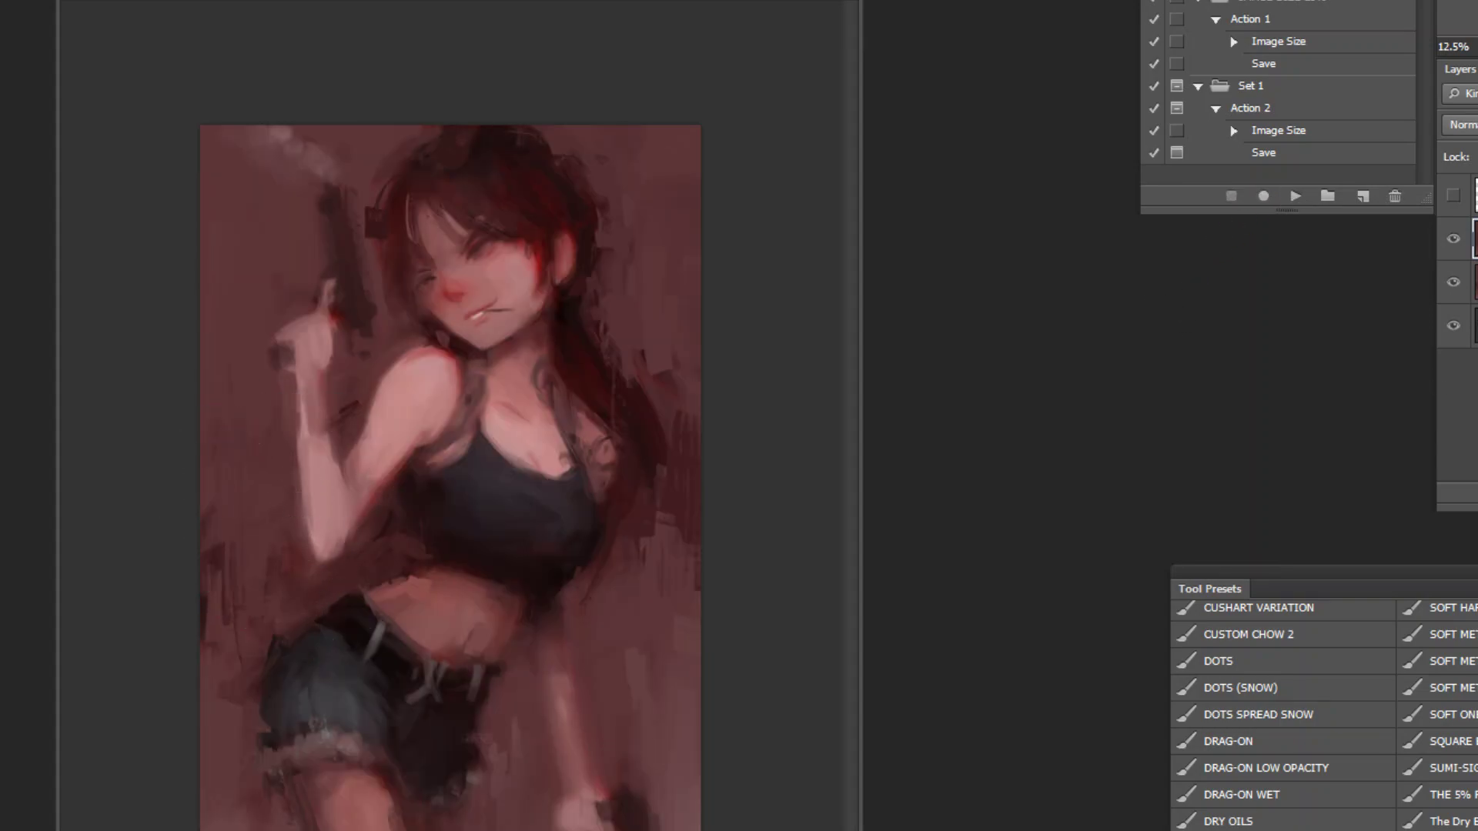
drag(271, 510, 274, 545)
mouse_move(259, 471)
mouse_down()
mouse_move(262, 500)
mouse_move(241, 508)
mouse_up()
Step: Enlarge the brush and block in dark red patches in the background beside the ponytail and the raised forearm
key(])
key(])
key(])
key(])
key(])
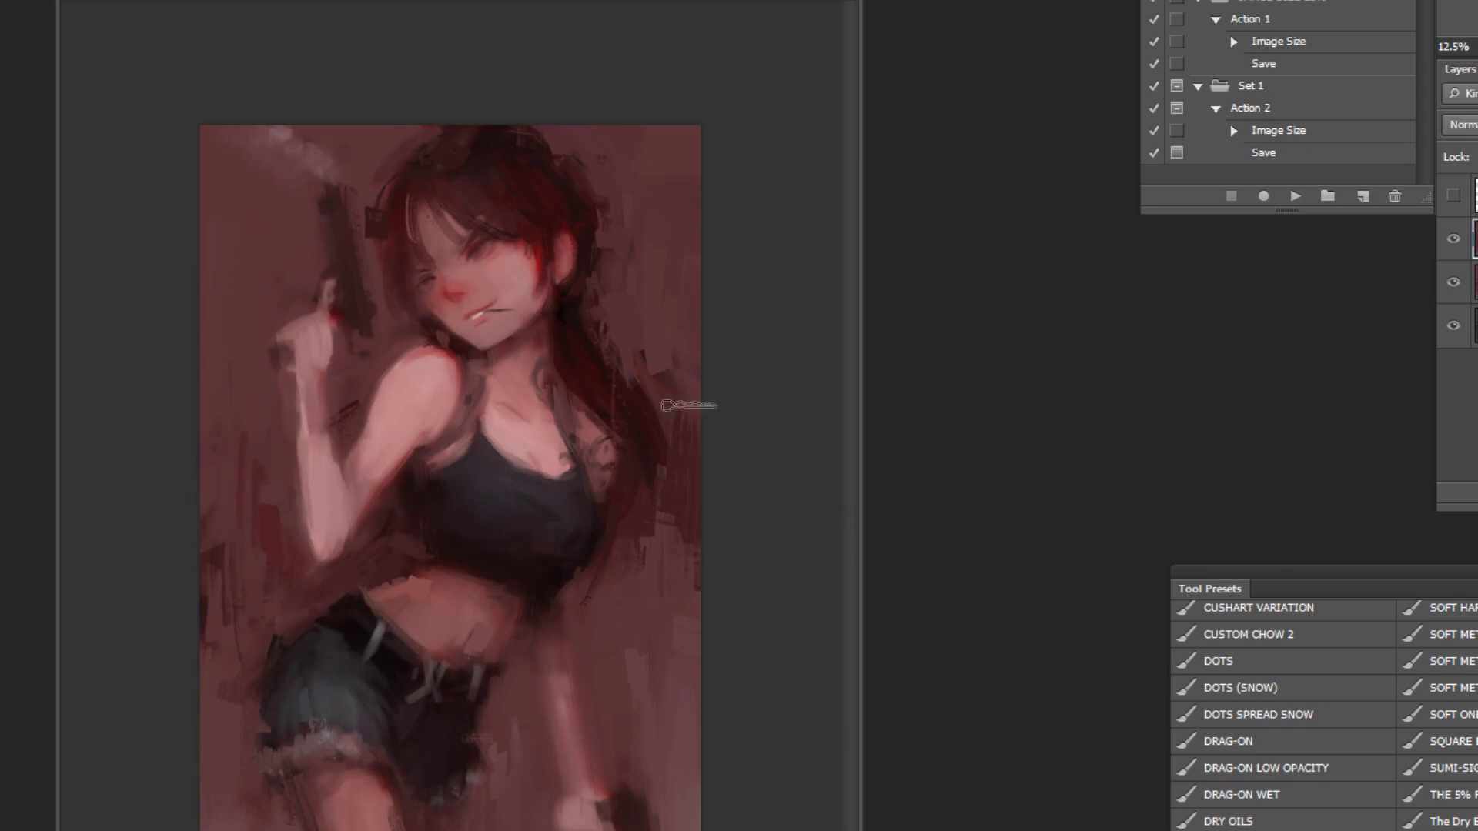
mouse_move(680, 408)
mouse_down()
mouse_move(683, 306)
mouse_move(671, 455)
mouse_move(679, 267)
mouse_move(700, 472)
mouse_up()
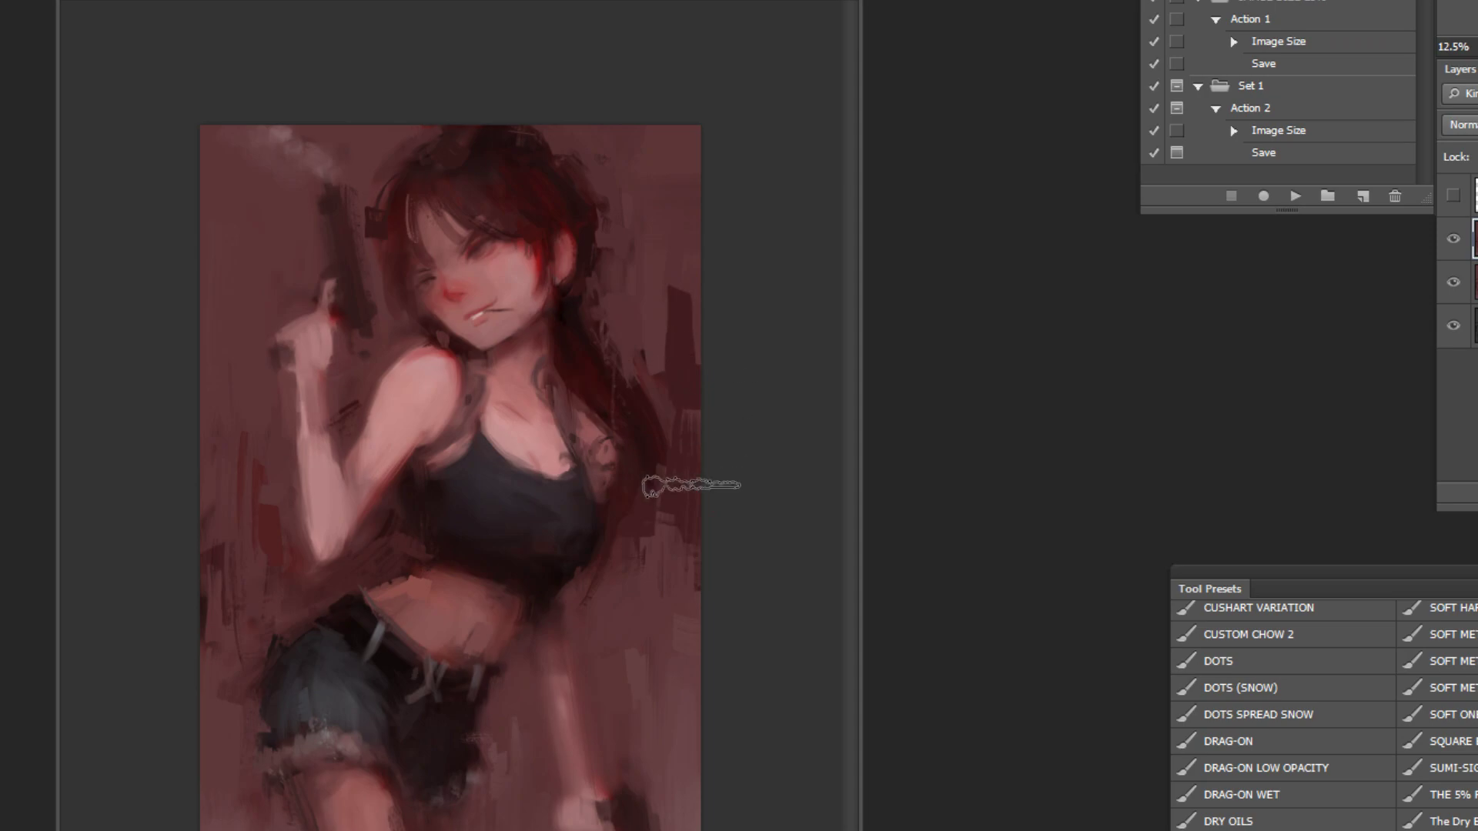
alt+click(267, 525)
drag(257, 458, 261, 542)
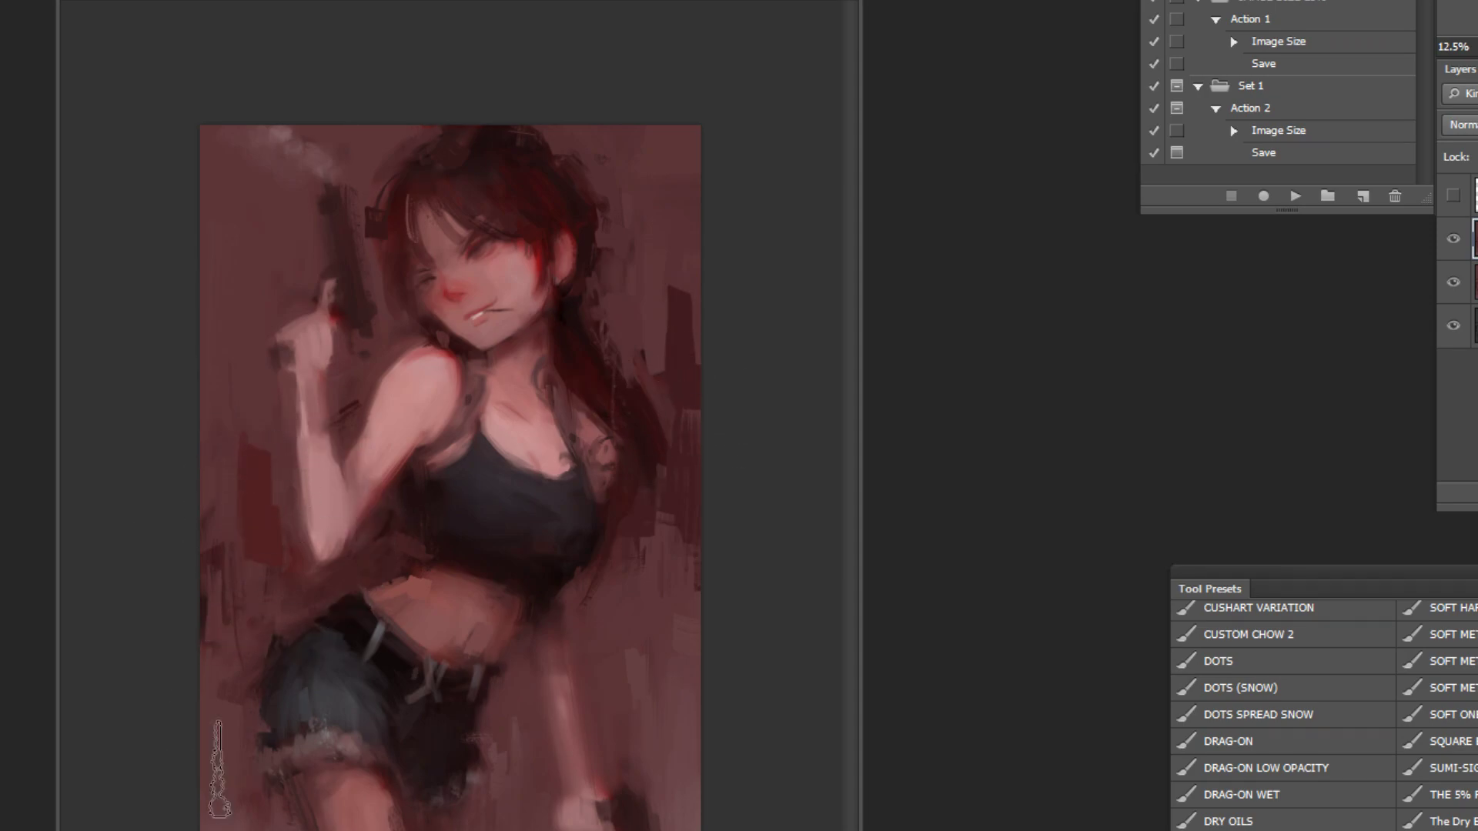
Step: Break up the background patch beside the ponytail with finer dark strokes, using a smaller brush and sampled background colors
key([)
key([)
alt+click(682, 286)
drag(686, 331, 686, 277)
alt+click(684, 384)
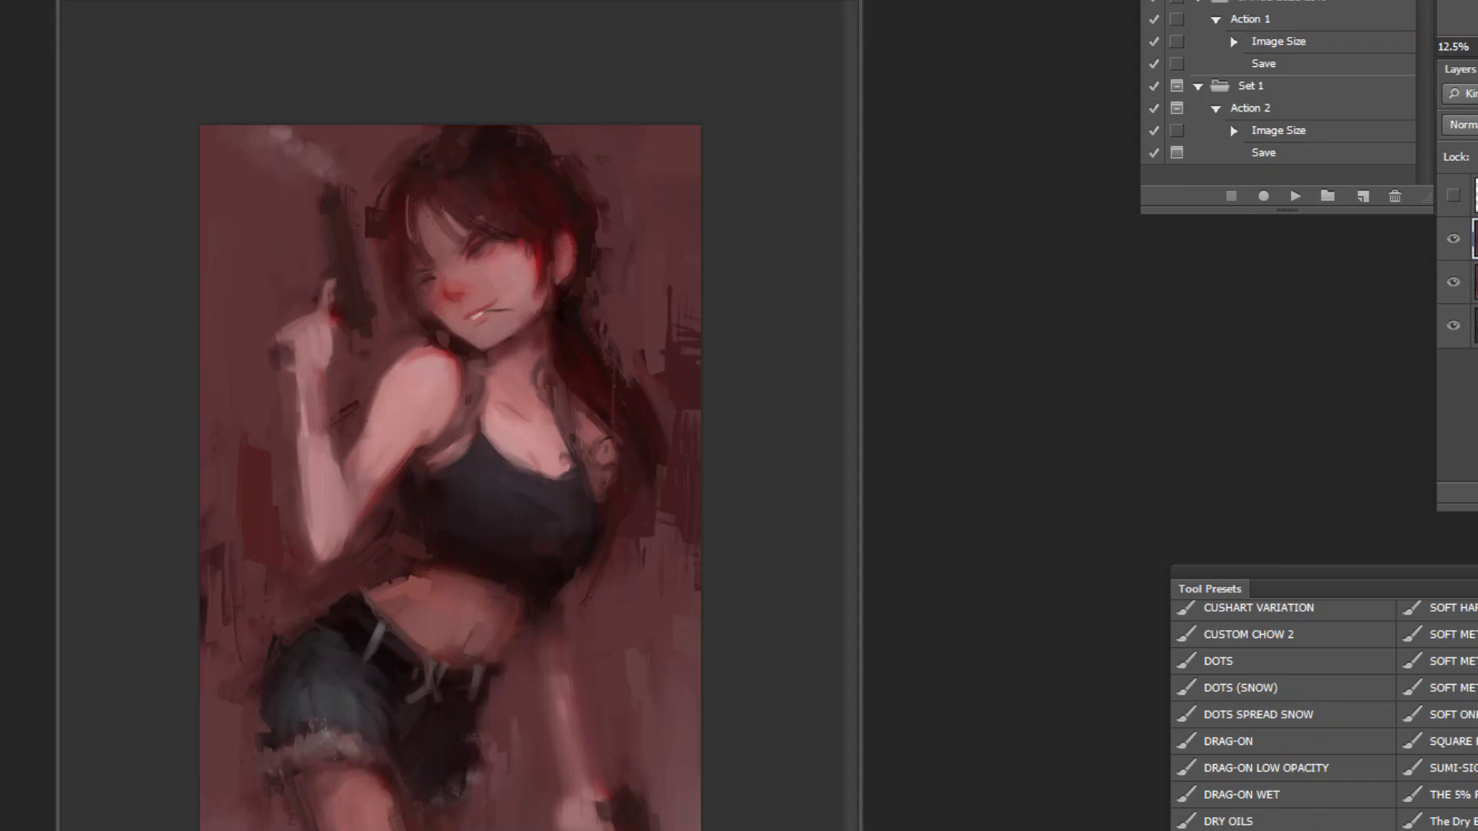
mouse_move(664, 339)
mouse_down()
mouse_move(650, 371)
mouse_move(636, 336)
mouse_move(692, 332)
mouse_move(623, 336)
mouse_move(662, 334)
mouse_move(686, 297)
mouse_move(672, 295)
mouse_move(666, 327)
mouse_move(721, 270)
mouse_move(706, 261)
mouse_move(674, 306)
mouse_up()
drag(646, 248, 650, 319)
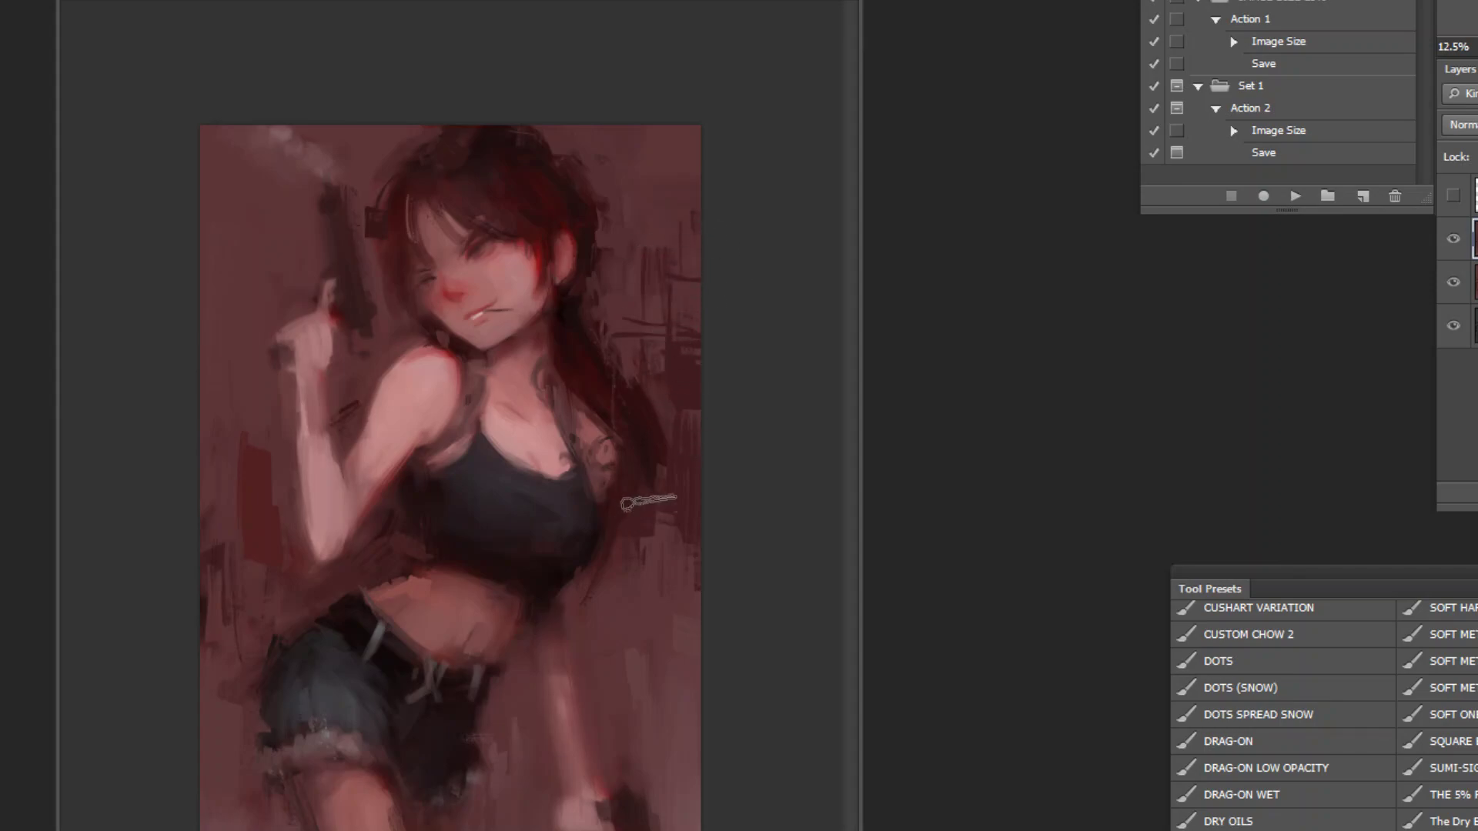
mouse_move(674, 517)
mouse_down()
mouse_move(649, 558)
mouse_move(638, 628)
mouse_up()
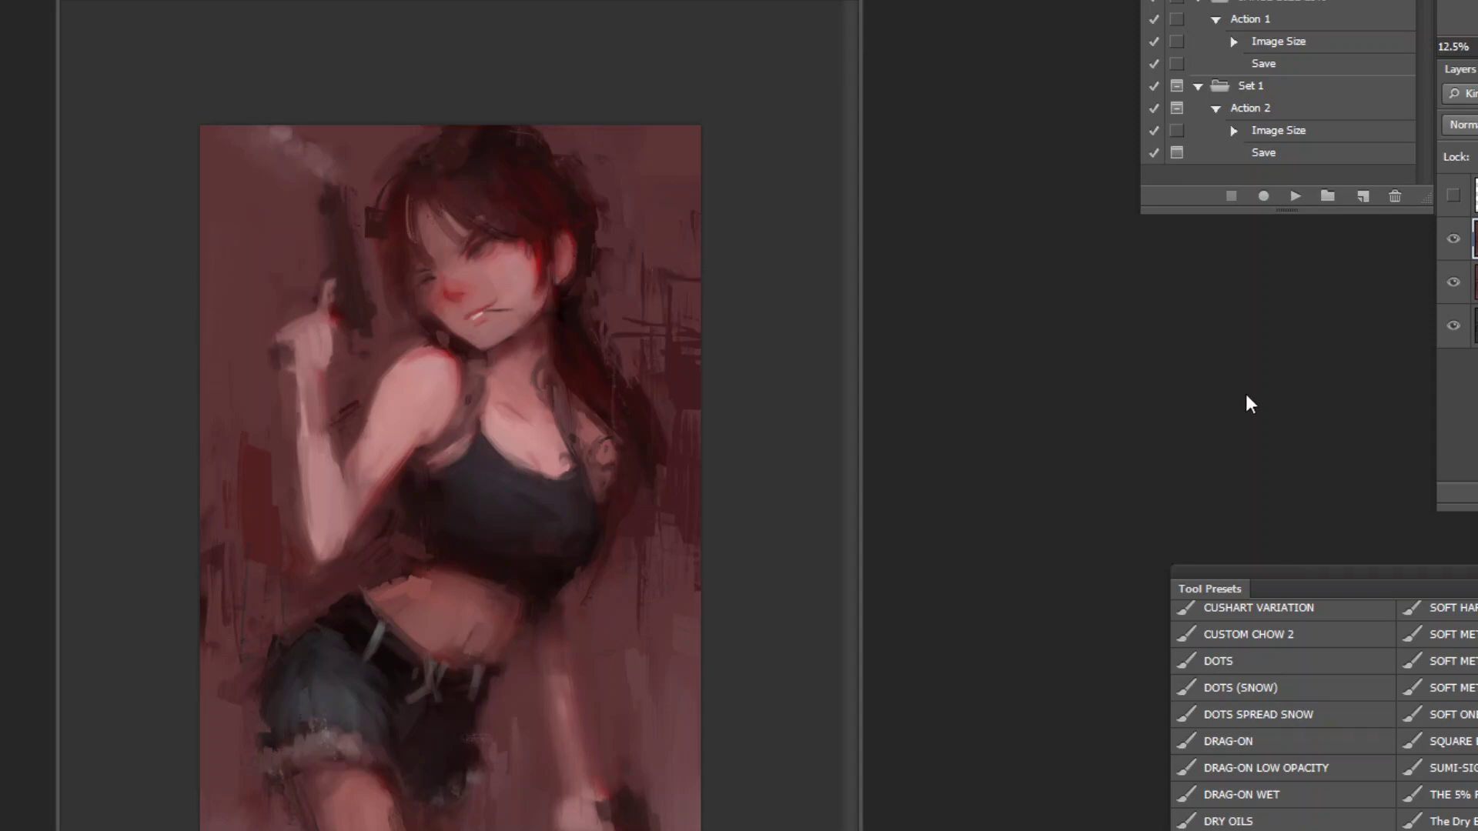
Step: Switch to another brush preset and rework the streaks beside the head with sampled background color
click(1299, 753)
alt+click(672, 361)
drag(660, 250, 653, 311)
alt+click(653, 199)
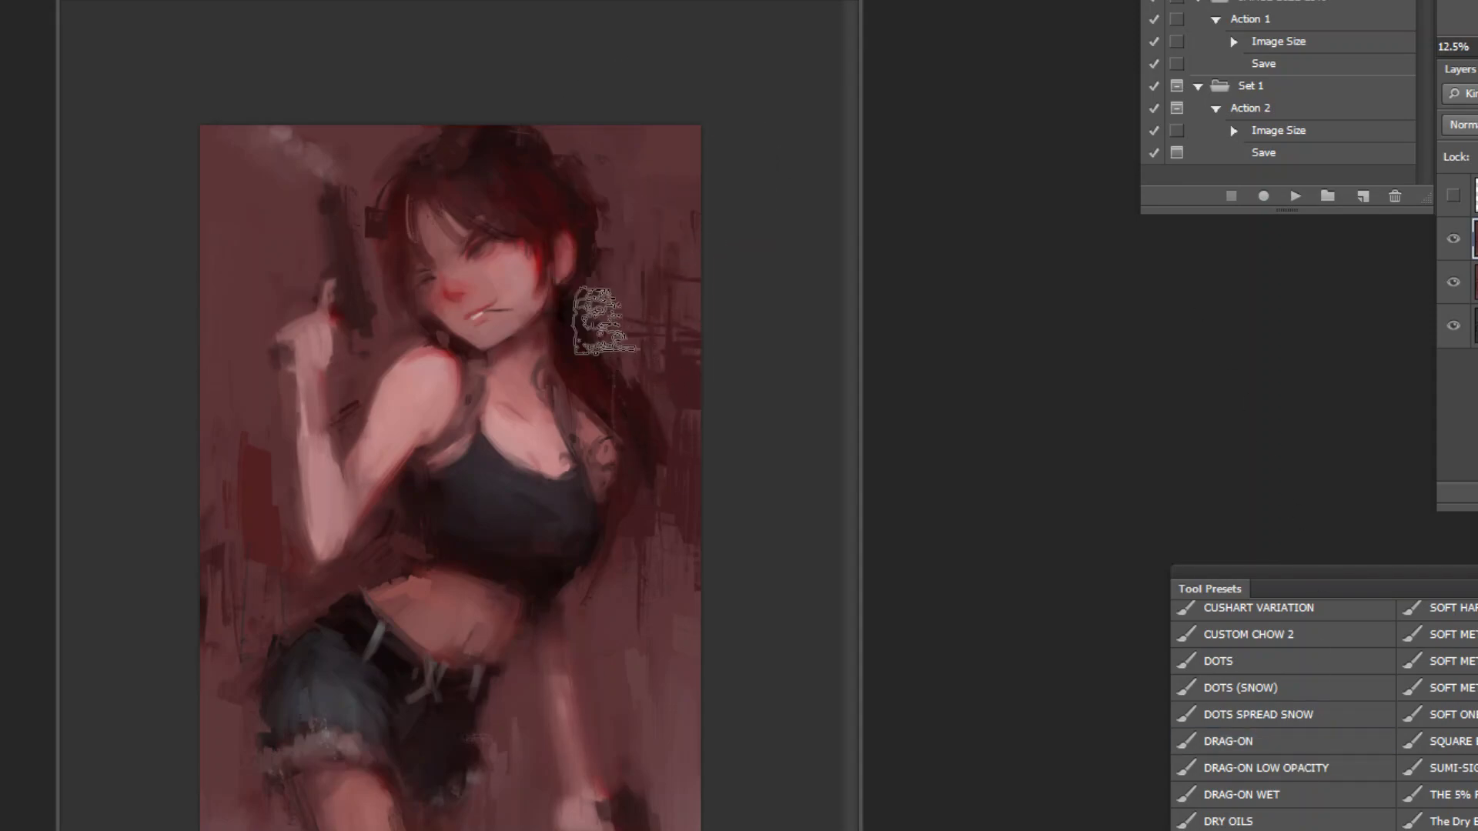
Step: Paint dark red and muted brown patches in the background between the raised forearm and the hip with sampled colors
mouse_move(267, 484)
mouse_down()
mouse_move(262, 527)
mouse_move(270, 499)
mouse_move(224, 533)
mouse_move(297, 594)
mouse_move(236, 585)
mouse_up()
alt+click(298, 625)
mouse_move(297, 625)
mouse_down()
mouse_move(267, 643)
mouse_move(294, 646)
mouse_move(265, 634)
mouse_move(244, 670)
mouse_up()
alt+click(257, 628)
alt+click(290, 674)
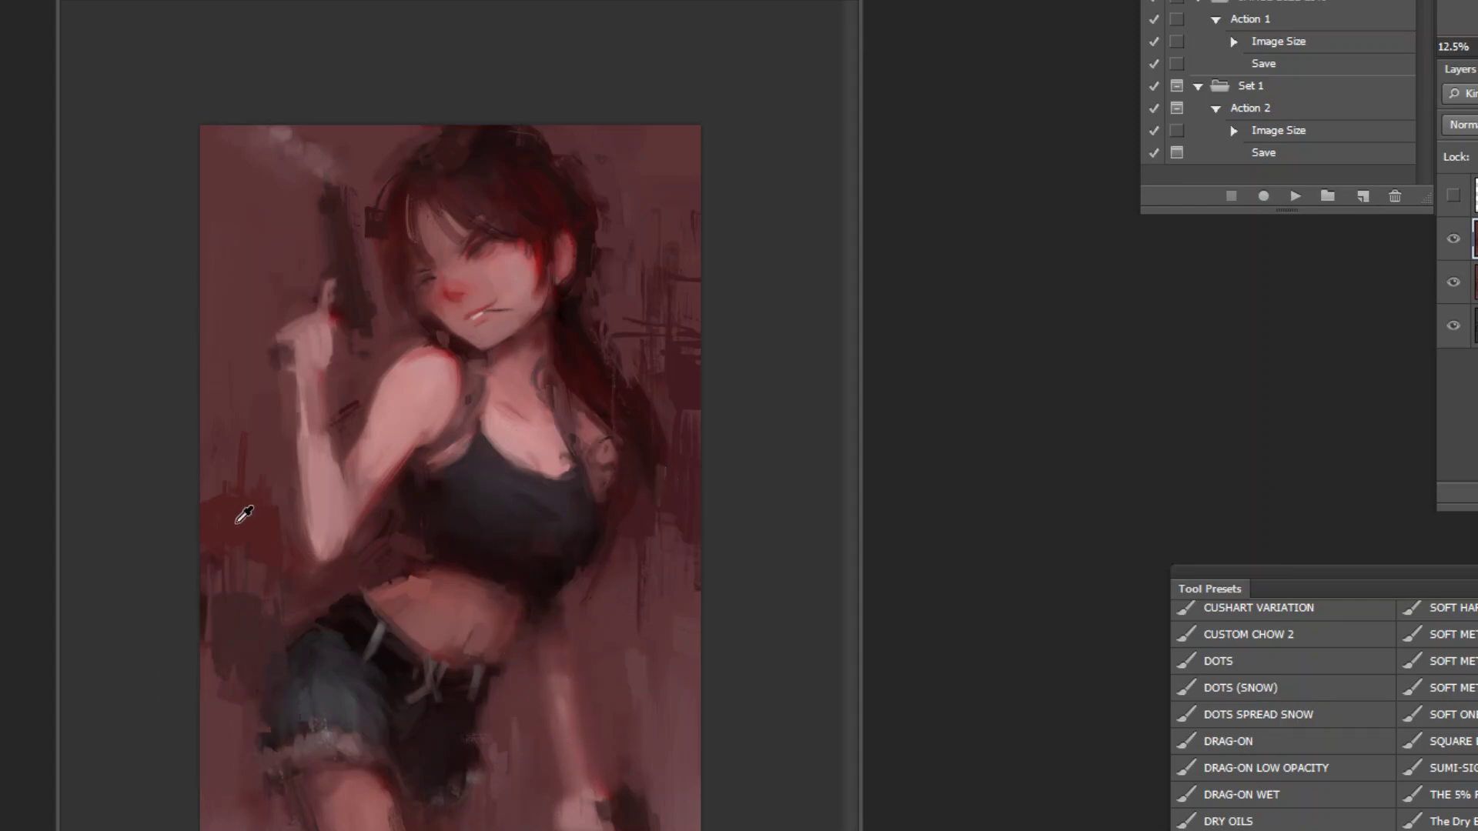
Step: Undo the stray arc across the gun and paint dark vertical streaks in the background beside the raised forearm
drag(333, 231, 388, 435)
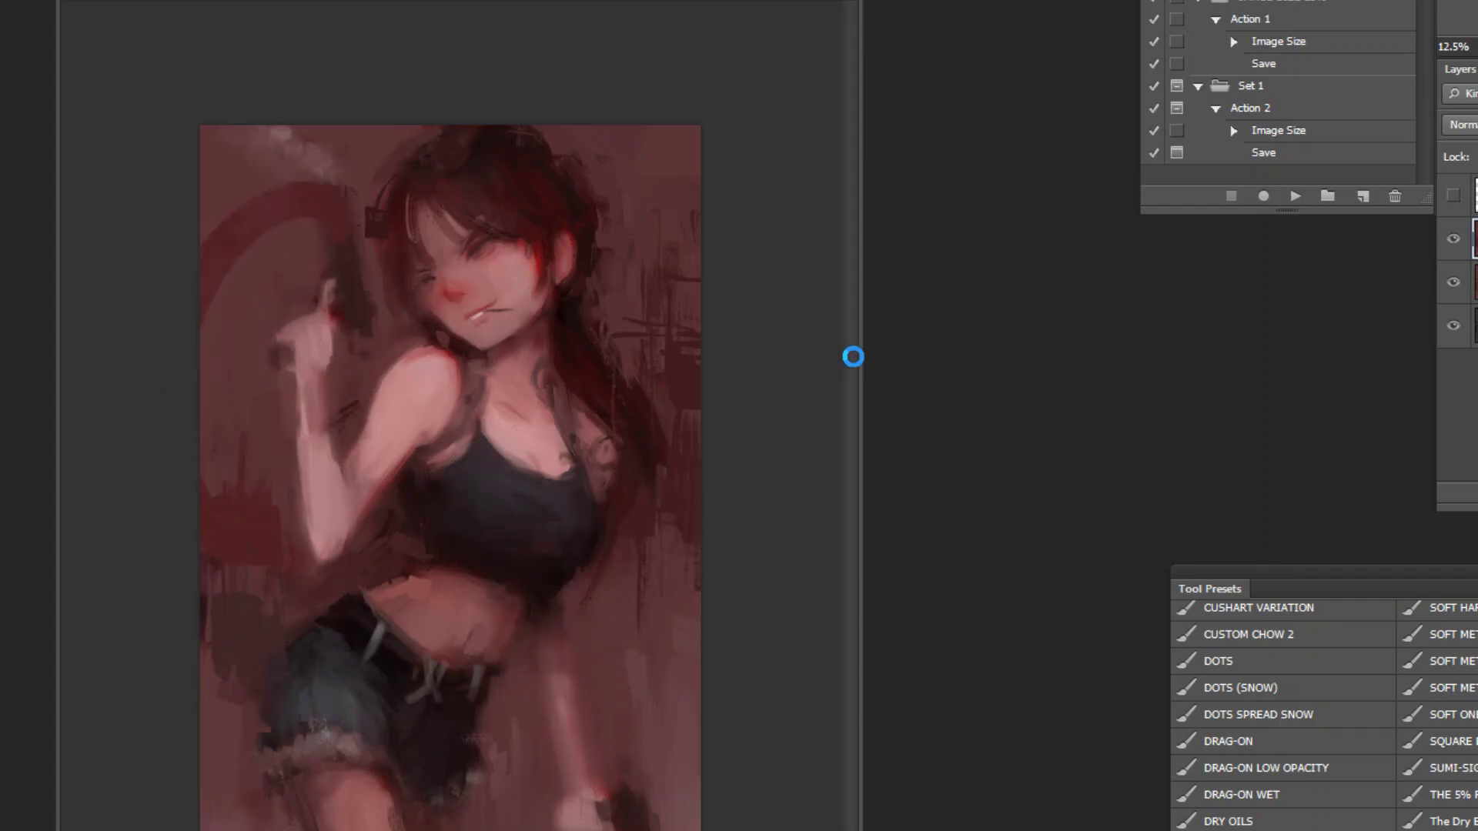
key(ctrl+z)
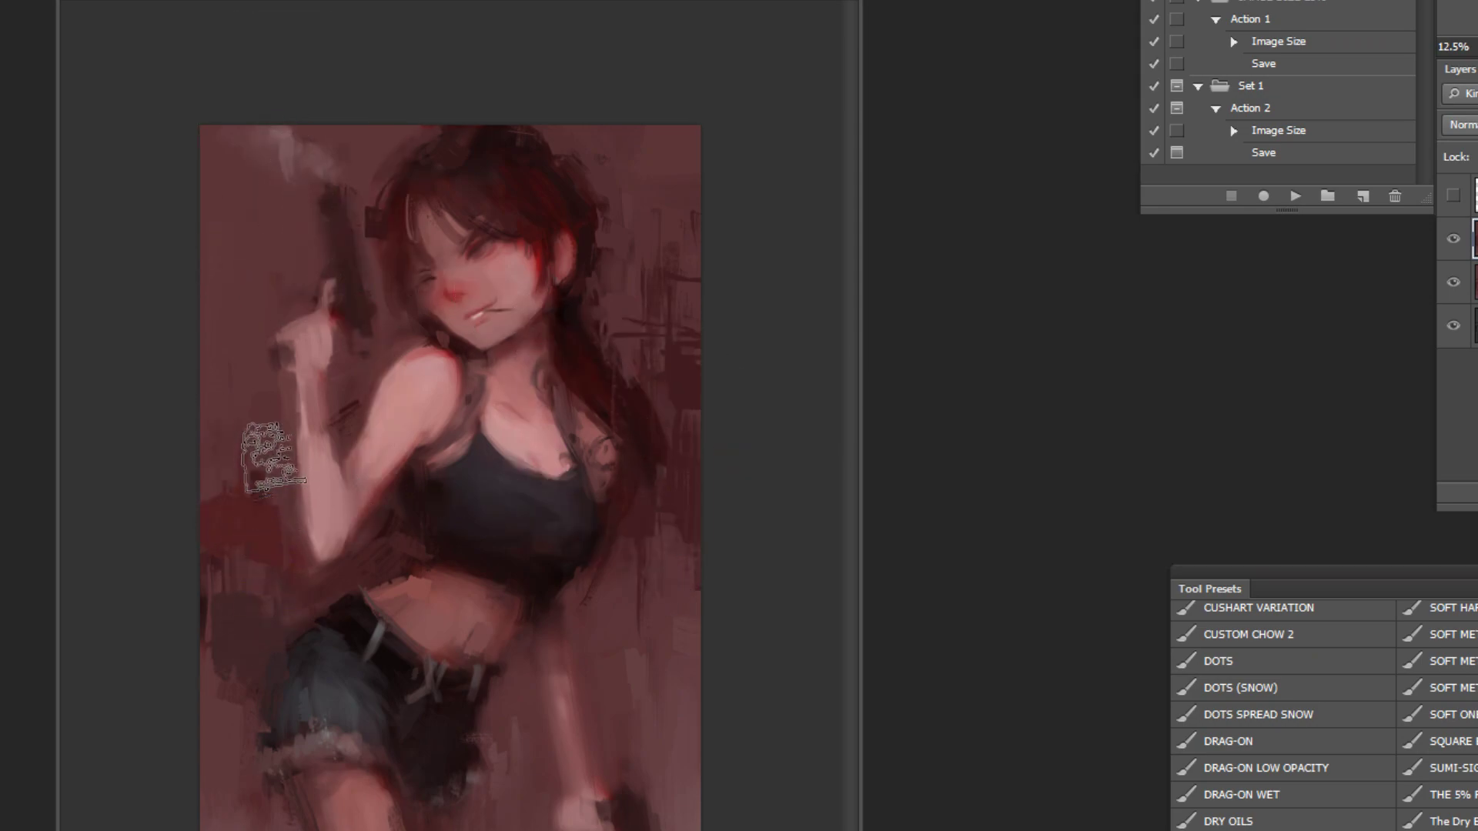
mouse_move(289, 479)
mouse_down()
mouse_move(283, 504)
mouse_move(237, 531)
mouse_up()
alt+click(283, 488)
drag(254, 455, 243, 539)
Step: Add a small dark patch at the background's outer edge above the streaks by the raised forearm
key(z)
click(479, 121)
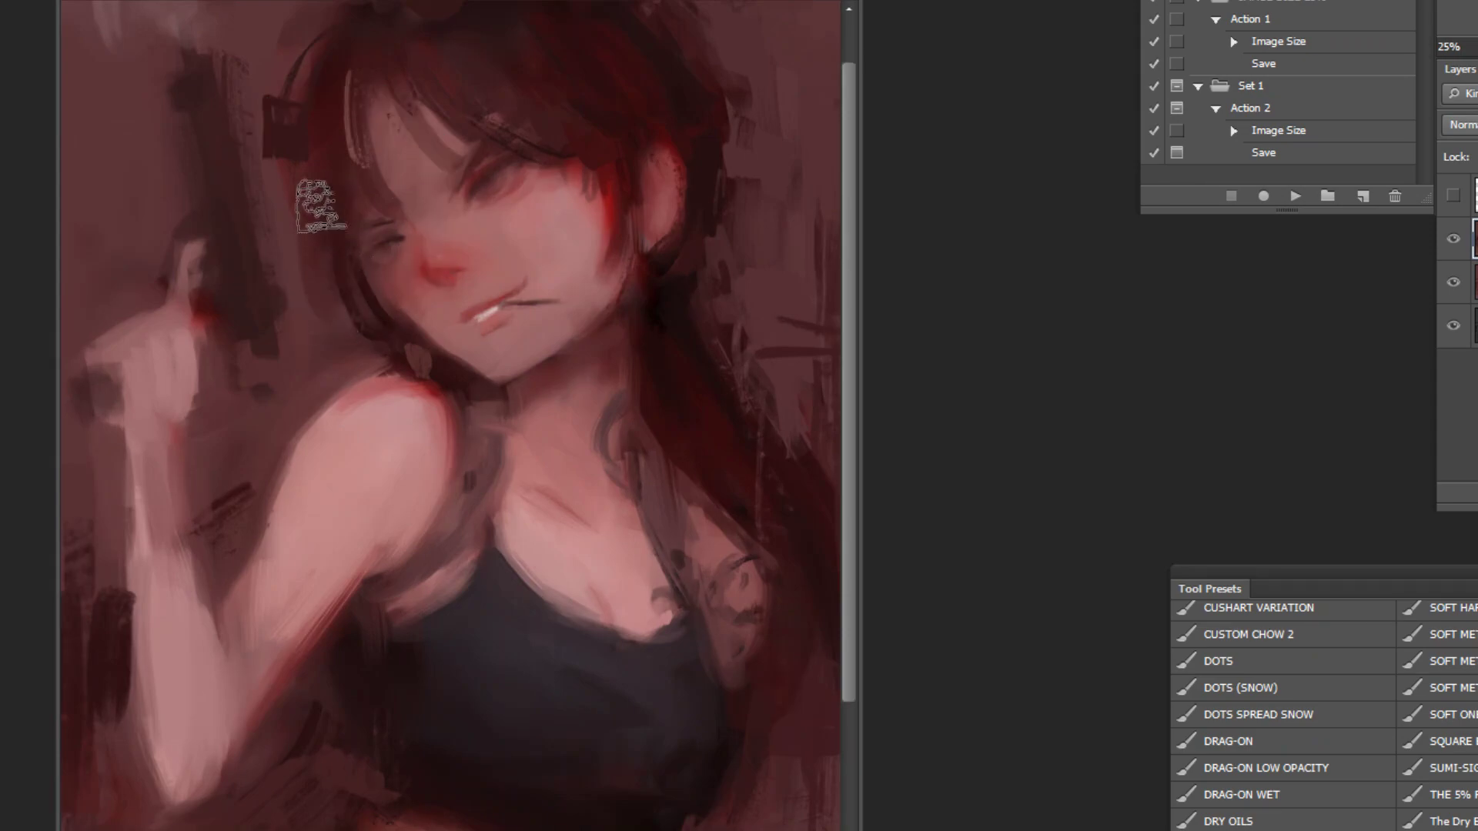
key(z)
alt+click(418, 253)
alt+click(462, 254)
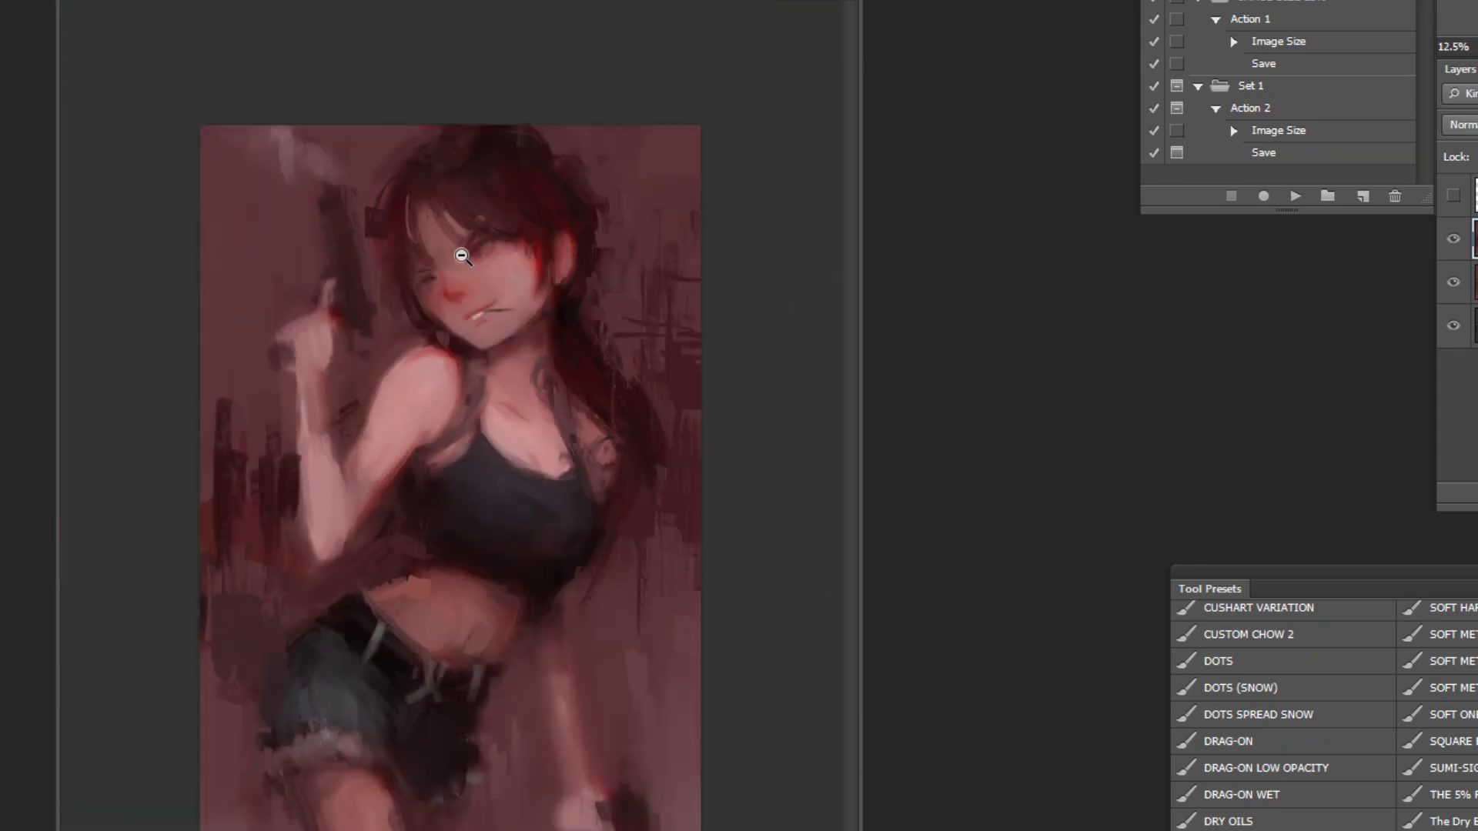
alt+click(682, 439)
mouse_move(289, 442)
mouse_down()
mouse_move(296, 408)
mouse_move(341, 426)
mouse_up()
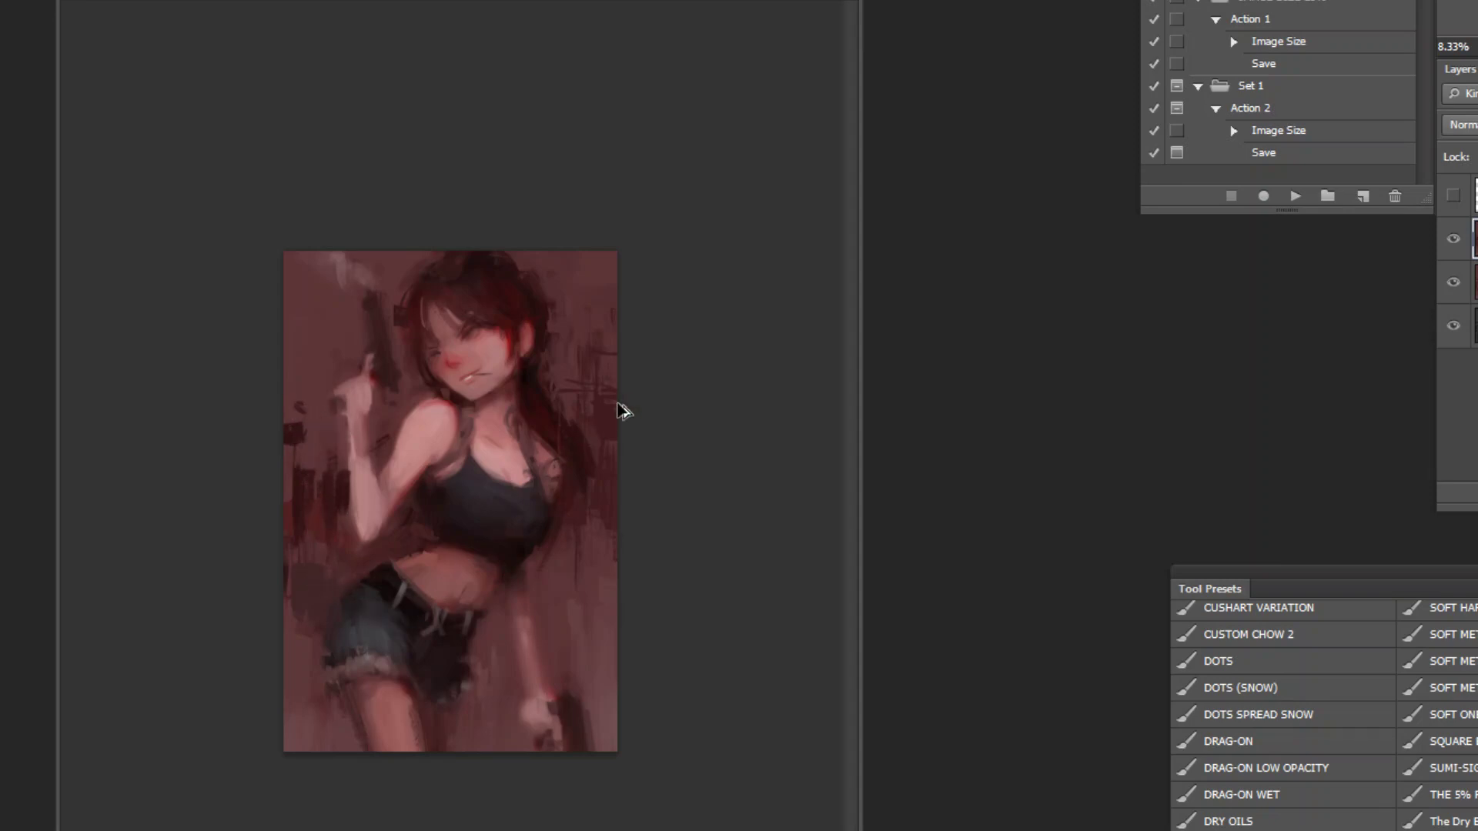
click(696, 699)
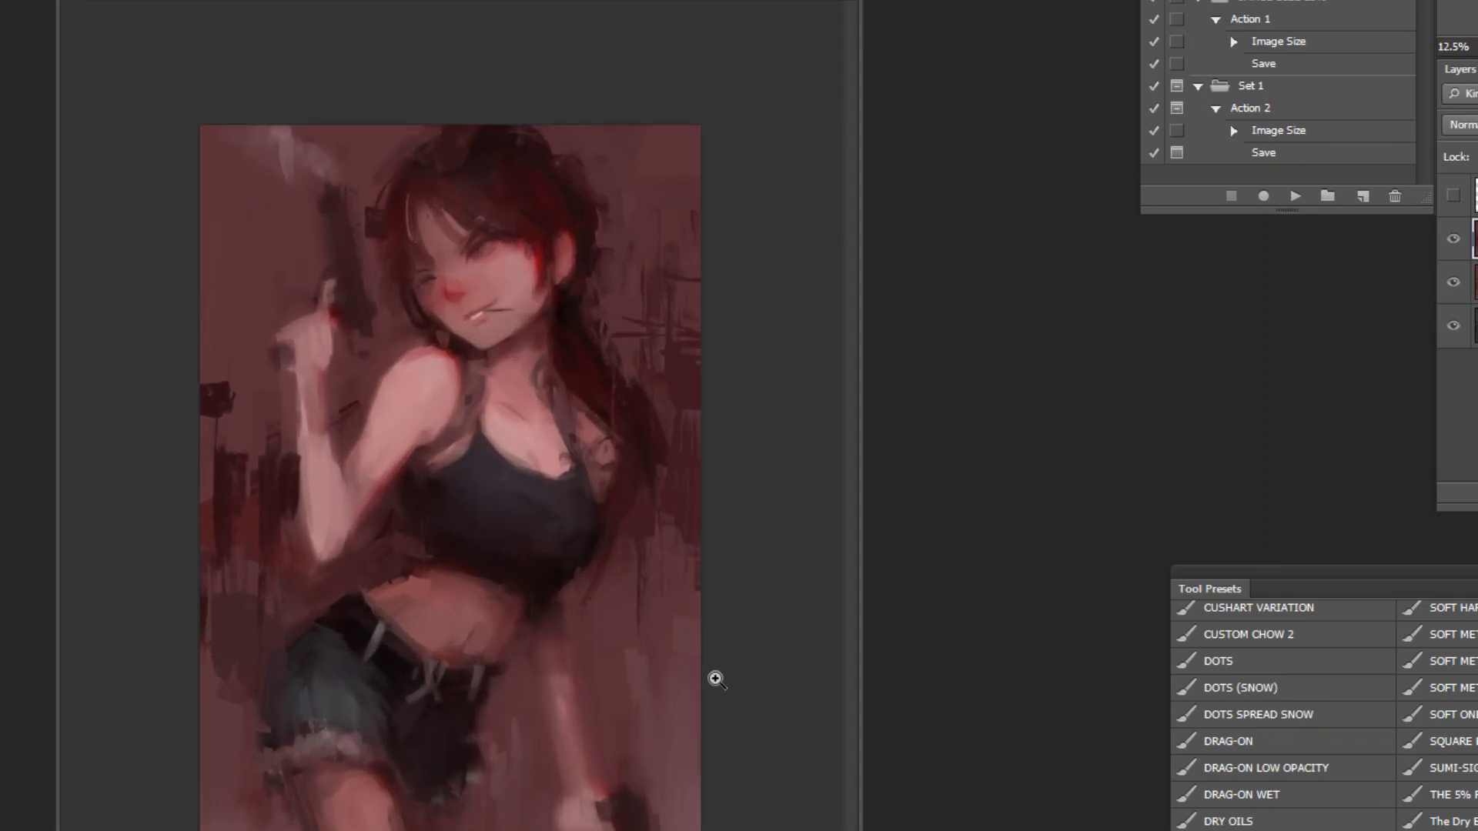
Step: Try a Hue/Saturation adjustment with saturation at +14 and the hue shifted slightly towards orange
key(ctrl+u)
click(1388, 830)
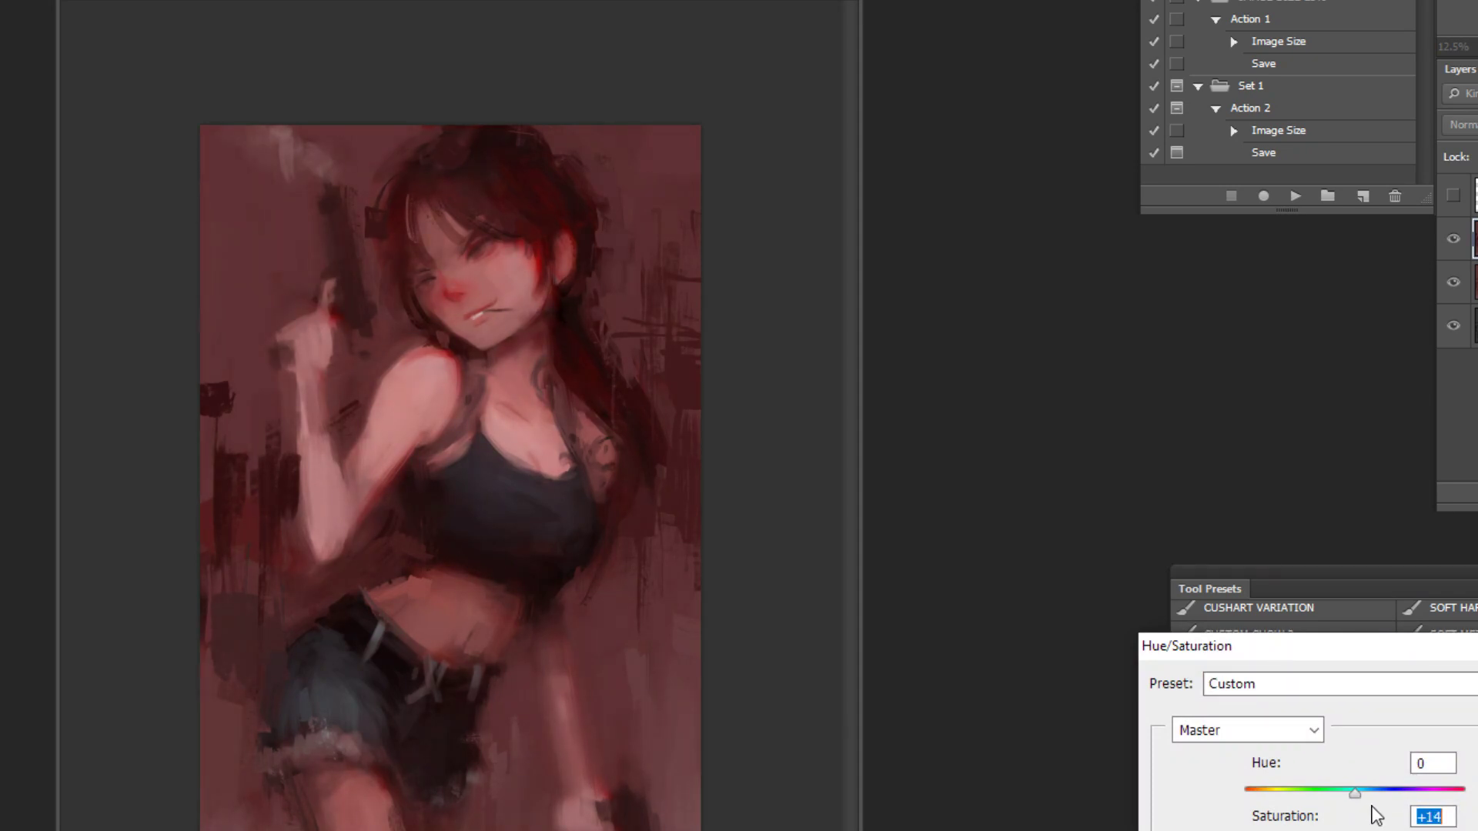
mouse_move(1355, 794)
mouse_down()
mouse_move(1340, 800)
mouse_move(1371, 799)
mouse_up()
key(Return)
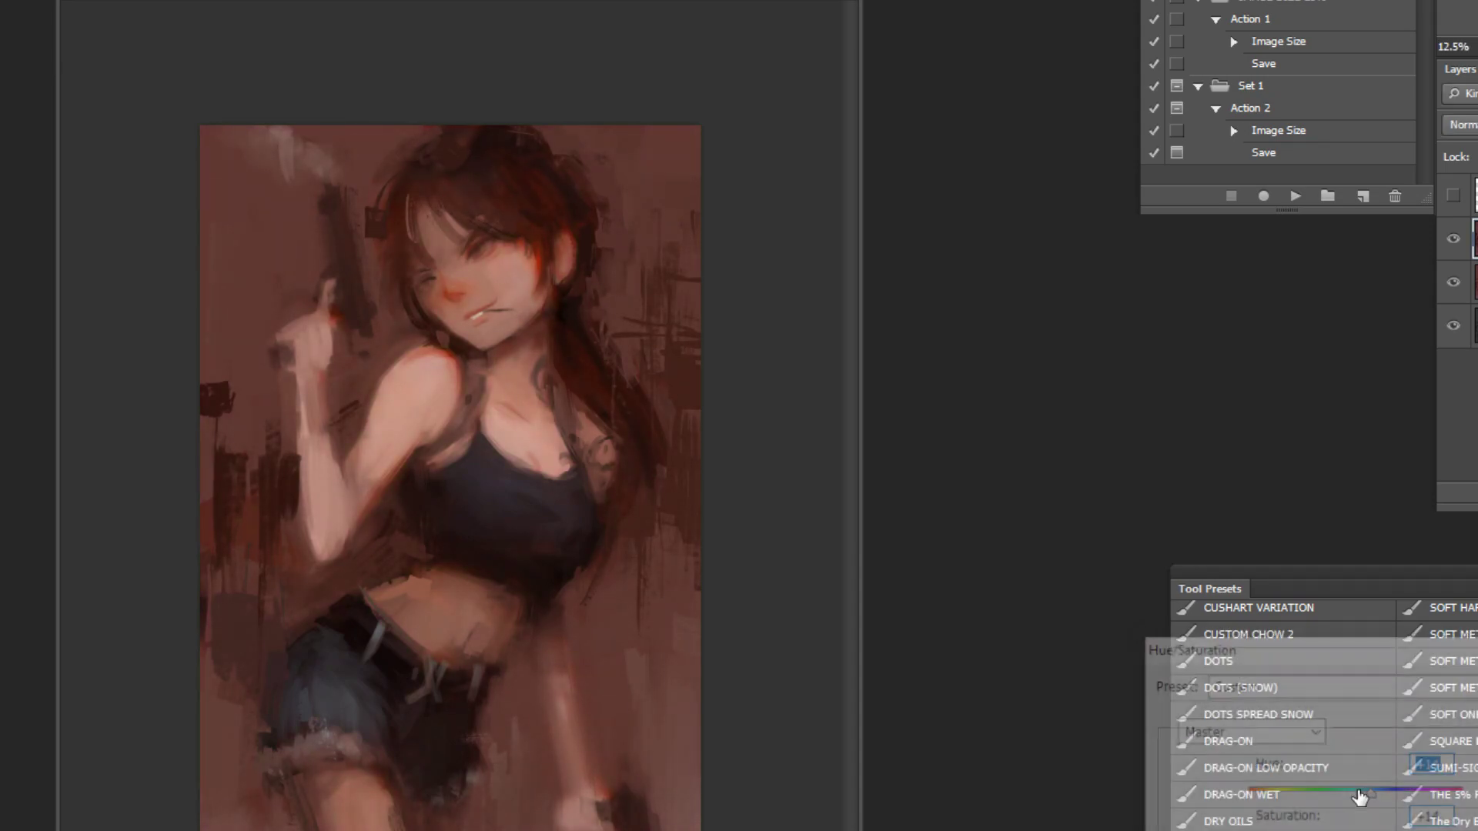
Step: Try a Curves adjustment that raises the red channel's highlights, lowers its shadows slightly and pulls down the blue channel's shadows
key(ctrl+m)
click(1249, 536)
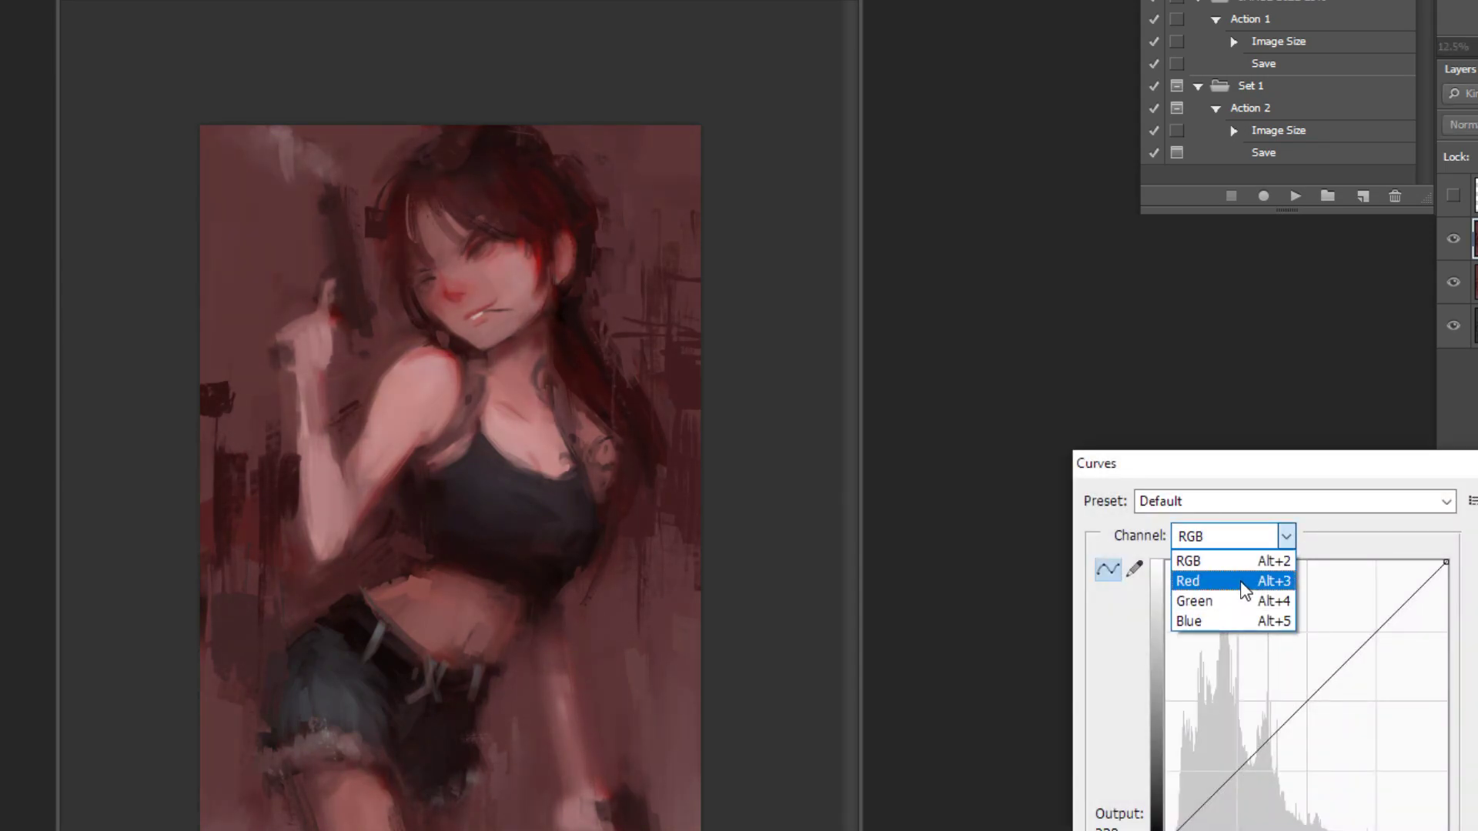
click(1247, 583)
mouse_move(1326, 679)
mouse_down()
mouse_move(1329, 699)
mouse_move(1327, 667)
mouse_up()
click(1254, 752)
drag(1254, 753, 1248, 761)
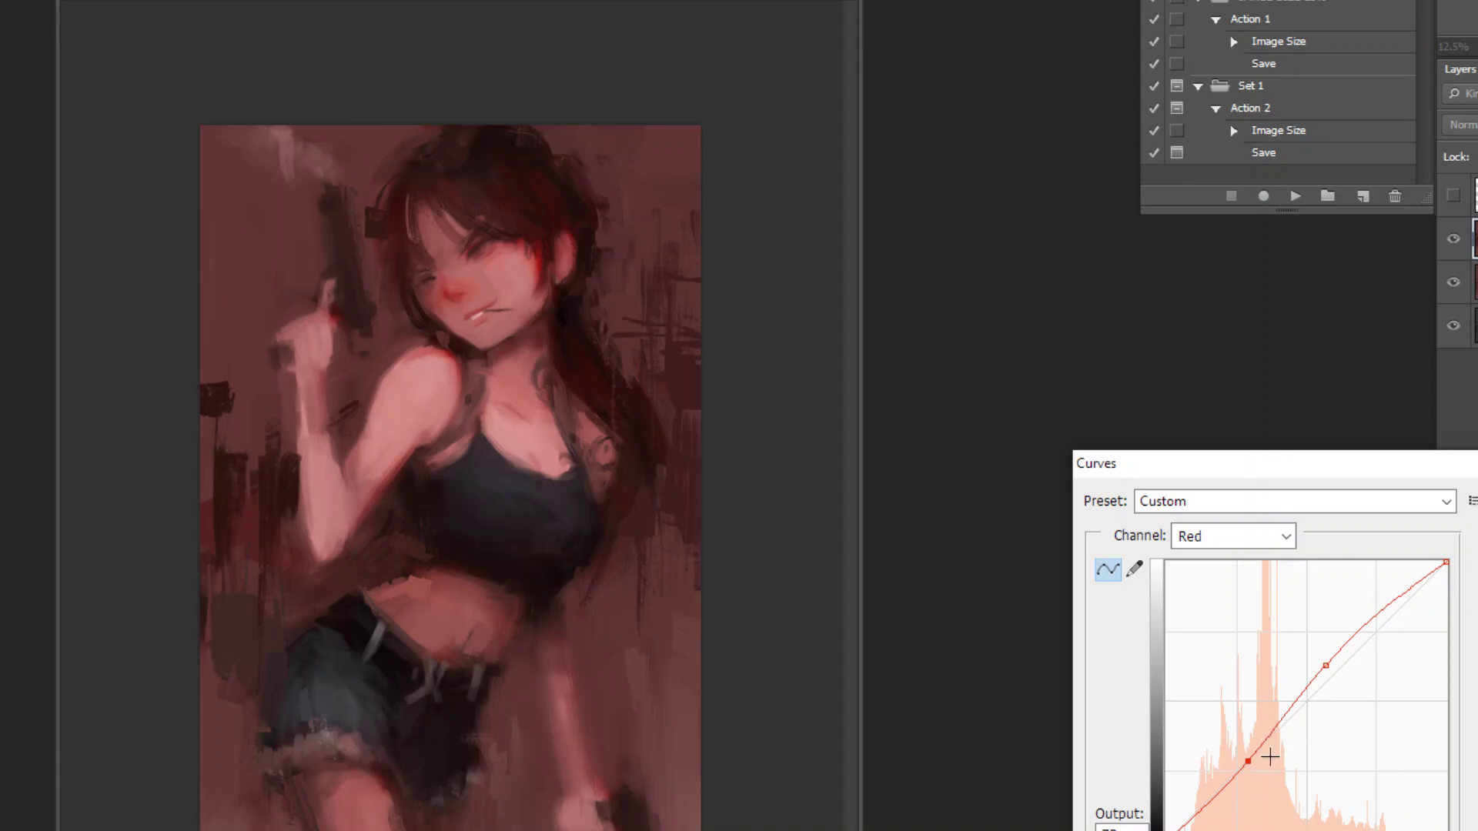
click(1216, 538)
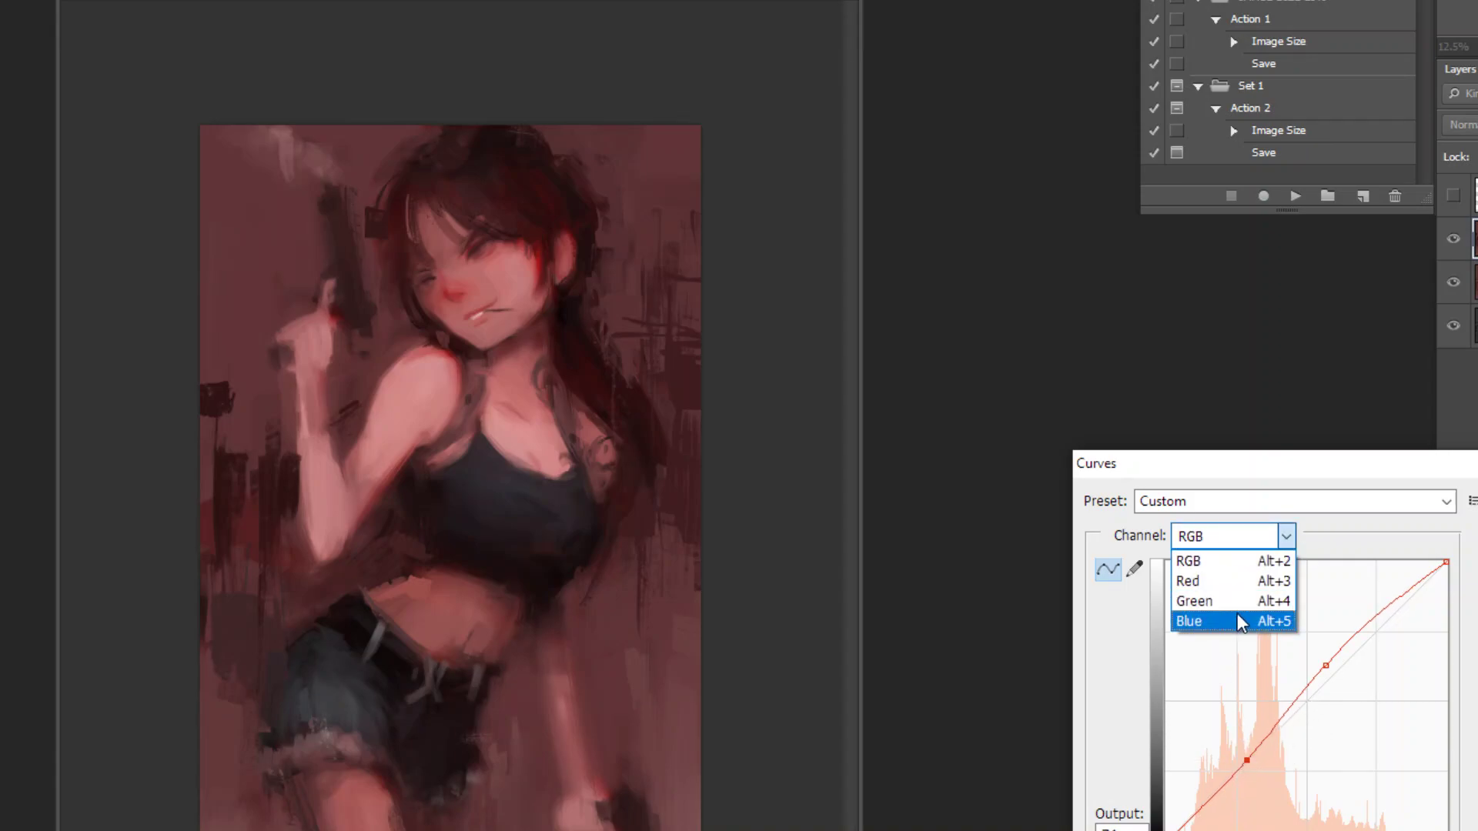
click(1237, 611)
mouse_move(1345, 660)
mouse_down()
mouse_move(1350, 690)
mouse_move(1348, 663)
mouse_up()
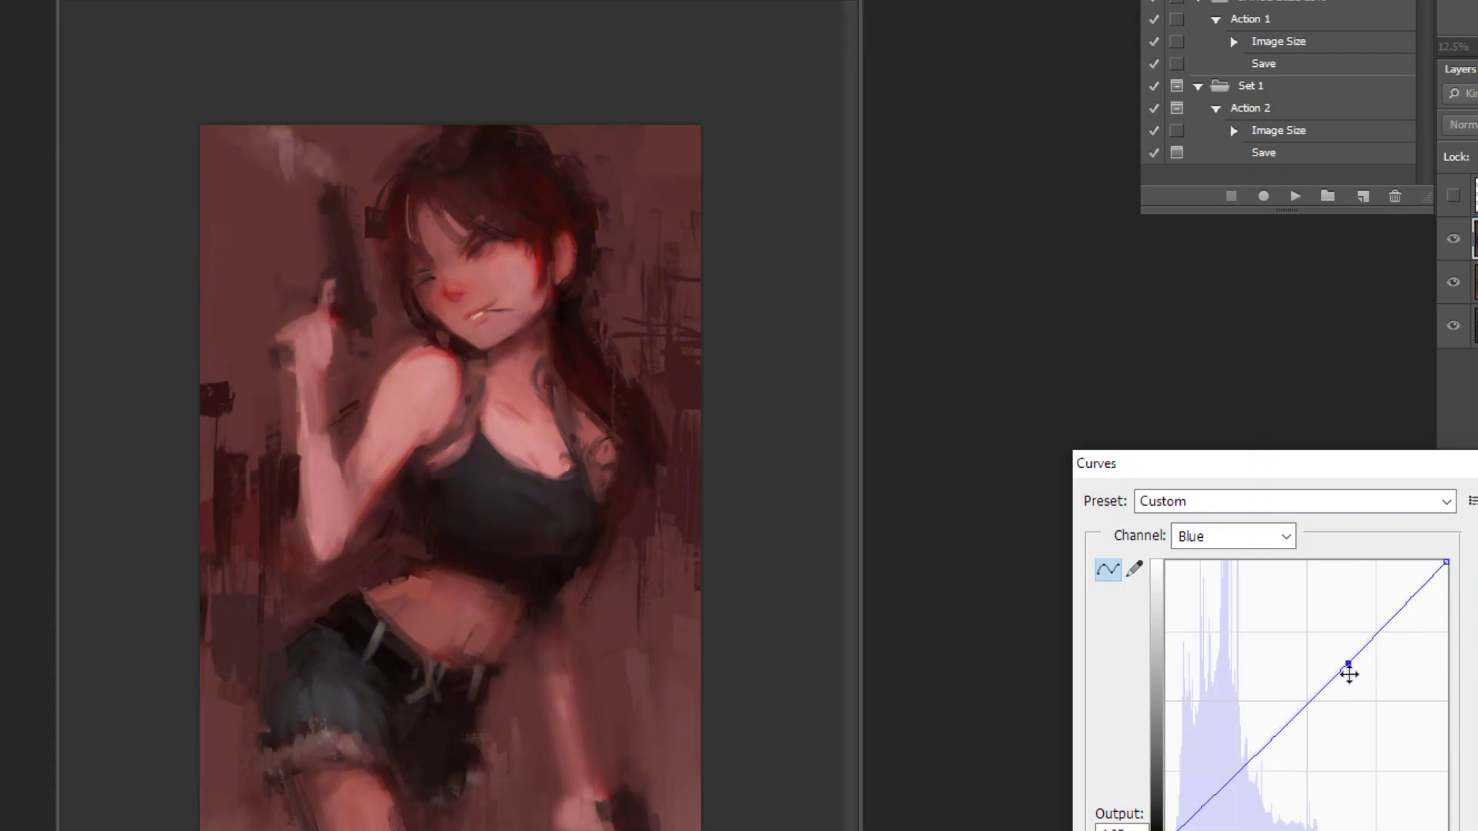
drag(1272, 736, 1275, 759)
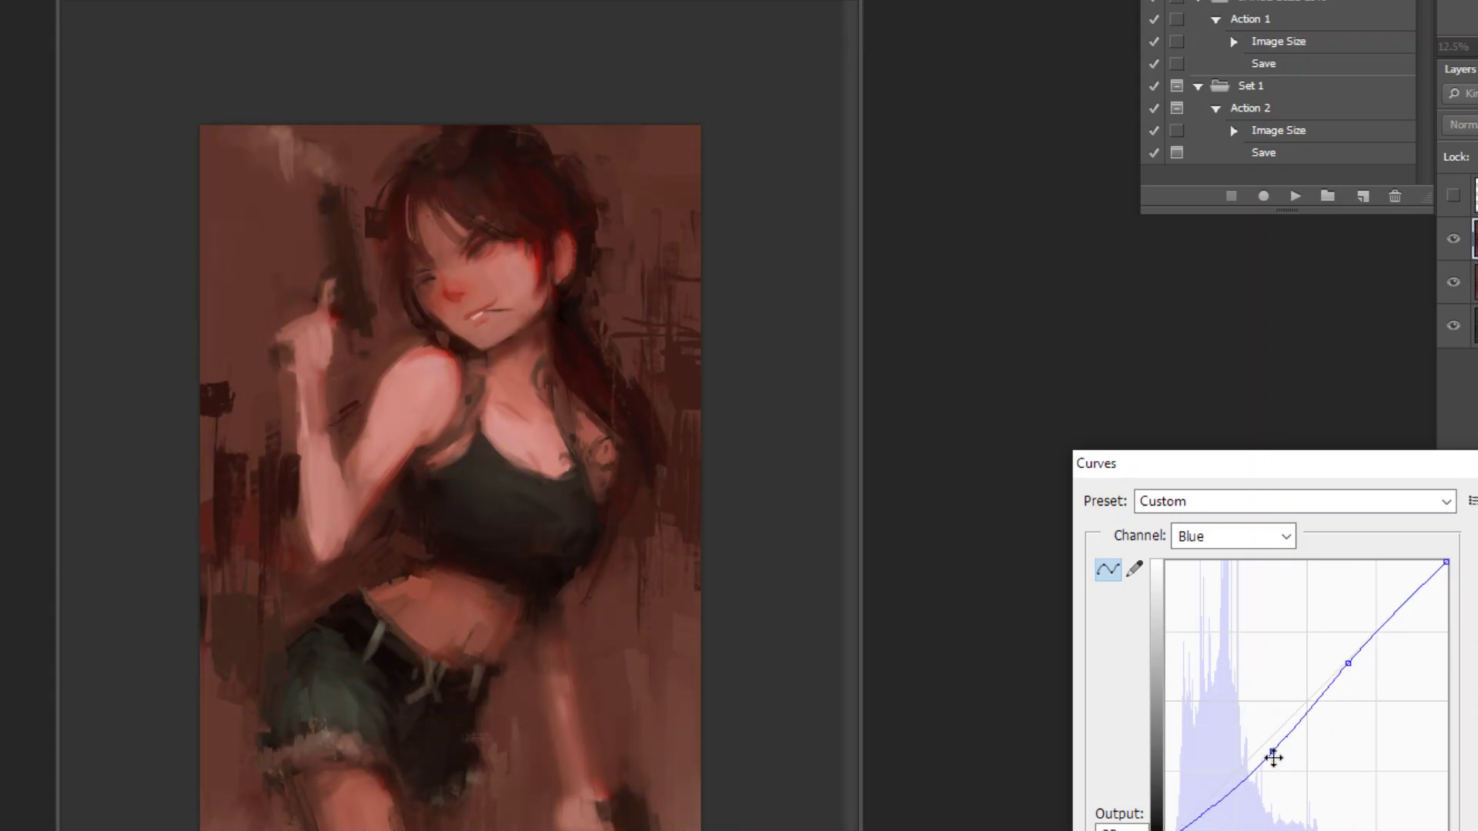
key(Escape)
Step: In a new Curves adjustment, shape the blue channel with lowered shadows and midtones and raised highlights
key(ctrl+m)
click(1240, 539)
click(1250, 622)
drag(1330, 680, 1336, 689)
click(1270, 747)
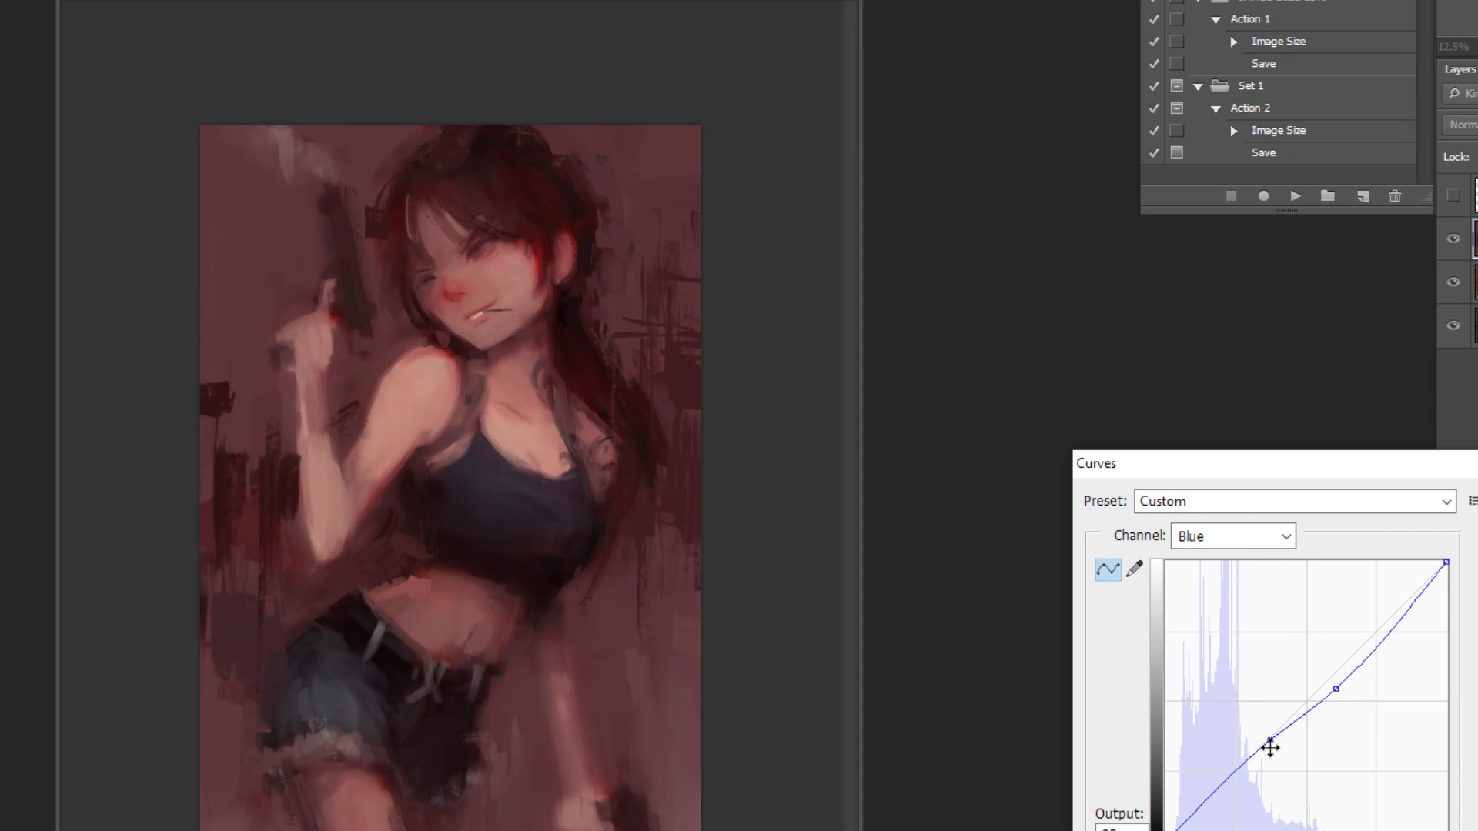
click(1377, 644)
drag(1377, 652, 1376, 640)
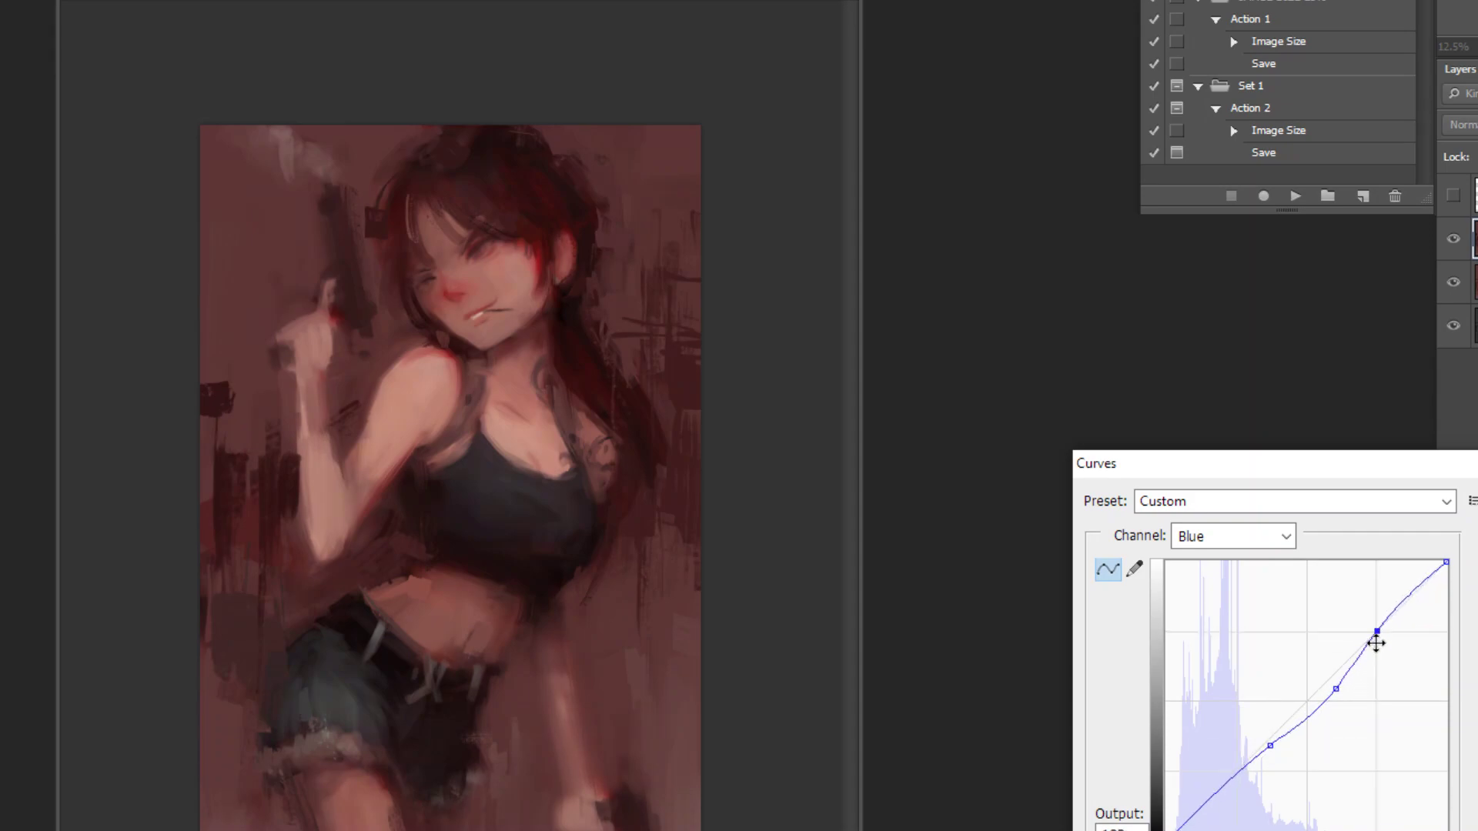
drag(1271, 746, 1269, 752)
drag(1377, 639, 1382, 628)
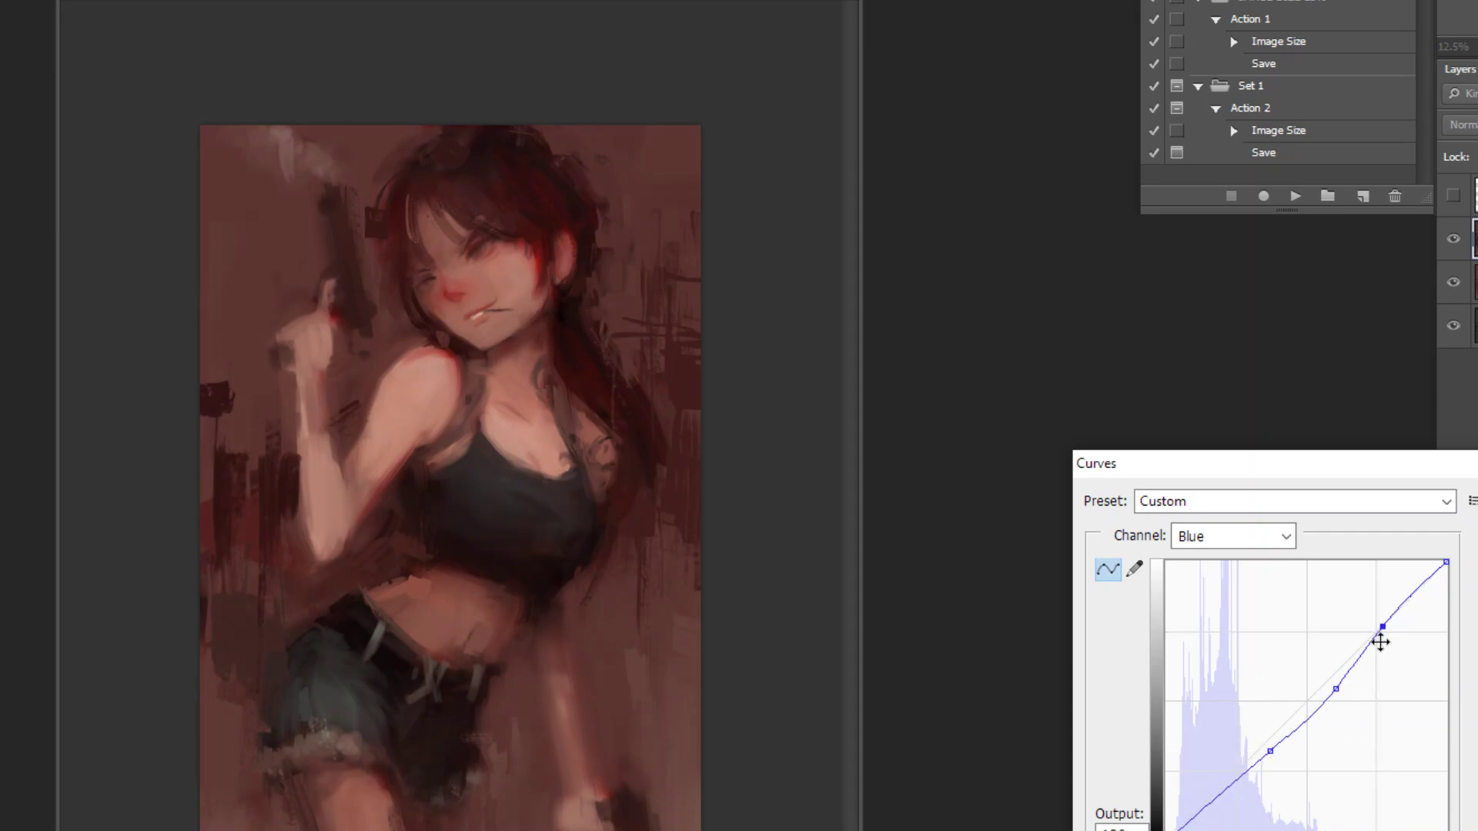
drag(1337, 696, 1347, 650)
Step: Raise the red channel's curve slightly in shadows and highlights and add an upper control point to the green channel
click(1241, 531)
click(1237, 578)
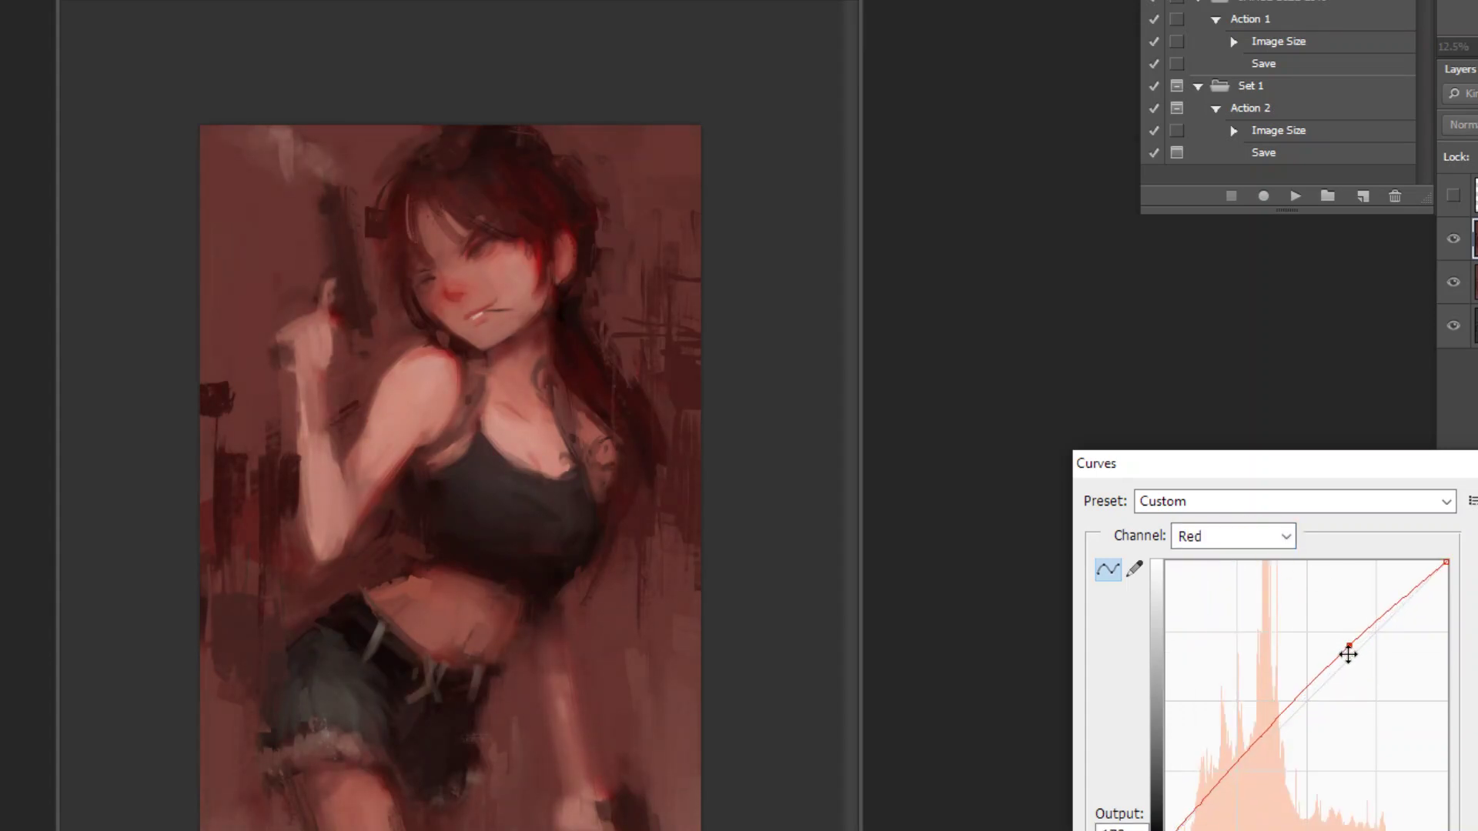
drag(1255, 765, 1256, 758)
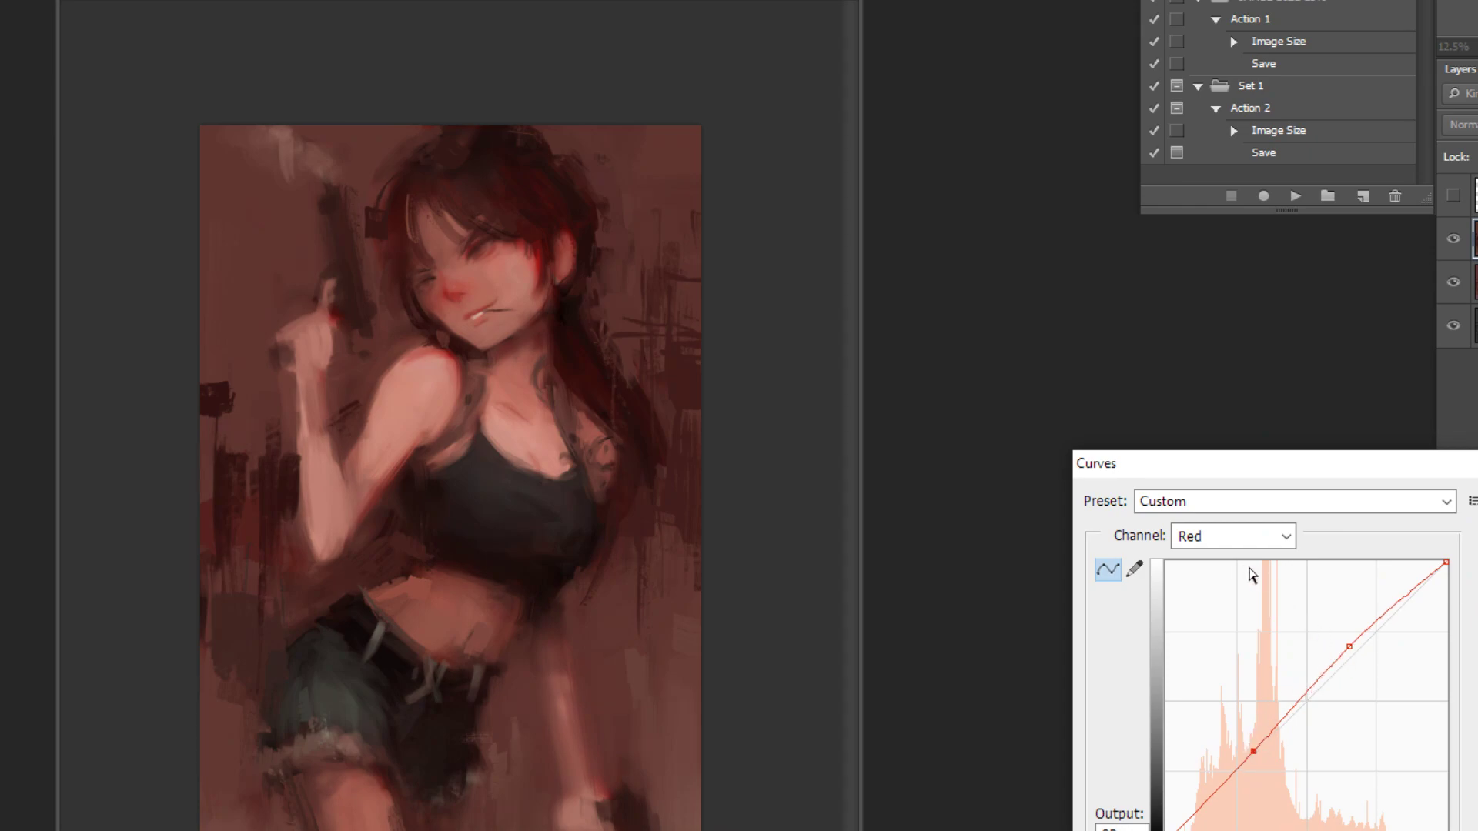
click(1232, 536)
click(1231, 596)
drag(1356, 680, 1353, 659)
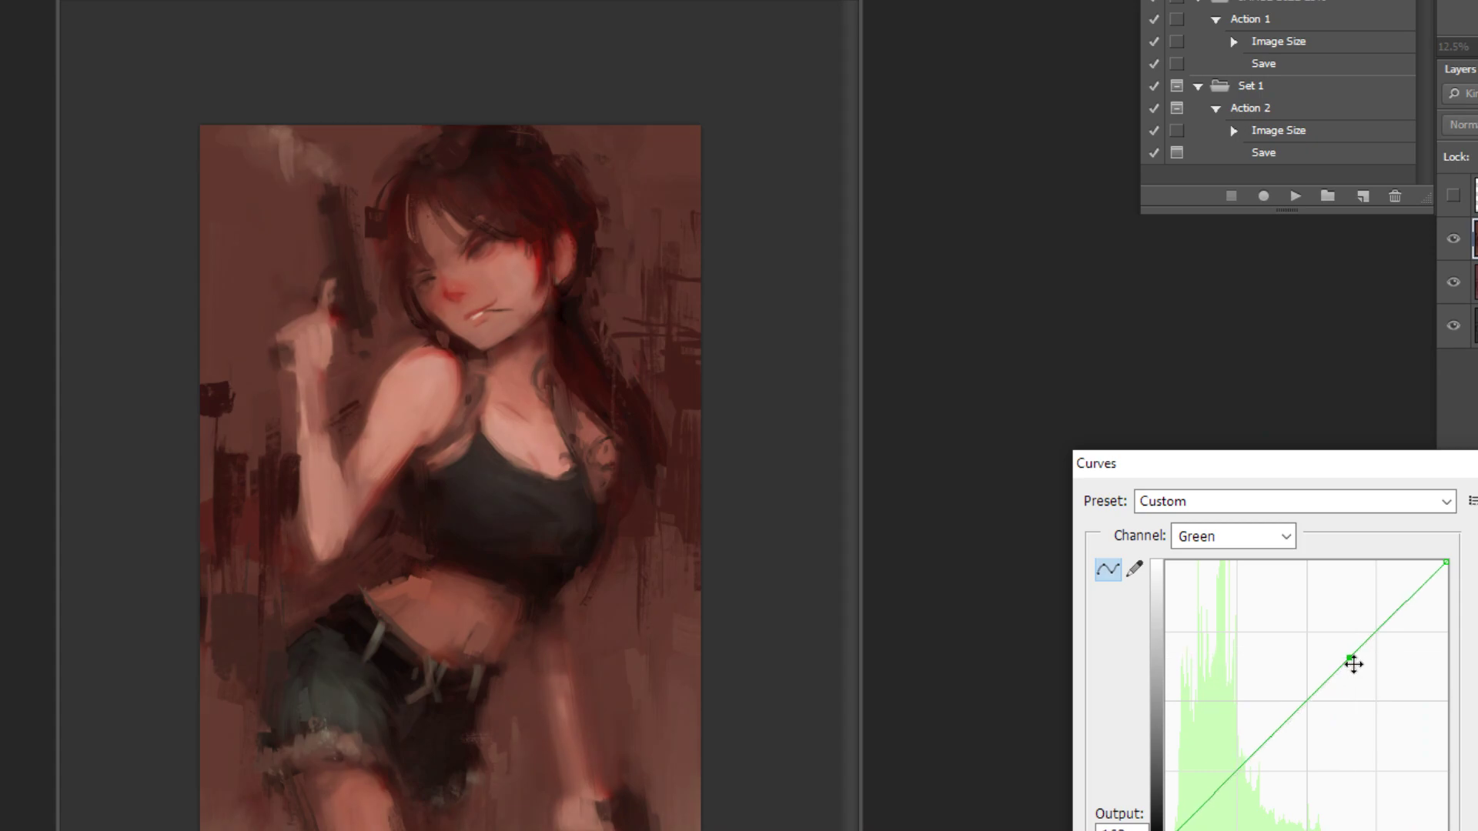
Step: Fine-tune the blue channel's upper midtones and highlights and apply the Curves adjustment
click(1258, 541)
click(1232, 619)
drag(1344, 685, 1337, 682)
drag(1384, 629, 1390, 612)
key(Return)
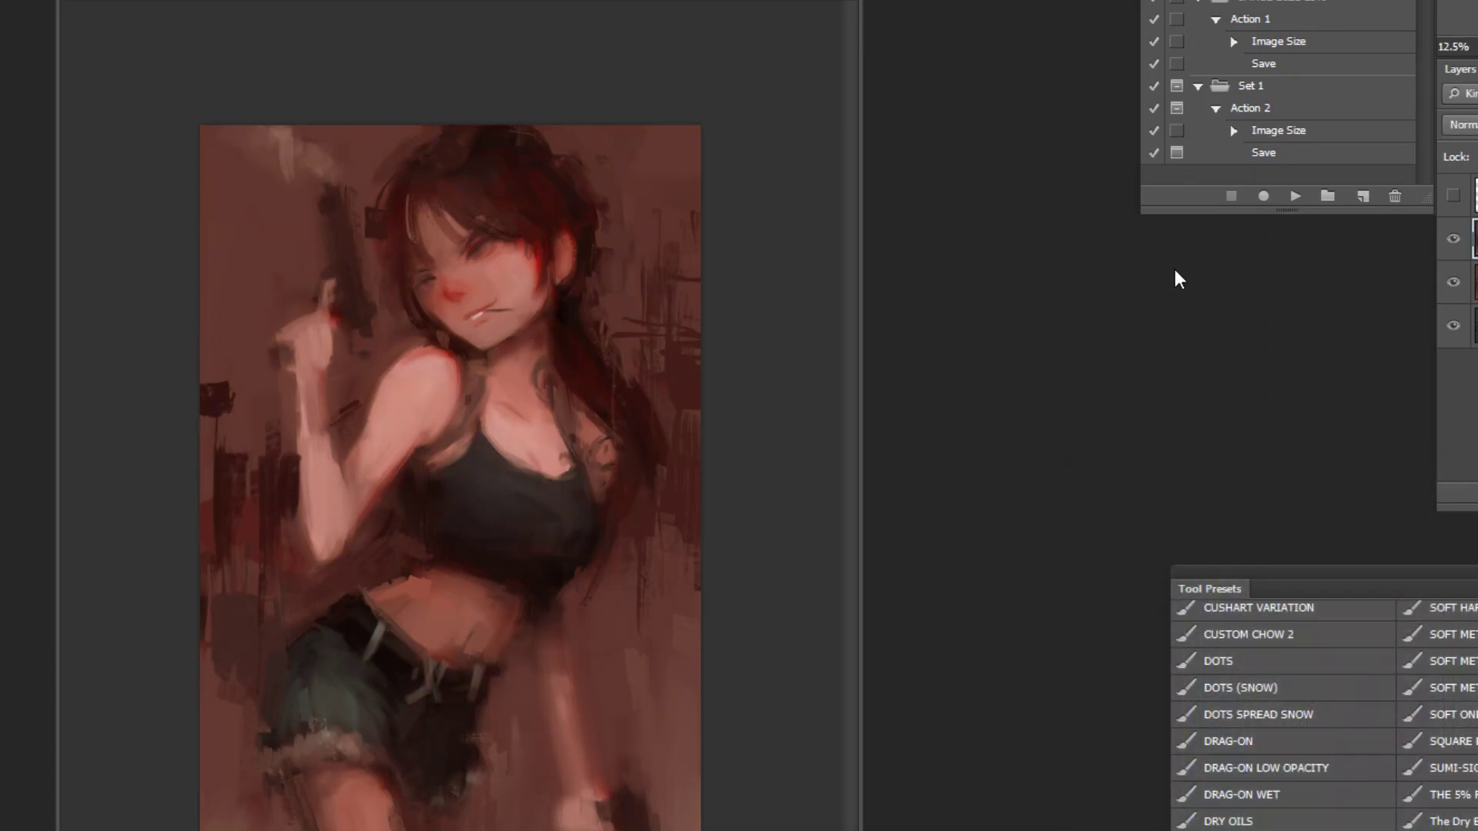
Step: Flip the canvas horizontally and sample the dark hair color near the ear for painting
click(1296, 196)
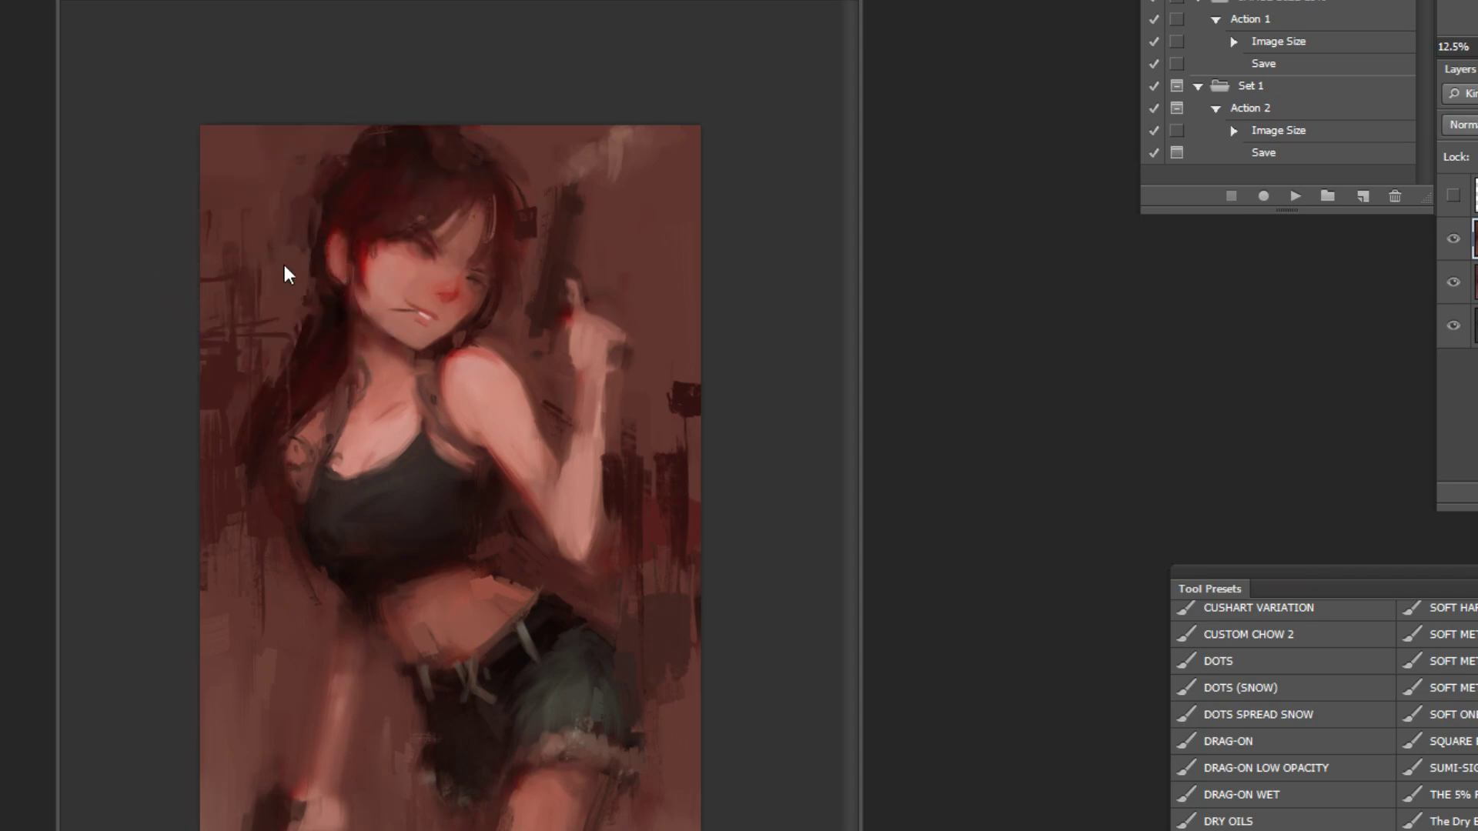
alt+click(304, 287)
key(ctrl+plus)
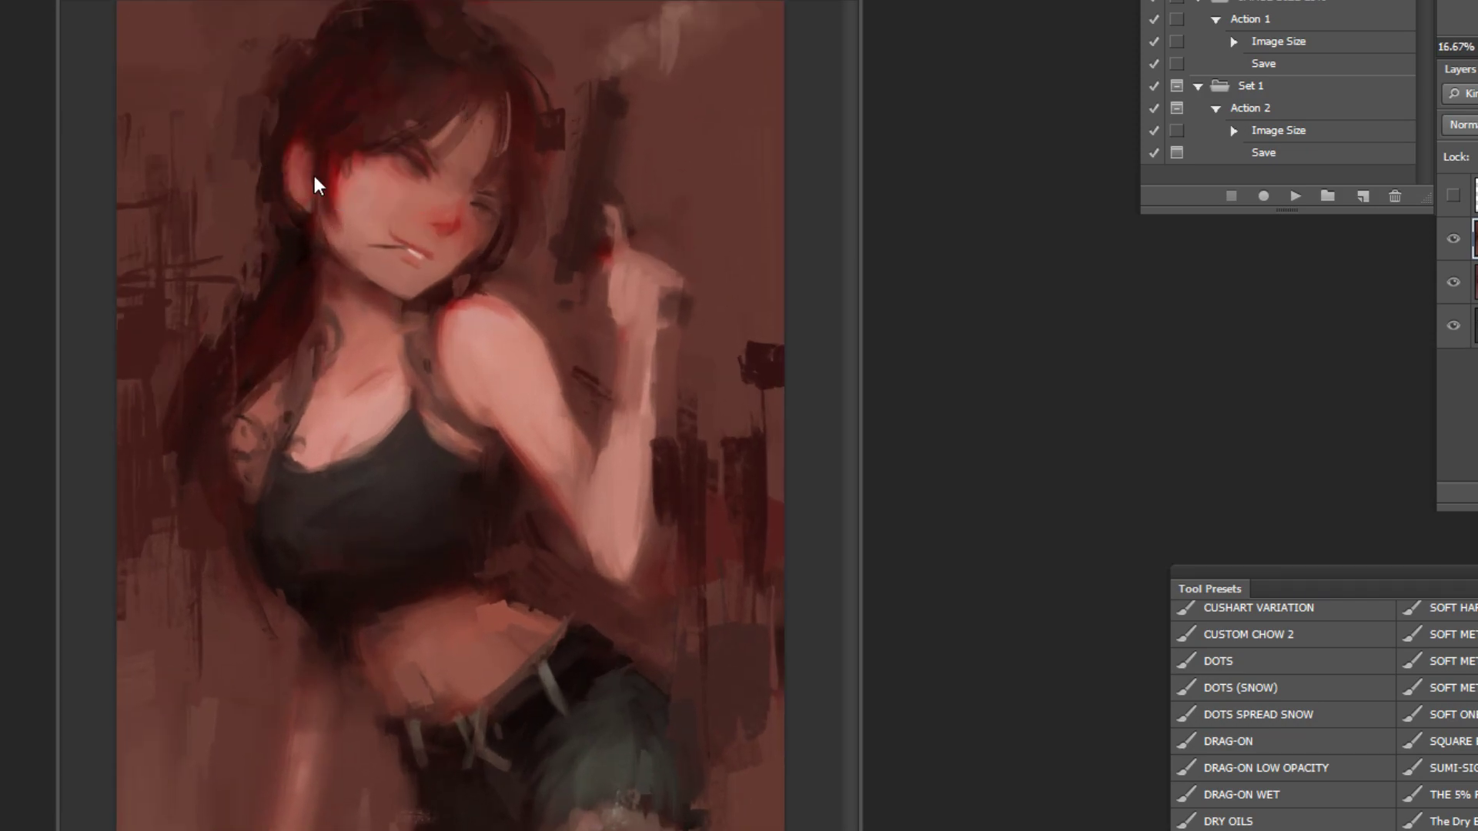
drag(328, 180, 323, 170)
alt+click(366, 111)
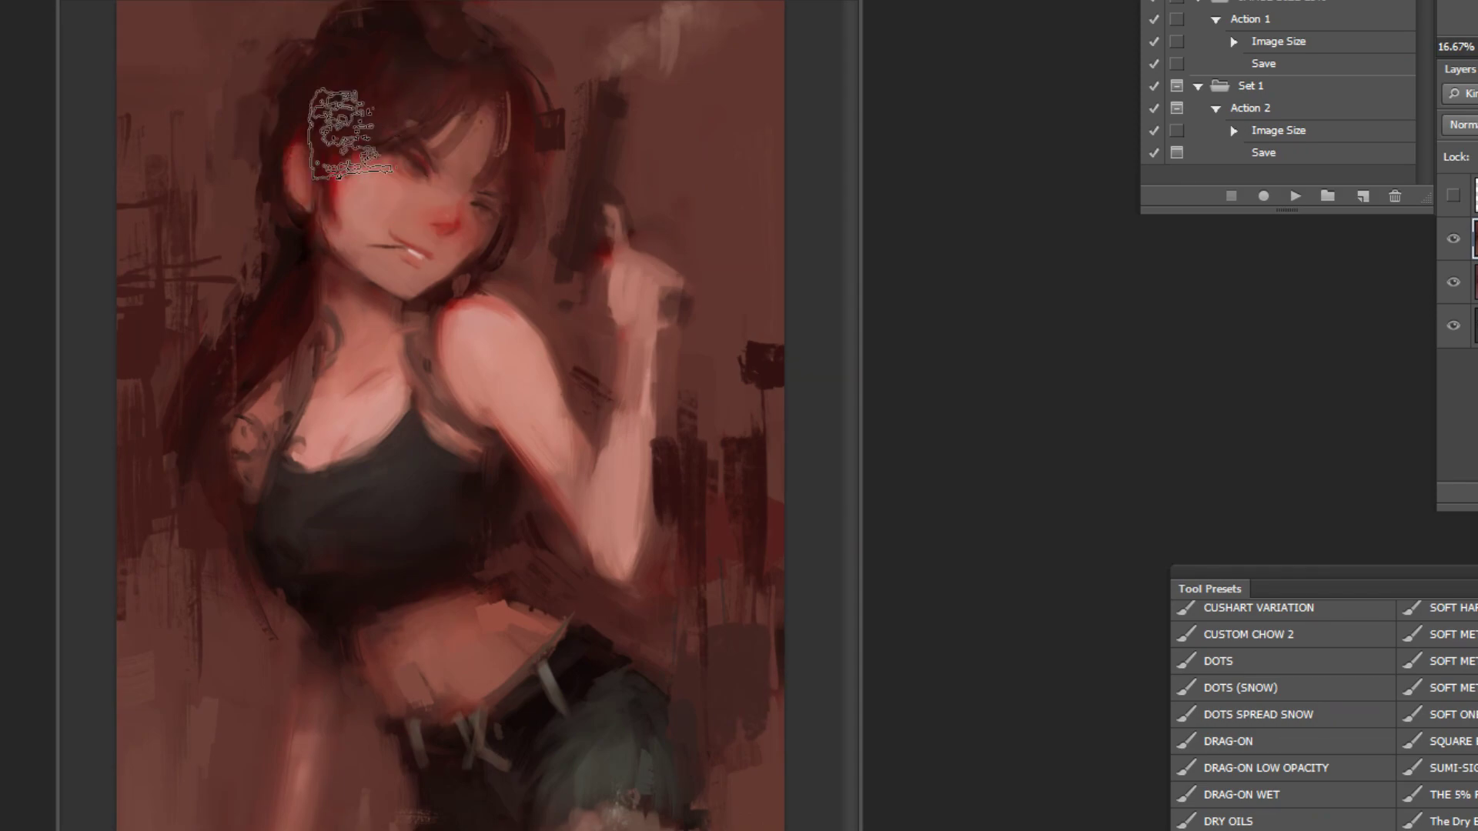
Step: Try widening the dark hair mass at the back of the head with a smaller brush
key(bracketleft)
key(bracketleft)
key(bracketleft)
key(bracketleft)
key(bracketleft)
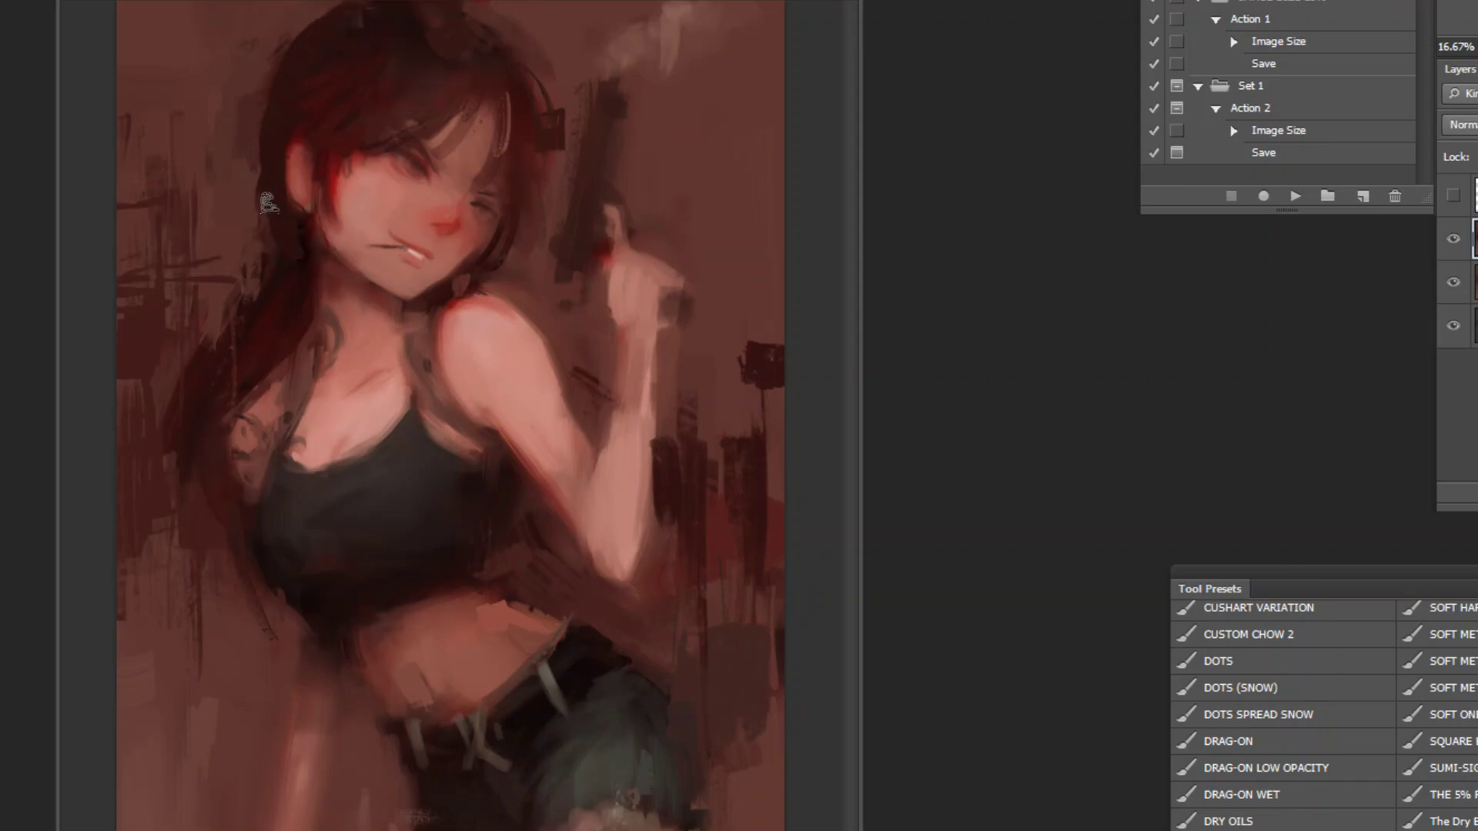
drag(331, 17, 260, 227)
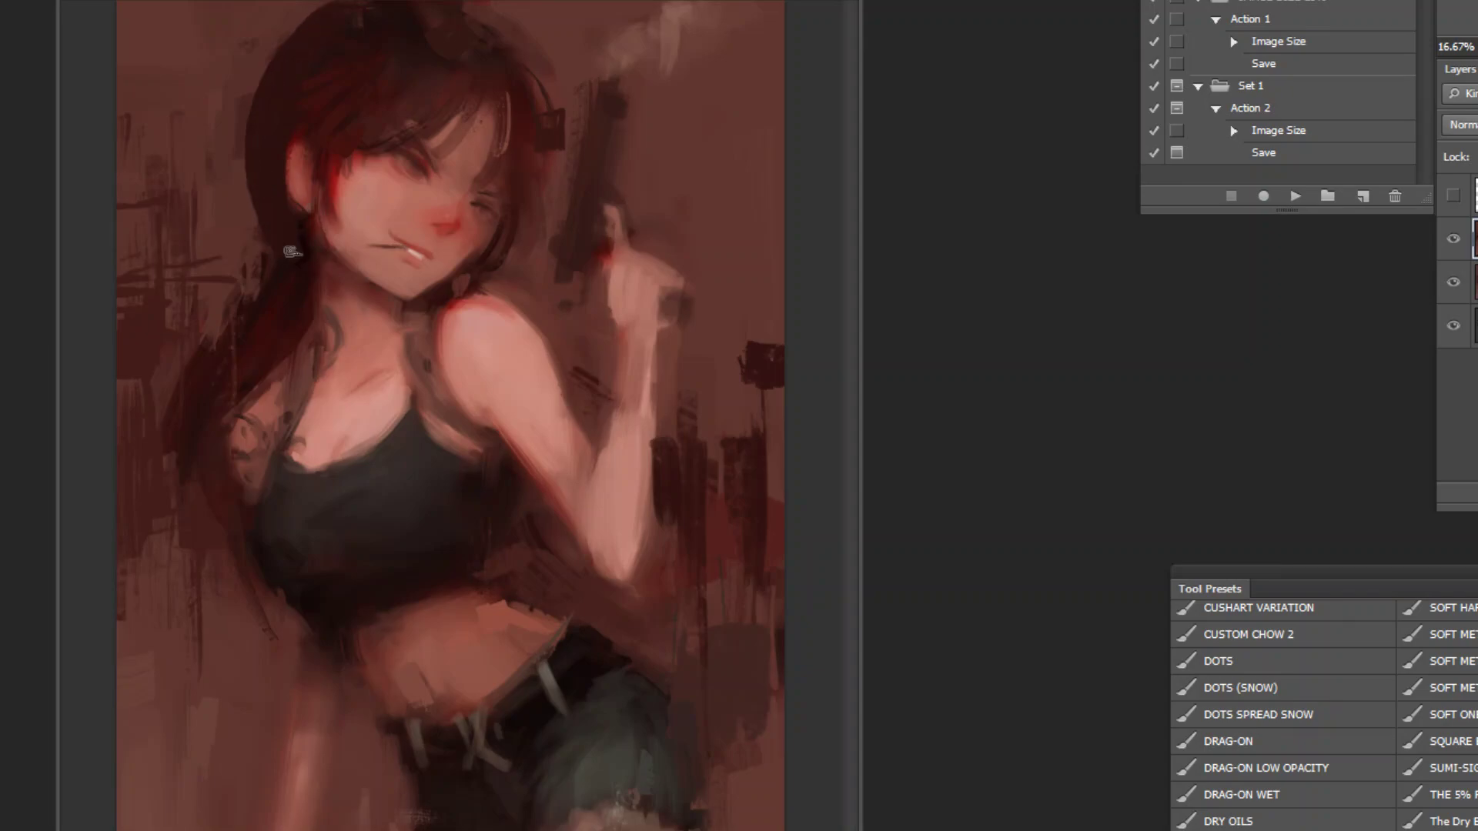
key(ctrl+z)
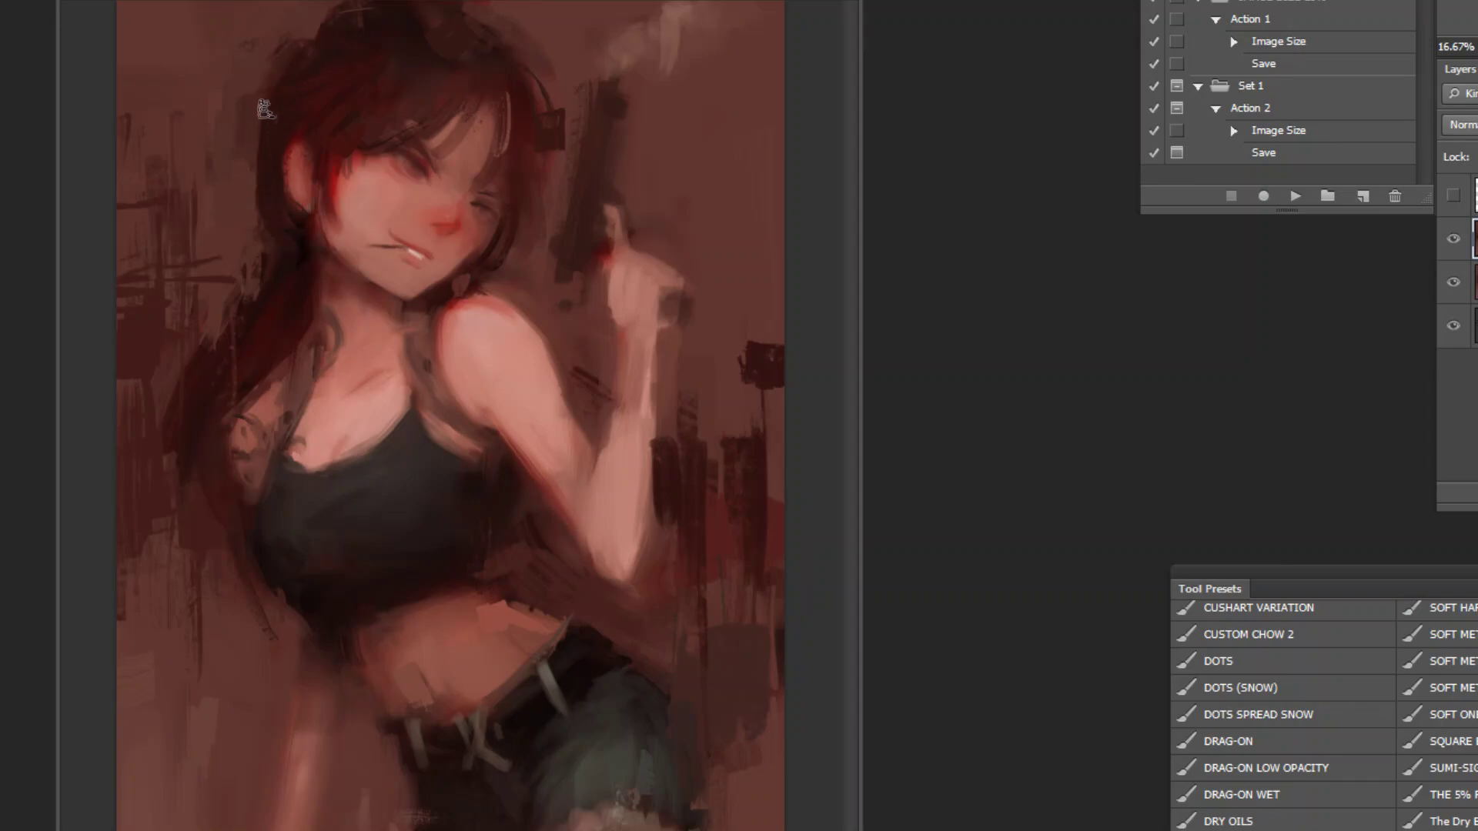
Step: Paint dark red hair tufts at the back of the head and undo the long looping arcs around them
drag(285, 260, 300, 275)
key(ctrl+z)
mouse_move(302, 27)
mouse_down()
mouse_move(235, 150)
mouse_move(319, 202)
mouse_up()
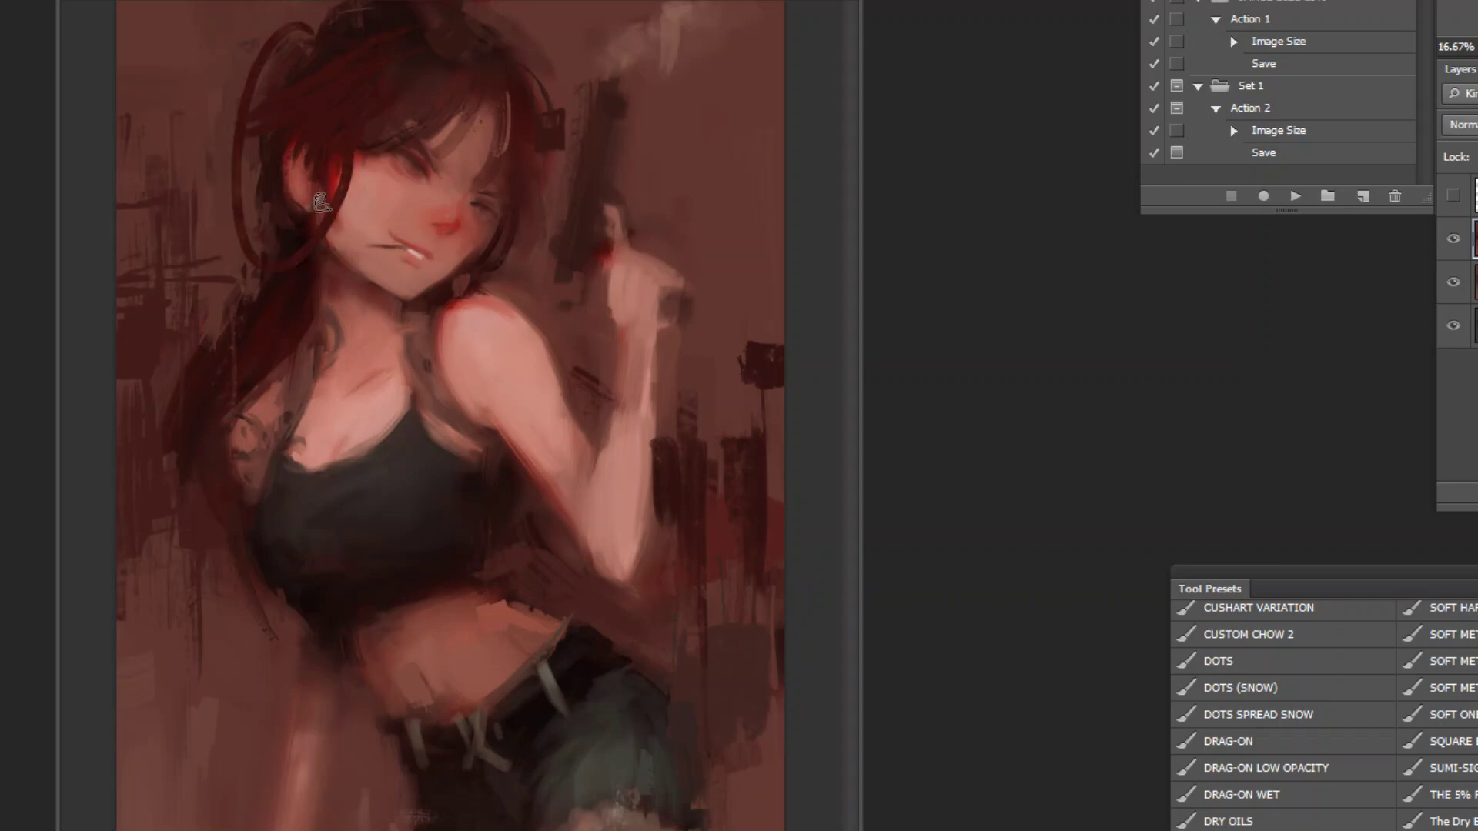
key(ctrl+alt+z)
key(ctrl+alt+z)
Step: Try a large bright red oval around the back of the hair and ear with a sampled red
alt+click(343, 176)
mouse_move(327, 50)
mouse_down()
mouse_move(218, 142)
mouse_move(273, 269)
mouse_move(223, 47)
mouse_up()
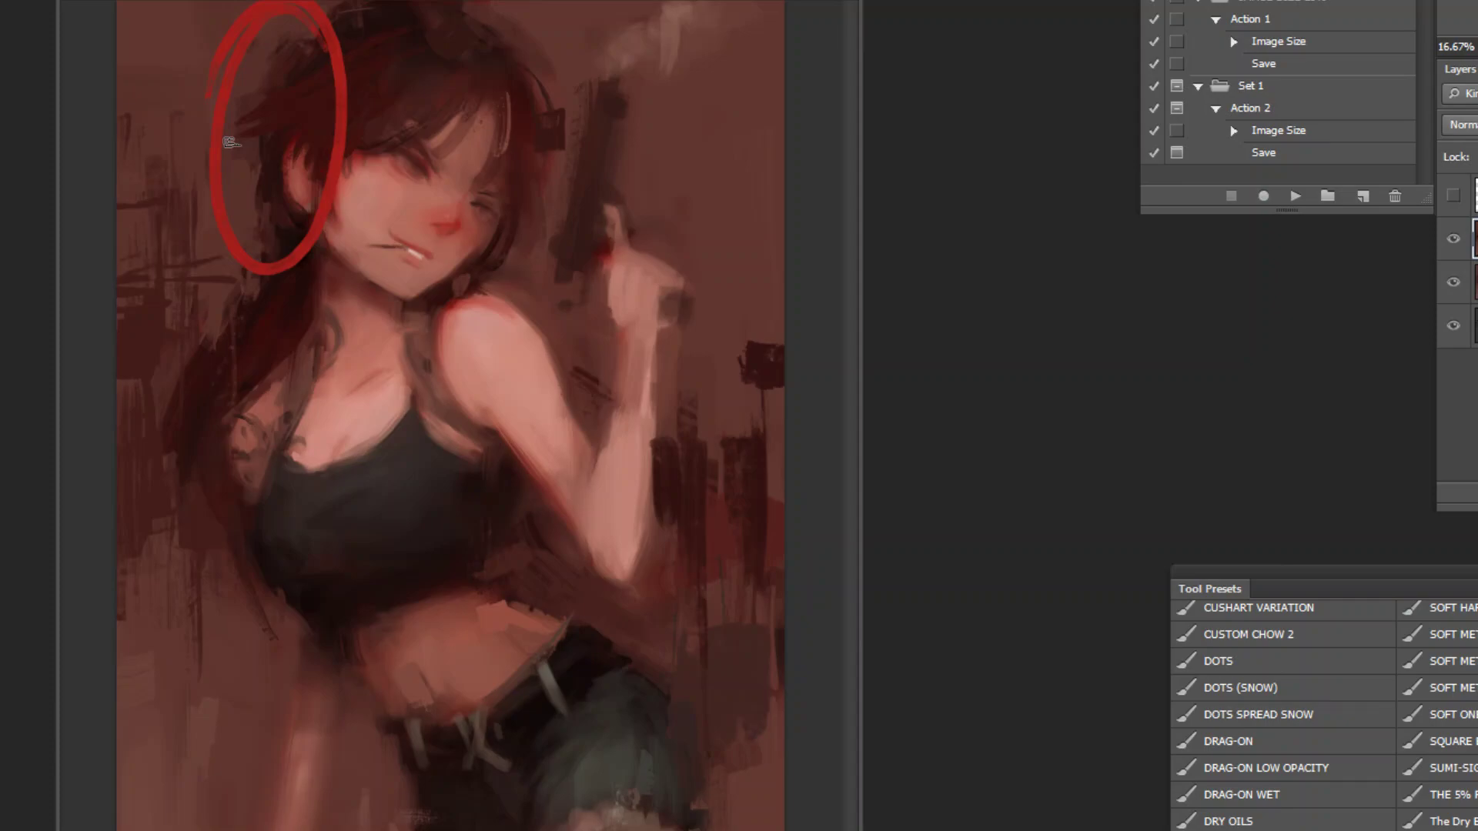
key(ctrl+alt+z)
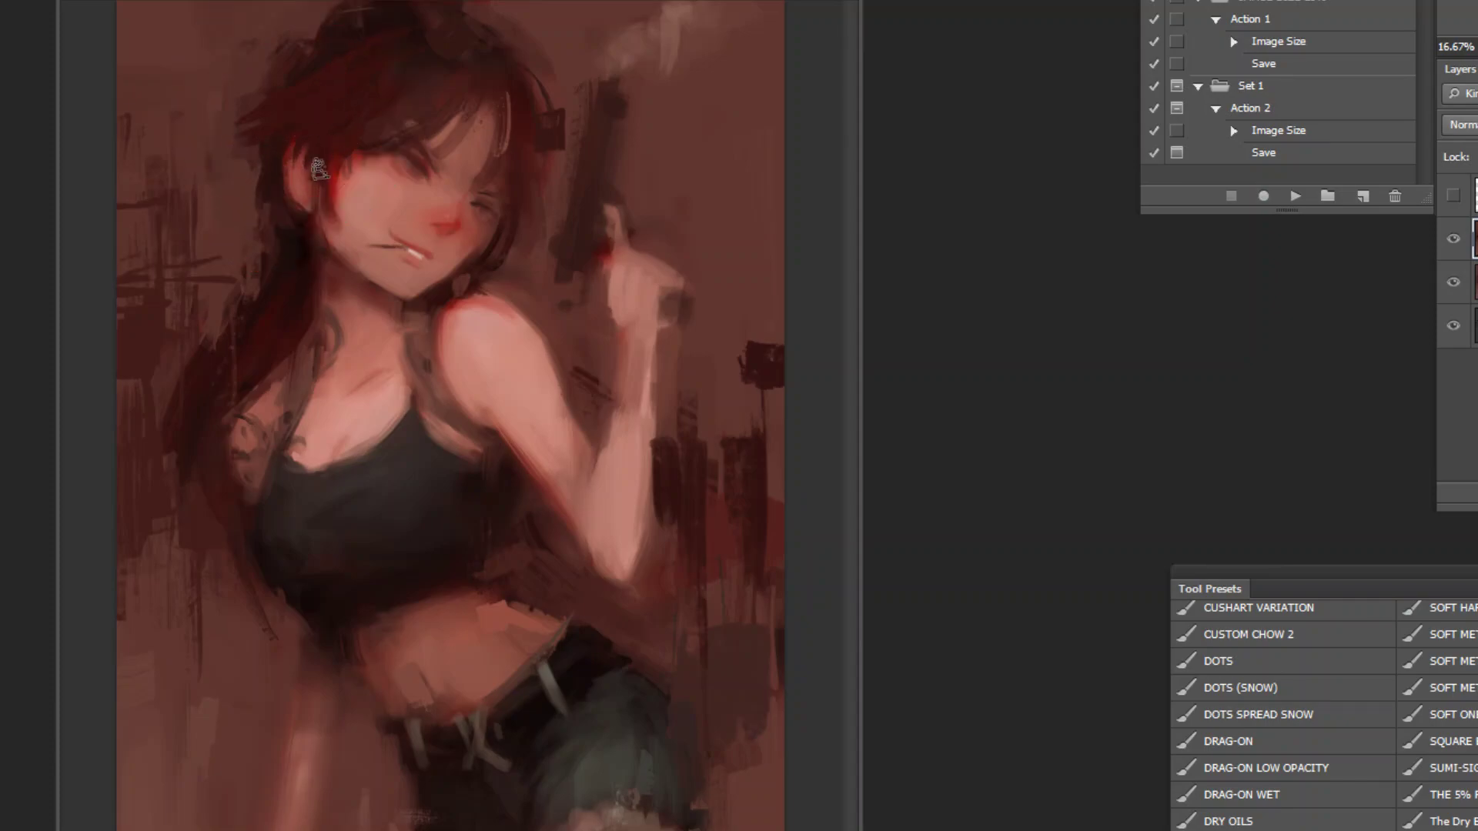
Step: Switch to a larger soft brush, flip the canvas back and touch up the hair at the head's back and ponytail
click(1438, 714)
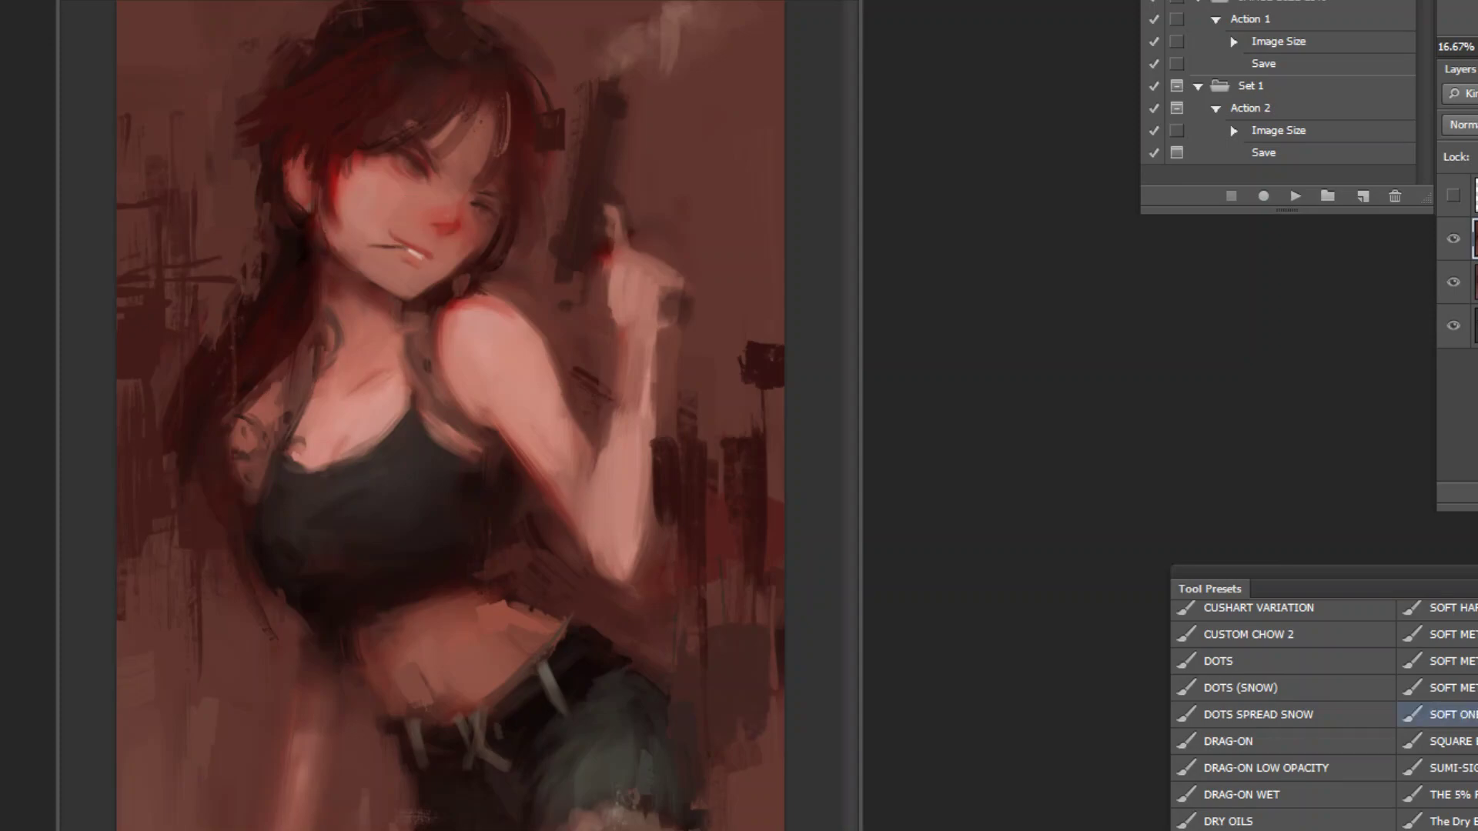
key(bracketright)
key(bracketright)
key(bracketright)
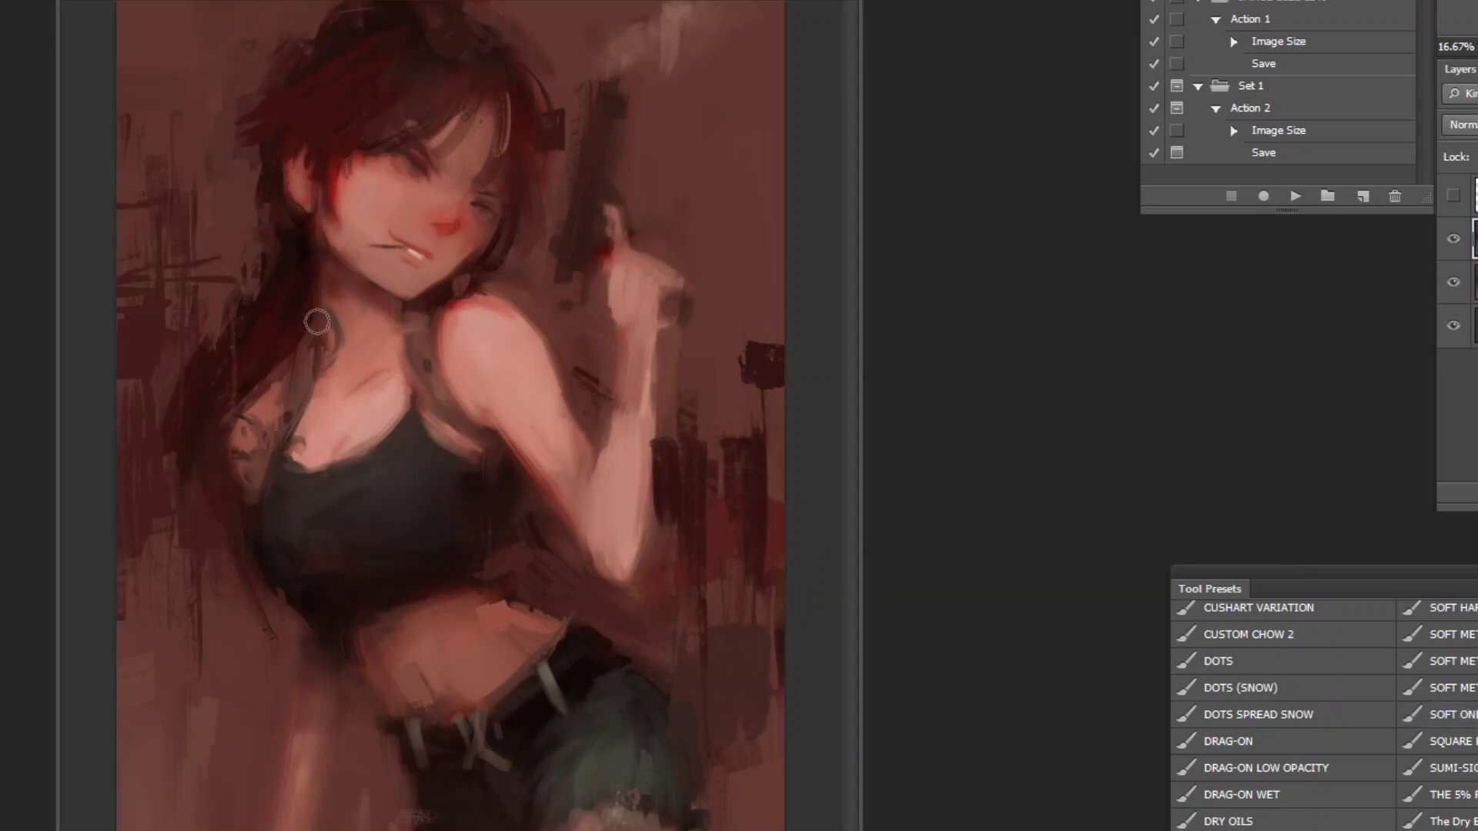
click(1297, 196)
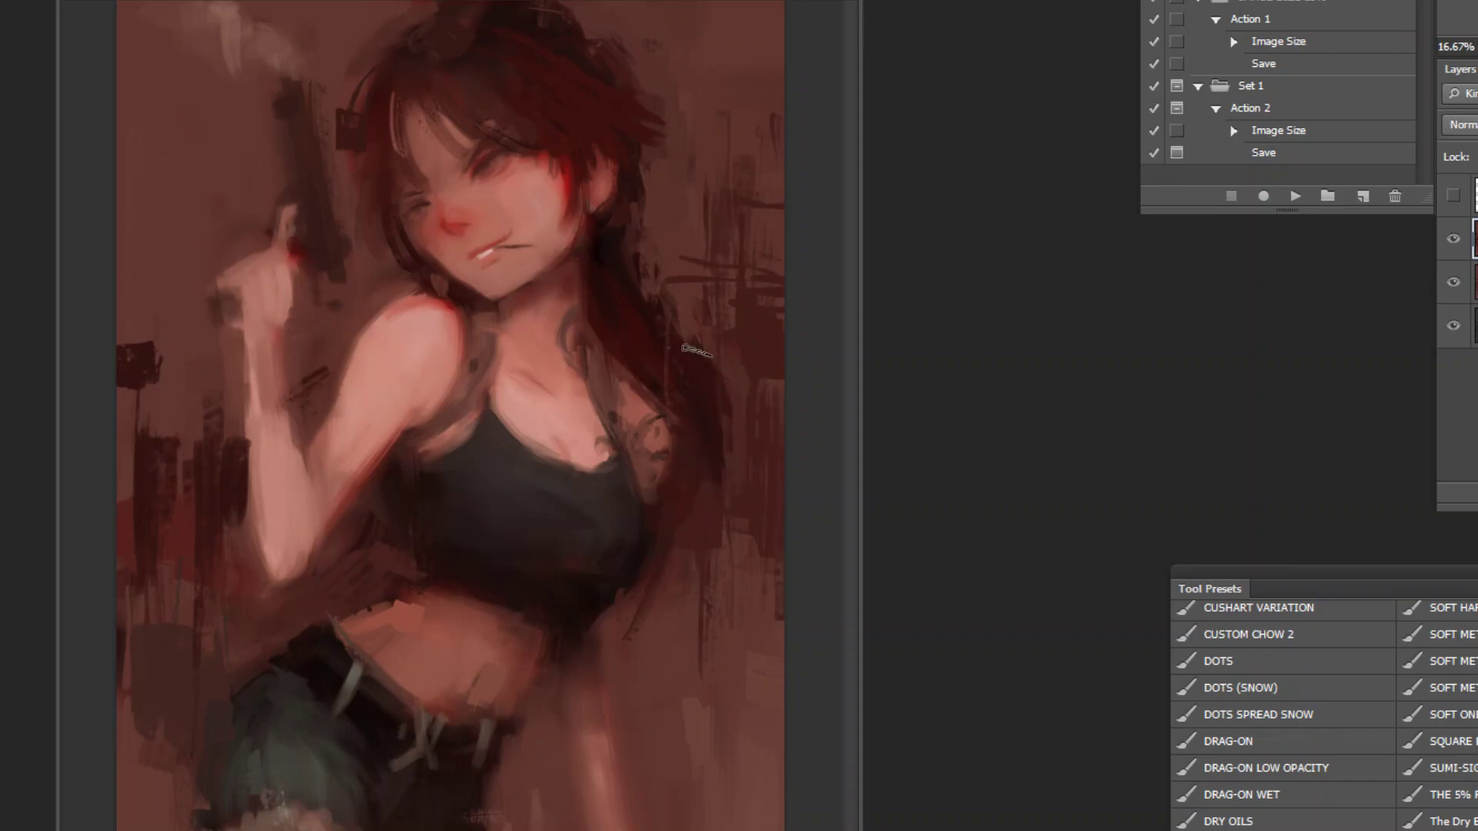
click(606, 123)
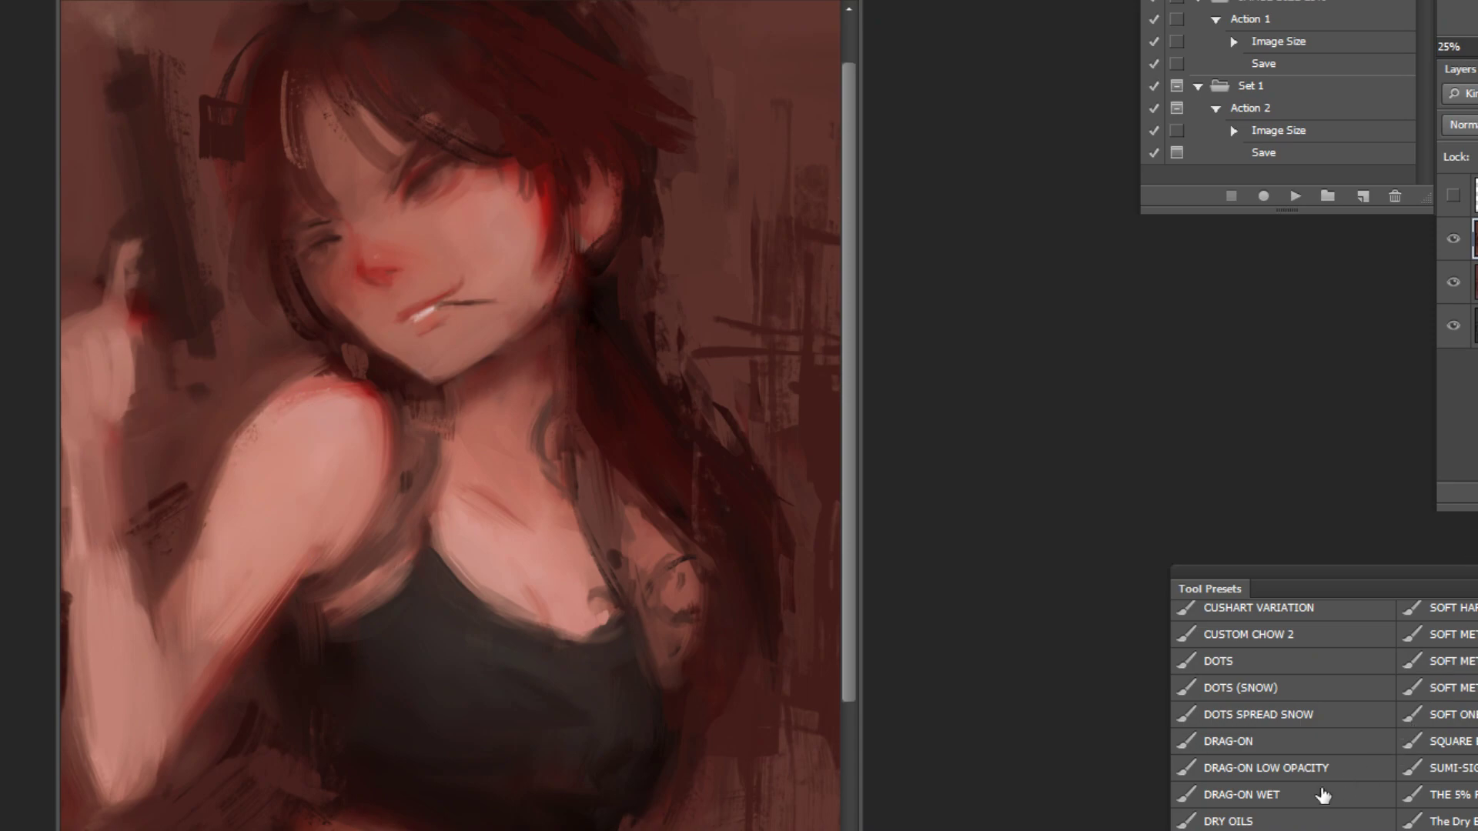
Step: Try repainting the outer edge of the raised upper arm with sampled colors, first with a small brush and again with a larger one
alt+click(359, 390)
alt+click(211, 495)
drag(291, 407, 223, 523)
key(ctrl+z)
key(bracketright)
key(bracketright)
key(bracketright)
key(bracketright)
key(bracketright)
key(bracketright)
key(bracketright)
key(bracketright)
drag(306, 485, 254, 539)
key(ctrl+z)
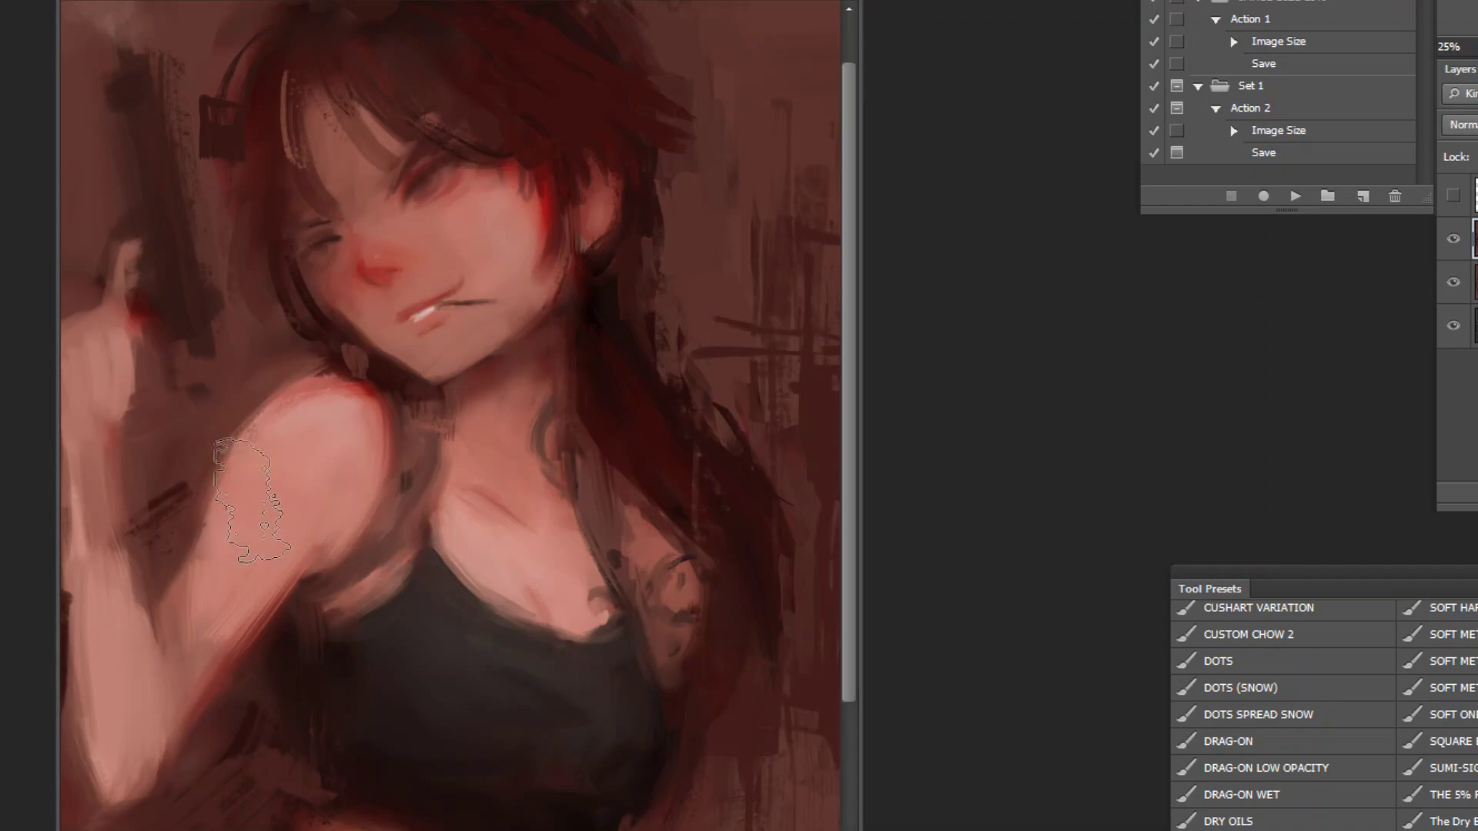
Step: Paint dark red patches into the background on both sides of the figure with a reduced brush size
key(bracketleft)
key(bracketleft)
key(bracketleft)
key(bracketleft)
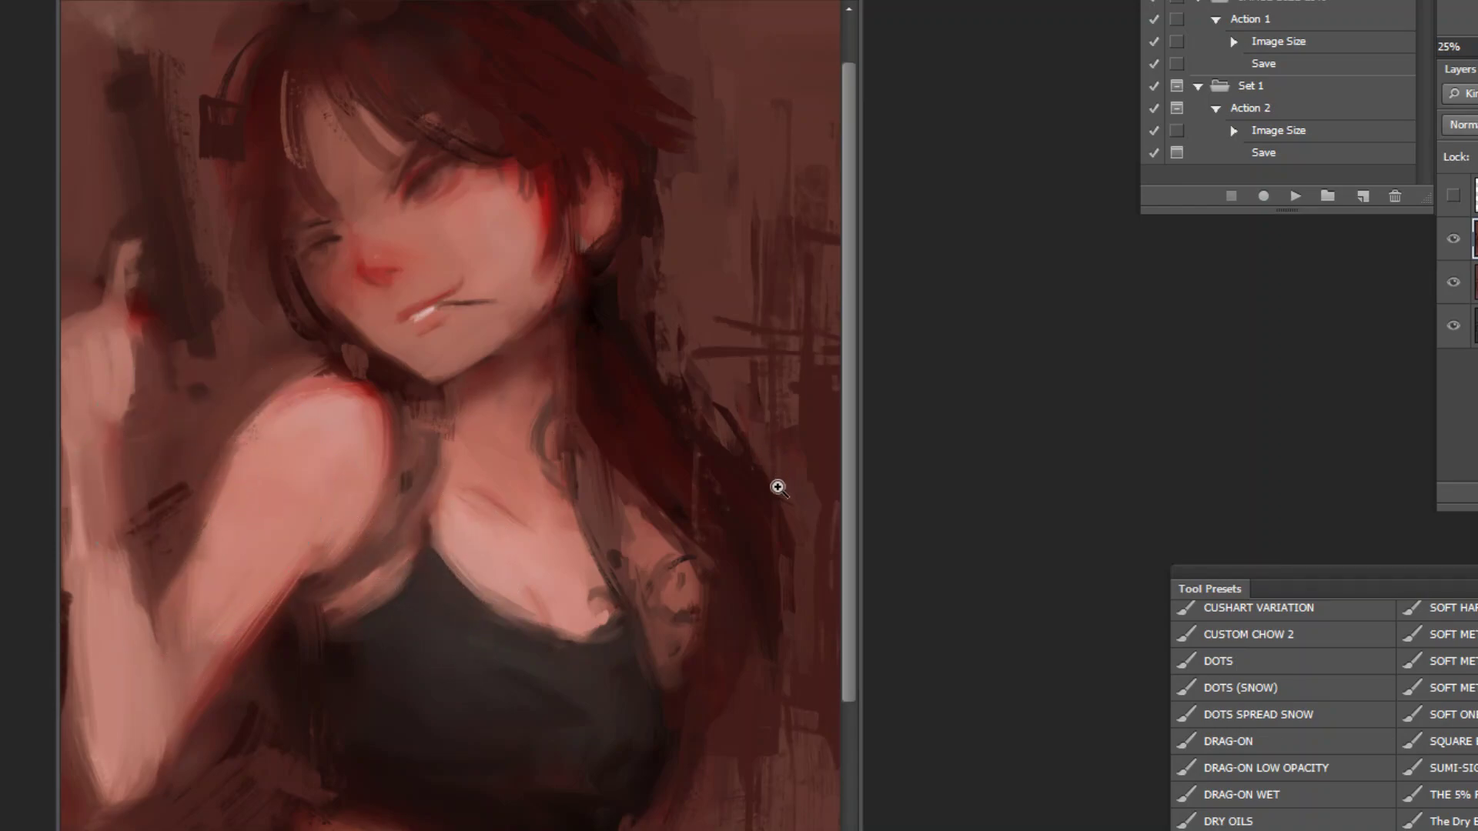
ctrl+alt+click(773, 464)
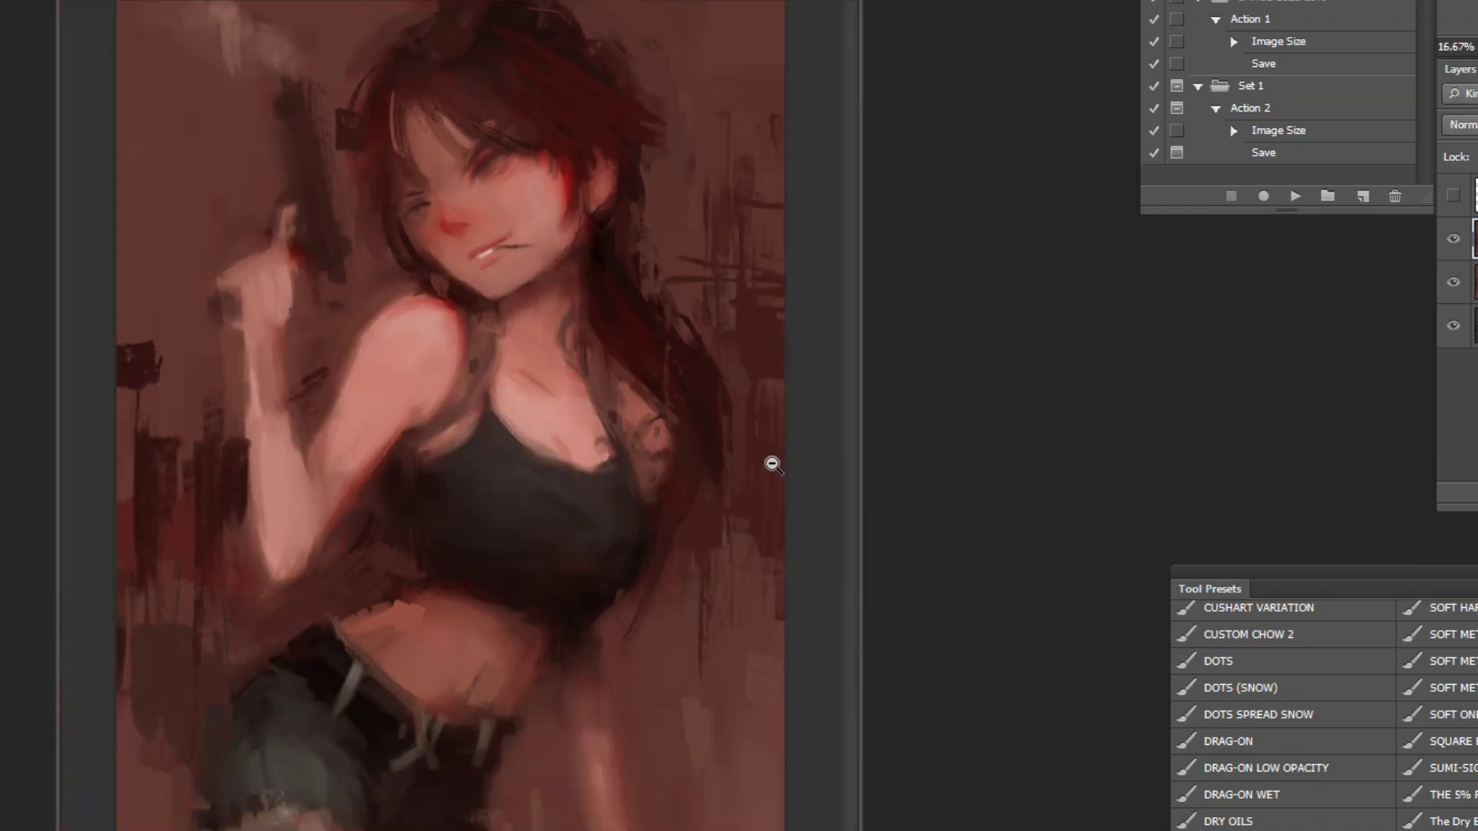
ctrl+alt+click(713, 442)
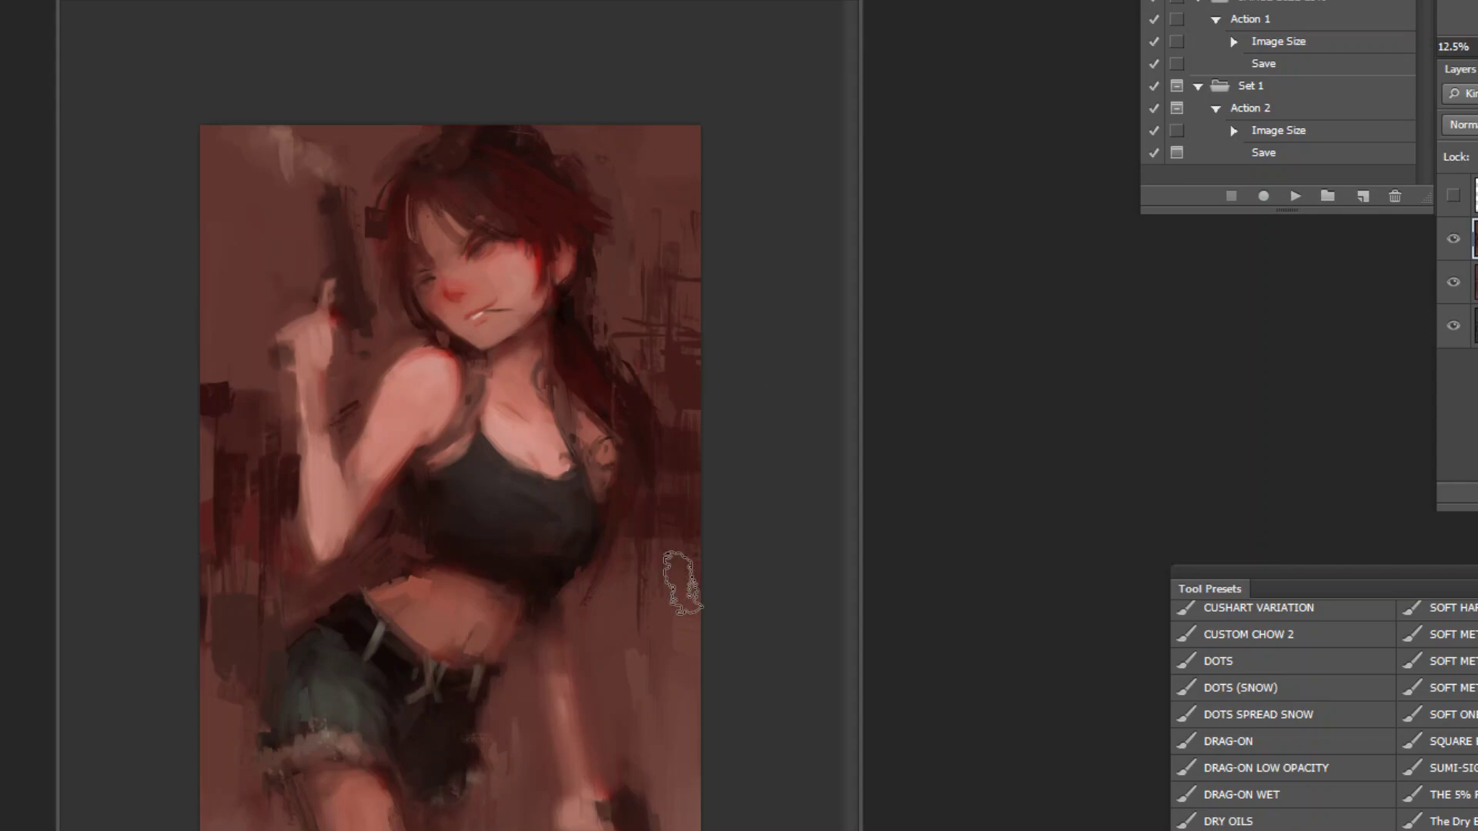
Step: Apply a Curves adjustment that lowers the blue channel's upper midtones and highlights
key(ctrl+m)
click(1286, 537)
click(1201, 555)
mouse_move(1249, 758)
mouse_down()
mouse_move(1251, 741)
mouse_move(1260, 765)
mouse_up()
mouse_move(1313, 693)
mouse_down()
mouse_move(1332, 664)
mouse_move(1342, 708)
mouse_up()
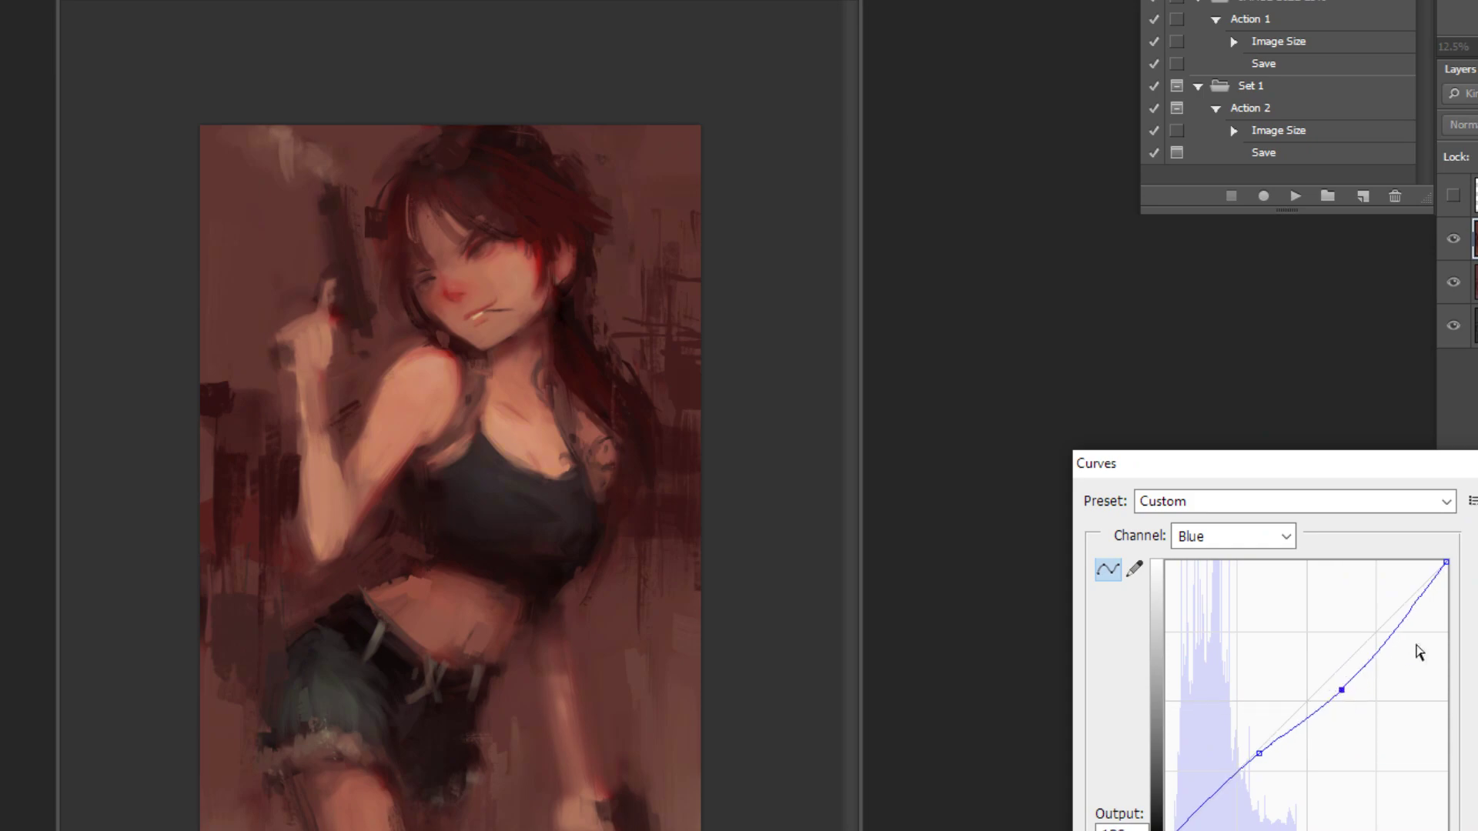
key(Return)
Step: Try a Curves adjustment that lowers the green channel's highlights and lifts its shadows
key(ctrl+m)
click(1265, 543)
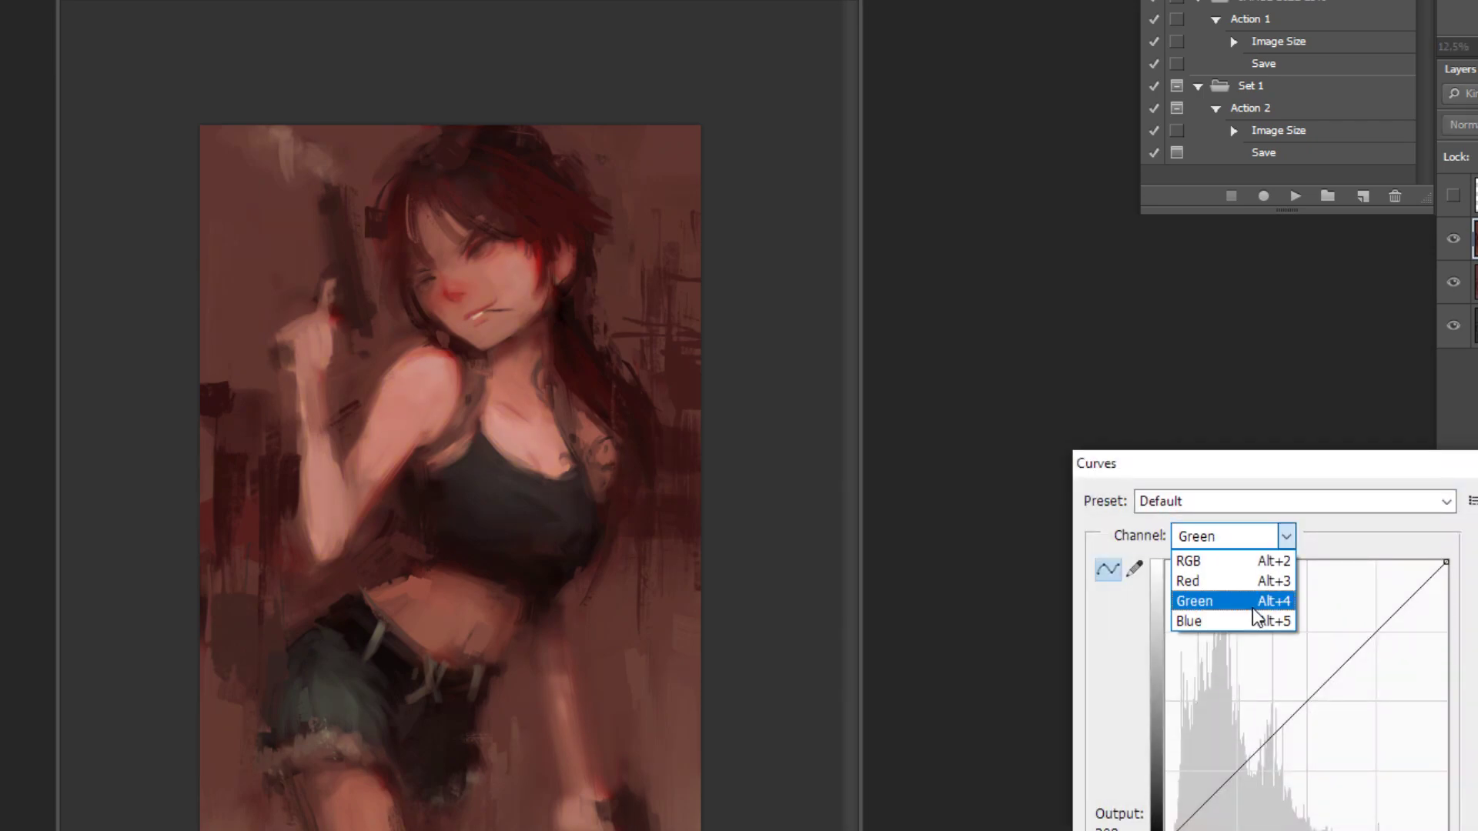
click(1220, 598)
drag(1361, 656, 1359, 658)
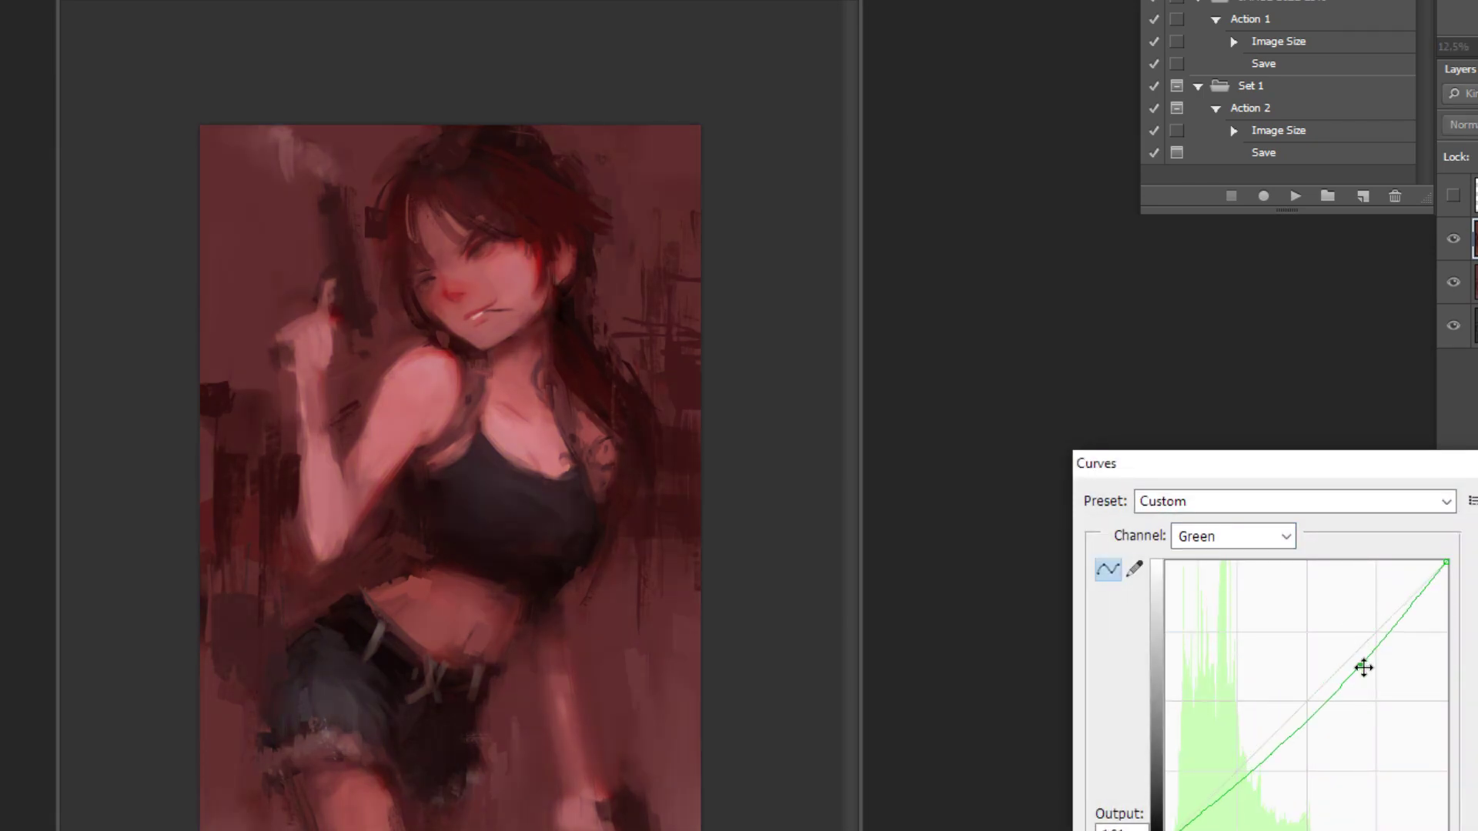
drag(1270, 753, 1278, 737)
click(1477, 535)
Step: Apply a Curves adjustment with slight changes to the red channel's highlights and shadows
key(ctrl+m)
click(1254, 539)
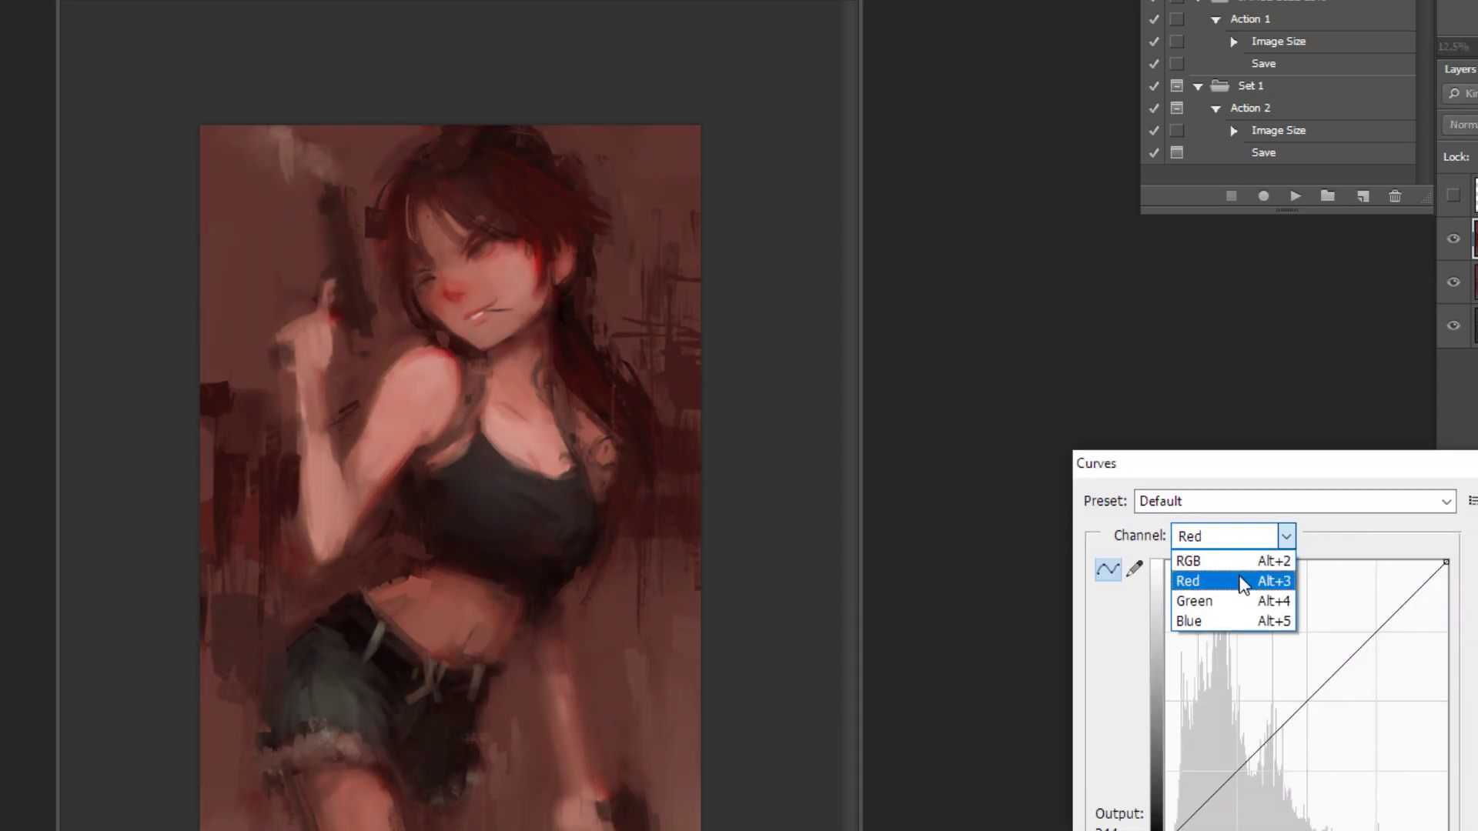
click(1245, 583)
mouse_move(1361, 640)
mouse_down()
mouse_move(1360, 655)
mouse_move(1366, 640)
mouse_up()
drag(1249, 763, 1248, 761)
key(Return)
Step: Try a Hue/Saturation adjustment with hue +11 and saturation +9
key(ctrl+u)
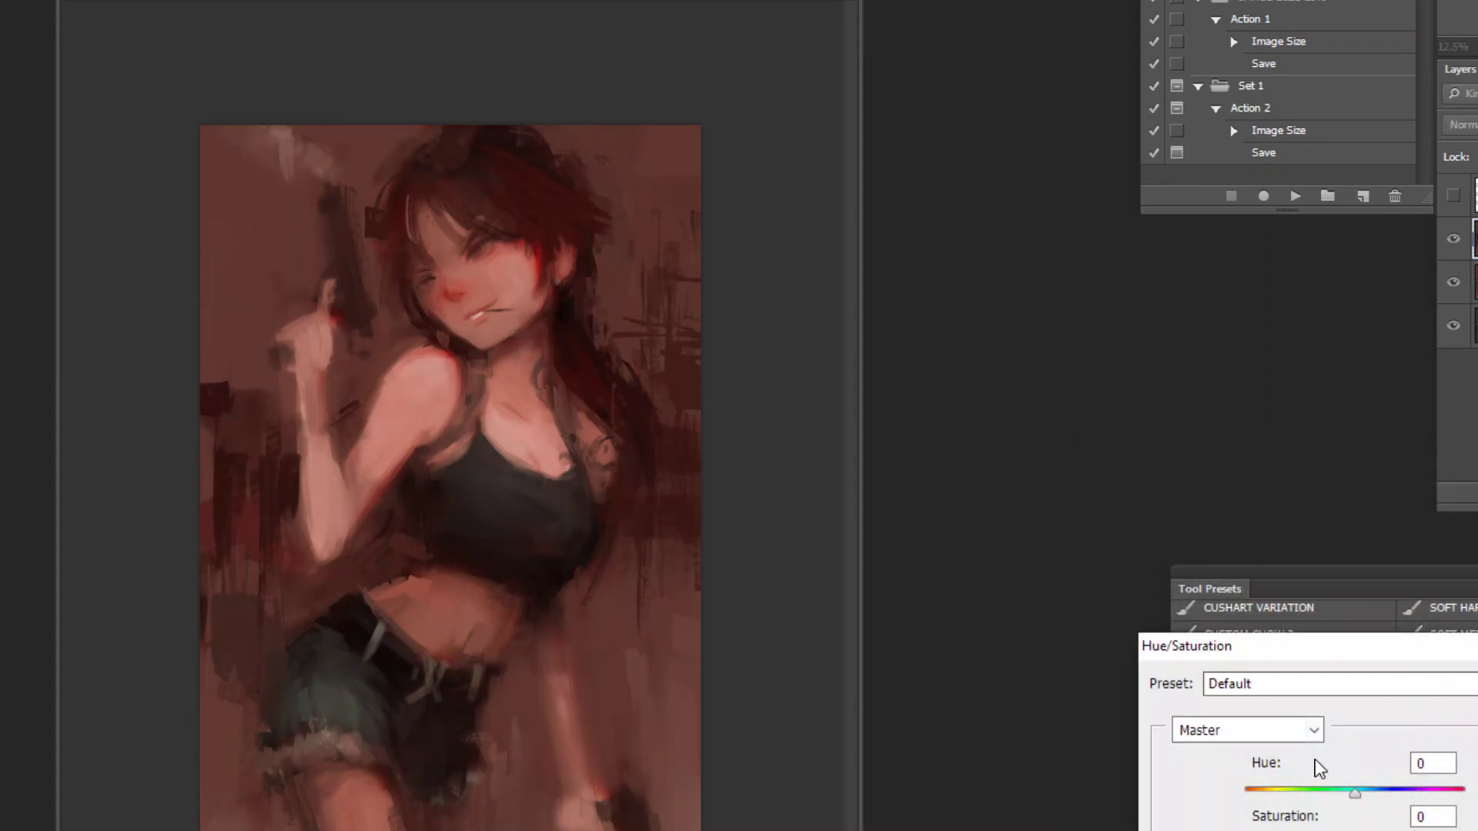
mouse_move(1371, 830)
mouse_down()
mouse_move(1348, 799)
mouse_move(1368, 801)
mouse_up()
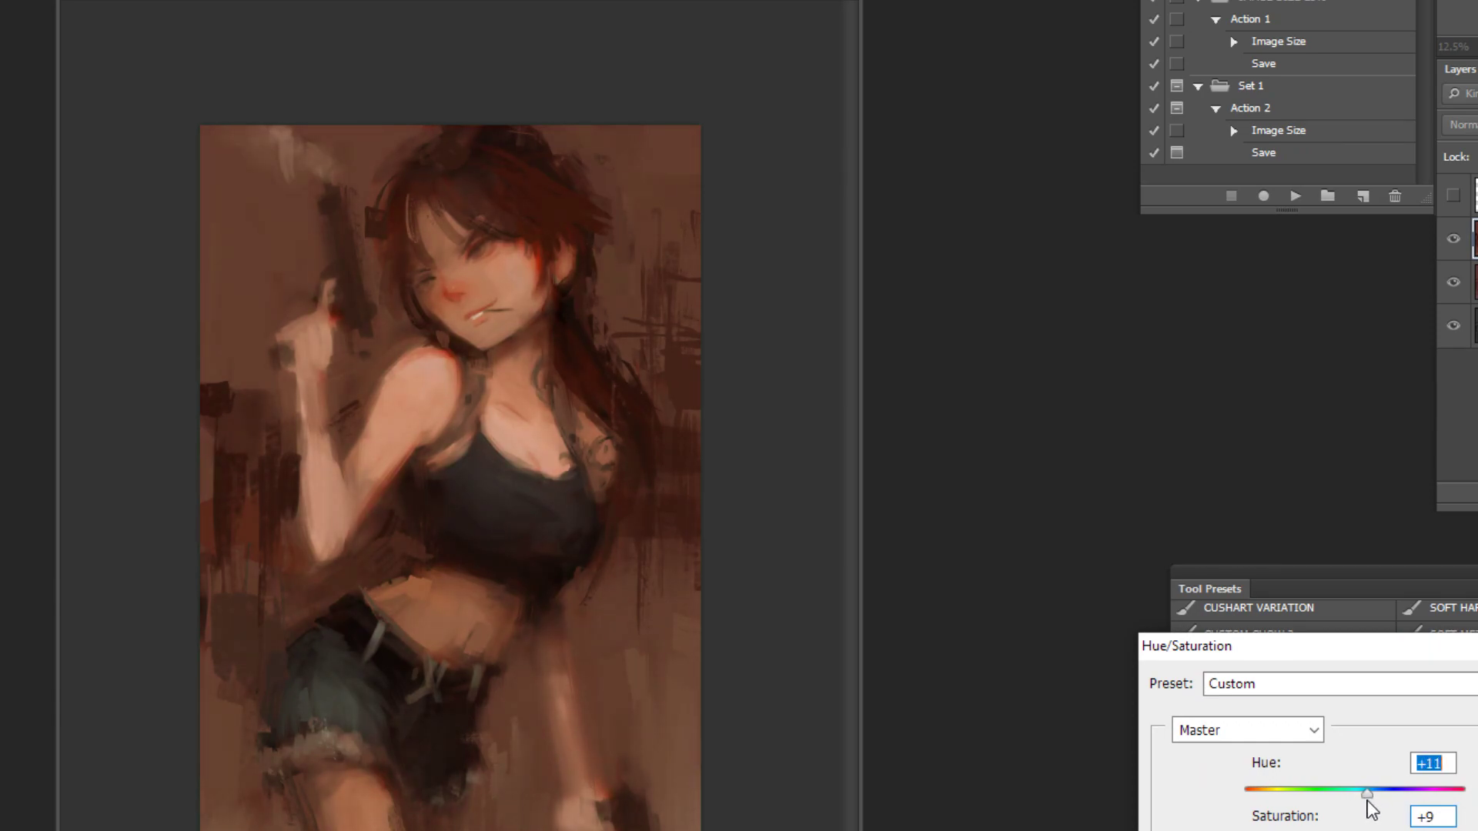
key(Escape)
Step: Flip the painting horizontally
click(1295, 194)
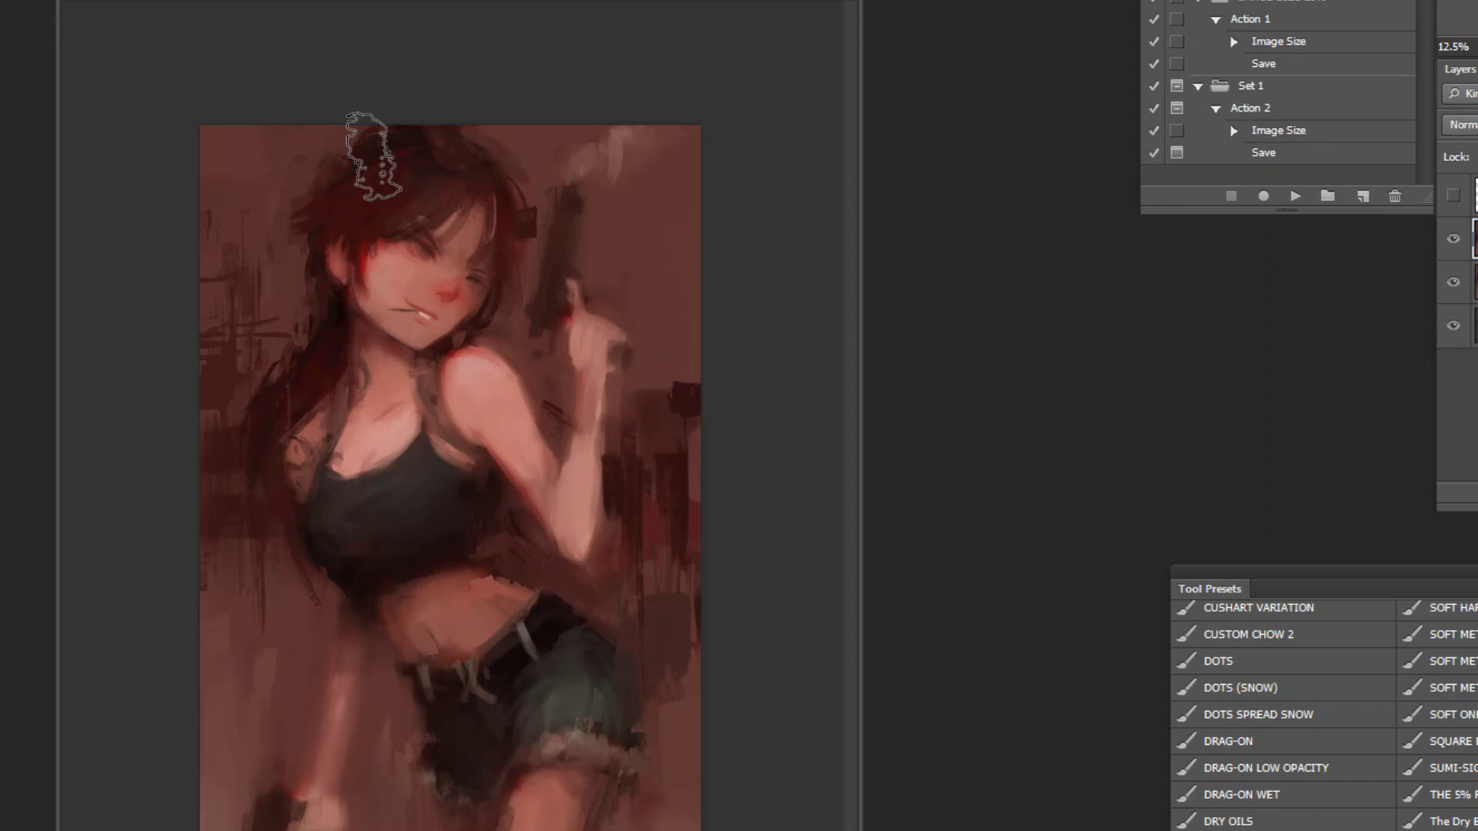
Step: Try painting broad dark red hair strokes behind the head and along the ponytail
drag(327, 438, 360, 388)
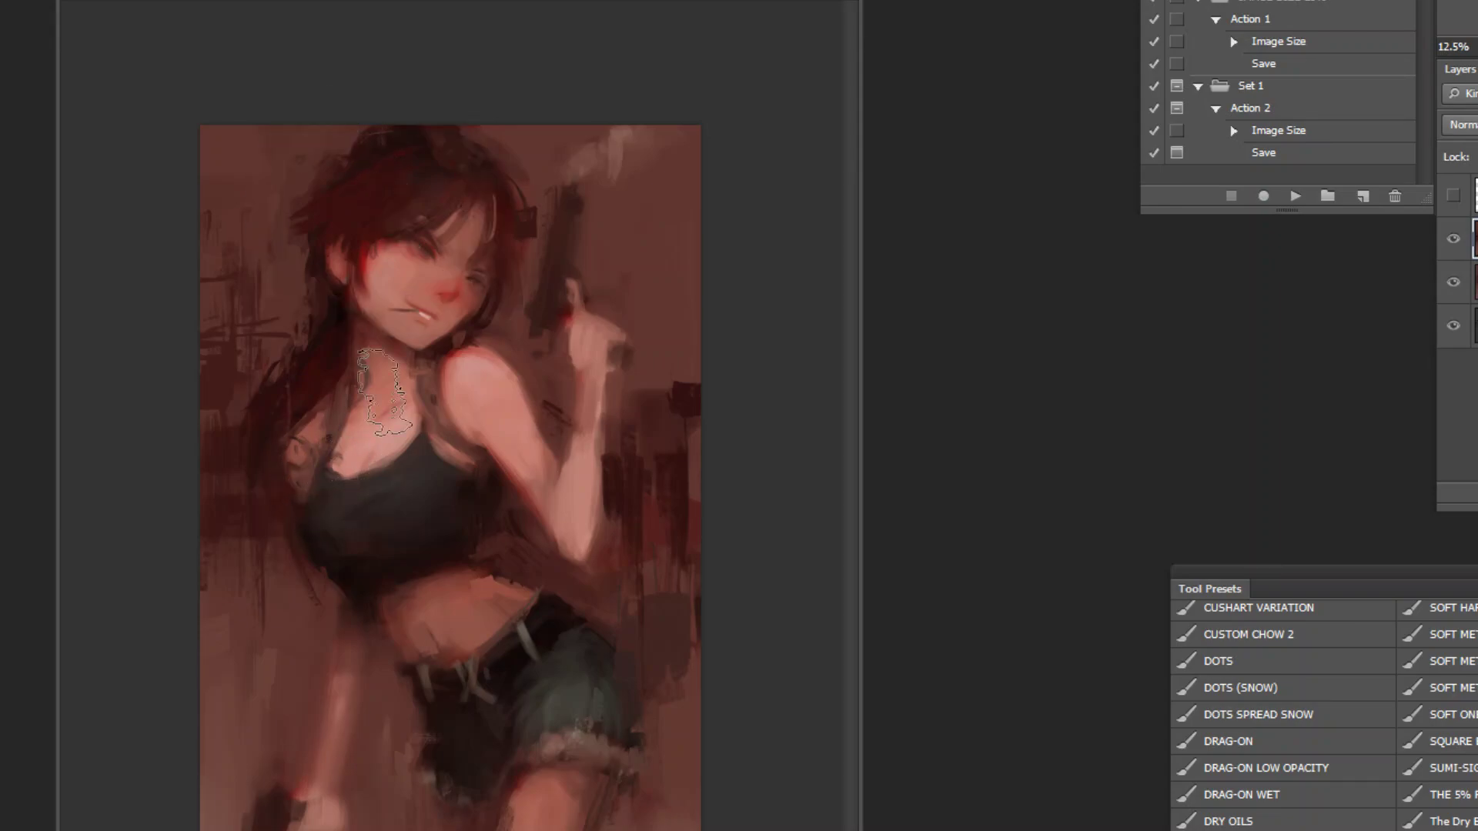
mouse_move(331, 201)
mouse_down()
mouse_move(292, 212)
mouse_move(265, 250)
mouse_move(291, 290)
mouse_move(317, 280)
mouse_move(331, 303)
mouse_move(326, 350)
mouse_up()
alt+click(263, 385)
mouse_move(248, 441)
mouse_down()
mouse_move(310, 363)
mouse_move(296, 426)
mouse_up()
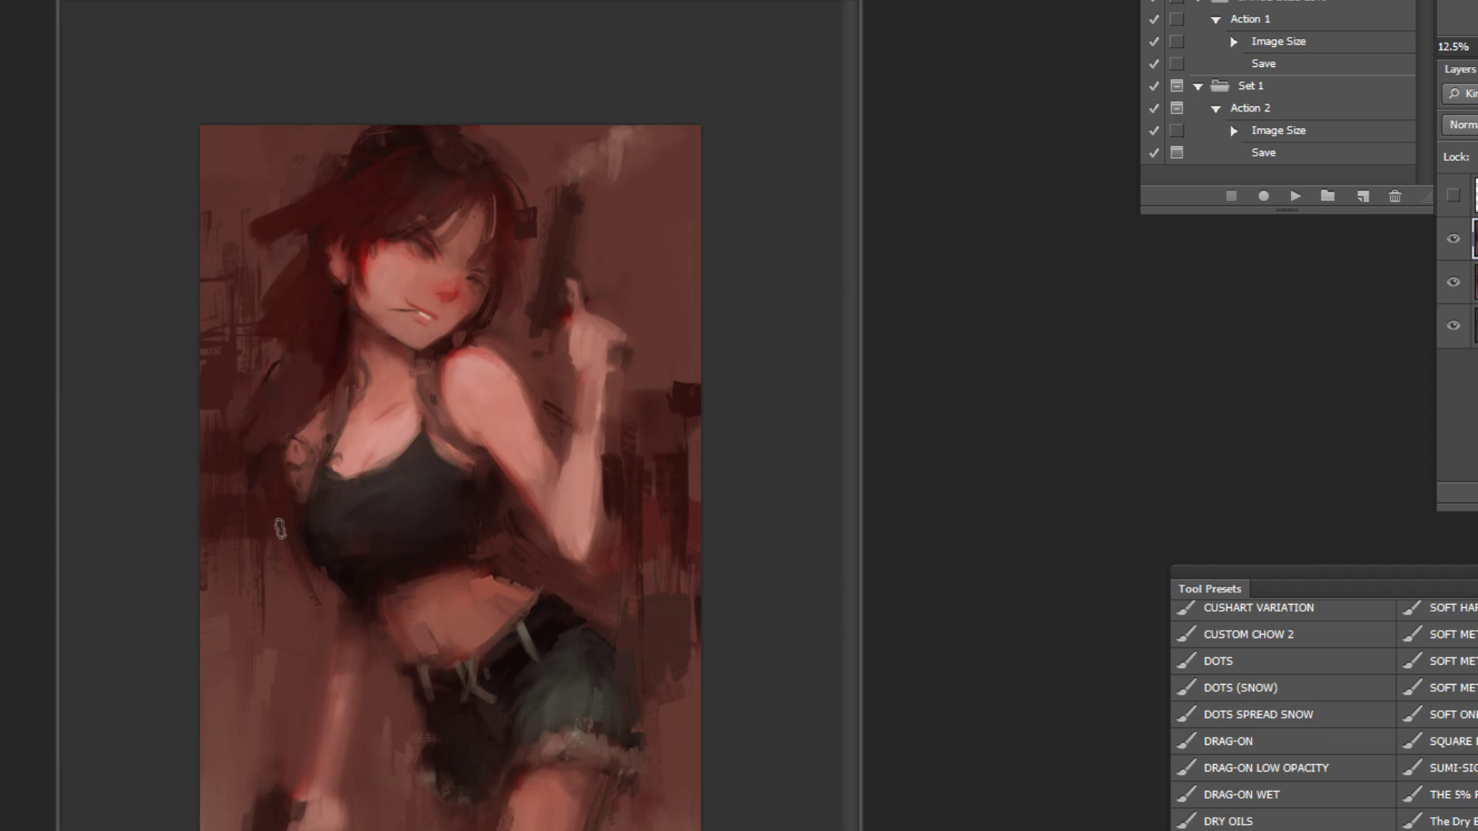
key(ctrl+alt+z)
key(ctrl+alt+z)
key(ctrl+alt+z)
key(ctrl+alt+z)
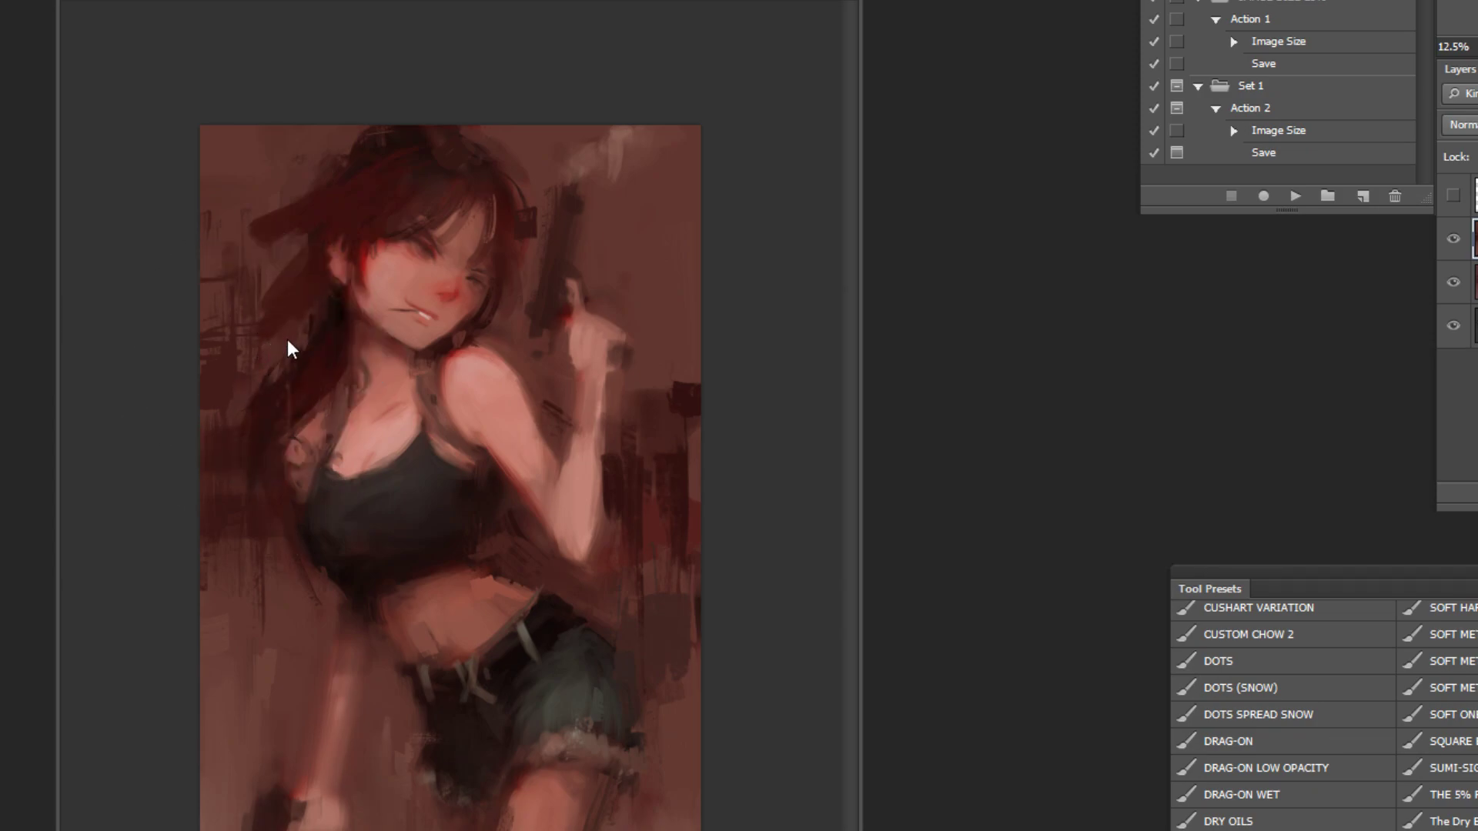
Step: Try extending the dark red hair mass outward from behind the ear up to the crown
key(l)
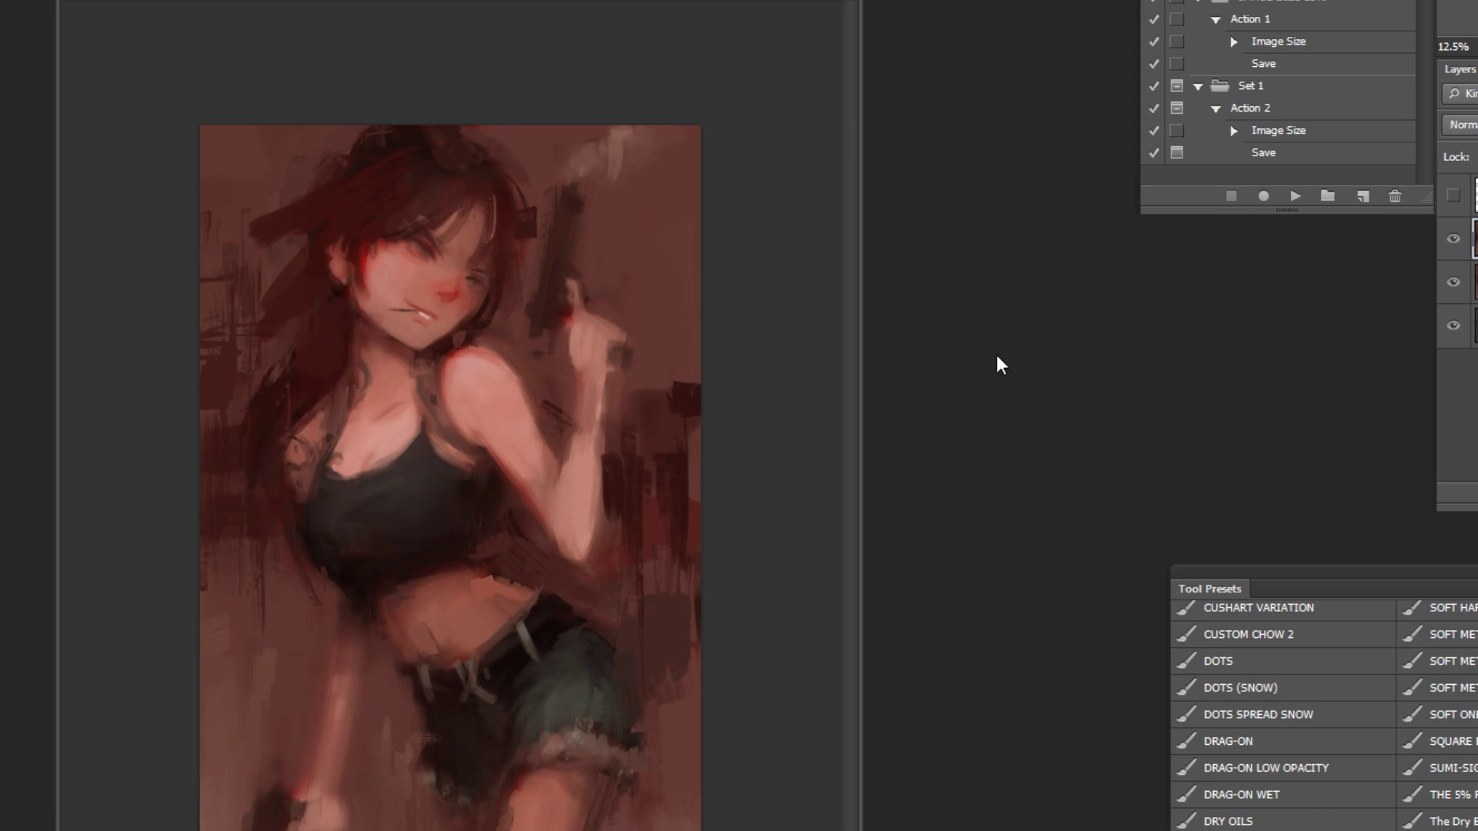
mouse_move(312, 225)
mouse_down()
mouse_move(356, 184)
mouse_move(337, 161)
mouse_move(414, 126)
mouse_move(459, 127)
mouse_up()
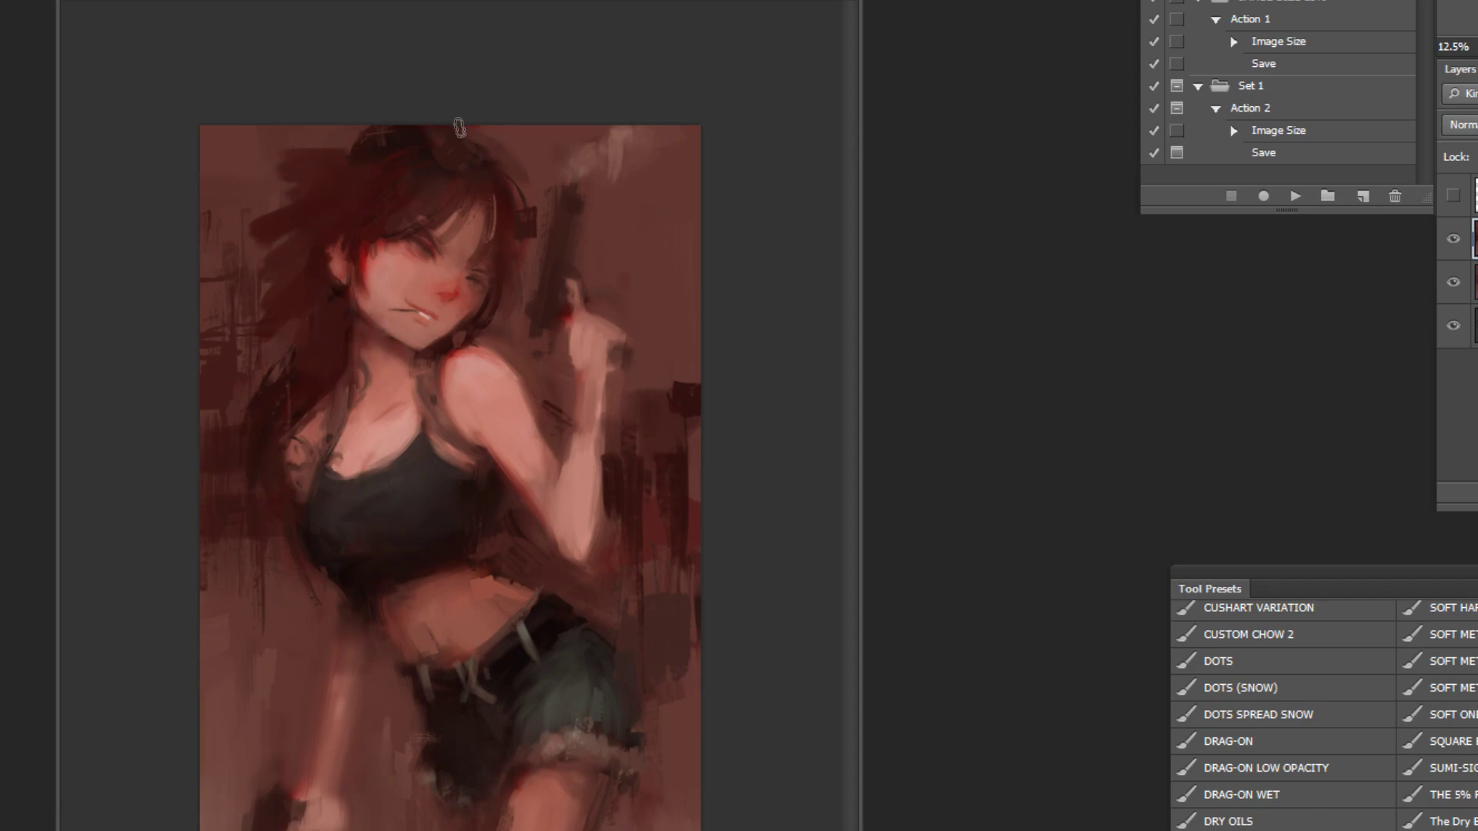
key(ctrl+alt+z)
key(ctrl+alt+z)
key(ctrl+alt+z)
key(ctrl+alt+z)
key(ctrl+alt+z)
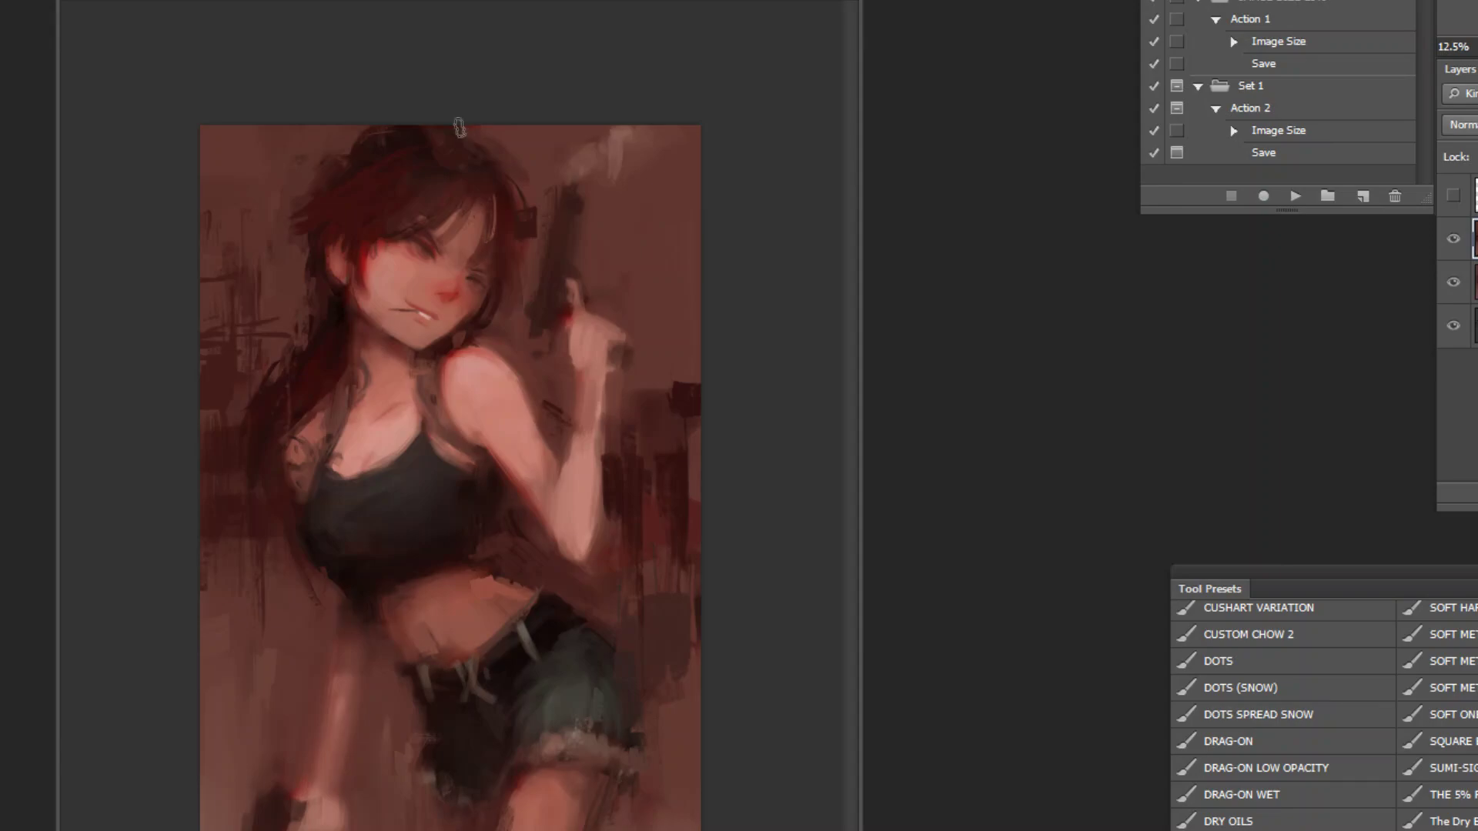
Step: Paint sampled background tones beside the lowered arm and around the raised gun, undoing the last stroke
alt+click(230, 556)
alt+click(238, 492)
drag(228, 531, 221, 661)
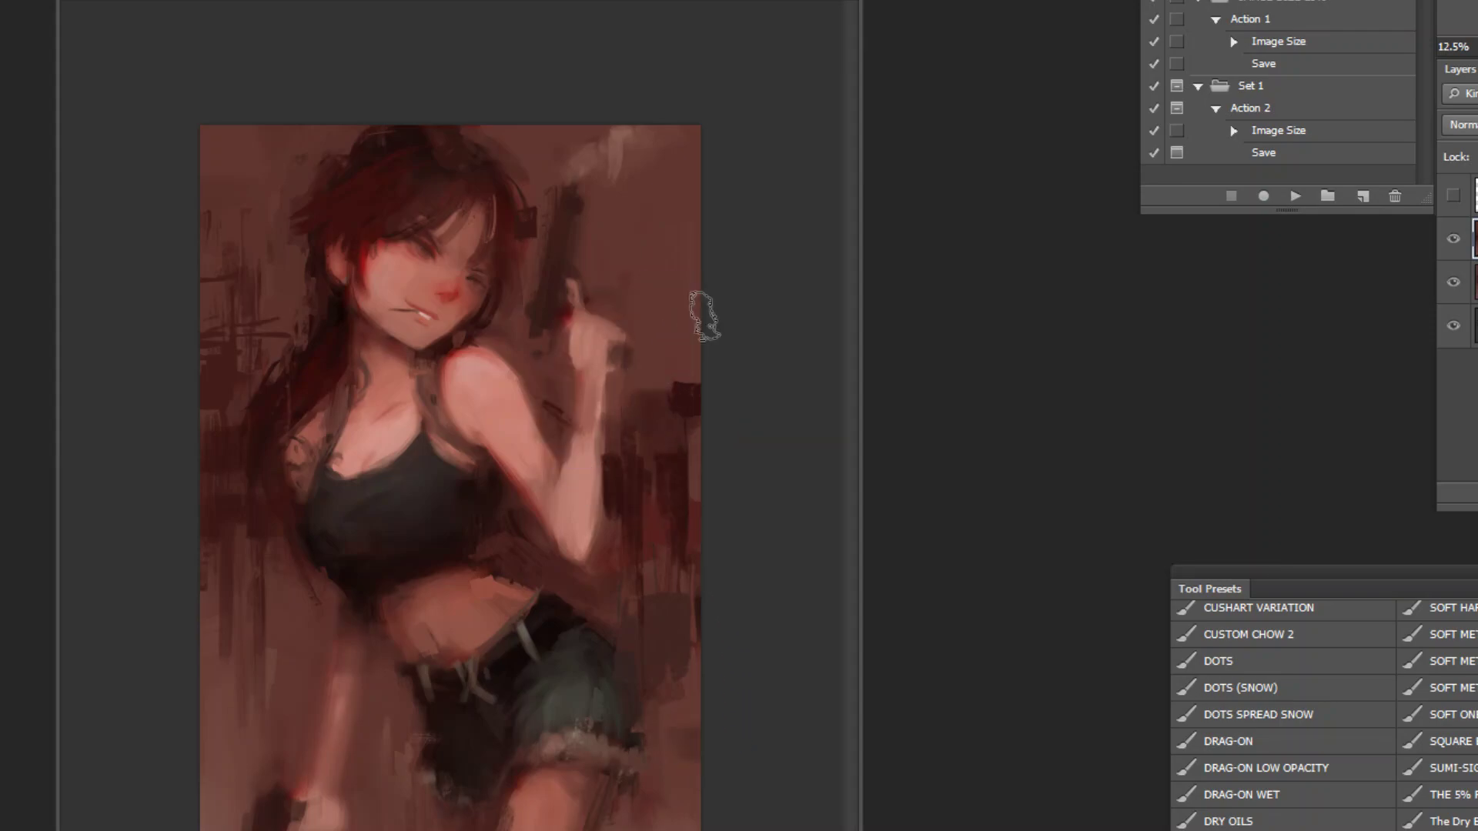
mouse_move(600, 169)
mouse_down()
mouse_move(634, 228)
mouse_move(598, 406)
mouse_move(597, 381)
mouse_up()
alt+click(587, 321)
key(ctrl+z)
Step: Examine the face, shoulder and raised arm up close, and the figure as a whole
alt+click(677, 405)
alt+click(714, 356)
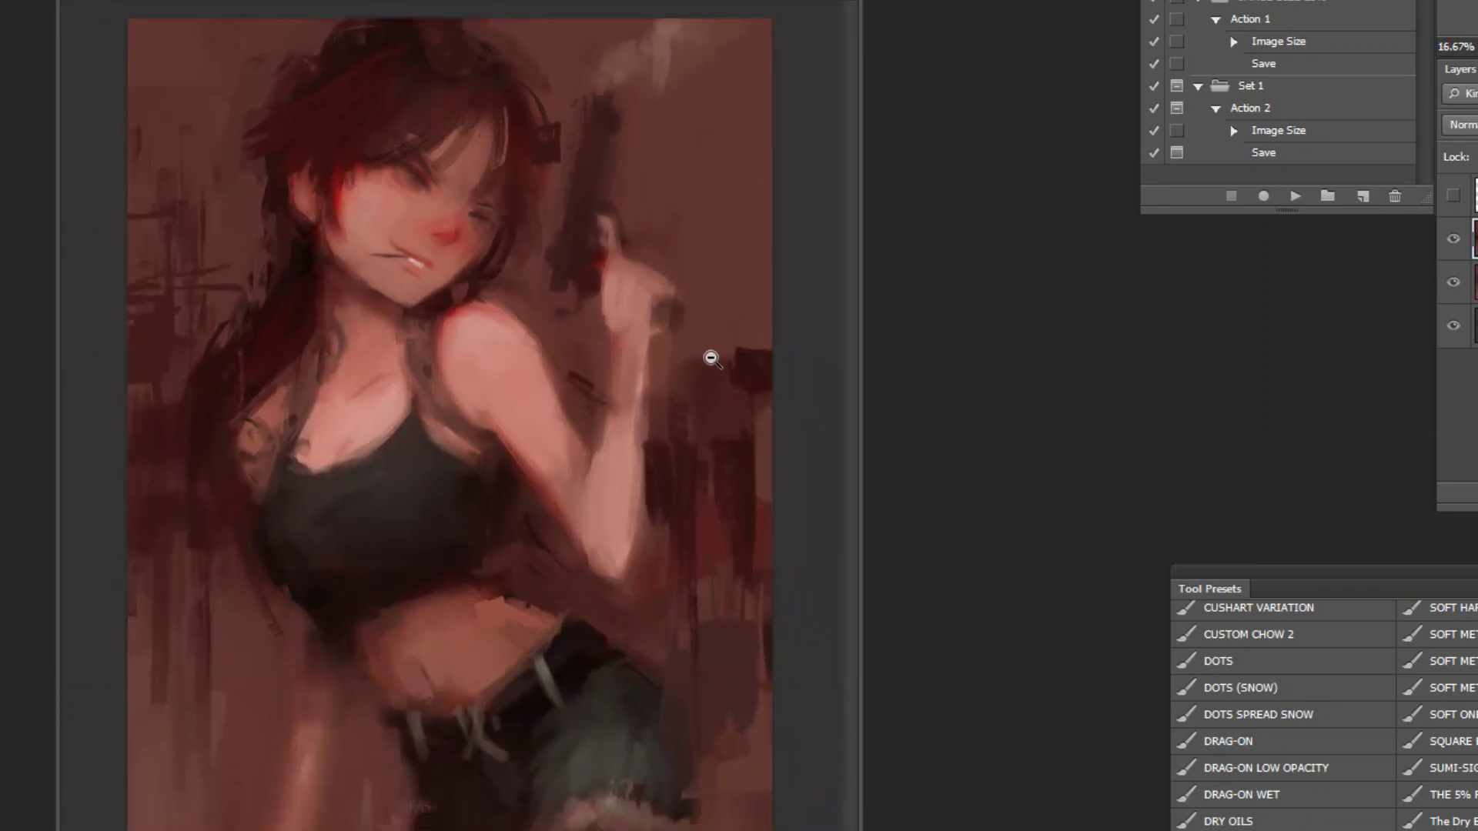
alt+click(712, 358)
ctrl+click(446, 275)
ctrl+click(442, 259)
scroll(441, 258, up, 1)
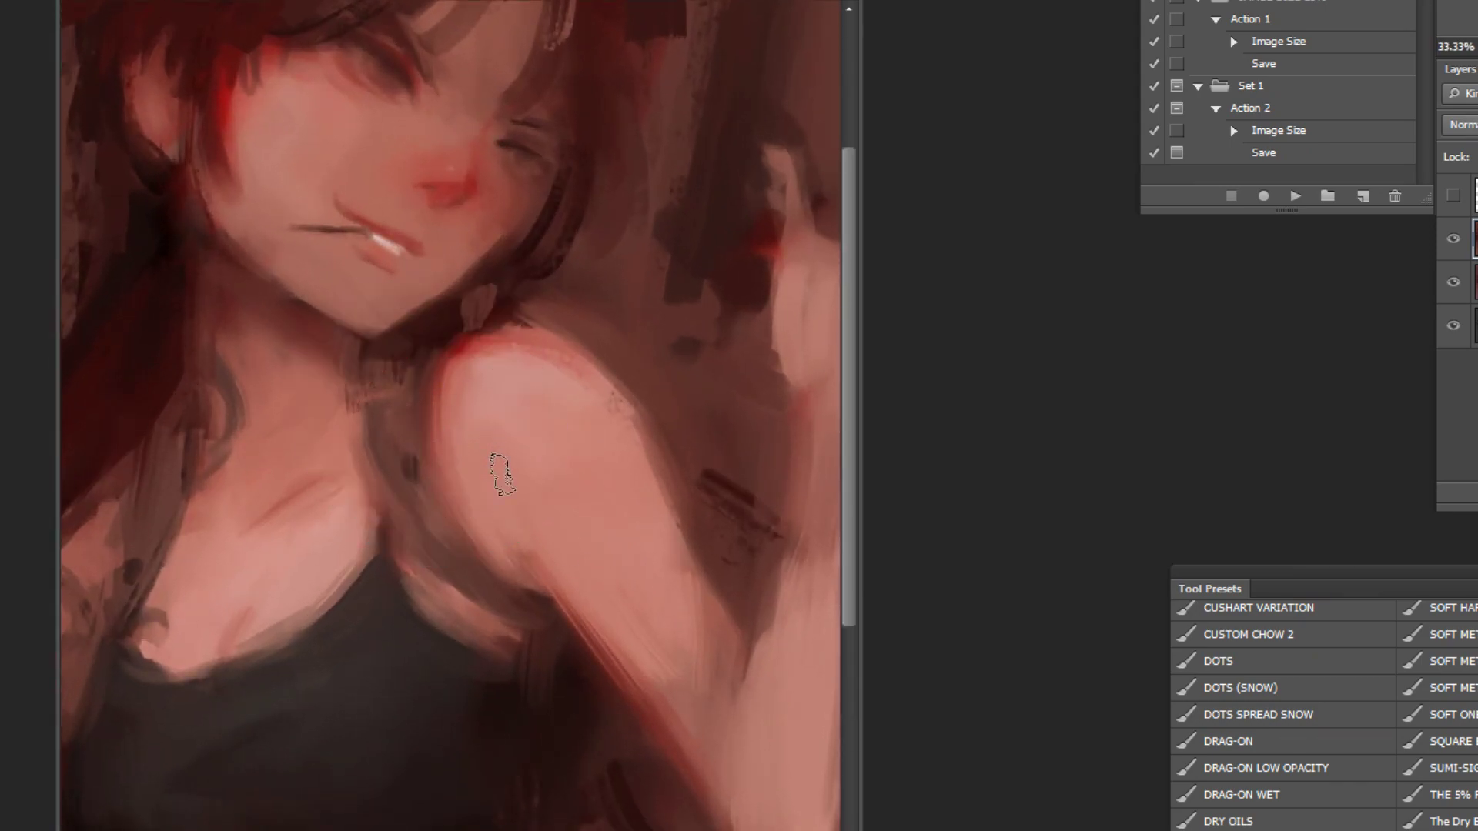
alt+click(668, 582)
alt+click(674, 598)
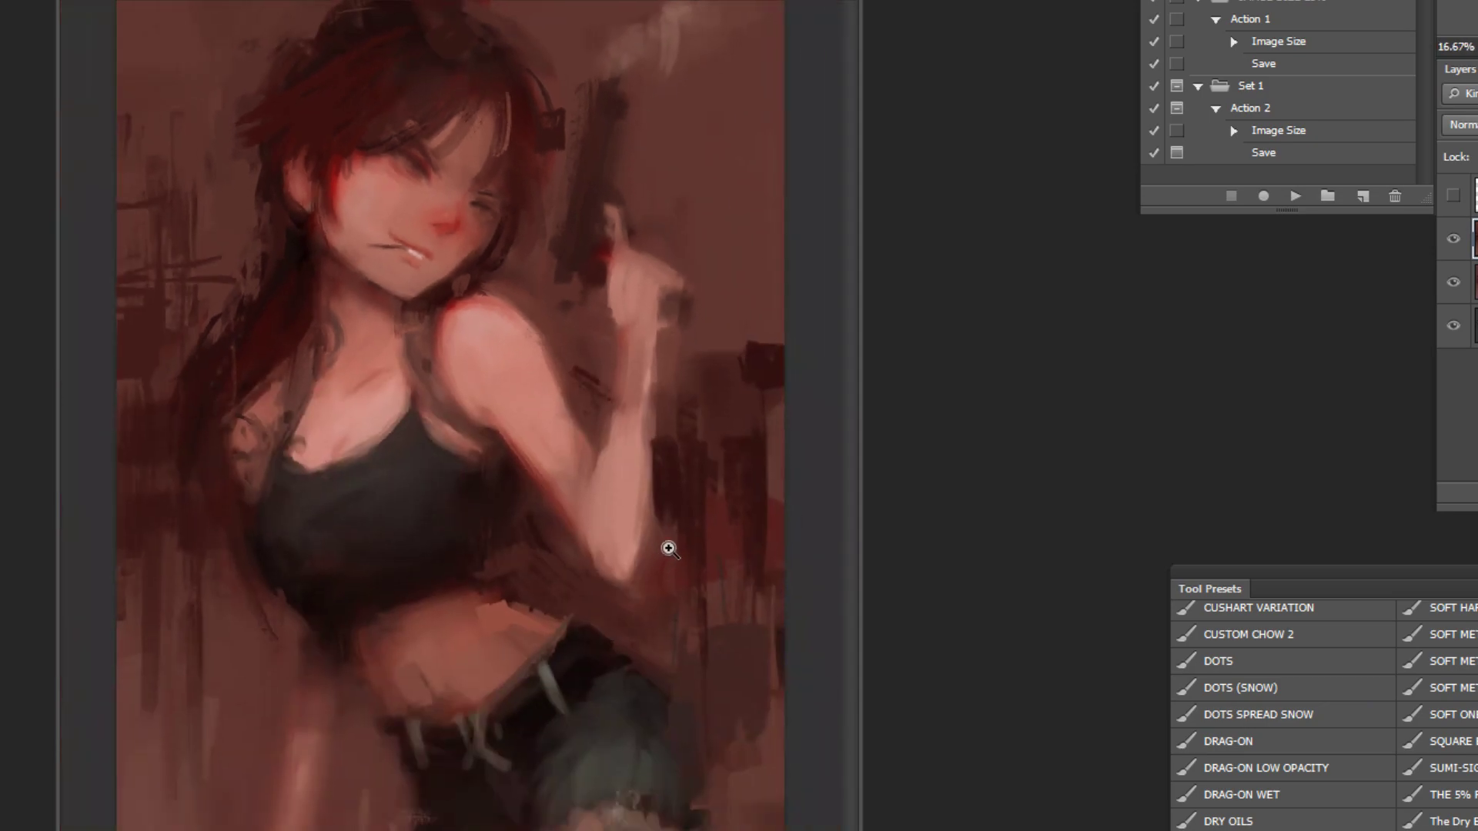
key(ctrl+minus)
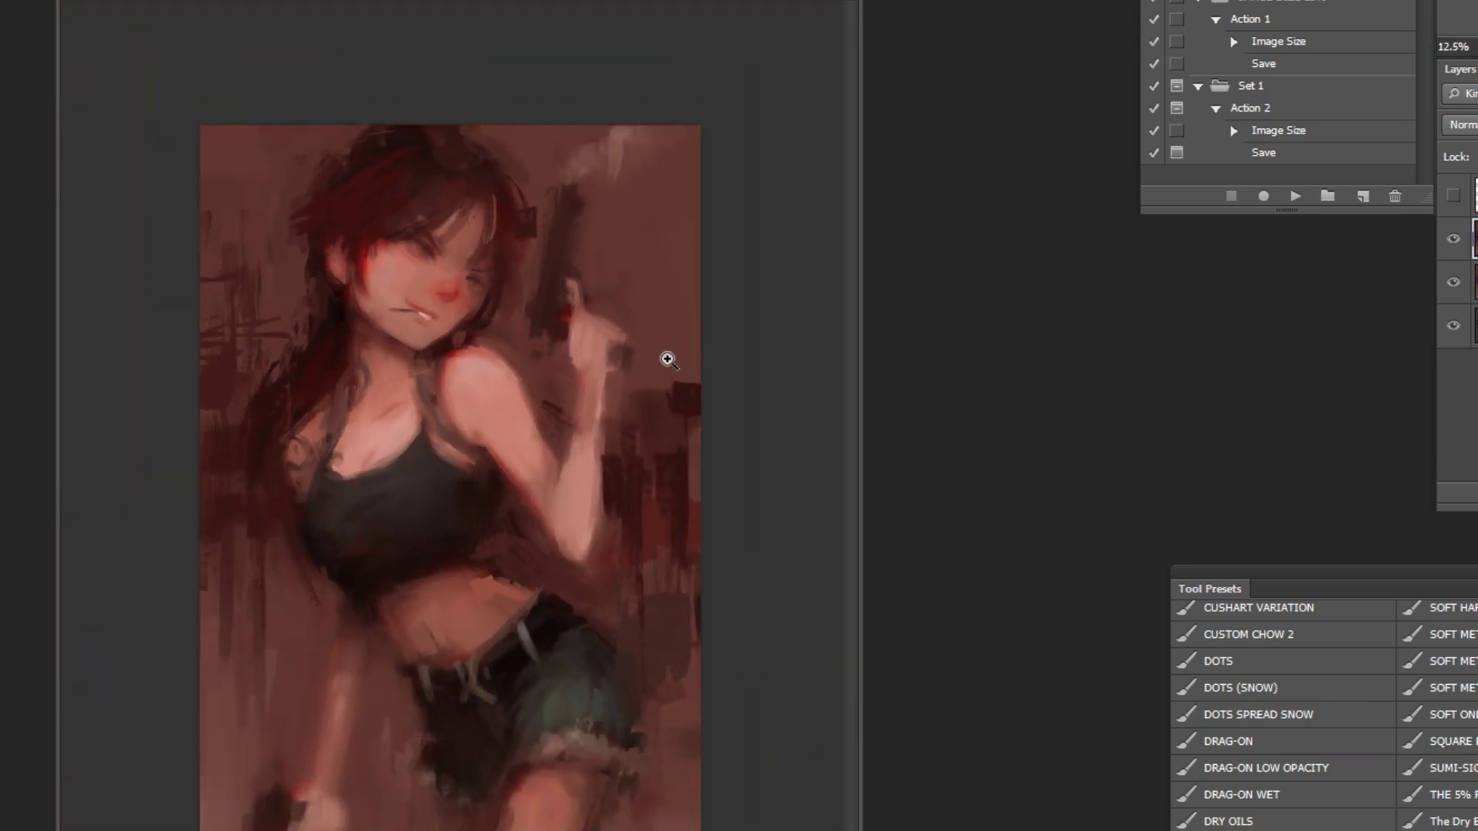
Step: Paint soft smoke above the raised gun's muzzle with a larger brush and a sampled smoke color
key(bracketright)
key(bracketright)
alt+click(616, 135)
drag(620, 141, 692, 190)
key(ctrl+z)
key(ctrl+space)
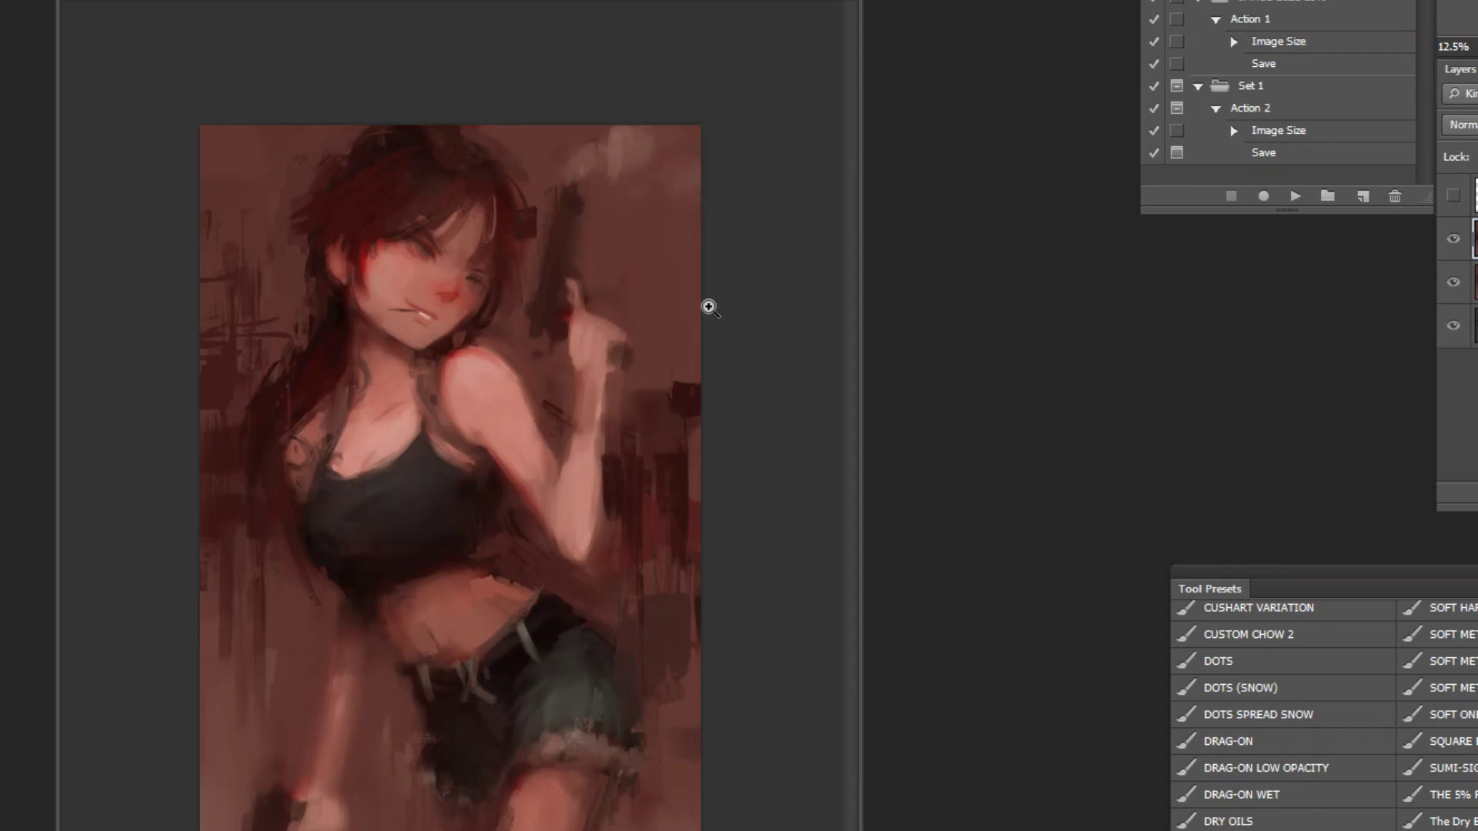
Step: Try a Curves adjustment that lifts the green channel's midtones
key(ctrl+minus)
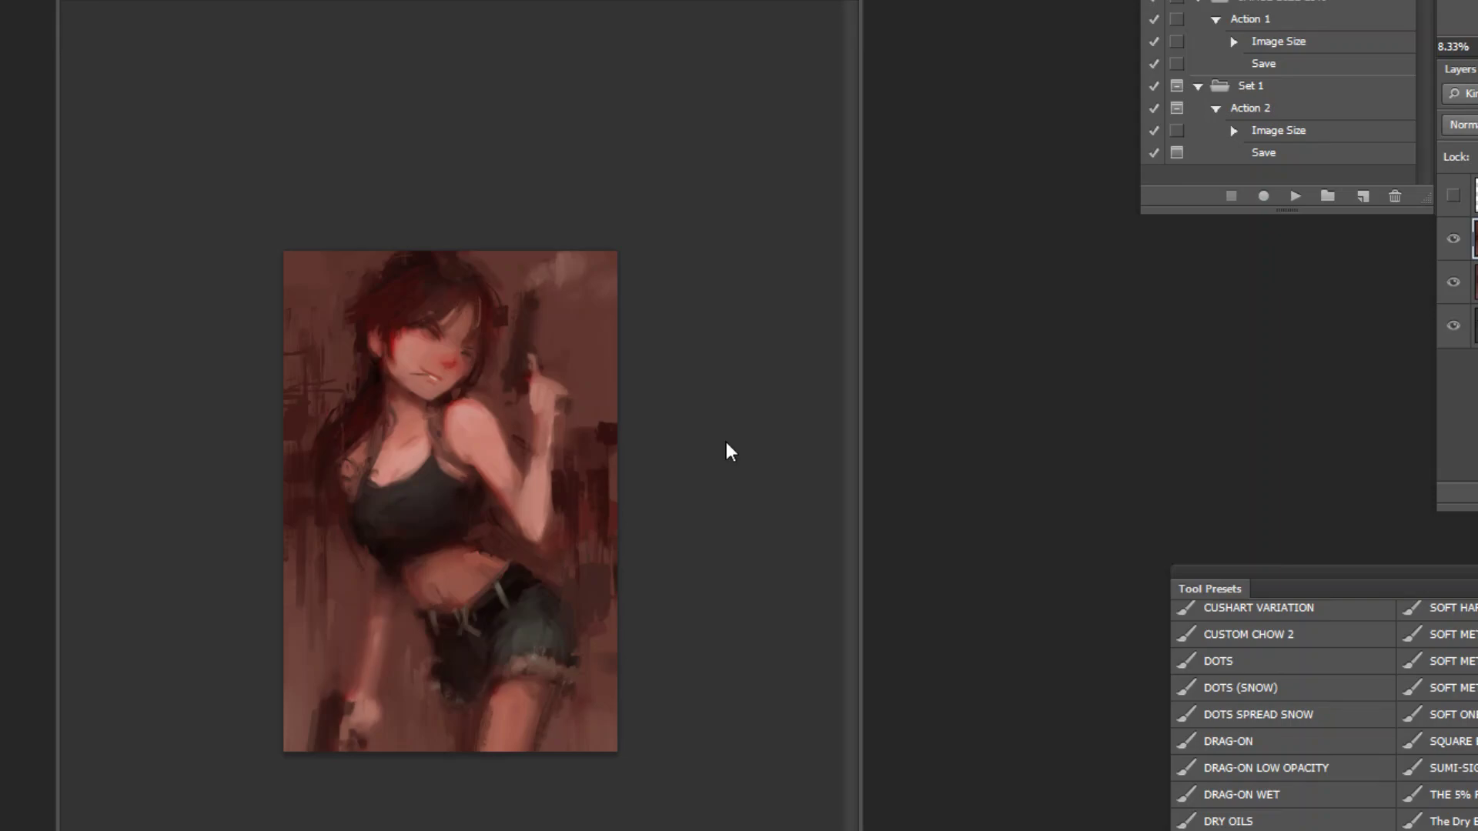
key(ctrl+m)
click(1275, 536)
click(1232, 600)
drag(1312, 690, 1315, 668)
click(1264, 727)
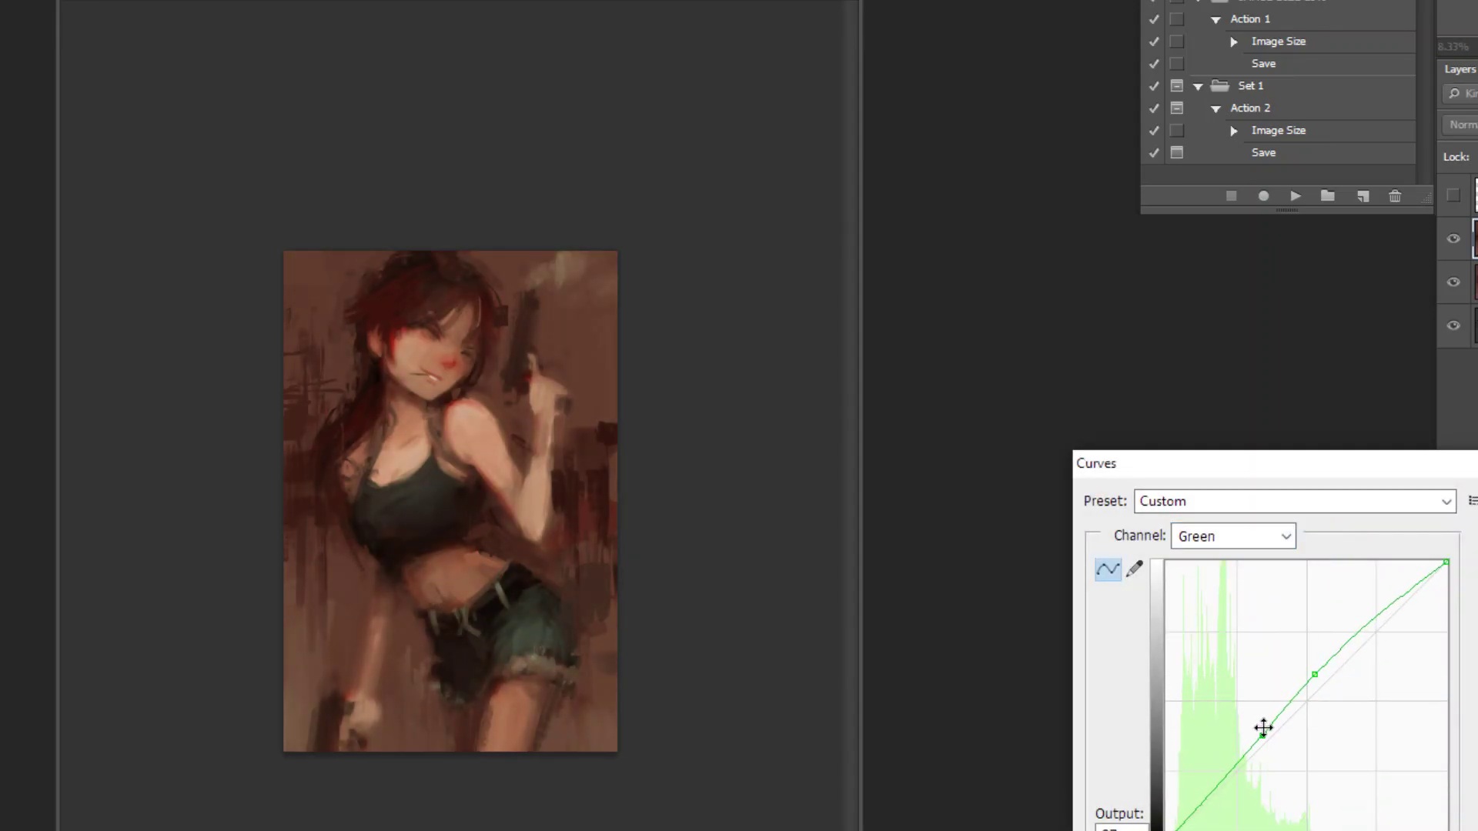
key(Escape)
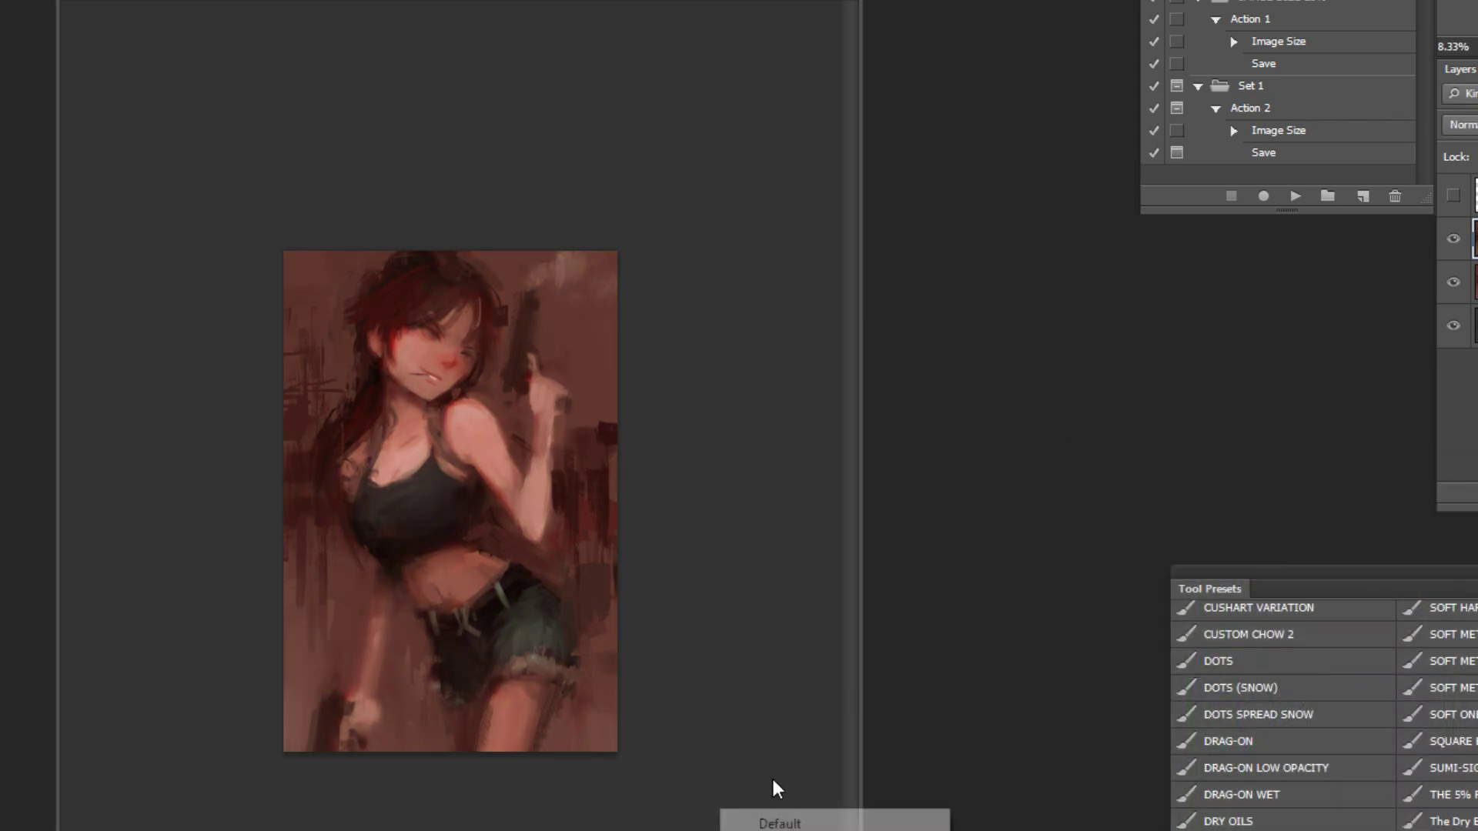
Step: Change the color of the area around the canvas to light gray
click(779, 830)
Step: Refine the bare midriff's shading and the shadow below the black top with a smaller brush
key(ctrl+plus)
scroll(455, 512, up, 2)
key(bracketleft)
key(bracketleft)
key(bracketleft)
key(bracketleft)
key(bracketleft)
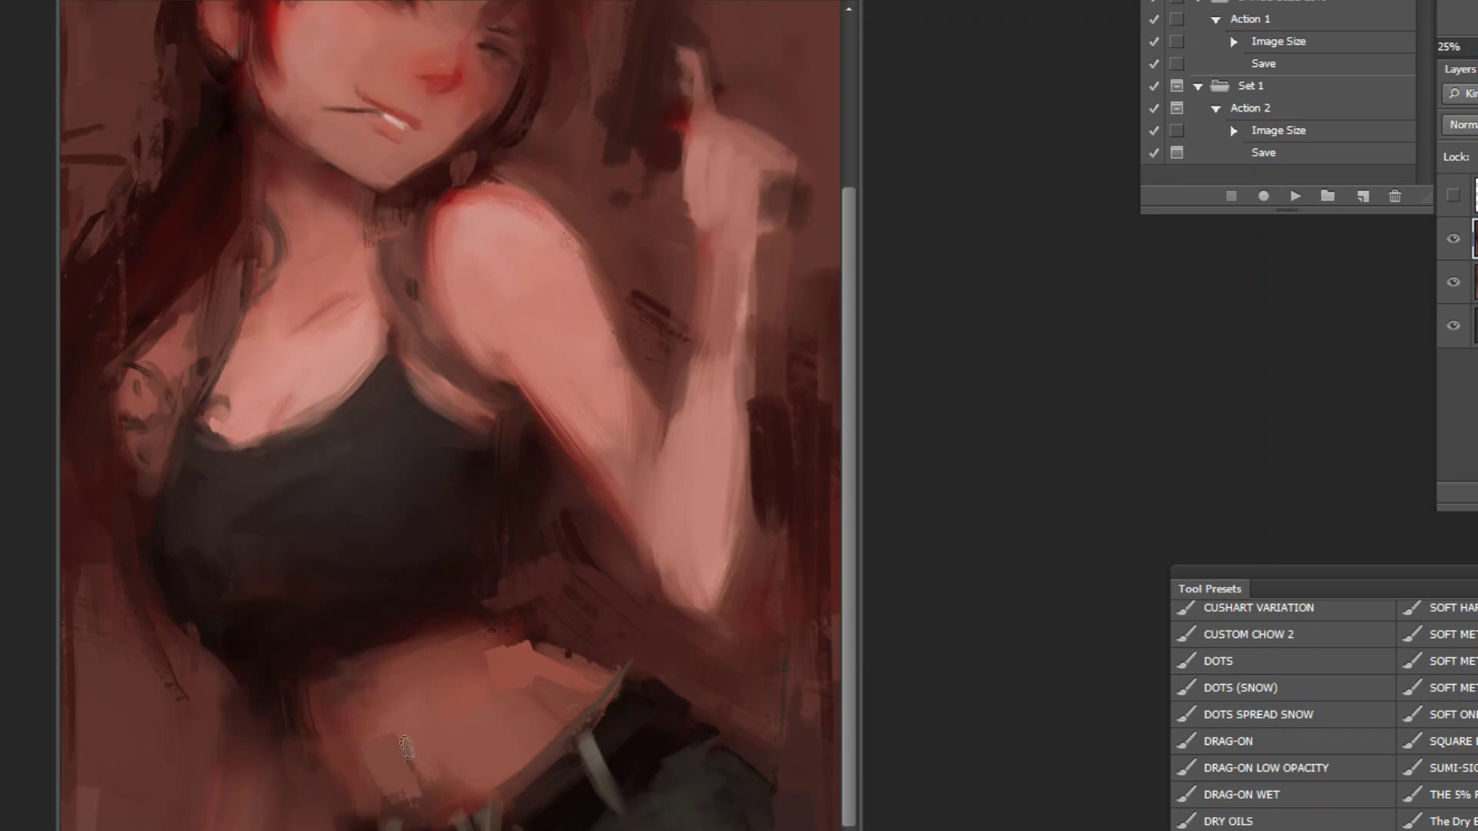
drag(385, 686, 412, 765)
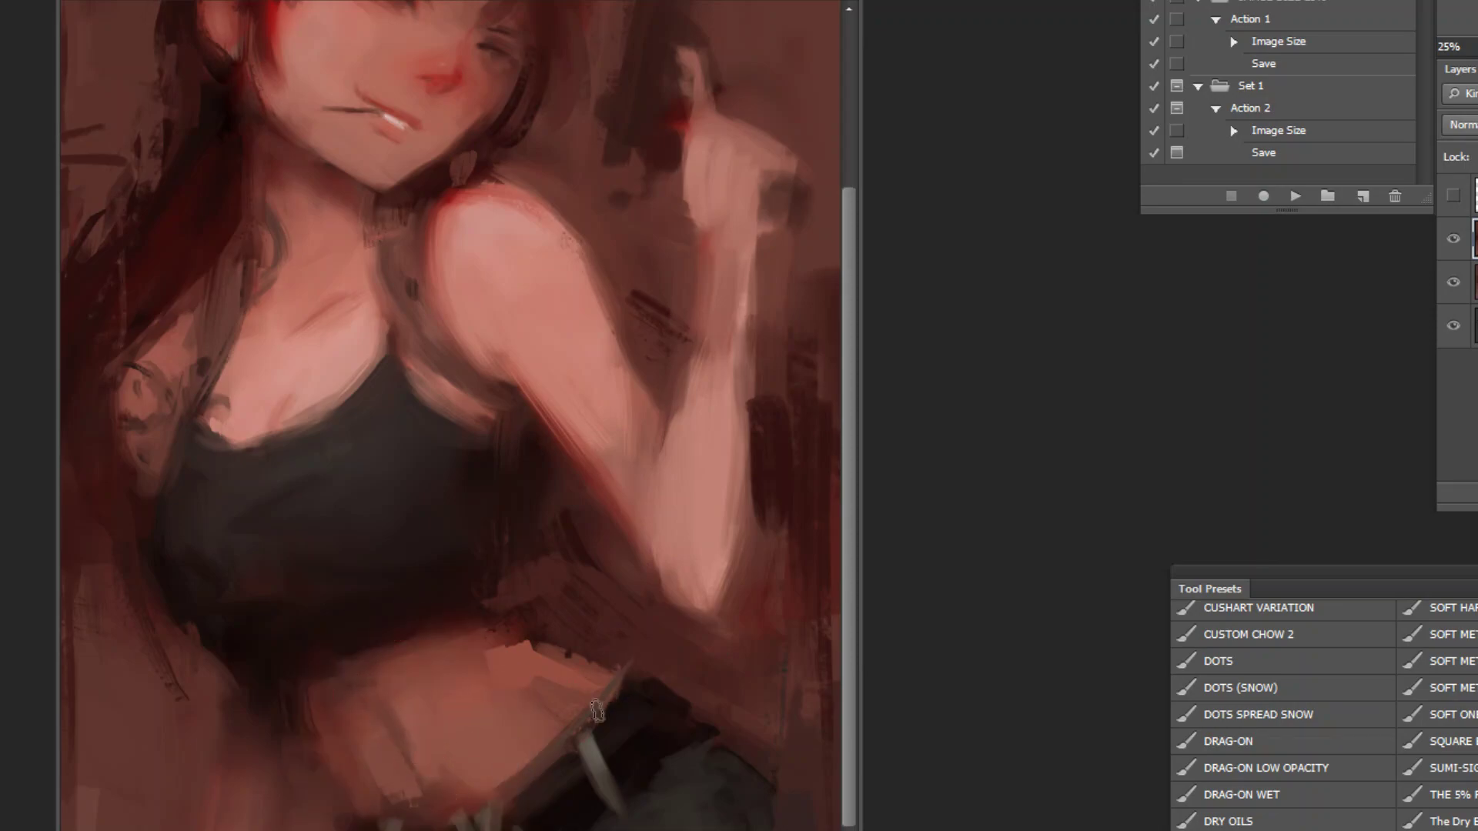
drag(489, 629, 512, 631)
alt+click(418, 610)
drag(399, 642, 443, 639)
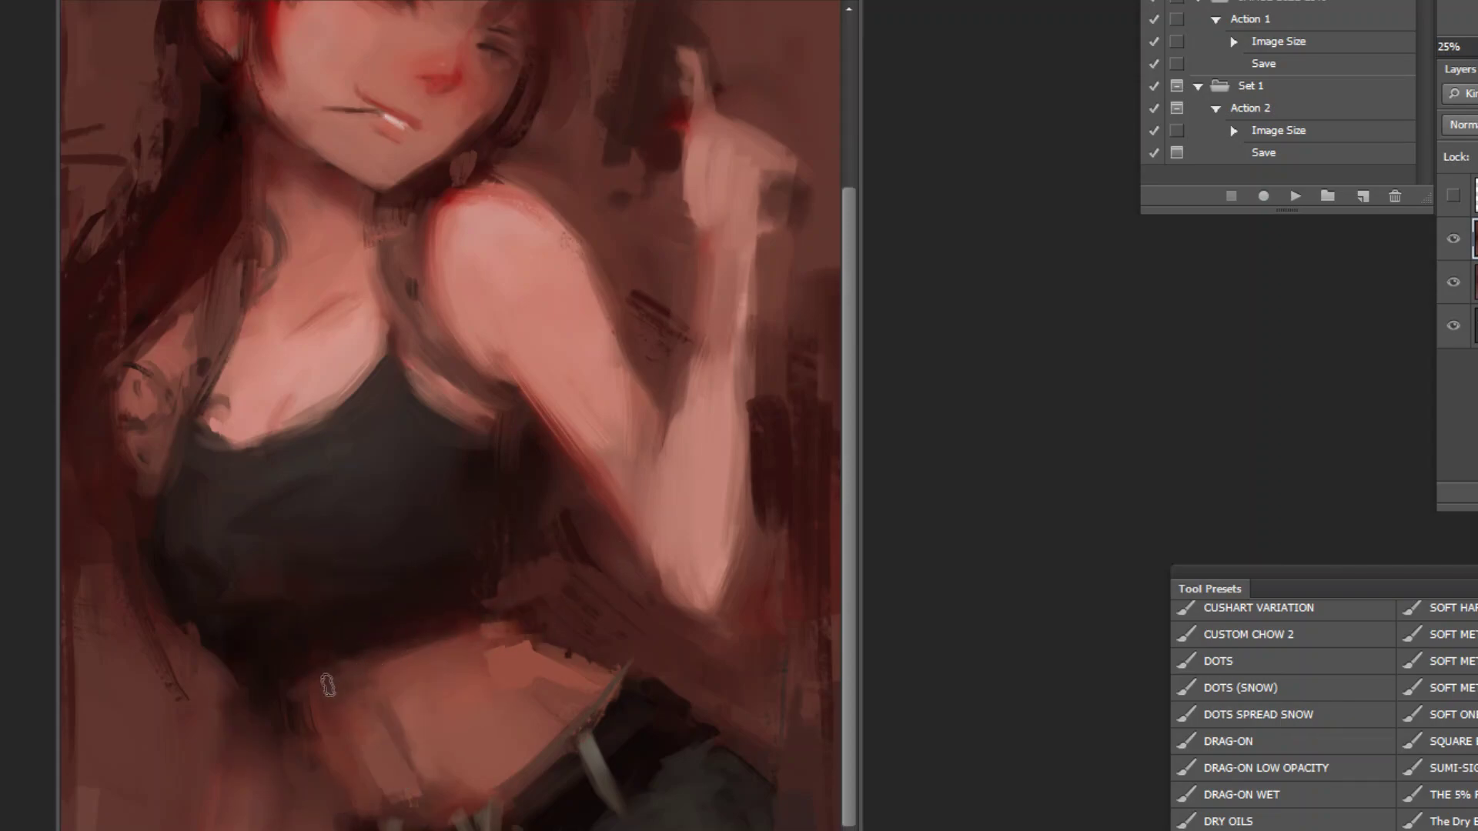
key(z)
alt+click(597, 585)
alt+click(671, 567)
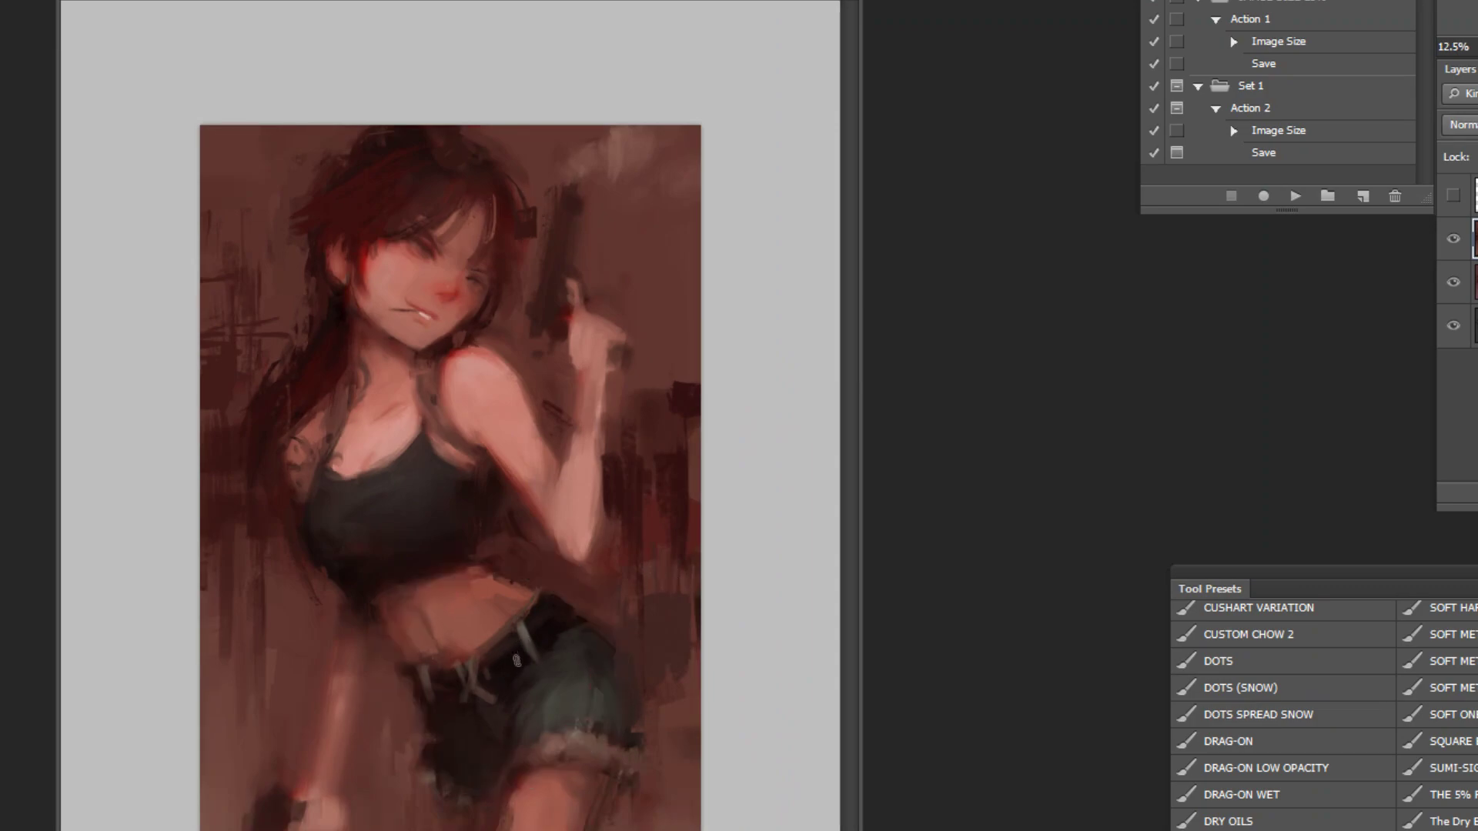
Step: Repaint the edge of the shorts' waistband where it meets the lower midriff
mouse_move(305, 464)
mouse_down()
mouse_move(501, 360)
mouse_move(293, 497)
mouse_move(429, 408)
mouse_up()
key(ctrl+z)
mouse_move(360, 633)
mouse_down()
mouse_move(556, 629)
mouse_move(389, 654)
mouse_move(591, 622)
mouse_up()
drag(389, 659, 594, 659)
drag(454, 665, 633, 626)
key(ctrl+z)
alt+click(446, 692)
drag(414, 656, 478, 659)
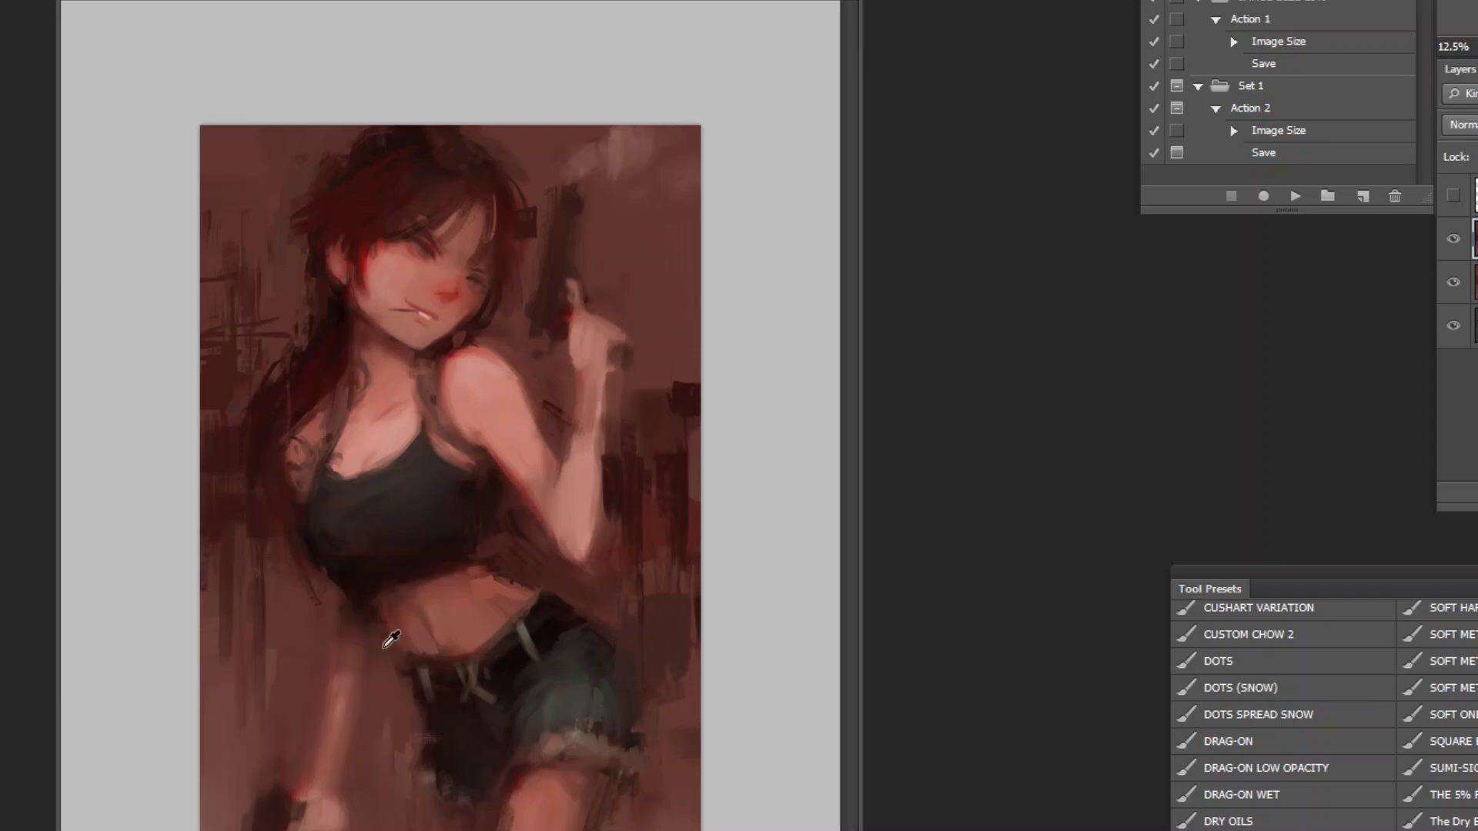
Step: Paint sampled dark tones over the shadowed leg of the shorts down to its hem
alt+click(460, 672)
alt+click(437, 736)
mouse_move(434, 737)
mouse_down()
mouse_move(414, 740)
mouse_move(466, 794)
mouse_up()
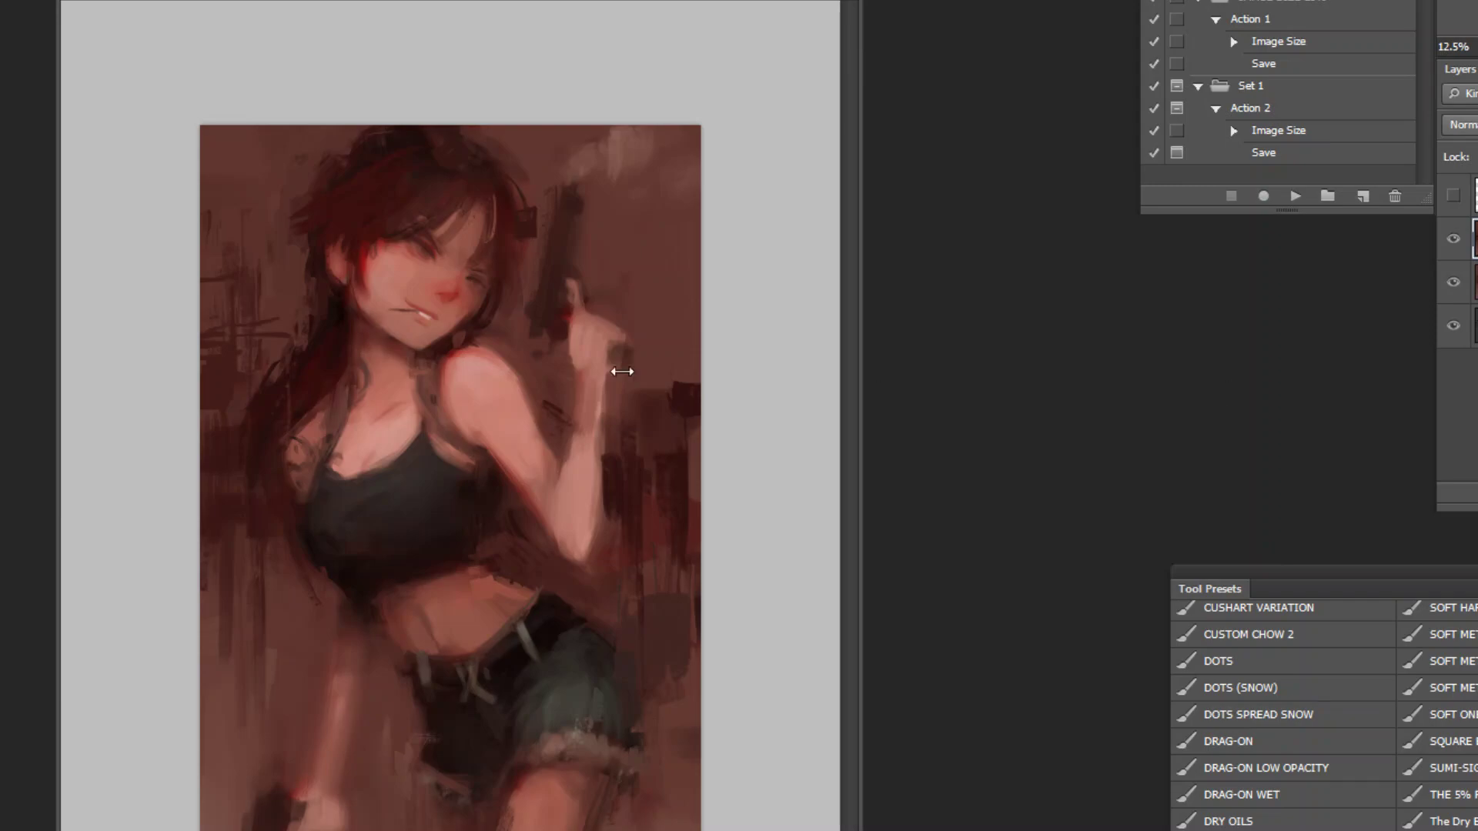
Step: Paste the anime reference image, then enlarge it and place it over the painting
key(ctrl+v)
key(ctrl+t)
mouse_move(589, 580)
mouse_down()
mouse_move(1129, 830)
mouse_move(1260, 830)
mouse_up()
mouse_move(691, 742)
mouse_down()
mouse_move(575, 620)
mouse_move(611, 569)
mouse_up()
key(Return)
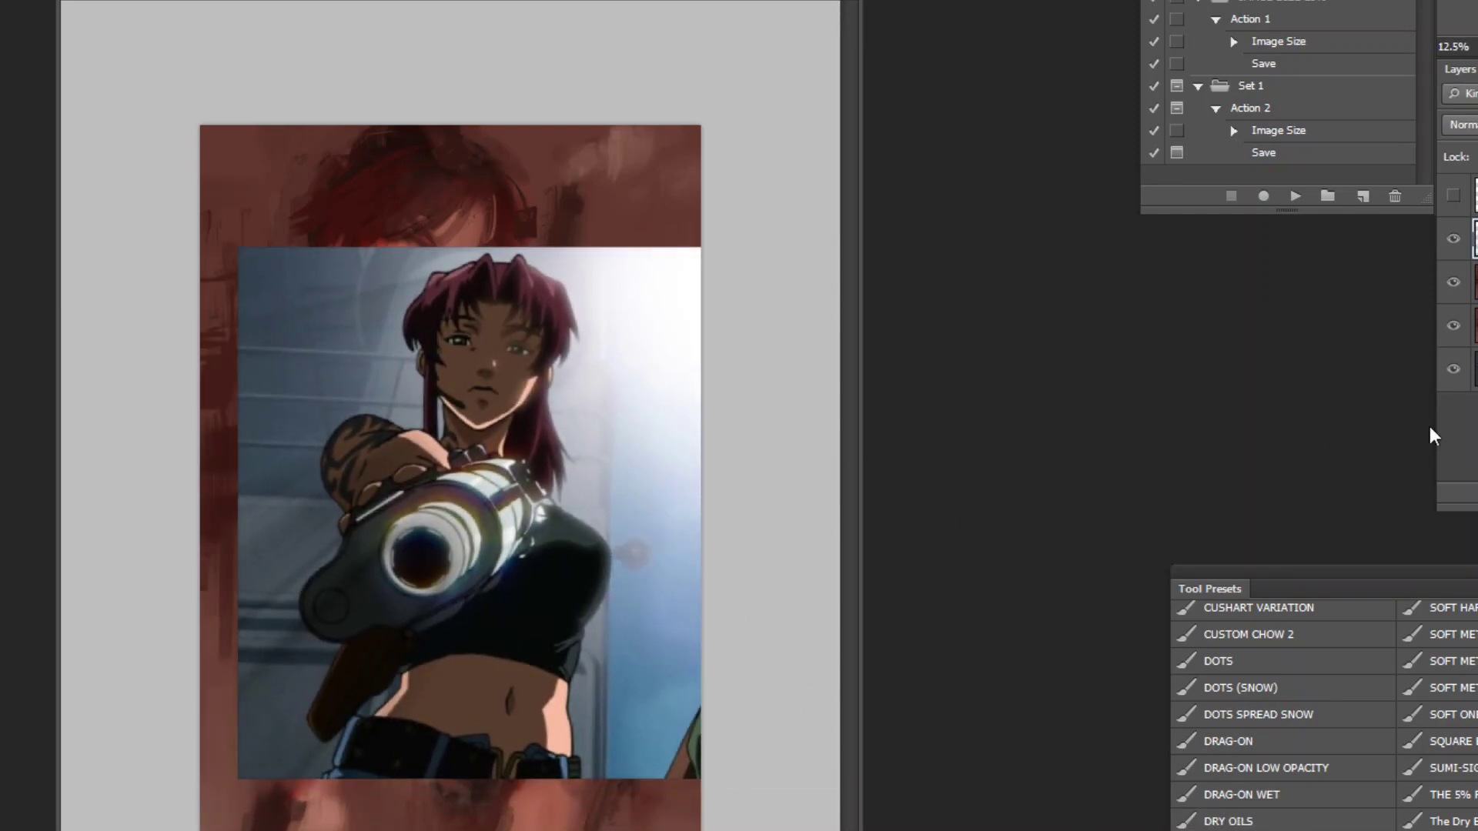
Step: Duplicate the reference layer and try circling the face and long hair with a red brush stroke
key(ctrl+j)
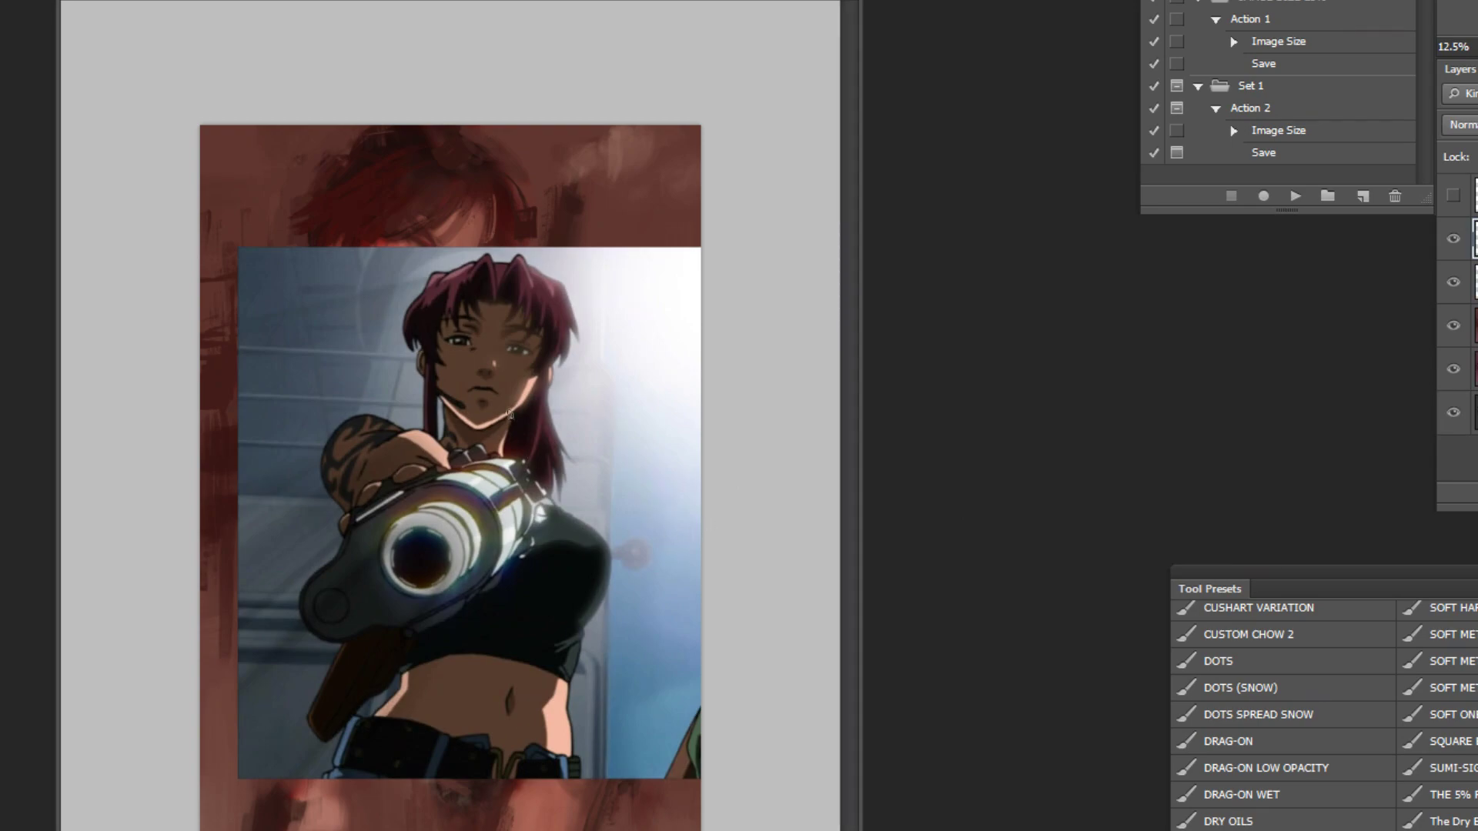
mouse_move(517, 335)
mouse_down()
mouse_move(500, 346)
mouse_move(504, 517)
mouse_up()
key(ctrl+z)
click(57, 543)
click(1217, 481)
click(1460, 429)
mouse_move(529, 304)
mouse_down()
mouse_move(478, 488)
mouse_move(514, 531)
mouse_up()
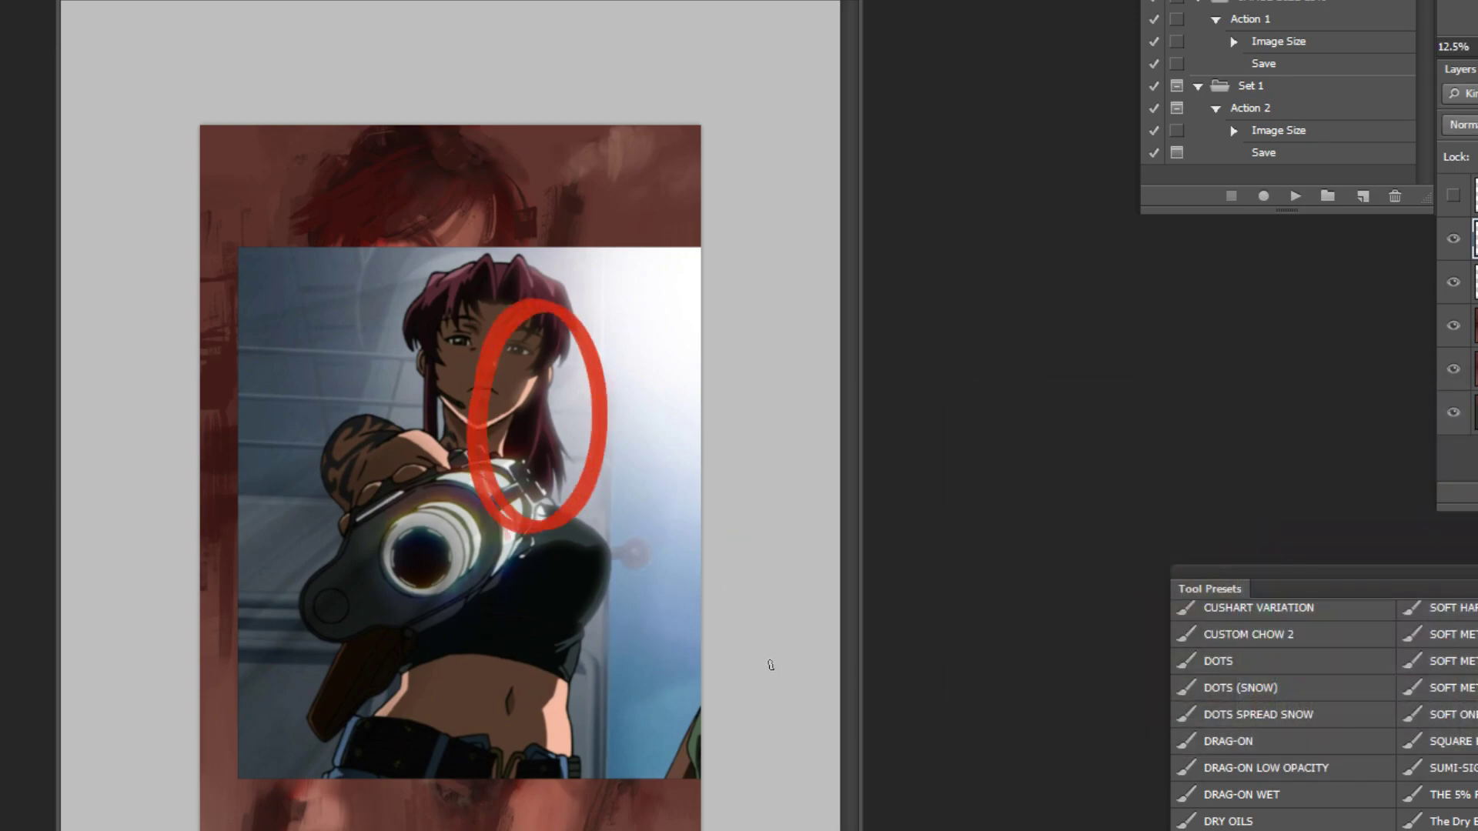
key(ctrl+z)
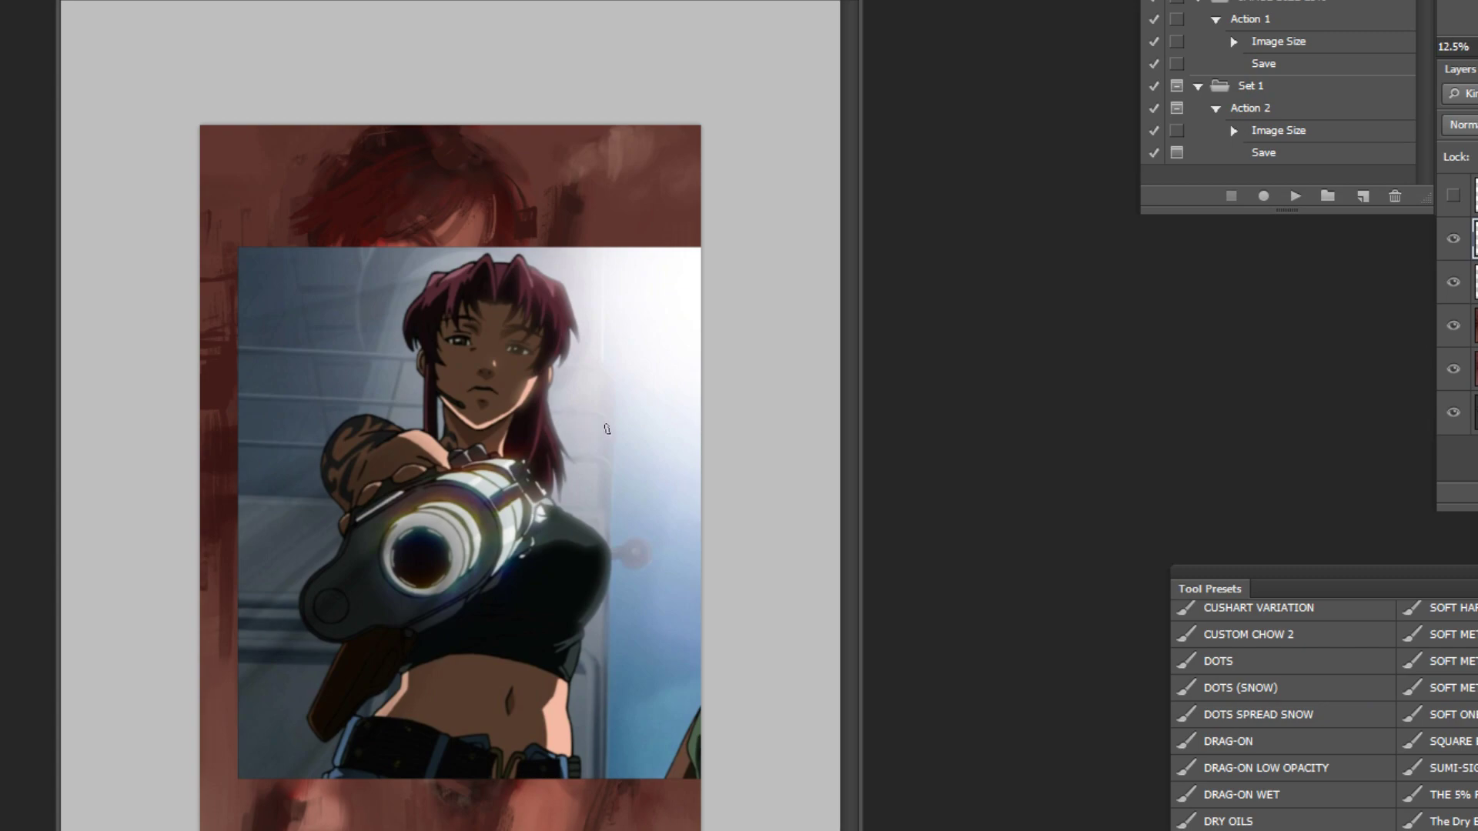
Step: Try painting out the long hair beside the reference character's neck, and delete the reference image
alt+click(573, 427)
mouse_move(567, 423)
mouse_down()
mouse_move(540, 481)
mouse_move(544, 439)
mouse_move(511, 422)
mouse_move(511, 444)
mouse_move(520, 411)
mouse_move(527, 450)
mouse_up()
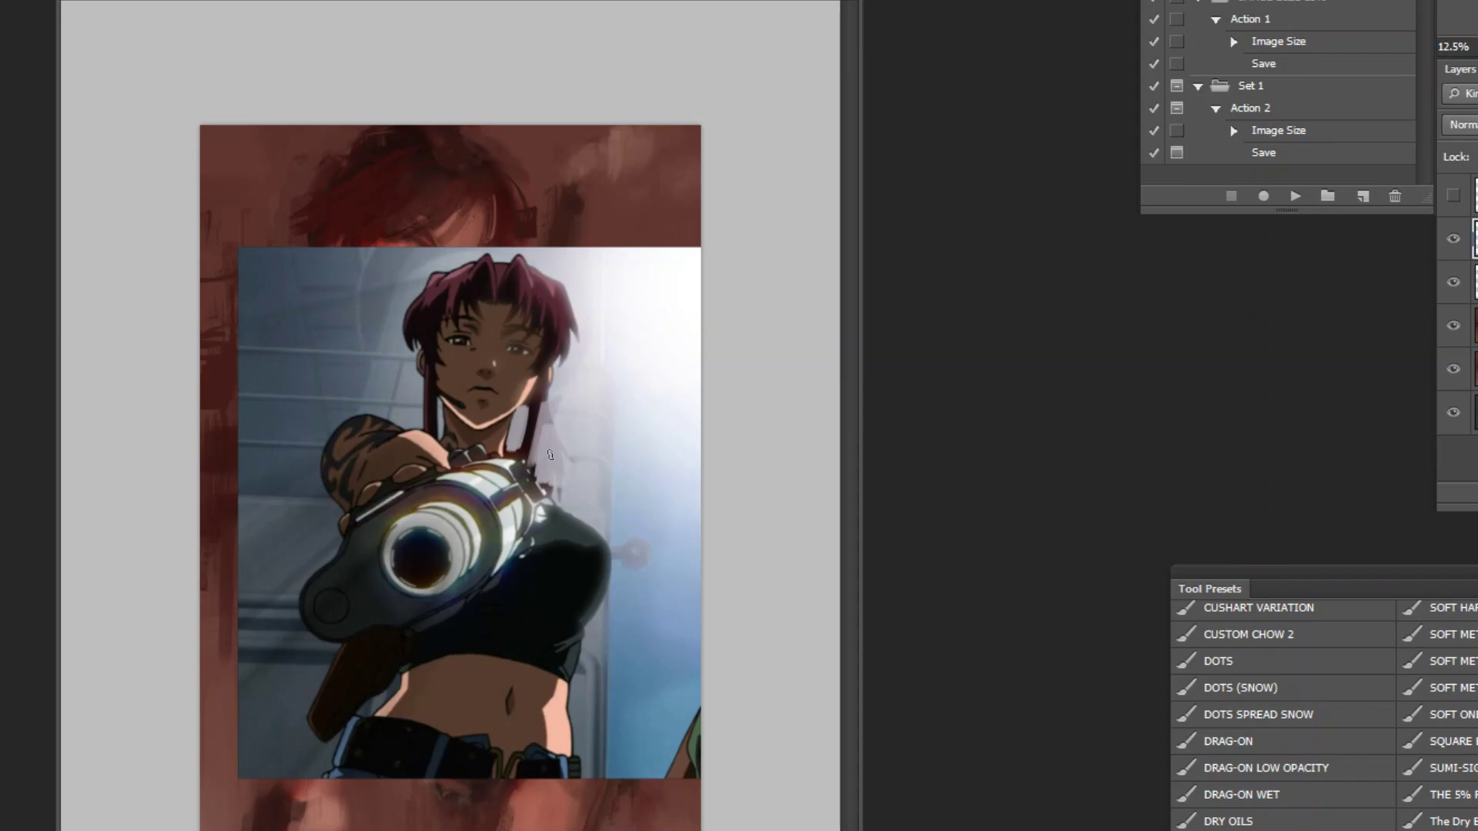
key(ctrl+alt+z)
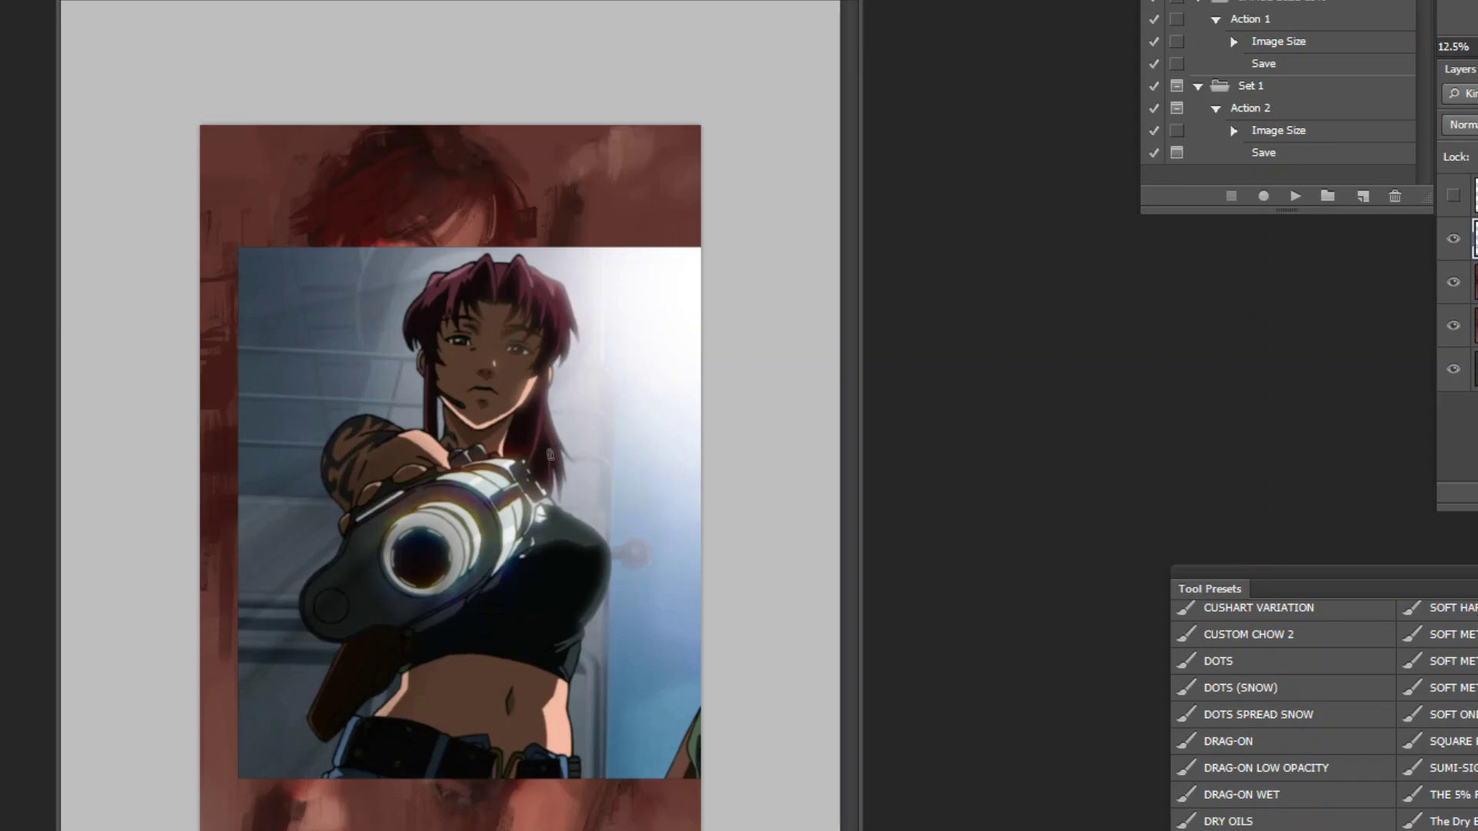
key(Delete)
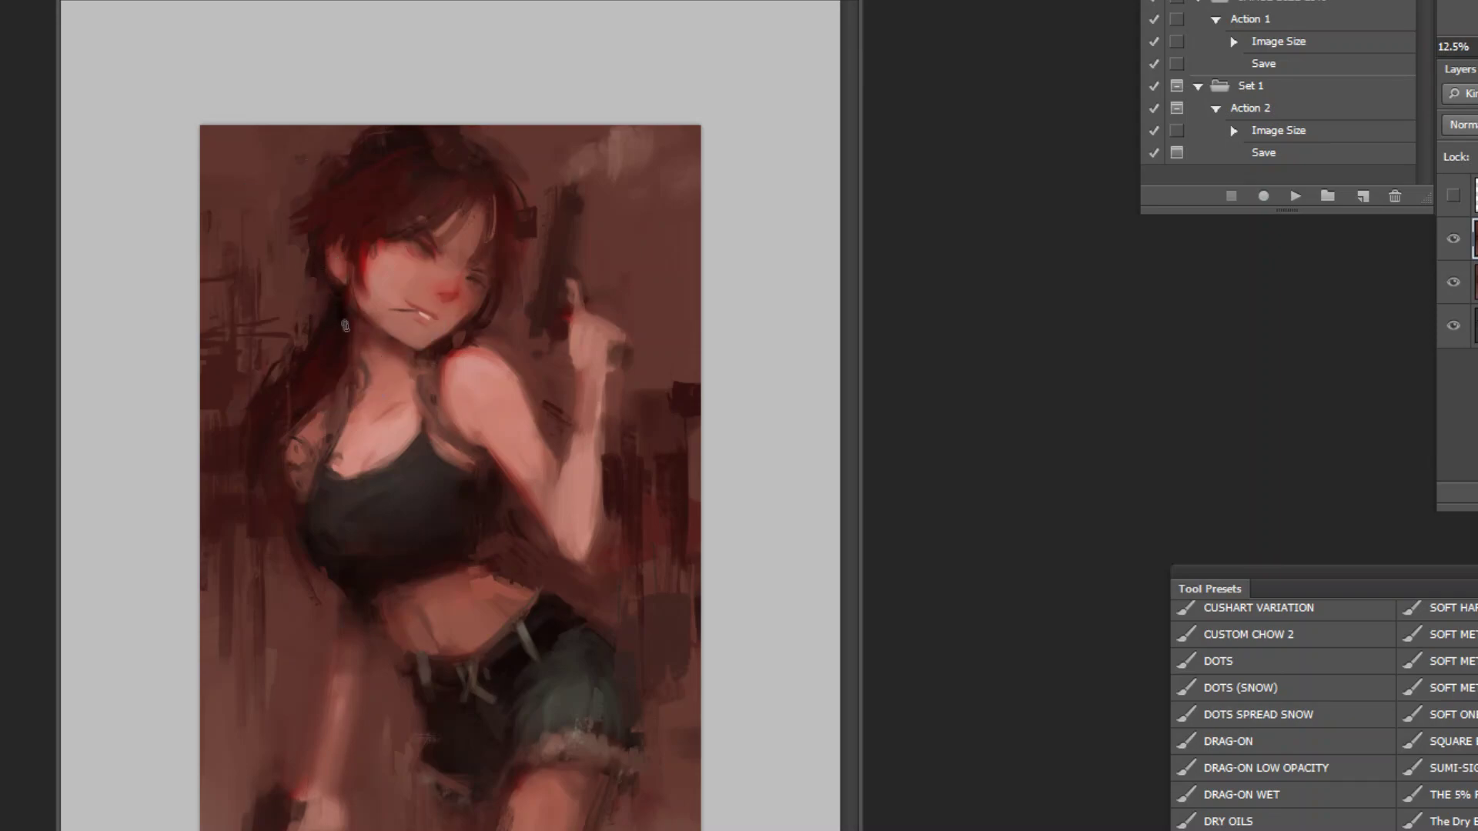
Step: Paint sampled dark strokes at the base of the ponytail behind the ear
ctrl+click(357, 185)
ctrl+click(358, 185)
alt+click(480, 348)
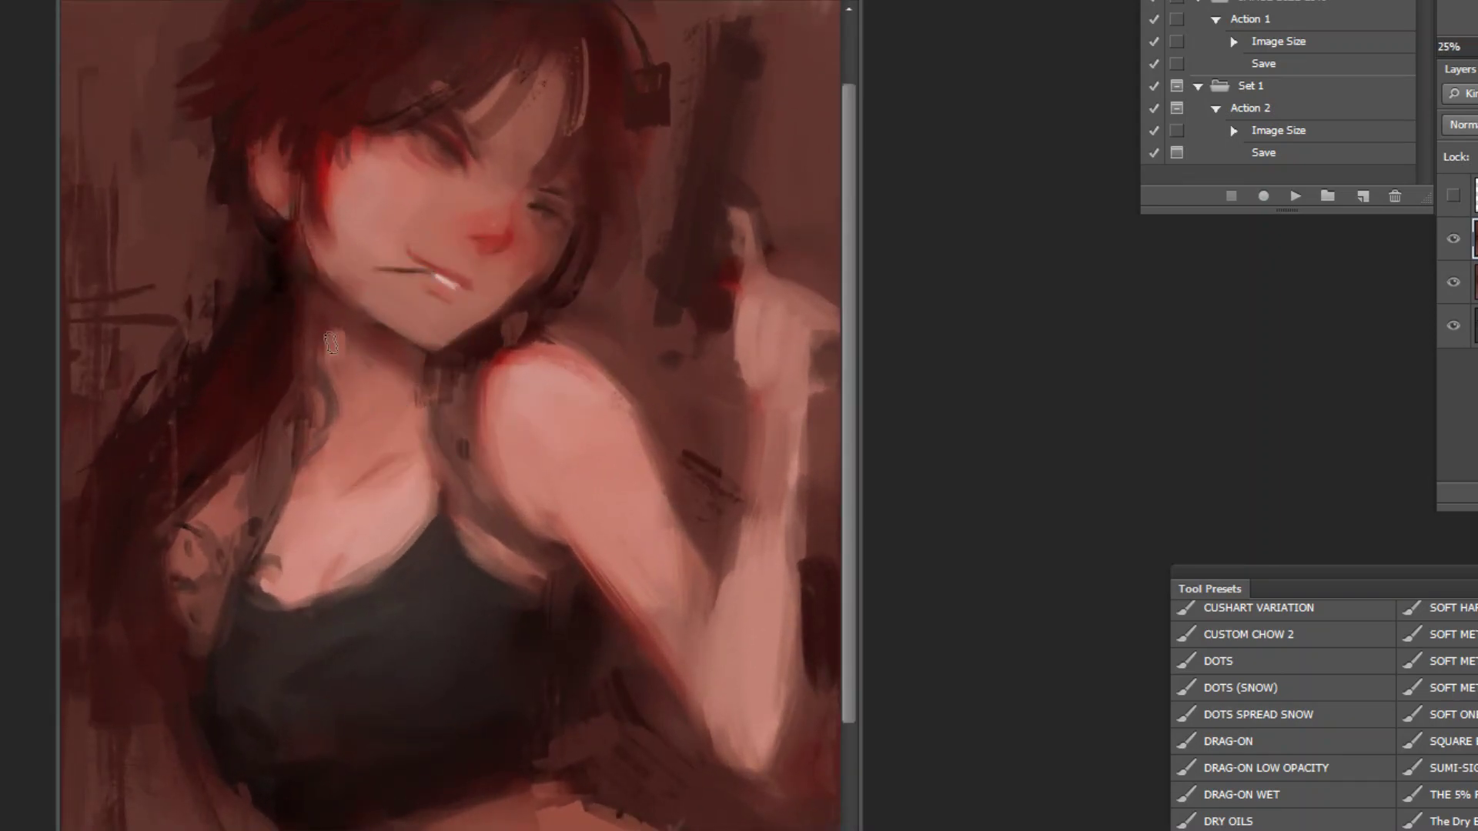
key(i)
click(307, 297)
drag(279, 283, 267, 269)
alt+click(781, 497)
alt+click(776, 508)
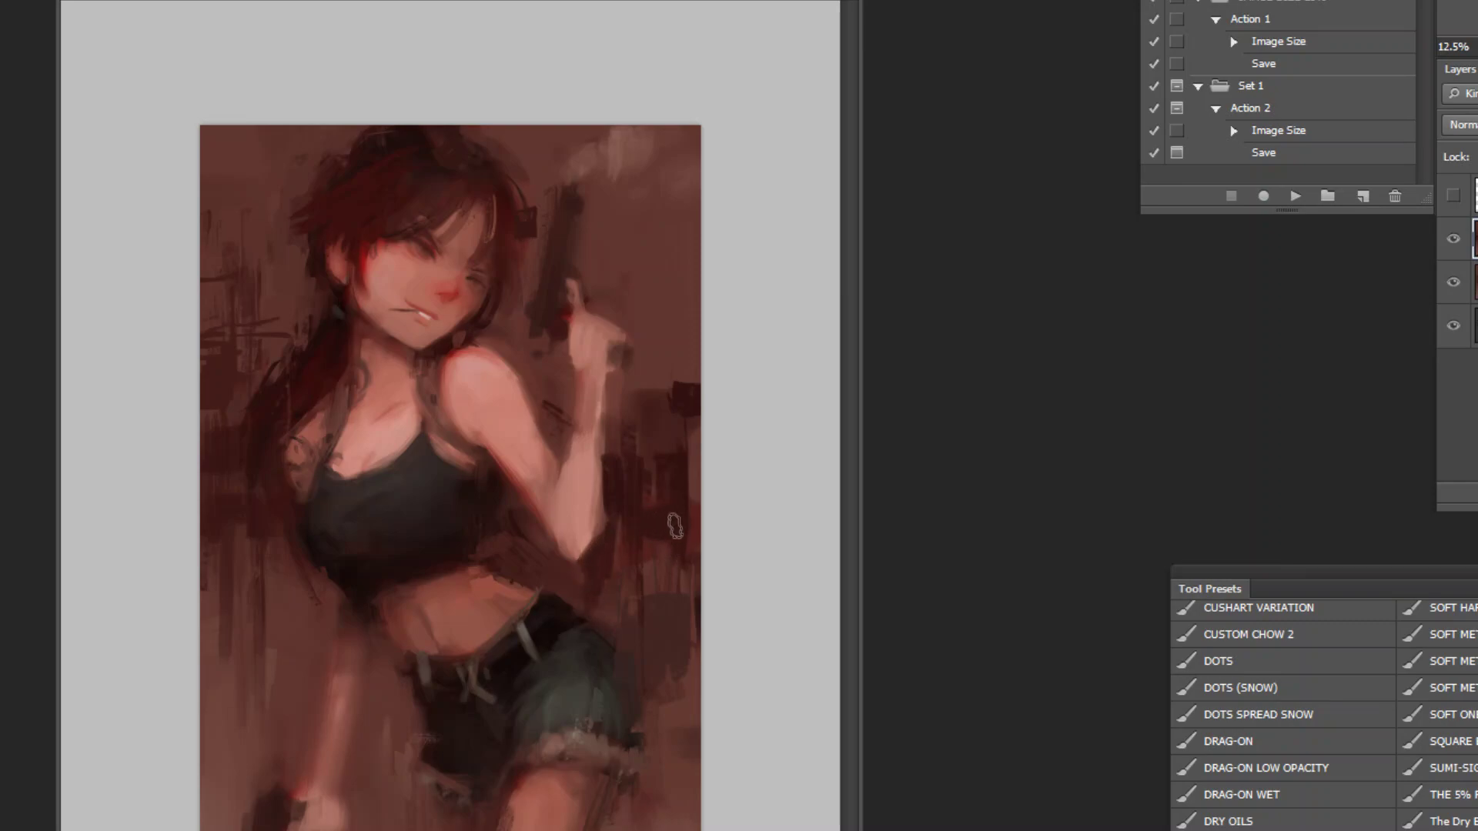
Step: Paint muted tones along the background's edge beyond the gun and, with a much larger brush, beside the hair
mouse_move(699, 361)
mouse_down()
mouse_move(669, 368)
mouse_move(695, 301)
mouse_up()
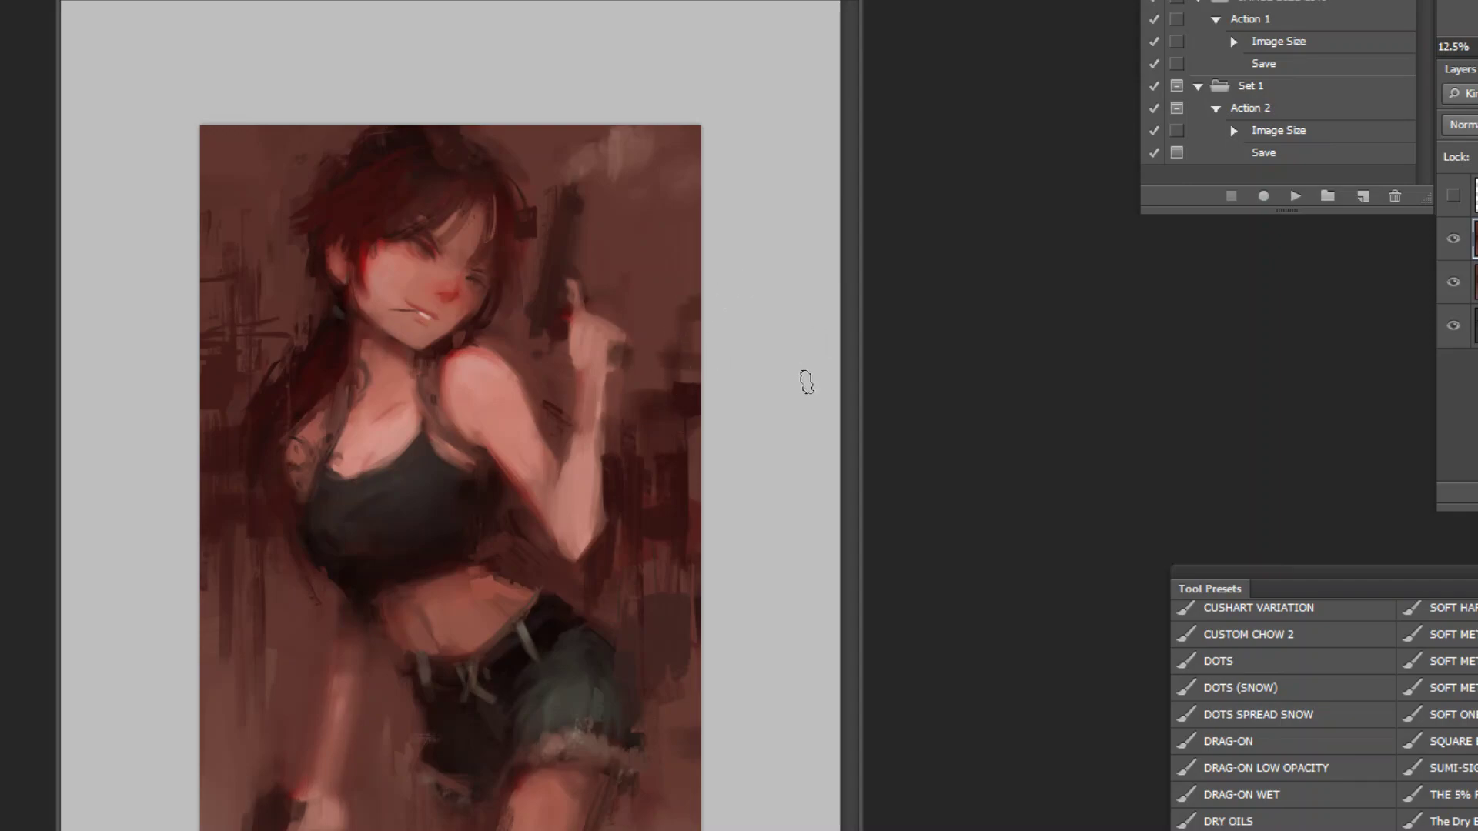
key(bracketright)
key(bracketright)
key(bracketright)
key(bracketright)
key(bracketright)
key(bracketright)
key(bracketright)
key(bracketright)
drag(290, 196, 263, 296)
alt+click(312, 262)
mouse_move(254, 116)
mouse_down()
mouse_move(247, 305)
mouse_move(270, 101)
mouse_up()
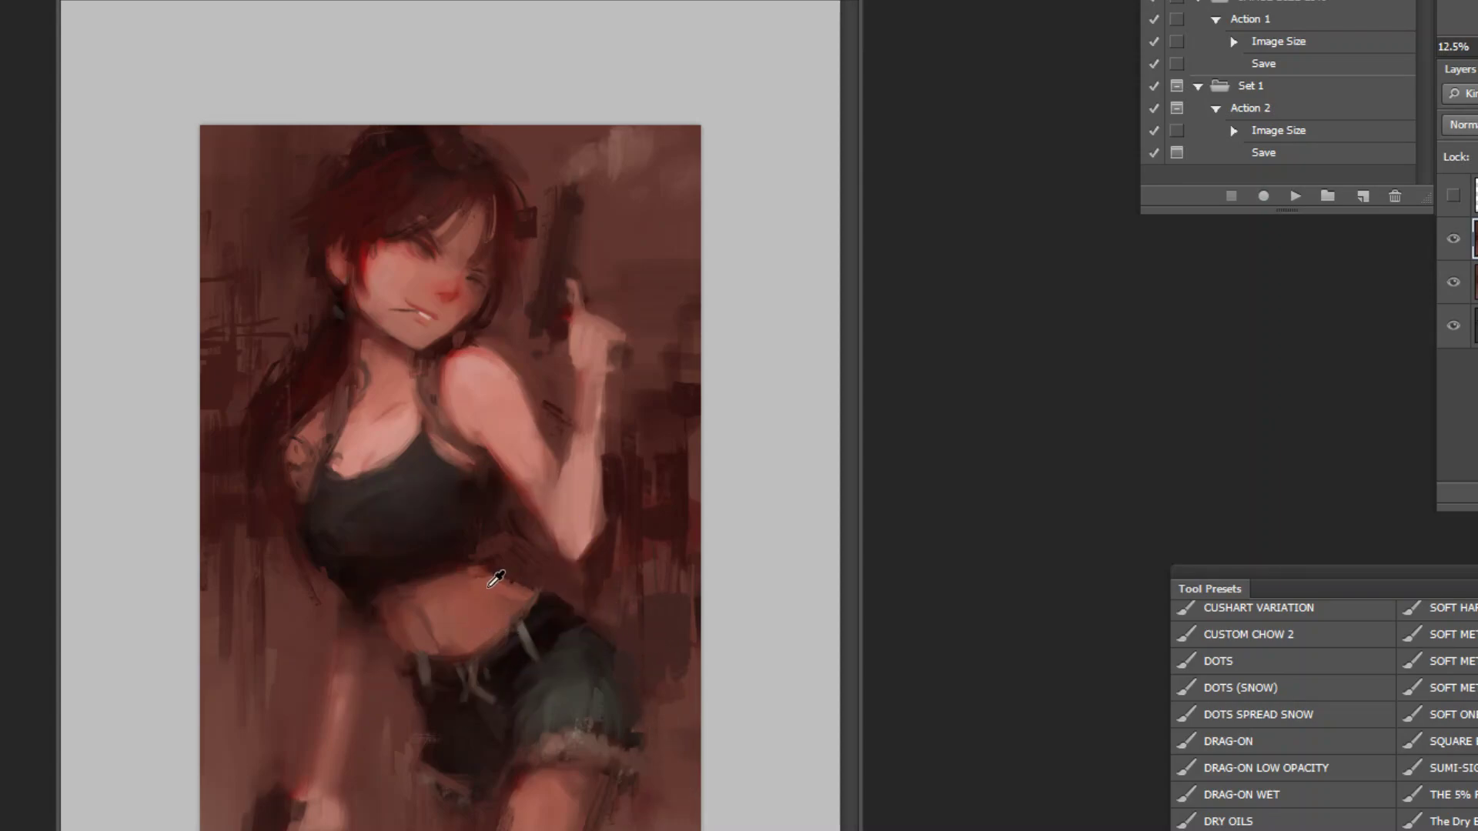
Step: Touch up the shorts' waistband beneath the midriff, sample a tone above the midriff, and flip the painting horizontally
key(ctrl+plus)
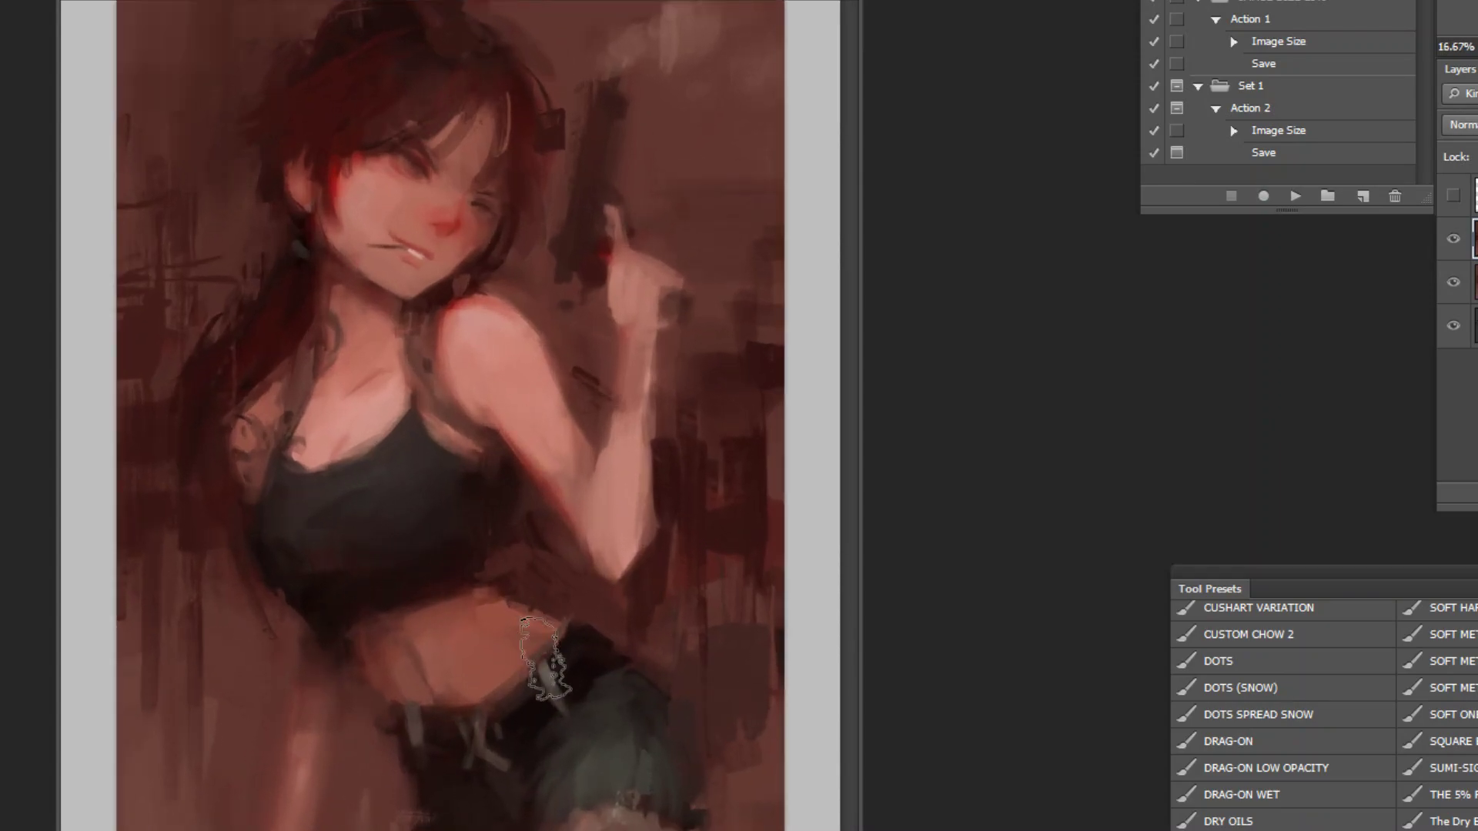
drag(452, 700, 462, 724)
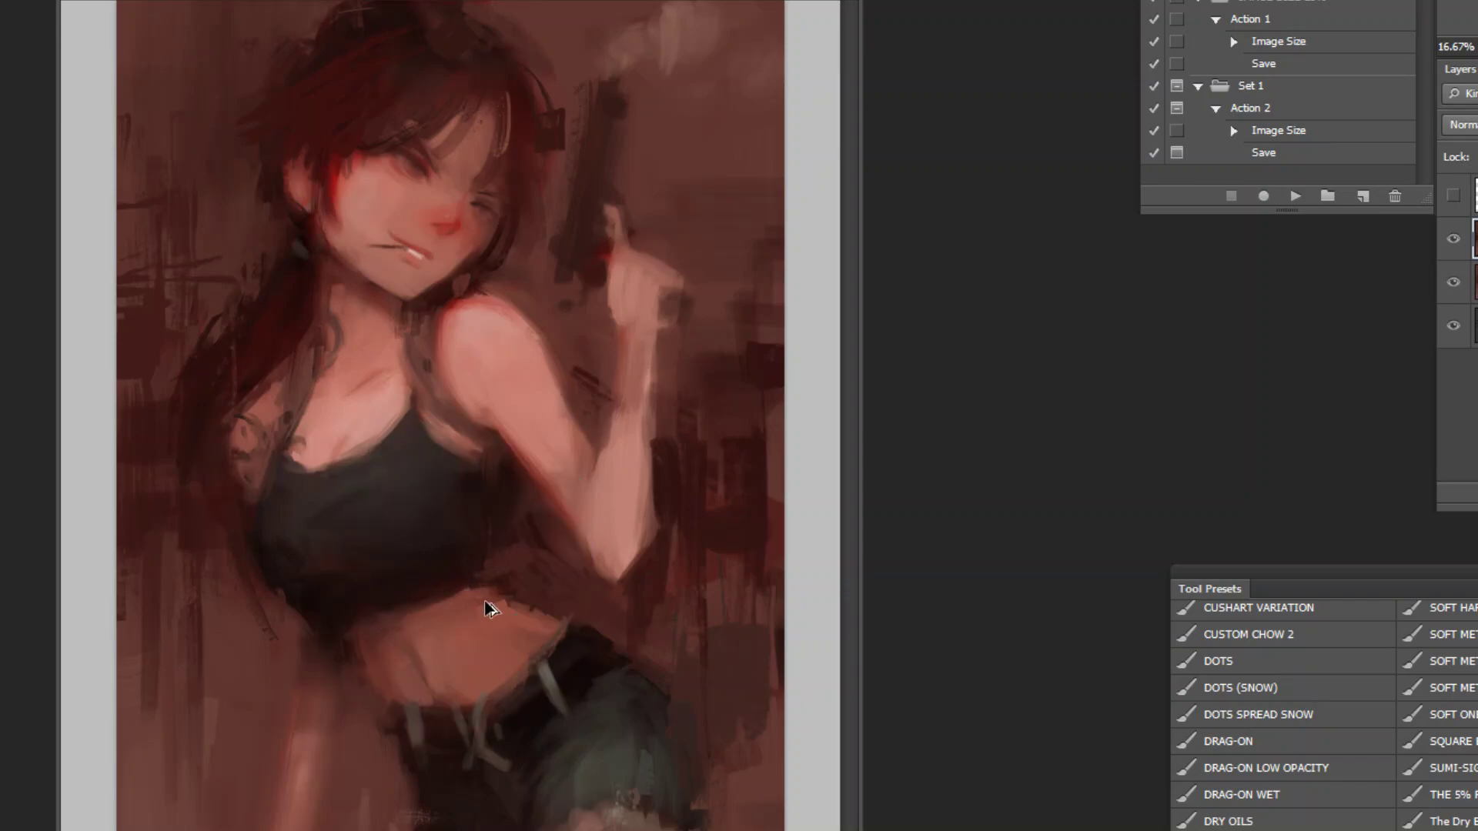
alt+click(445, 585)
key(ctrl+minus)
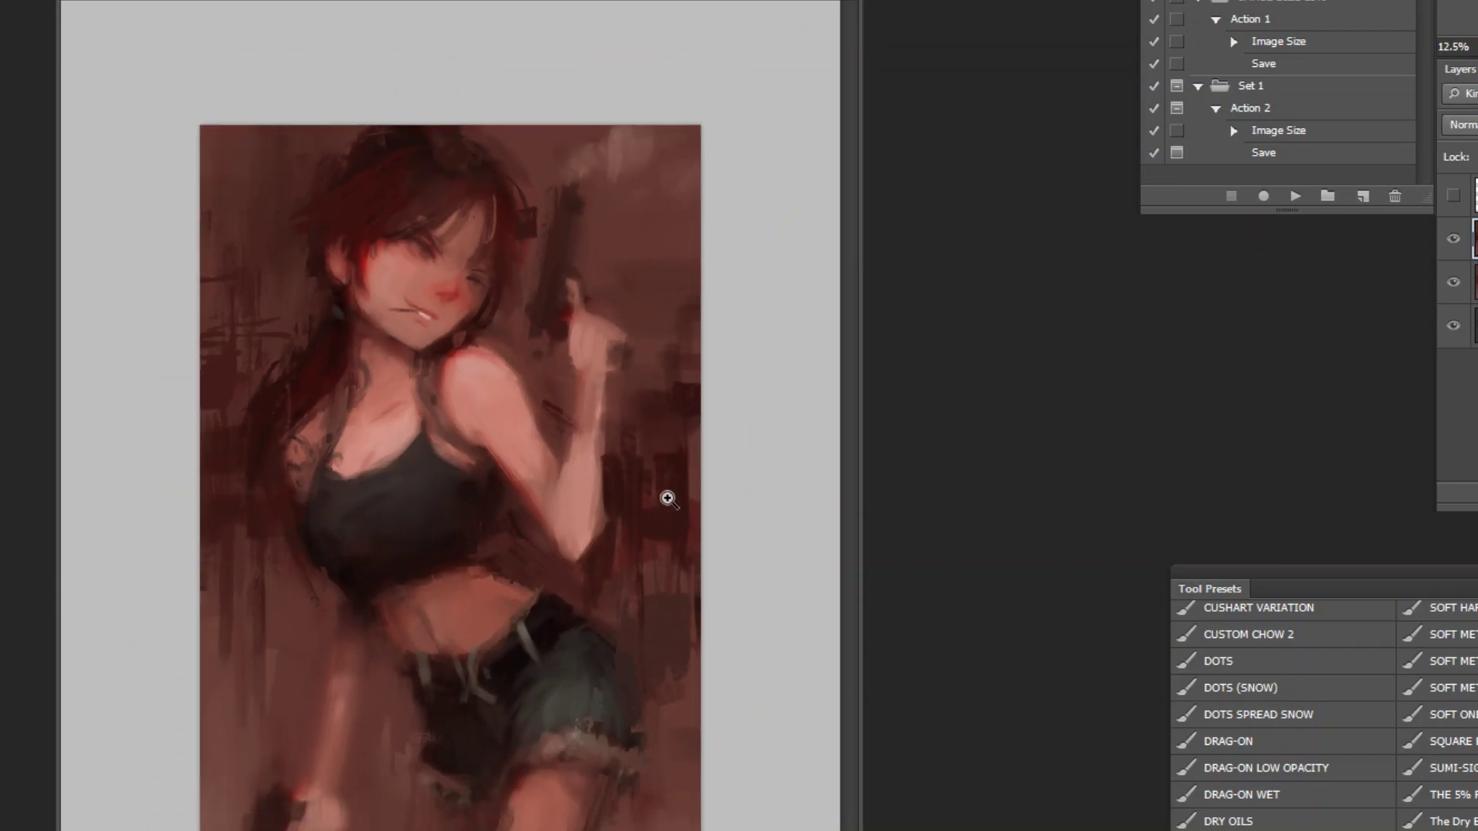
click(1296, 196)
Step: Try lifting the green channel's lighter tones with a Curves adjustment while anchoring the darker midtones
key(ctrl+m)
click(1250, 535)
click(1253, 606)
mouse_move(1309, 697)
mouse_down()
mouse_move(1323, 709)
mouse_move(1327, 674)
mouse_up()
click(1271, 739)
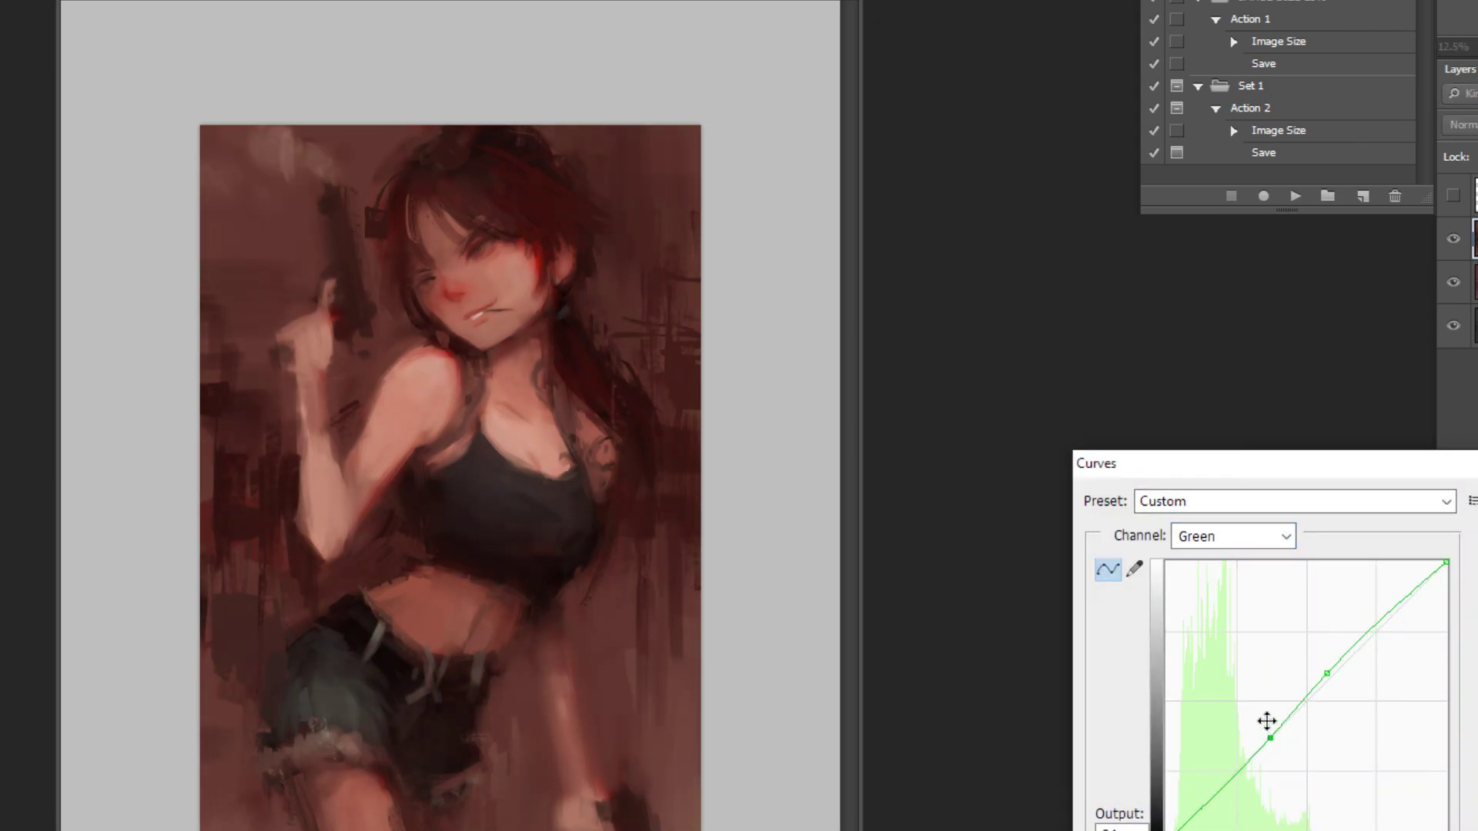
mouse_move(1326, 673)
mouse_down()
mouse_move(1330, 686)
mouse_move(1328, 665)
mouse_up()
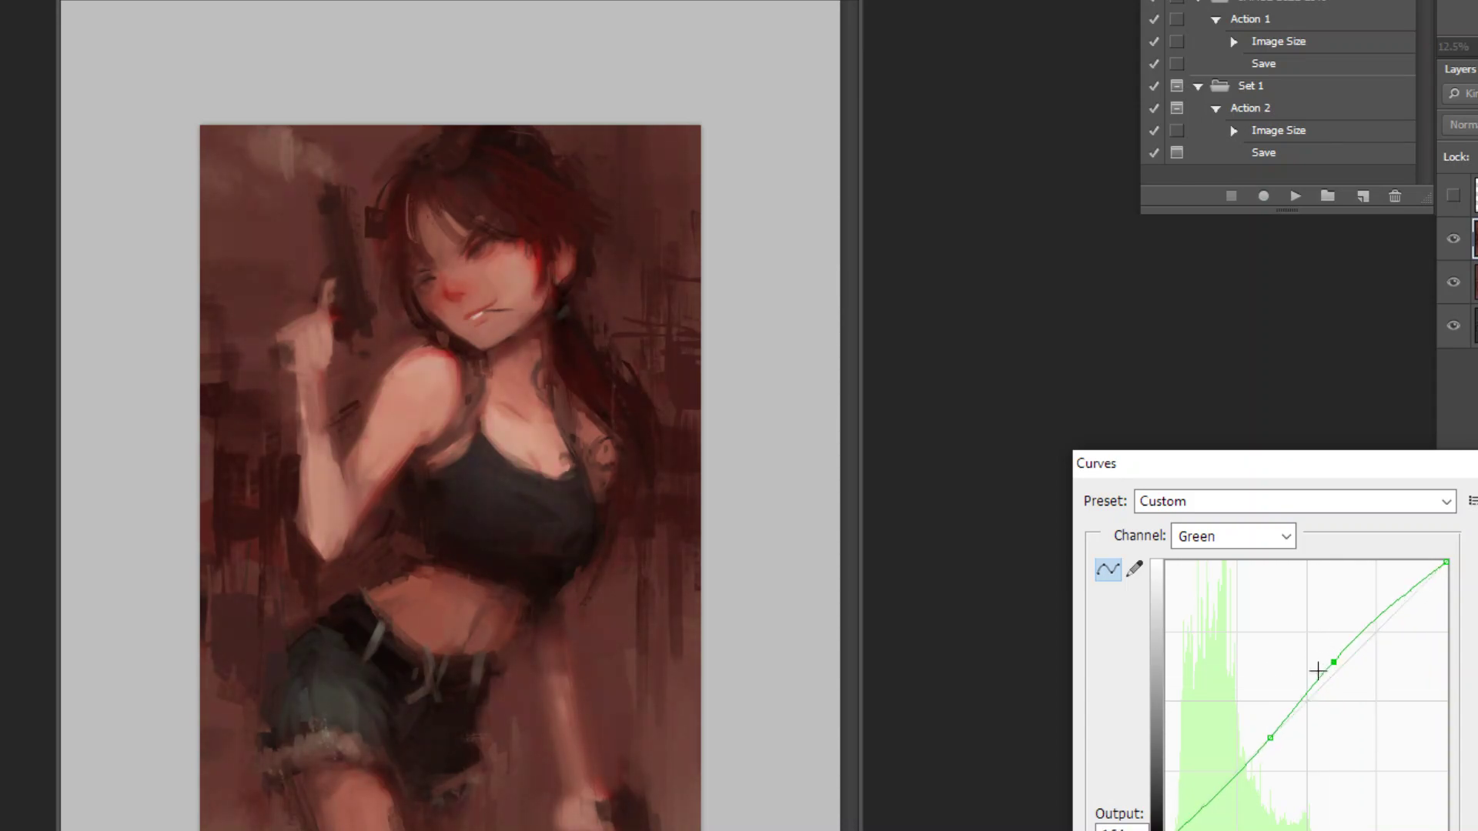
key(Escape)
Step: Try a Curves adjustment that raises the blue highlights, lowers the blue midtones and slightly brightens the RGB composite
key(ctrl+m)
click(1237, 539)
click(1255, 621)
mouse_move(1353, 654)
mouse_down()
mouse_move(1353, 632)
mouse_move(1288, 723)
mouse_up()
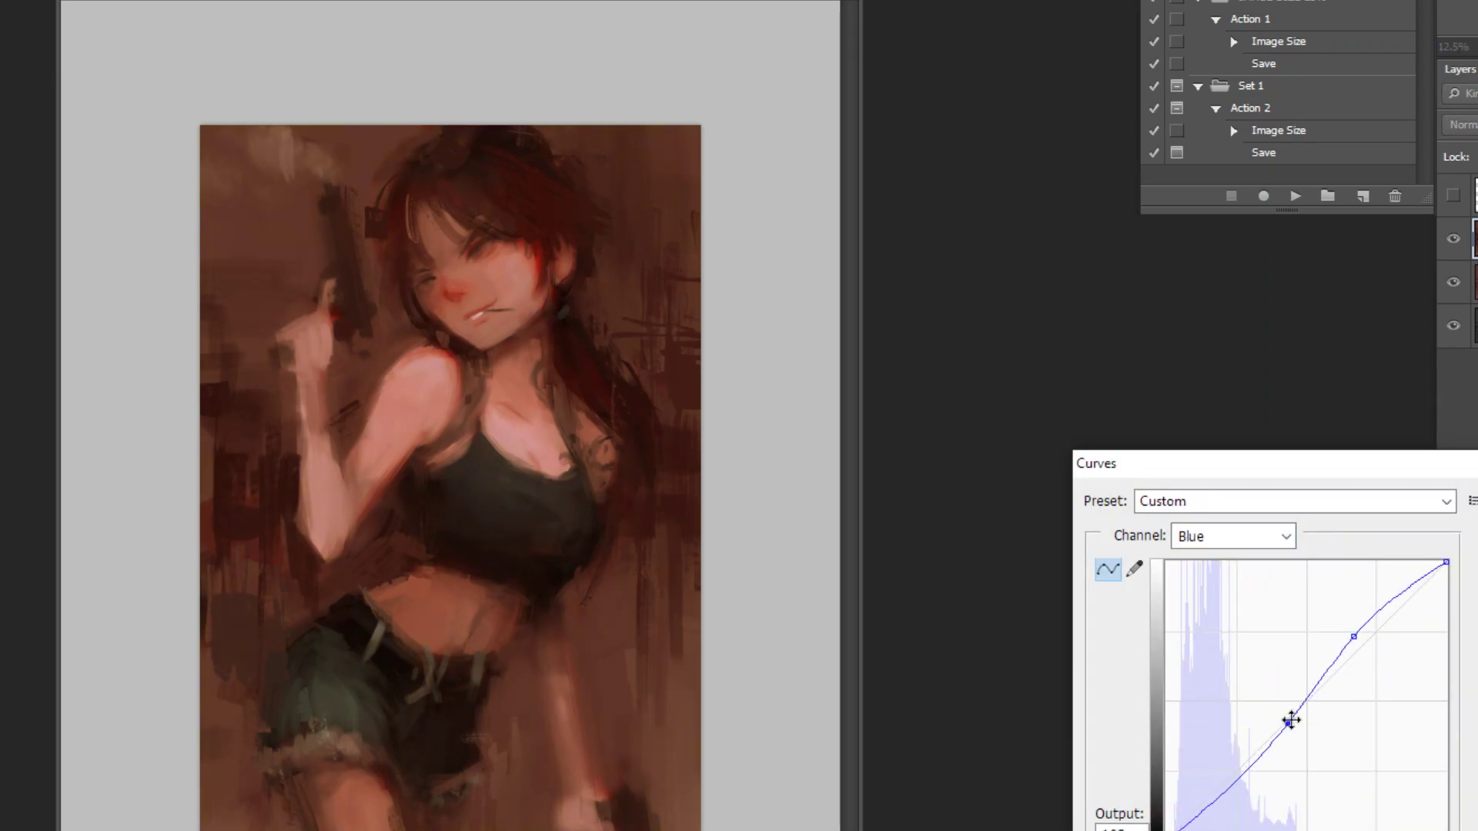
click(1279, 536)
click(1232, 533)
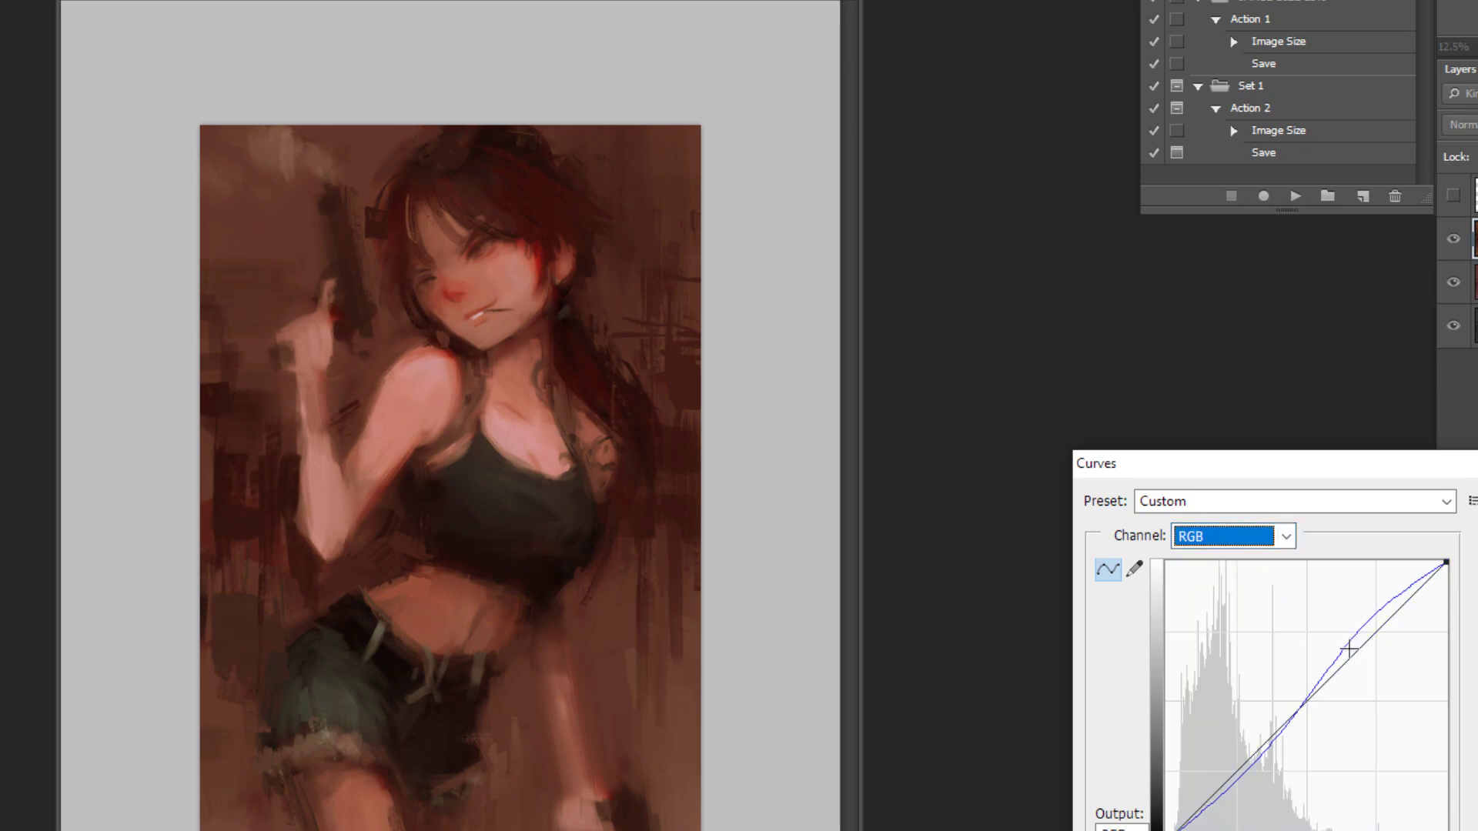
drag(1350, 651, 1351, 644)
key(Escape)
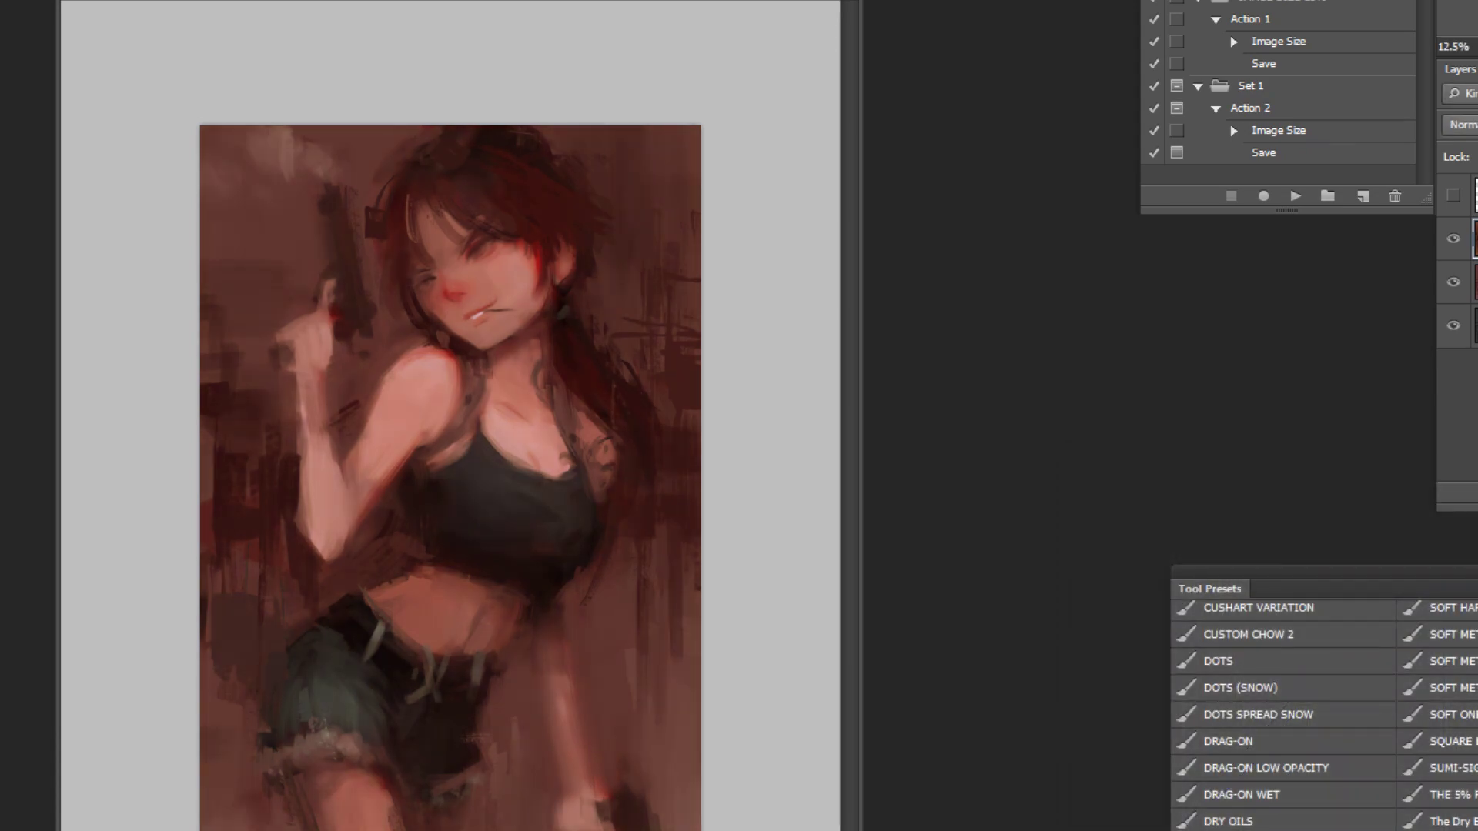
Step: Brighten the painting's lighter tones with an RGB composite curve and fine-tune a second point in the midtones
key(ctrl+m)
drag(1350, 660, 1351, 650)
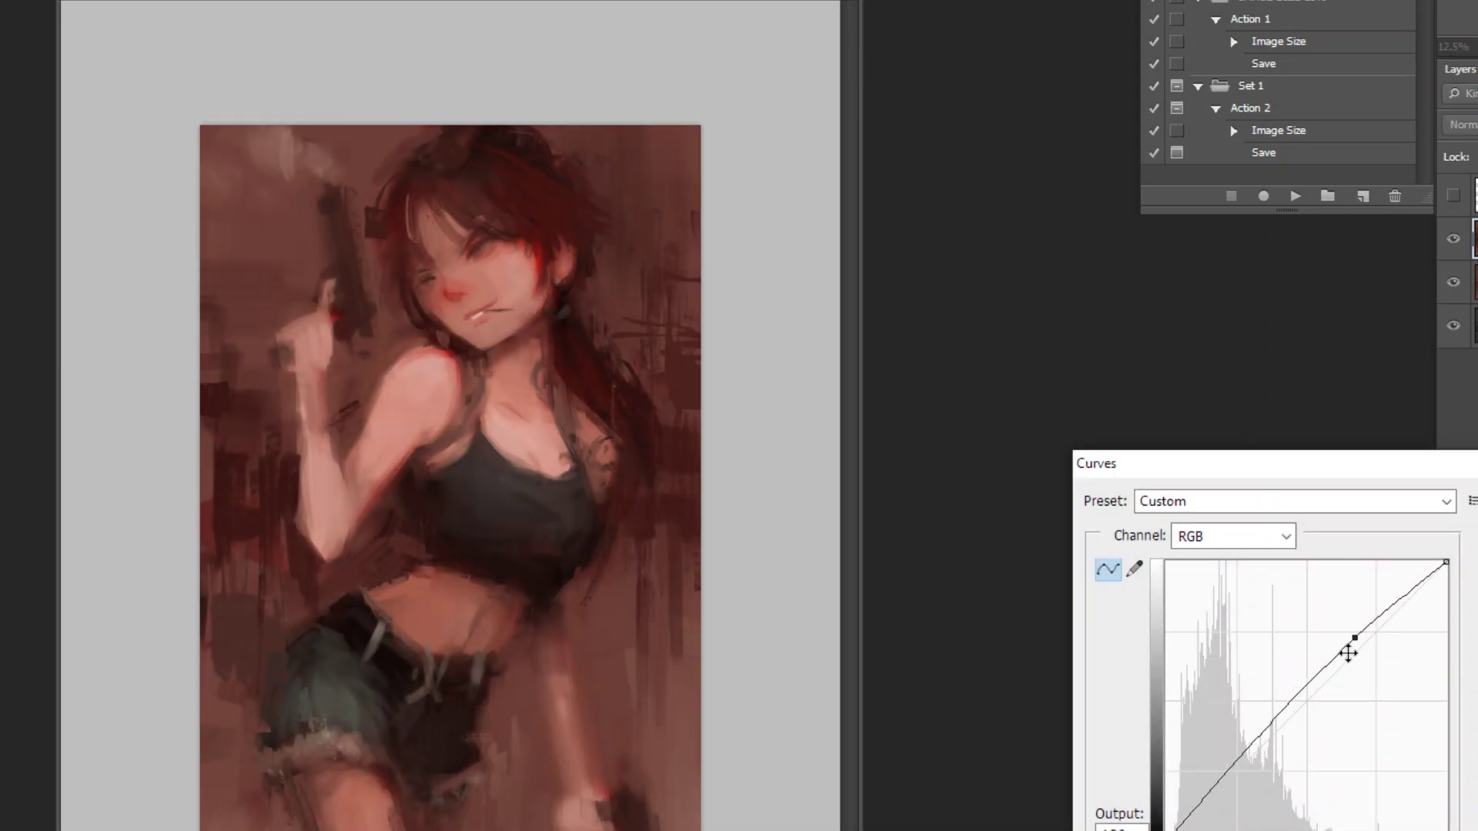
drag(1275, 731, 1276, 726)
drag(1276, 727, 1274, 730)
Step: Shape the blue channel's curve to lower its highlights and raise its darker midtones
click(1231, 536)
click(1228, 612)
drag(1348, 639, 1355, 677)
drag(1277, 744, 1278, 735)
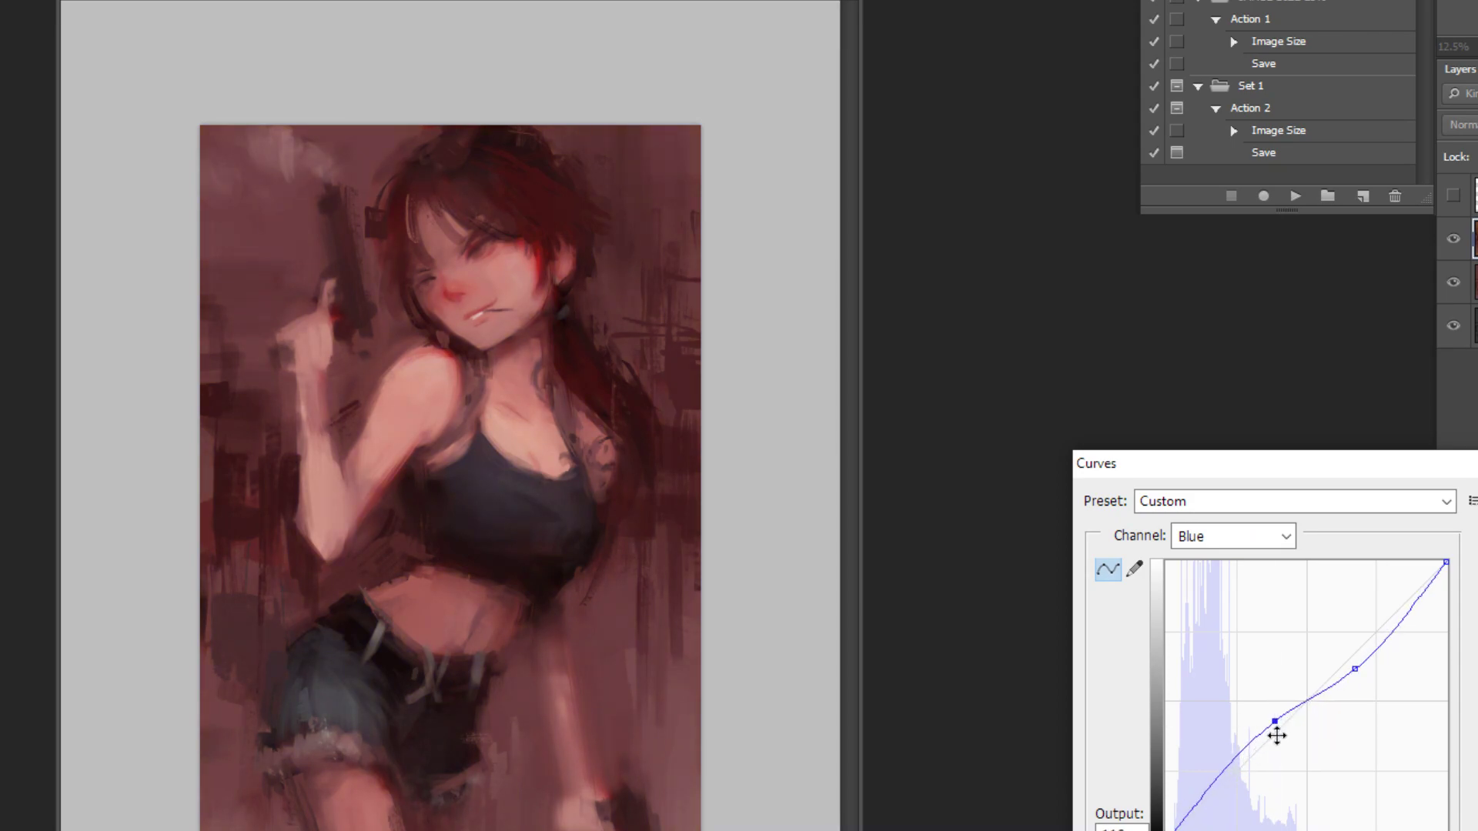
Step: Lower the red channel's lighter tones slightly, apply the Curves adjustment, and flip the painting back
click(1274, 537)
click(1216, 571)
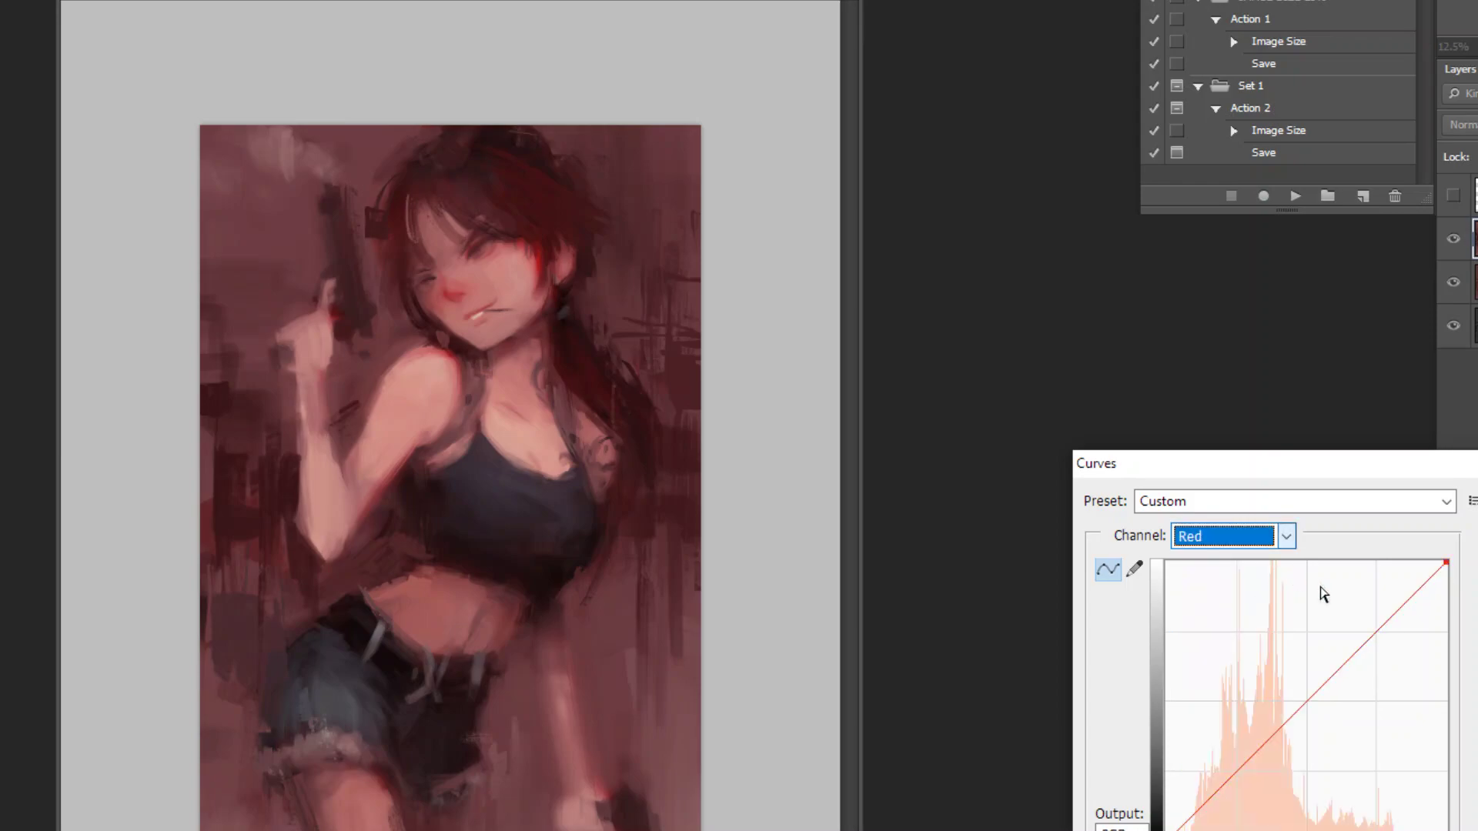
drag(1353, 654, 1348, 664)
click(1442, 488)
click(1297, 198)
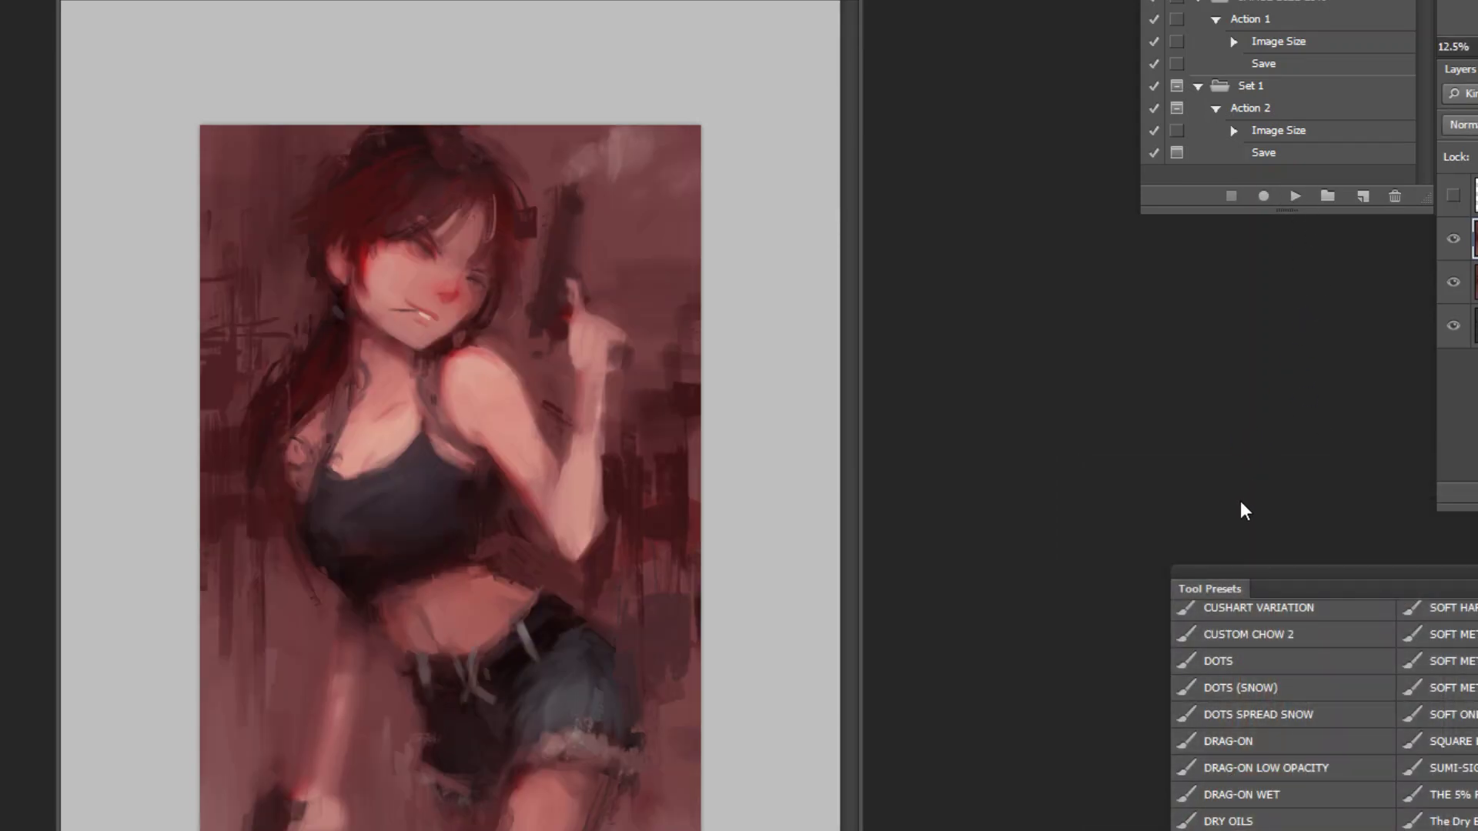
Step: Increase the saturation of the Reds to +9 with a Hue/Saturation adjustment
key(ctrl+u)
click(1309, 730)
click(1295, 774)
drag(1355, 830, 1371, 830)
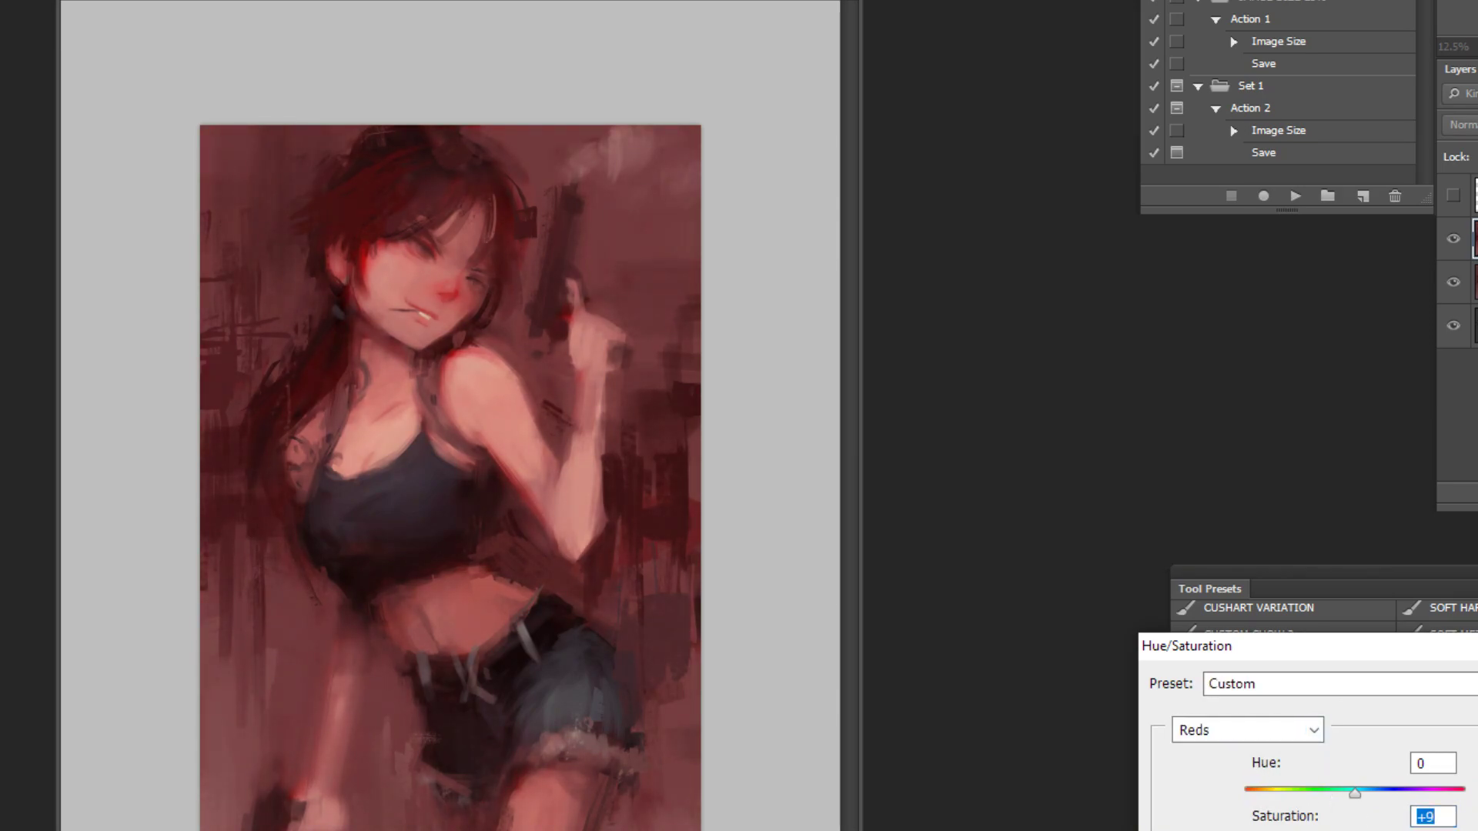
key(Return)
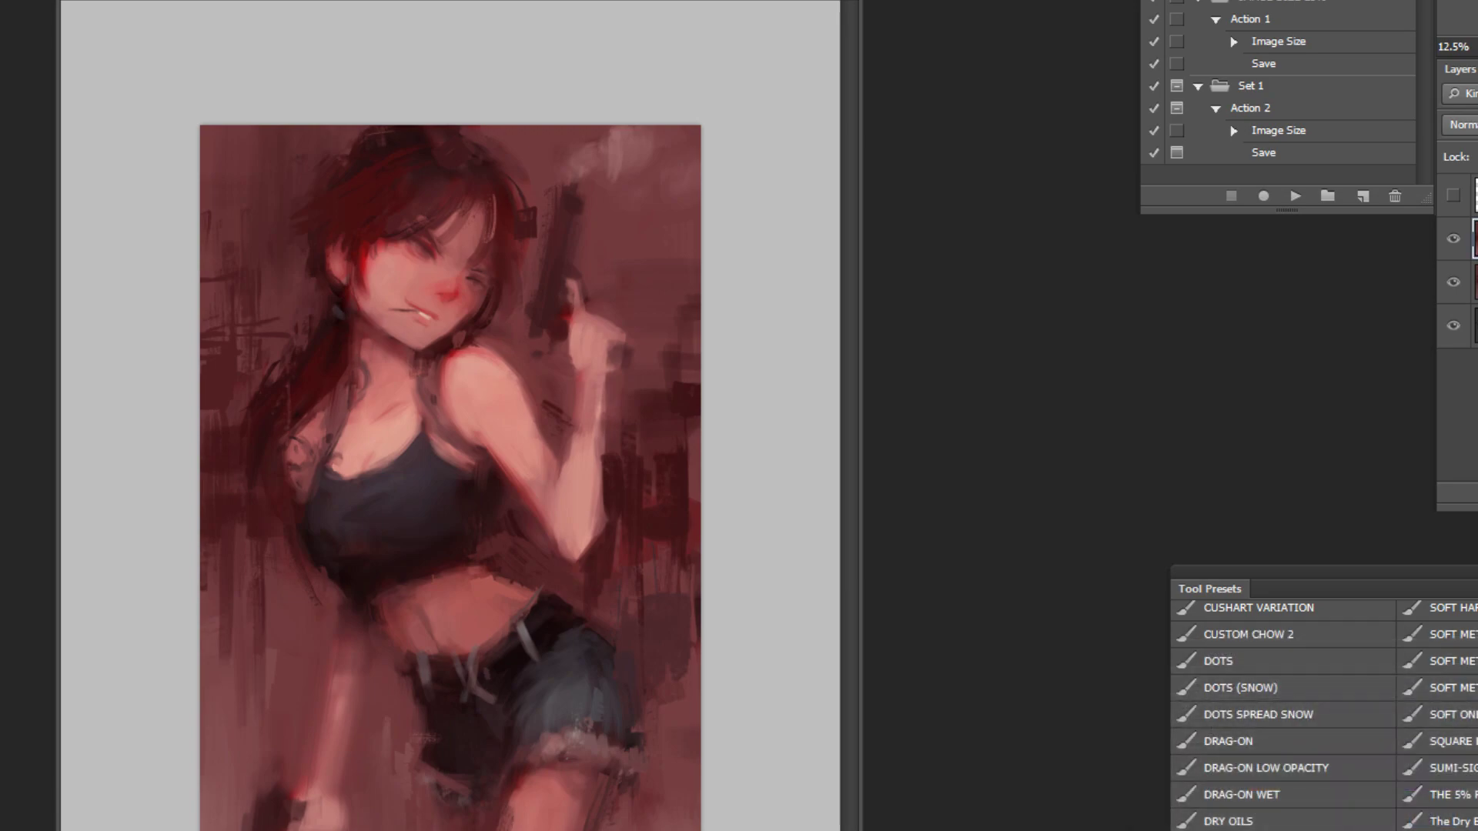
Step: Choose a soft brush preset, enlarge it considerably, and paint a short stroke around the face and raised shoulder
click(456, 199)
click(457, 198)
click(1451, 715)
key(bracketright)
key(bracketright)
key(bracketright)
key(bracketright)
key(bracketright)
key(bracketright)
key(bracketright)
key(bracketright)
mouse_move(539, 462)
mouse_down()
mouse_move(672, 453)
mouse_move(571, 472)
mouse_move(507, 440)
mouse_move(566, 450)
mouse_move(549, 505)
mouse_move(527, 505)
mouse_move(566, 456)
mouse_move(510, 410)
mouse_move(573, 470)
mouse_move(514, 446)
mouse_up()
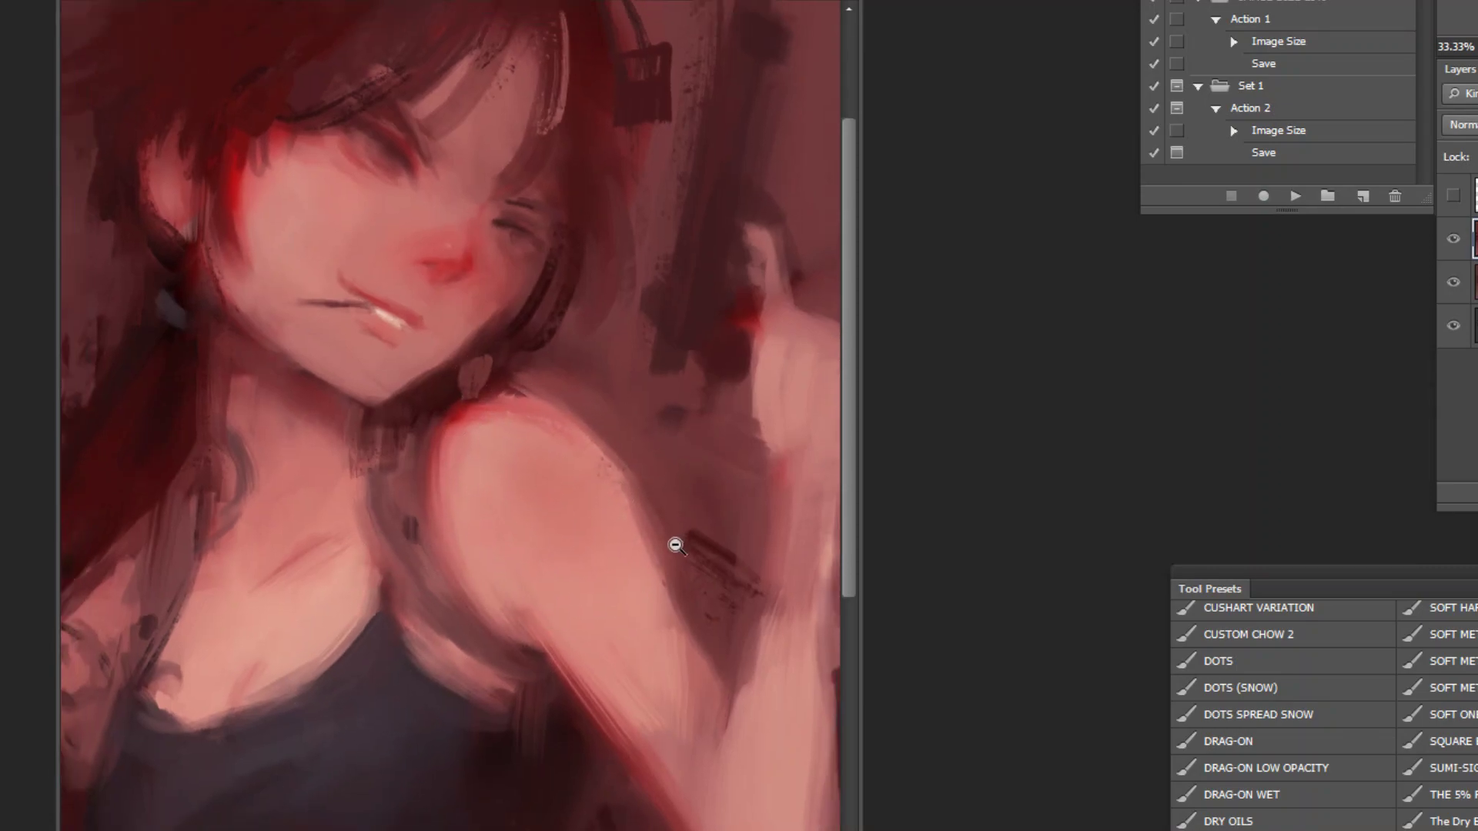
Step: Examine the face up close, and check how it reads within the whole painting
alt+click(675, 545)
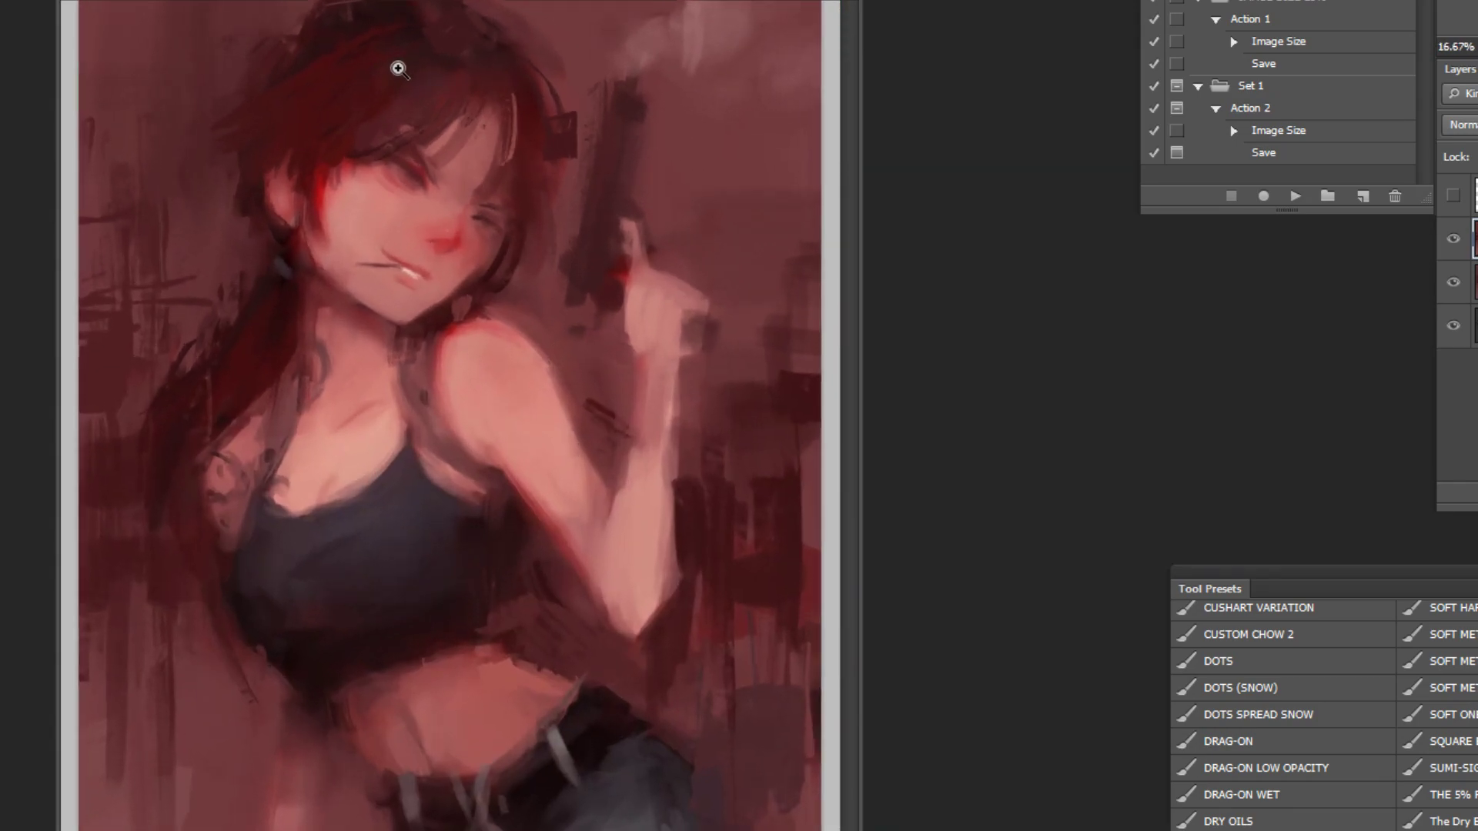
drag(398, 69, 521, 226)
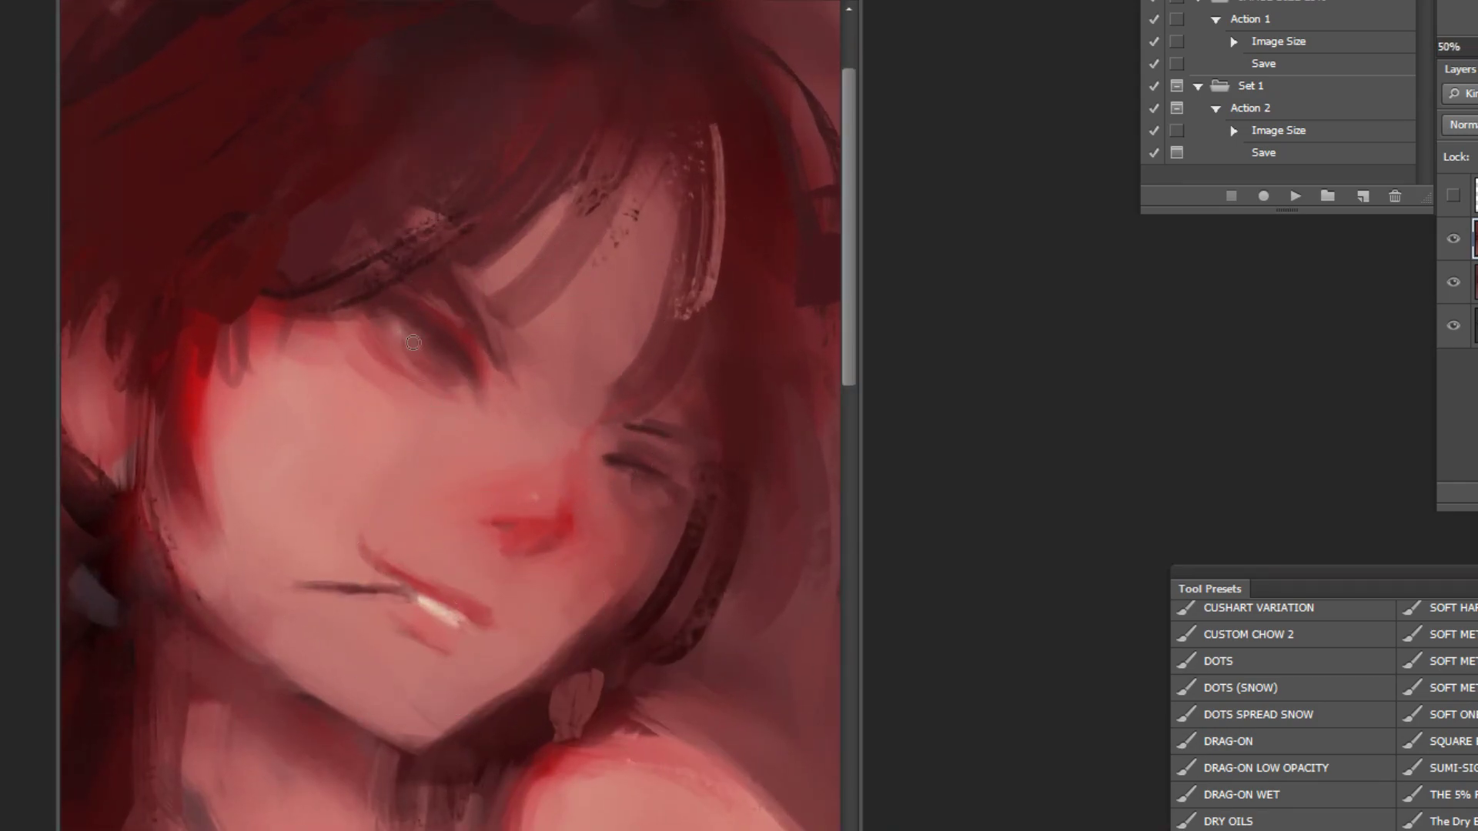
key(z)
alt+click(667, 490)
alt+click(677, 492)
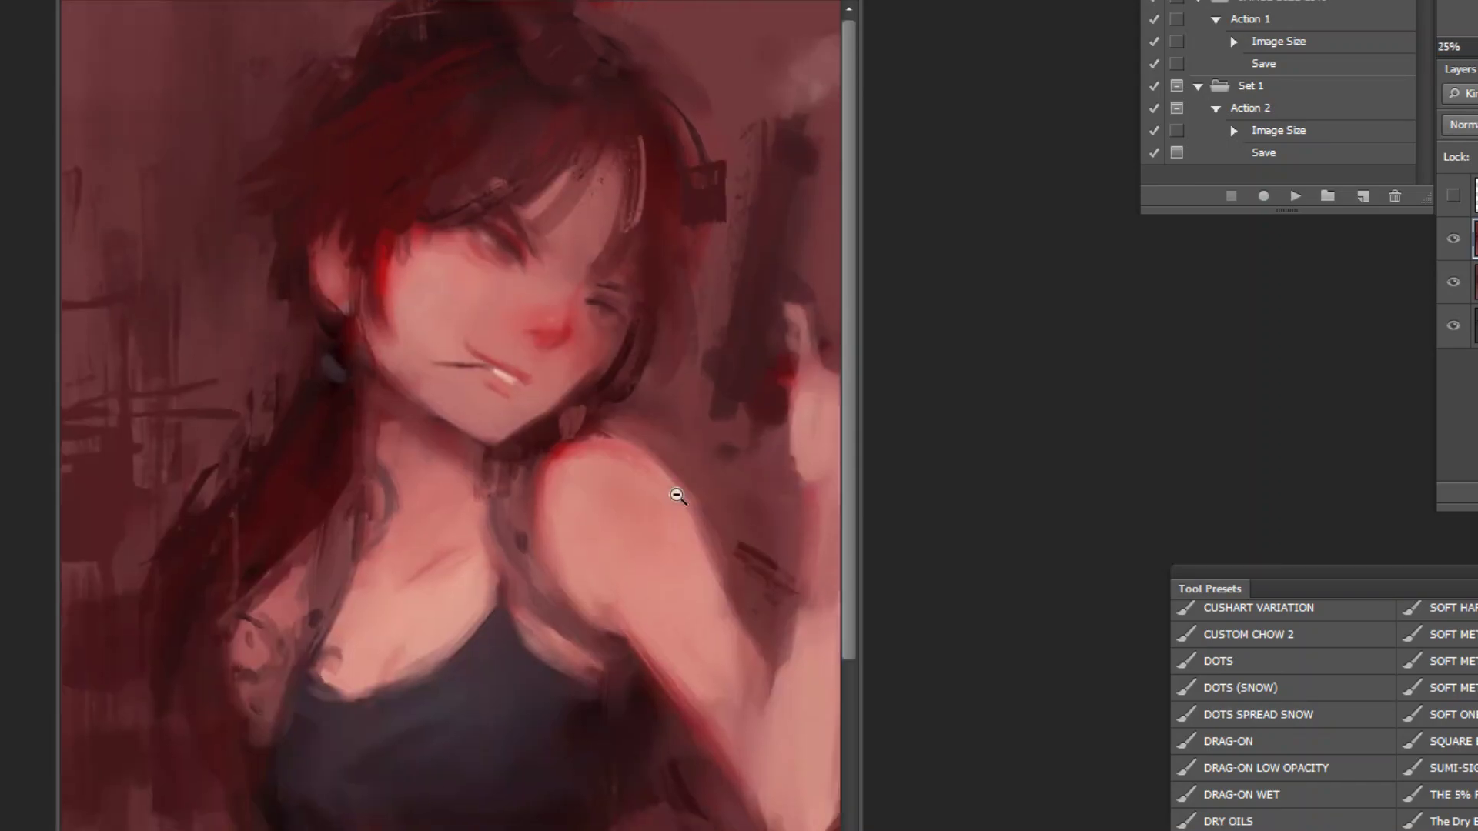
alt+click(681, 516)
alt+click(690, 557)
key(ctrl+minus)
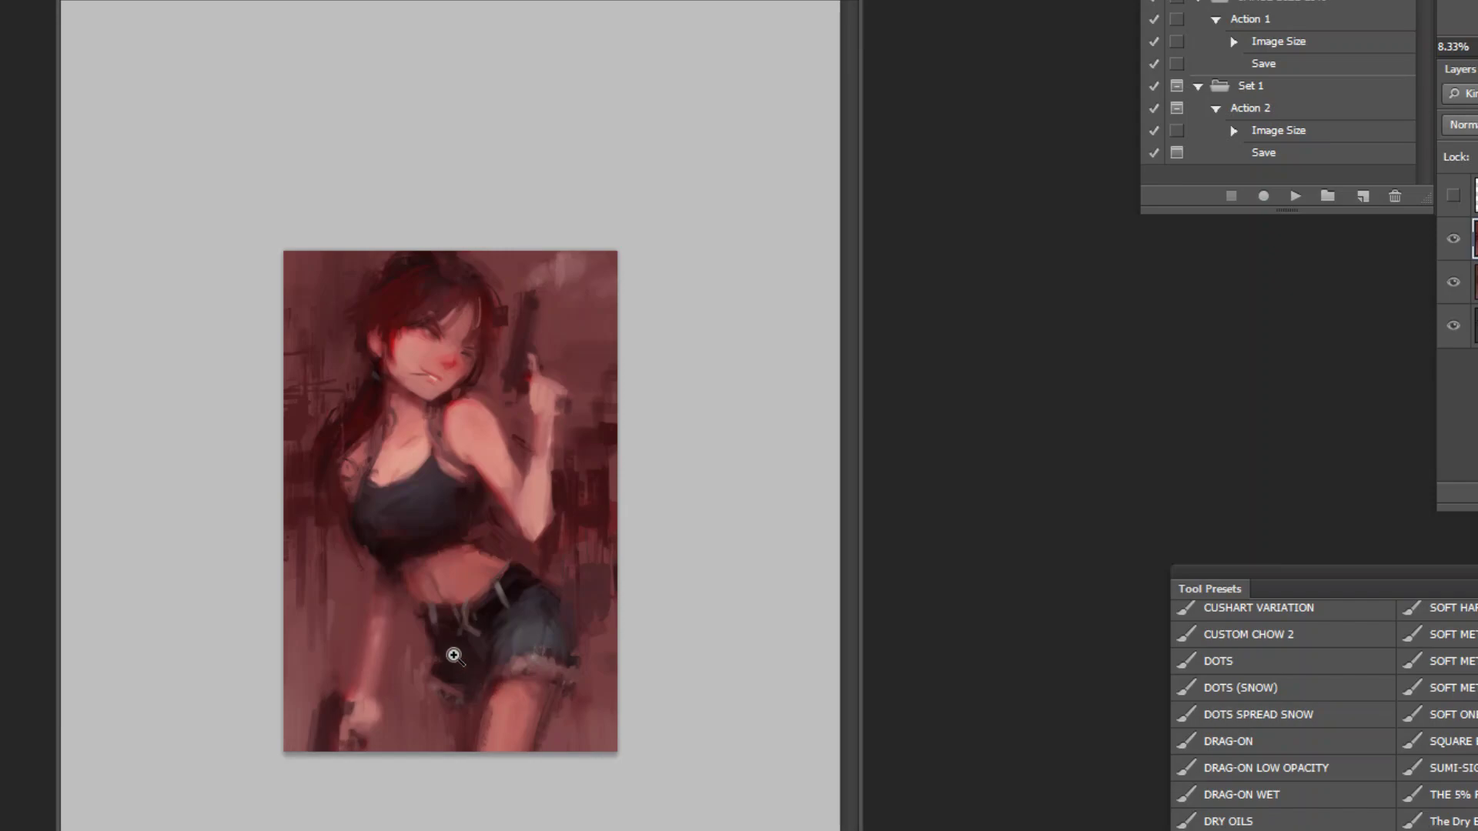
Step: Paint over the drawstring at the shorts' waistband and add loose hair strands below the ponytail beside the chest
scroll(449, 650, up, 3)
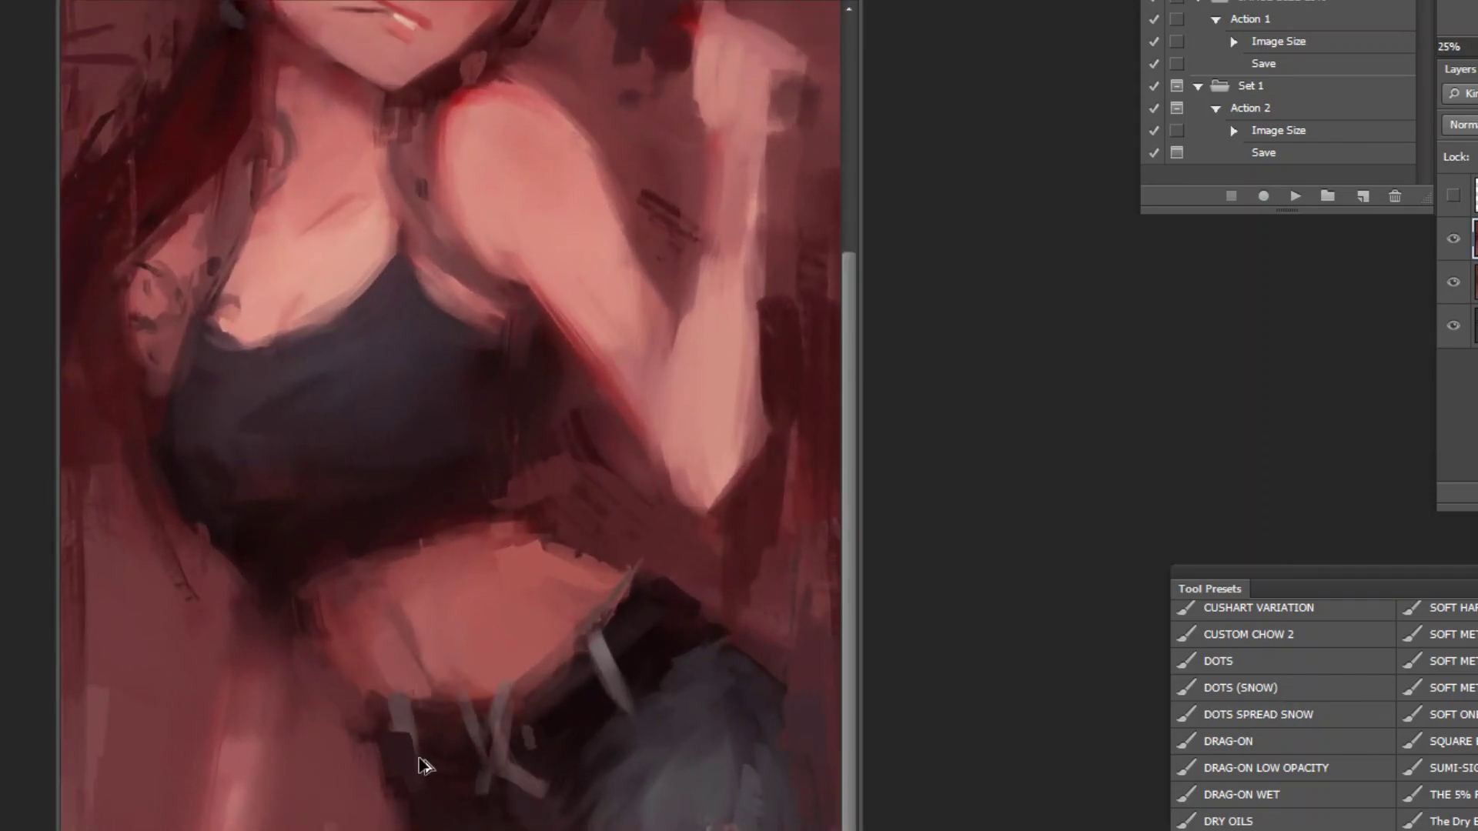
drag(414, 707, 416, 727)
scroll(335, 559, down, 3)
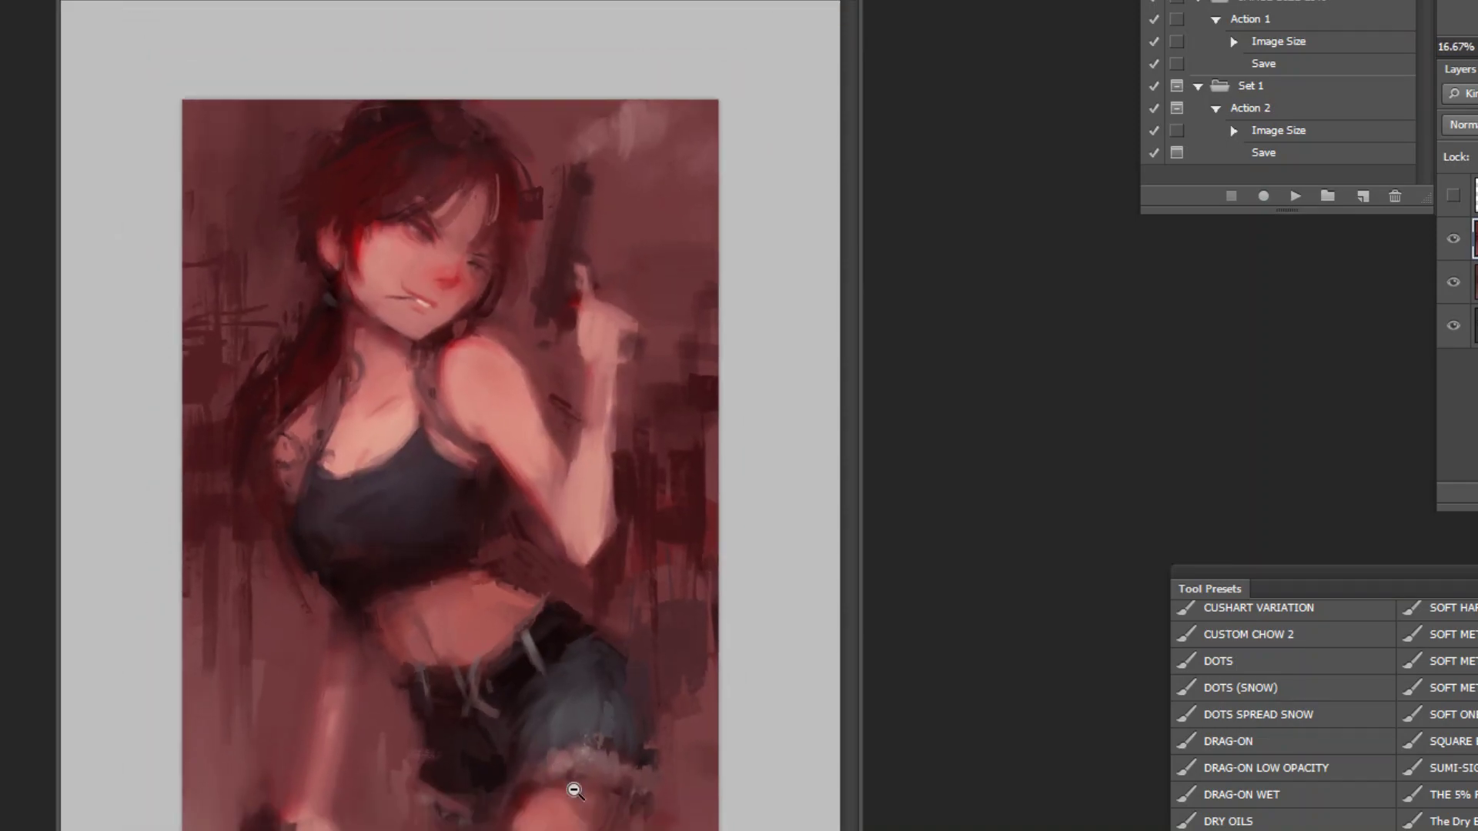
drag(343, 523, 345, 488)
alt+click(333, 478)
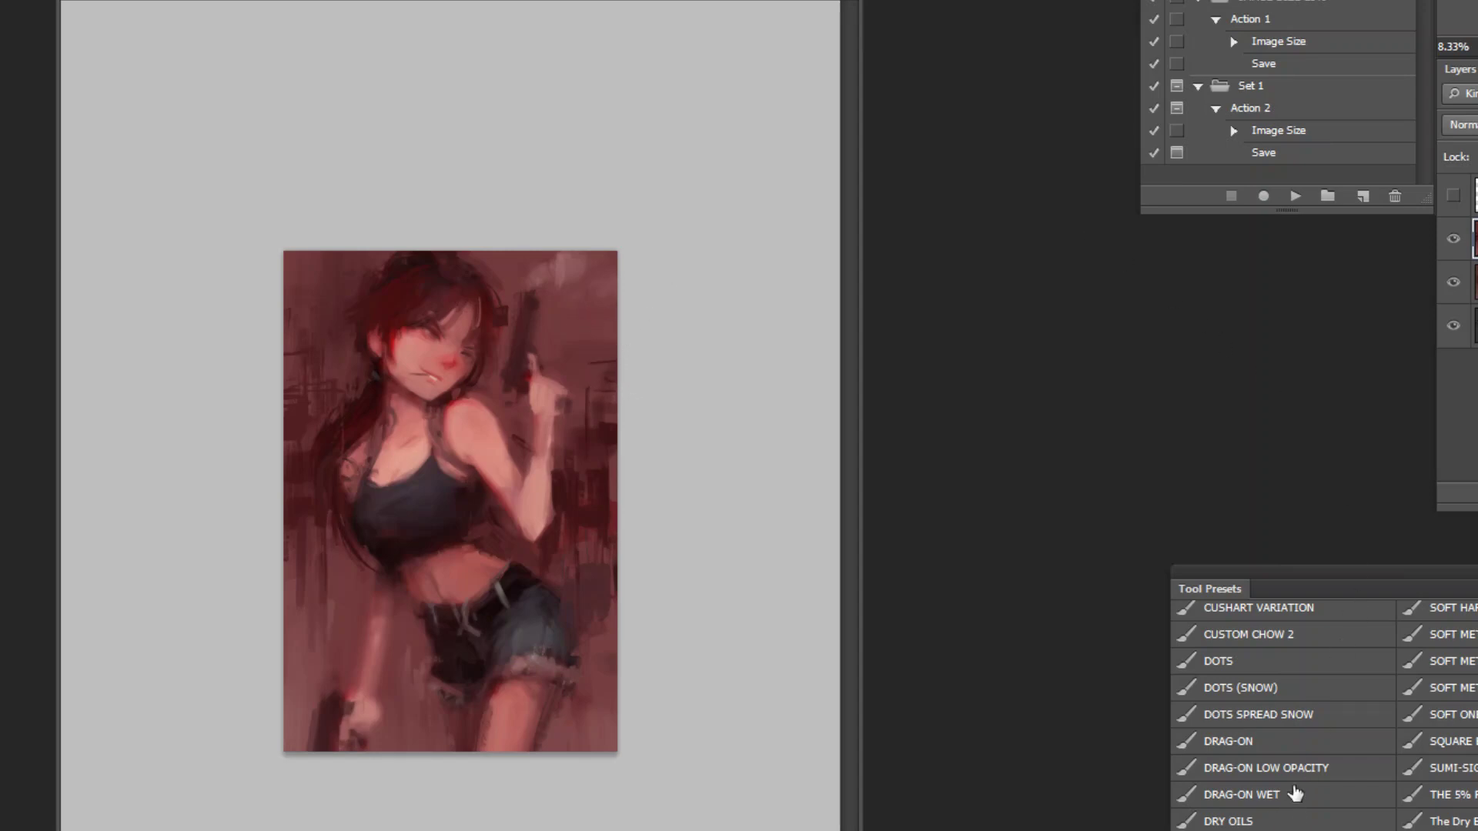
Step: Choose the DRAG-ON brush preset, enlarge it, and paint vertical strokes in the background beyond the raised hand
click(1263, 763)
click(1243, 743)
key(bracketright)
key(bracketright)
key(bracketright)
key(bracketright)
key(bracketright)
mouse_move(604, 364)
mouse_down()
mouse_move(605, 404)
mouse_move(598, 334)
mouse_move(601, 441)
mouse_up()
Step: Paint sampled background tones down the canvas edge beside the shorts, and sample the tone between arm and thigh
alt+click(606, 359)
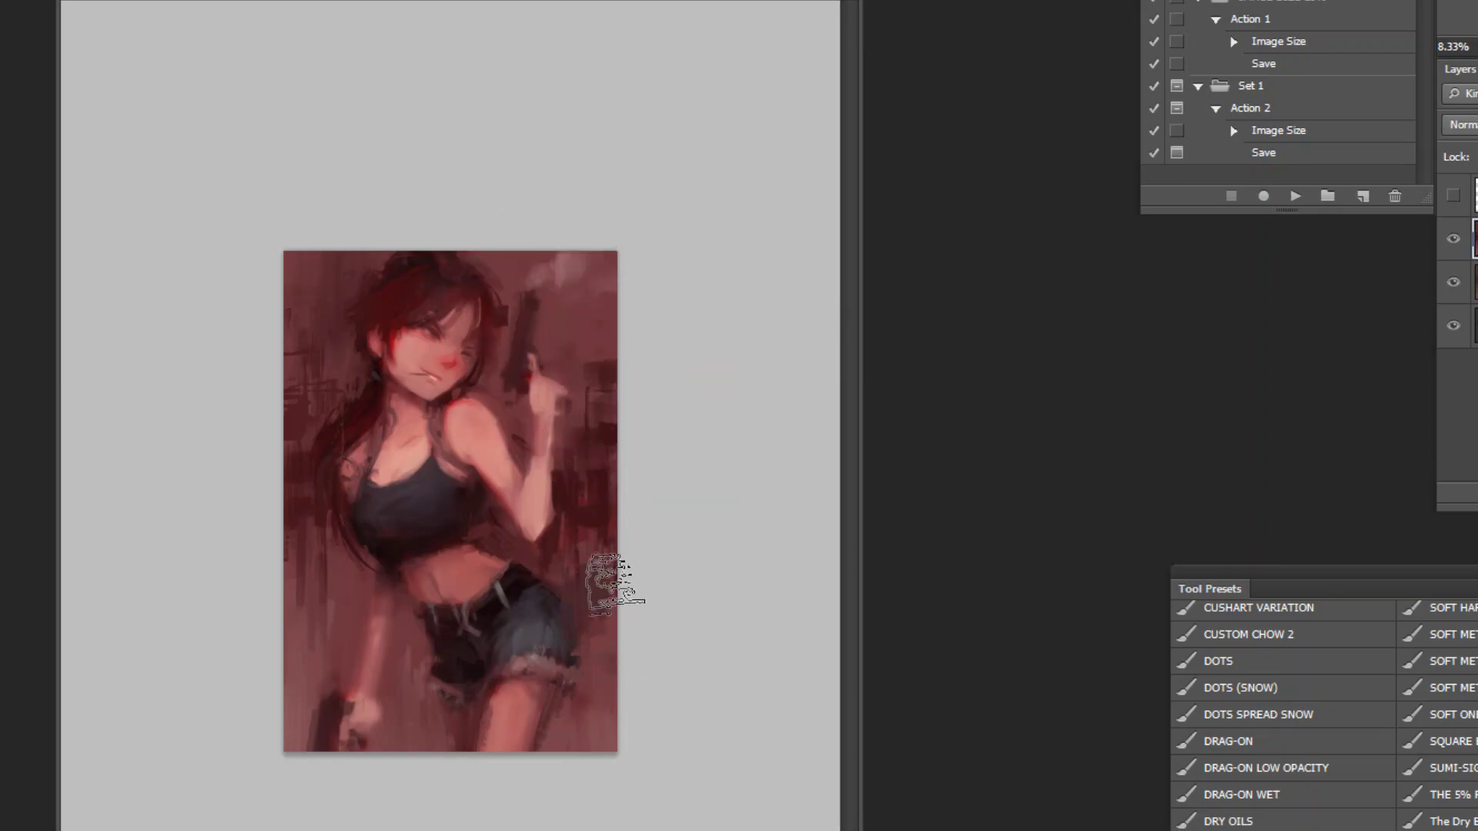
alt+click(603, 623)
drag(602, 647, 595, 716)
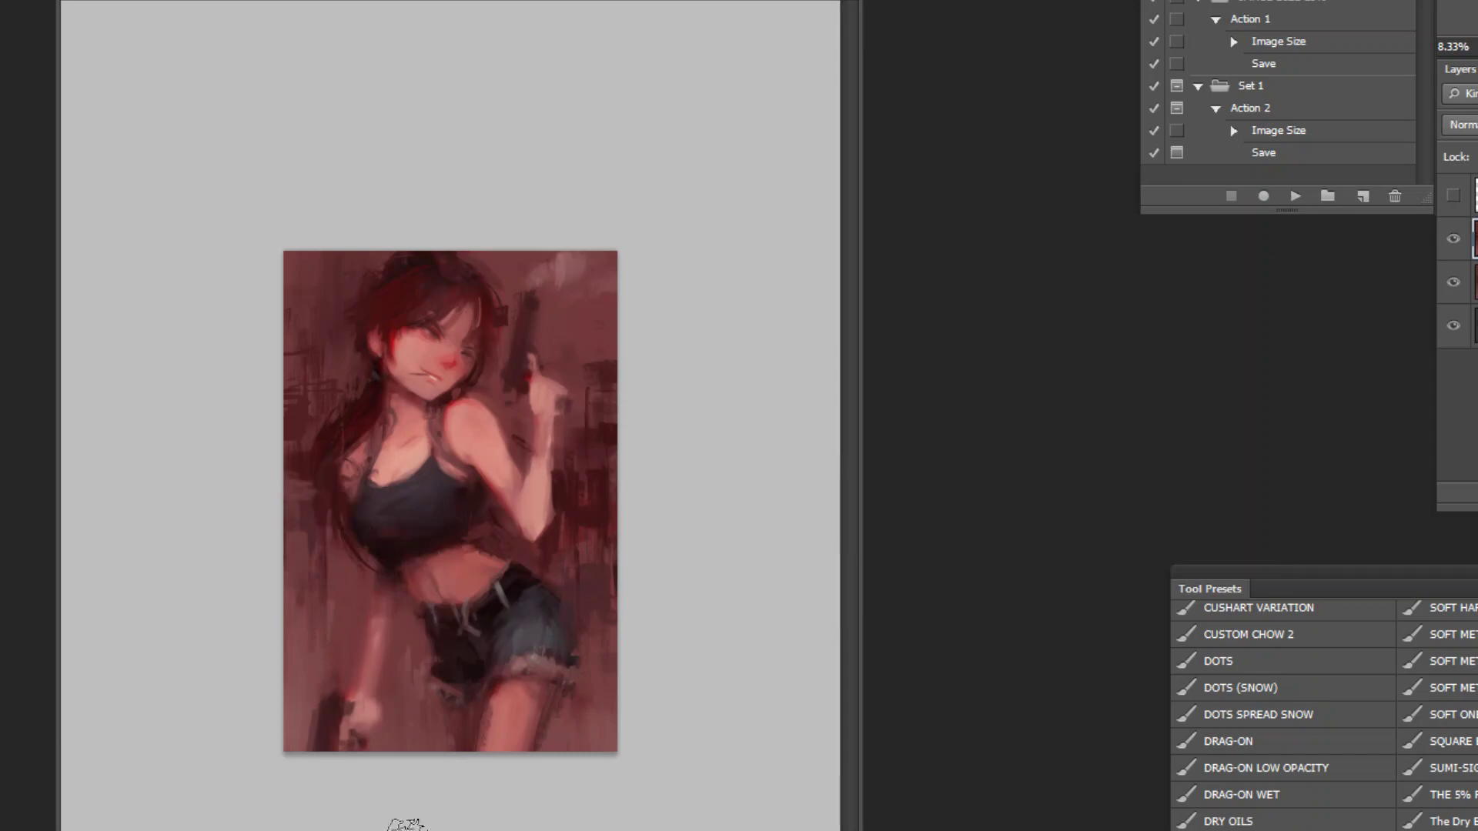
alt+click(414, 716)
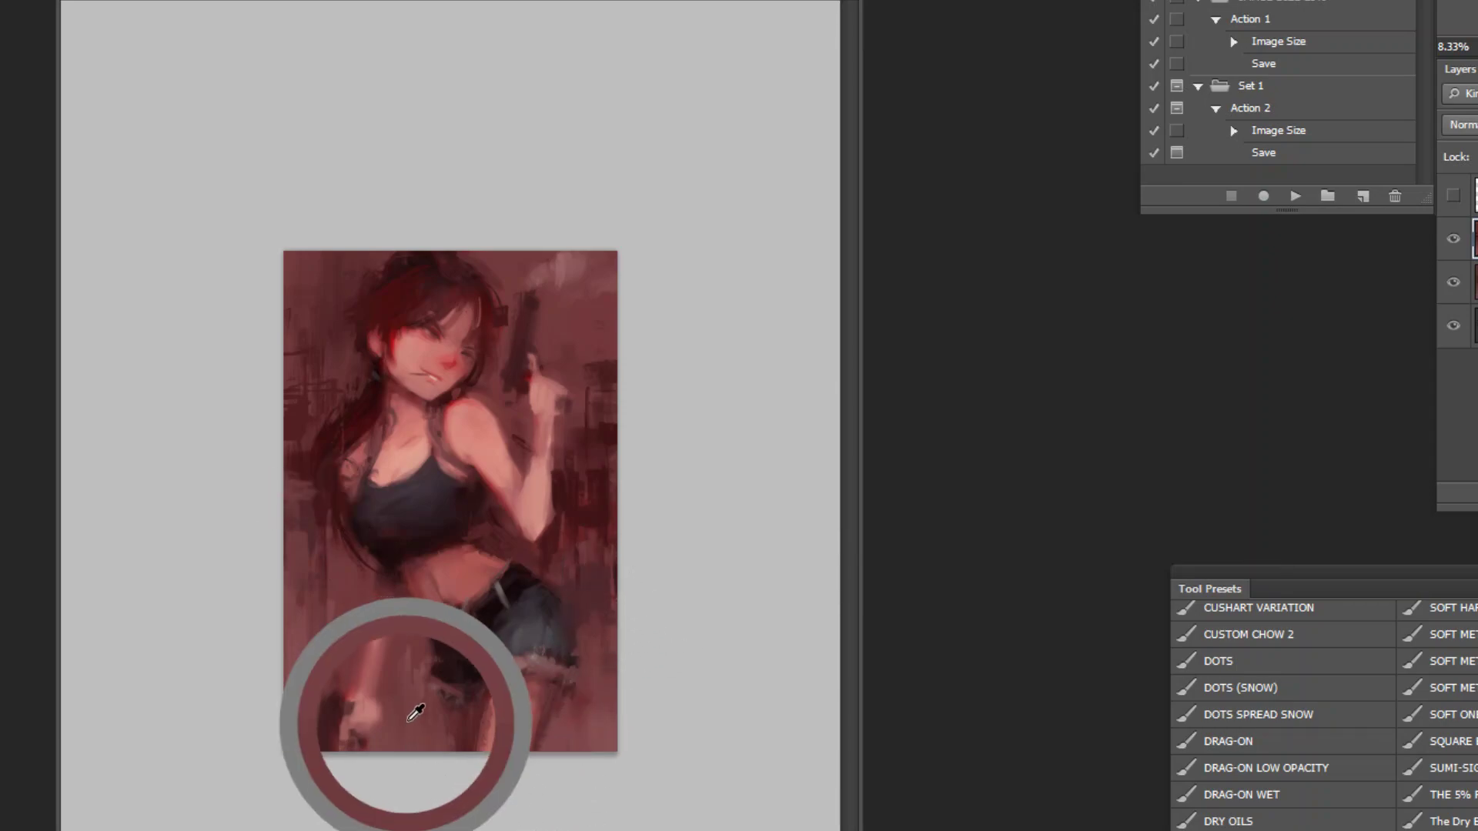
Step: Refine the lid and shading of the far eye with small brush strokes, and sample a dark eye tone
ctrl+click(465, 811)
ctrl+click(482, 623)
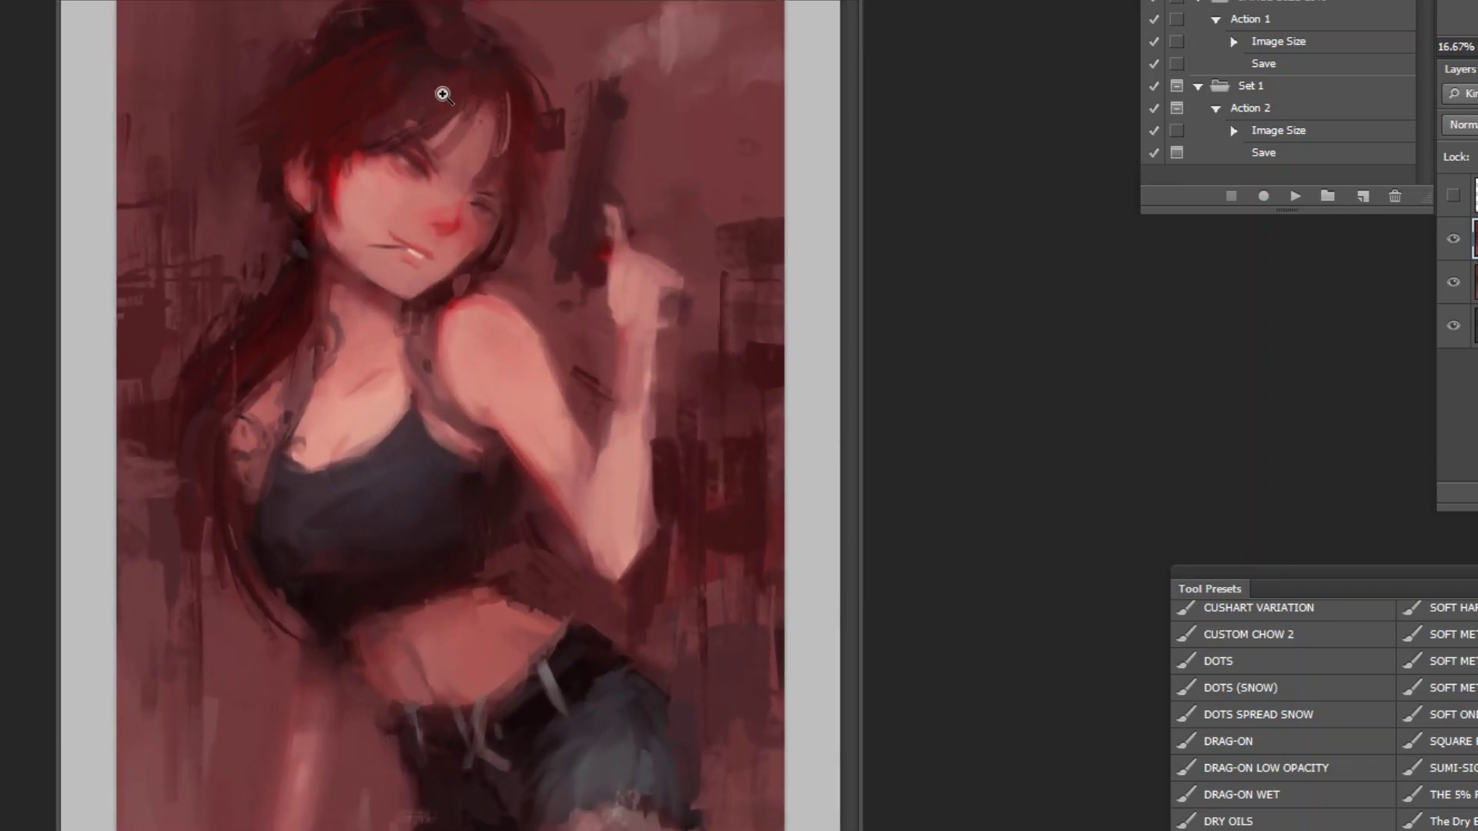
ctrl+click(441, 91)
ctrl+click(454, 97)
ctrl+click(465, 103)
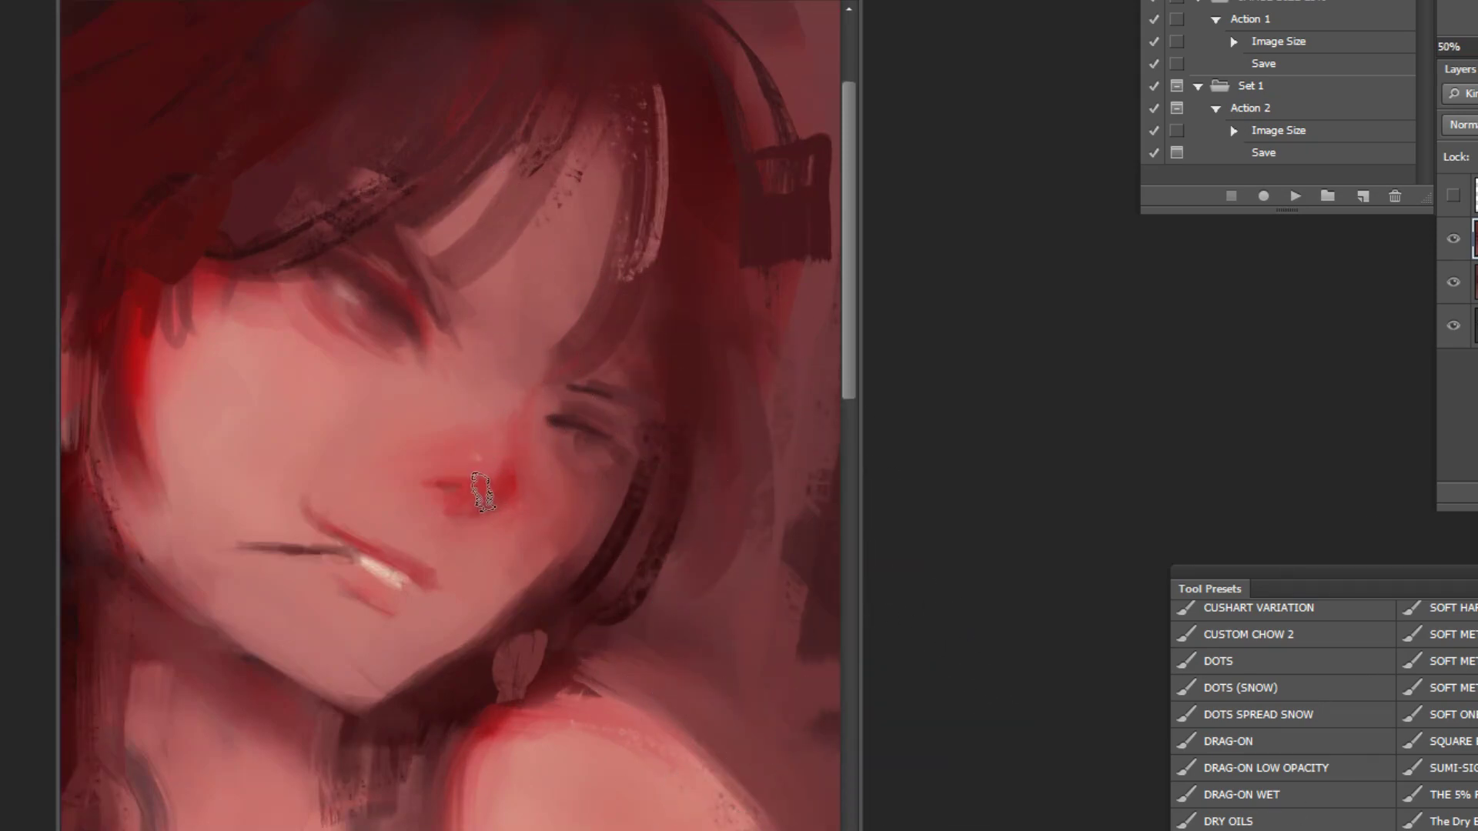
key(r)
drag(577, 625, 608, 544)
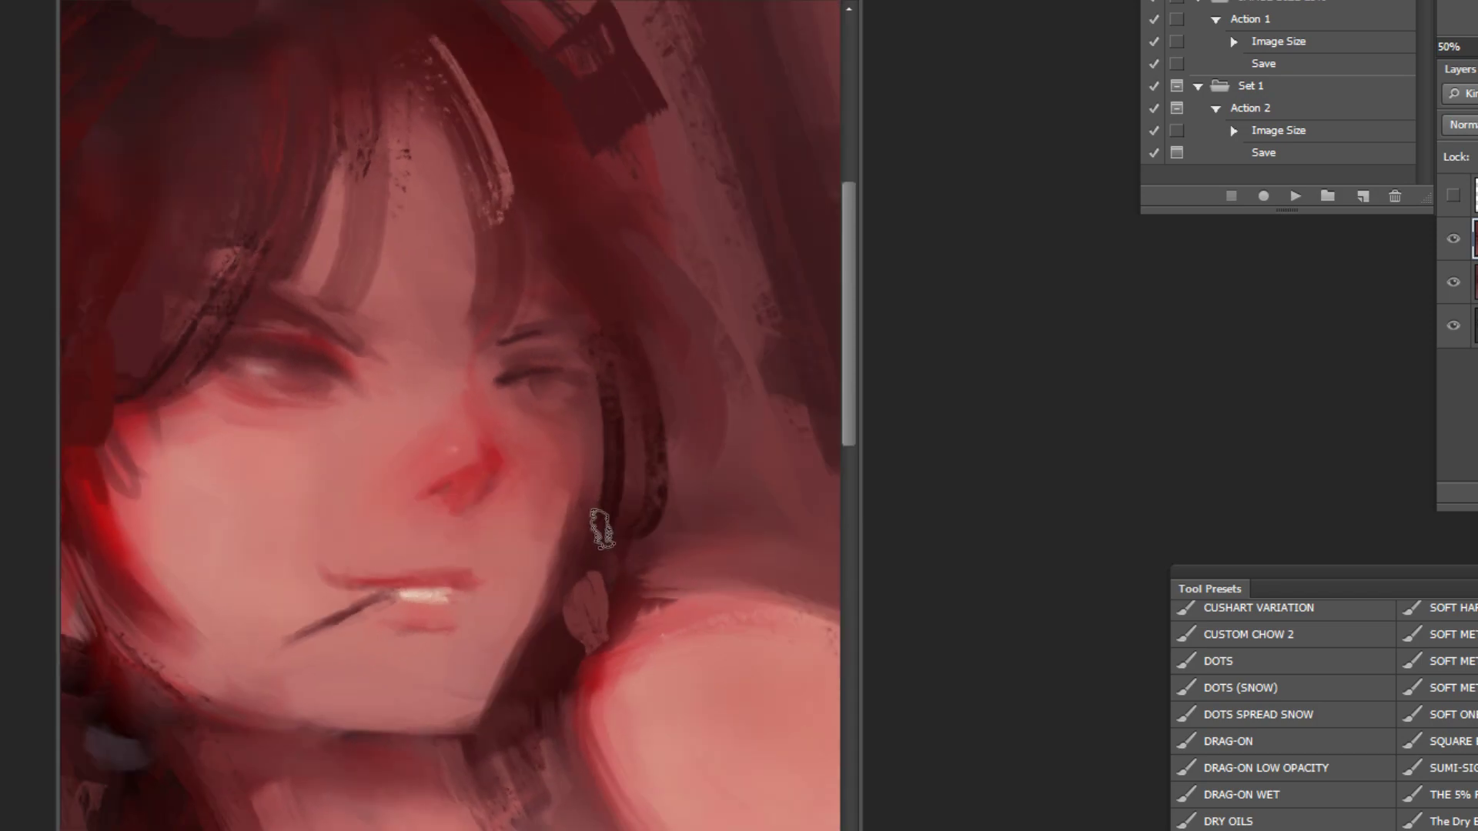
mouse_move(562, 365)
mouse_down()
mouse_move(487, 389)
mouse_move(496, 445)
mouse_move(504, 372)
mouse_move(536, 359)
mouse_up()
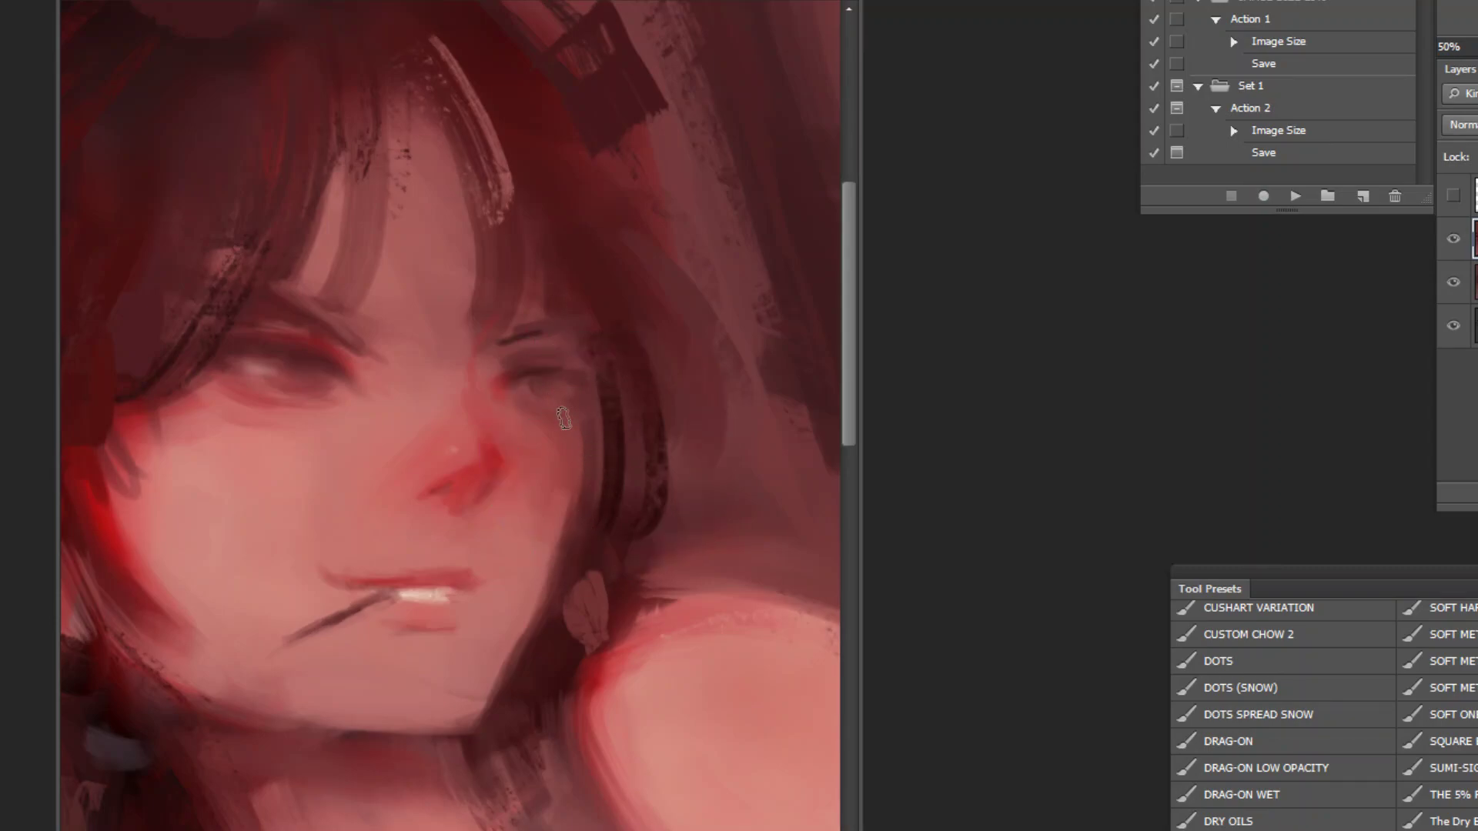
key(alt)
alt+click(307, 351)
Step: Paint thin dark bang strands down over the forehead with a sampled hair color, undoing and retrying strokes
alt+click(615, 387)
alt+click(615, 387)
alt+click(615, 389)
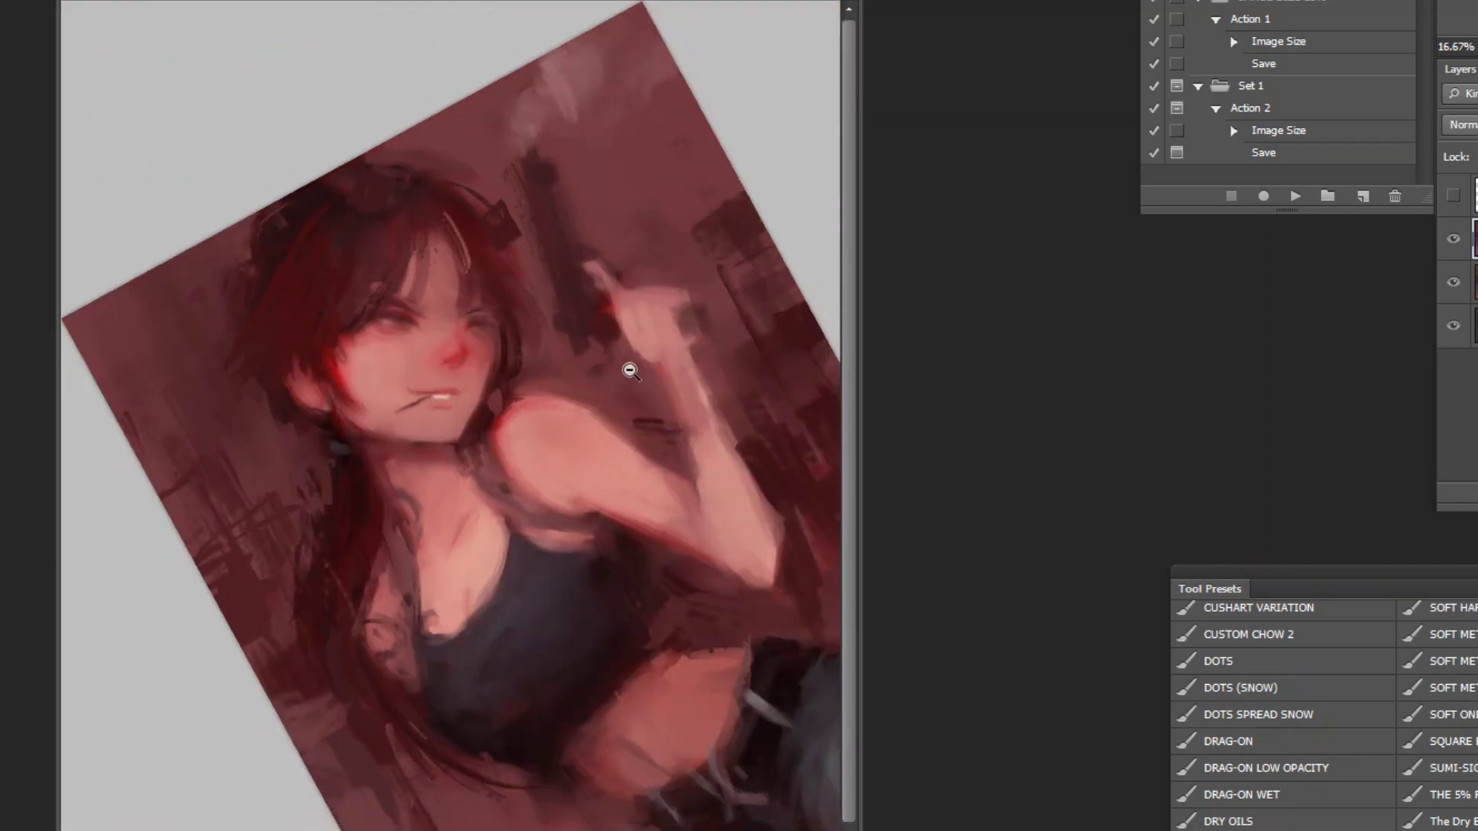
alt+click(630, 373)
ctrl+click(298, 198)
ctrl+click(270, 205)
ctrl+click(271, 205)
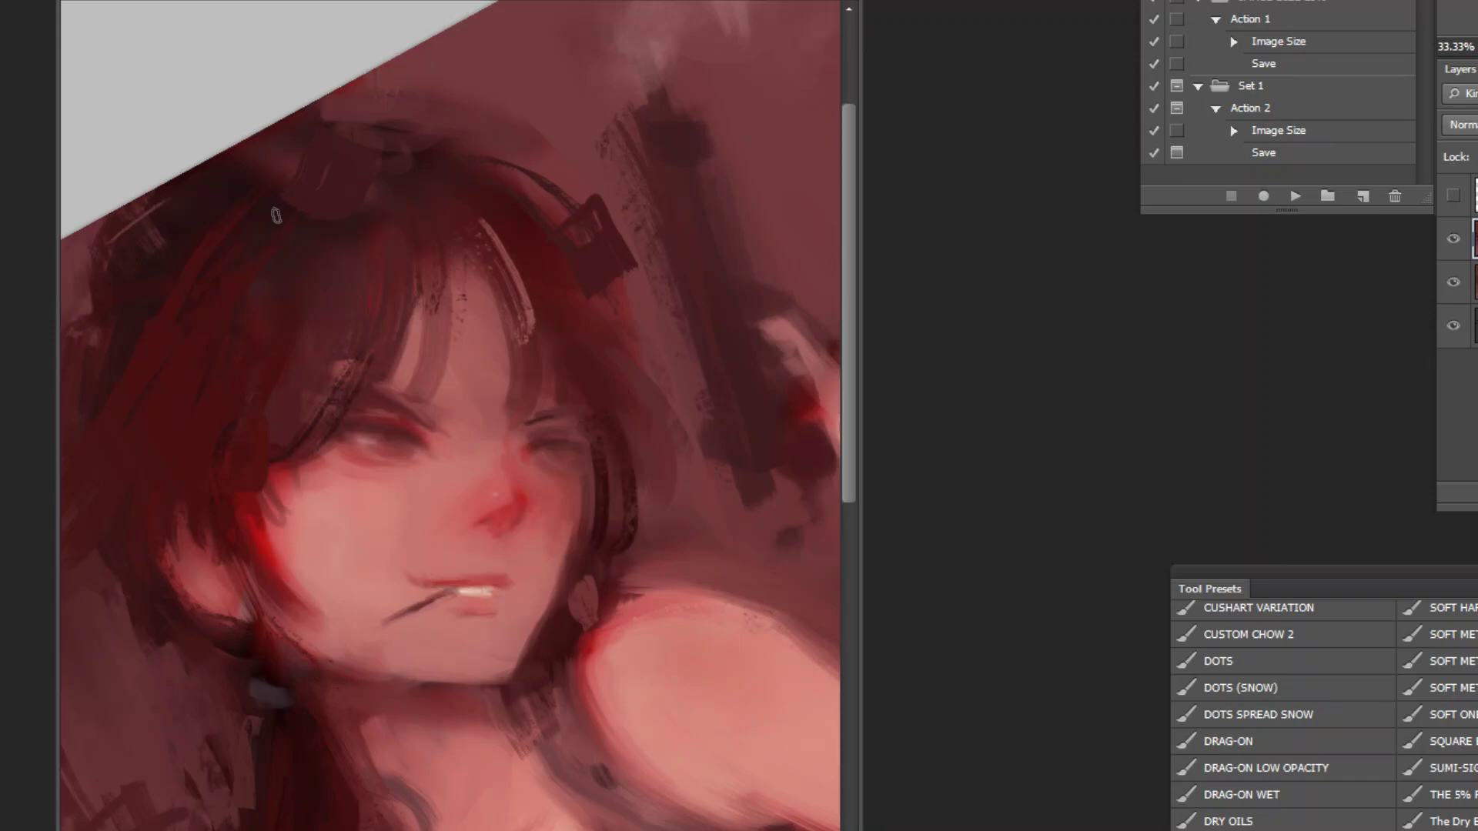
alt+click(395, 290)
drag(414, 297, 394, 401)
key(ctrl+z)
drag(428, 281, 410, 400)
key(ctrl+z)
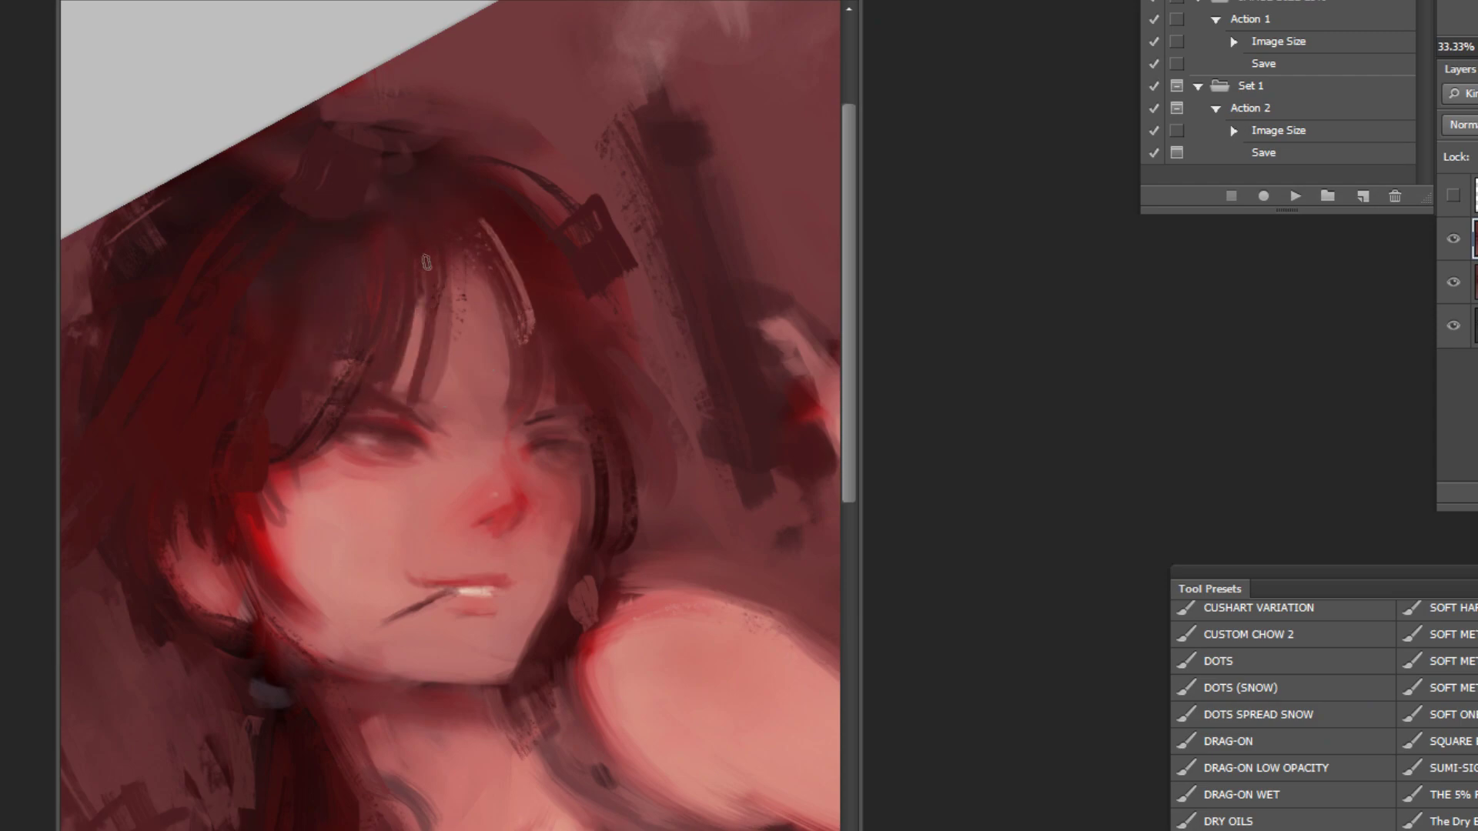
Step: Add more sampled dark strands to the bangs near the hairline, and undo the long strand toward the cheek
alt+click(619, 522)
mouse_move(459, 246)
mouse_down()
mouse_move(490, 246)
mouse_move(464, 271)
mouse_move(456, 222)
mouse_move(416, 333)
mouse_up()
drag(400, 231, 368, 358)
mouse_move(373, 269)
mouse_down()
mouse_move(259, 508)
mouse_move(303, 529)
mouse_up()
key(ctrl+z)
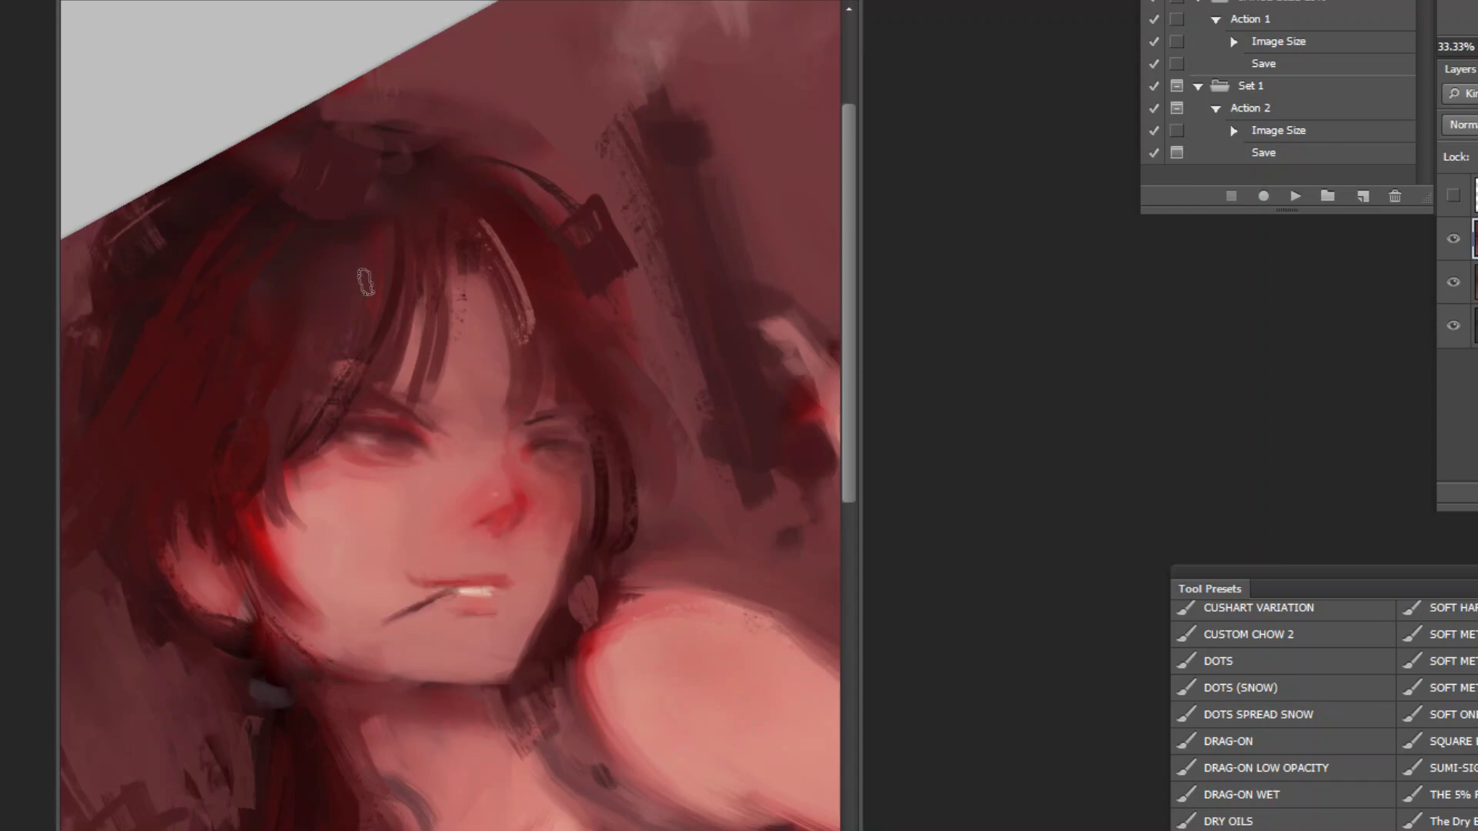
Step: On a new layer, sketch bright red guide strokes for the parted bangs and the lock beside the face
key(Escape)
drag(647, 720, 618, 697)
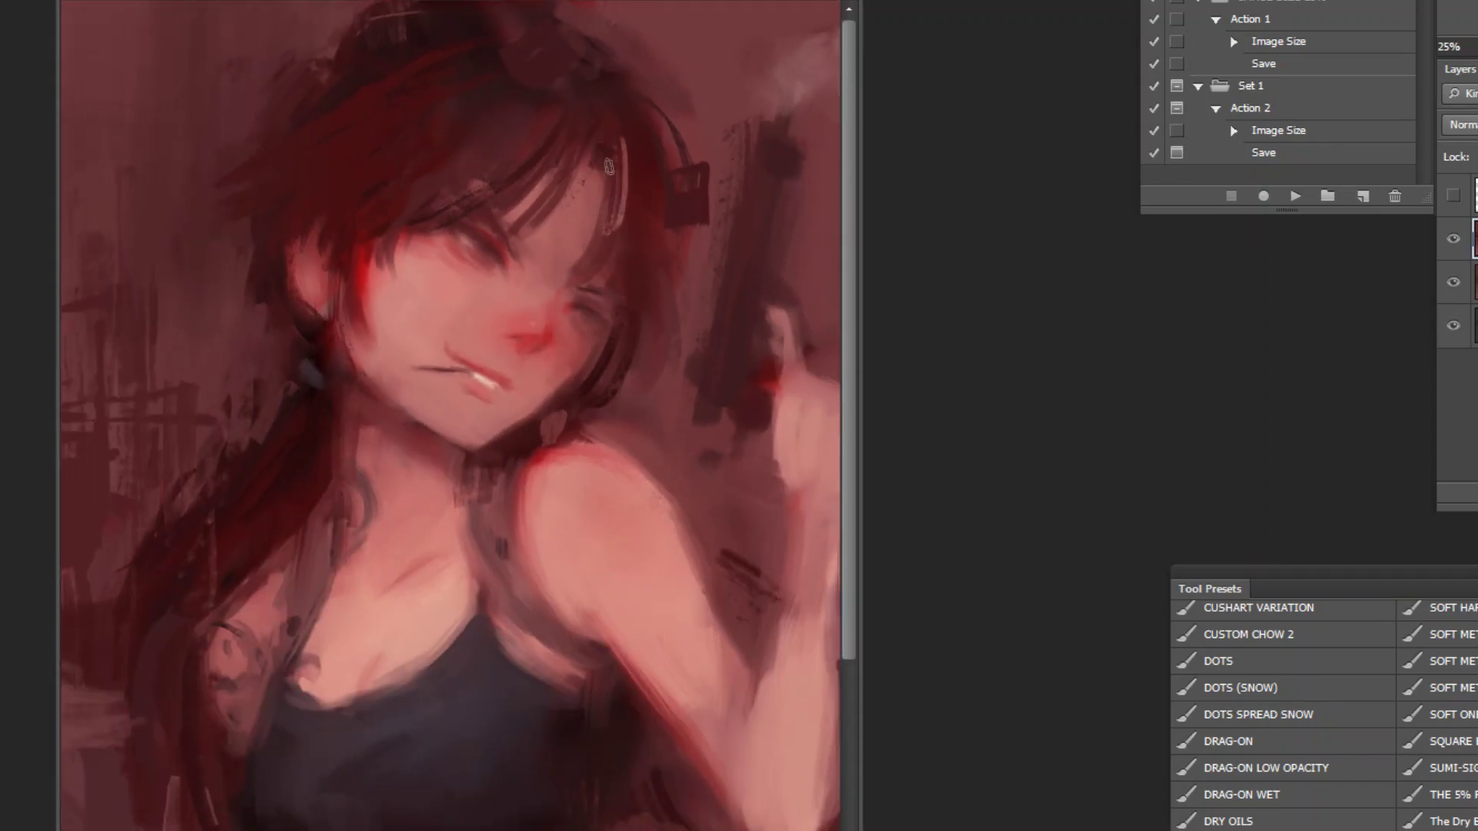
key(ctrl+minus)
key(n)
click(1185, 462)
click(1424, 428)
mouse_move(493, 93)
mouse_down()
mouse_move(491, 52)
mouse_move(453, 117)
mouse_move(524, 73)
mouse_up()
mouse_move(524, 73)
mouse_down()
mouse_move(476, 172)
mouse_move(553, 223)
mouse_up()
drag(543, 100, 550, 231)
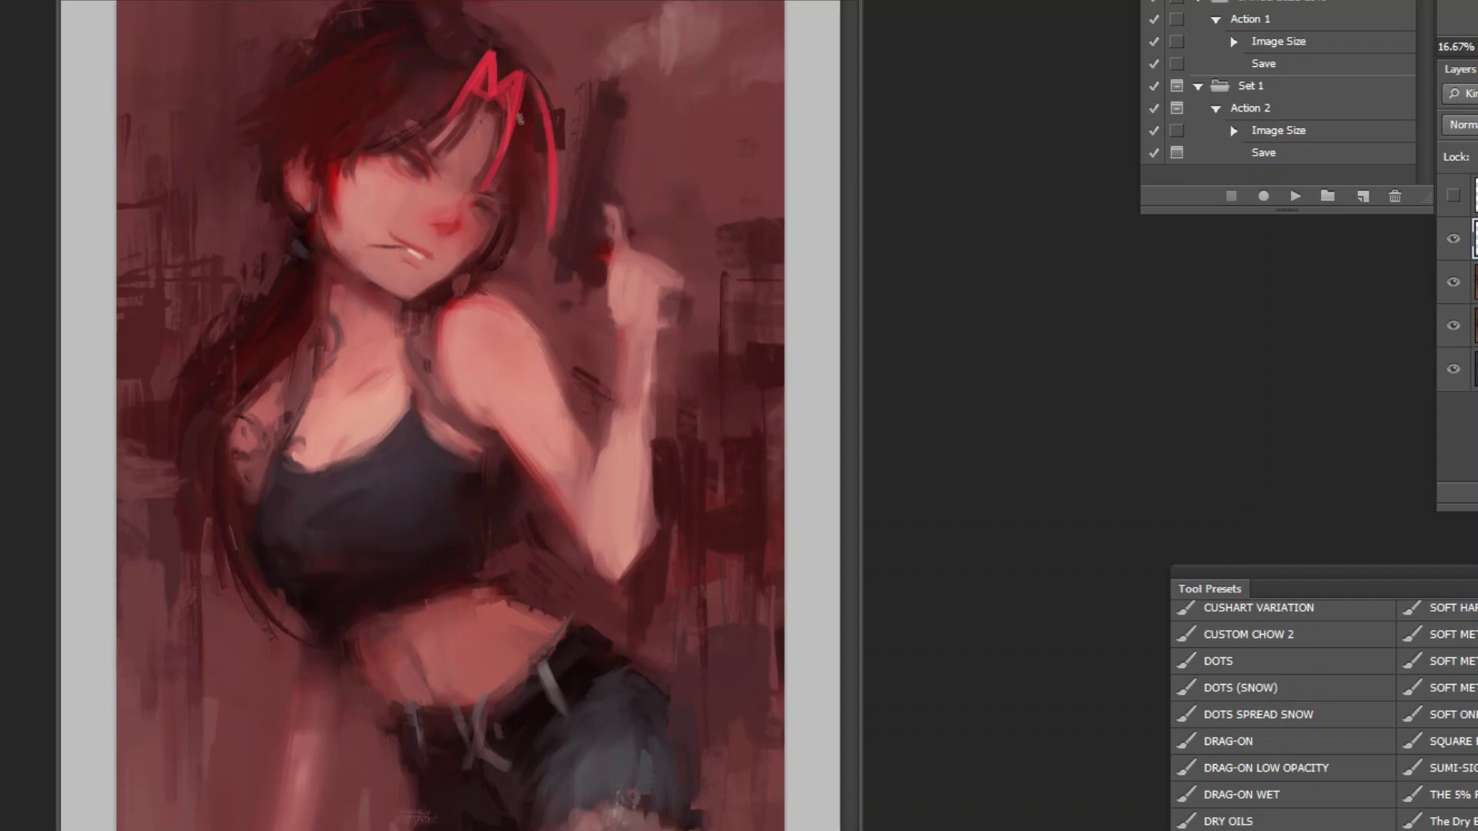
Step: Try red guide strokes for the hair lock beside the far cheek, and delete the layer holding the guide sketch
drag(505, 154, 477, 202)
drag(518, 154, 510, 240)
drag(522, 199, 527, 252)
mouse_move(534, 209)
mouse_down()
mouse_move(543, 246)
mouse_move(500, 244)
mouse_up()
key(ctrl+z)
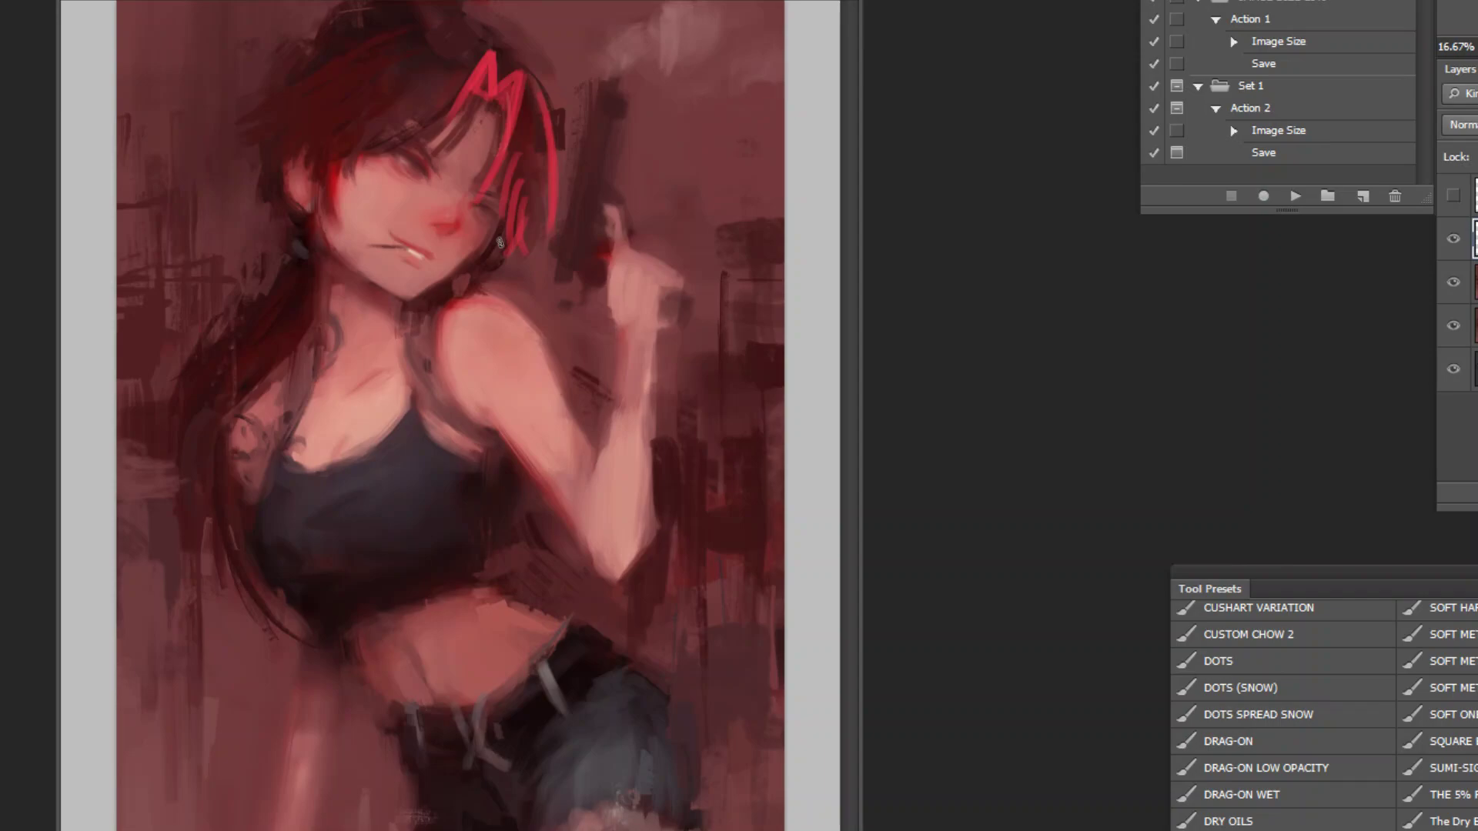
key(ctrl+z)
key(Delete)
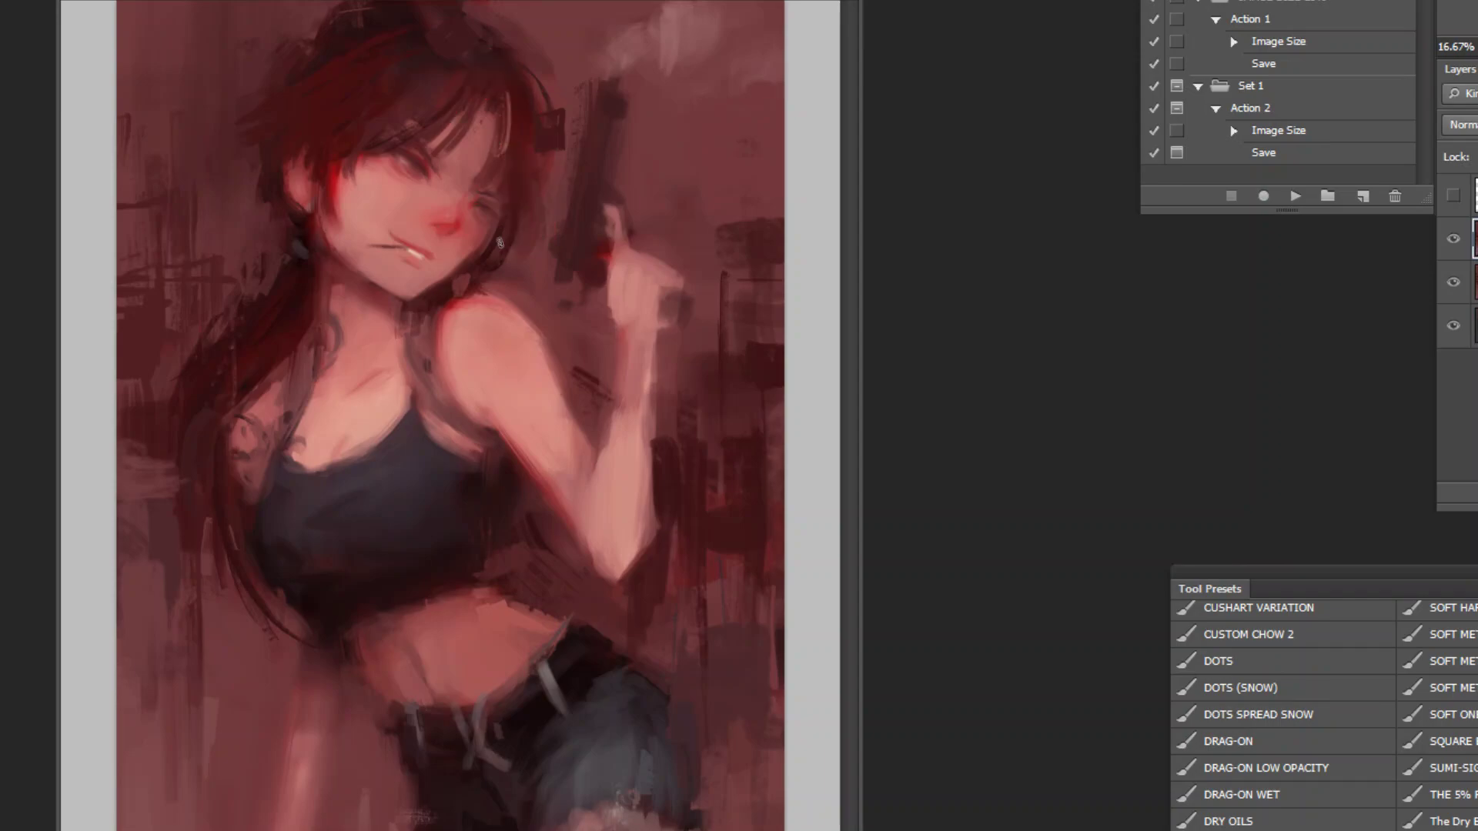
ctrl+click(407, 67)
ctrl+click(405, 67)
ctrl+click(405, 68)
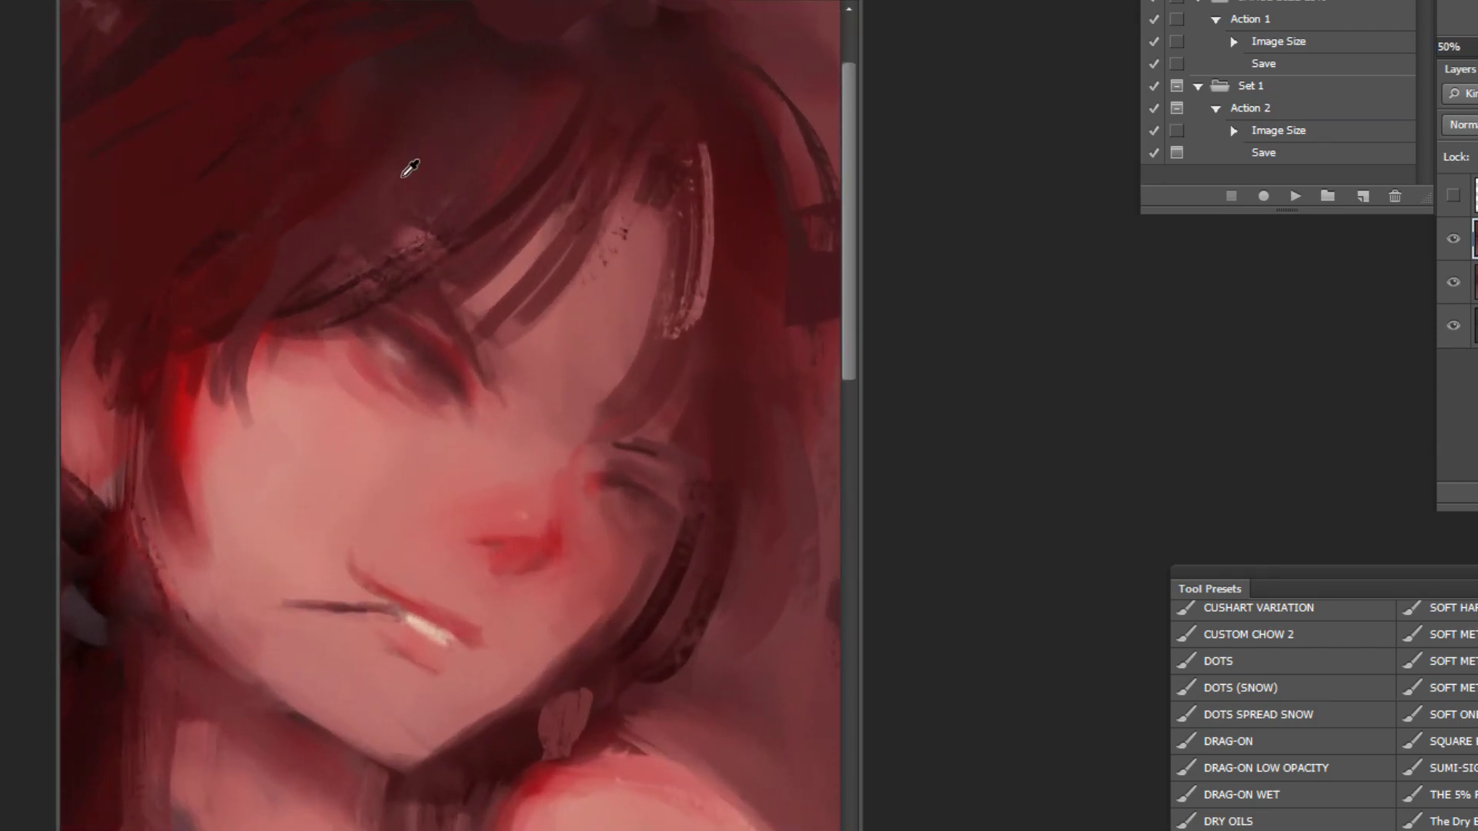
alt+click(484, 232)
alt+click(483, 231)
alt+click(484, 231)
alt+click(484, 231)
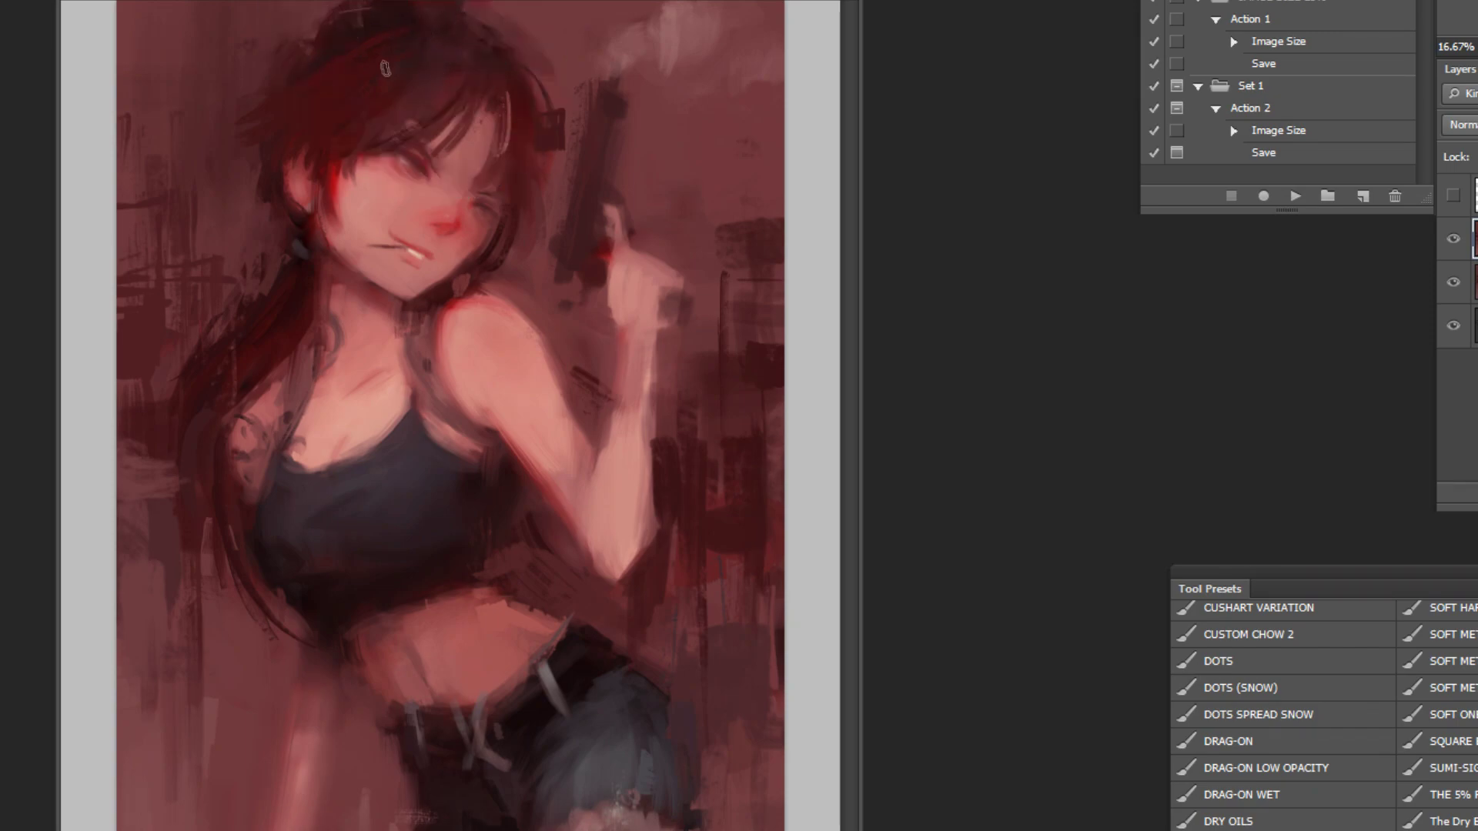
key(ctrl+minus)
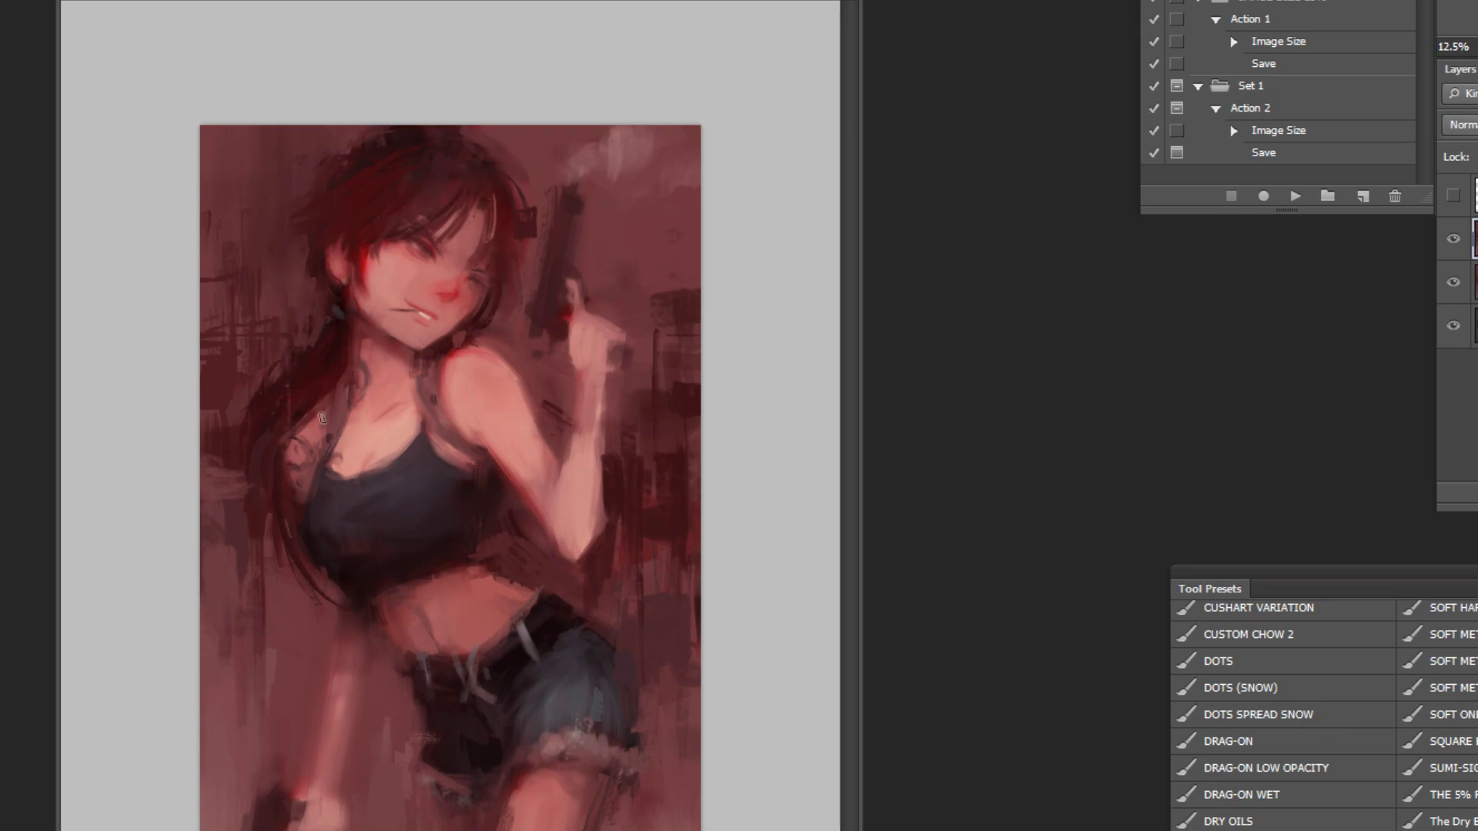
Step: Sample tones around the raised arm and waist, and mark the midriff with a rough circle
alt+click(626, 471)
alt+click(588, 462)
alt+click(544, 369)
alt+click(589, 448)
alt+click(544, 530)
alt+click(403, 562)
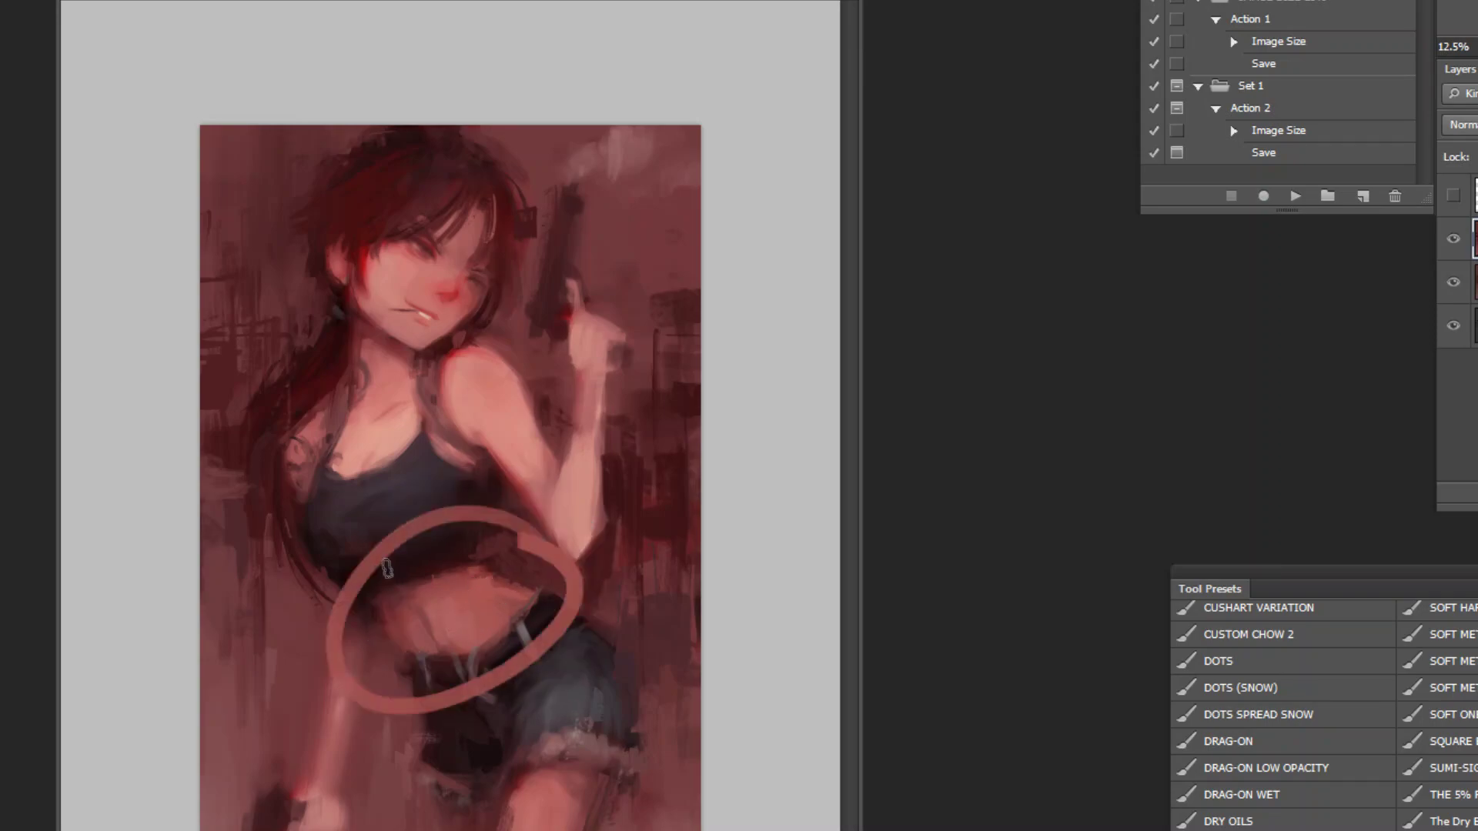
Step: Repaint the bare midriff above the shorts with soft strokes in sampled skin tones
scroll(554, 488, up, 2)
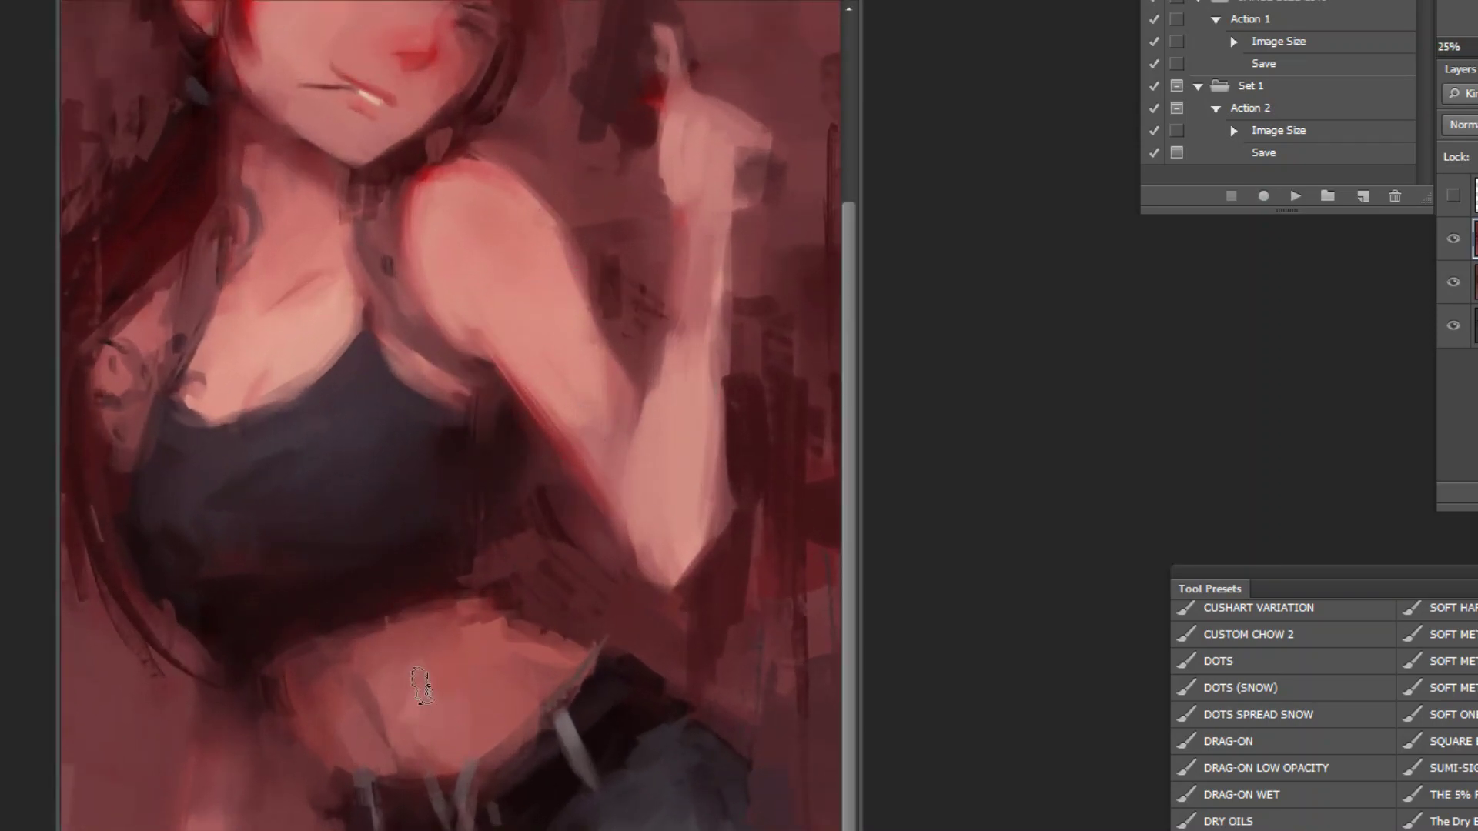
mouse_move(460, 728)
mouse_down()
mouse_move(431, 747)
mouse_move(452, 716)
mouse_move(471, 779)
mouse_up()
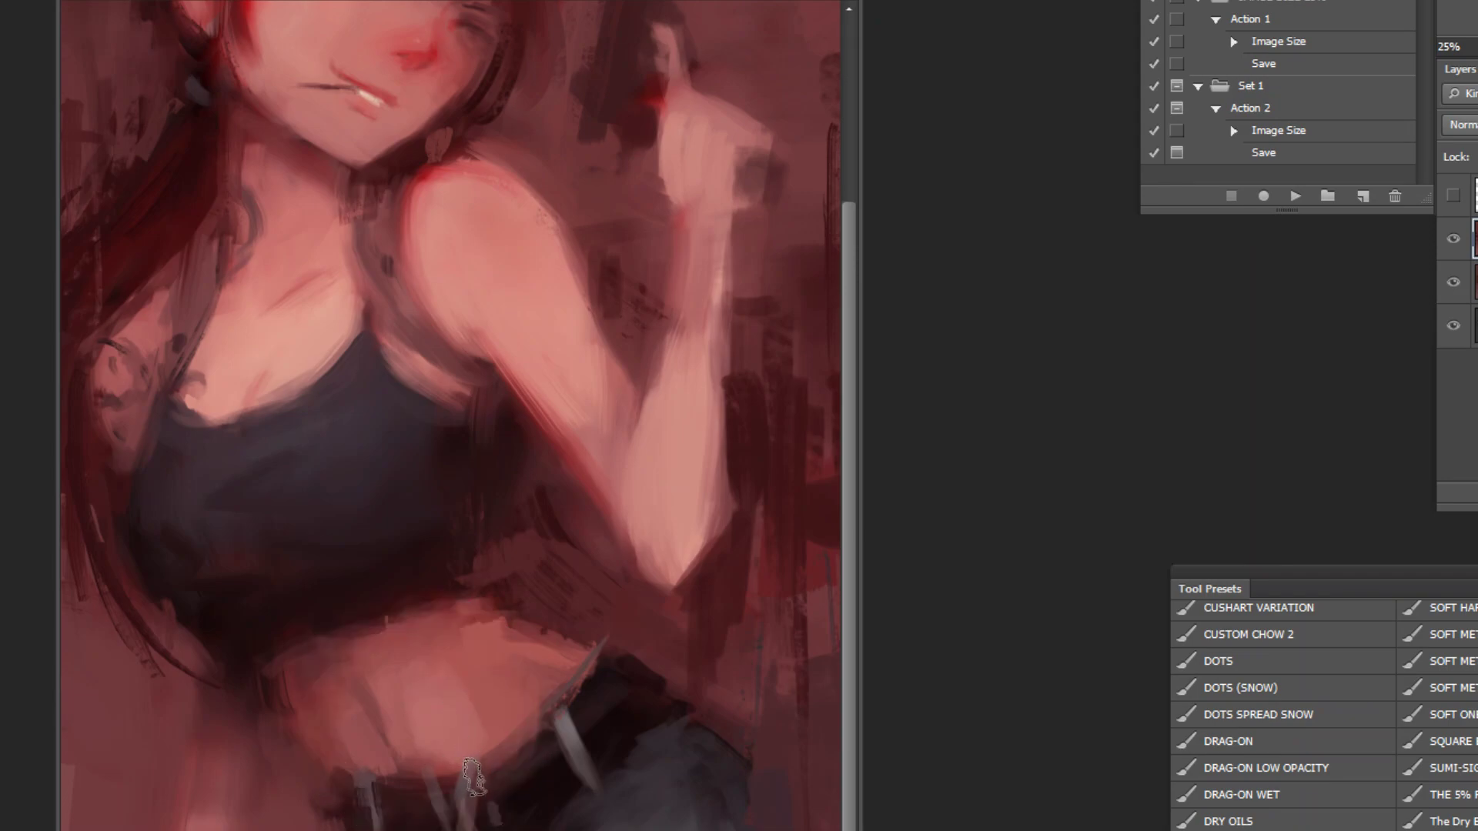
mouse_move(503, 679)
mouse_down()
mouse_move(514, 646)
mouse_move(484, 700)
mouse_move(568, 655)
mouse_up()
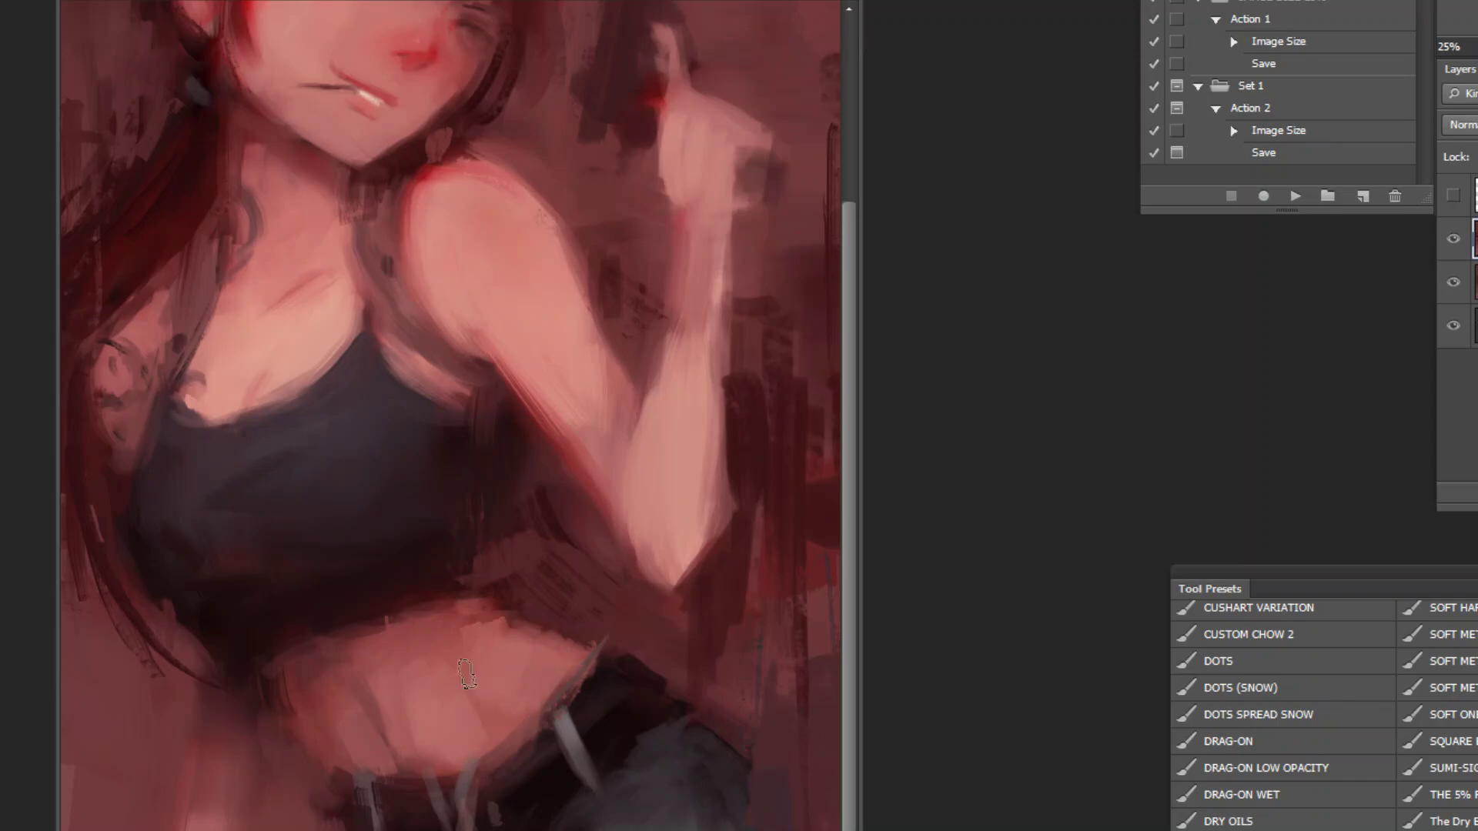
alt+click(445, 702)
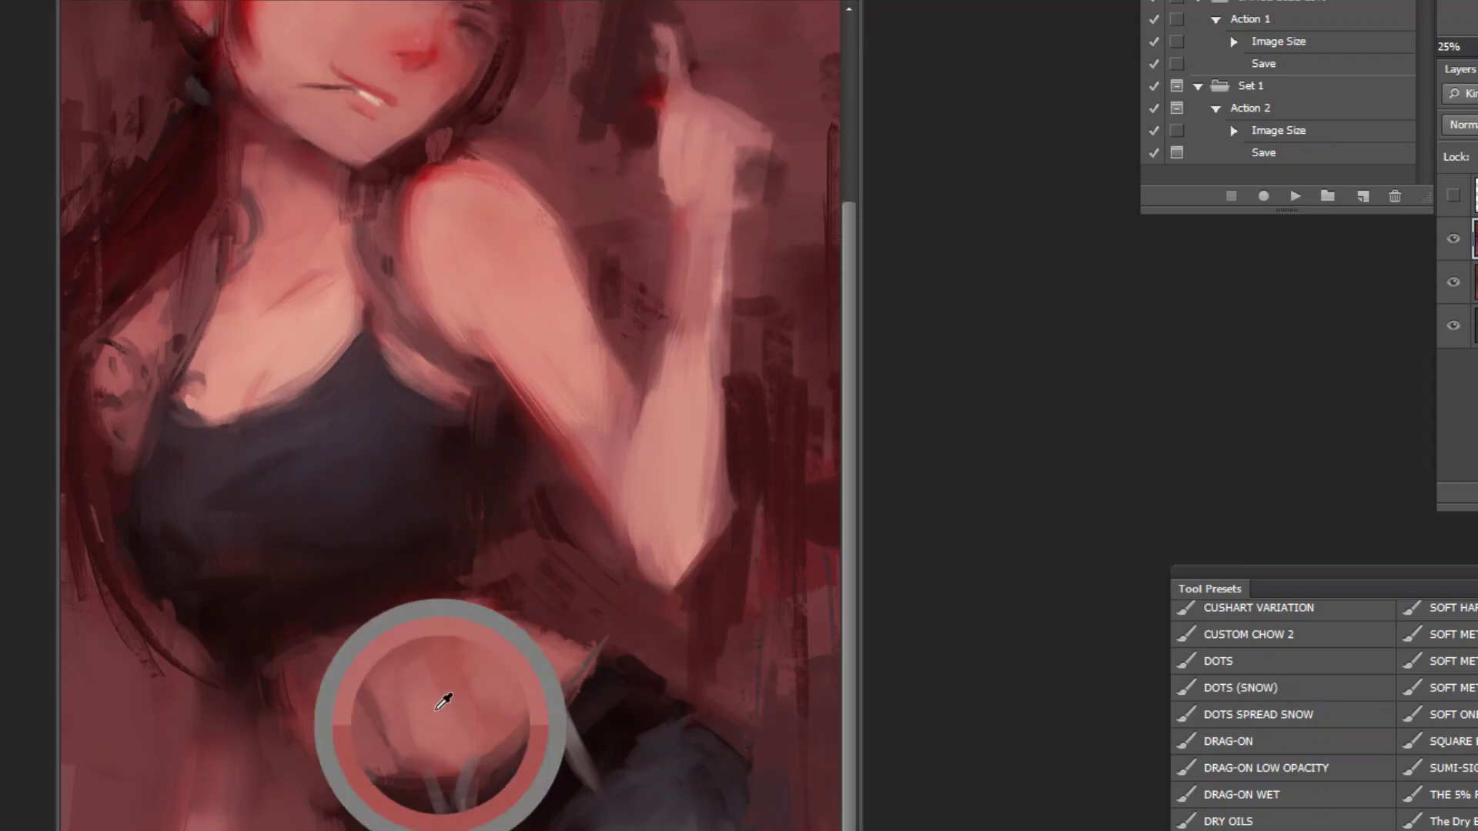
mouse_move(418, 664)
mouse_down()
mouse_move(378, 662)
mouse_move(390, 723)
mouse_up()
alt+click(362, 712)
alt+click(320, 753)
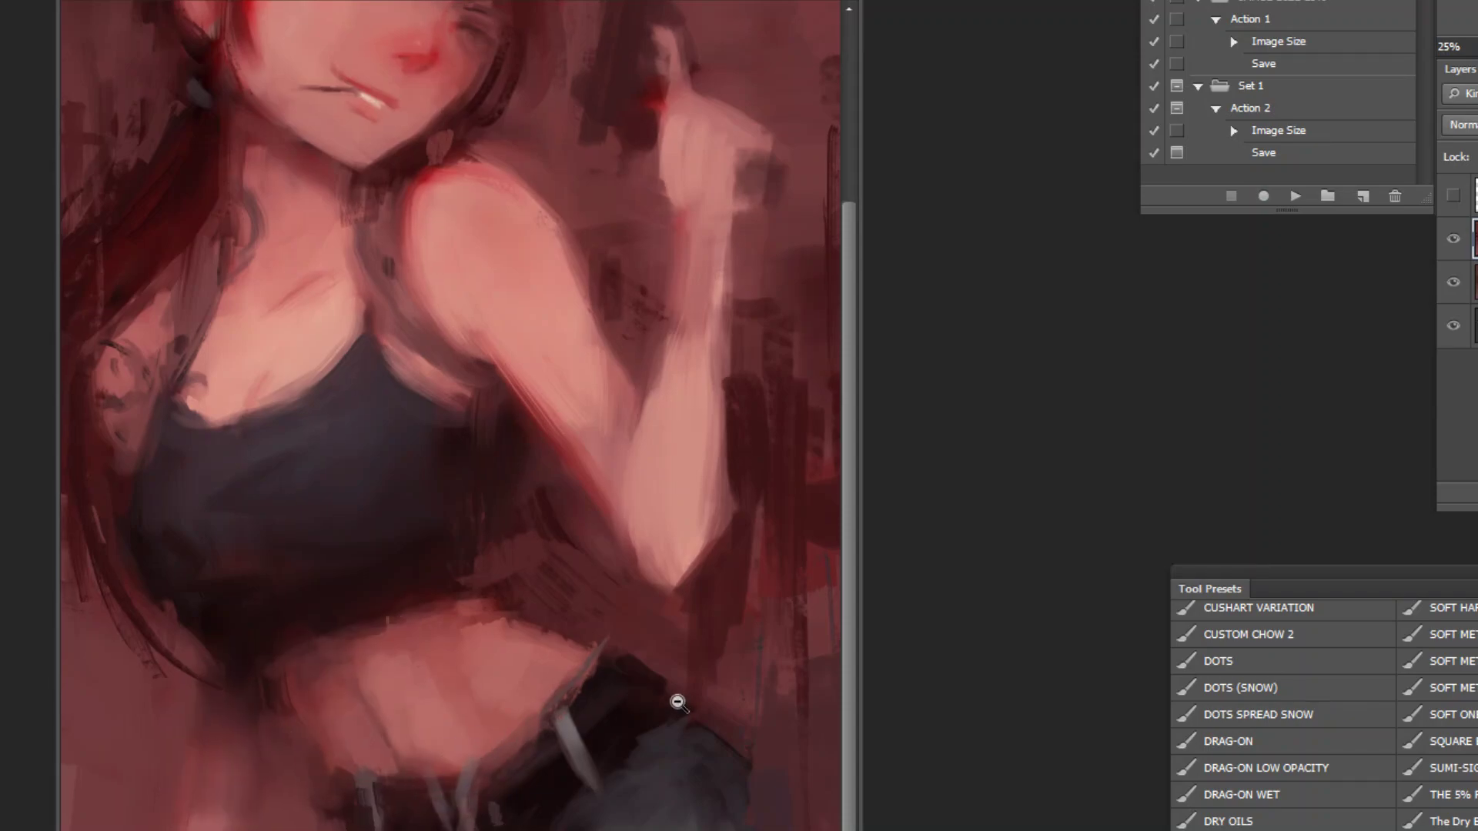
alt+click(697, 728)
alt+click(703, 737)
alt+click(707, 749)
ctrl+click(720, 767)
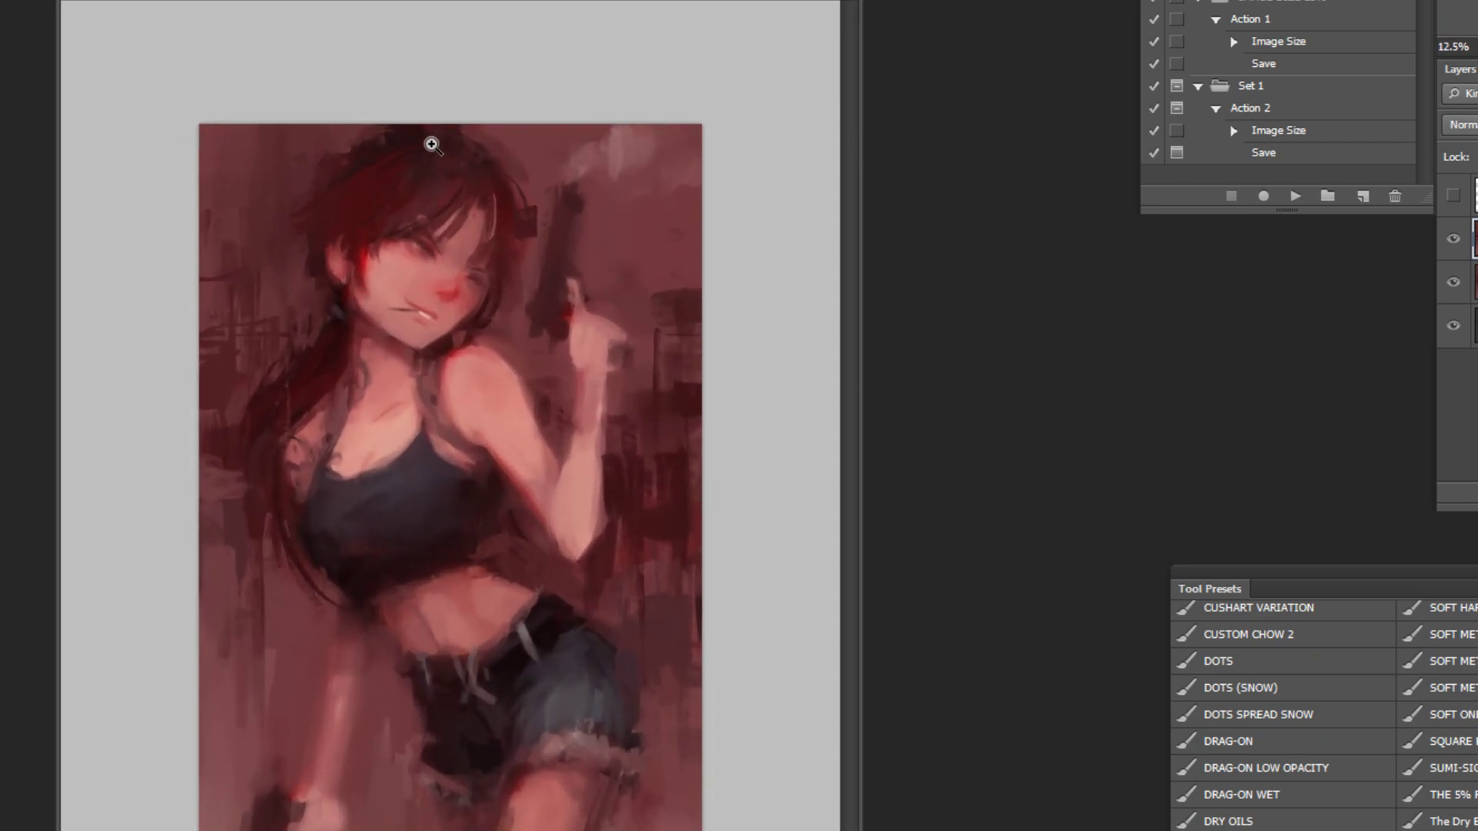
ctrl+click(433, 149)
ctrl+click(448, 139)
ctrl+click(457, 123)
ctrl+click(459, 121)
ctrl+click(461, 127)
key(bracketright)
key(bracketright)
key(bracketright)
key(bracketright)
key(bracketright)
key(bracketright)
key(bracketright)
key(bracketright)
key(bracketleft)
key(bracketleft)
key(bracketleft)
key(bracketleft)
key(bracketleft)
key(bracketleft)
key(bracketleft)
key(bracketleft)
key(bracketleft)
key(bracketleft)
key(bracketleft)
key(bracketleft)
key(bracketleft)
key(bracketleft)
key(bracketleft)
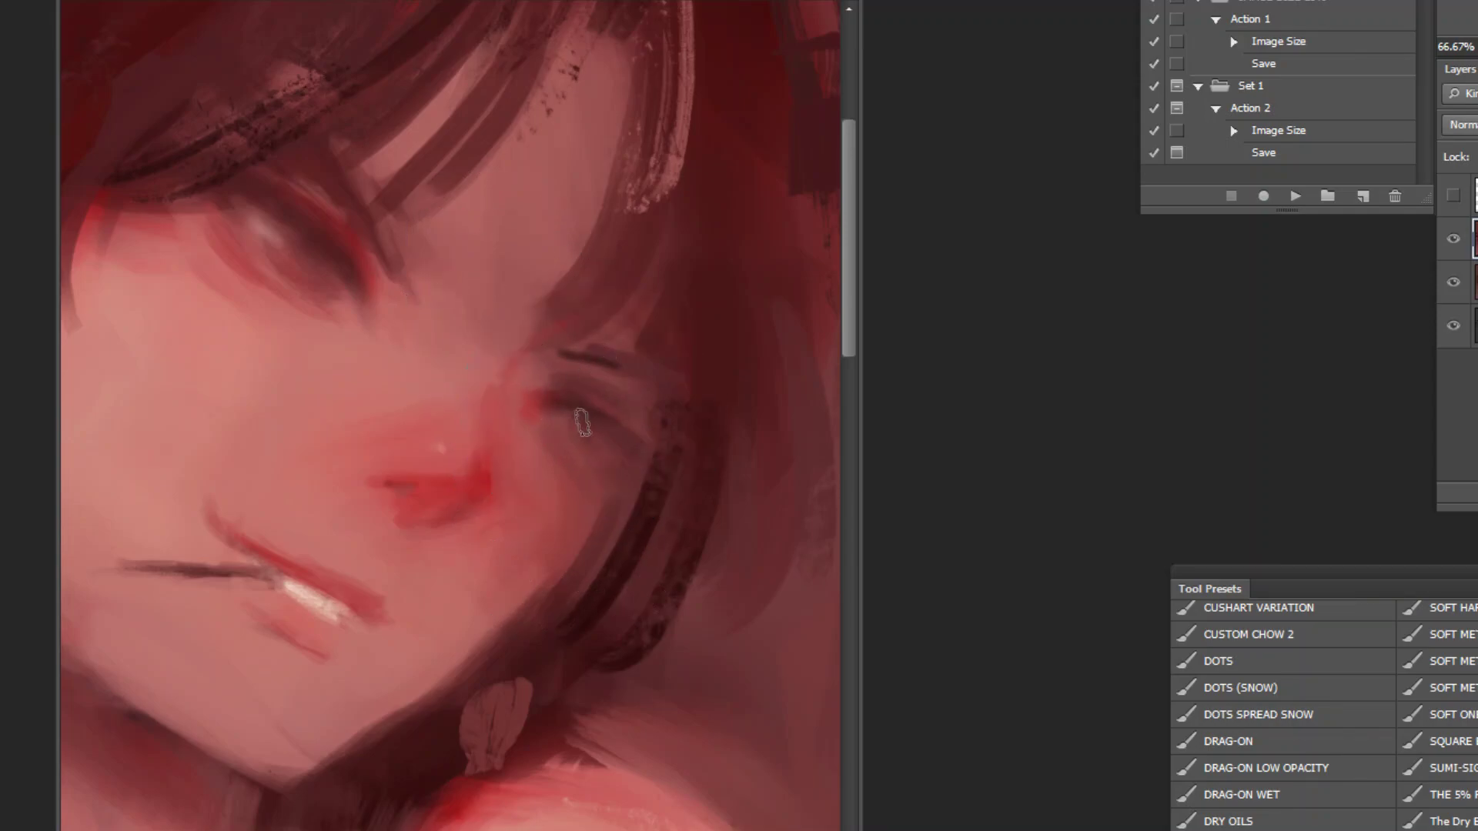
key(r)
drag(620, 693, 760, 539)
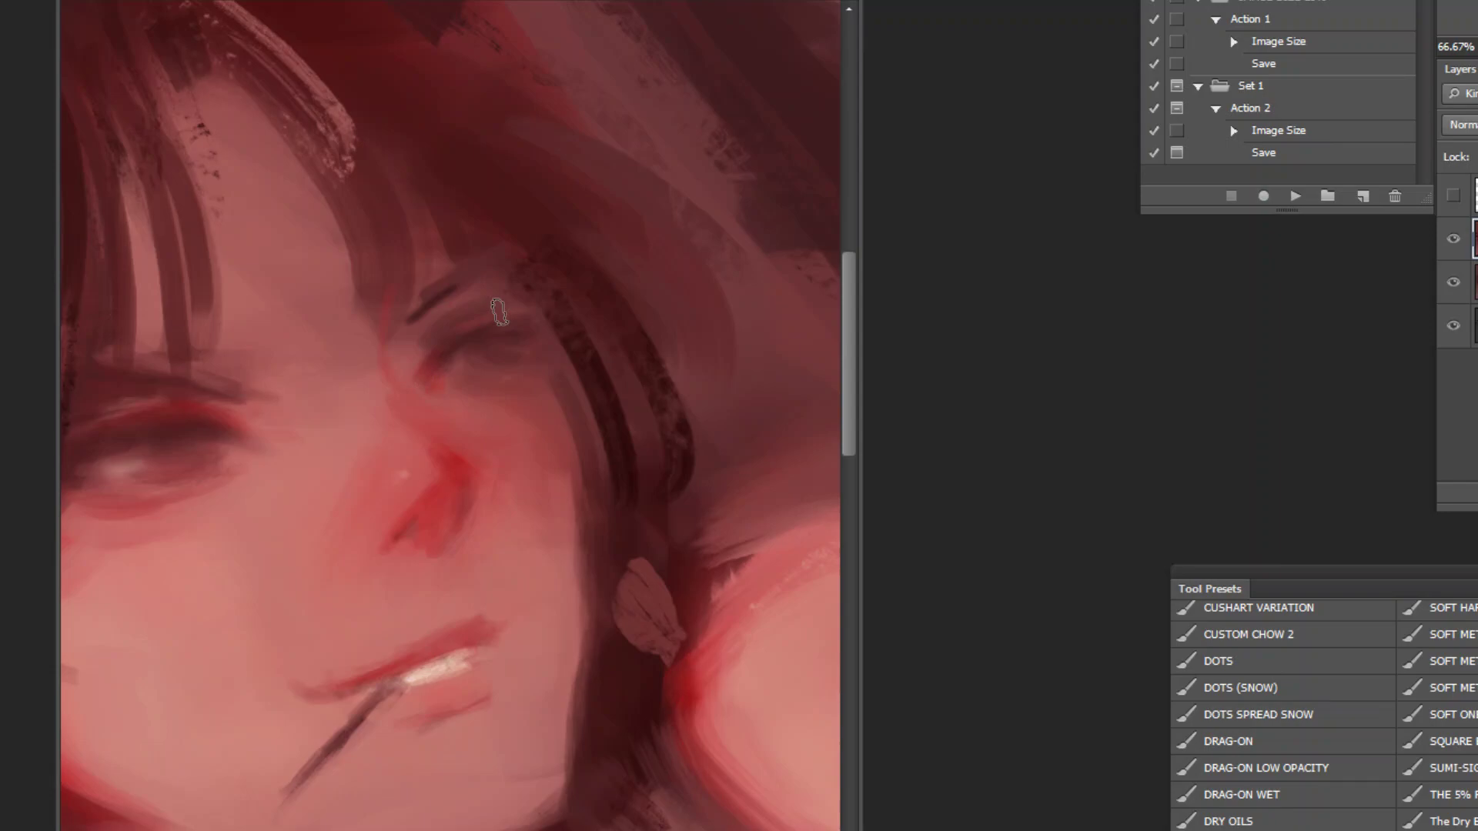
key(Escape)
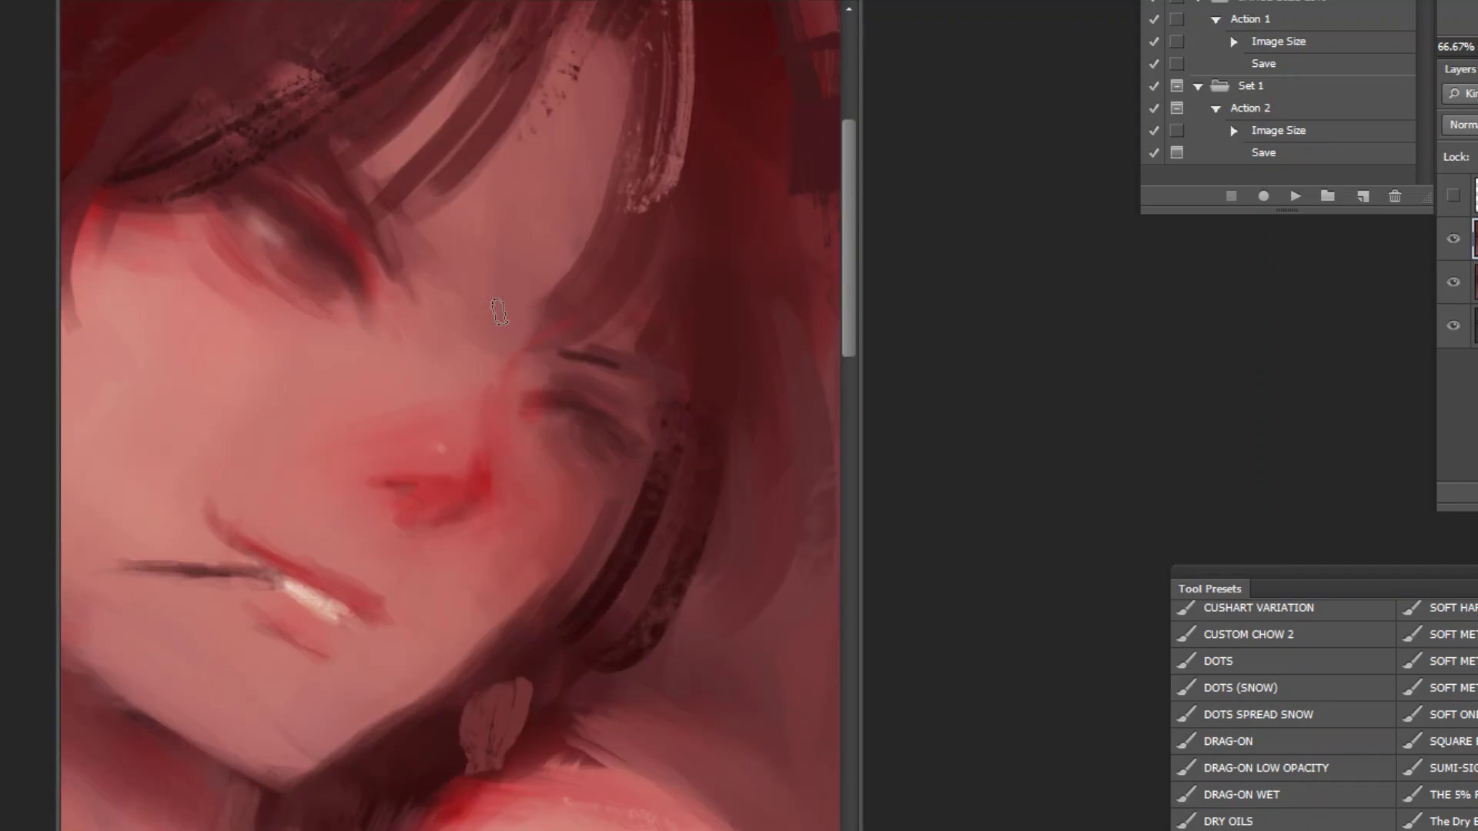
Step: Darken the far eye socket and the adjoining cheek with a large soft brush from the tool presets
click(1448, 715)
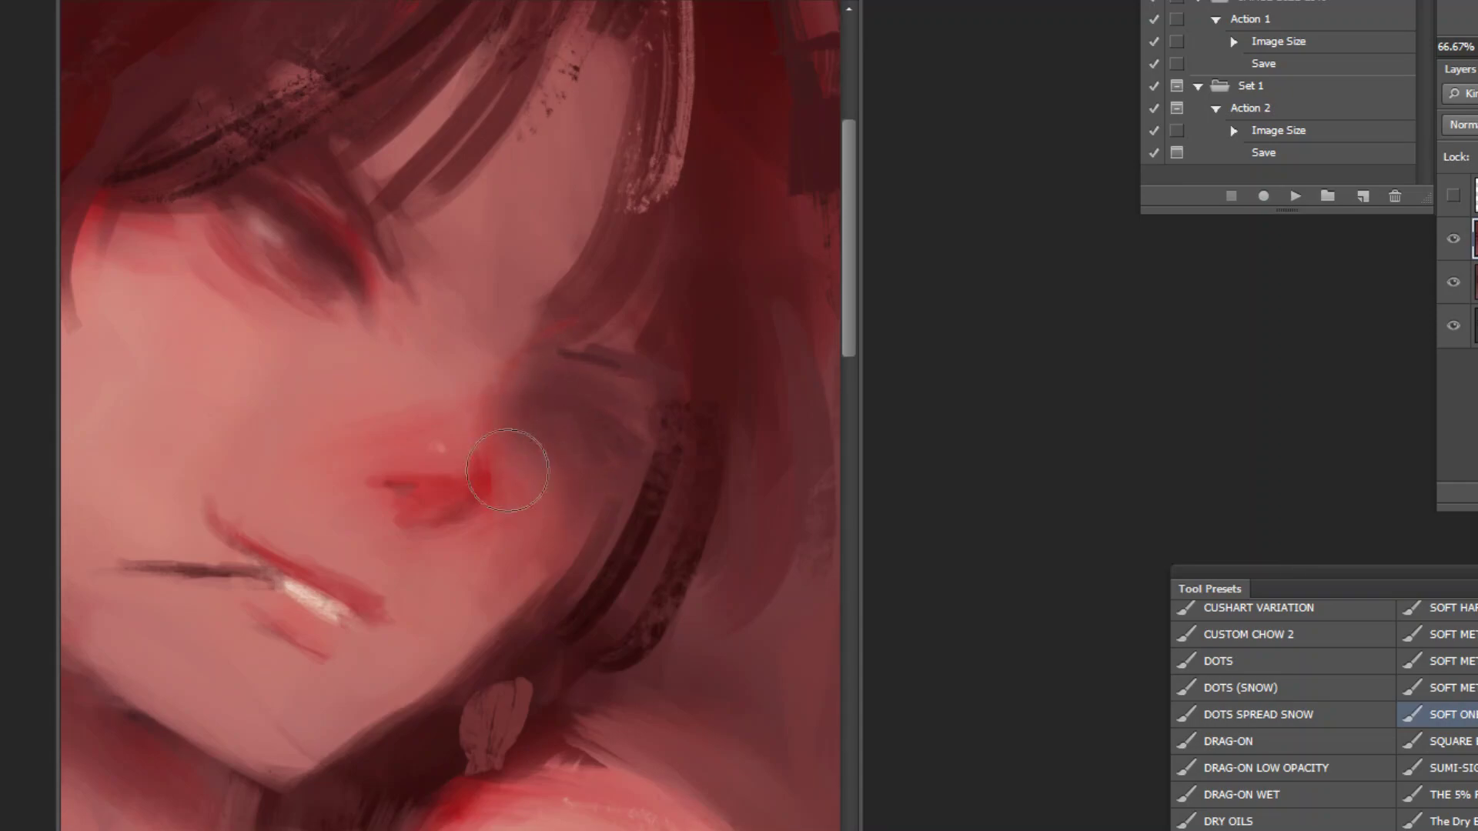
key(bracketright)
key(bracketright)
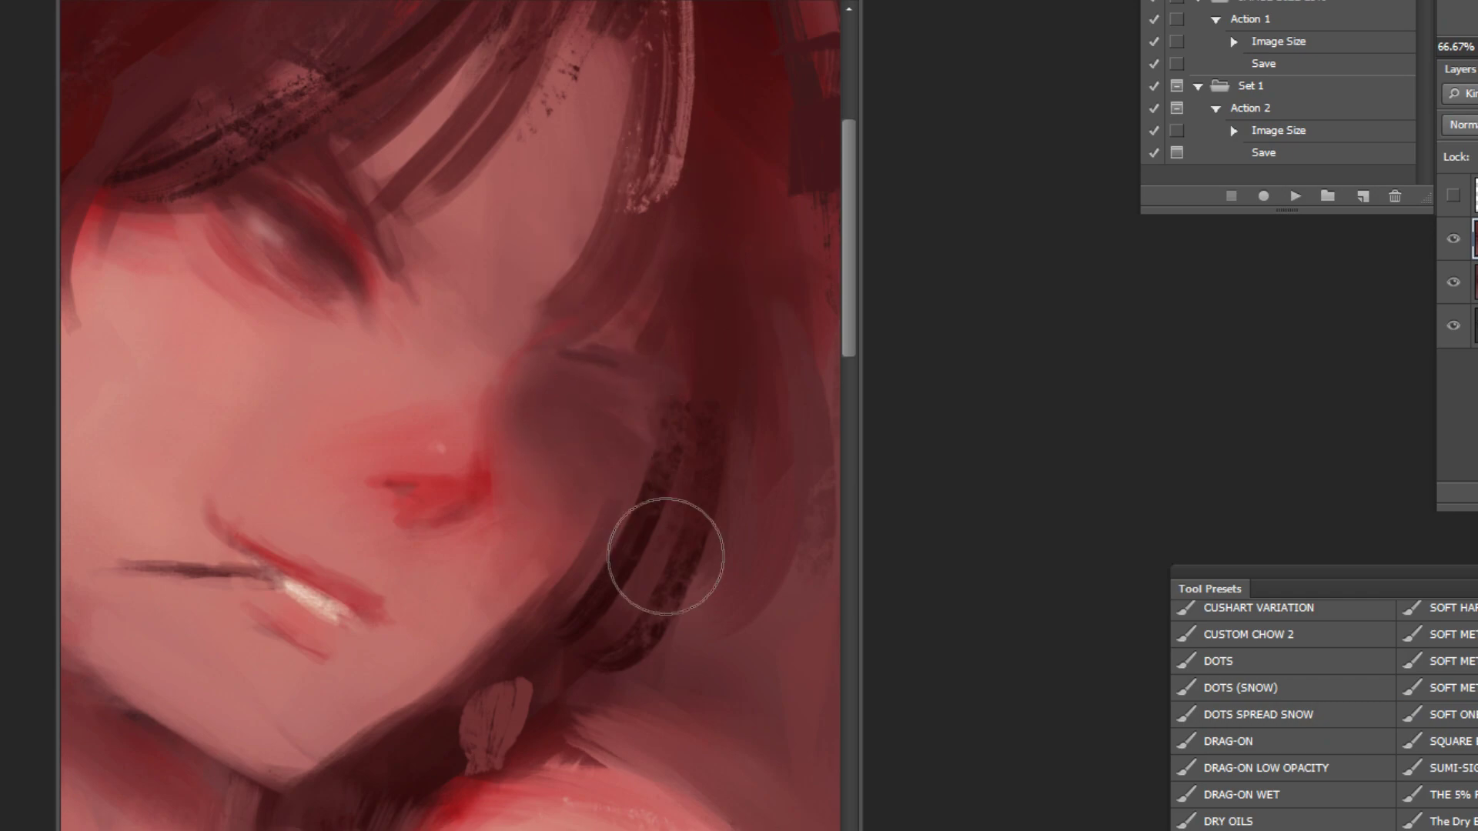
alt+click(719, 602)
alt+click(712, 616)
alt+click(700, 638)
alt+click(698, 641)
Step: Flip the canvas horizontally with the recorded action and check the face close up in the mirrored view
click(1296, 196)
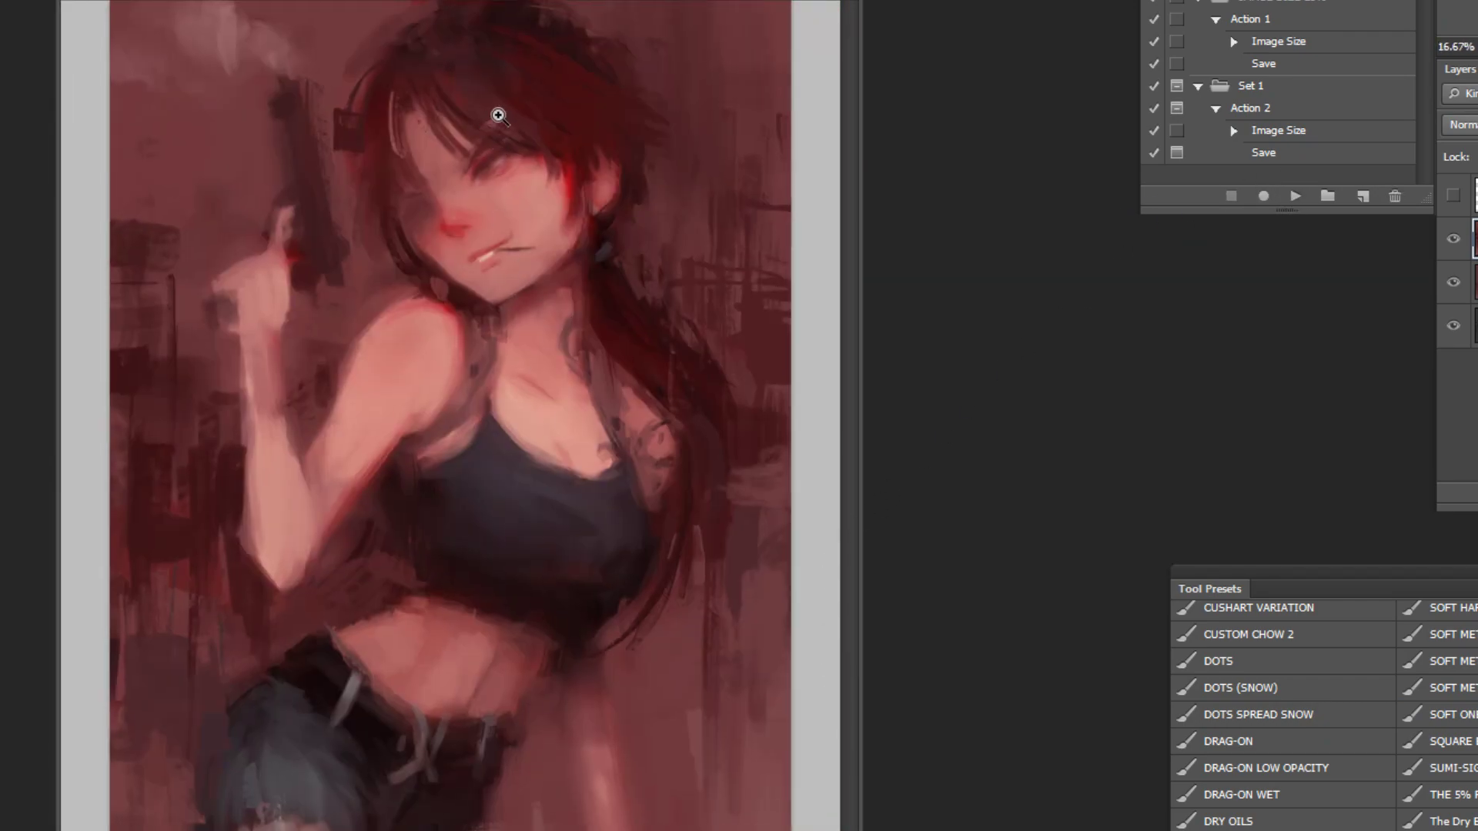
ctrl+click(490, 116)
ctrl+click(489, 116)
ctrl+click(489, 123)
ctrl+alt+click(524, 320)
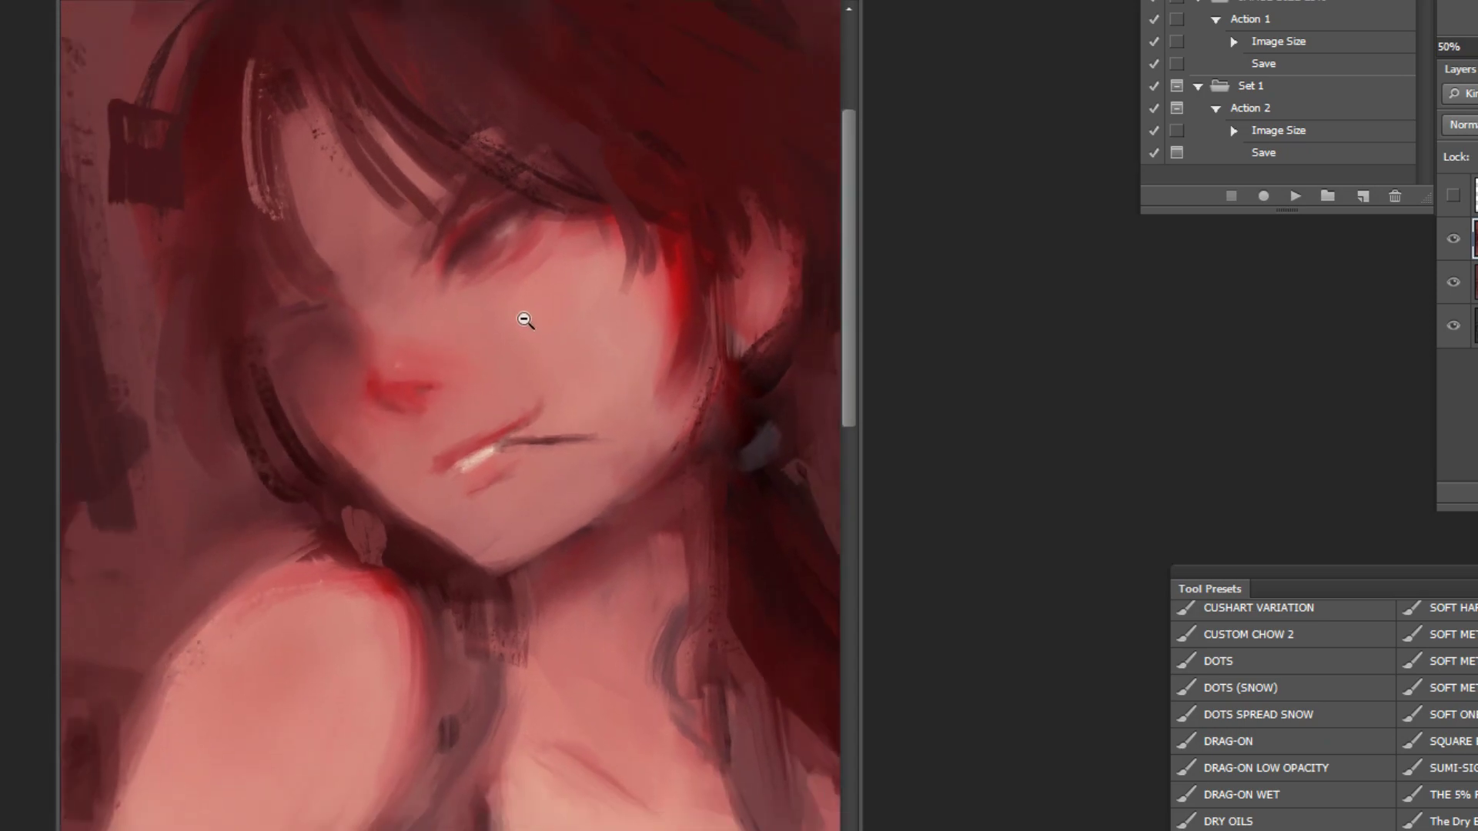
alt+click(612, 370)
alt+click(699, 419)
alt+click(726, 460)
ctrl+click(416, 122)
ctrl+click(409, 116)
ctrl+click(407, 104)
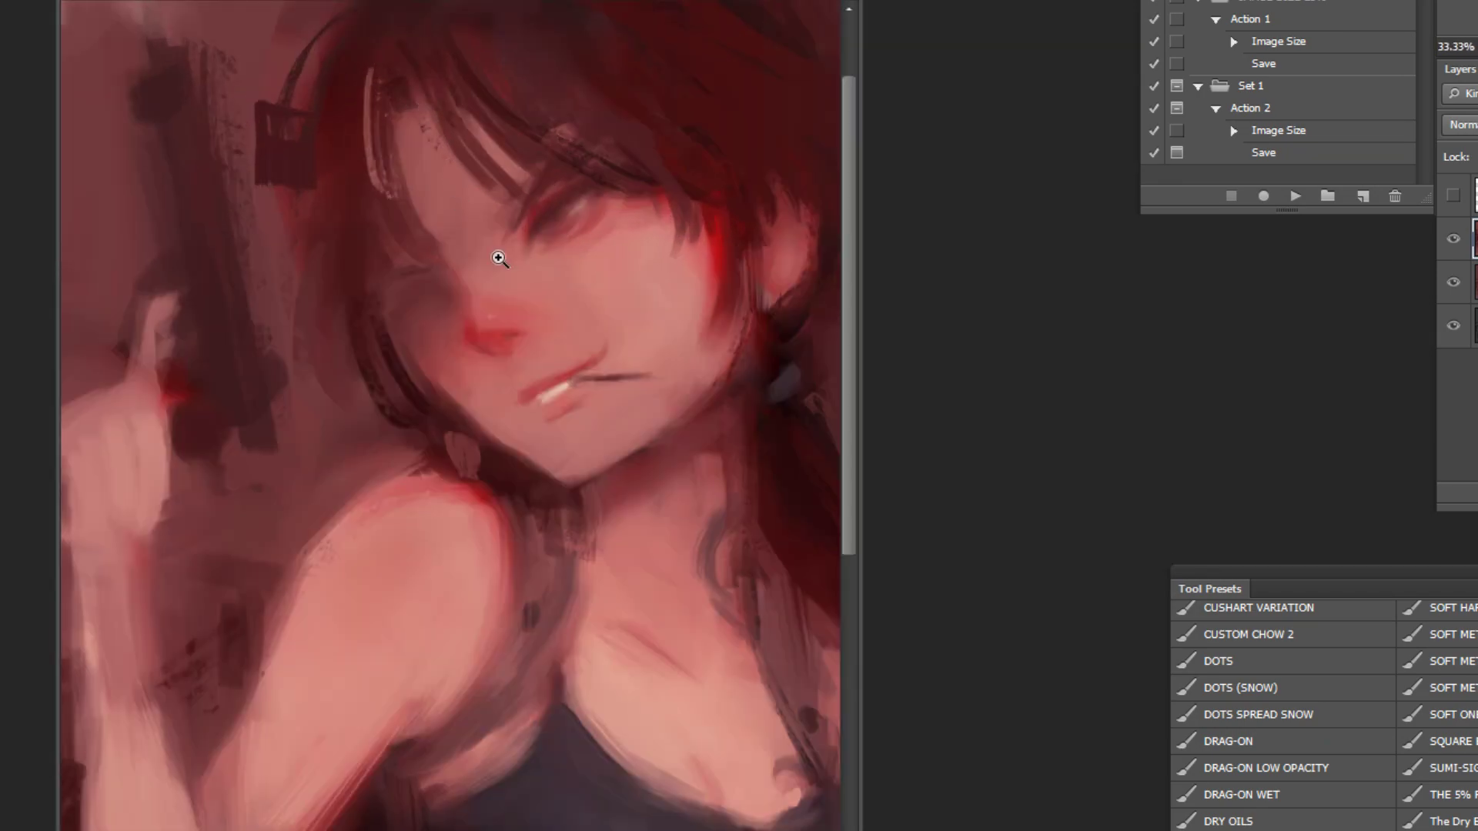
ctrl+click(482, 240)
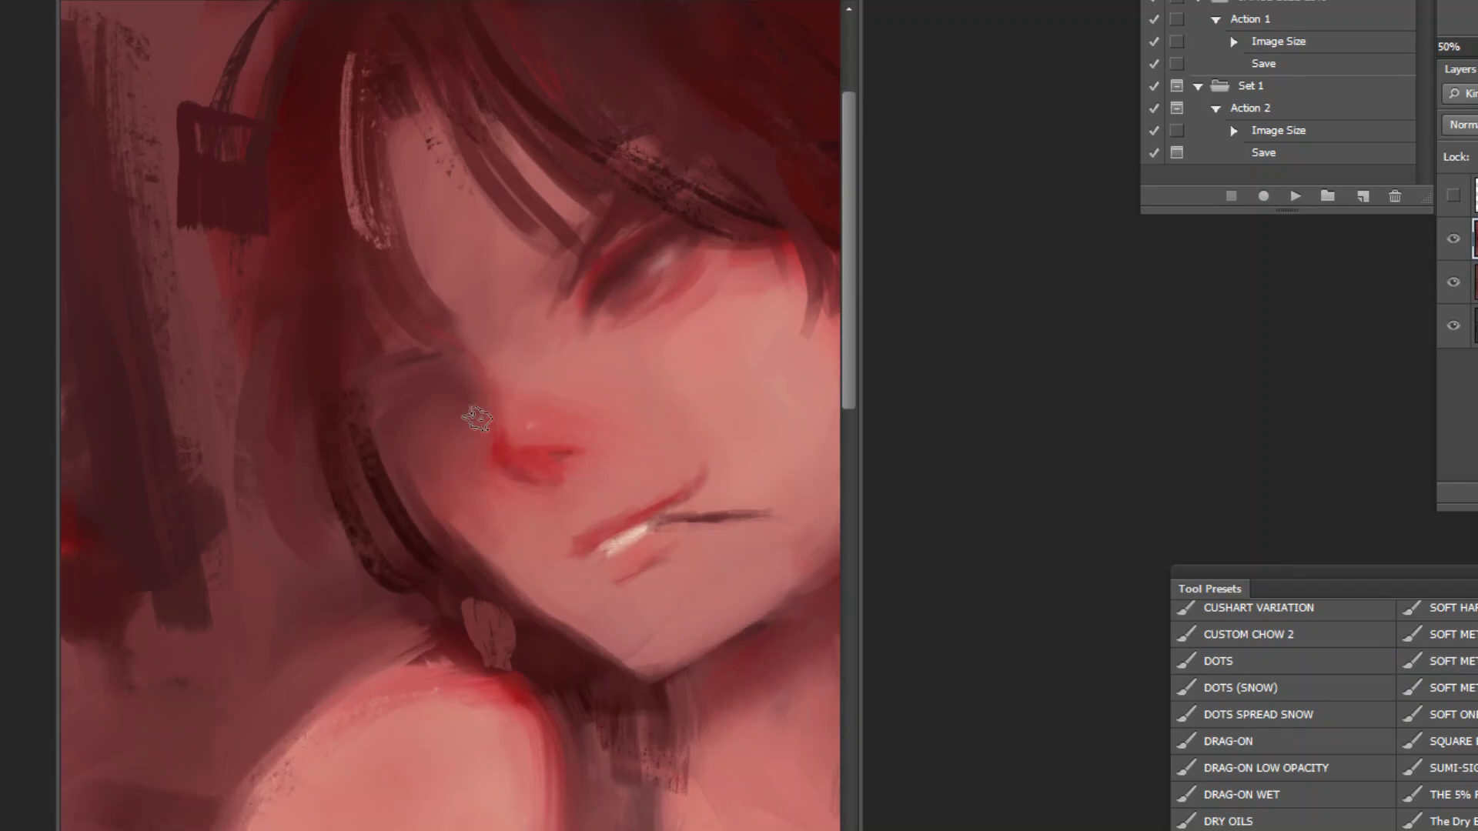
Step: Repaint the dark brow and lid of the shadowed far eye, undoing a stroke and sampling a nearby hair tone
drag(464, 408, 410, 428)
key(ctrl+z)
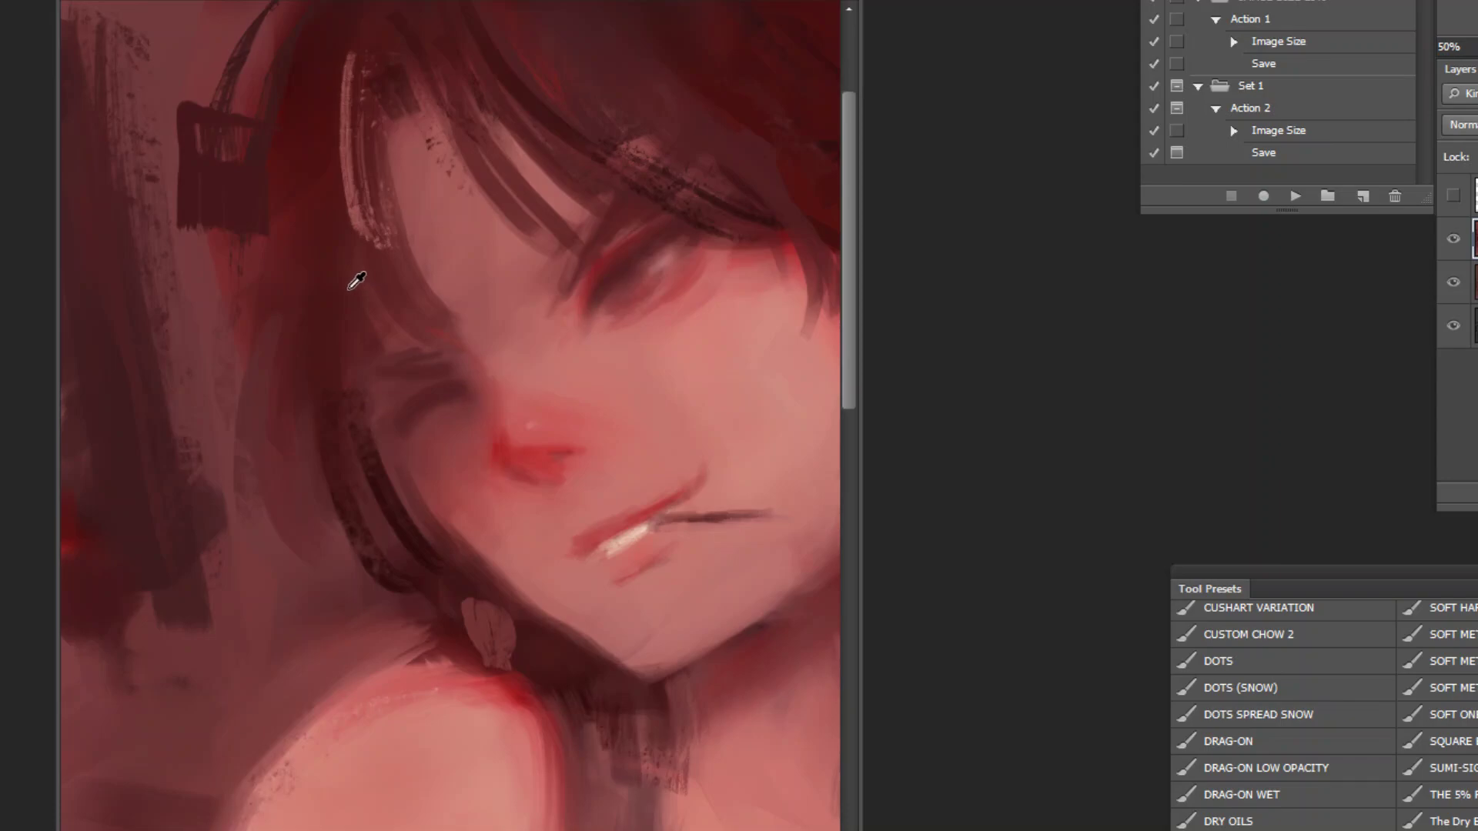
alt+click(454, 300)
Step: Paint over the textured hair lock beside the far cheek with a much larger brush to merge its strands
ctrl+alt+click(687, 198)
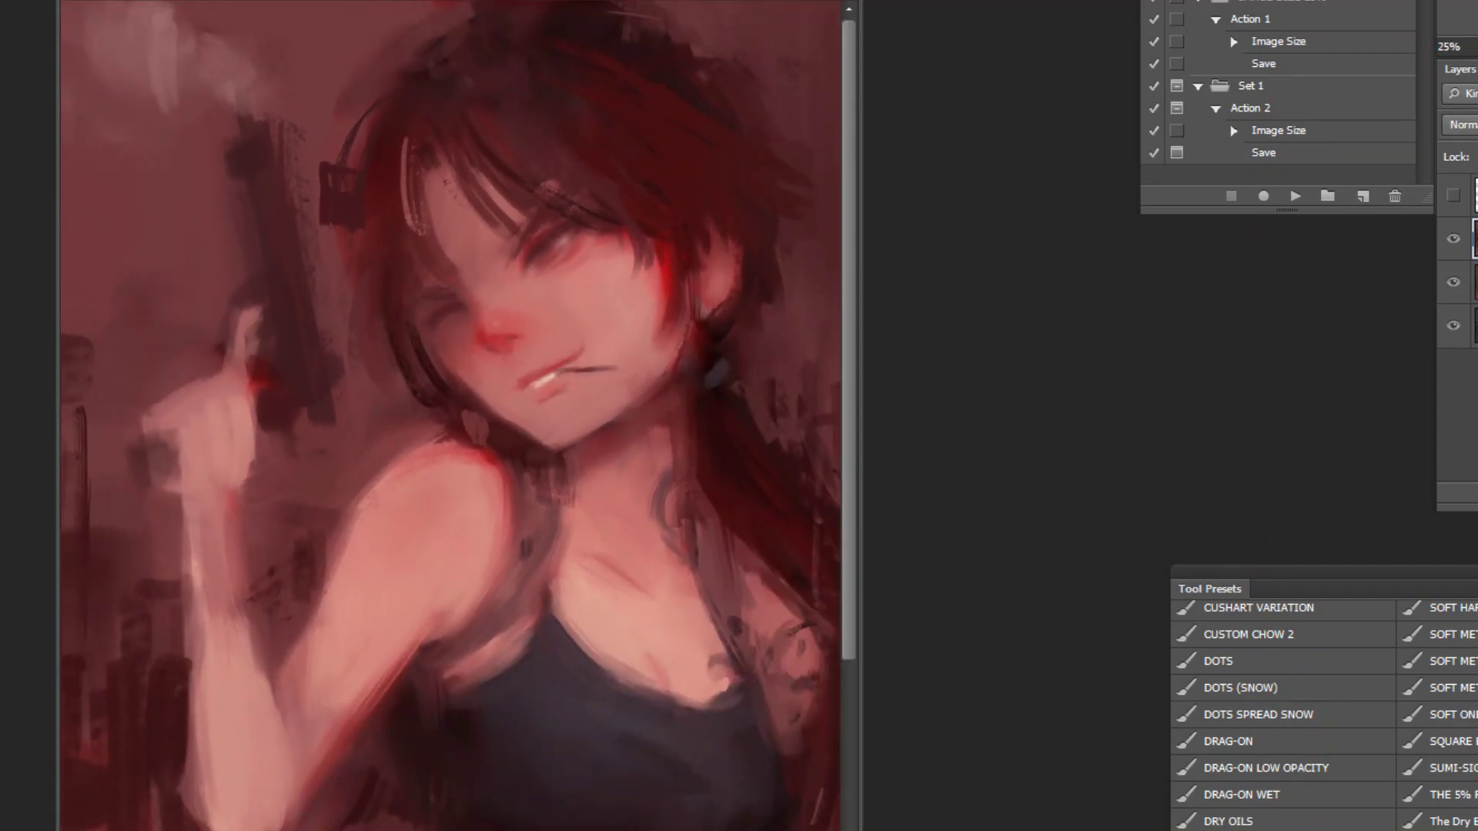
click(210, 196)
key(])
key(])
key(])
key(])
key(])
drag(401, 339, 461, 414)
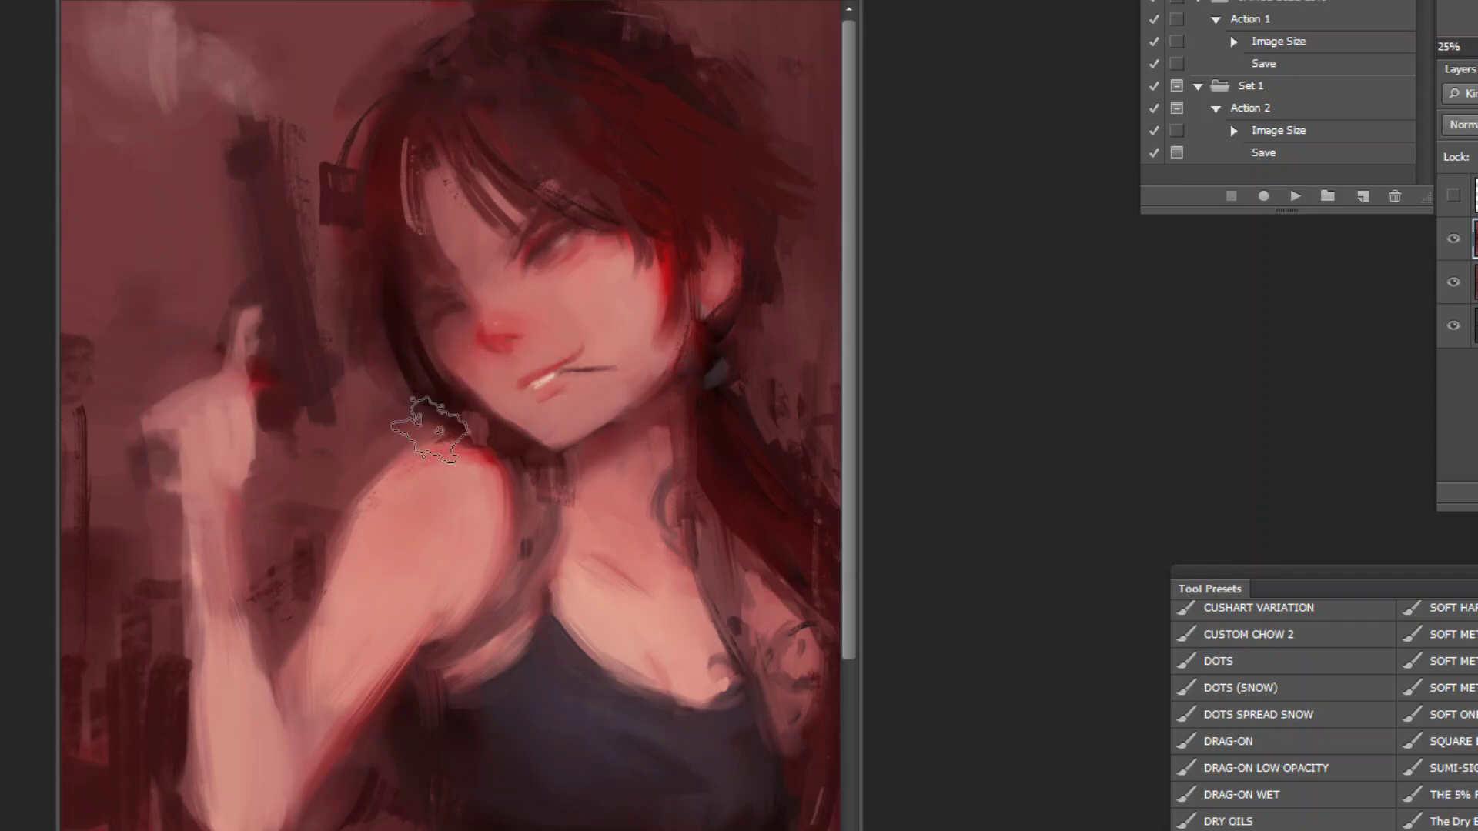
Step: Blend the lock beside the far cheek with the Kyle's Real Oils - Bristly Bob preset, and flip the canvas back
key(ctrl+minus)
key(ctrl+minus)
key(ctrl+minus)
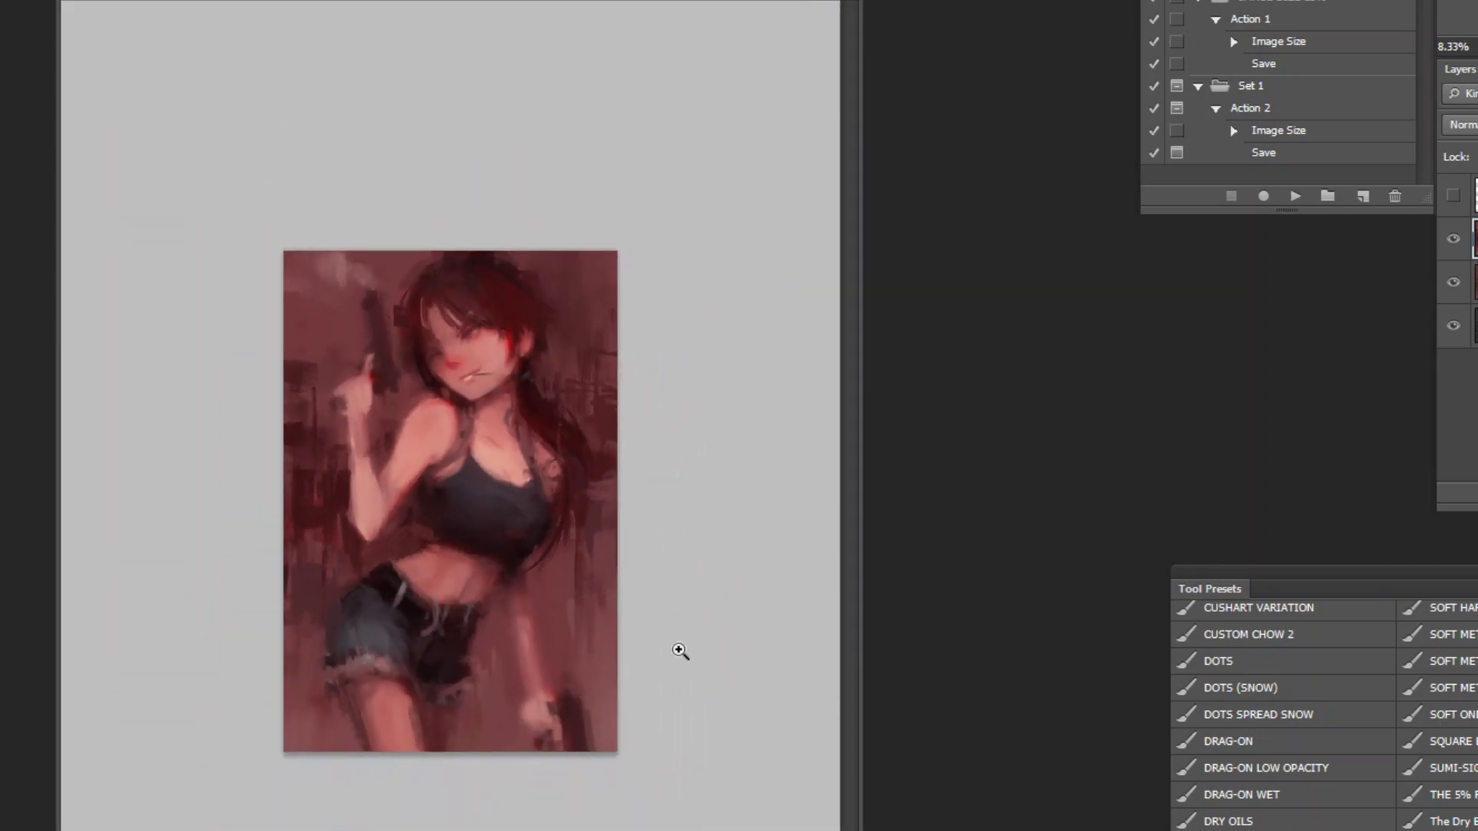
key(ctrl+plus)
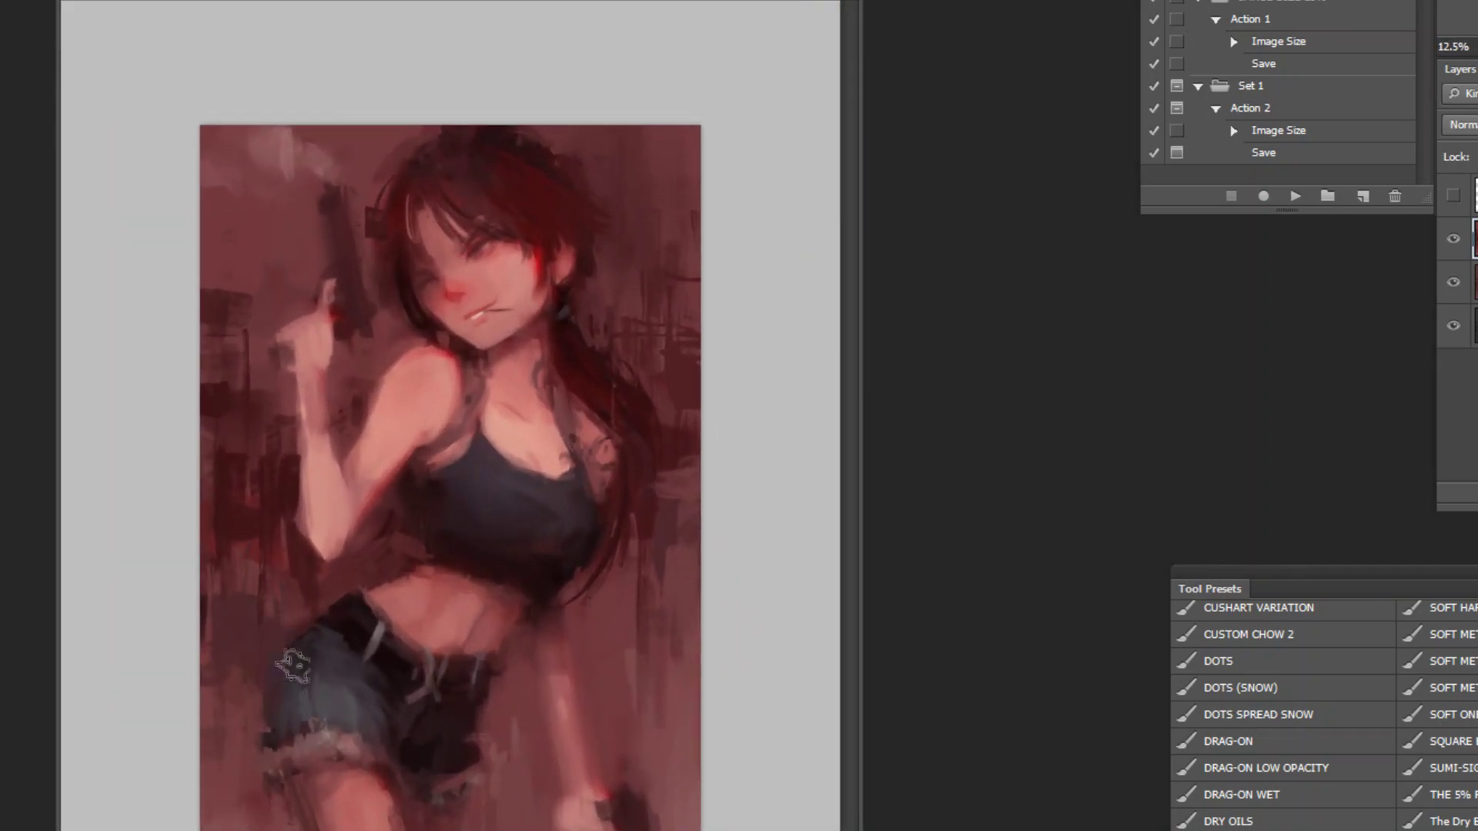
click(449, 118)
click(450, 118)
click(429, 69)
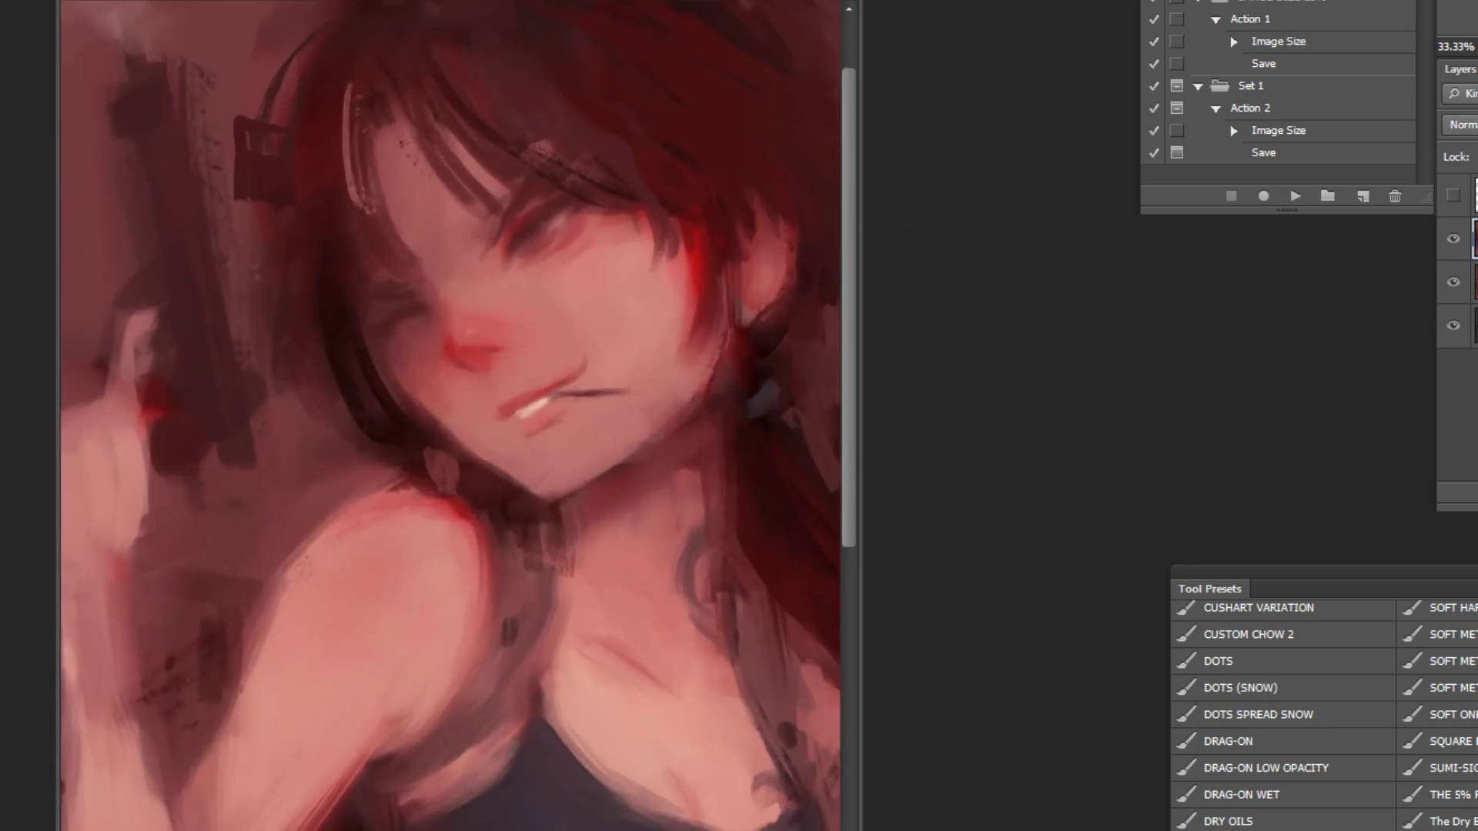
scroll(1324, 716, down, 3)
click(1325, 775)
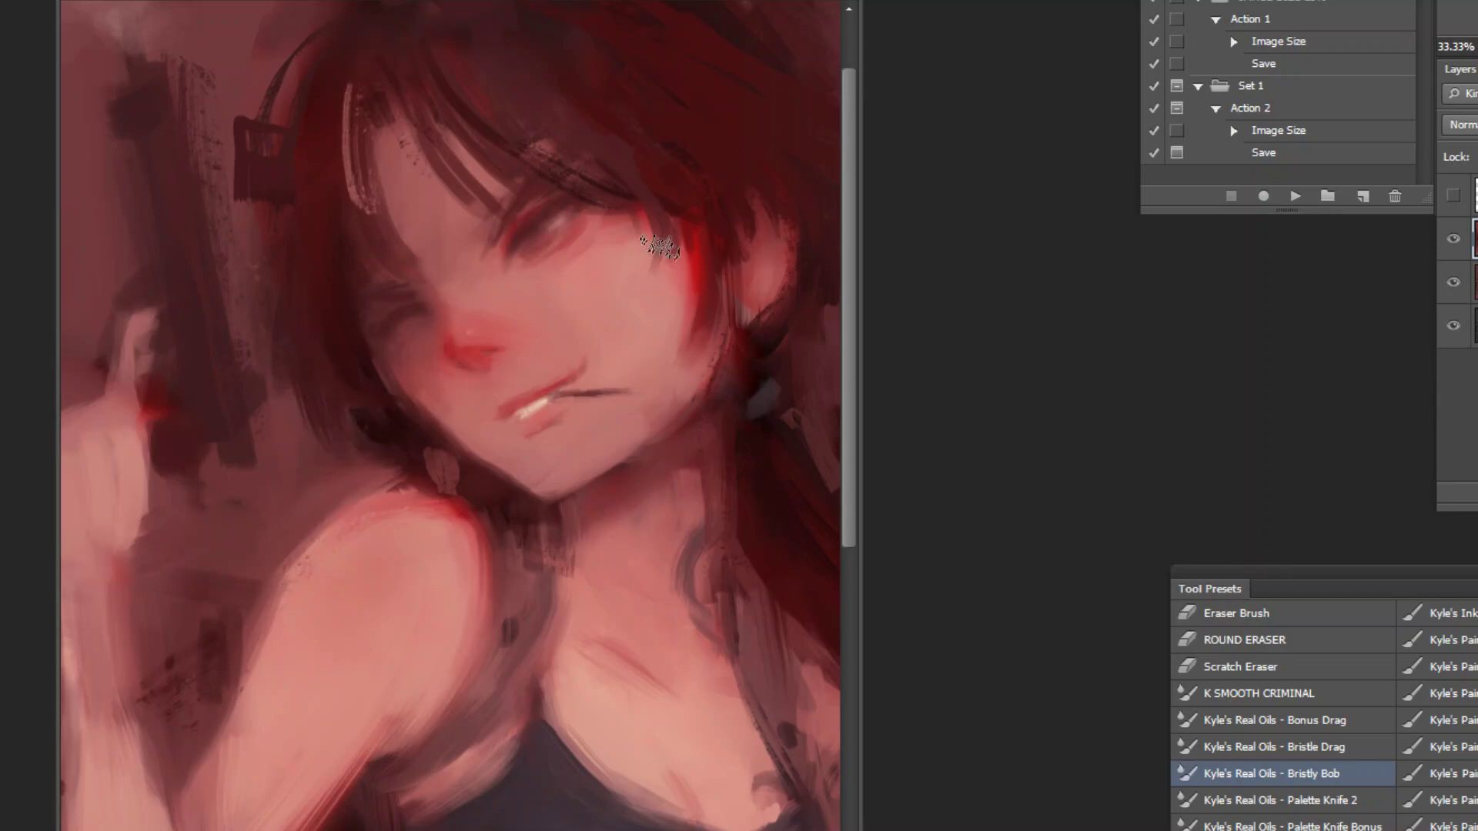
key(z)
alt+click(753, 208)
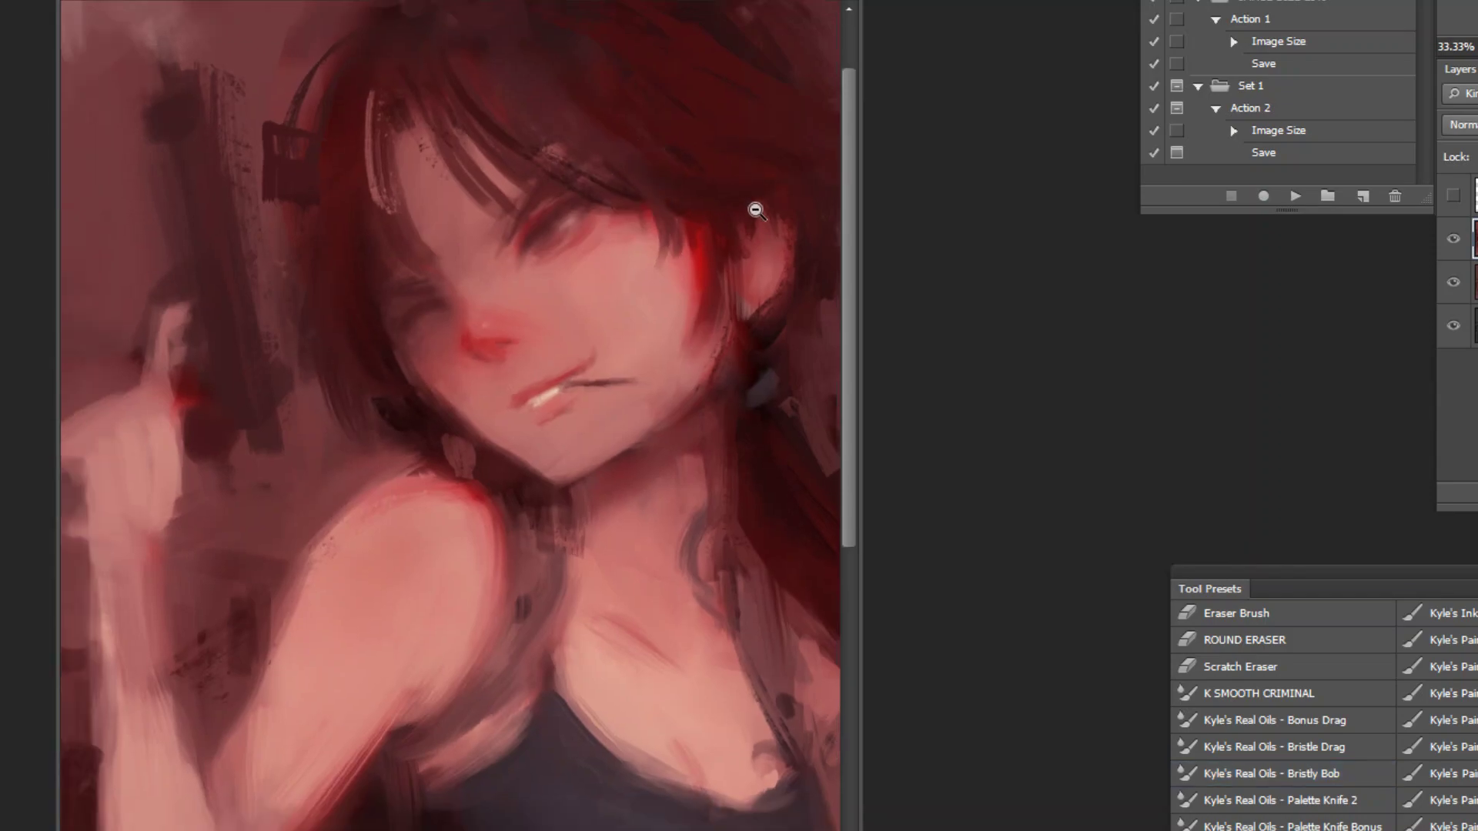
alt+click(666, 247)
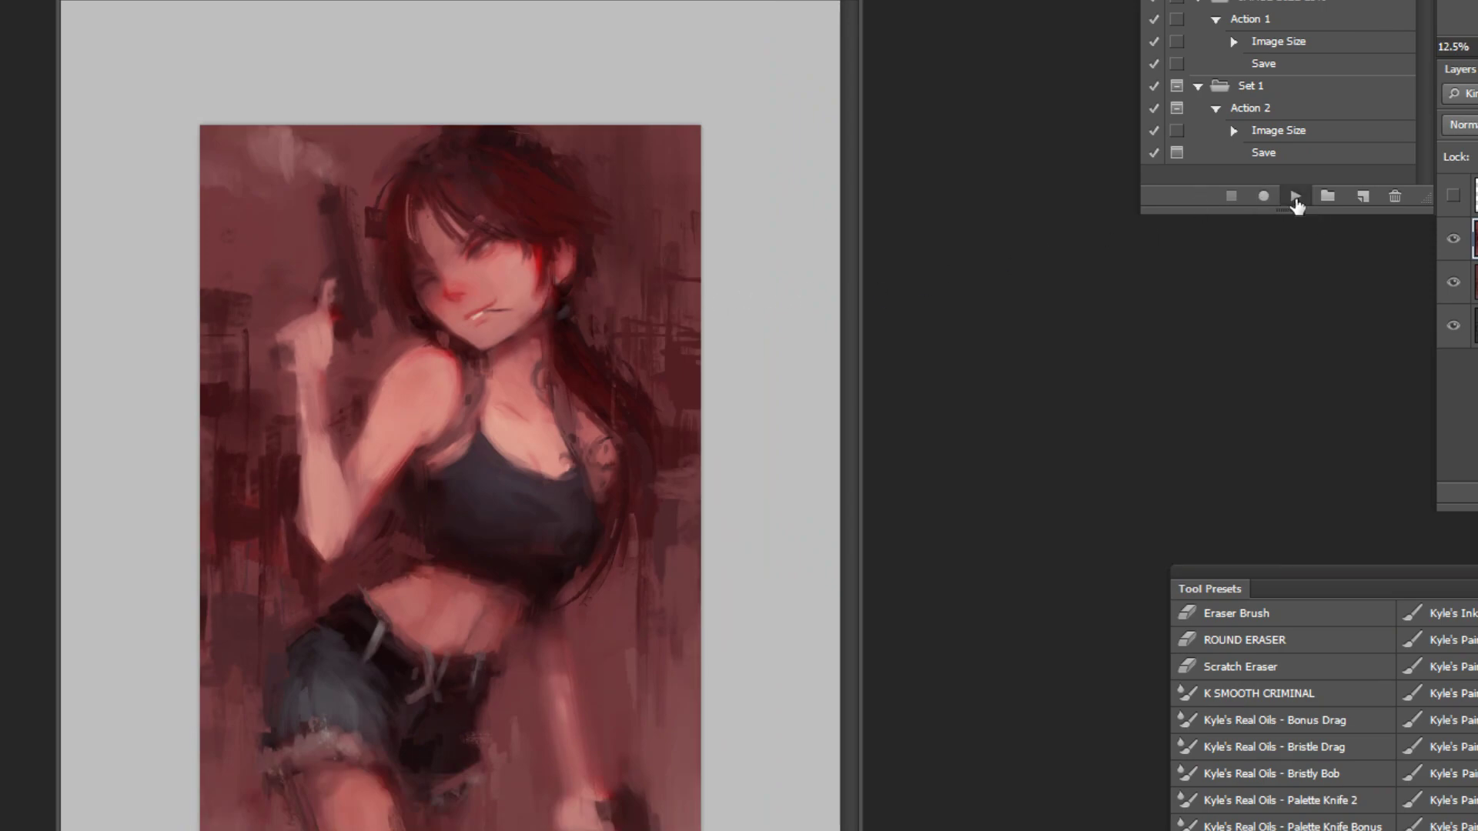
click(1296, 199)
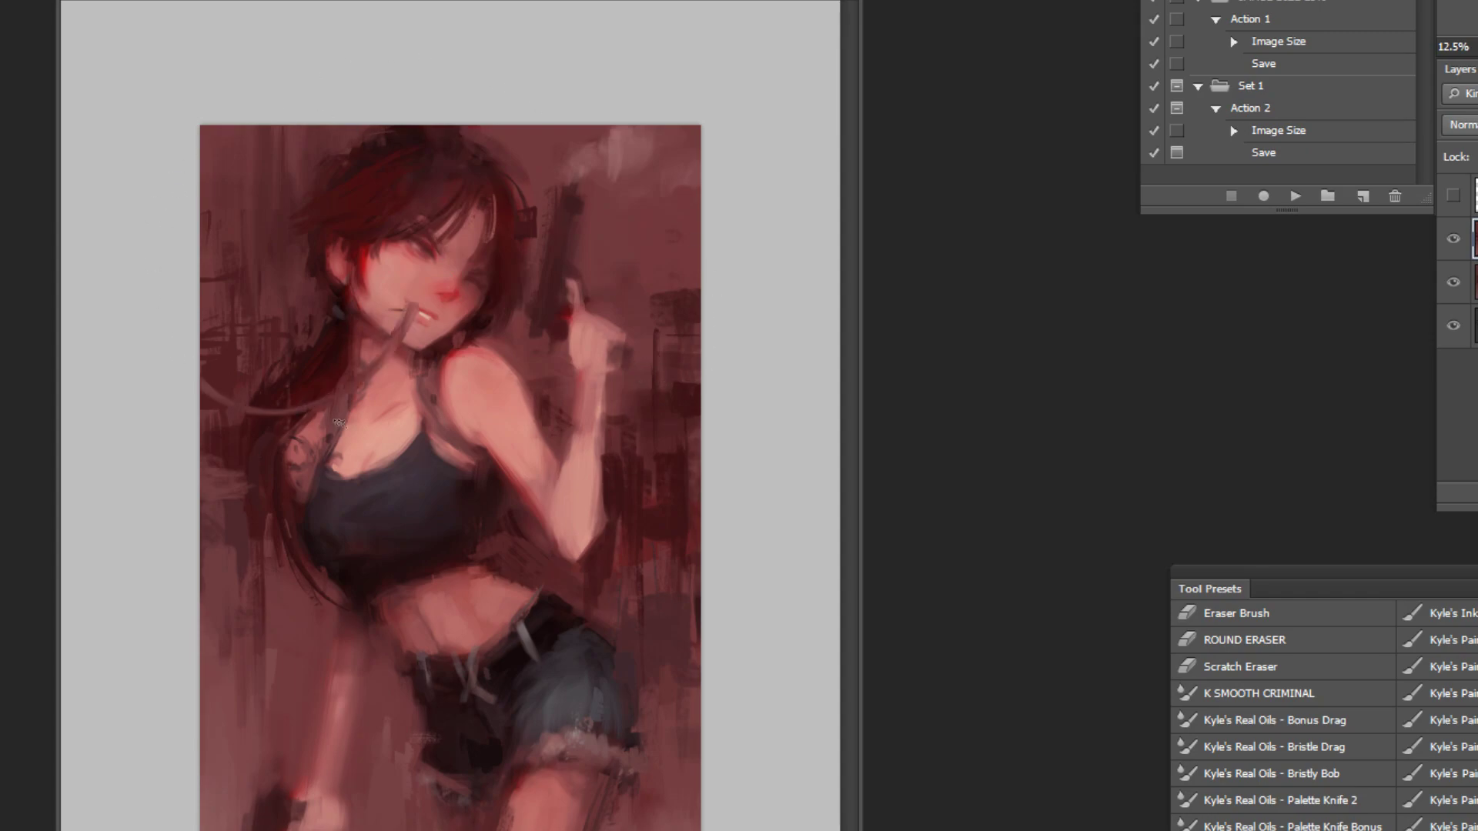
mouse_move(166, 422)
mouse_down()
mouse_move(382, 275)
mouse_move(247, 89)
mouse_up()
mouse_move(159, 270)
mouse_down()
mouse_move(322, 427)
mouse_move(330, 146)
mouse_up()
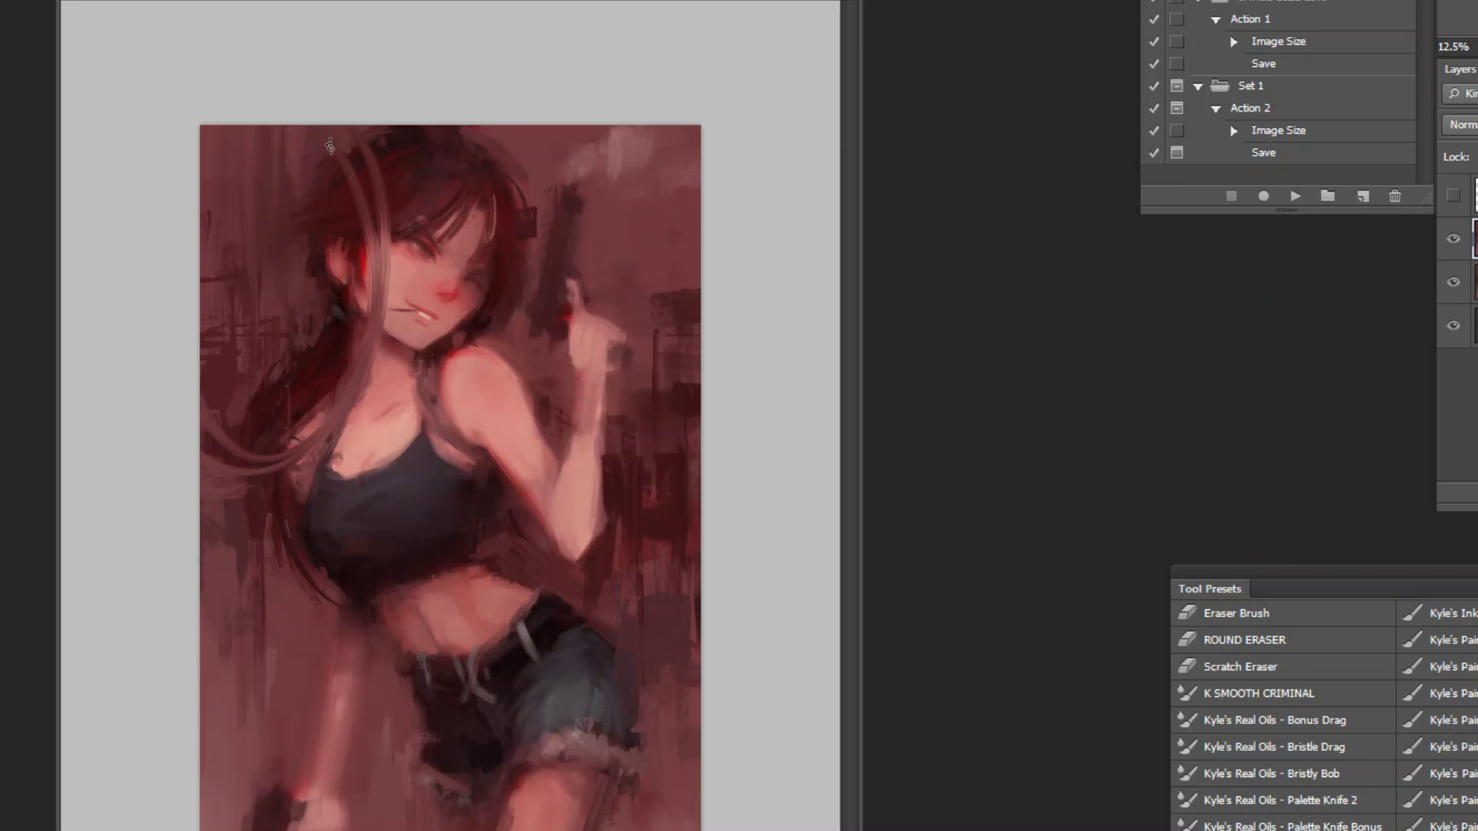
key(ctrl+z)
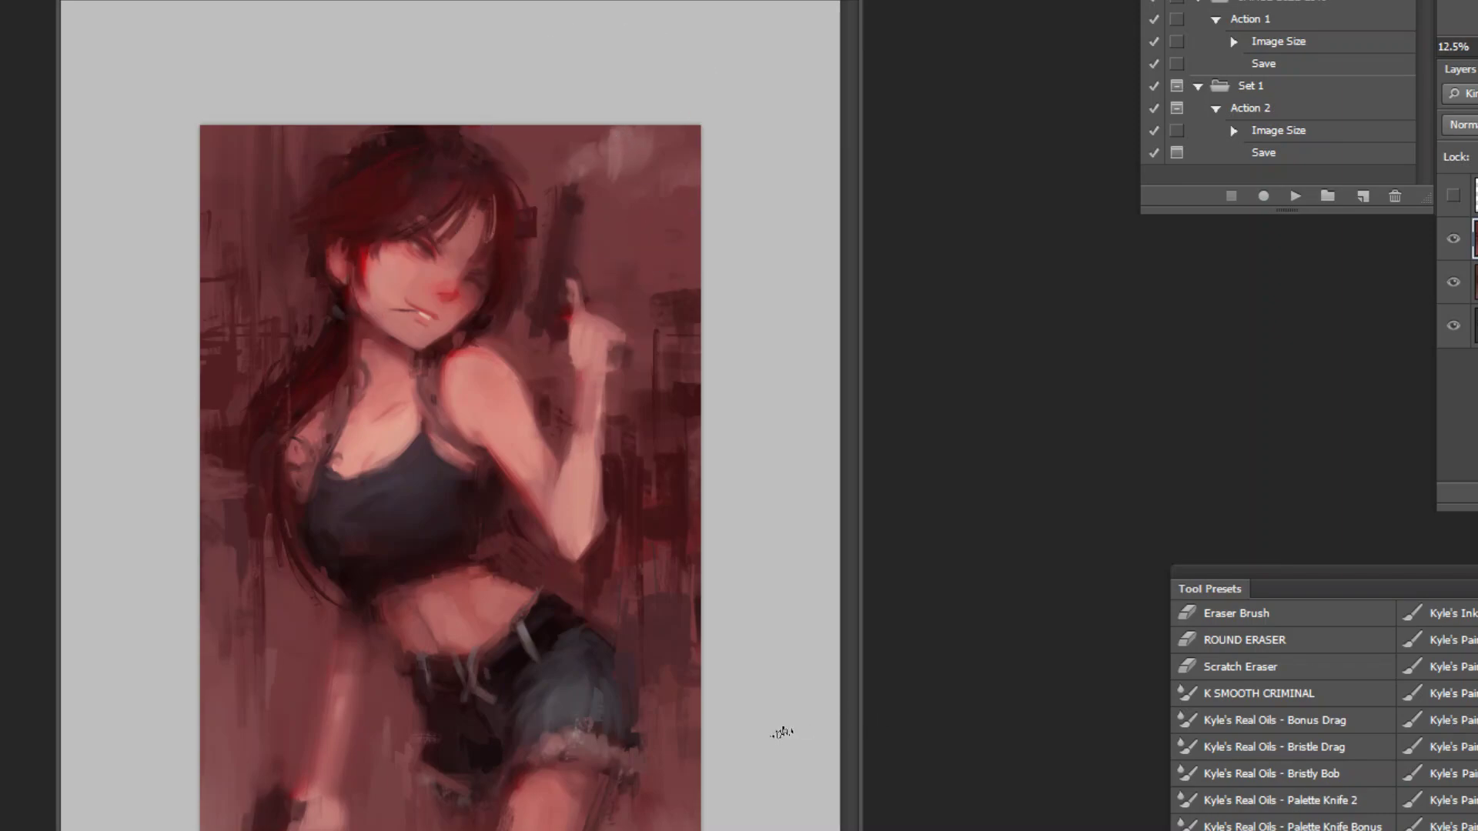
Step: Brush a sampled tone over the upper background beside the hair with an enlarged DRAG-ON brush preset, undoing the first small stroke
alt+click(247, 185)
scroll(1278, 793, down, 10)
click(1259, 680)
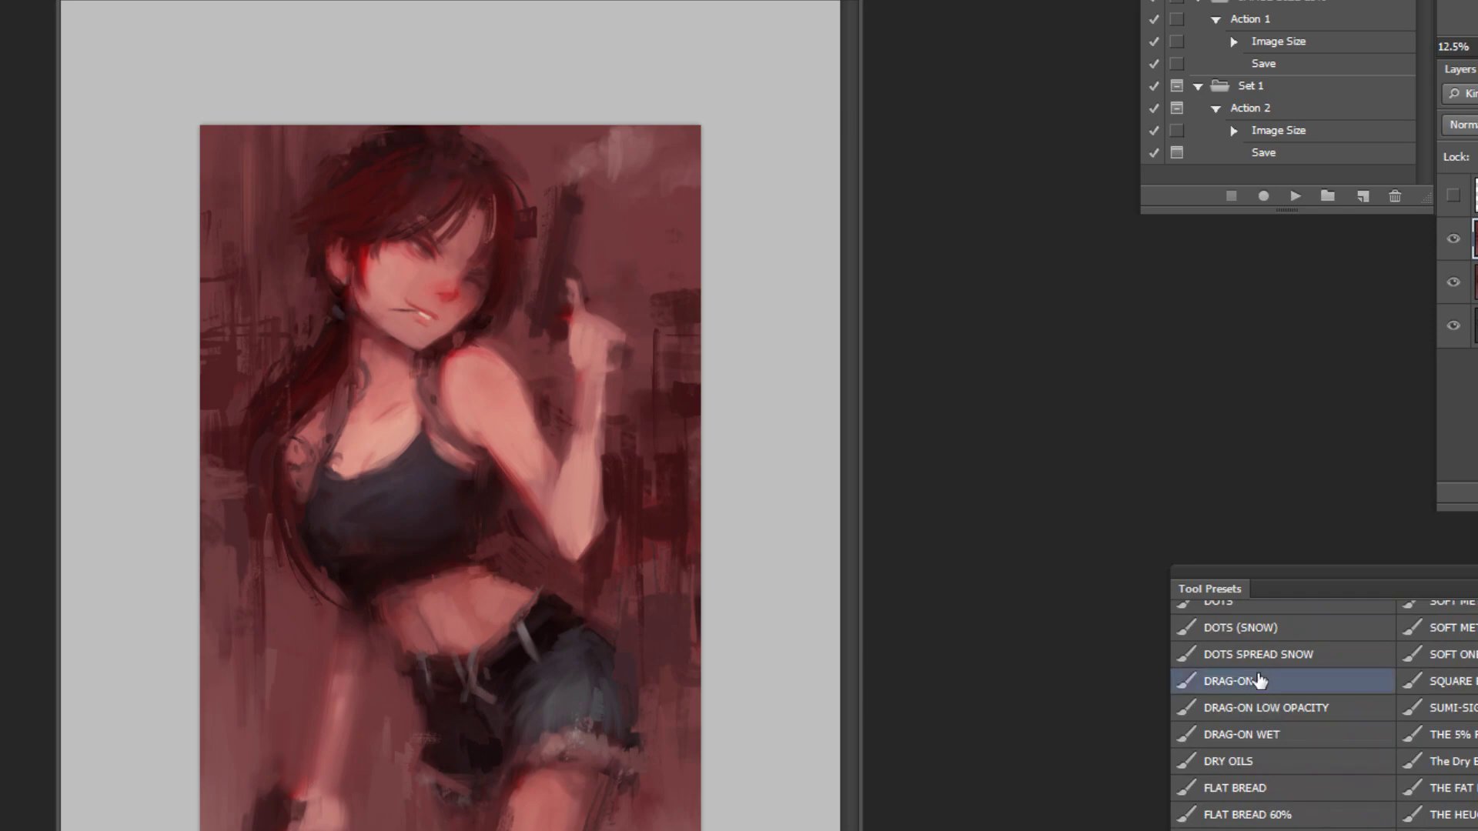
mouse_move(245, 168)
mouse_down()
mouse_move(254, 199)
mouse_move(260, 150)
mouse_up()
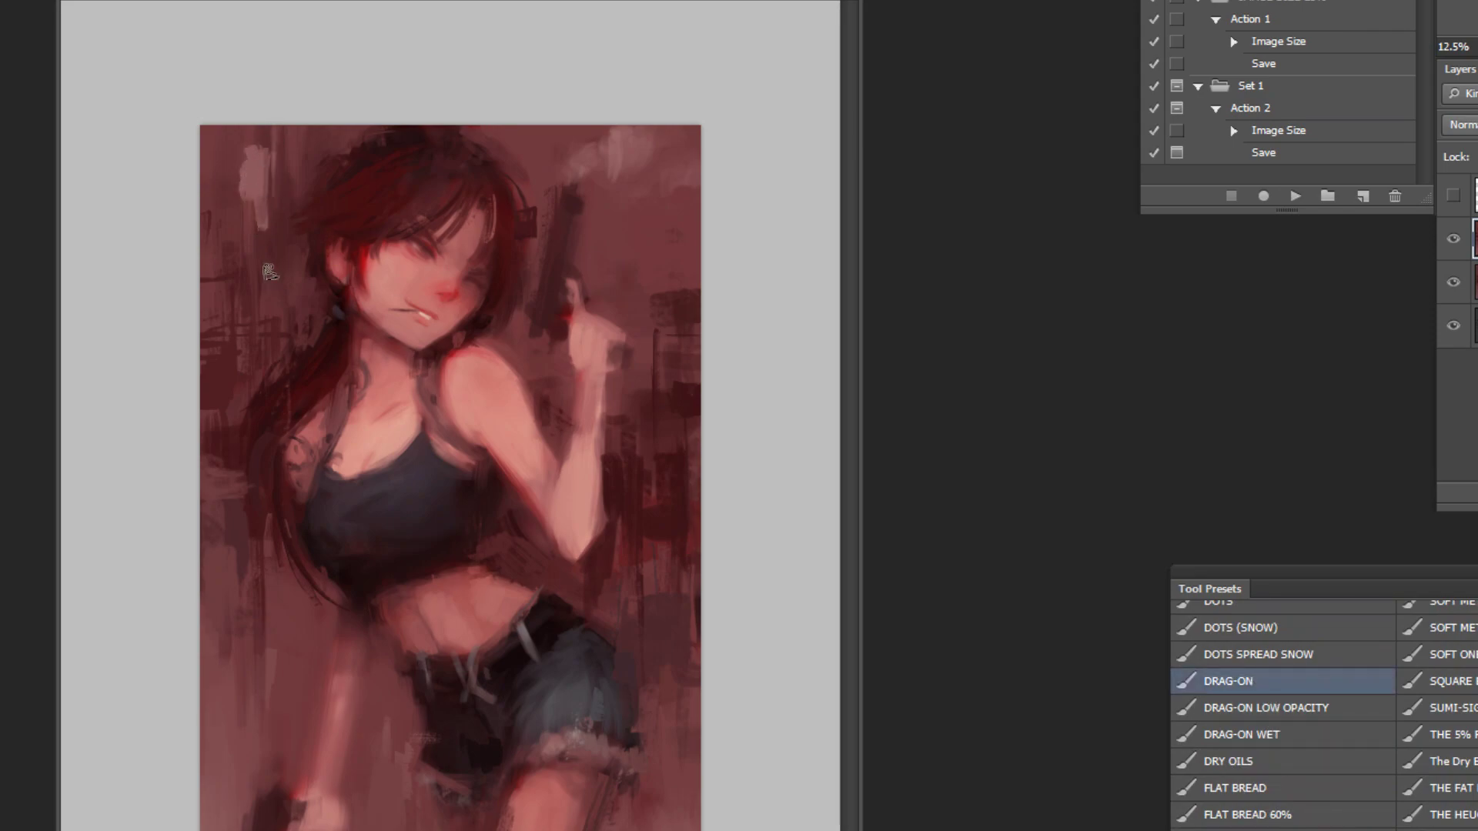
key(ctrl+z)
key(])
key(])
key(])
key(])
key(])
mouse_move(226, 116)
mouse_down()
mouse_move(257, 263)
mouse_move(250, 314)
mouse_up()
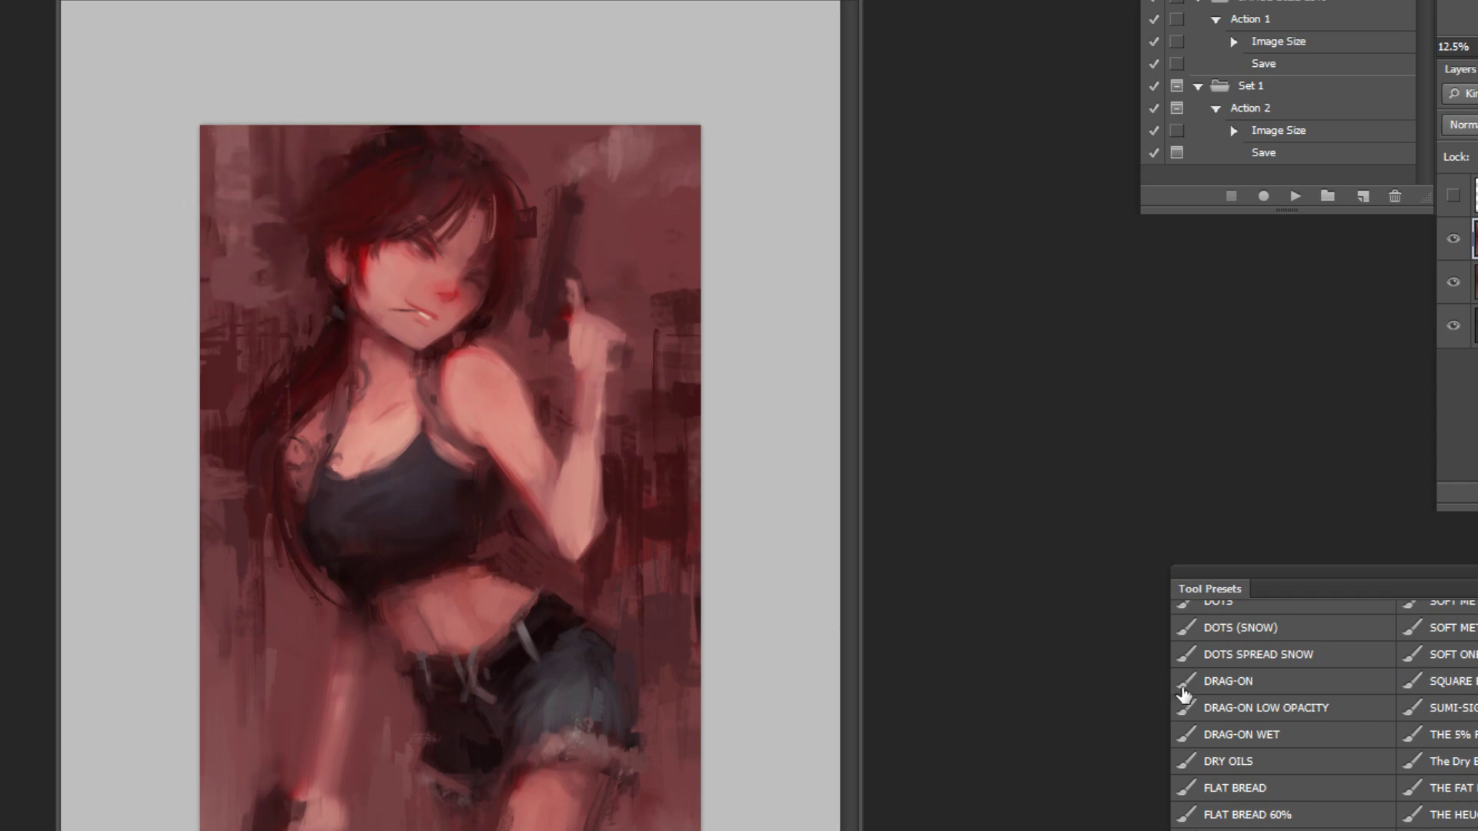
Step: Paint vertical strokes over the background beside the hair with the FLAT BREAD preset, and flip the canvas horizontally
click(1259, 786)
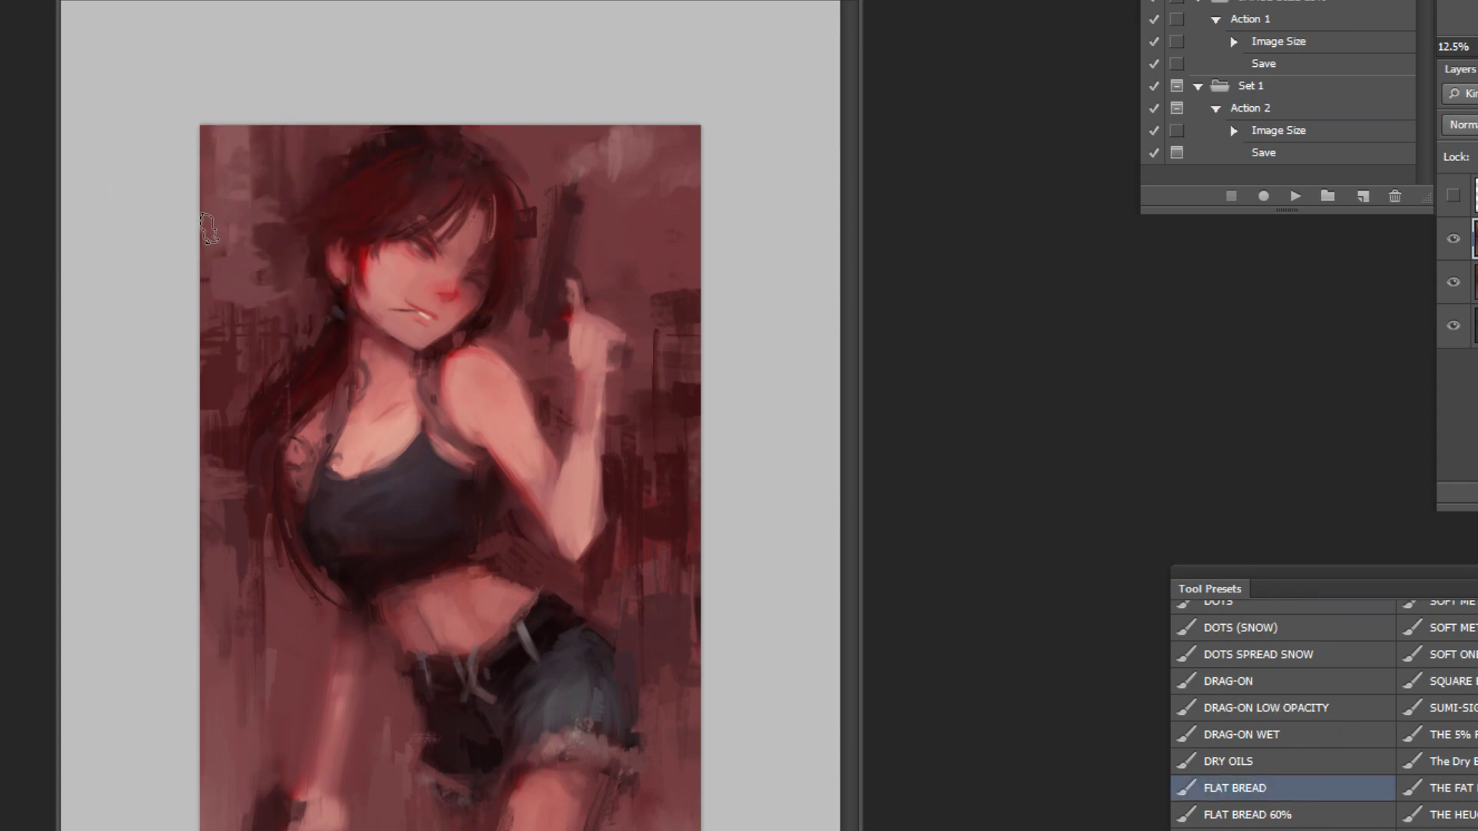
drag(233, 163, 240, 293)
drag(247, 153, 247, 271)
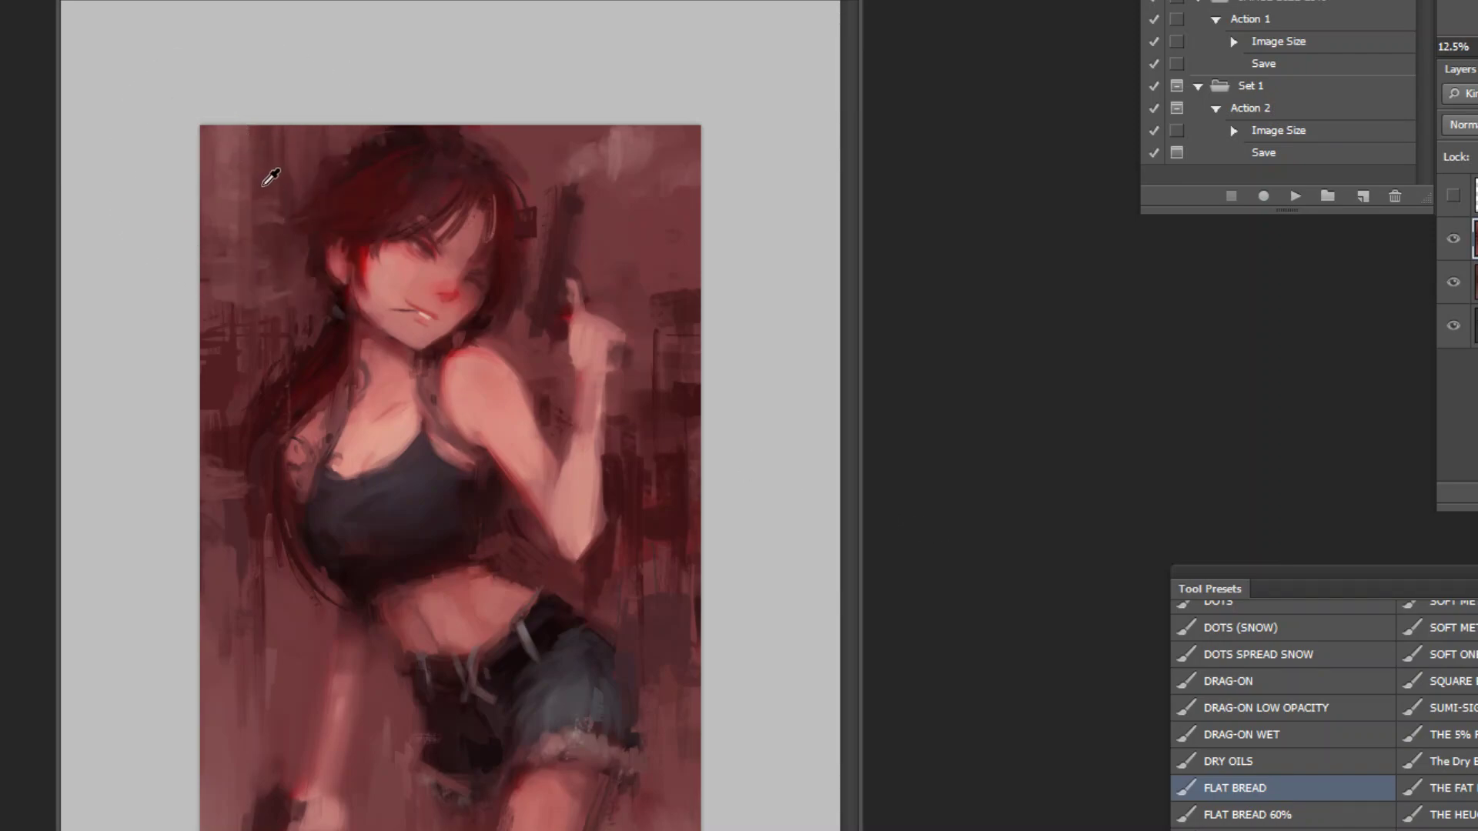
click(1290, 201)
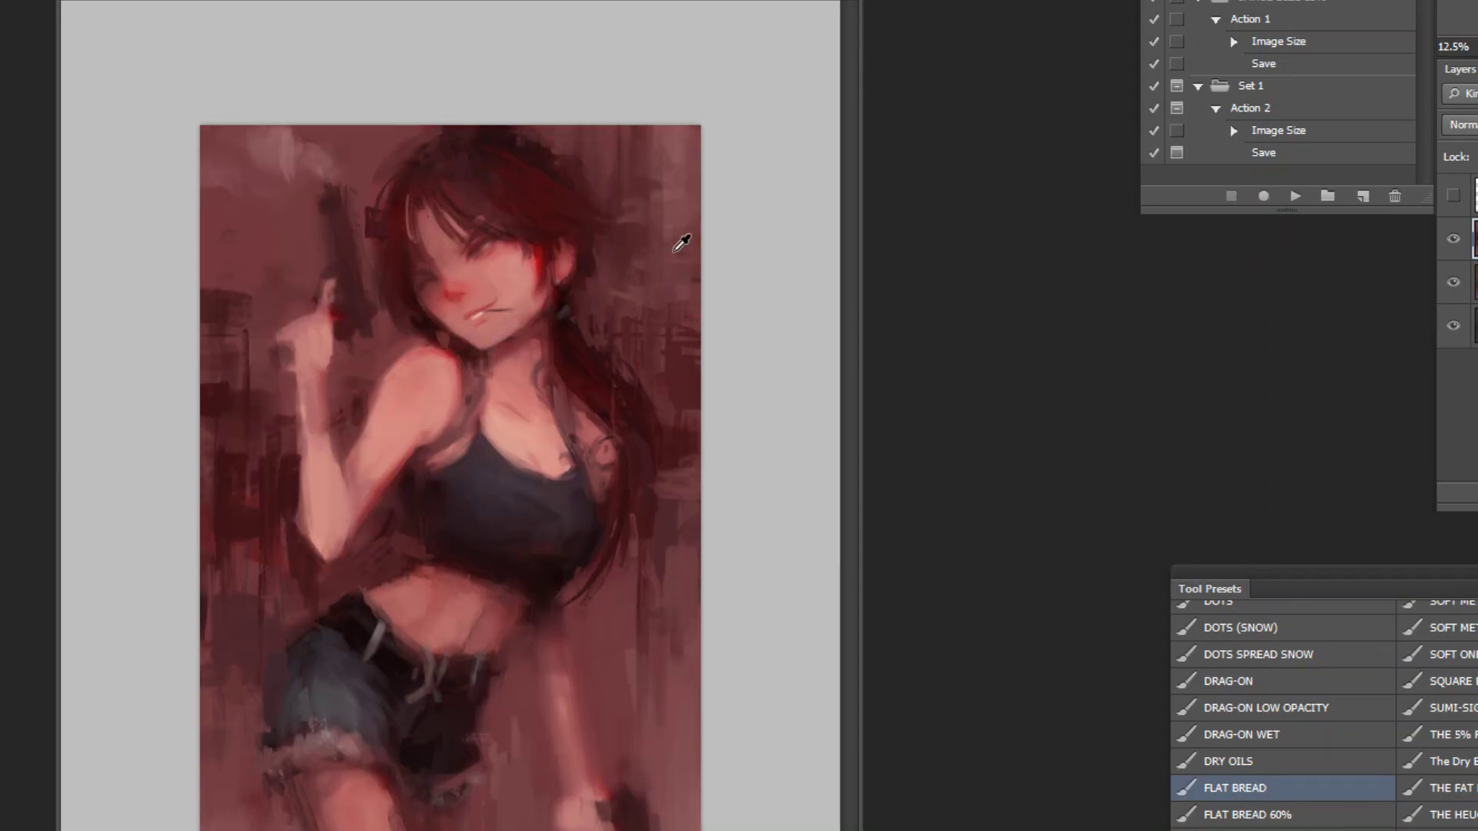
Step: Paint short strokes around the raised gun to vary the background and tone down the pale smoke above the muzzle
drag(270, 258, 272, 288)
drag(240, 234, 234, 285)
click(288, 341)
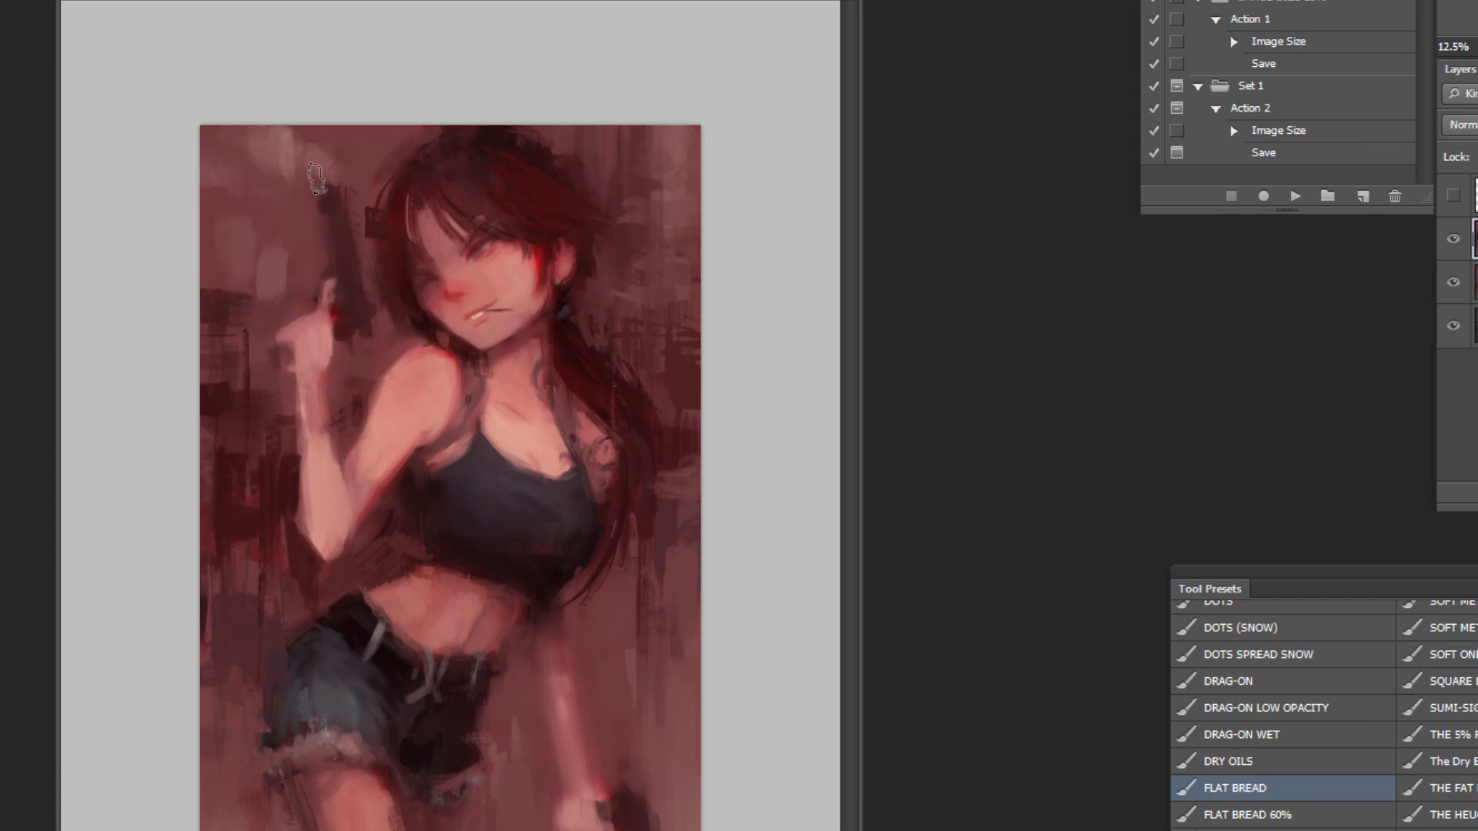
drag(290, 179, 266, 123)
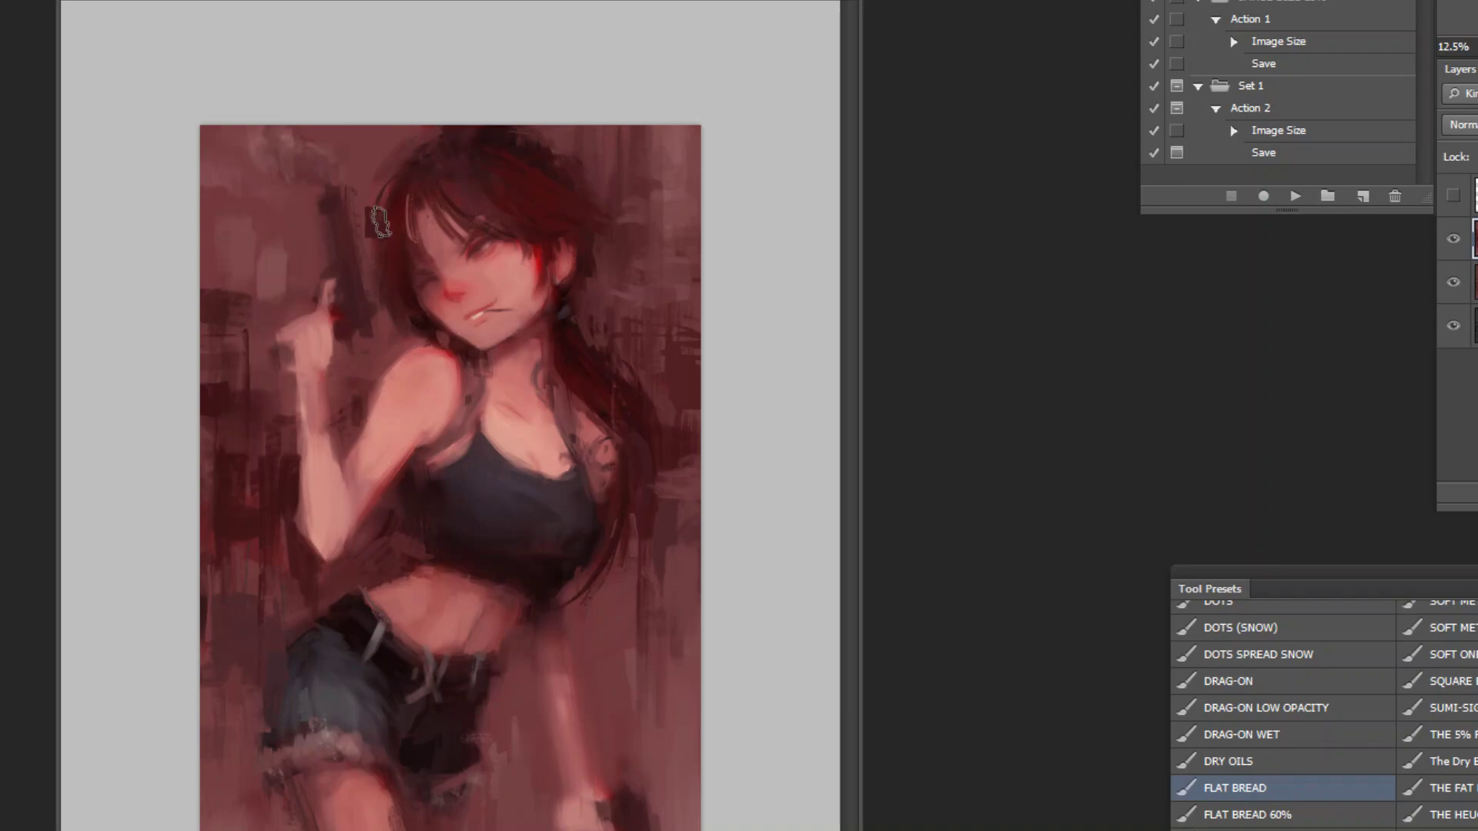
click(259, 147)
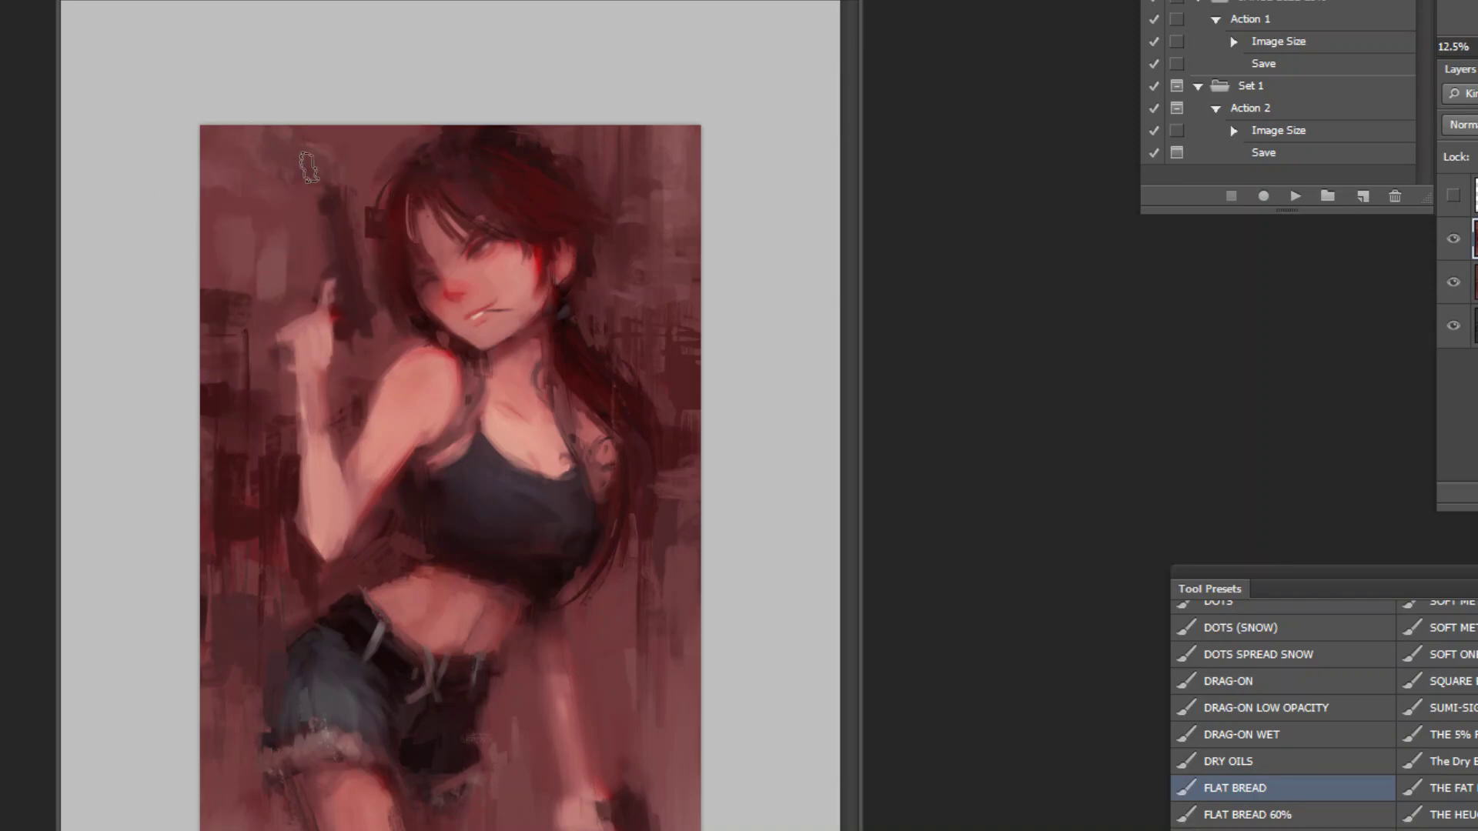
drag(293, 262, 293, 296)
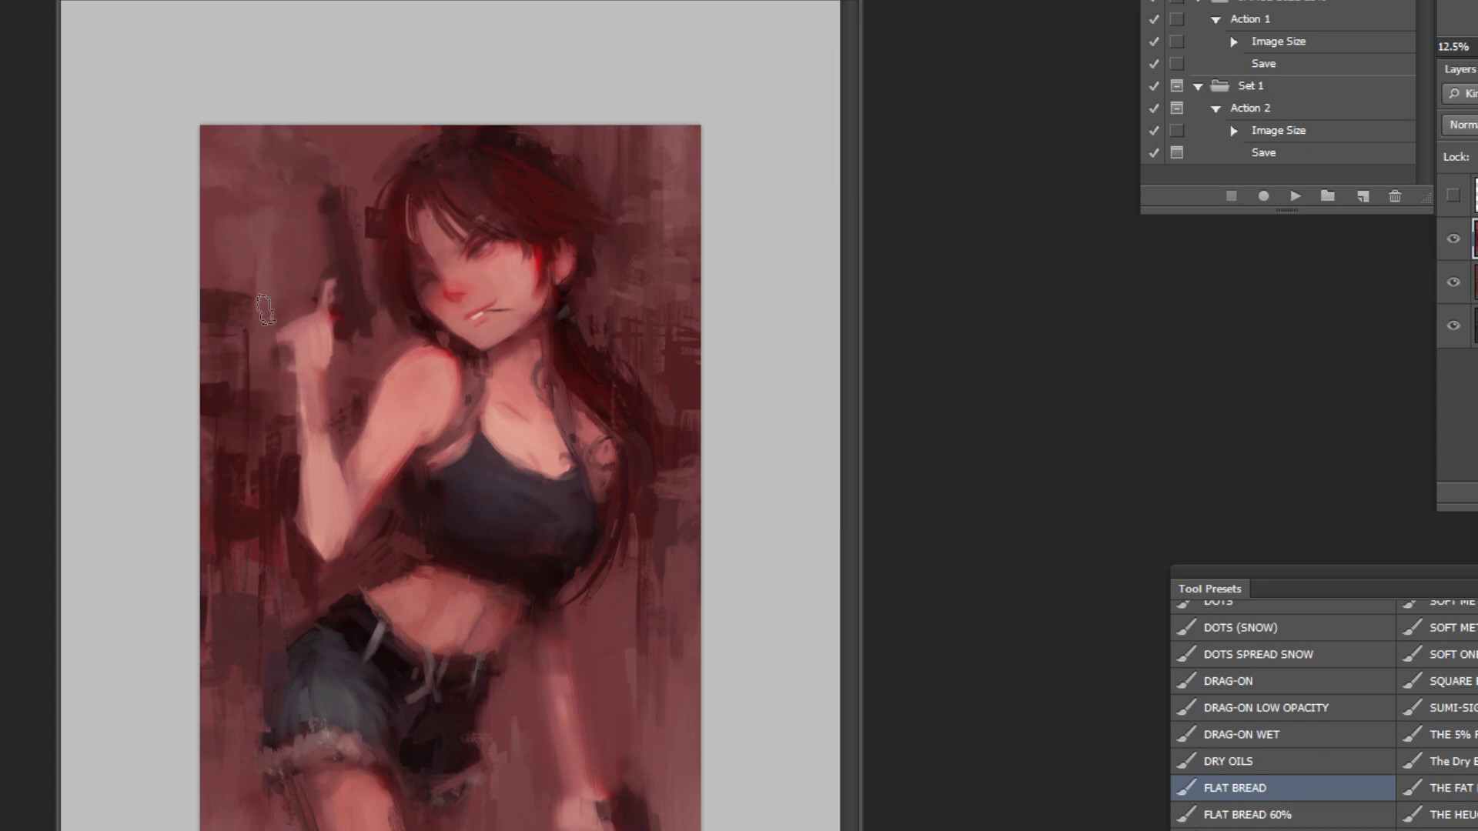
Step: Rework the background around the raised hand with a tone sampled beside the forearm and a larger brush, and flip the canvas back
alt+click(363, 394)
key(bracketright)
key(bracketright)
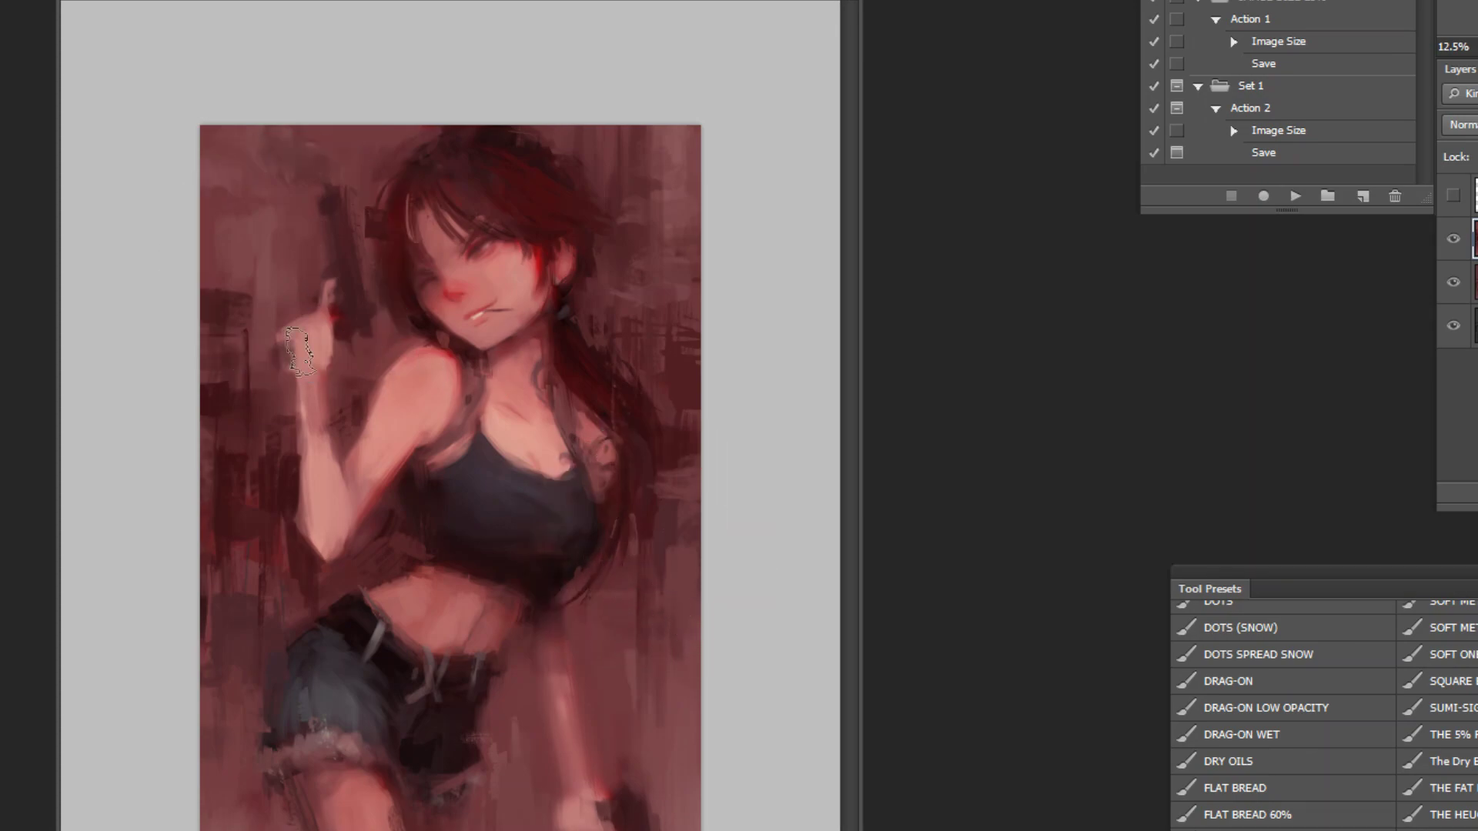
click(1305, 195)
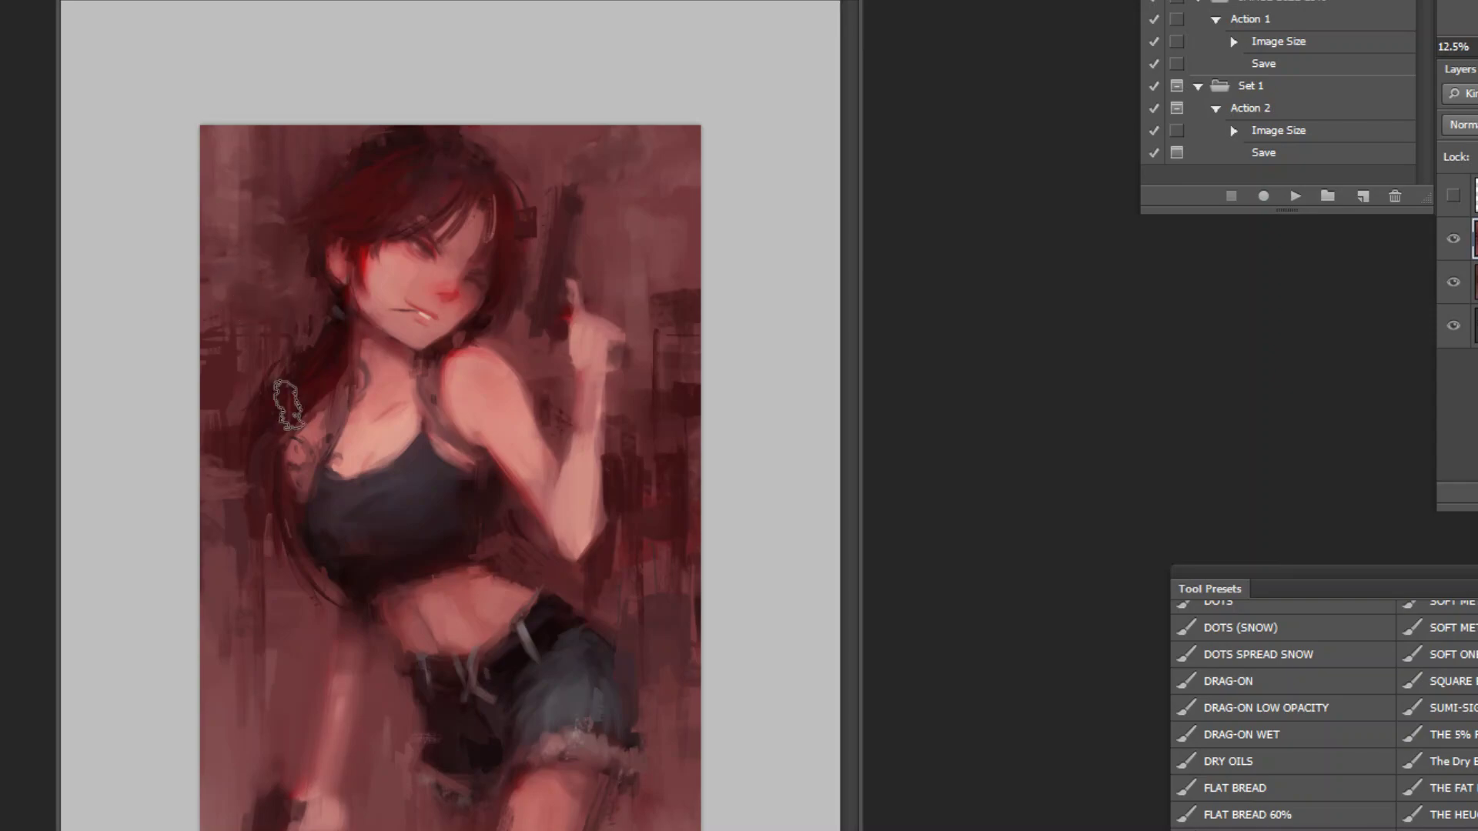
Step: Smooth the underside of the raised upper arm and the rounded shoulder with a sampled skin tone and a larger brush
key(ctrl+minus)
key(ctrl+plus)
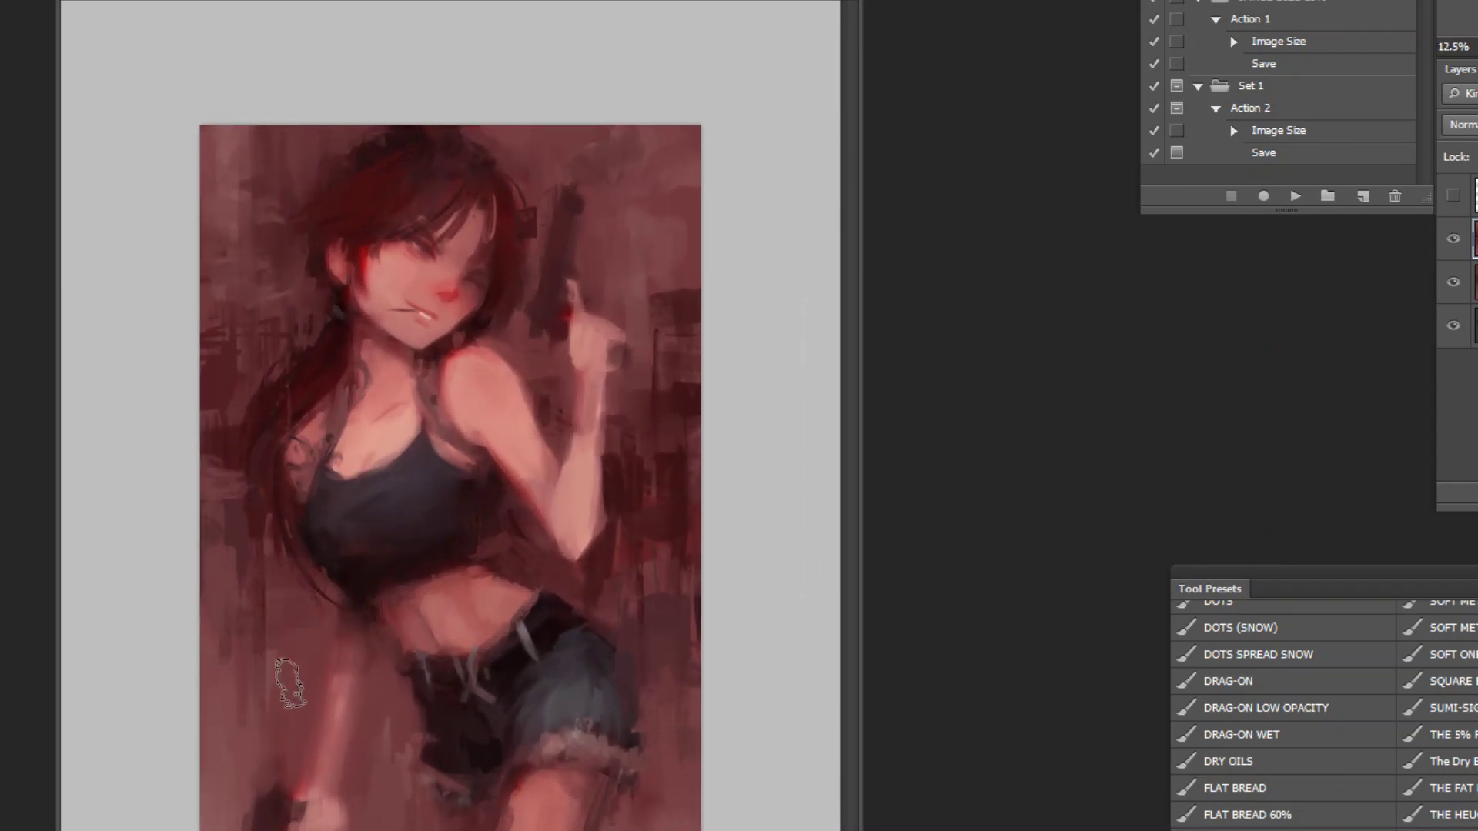
ctrl+click(458, 291)
click(458, 292)
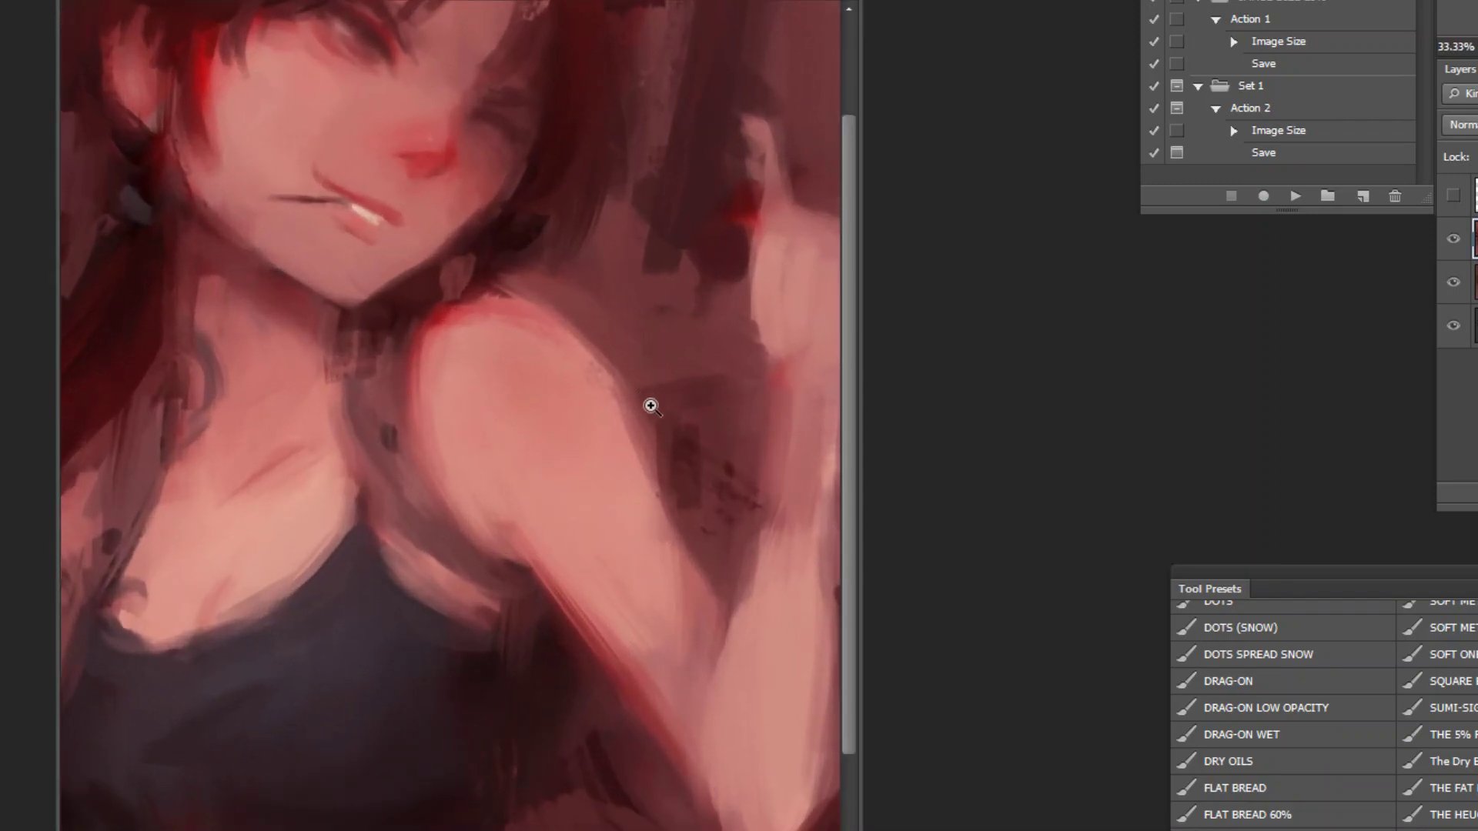
drag(670, 732, 646, 693)
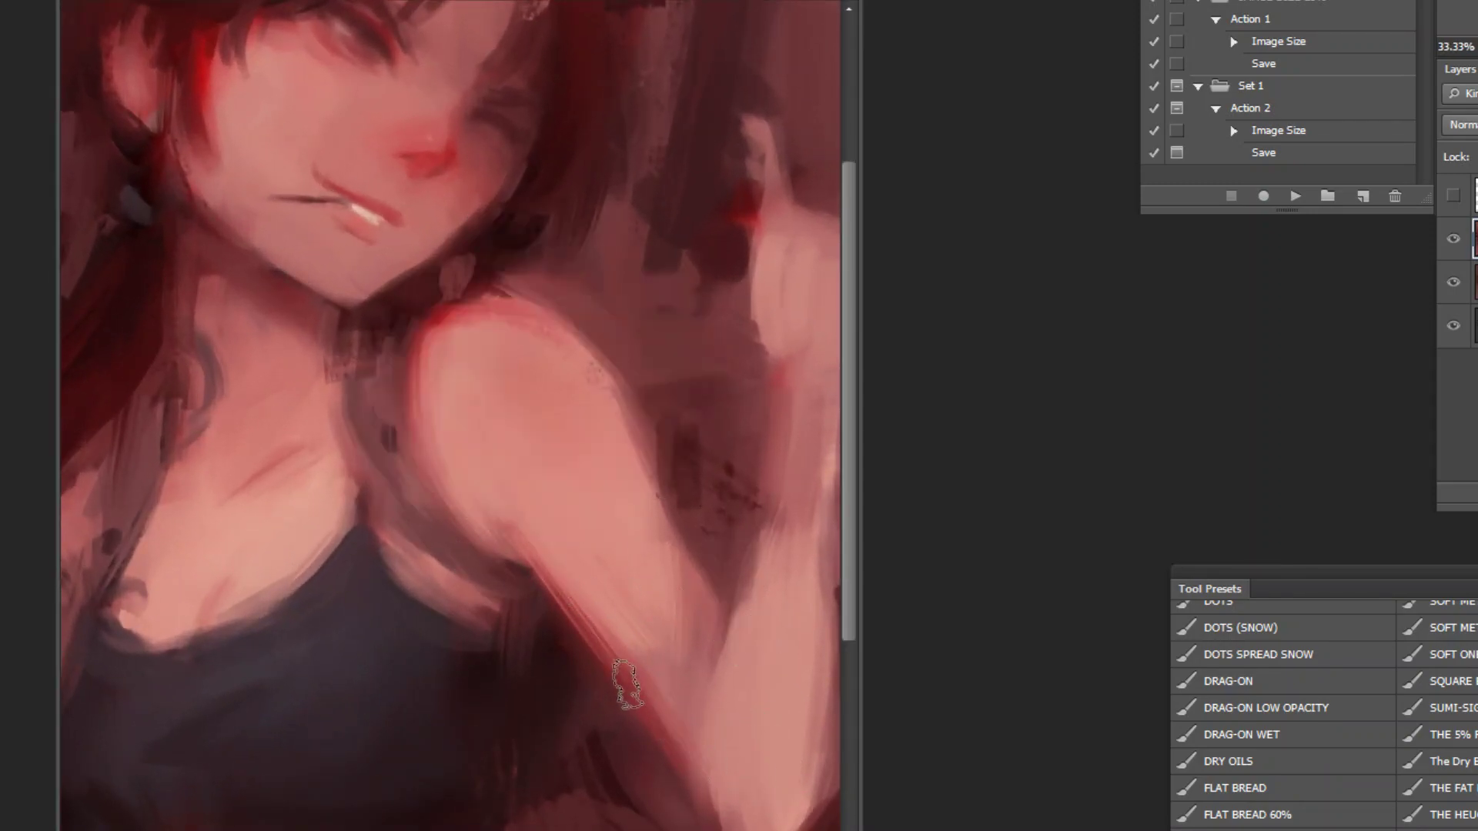
alt+click(542, 360)
key(])
key(])
mouse_move(495, 346)
mouse_down()
mouse_move(541, 360)
mouse_move(505, 326)
mouse_move(587, 389)
mouse_up()
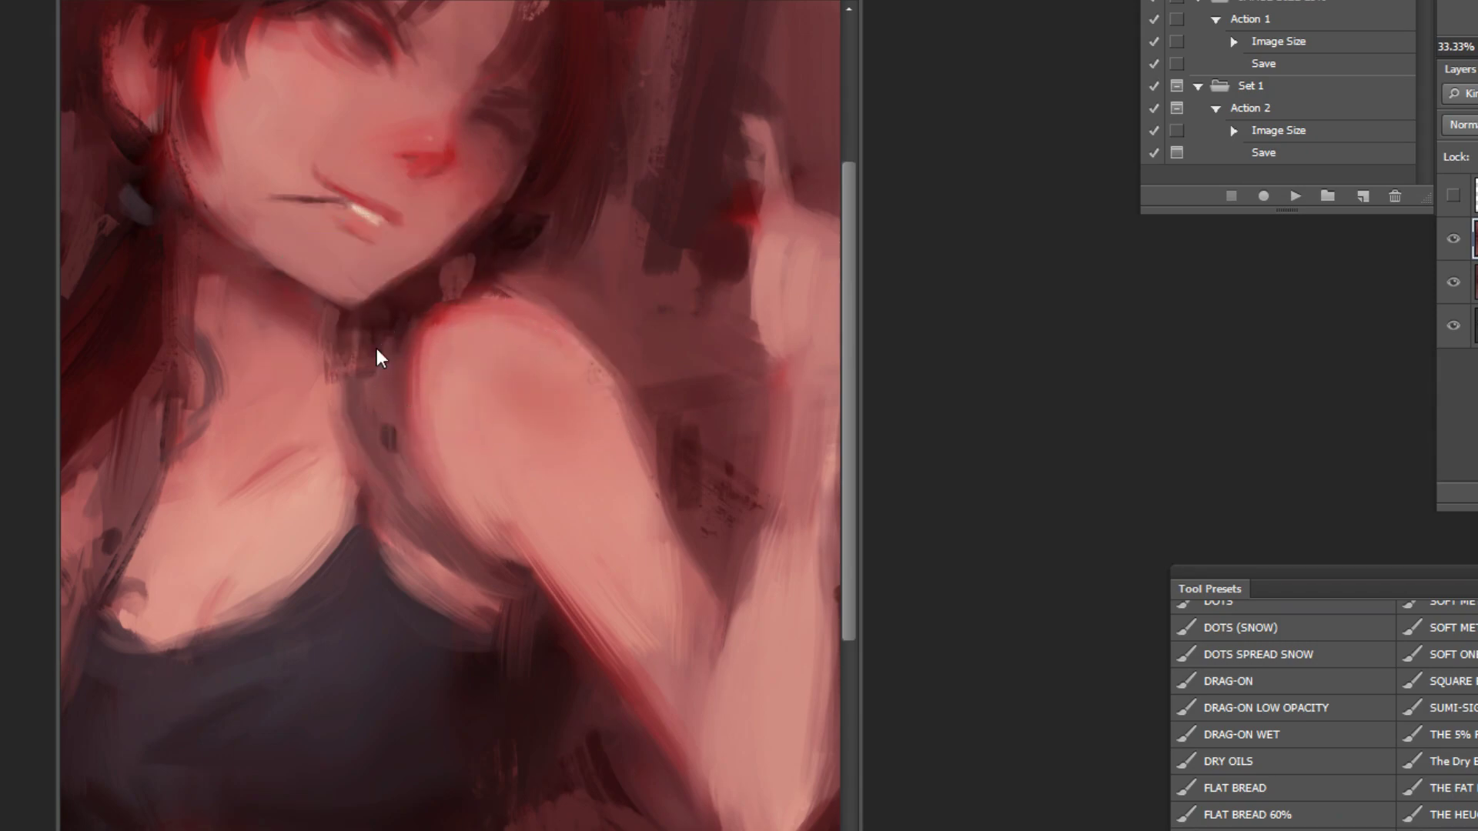
Step: Blend the neck's shadow edge beside the dark strap and check the whole figure
drag(318, 468, 350, 406)
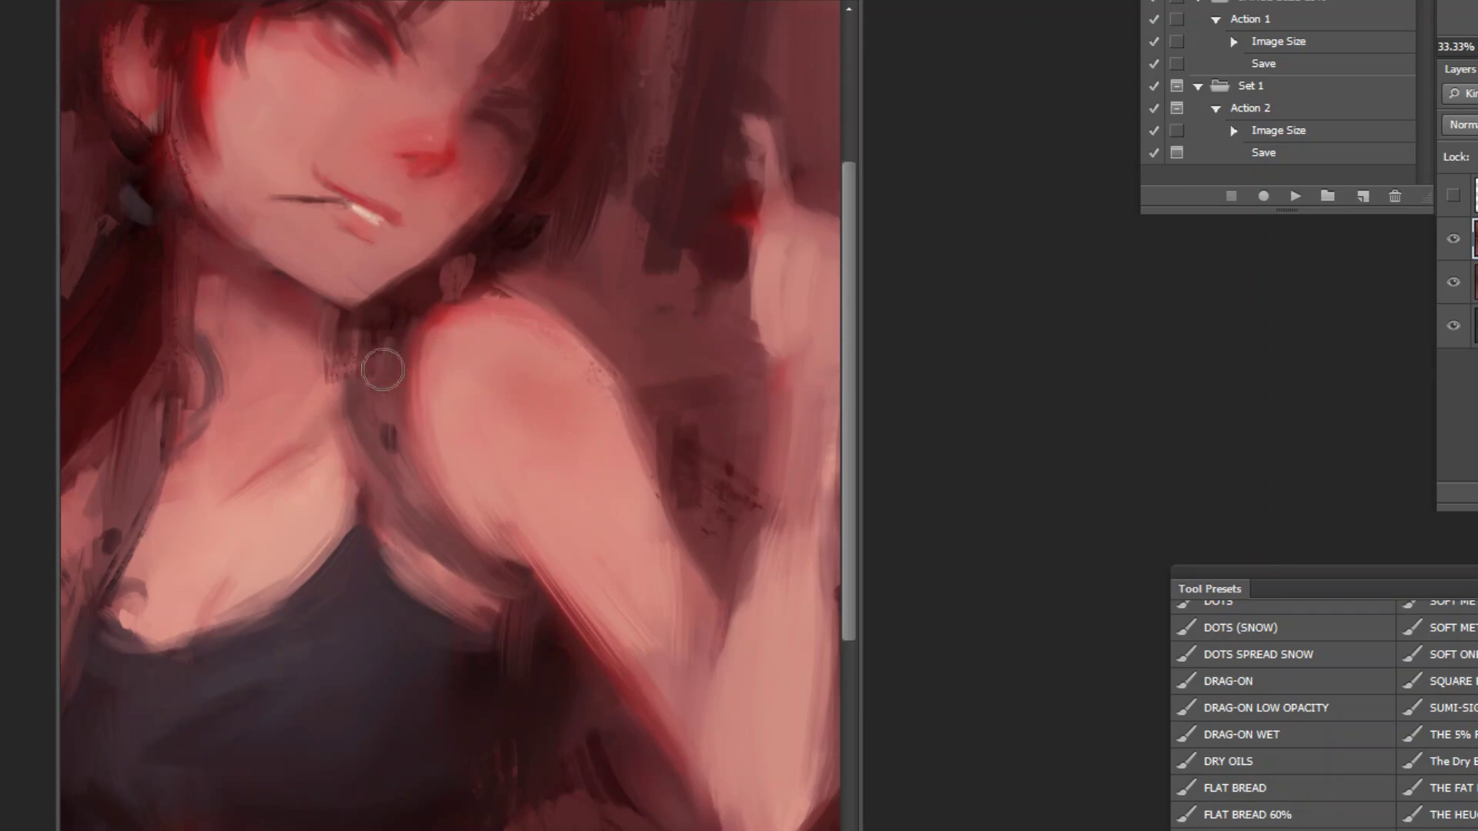
alt+click(528, 399)
alt+click(599, 491)
alt+click(669, 583)
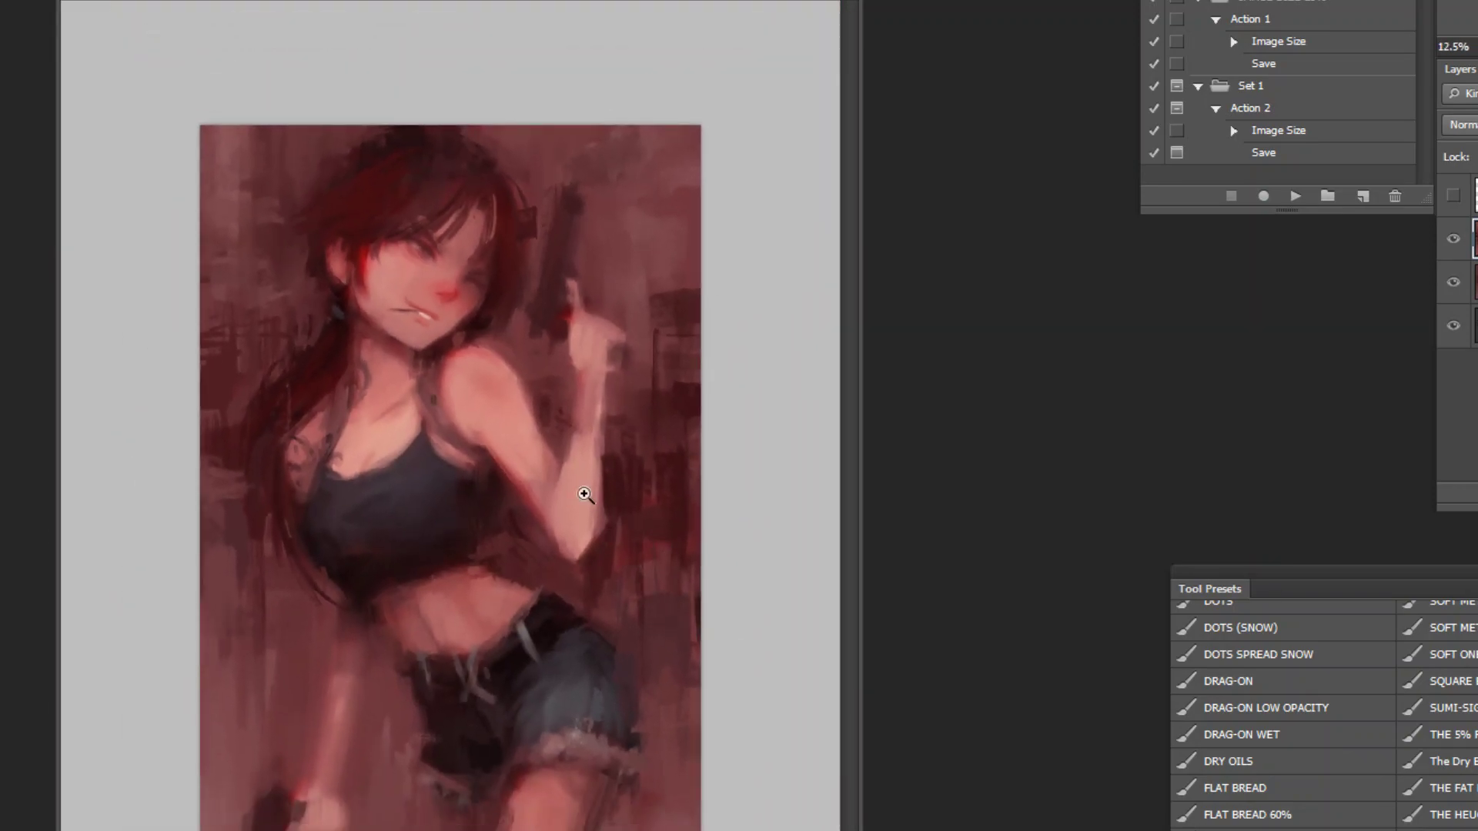
Step: Dab a small light highlight on the shoulder with a pale skin tone sampled from the chest
ctrl+click(525, 297)
ctrl+click(524, 289)
ctrl+click(521, 286)
alt+click(486, 504)
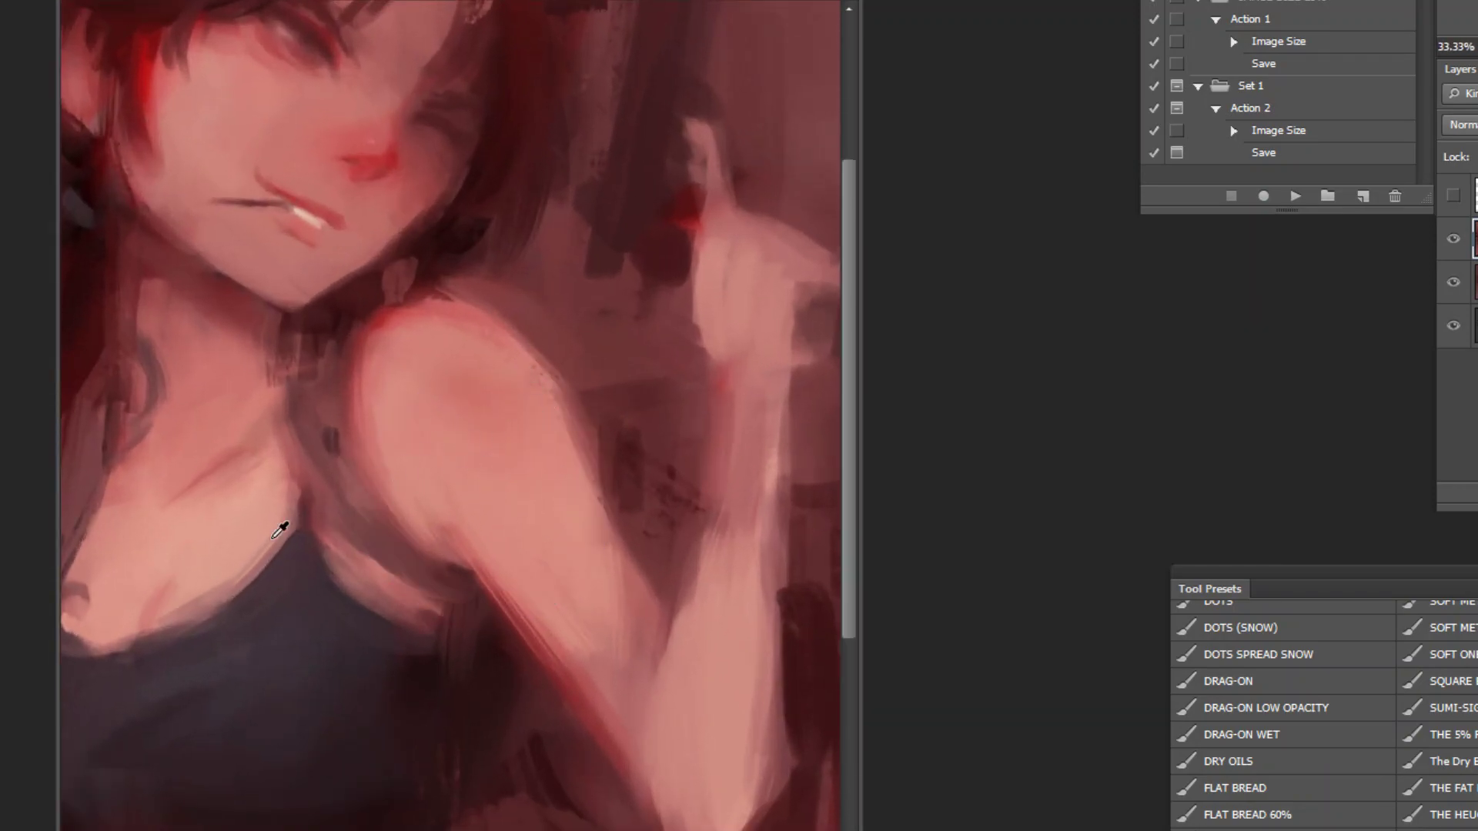
click(1438, 605)
click(472, 372)
alt+click(707, 539)
alt+click(747, 585)
alt+click(800, 666)
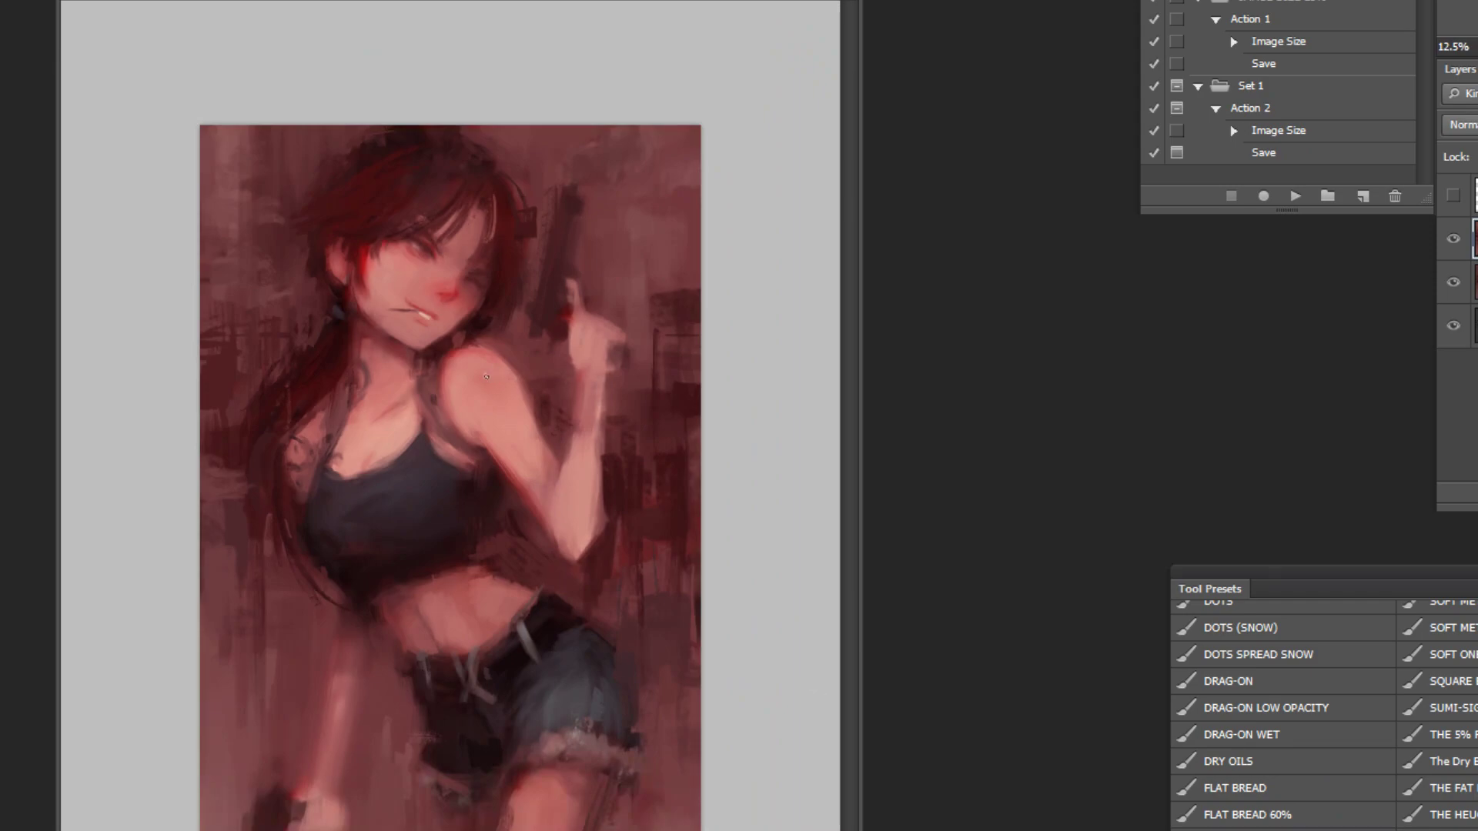
Step: Refine the underside and outer edge of the raised upper arm with sampled skin tones, undoing the last stroke near the elbow
ctrl+click(532, 316)
ctrl+click(532, 317)
ctrl+click(532, 317)
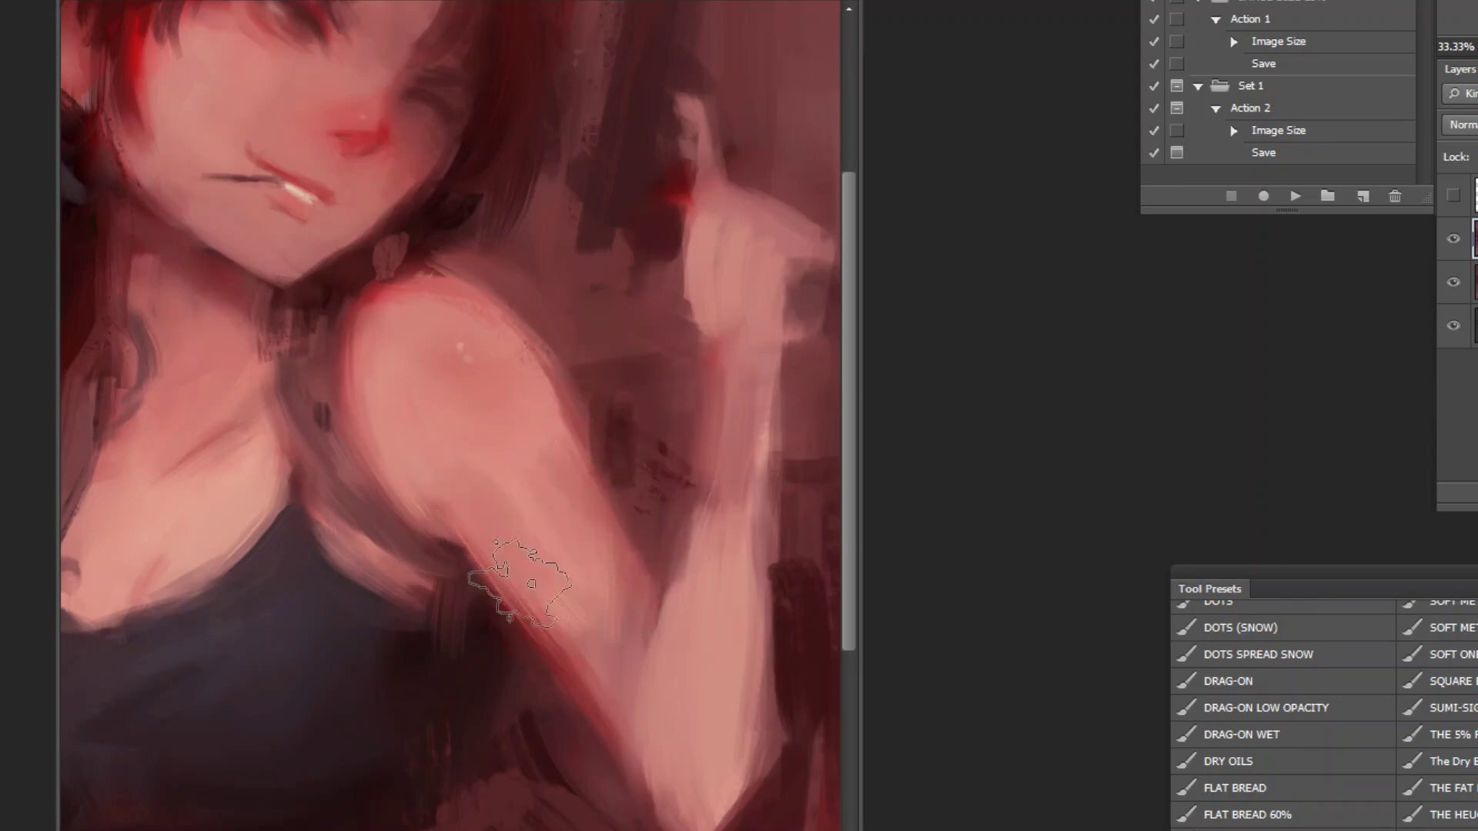
drag(539, 643, 496, 585)
alt+click(411, 478)
drag(416, 479, 454, 531)
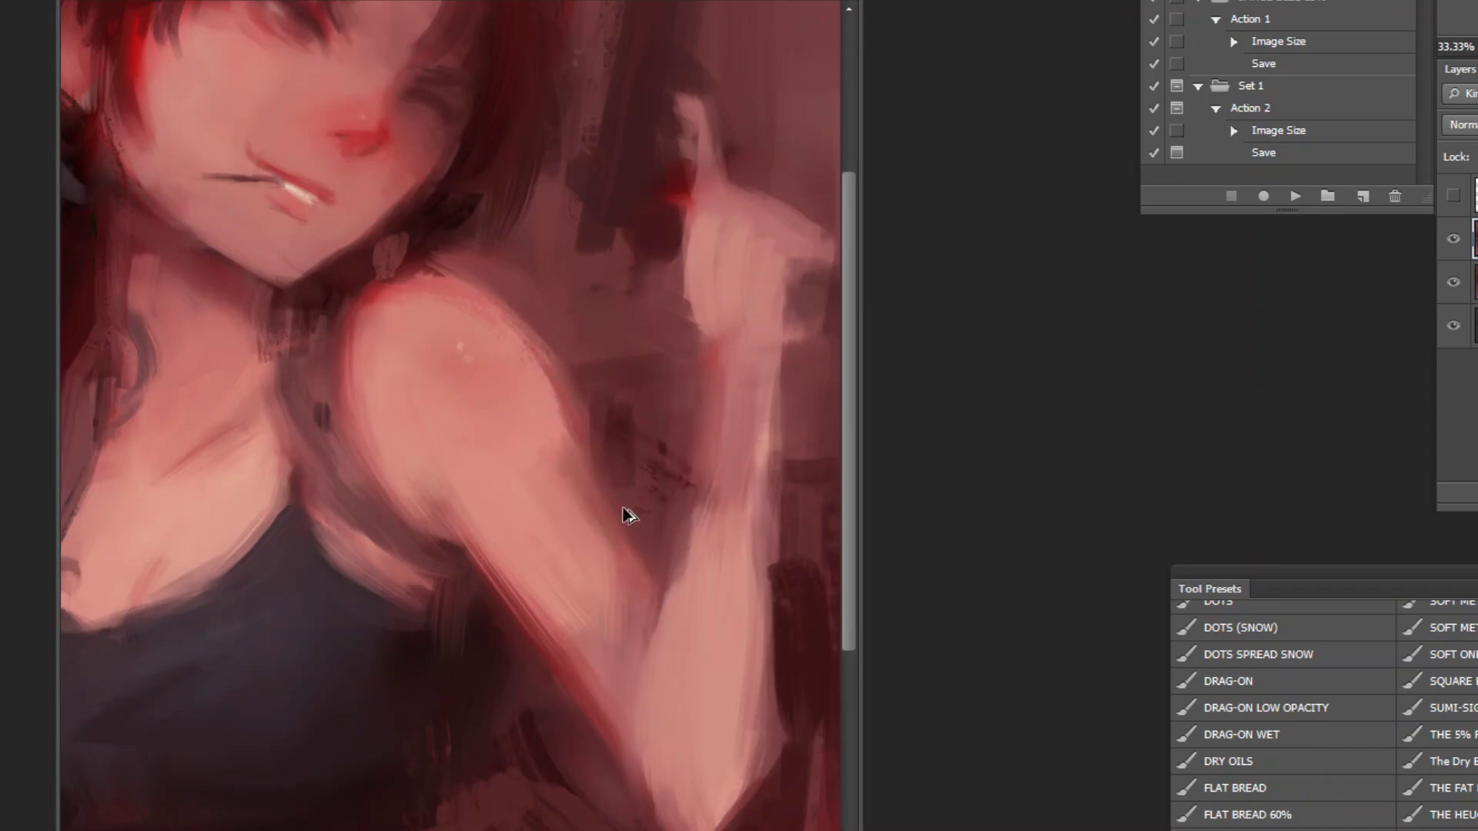
drag(597, 509, 650, 631)
alt+click(597, 696)
drag(608, 678, 649, 731)
key(ctrl+z)
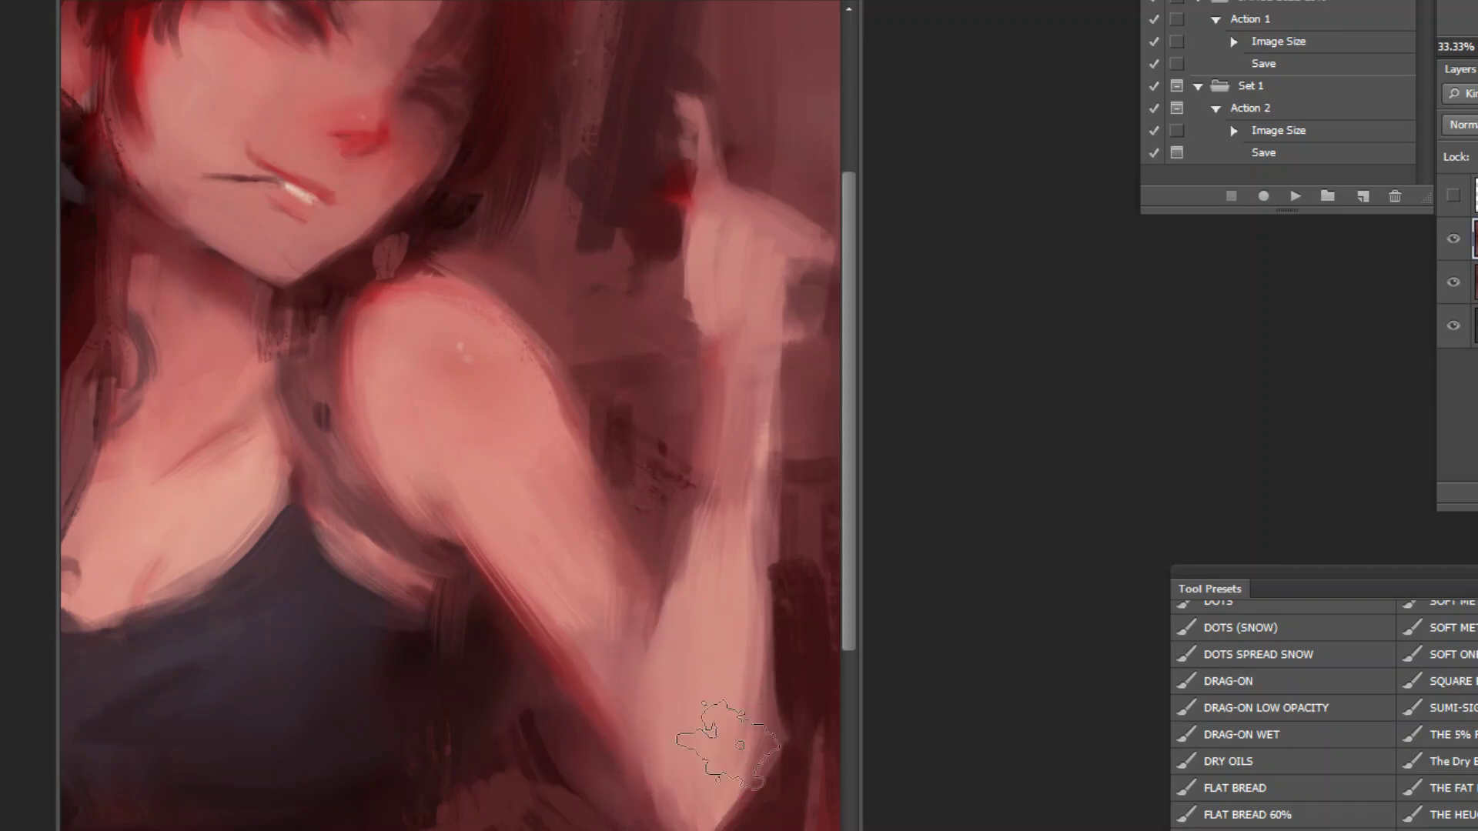
ctrl+alt+click(714, 770)
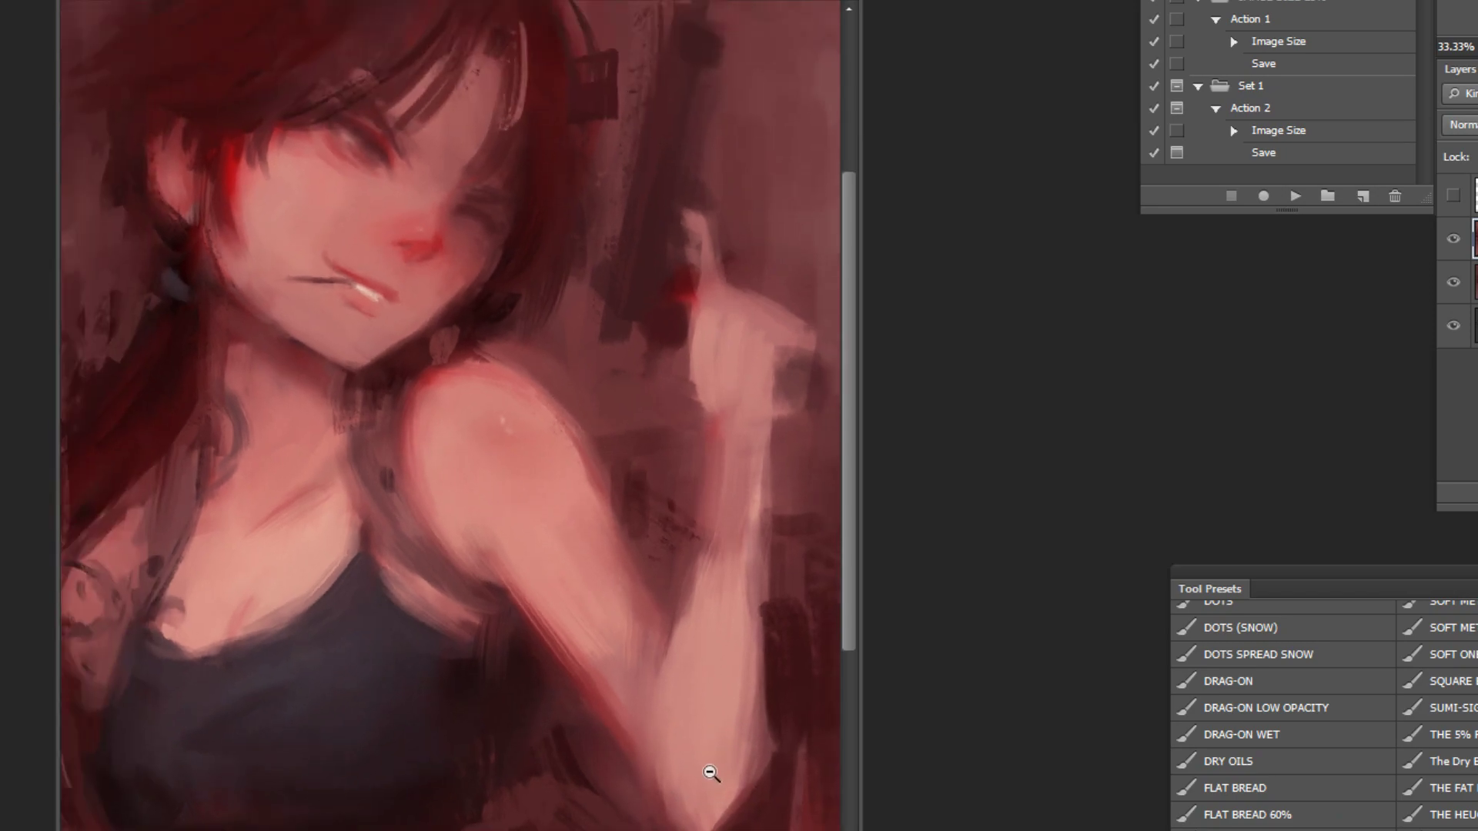
ctrl+click(561, 473)
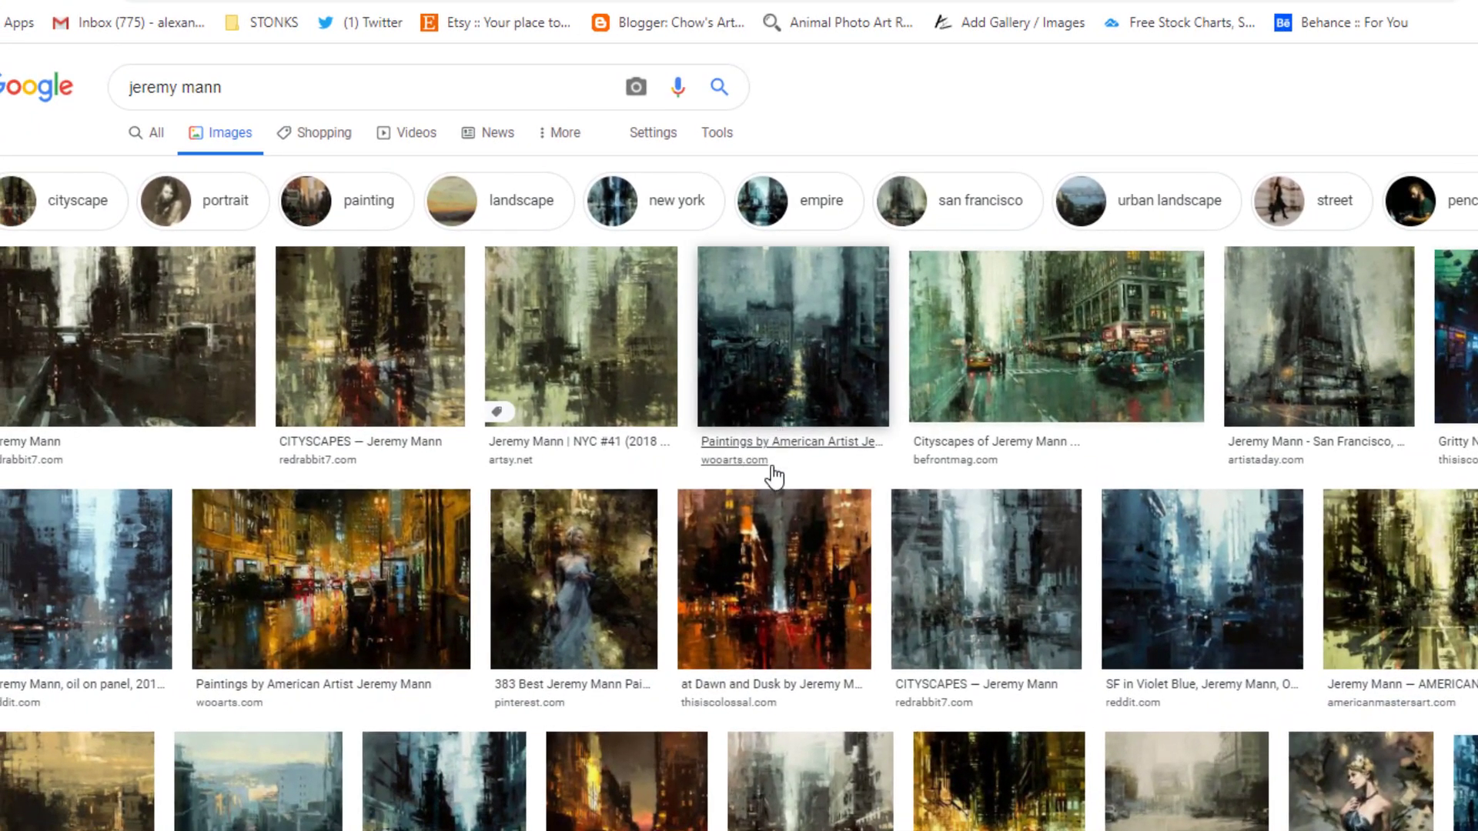
Step: Switch to the browser and examine Jeremy Mann's cityscape paintings in the Google image results, previewing several as background references
click(231, 354)
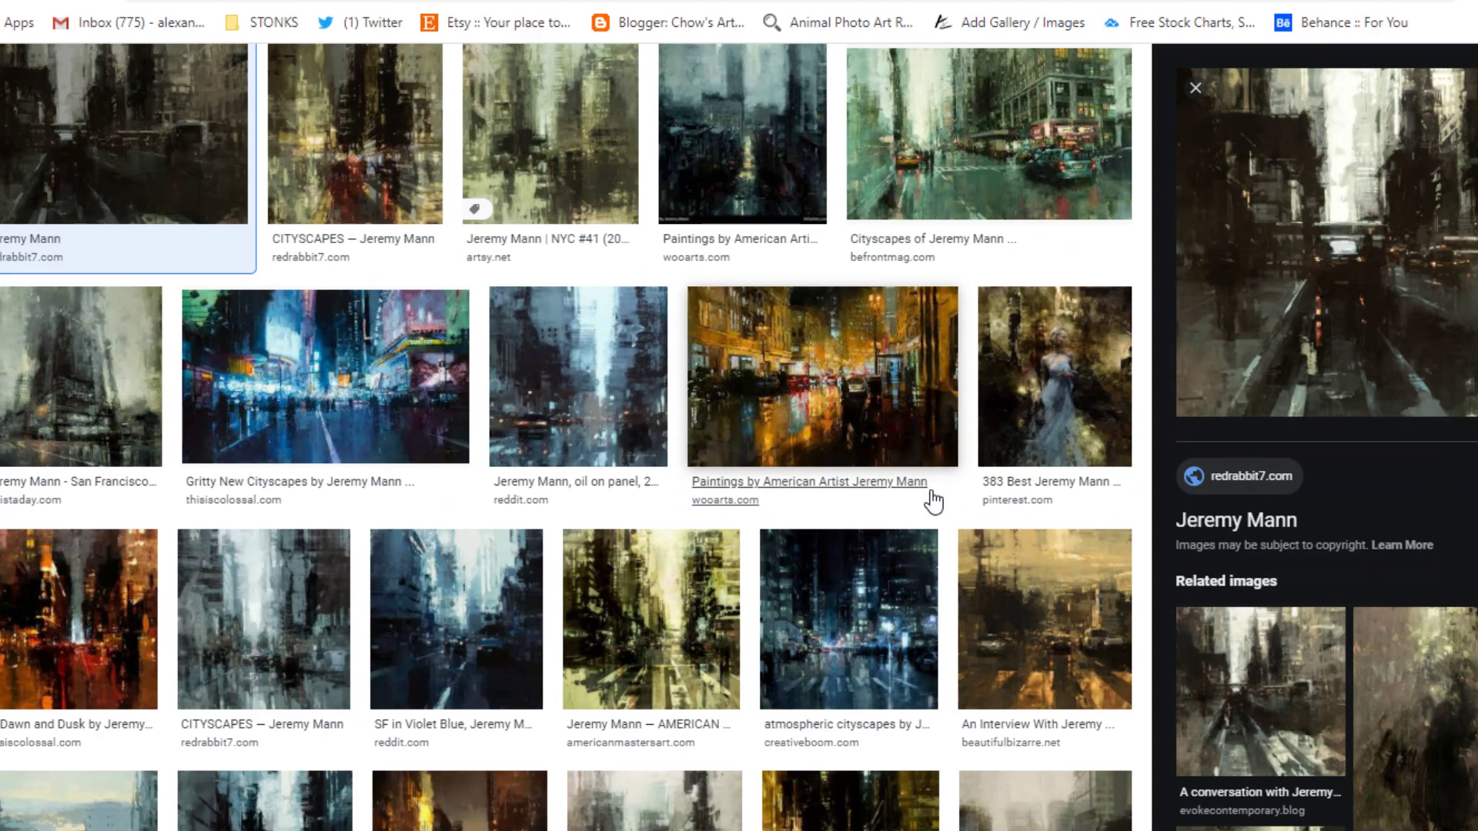
scroll(917, 525, down, 3)
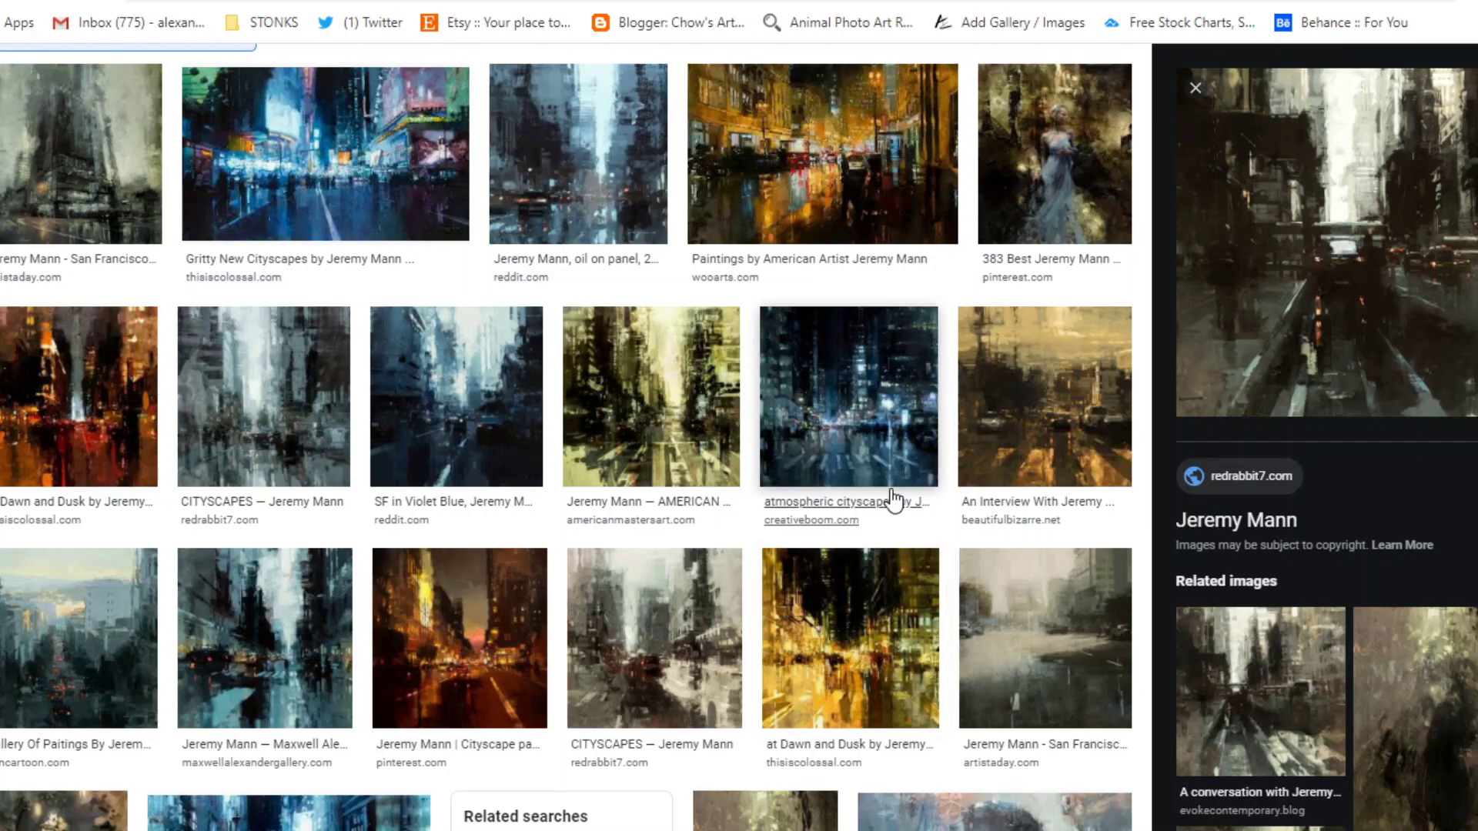
click(862, 466)
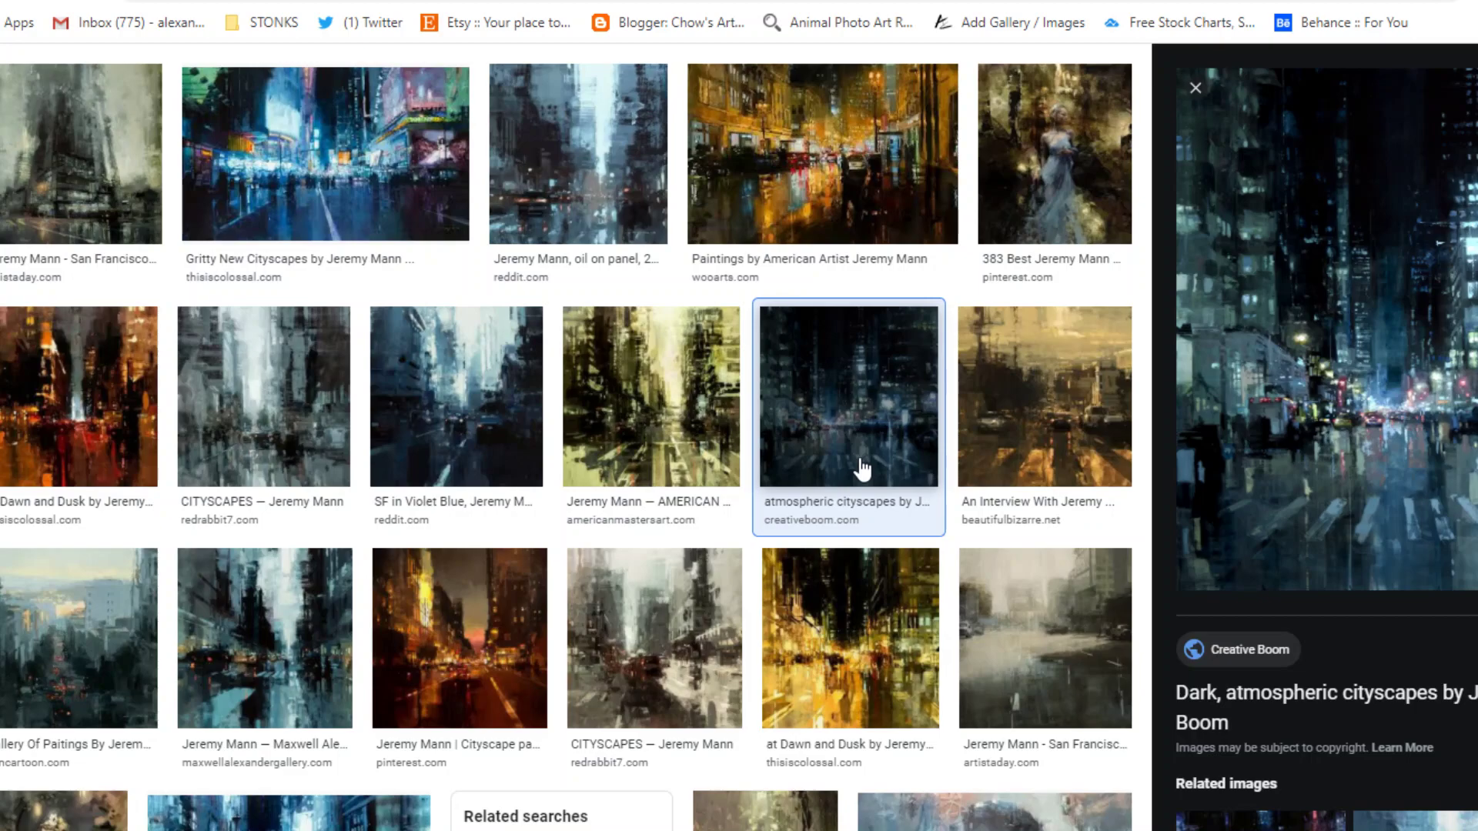
click(681, 614)
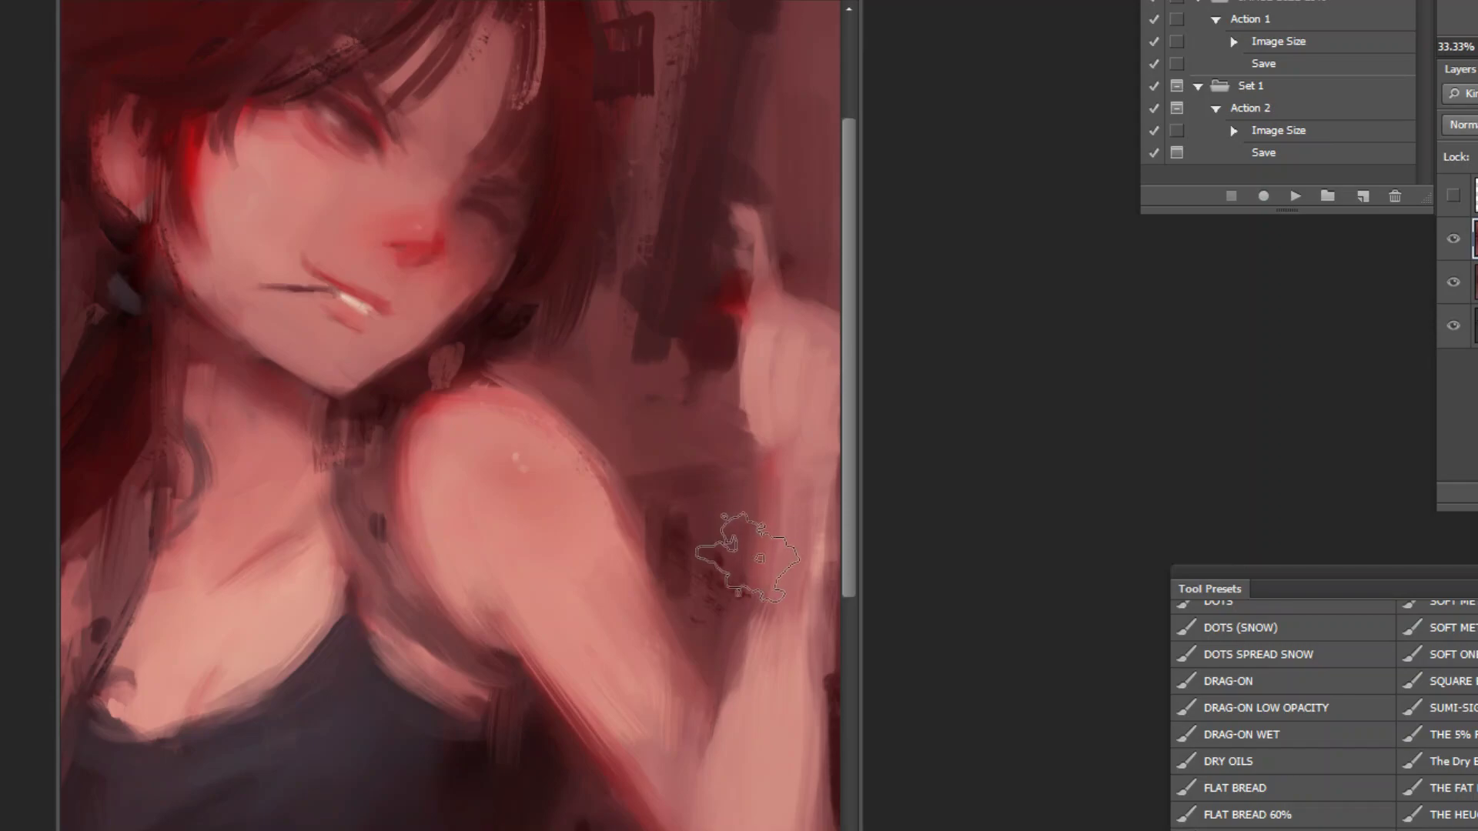
Step: Return to Photoshop and paint thin dark line accents in the background on both sides of the figure with an enlarged DRAG-ON preset
key(ctrl+minus)
key(ctrl+minus)
key(ctrl+minus)
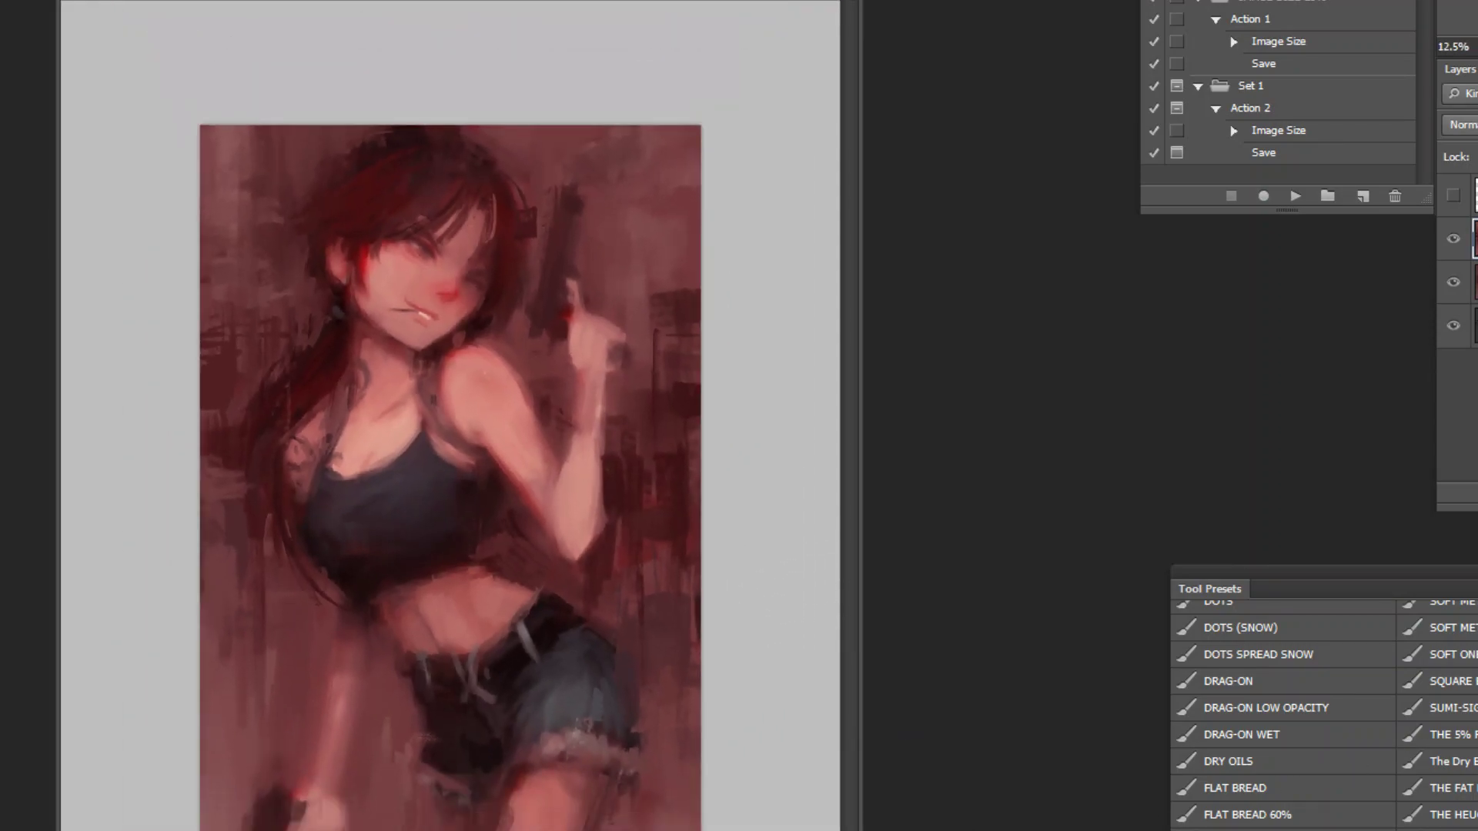
click(1282, 673)
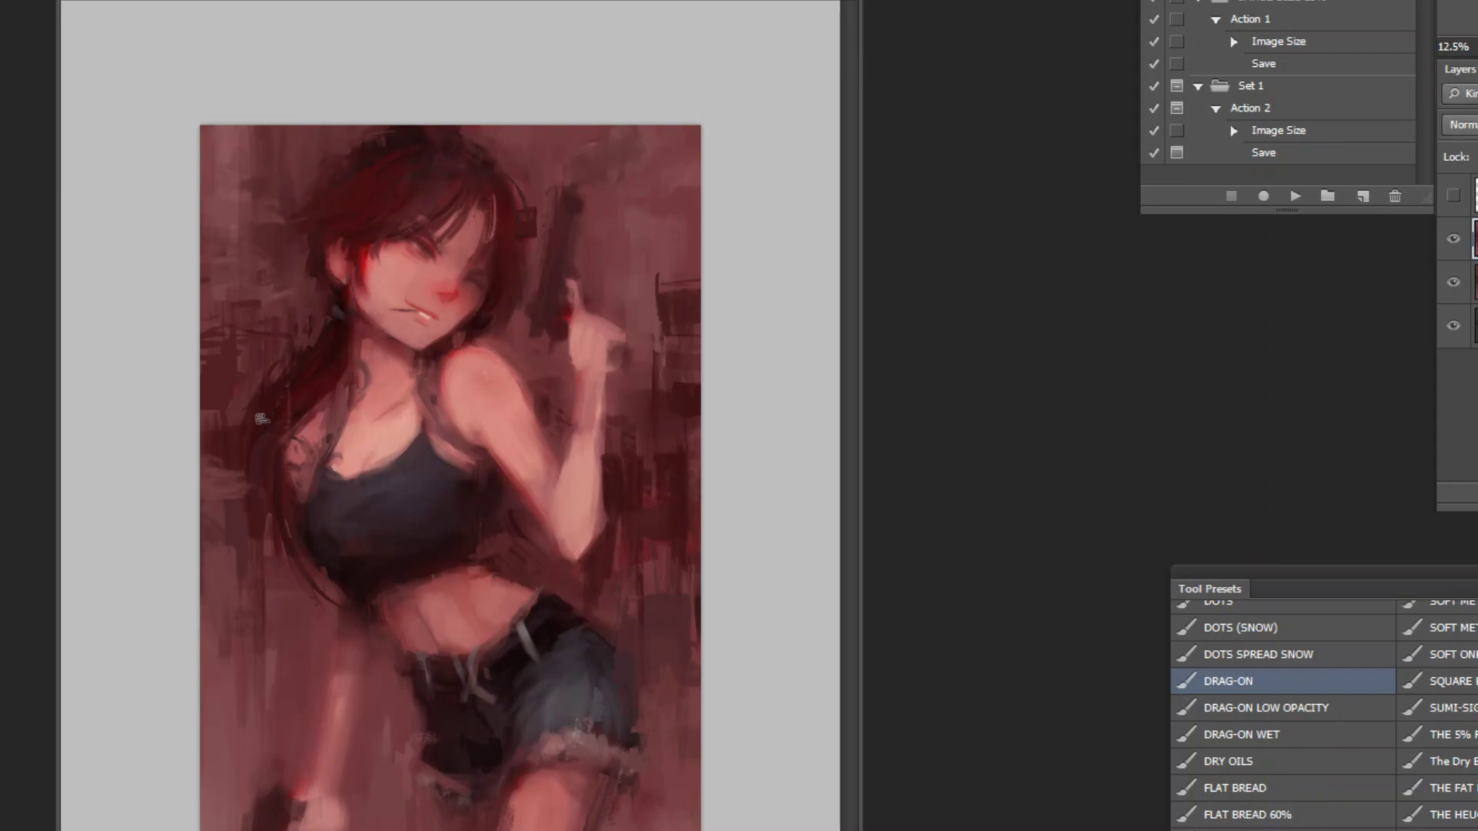
key(bracketright)
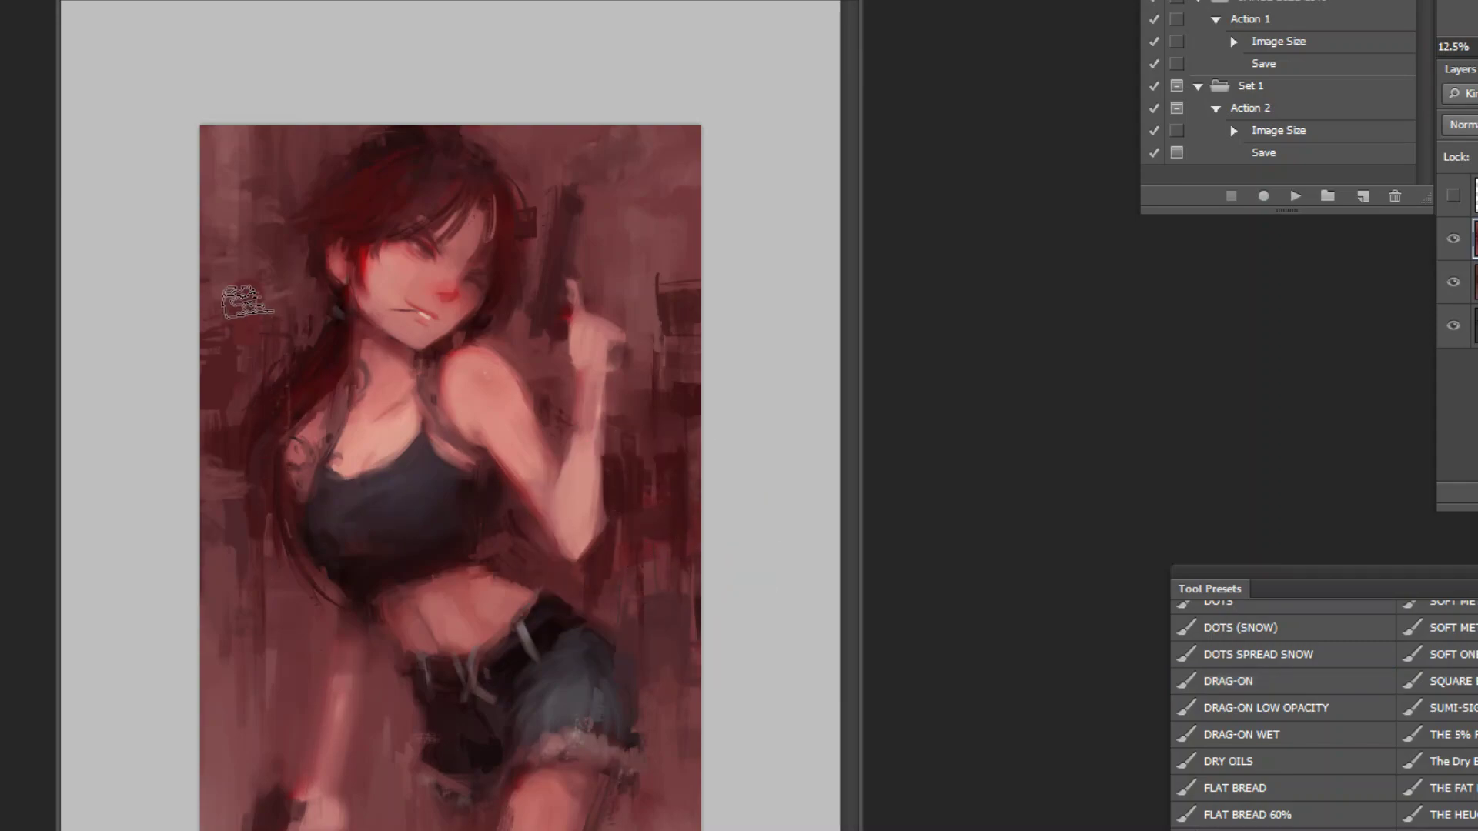
click(1, 528)
drag(1179, 613, 1158, 598)
click(1461, 427)
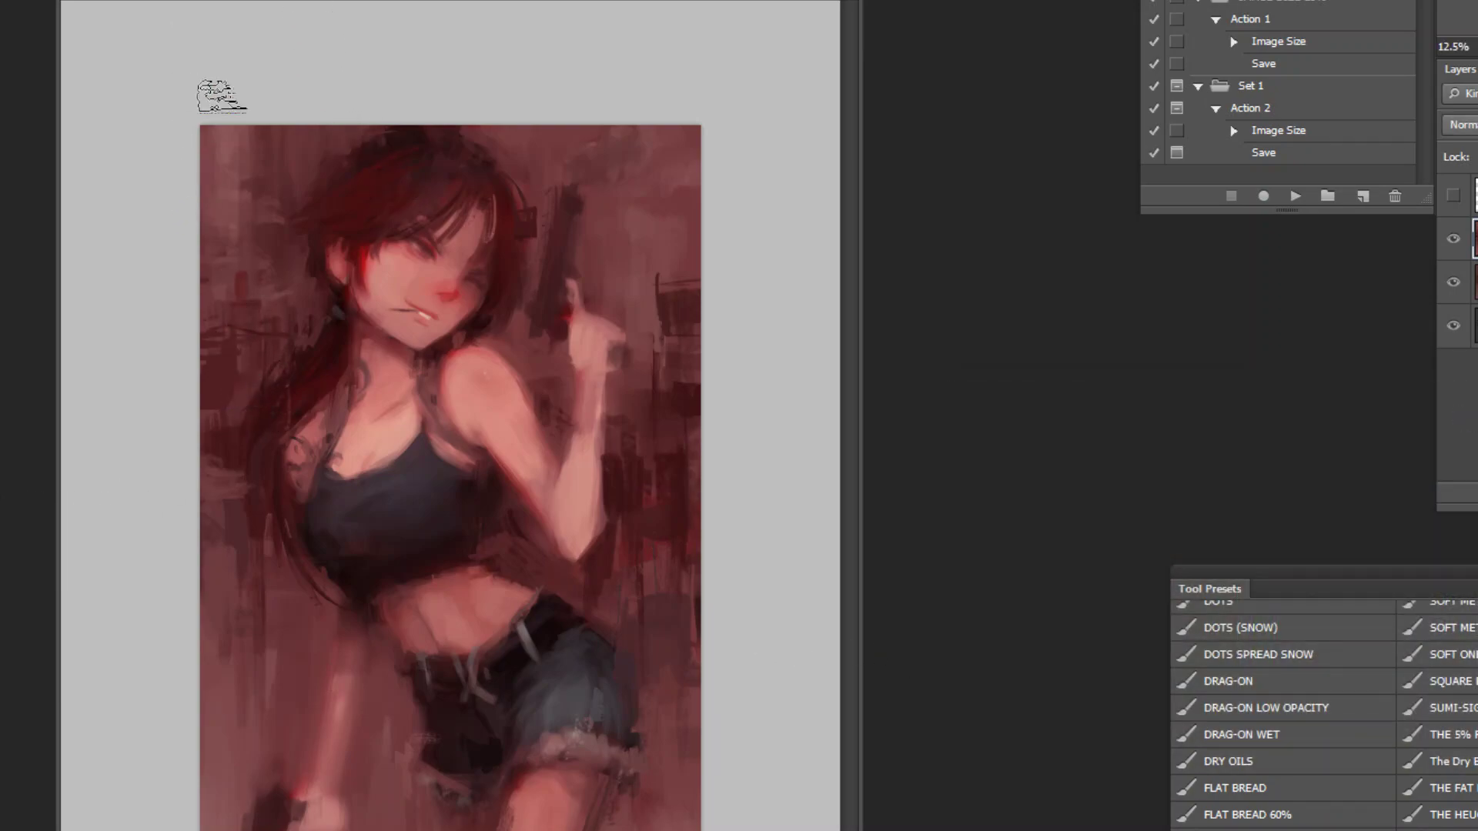
Step: Paint muted red accents into the background beside the ponytail and lower arm, undoing the oversized ring stroke across the raised arm
click(216, 1)
click(221, 198)
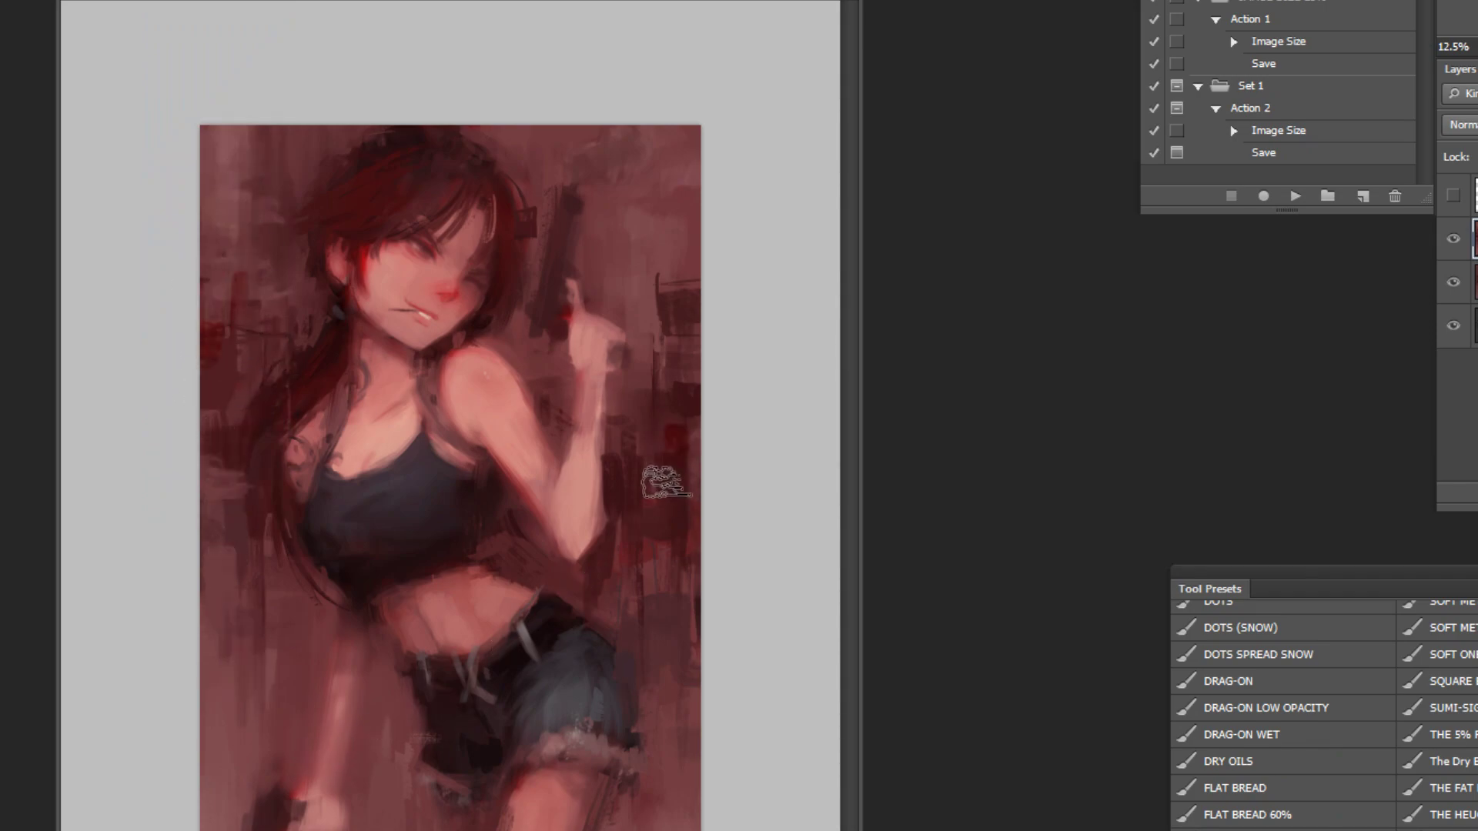
mouse_move(697, 391)
mouse_down()
mouse_move(729, 624)
mouse_move(521, 469)
mouse_move(486, 703)
mouse_up()
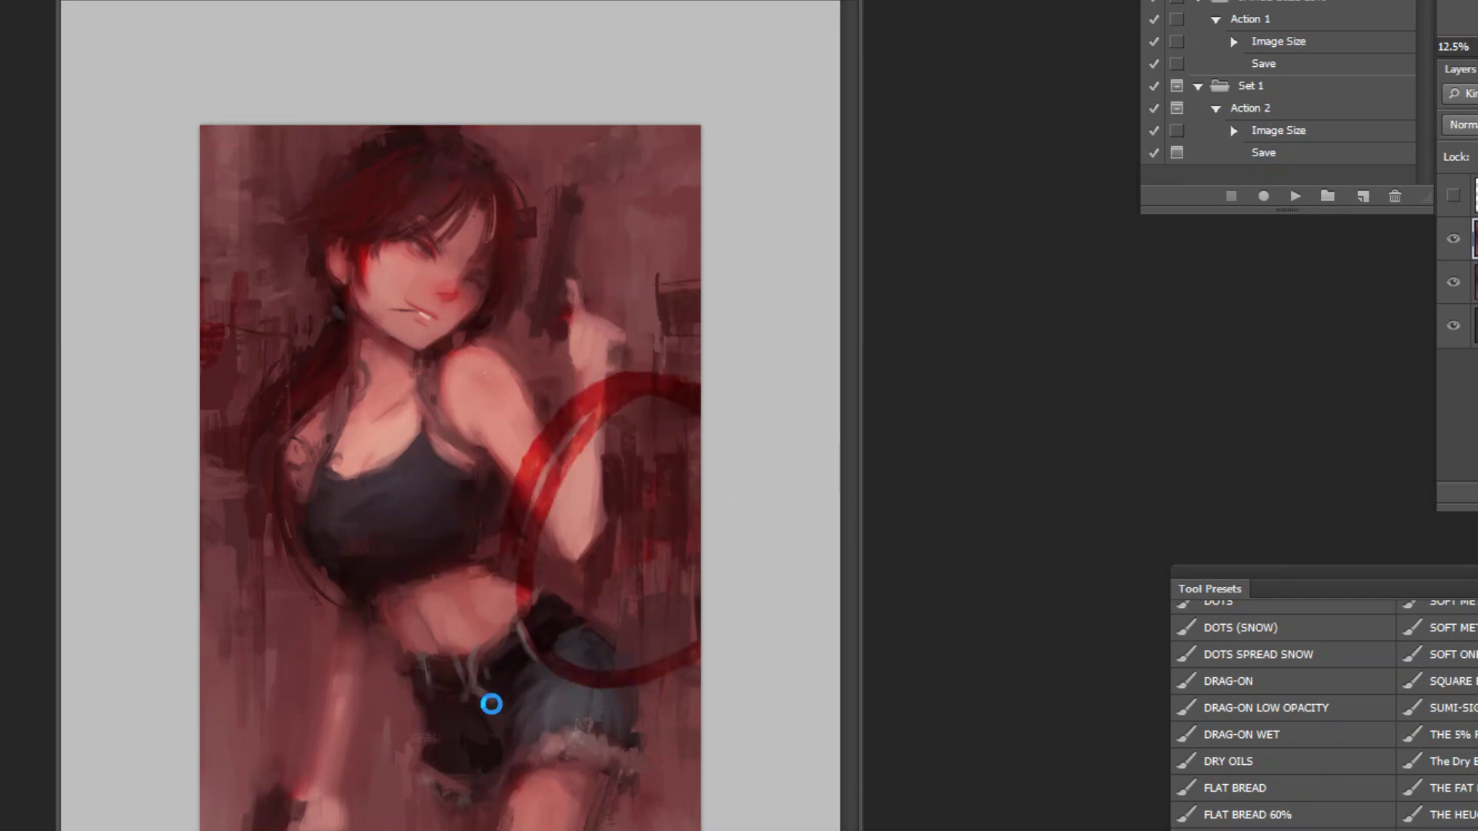
key(ctrl+z)
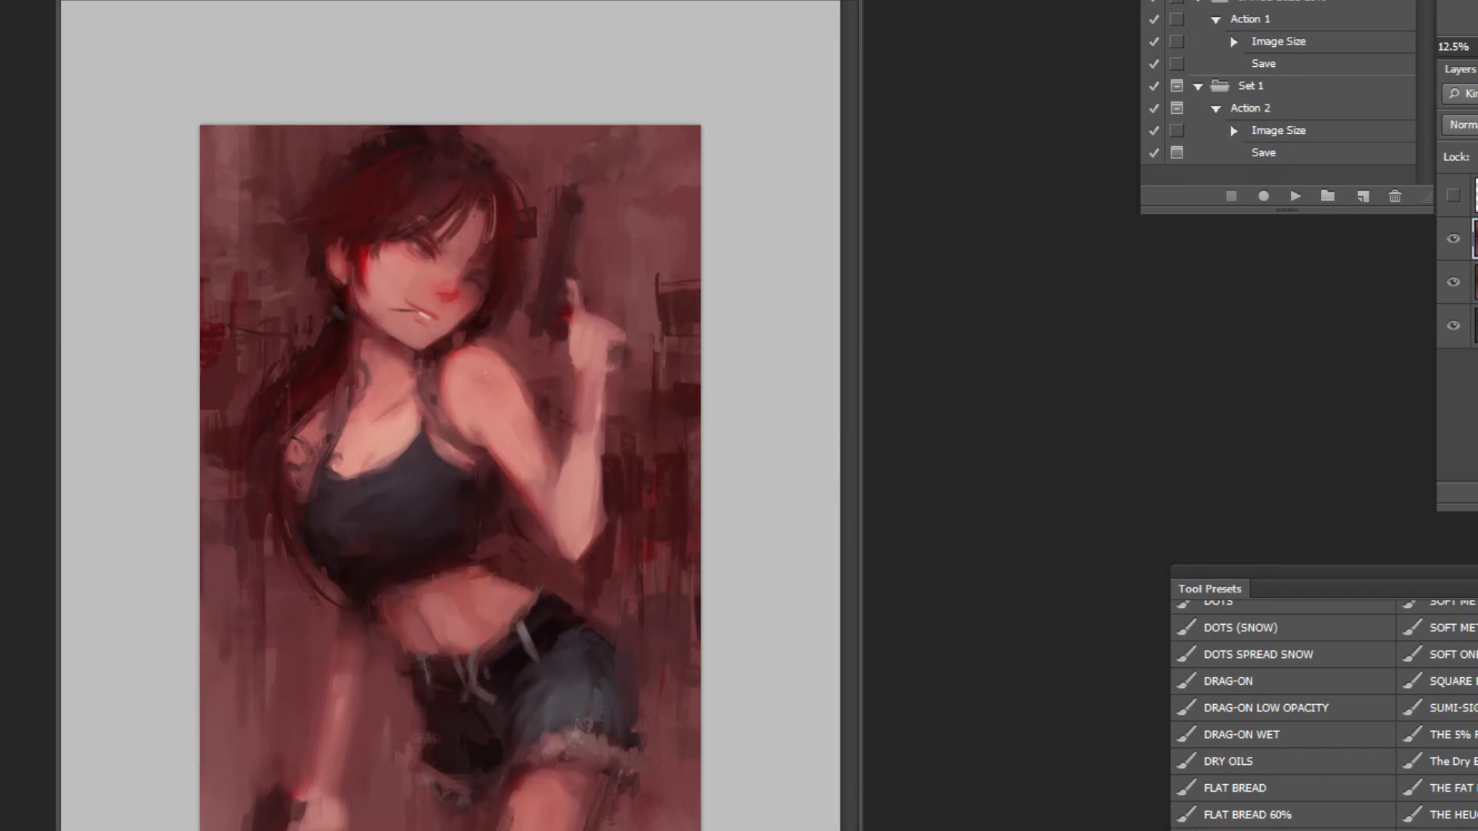
key(ctrl+z)
mouse_move(278, 564)
mouse_down()
mouse_move(279, 620)
mouse_move(296, 620)
mouse_up()
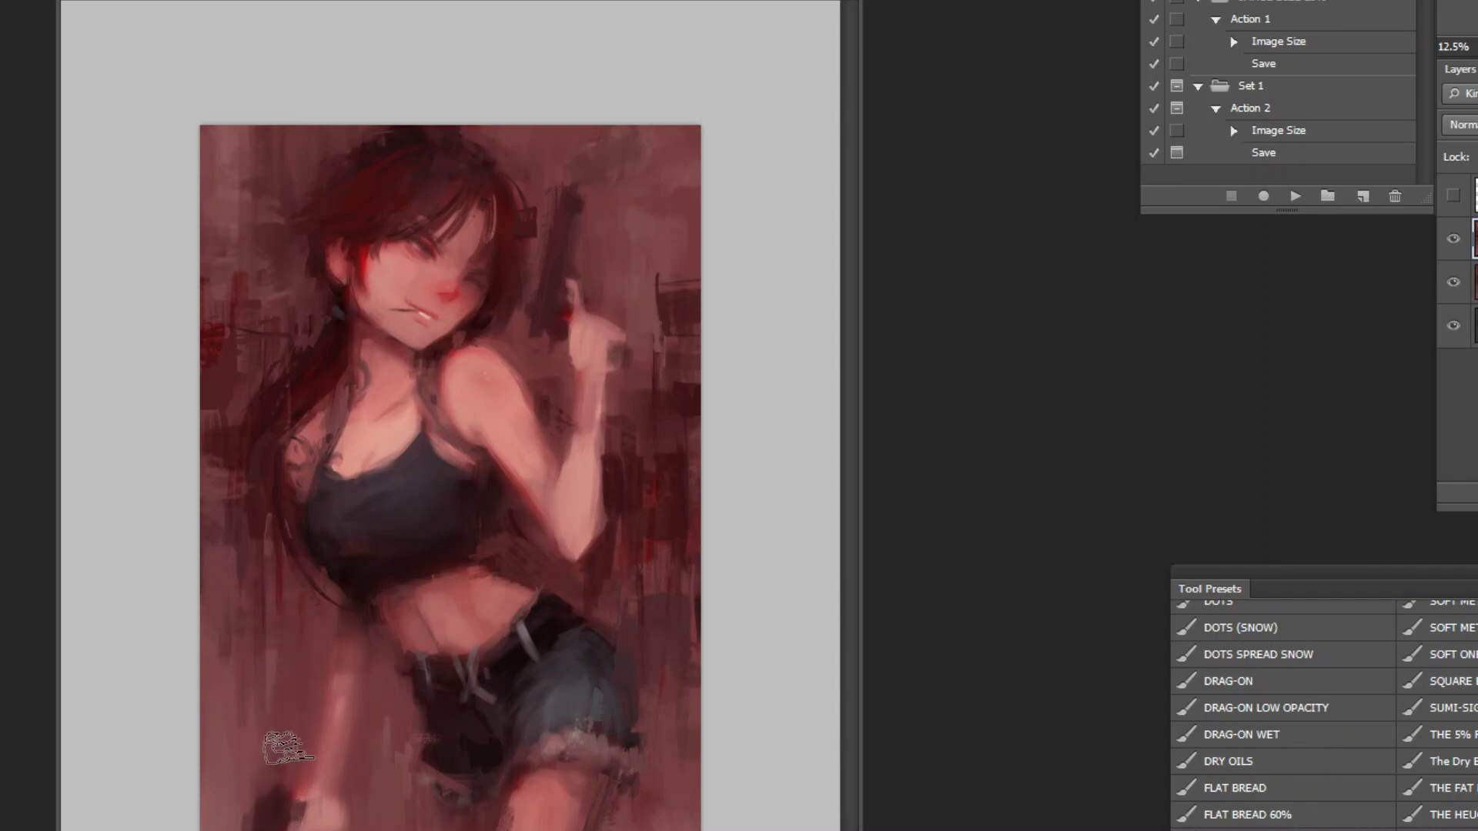
Step: Set the foreground color to #c13f47 and add brighter red streaks to the background, undoing the curved stroke beside the hair
click(2, 739)
drag(1163, 583, 1144, 510)
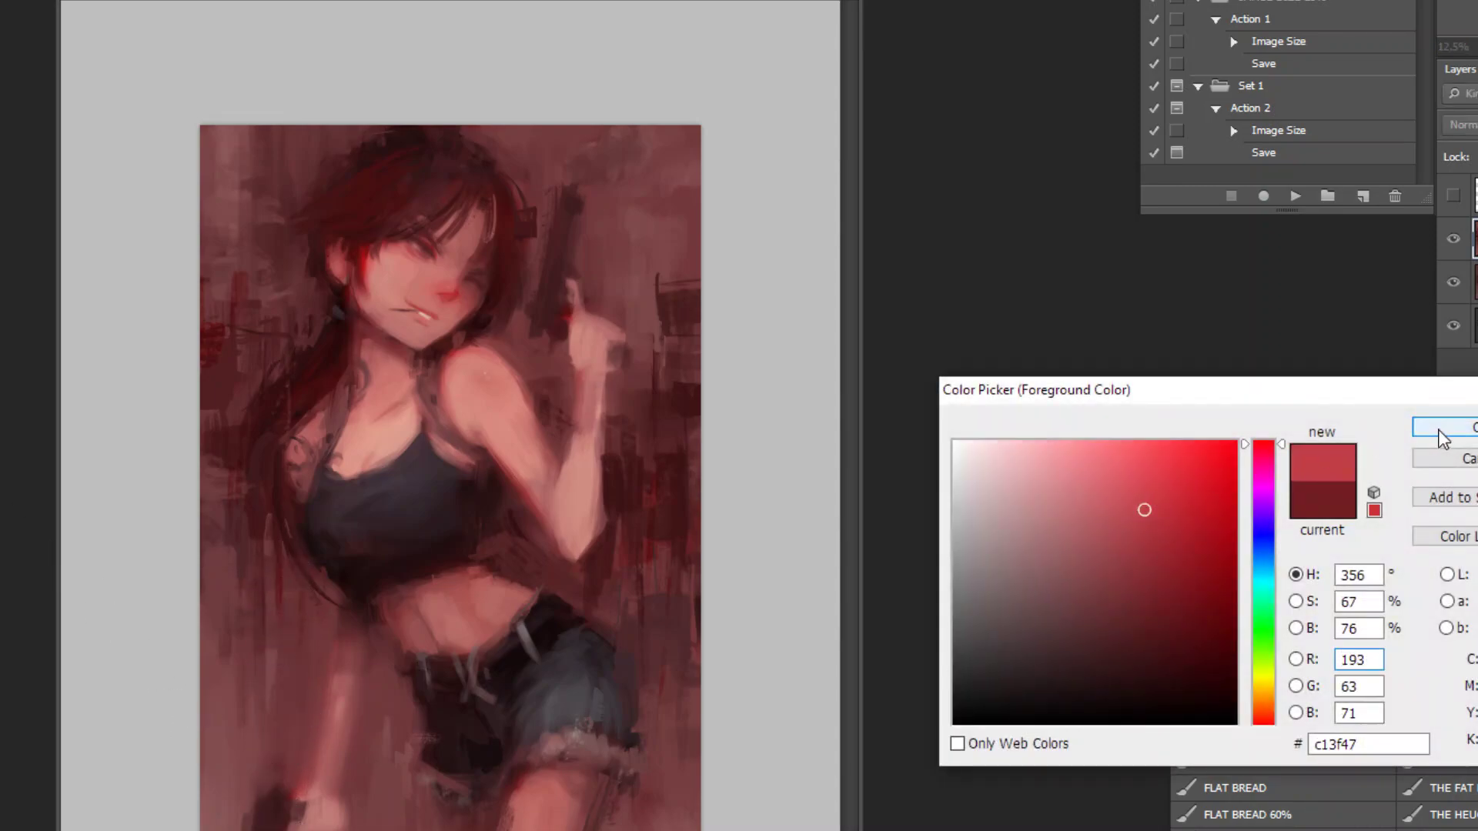
click(1442, 430)
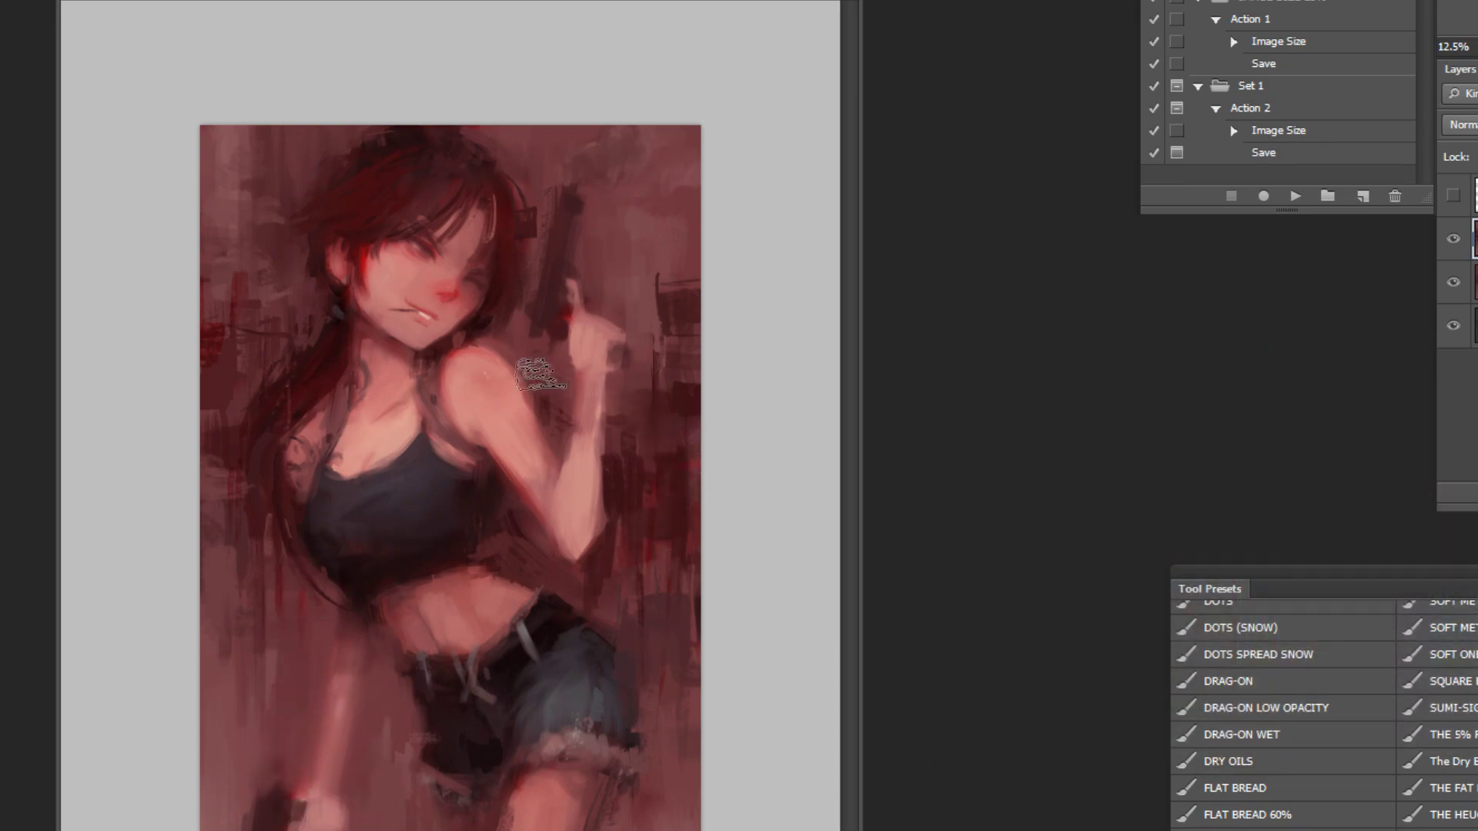
drag(311, 204, 307, 176)
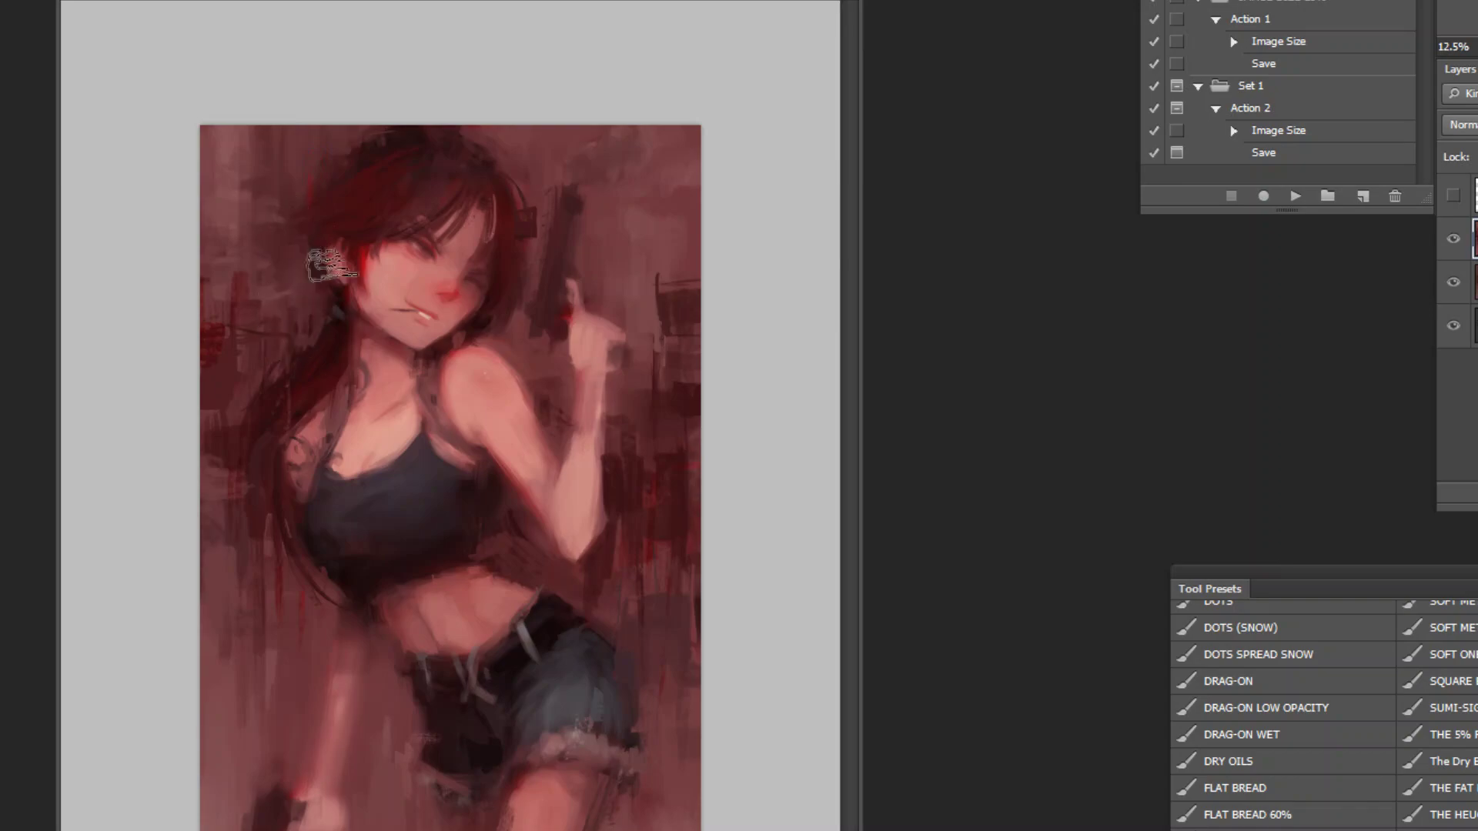
drag(360, 245, 345, 154)
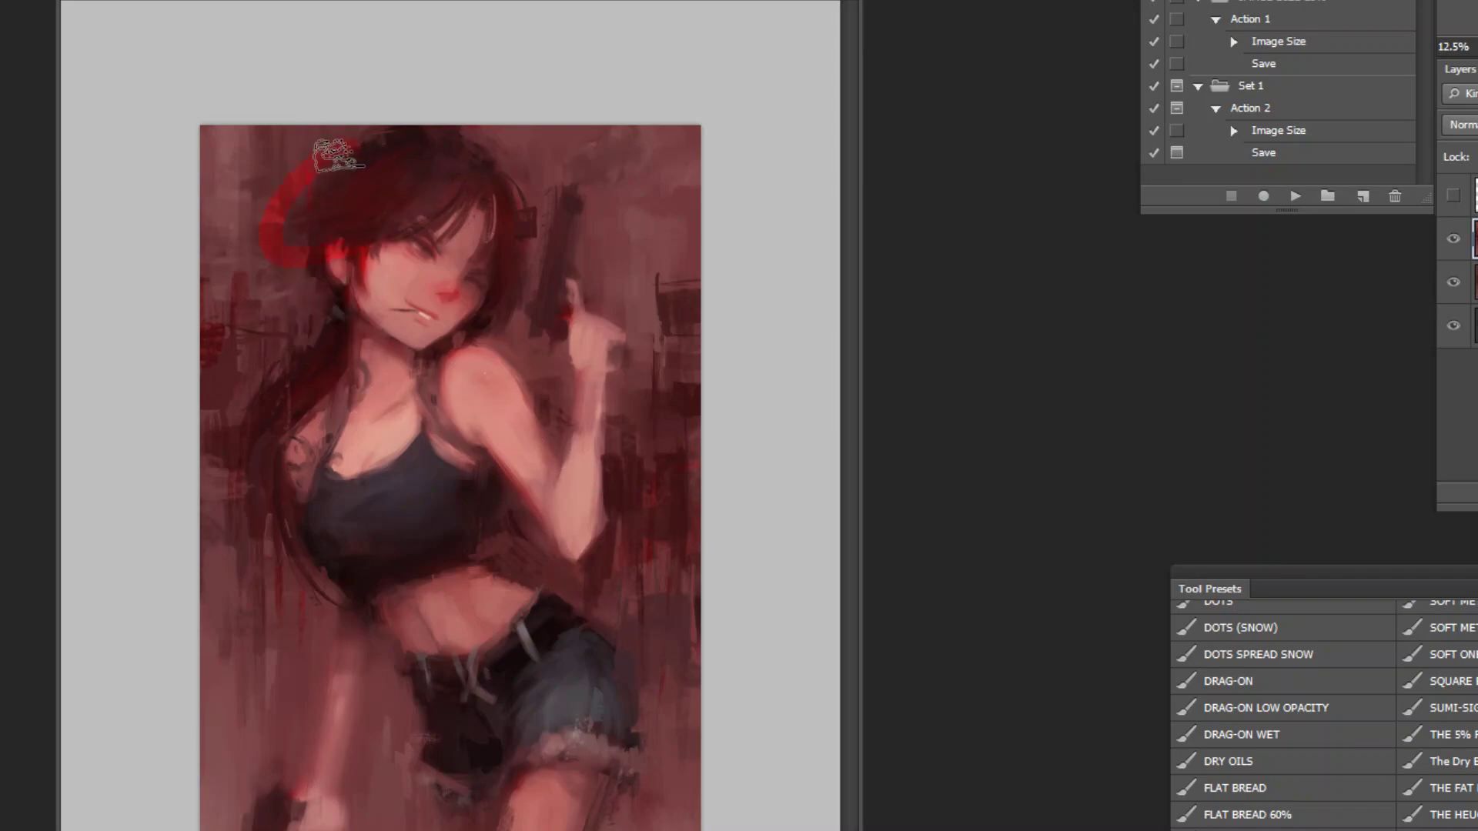
key(ctrl+z)
Step: Select the Kyle's Real Oils - Bristly Bob preset and blend the hair and skin edges around the face and neck
scroll(1324, 714, up, 5)
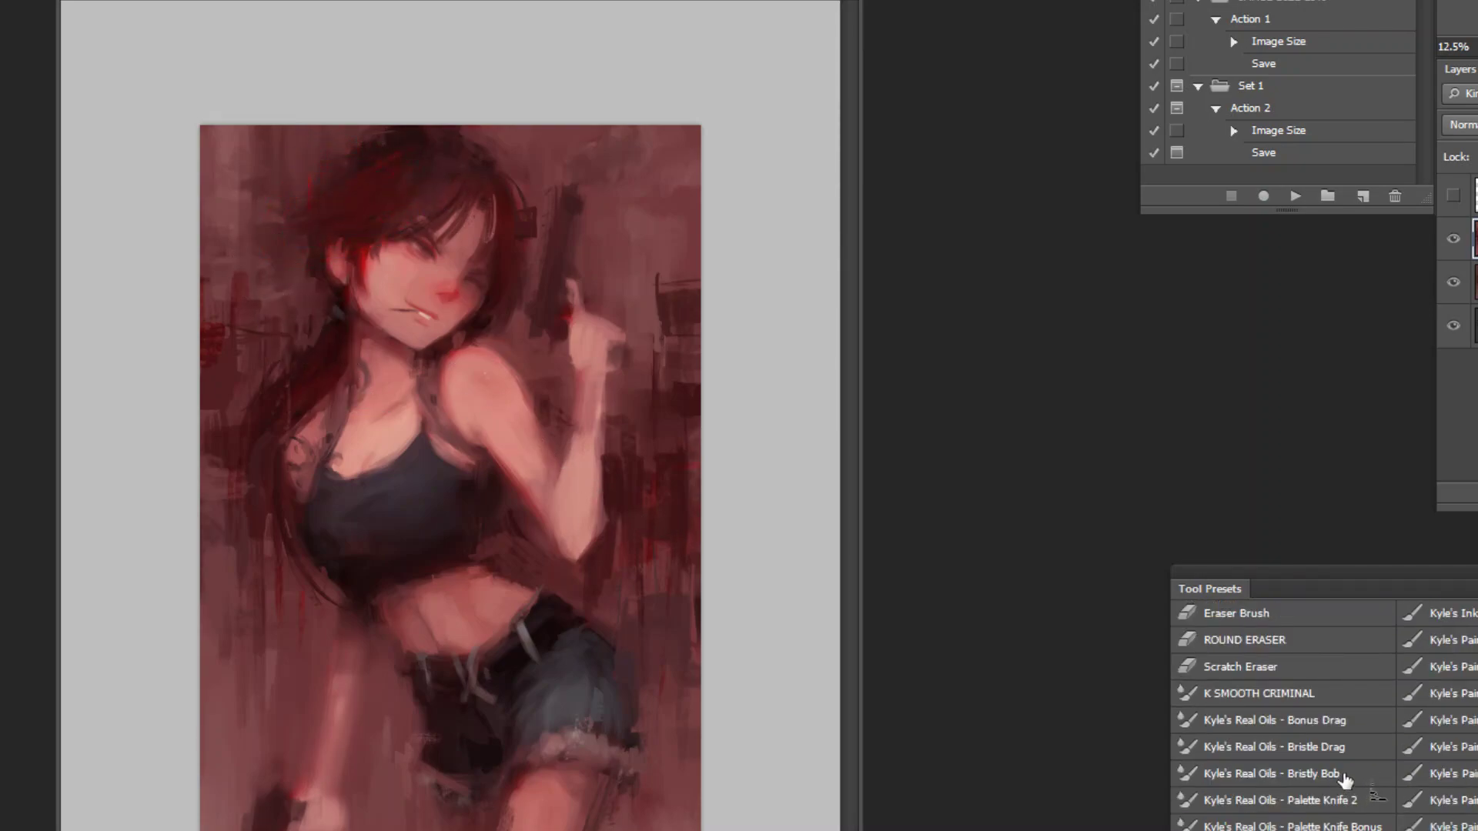
click(1309, 774)
alt+click(525, 574)
ctrl+click(268, 122)
ctrl+click(280, 109)
ctrl+click(281, 108)
ctrl+click(281, 108)
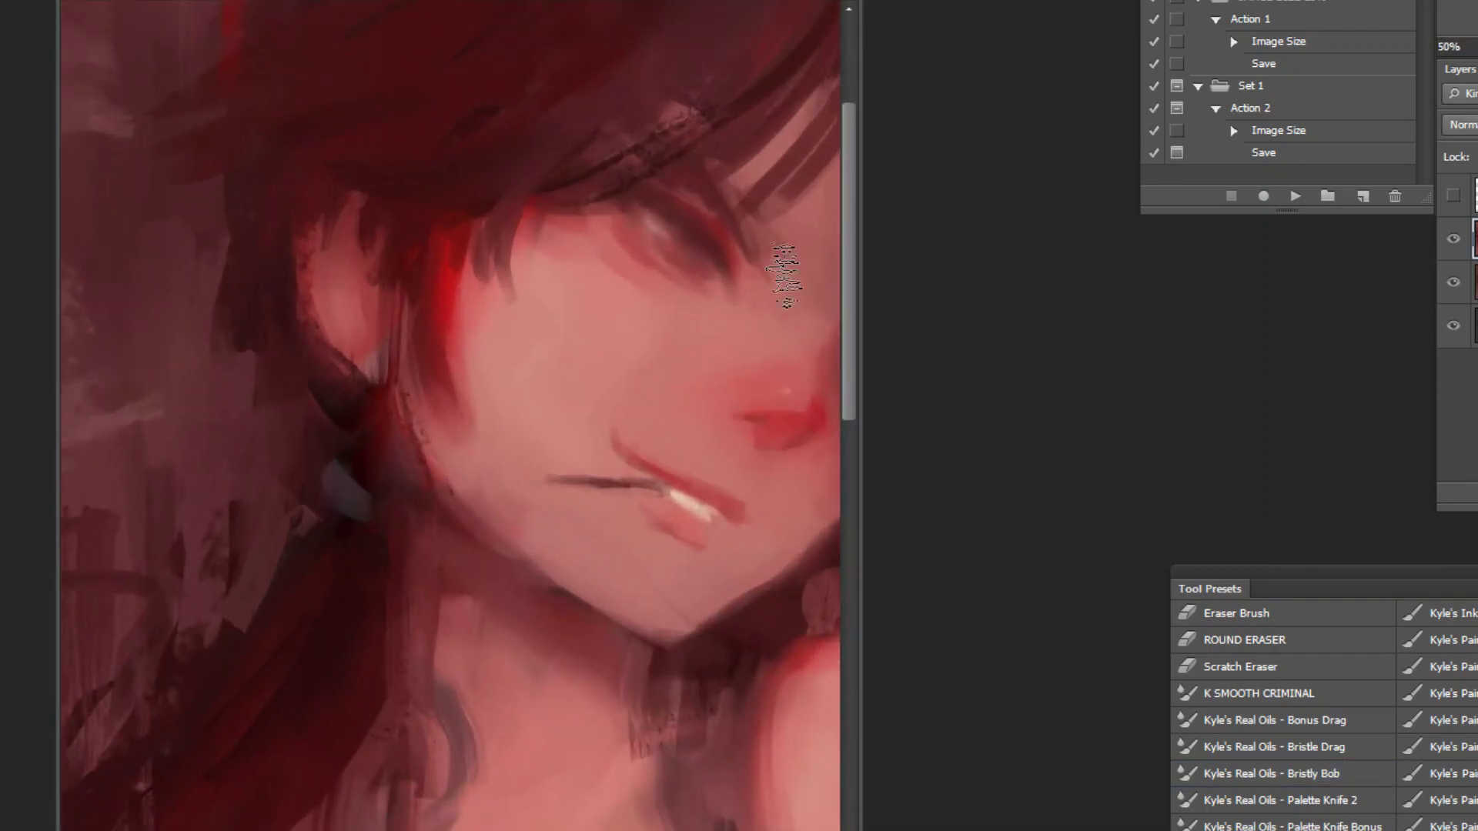
key(ctrl+minus)
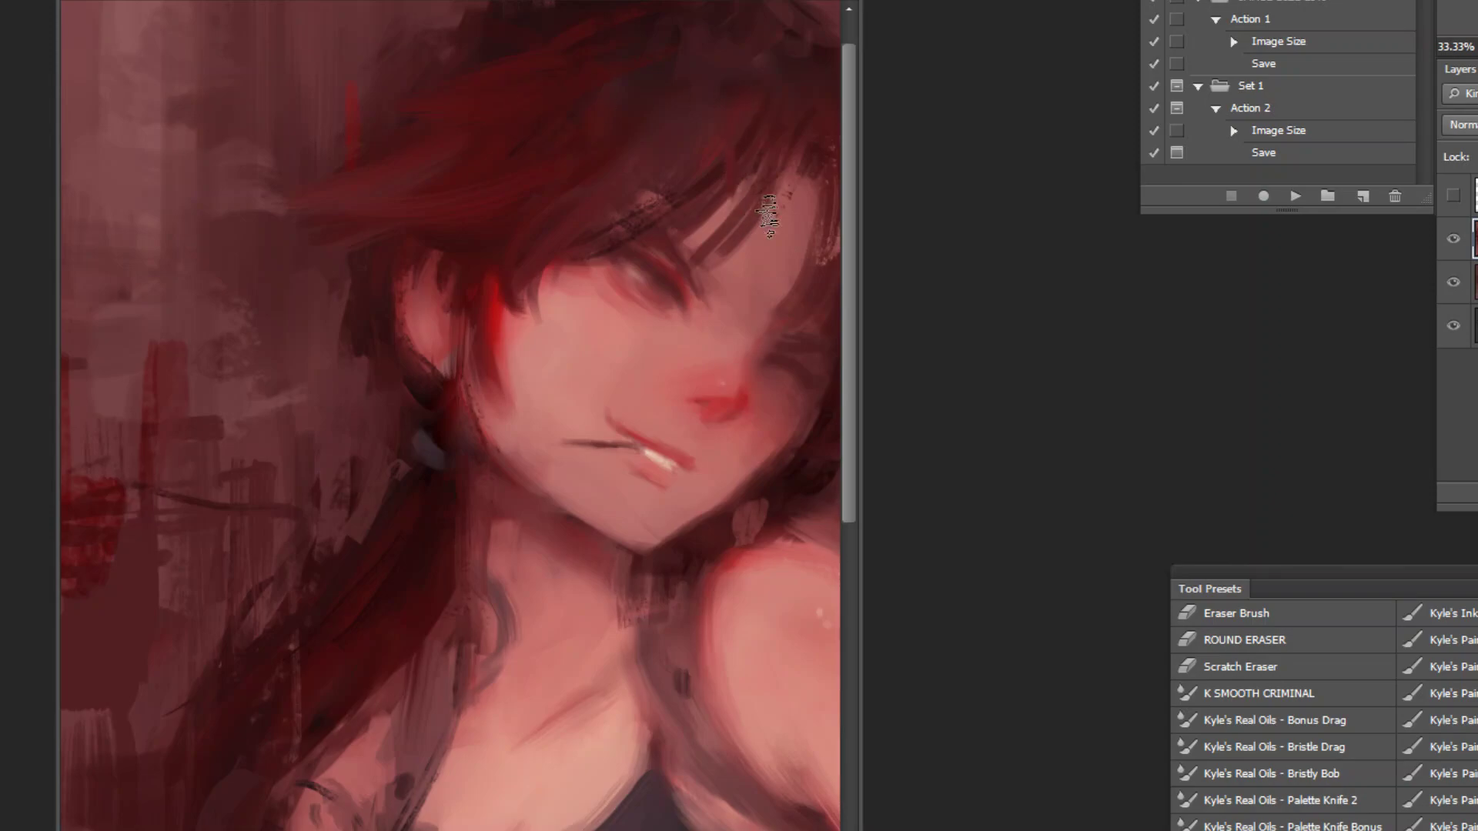
ctrl+alt+click(781, 269)
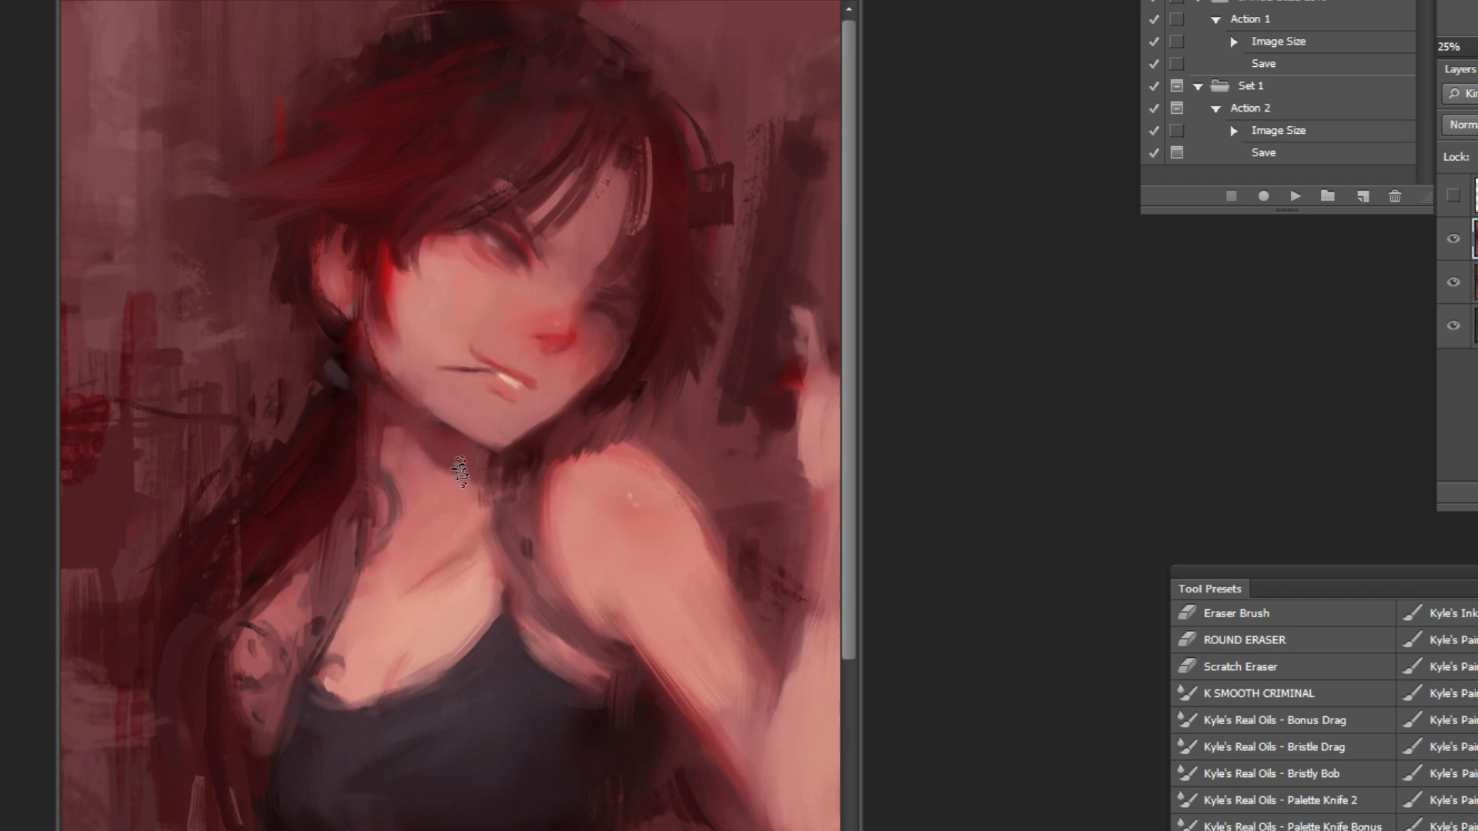
key(ctrl+minus)
key(ctrl+minus)
key(ctrl+minus)
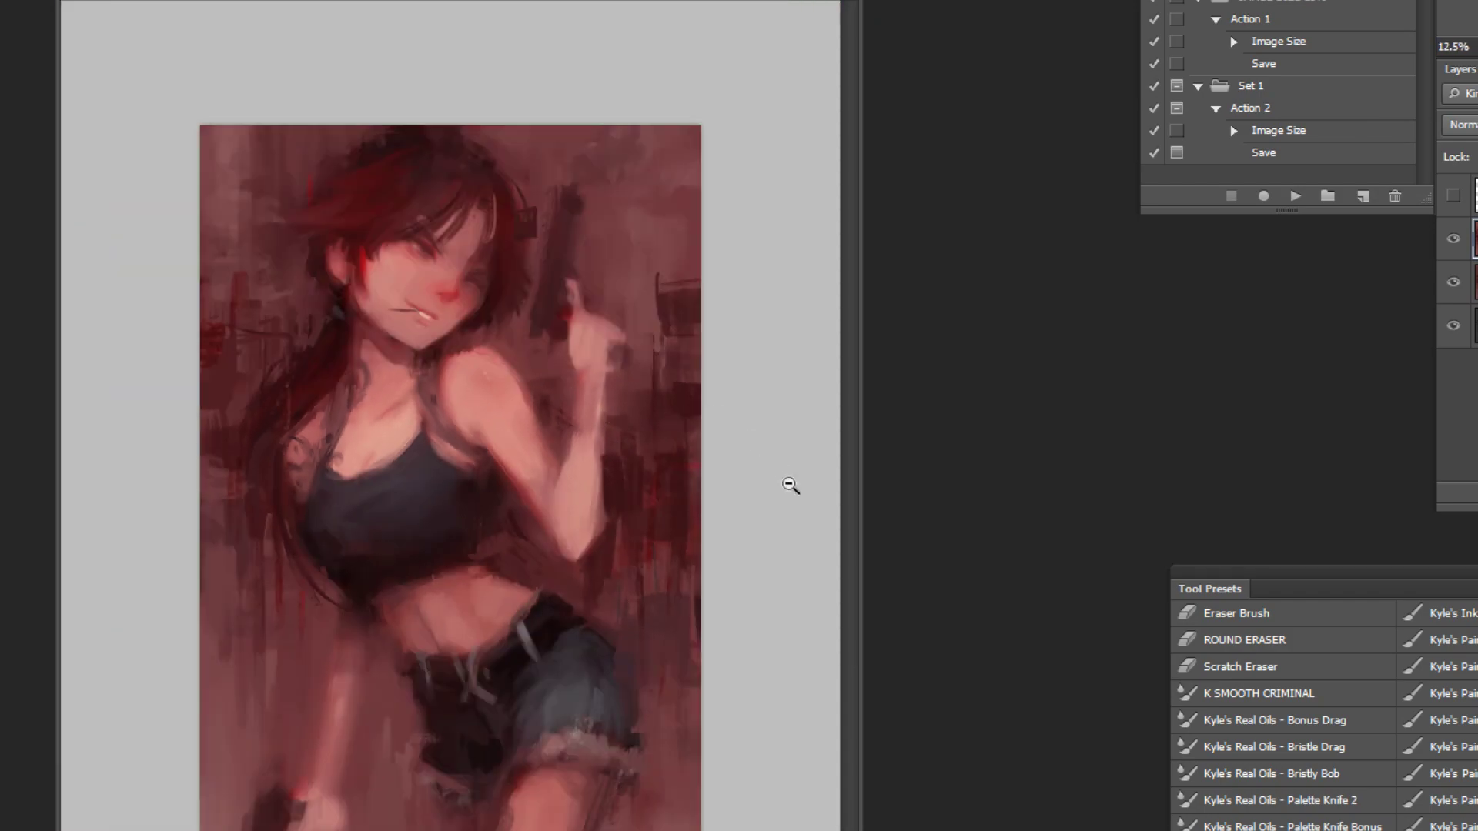
Step: Flip the canvas horizontally and blend the light strand and bangs over the forehead into the surrounding hair
click(1295, 196)
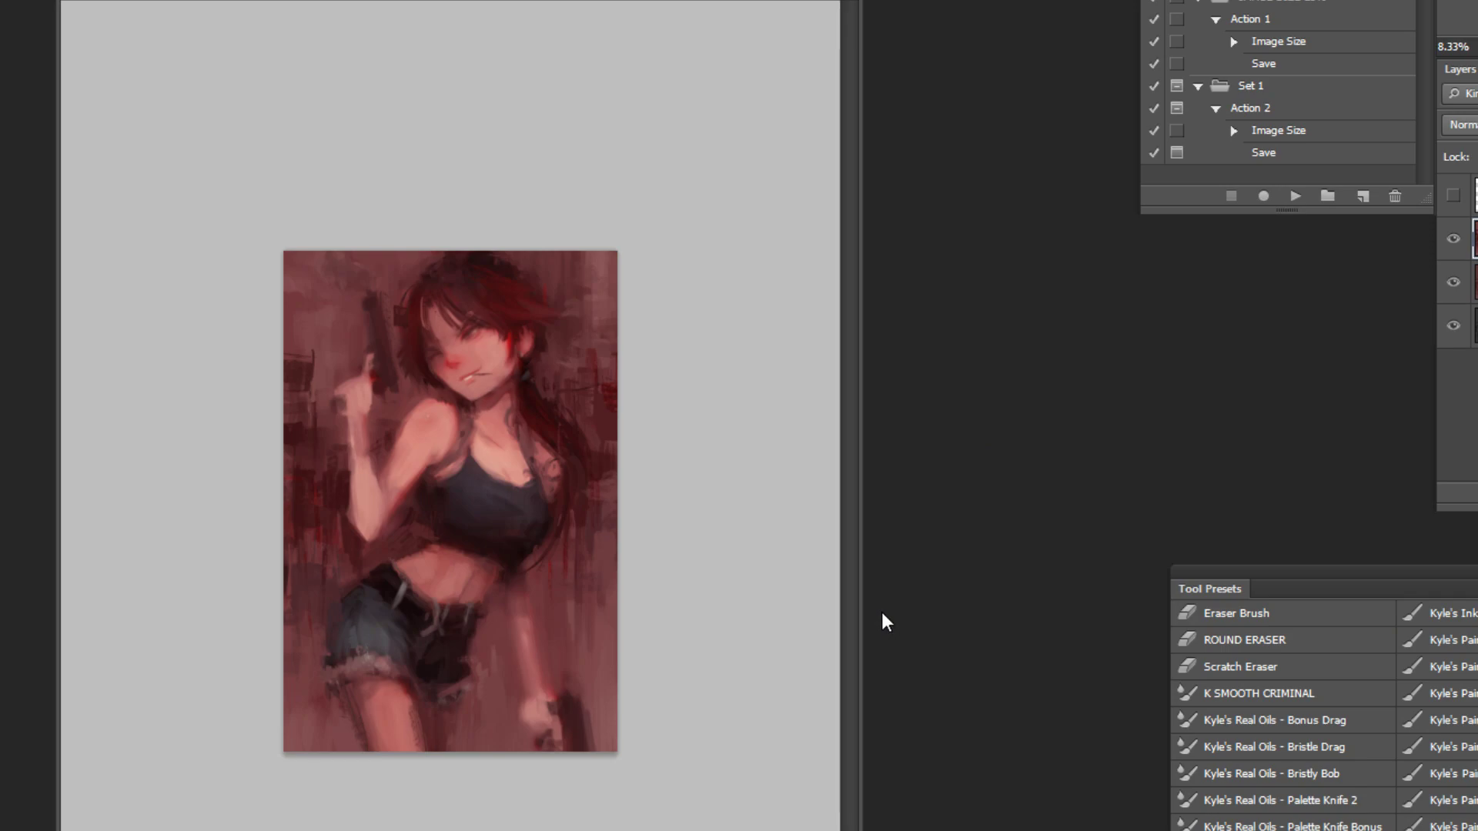
key(ctrl+plus)
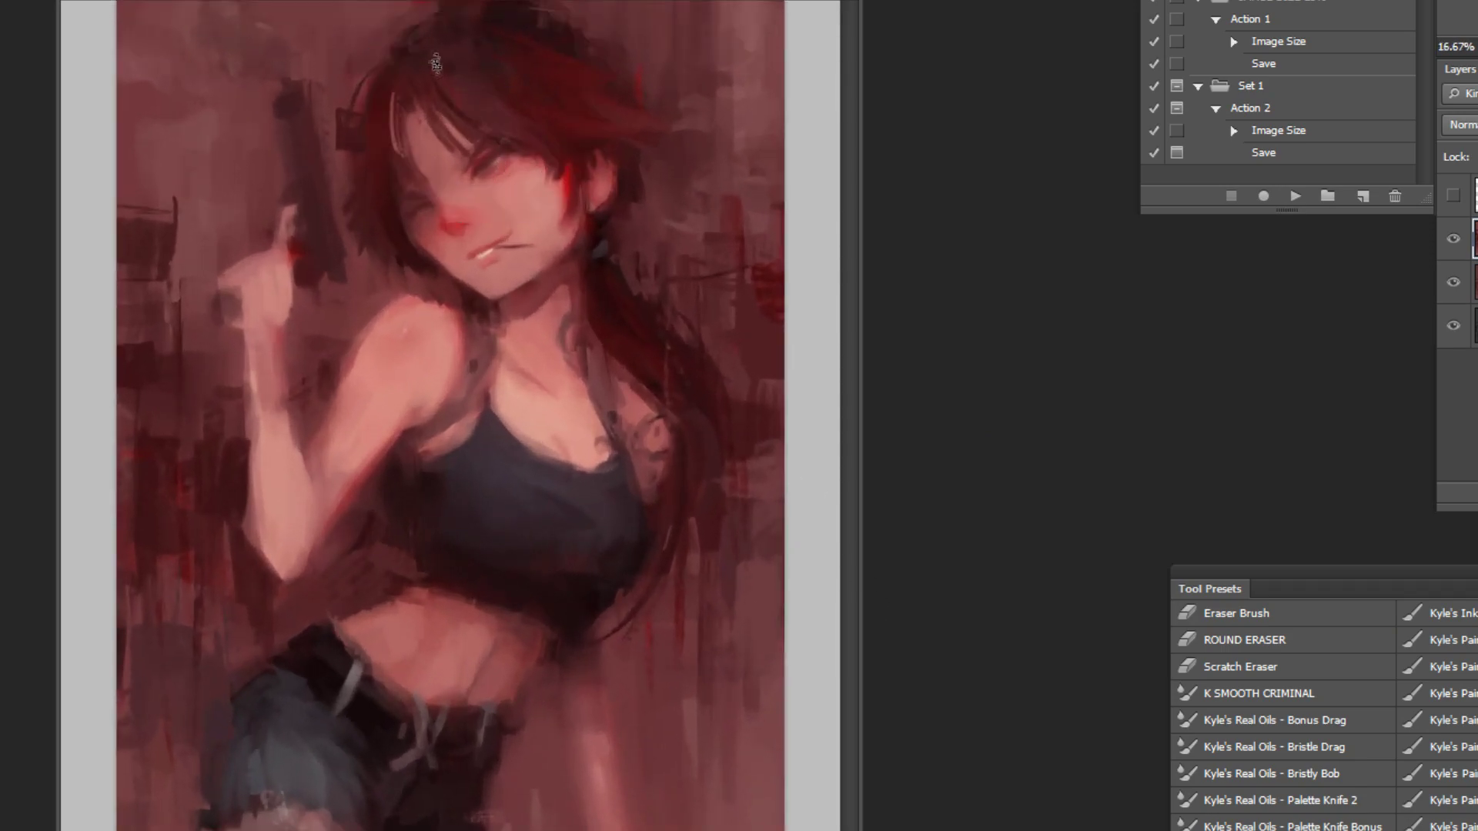
click(547, 64)
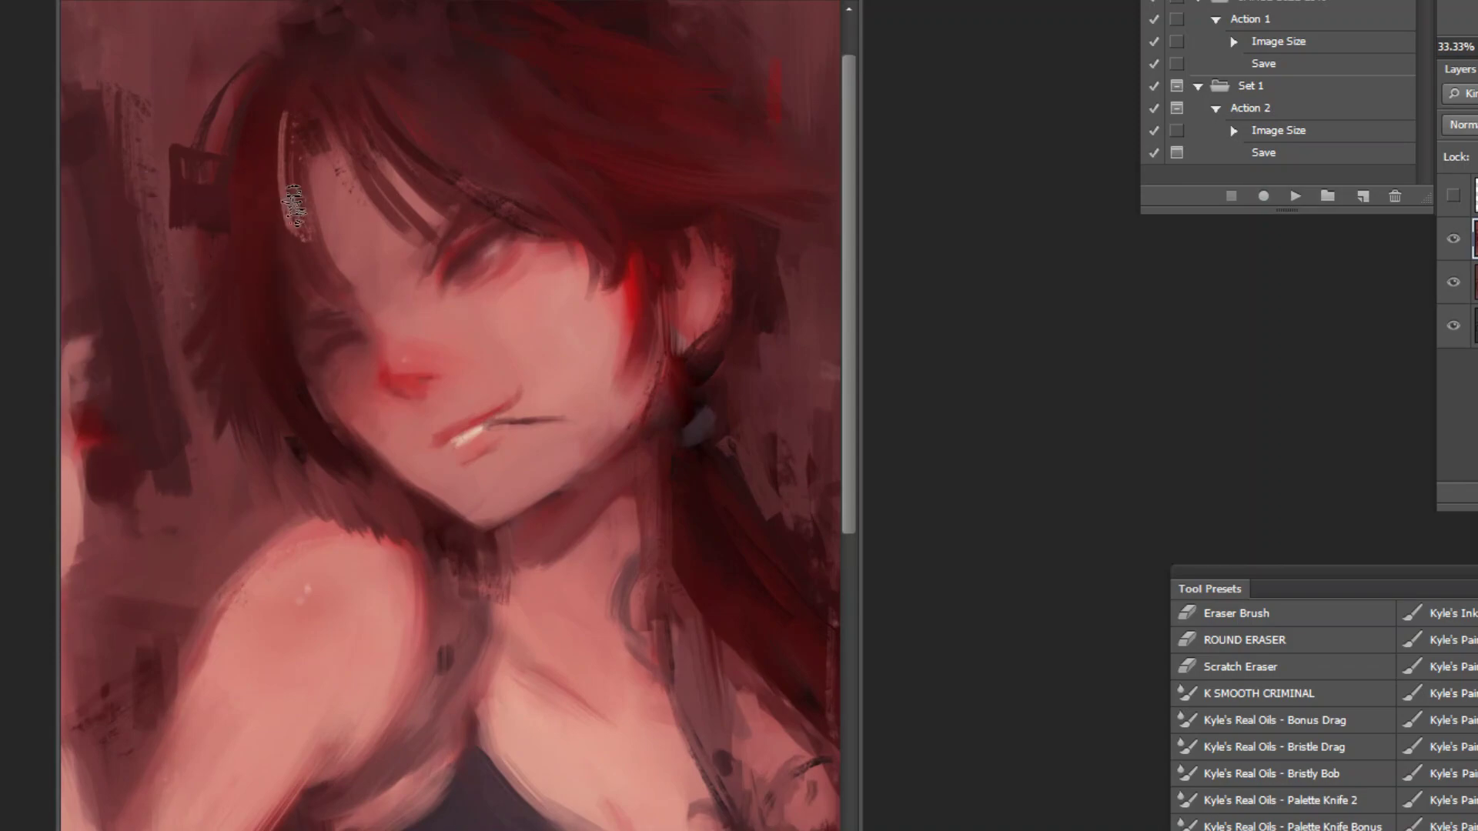
mouse_move(286, 115)
mouse_down()
mouse_move(291, 171)
mouse_move(274, 202)
mouse_up()
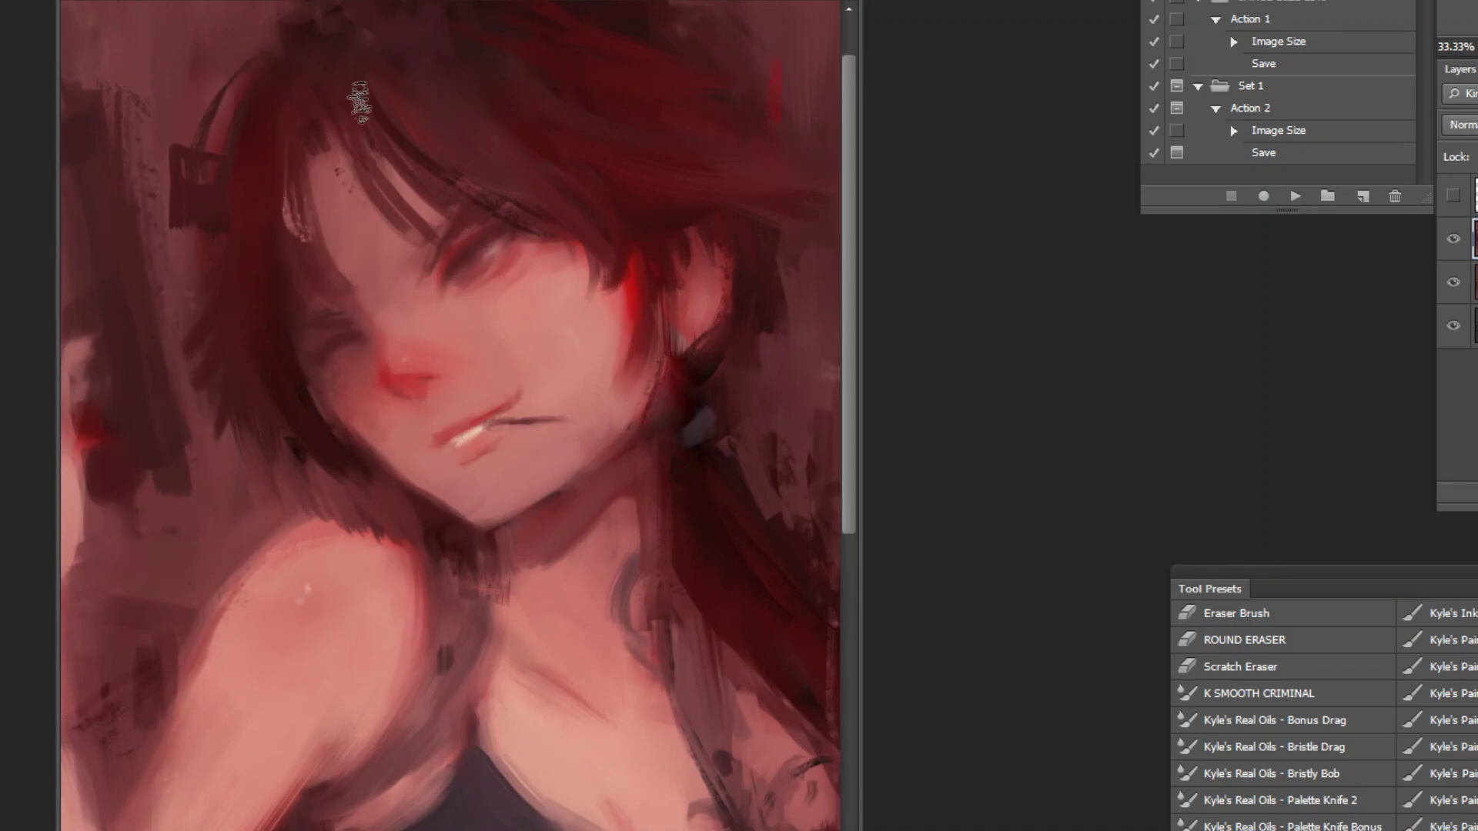
mouse_move(323, 106)
mouse_down()
mouse_move(337, 154)
mouse_move(323, 161)
mouse_up()
mouse_move(339, 131)
mouse_down()
mouse_move(324, 175)
mouse_move(412, 242)
mouse_up()
mouse_move(306, 200)
mouse_down()
mouse_move(291, 256)
mouse_move(319, 204)
mouse_move(272, 202)
mouse_move(315, 265)
mouse_up()
alt+click(286, 378)
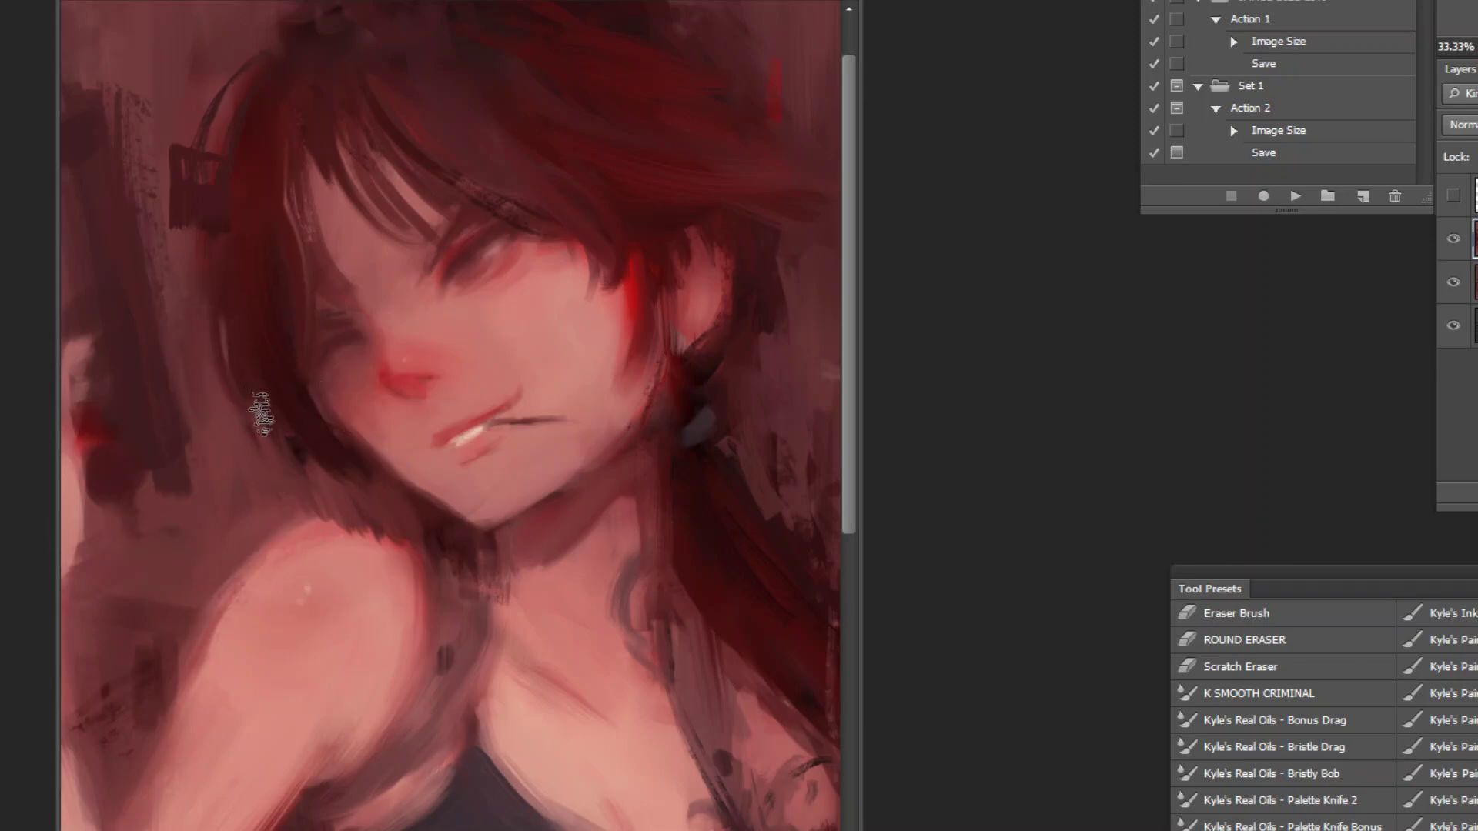
Step: Soften the jawline and chin edges on the mirrored face with the Bristly Bob brush
key(z)
alt+click(713, 415)
alt+click(779, 554)
alt+click(783, 652)
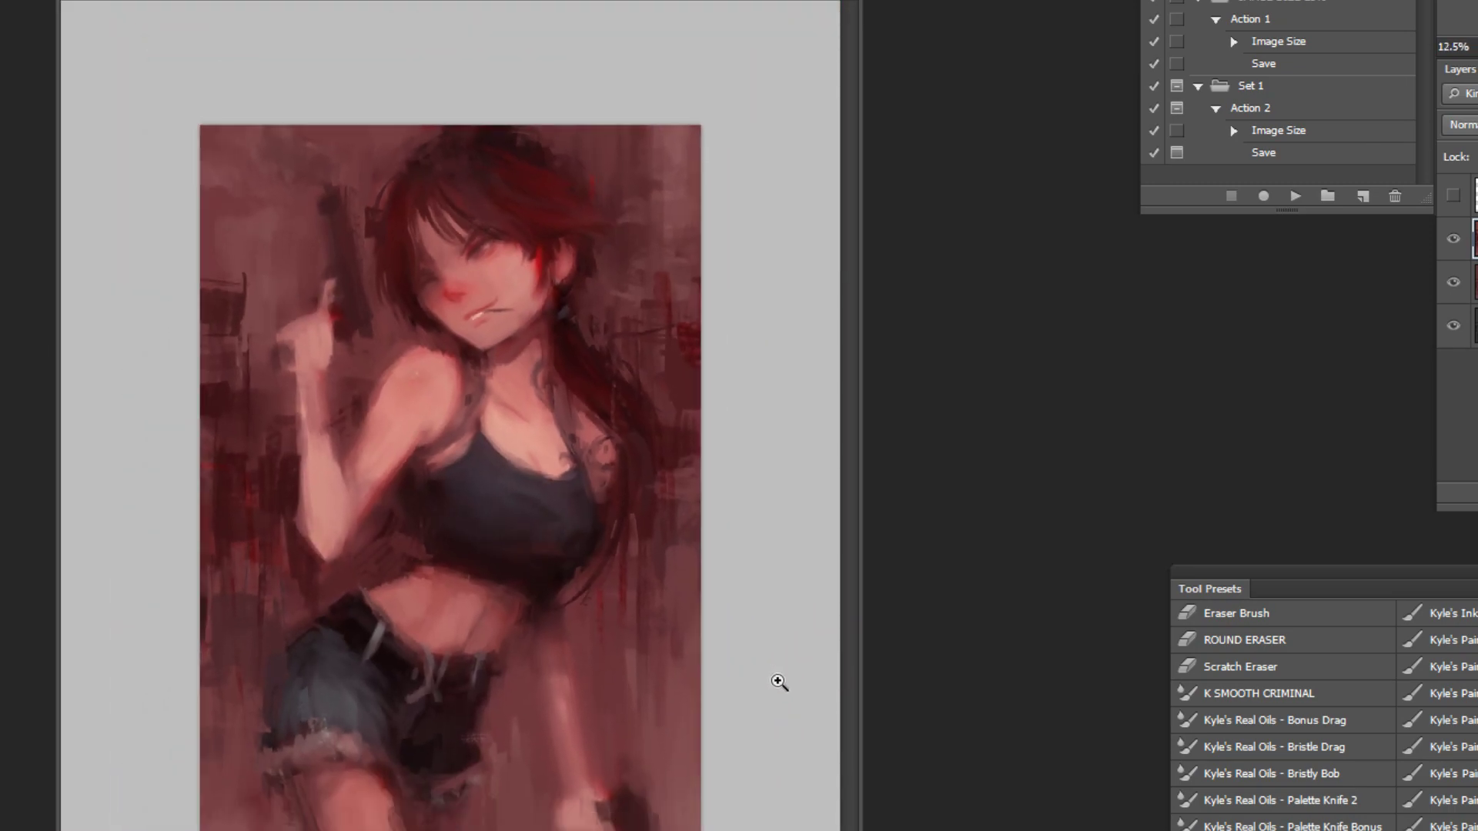
click(501, 175)
click(501, 175)
click(493, 139)
click(492, 129)
click(500, 166)
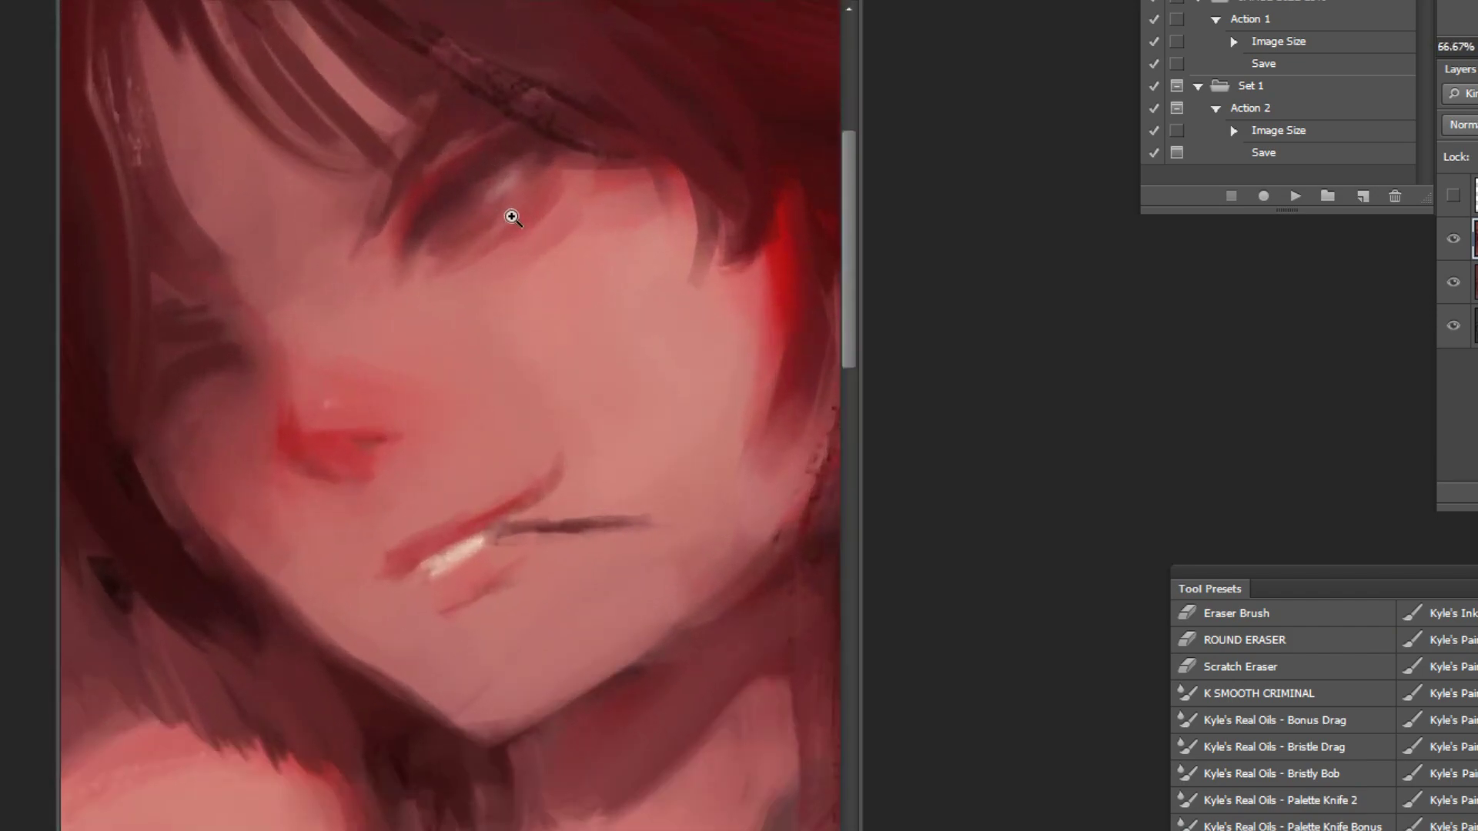
alt+click(674, 681)
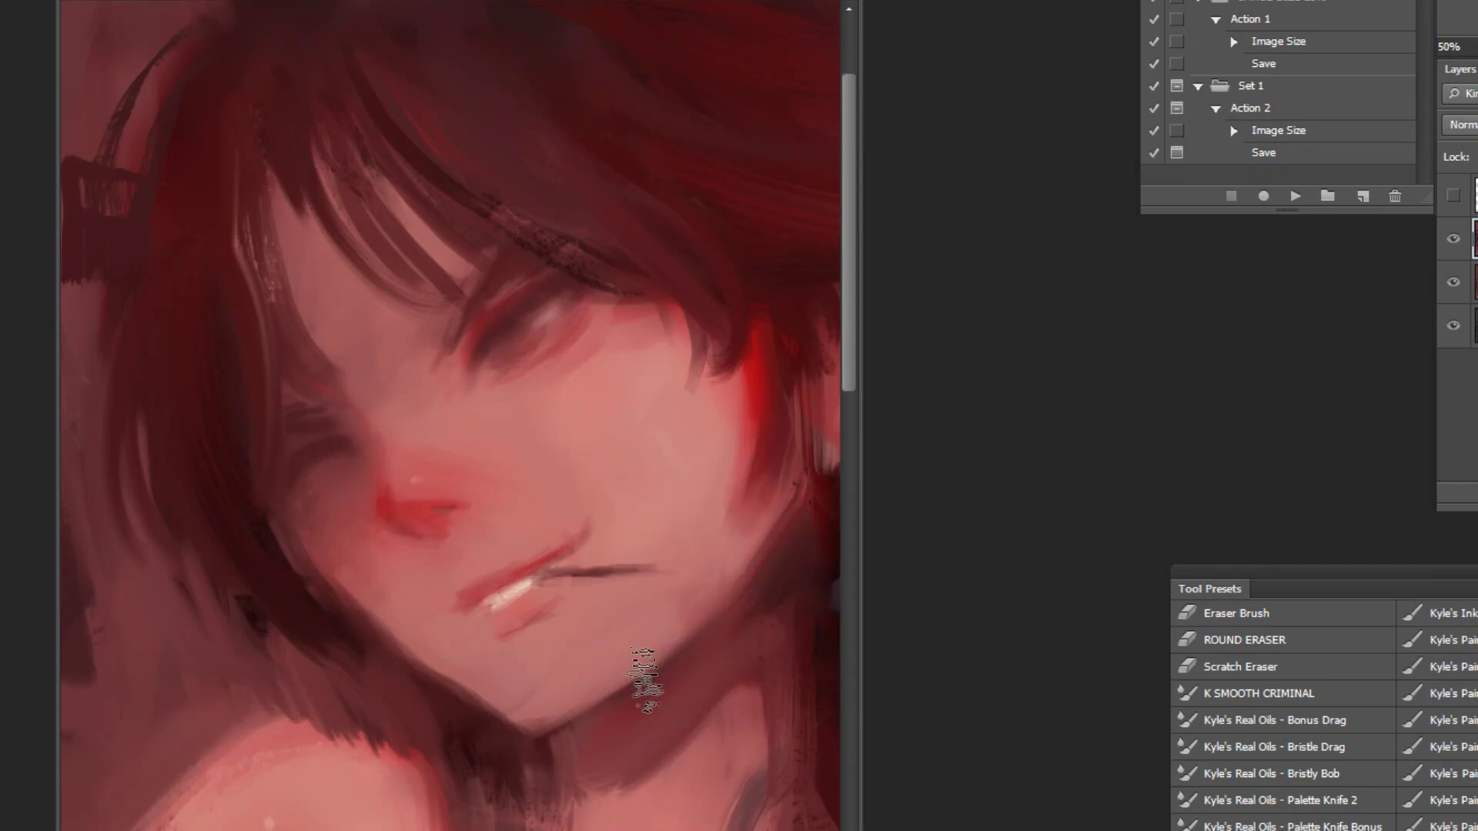
alt+click(494, 736)
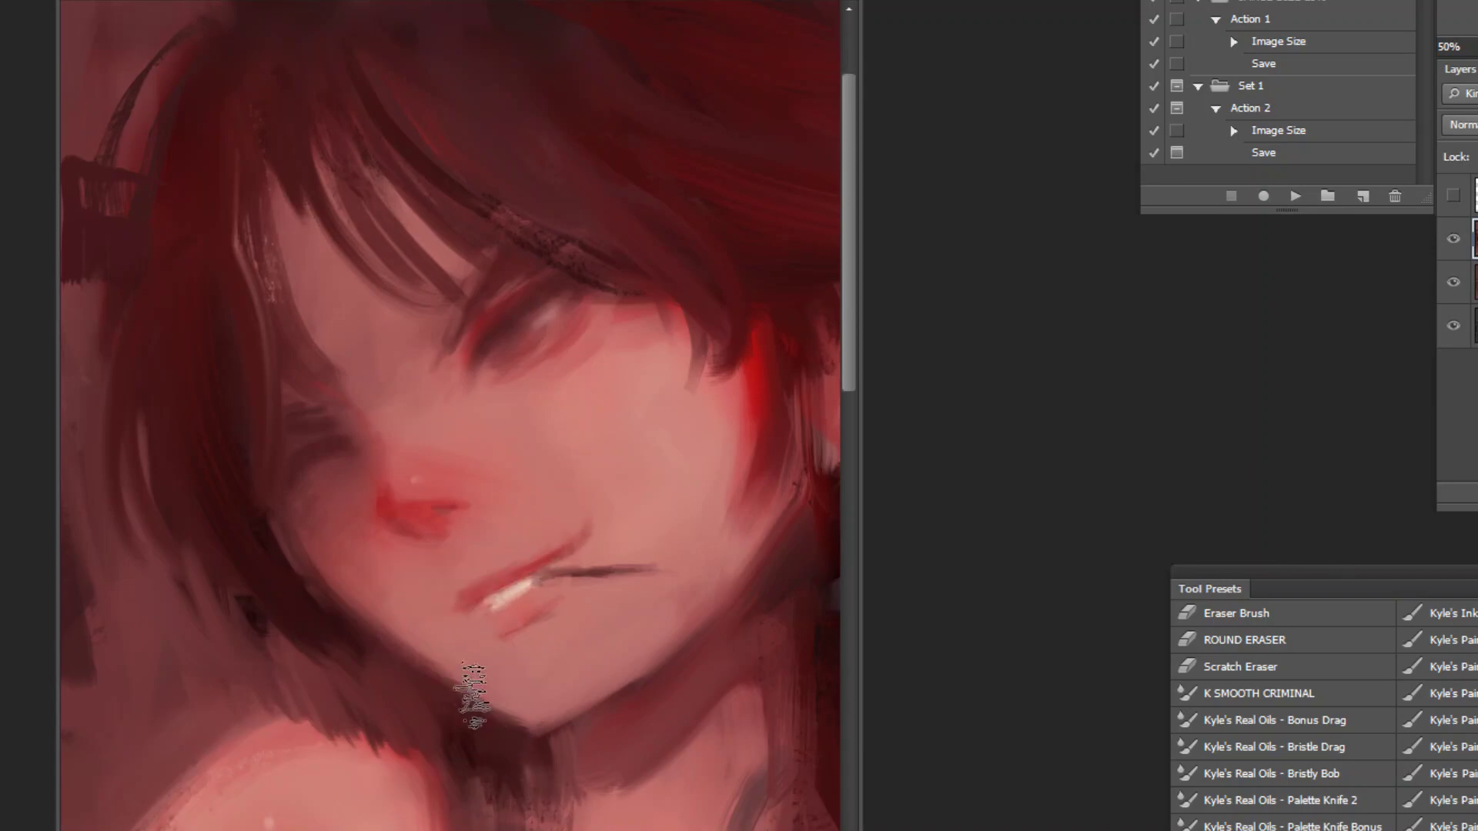
Step: Flip the canvas back to its original orientation and blend the sidelock and the hair around the ear
click(1295, 198)
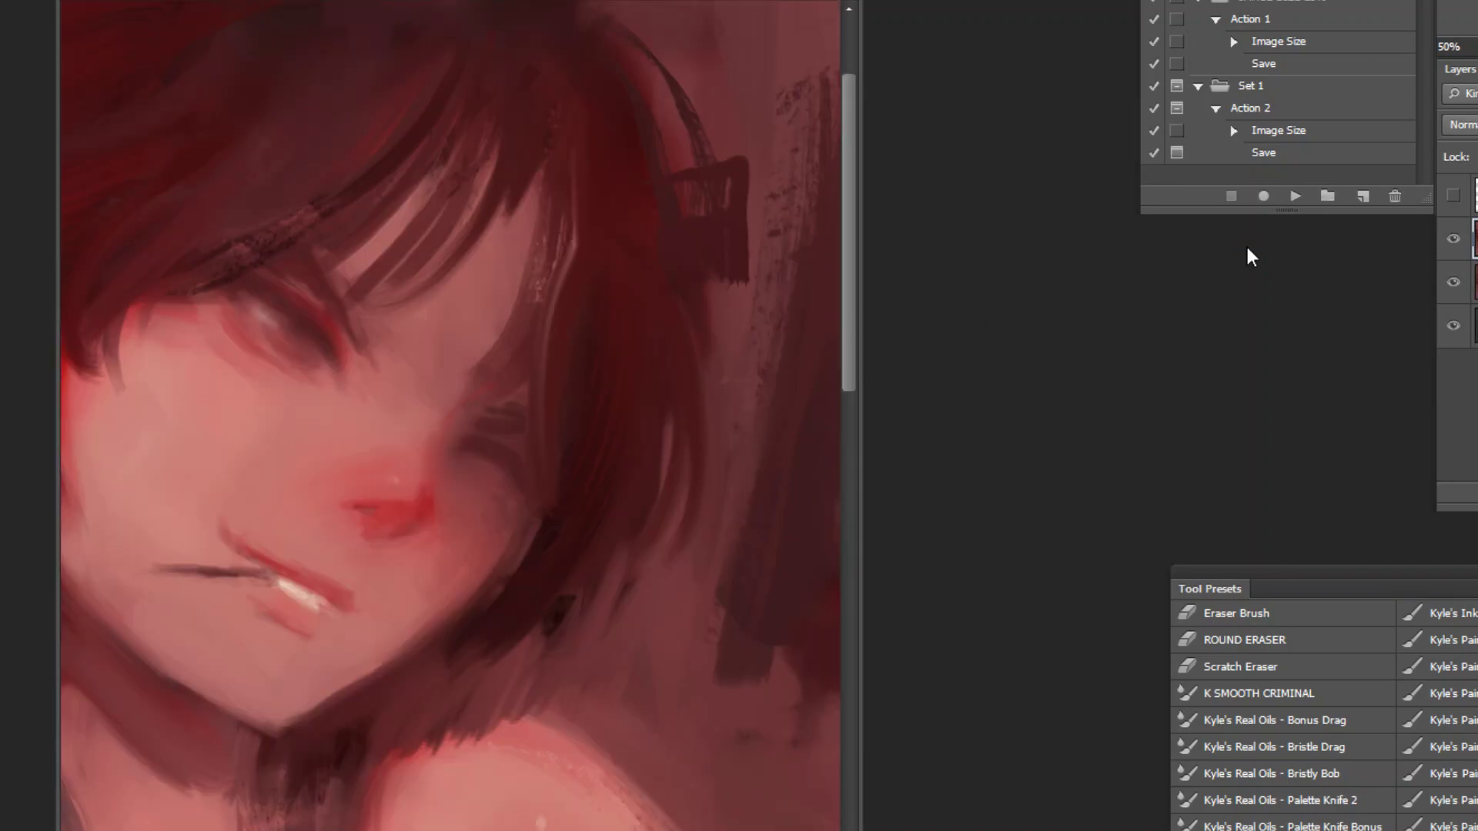
alt+click(649, 647)
alt+click(628, 592)
alt+click(600, 551)
ctrl+click(341, 119)
ctrl+click(347, 139)
ctrl+click(355, 173)
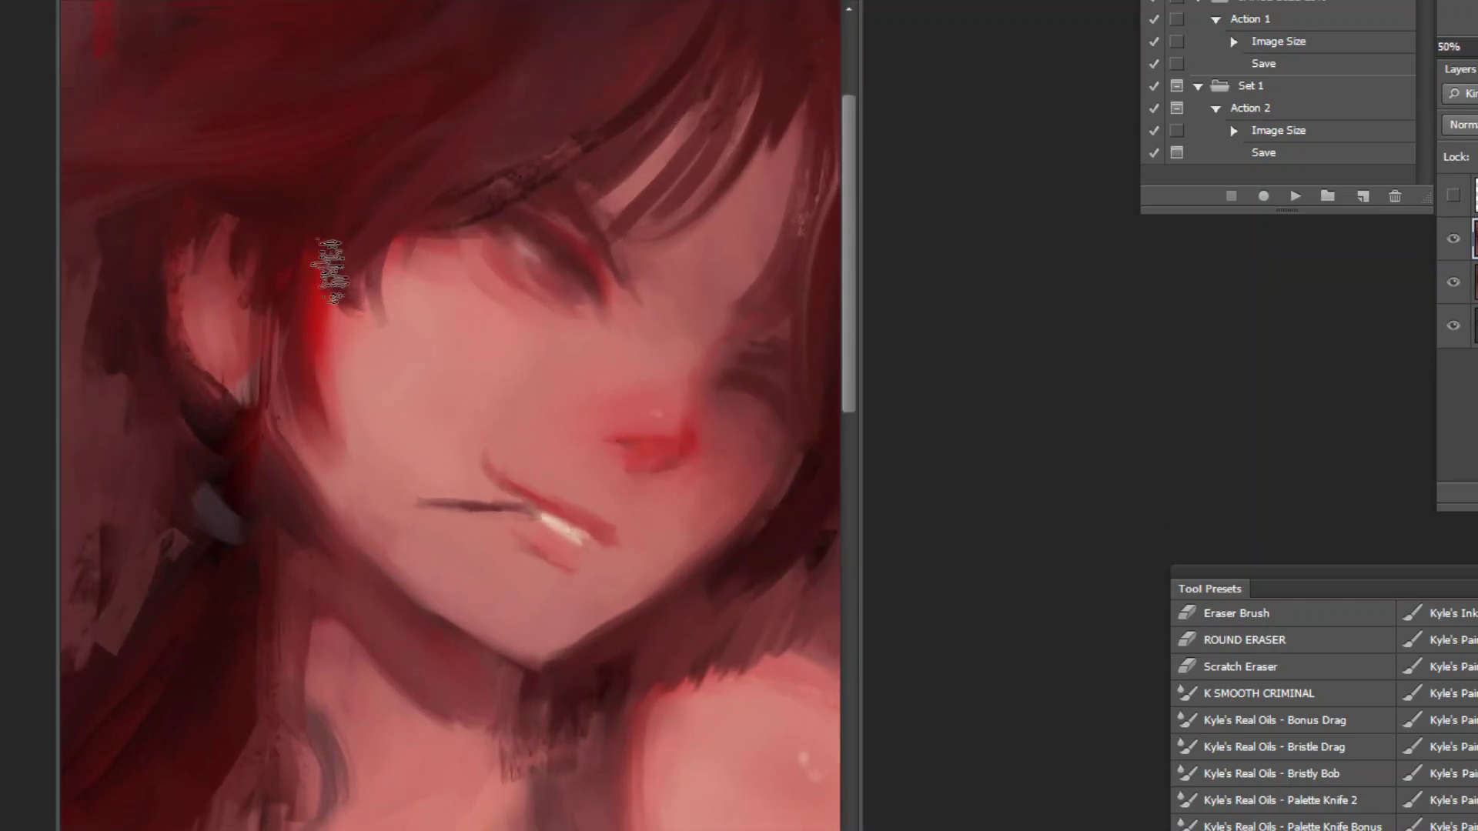
mouse_move(280, 267)
mouse_down()
mouse_move(212, 254)
mouse_move(191, 268)
mouse_move(262, 280)
mouse_move(241, 299)
mouse_move(275, 372)
mouse_move(241, 397)
mouse_up()
alt+click(223, 342)
drag(210, 323, 222, 318)
Step: Examine the whole composition at reduced zoom to judge the blended face and hair
key(z)
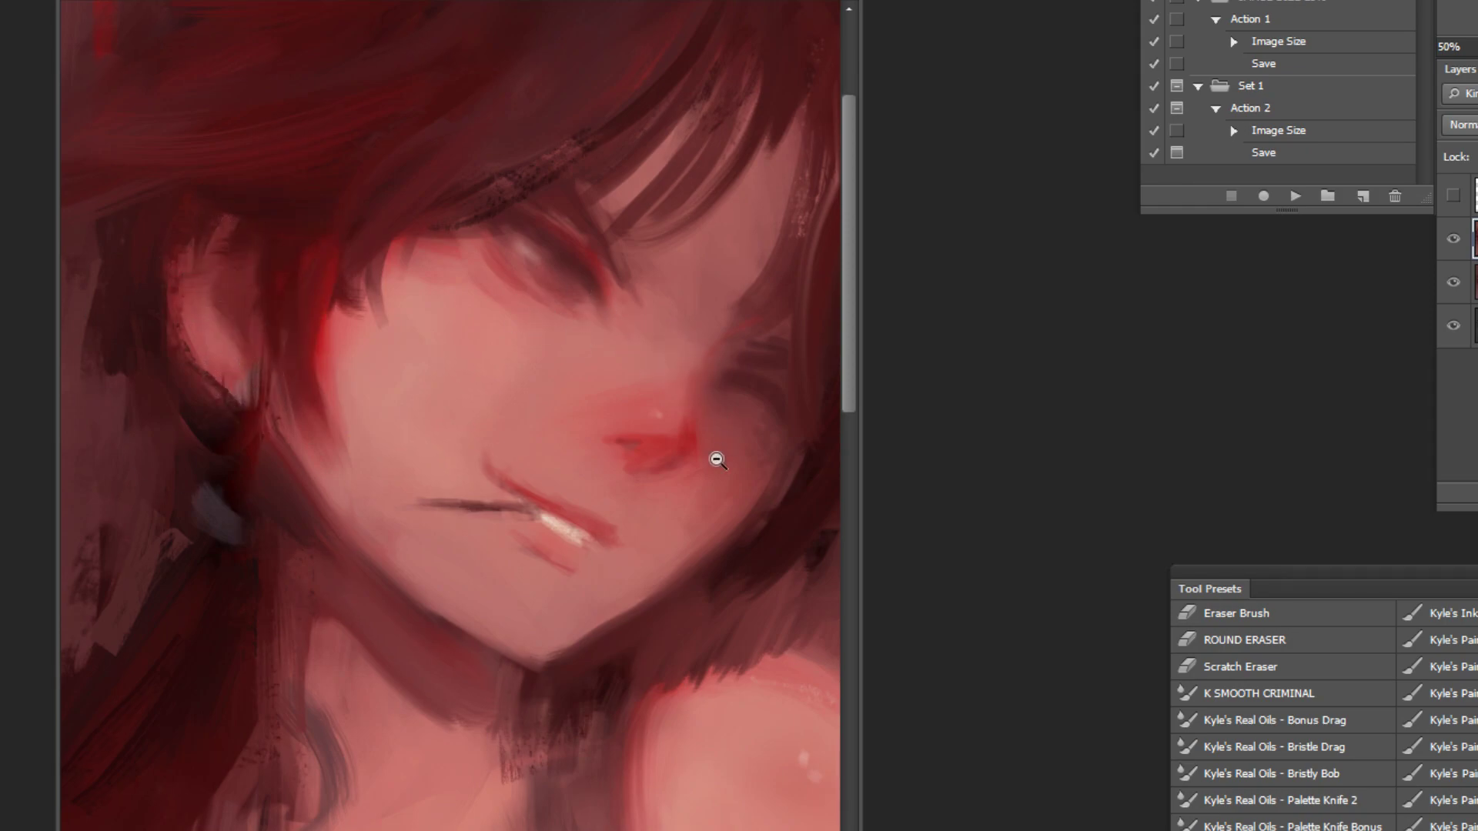
alt+click(719, 463)
alt+click(766, 485)
alt+click(767, 488)
alt+click(750, 772)
key(ctrl+minus)
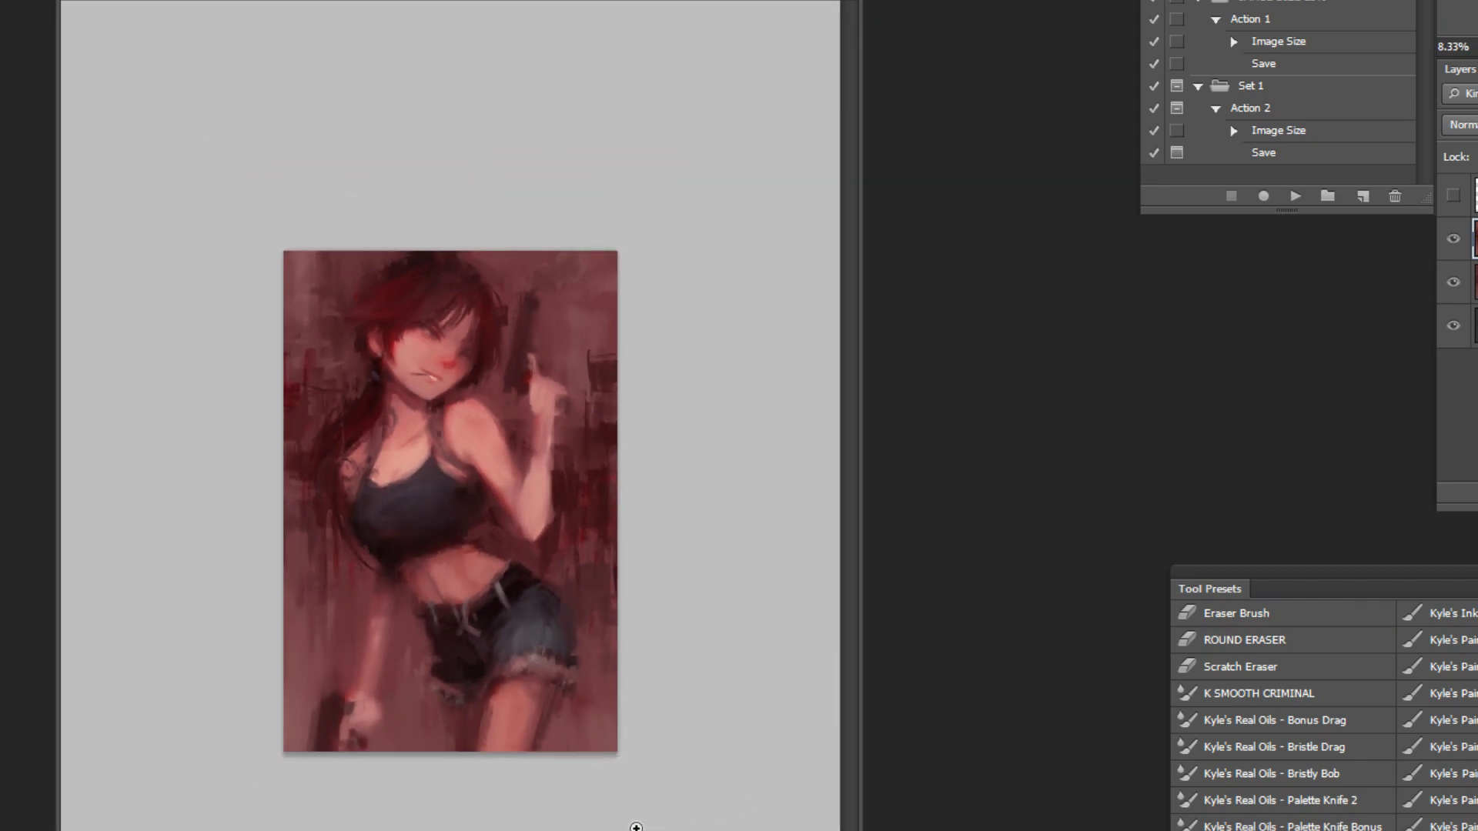
key(ctrl+plus)
key(ctrl+plus)
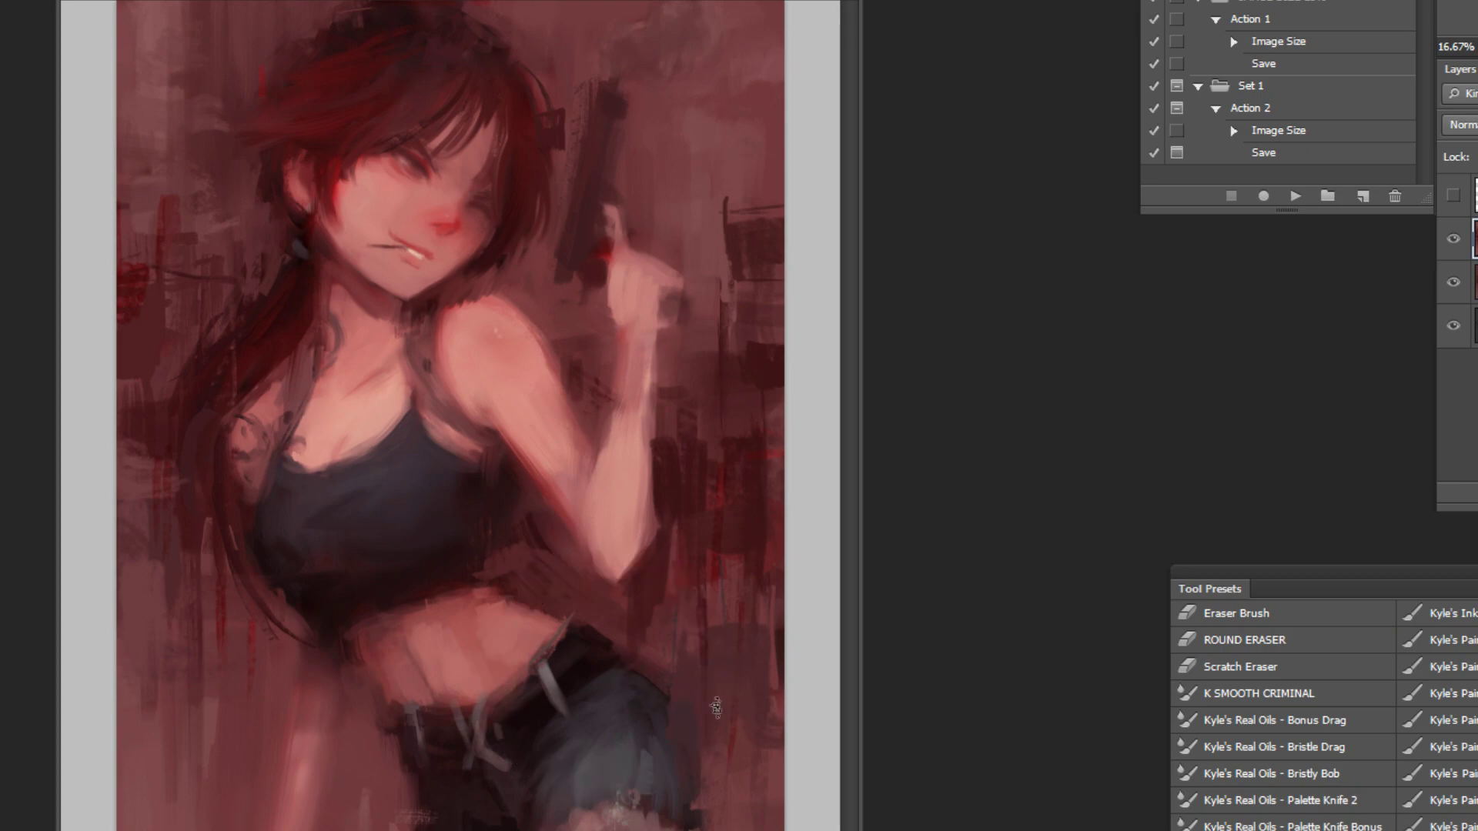
alt+click(717, 765)
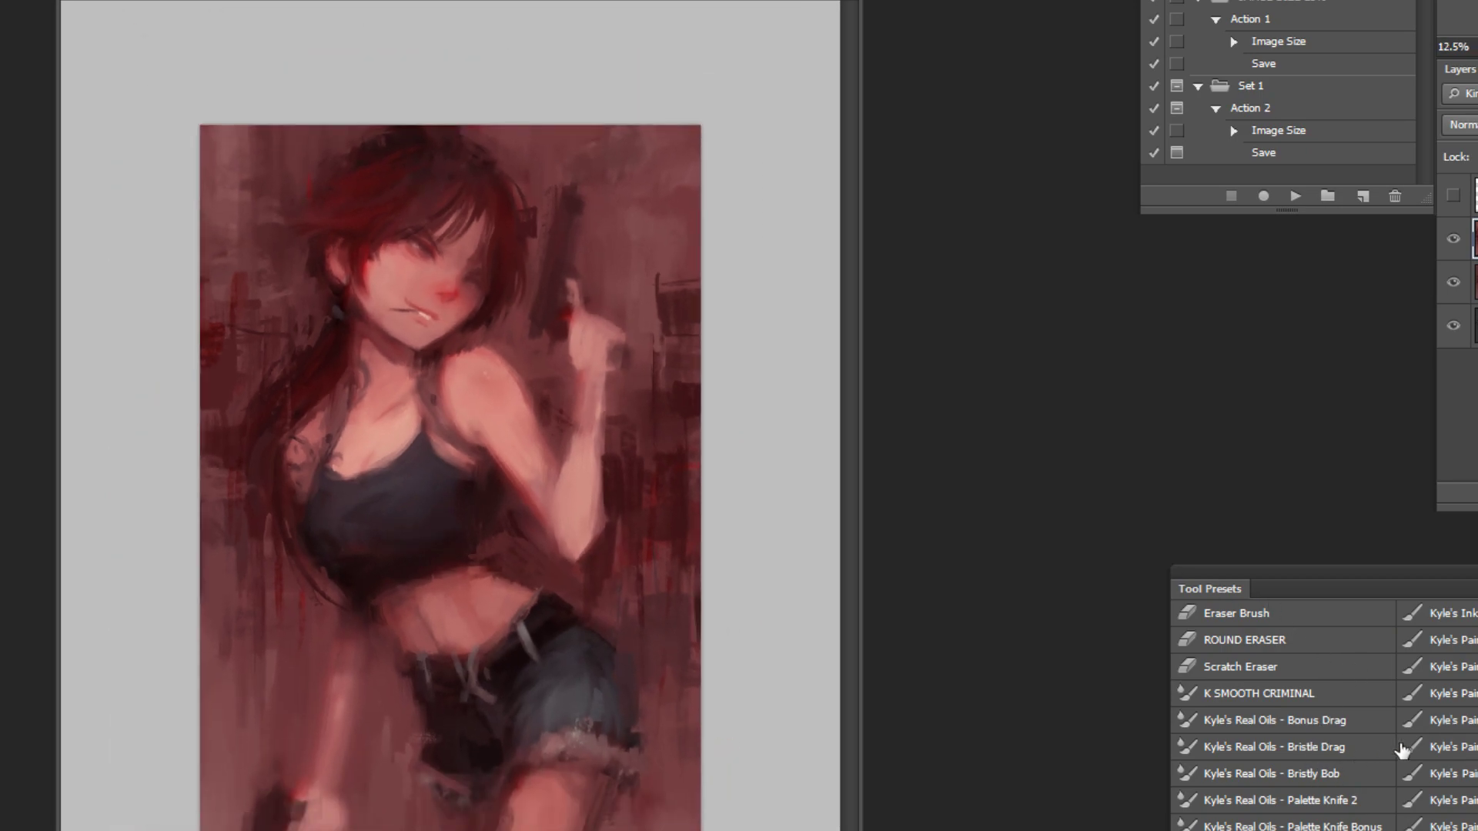
Step: Select the FLAT BREAD preset and paint a dark patch above the raised gun with a tone sampled from it
scroll(1263, 762, down, 10)
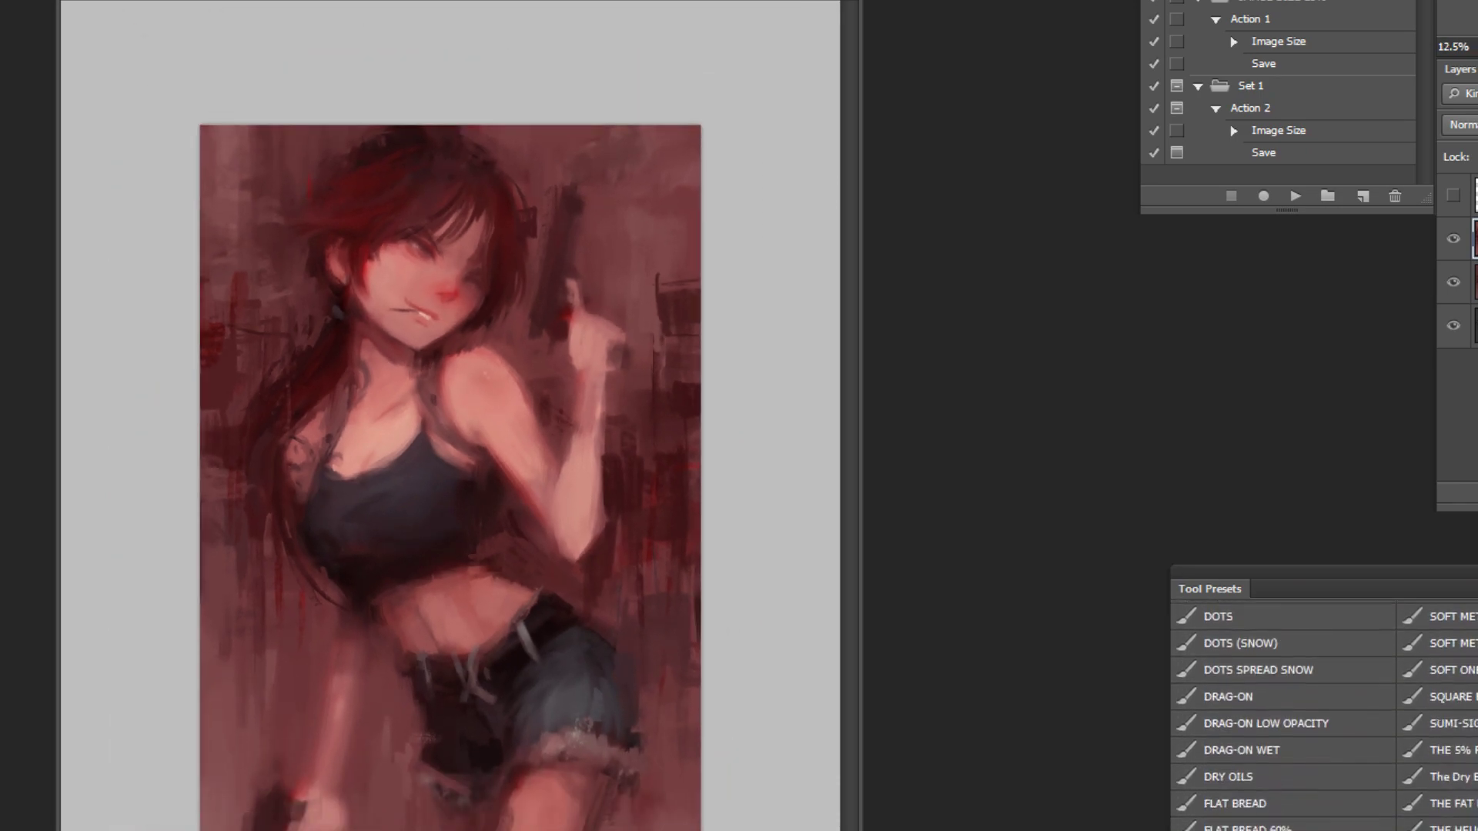
click(1277, 750)
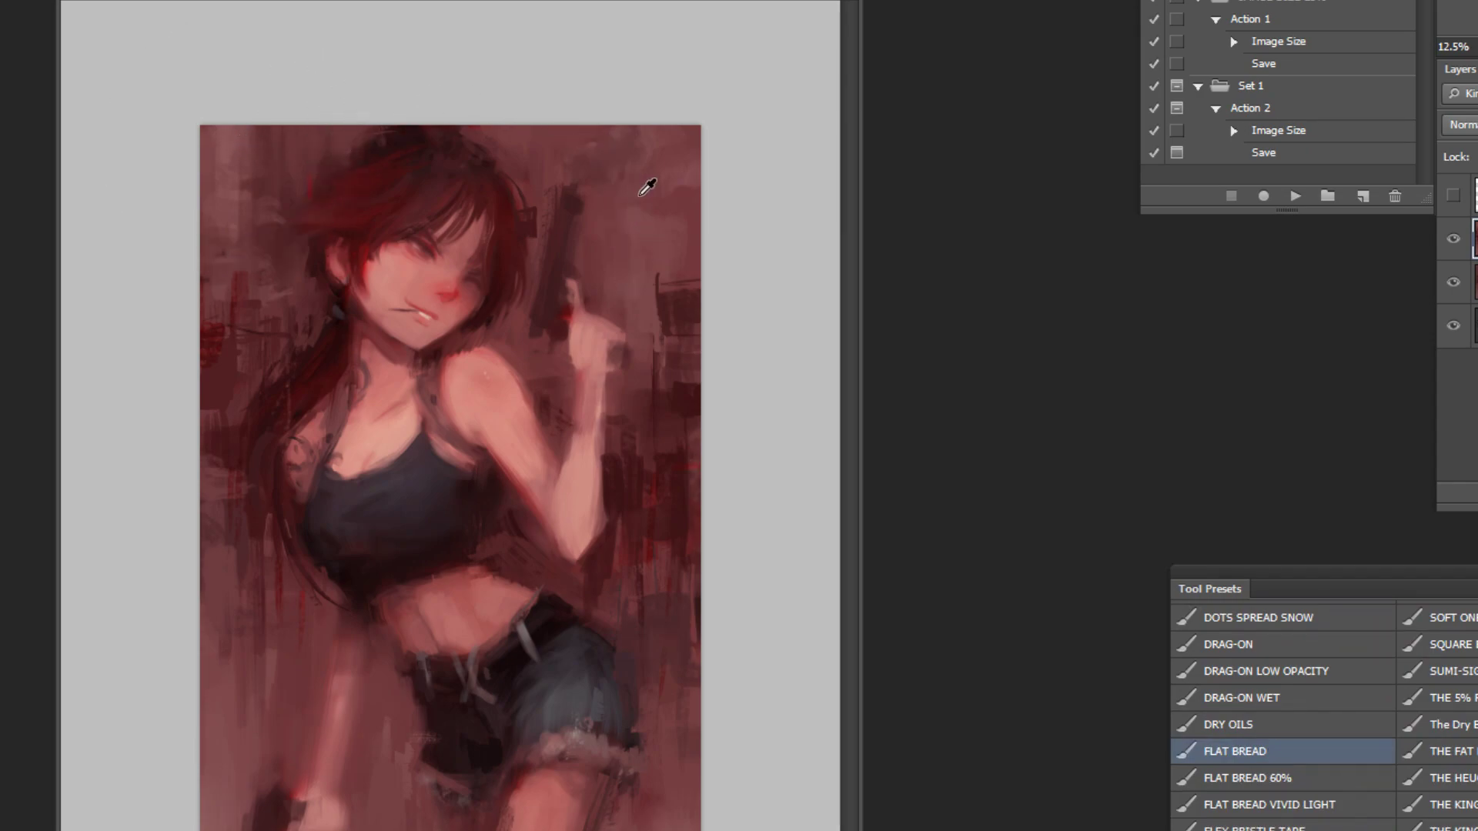
alt+click(570, 201)
mouse_move(582, 175)
mouse_down()
mouse_move(647, 136)
mouse_move(632, 128)
mouse_move(599, 165)
mouse_up()
key(z)
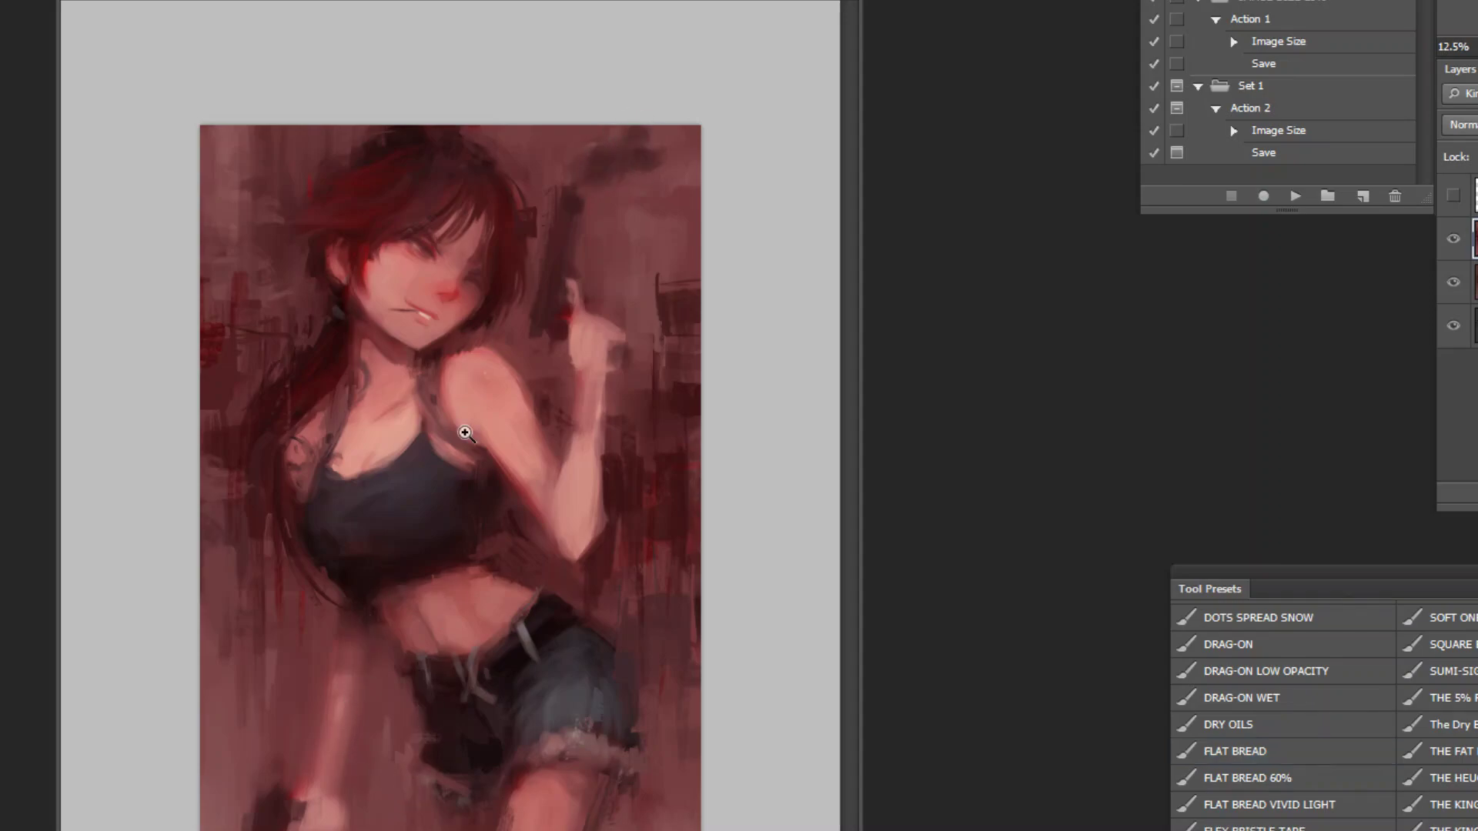
Step: Reduce the brush size and examine the face around the eyes up close, comparing it with the overall figure
click(430, 107)
click(398, 94)
click(399, 142)
key(b)
key(bracketleft)
key(bracketleft)
key(bracketleft)
key(bracketleft)
key(bracketleft)
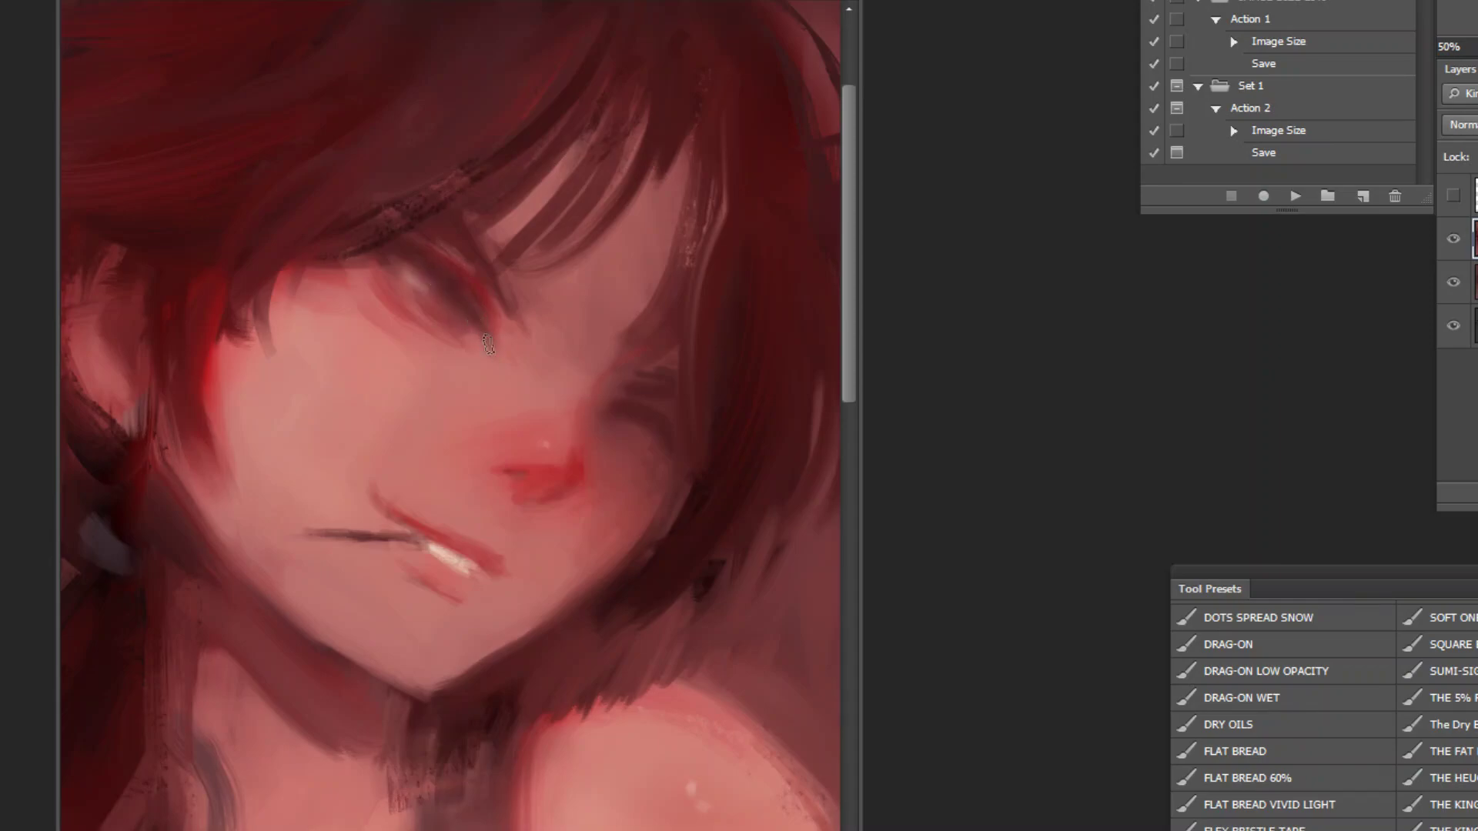
key(ctrl+minus)
key(ctrl+minus)
key(ctrl+minus)
key(ctrl+minus)
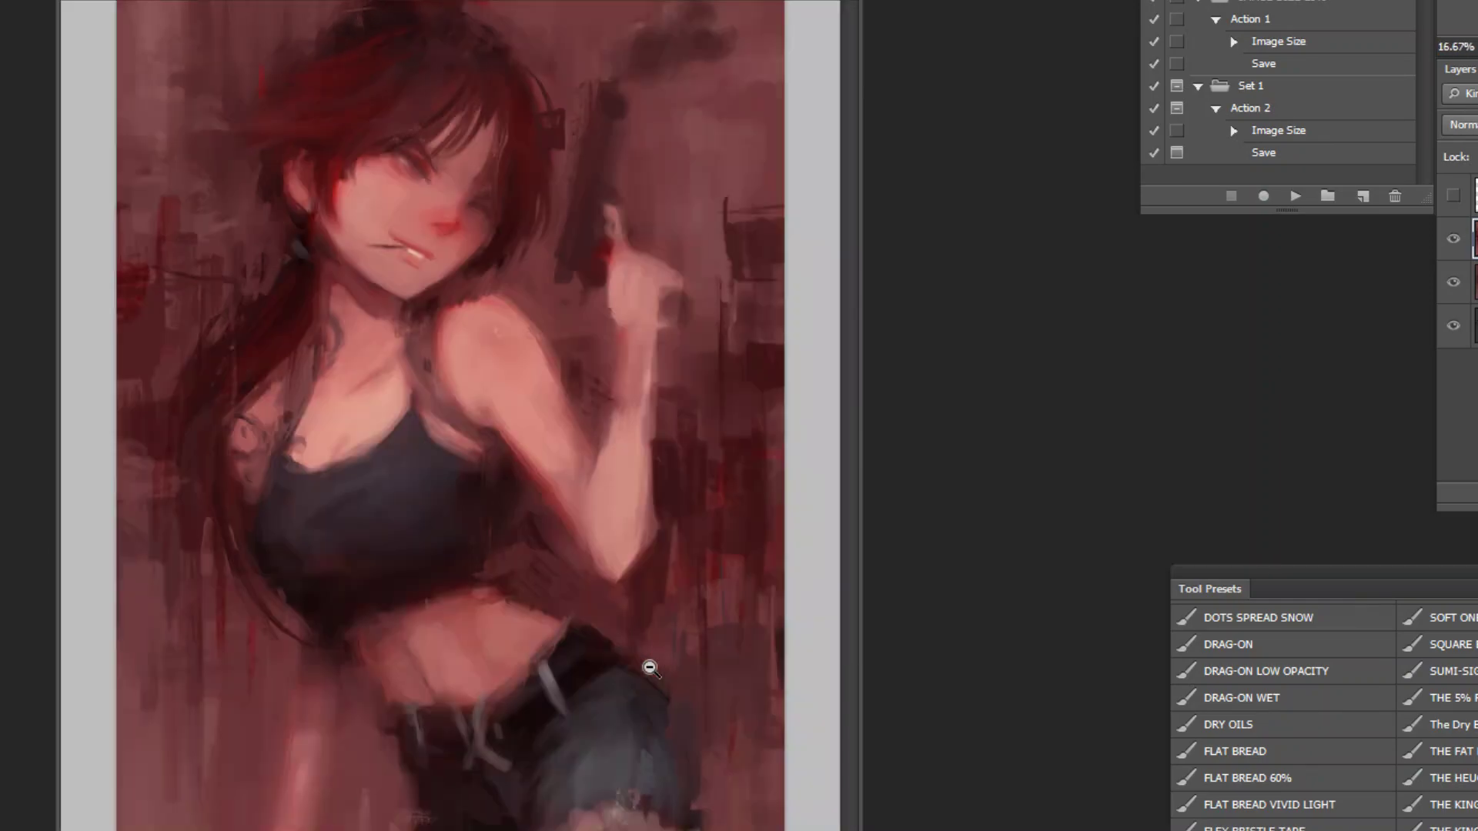